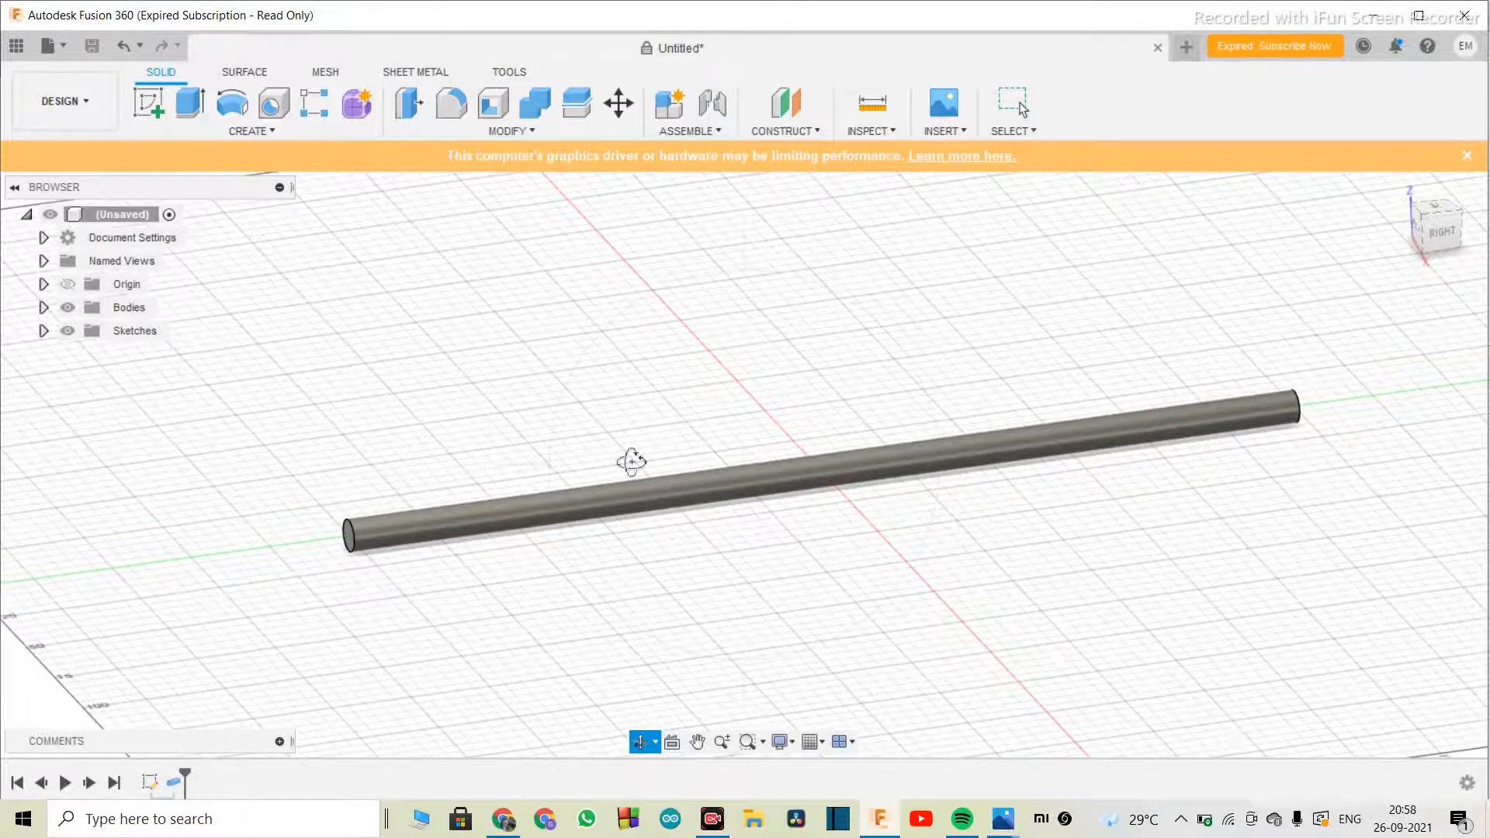
{"action": "scroll", "coordinate": [311, 532], "scroll_direction": "up", "scroll_amount": 3}
{"action": "scroll", "coordinate": [377, 587], "scroll_direction": "down", "scroll_amount": 3}
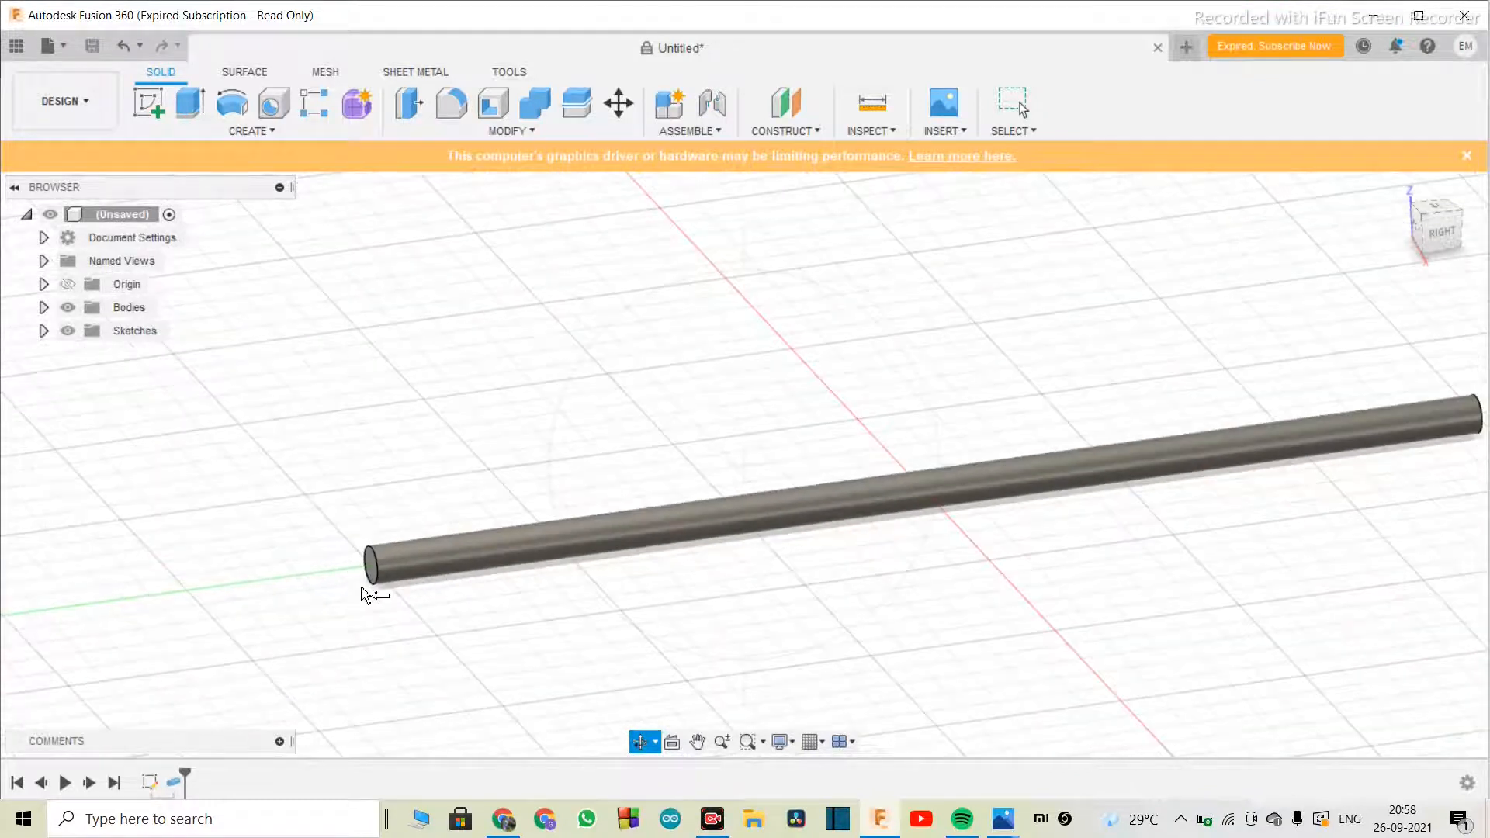
{"action": "scroll", "coordinate": [385, 578], "scroll_direction": "up", "scroll_amount": 4}
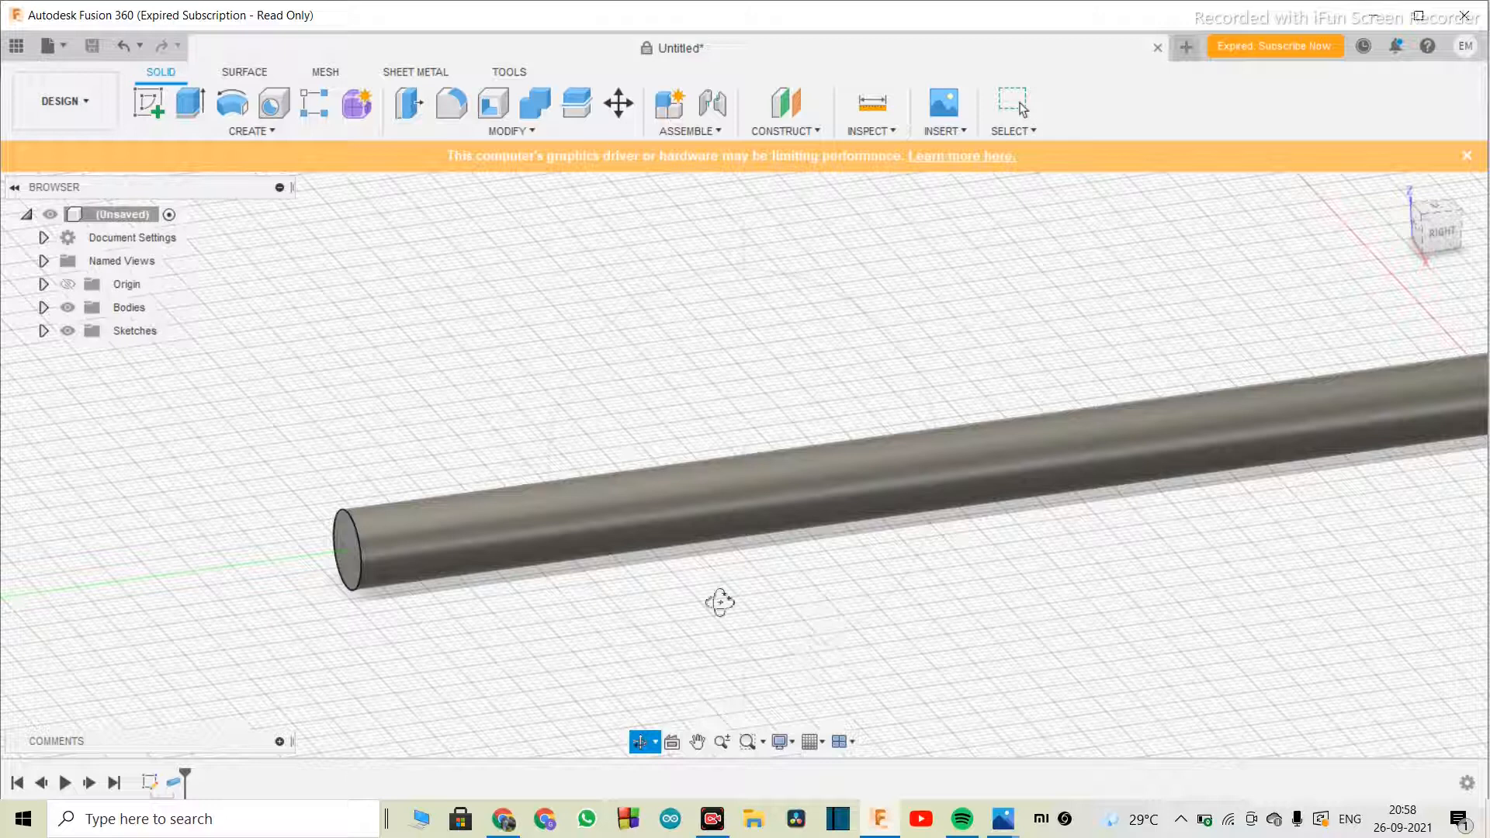
{"action": "scroll", "coordinate": [357, 544], "scroll_direction": "up", "scroll_amount": 3}
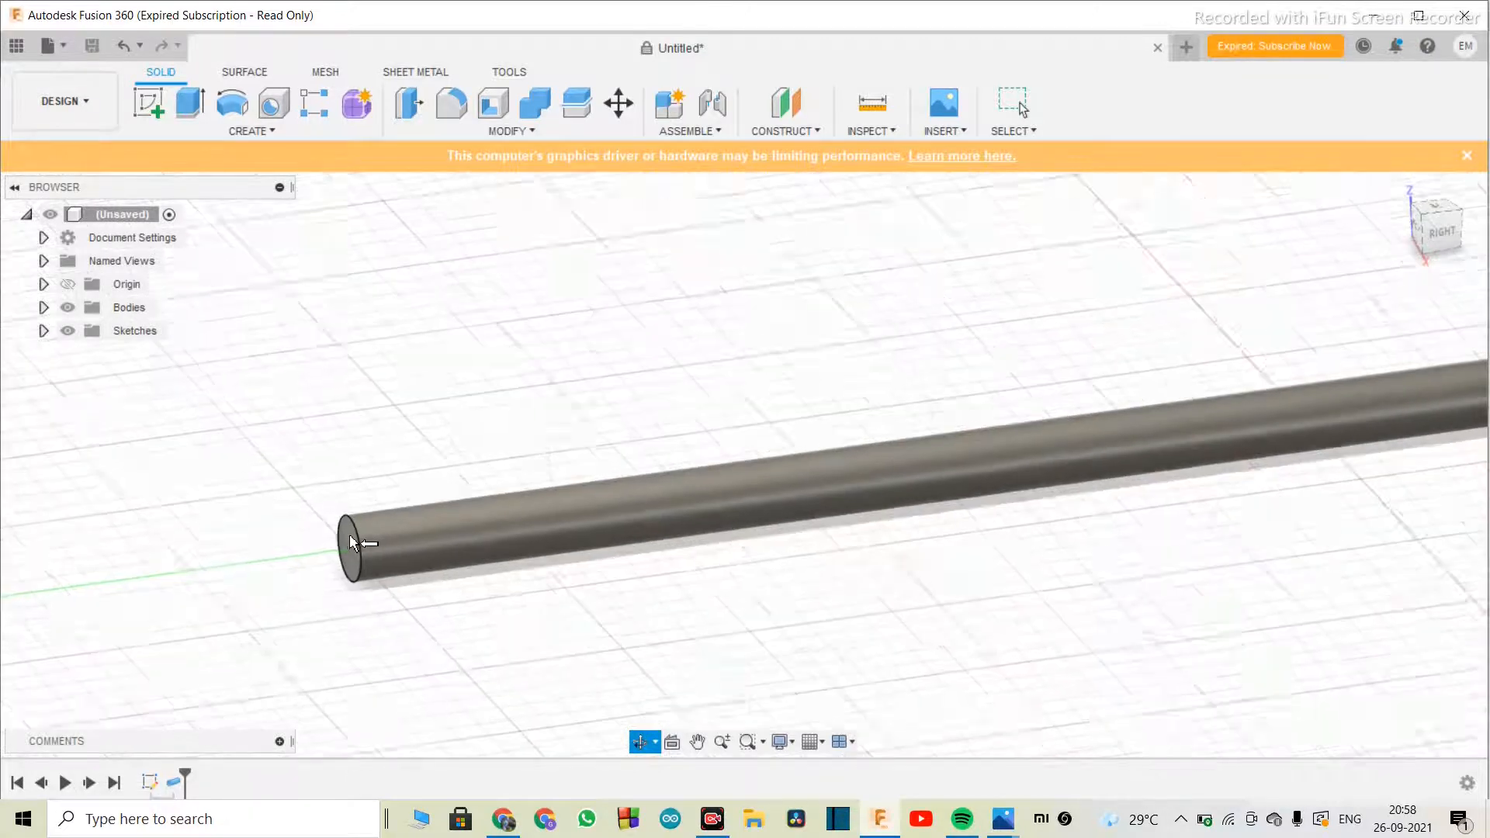
{"action": "scroll", "coordinate": [353, 542], "scroll_direction": "down", "scroll_amount": 2}
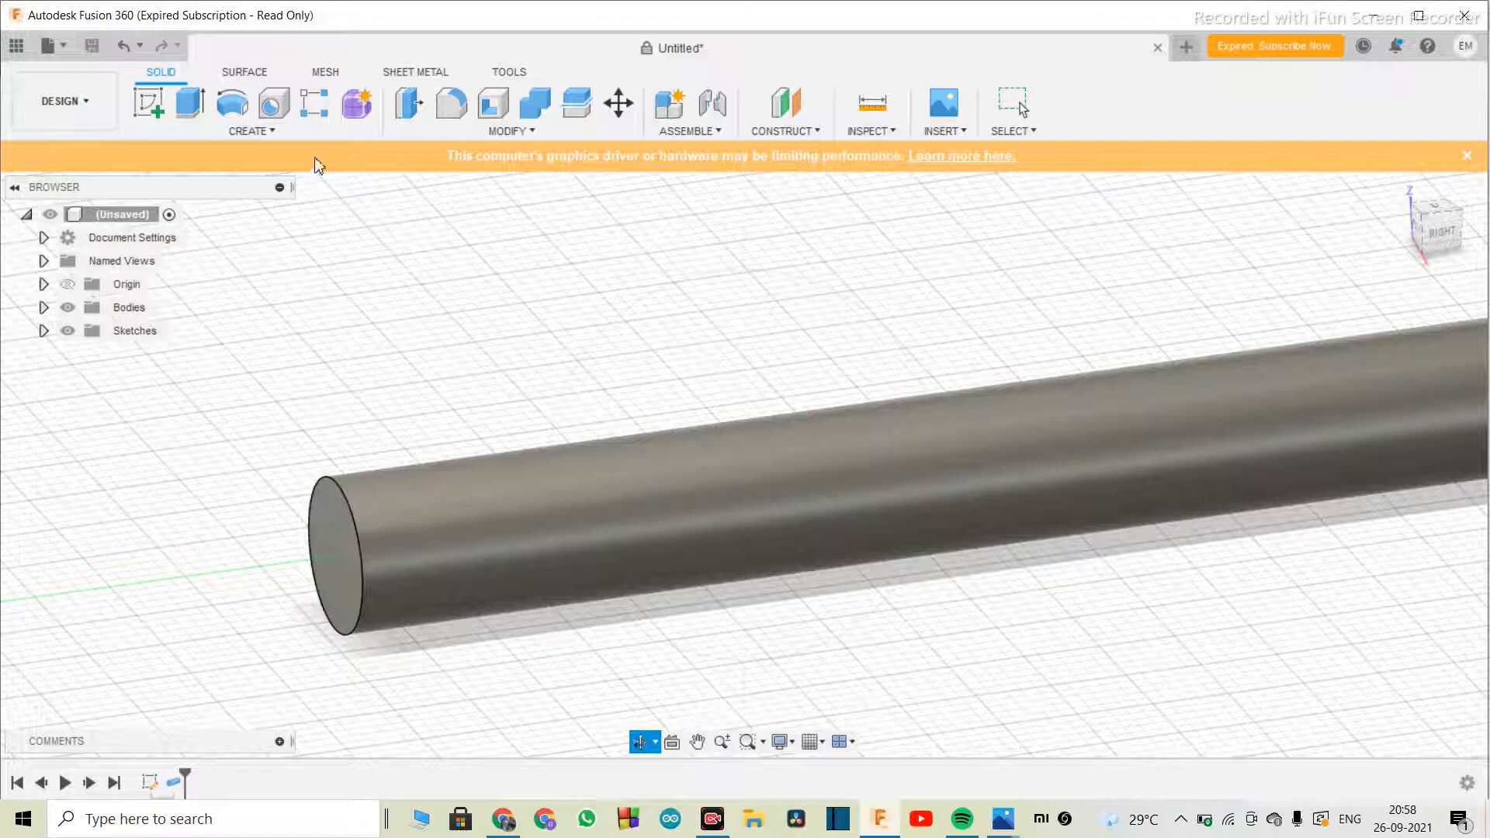
{"action": "left_click", "coordinate": [313, 134]}
{"action": "left_click", "coordinate": [315, 134]}
- Start an equal-distance chamfer and select the circular edges at both ends of the rod
{"action": "middle_click_drag", "start_coordinate": [384, 536], "coordinate": [567, 537]}
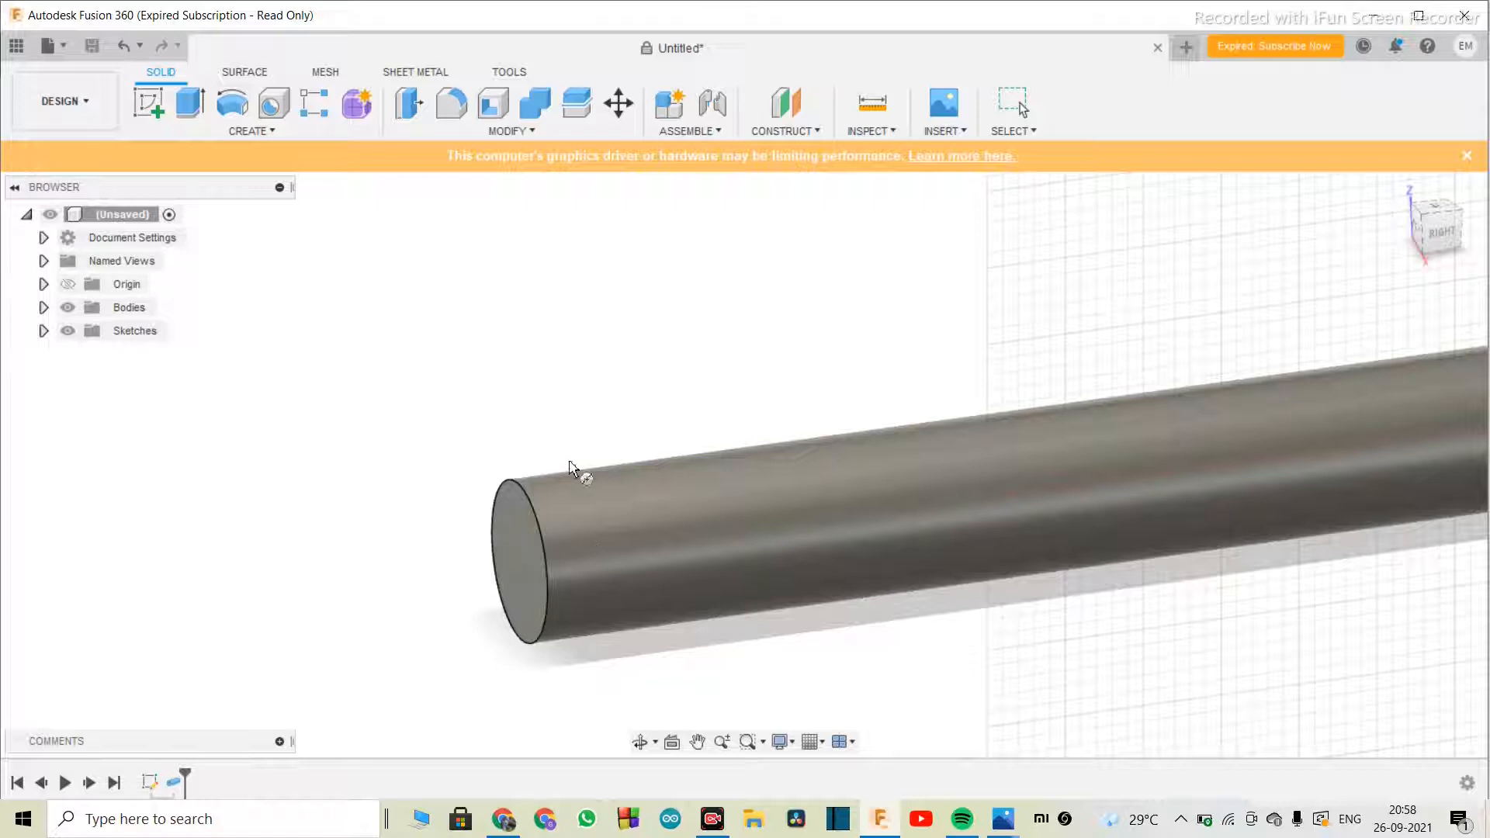
{"action": "left_click", "coordinate": [492, 133]}
{"action": "left_click", "coordinate": [468, 198]}
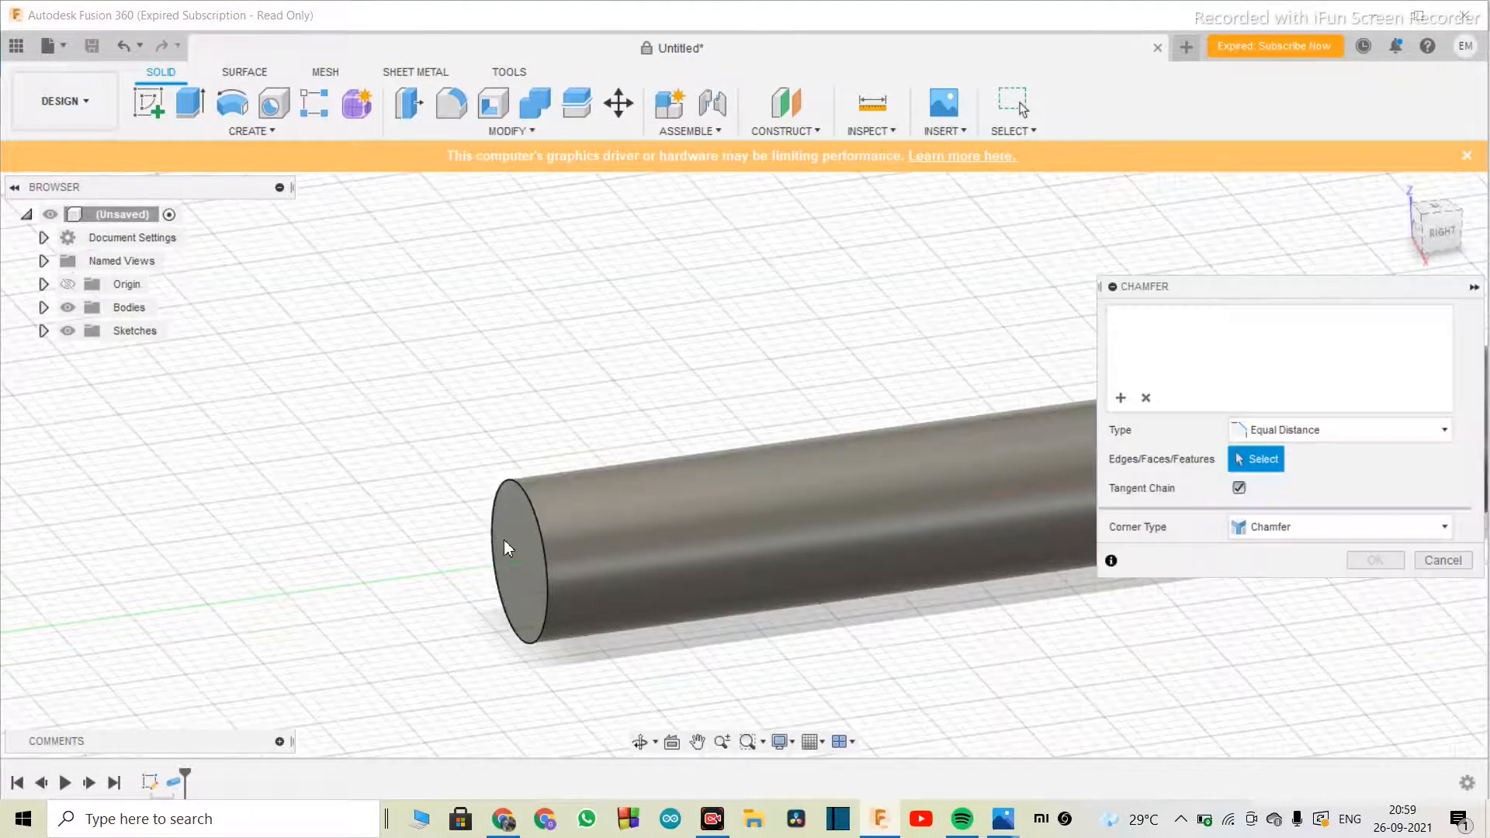
{"action": "left_click", "coordinate": [540, 516]}
{"action": "scroll", "coordinate": [390, 525], "scroll_direction": "down", "scroll_amount": 3}
{"action": "scroll", "coordinate": [390, 526], "scroll_direction": "down", "scroll_amount": 3}
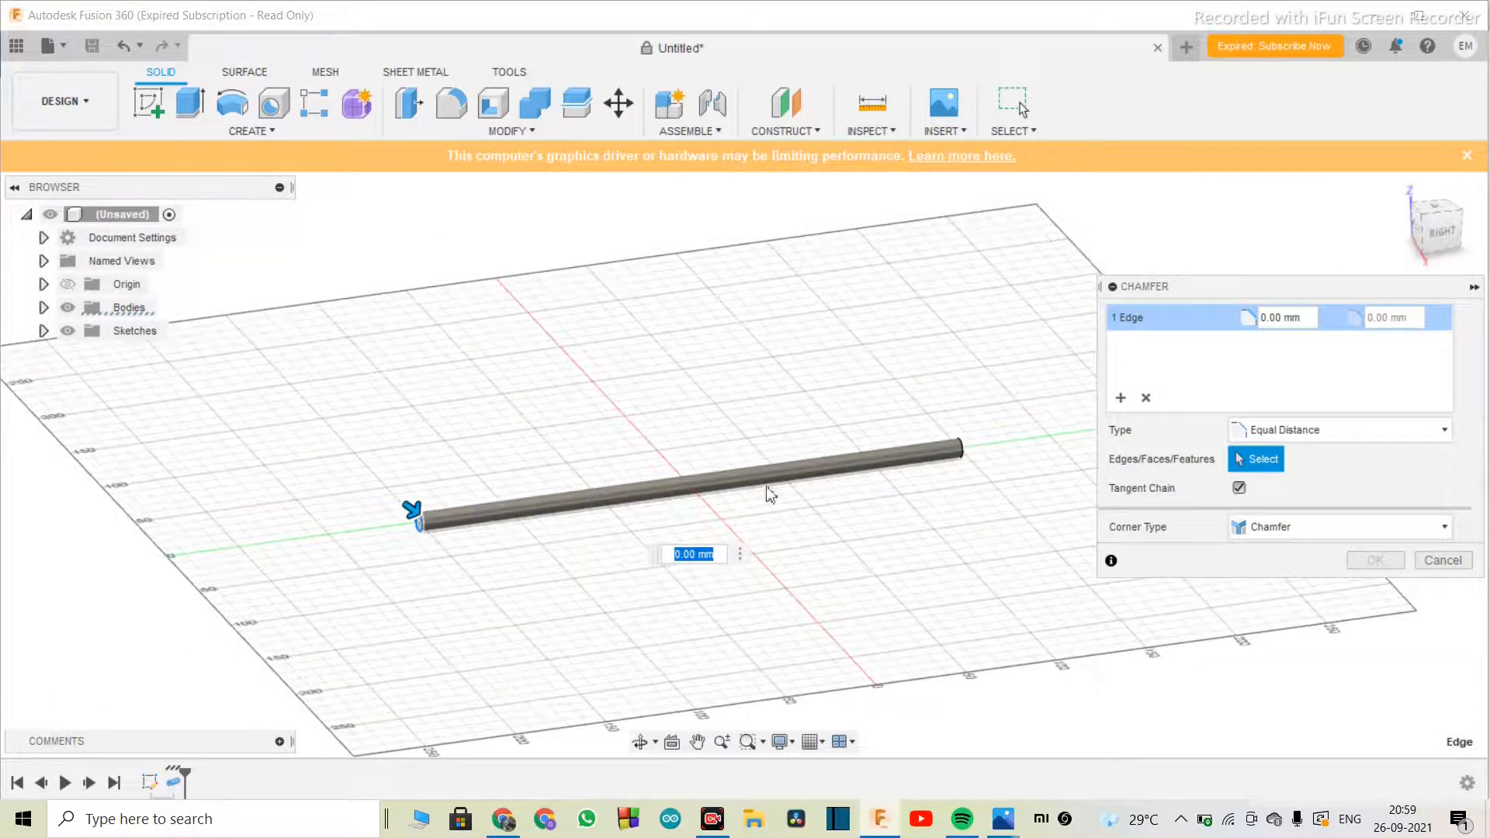
{"action": "scroll", "coordinate": [980, 466], "scroll_direction": "up", "scroll_amount": 5}
{"action": "left_click", "coordinate": [925, 475]}
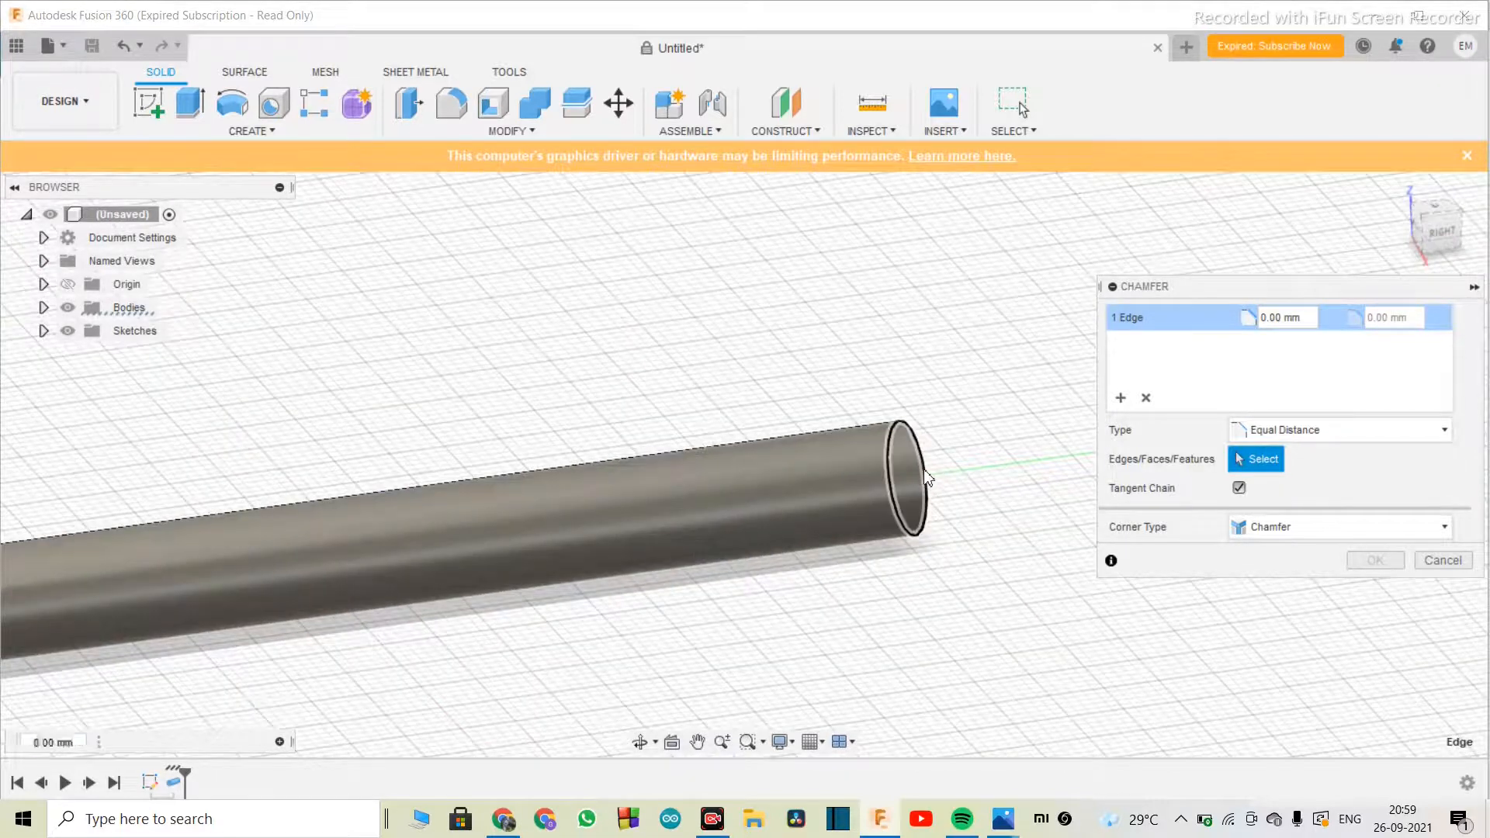
- Set the chamfer distance for both rod ends to 1 mm and apply it
{"action": "scroll", "coordinate": [982, 543], "scroll_direction": "down", "scroll_amount": 5}
{"action": "scroll", "coordinate": [297, 701], "scroll_direction": "up", "scroll_amount": 5}
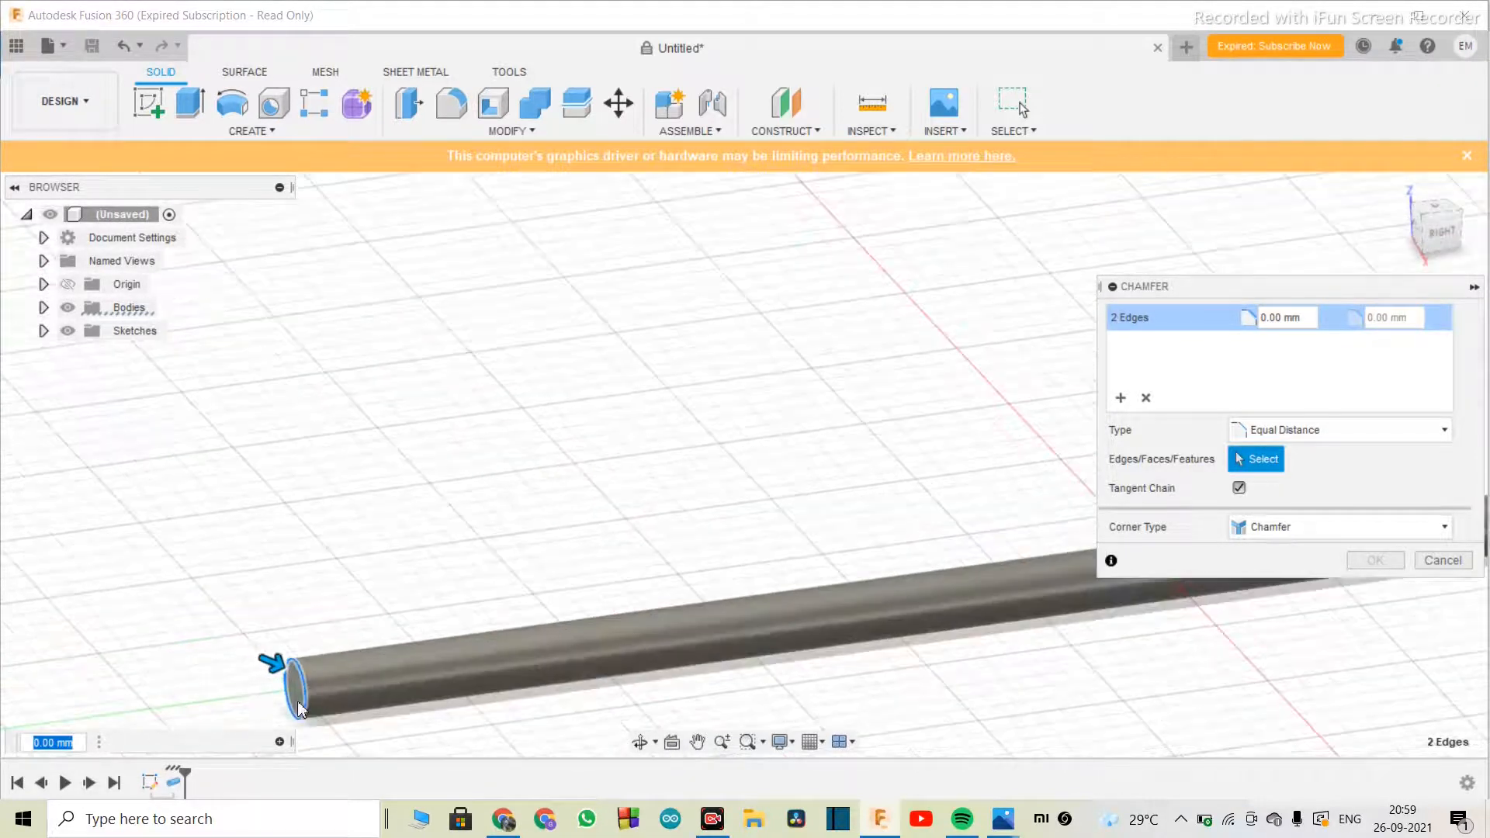
{"action": "scroll", "coordinate": [354, 687], "scroll_direction": "down", "scroll_amount": 3}
{"action": "scroll", "coordinate": [403, 709], "scroll_direction": "up", "scroll_amount": 6}
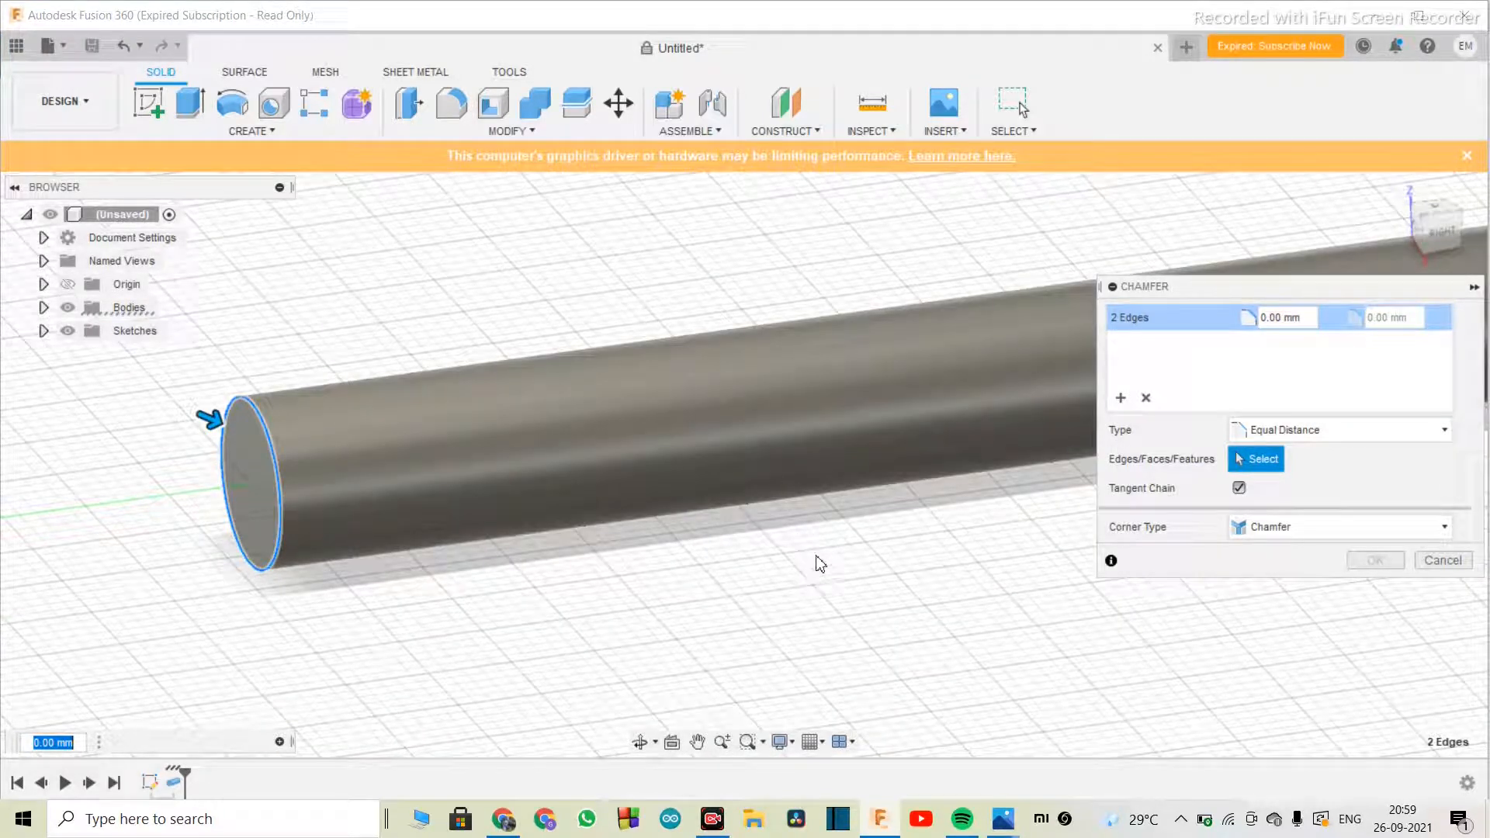
{"action": "type", "text": ".5"}
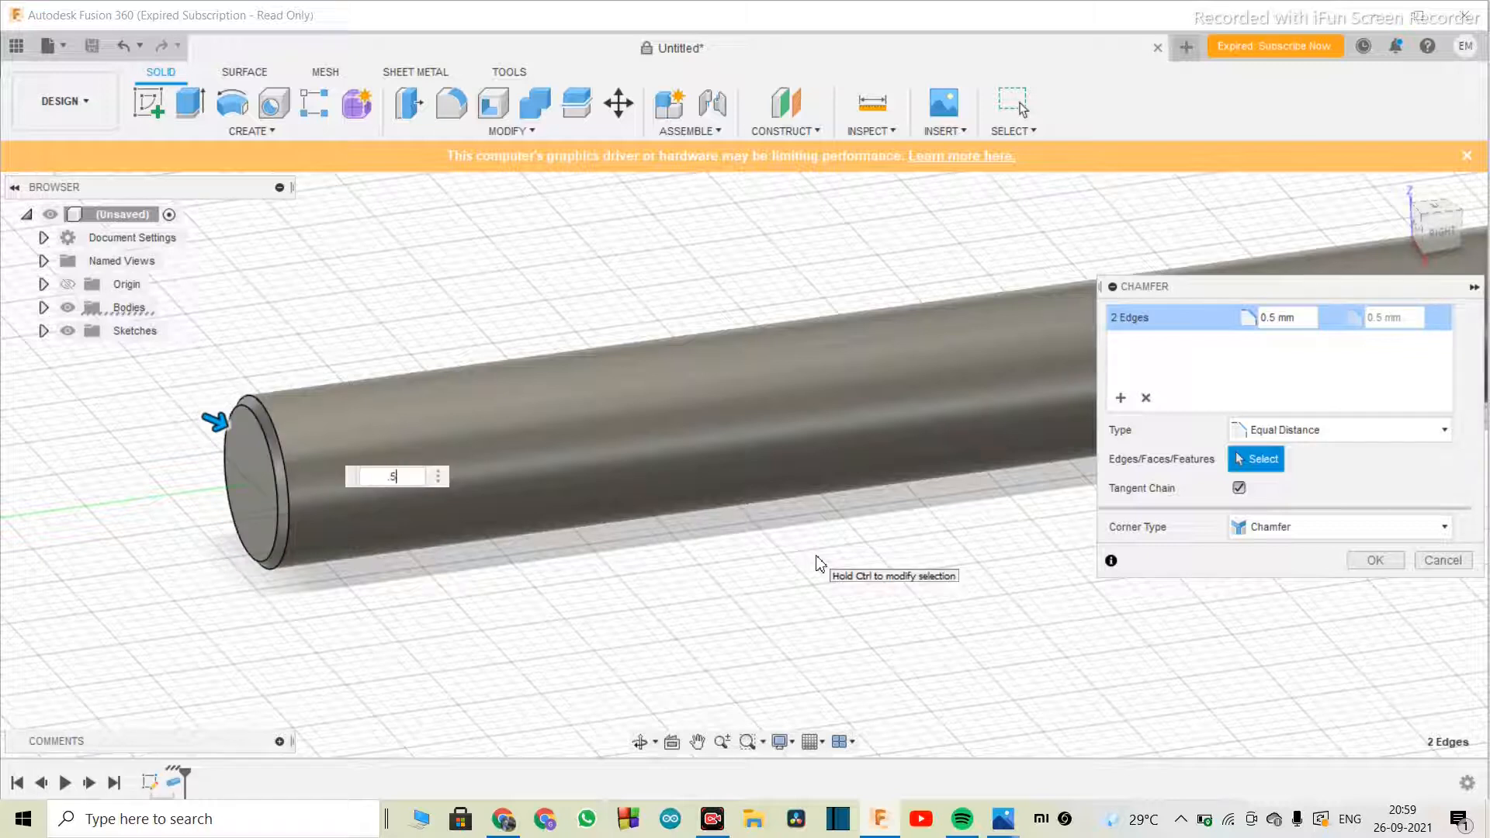
{"action": "type", "text": "1"}
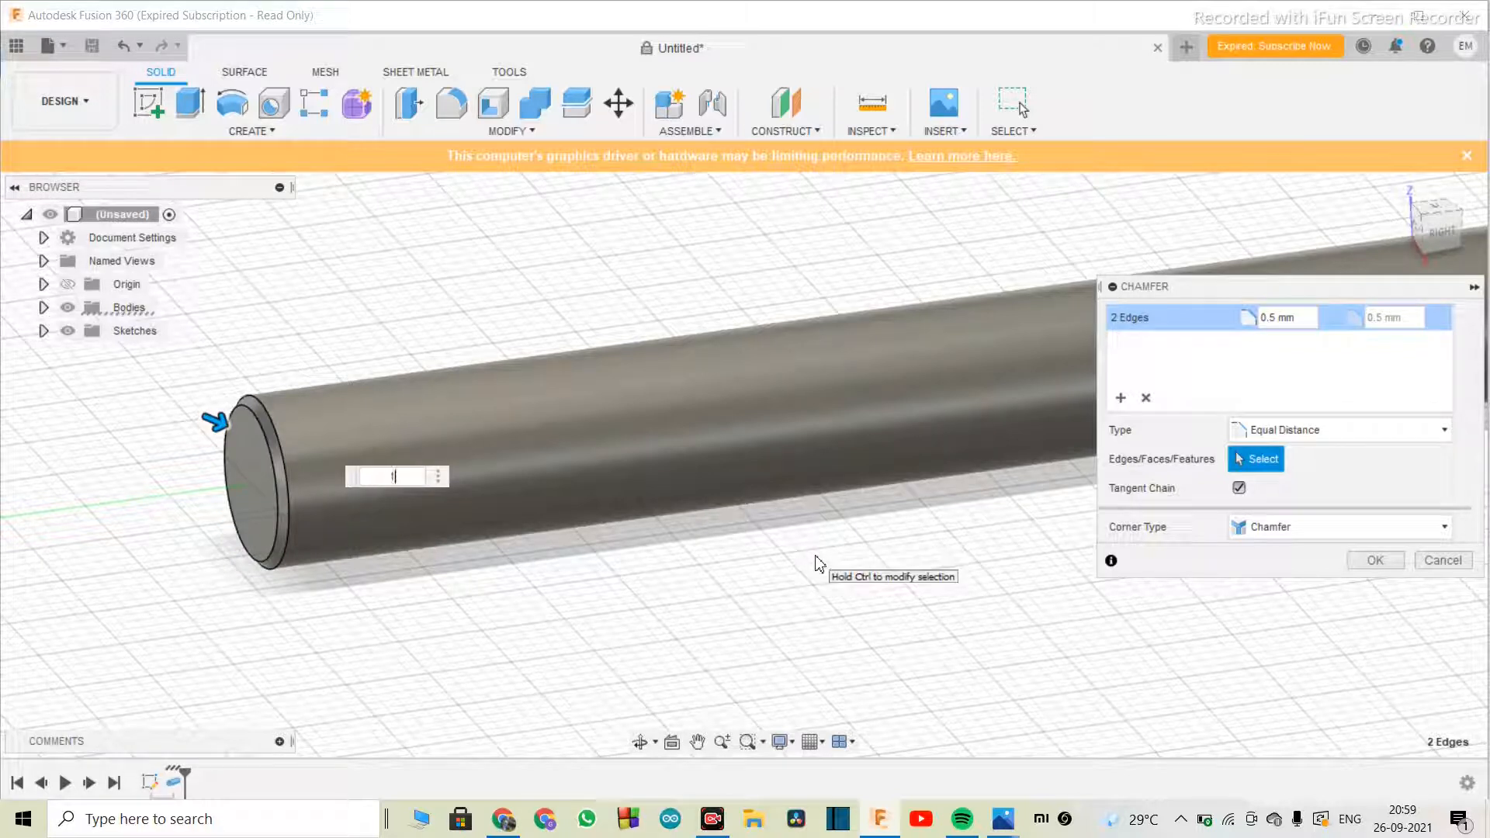
{"action": "key", "text": "Return"}
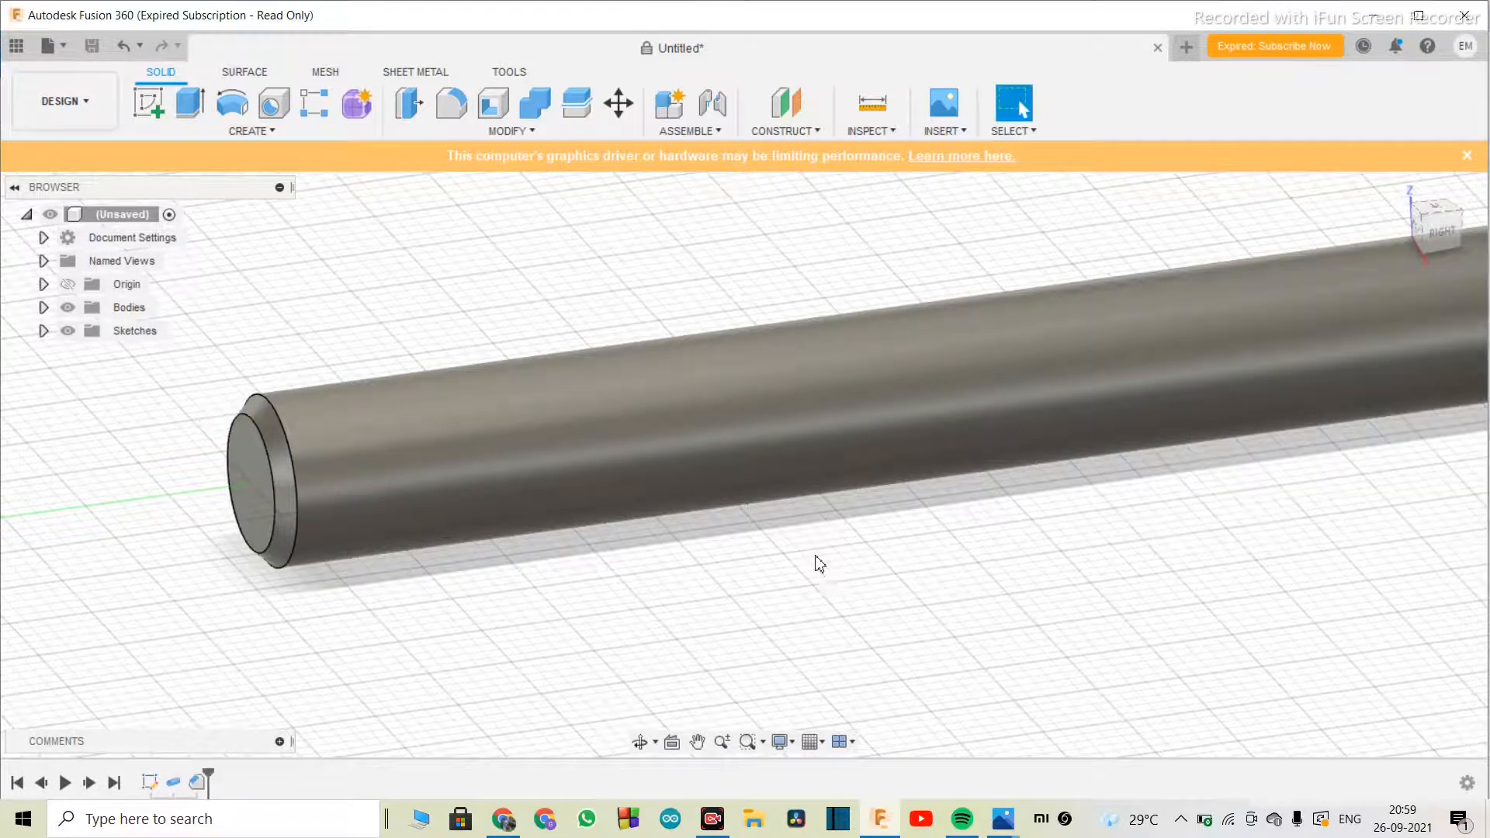
- Inspect the chamfered ends of the rod and check the reference photo of the door latch
{"action": "scroll", "coordinate": [549, 532], "scroll_direction": "down", "scroll_amount": 5}
{"action": "scroll", "coordinate": [554, 537], "scroll_direction": "down", "scroll_amount": 3}
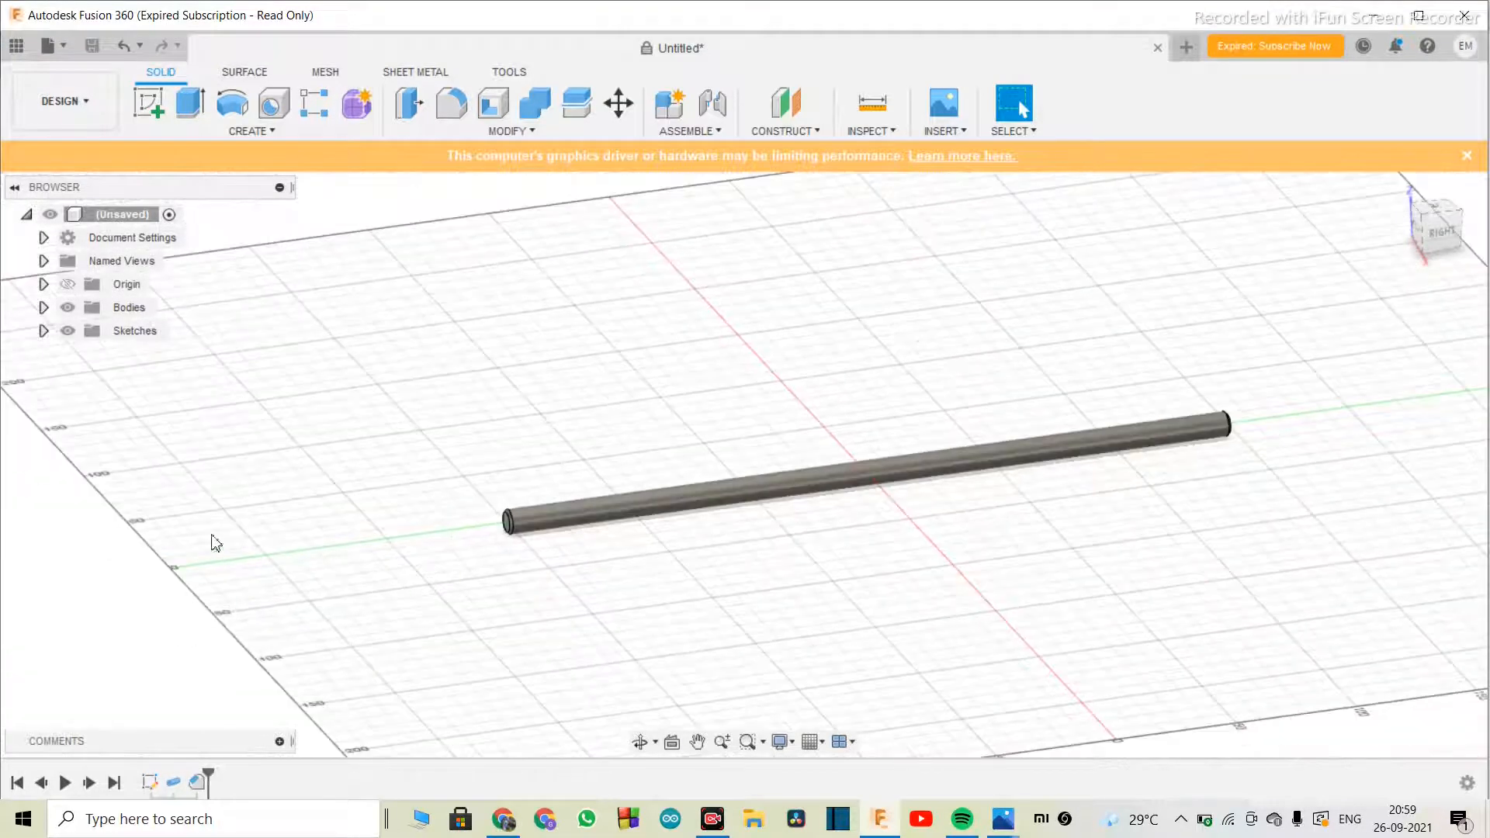
{"action": "scroll", "coordinate": [539, 586], "scroll_direction": "up", "scroll_amount": 4}
{"action": "scroll", "coordinate": [302, 581], "scroll_direction": "down", "scroll_amount": 5}
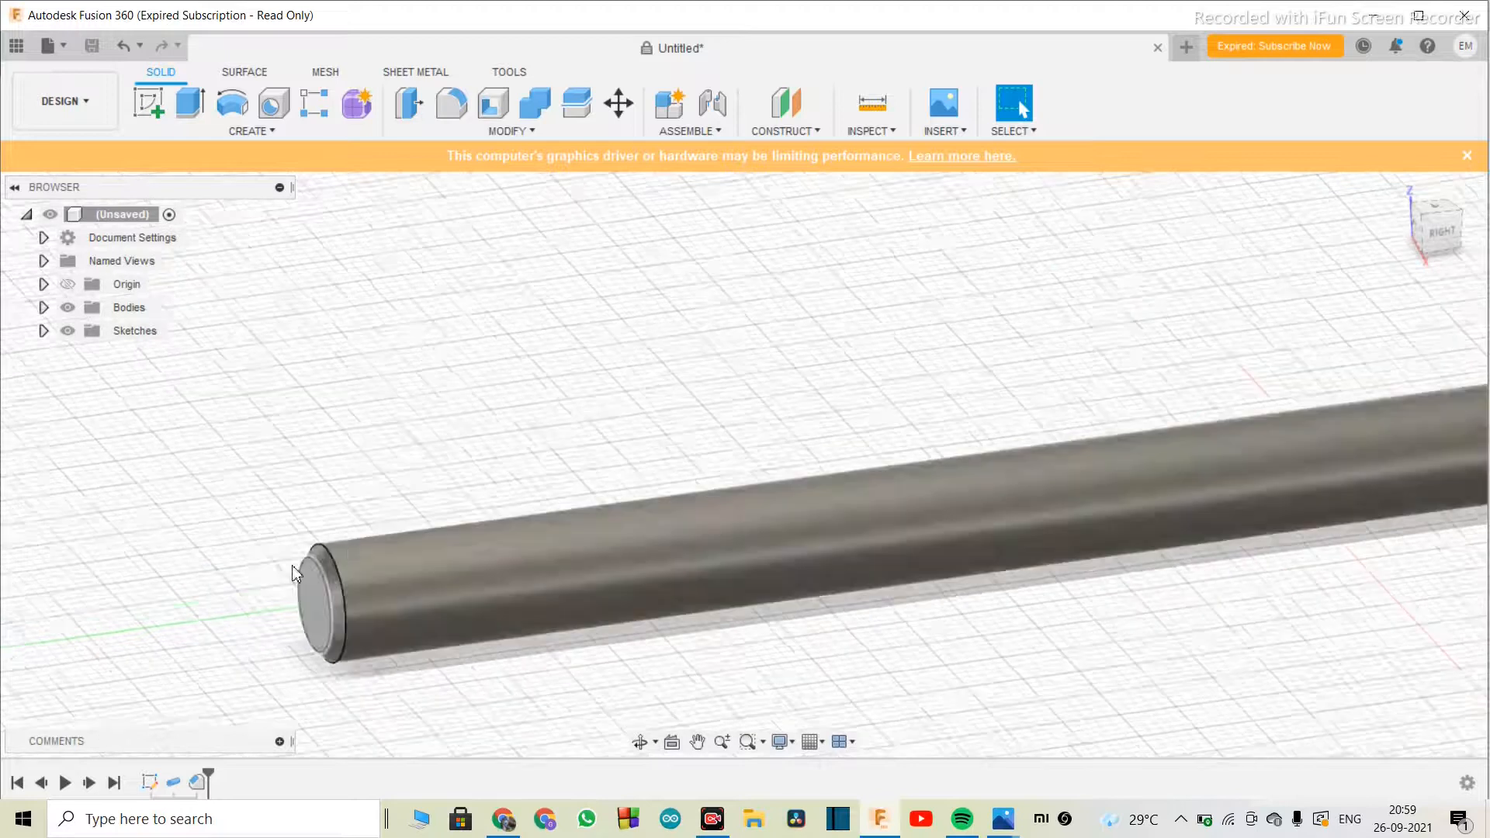
{"action": "left_click", "coordinate": [1002, 819]}
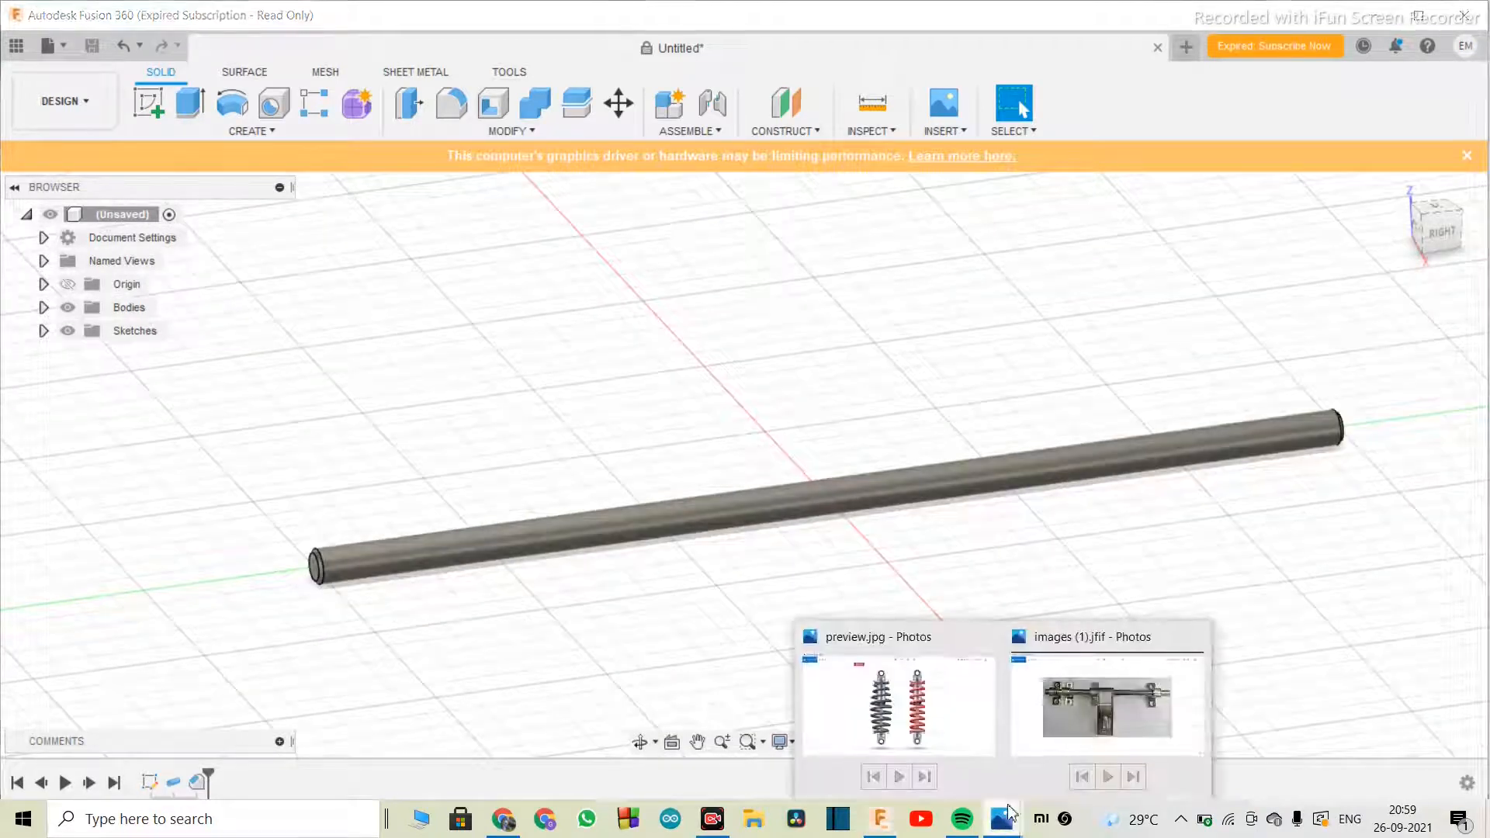
{"action": "left_click", "coordinate": [1044, 566]}
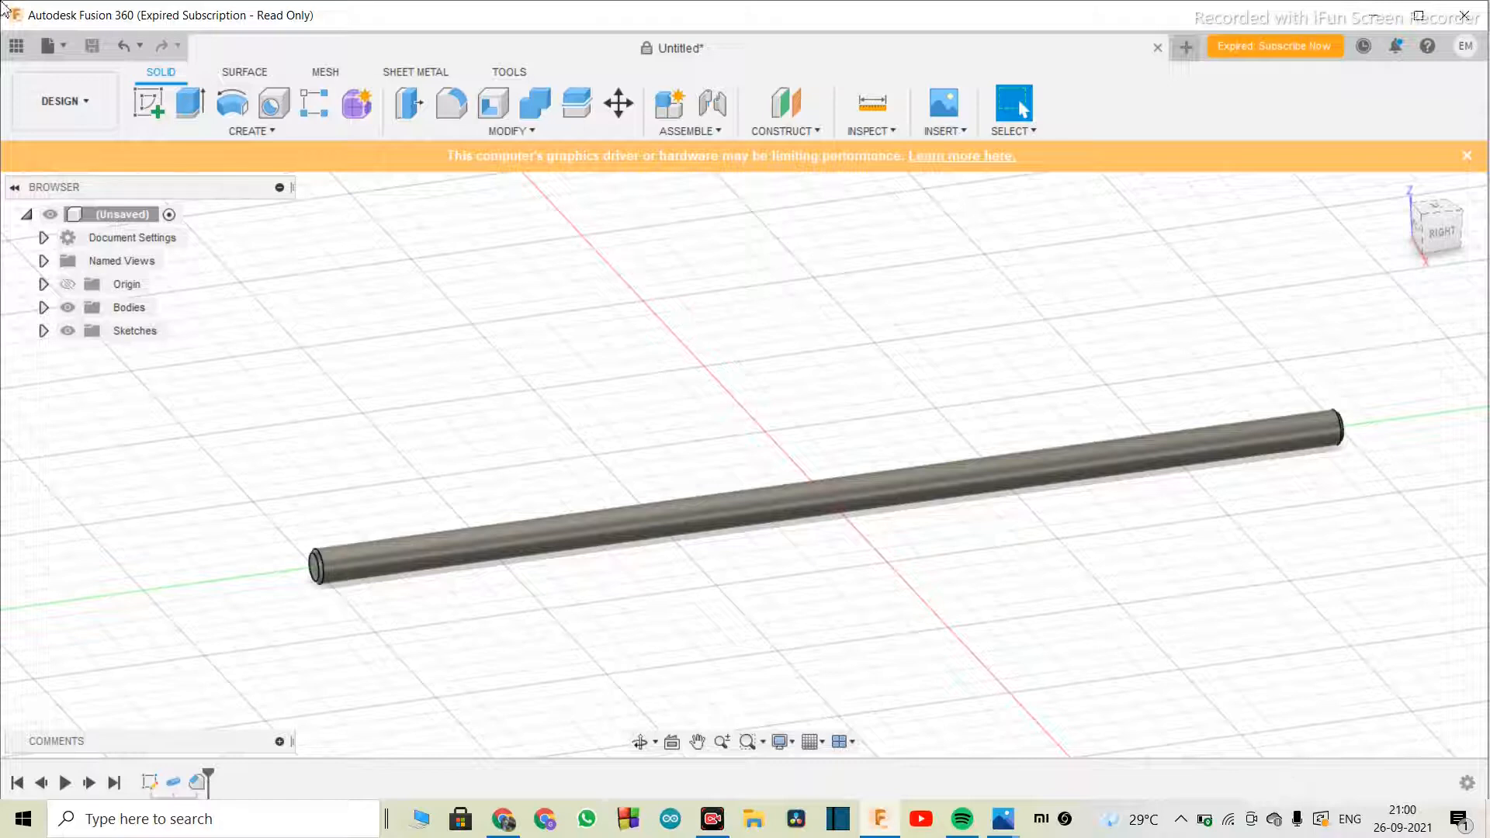
- Start a sketch on the vertical plane along the rod and draw a 15 mm axial line from the origin in the positive direction
{"action": "left_click", "coordinate": [164, 106]}
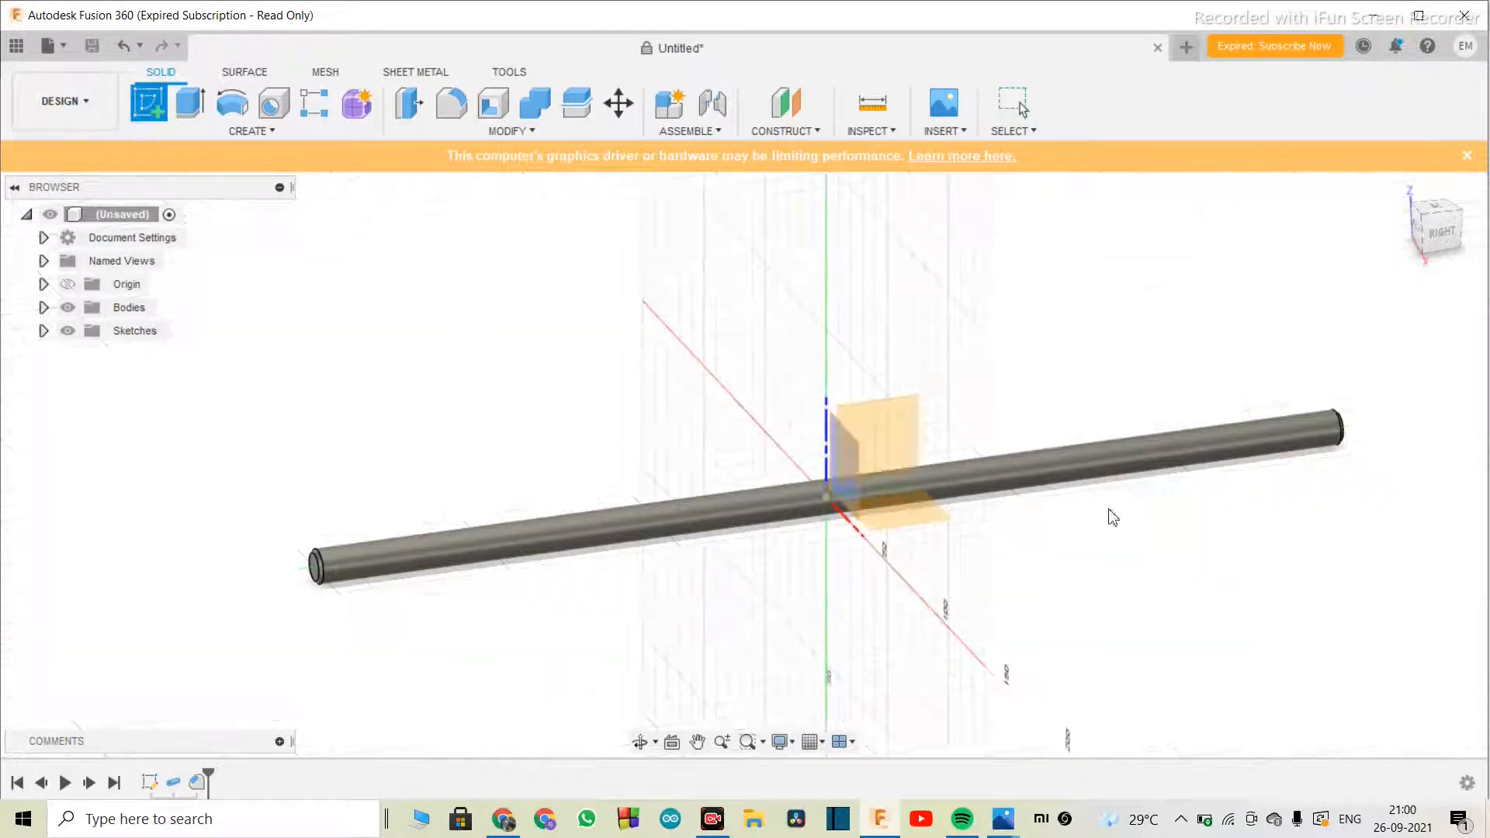
{"action": "left_click", "coordinate": [881, 441]}
{"action": "scroll", "coordinate": [698, 528], "scroll_direction": "up", "scroll_amount": 3}
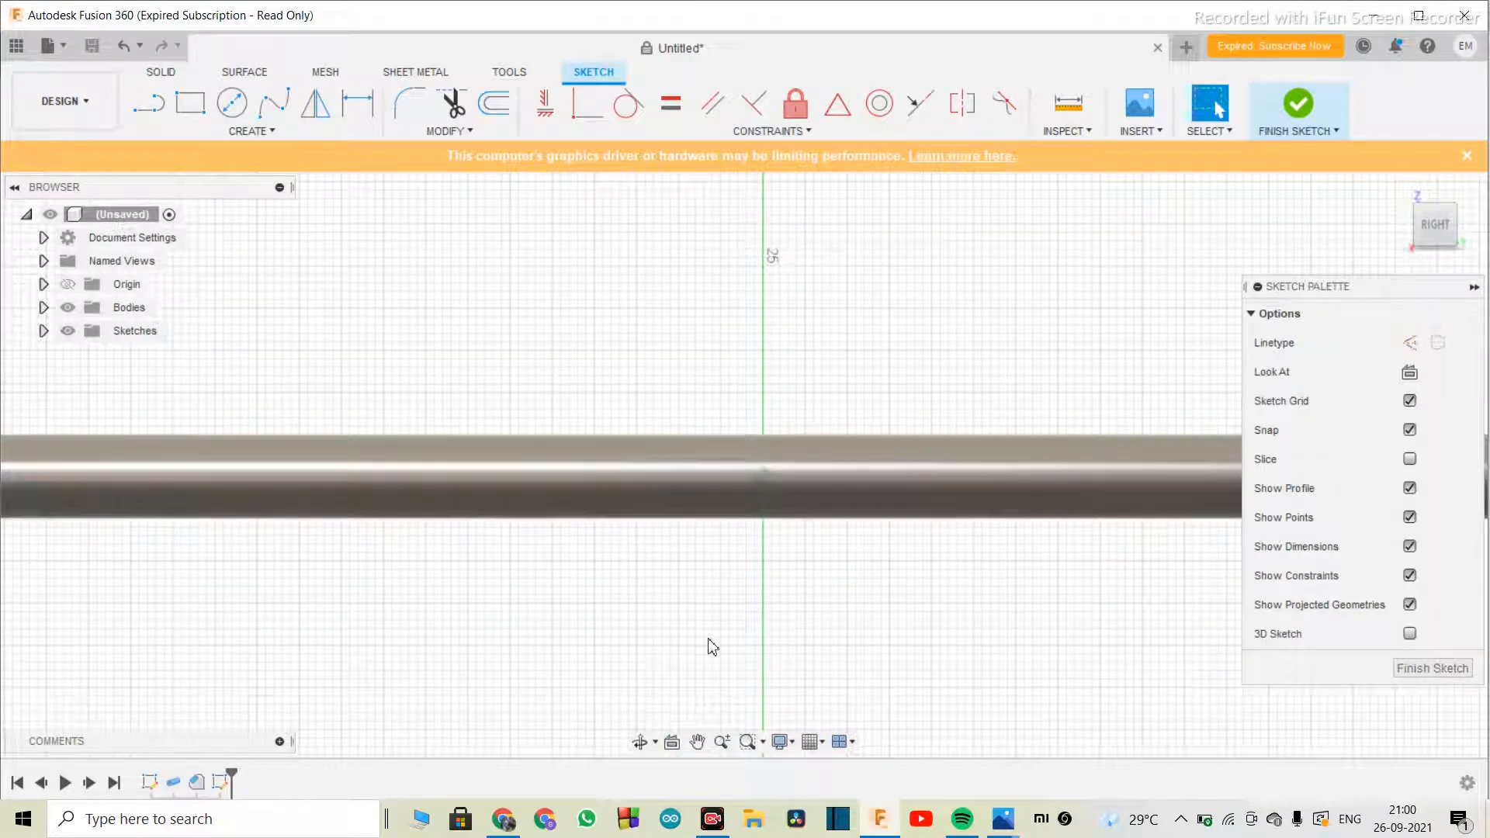
{"action": "key", "text": "l"}
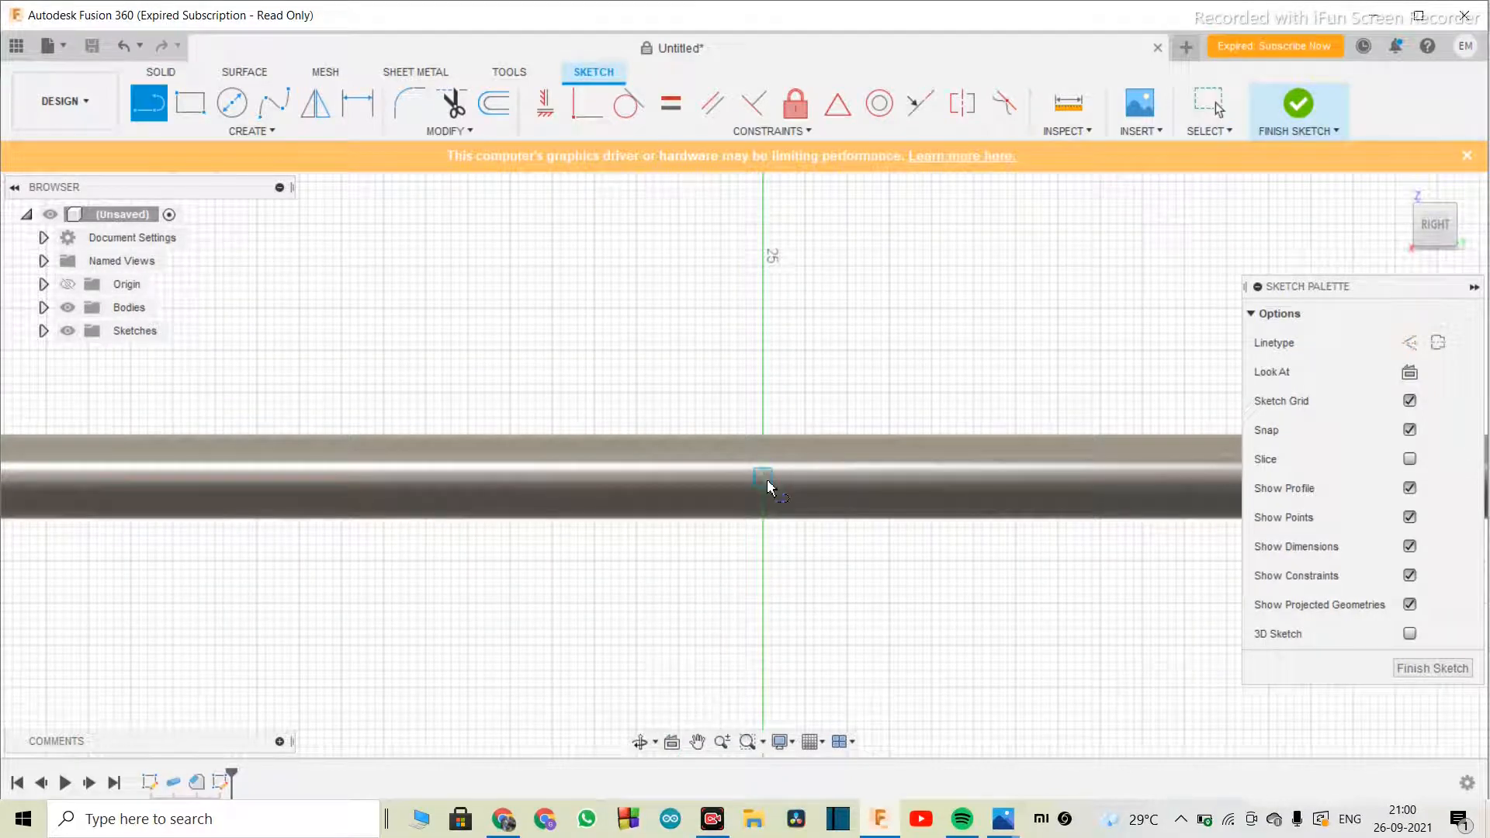
{"action": "left_click", "coordinate": [764, 474]}
{"action": "scroll", "coordinate": [899, 466], "scroll_direction": "down", "scroll_amount": 2}
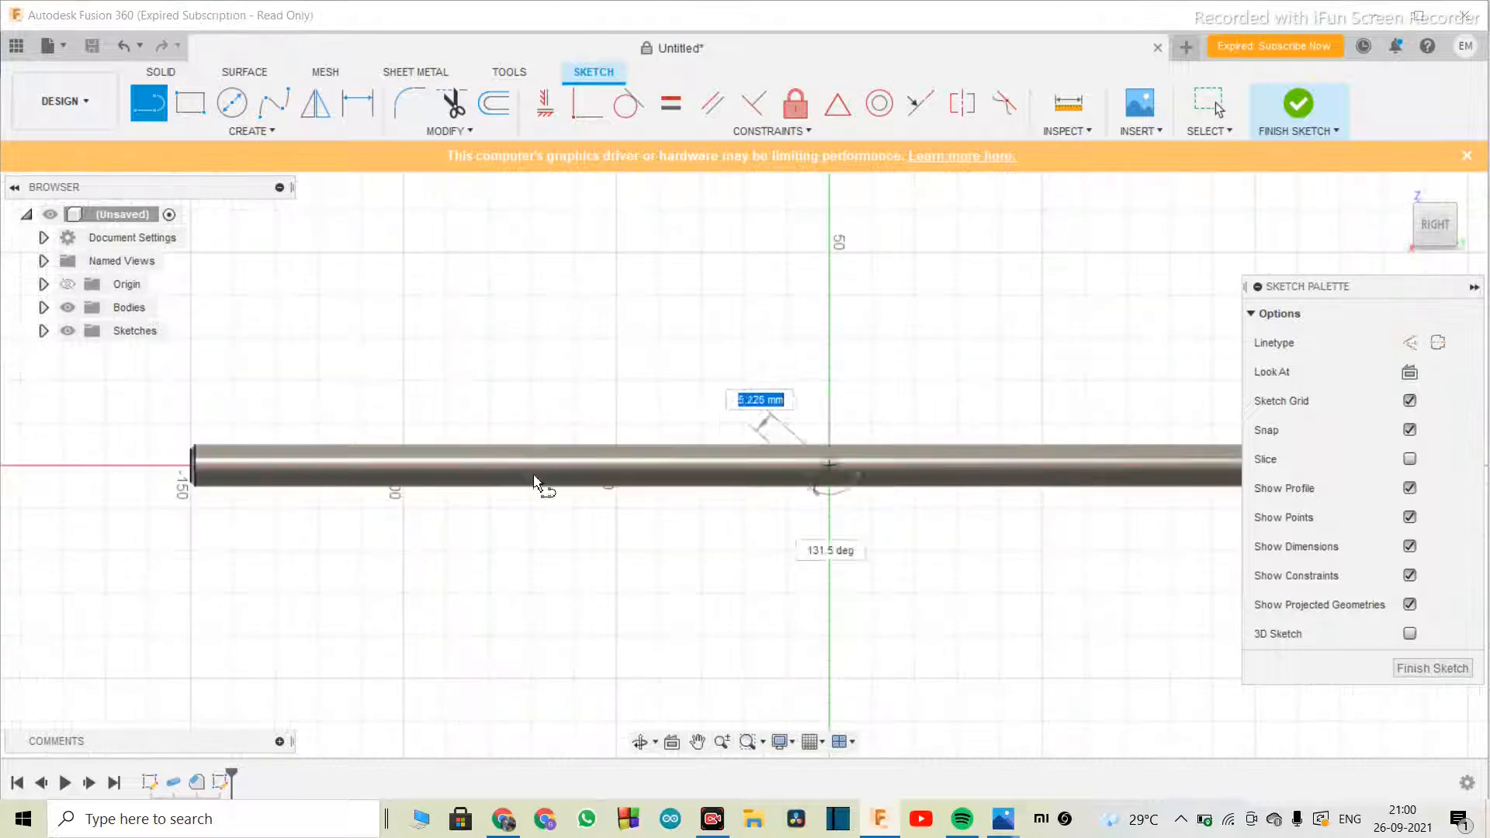
{"action": "scroll", "coordinate": [686, 544], "scroll_direction": "up", "scroll_amount": 2}
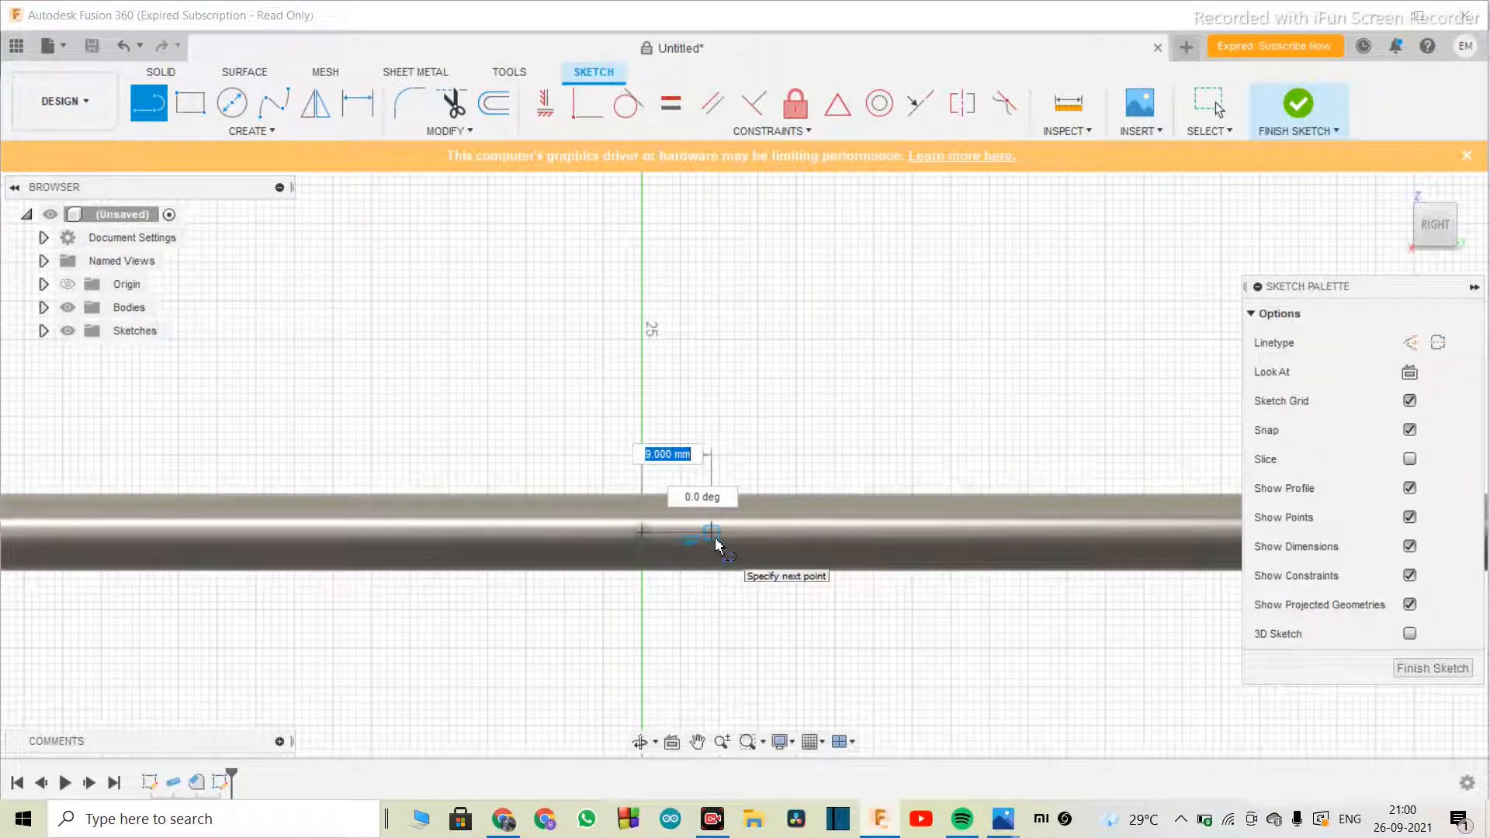
{"action": "type", "text": "15"}
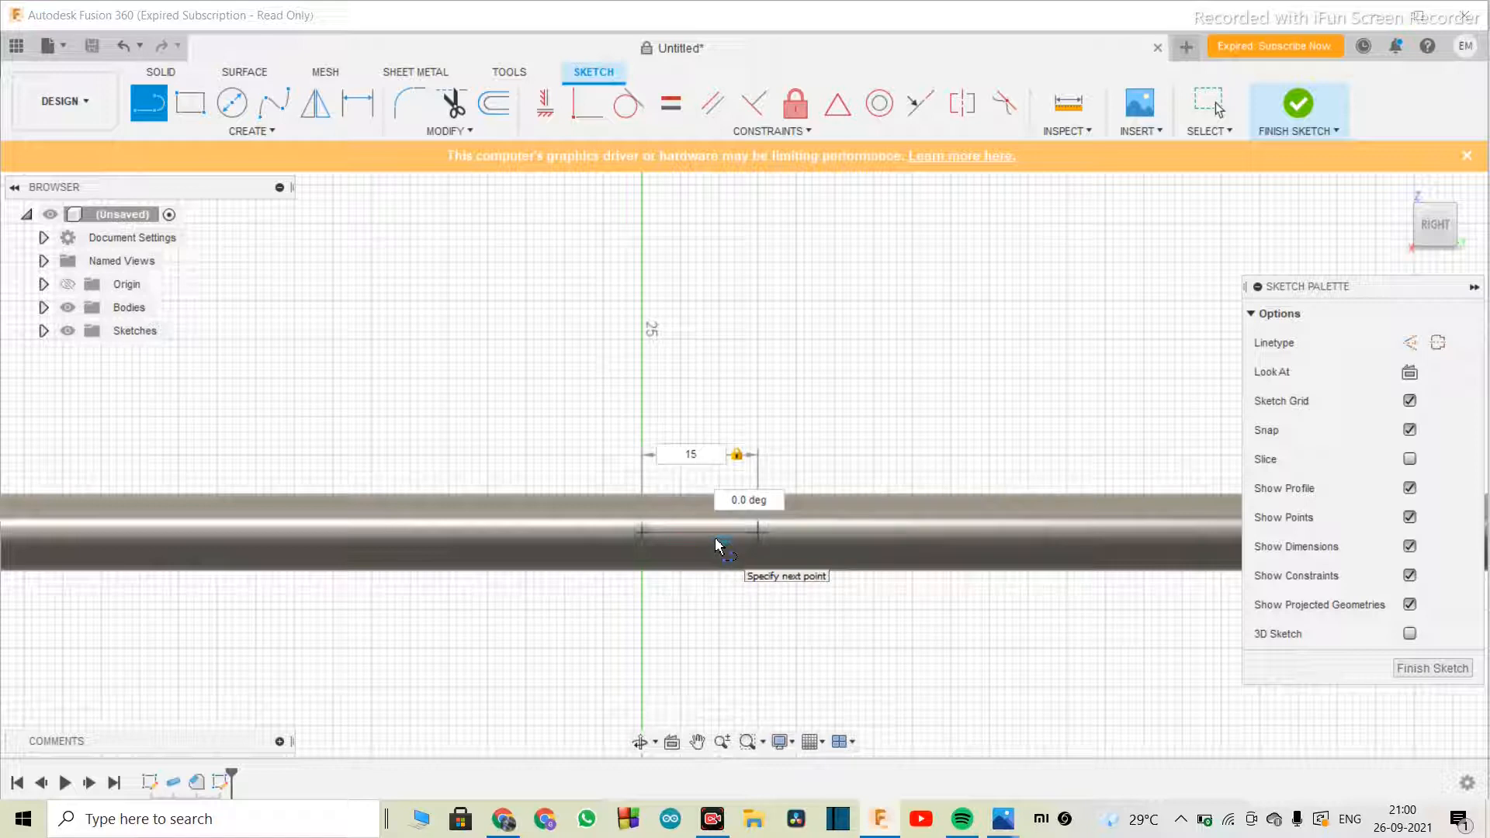
{"action": "key", "text": "Return"}
{"action": "key", "text": "Escape"}
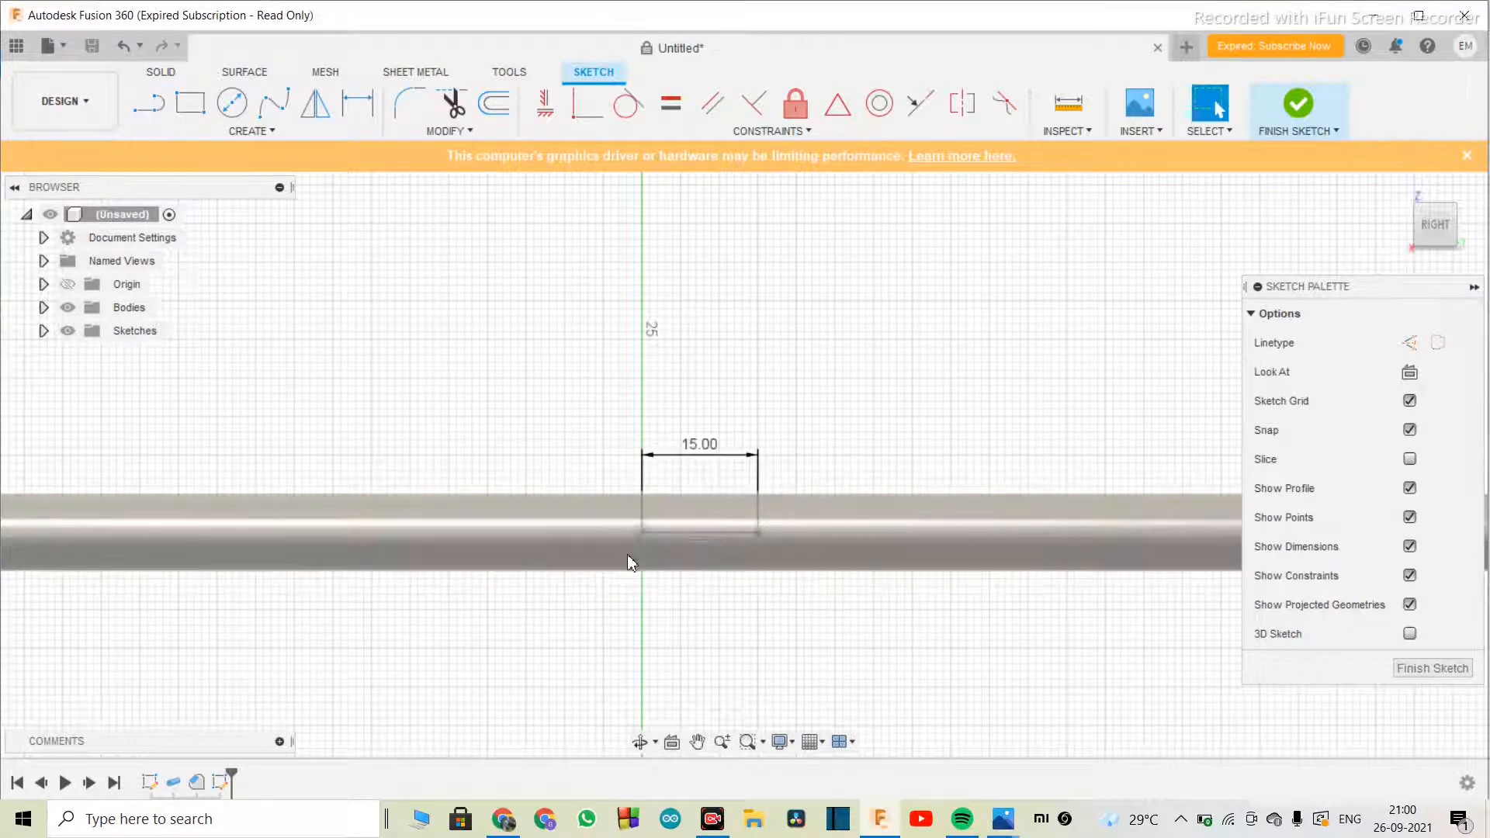
- Draw a second 15 mm line along the rod's axis from the origin in the opposite direction
{"action": "key", "text": "l"}
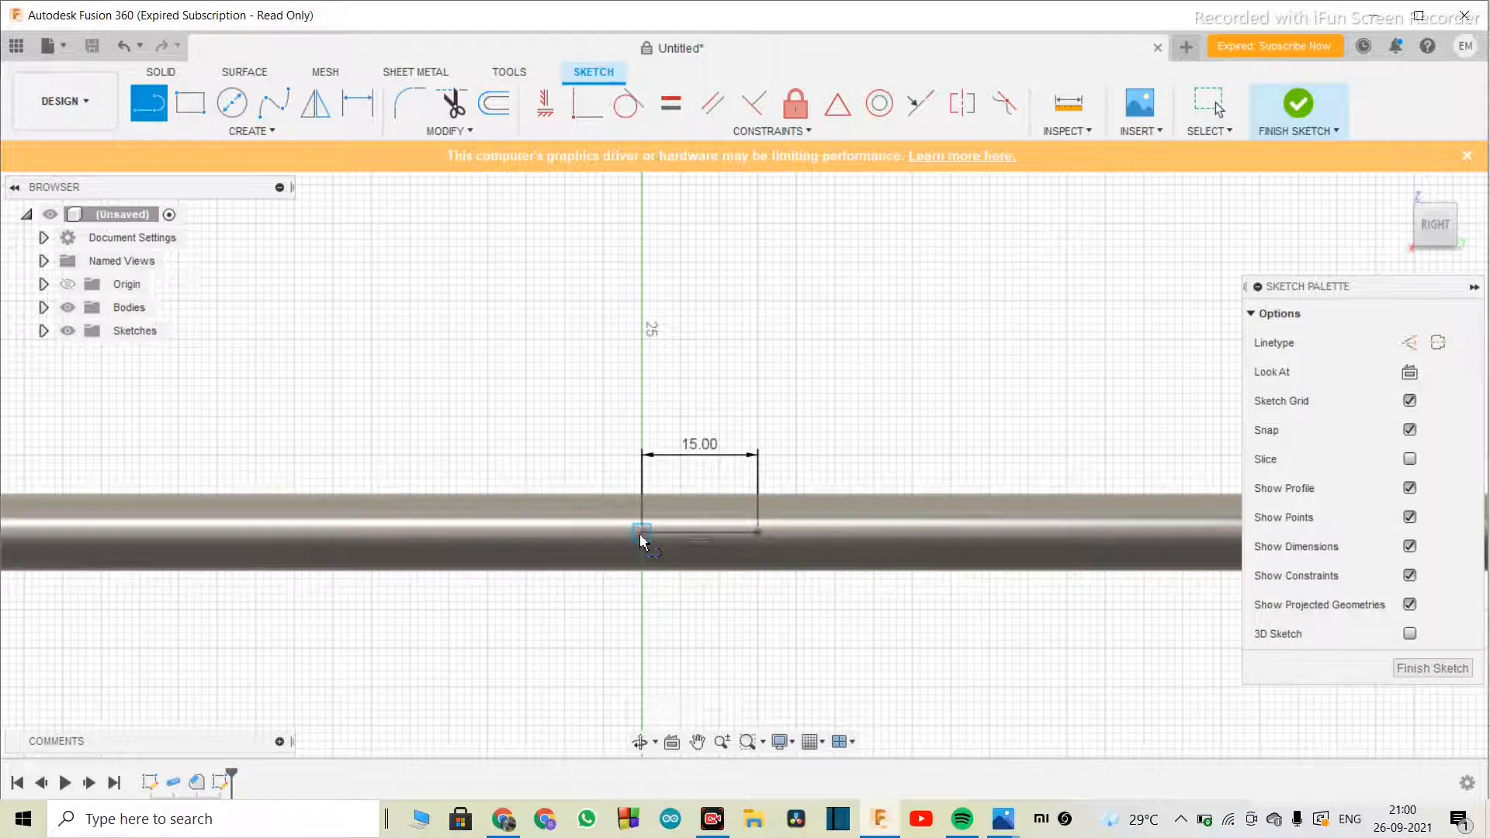
{"action": "left_click", "coordinate": [641, 533]}
{"action": "type", "text": "15"}
{"action": "key", "text": "Return"}
{"action": "key", "text": "Escape"}
{"action": "scroll", "coordinate": [750, 531], "scroll_direction": "down", "scroll_amount": 4}
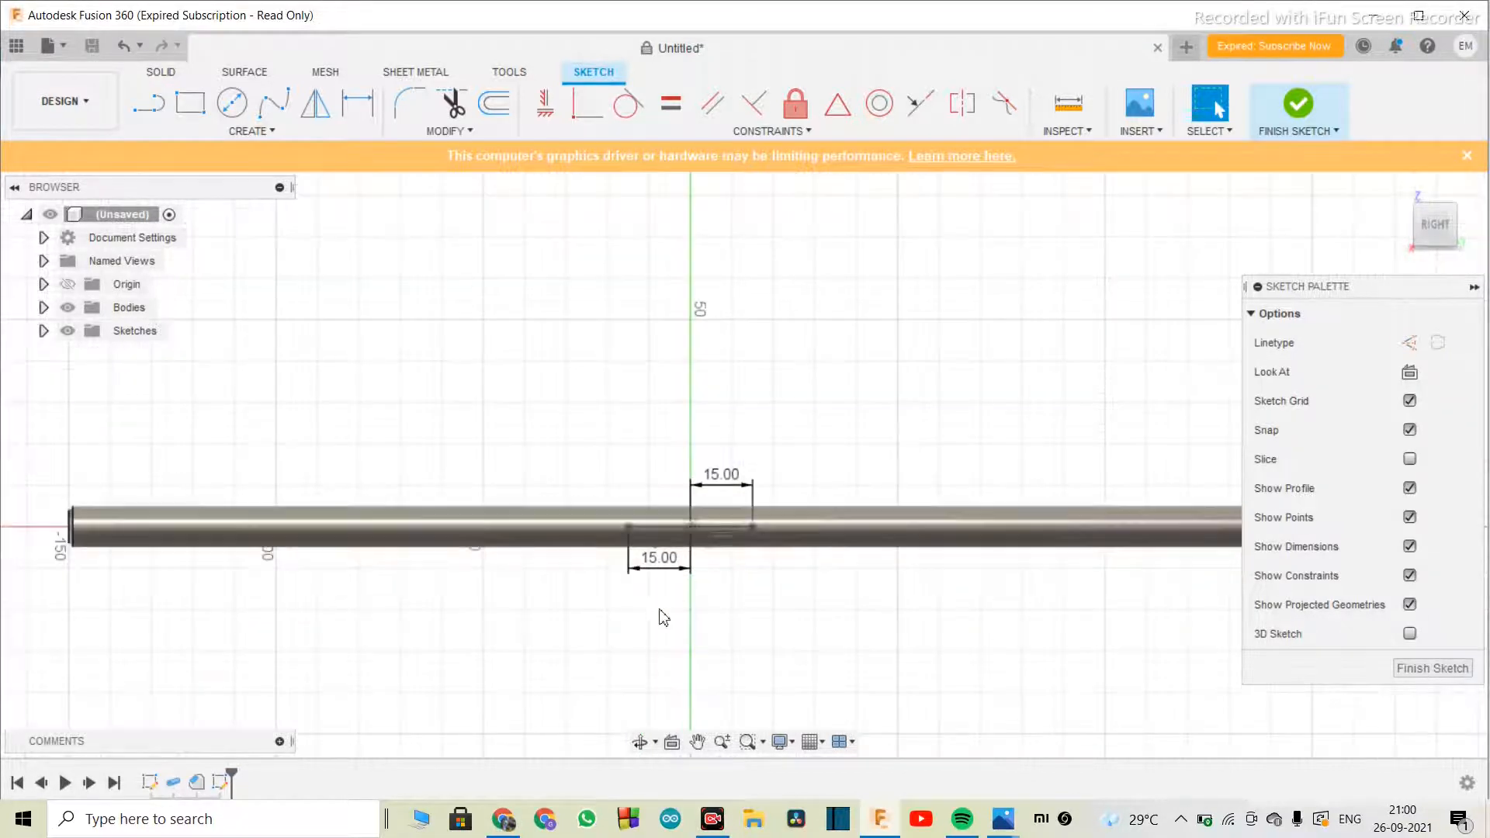
{"action": "scroll", "coordinate": [672, 660], "scroll_direction": "up", "scroll_amount": 4}
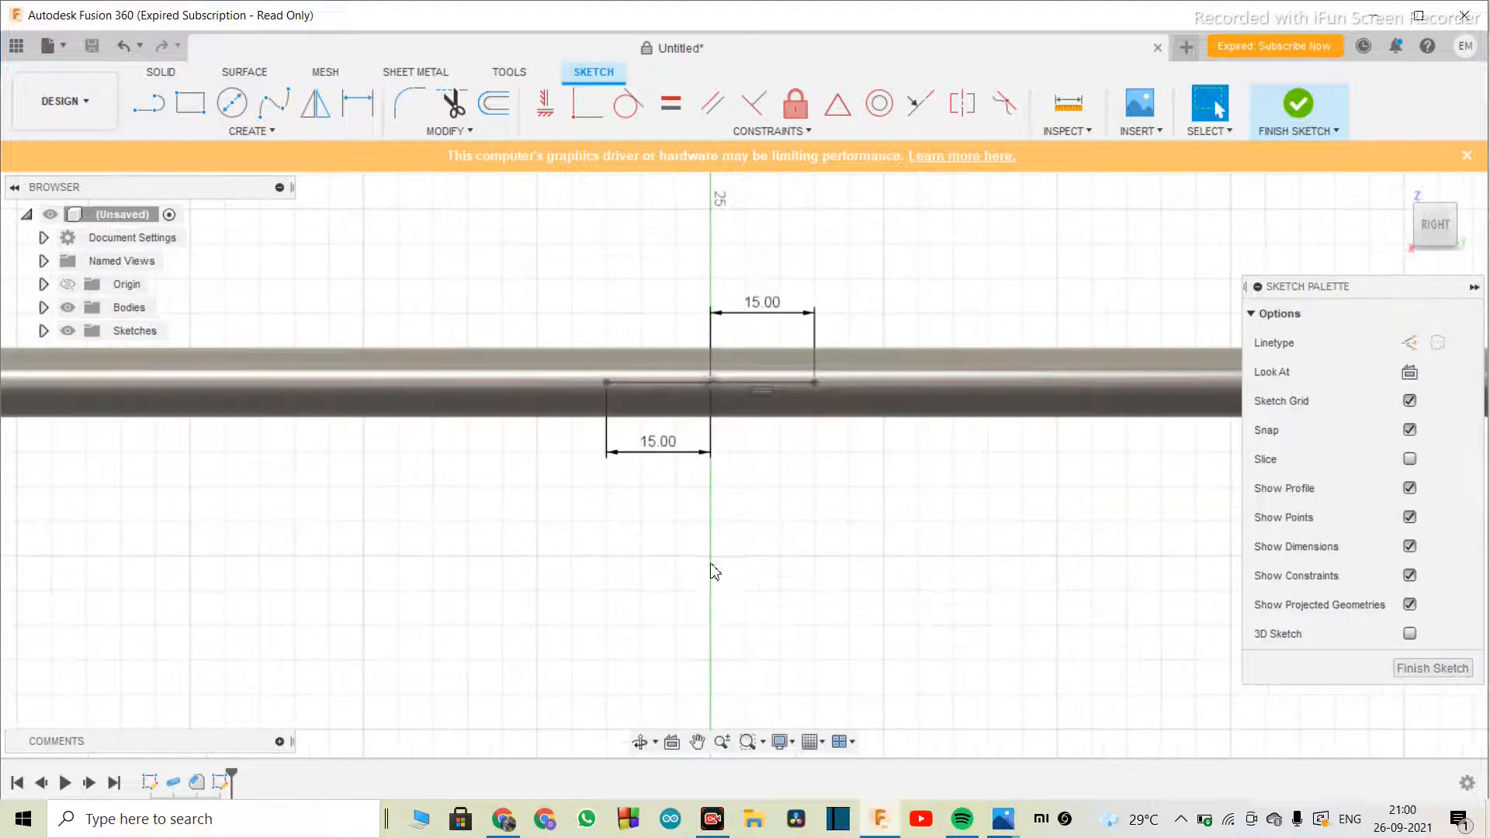
- Draw a 50 mm vertical construction line straight down from the rod's underside at its midpoint
{"action": "key", "text": "l"}
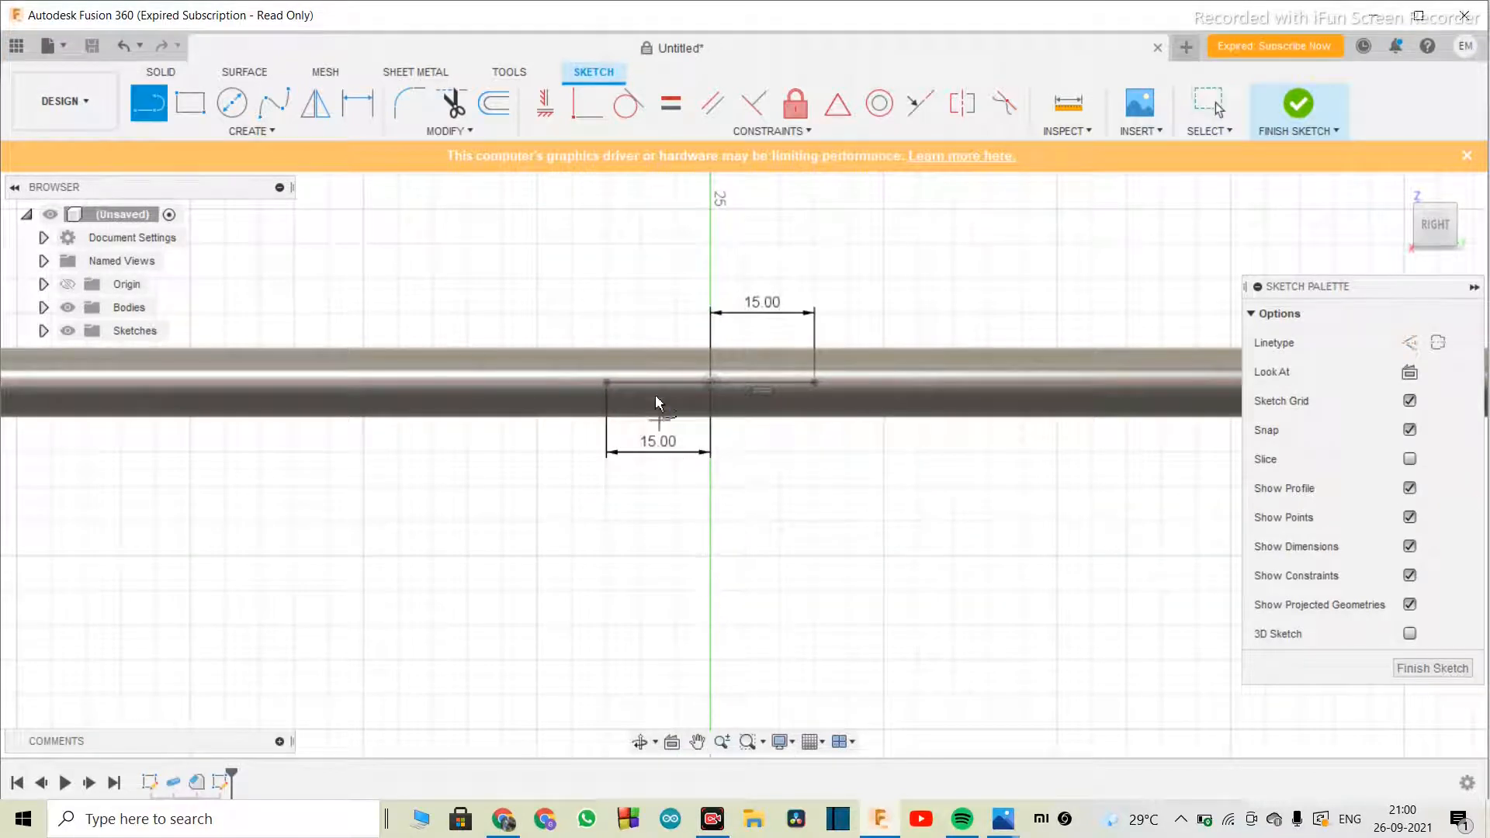
{"action": "left_click", "coordinate": [1411, 343]}
{"action": "left_click", "coordinate": [711, 383]}
{"action": "scroll", "coordinate": [712, 660], "scroll_direction": "down", "scroll_amount": 4}
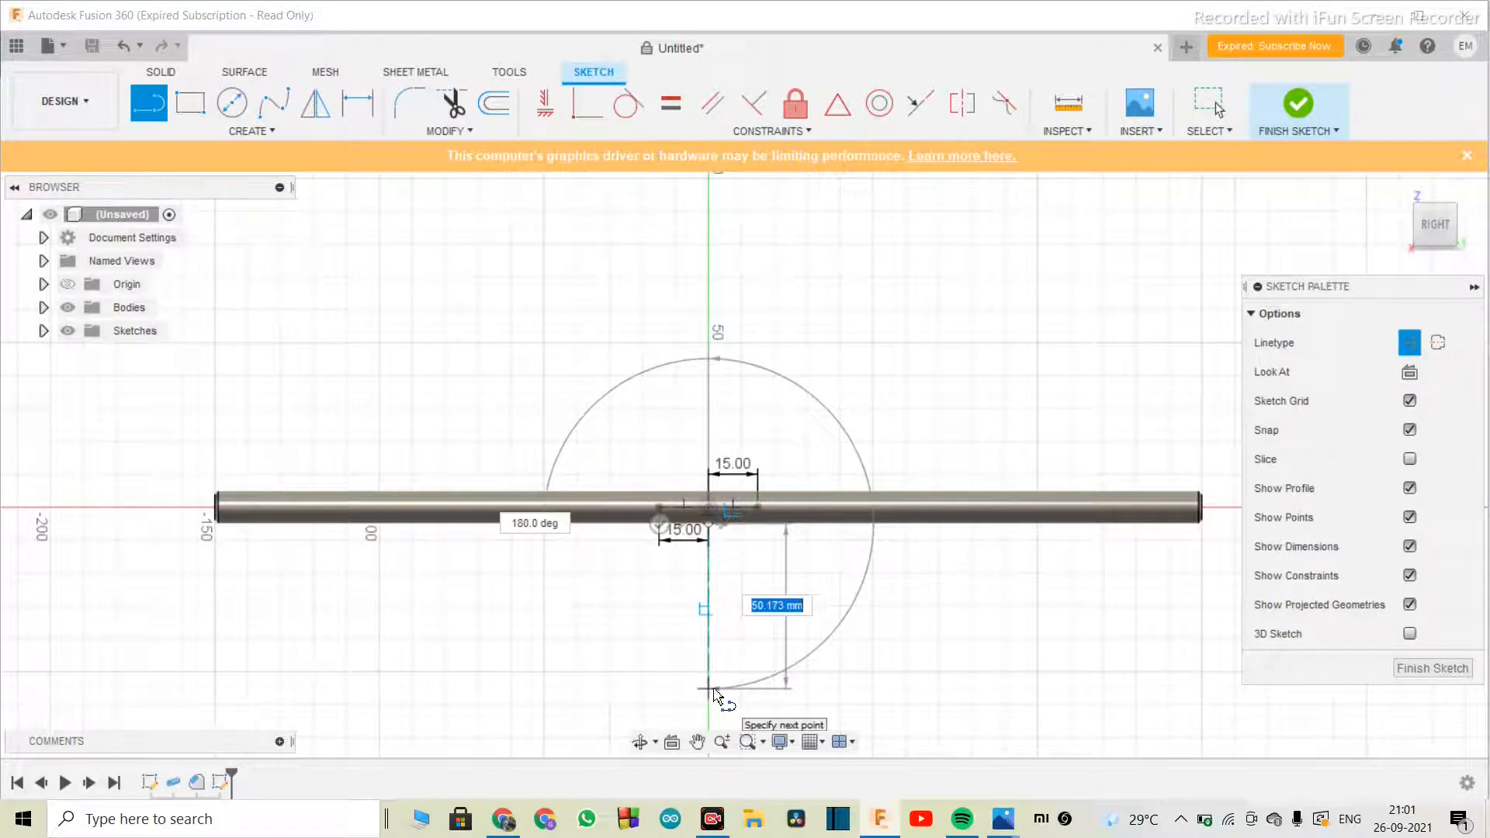
{"action": "type", "text": "50"}
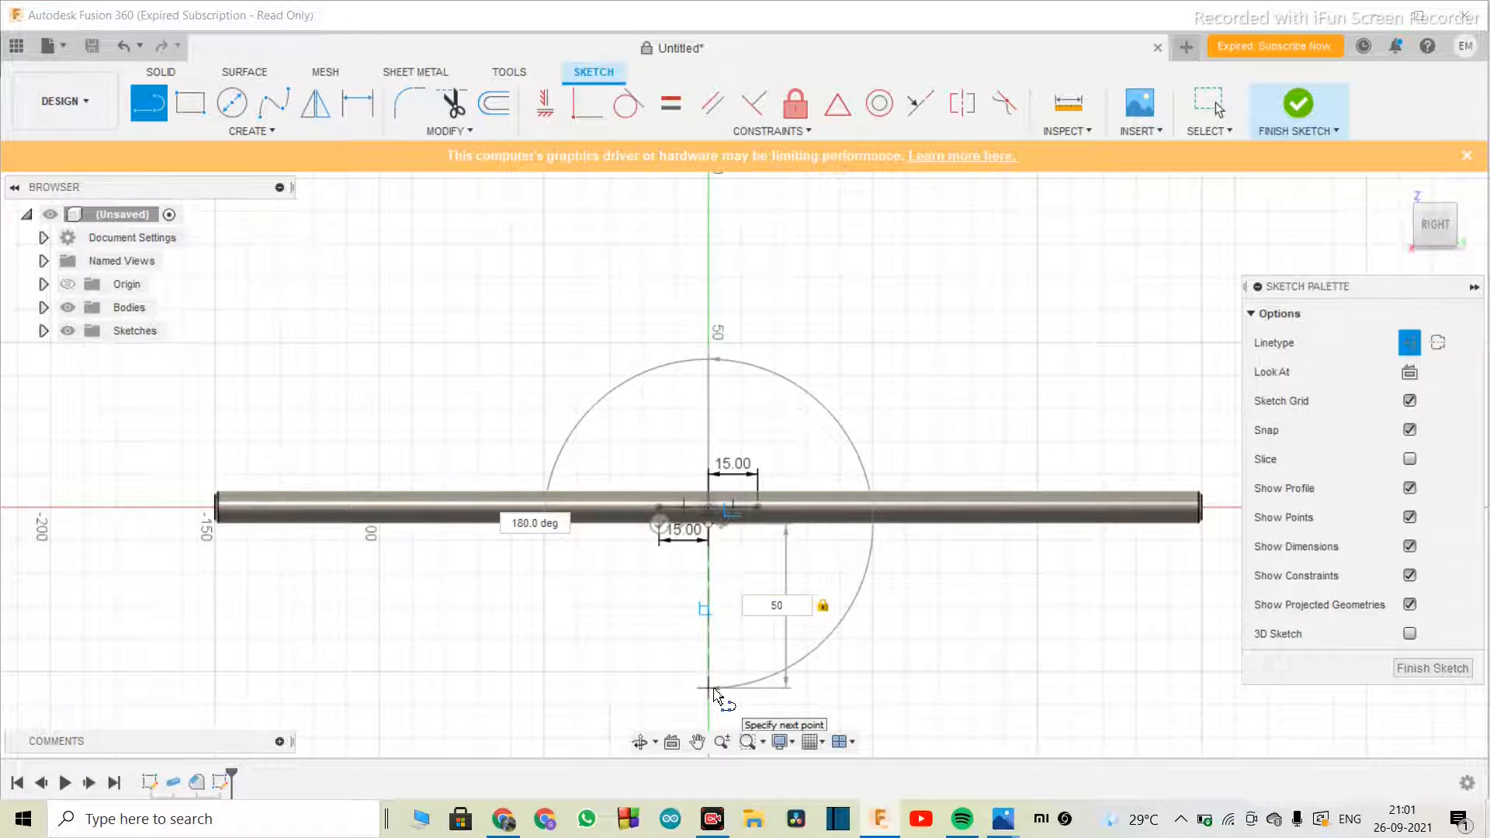
{"action": "key", "text": "Return"}
{"action": "key", "text": "Escape"}
{"action": "scroll", "coordinate": [710, 689], "scroll_direction": "down", "scroll_amount": 2}
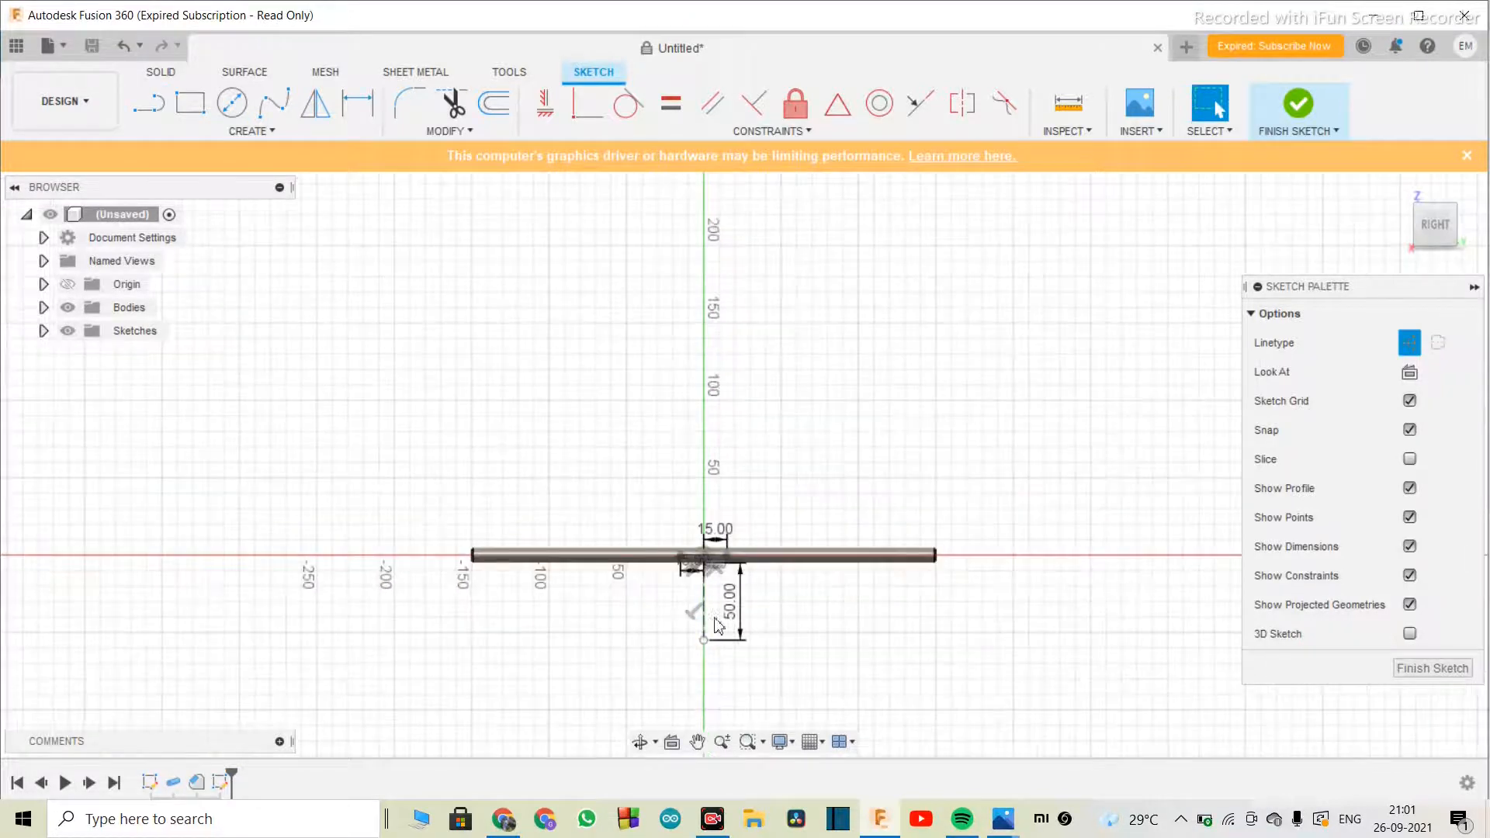
{"action": "scroll", "coordinate": [694, 691], "scroll_direction": "up", "scroll_amount": 3}
{"action": "scroll", "coordinate": [744, 533], "scroll_direction": "up", "scroll_amount": 2}
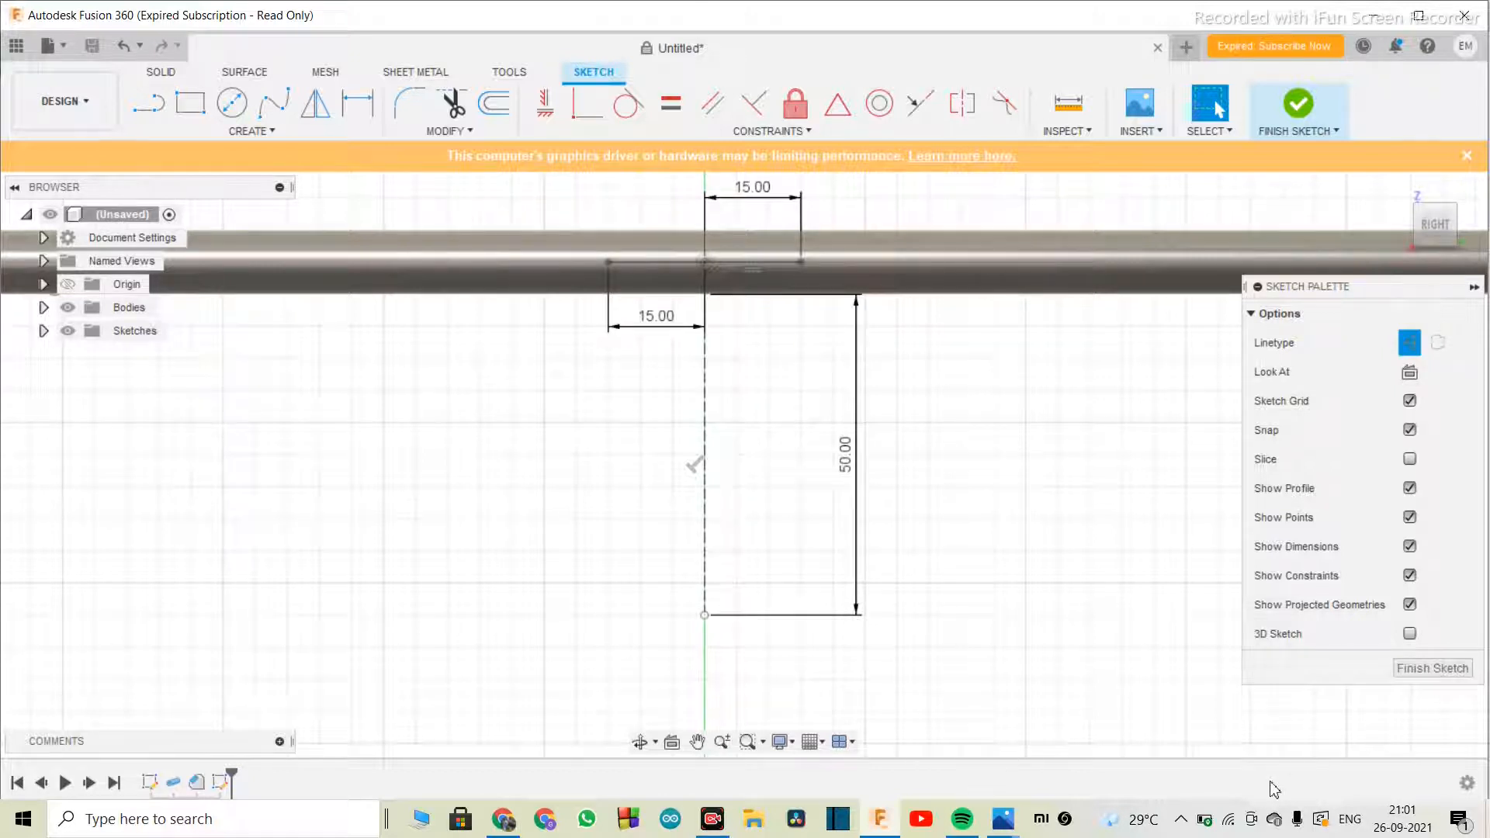
{"action": "scroll", "coordinate": [898, 533], "scroll_direction": "down", "scroll_amount": 3}
{"action": "scroll", "coordinate": [675, 586], "scroll_direction": "up", "scroll_amount": 3}
{"action": "scroll", "coordinate": [828, 506], "scroll_direction": "down", "scroll_amount": 2}
{"action": "scroll", "coordinate": [609, 426], "scroll_direction": "up", "scroll_amount": 3}
{"action": "scroll", "coordinate": [722, 441], "scroll_direction": "down", "scroll_amount": 3}
{"action": "scroll", "coordinate": [722, 440], "scroll_direction": "up", "scroll_amount": 2}
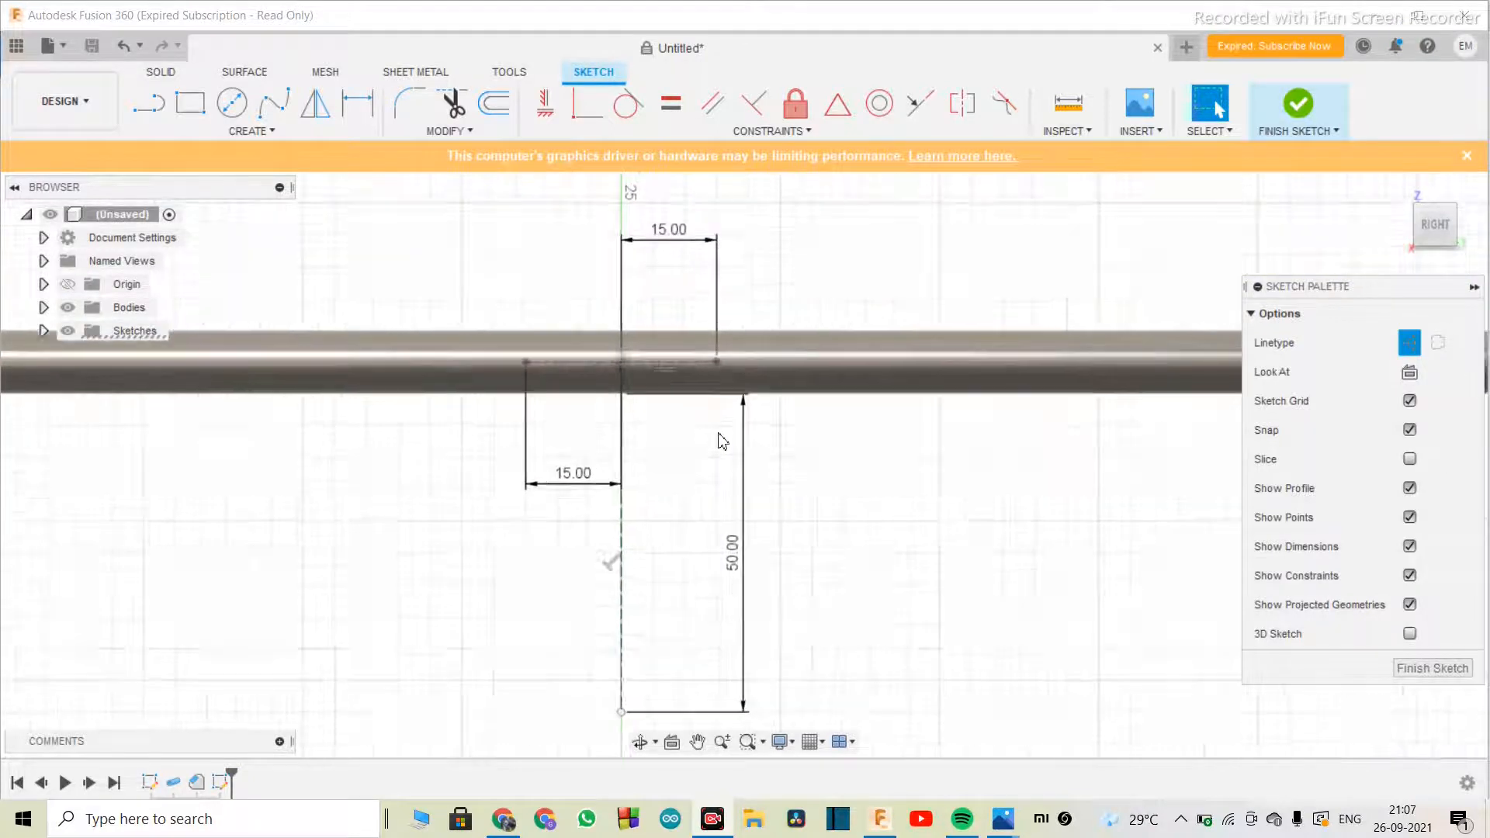
- Draw a 10 mm vertical construction line upward from the lower end of the 50 mm construction line
{"action": "scroll", "coordinate": [722, 440], "scroll_direction": "down", "scroll_amount": 1}
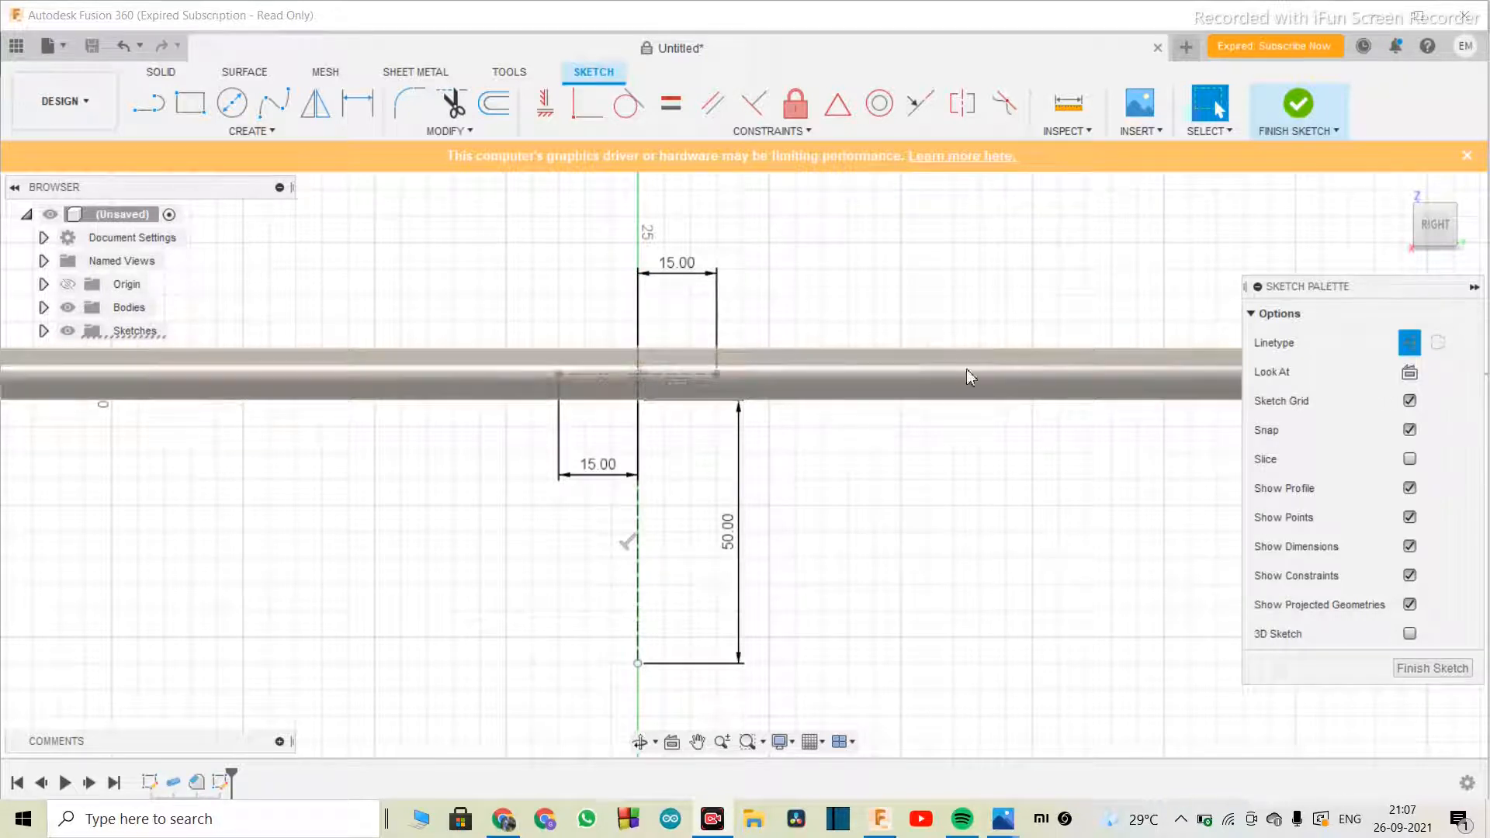
{"action": "left_click", "coordinate": [147, 103]}
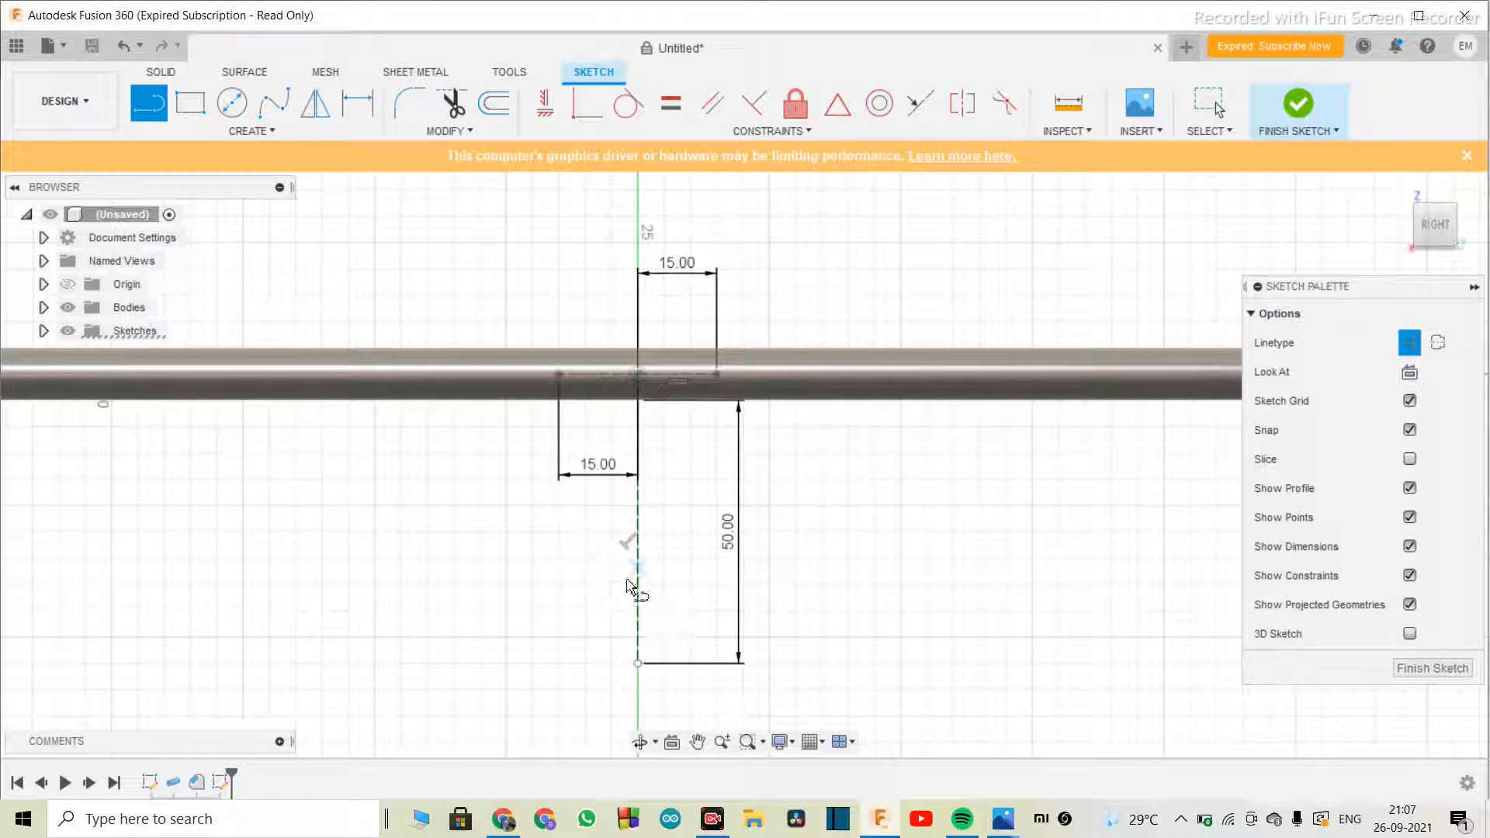
{"action": "left_click", "coordinate": [638, 662]}
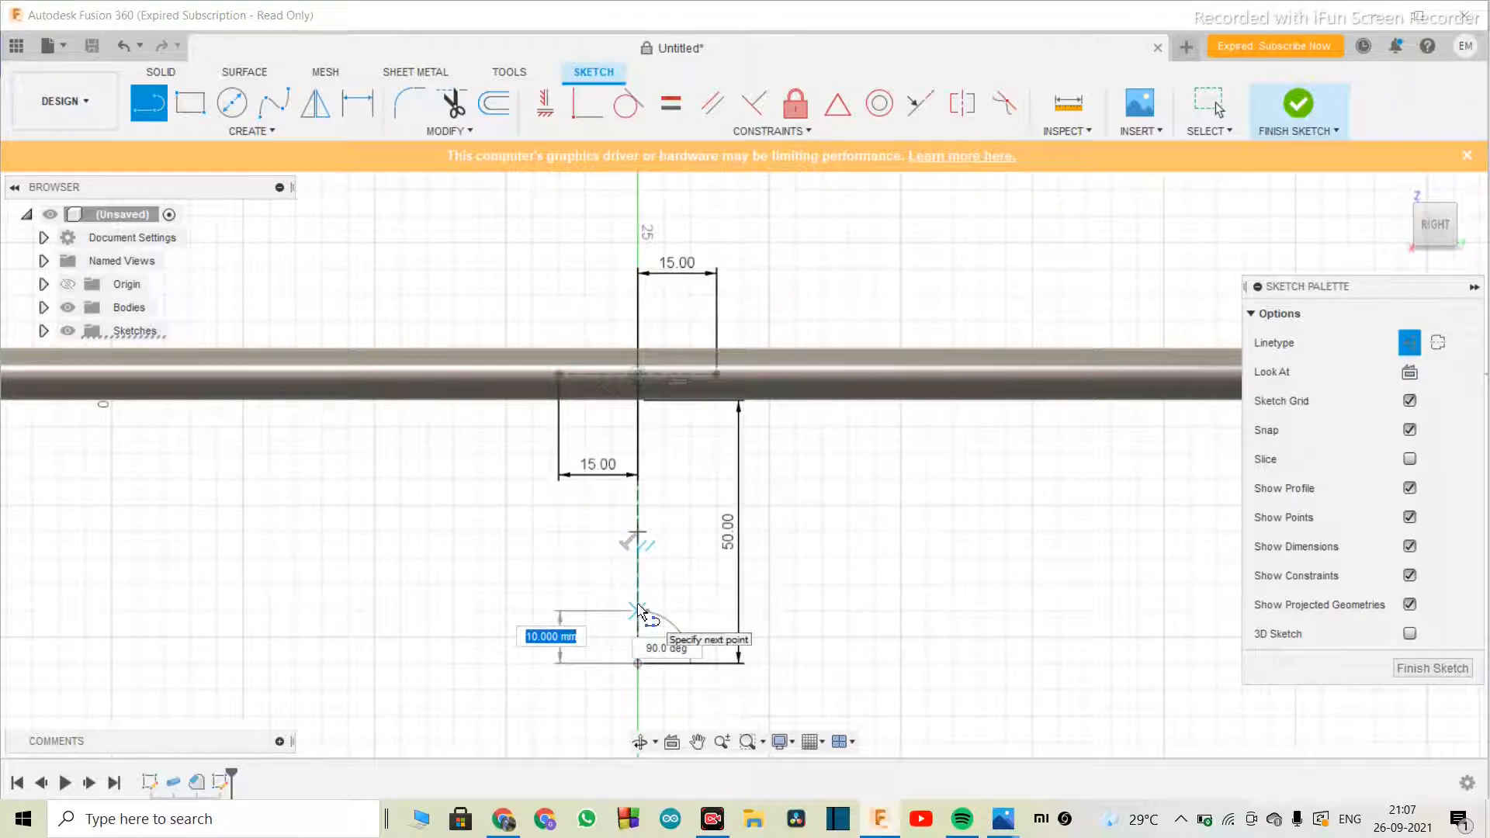
{"action": "type", "text": "10"}
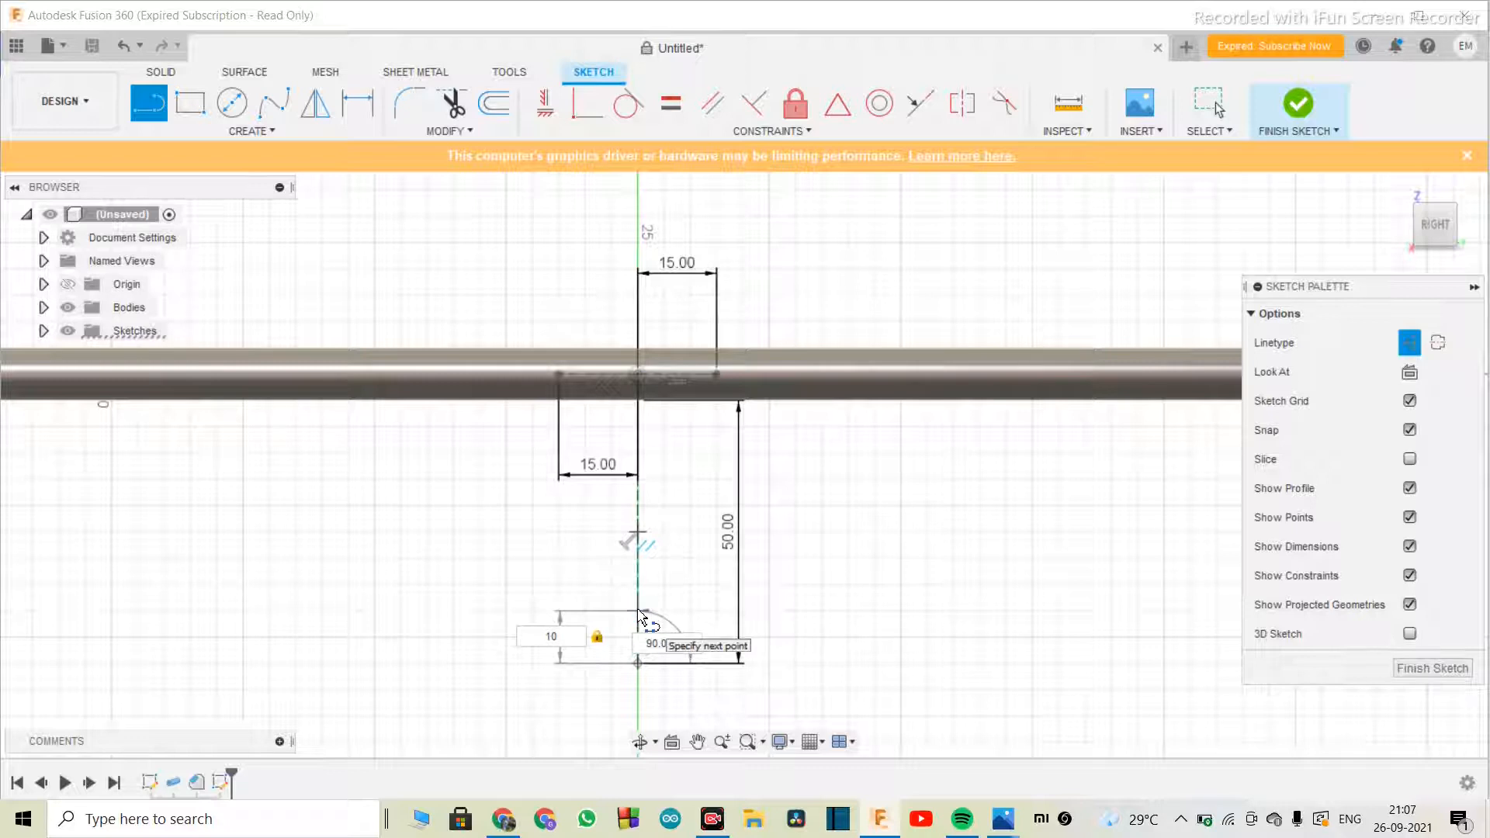
{"action": "key", "text": "Return"}
{"action": "key", "text": "Escape"}
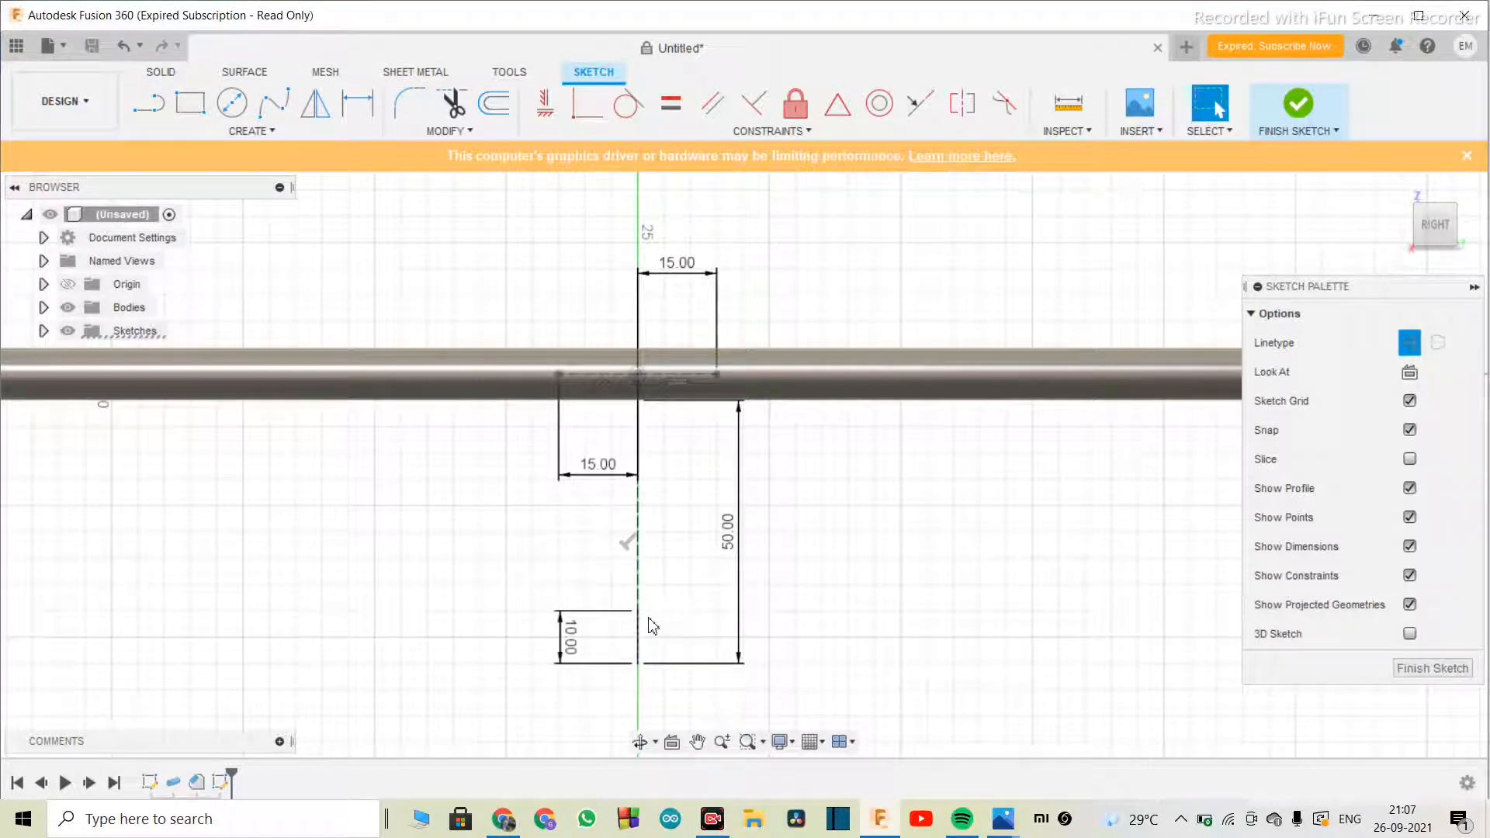
- Draw a 25 mm construction line parallel to the rod from the upper end of the 10 mm line, in the positive direction
{"action": "key", "text": "l"}
{"action": "left_click", "coordinate": [639, 612]}
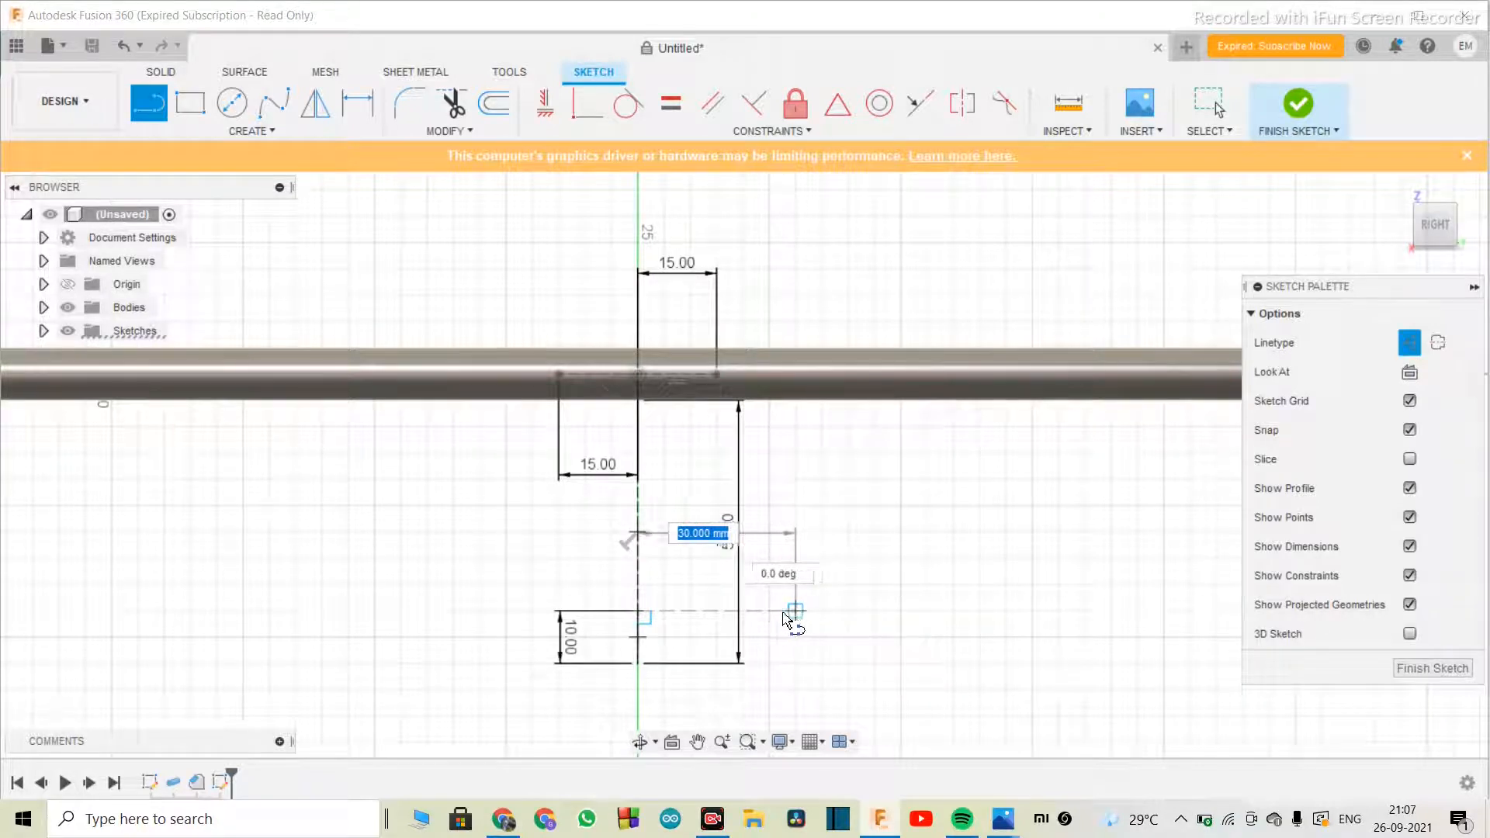
{"action": "type", "text": "25"}
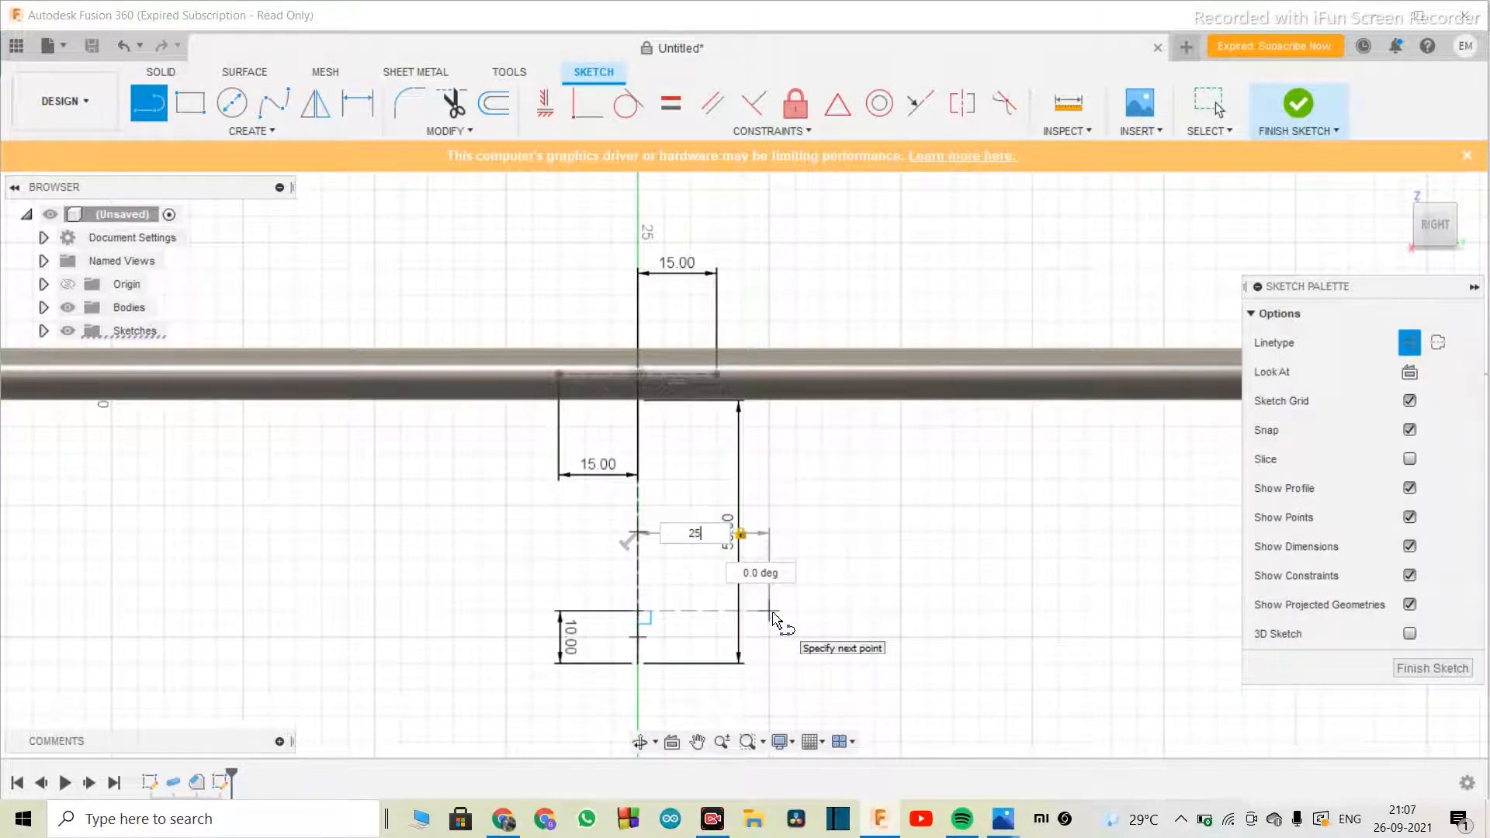
{"action": "key", "text": "Return"}
{"action": "left_click", "coordinate": [770, 611]}
{"action": "key", "text": "Escape"}
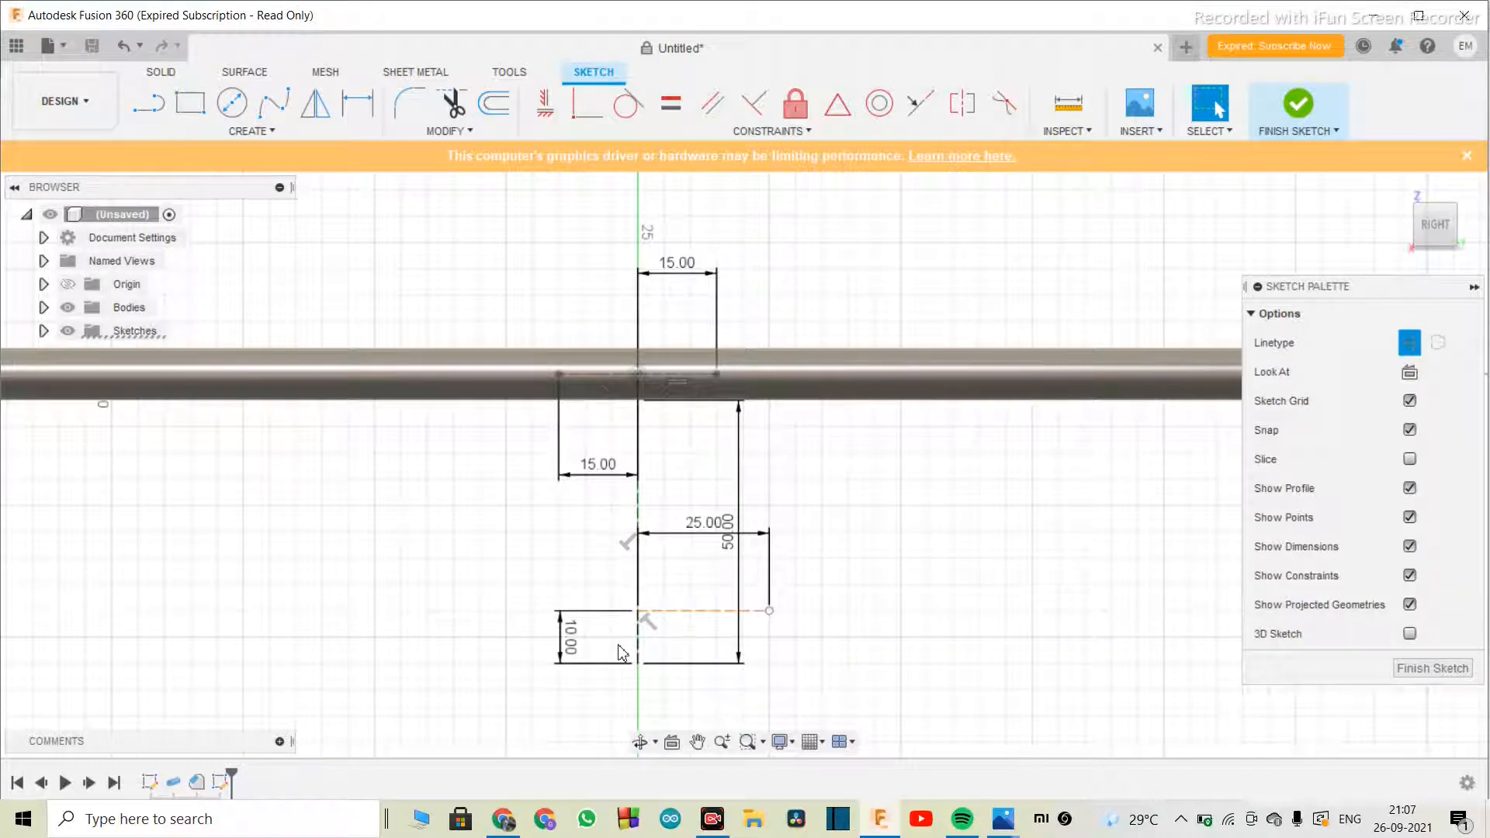
- Draw a matching 25 mm construction line from the same point in the opposite direction
{"action": "key", "text": "l"}
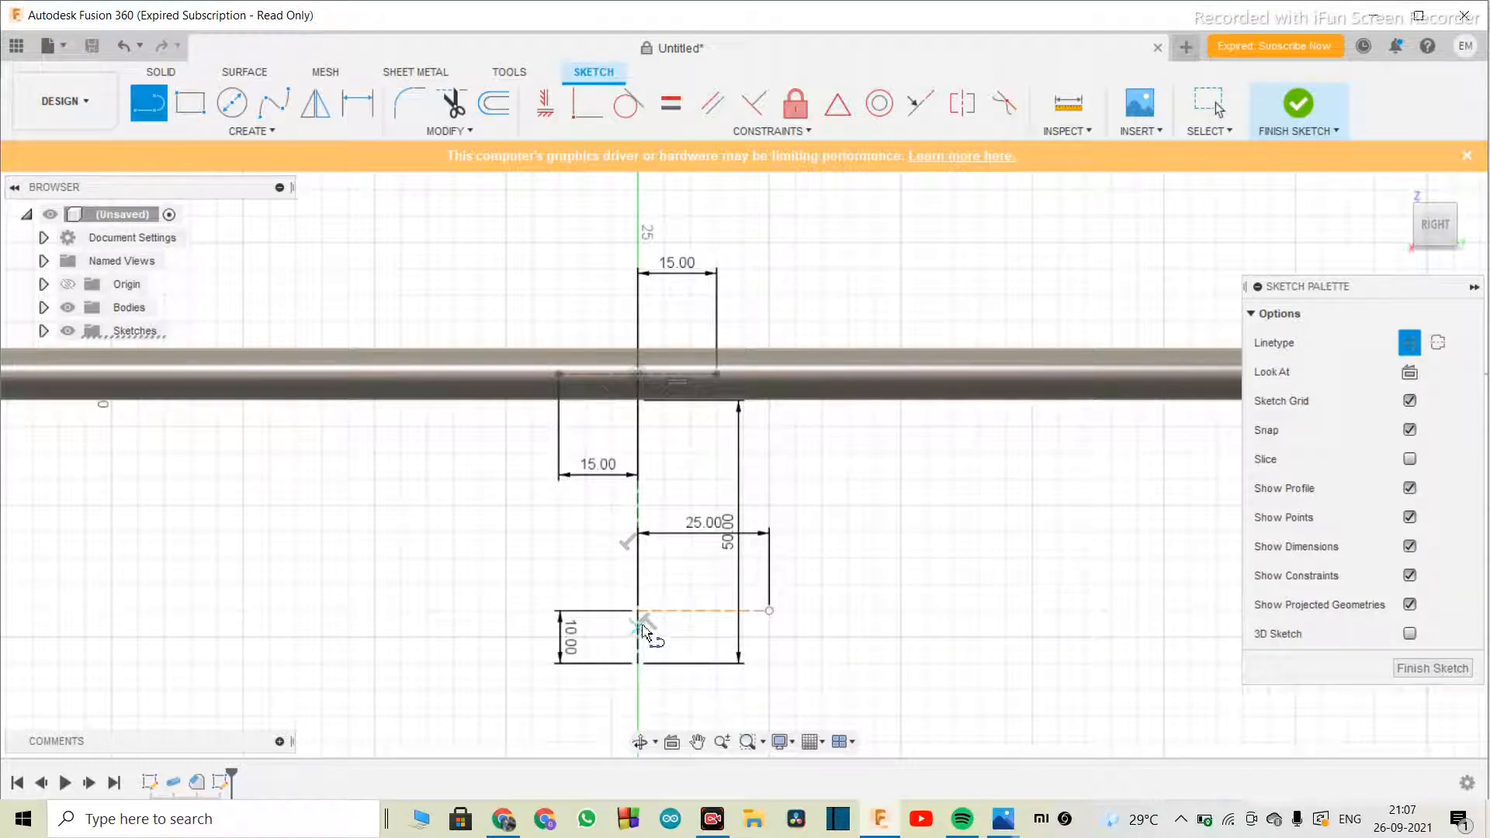
{"action": "left_click", "coordinate": [640, 613]}
{"action": "type", "text": "25"}
{"action": "key", "text": "Return"}
{"action": "key", "text": "Escape"}
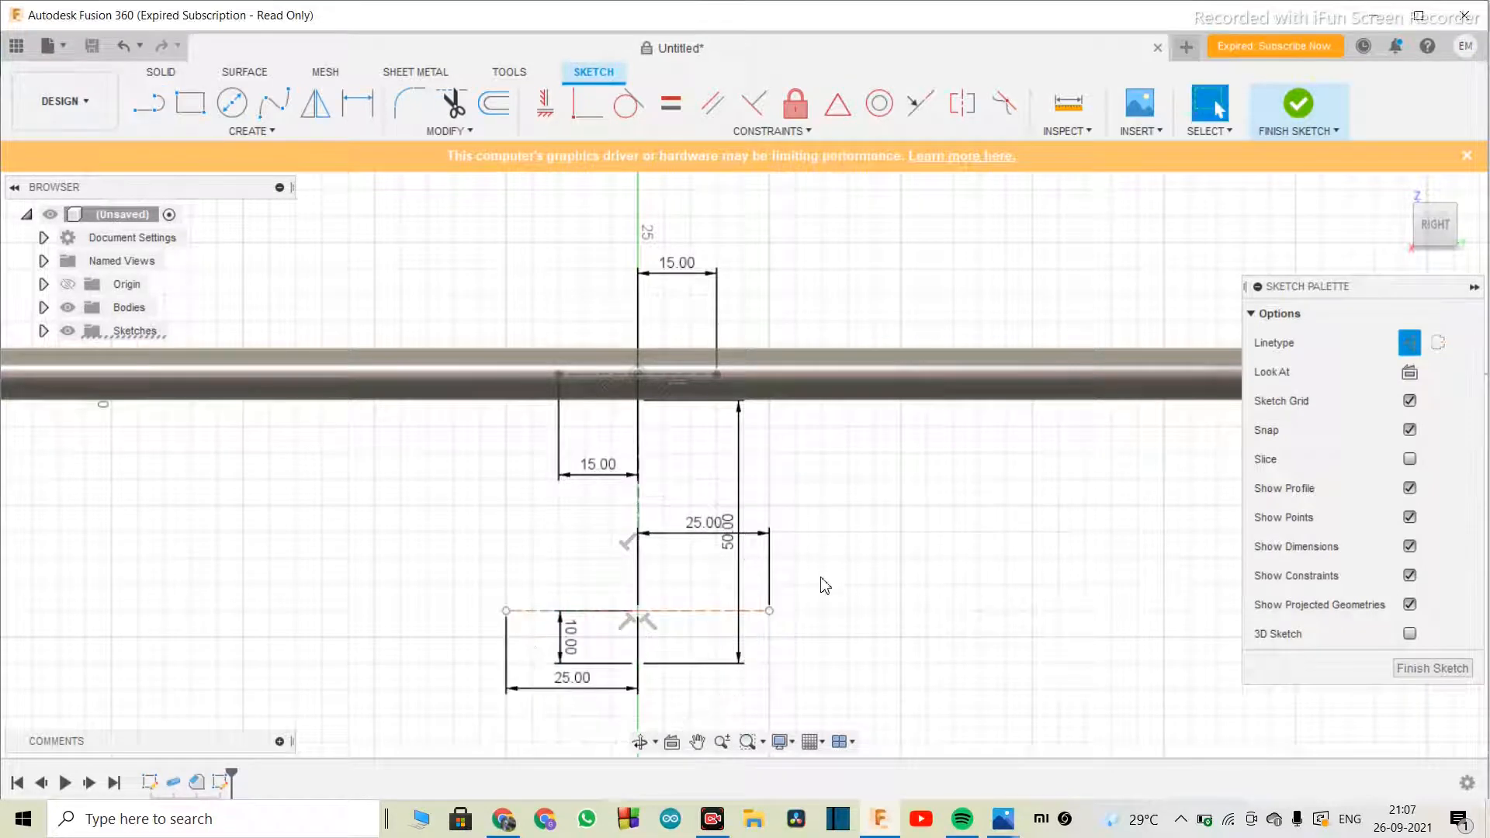
- Switch to normal linetype and draw a slanted line joining the negative-side ends of the 15 mm and 25 mm lines
{"action": "key", "text": "l"}
{"action": "left_click", "coordinate": [1410, 342]}
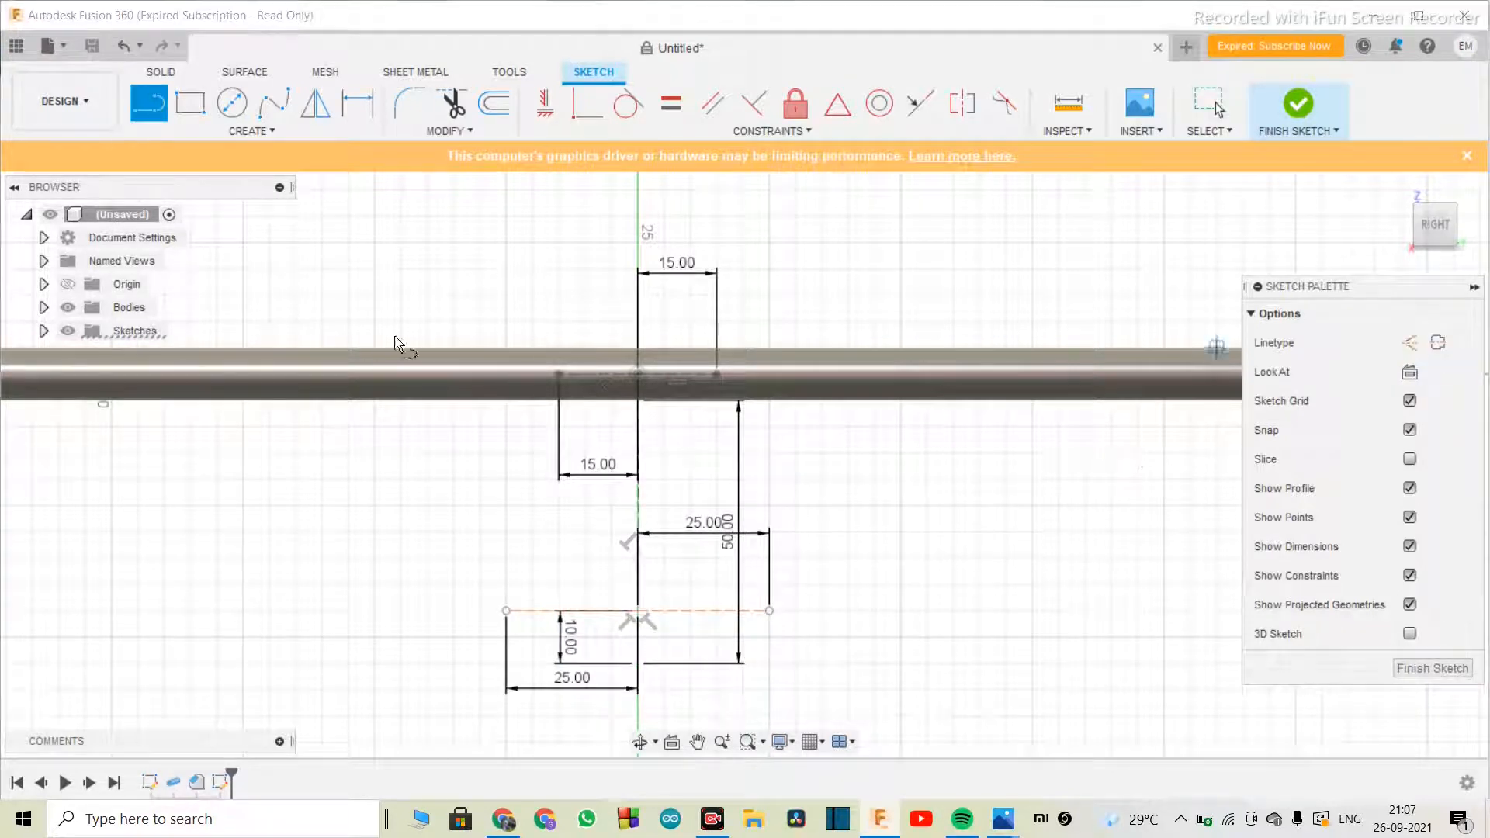
{"action": "left_click", "coordinate": [559, 374]}
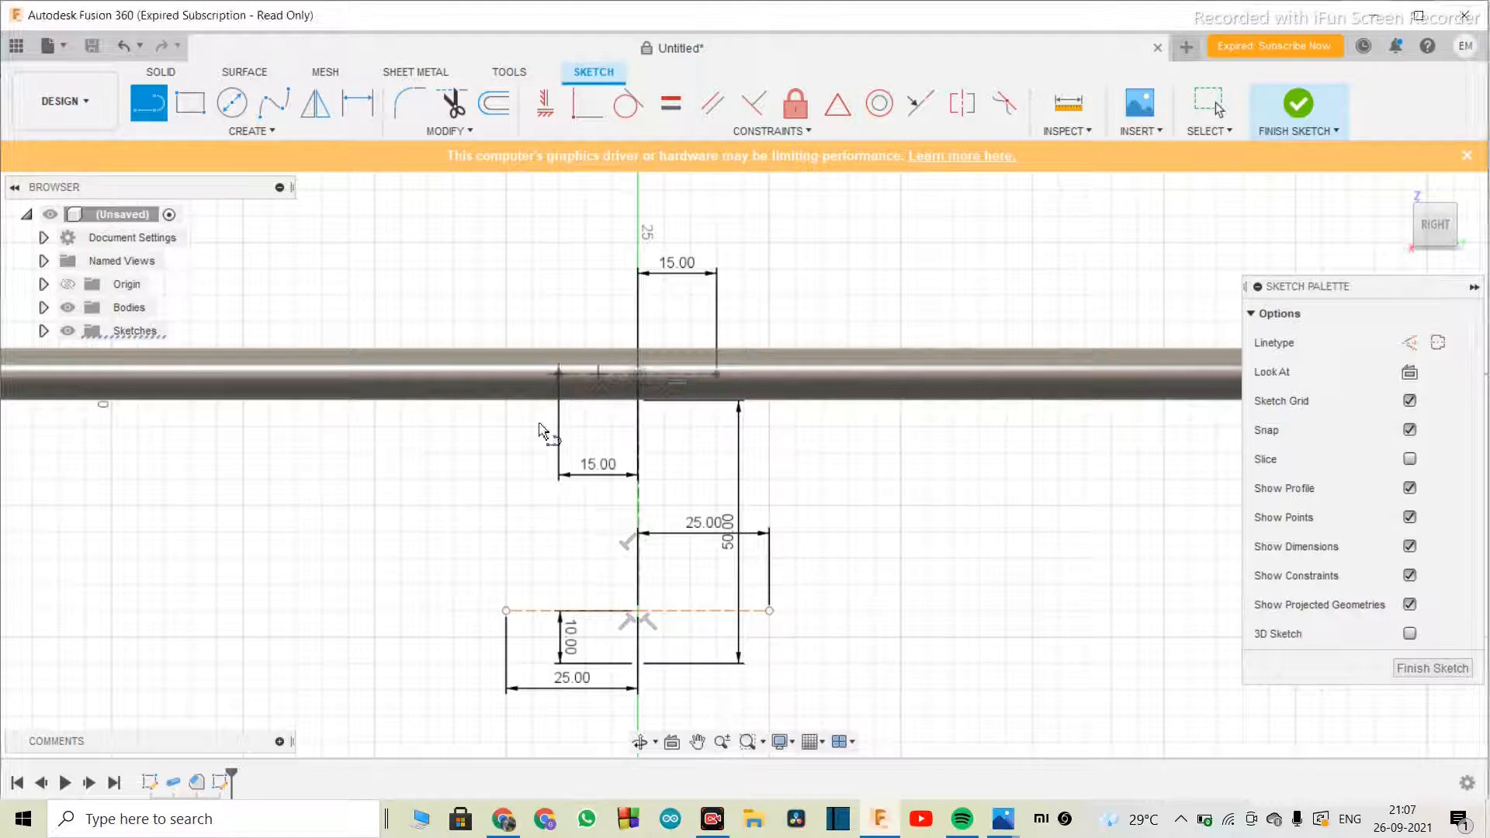
{"action": "left_click", "coordinate": [506, 611]}
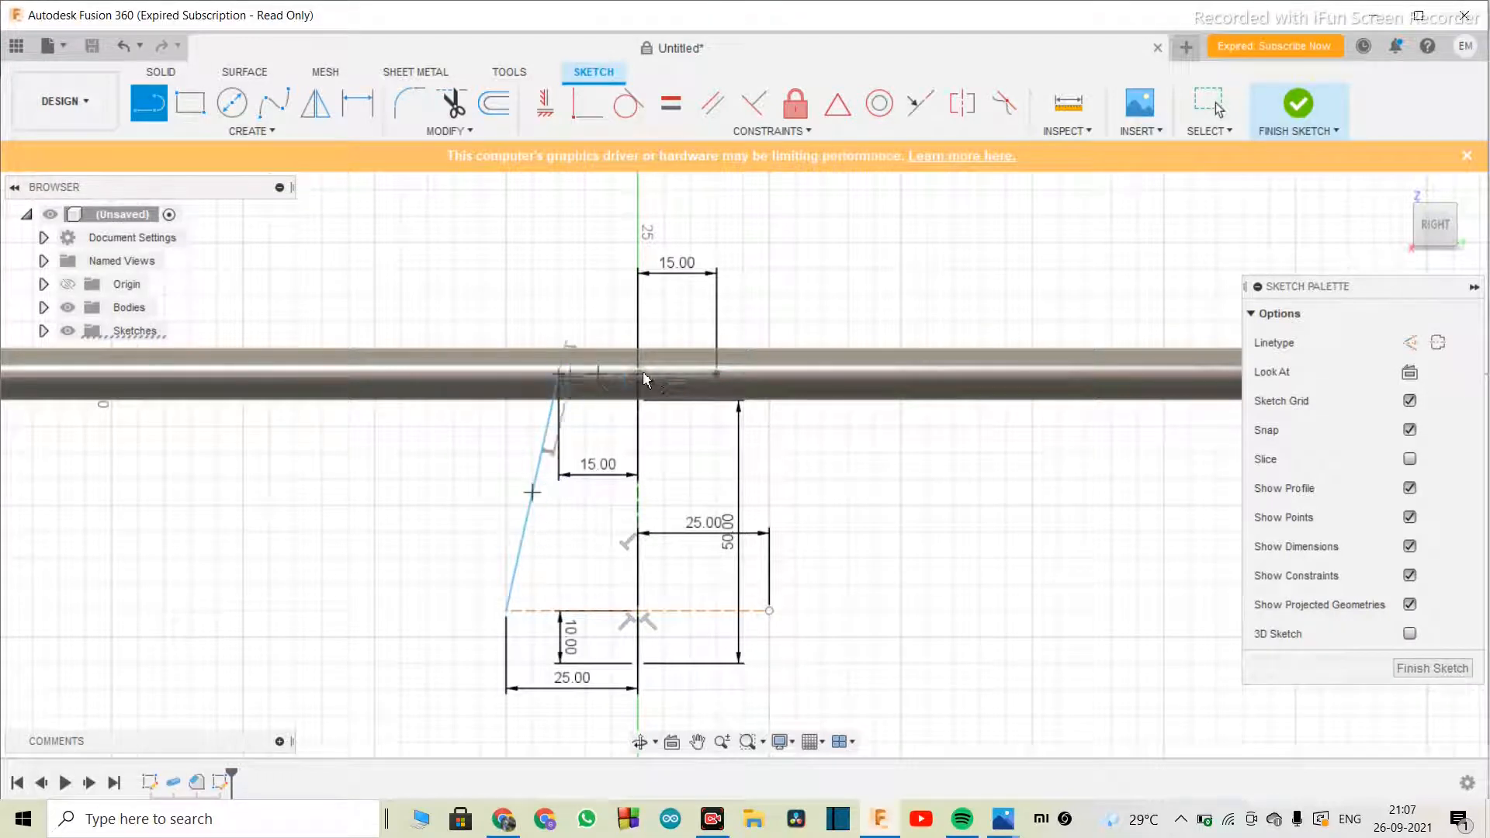
{"action": "key", "text": "Escape"}
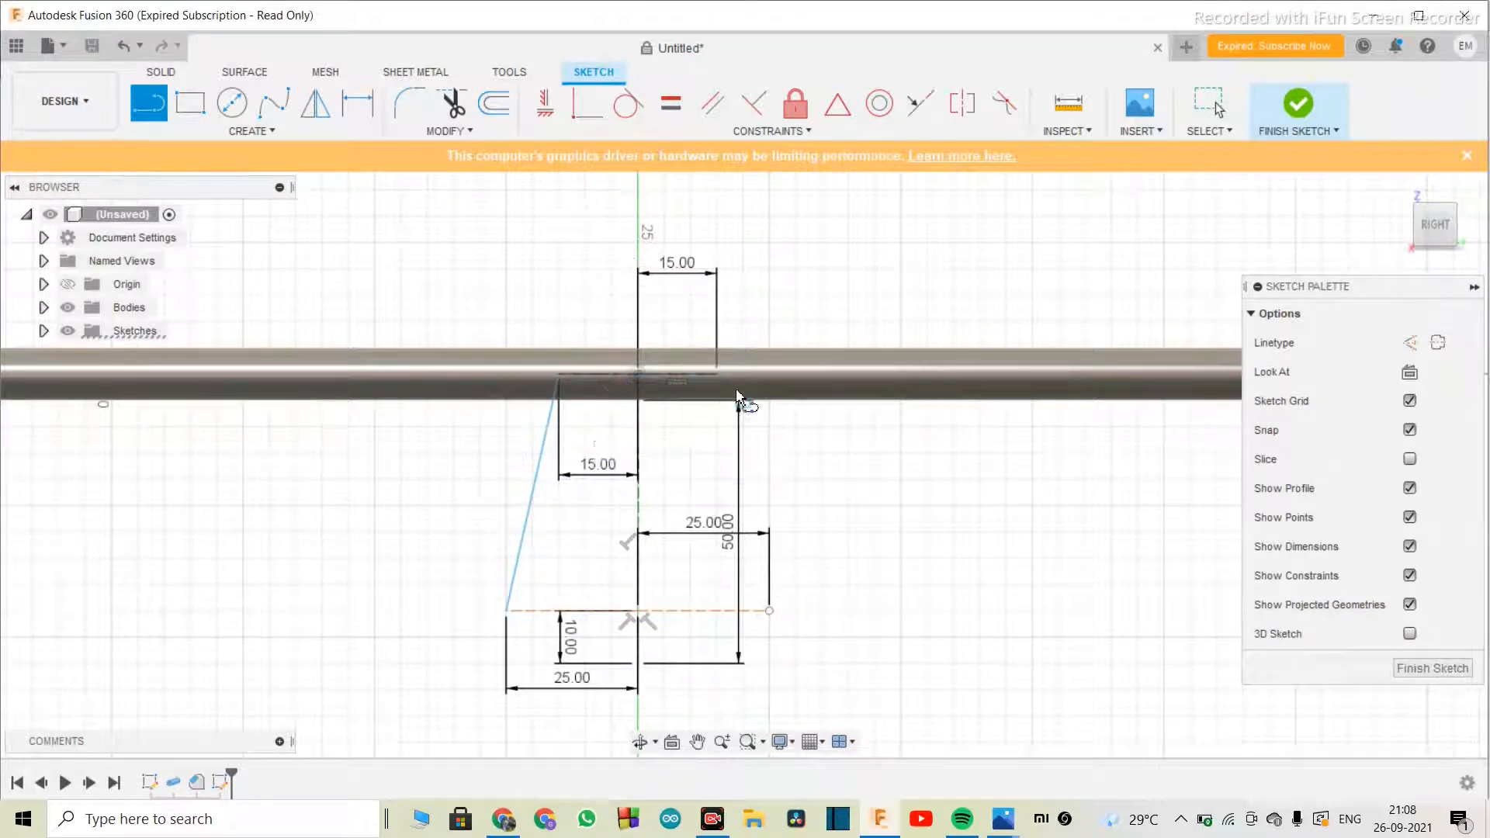
- Draw the other slanted handle edge between the positive-side ends of the 15 mm and 25 mm lines
{"action": "left_click", "coordinate": [717, 374]}
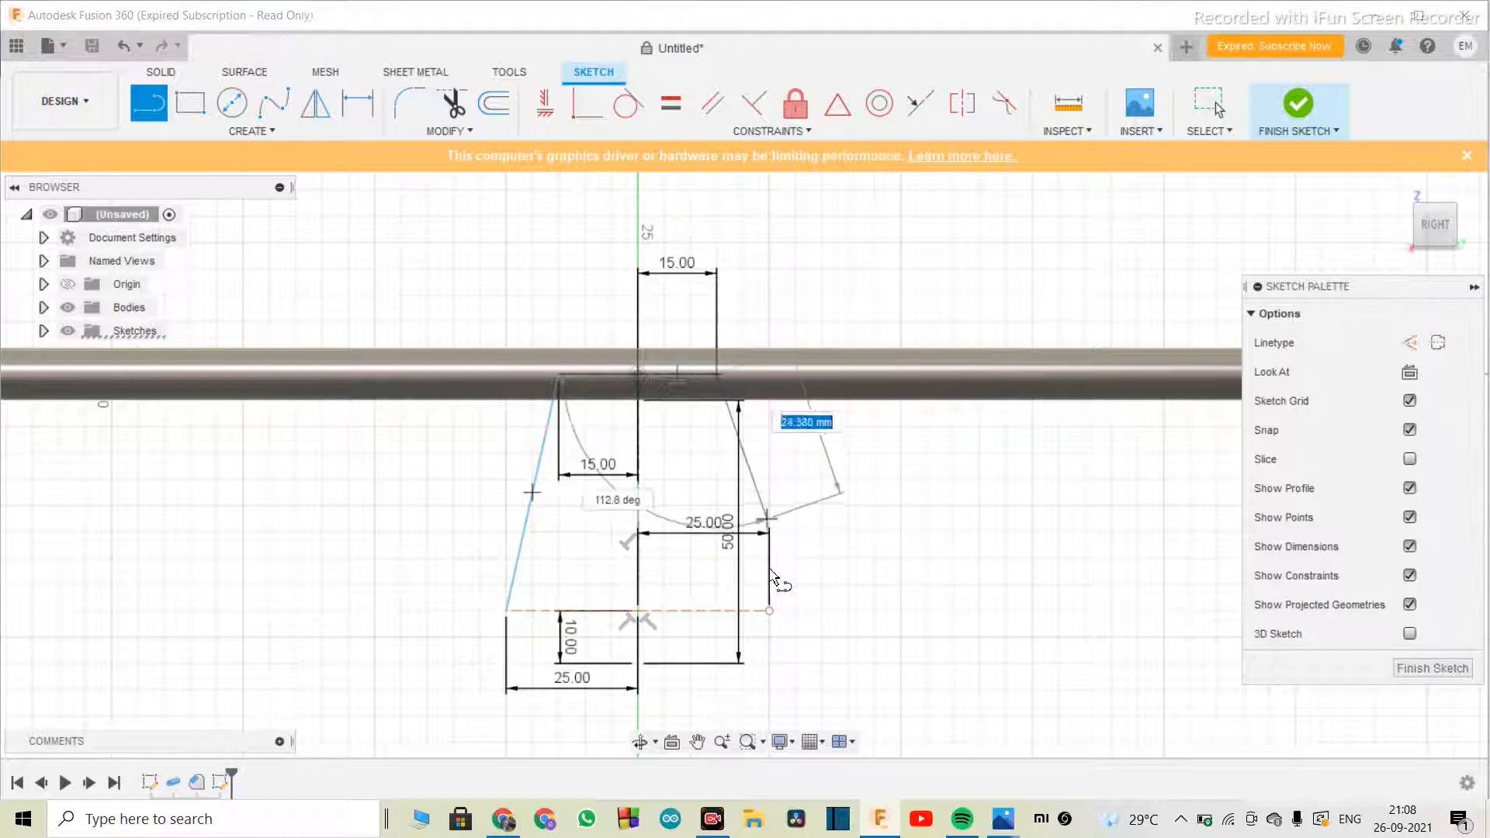
{"action": "left_click", "coordinate": [771, 611]}
{"action": "left_click", "coordinate": [652, 380]}
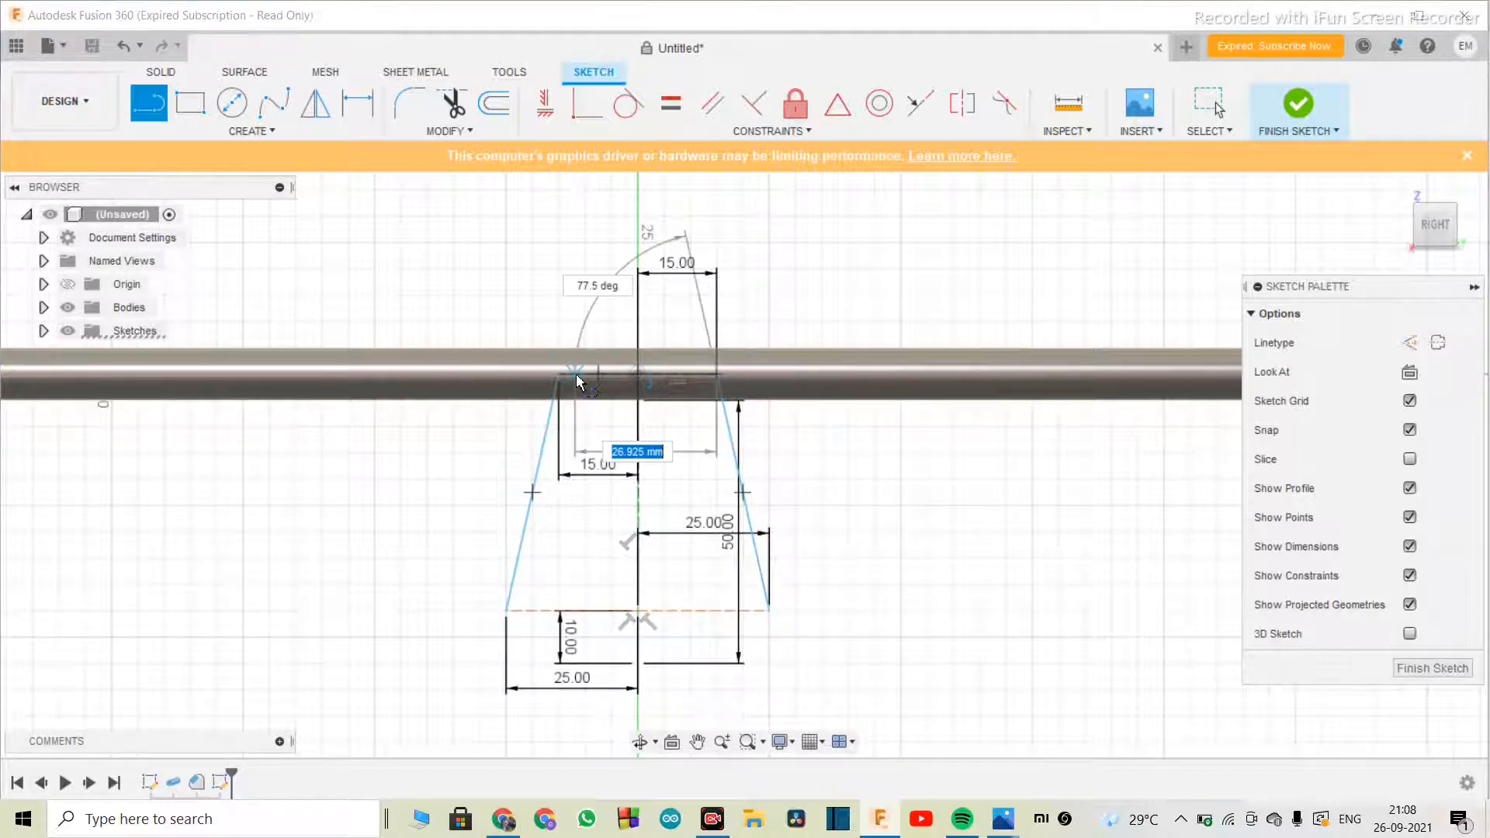
{"action": "key", "text": "Escape"}
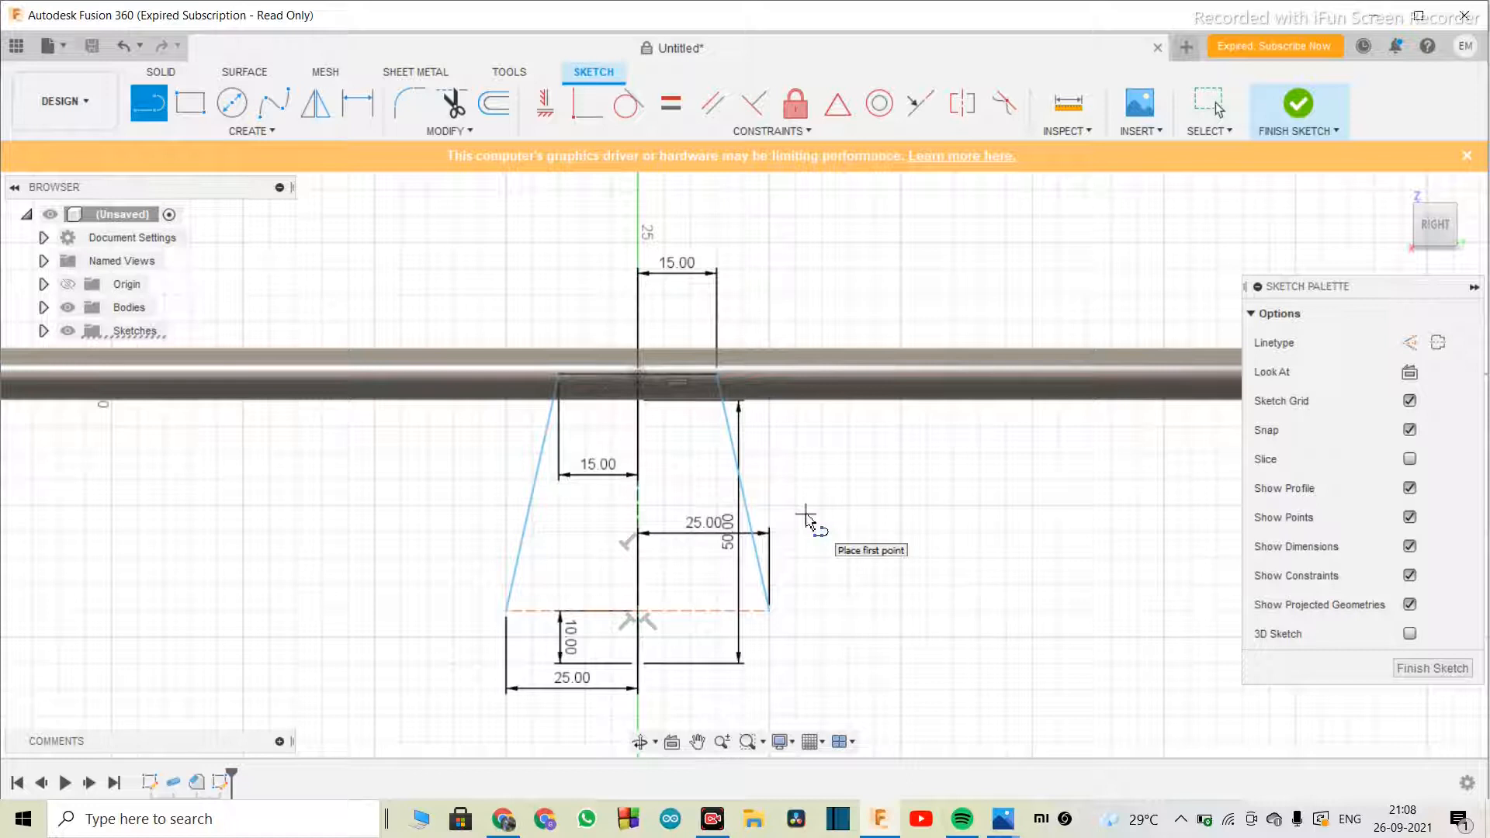
{"action": "key", "text": "Escape"}
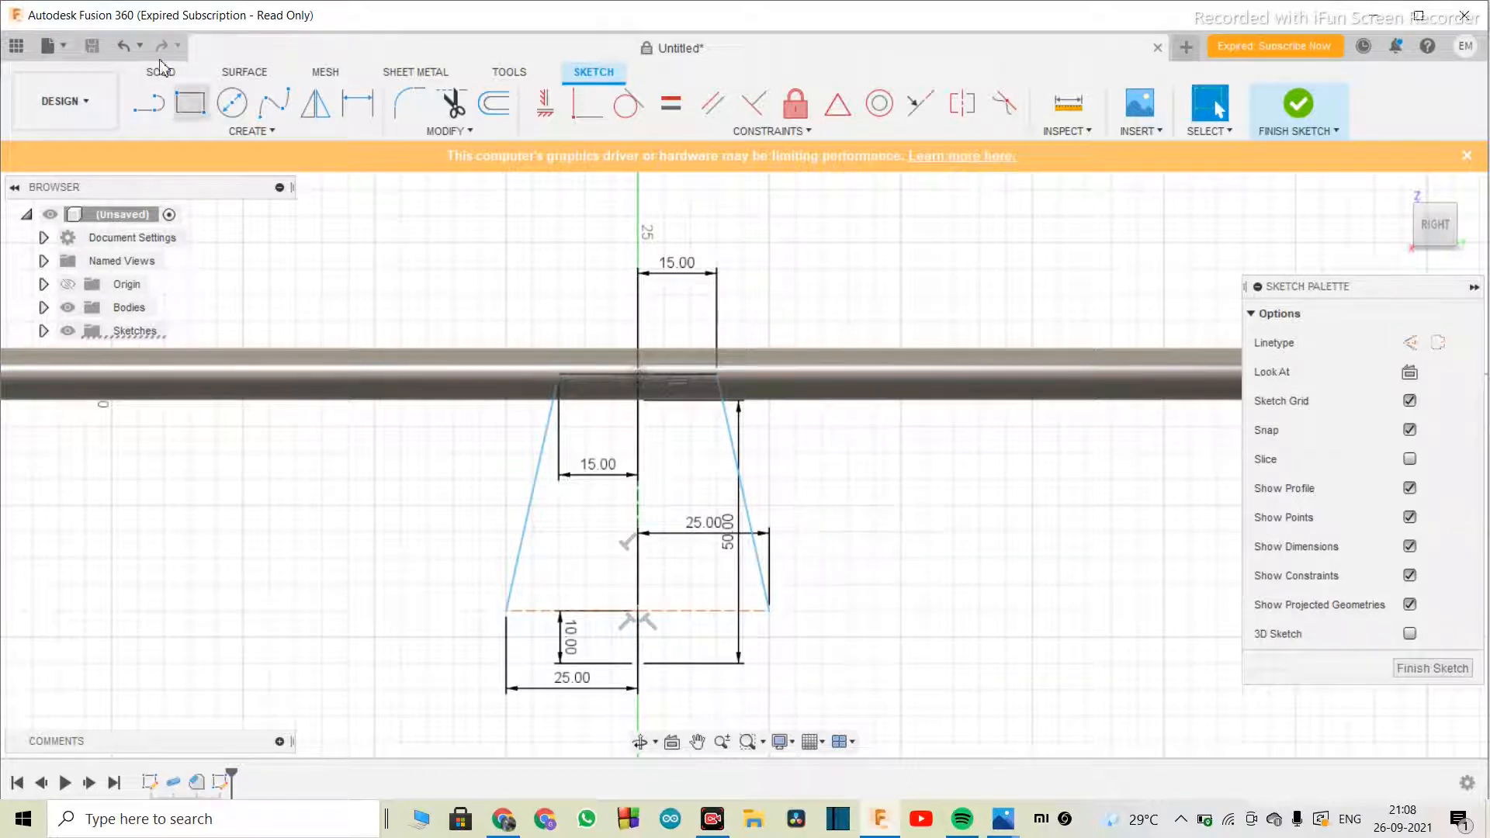
- Close the handle profile with a 3-point arc between the slanted lines' lower ends through the 50 mm line's lower end, and finish the sketch
{"action": "left_click", "coordinate": [247, 131]}
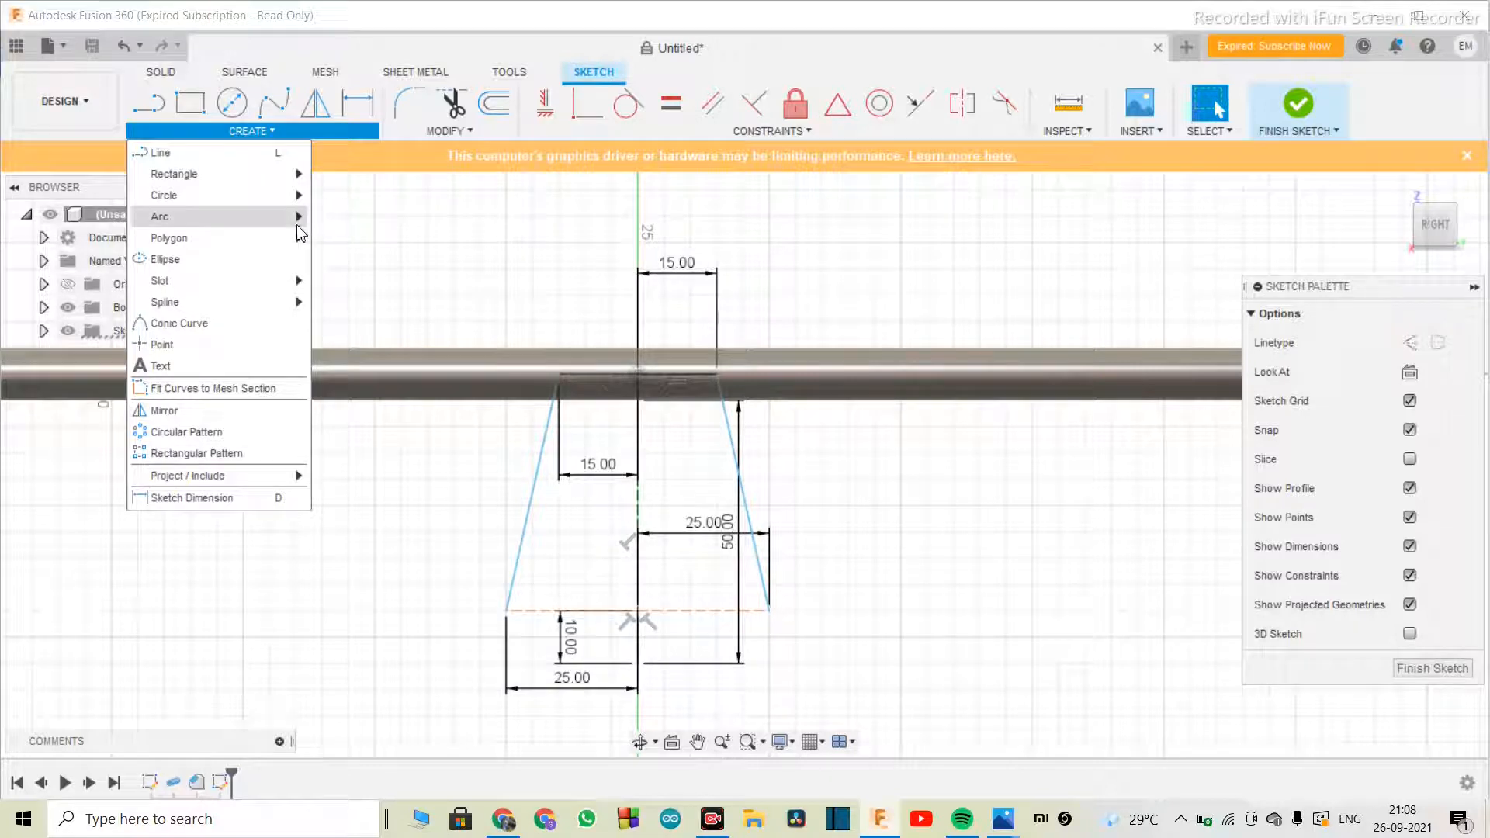
{"action": "left_click", "coordinate": [334, 217]}
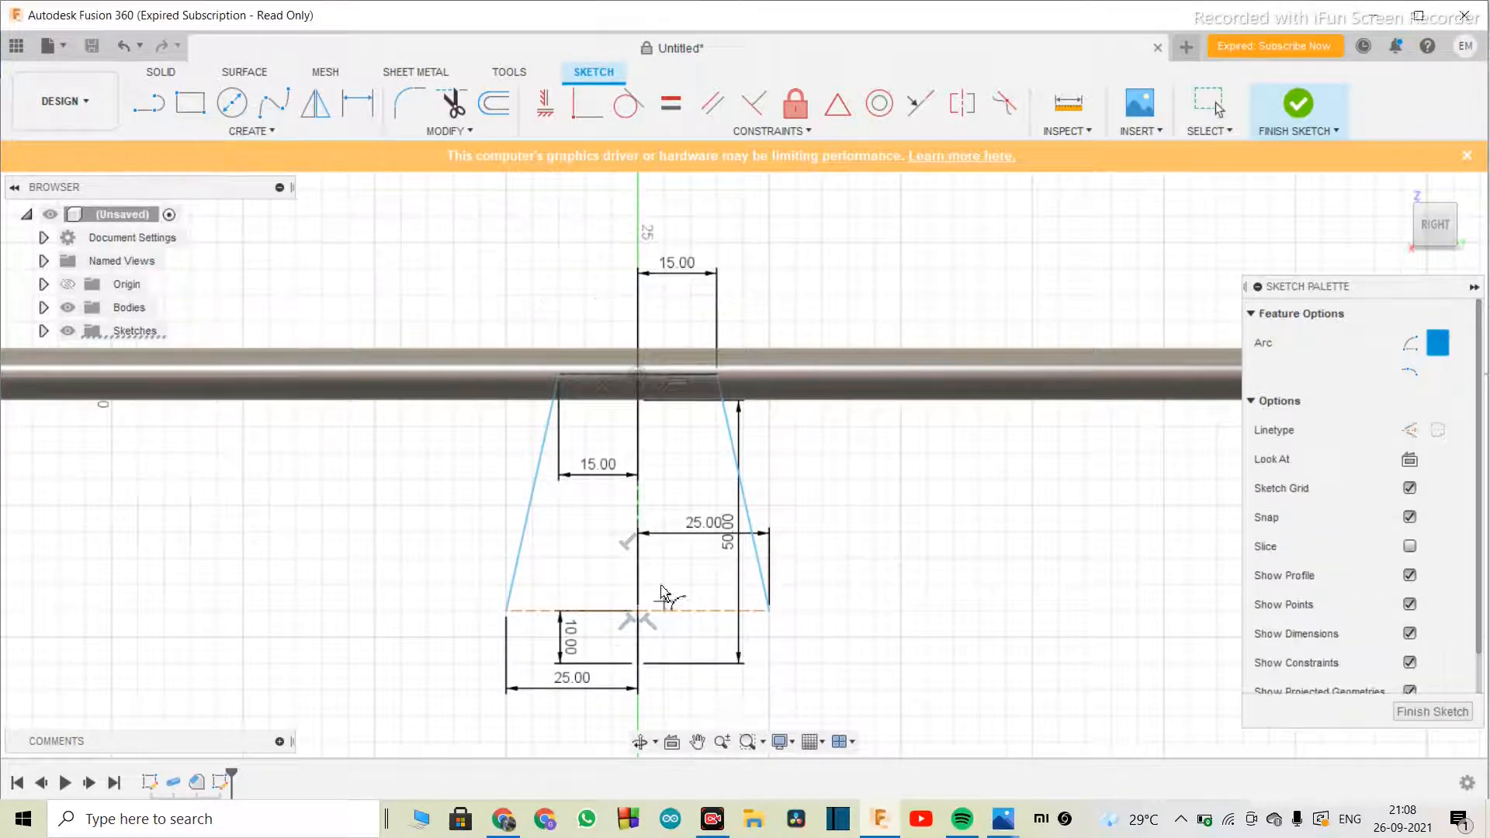
{"action": "left_click", "coordinate": [506, 611]}
{"action": "left_click", "coordinate": [768, 611]}
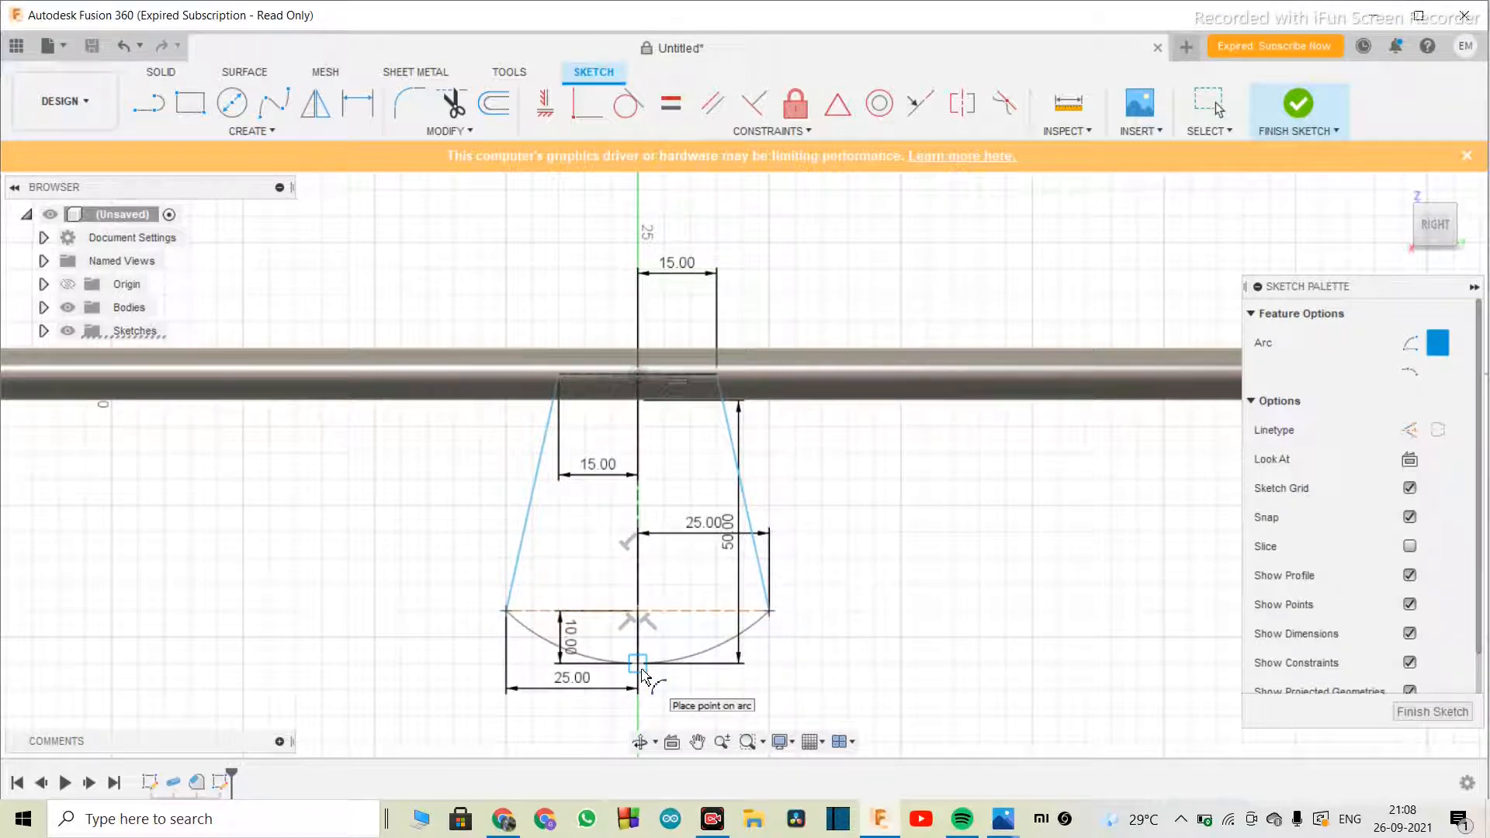
{"action": "left_click", "coordinate": [641, 669]}
{"action": "key", "text": "Escape"}
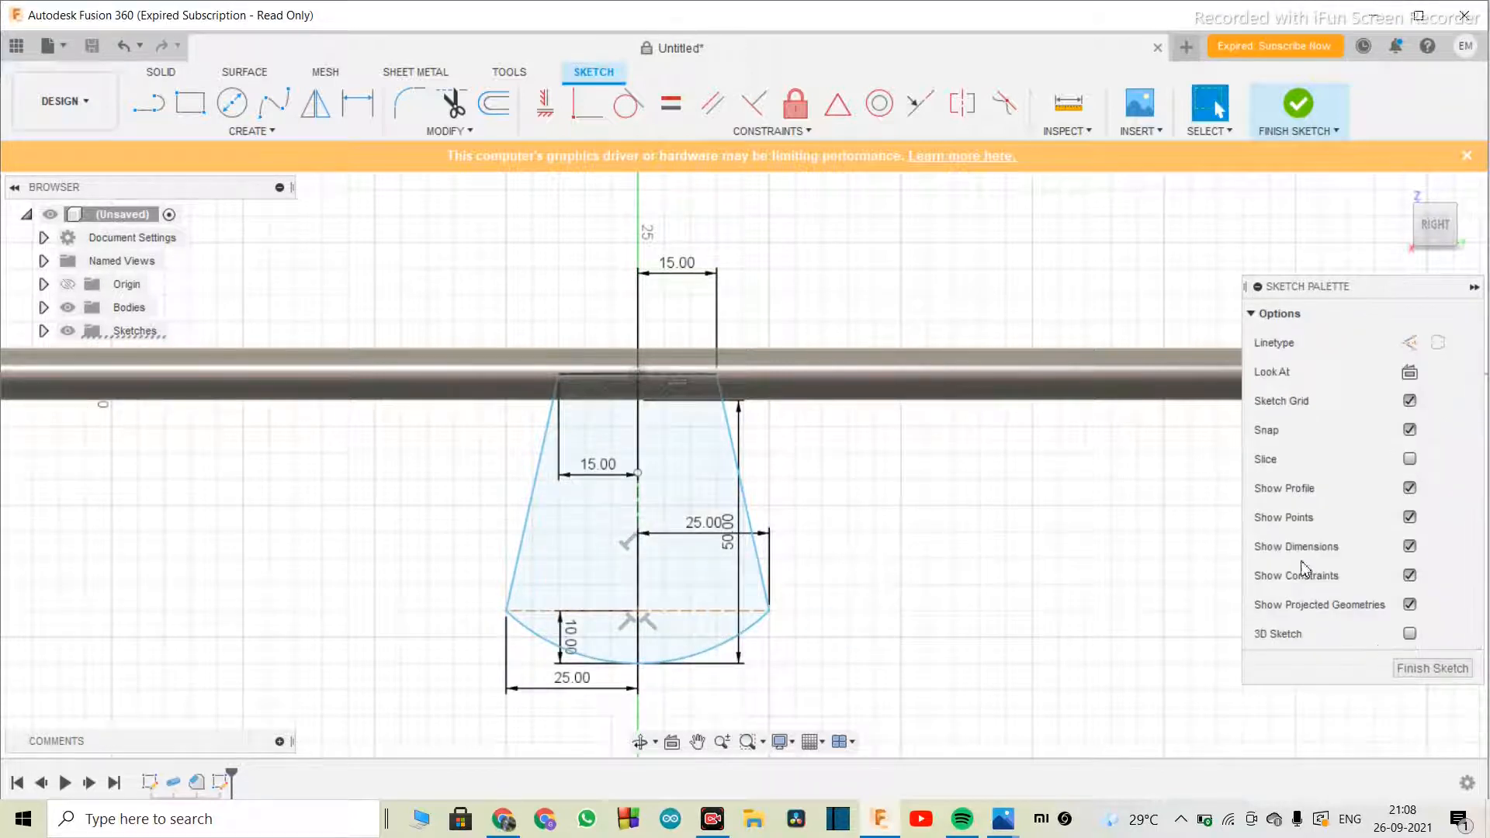
{"action": "left_click", "coordinate": [1432, 668]}
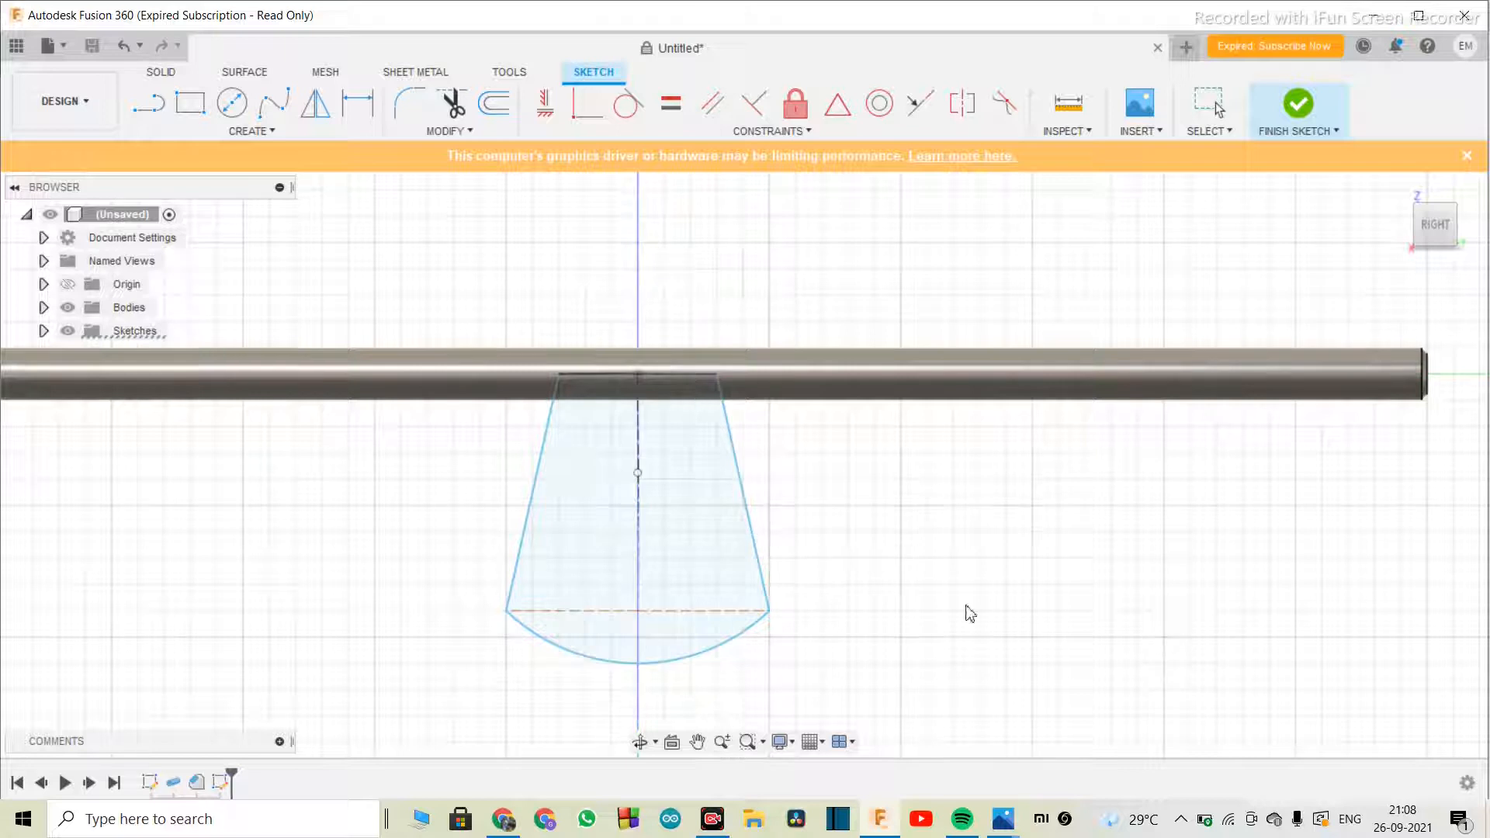
- Extrude the handle profile 1.5 mm with the Join operation so it merges with the rod
{"action": "left_click", "coordinate": [640, 742]}
{"action": "left_click_drag", "start_coordinate": [703, 578], "coordinate": [730, 565]}
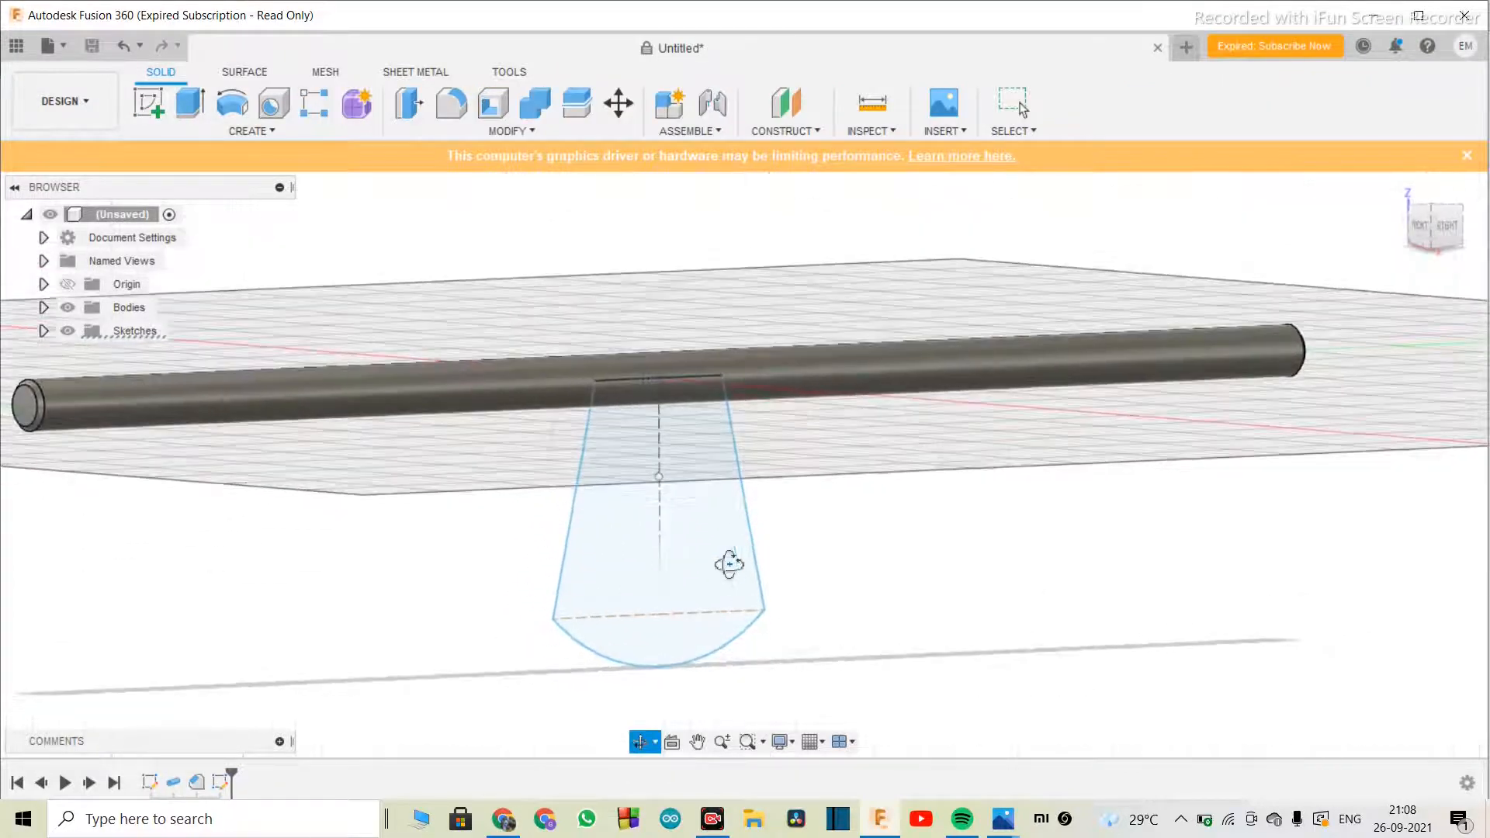
{"action": "key", "text": "Escape"}
{"action": "left_click", "coordinate": [720, 514]}
{"action": "key", "text": "e"}
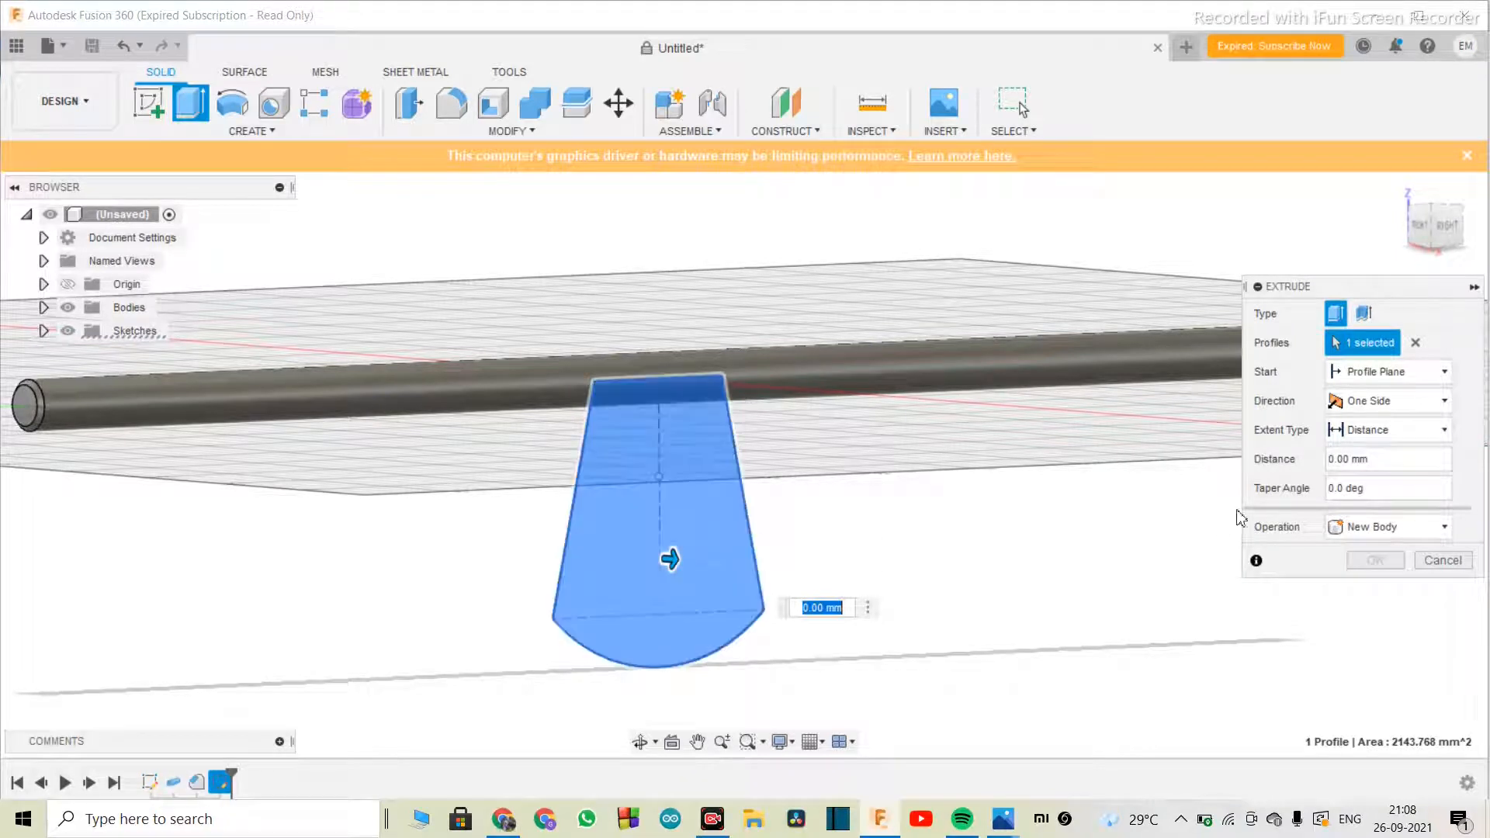
{"action": "left_click", "coordinate": [1386, 527]}
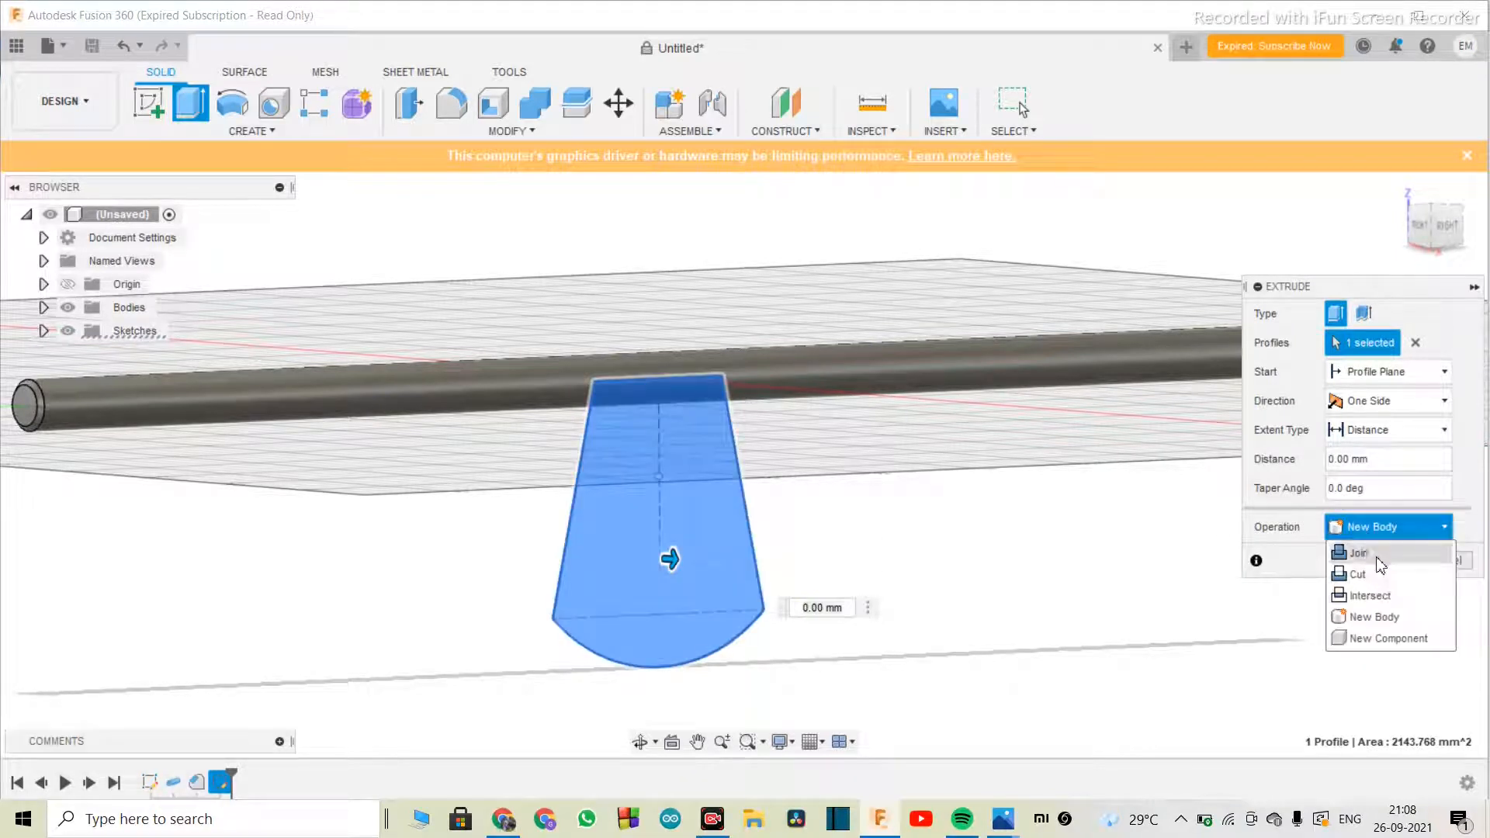
{"action": "left_click", "coordinate": [1360, 554]}
{"action": "left_click", "coordinate": [842, 608]}
{"action": "type", "text": "1.5"}
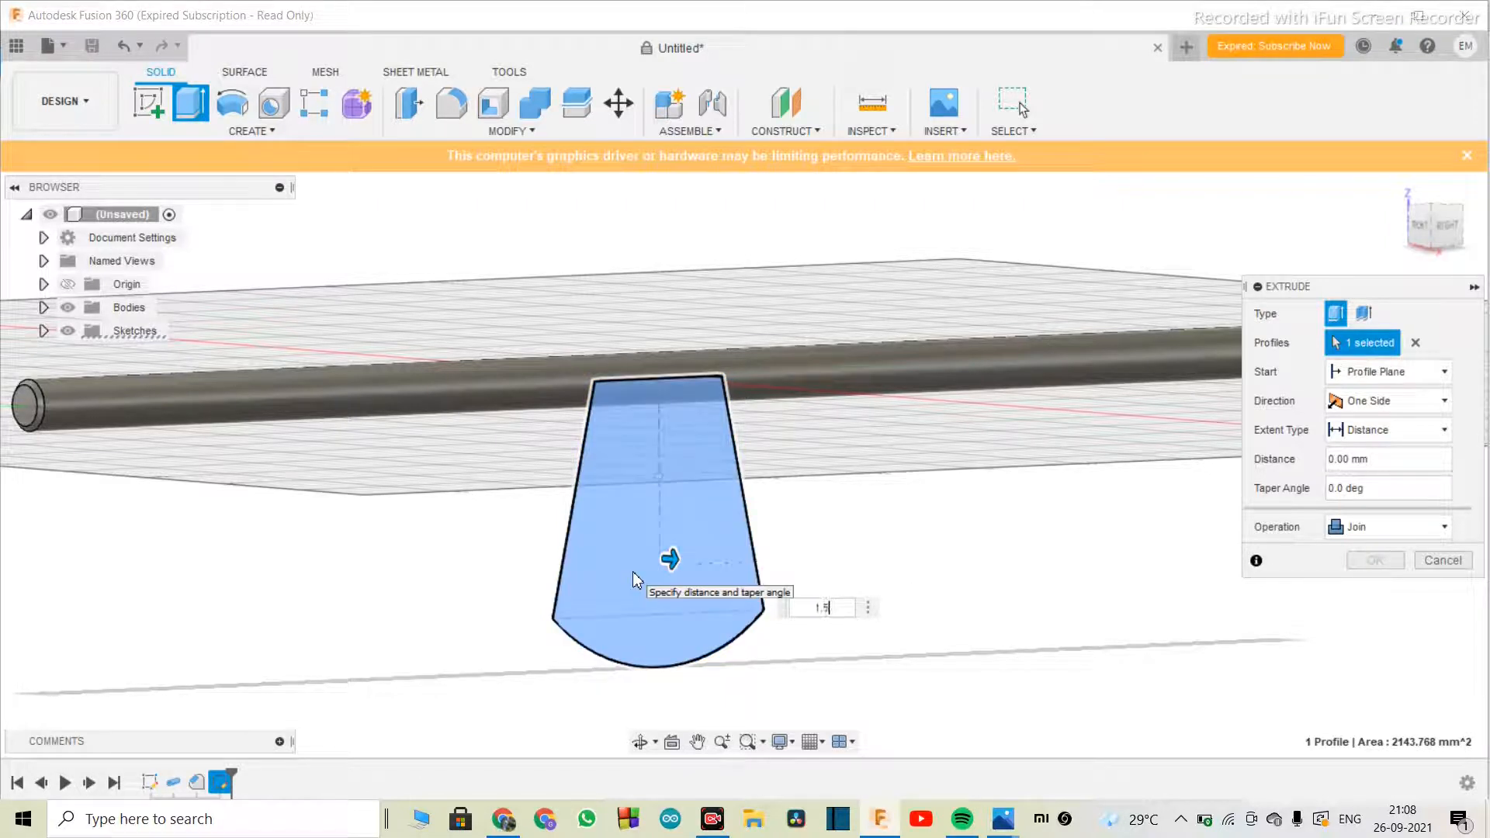
{"action": "key", "text": "Return"}
- Edit the handle extrusion and change its direction to Symmetric
{"action": "left_click", "coordinate": [648, 748]}
{"action": "left_click_drag", "start_coordinate": [656, 625], "coordinate": [682, 613]}
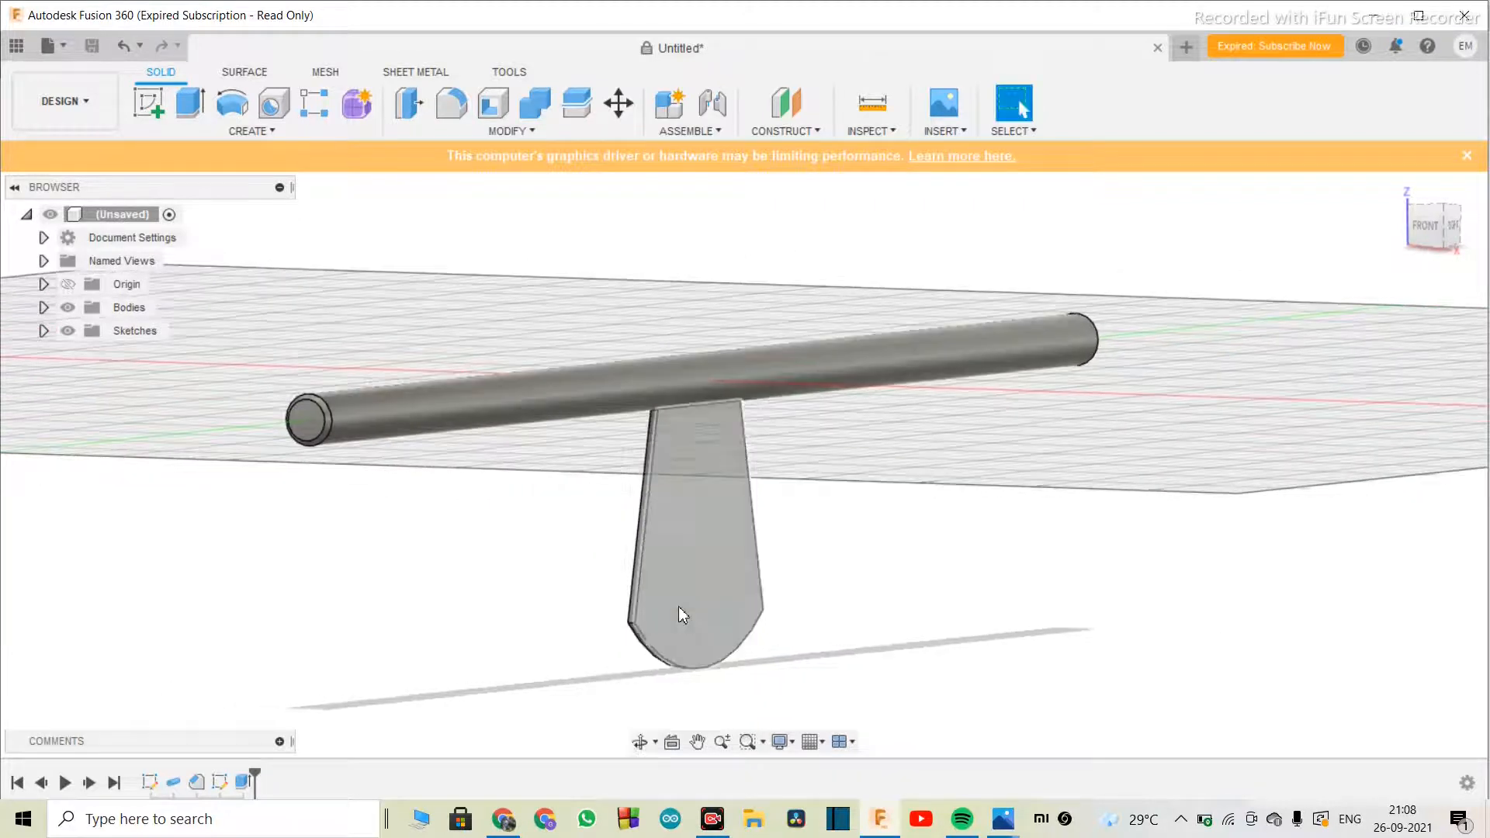
{"action": "left_click", "coordinate": [242, 780]}
{"action": "right_click", "coordinate": [242, 780]}
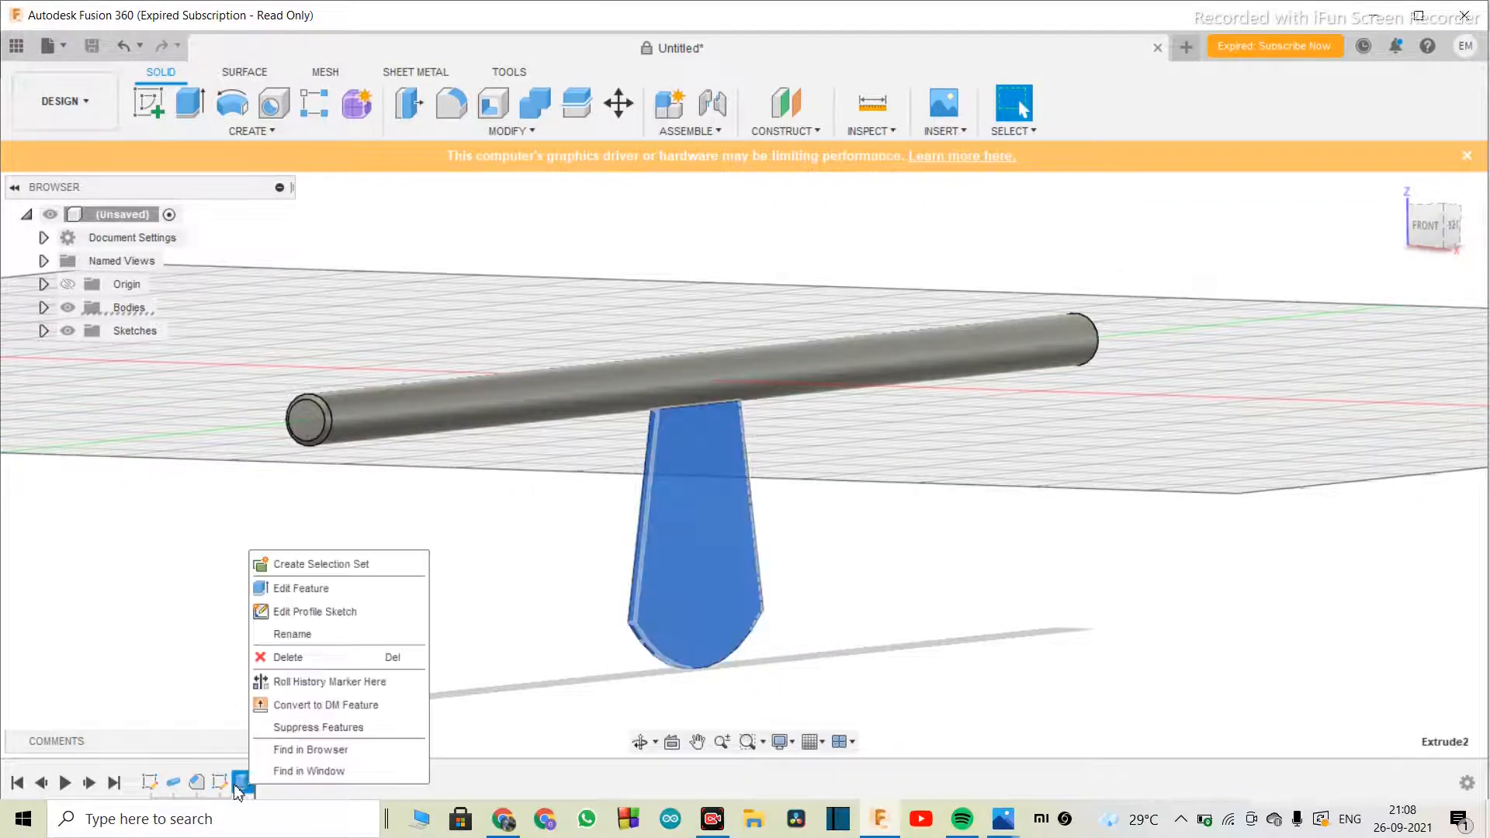
{"action": "left_click", "coordinate": [326, 589]}
{"action": "left_click", "coordinate": [1374, 402]}
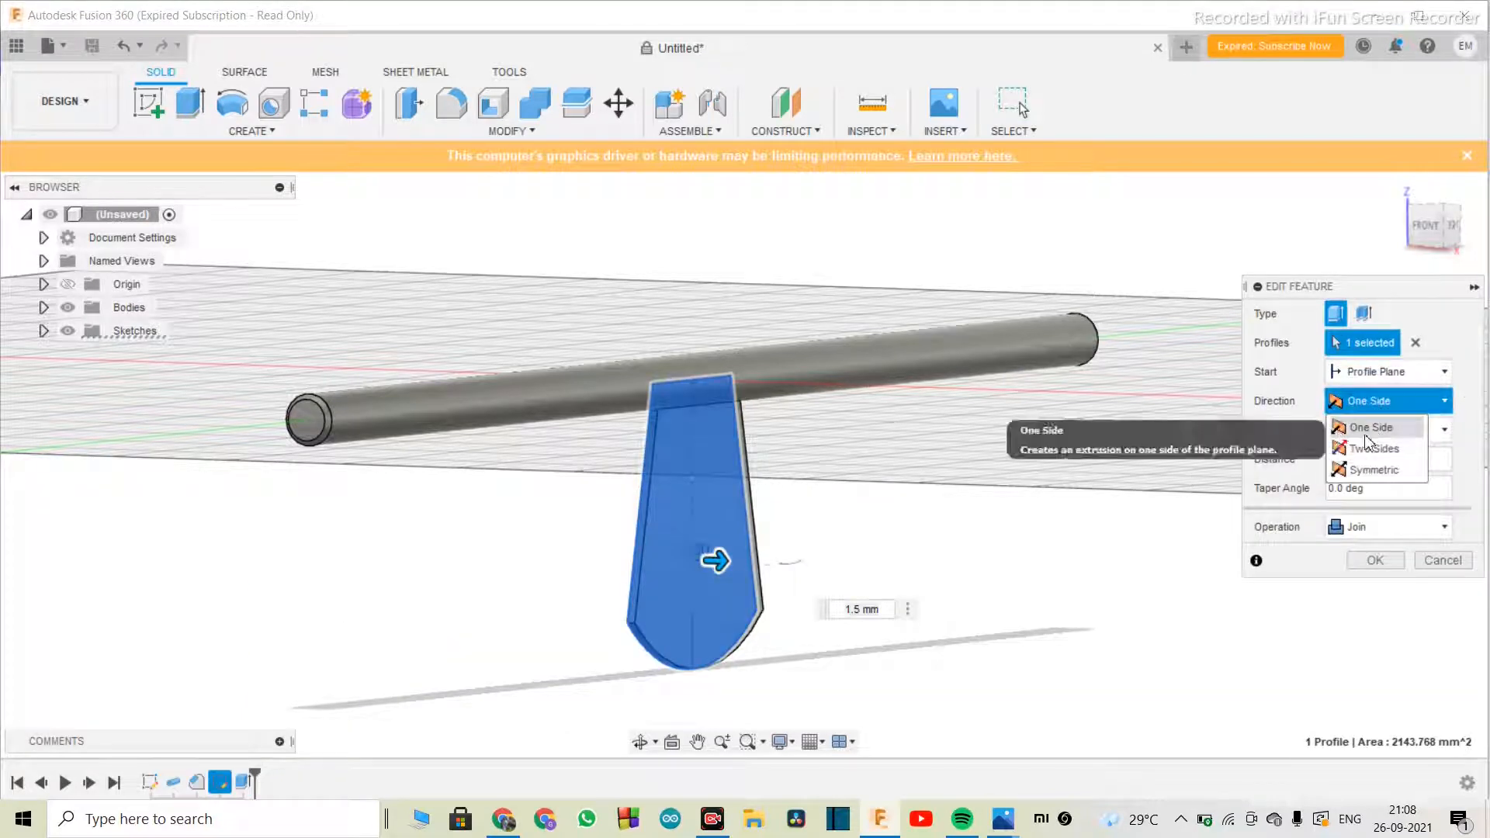
{"action": "left_click", "coordinate": [1374, 469]}
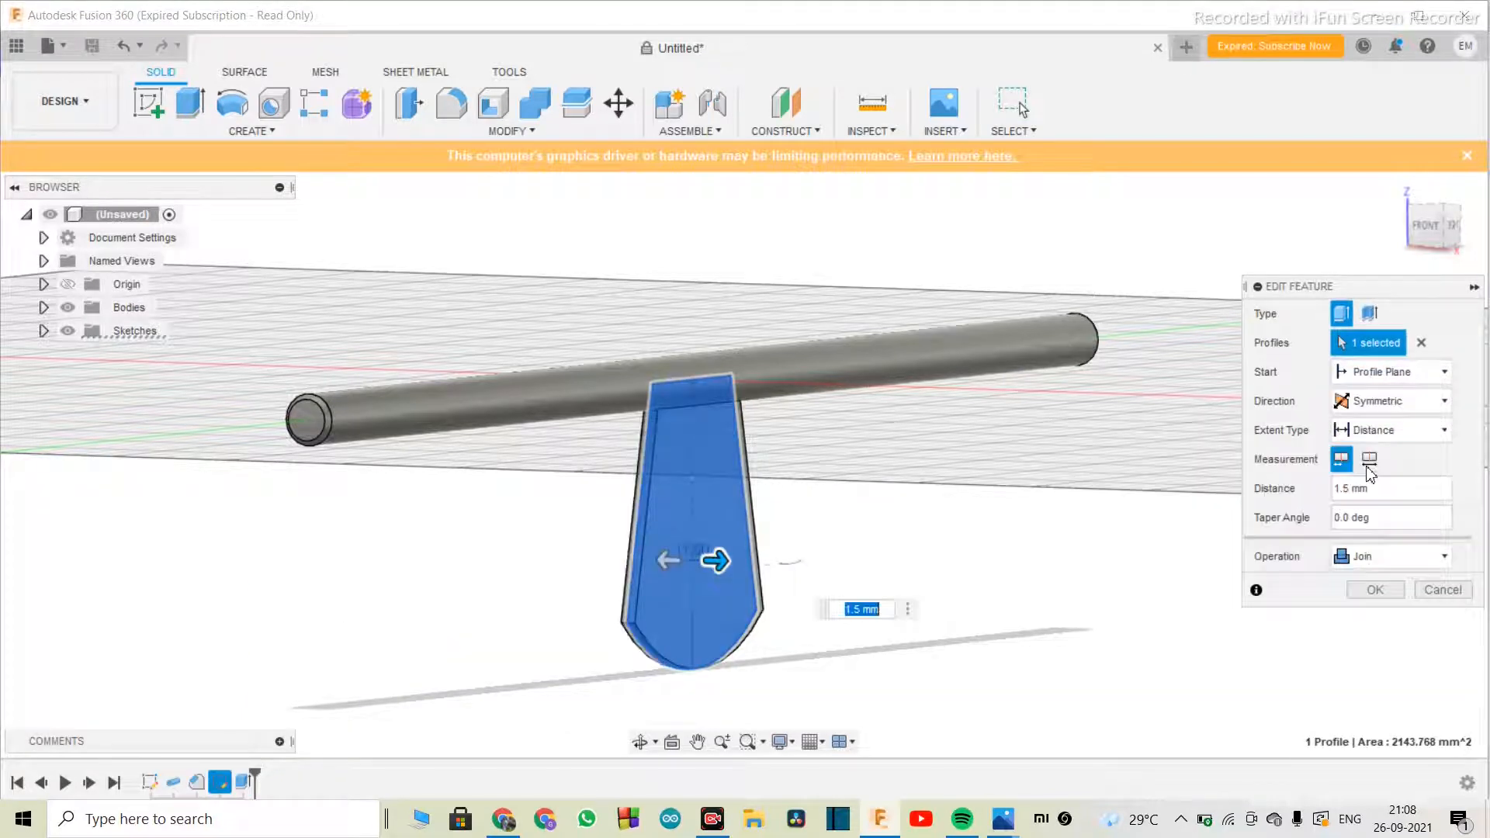
{"action": "left_click", "coordinate": [1381, 595]}
- Inspect the handle plate and its junction with the rod from an angled view
{"action": "left_click", "coordinate": [640, 742]}
{"action": "left_click_drag", "start_coordinate": [683, 575], "coordinate": [677, 492]}
{"action": "scroll", "coordinate": [677, 491], "scroll_direction": "up", "scroll_amount": 3}
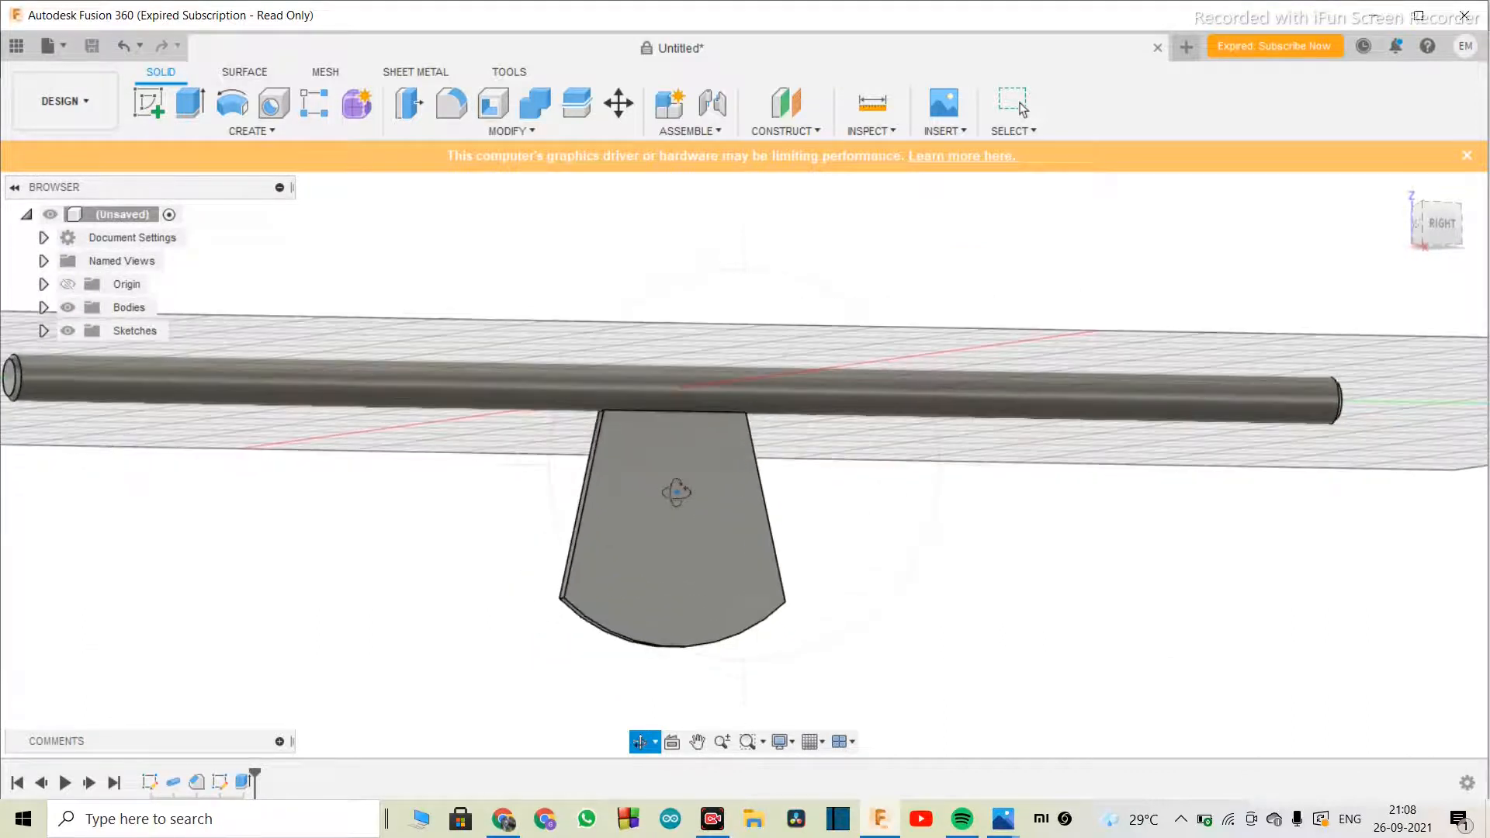
{"action": "scroll", "coordinate": [677, 492], "scroll_direction": "up", "scroll_amount": 1}
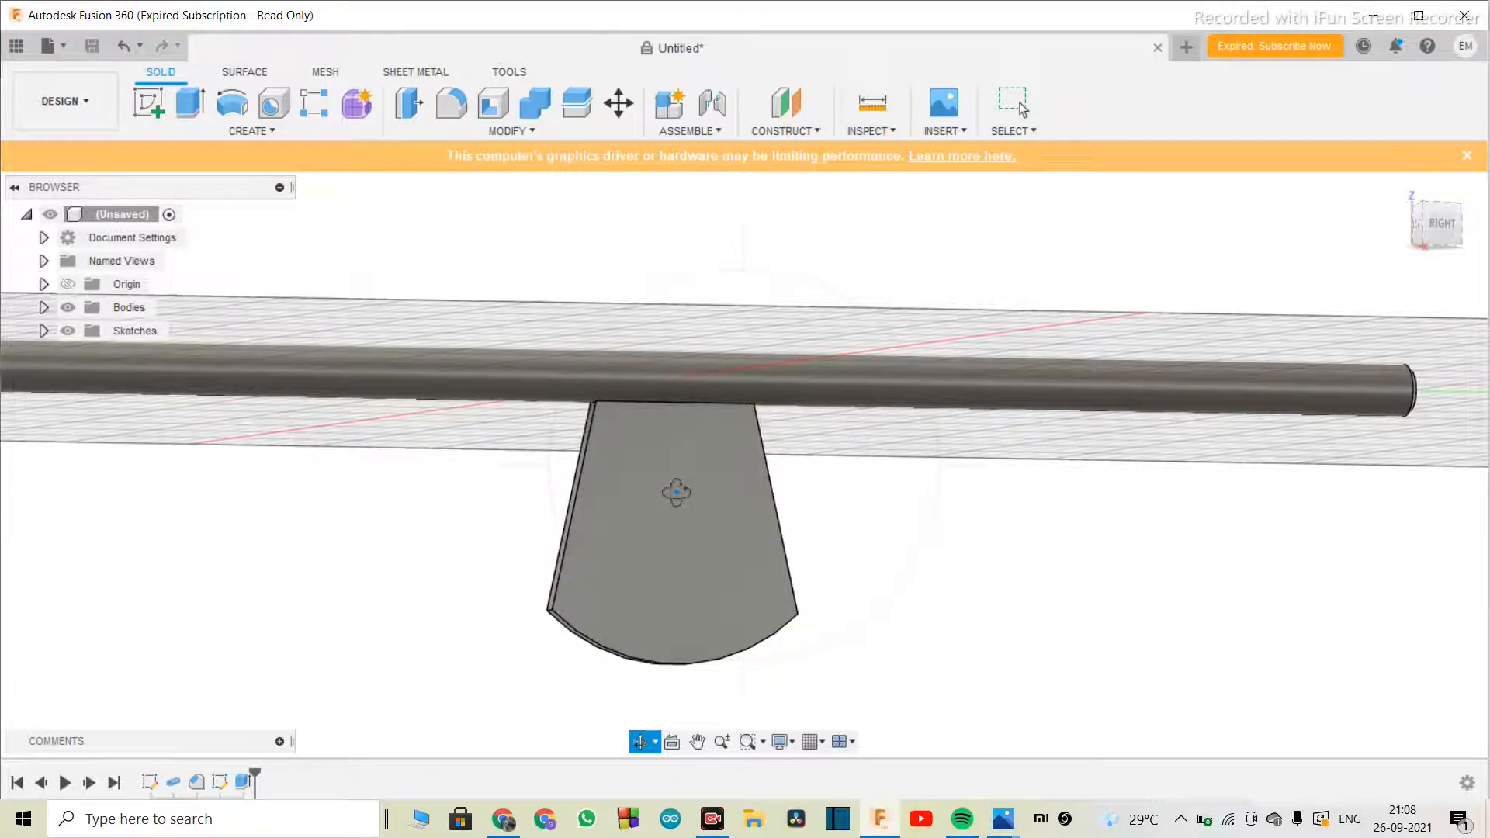
{"action": "scroll", "coordinate": [677, 491], "scroll_direction": "down", "scroll_amount": 2}
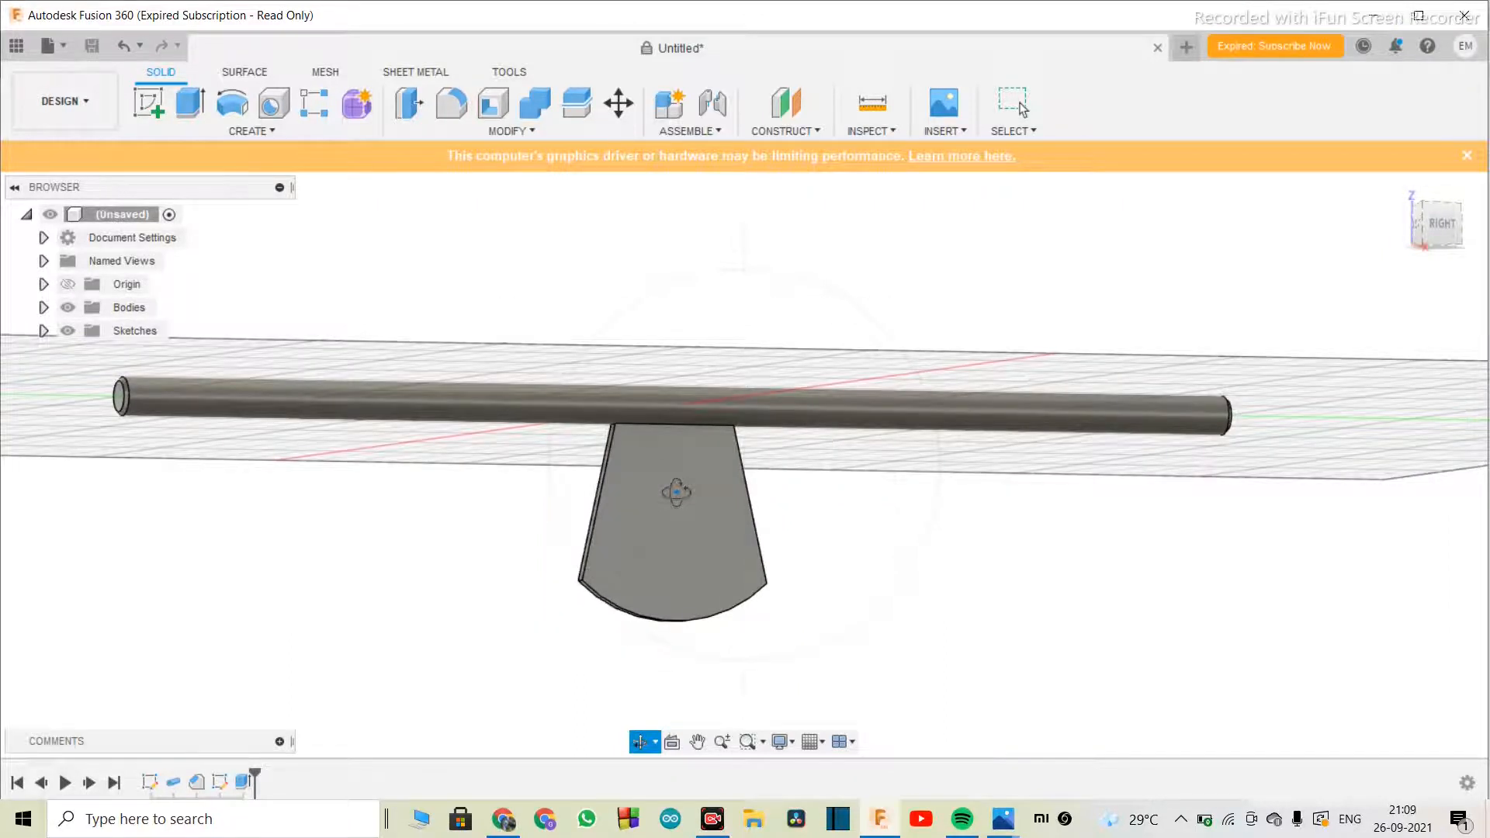
{"action": "scroll", "coordinate": [677, 492], "scroll_direction": "up", "scroll_amount": 1}
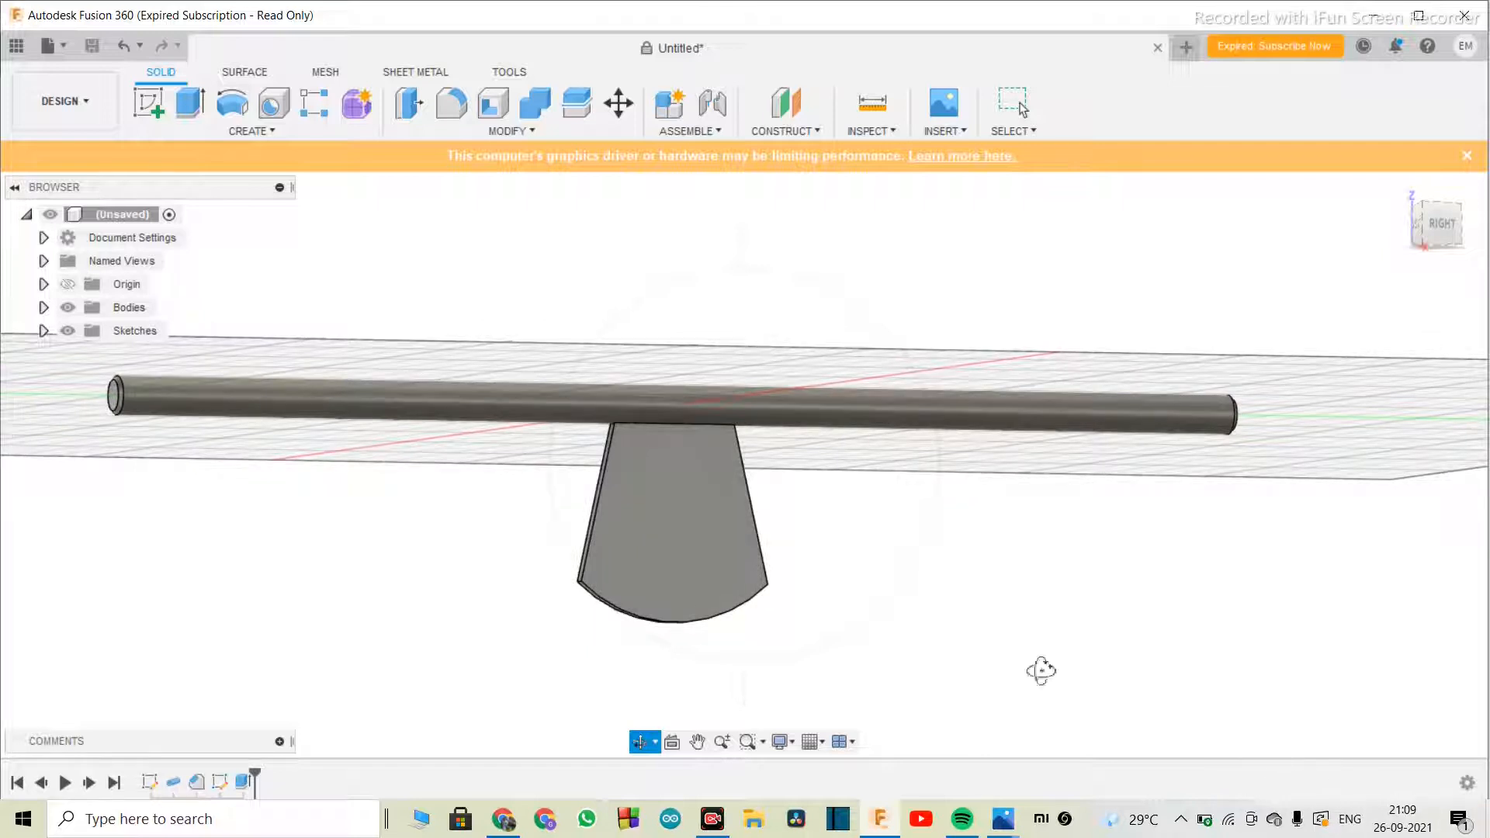
- Select both slanted edges and the curved bottom edge on one face of the handle plate
{"action": "scroll", "coordinate": [642, 526], "scroll_direction": "up", "scroll_amount": 4}
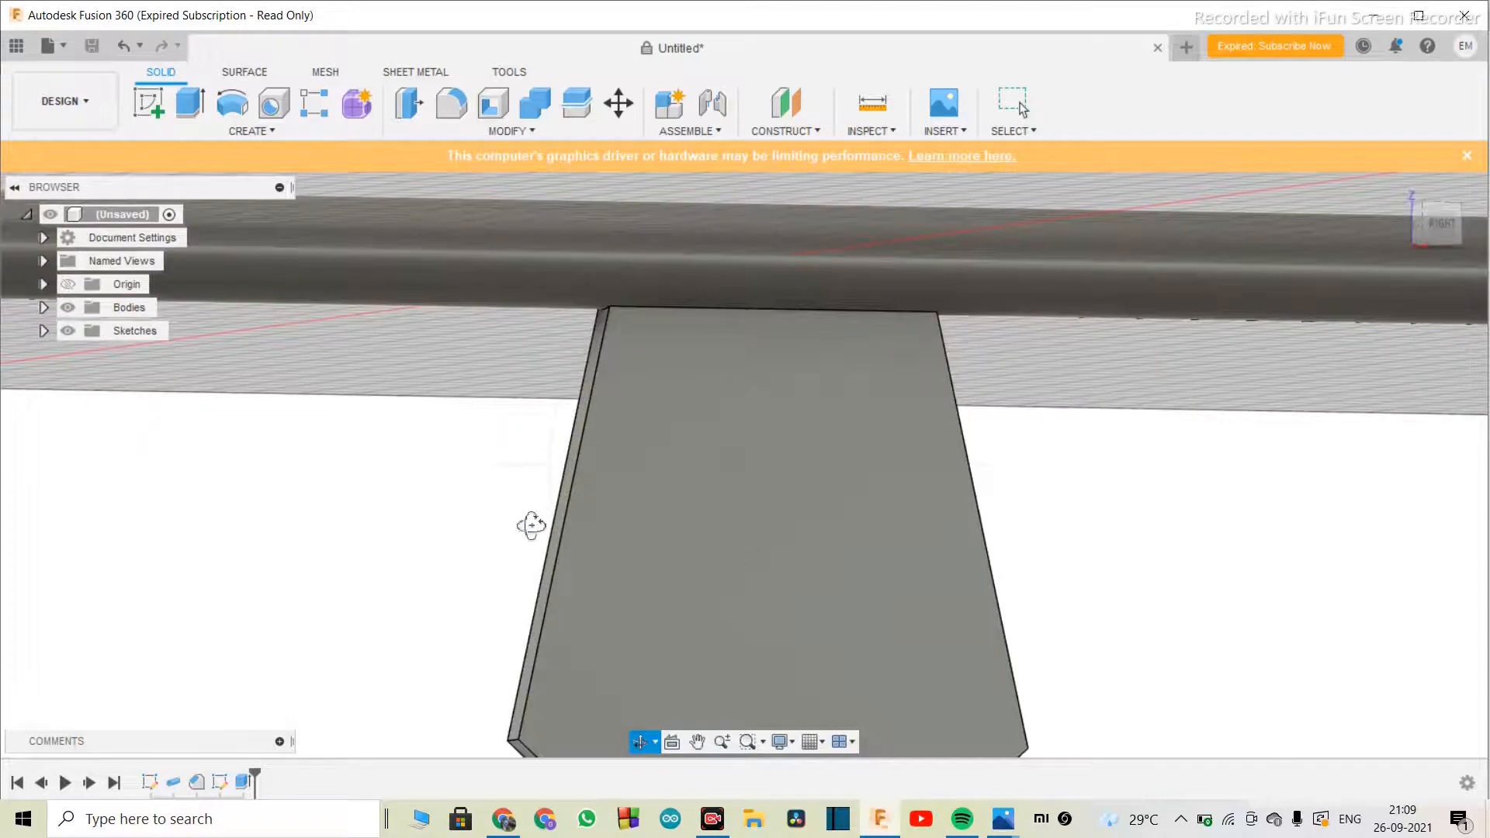
{"action": "scroll", "coordinate": [579, 486], "scroll_direction": "up", "scroll_amount": 3}
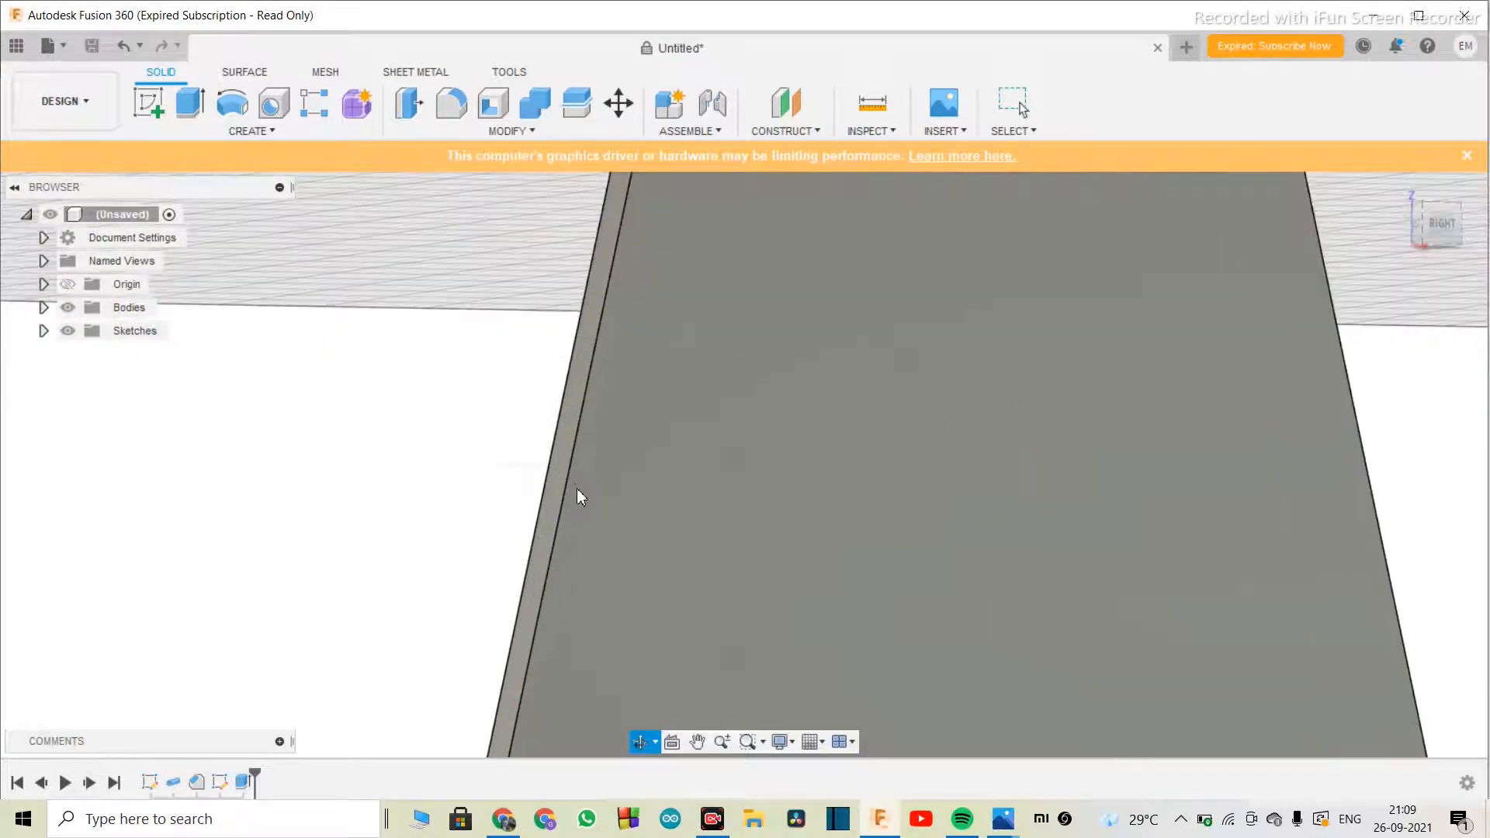
{"action": "left_click", "coordinate": [571, 453]}
{"action": "scroll", "coordinate": [695, 432], "scroll_direction": "down", "scroll_amount": 3}
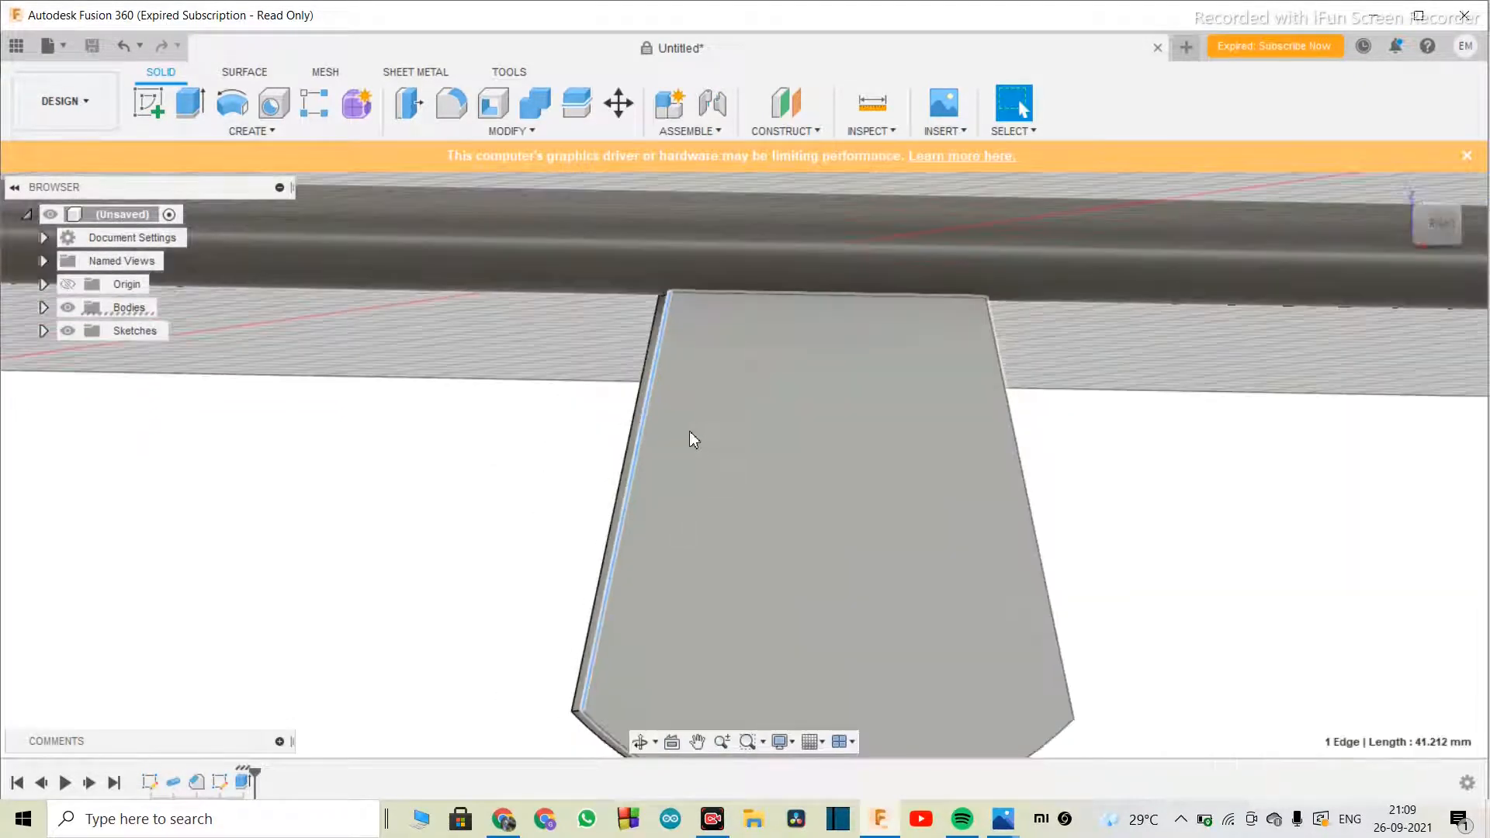
{"action": "scroll", "coordinate": [689, 430], "scroll_direction": "down", "scroll_amount": 2}
{"action": "scroll", "coordinate": [809, 598], "scroll_direction": "up", "scroll_amount": 3}
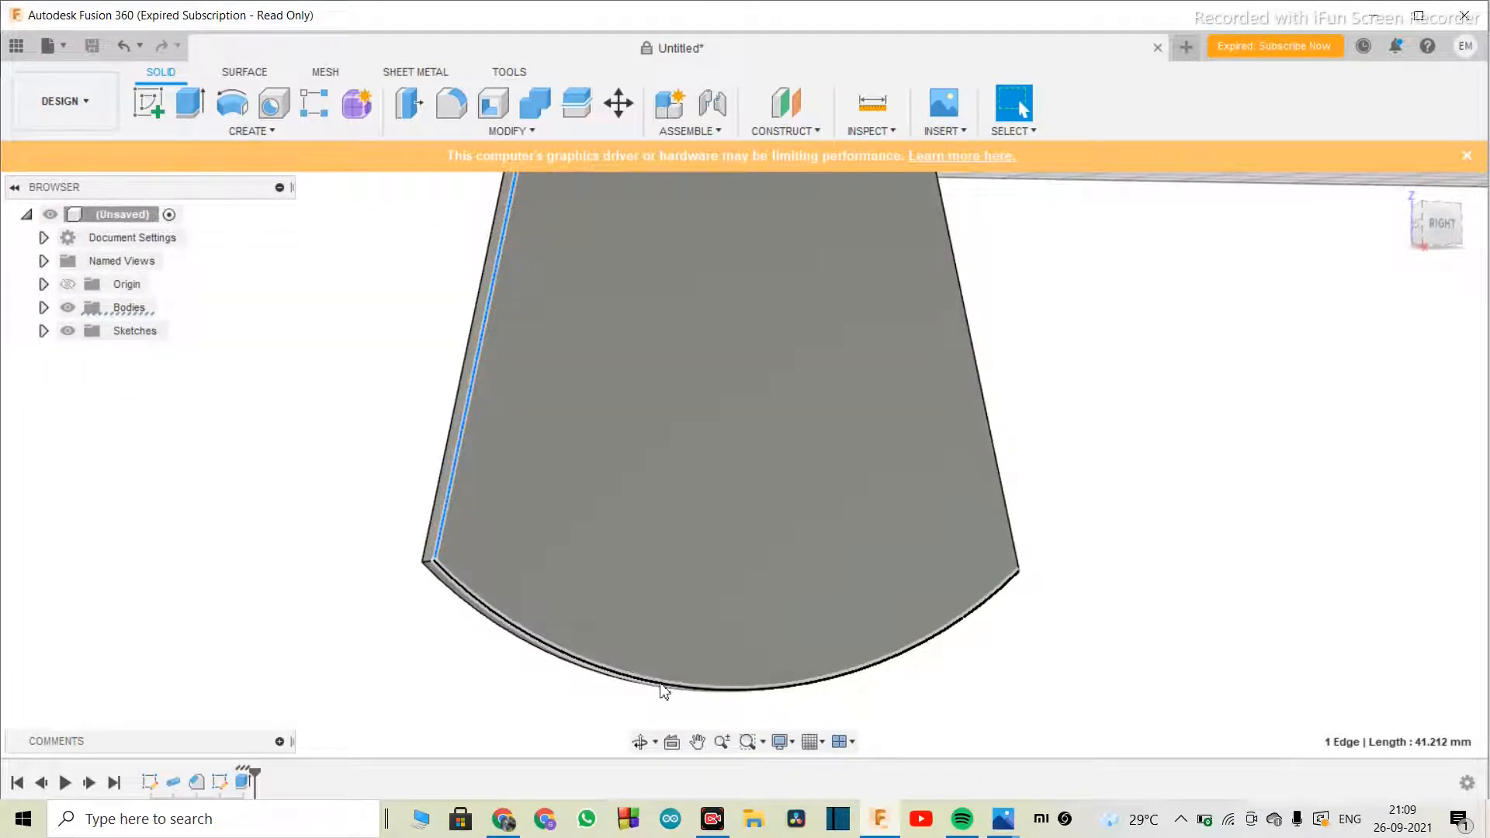
{"action": "left_click", "coordinate": [663, 691]}
{"action": "scroll", "coordinate": [663, 691], "scroll_direction": "down", "scroll_amount": 3}
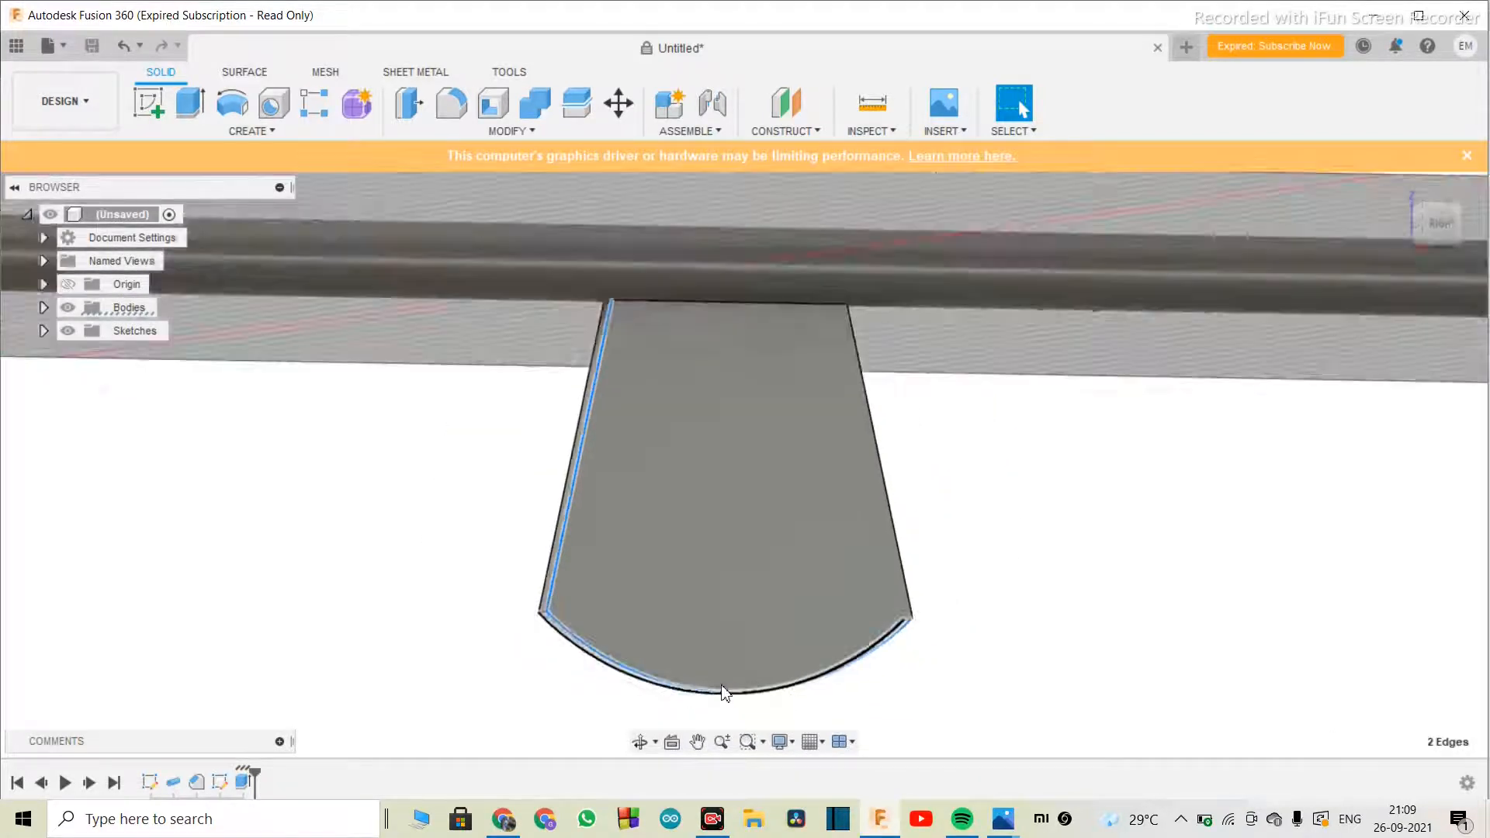
{"action": "scroll", "coordinate": [854, 497], "scroll_direction": "up", "scroll_amount": 4}
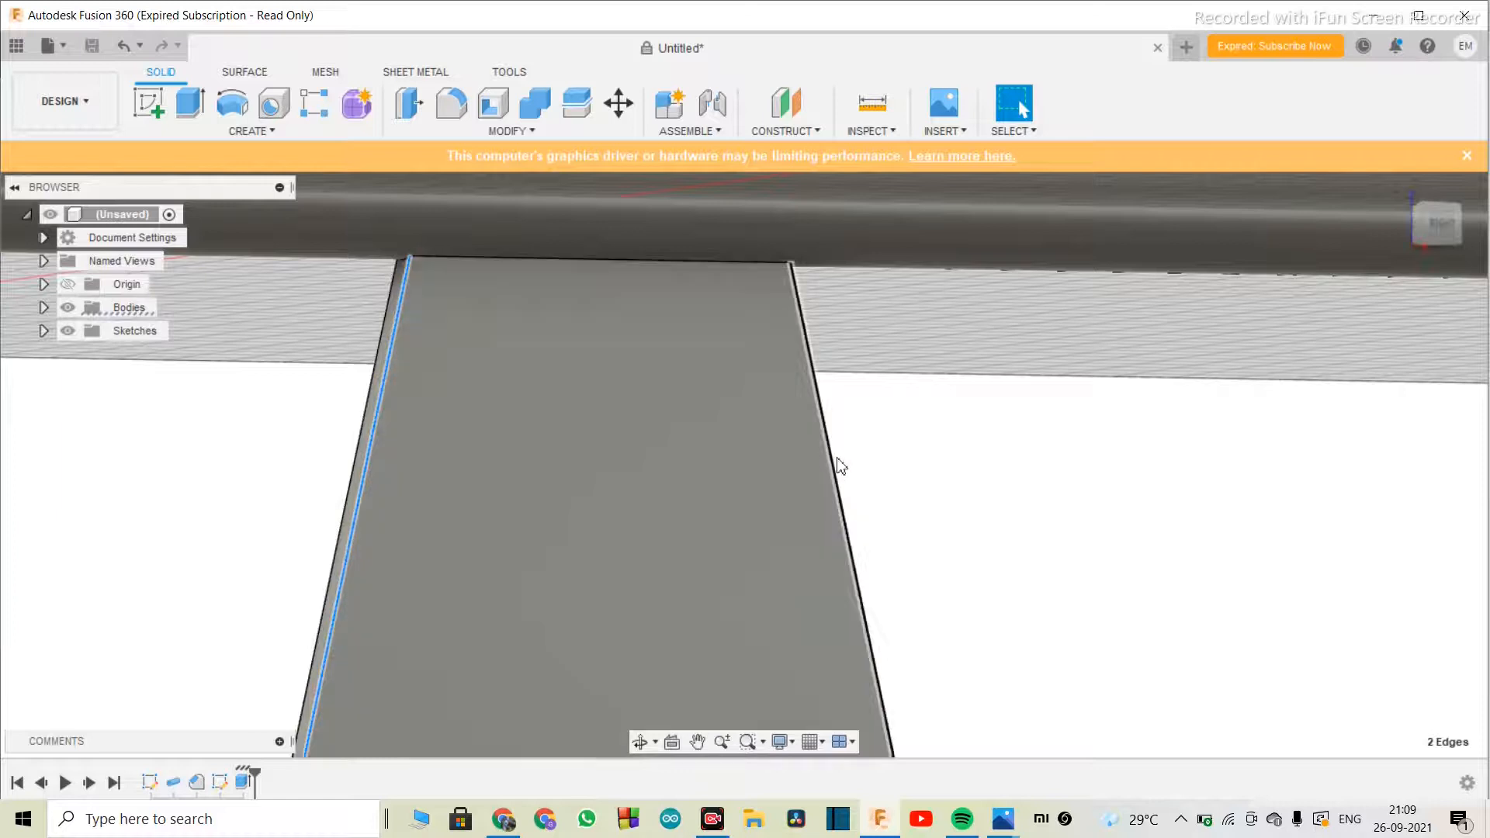
{"action": "left_click", "coordinate": [836, 461]}
- Add the matching two slanted edges and curved edge on the opposite face of the handle plate to the selection
{"action": "left_click", "coordinate": [639, 742]}
{"action": "left_click_drag", "start_coordinate": [683, 614], "coordinate": [822, 607]}
{"action": "scroll", "coordinate": [821, 607], "scroll_direction": "down", "scroll_amount": 3}
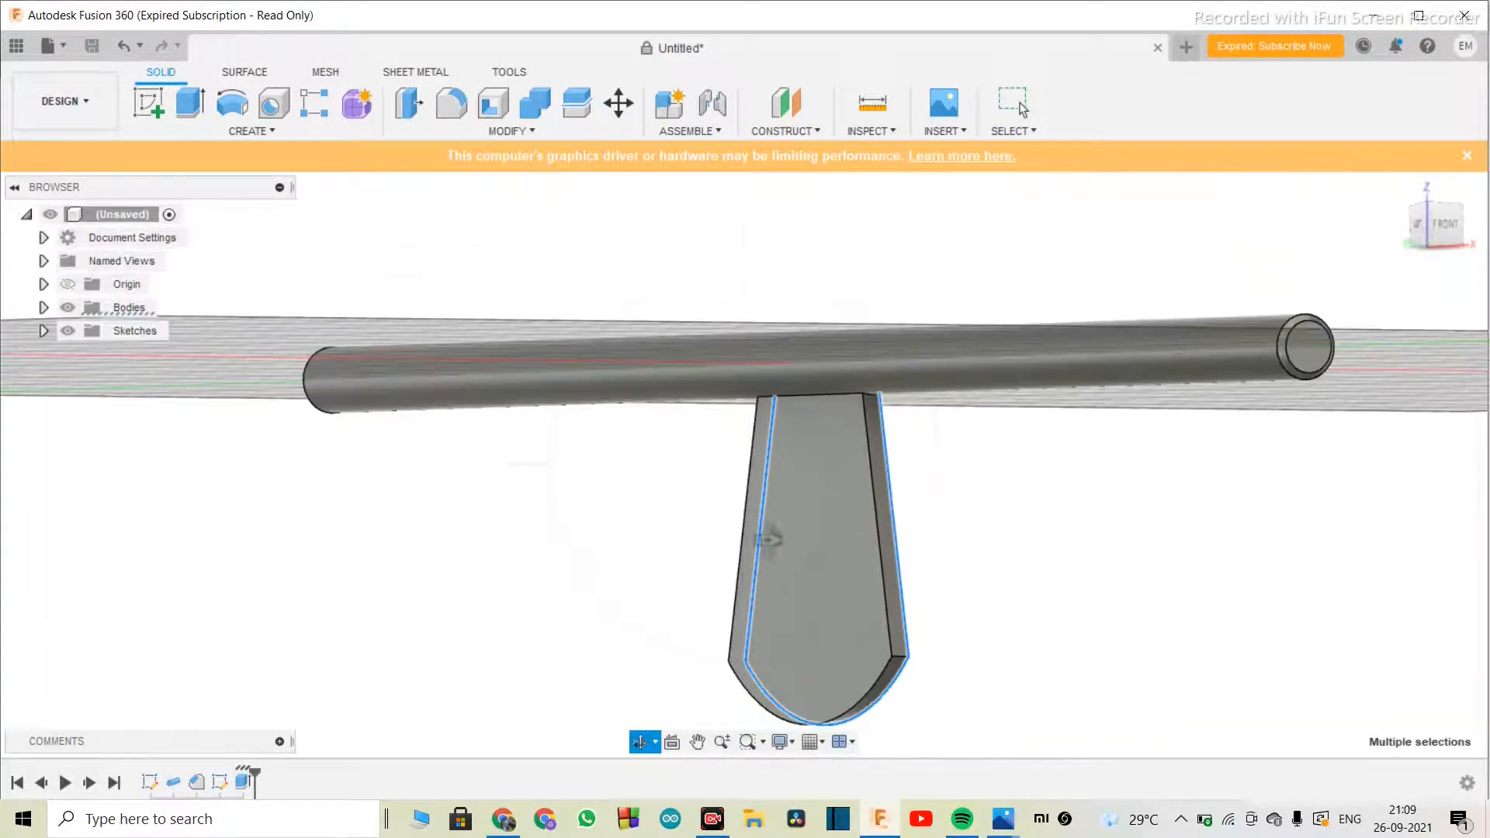
{"action": "scroll", "coordinate": [819, 741], "scroll_direction": "up", "scroll_amount": 3}
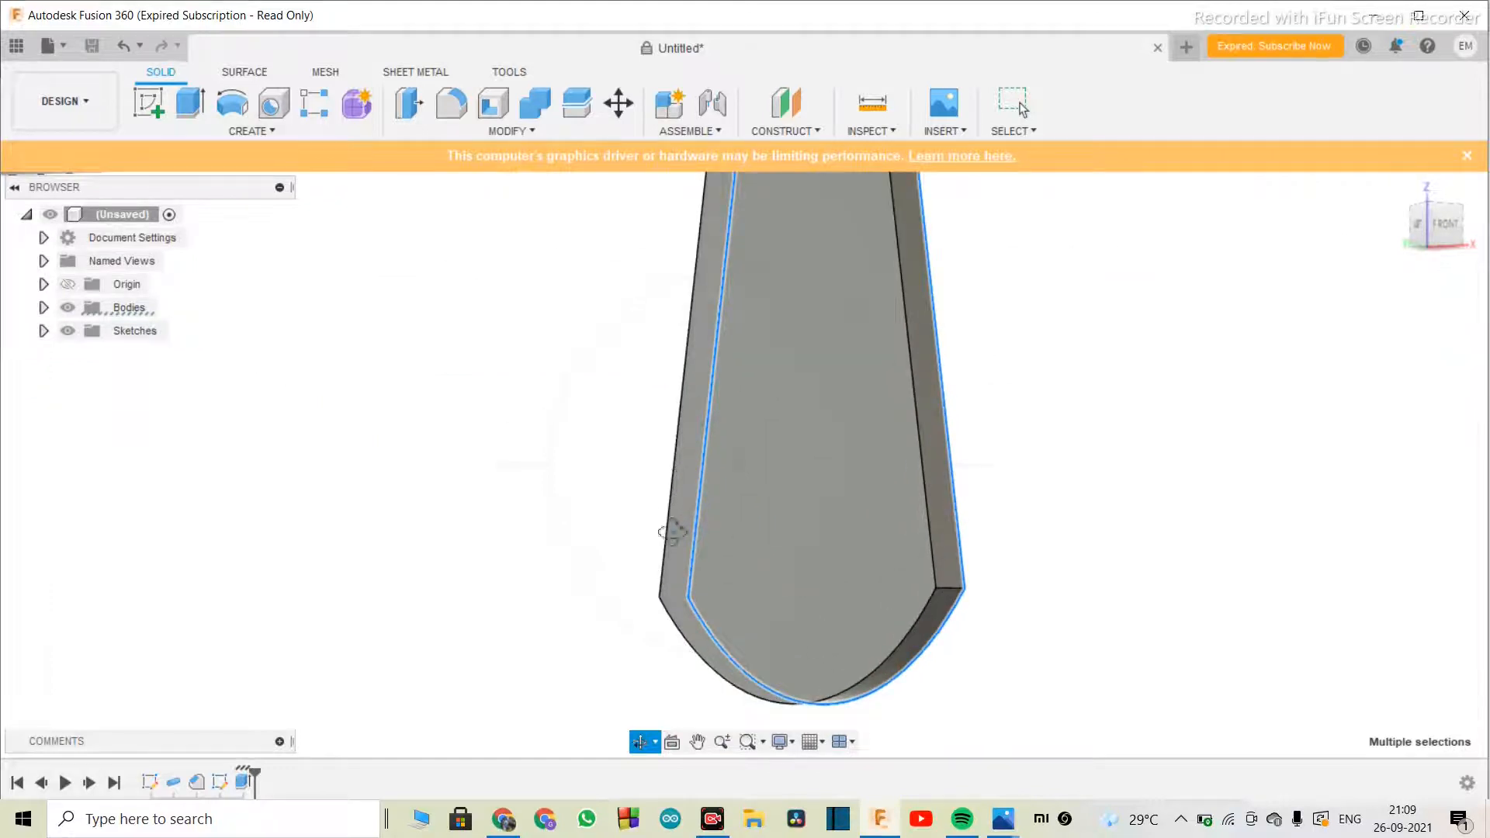
{"action": "key", "text": "Escape"}
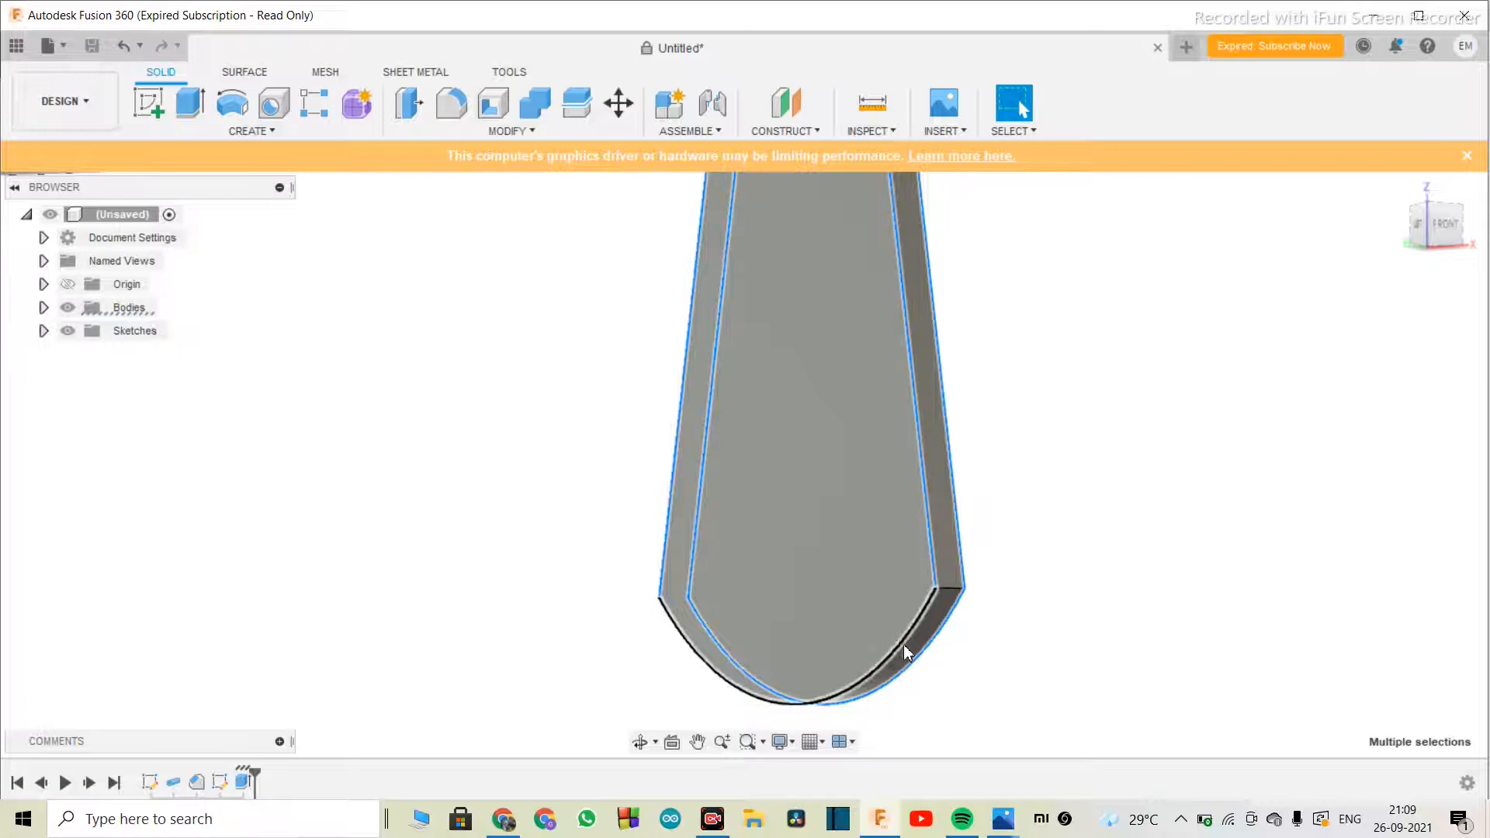
{"action": "left_click", "coordinate": [640, 742]}
{"action": "left_click_drag", "start_coordinate": [799, 576], "coordinate": [509, 266]}
{"action": "key", "text": "Escape"}
- Chamfer the six selected handle edges with an equal distance of 1.5 mm
{"action": "left_click", "coordinate": [511, 132]}
{"action": "left_click", "coordinate": [475, 196]}
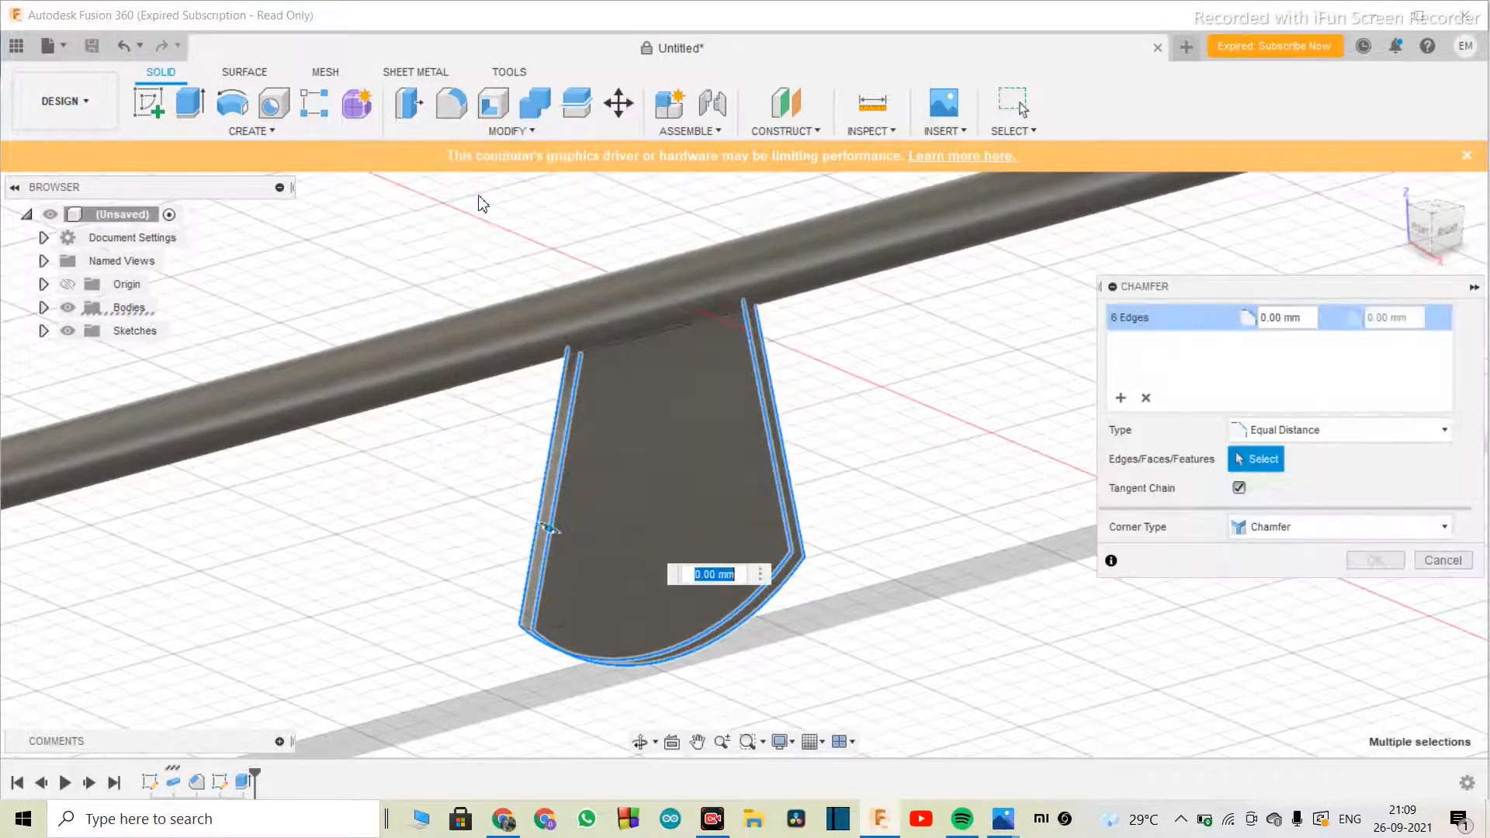
{"action": "type", "text": "2"}
{"action": "key", "text": "BackSpace"}
{"action": "type", "text": "1"}
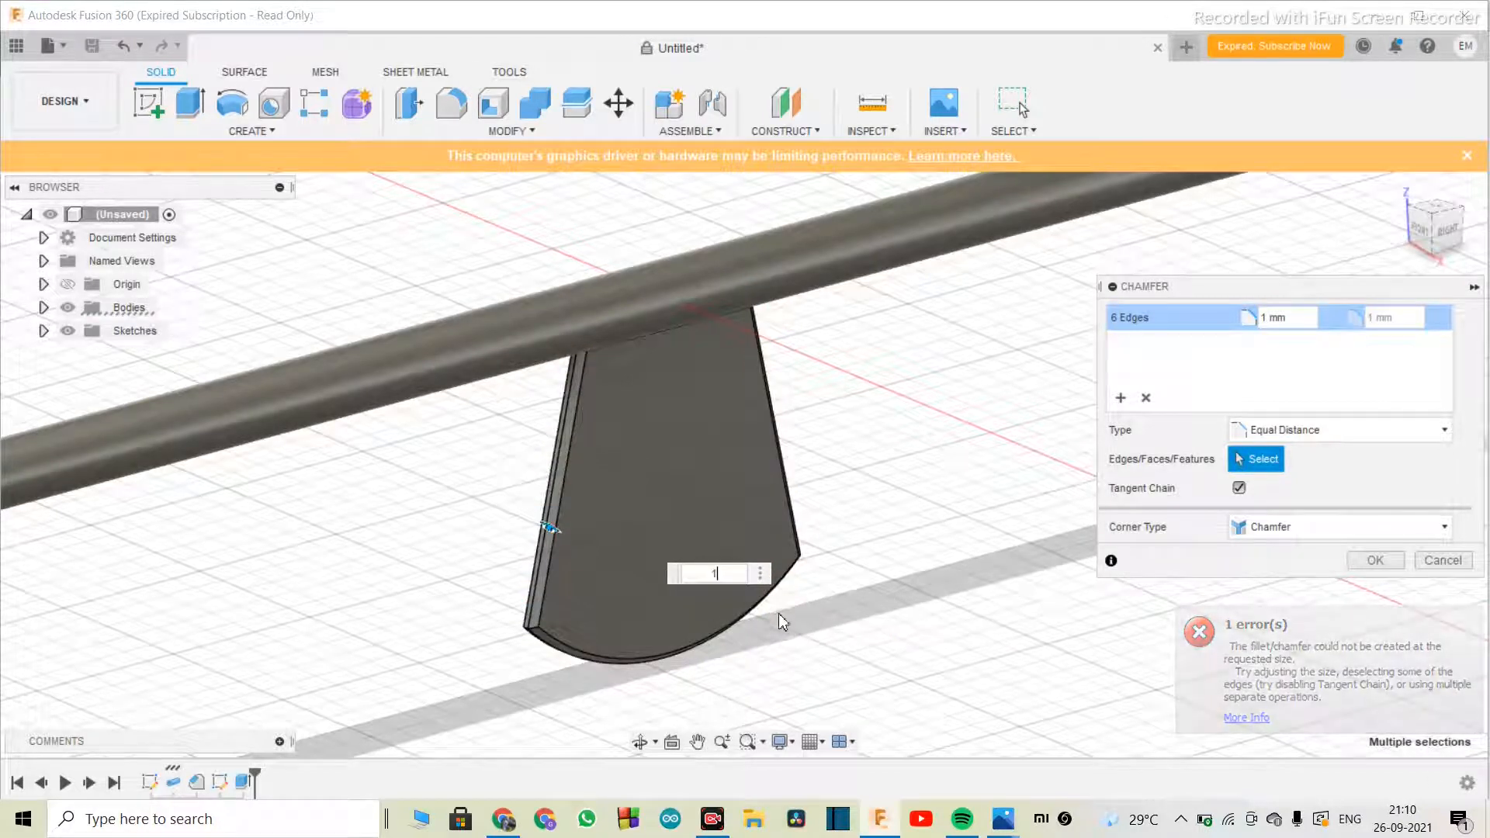
{"action": "left_click", "coordinate": [639, 742]}
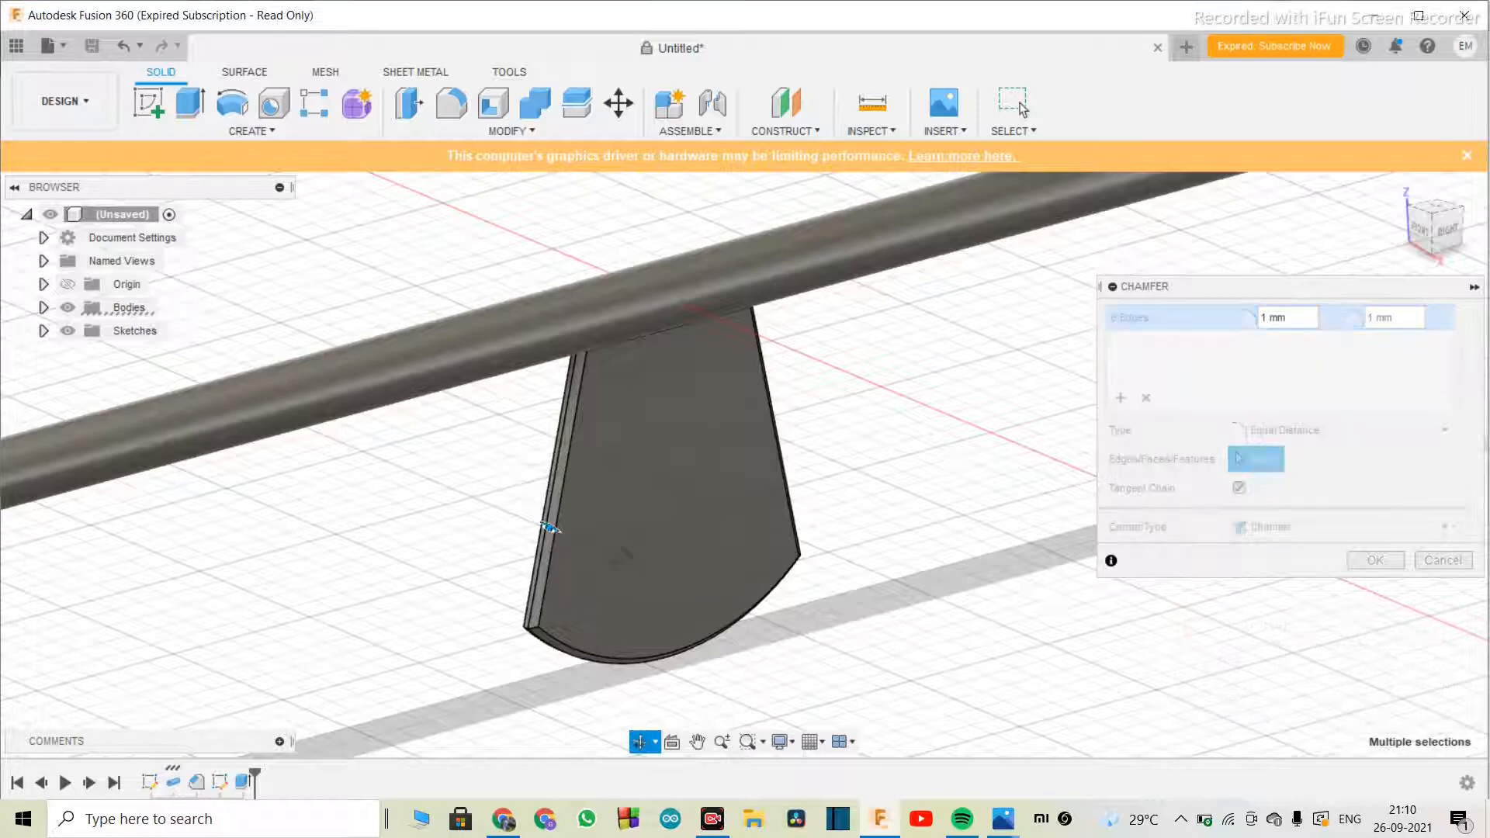
{"action": "scroll", "coordinate": [553, 522], "scroll_direction": "down", "scroll_amount": 2}
{"action": "scroll", "coordinate": [565, 516], "scroll_direction": "up", "scroll_amount": 4}
{"action": "left_click_drag", "start_coordinate": [558, 513], "coordinate": [710, 544]}
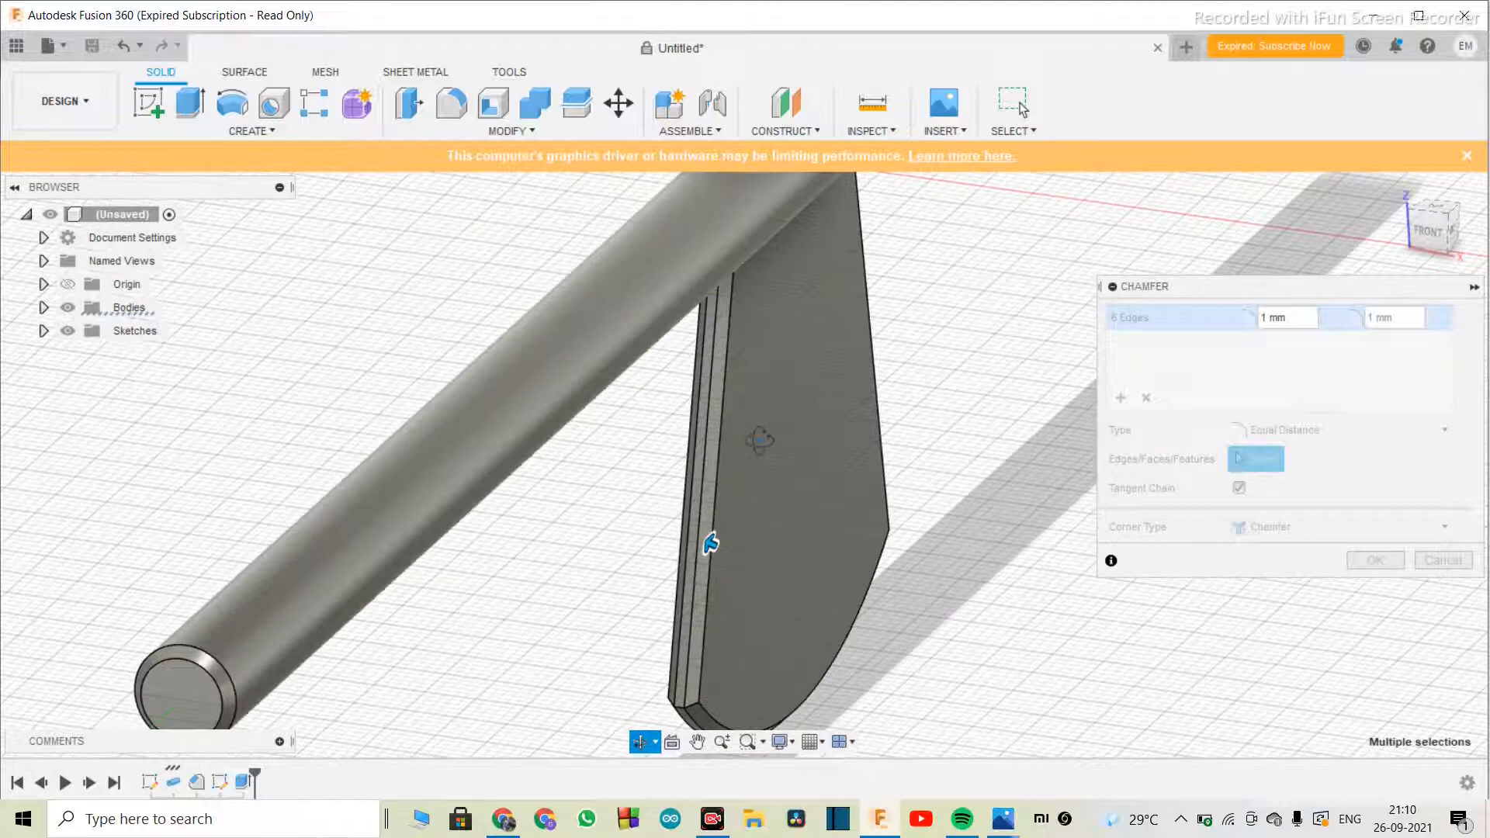
{"action": "key", "text": "Escape"}
{"action": "type", "text": "1.5"}
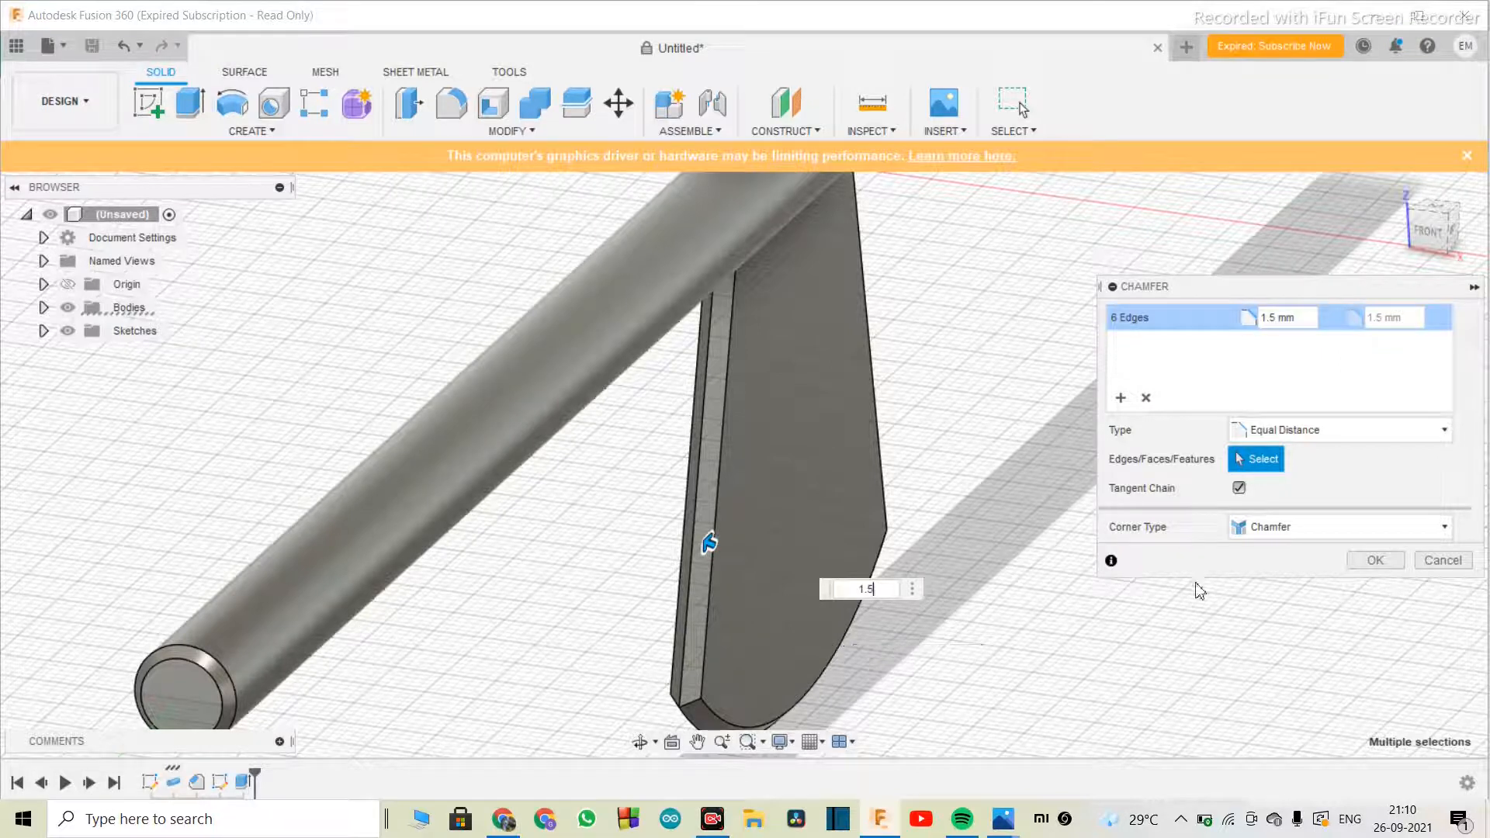
{"action": "left_click", "coordinate": [1370, 562]}
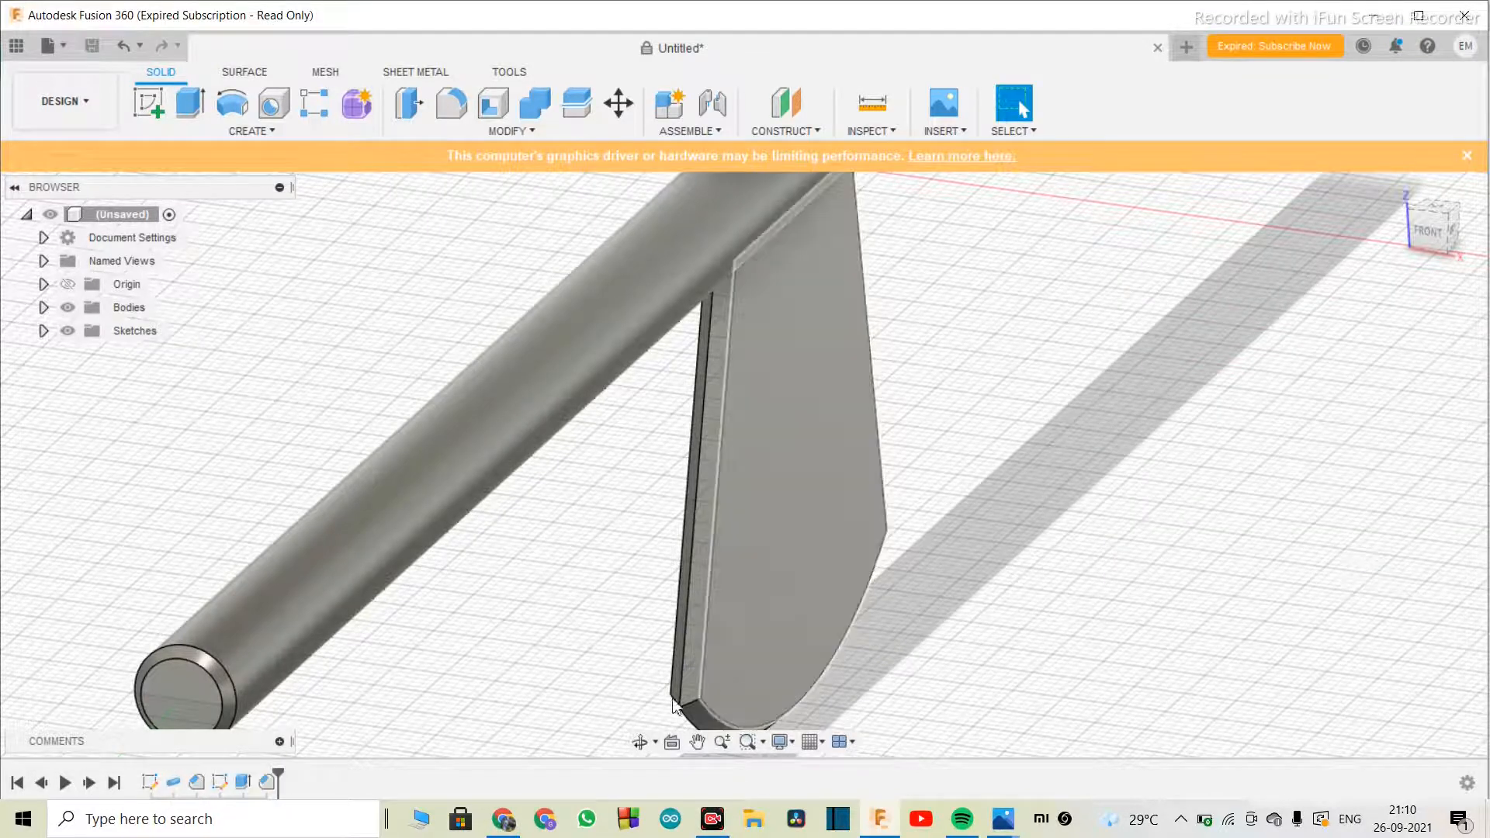
- Inspect the chamfered handle plate up close and the whole rod from several angles
{"action": "left_click", "coordinate": [640, 742]}
{"action": "left_click_drag", "start_coordinate": [765, 523], "coordinate": [532, 287]}
{"action": "scroll", "coordinate": [683, 485], "scroll_direction": "down", "scroll_amount": 3}
{"action": "scroll", "coordinate": [758, 463], "scroll_direction": "down", "scroll_amount": 3}
{"action": "scroll", "coordinate": [765, 459], "scroll_direction": "down", "scroll_amount": 2}
{"action": "scroll", "coordinate": [786, 410], "scroll_direction": "up", "scroll_amount": 4}
{"action": "scroll", "coordinate": [786, 409], "scroll_direction": "up", "scroll_amount": 3}
{"action": "scroll", "coordinate": [854, 451], "scroll_direction": "down", "scroll_amount": 5}
{"action": "scroll", "coordinate": [965, 503], "scroll_direction": "up", "scroll_amount": 4}
{"action": "key", "text": "Escape"}
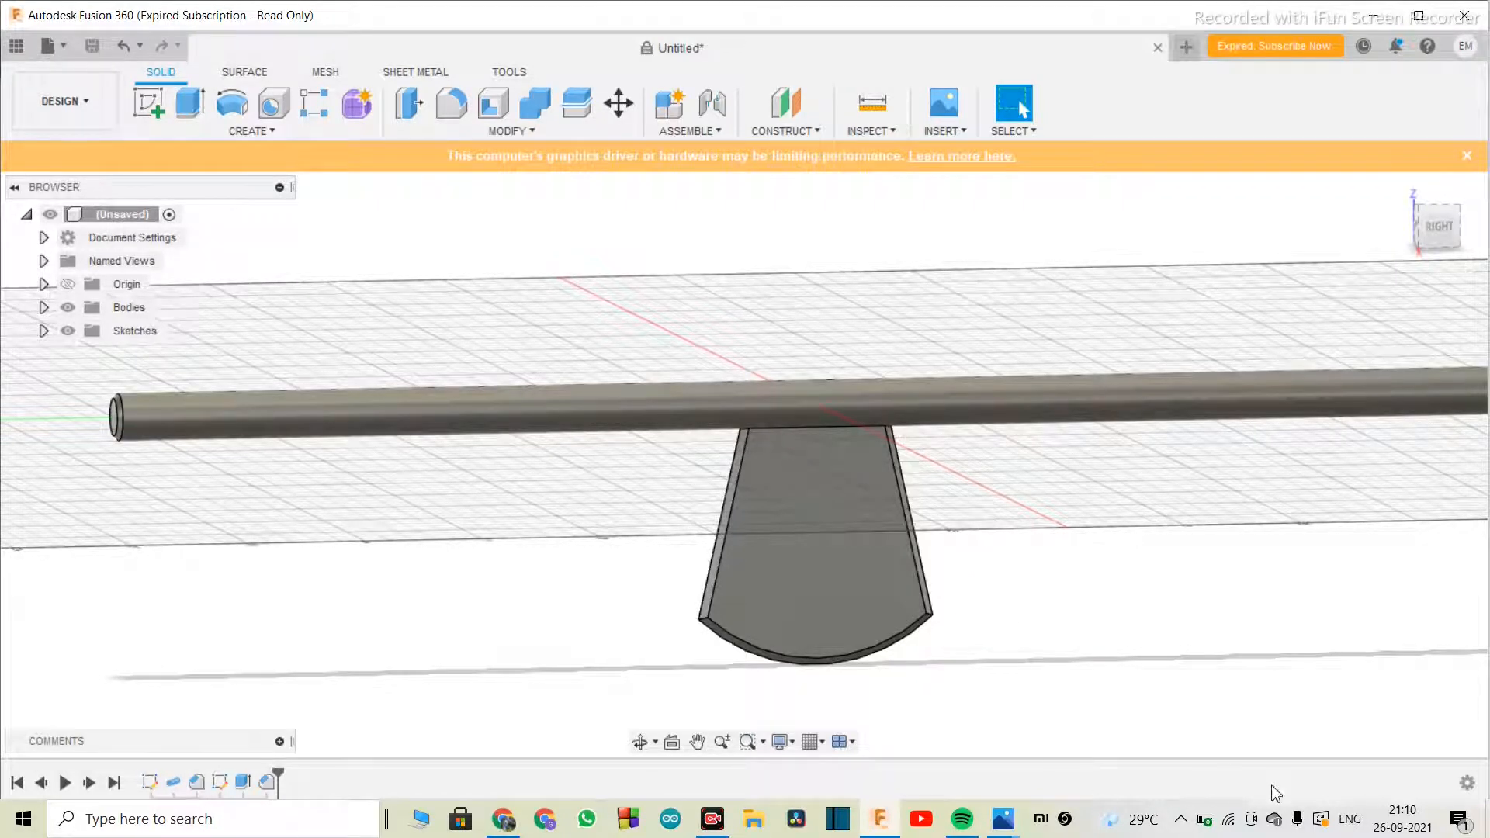
{"action": "key", "text": "F6"}
{"action": "scroll", "coordinate": [665, 376], "scroll_direction": "down", "scroll_amount": 2}
{"action": "scroll", "coordinate": [667, 391], "scroll_direction": "up", "scroll_amount": 3}
{"action": "scroll", "coordinate": [668, 391], "scroll_direction": "down", "scroll_amount": 1}
{"action": "left_click", "coordinate": [640, 742]}
{"action": "left_click_drag", "start_coordinate": [773, 420], "coordinate": [765, 456]}
{"action": "scroll", "coordinate": [775, 356], "scroll_direction": "down", "scroll_amount": 3}
{"action": "scroll", "coordinate": [775, 356], "scroll_direction": "down", "scroll_amount": 2}
{"action": "scroll", "coordinate": [759, 432], "scroll_direction": "up", "scroll_amount": 3}
{"action": "scroll", "coordinate": [741, 486], "scroll_direction": "down", "scroll_amount": 1}
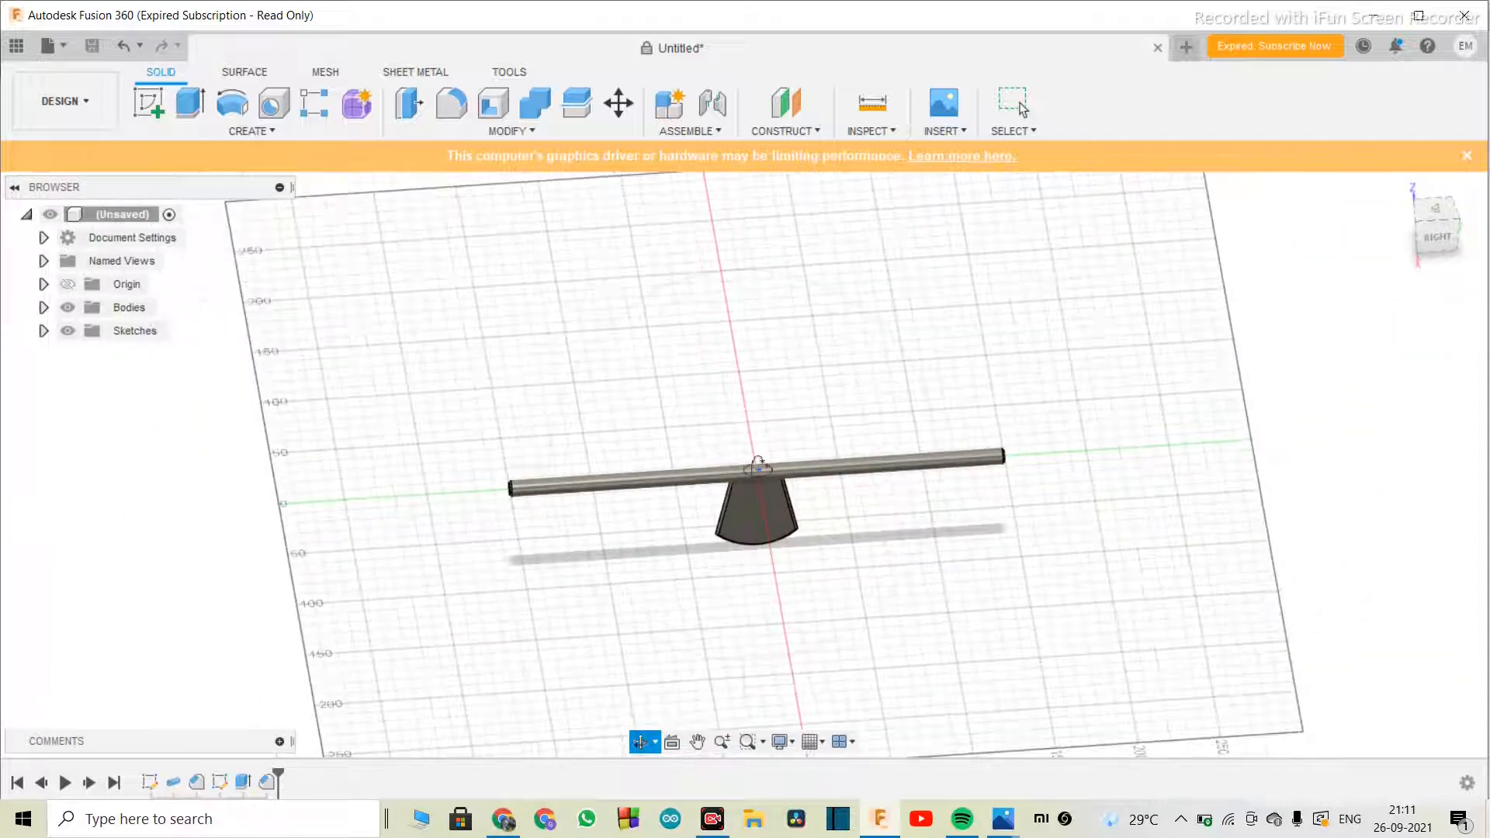
{"action": "key", "text": "Escape"}
{"action": "left_click_drag", "start_coordinate": [426, 602], "coordinate": [1102, 339]}
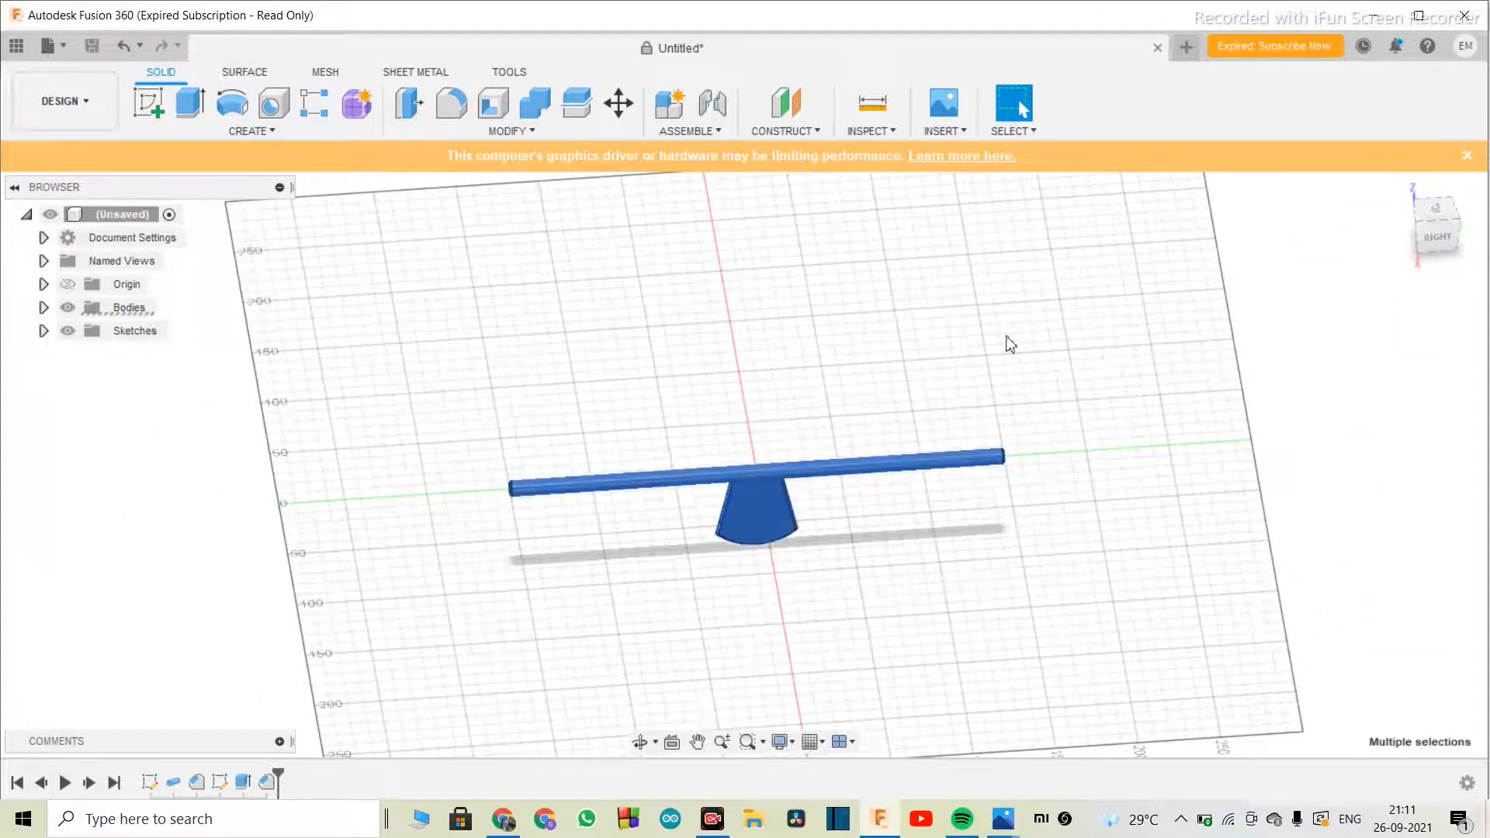
{"action": "left_click", "coordinate": [618, 103]}
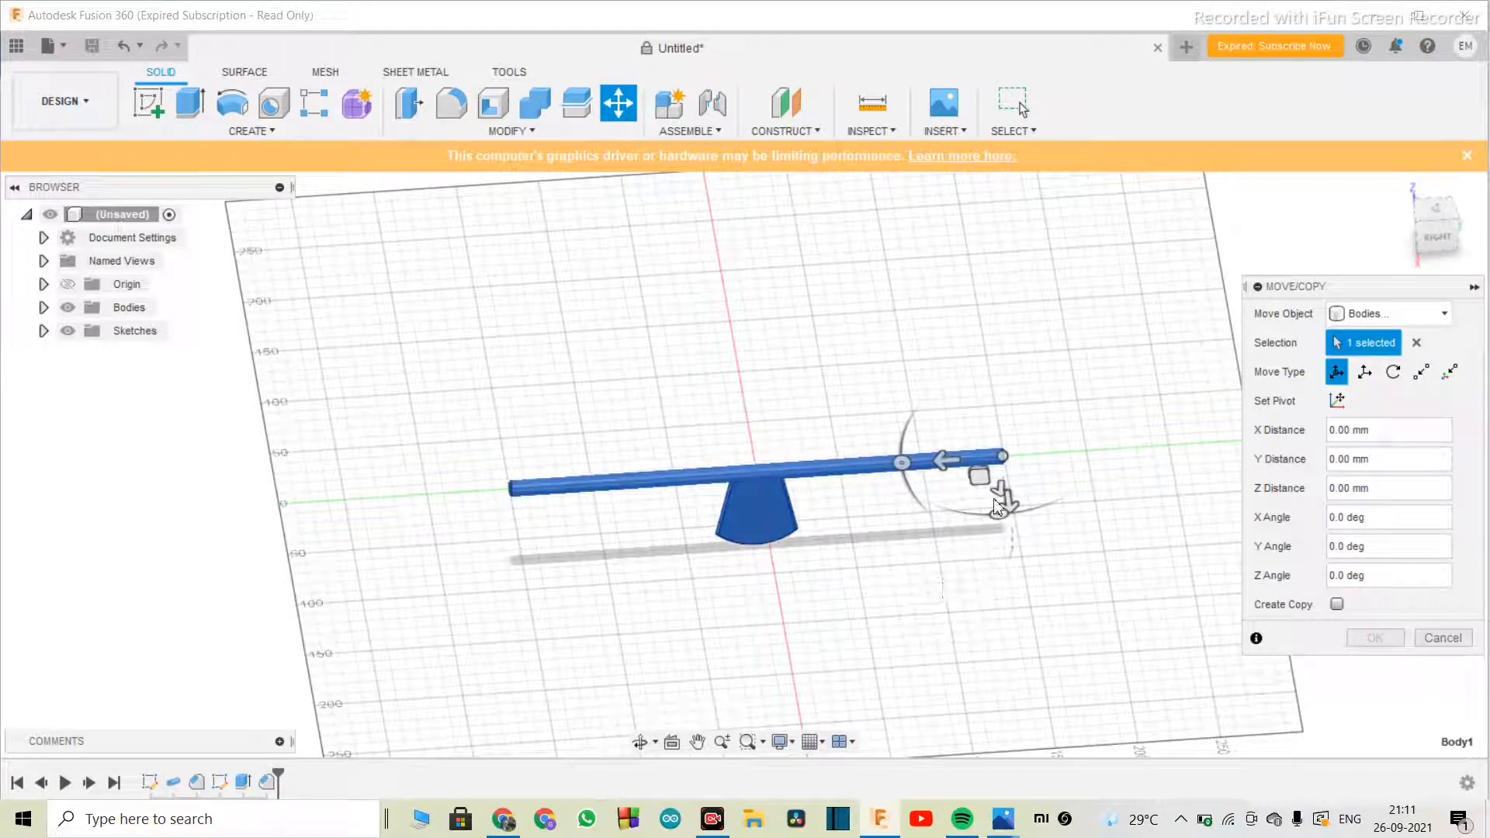
{"action": "left_click_drag", "start_coordinate": [1013, 509], "coordinate": [969, 319]}
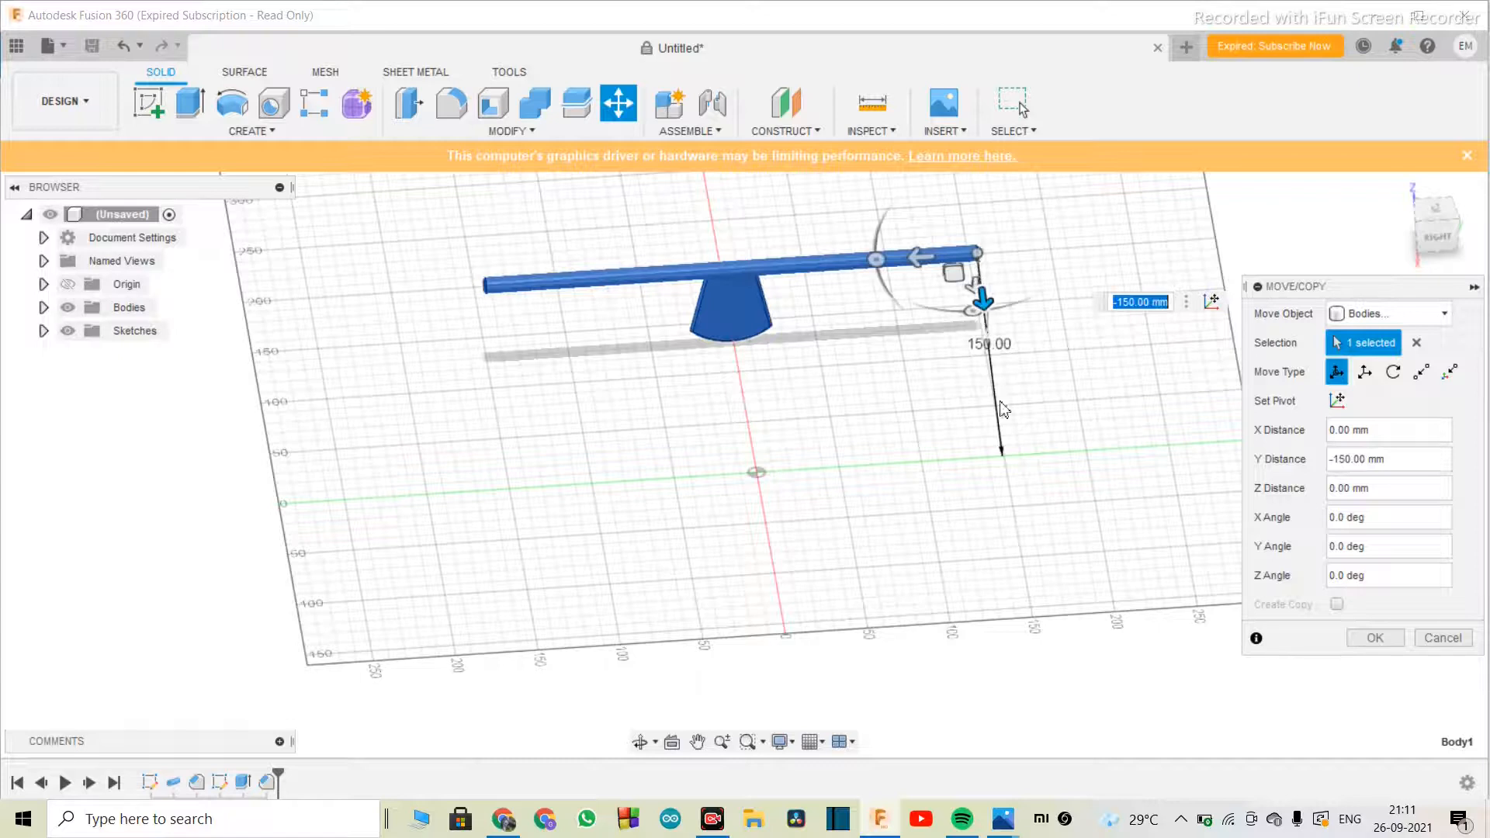
{"action": "key", "text": "Escape"}
- Move the whole rod and handle body along the red axis, away from the origin
{"action": "left_click_drag", "start_coordinate": [476, 585], "coordinate": [1104, 389]}
{"action": "left_click", "coordinate": [616, 132]}
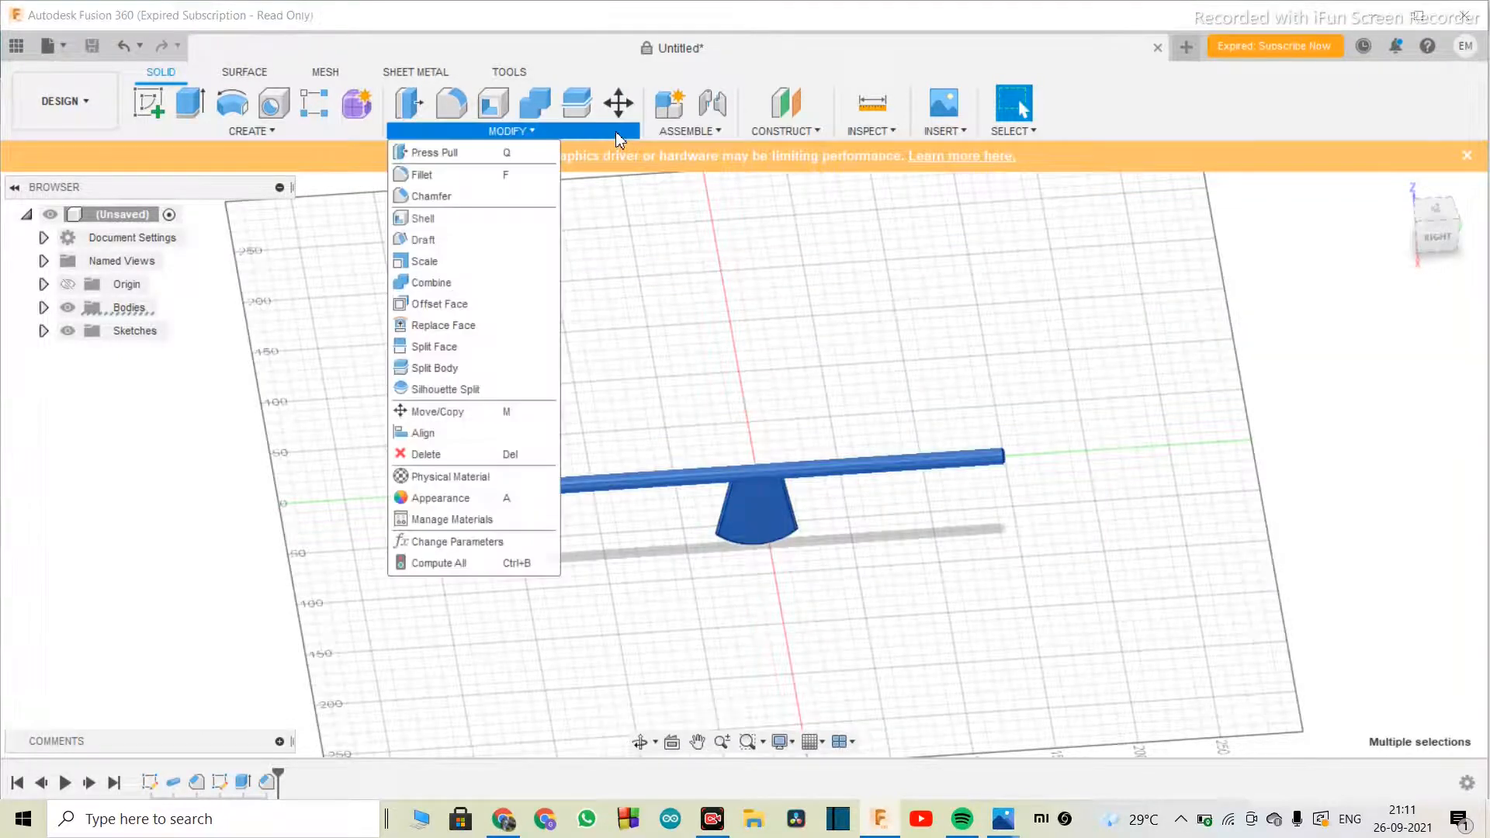
{"action": "left_click", "coordinate": [619, 102]}
{"action": "left_click_drag", "start_coordinate": [1013, 494], "coordinate": [974, 291]}
{"action": "left_click", "coordinate": [1376, 638]}
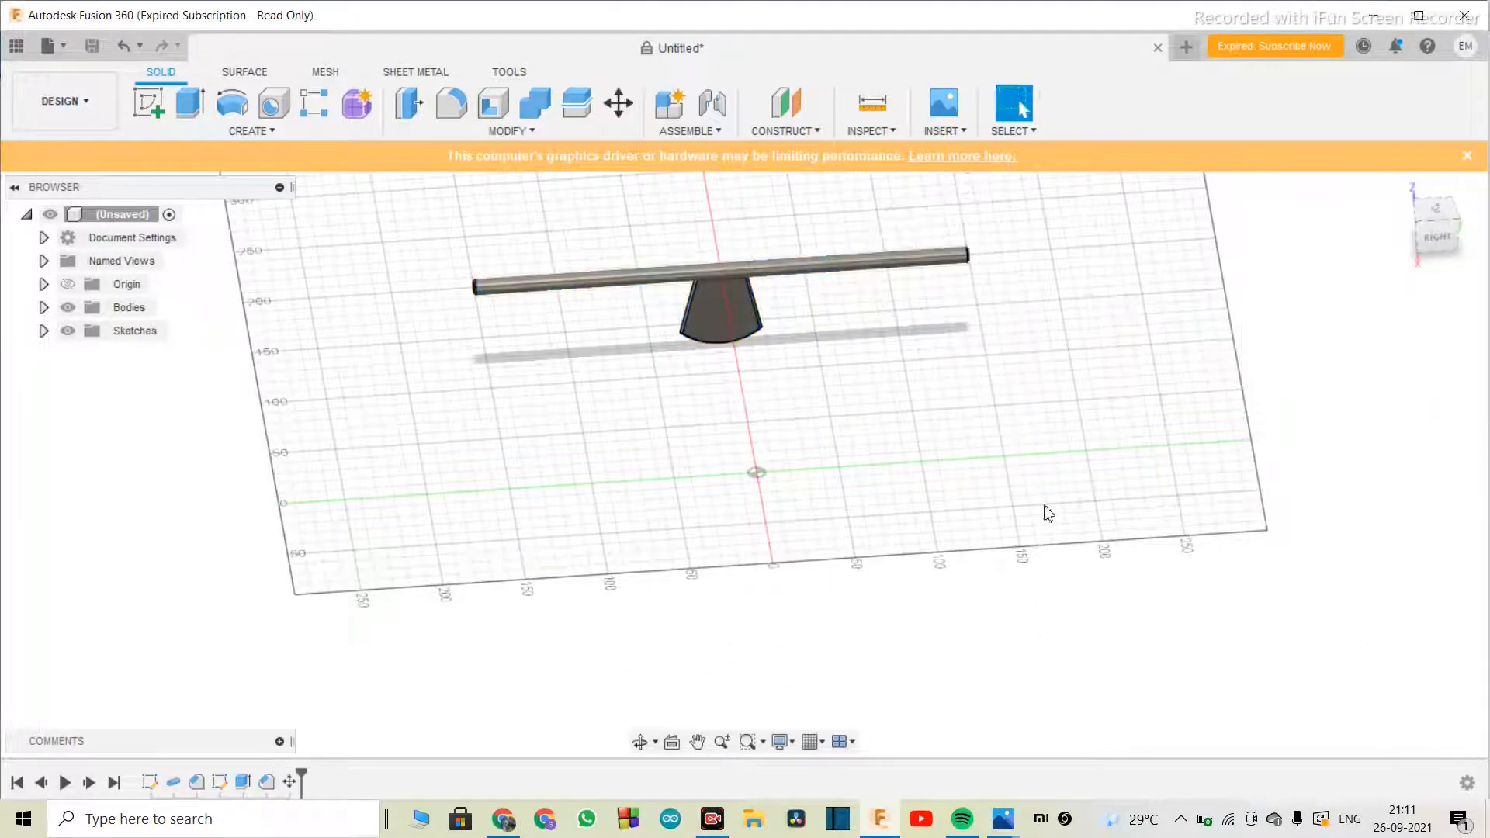
- Hide all bodies so that the rod and handle no longer occupy the workspace
{"action": "scroll", "coordinate": [595, 459], "scroll_direction": "up", "scroll_amount": 3}
{"action": "scroll", "coordinate": [626, 243], "scroll_direction": "down", "scroll_amount": 3}
{"action": "scroll", "coordinate": [636, 326], "scroll_direction": "up", "scroll_amount": 2}
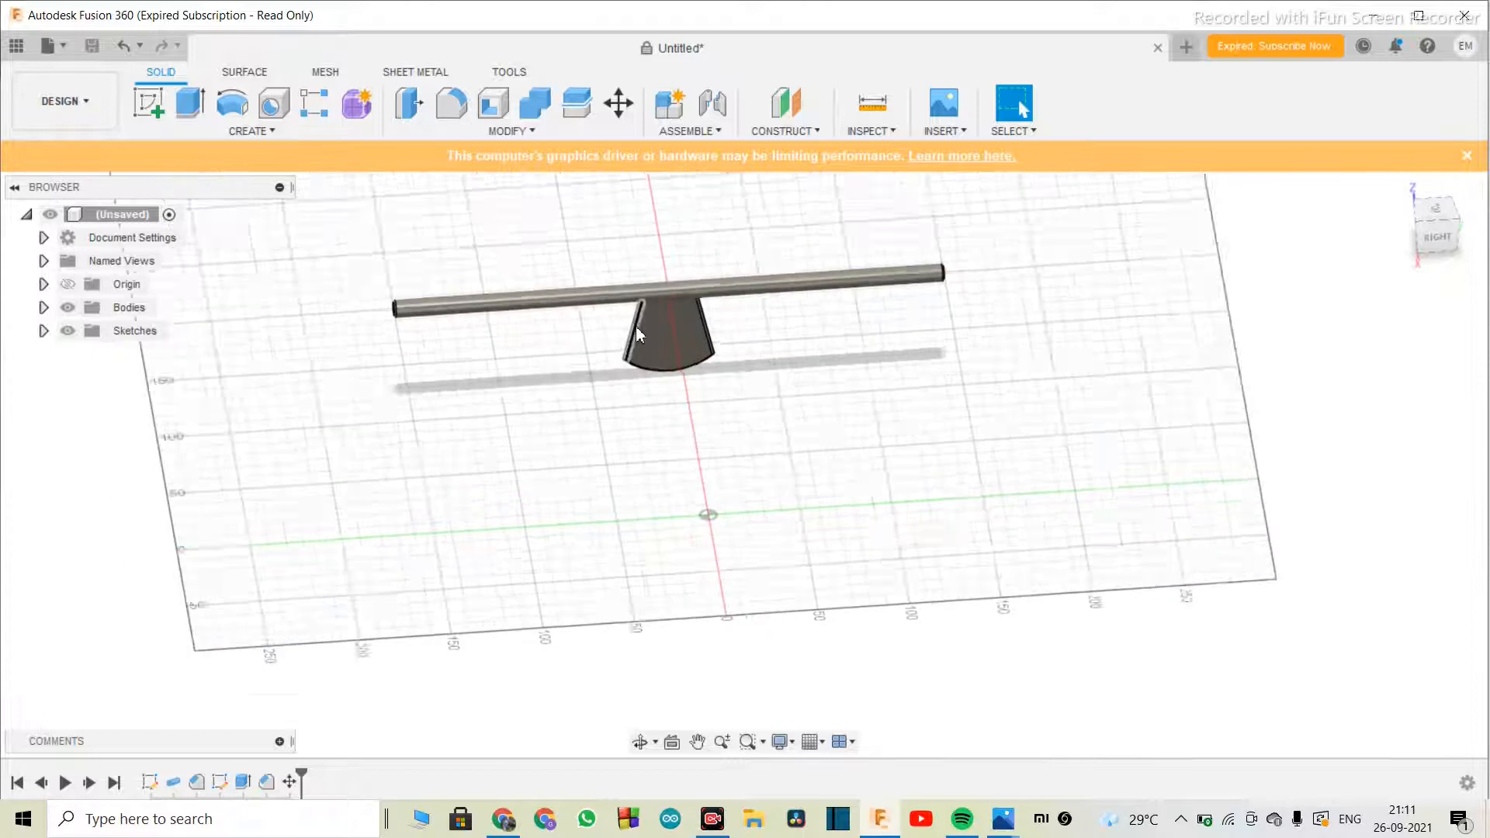
{"action": "left_click", "coordinate": [44, 307]}
{"action": "left_click", "coordinate": [66, 307]}
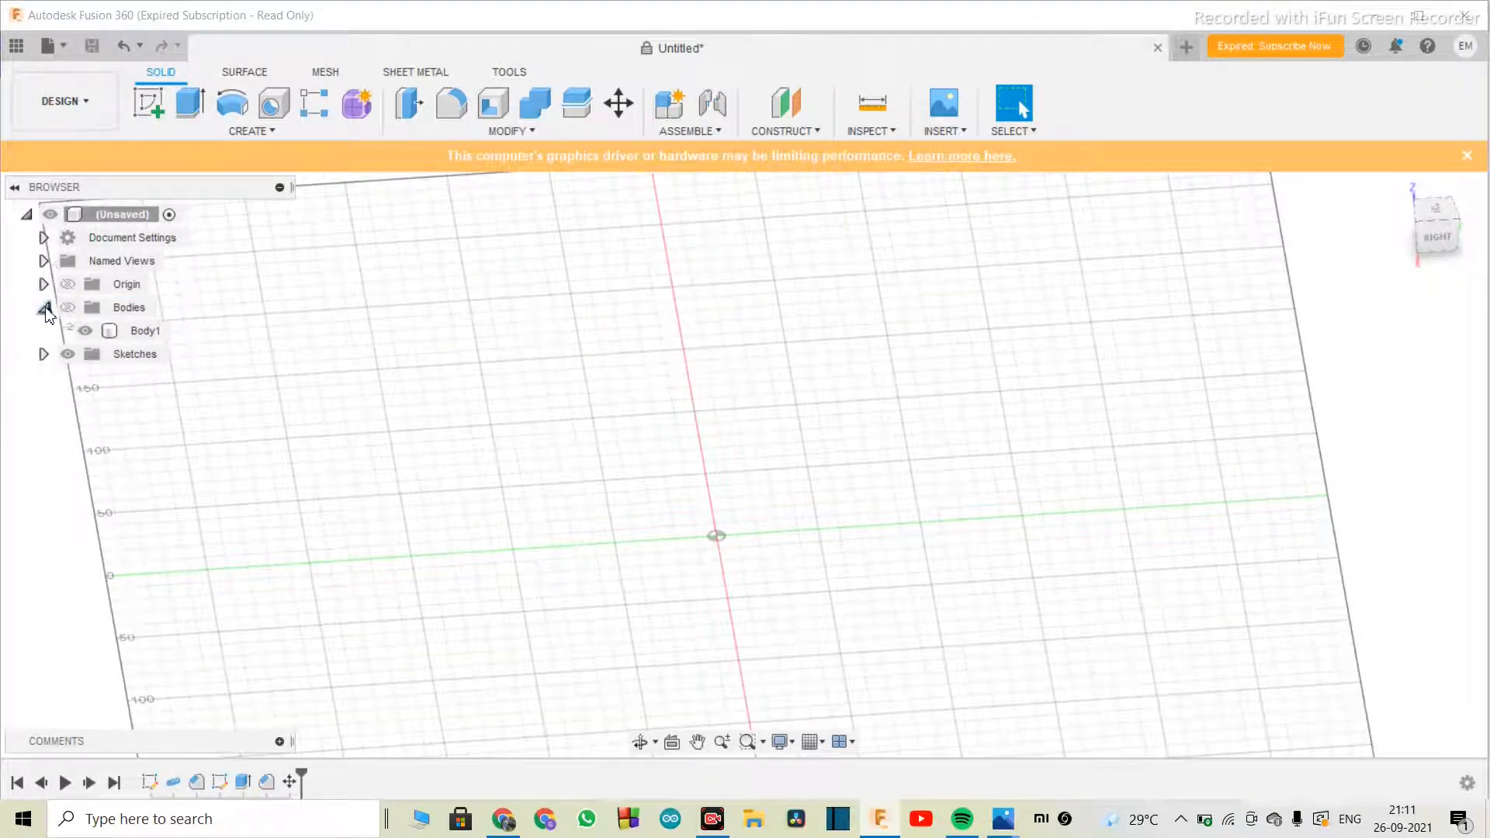
{"action": "left_click", "coordinate": [44, 308]}
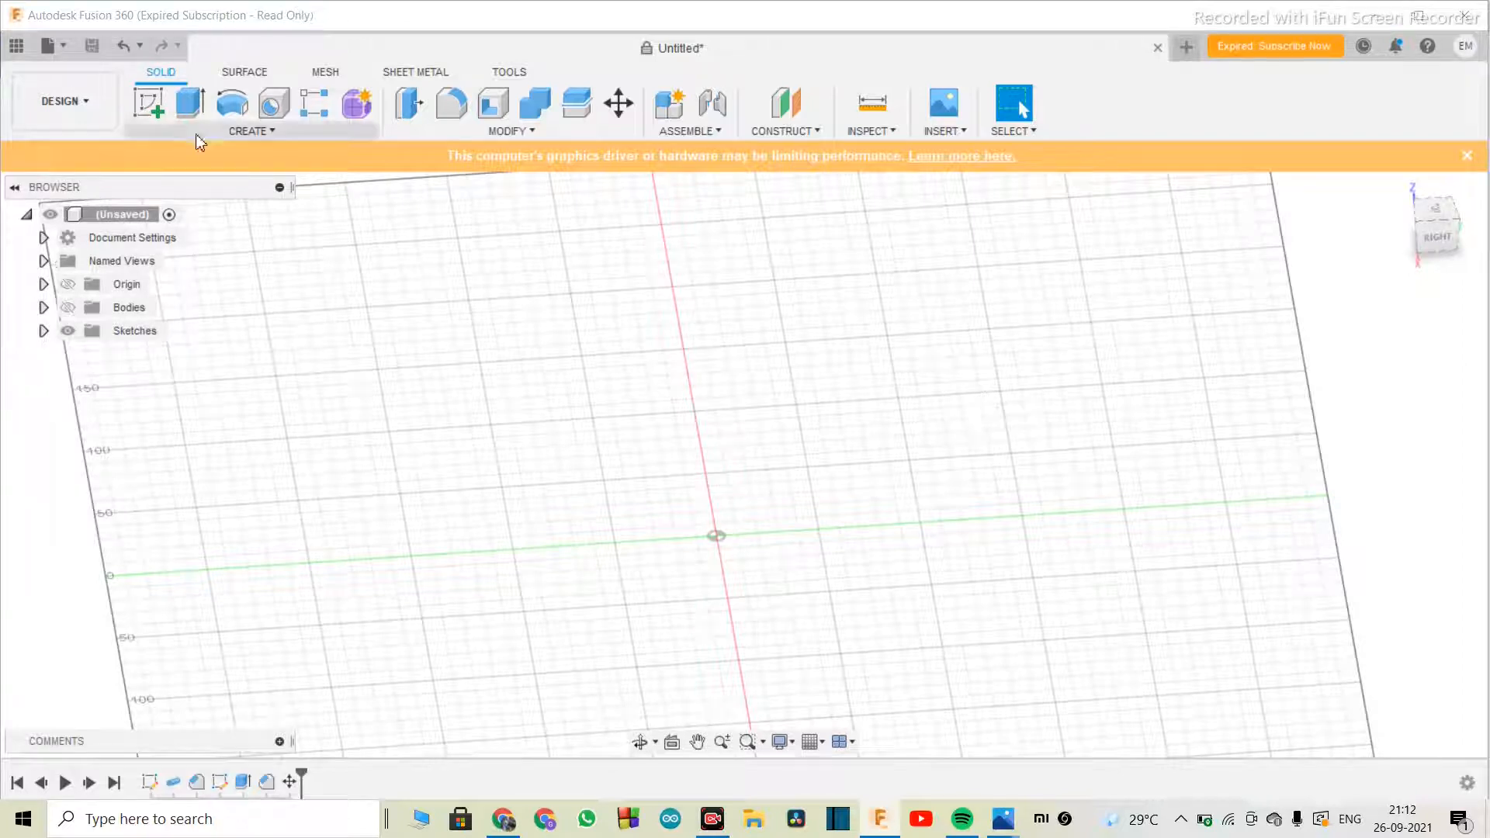
- Create a new sketch on the vertical front plane (XZ)
{"action": "left_click", "coordinate": [149, 103]}
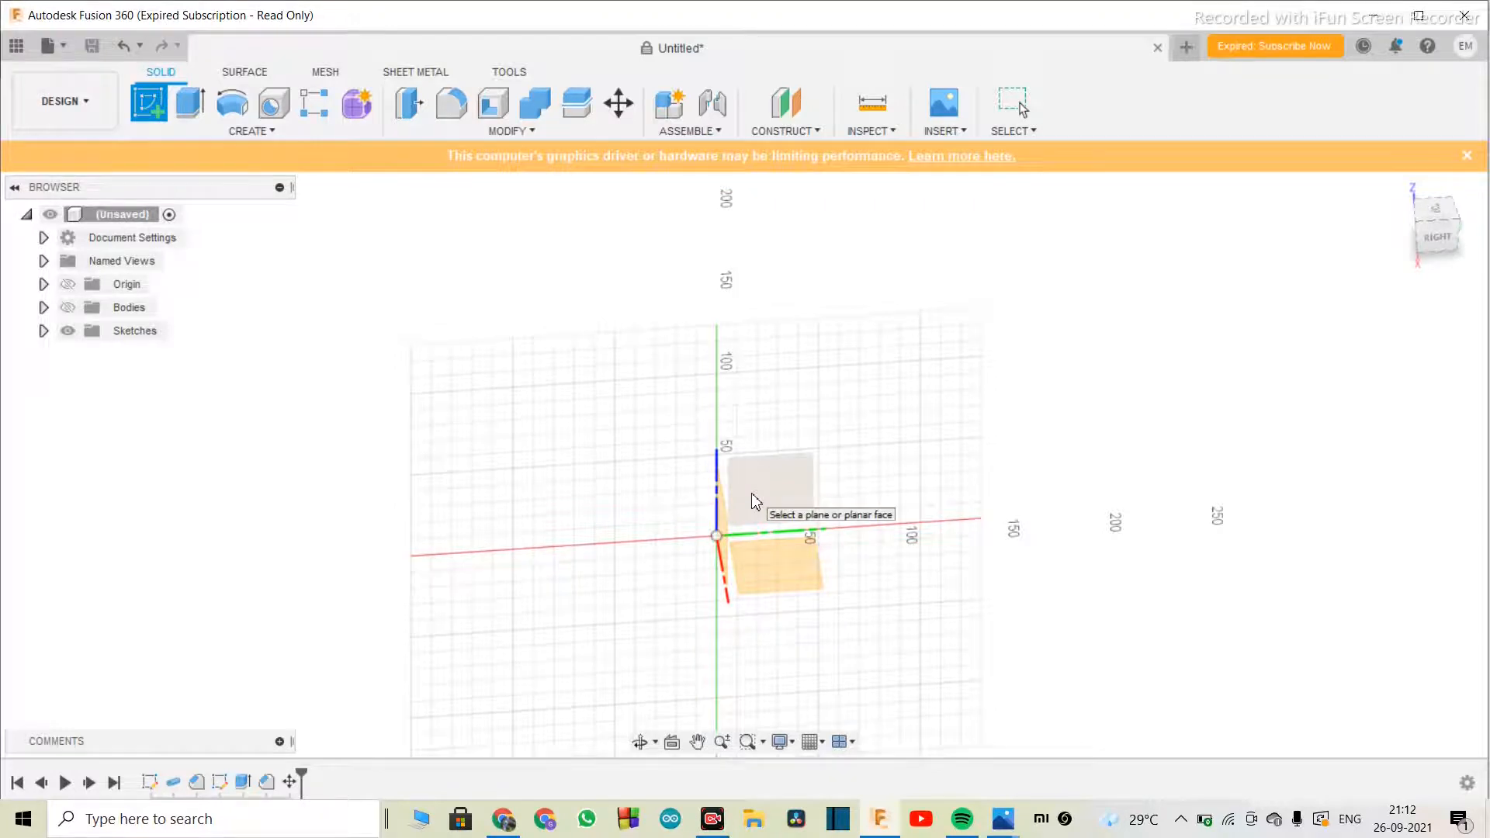
{"action": "left_click", "coordinate": [638, 743]}
{"action": "left_click_drag", "start_coordinate": [751, 533], "coordinate": [800, 534]}
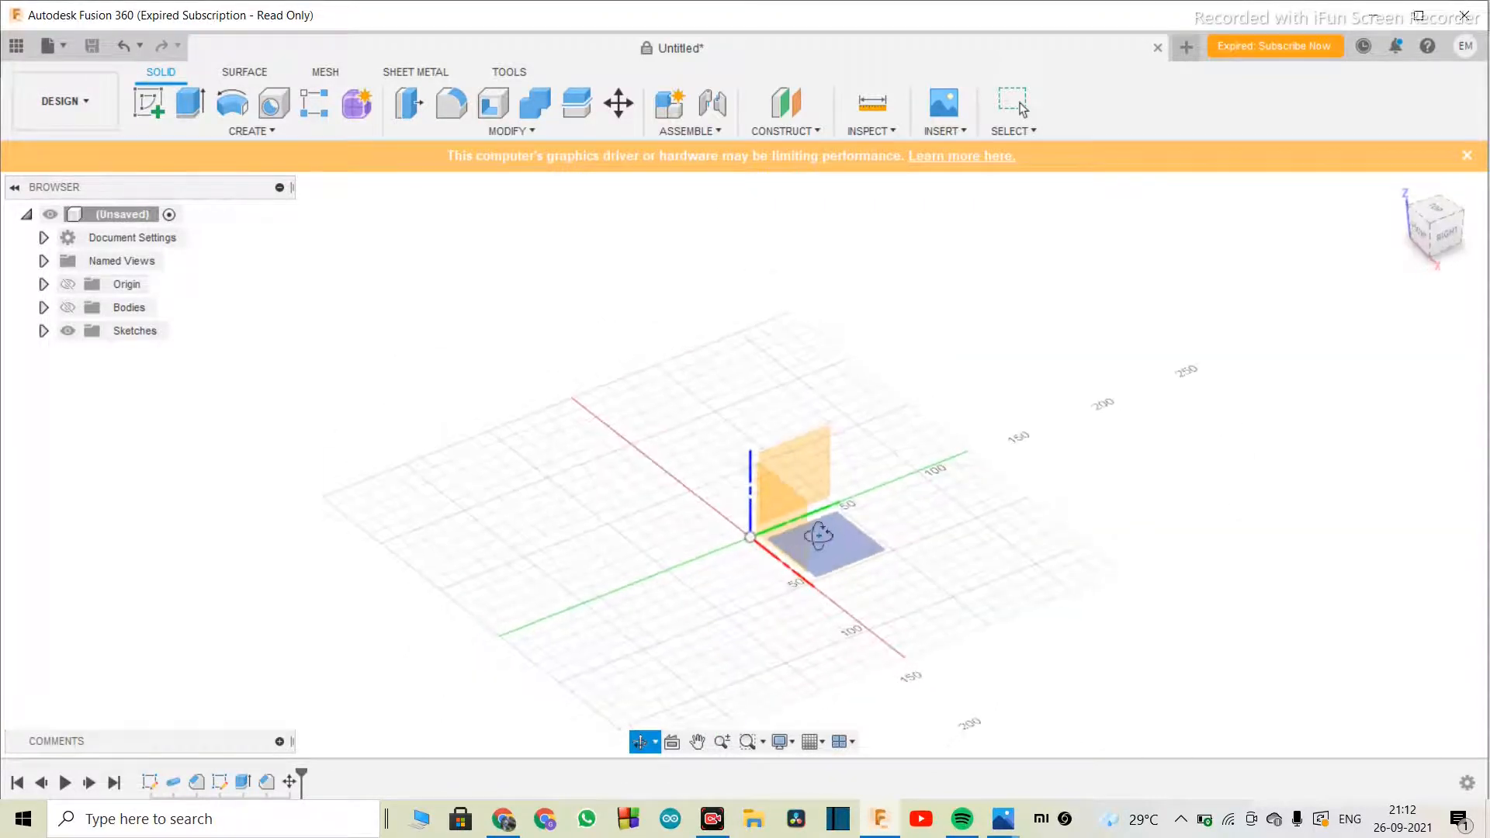
{"action": "key", "text": "Escape"}
{"action": "left_click", "coordinate": [803, 526]}
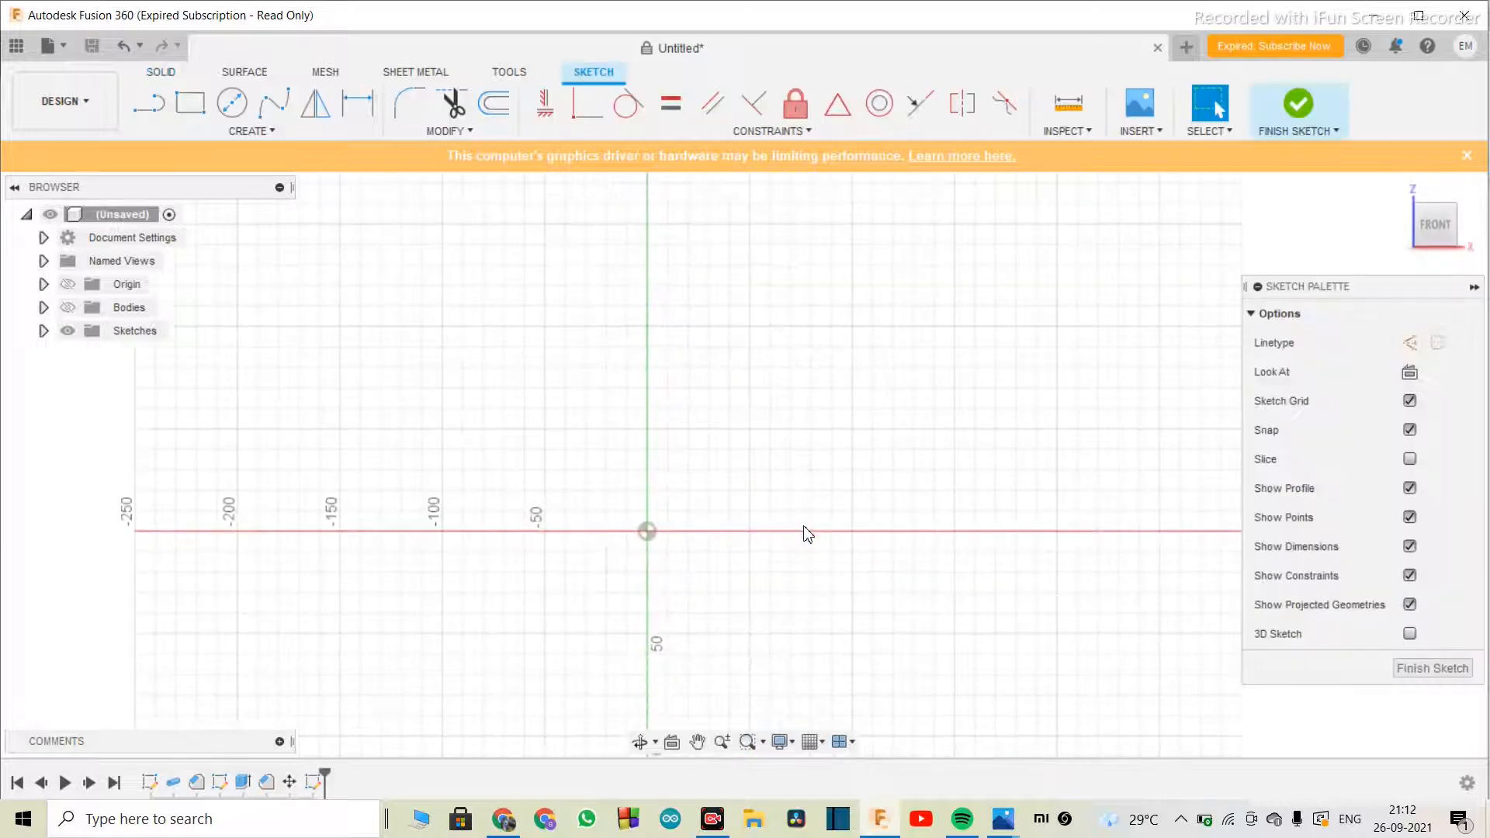
- Draw a vertical line 15 mm long upward from the origin
{"action": "scroll", "coordinate": [576, 562], "scroll_direction": "up", "scroll_amount": 10}
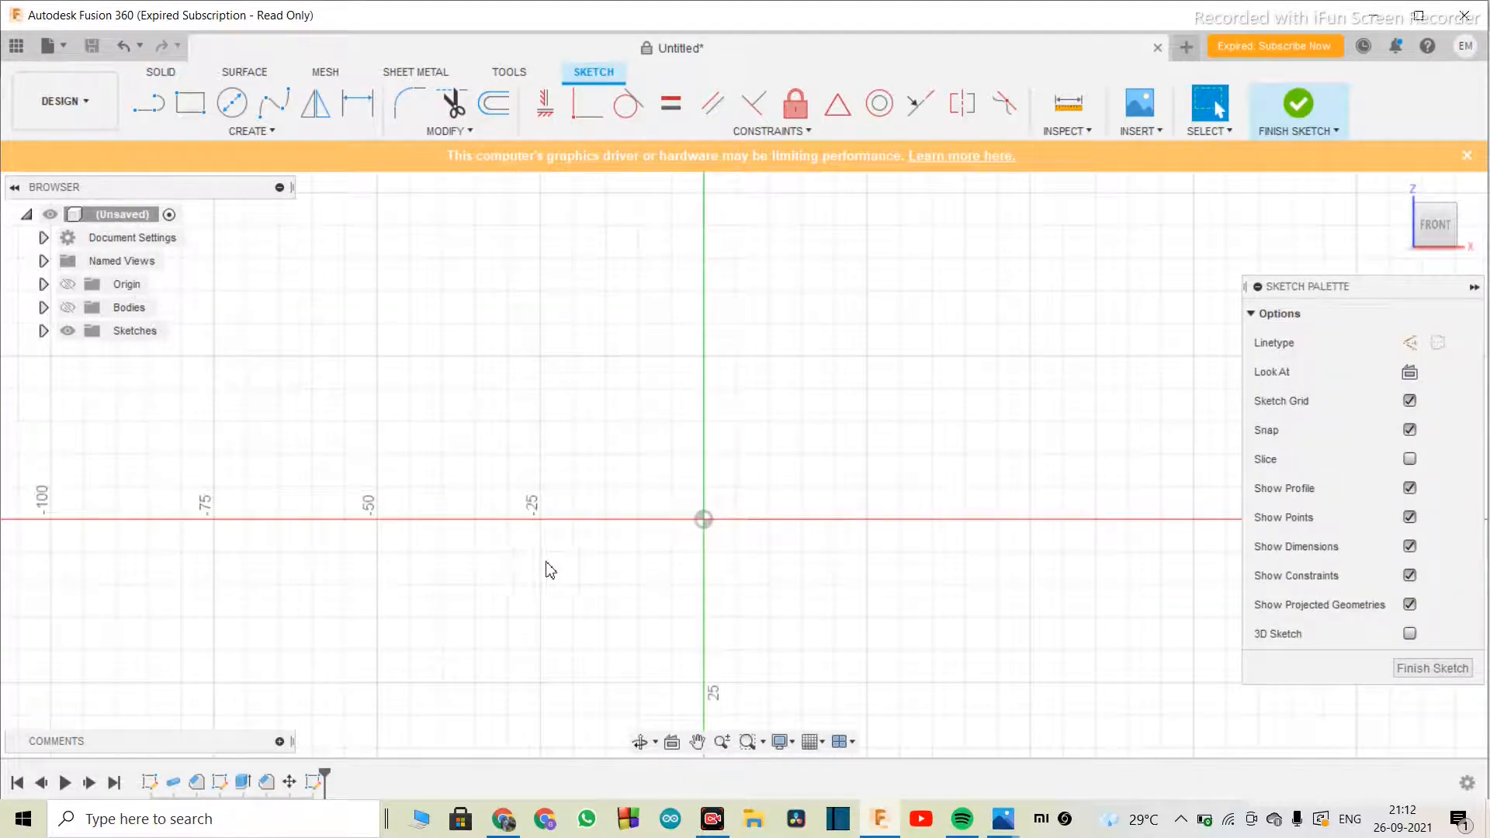
{"action": "scroll", "coordinate": [553, 575], "scroll_direction": "down", "scroll_amount": 2}
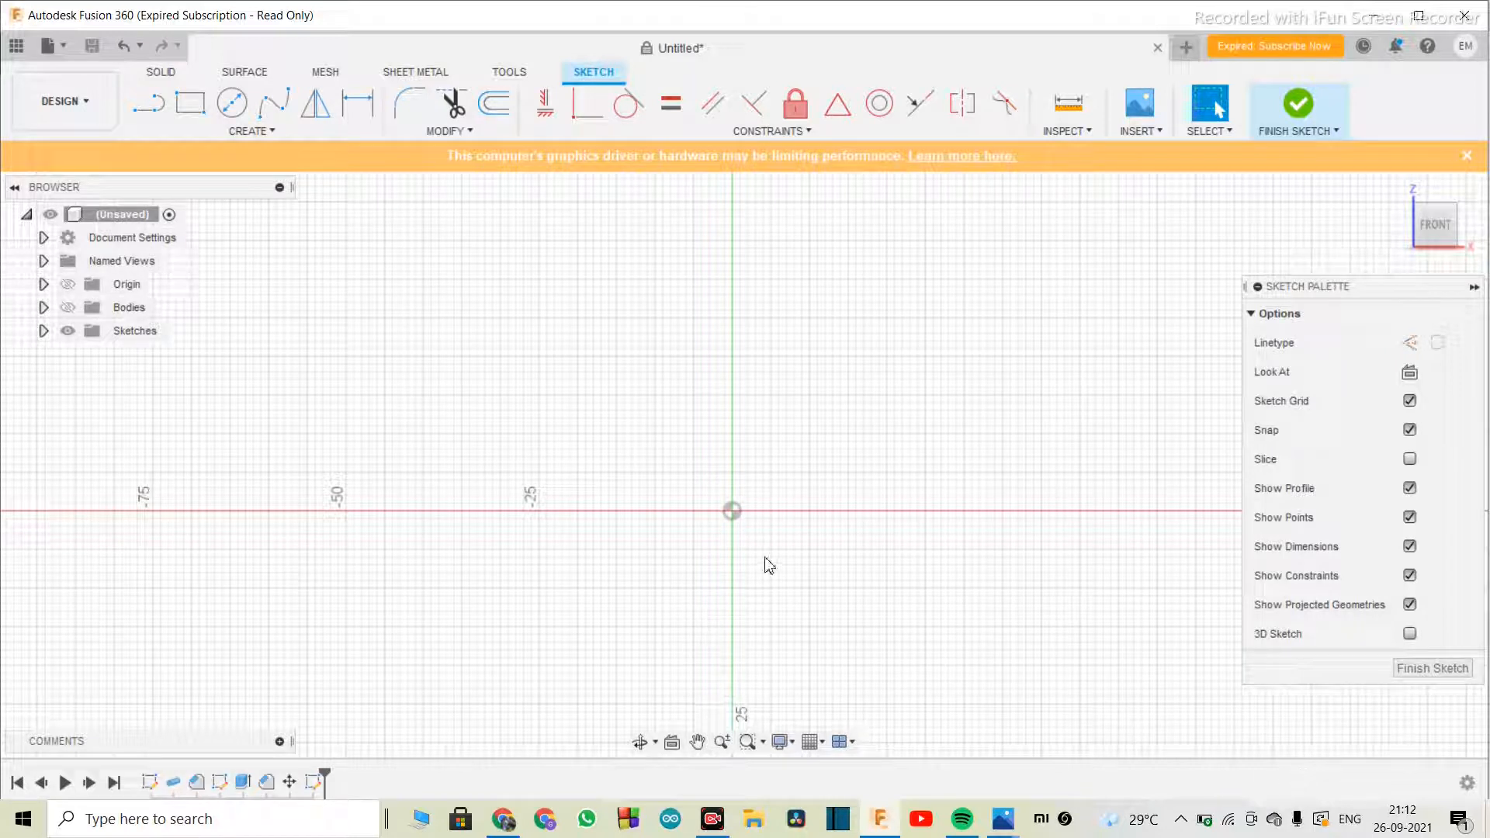
{"action": "key", "text": "l"}
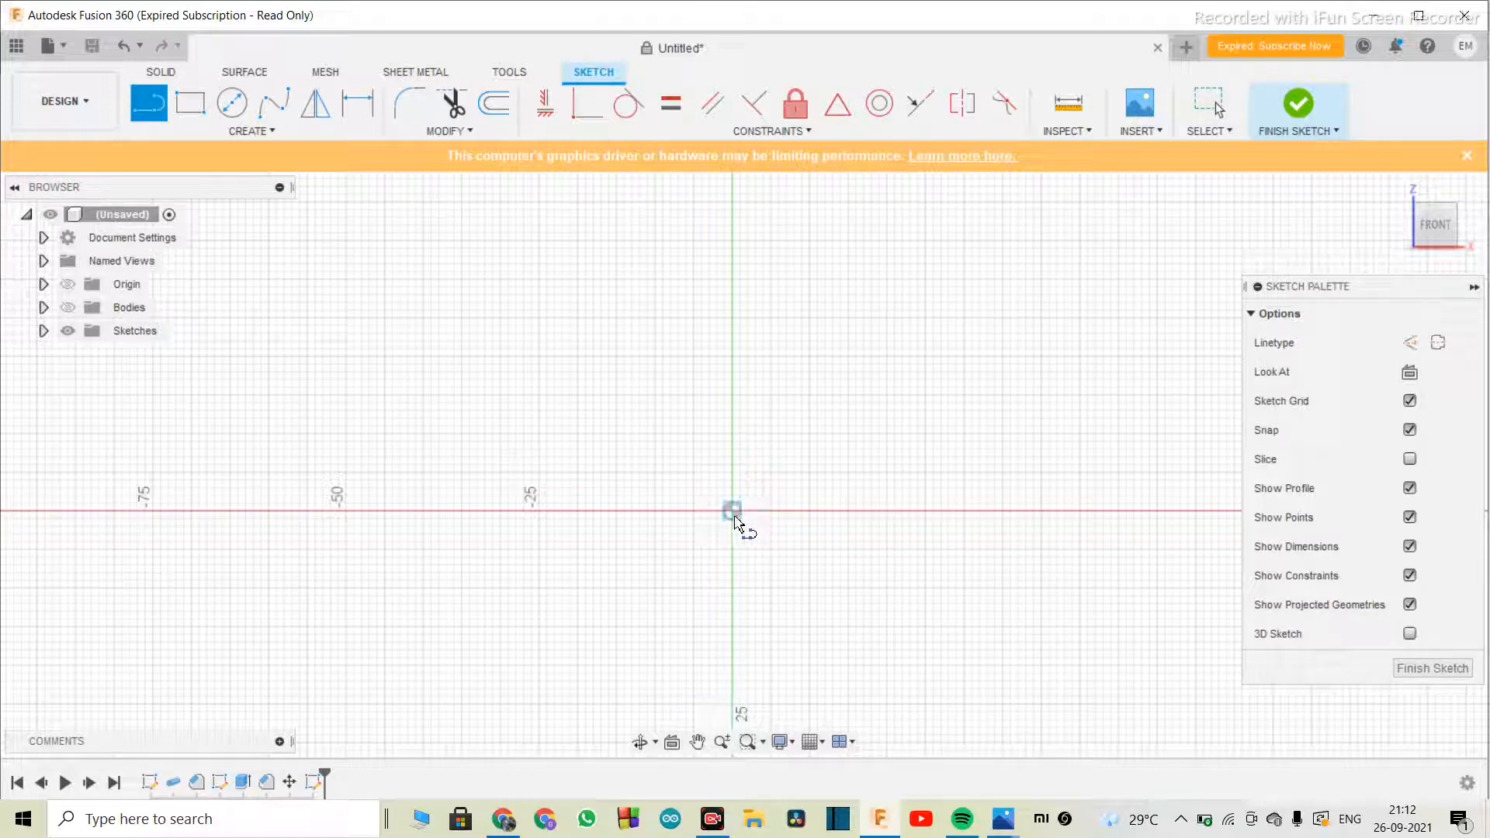
{"action": "left_click", "coordinate": [733, 512]}
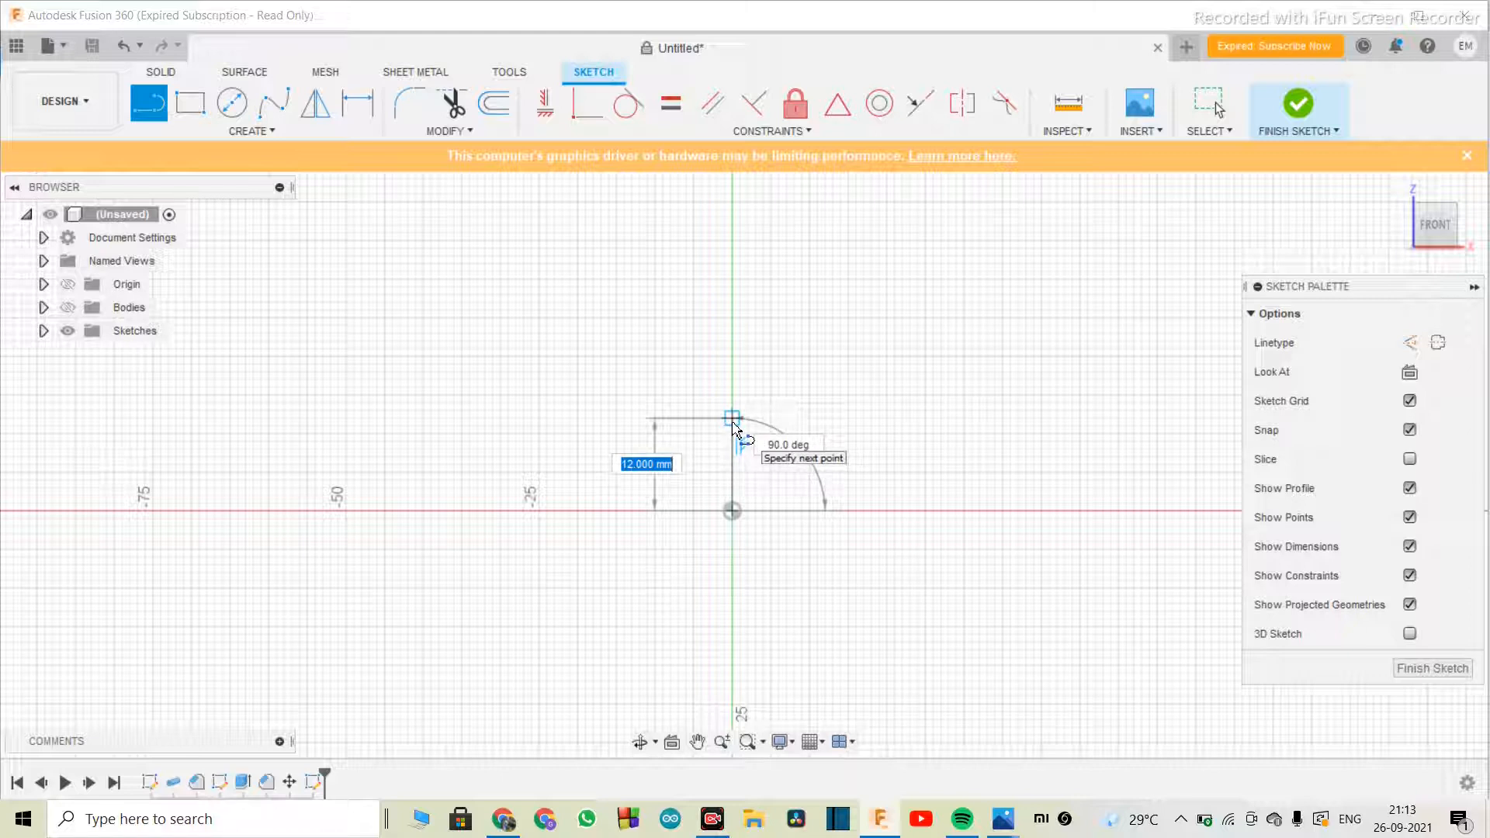
{"action": "type", "text": "5"}
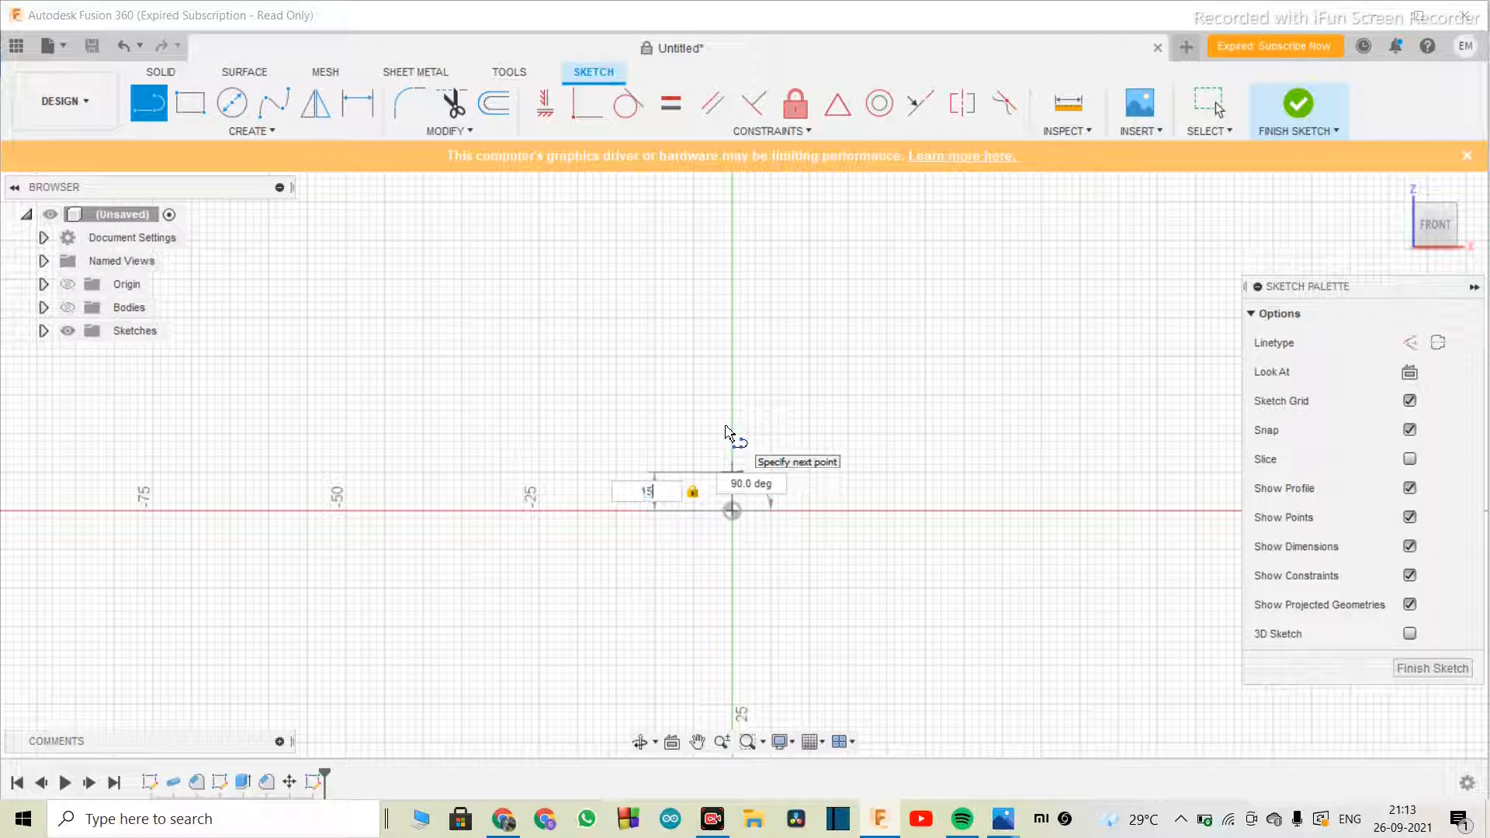
{"action": "key", "text": "Return"}
{"action": "key", "text": "Escape"}
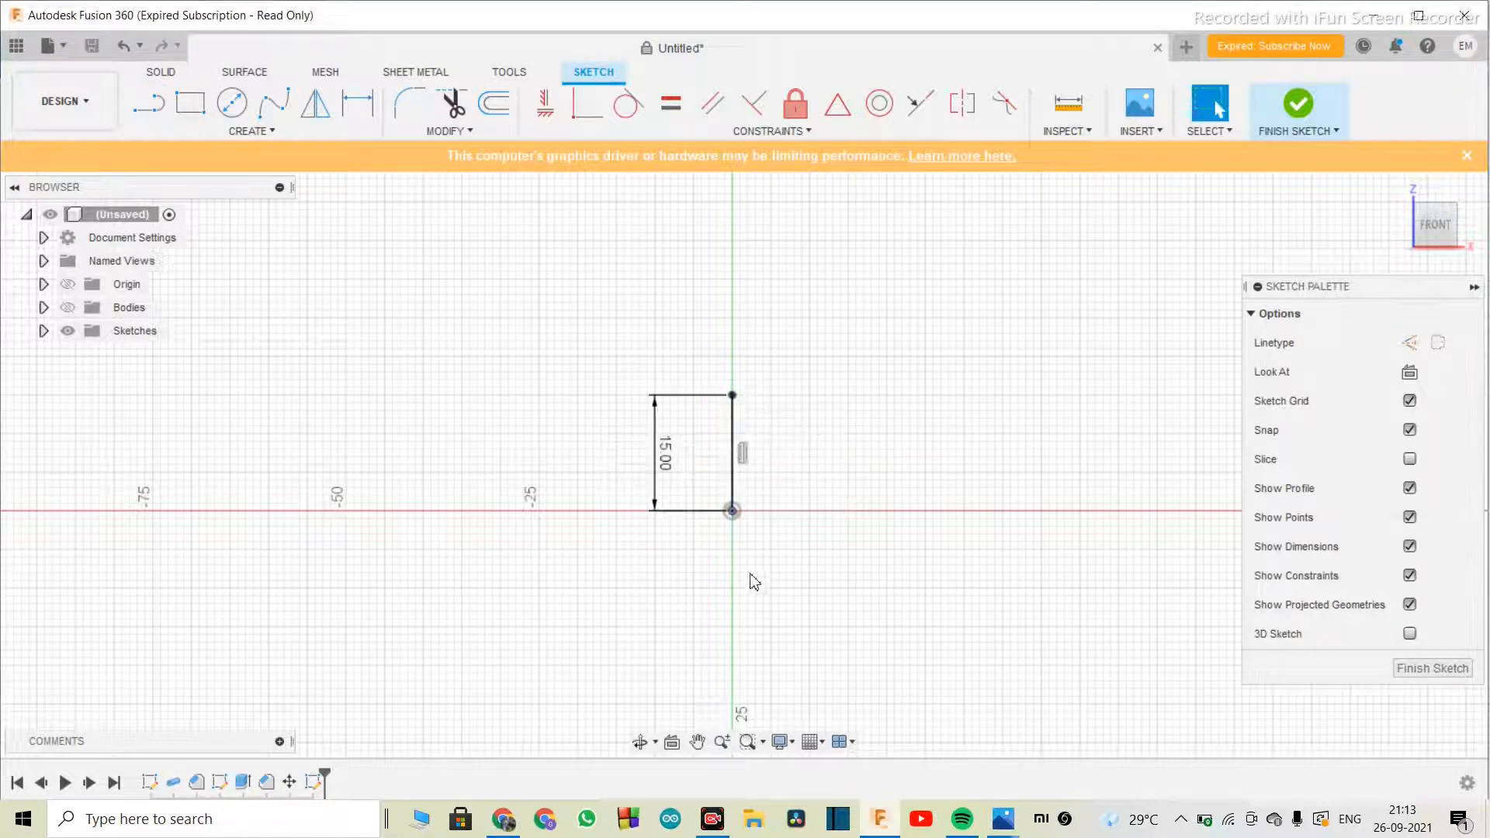
{"action": "key", "text": "l"}
{"action": "left_click", "coordinate": [733, 514]}
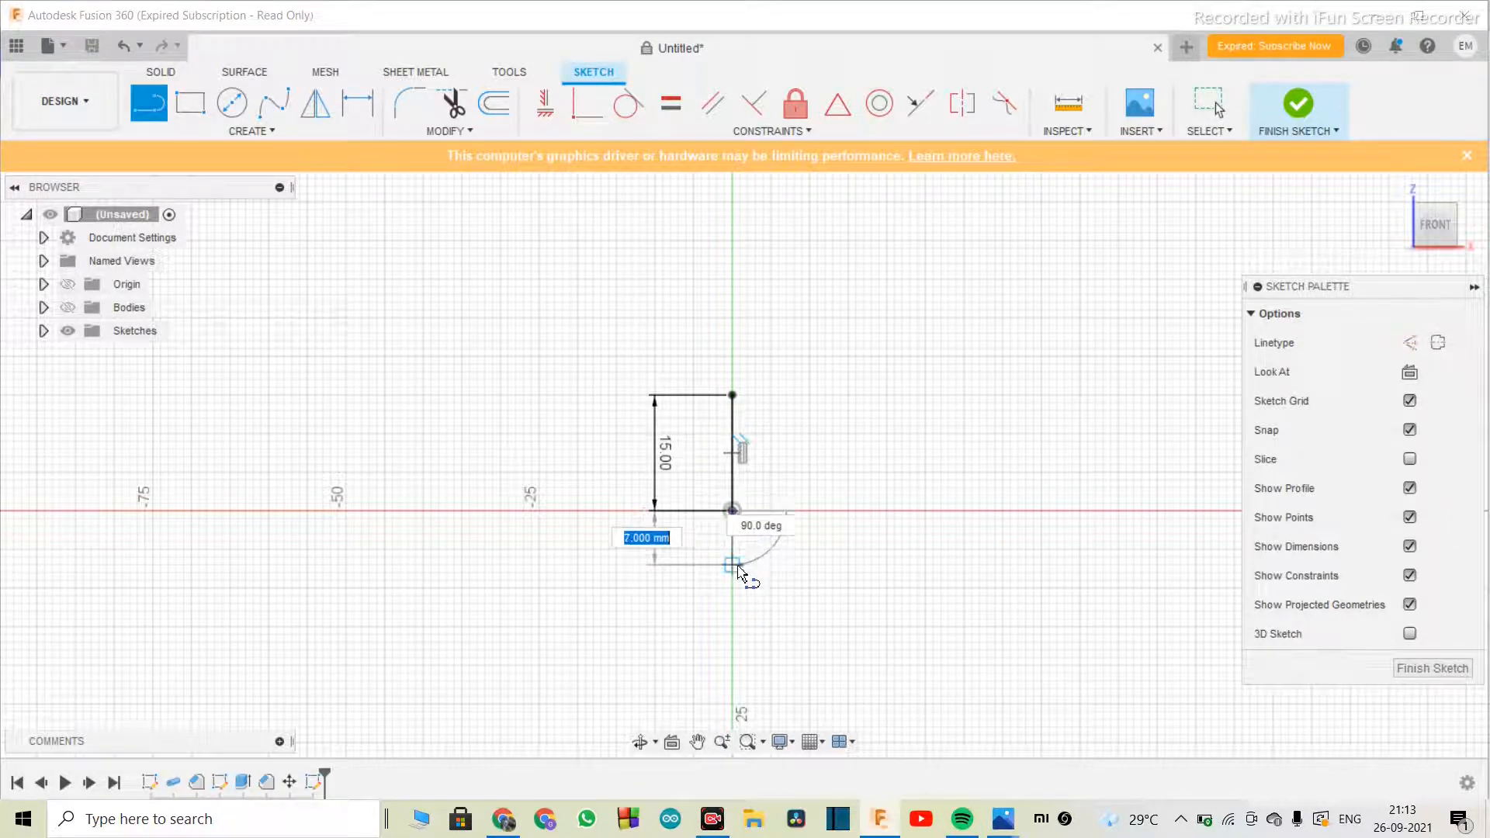
{"action": "type", "text": "5"}
{"action": "key", "text": "Return"}
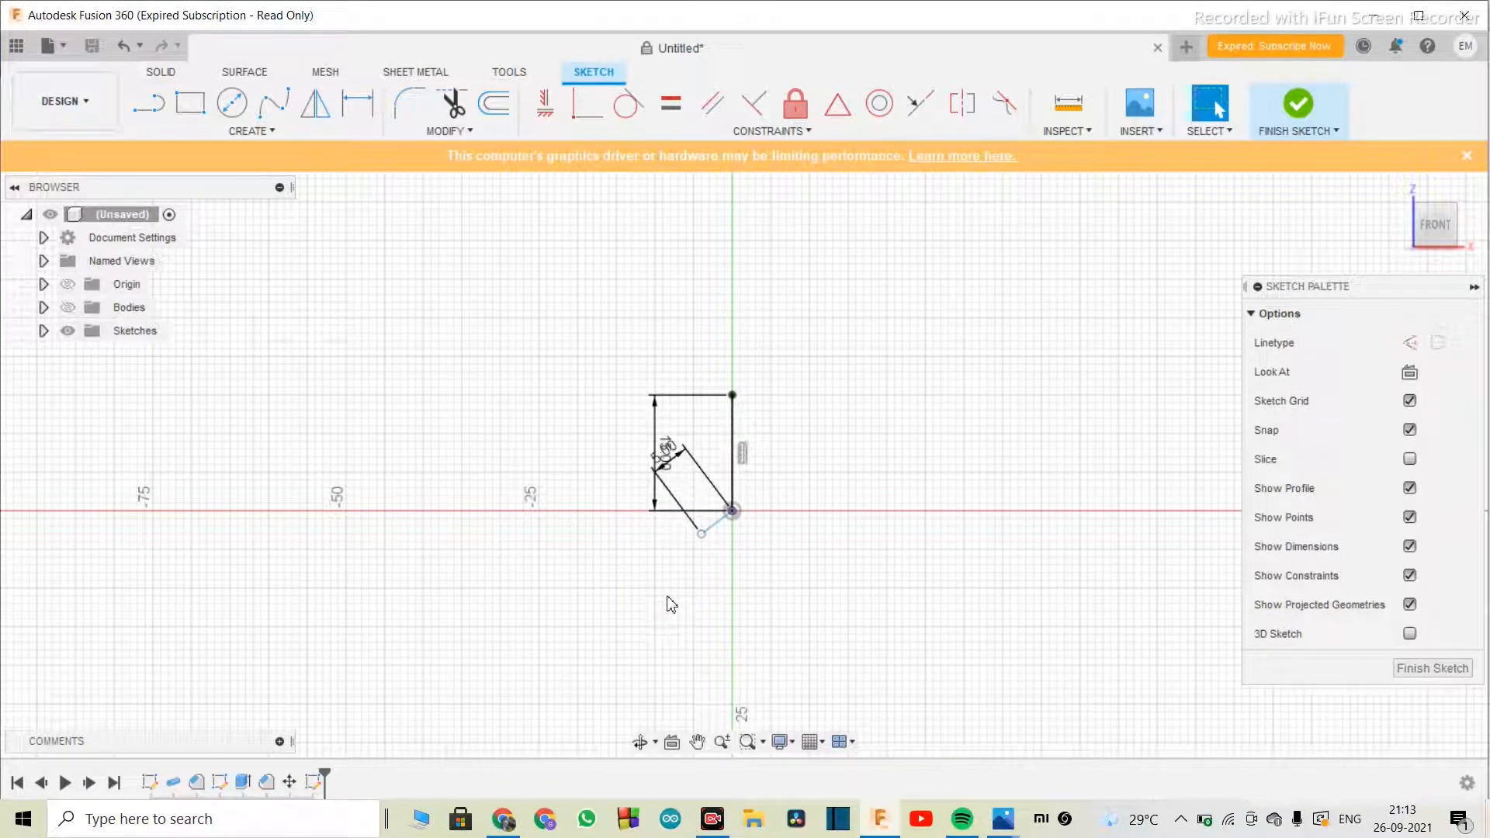
{"action": "key", "text": "ctrl+z"}
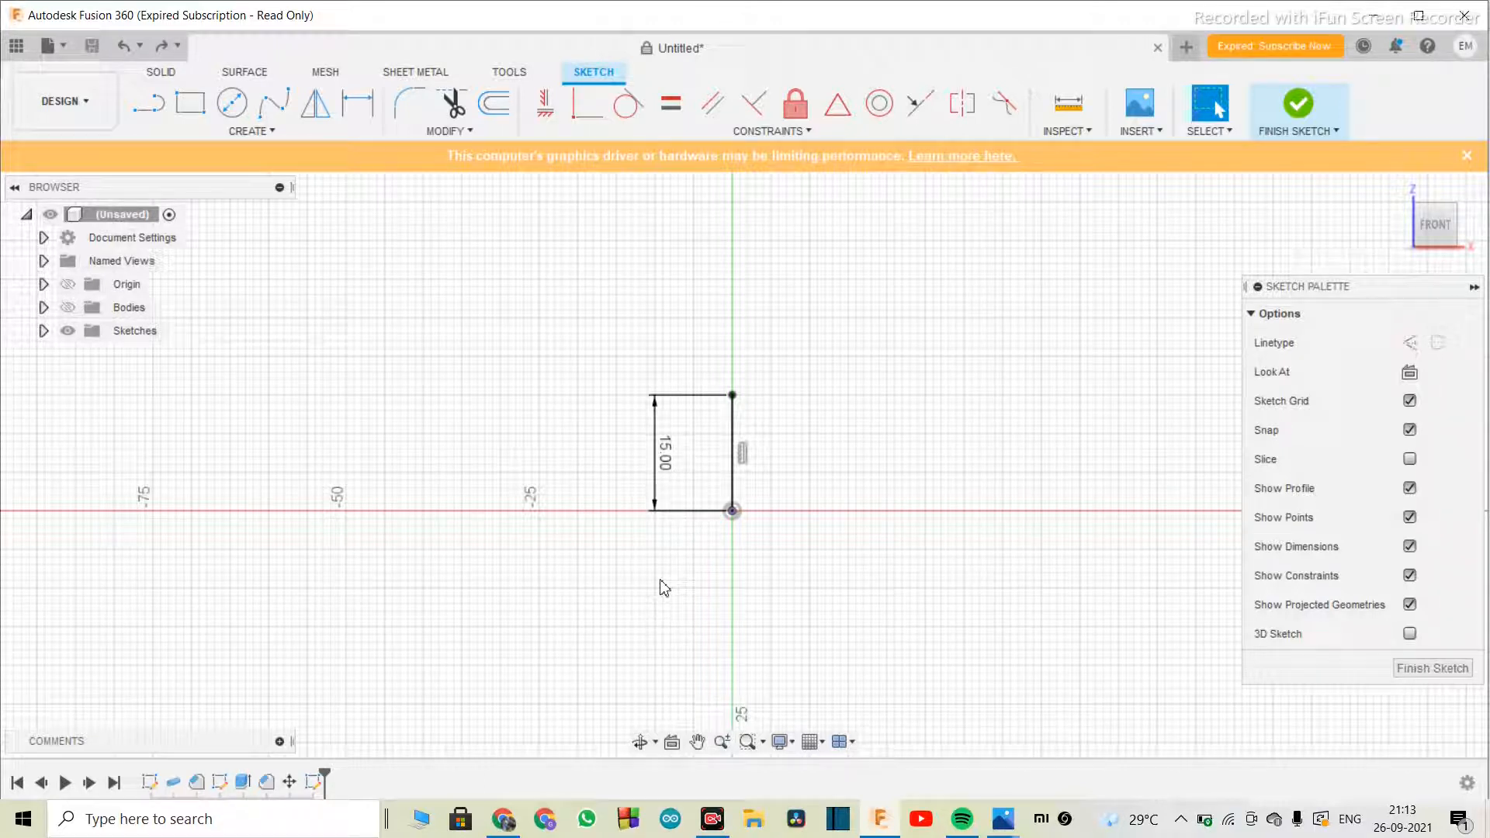
- Draw a vertical line 15 mm long downward from the origin, in line with the upper line
{"action": "key", "text": "l"}
{"action": "left_click", "coordinate": [732, 511]}
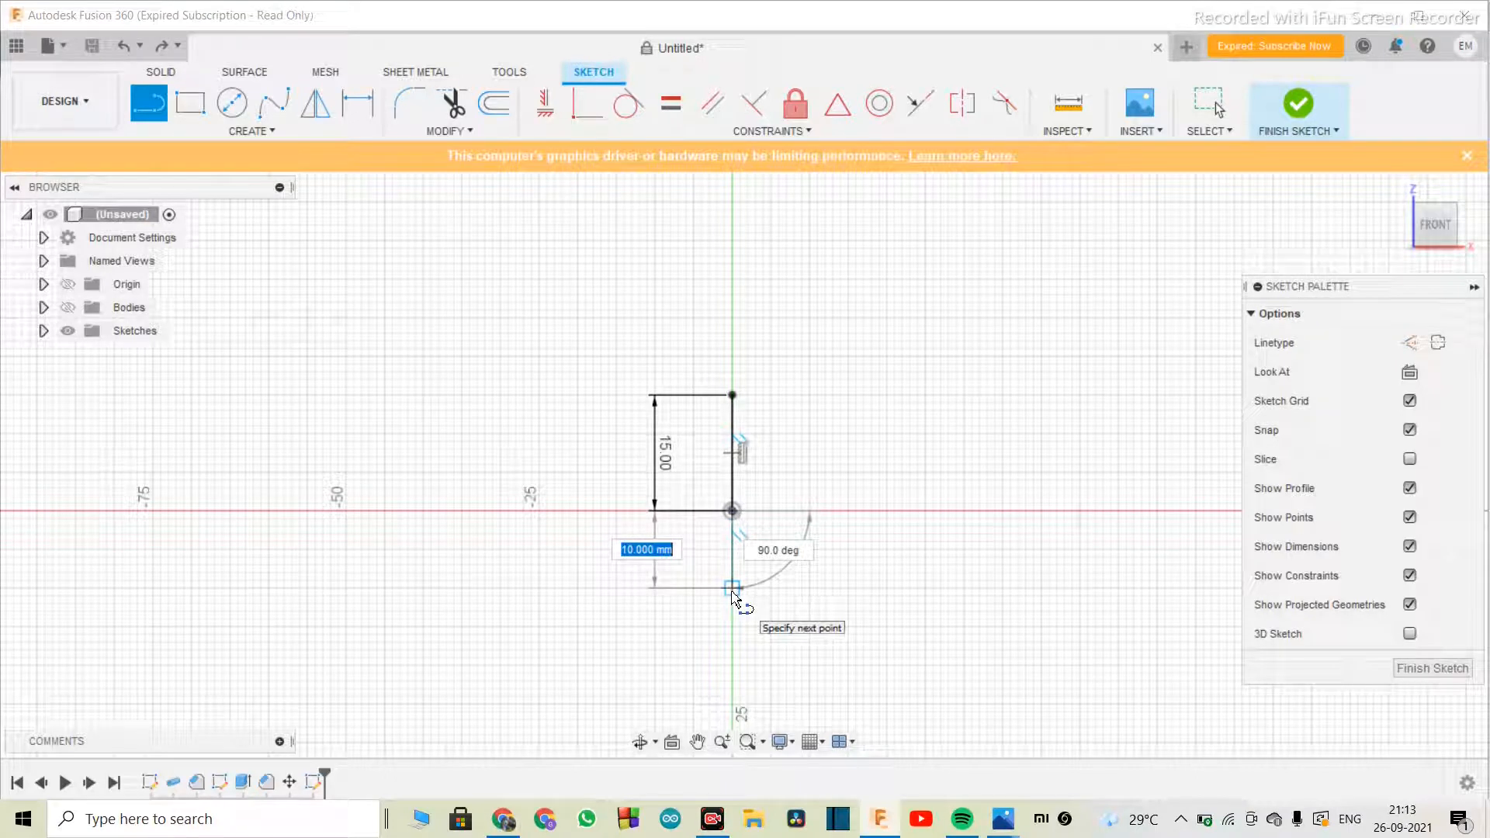
{"action": "key", "text": "Tab"}
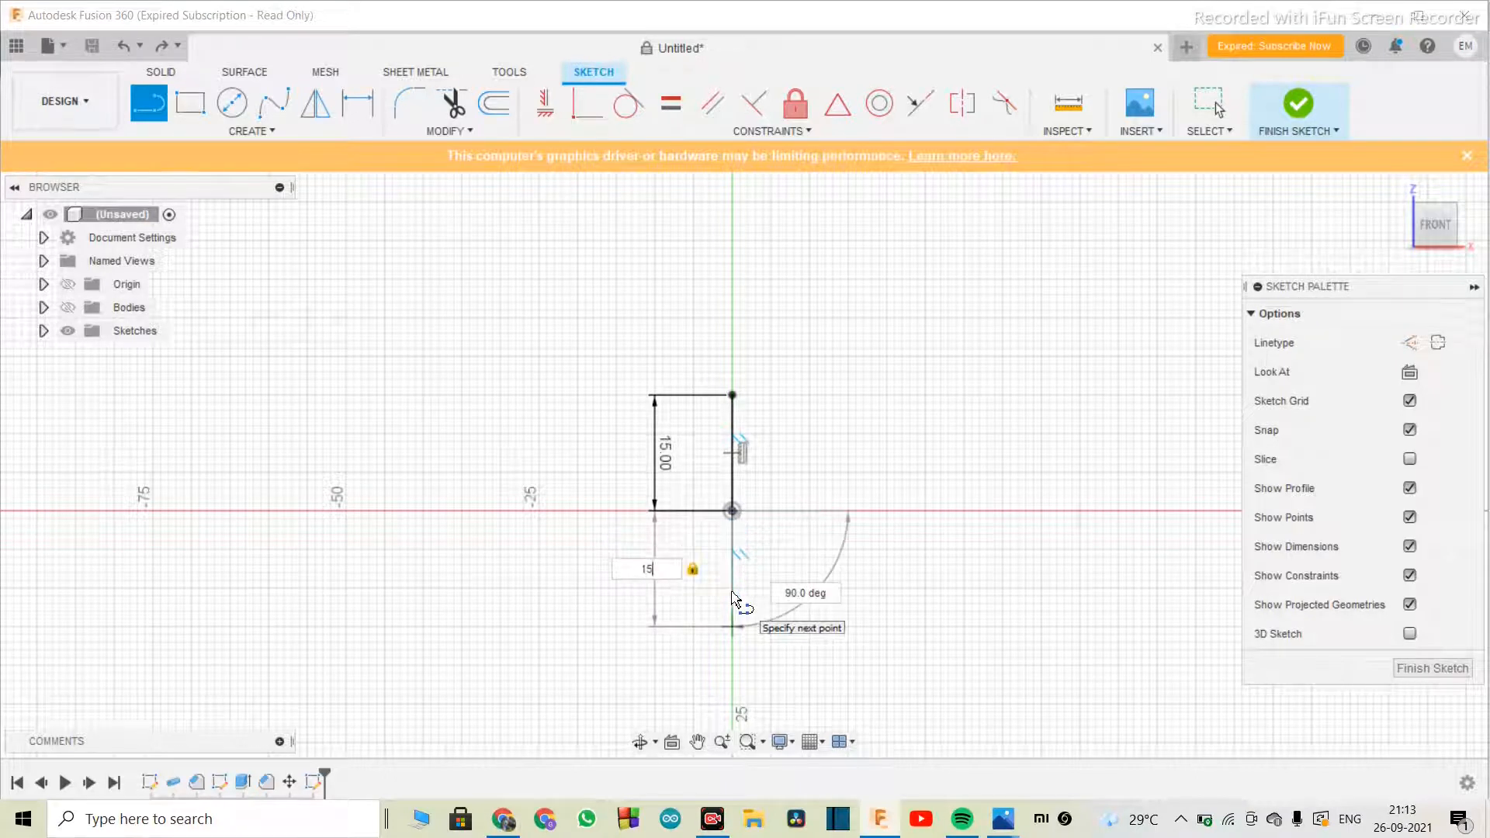
{"action": "key", "text": "Return"}
{"action": "key", "text": "Escape"}
{"action": "scroll", "coordinate": [792, 497], "scroll_direction": "up", "scroll_amount": 2}
{"action": "scroll", "coordinate": [761, 455], "scroll_direction": "up", "scroll_amount": 1}
{"action": "scroll", "coordinate": [761, 465], "scroll_direction": "down", "scroll_amount": 4}
{"action": "scroll", "coordinate": [804, 505], "scroll_direction": "up", "scroll_amount": 3}
{"action": "scroll", "coordinate": [683, 526], "scroll_direction": "down", "scroll_amount": 3}
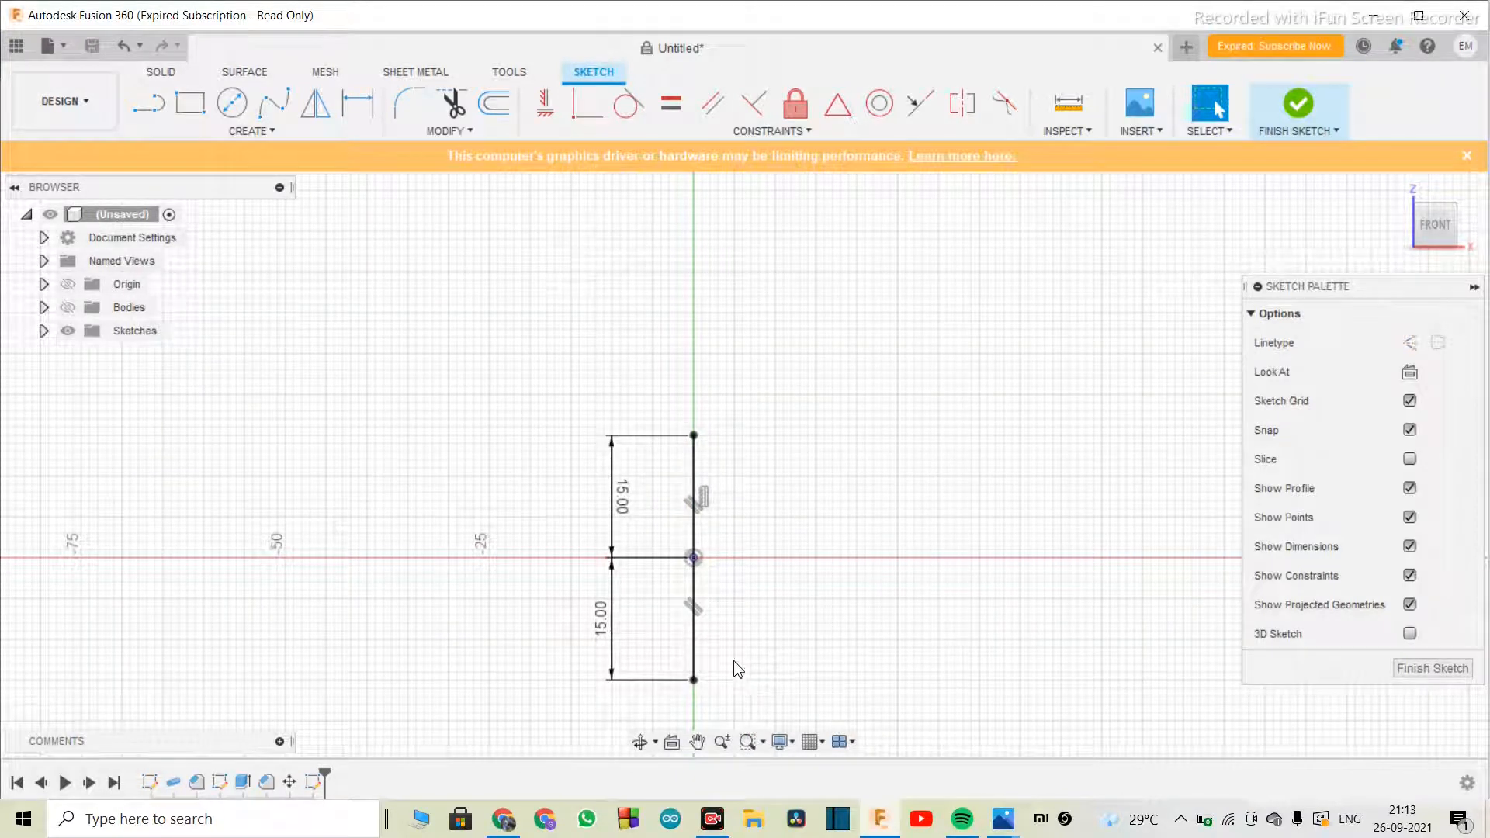
- Draw a 1 mm horizontal line to the right from the upper end of the vertical line
{"action": "key", "text": "l"}
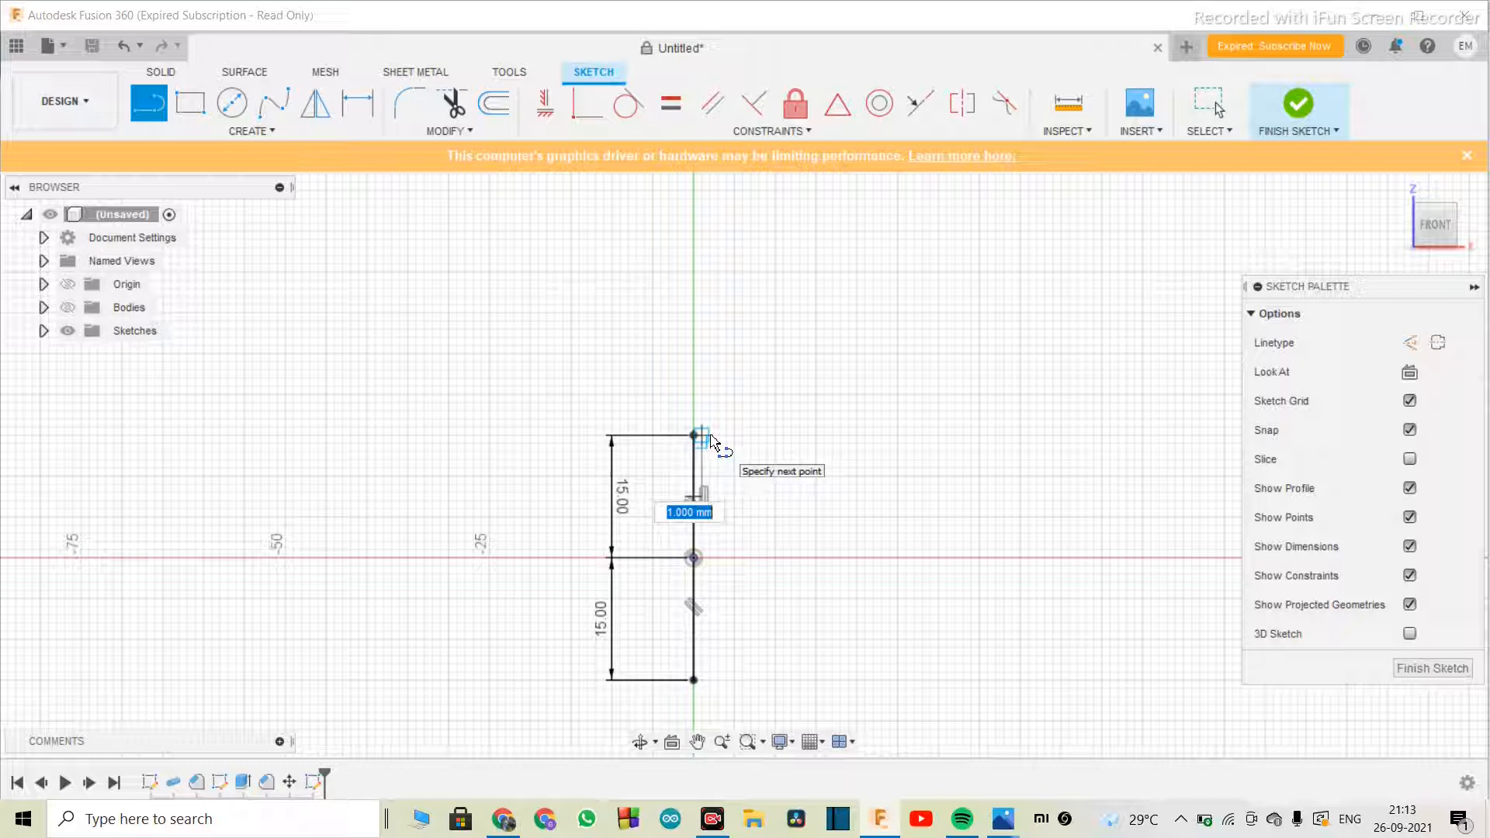
{"action": "type", "text": "2"}
{"action": "key", "text": "Tab"}
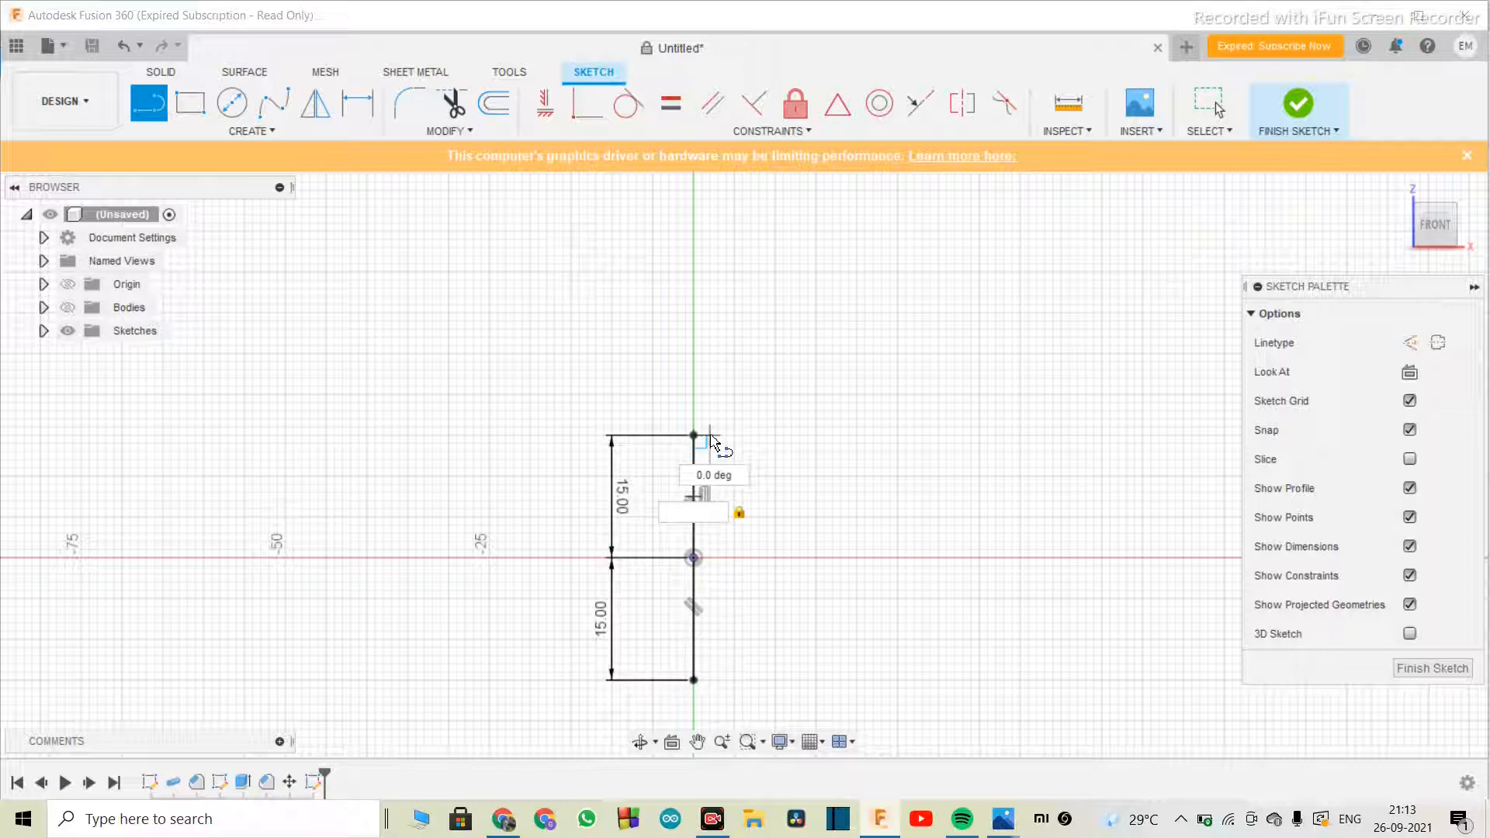
{"action": "type", "text": "1"}
{"action": "key", "text": "Return"}
{"action": "key", "text": "Escape"}
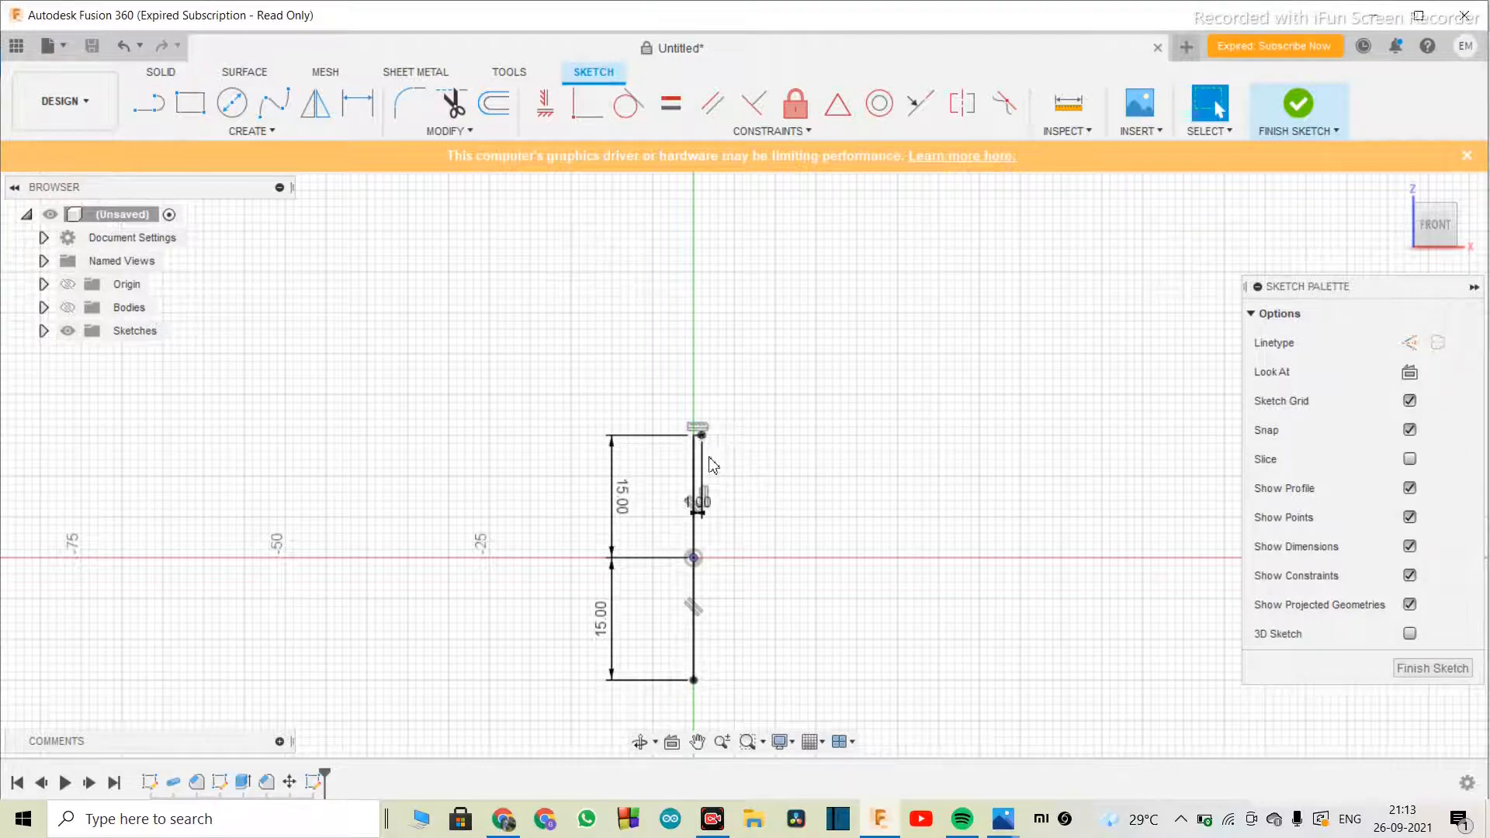
- Close the thin plate profile with a parallel vertical line and a short line back to the lower endpoint
{"action": "scroll", "coordinate": [695, 535], "scroll_direction": "up", "scroll_amount": 3}
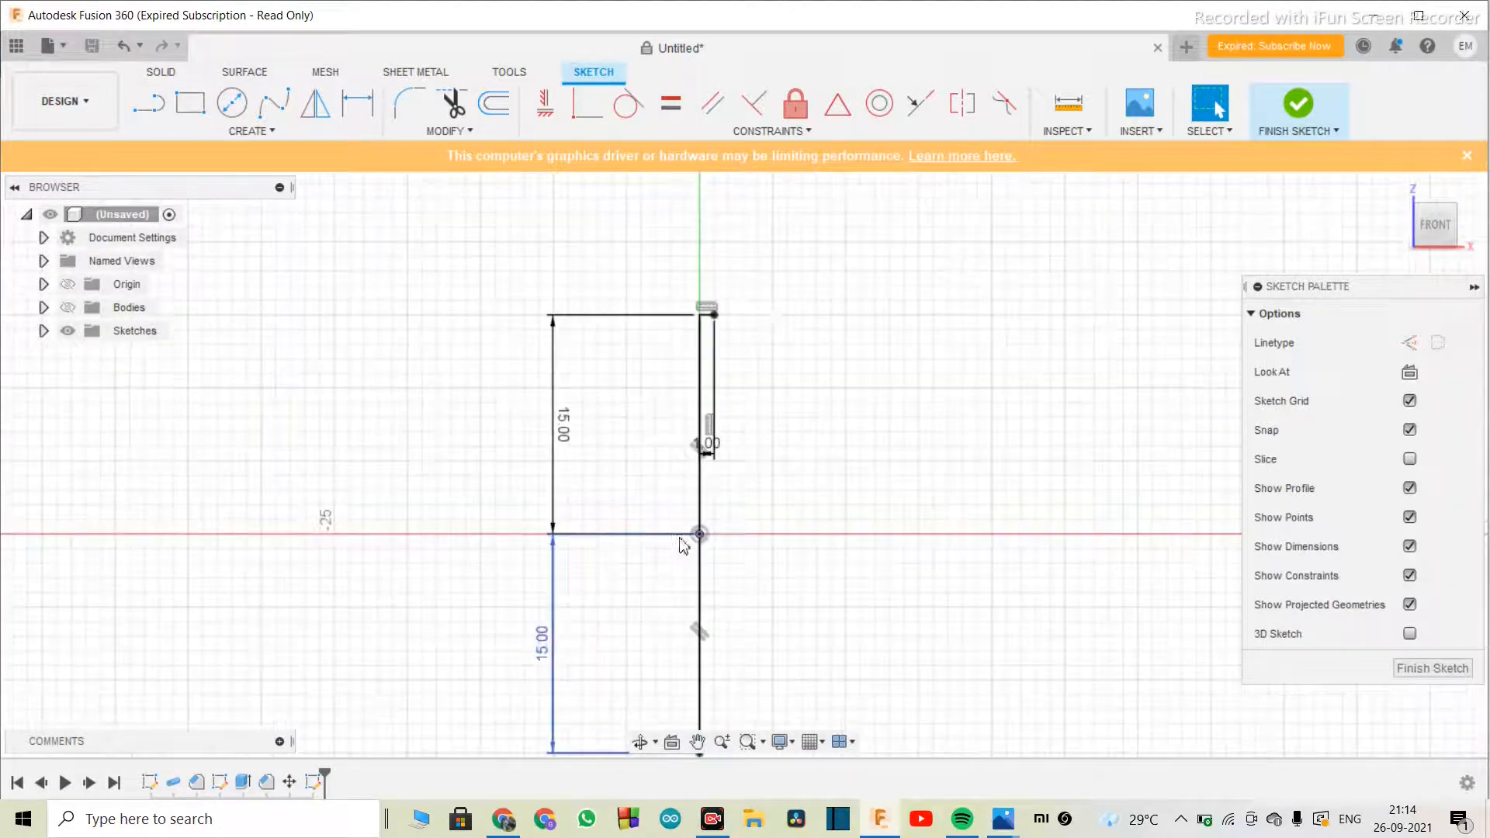
{"action": "key", "text": "l"}
{"action": "left_click", "coordinate": [714, 315]}
{"action": "scroll", "coordinate": [714, 315], "scroll_direction": "down", "scroll_amount": 3}
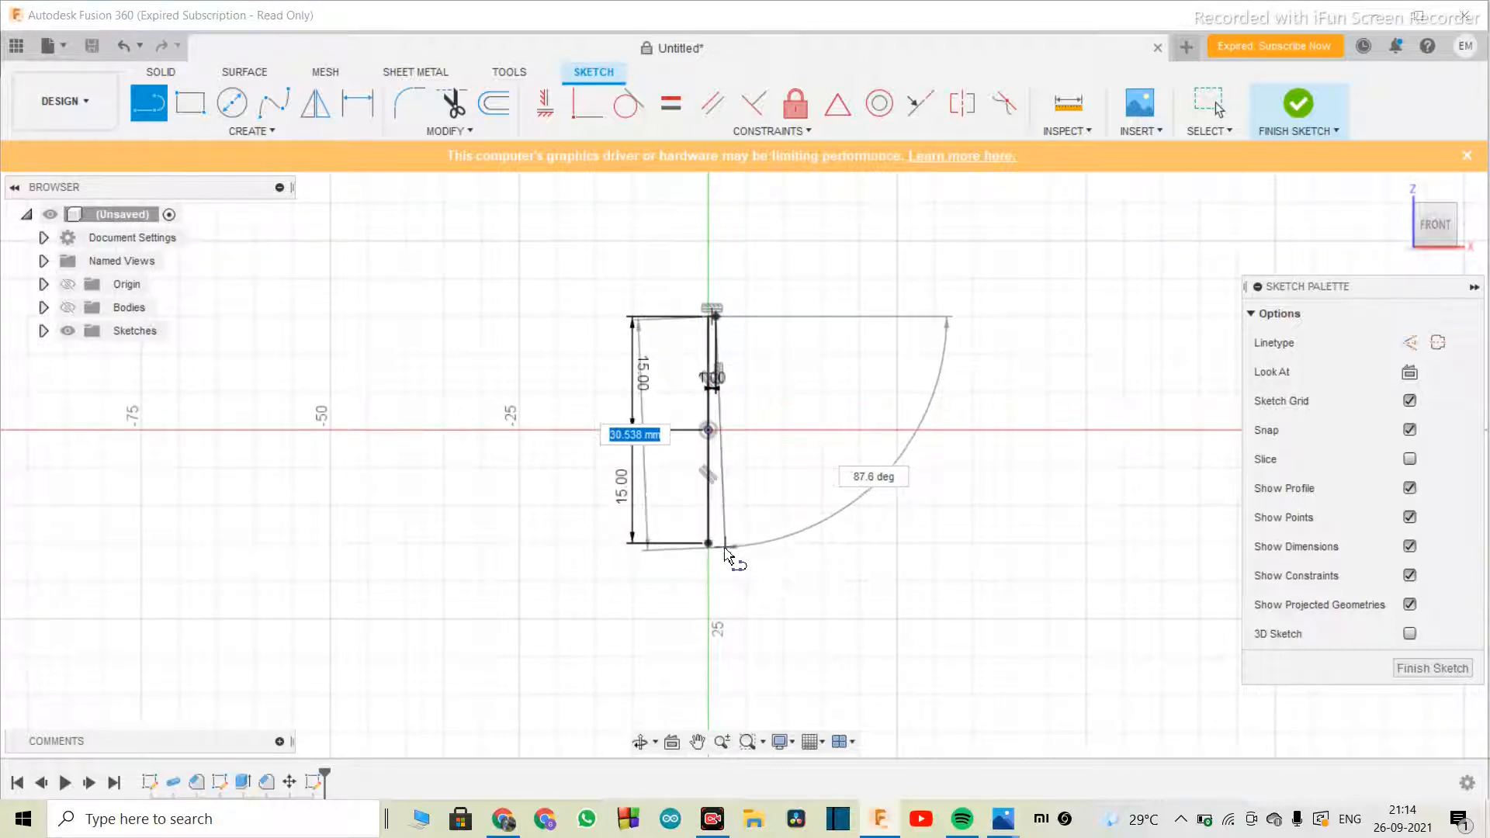
{"action": "left_click", "coordinate": [721, 546]}
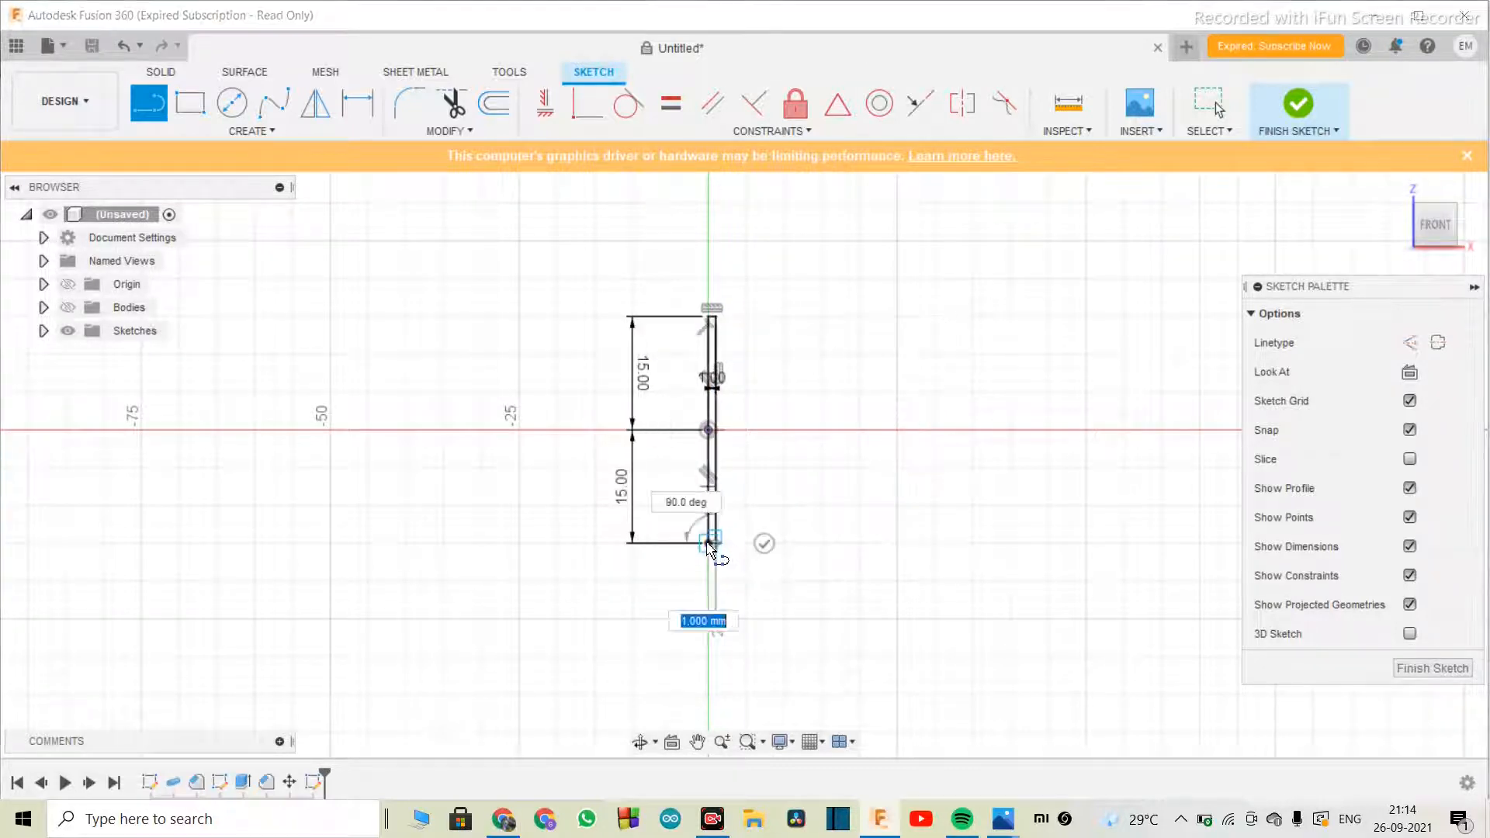
{"action": "left_click", "coordinate": [709, 546]}
{"action": "scroll", "coordinate": [729, 515], "scroll_direction": "down", "scroll_amount": 5}
{"action": "scroll", "coordinate": [738, 559], "scroll_direction": "up", "scroll_amount": 6}
{"action": "scroll", "coordinate": [675, 530], "scroll_direction": "down", "scroll_amount": 2}
{"action": "scroll", "coordinate": [710, 594], "scroll_direction": "up", "scroll_amount": 3}
{"action": "key", "text": "Escape"}
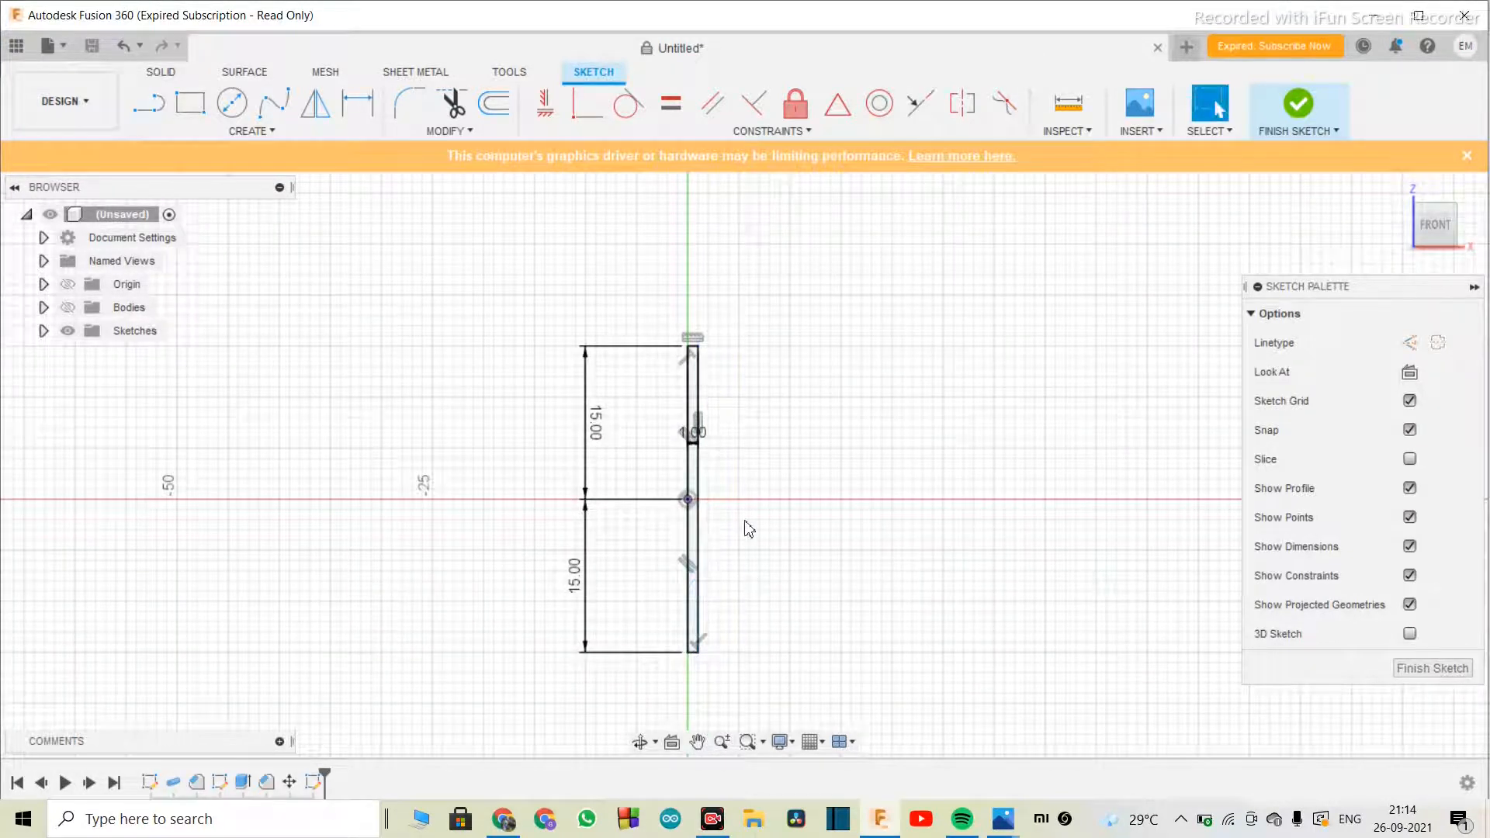
- Draw a horizontal construction line 5 mm long to the right from the origin
{"action": "key", "text": "l"}
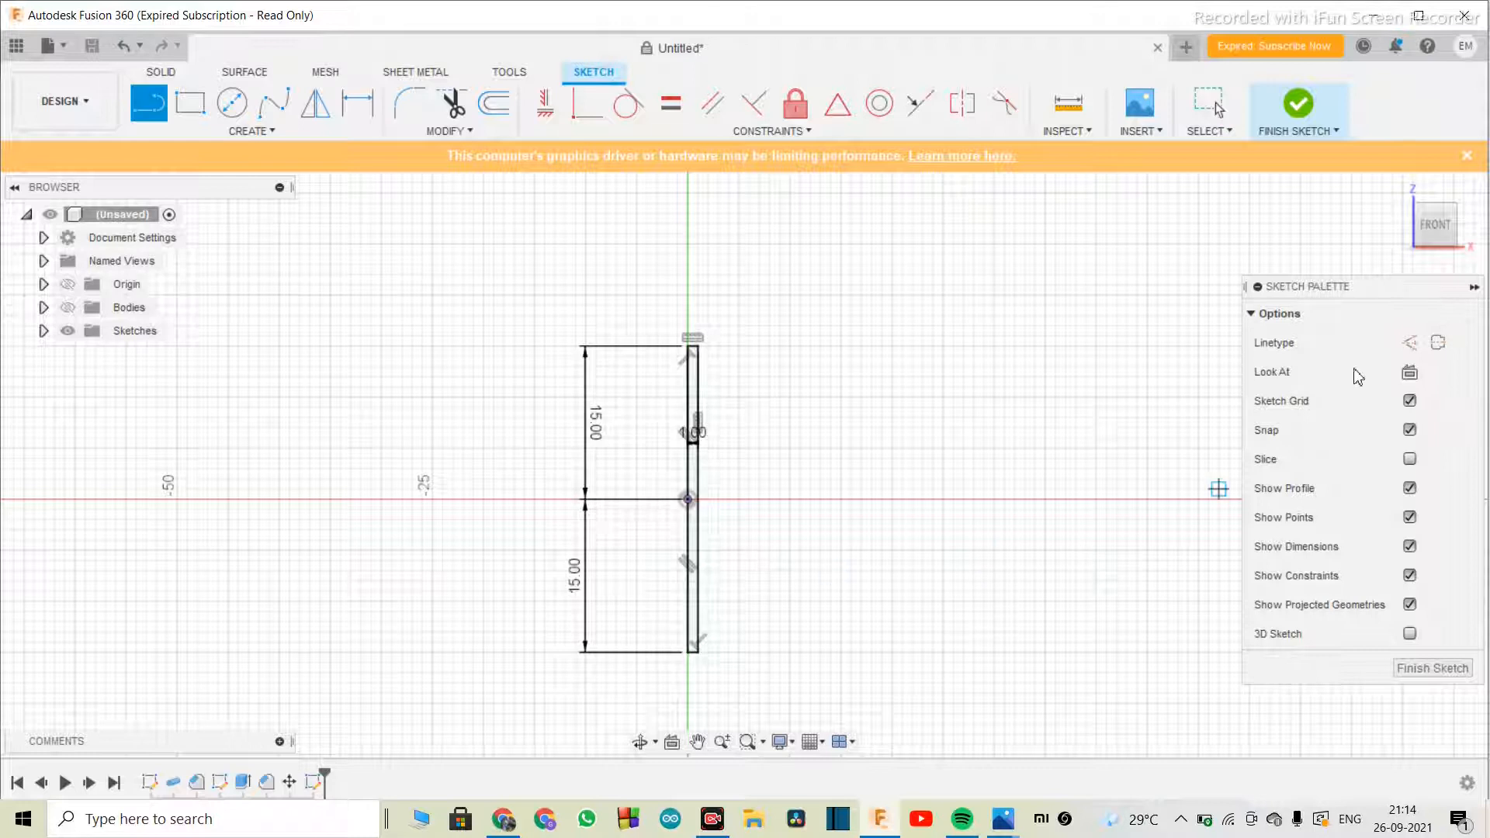
{"action": "left_click", "coordinate": [1409, 342]}
{"action": "left_click", "coordinate": [688, 500]}
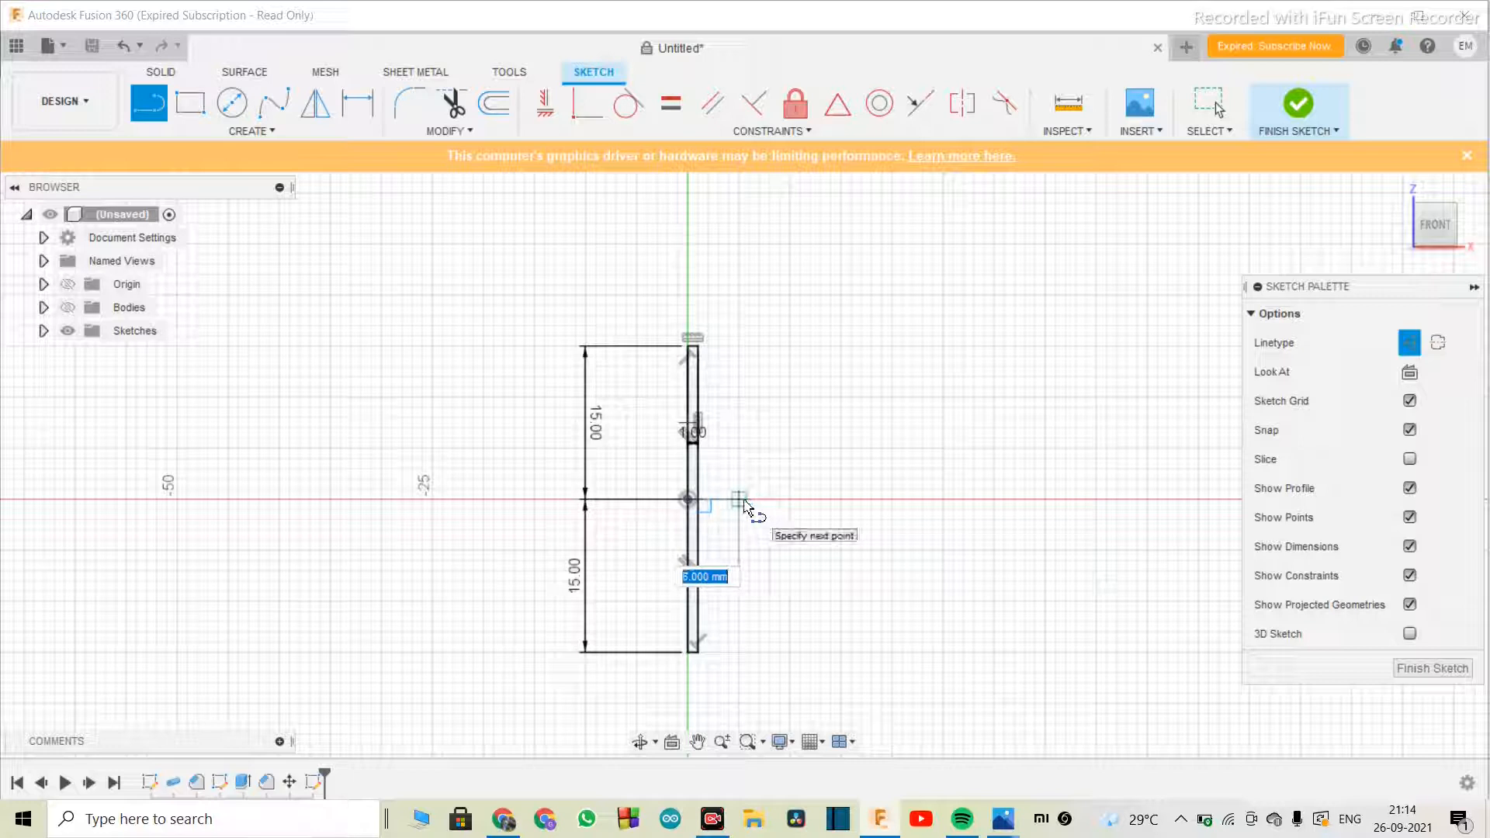
{"action": "key", "text": "Return"}
{"action": "key", "text": "Escape"}
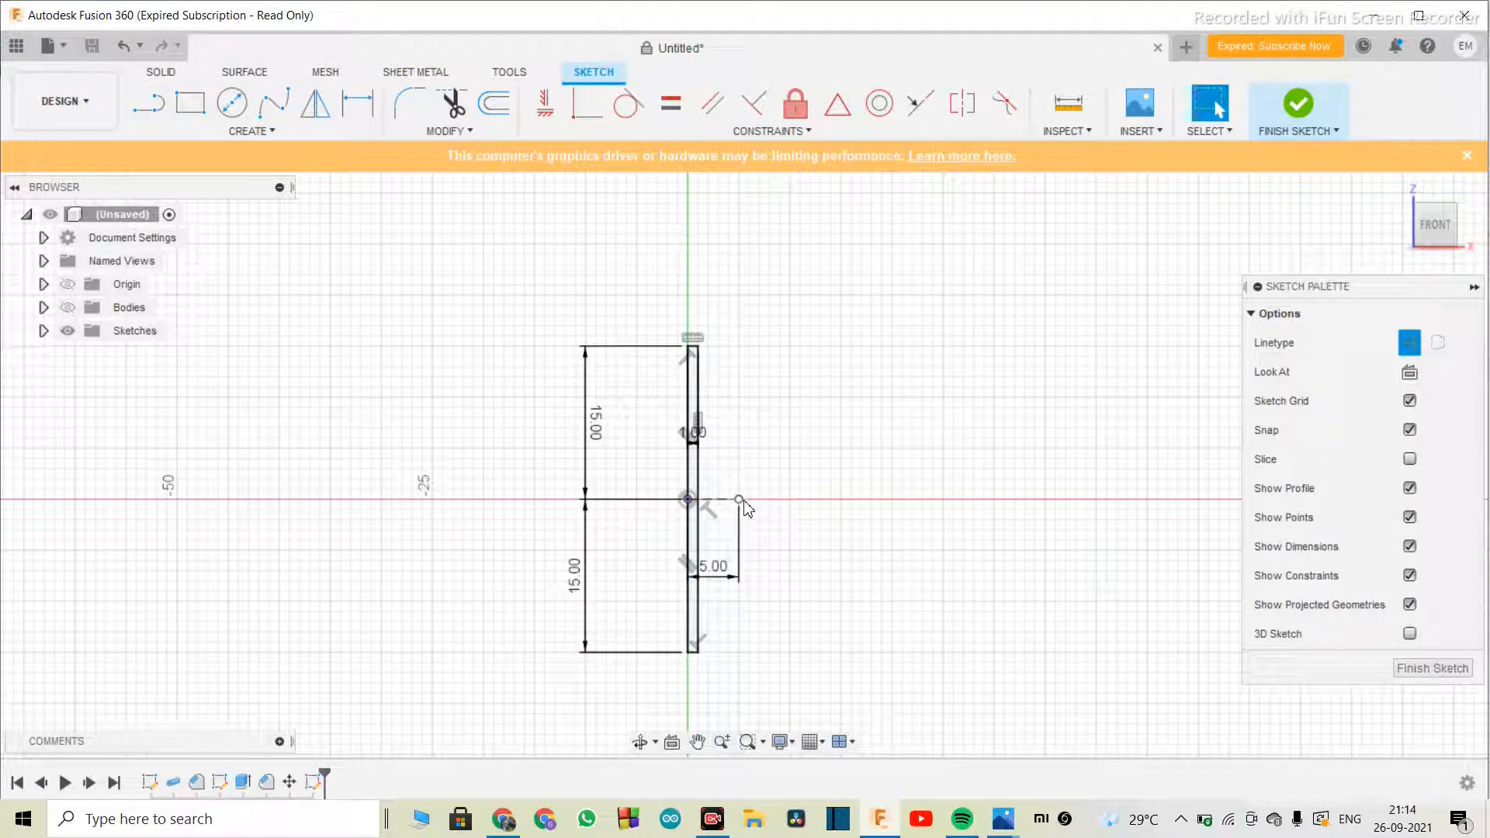
- Draw an 11 mm diameter circle with normal linetype, centred on the free end of the construction line
{"action": "key", "text": "c"}
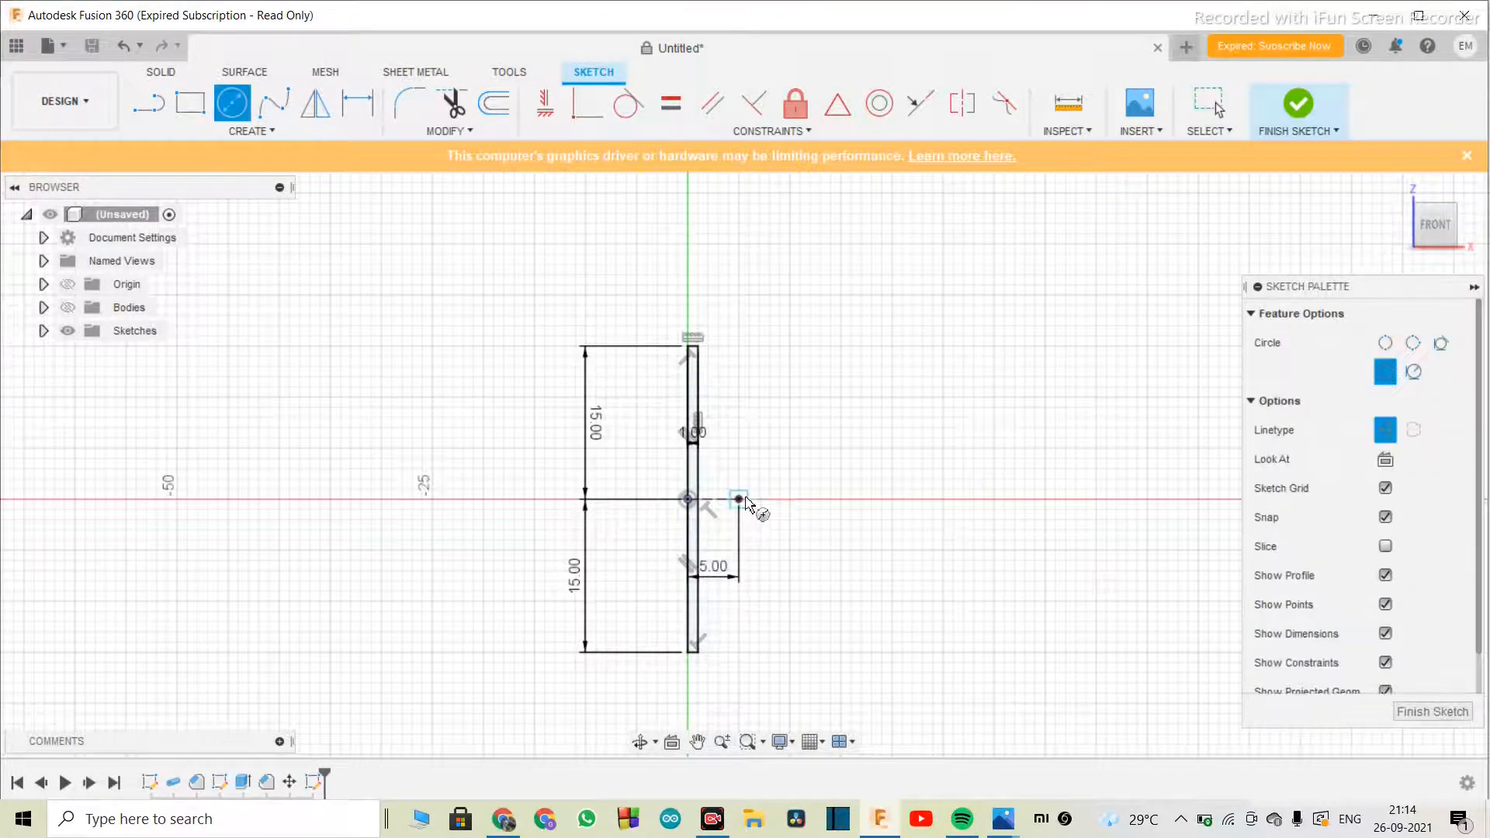
{"action": "left_click", "coordinate": [740, 500]}
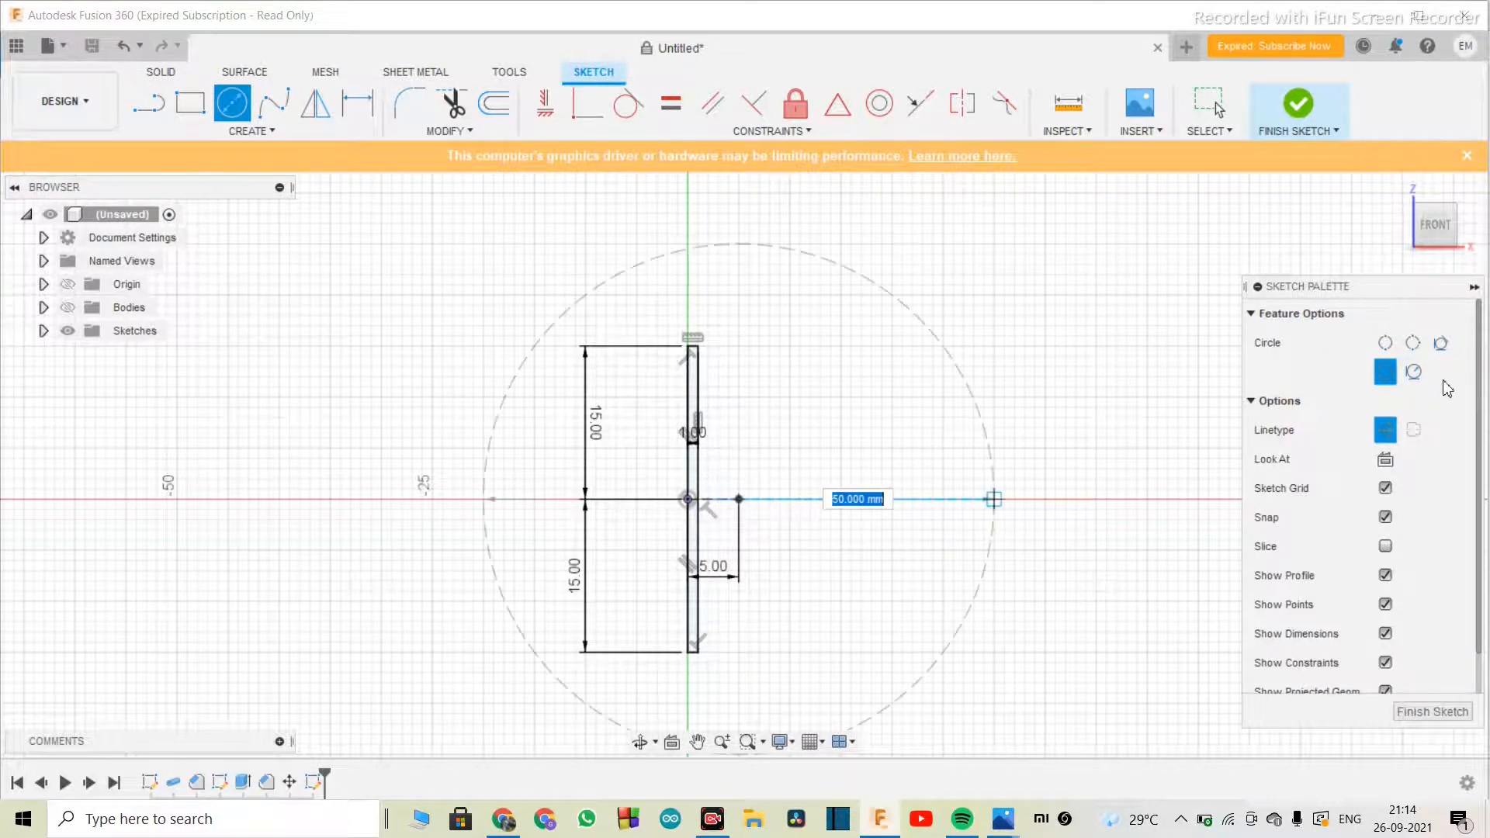
{"action": "left_click", "coordinate": [1387, 430]}
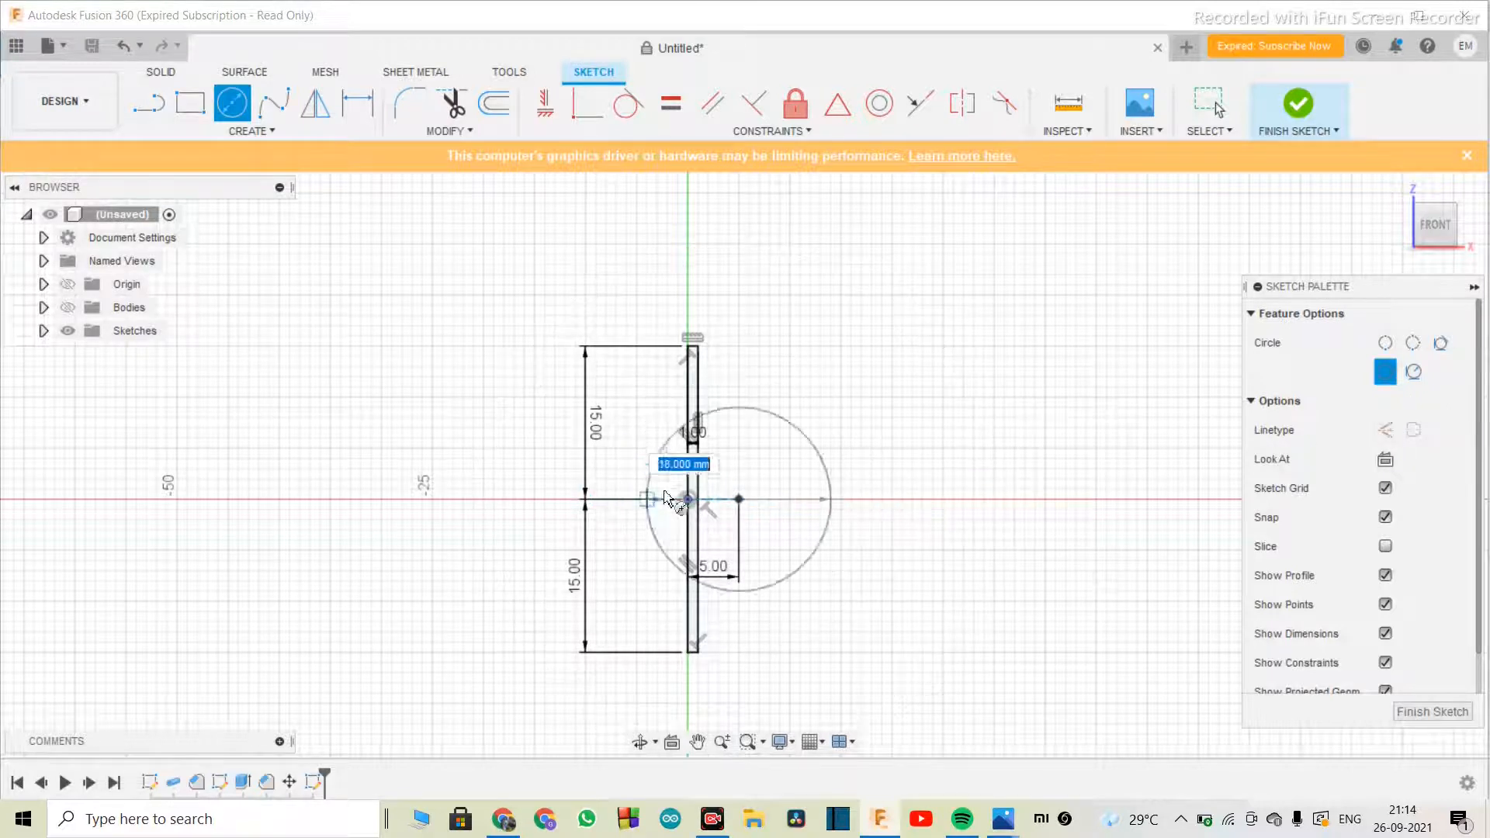
{"action": "key", "text": "Escape"}
{"action": "left_click", "coordinate": [739, 499]}
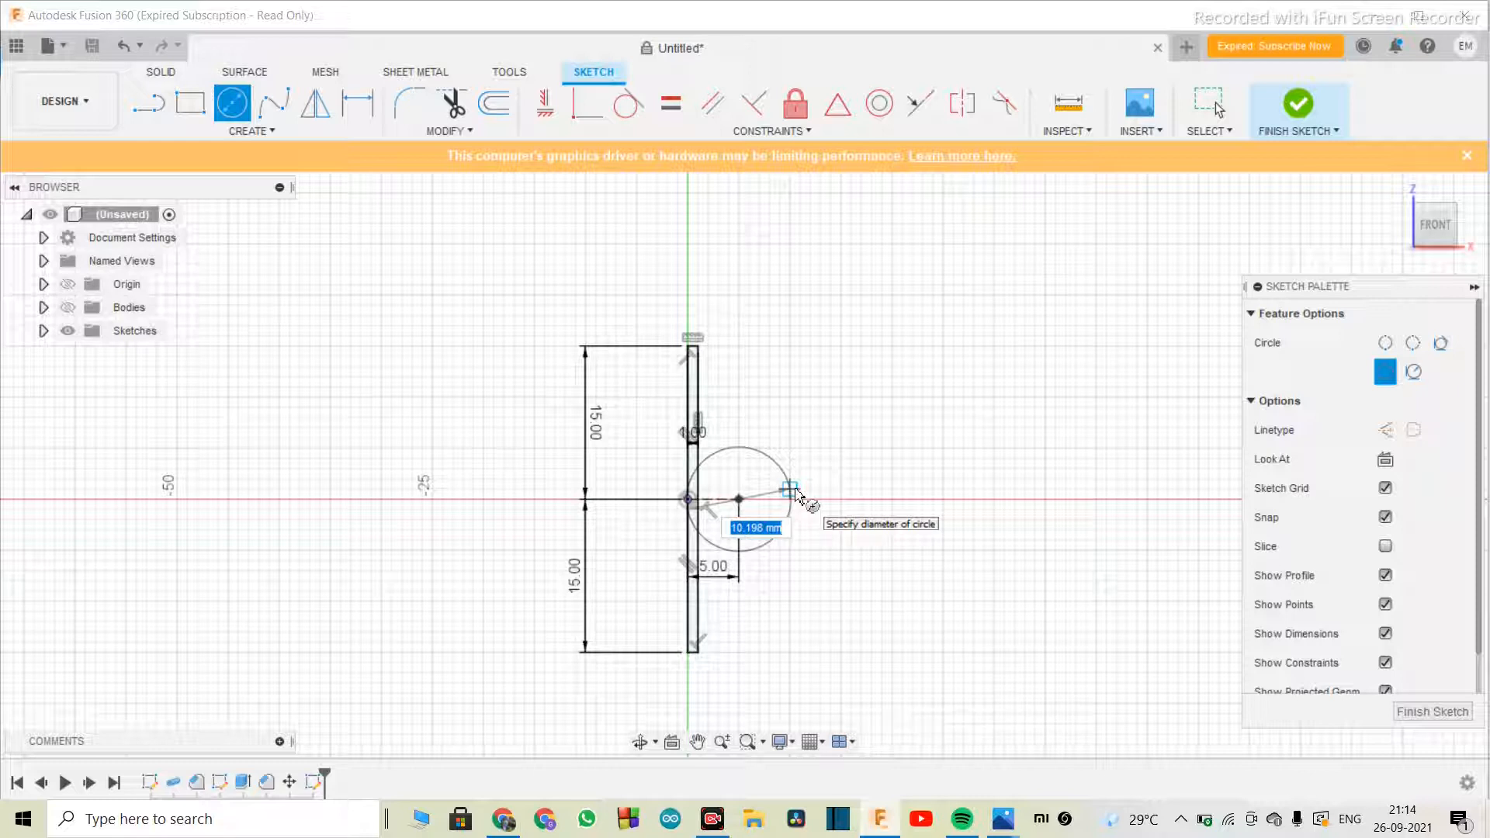
{"action": "type", "text": "11"}
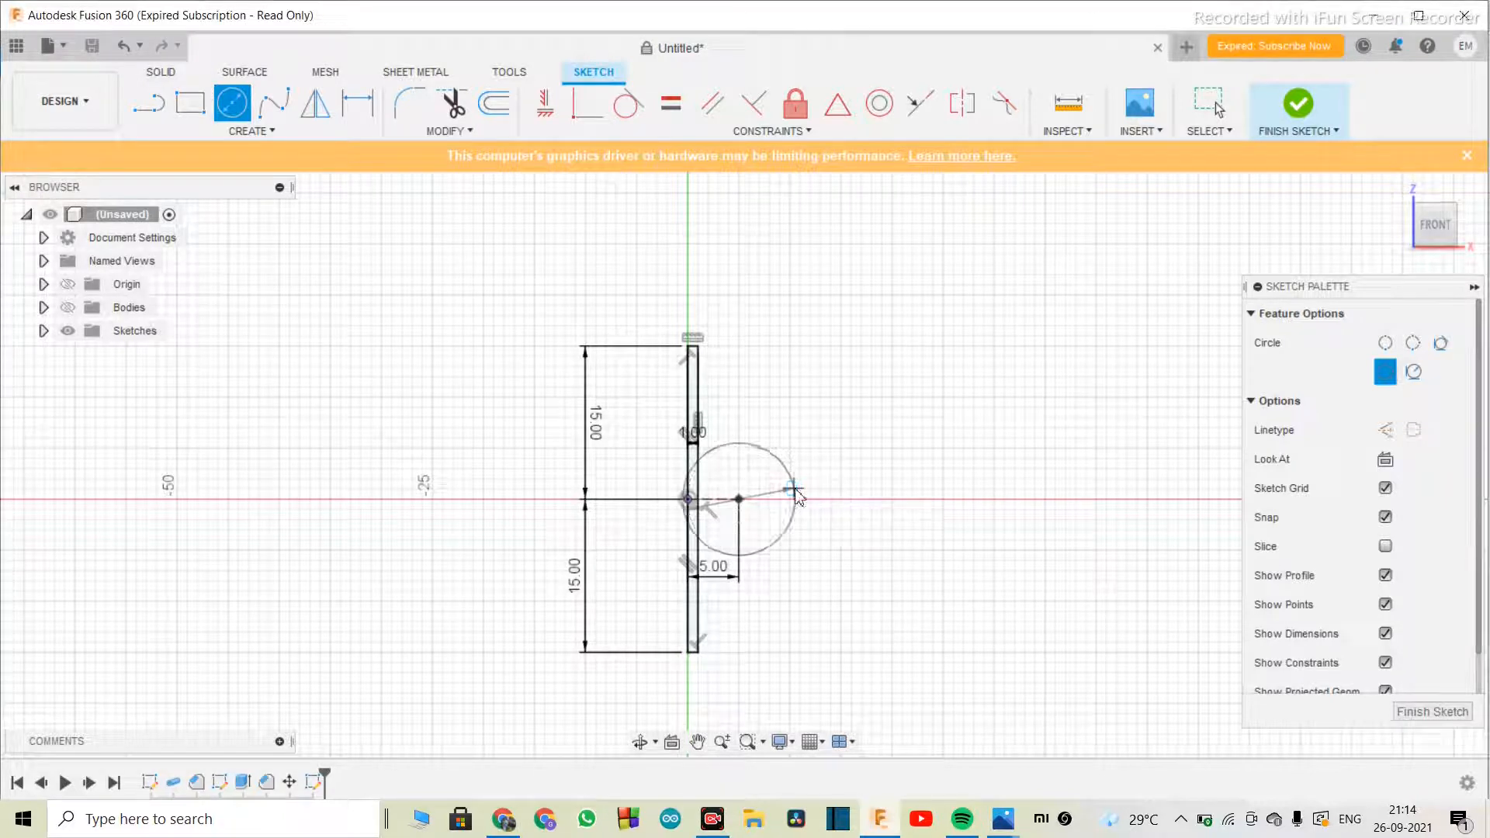
{"action": "key", "text": "Return"}
{"action": "key", "text": "Escape"}
- Set the construction line's length from the origin to the circle's centre to 7 mm, and finally to 8 mm
{"action": "double_click", "coordinate": [724, 576]}
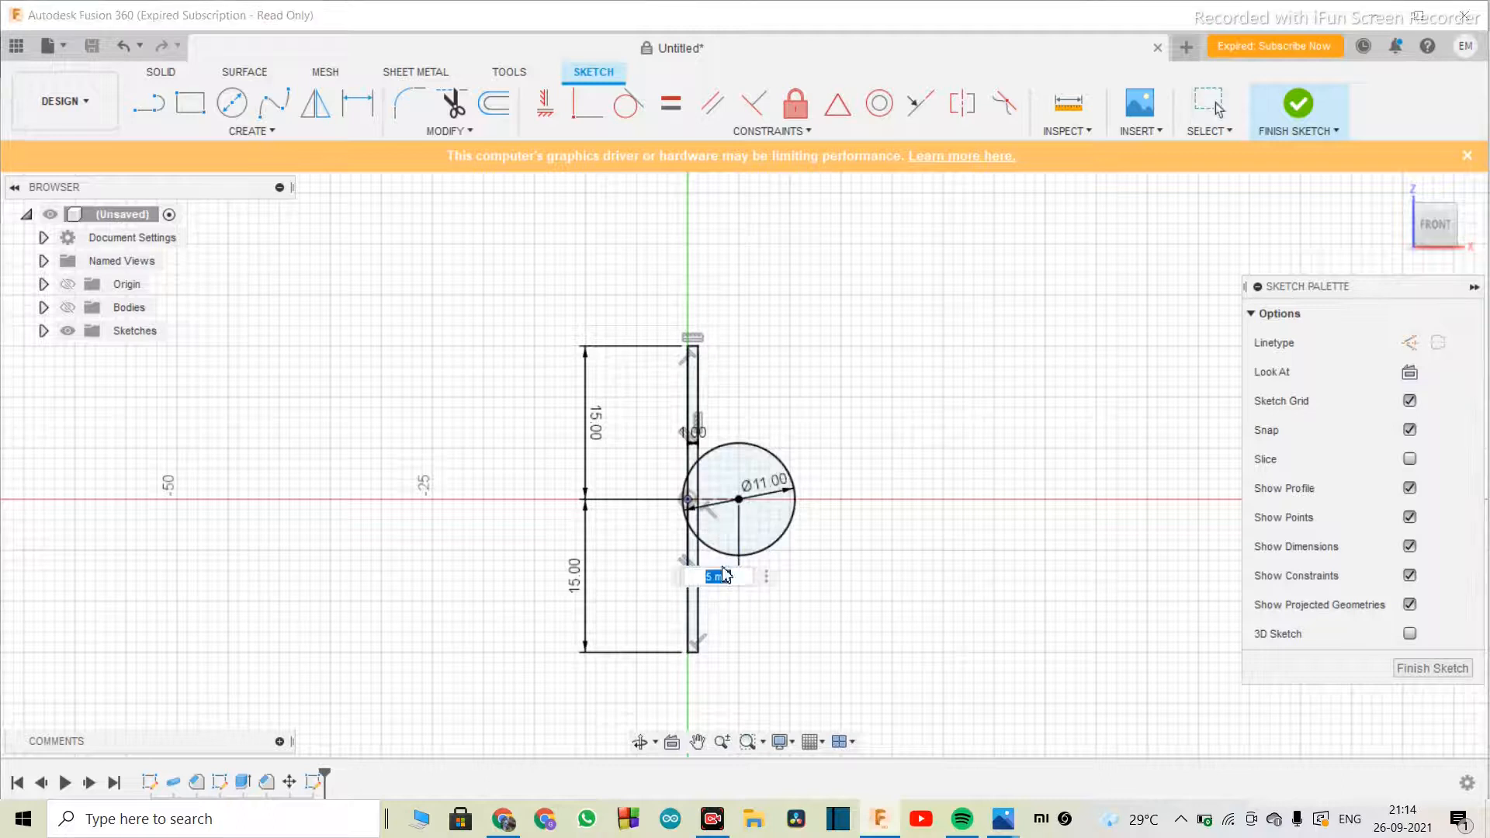
{"action": "type", "text": "7"}
{"action": "key", "text": "Return"}
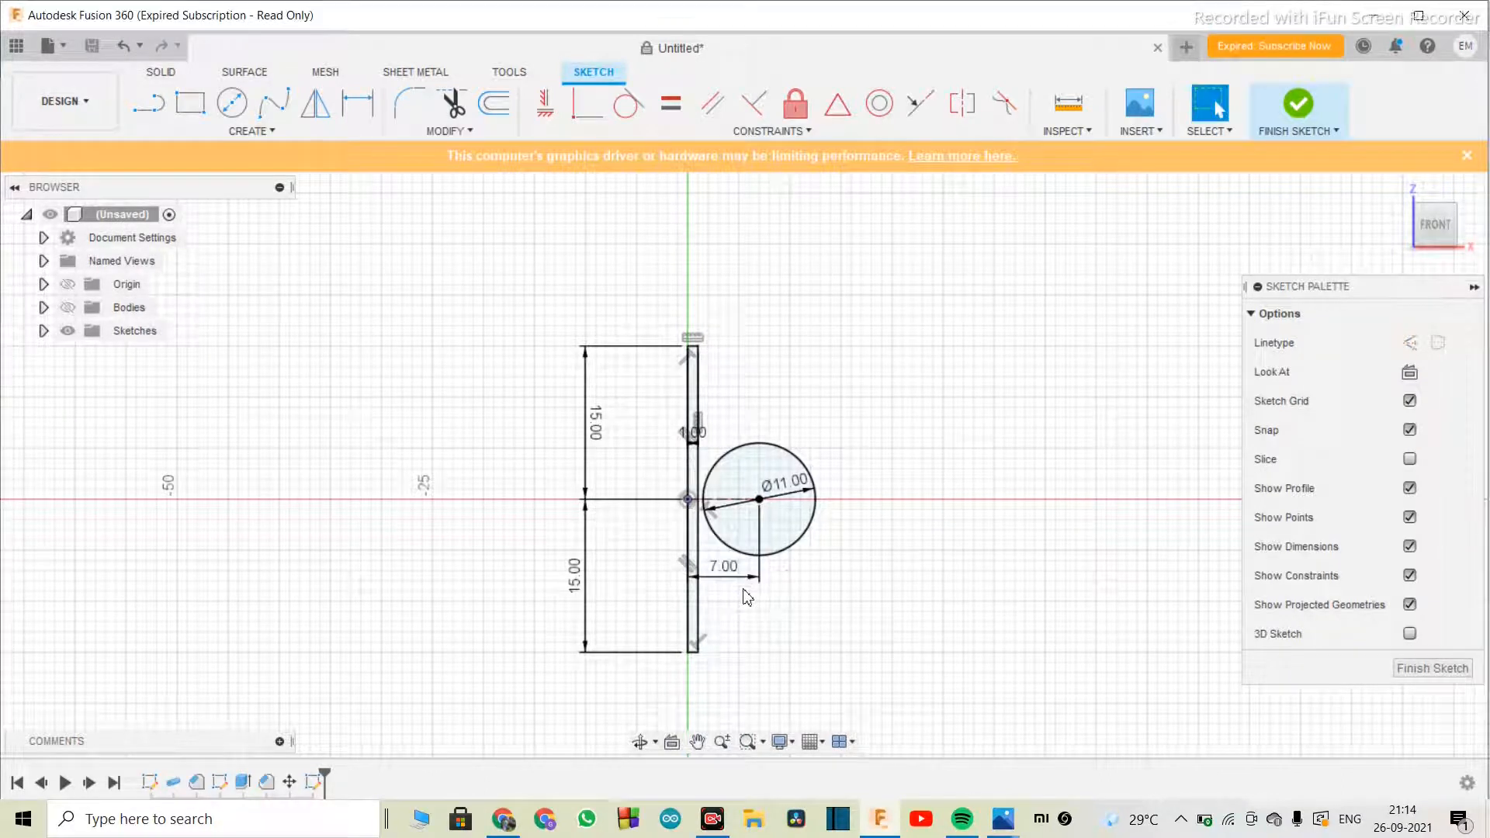
{"action": "double_click", "coordinate": [729, 567]}
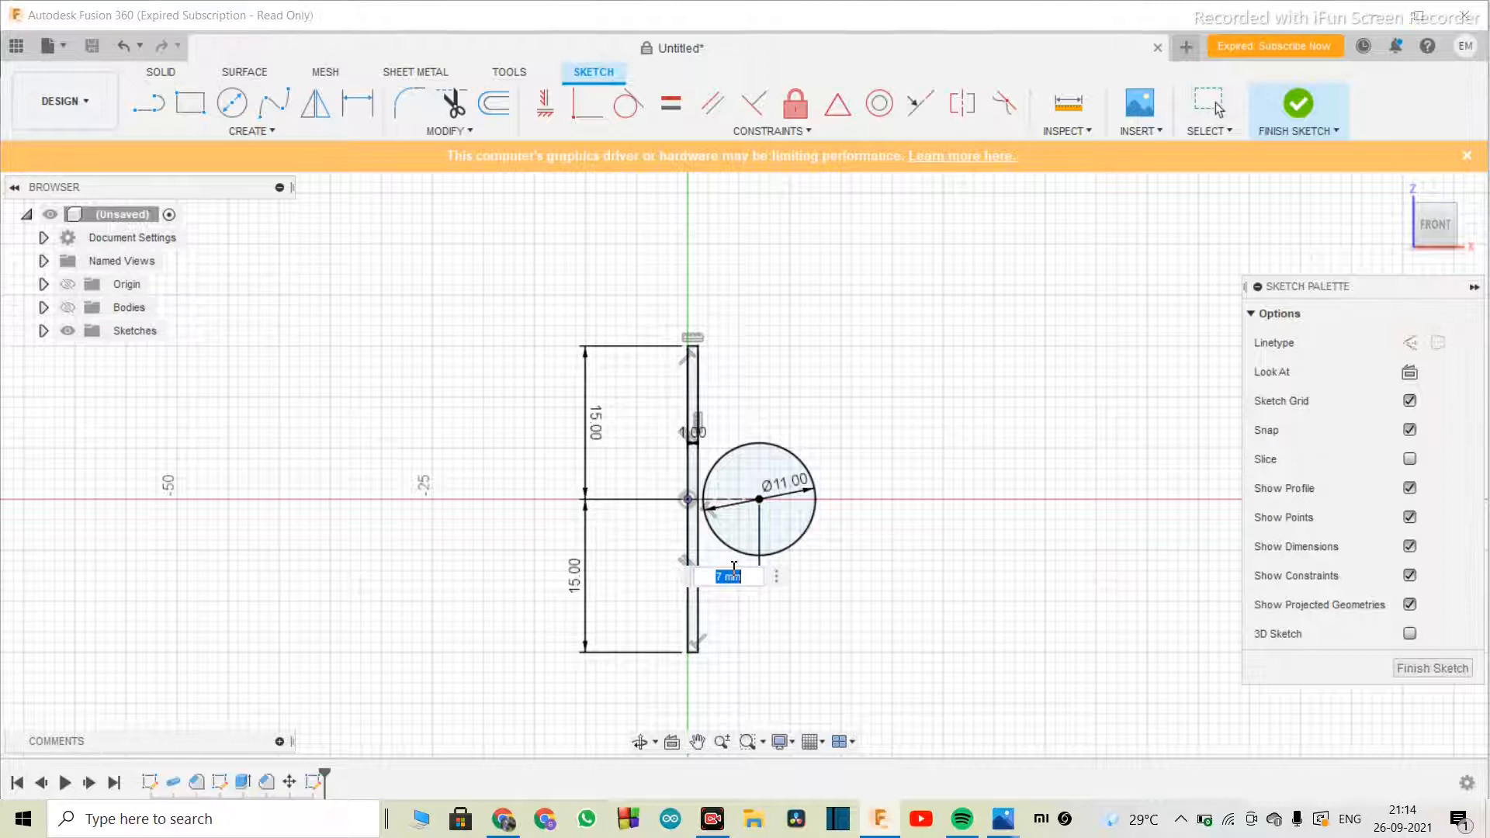
{"action": "type", "text": "8"}
{"action": "key", "text": "Return"}
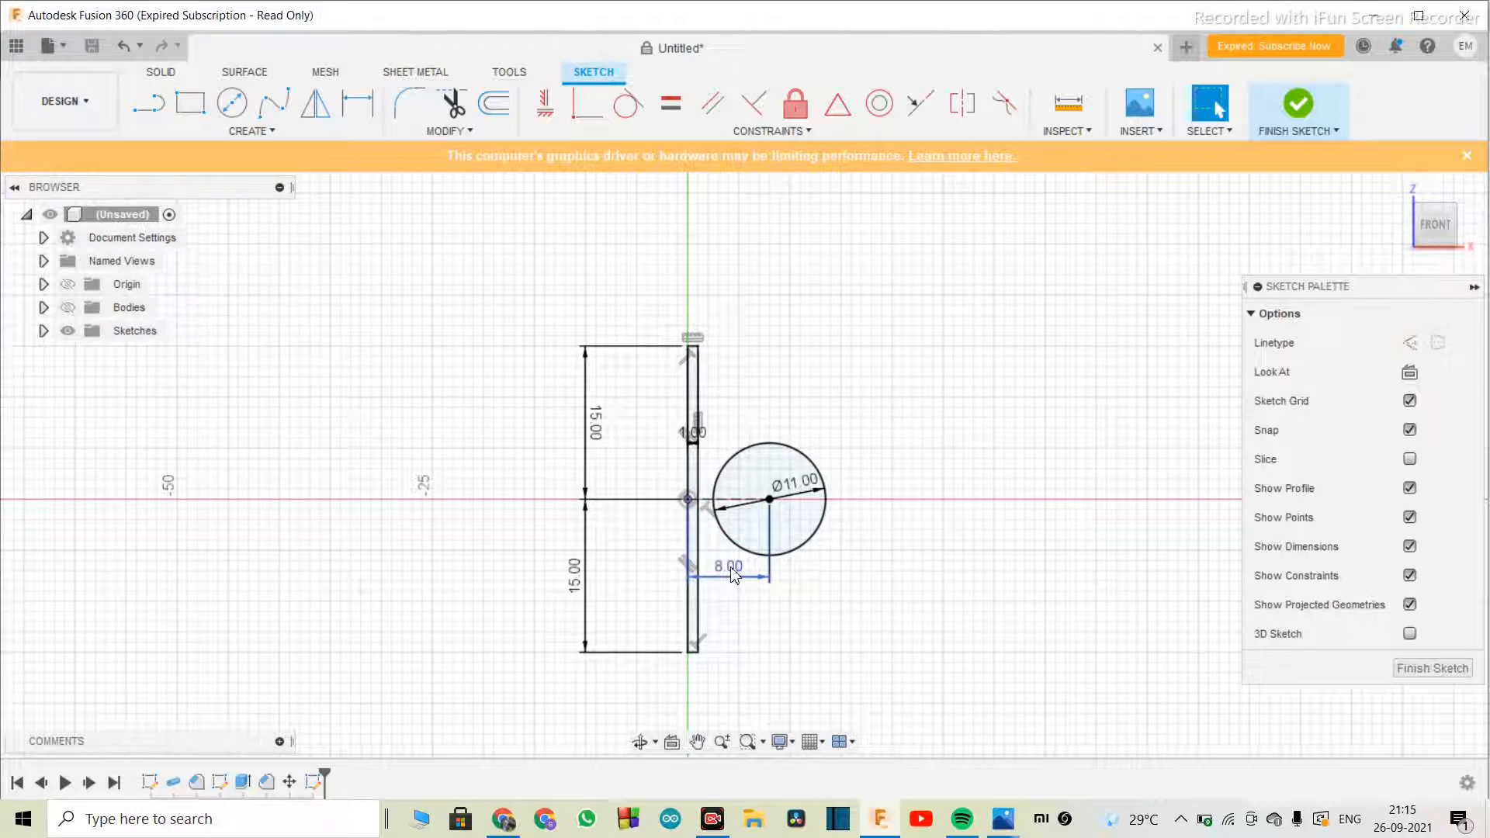
- Draw a concentric 13 mm diameter circle around the 11 mm circle
{"action": "scroll", "coordinate": [769, 579], "scroll_direction": "up", "scroll_amount": 2}
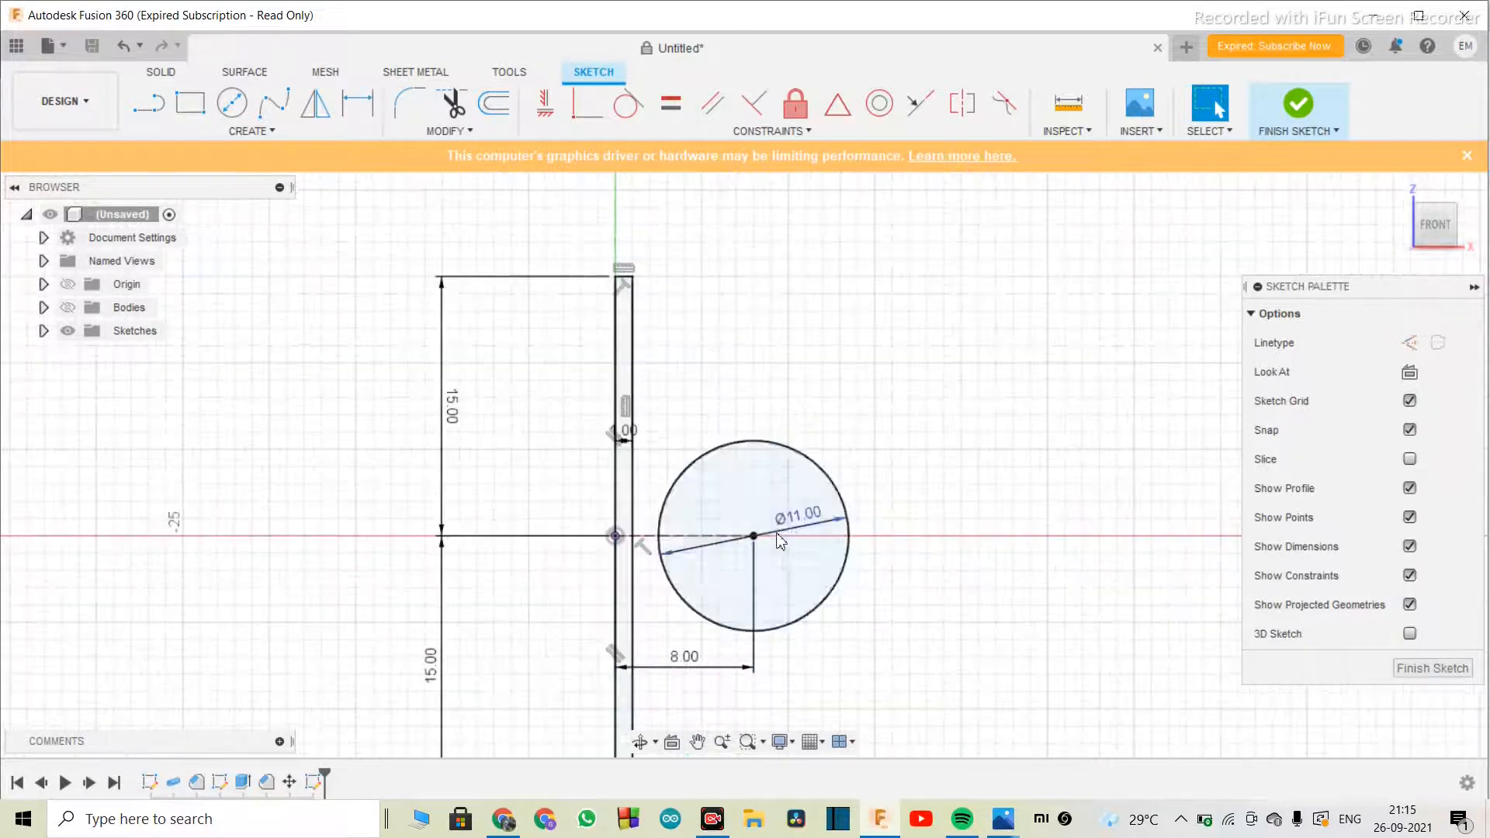
{"action": "scroll", "coordinate": [796, 621], "scroll_direction": "up", "scroll_amount": 1}
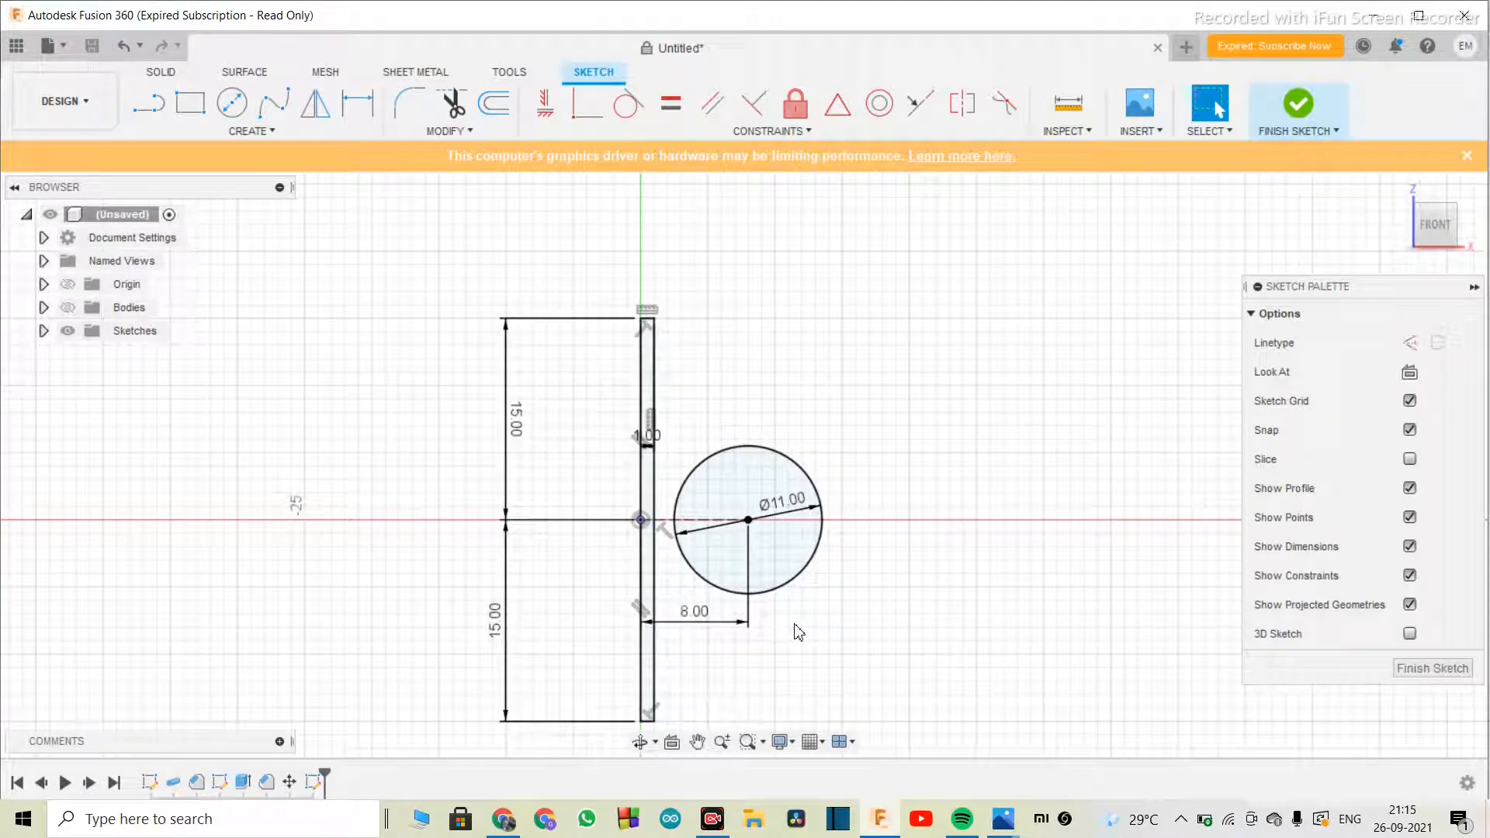
{"action": "left_click", "coordinate": [782, 593]}
{"action": "key", "text": "Escape"}
{"action": "key", "text": "c"}
{"action": "left_click", "coordinate": [748, 520]}
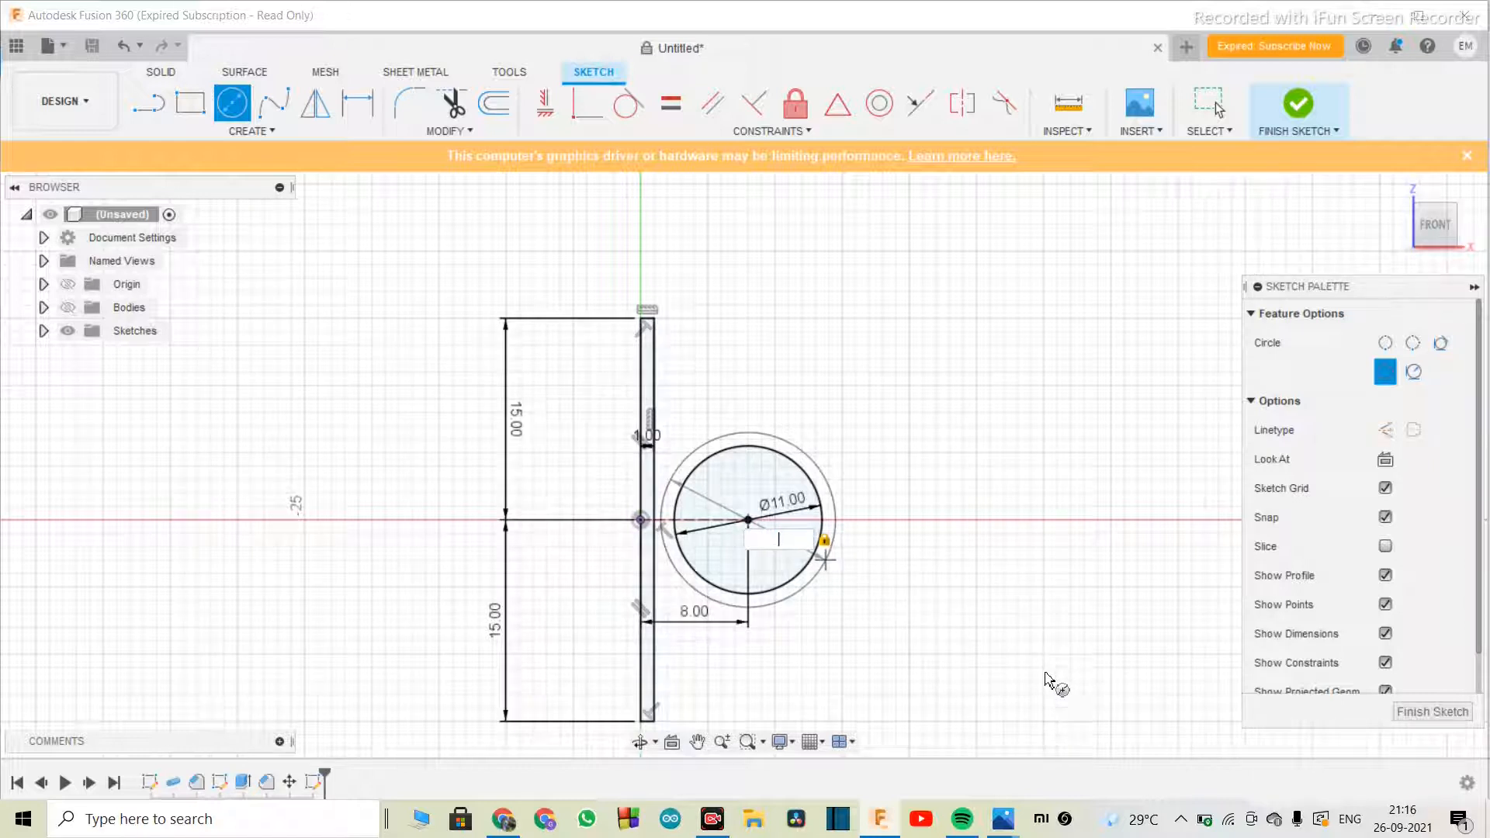
{"action": "type", "text": "13"}
{"action": "key", "text": "Return"}
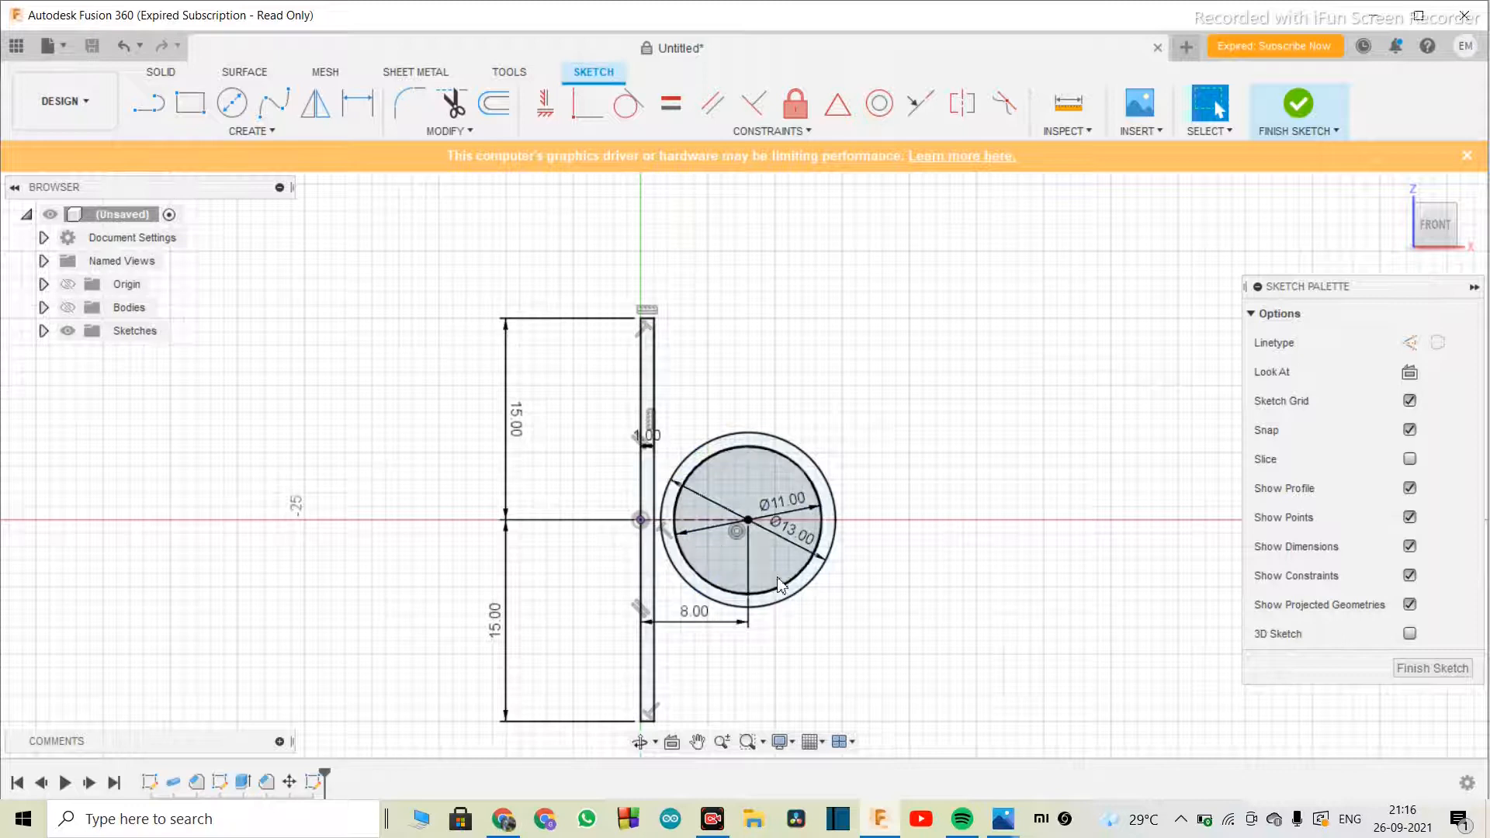
- Examine the gap between the thin plate profile and the outer circle
{"action": "scroll", "coordinate": [645, 565], "scroll_direction": "up", "scroll_amount": 2}
{"action": "scroll", "coordinate": [645, 565], "scroll_direction": "down", "scroll_amount": 1}
{"action": "scroll", "coordinate": [683, 621], "scroll_direction": "up", "scroll_amount": 2}
{"action": "scroll", "coordinate": [683, 621], "scroll_direction": "down", "scroll_amount": 1}
{"action": "scroll", "coordinate": [683, 637], "scroll_direction": "down", "scroll_amount": 3}
{"action": "scroll", "coordinate": [677, 712], "scroll_direction": "up", "scroll_amount": 2}
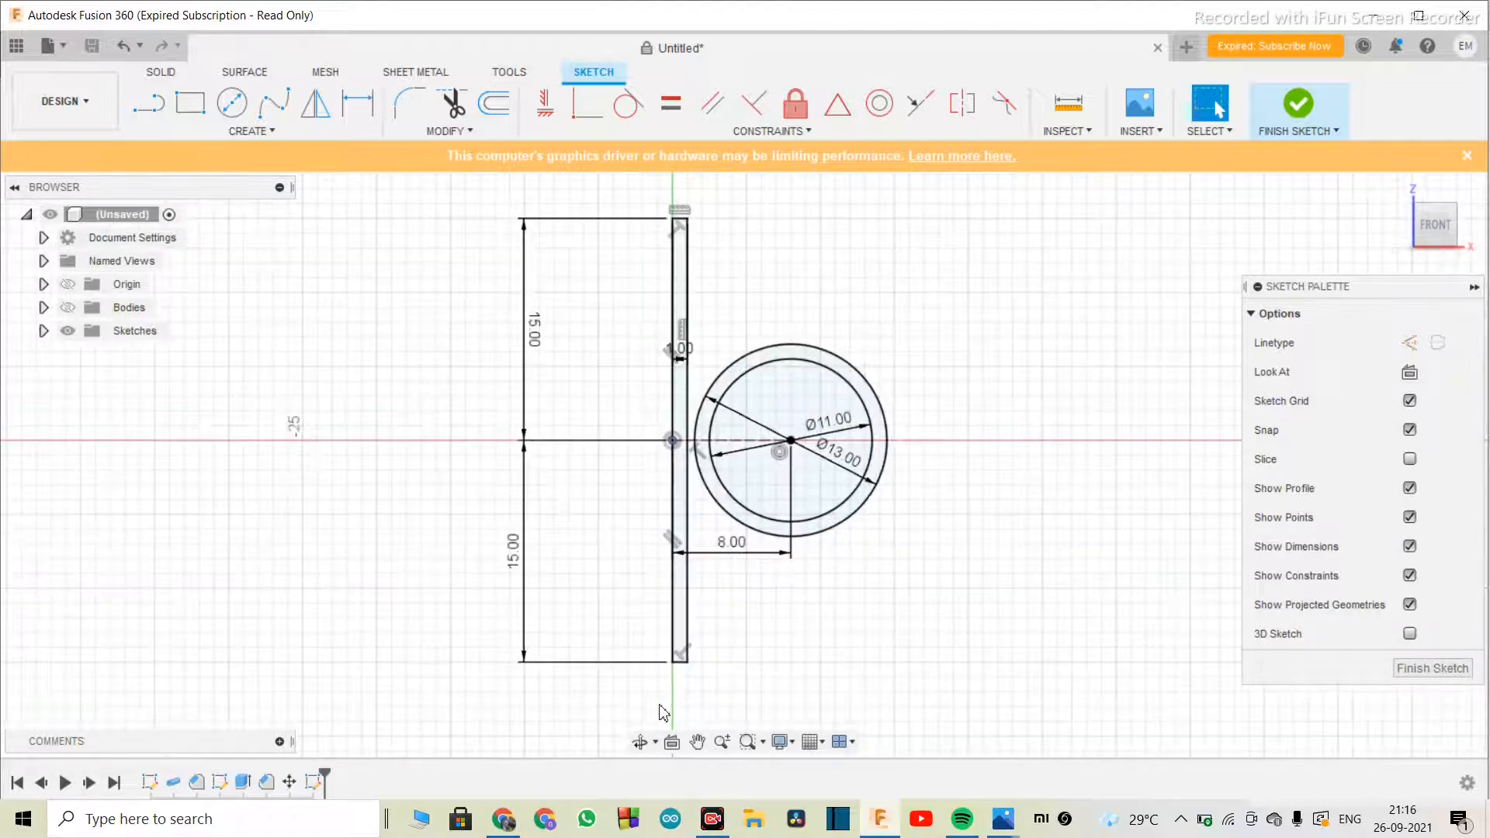
{"action": "scroll", "coordinate": [615, 608], "scroll_direction": "down", "scroll_amount": 3}
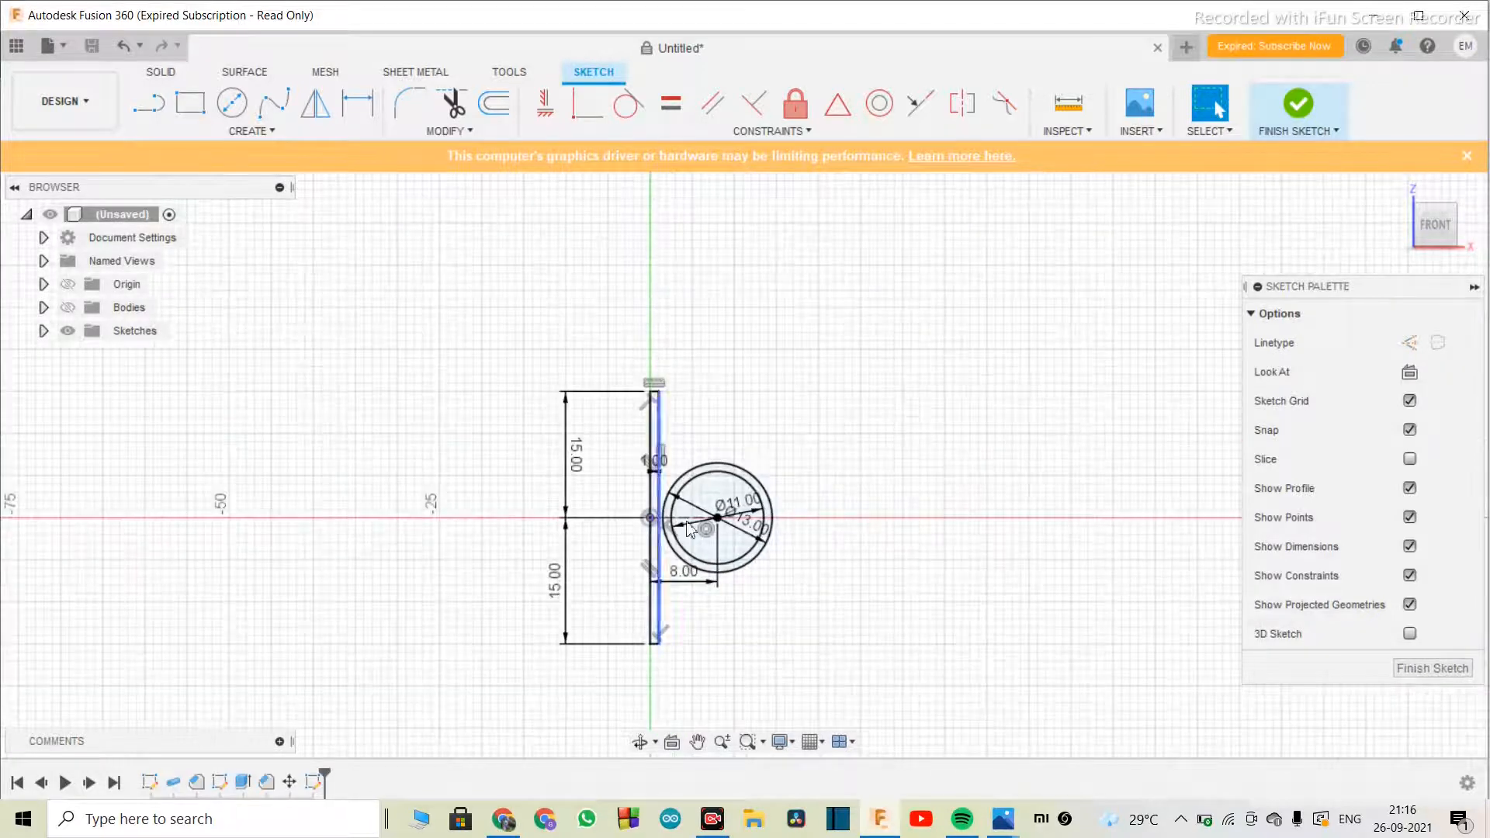
{"action": "scroll", "coordinate": [665, 542], "scroll_direction": "up", "scroll_amount": 4}
{"action": "scroll", "coordinate": [691, 559], "scroll_direction": "up", "scroll_amount": 2}
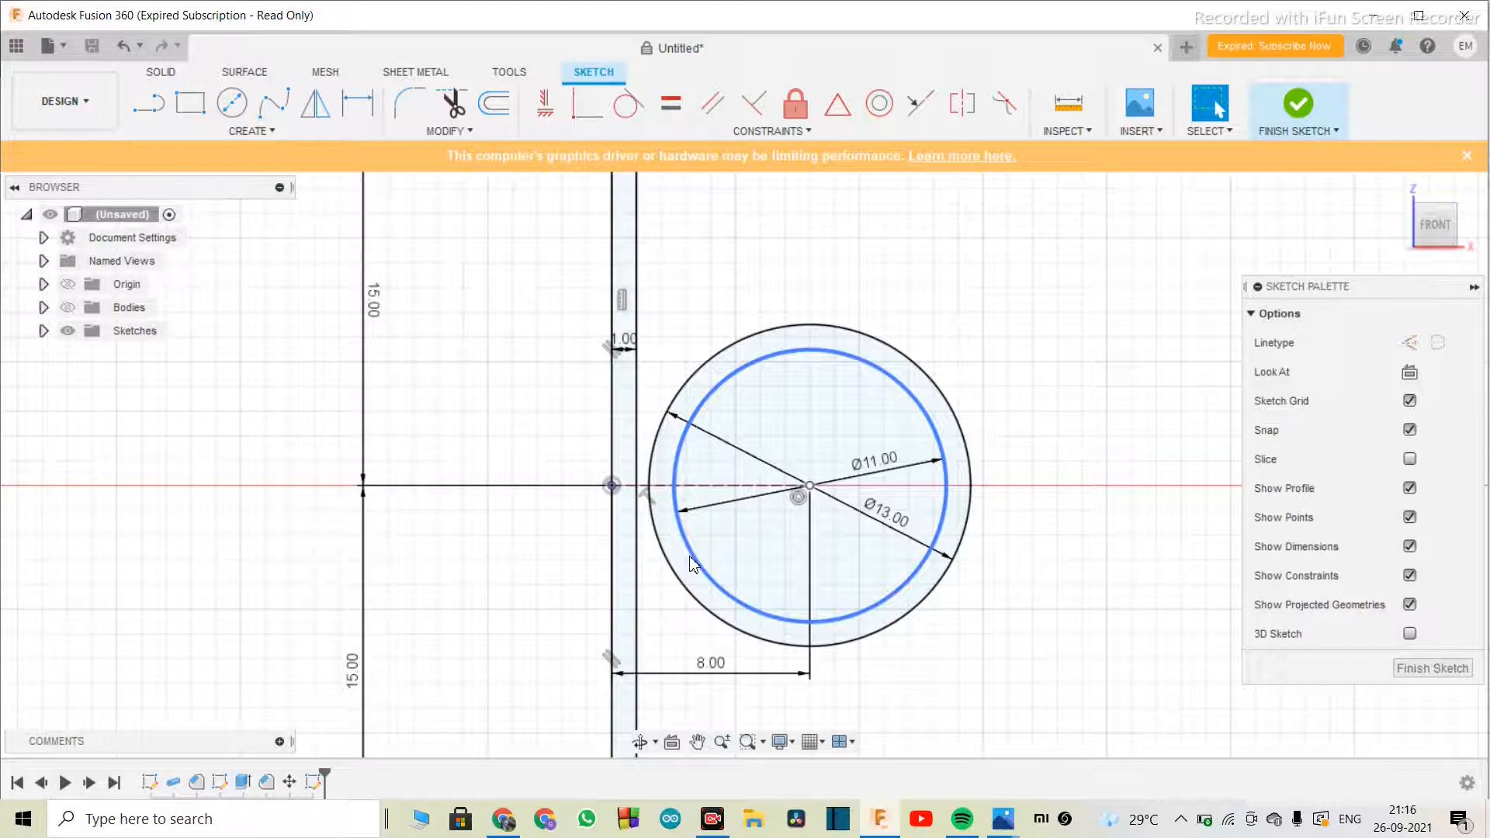
{"action": "scroll", "coordinate": [693, 564], "scroll_direction": "down", "scroll_amount": 3}
{"action": "scroll", "coordinate": [660, 495], "scroll_direction": "up", "scroll_amount": 3}
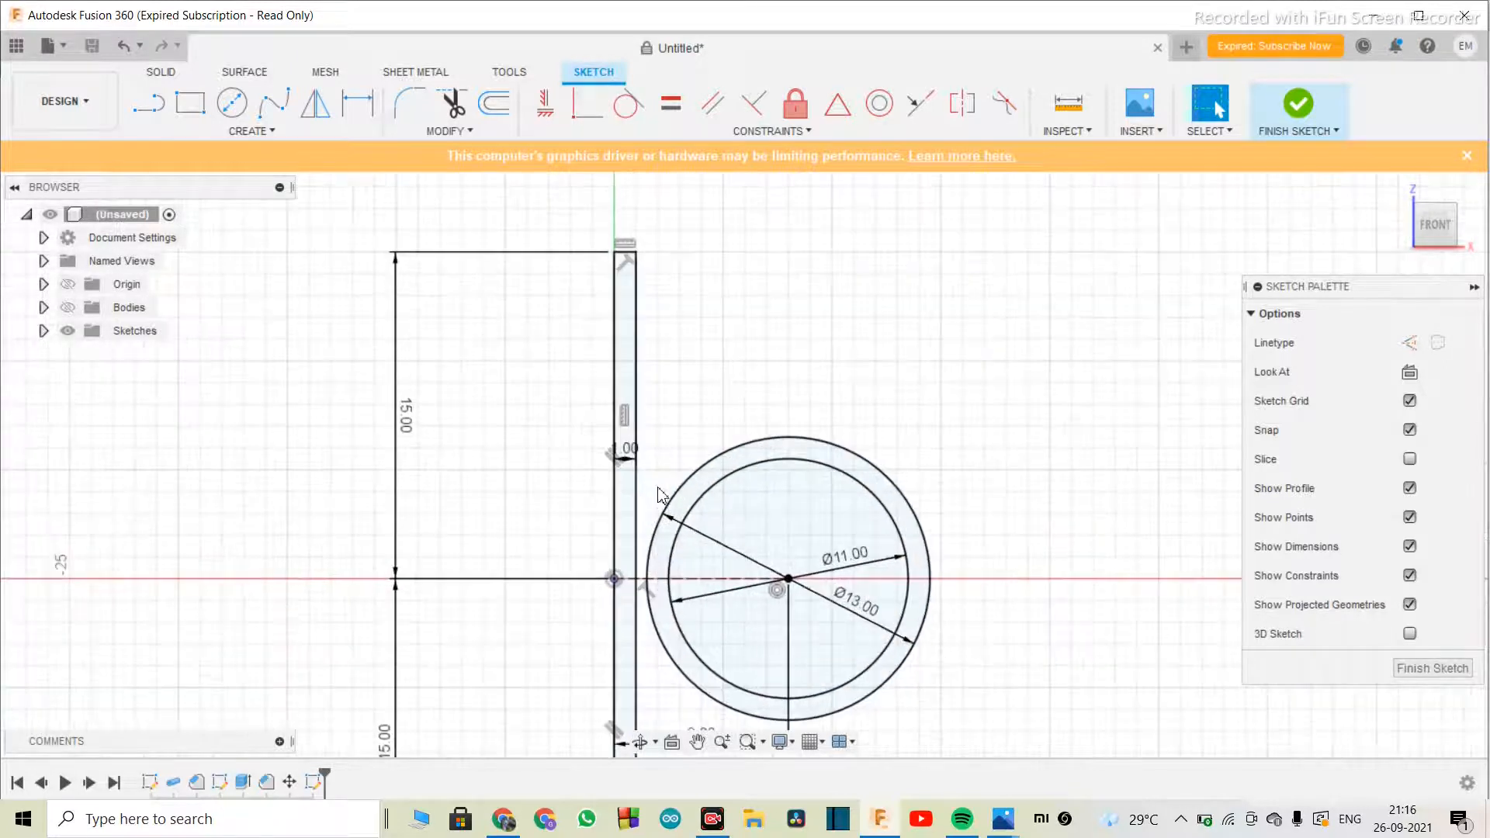
{"action": "scroll", "coordinate": [658, 495], "scroll_direction": "up", "scroll_amount": 1}
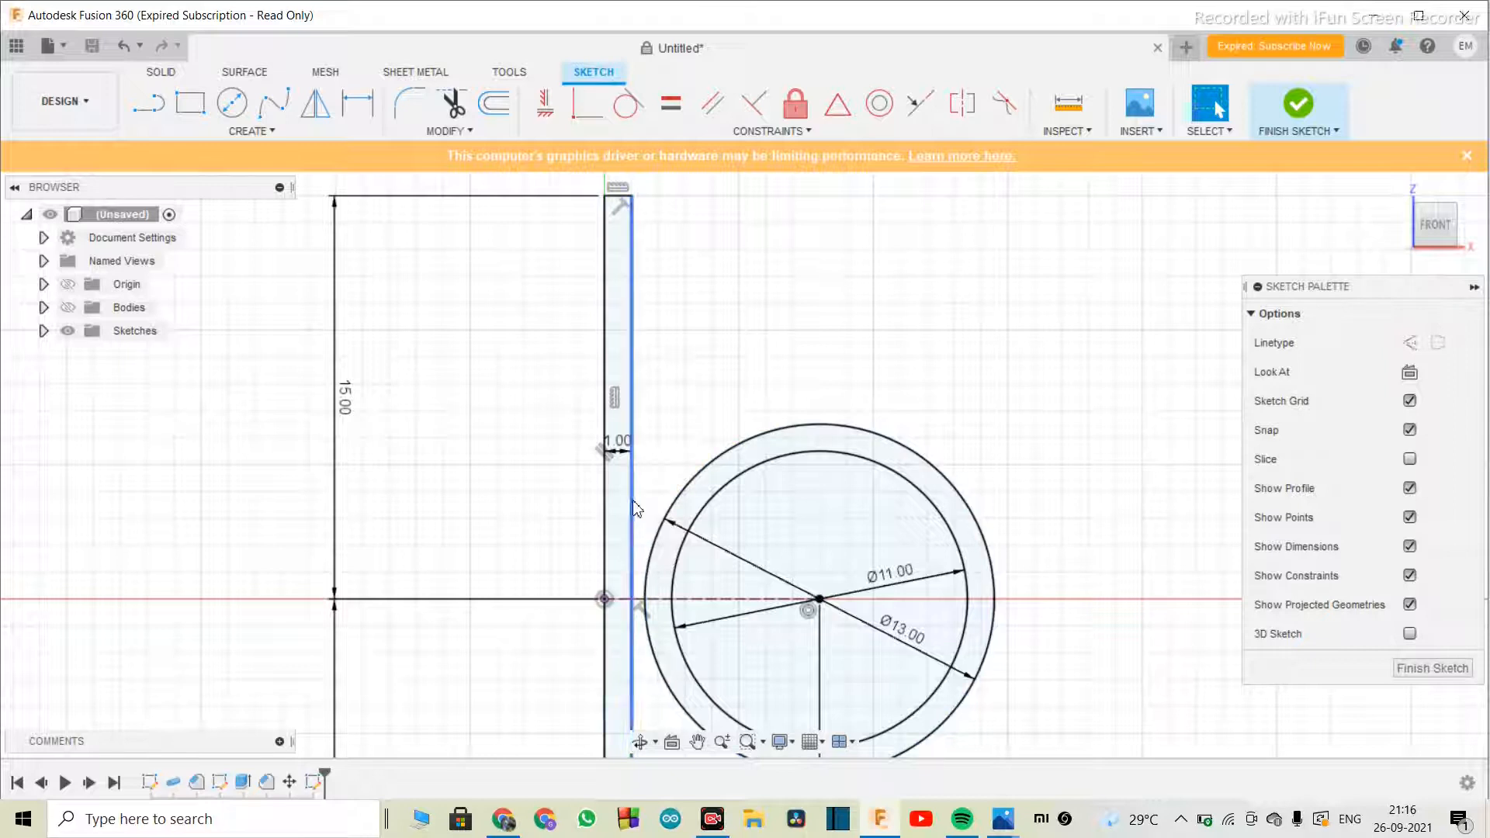
{"action": "scroll", "coordinate": [669, 372], "scroll_direction": "down", "scroll_amount": 2}
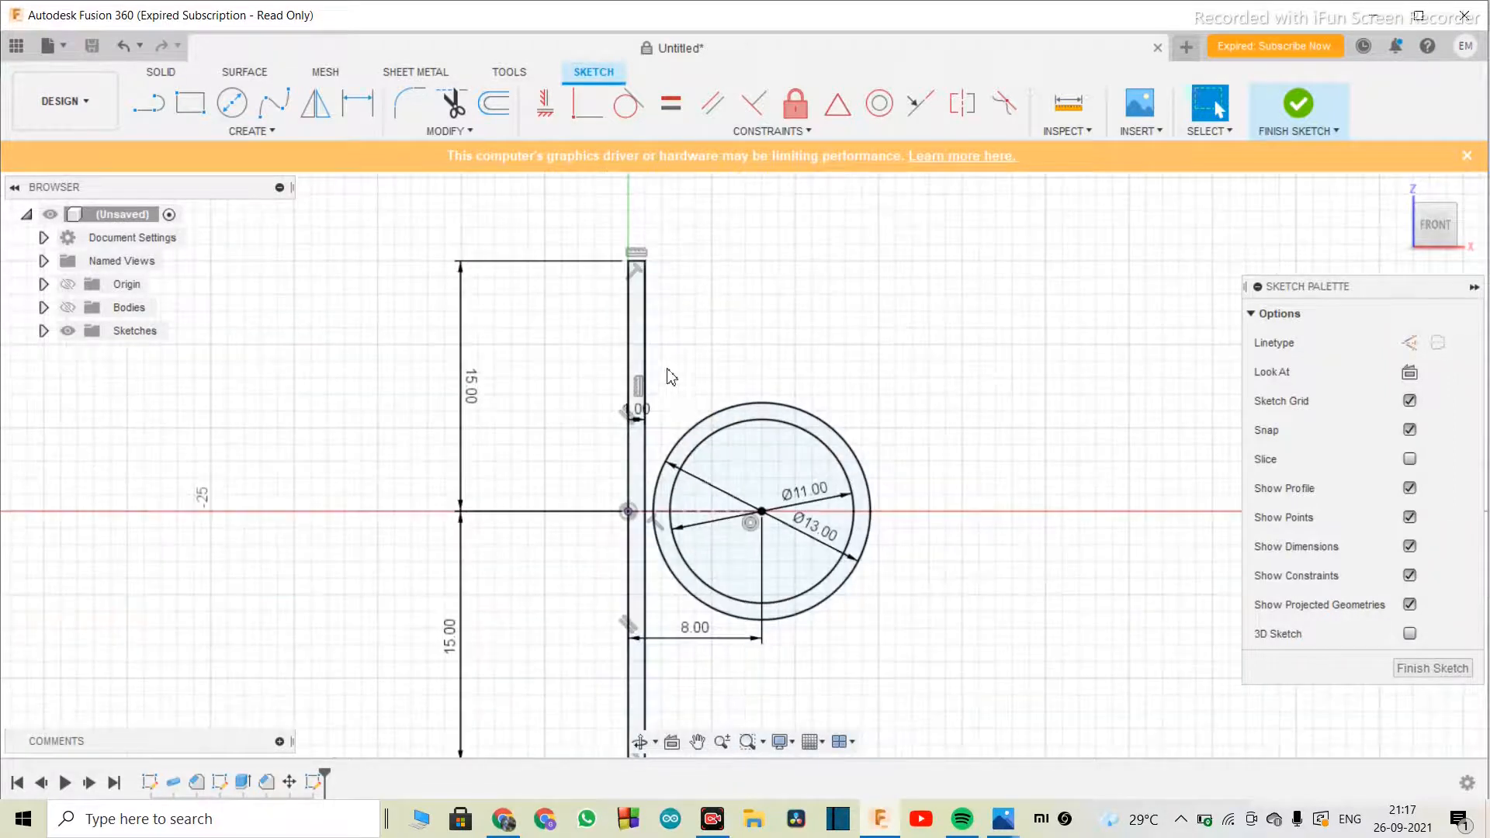
{"action": "scroll", "coordinate": [674, 397], "scroll_direction": "down", "scroll_amount": 1}
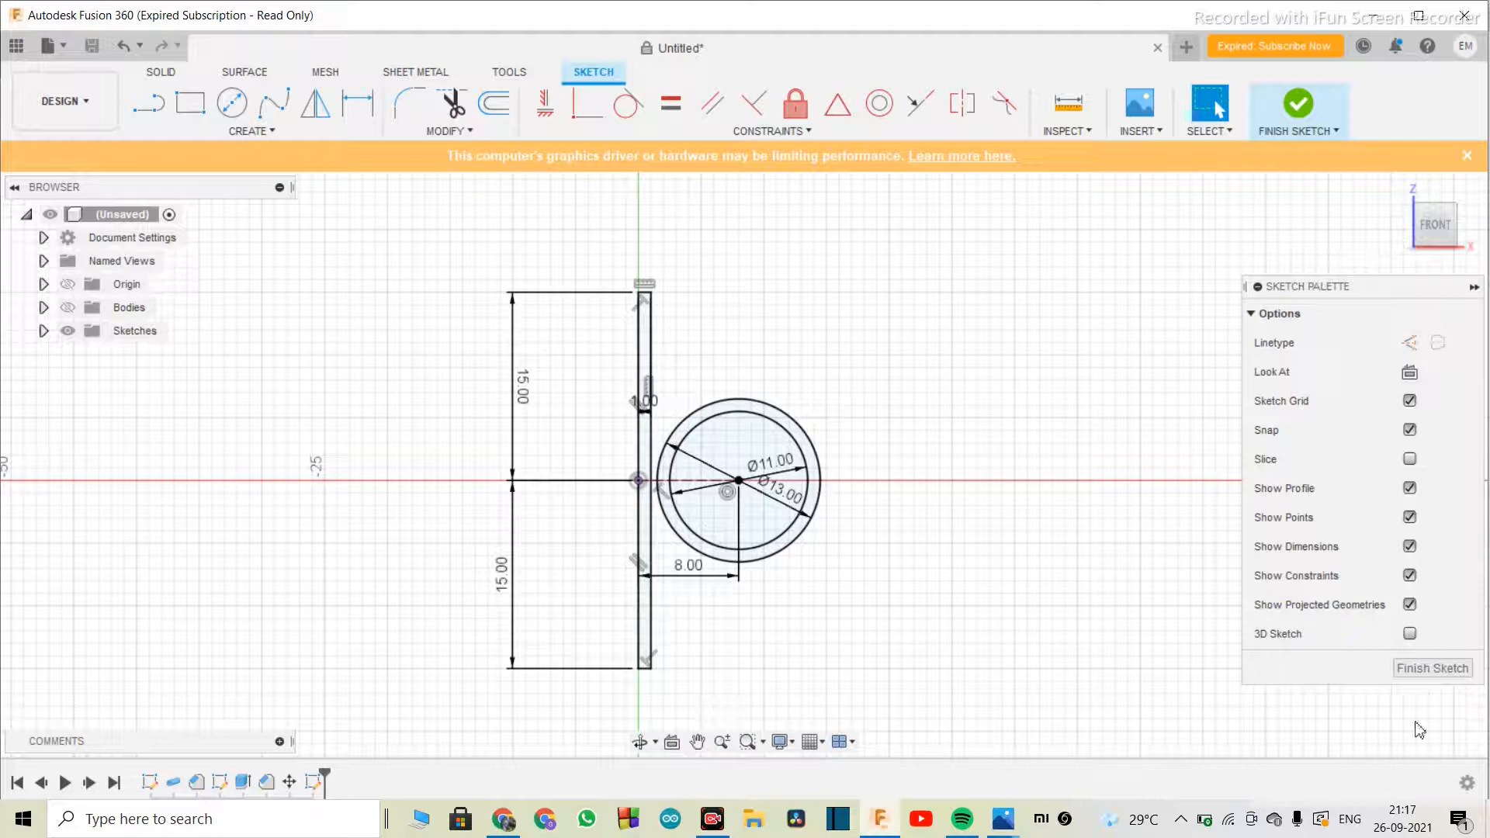
{"action": "scroll", "coordinate": [723, 450], "scroll_direction": "down", "scroll_amount": 1}
{"action": "scroll", "coordinate": [682, 485], "scroll_direction": "up", "scroll_amount": 2}
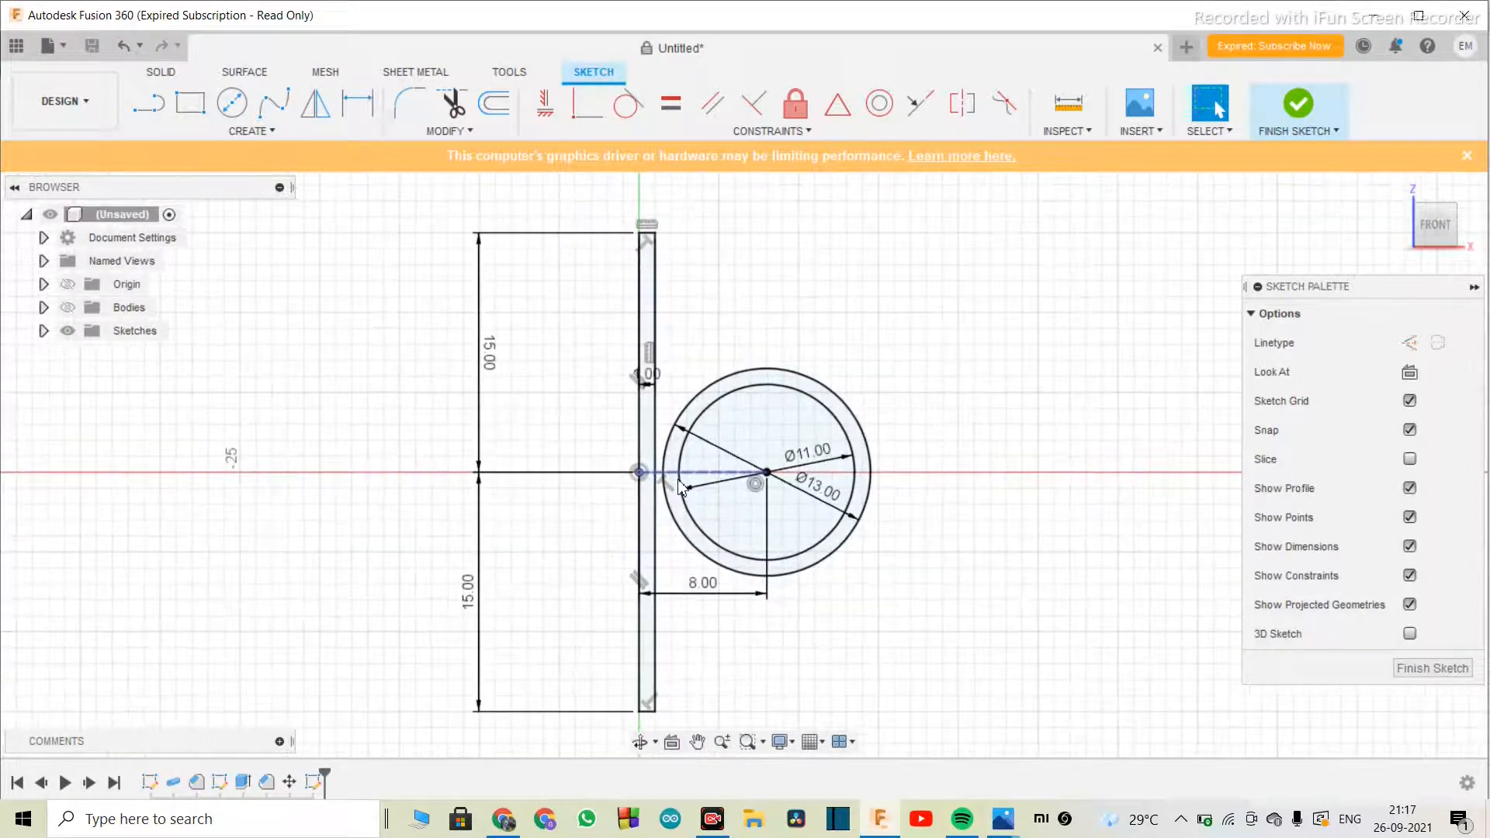
{"action": "left_click", "coordinate": [654, 384]}
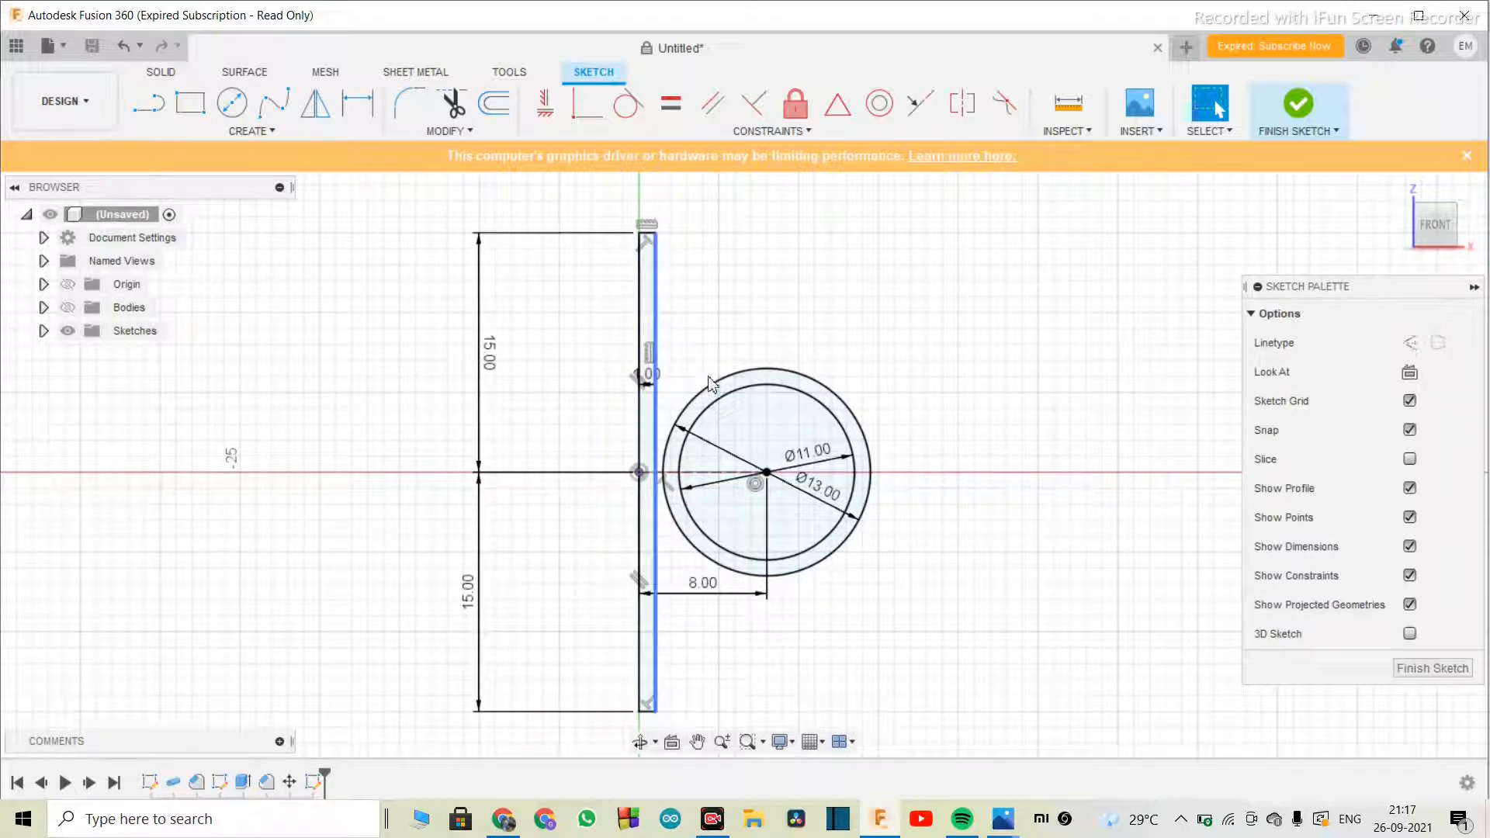
{"action": "left_click", "coordinate": [637, 350]}
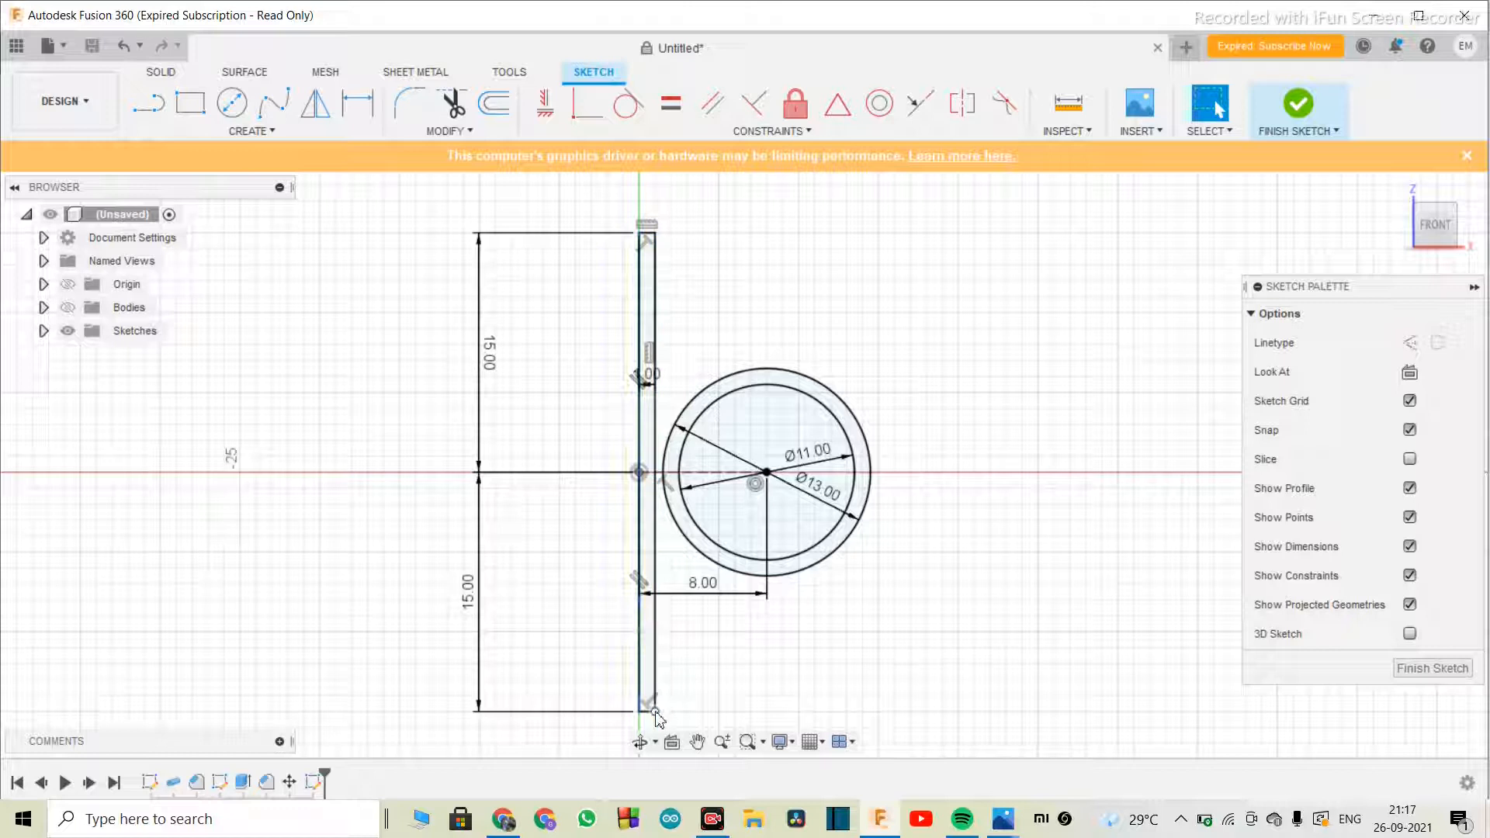
{"action": "scroll", "coordinate": [681, 444], "scroll_direction": "up", "scroll_amount": 1}
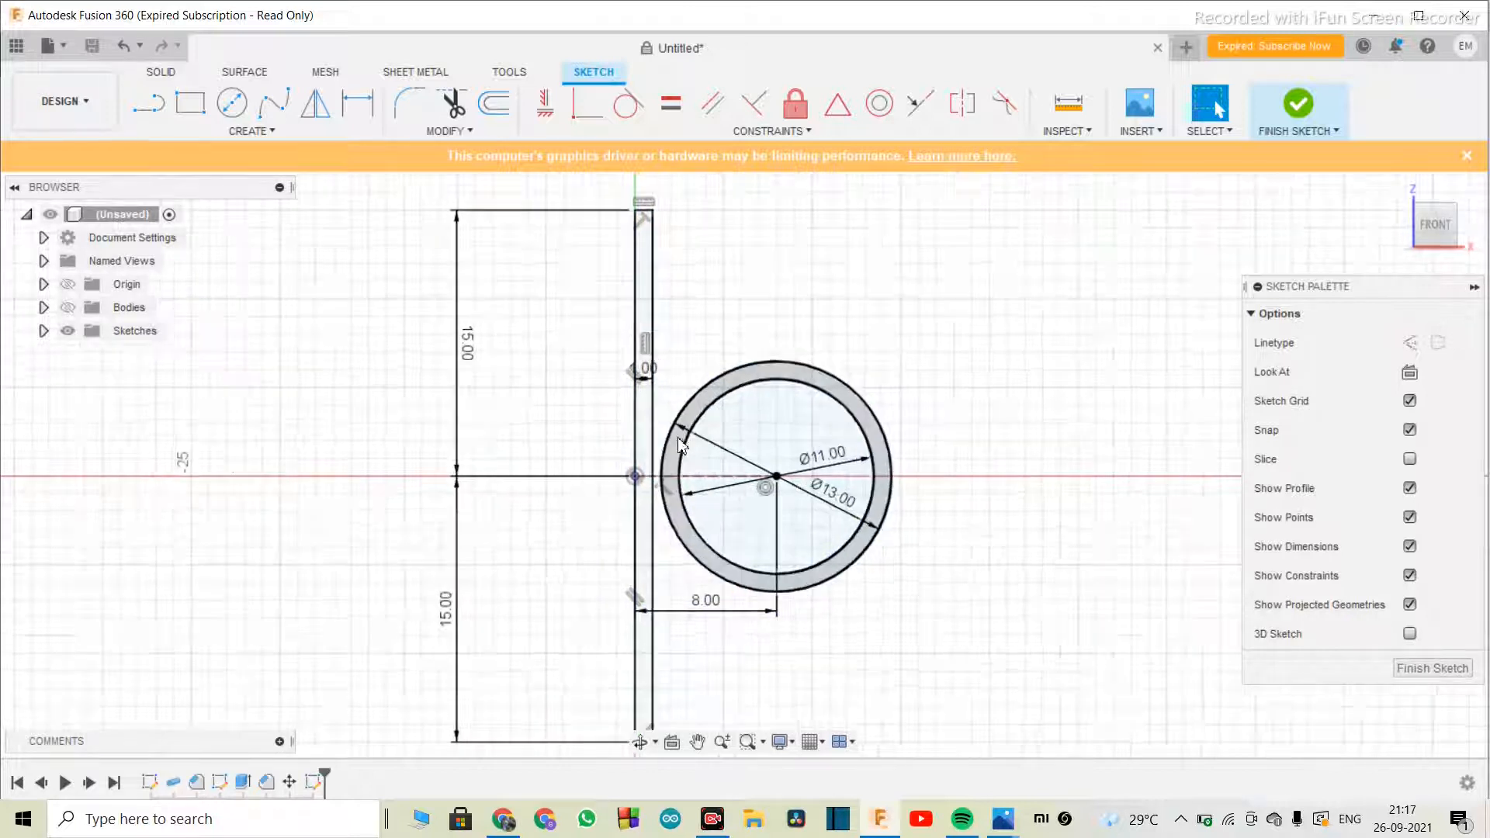
{"action": "scroll", "coordinate": [681, 445], "scroll_direction": "down", "scroll_amount": 2}
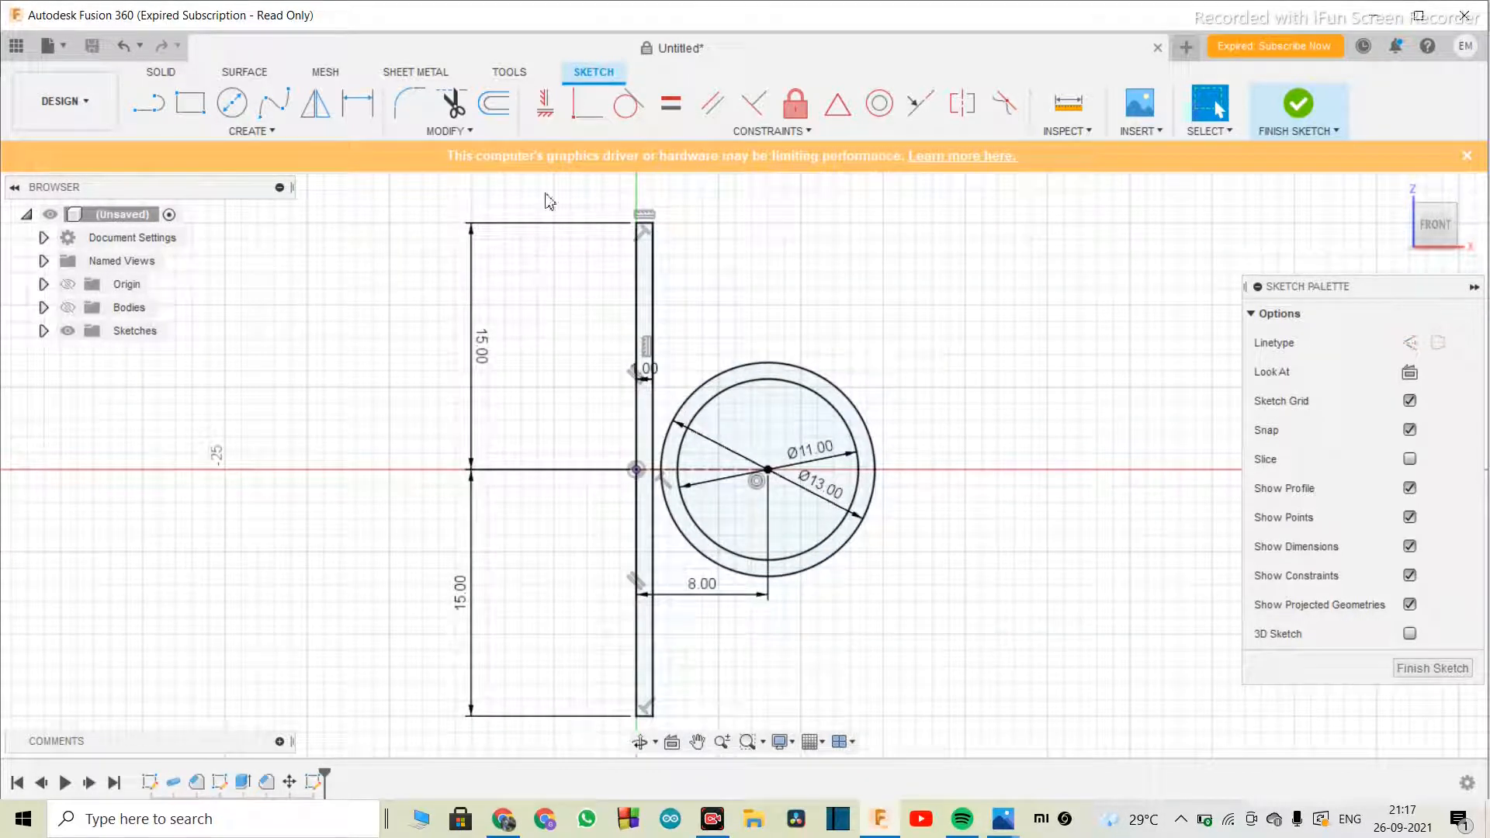
- Draw a three-point arc curving from the plate's inner edge to the upper-left part of the 13 mm circle
{"action": "left_click", "coordinate": [332, 132]}
{"action": "mouse_move", "coordinate": [246, 180]}
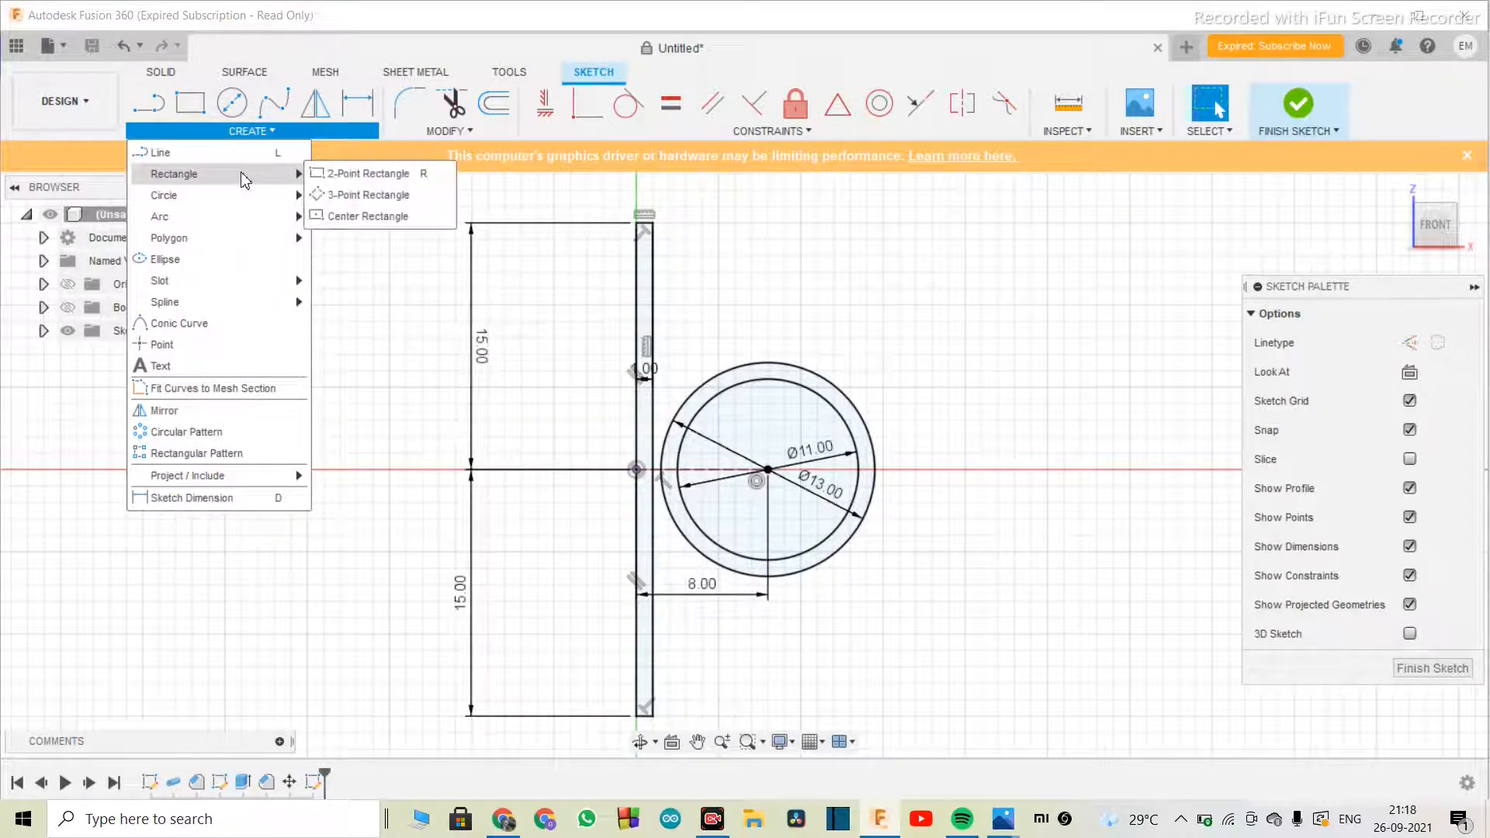
{"action": "mouse_move", "coordinate": [301, 218]}
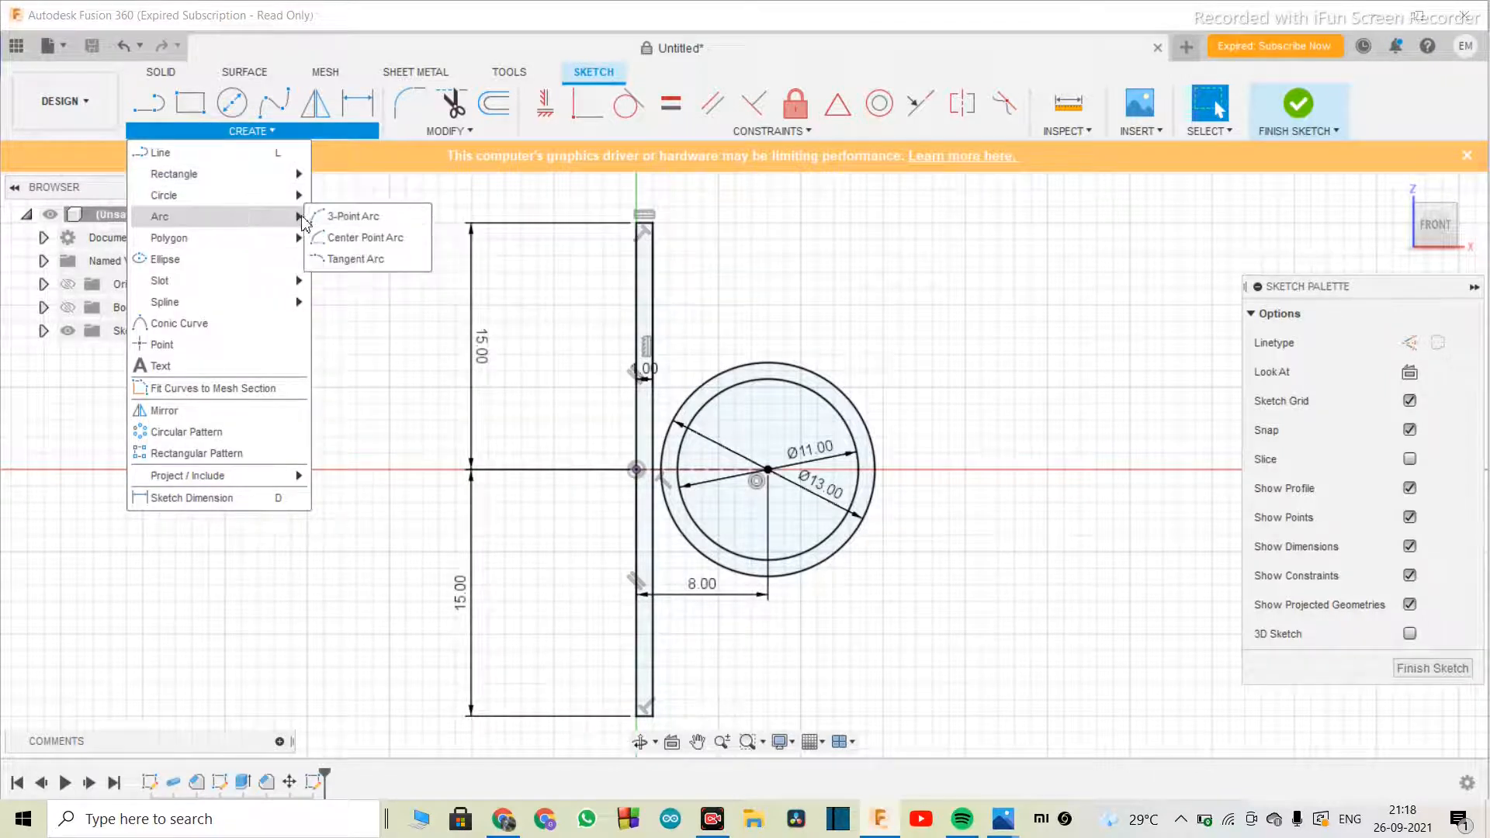
{"action": "left_click", "coordinate": [330, 216]}
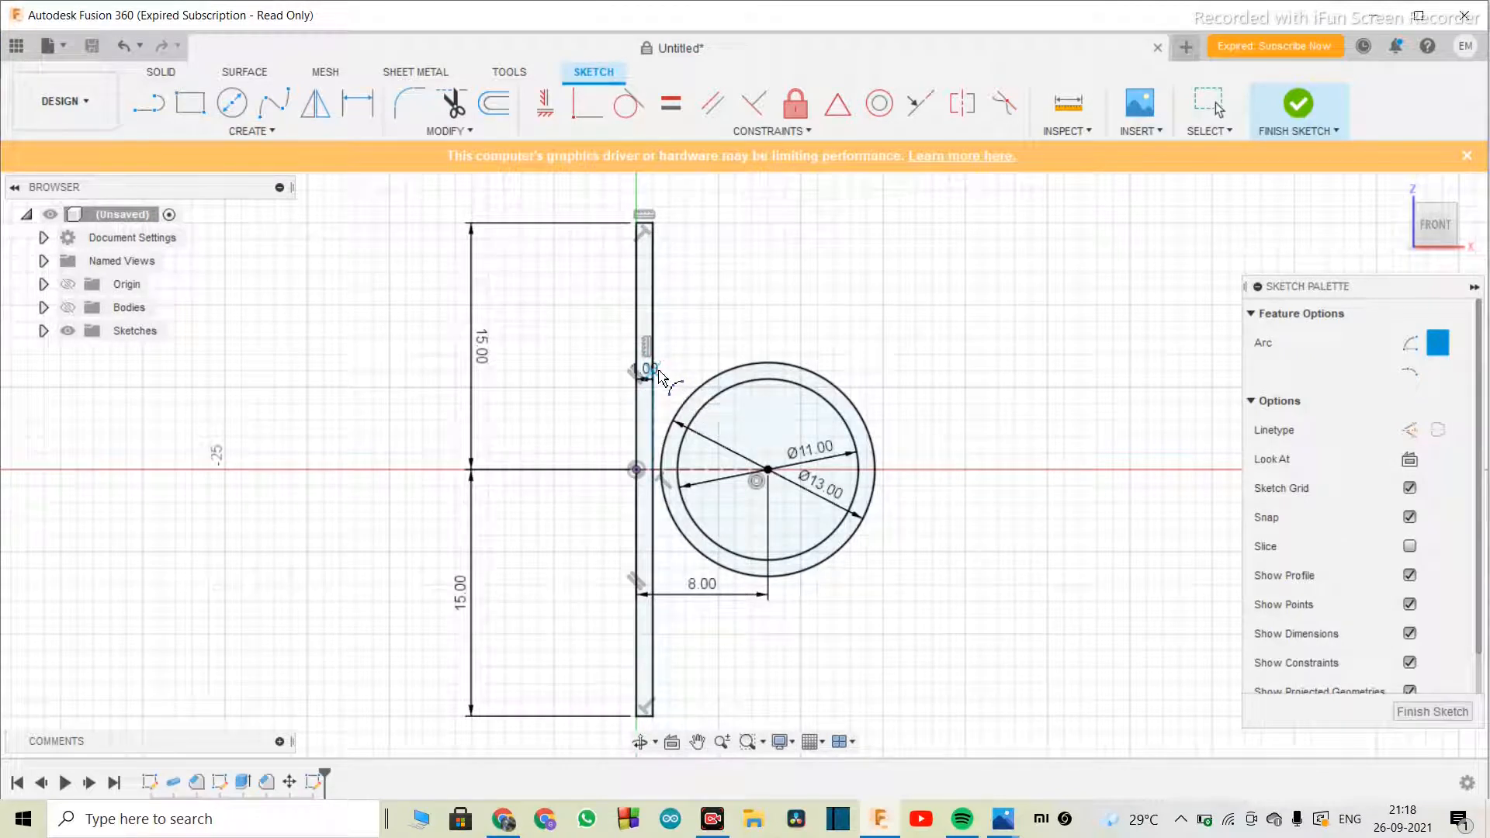
{"action": "left_click", "coordinate": [653, 380]}
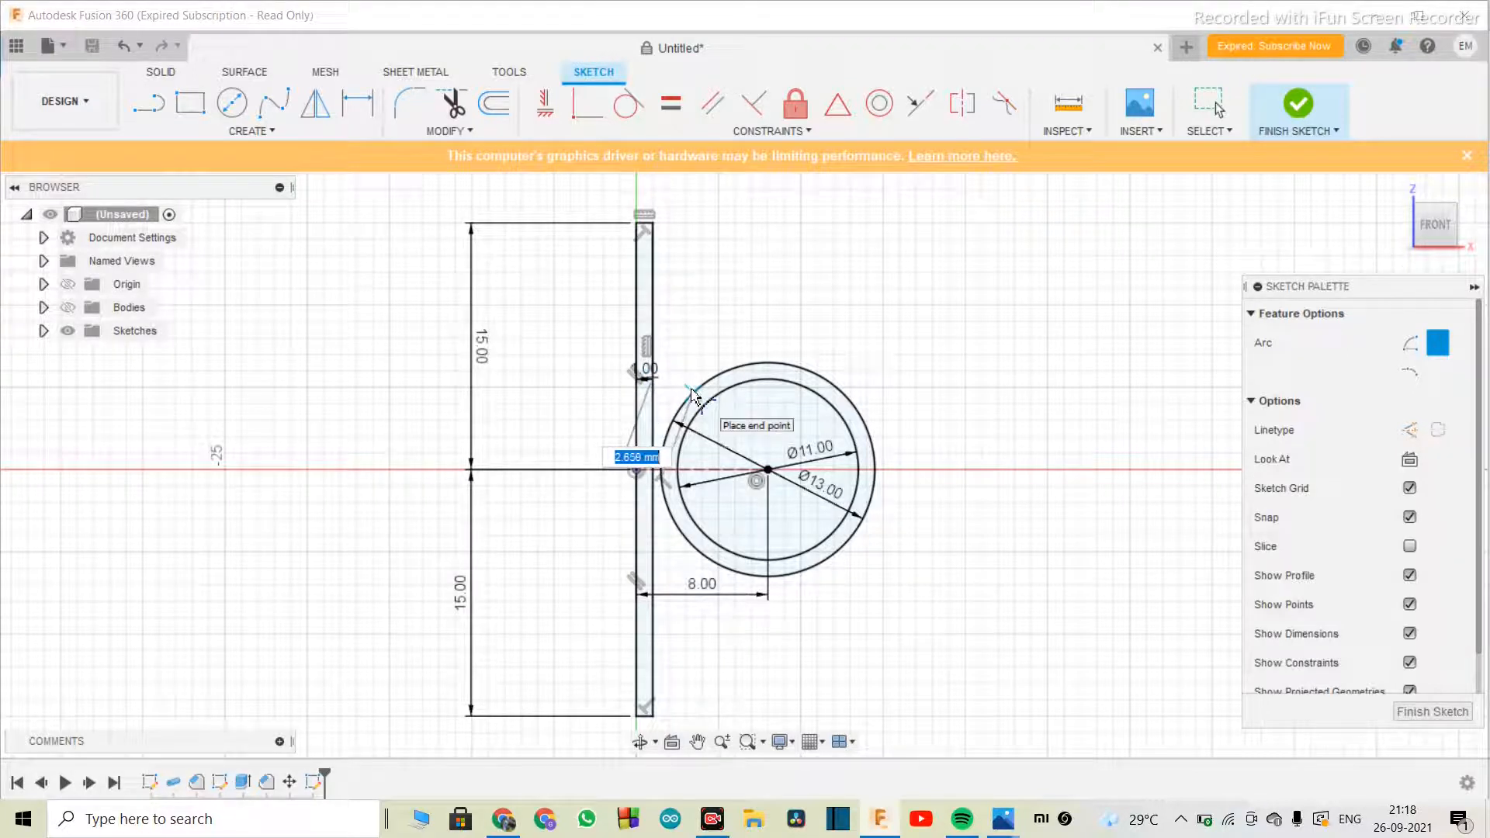
{"action": "left_click", "coordinate": [694, 394]}
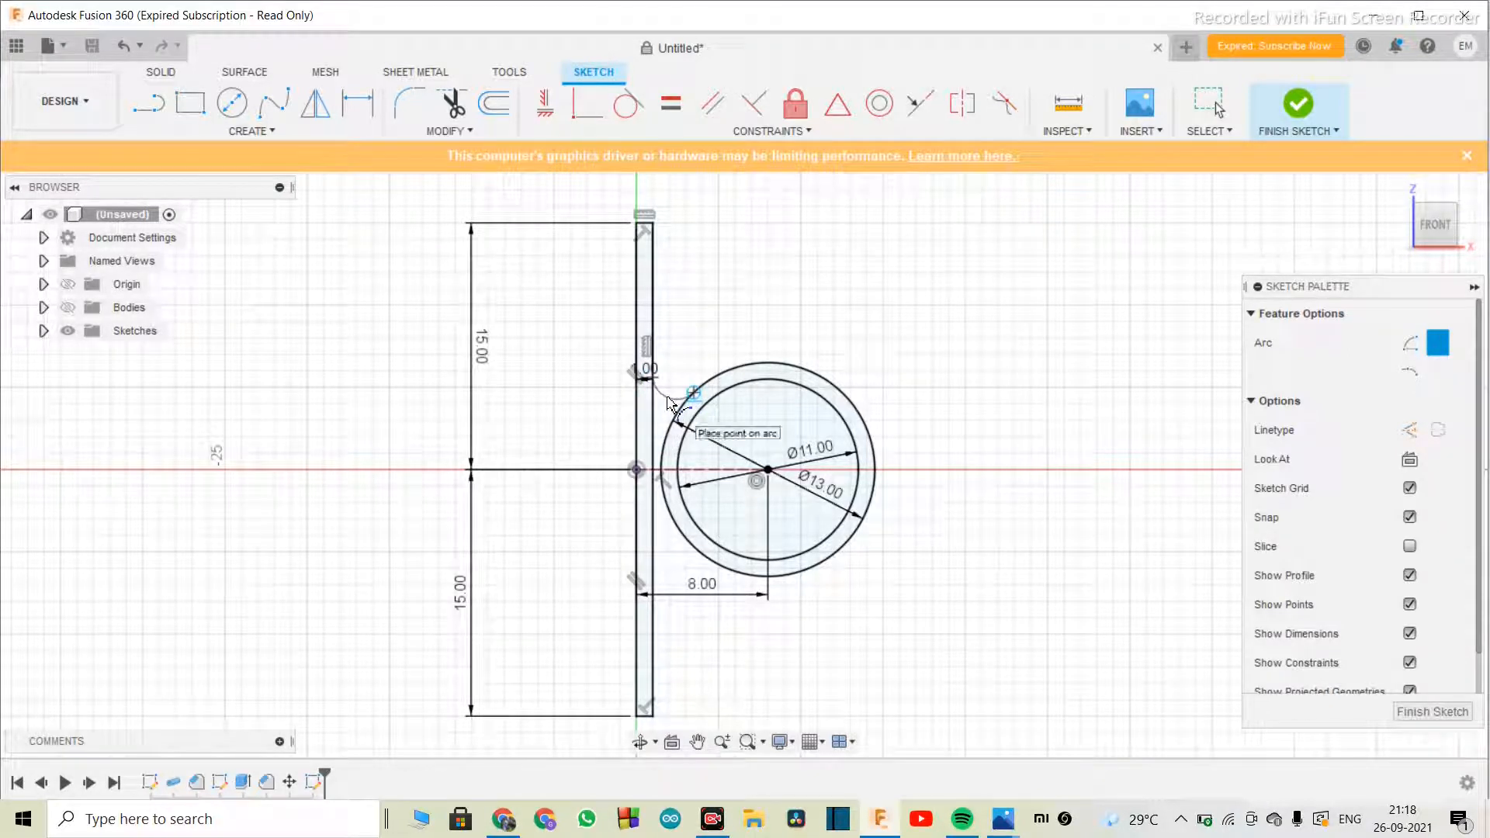
{"action": "left_click", "coordinate": [669, 399]}
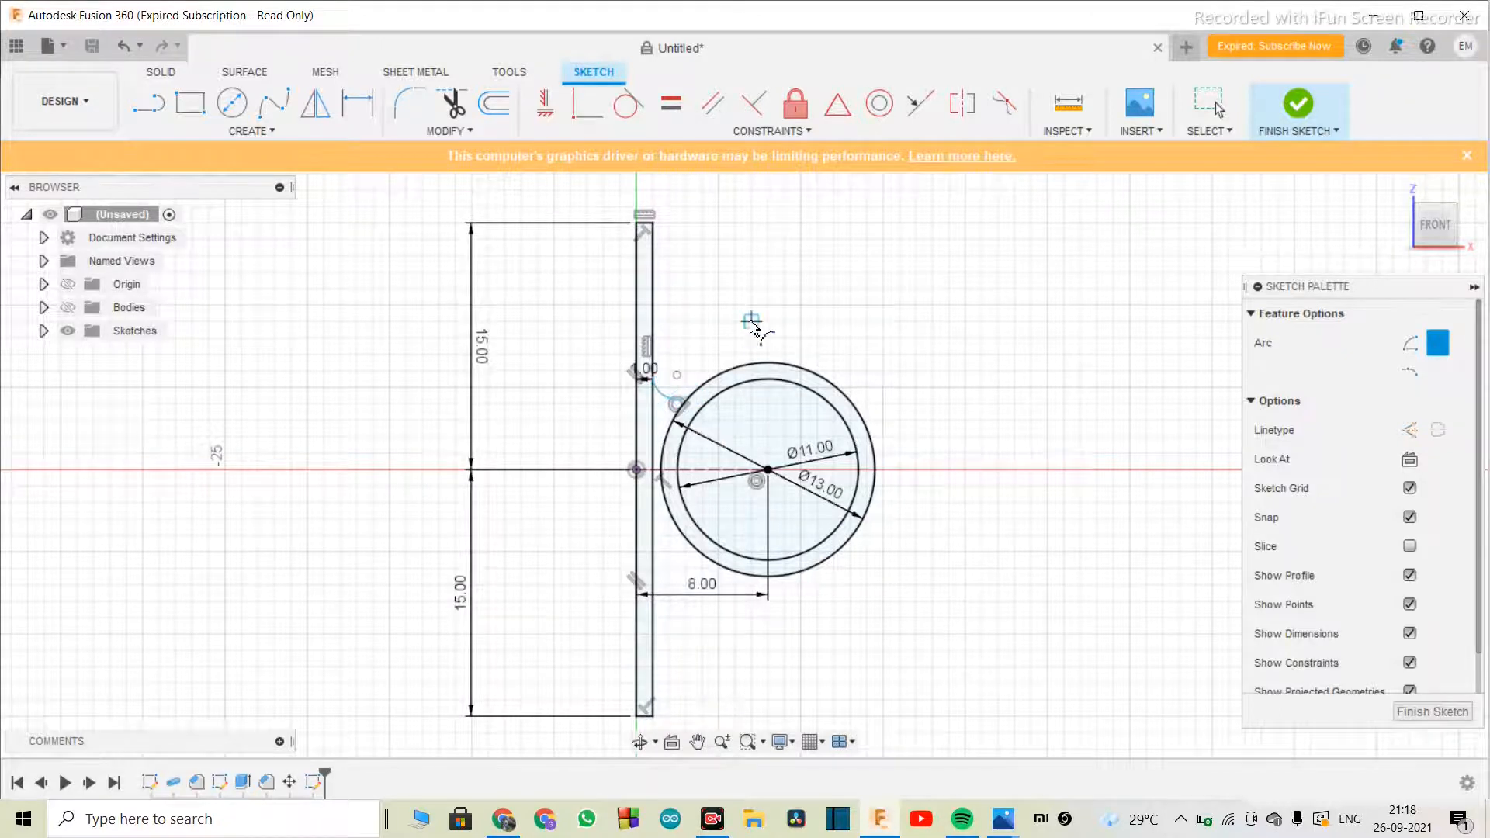
- Draw a second three-point arc below the first, from the plate's outer edge to the 11 mm circle
{"action": "scroll", "coordinate": [679, 423], "scroll_direction": "up", "scroll_amount": 5}
{"action": "scroll", "coordinate": [676, 450], "scroll_direction": "down", "scroll_amount": 2}
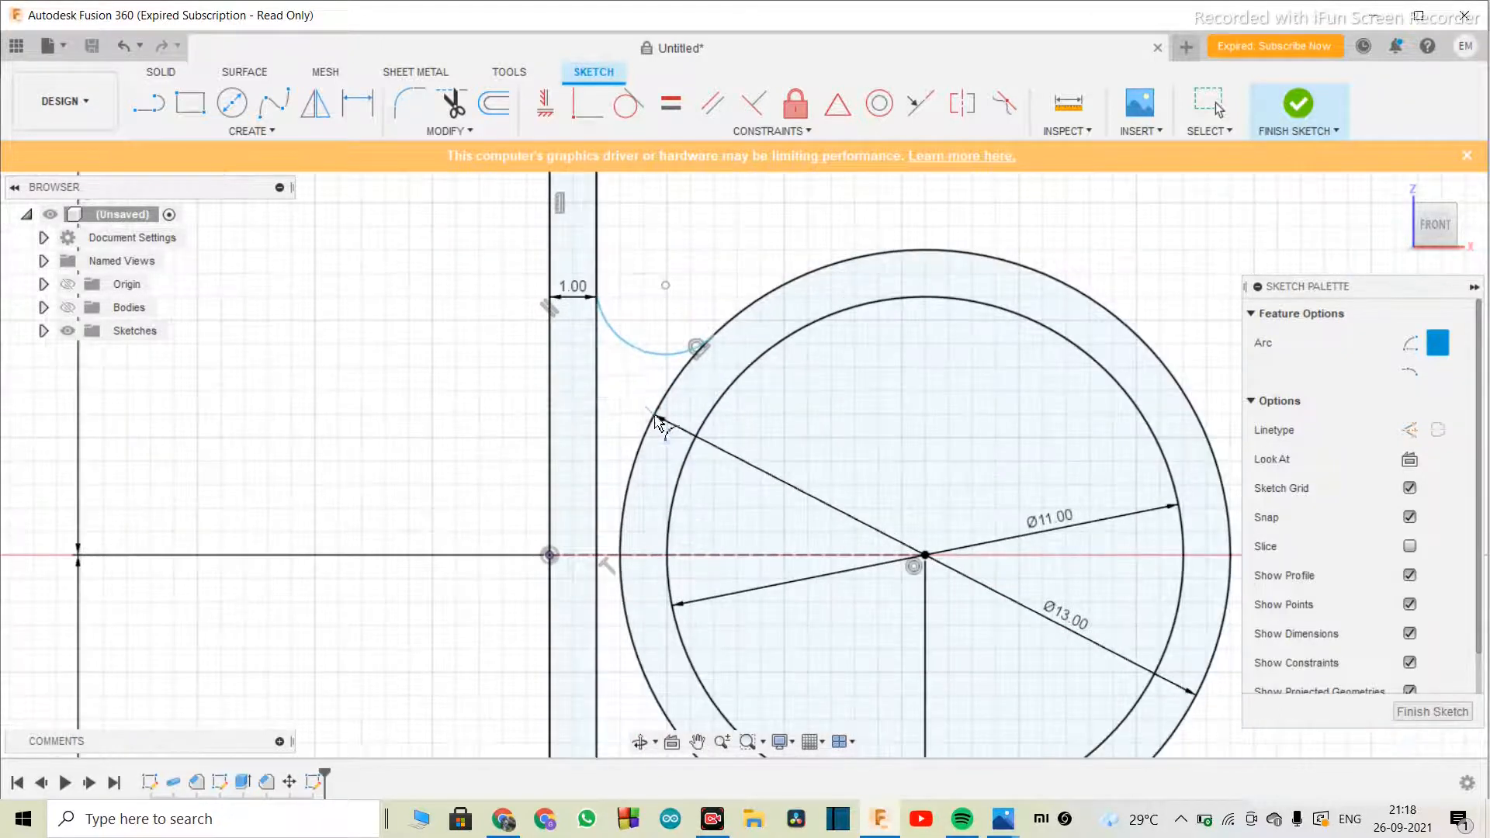
{"action": "left_click", "coordinate": [549, 335]}
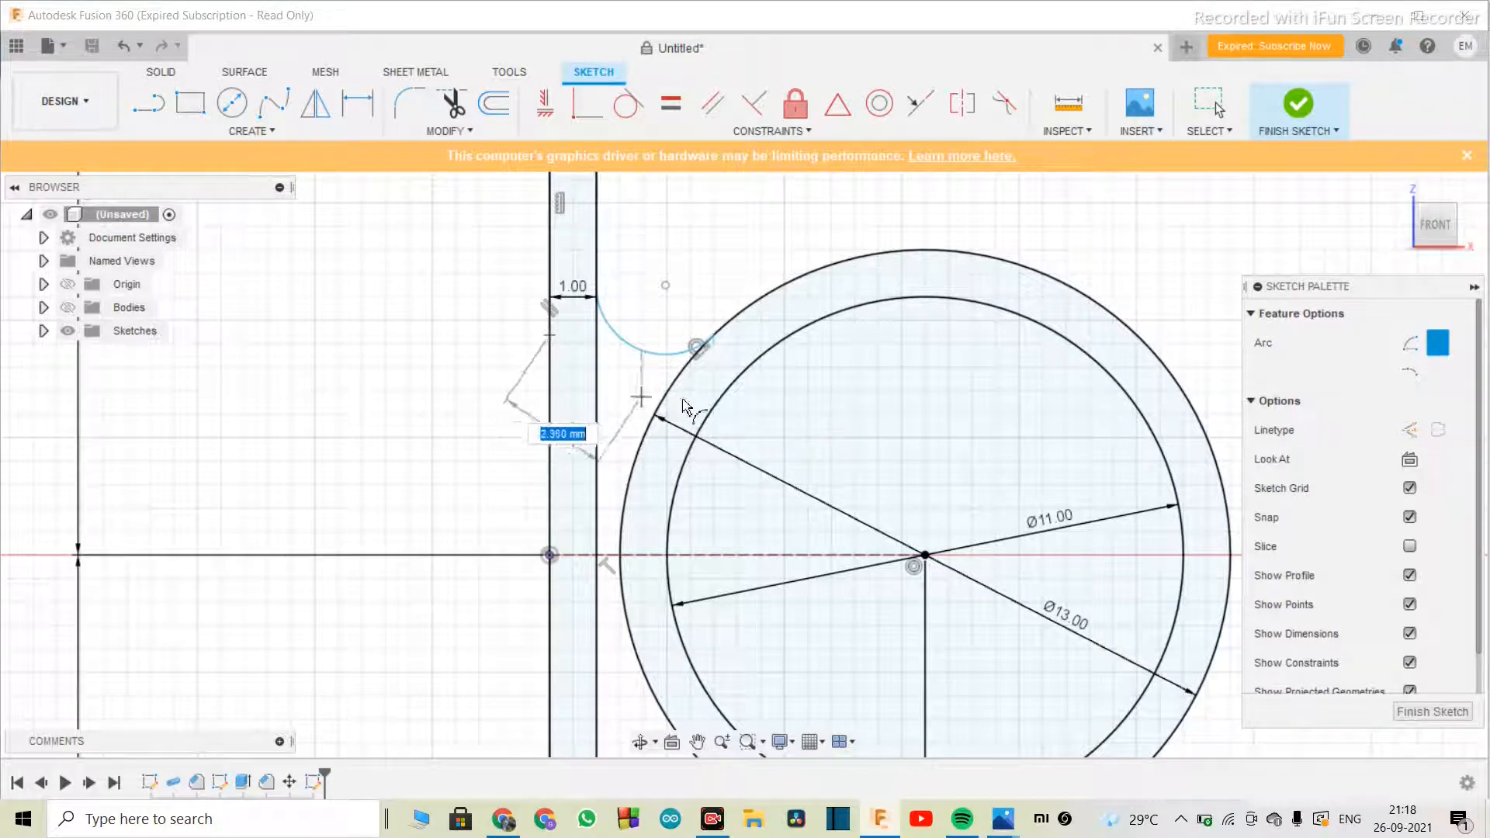
{"action": "left_click", "coordinate": [712, 405]}
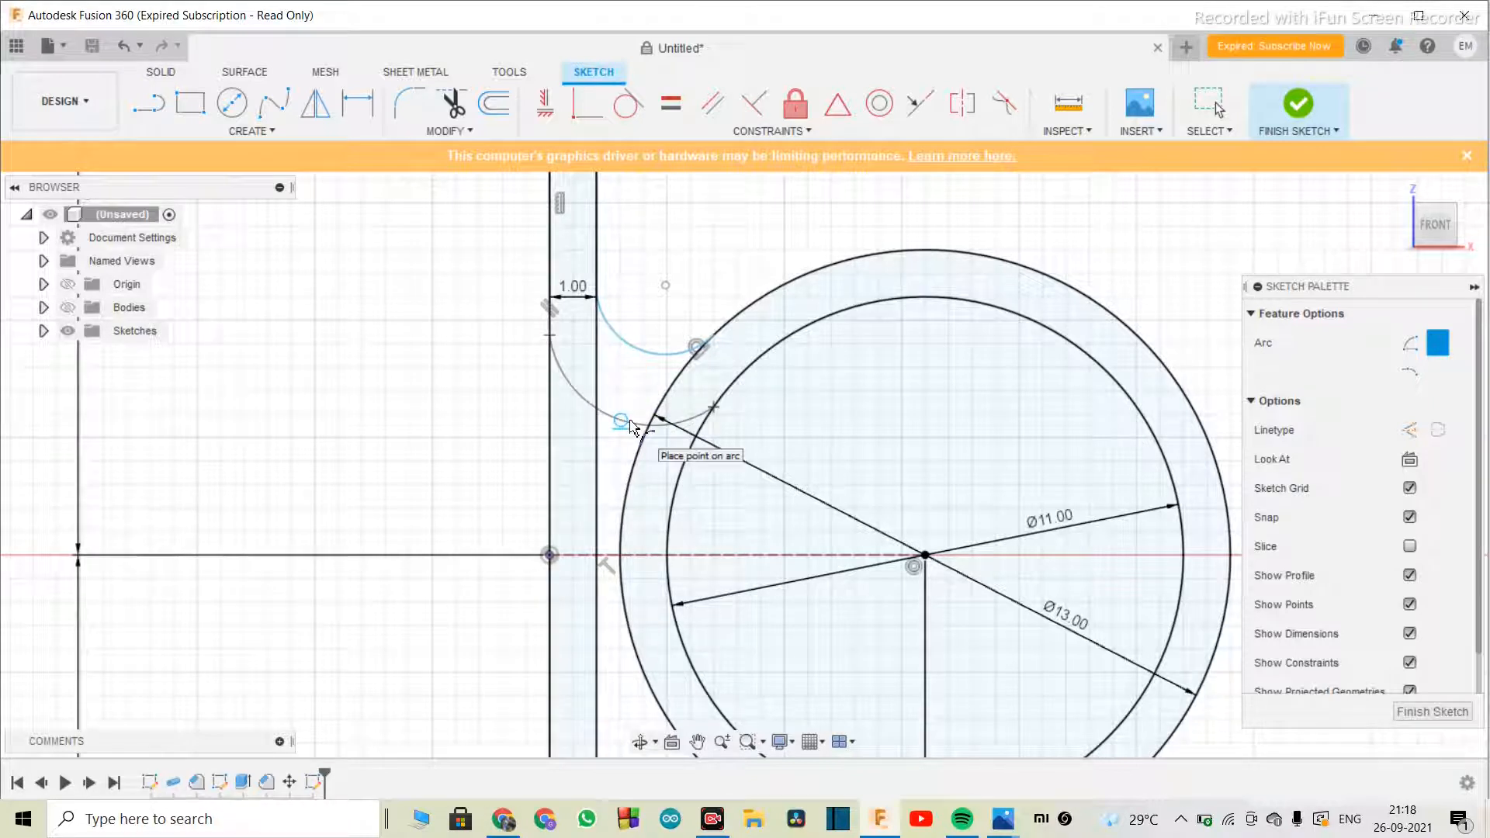
{"action": "left_click", "coordinate": [630, 426]}
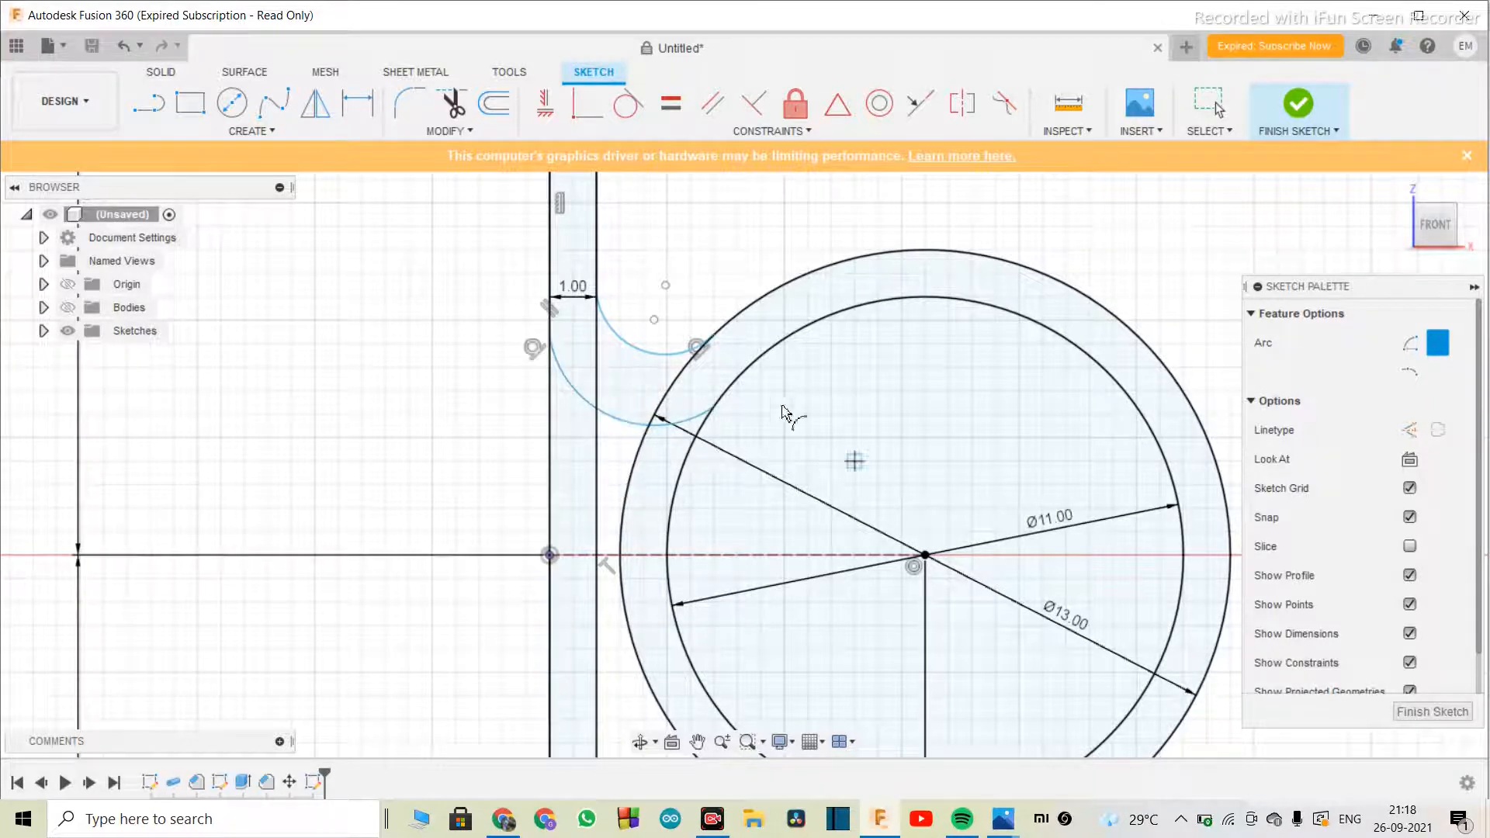
{"action": "scroll", "coordinate": [730, 415], "scroll_direction": "down", "scroll_amount": 5}
{"action": "scroll", "coordinate": [743, 380], "scroll_direction": "up", "scroll_amount": 3}
{"action": "scroll", "coordinate": [730, 388], "scroll_direction": "down", "scroll_amount": 2}
{"action": "scroll", "coordinate": [699, 408], "scroll_direction": "up", "scroll_amount": 3}
{"action": "key", "text": "Escape"}
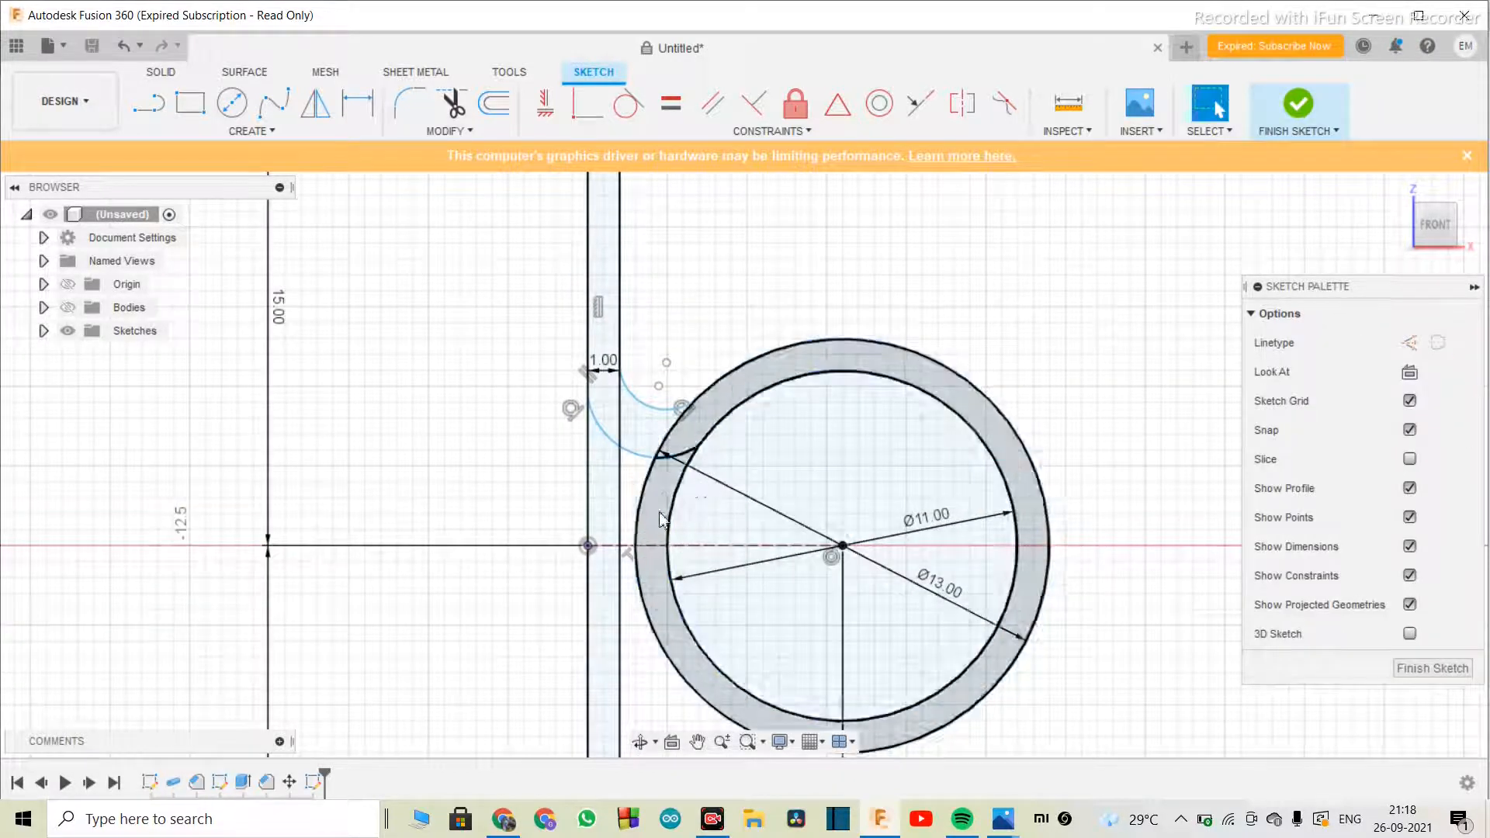
- Draw a horizontal line from the origin through the circles' centre to the far side of the 13 mm circle
{"action": "scroll", "coordinate": [534, 338], "scroll_direction": "down", "scroll_amount": 4}
{"action": "scroll", "coordinate": [677, 494], "scroll_direction": "up", "scroll_amount": 3}
{"action": "scroll", "coordinate": [621, 466], "scroll_direction": "down", "scroll_amount": 2}
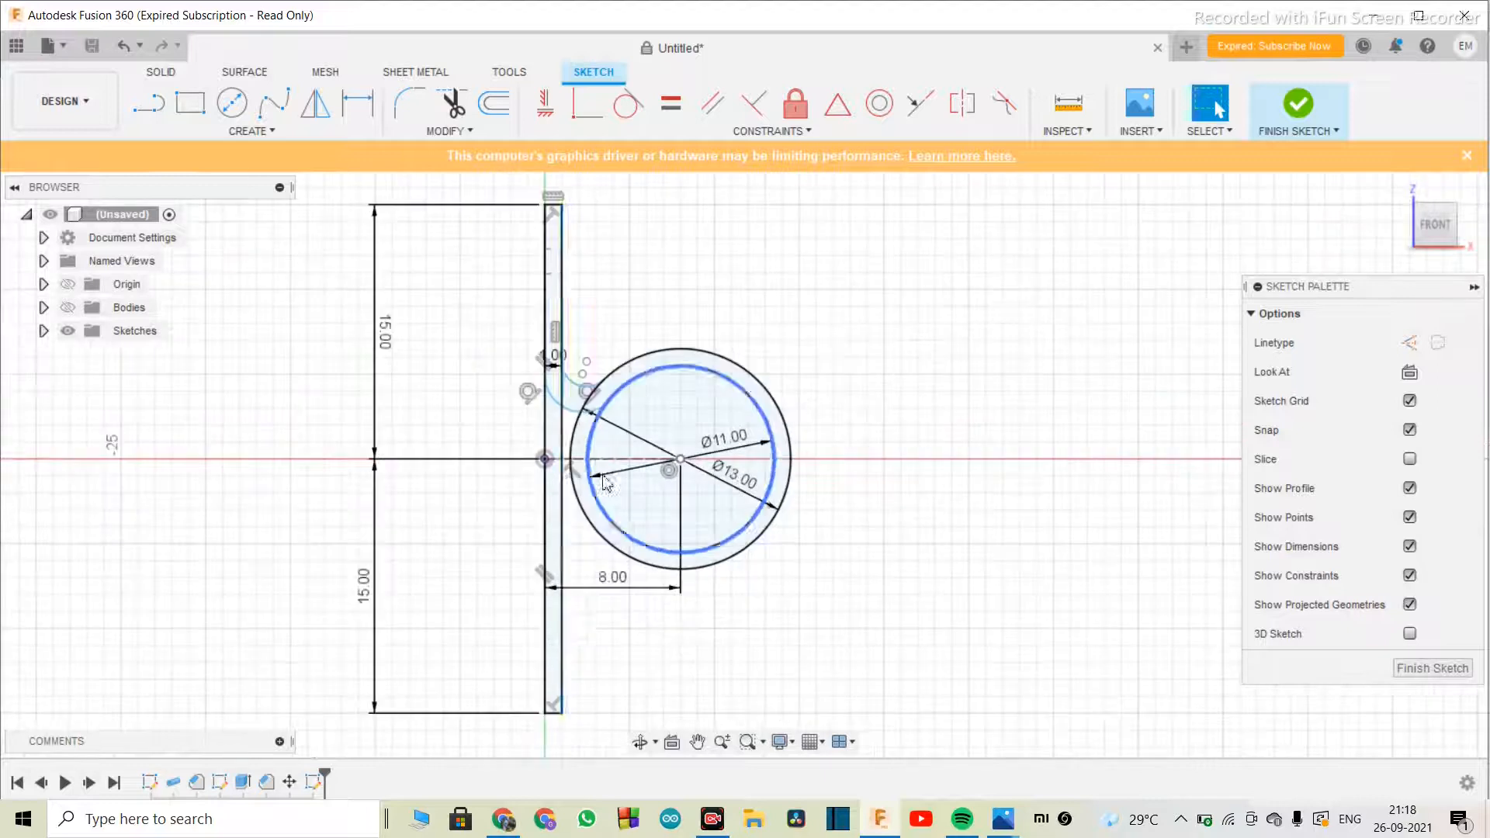
{"action": "scroll", "coordinate": [568, 411], "scroll_direction": "up", "scroll_amount": 3}
{"action": "key", "text": "l"}
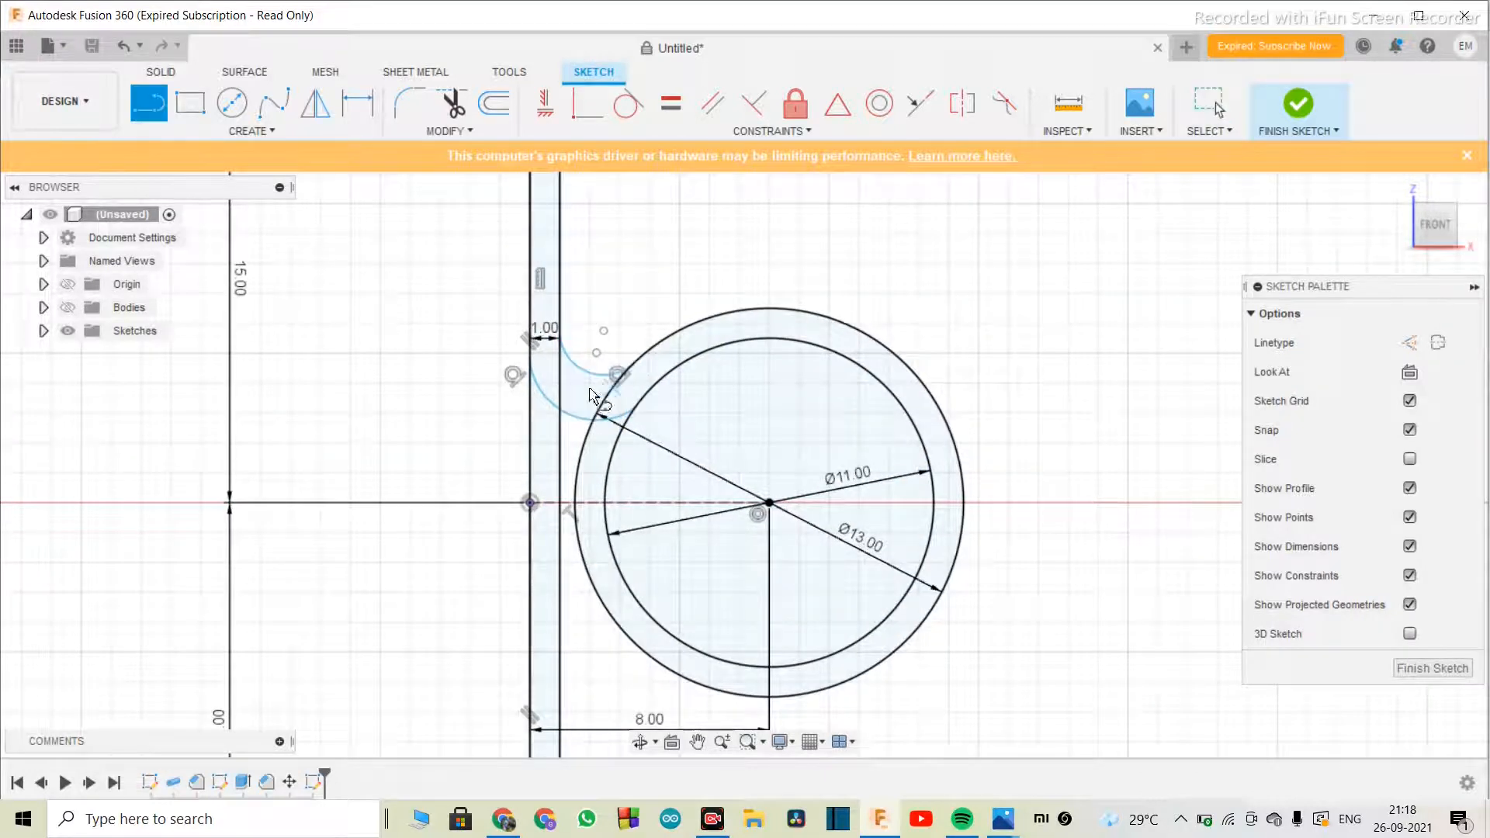
{"action": "left_click", "coordinate": [531, 504]}
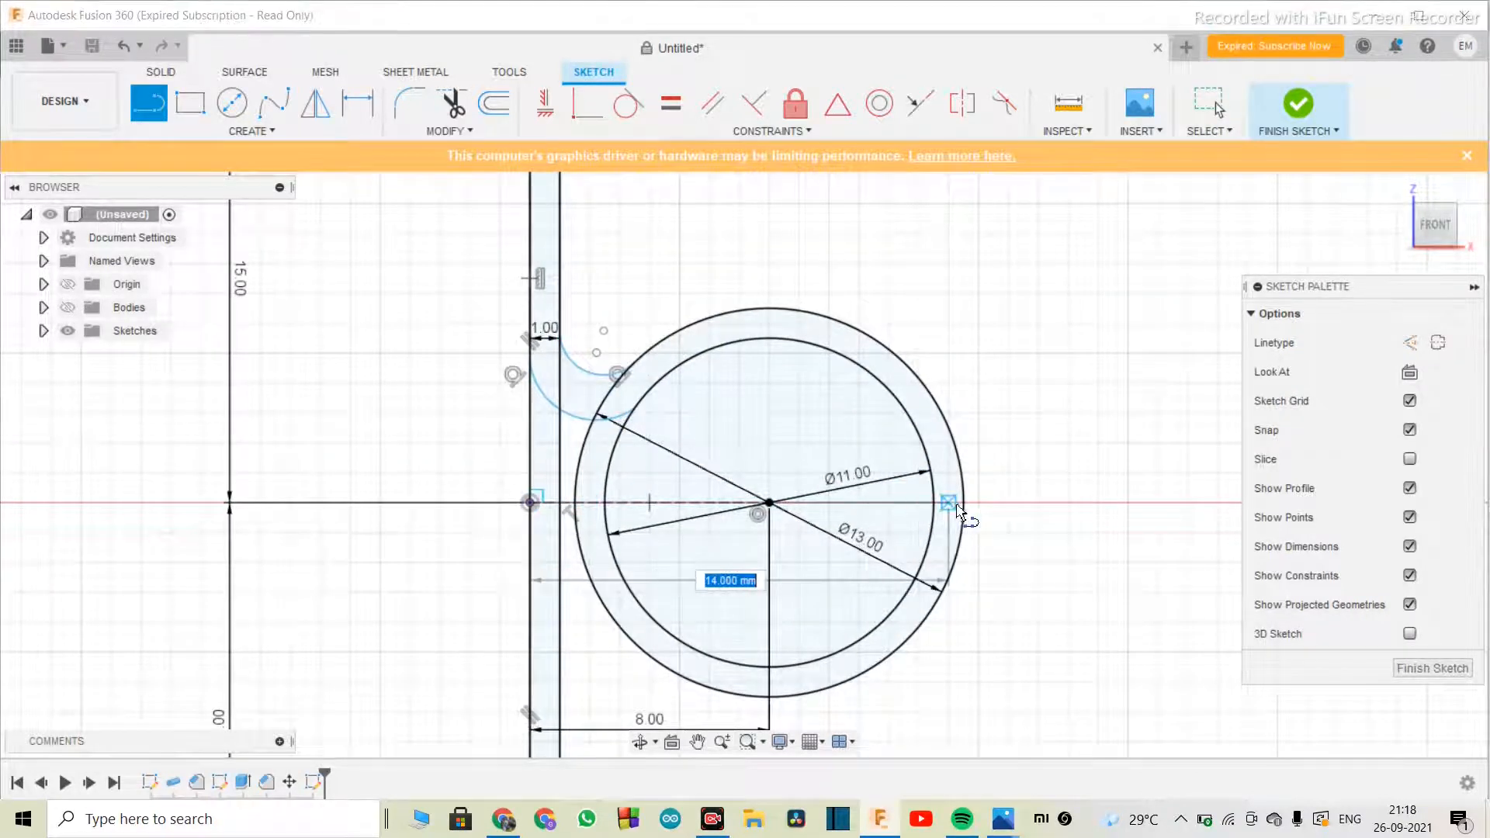
{"action": "key", "text": "Escape"}
{"action": "scroll", "coordinate": [918, 392], "scroll_direction": "down", "scroll_amount": 2}
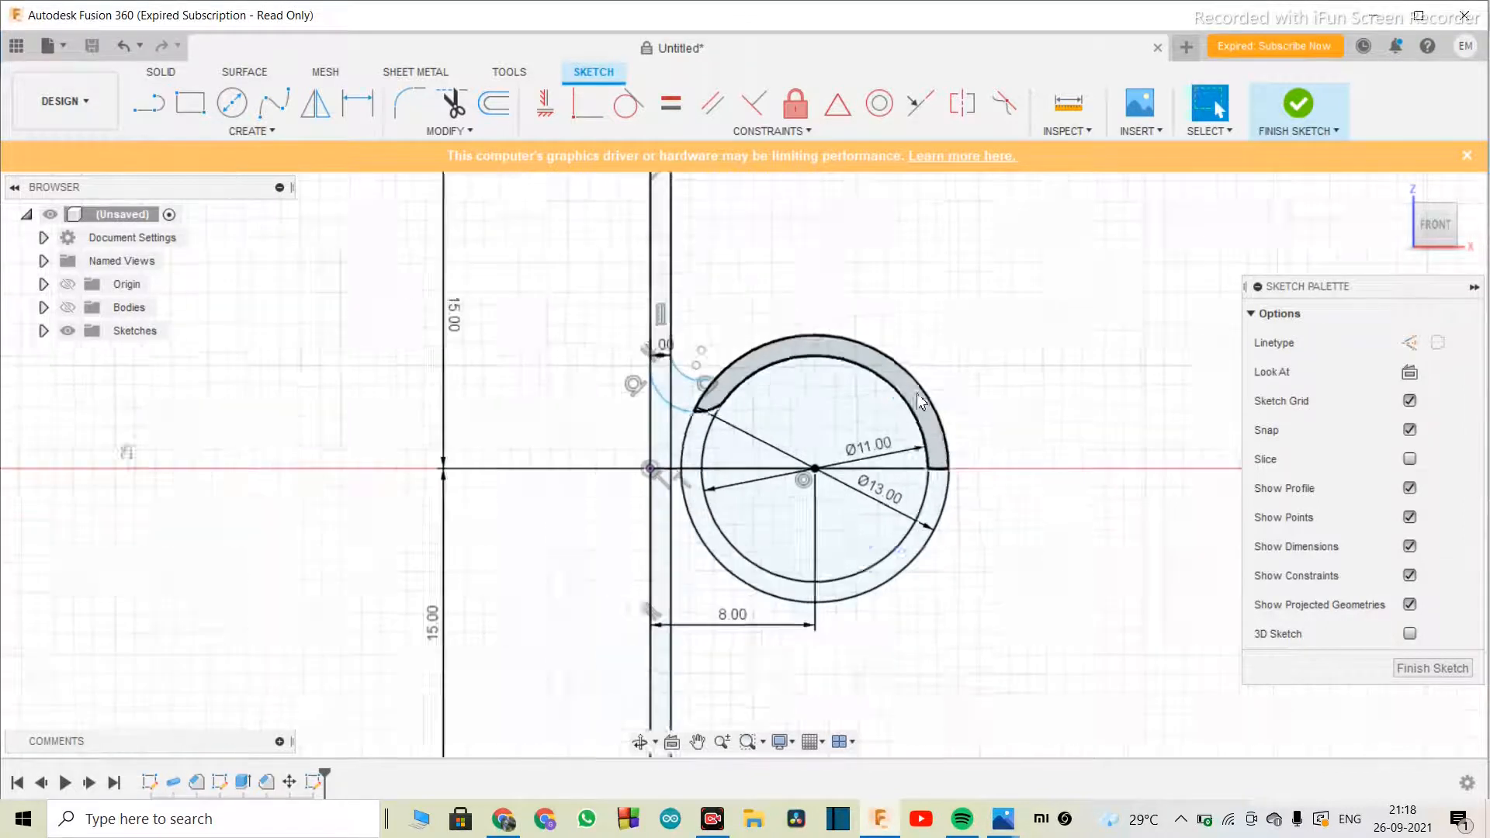
- Trim away the lower halves of both circles and the plate profile below the horizontal line
{"action": "scroll", "coordinate": [800, 617], "scroll_direction": "down", "scroll_amount": 1}
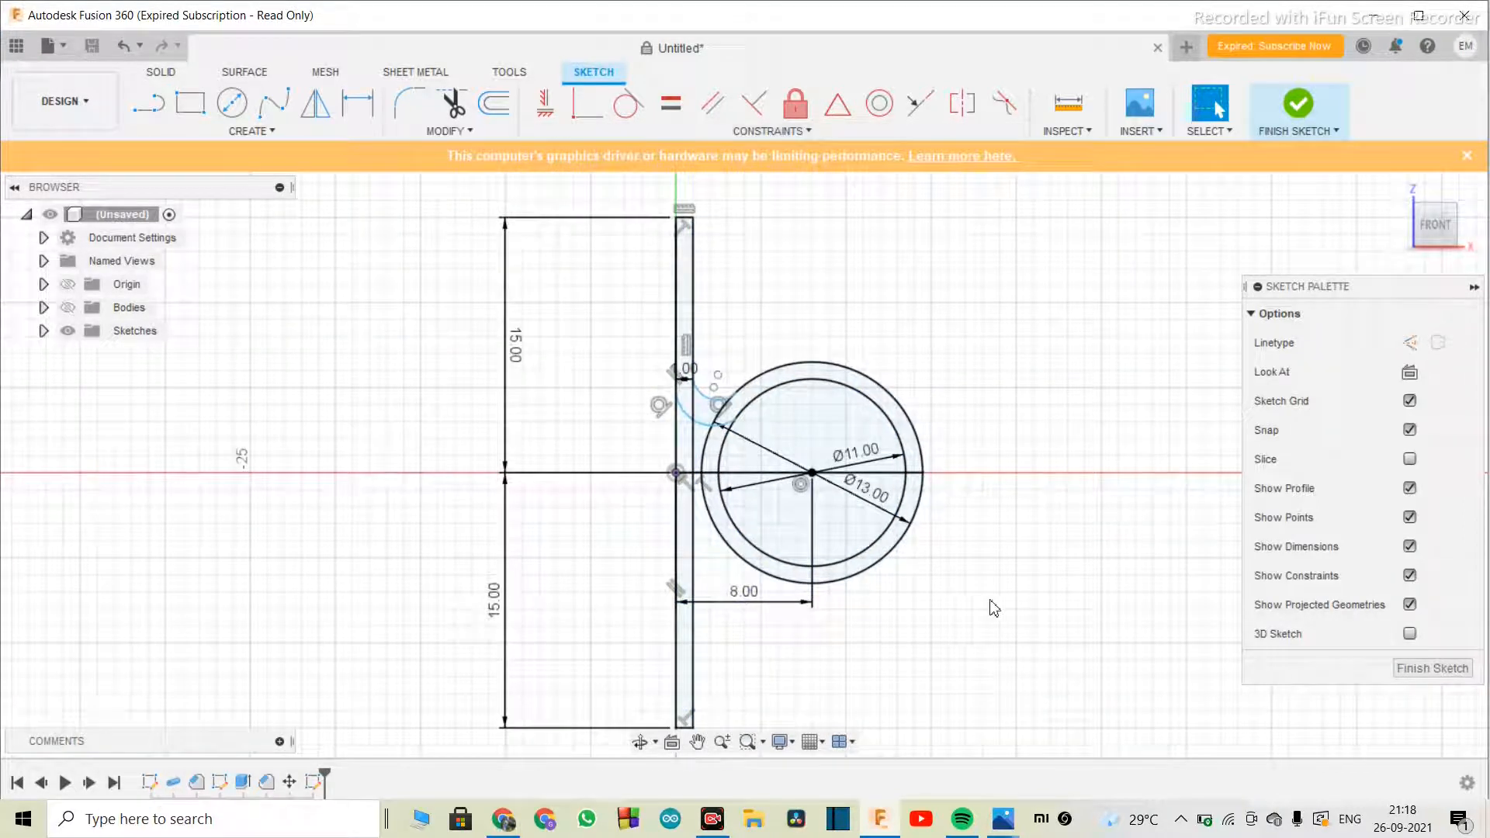
{"action": "mouse_move", "coordinate": [1001, 557]}
{"action": "left_mouse_down"}
{"action": "mouse_move", "coordinate": [622, 569]}
{"action": "mouse_move", "coordinate": [543, 586]}
{"action": "left_mouse_up"}
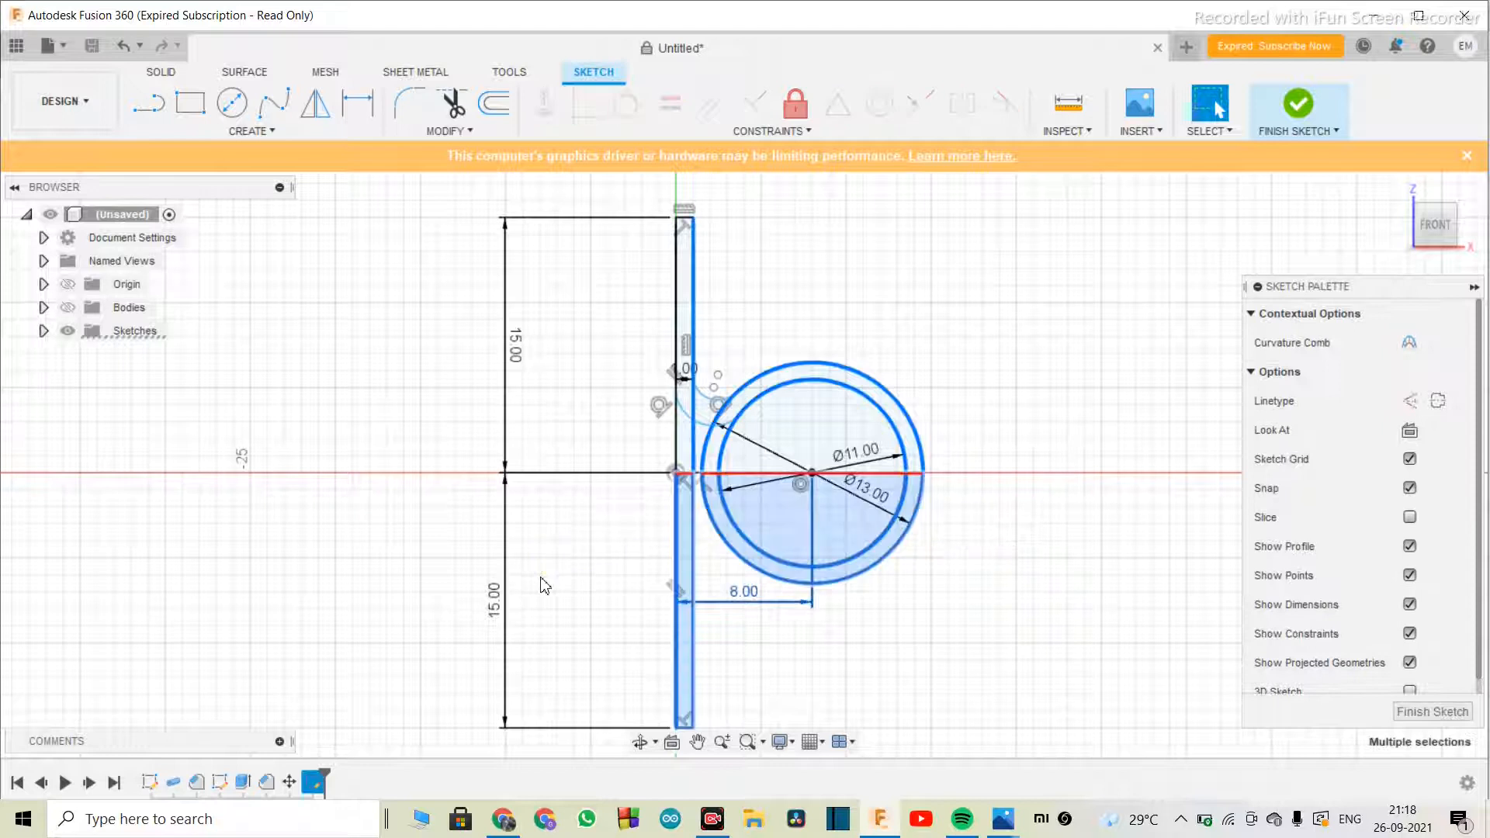
{"action": "key", "text": "Escape"}
{"action": "left_click", "coordinate": [452, 103]}
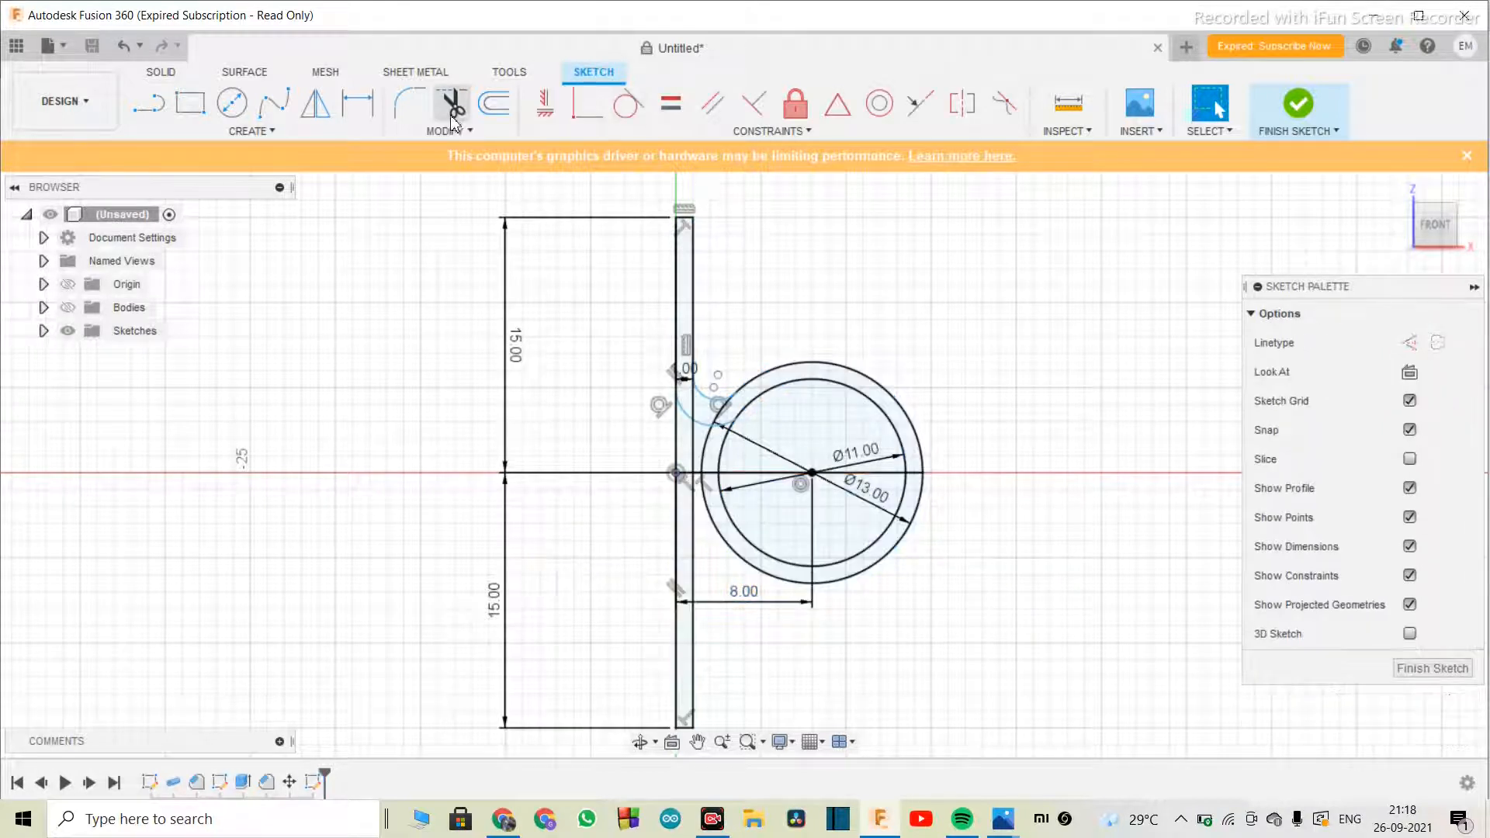
{"action": "left_click", "coordinate": [902, 518]}
{"action": "left_click", "coordinate": [662, 534]}
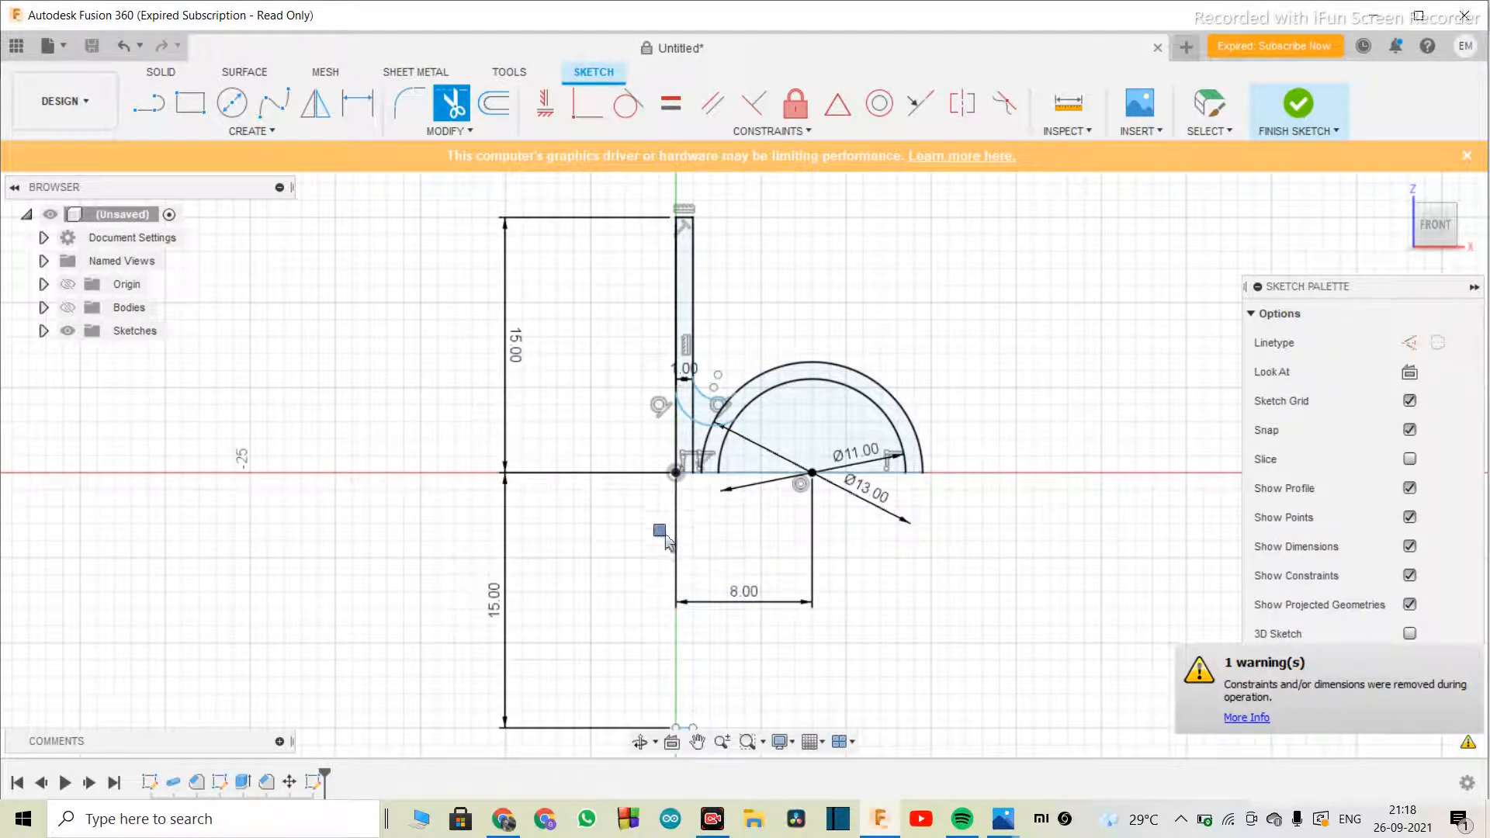
- Trim both plate edges below the connecting arcs and the outer circle's leftover segment beneath the bend
{"action": "scroll", "coordinate": [708, 481], "scroll_direction": "down", "scroll_amount": 2}
{"action": "scroll", "coordinate": [476, 514], "scroll_direction": "up", "scroll_amount": 8}
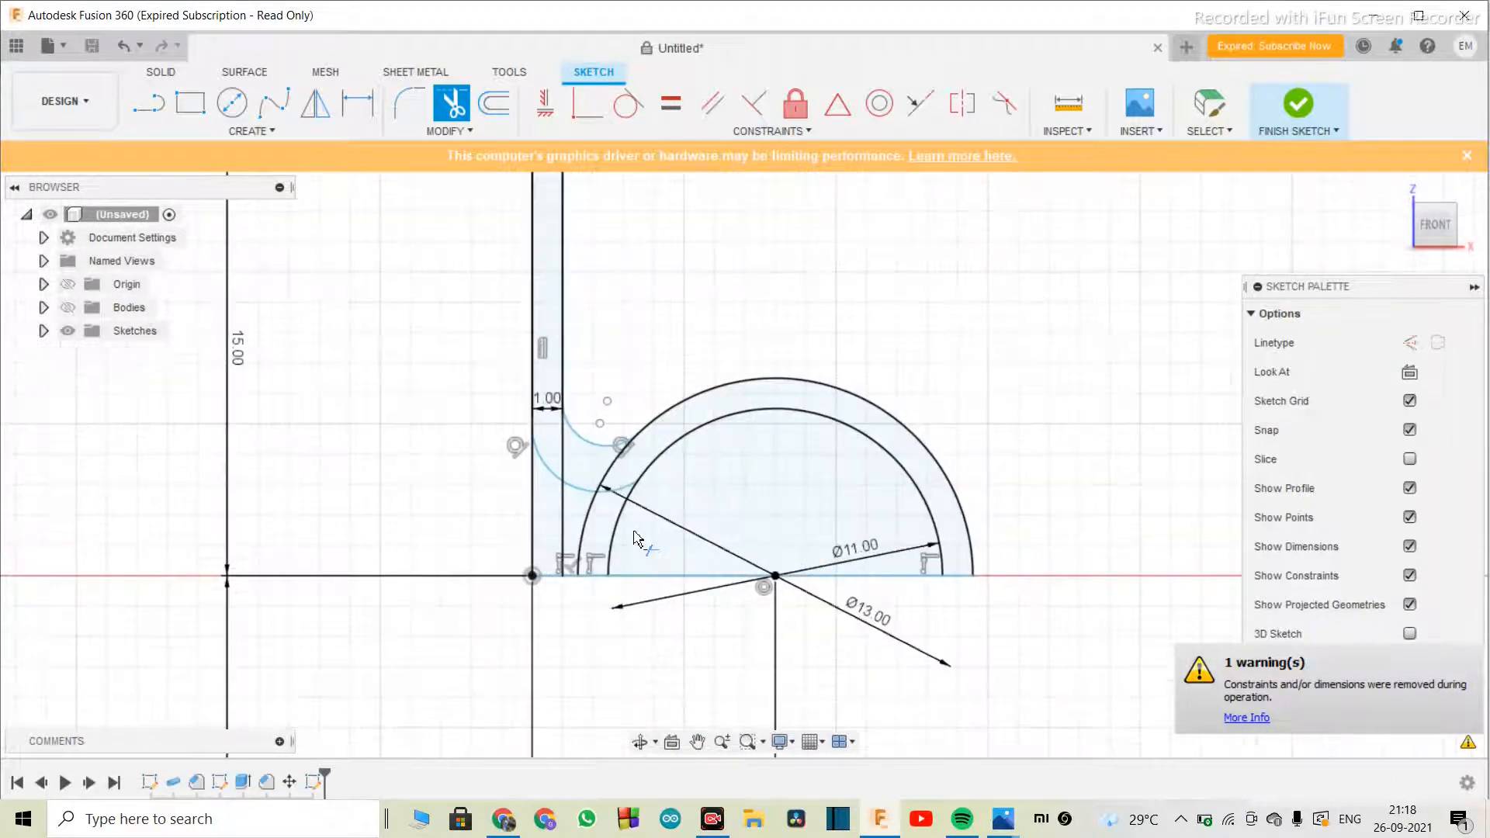
{"action": "scroll", "coordinate": [476, 514], "scroll_direction": "down", "scroll_amount": 5}
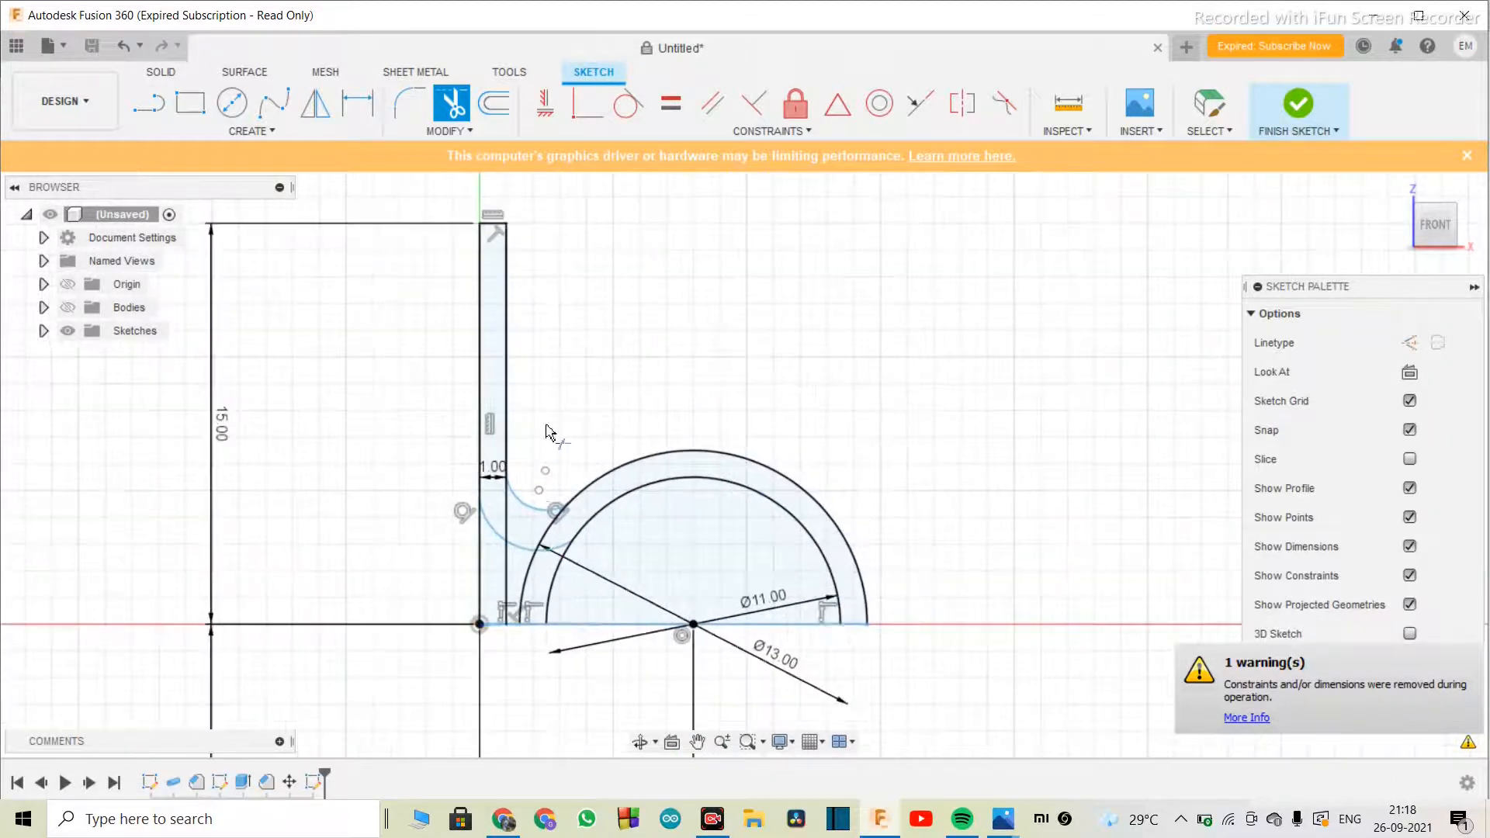
{"action": "left_click", "coordinate": [507, 583]}
{"action": "left_click", "coordinate": [481, 594]}
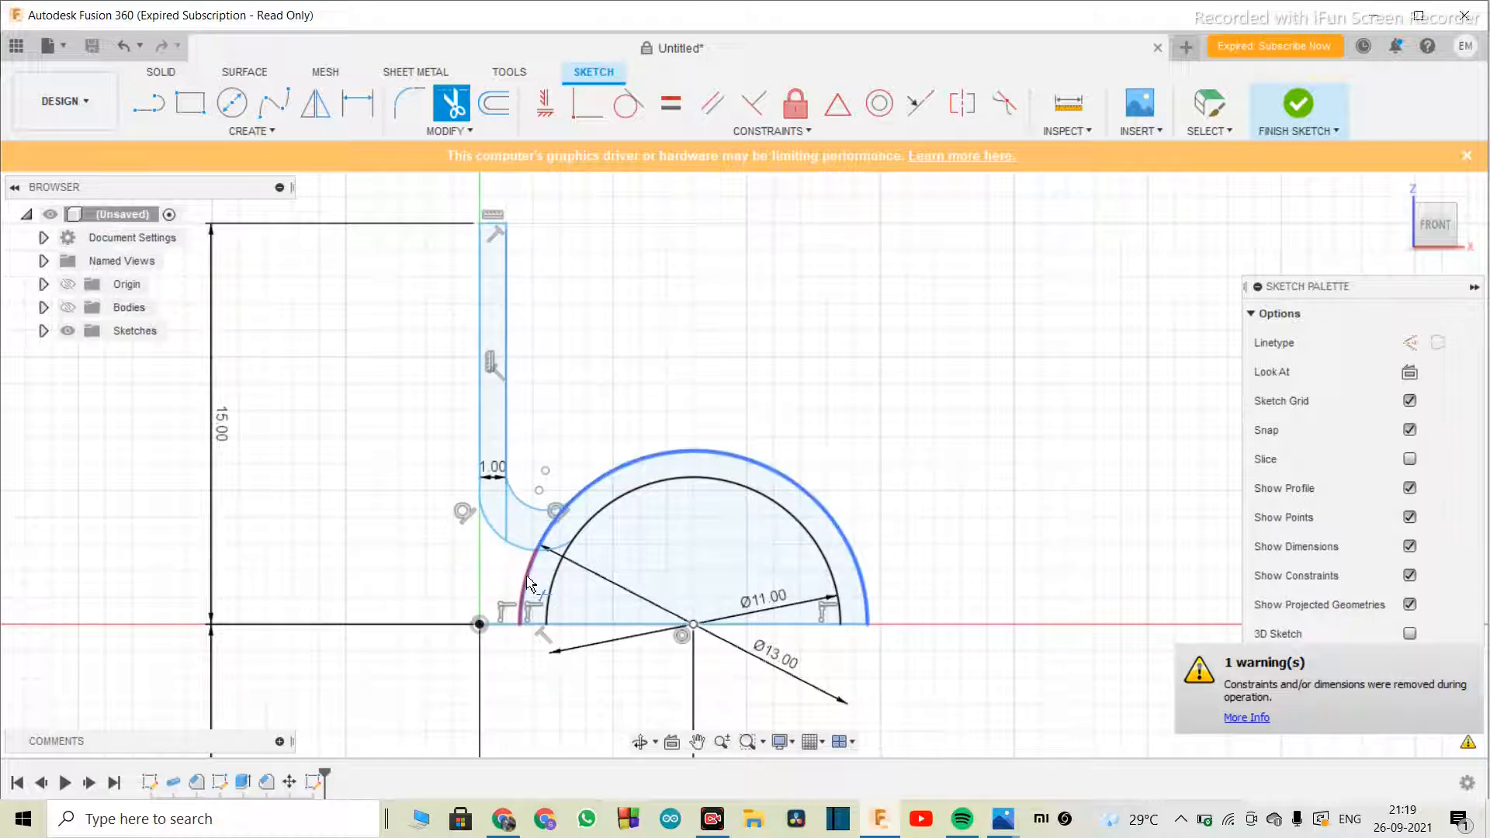
{"action": "left_click", "coordinate": [508, 530]}
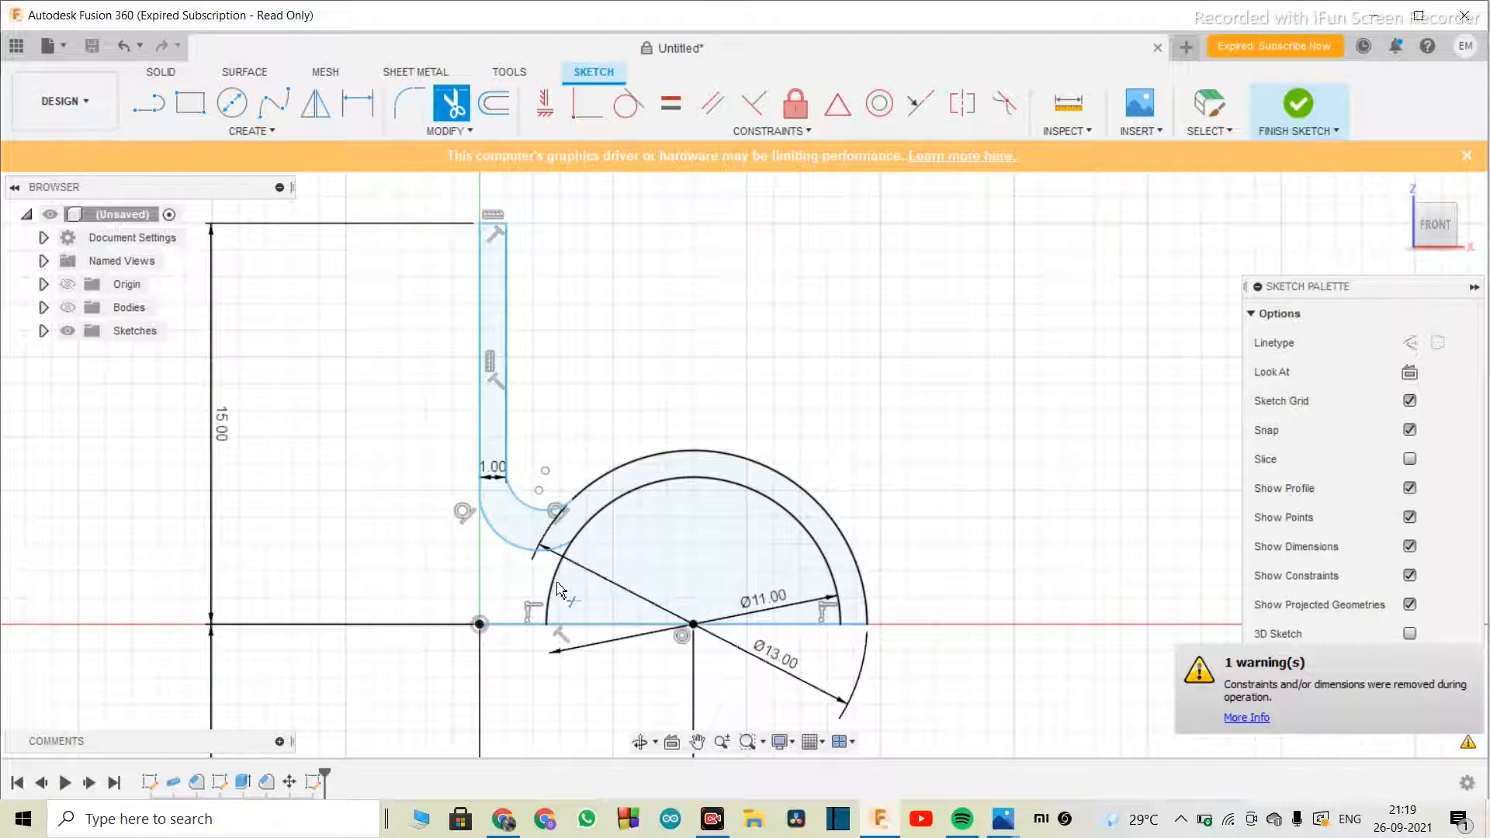
- Trim the inner circle's leftover segment beneath the bend so the plate runs continuously into the half ring
{"action": "scroll", "coordinate": [594, 594], "scroll_direction": "down", "scroll_amount": 2}
{"action": "scroll", "coordinate": [622, 579], "scroll_direction": "up", "scroll_amount": 5}
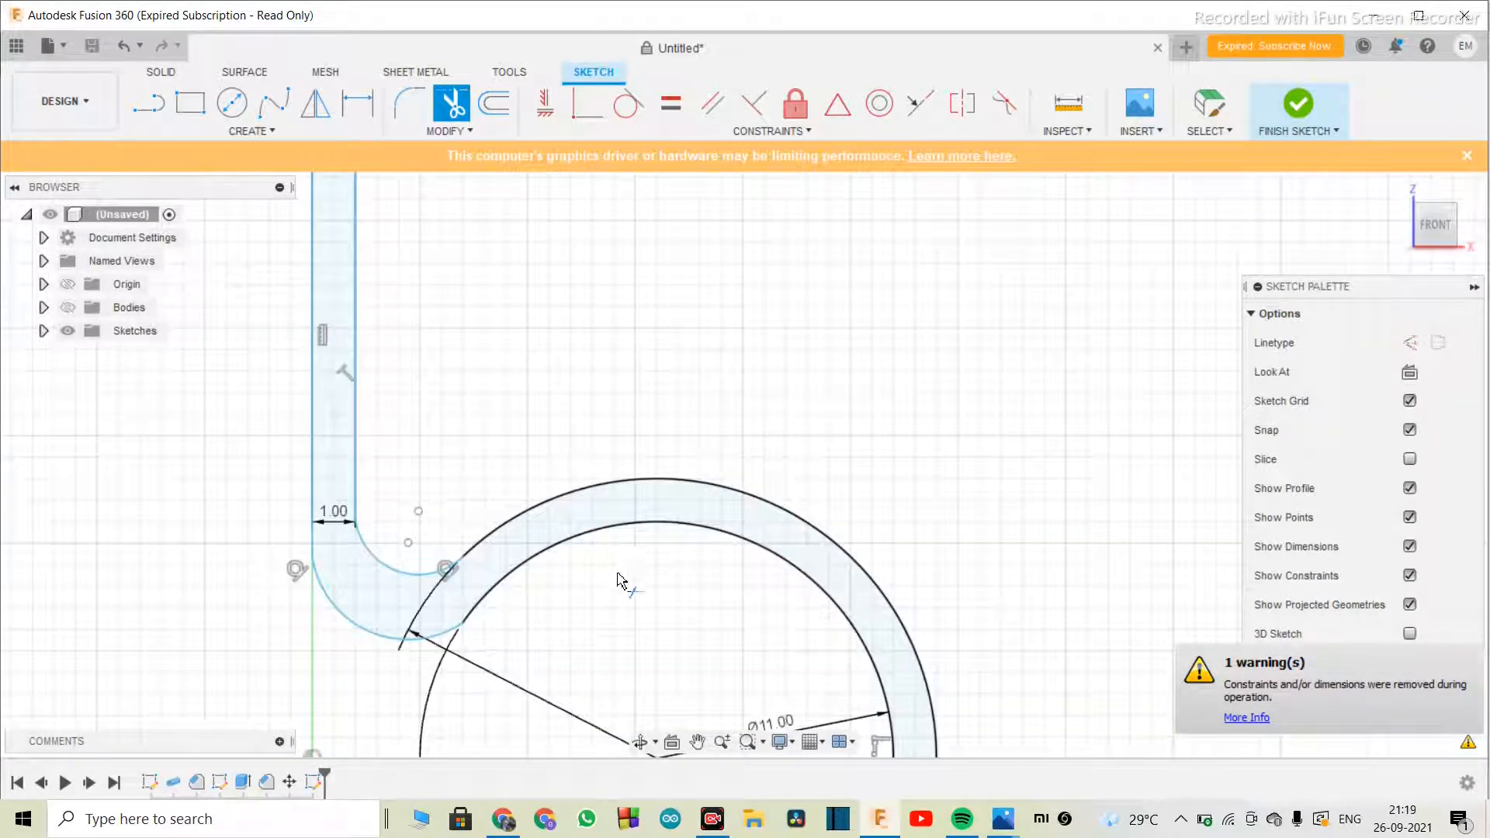
{"action": "scroll", "coordinate": [621, 579], "scroll_direction": "down", "scroll_amount": 3}
{"action": "scroll", "coordinate": [553, 560], "scroll_direction": "up", "scroll_amount": 2}
{"action": "scroll", "coordinate": [660, 621], "scroll_direction": "down", "scroll_amount": 4}
{"action": "scroll", "coordinate": [674, 623], "scroll_direction": "up", "scroll_amount": 2}
{"action": "scroll", "coordinate": [730, 621], "scroll_direction": "down", "scroll_amount": 3}
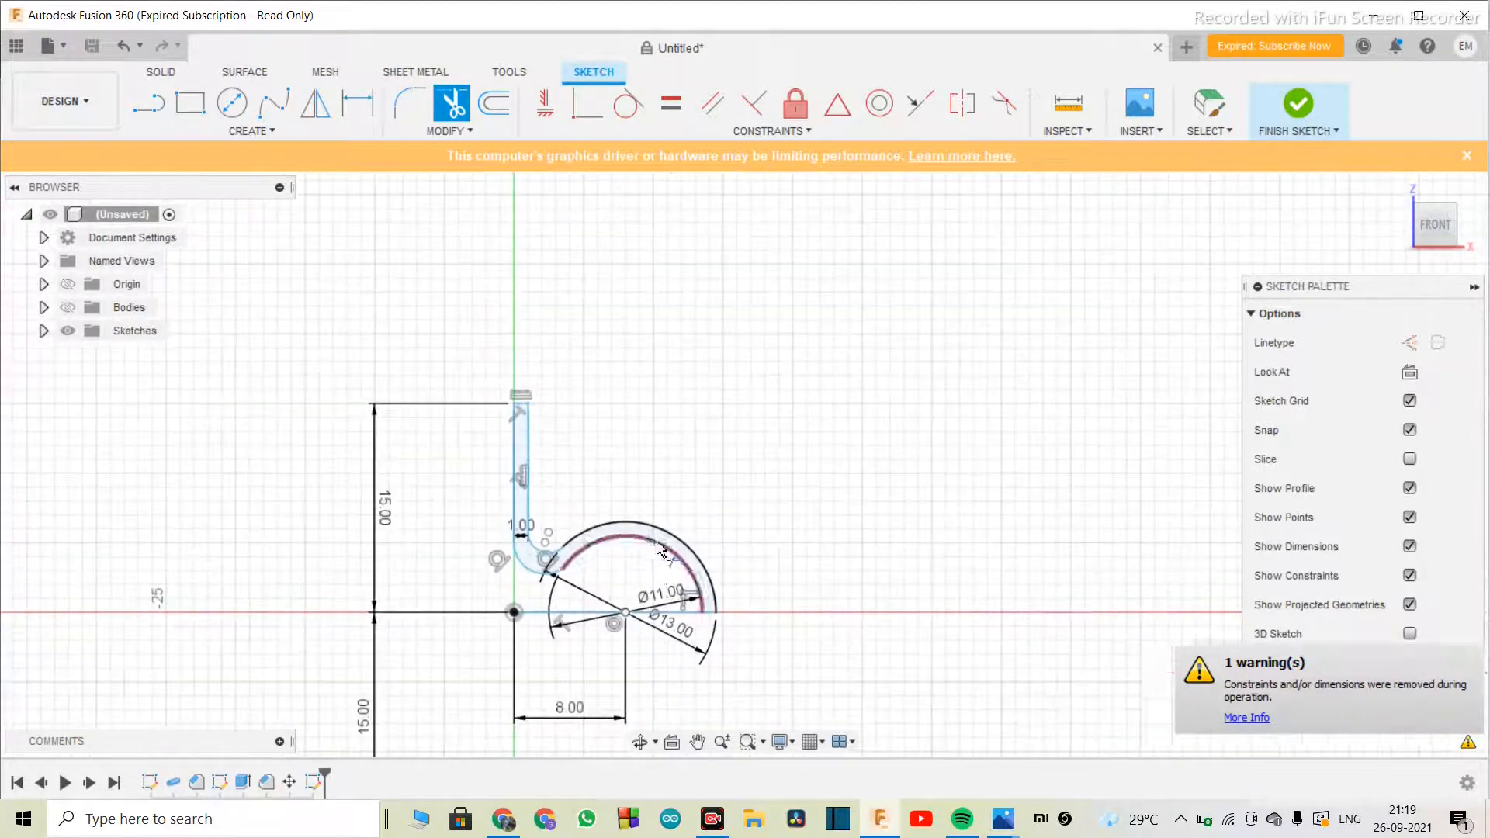
- Delete the construction line from the origin to the circle centre and the horizontal line across the circles
{"action": "key", "text": "Escape"}
{"action": "left_click", "coordinate": [579, 613]}
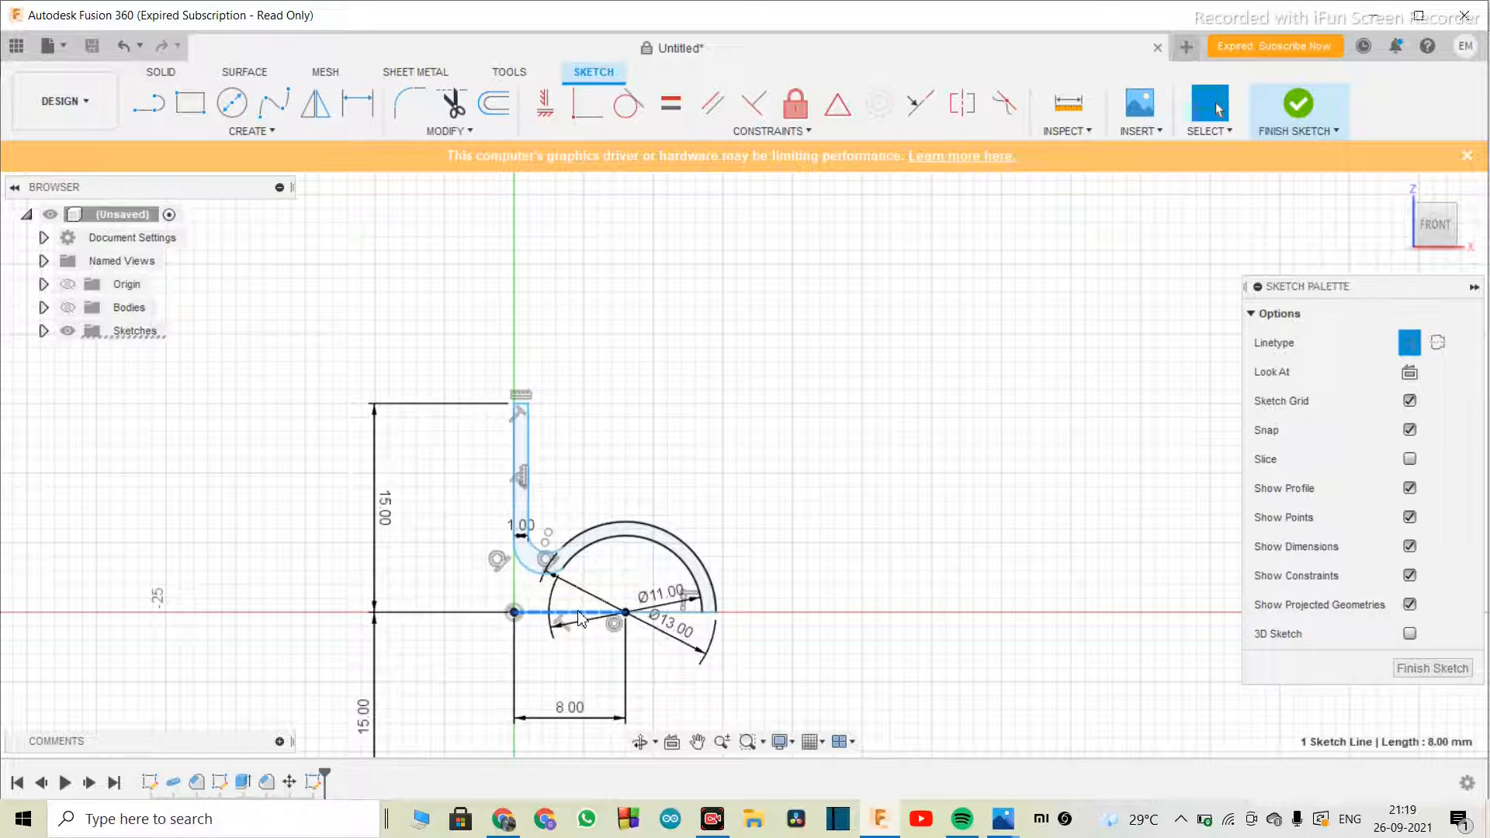
{"action": "key", "text": "Delete"}
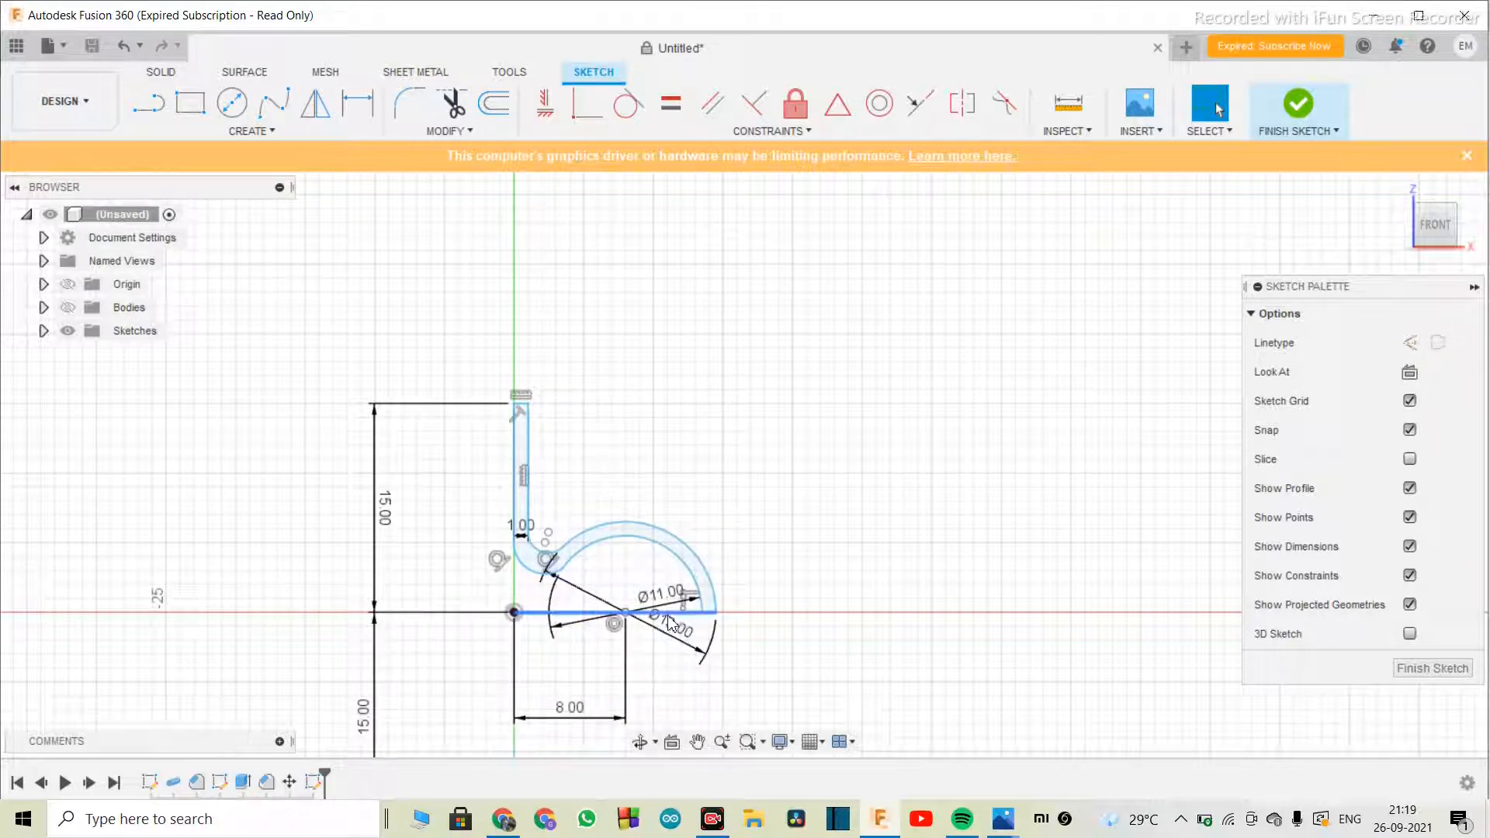
{"action": "scroll", "coordinate": [689, 658], "scroll_direction": "up", "scroll_amount": 2}
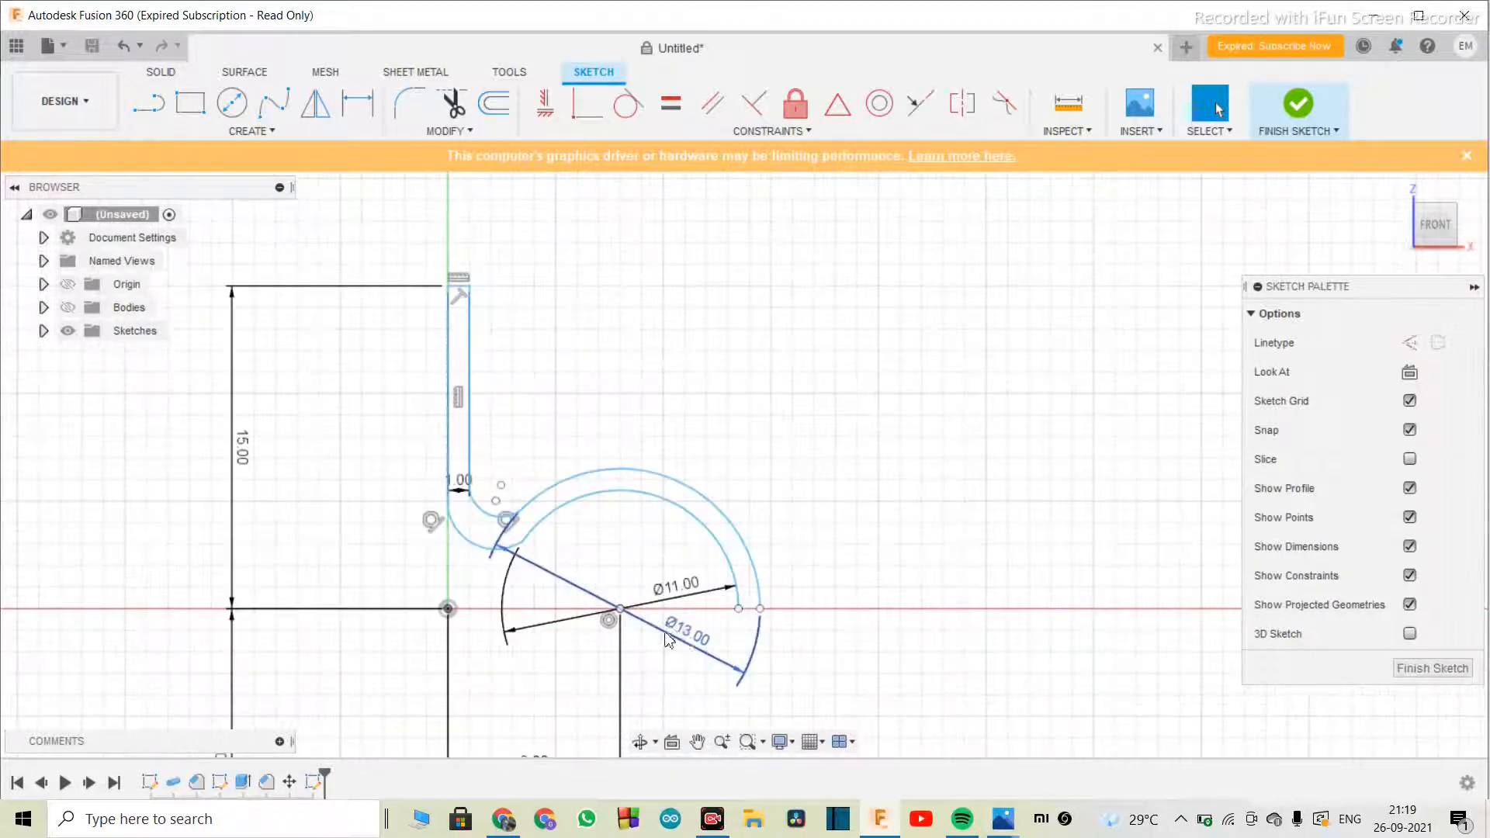
{"action": "scroll", "coordinate": [699, 520], "scroll_direction": "down", "scroll_amount": 2}
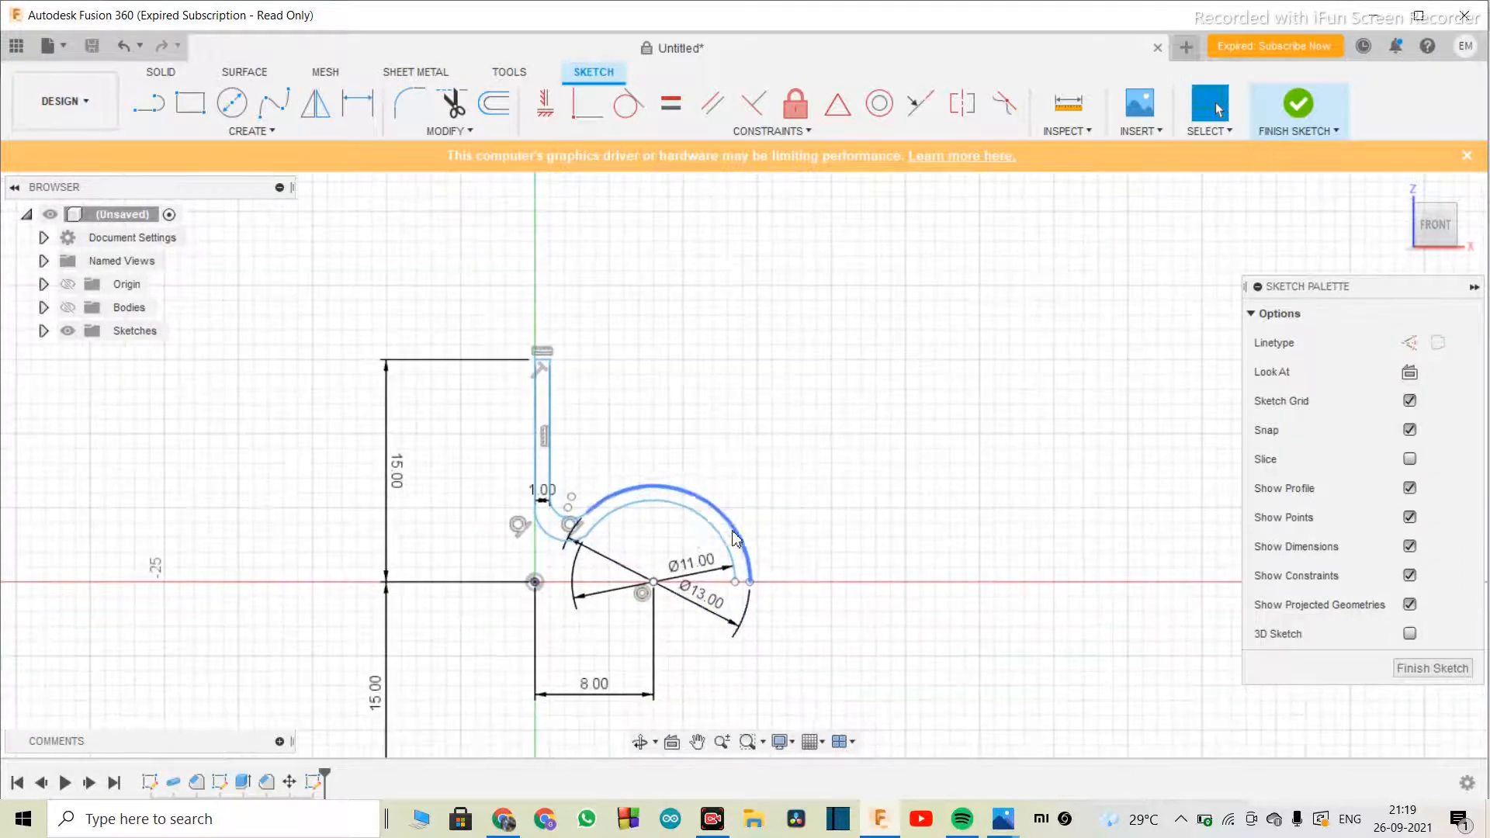
- Mirror the whole plate and half-ring profile about the origin's horizontal X axis, showing the origin to pick it
{"action": "scroll", "coordinate": [686, 538], "scroll_direction": "up", "scroll_amount": 2}
{"action": "scroll", "coordinate": [657, 531], "scroll_direction": "down", "scroll_amount": 3}
{"action": "scroll", "coordinate": [669, 556], "scroll_direction": "up", "scroll_amount": 5}
{"action": "scroll", "coordinate": [621, 666], "scroll_direction": "up", "scroll_amount": 2}
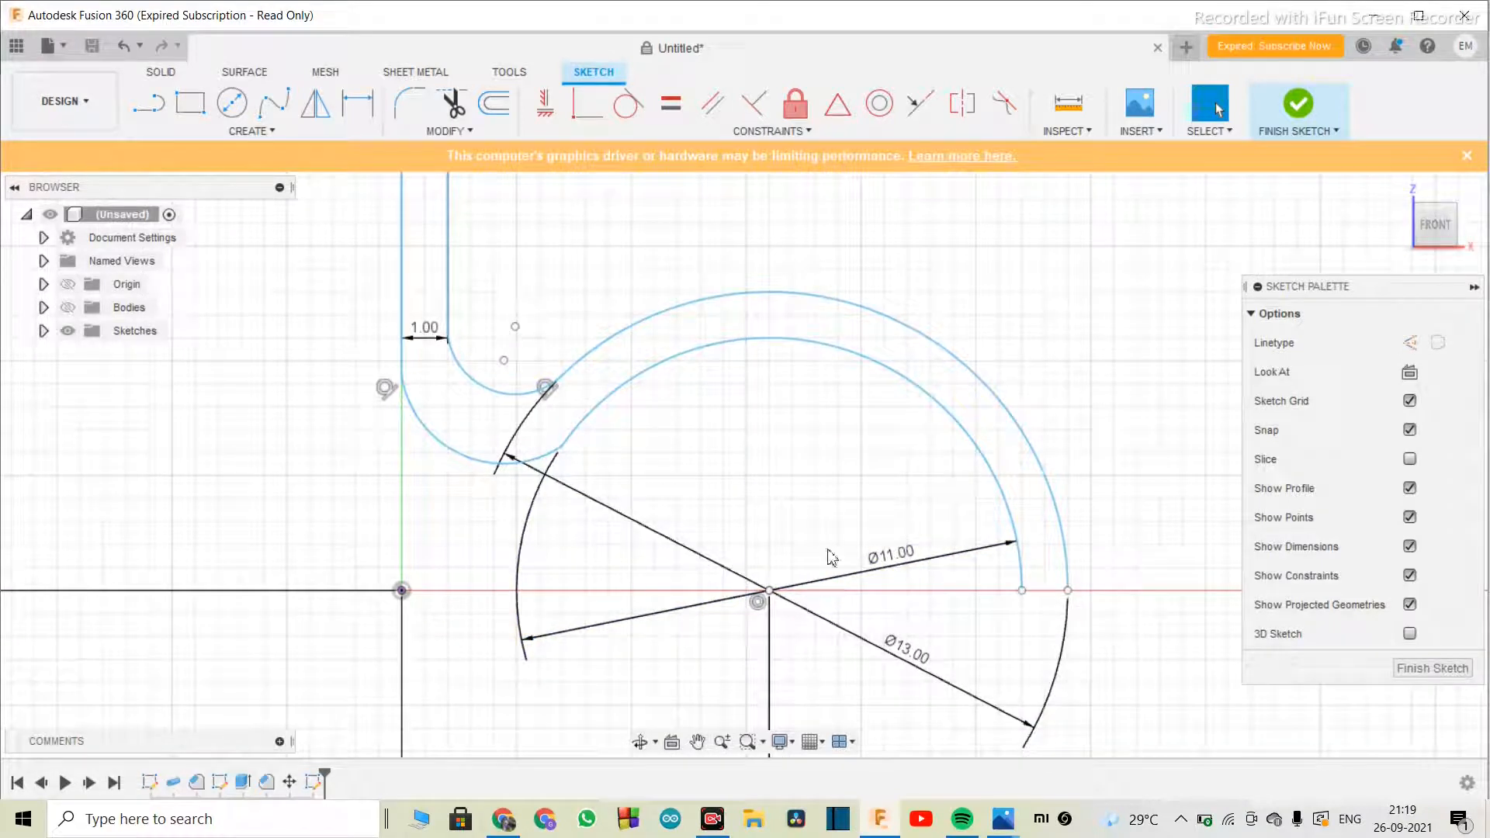
{"action": "scroll", "coordinate": [621, 675], "scroll_direction": "down", "scroll_amount": 4}
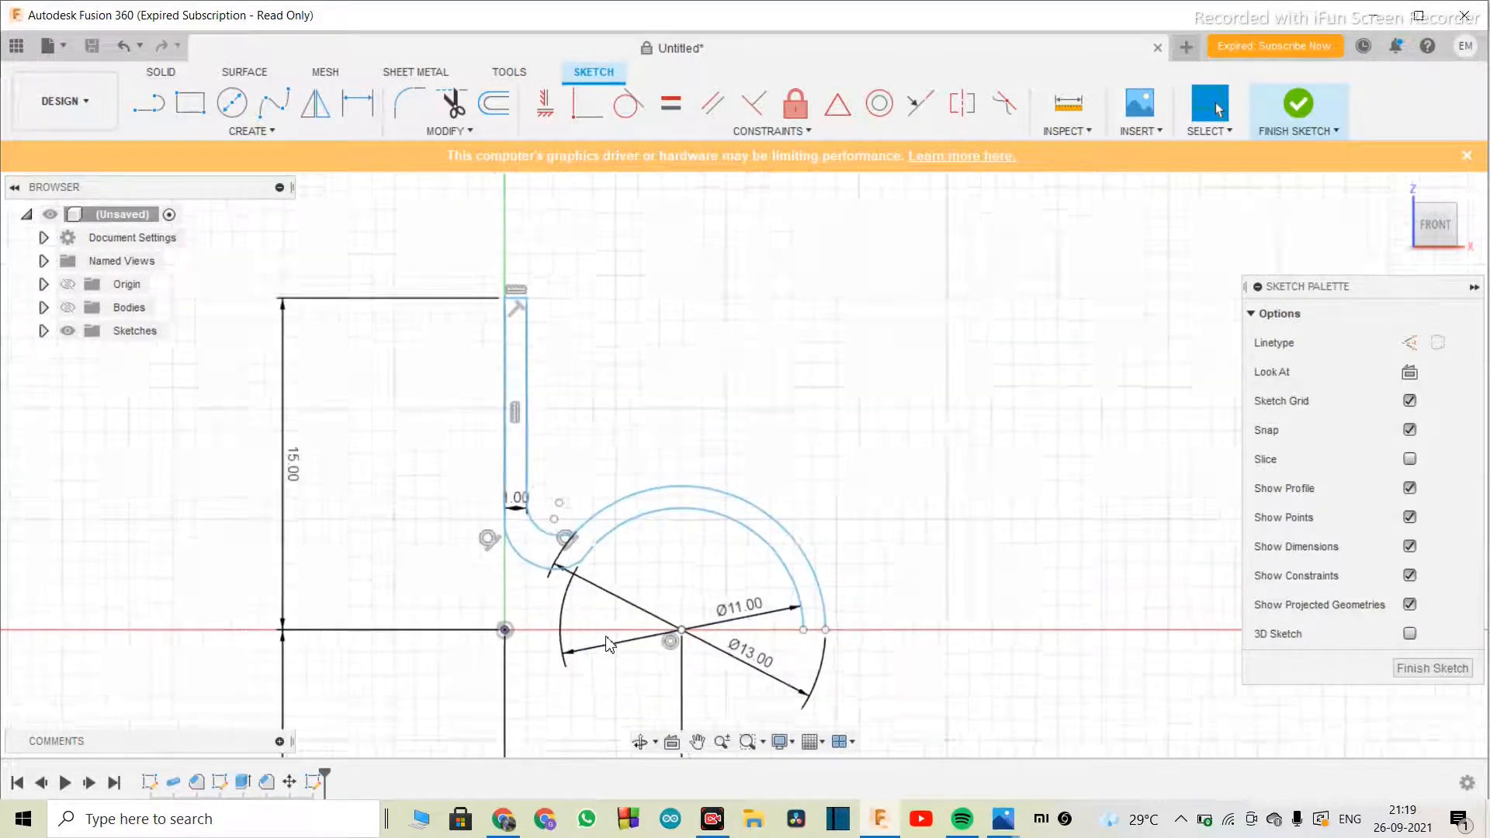
{"action": "left_click_drag", "start_coordinate": [767, 294], "coordinate": [835, 311]}
{"action": "left_click", "coordinate": [320, 123]}
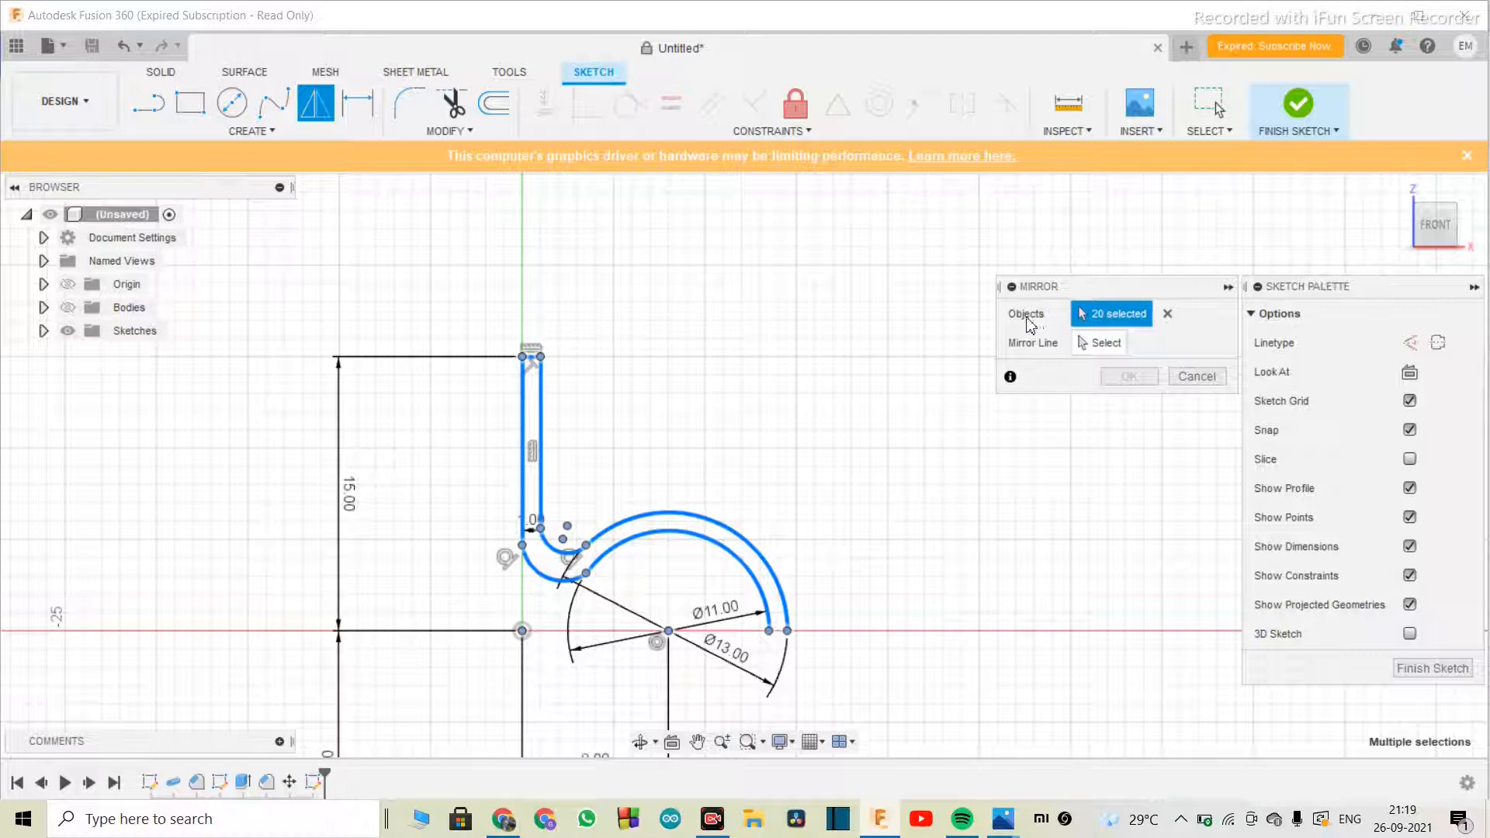
{"action": "left_click", "coordinate": [1097, 343]}
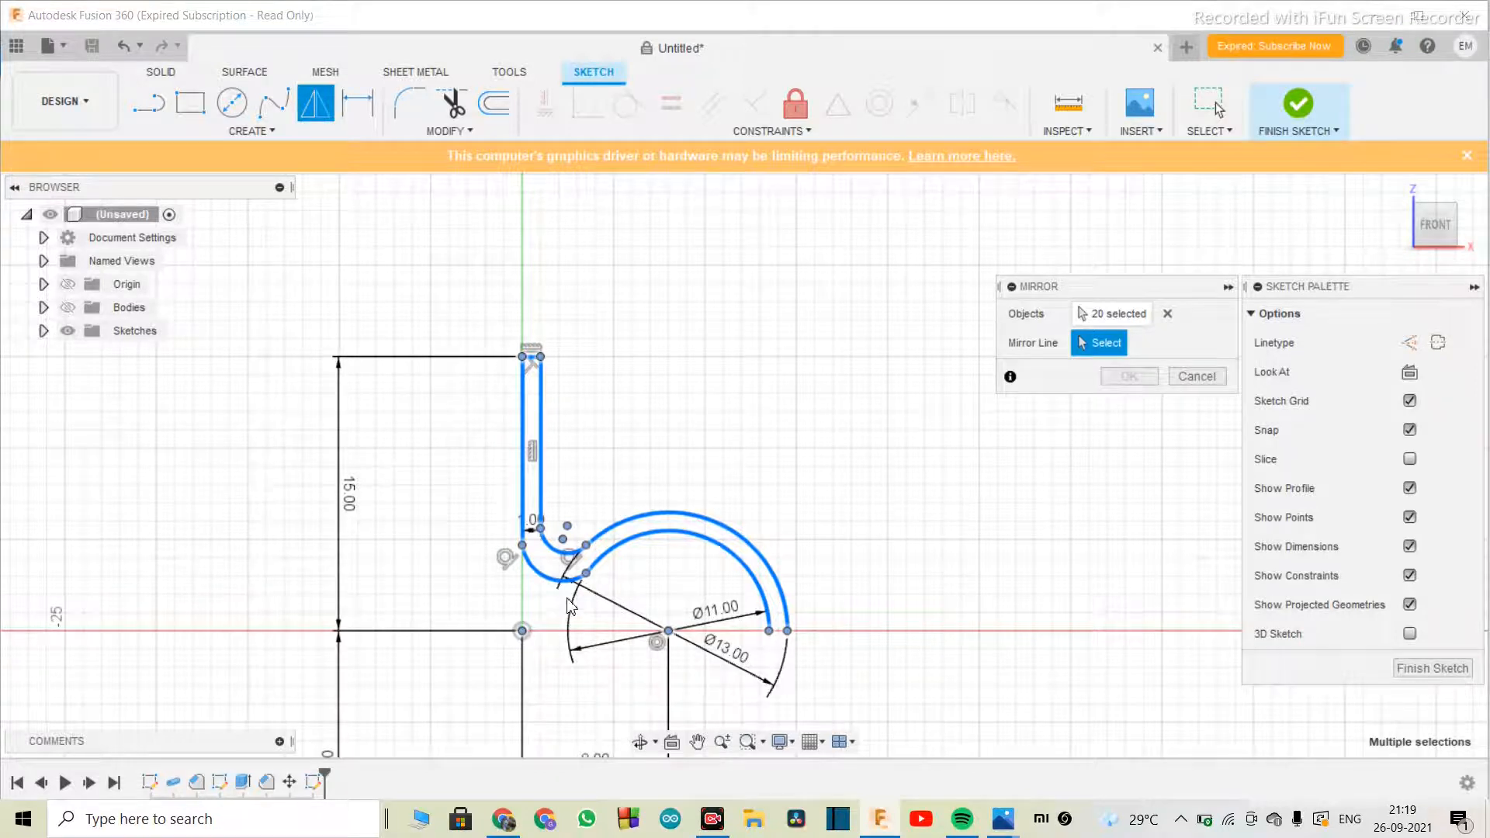
{"action": "scroll", "coordinate": [571, 606], "scroll_direction": "up", "scroll_amount": 3}
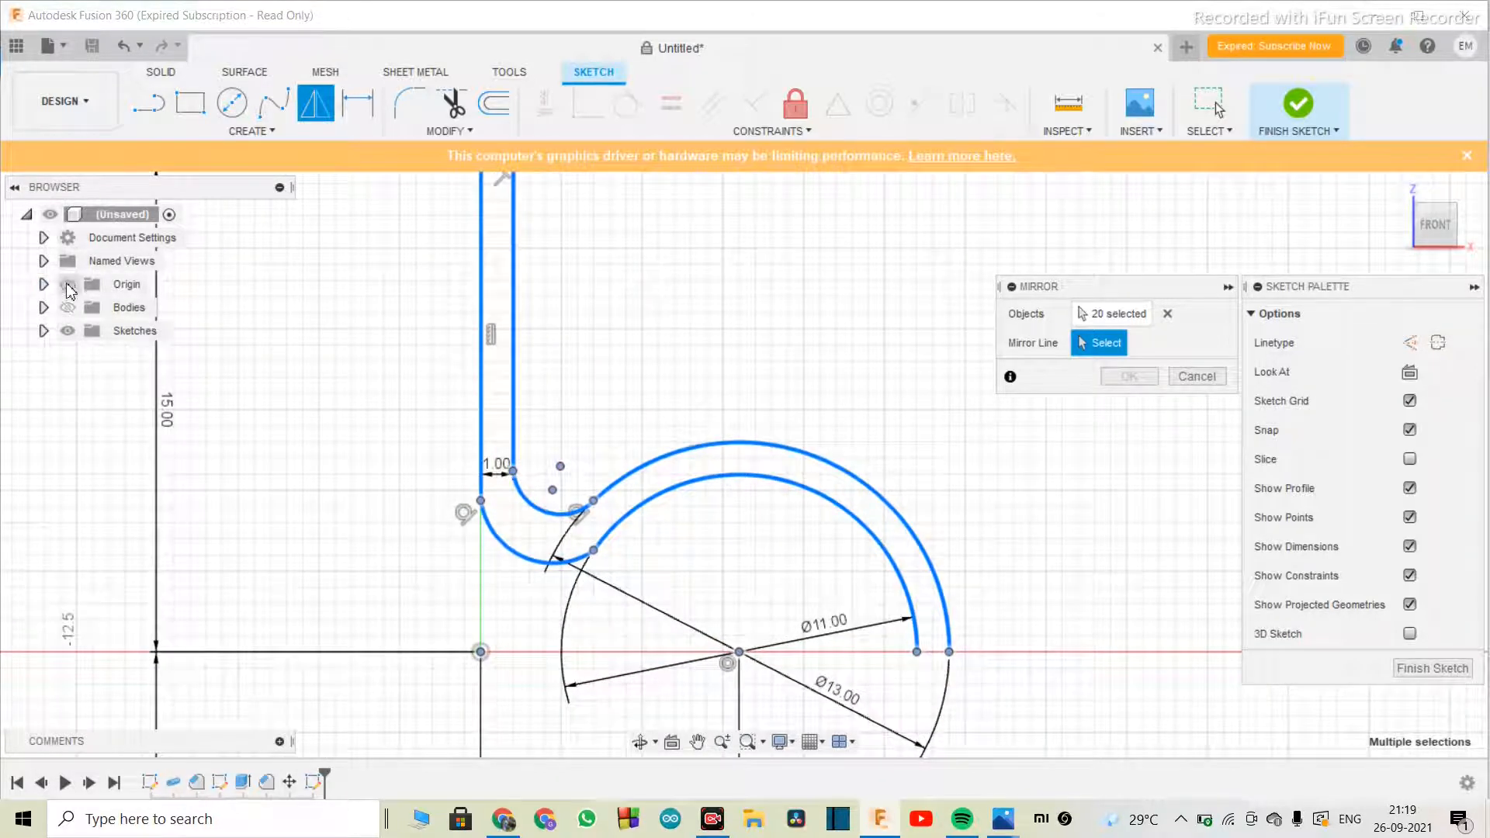
{"action": "left_click", "coordinate": [68, 285]}
{"action": "scroll", "coordinate": [586, 591], "scroll_direction": "down", "scroll_amount": 2}
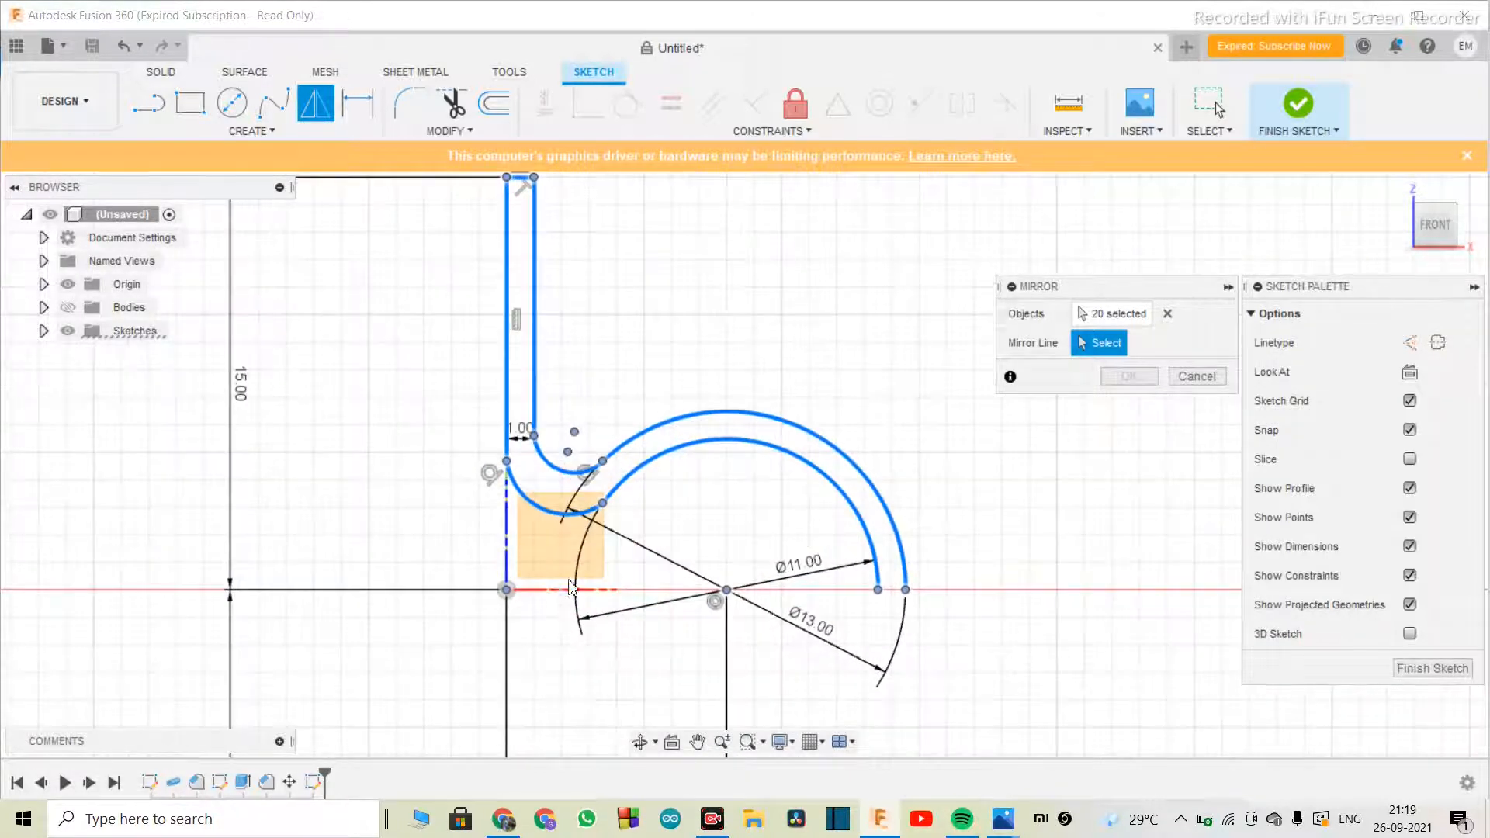
{"action": "left_click", "coordinate": [568, 592]}
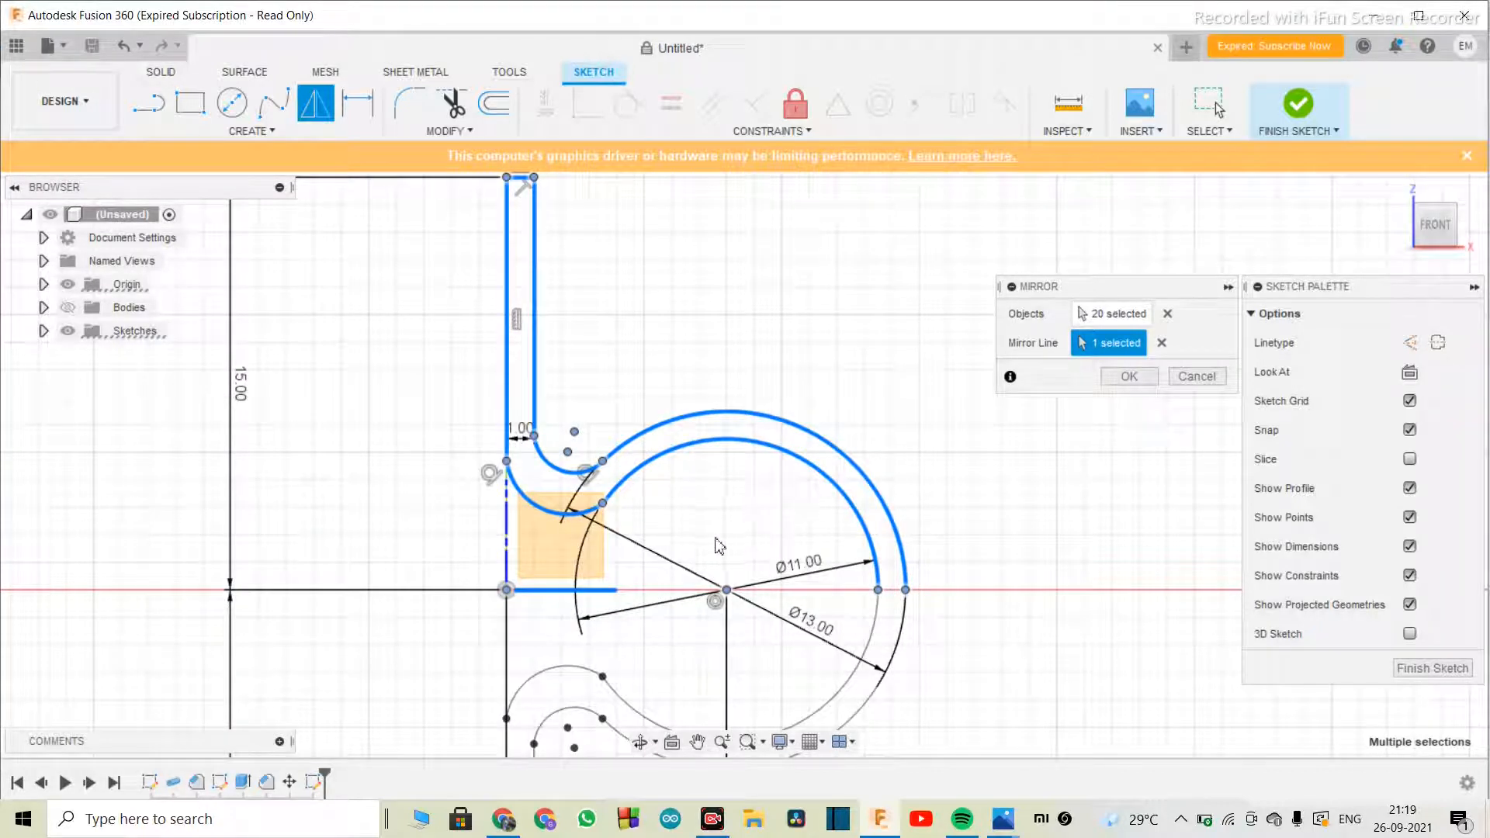
{"action": "scroll", "coordinate": [1128, 351], "scroll_direction": "down", "scroll_amount": 3}
{"action": "left_click", "coordinate": [1128, 378]}
{"action": "scroll", "coordinate": [963, 532], "scroll_direction": "down", "scroll_amount": 2}
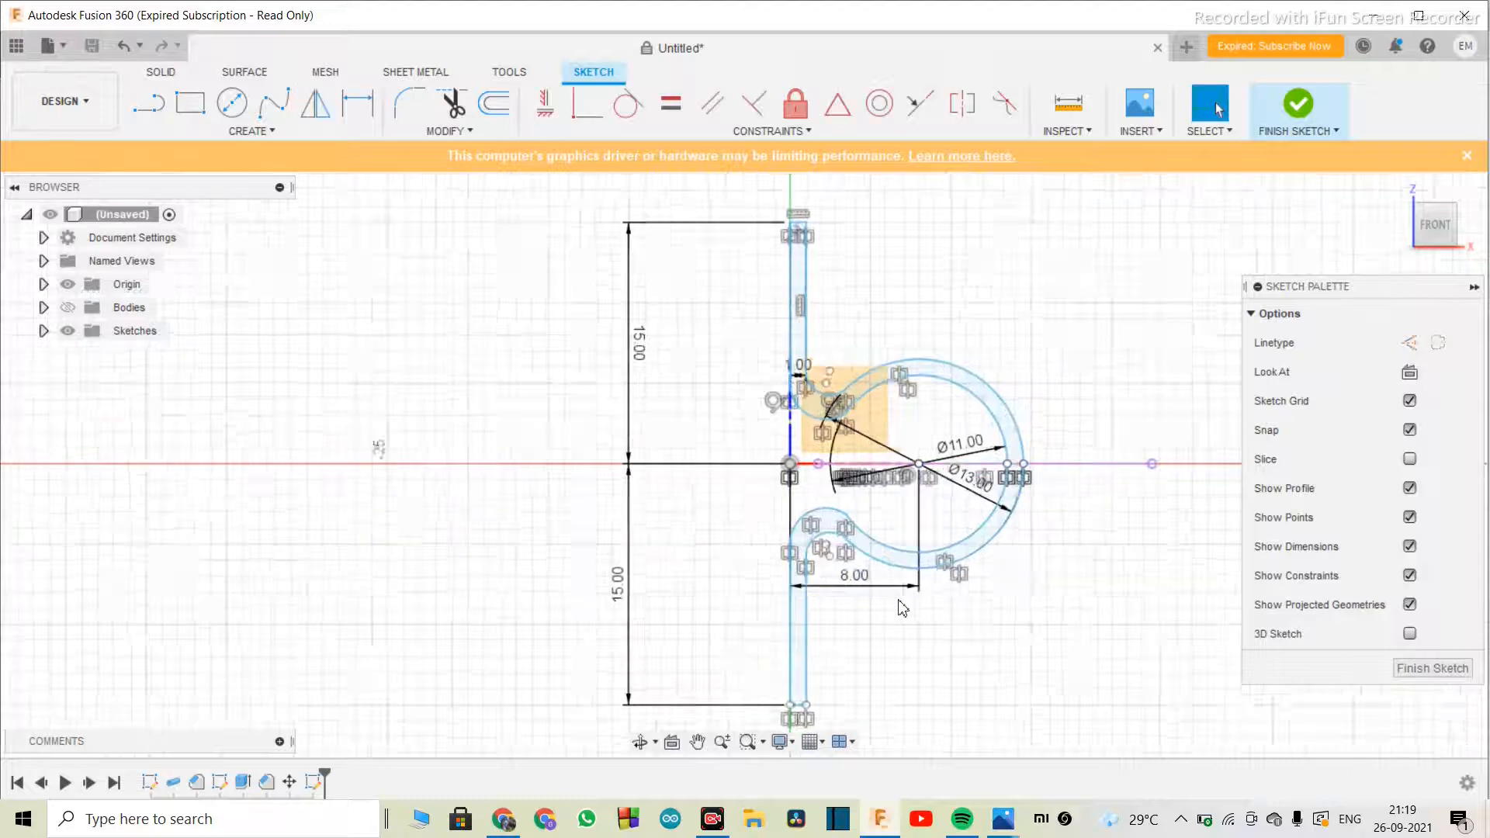
- Hide the sketch dimensions and finish the bracket sketch
{"action": "scroll", "coordinate": [963, 532], "scroll_direction": "up", "scroll_amount": 3}
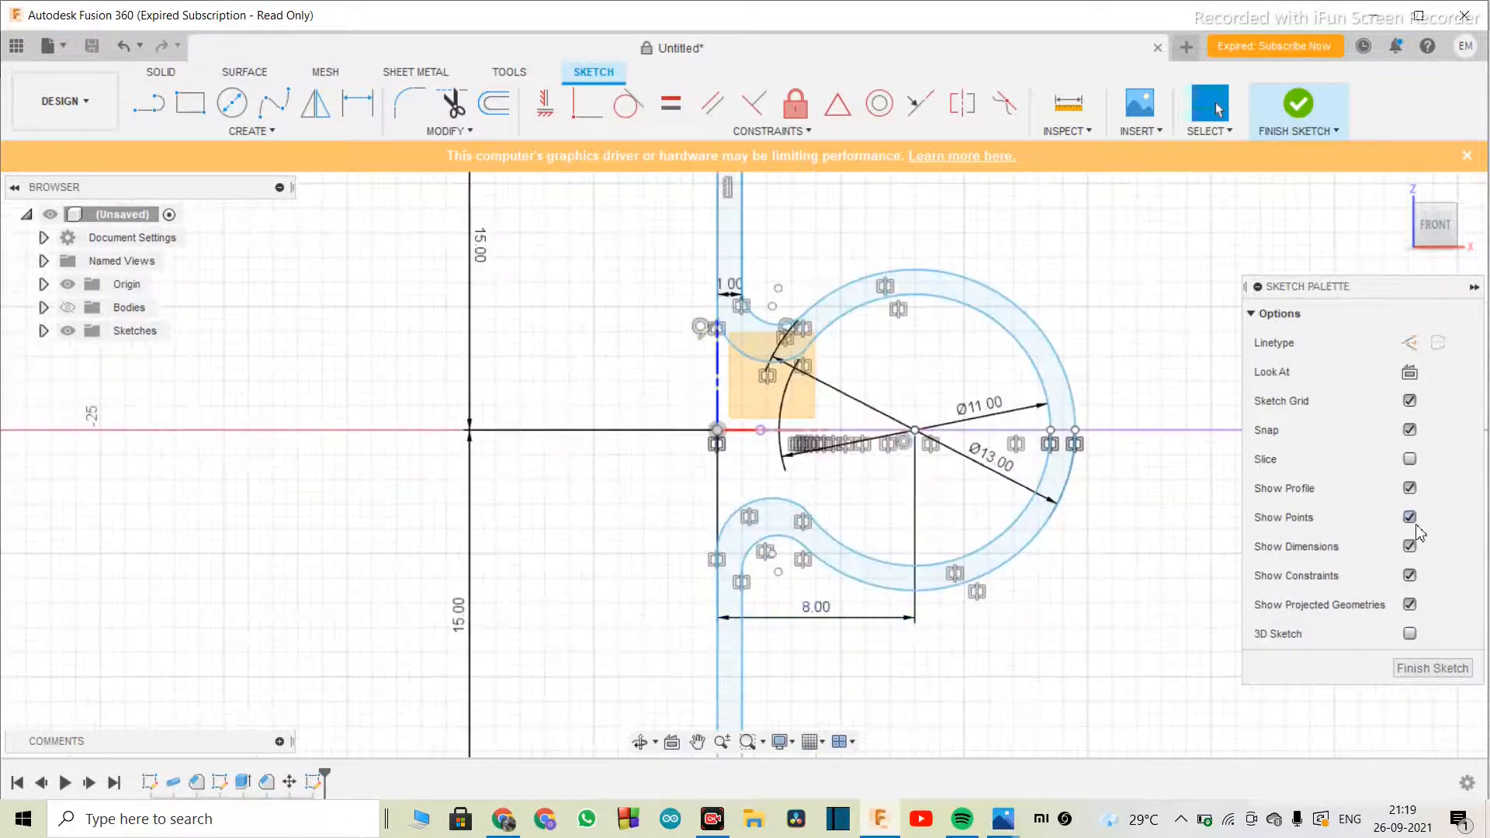
{"action": "left_click", "coordinate": [1410, 546]}
{"action": "scroll", "coordinate": [632, 463], "scroll_direction": "down", "scroll_amount": 4}
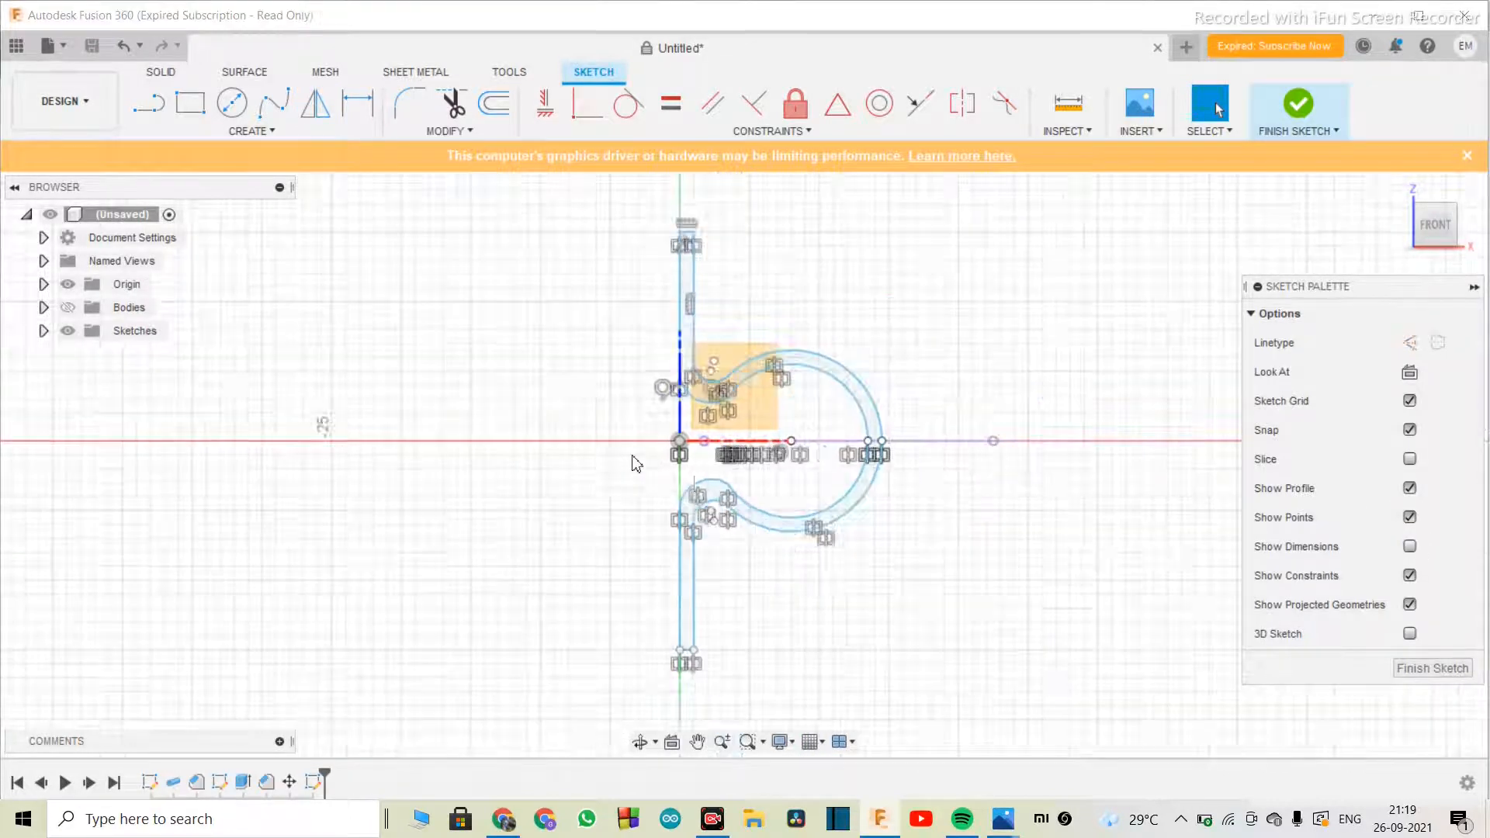
{"action": "scroll", "coordinate": [718, 469], "scroll_direction": "up", "scroll_amount": 5}
{"action": "scroll", "coordinate": [722, 474], "scroll_direction": "down", "scroll_amount": 1}
{"action": "scroll", "coordinate": [758, 505], "scroll_direction": "up", "scroll_amount": 3}
{"action": "scroll", "coordinate": [771, 522], "scroll_direction": "down", "scroll_amount": 3}
{"action": "scroll", "coordinate": [726, 594], "scroll_direction": "down", "scroll_amount": 4}
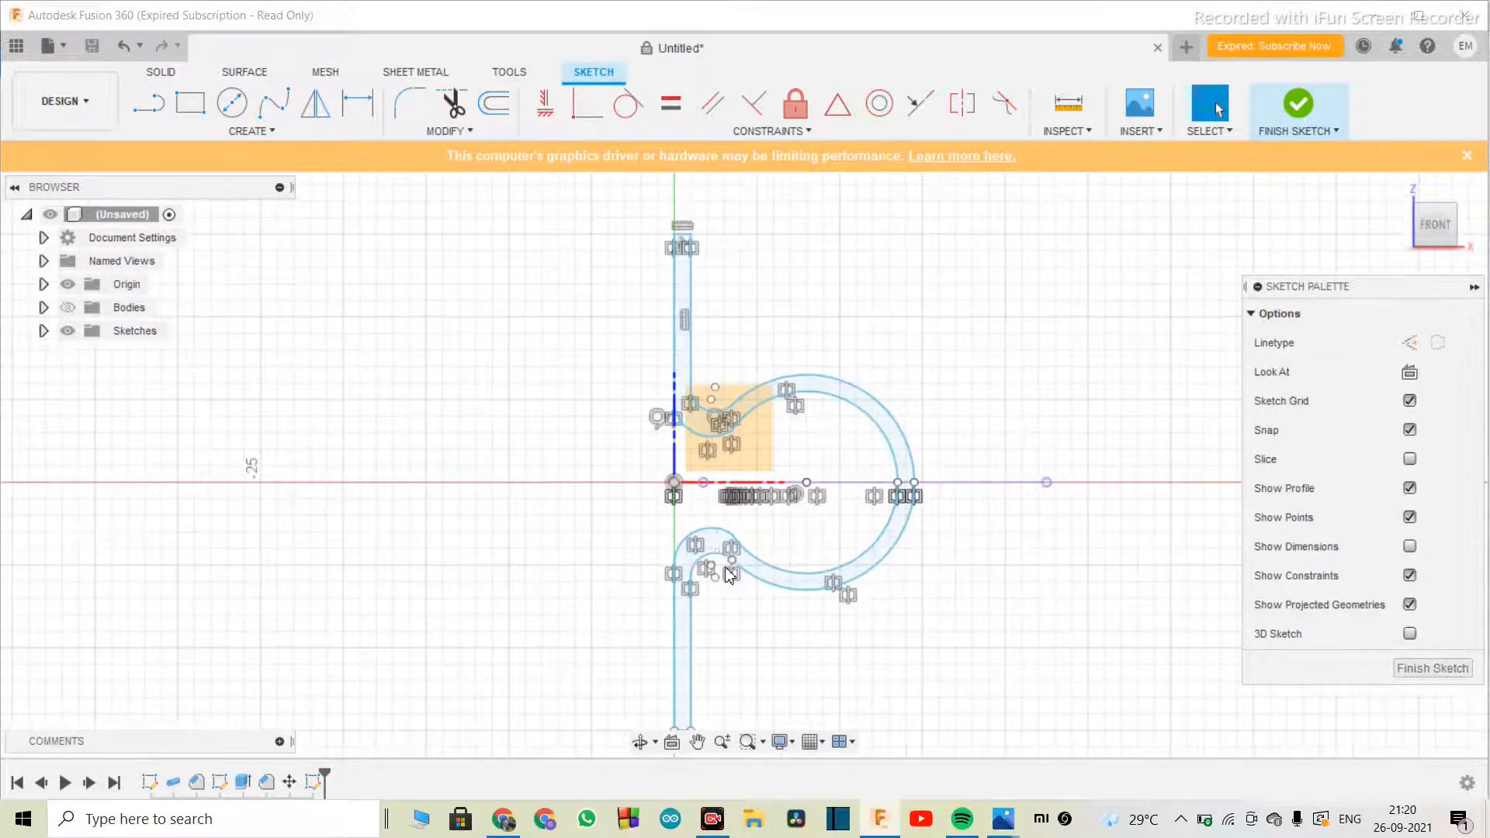
{"action": "scroll", "coordinate": [732, 583], "scroll_direction": "up", "scroll_amount": 1}
{"action": "scroll", "coordinate": [733, 594], "scroll_direction": "down", "scroll_amount": 3}
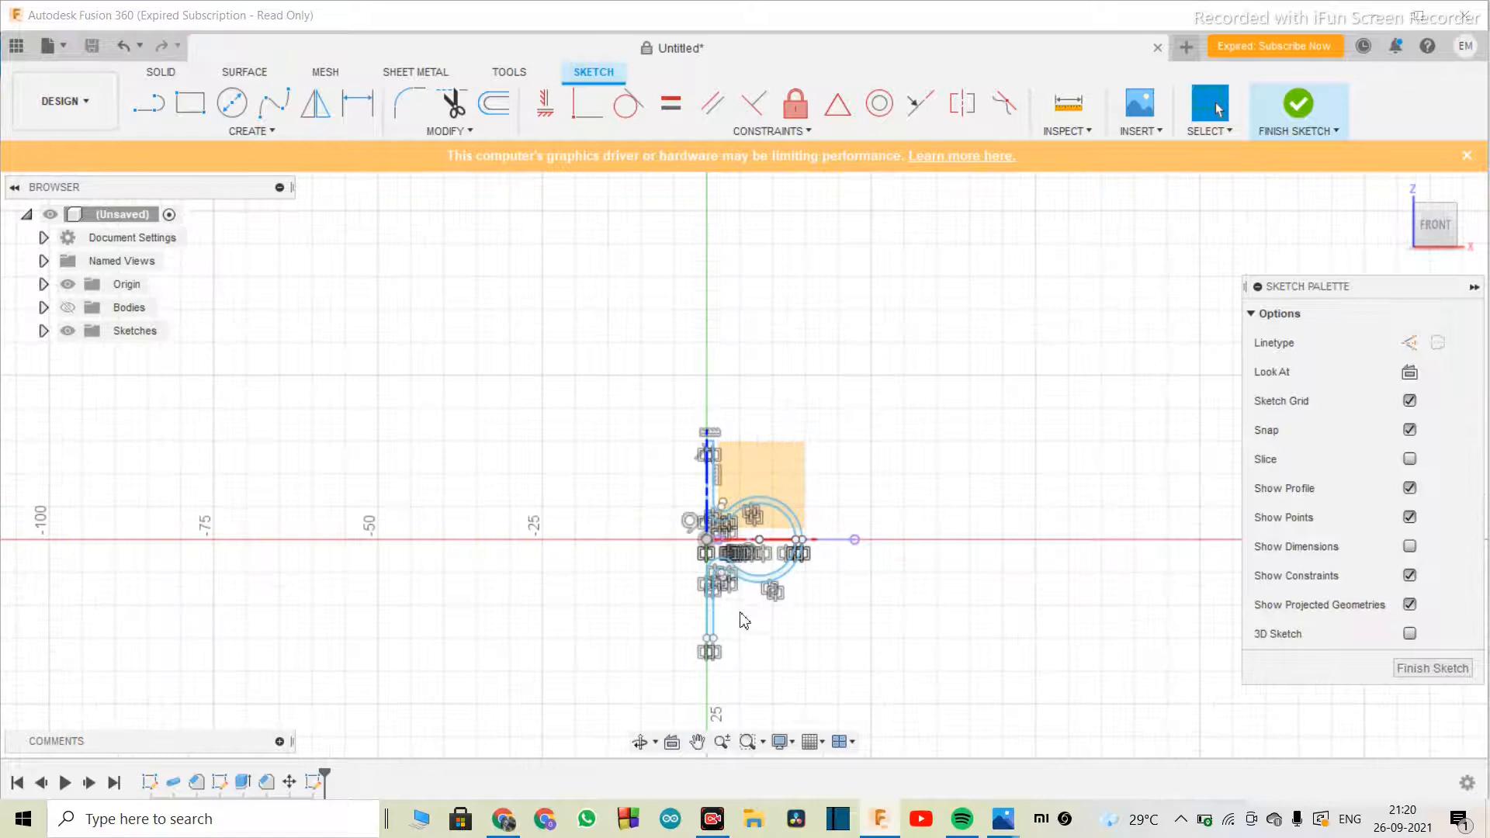
{"action": "scroll", "coordinate": [746, 619], "scroll_direction": "up", "scroll_amount": 2}
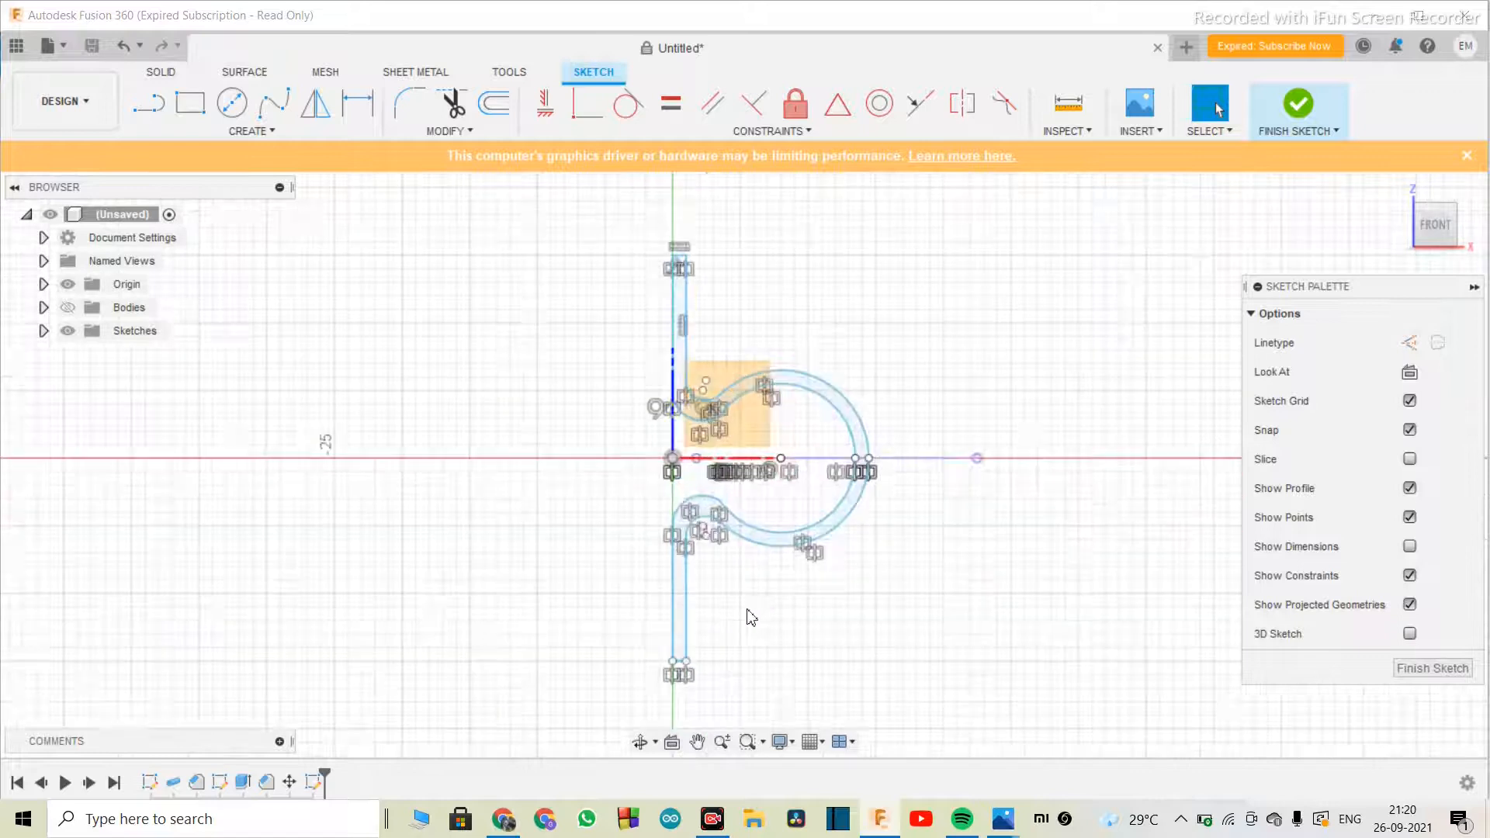
{"action": "left_click", "coordinate": [1436, 669]}
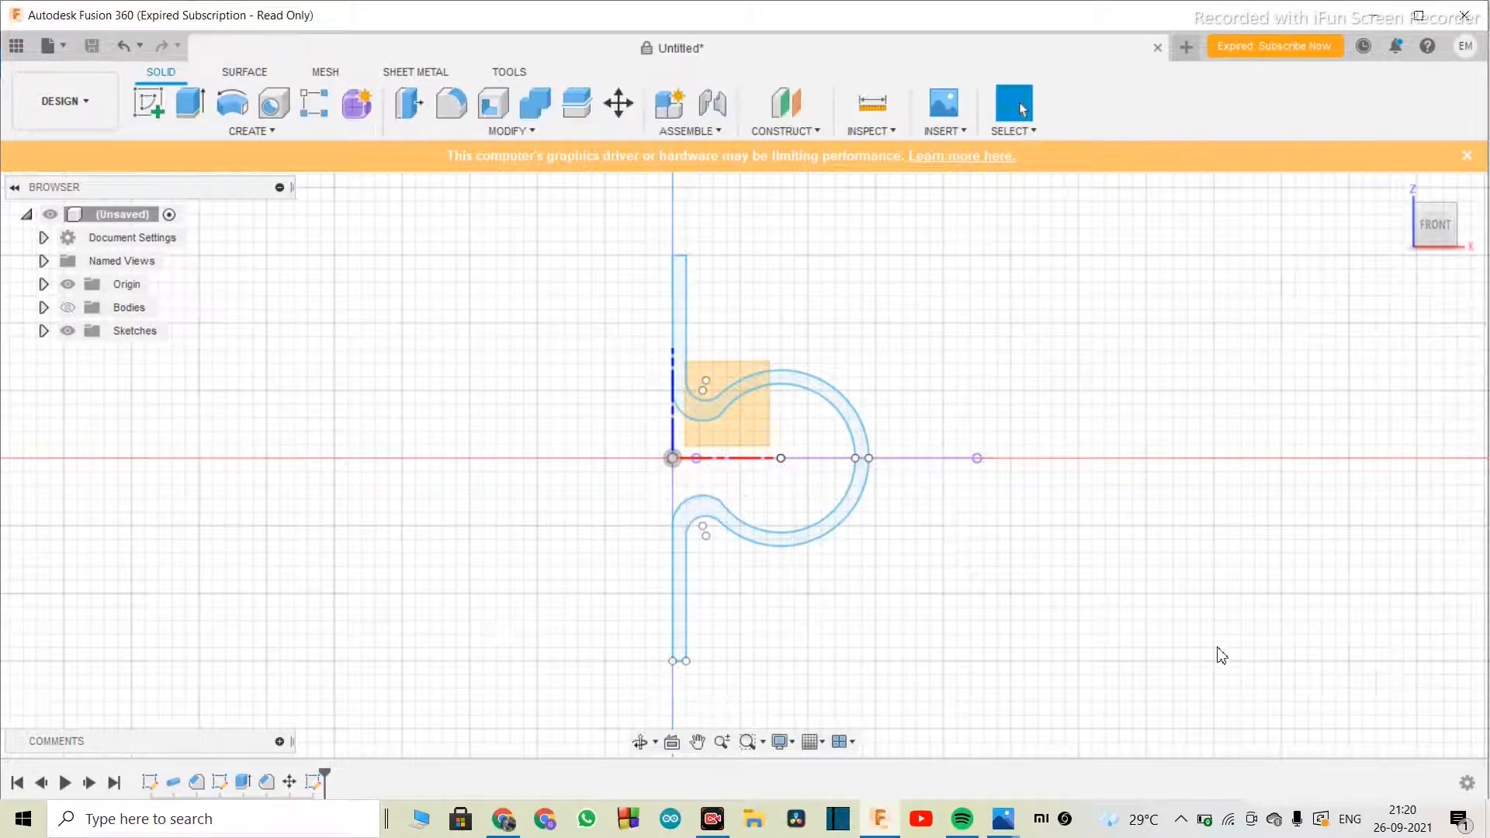
- Extrude both halves of the bracket profile with a distance of 20 mm
{"action": "left_click", "coordinate": [638, 743]}
{"action": "left_click_drag", "start_coordinate": [772, 426], "coordinate": [742, 431]}
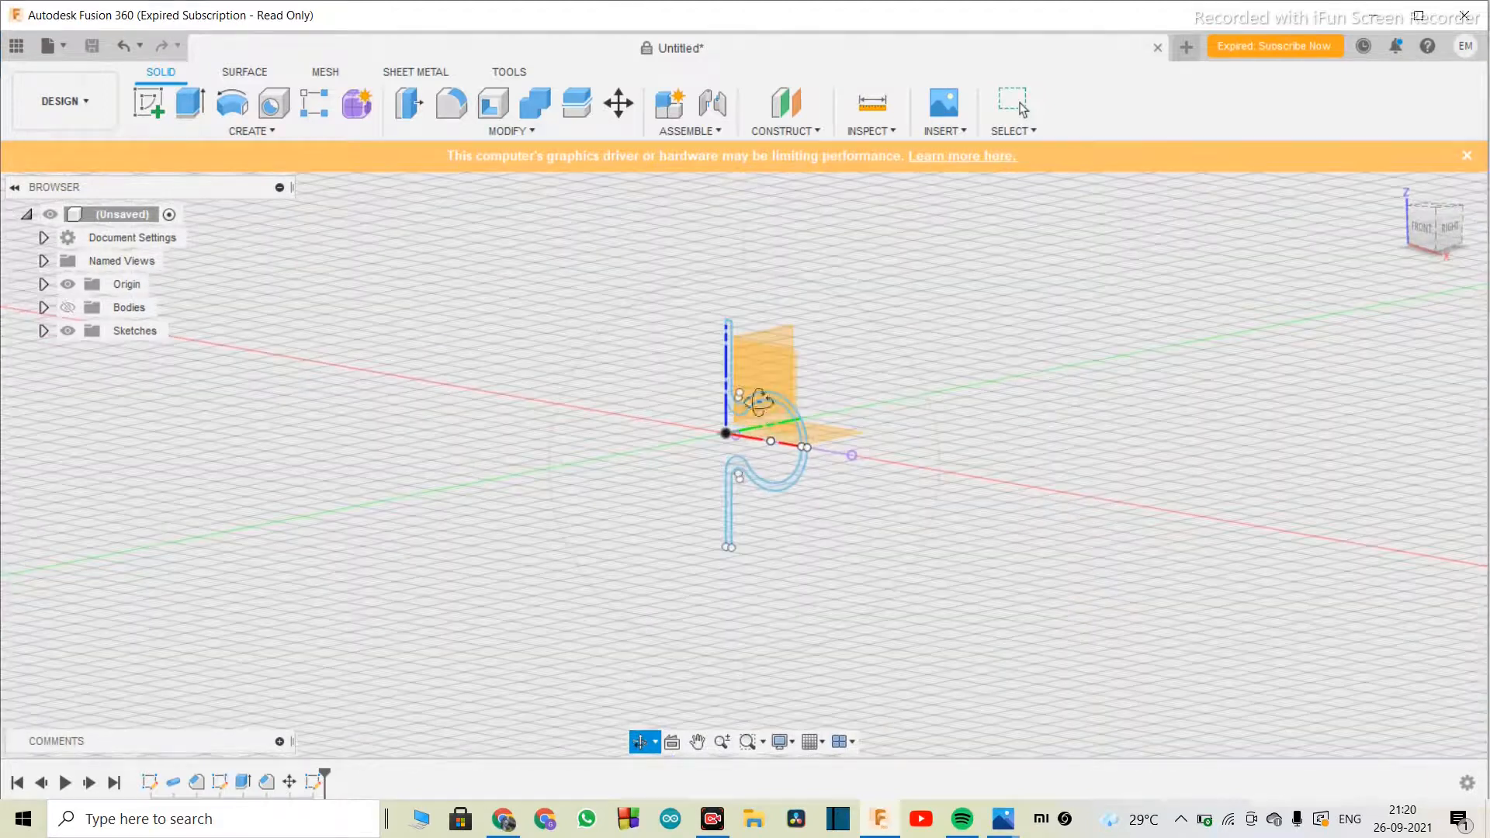
{"action": "scroll", "coordinate": [765, 411], "scroll_direction": "up", "scroll_amount": 2}
{"action": "key", "text": "Escape"}
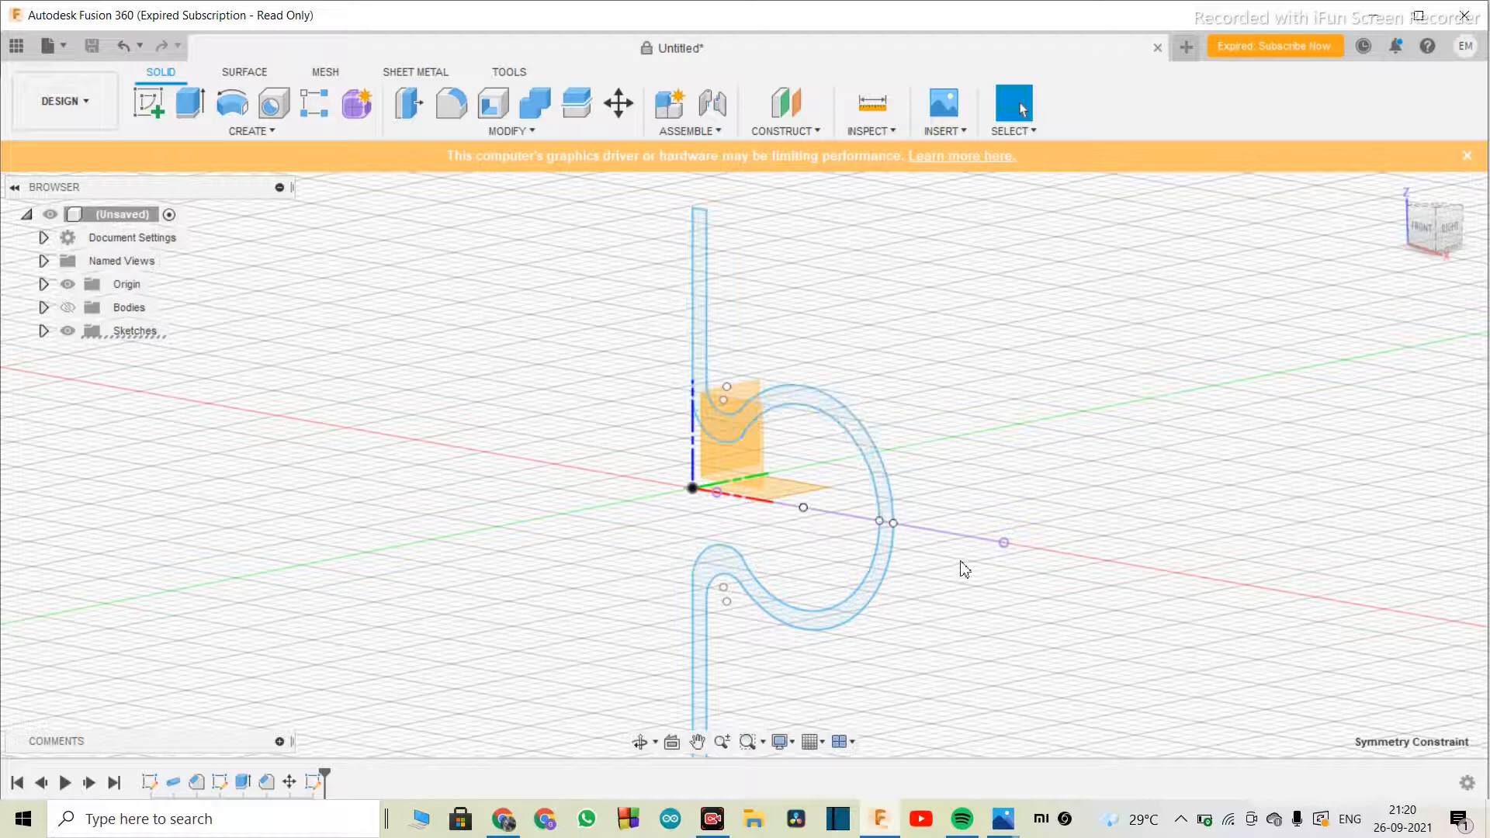
{"action": "scroll", "coordinate": [909, 543], "scroll_direction": "up", "scroll_amount": 4}
{"action": "scroll", "coordinate": [828, 509], "scroll_direction": "up", "scroll_amount": 5}
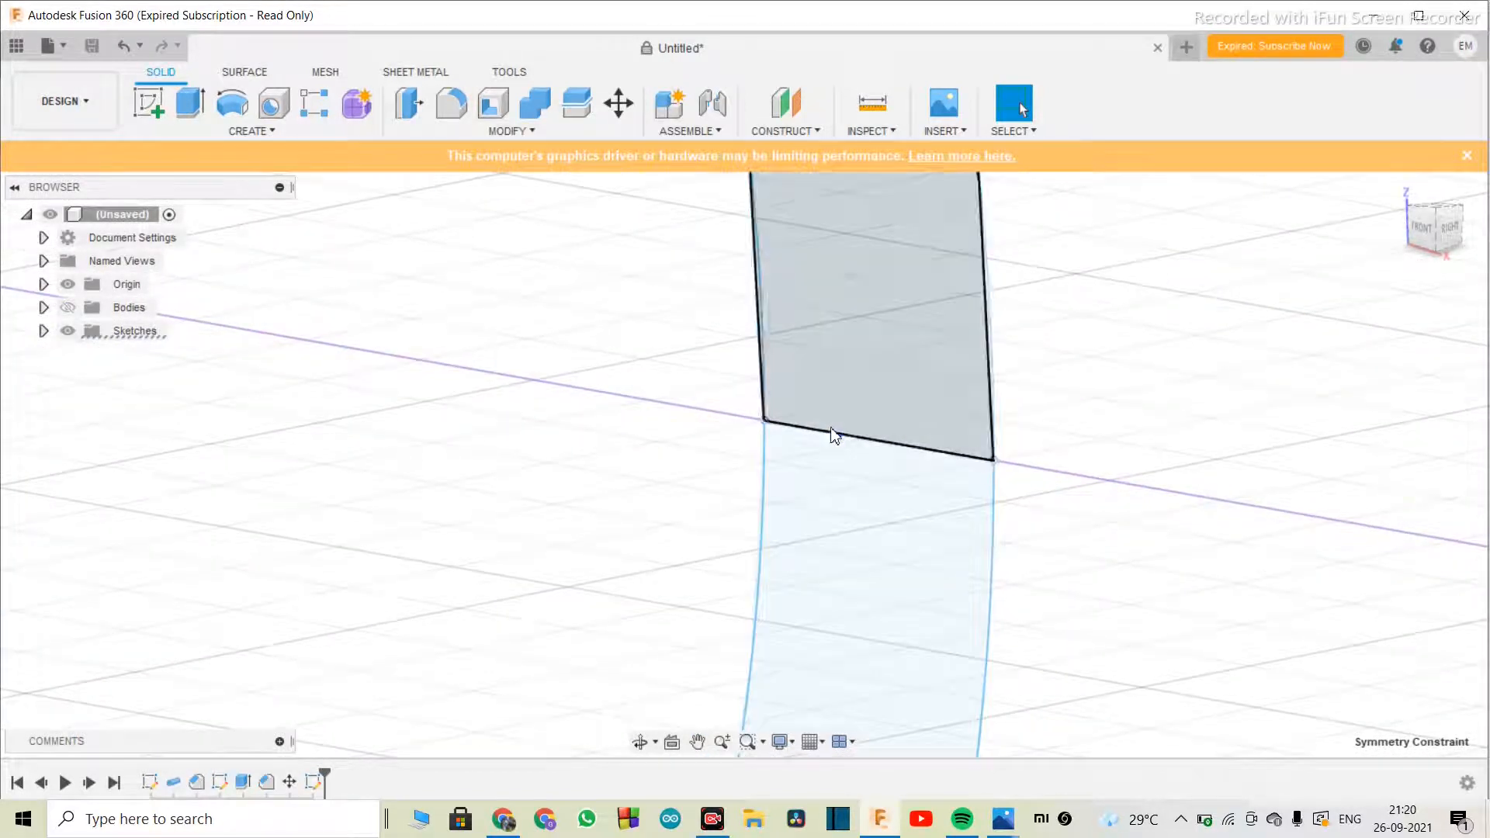
{"action": "scroll", "coordinate": [830, 435], "scroll_direction": "down", "scroll_amount": 2}
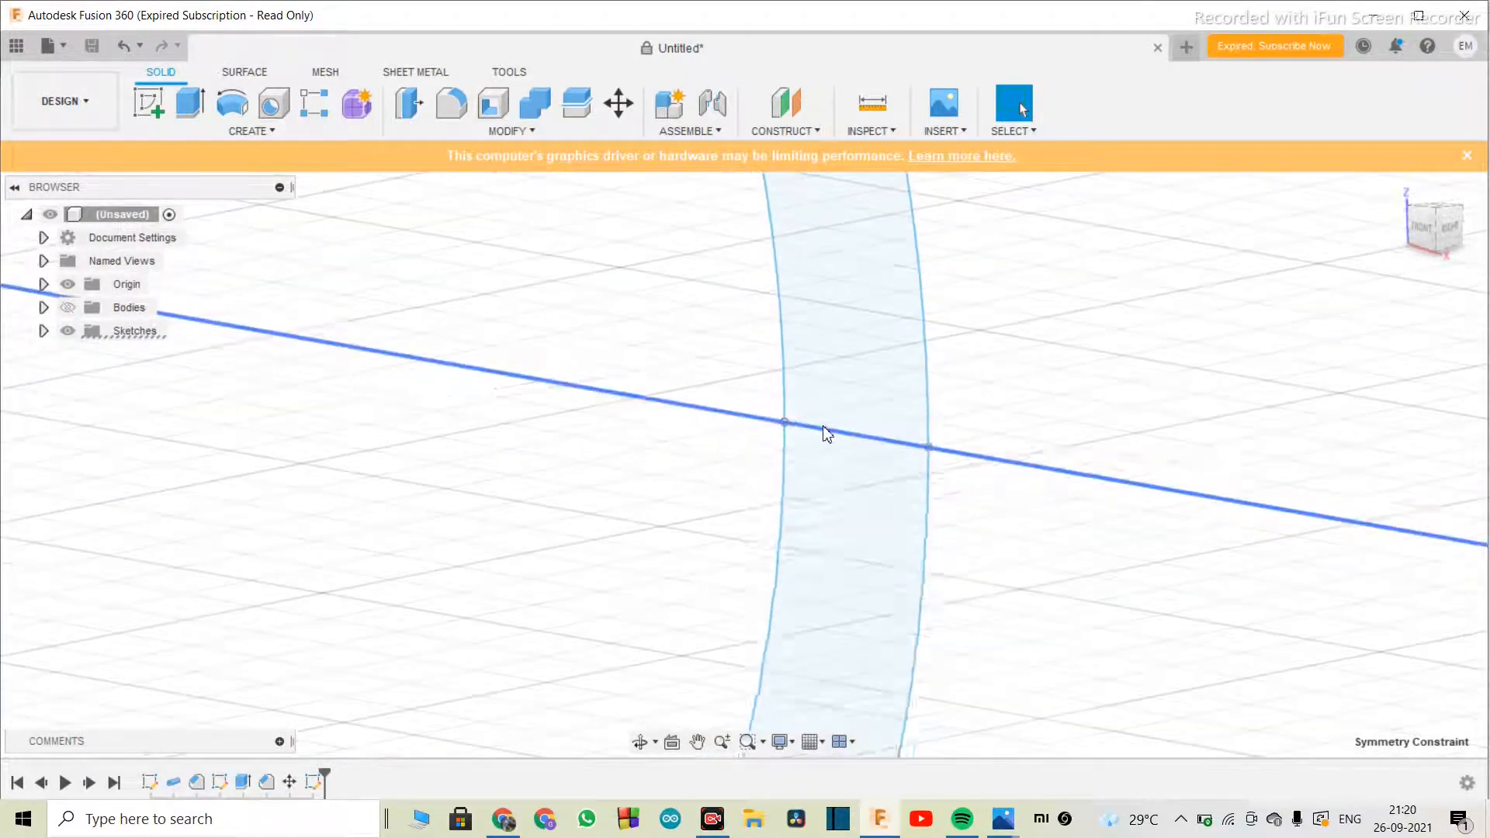
{"action": "scroll", "coordinate": [928, 475], "scroll_direction": "down", "scroll_amount": 2}
{"action": "scroll", "coordinate": [912, 478], "scroll_direction": "down", "scroll_amount": 5}
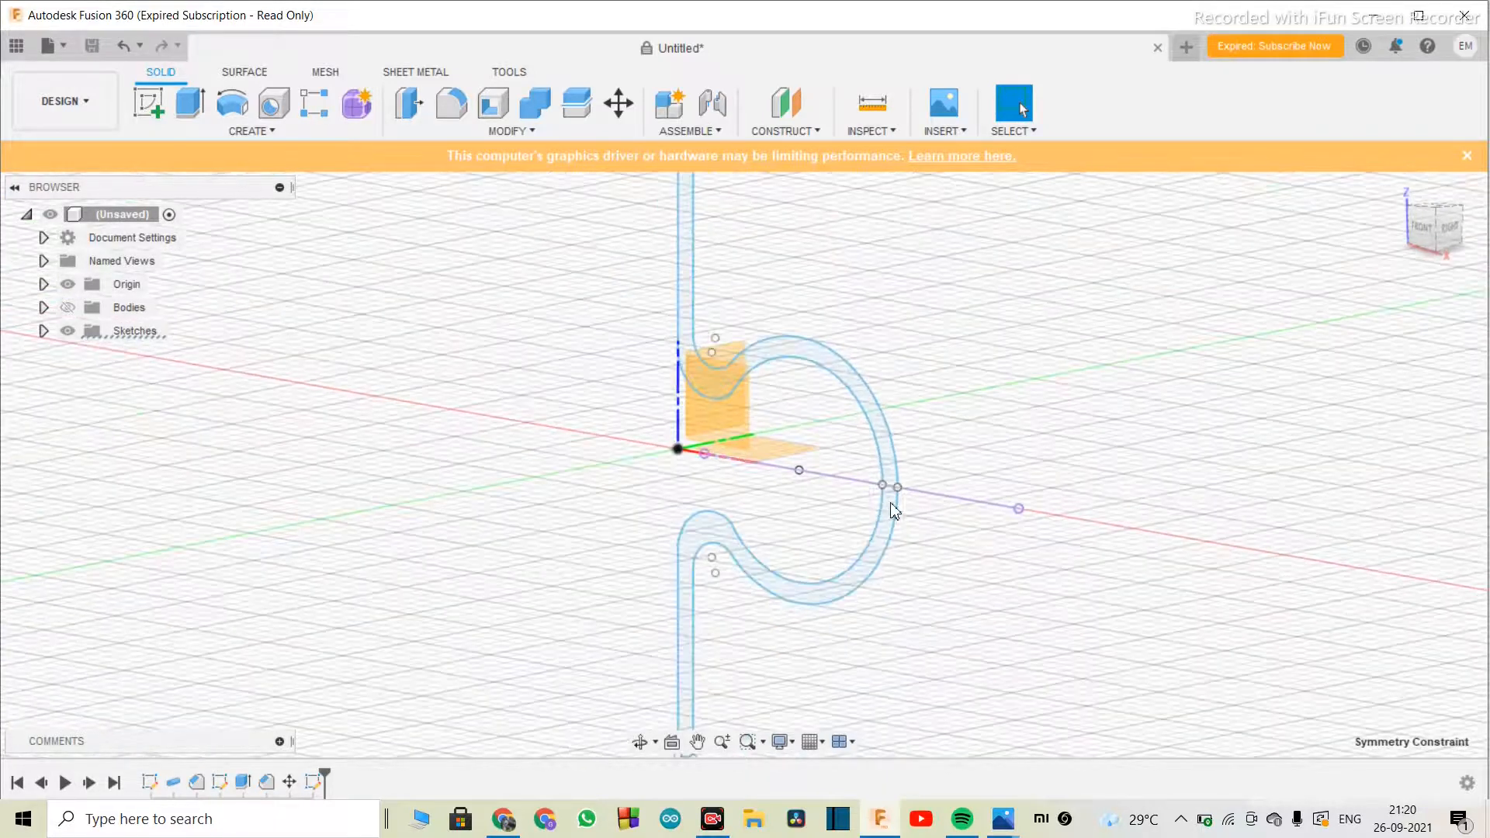
{"action": "left_click", "coordinate": [892, 518]}
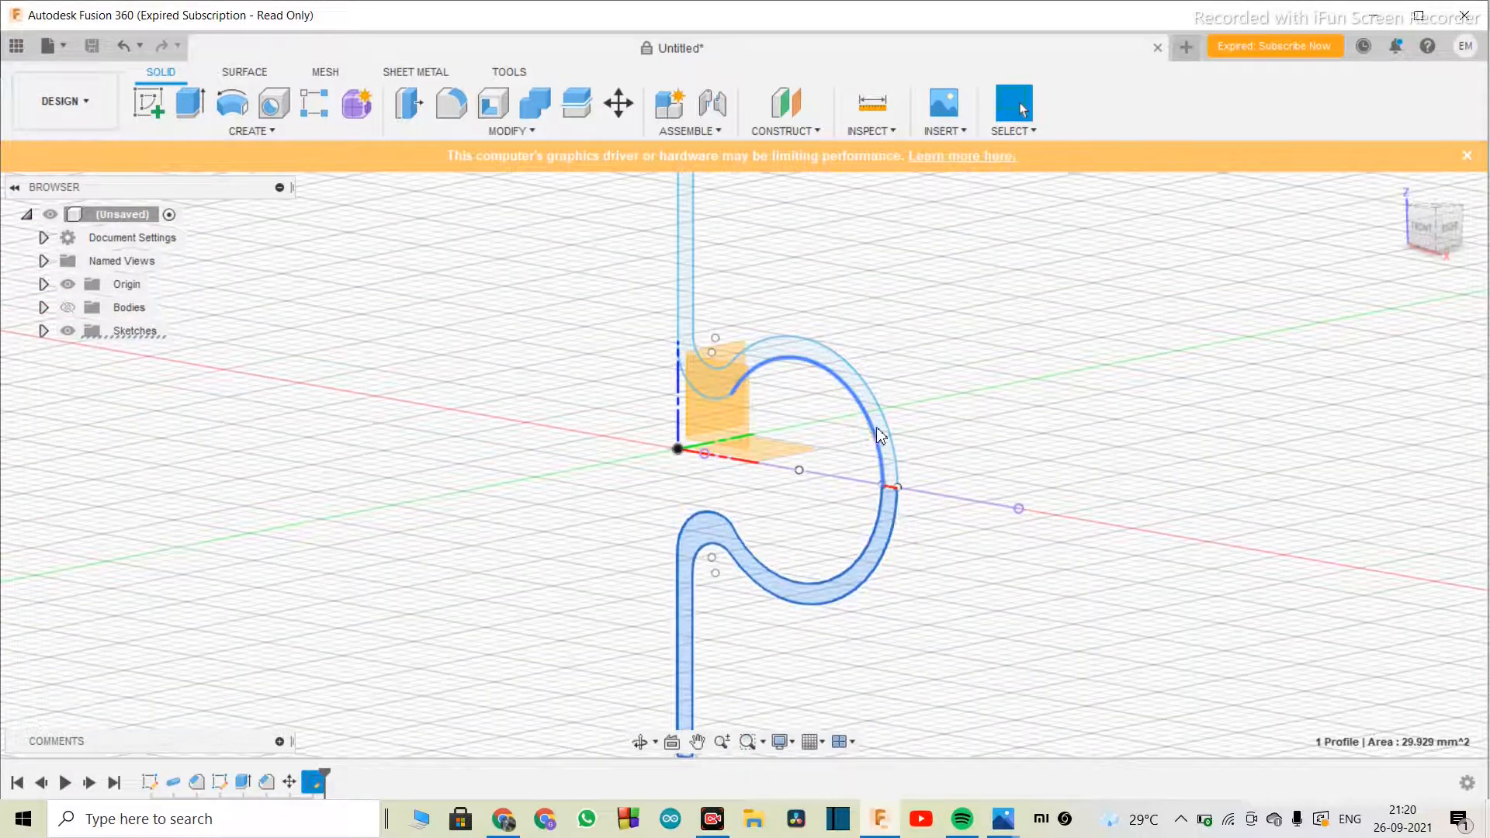
{"action": "left_click", "coordinate": [885, 435]}
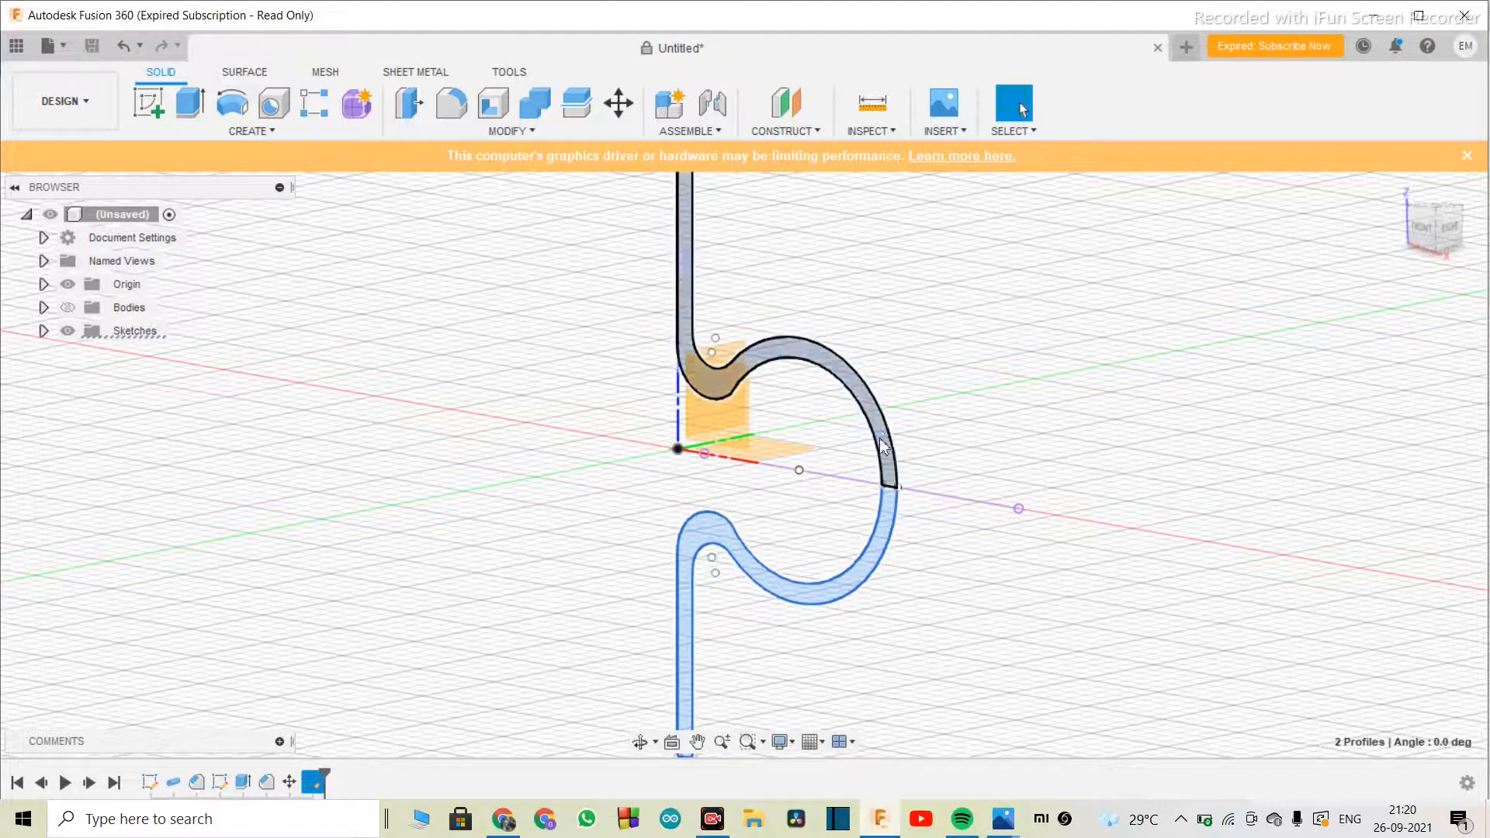
{"action": "scroll", "coordinate": [897, 522], "scroll_direction": "down", "scroll_amount": 3}
{"action": "scroll", "coordinate": [888, 463], "scroll_direction": "up", "scroll_amount": 3}
{"action": "scroll", "coordinate": [888, 463], "scroll_direction": "down", "scroll_amount": 2}
{"action": "key", "text": "e"}
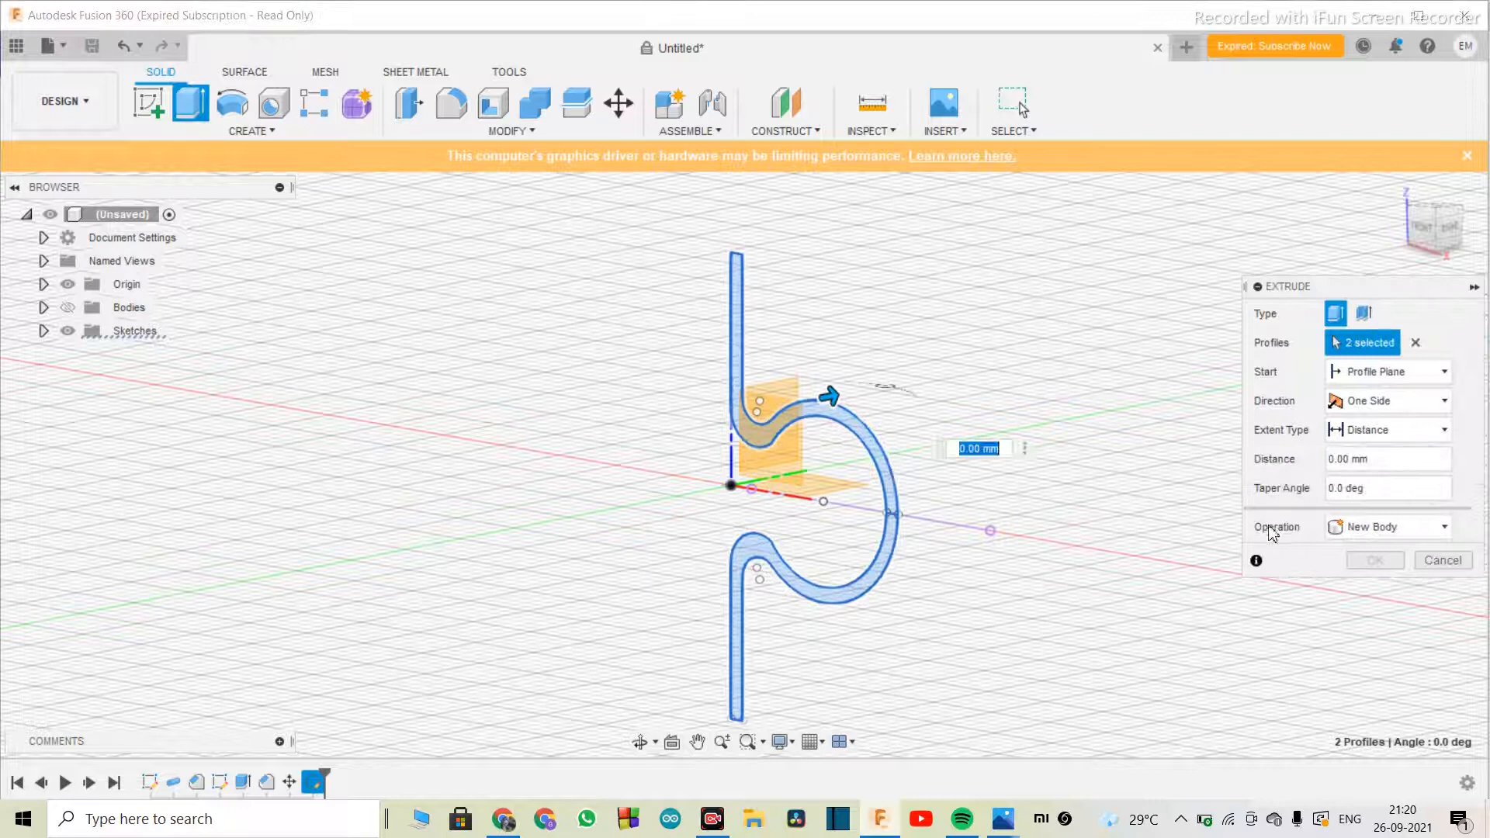
{"action": "left_click", "coordinate": [1373, 530]}
{"action": "left_click", "coordinate": [1371, 531]}
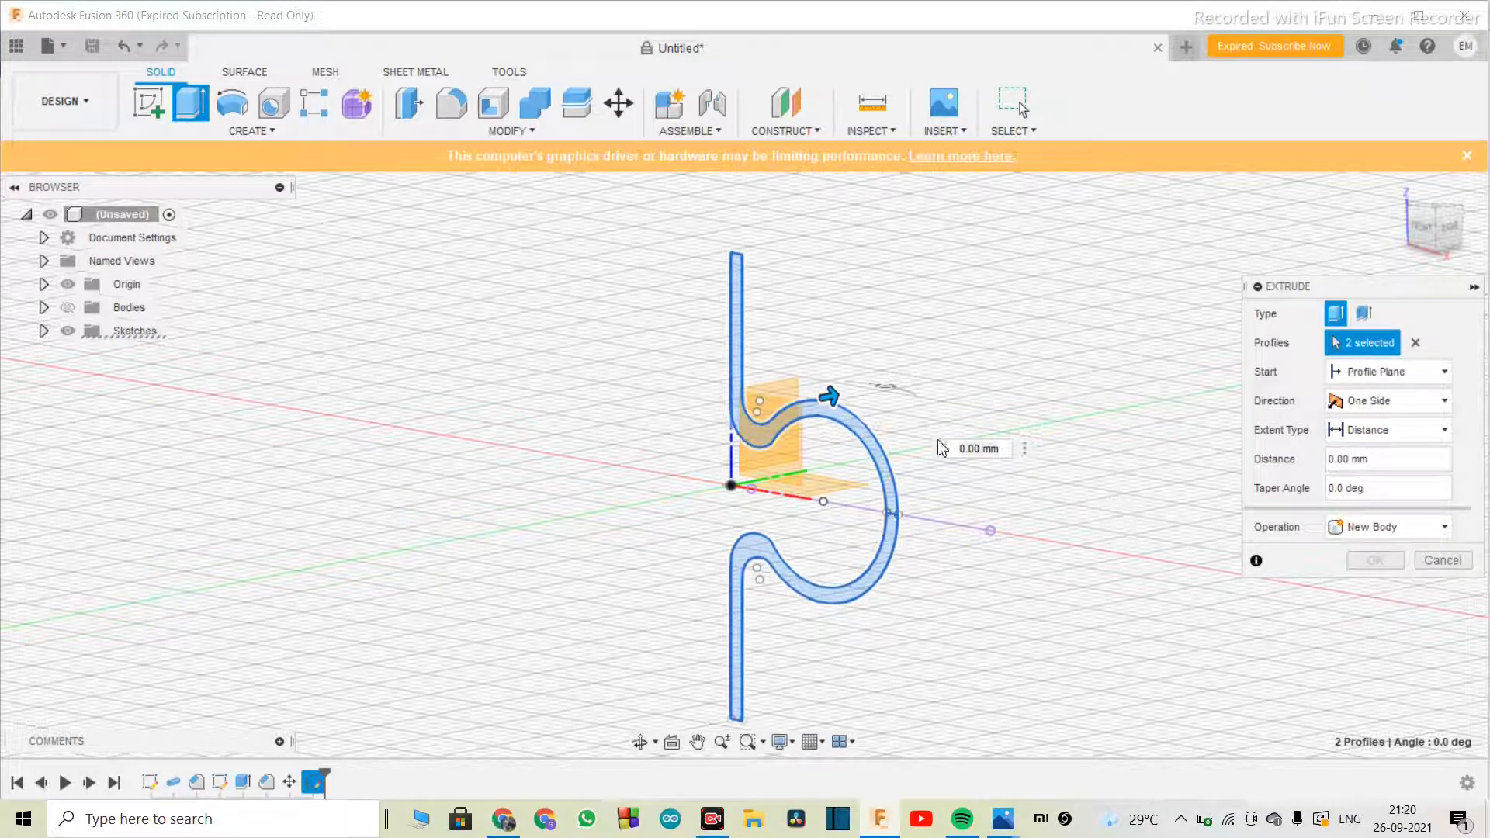
{"action": "left_click", "coordinate": [999, 450]}
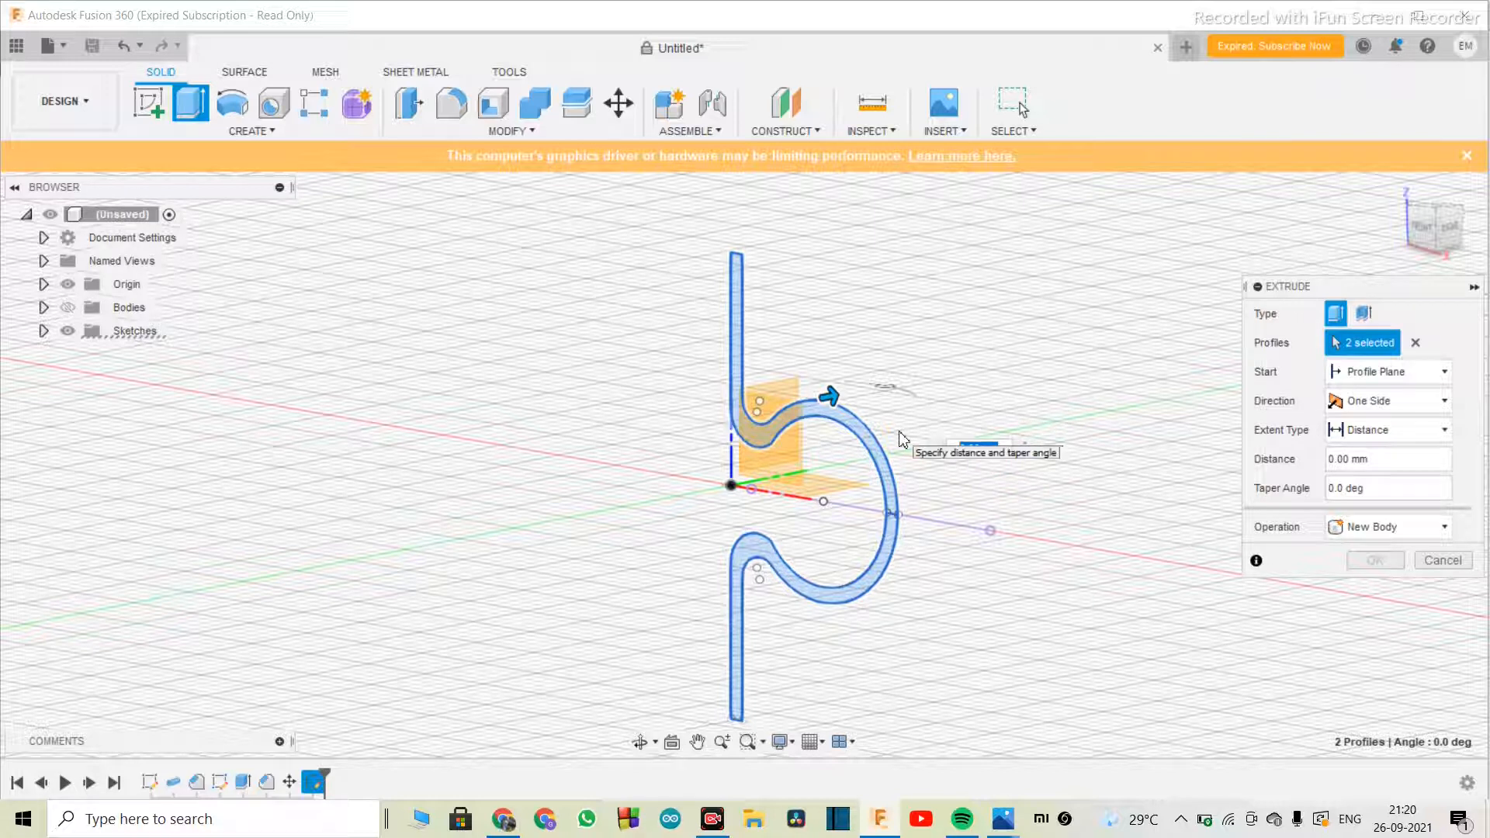
{"action": "type", "text": "20"}
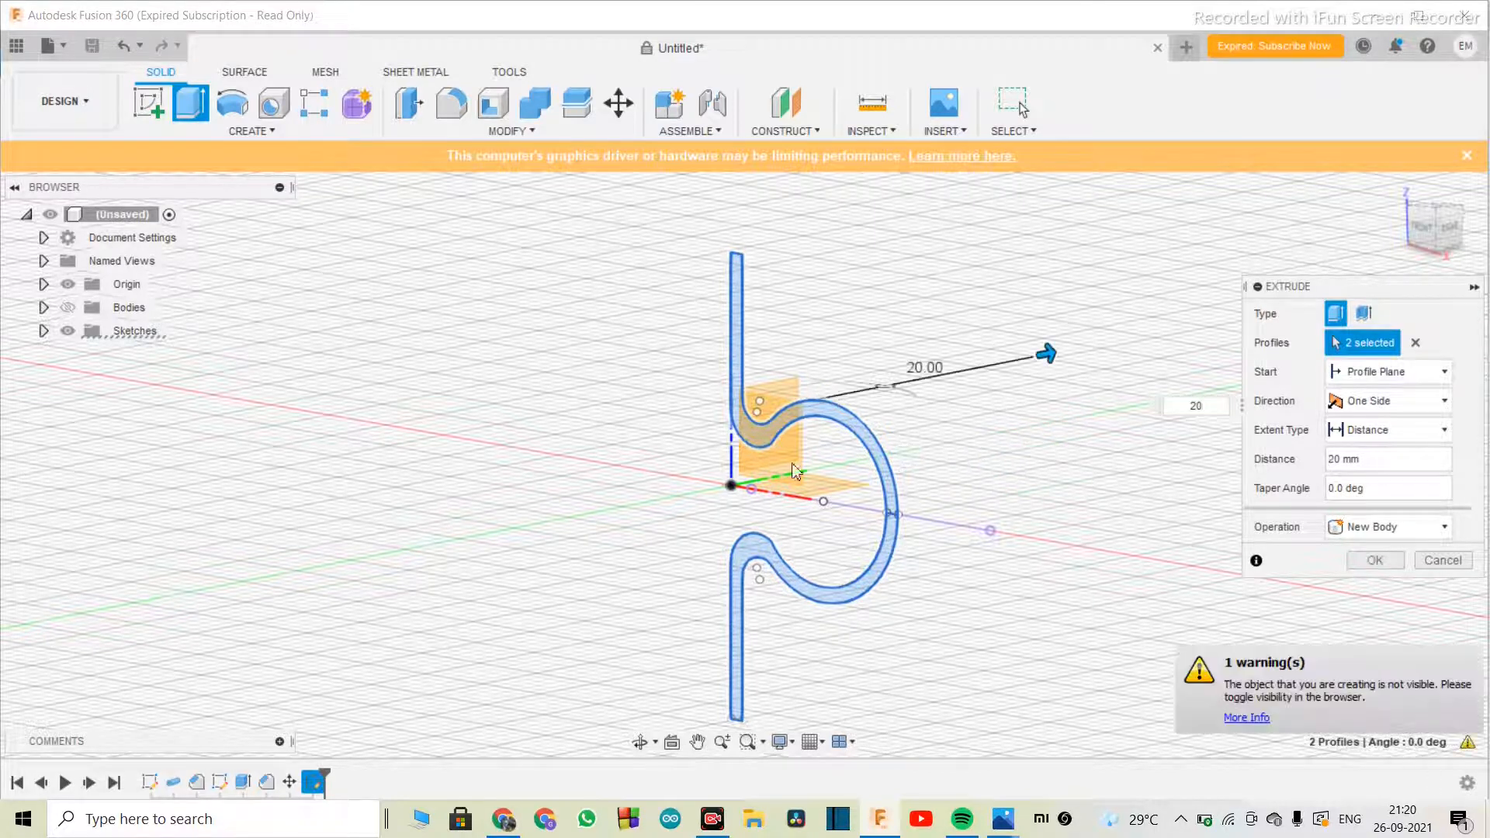
- Set the bracket extrusion's operation to New Component and apply it
{"action": "left_click", "coordinate": [1390, 527]}
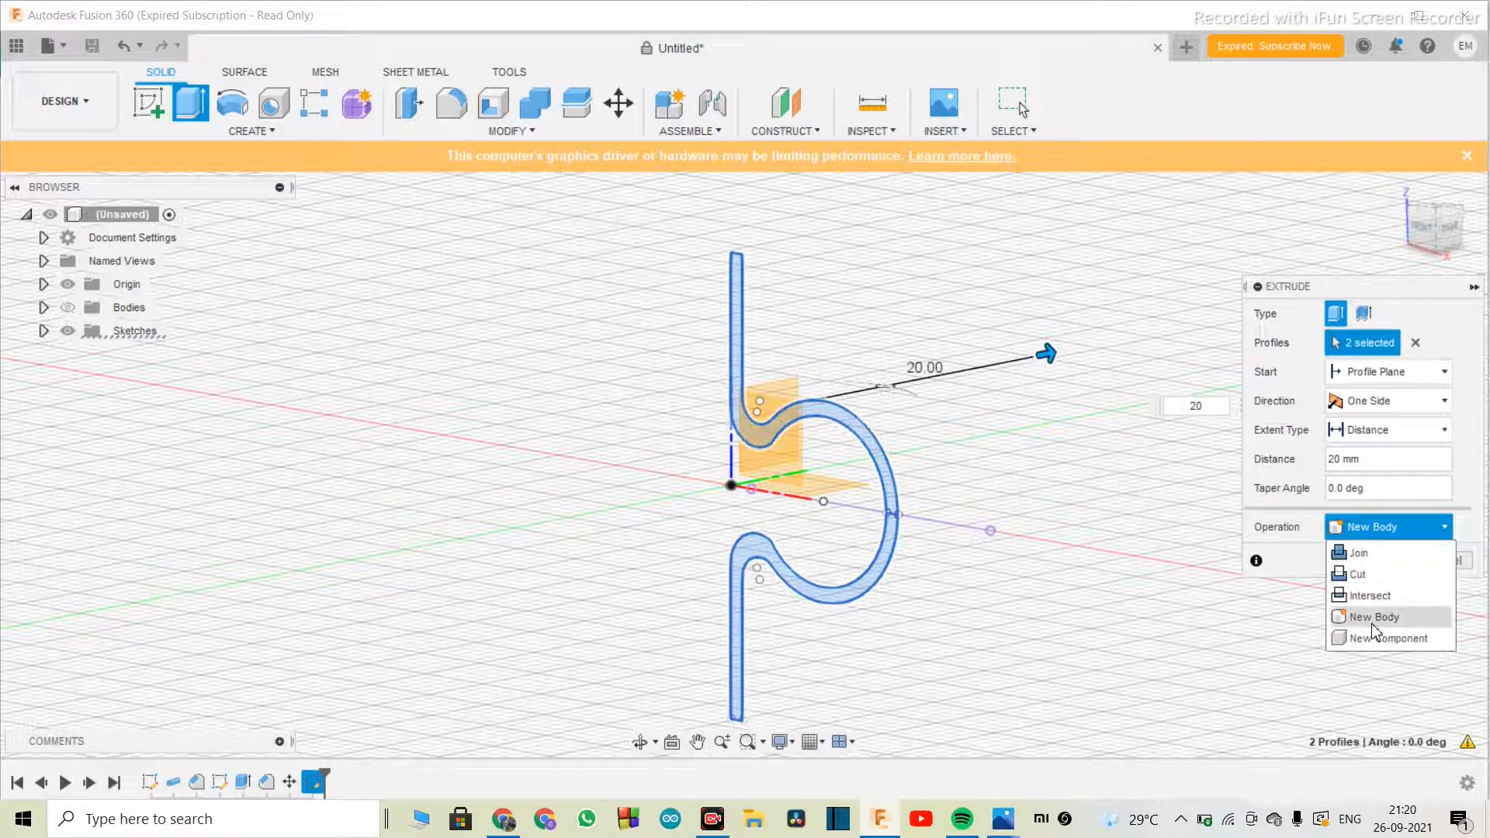
{"action": "left_click", "coordinate": [1372, 633]}
{"action": "scroll", "coordinate": [556, 532], "scroll_direction": "down", "scroll_amount": 2}
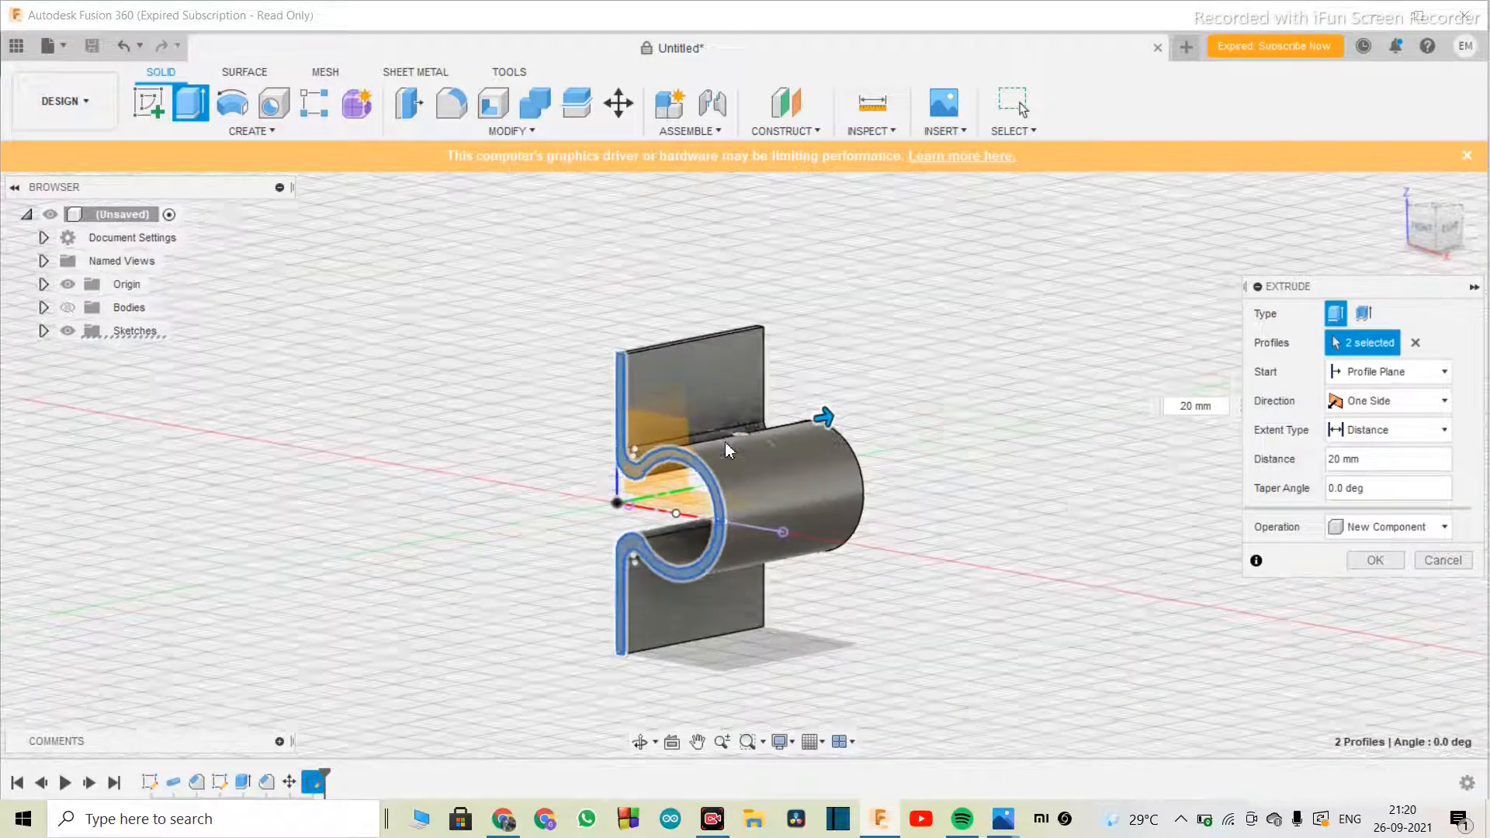
{"action": "scroll", "coordinate": [725, 441], "scroll_direction": "up", "scroll_amount": 2}
{"action": "middle_click_drag", "start_coordinate": [1287, 780], "coordinate": [1289, 792], "text": "shift"}
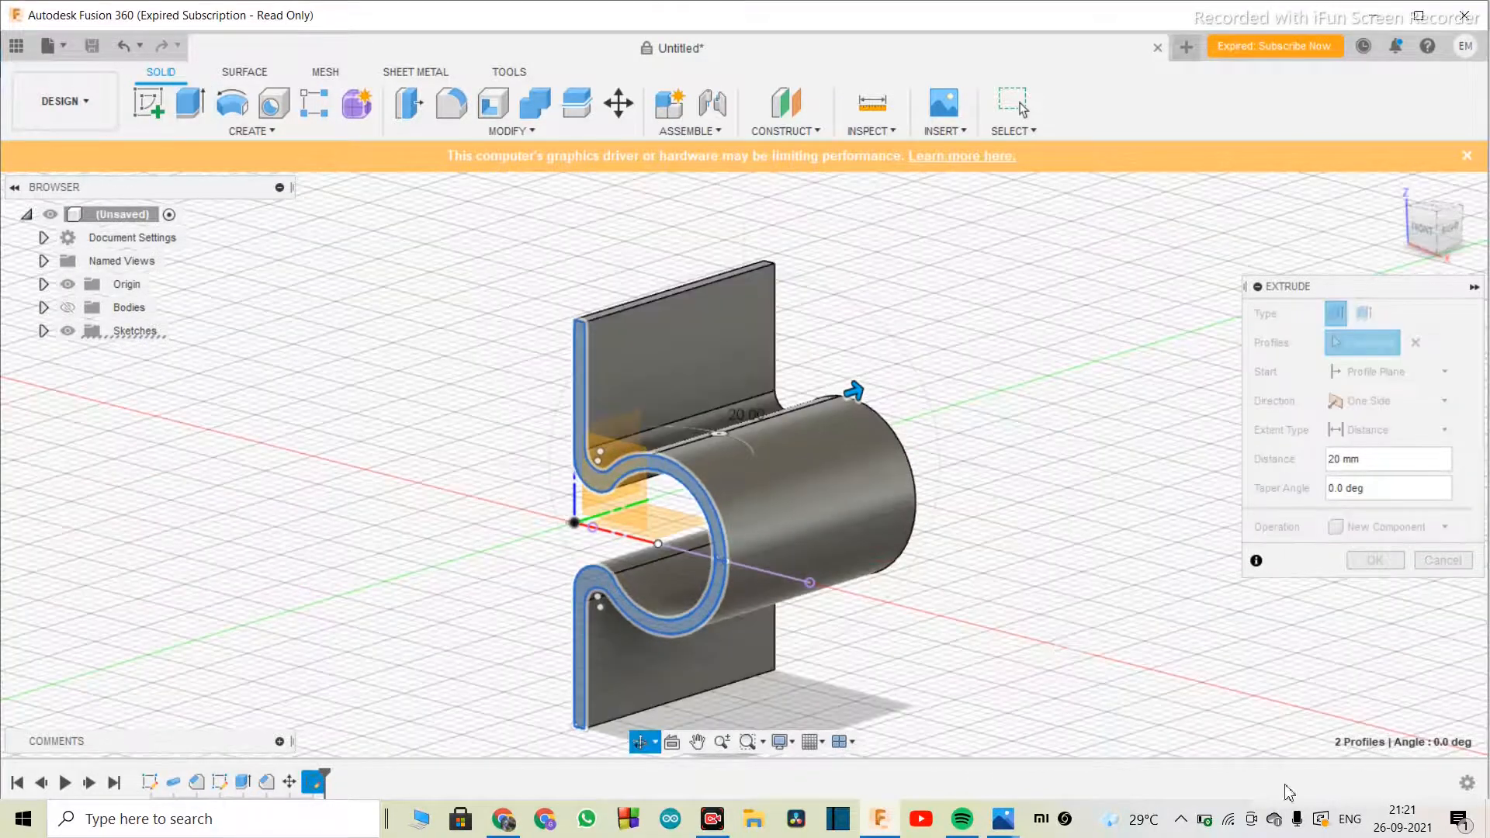
{"action": "middle_click_drag", "start_coordinate": [833, 485], "coordinate": [934, 420], "text": "shift"}
{"action": "scroll", "coordinate": [729, 485], "scroll_direction": "up", "scroll_amount": 5}
{"action": "scroll", "coordinate": [661, 485], "scroll_direction": "down", "scroll_amount": 5}
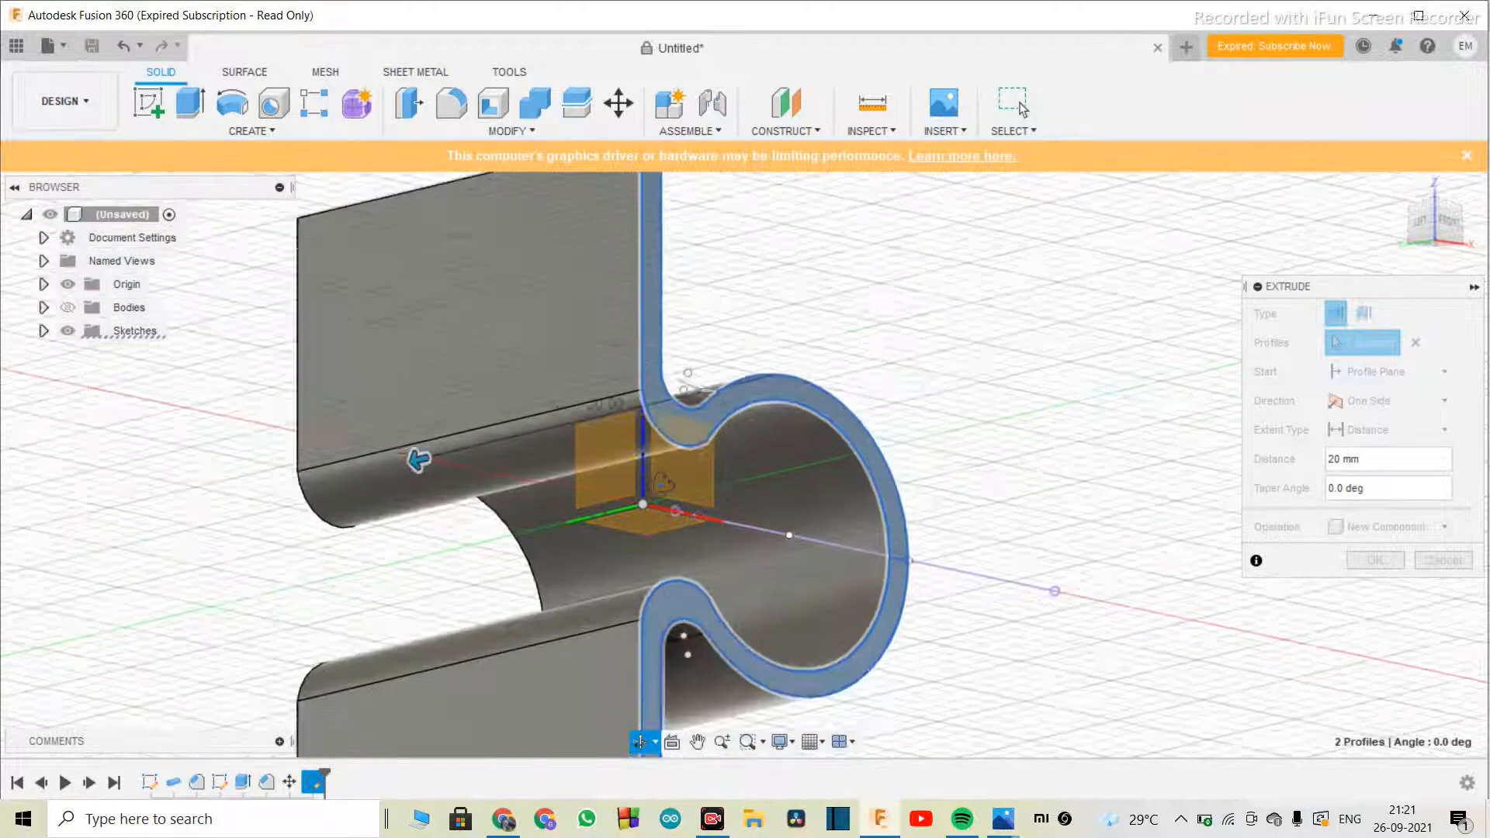
{"action": "middle_click_drag", "start_coordinate": [661, 486], "coordinate": [572, 515], "text": "shift"}
{"action": "scroll", "coordinate": [638, 499], "scroll_direction": "down", "scroll_amount": 3}
{"action": "scroll", "coordinate": [753, 550], "scroll_direction": "up", "scroll_amount": 4}
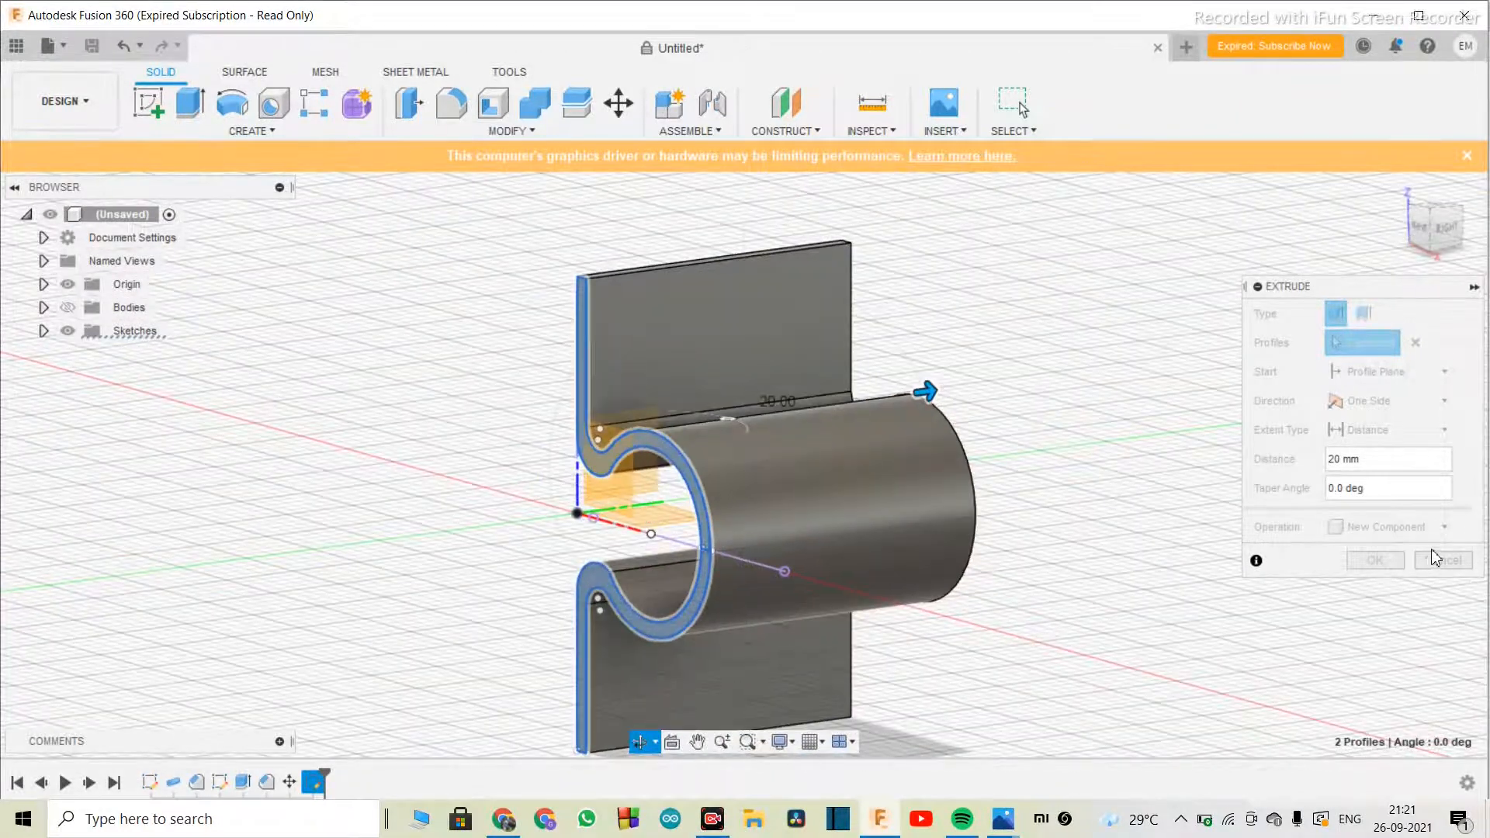
{"action": "left_click", "coordinate": [1376, 561]}
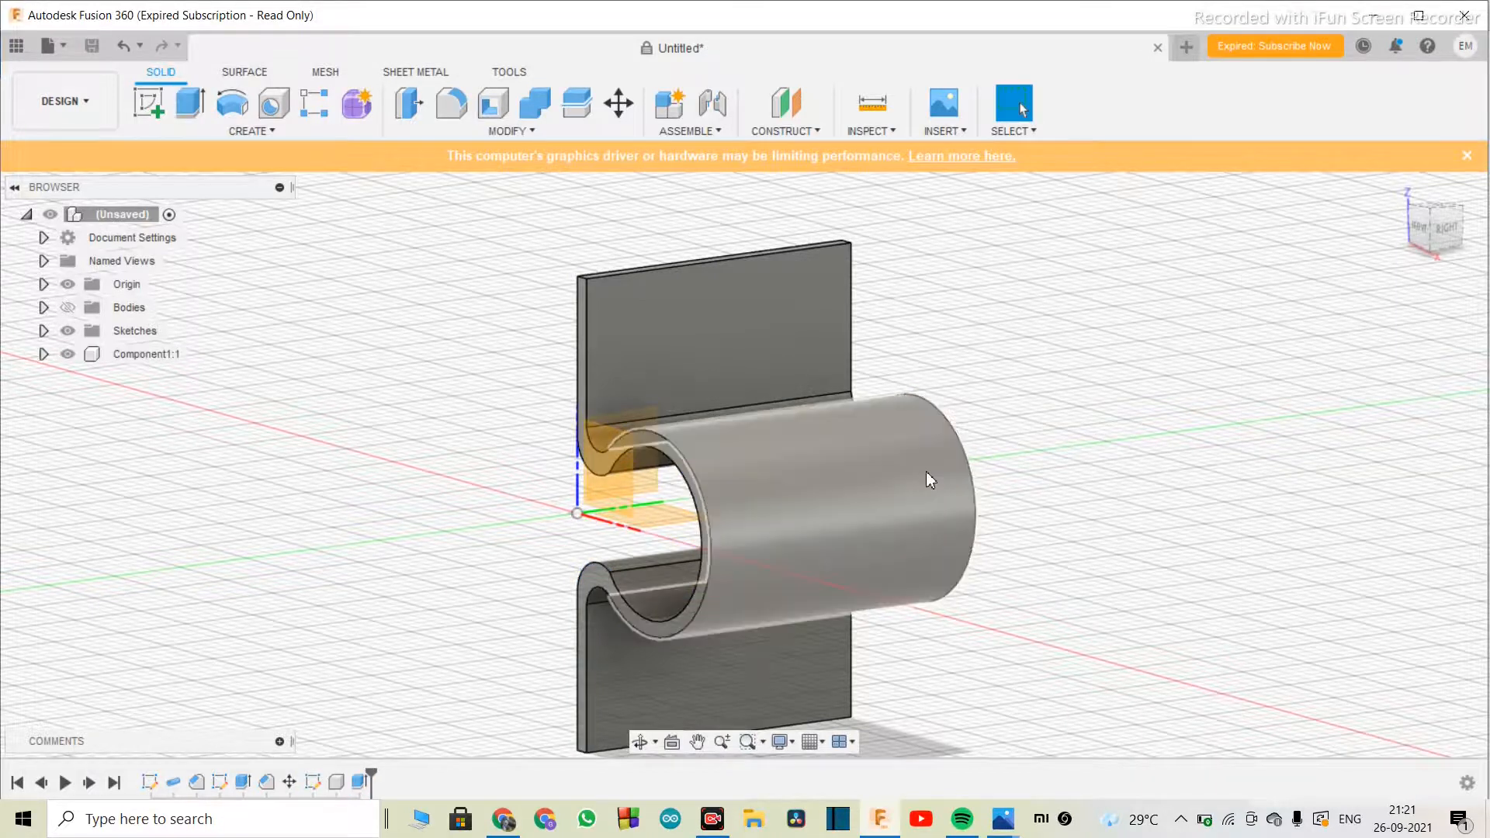
- Hide the origin planes and axes
{"action": "scroll", "coordinate": [926, 472], "scroll_direction": "down", "scroll_amount": 3}
{"action": "scroll", "coordinate": [846, 501], "scroll_direction": "up", "scroll_amount": 3}
{"action": "left_click", "coordinate": [68, 284]}
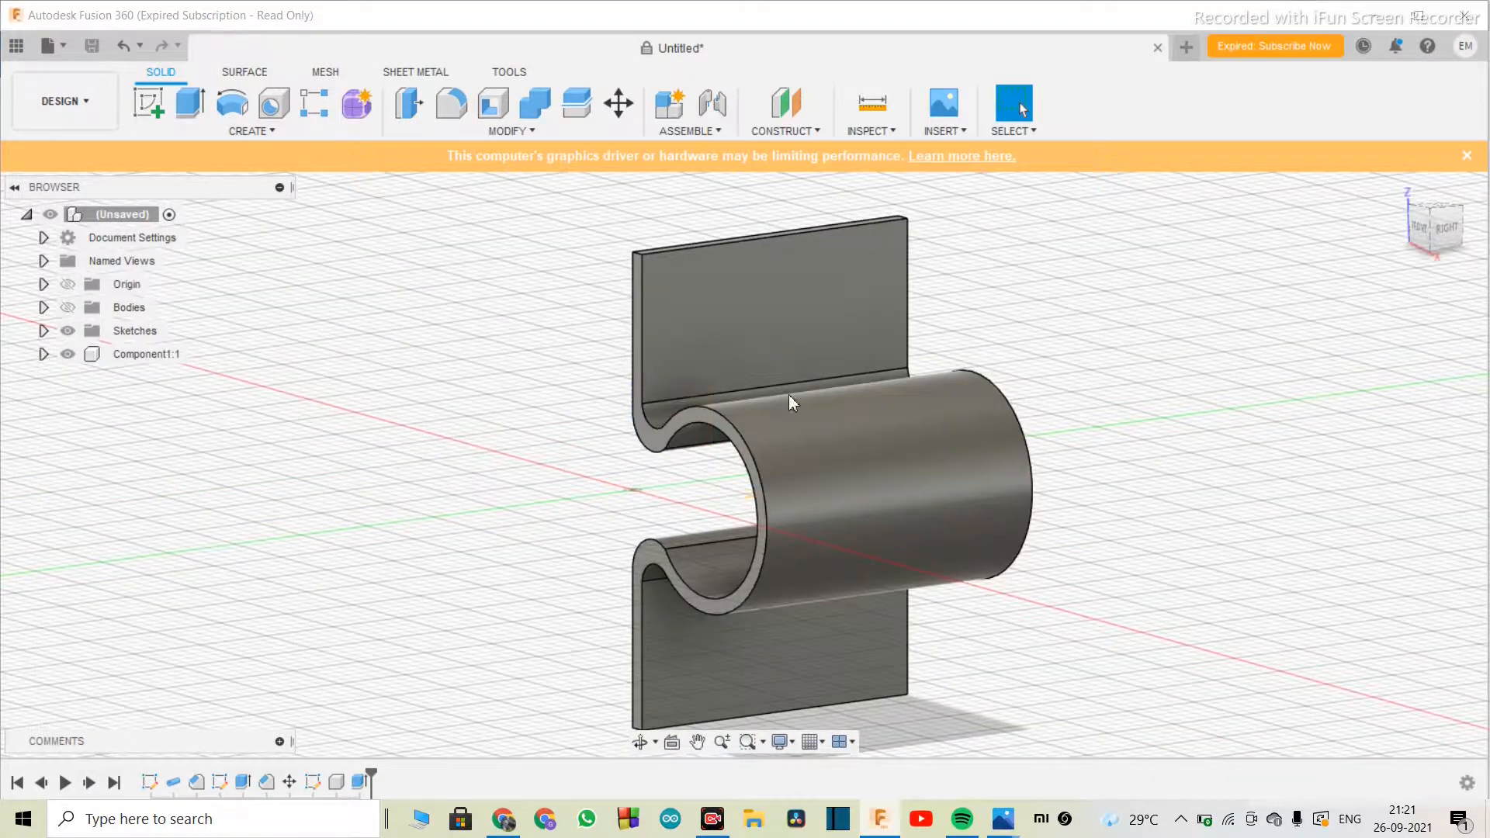
{"action": "scroll", "coordinate": [820, 438], "scroll_direction": "down", "scroll_amount": 3}
{"action": "scroll", "coordinate": [812, 460], "scroll_direction": "up", "scroll_amount": 3}
{"action": "scroll", "coordinate": [737, 270], "scroll_direction": "up", "scroll_amount": 5}
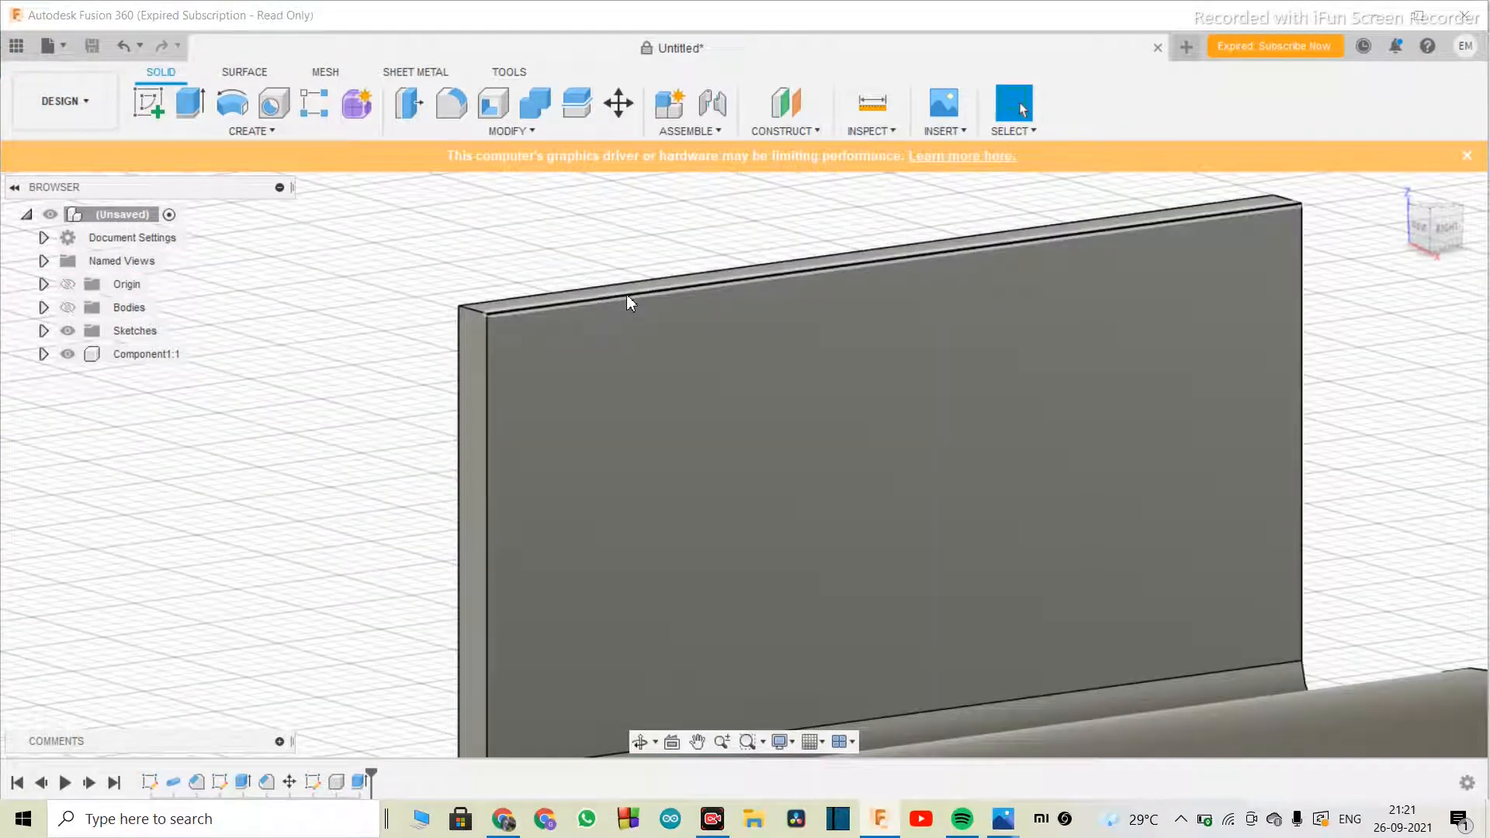
{"action": "left_click", "coordinate": [627, 295]}
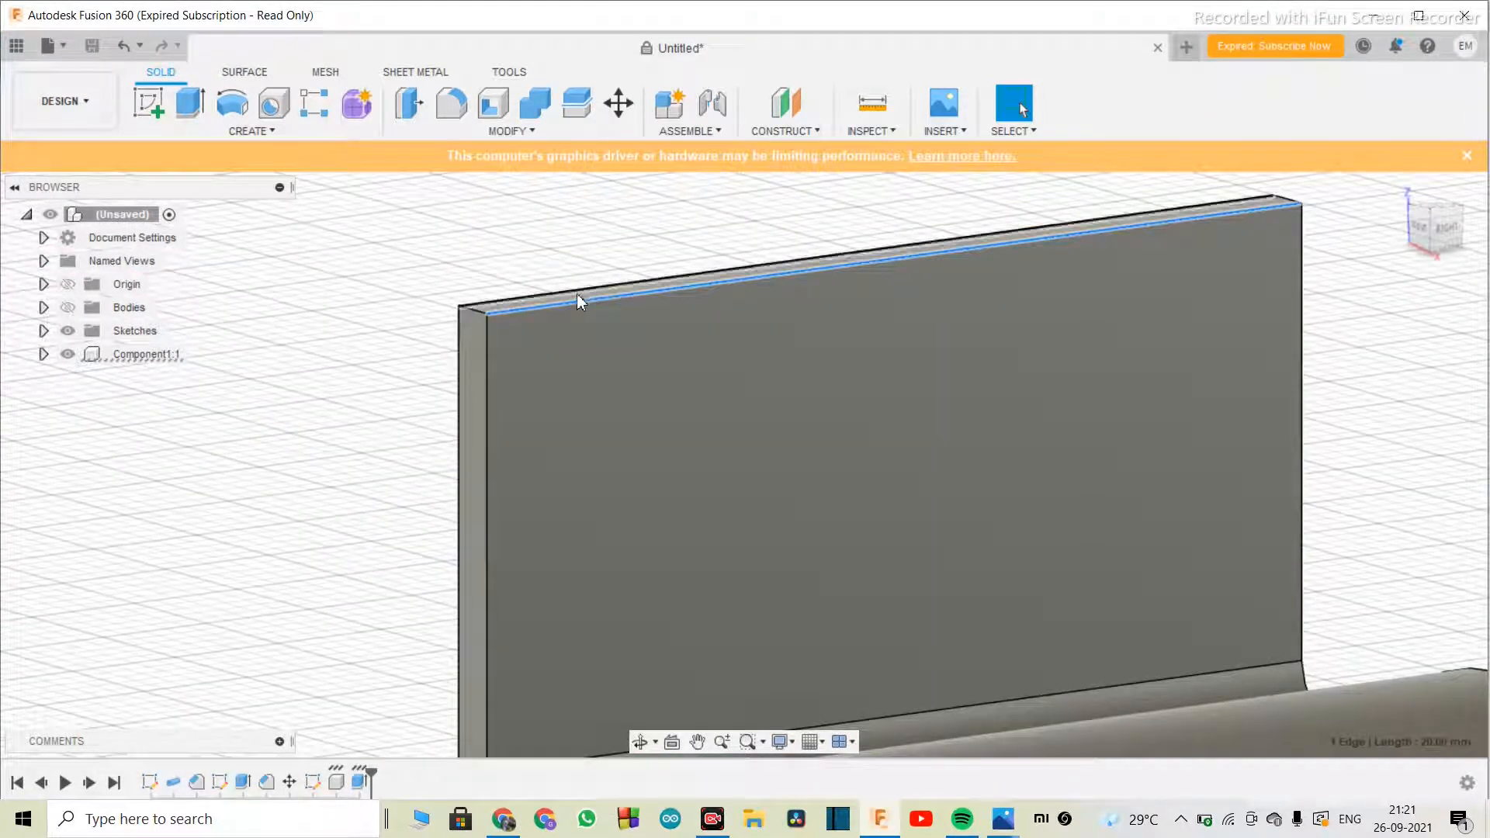
{"action": "left_click", "coordinate": [576, 292], "text": "ctrl"}
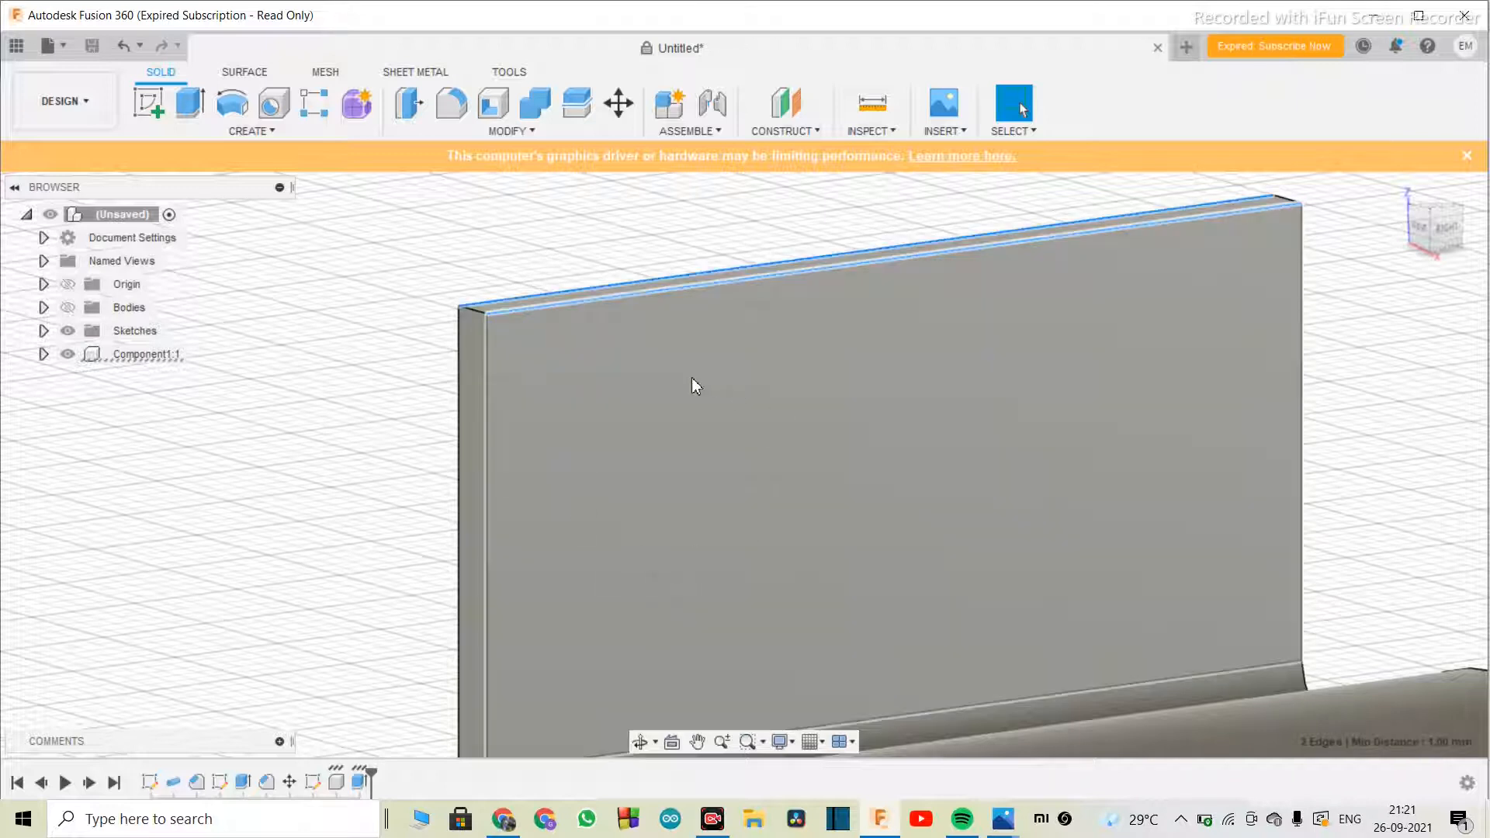
{"action": "scroll", "coordinate": [703, 315], "scroll_direction": "down", "scroll_amount": 5}
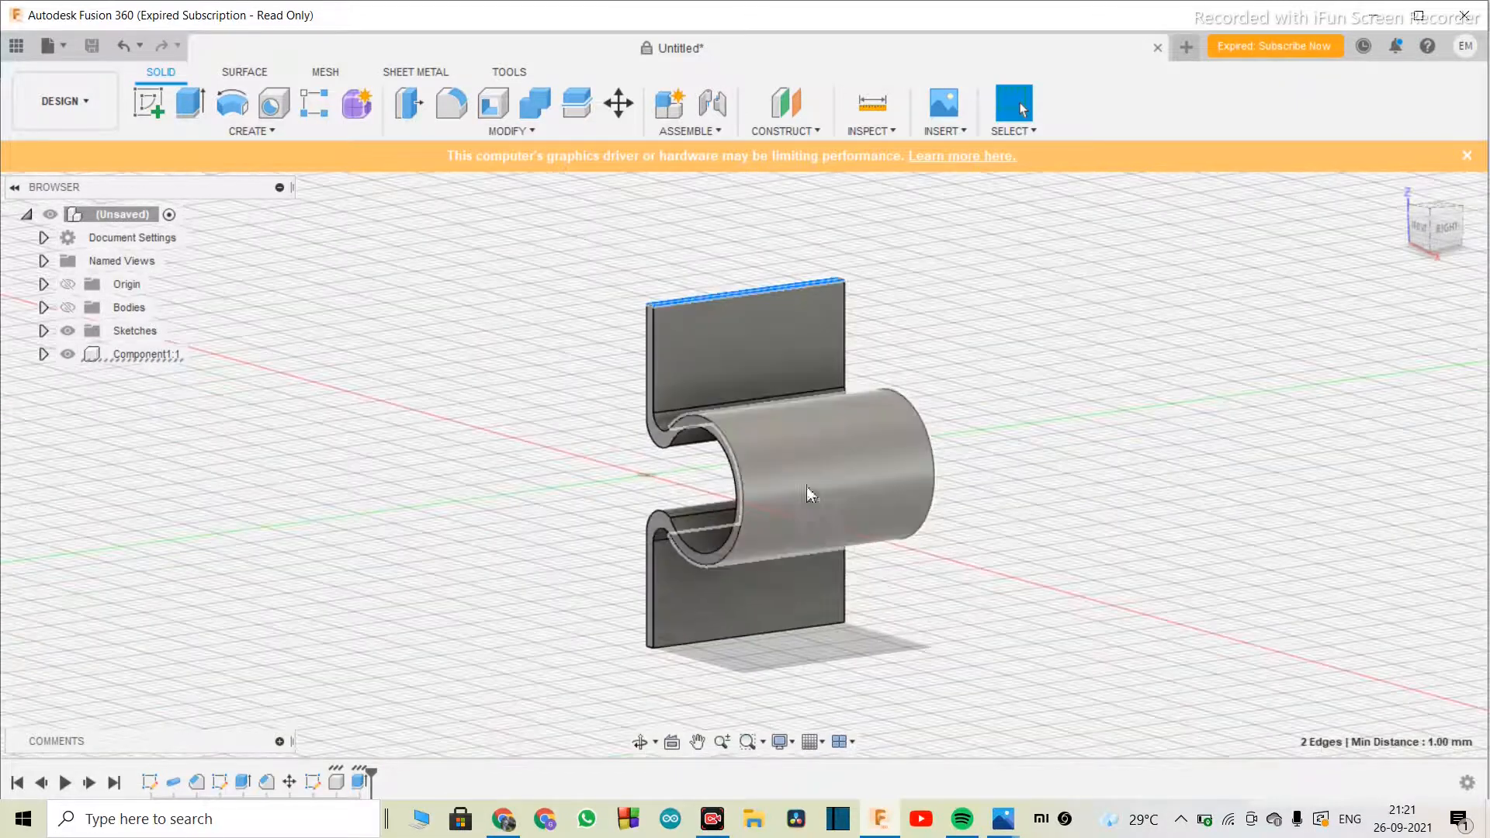
- Fillet the long outer edges at both the lower and upper ends of the bracket plates with a 0.5 mm radius
{"action": "scroll", "coordinate": [808, 487], "scroll_direction": "up", "scroll_amount": 5}
{"action": "left_click", "coordinate": [641, 743]}
{"action": "left_click_drag", "start_coordinate": [677, 521], "coordinate": [683, 429]}
{"action": "scroll", "coordinate": [683, 428], "scroll_direction": "down", "scroll_amount": 5}
{"action": "scroll", "coordinate": [610, 626], "scroll_direction": "up", "scroll_amount": 6}
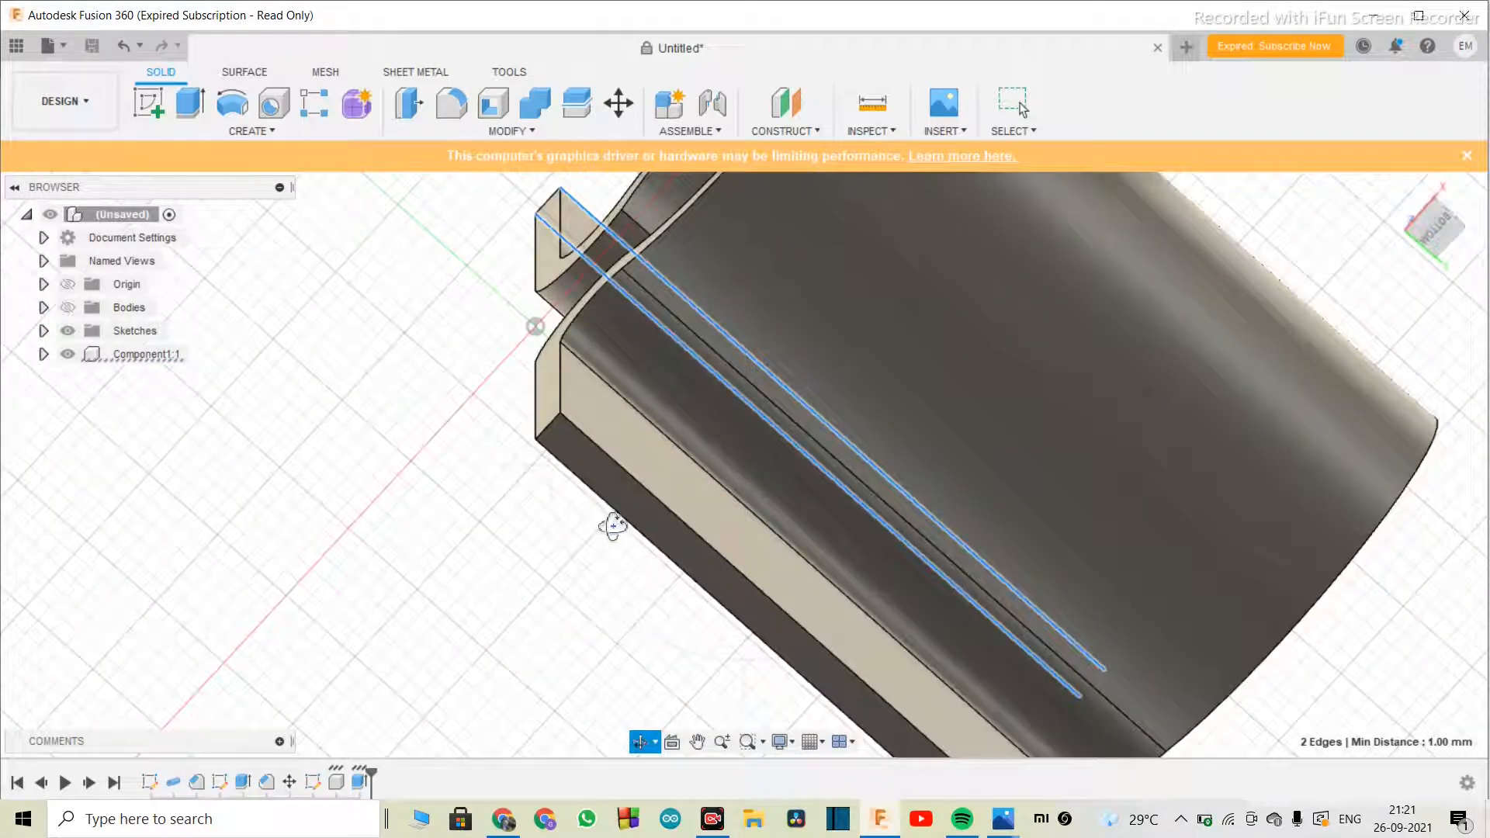
{"action": "key", "text": "Escape"}
{"action": "left_click", "coordinate": [611, 506]}
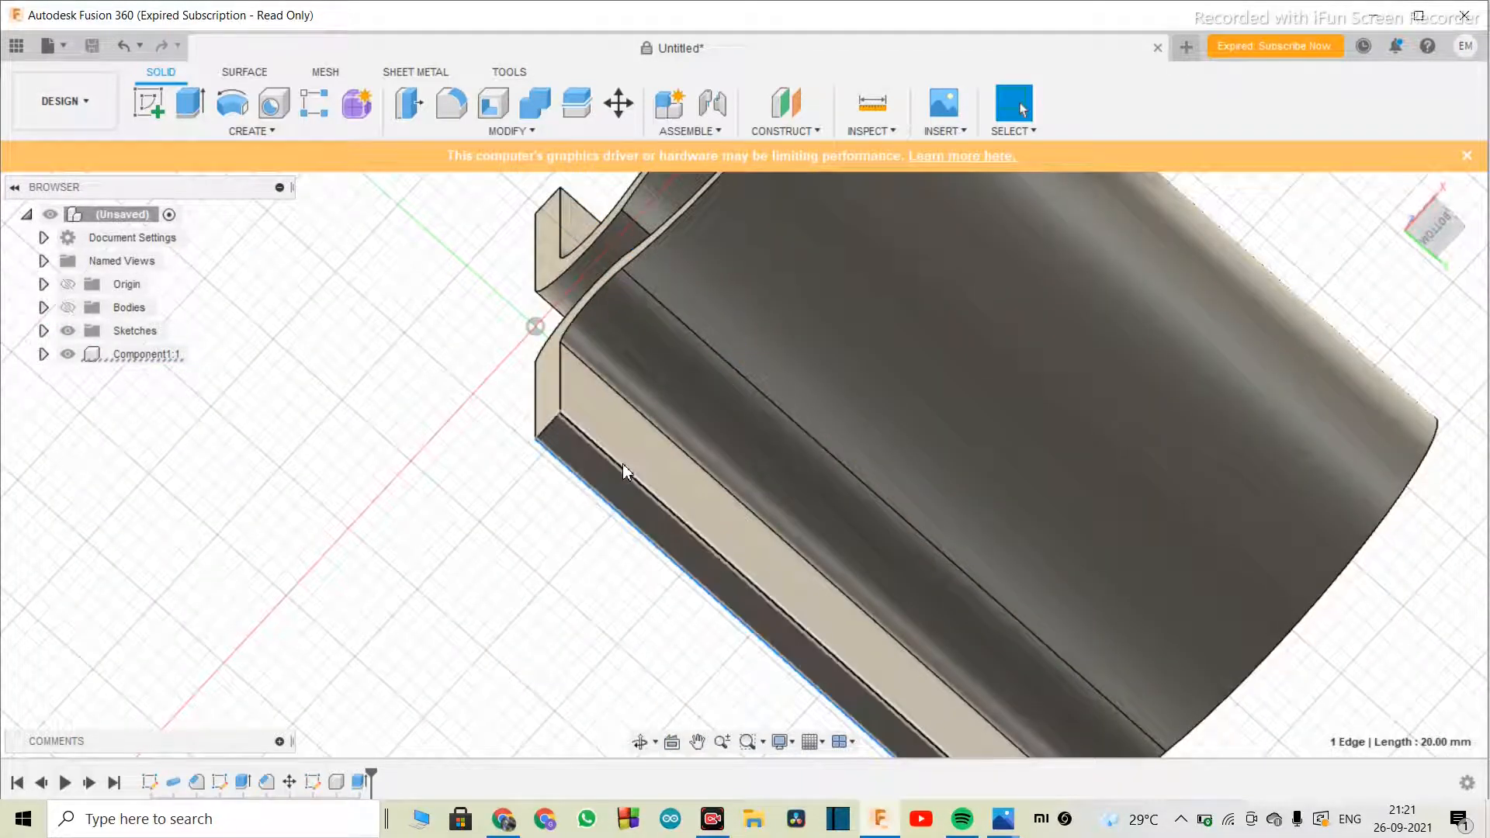
{"action": "left_click", "coordinate": [623, 471], "text": "ctrl"}
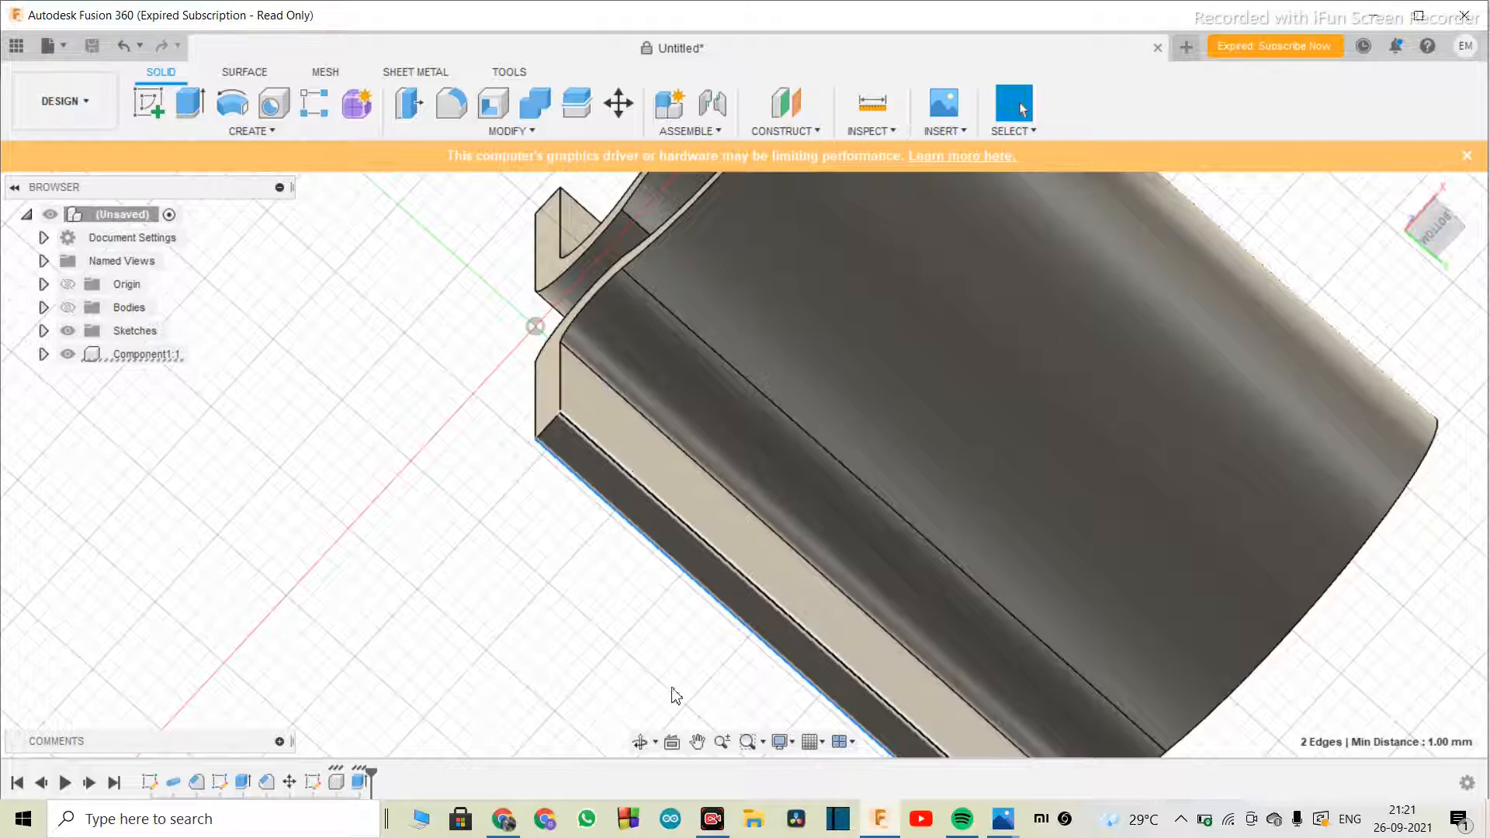
{"action": "left_click", "coordinate": [641, 743]}
{"action": "left_click_drag", "start_coordinate": [666, 480], "coordinate": [683, 498]}
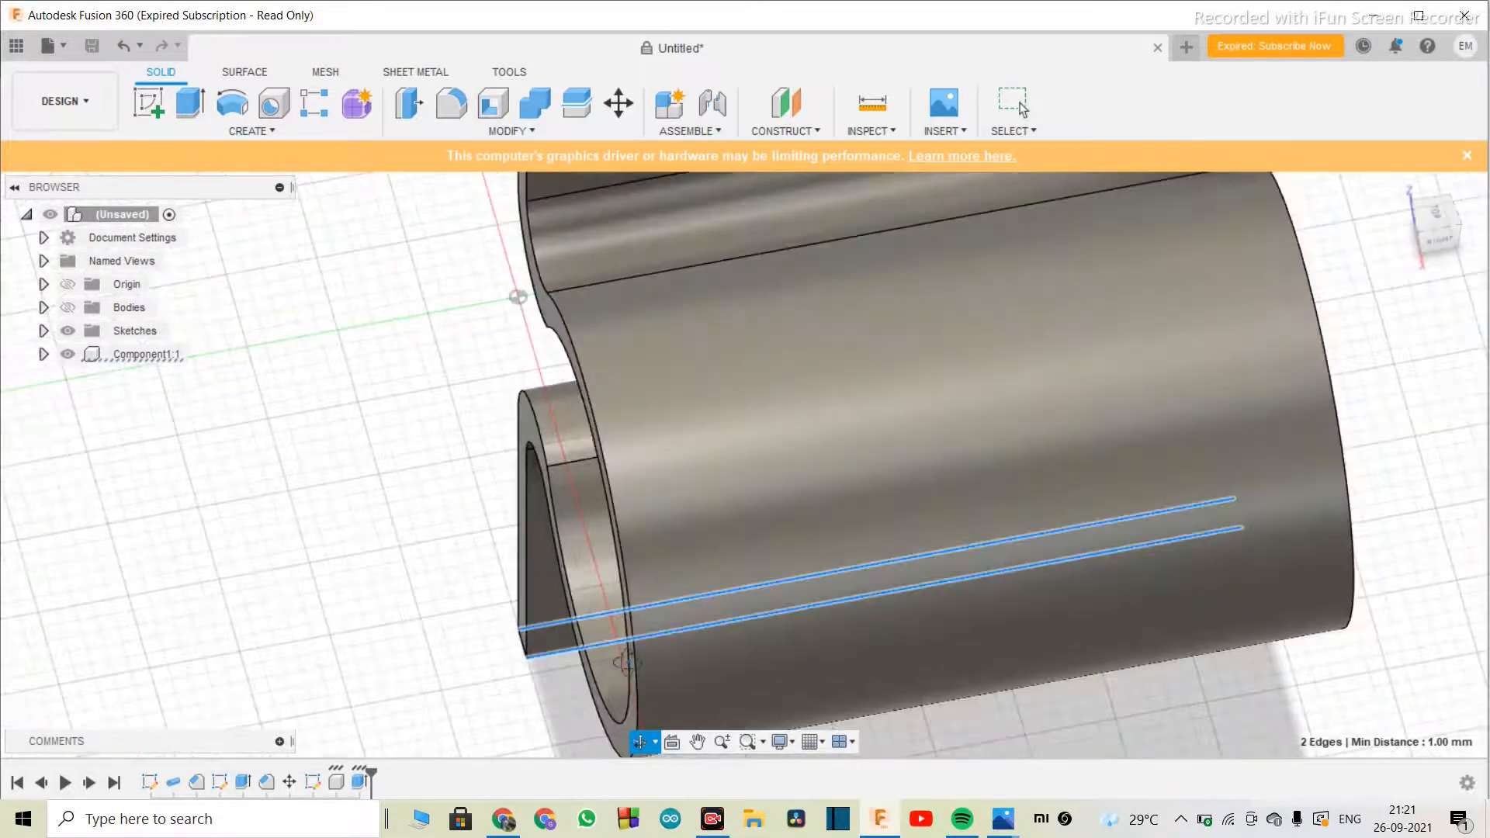
{"action": "scroll", "coordinate": [673, 280], "scroll_direction": "up", "scroll_amount": 4}
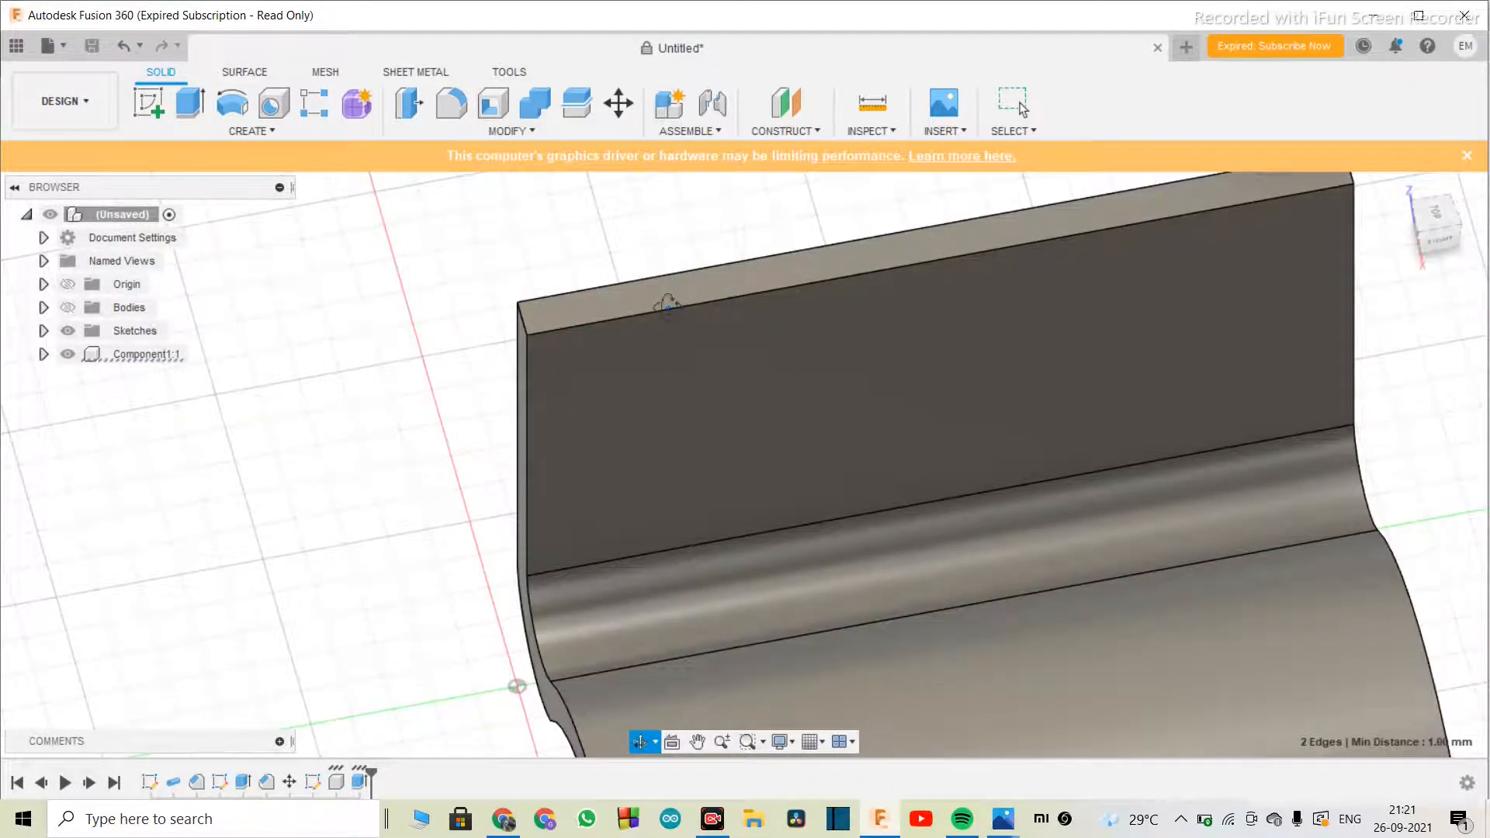
{"action": "key", "text": "Escape"}
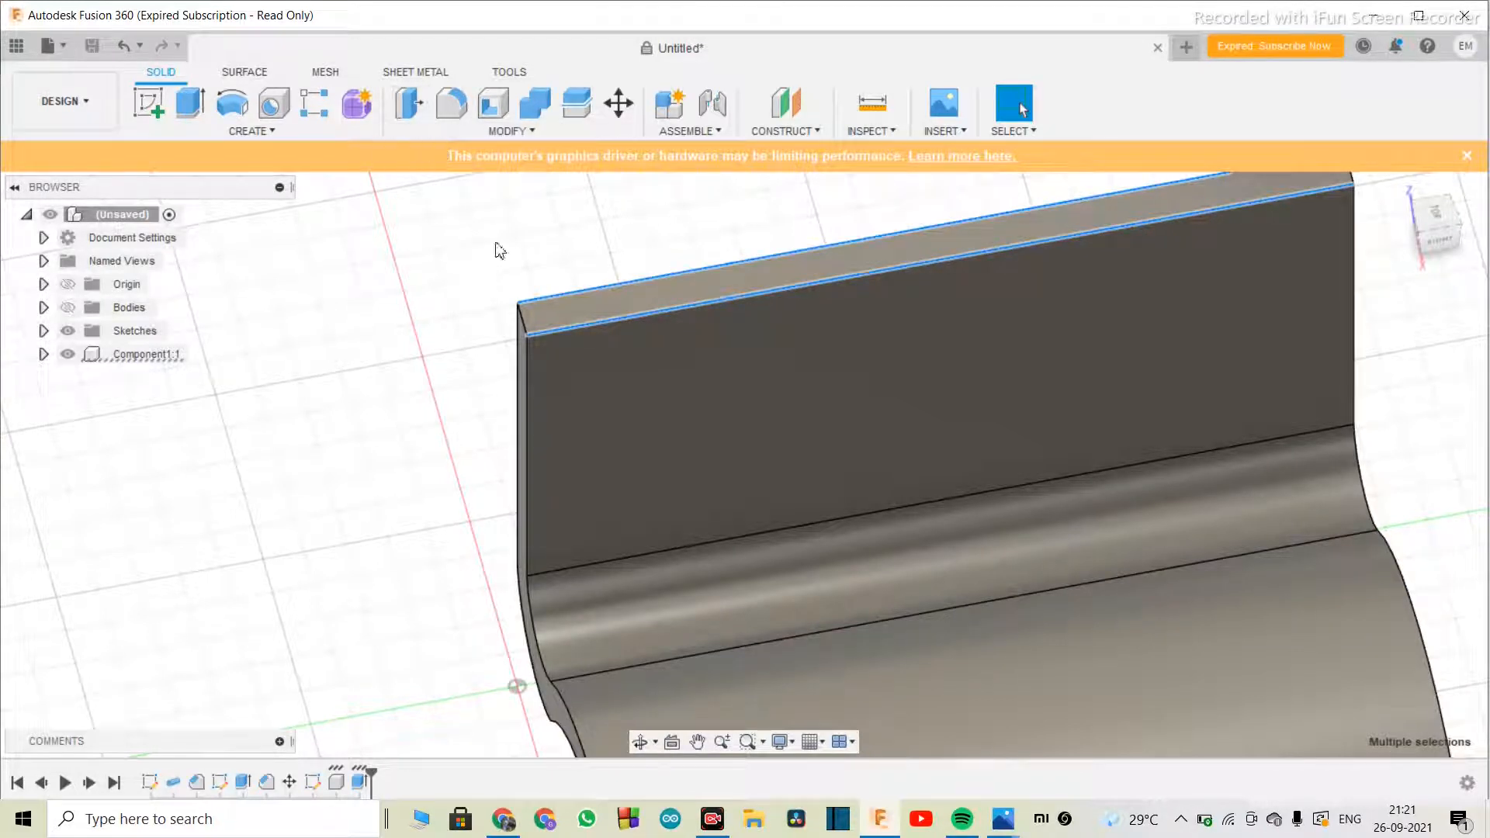
{"action": "key", "text": "f"}
{"action": "type", "text": "2"}
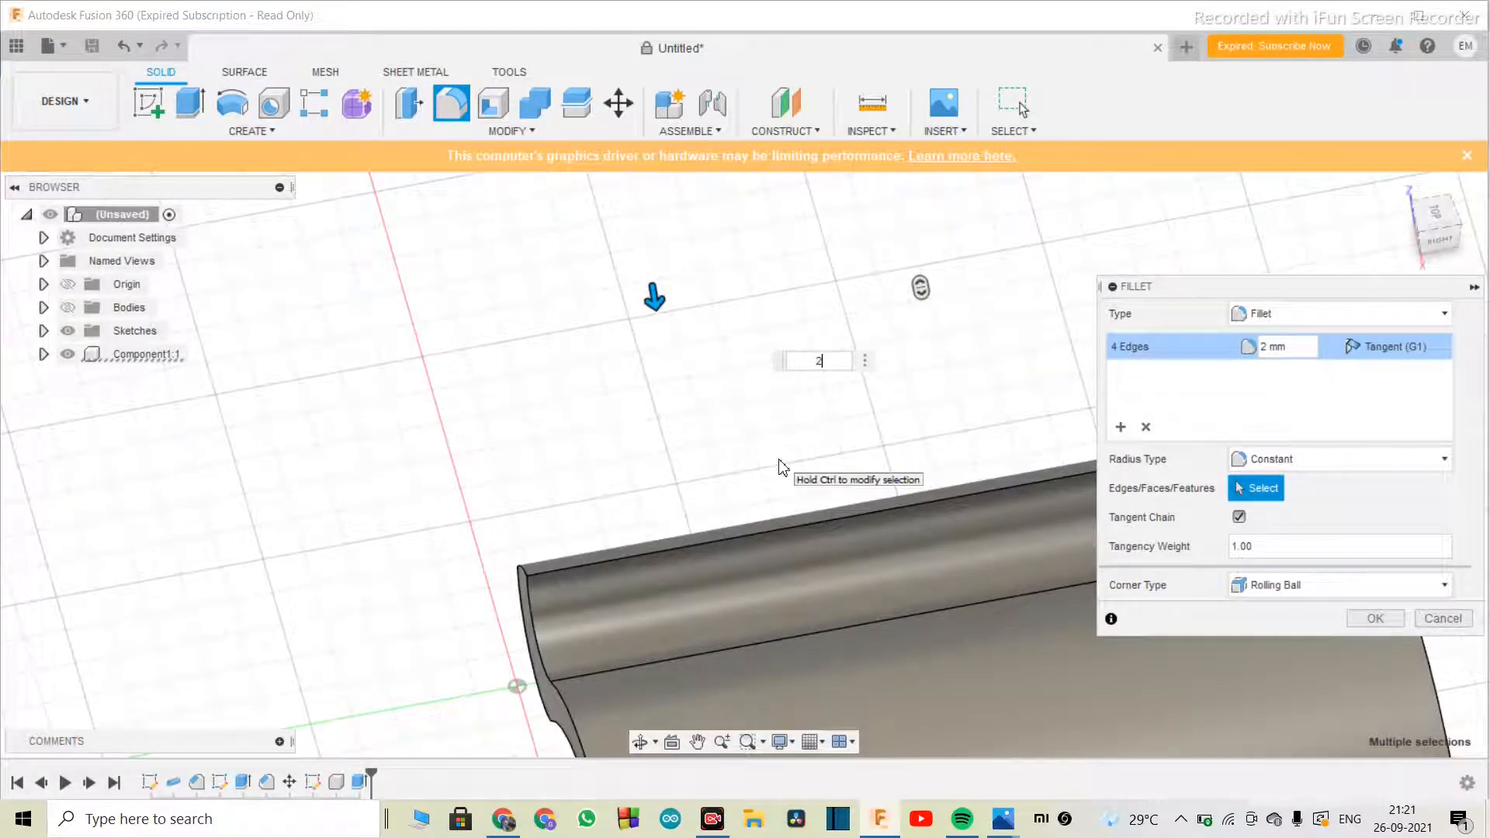
{"action": "type", "text": "1"}
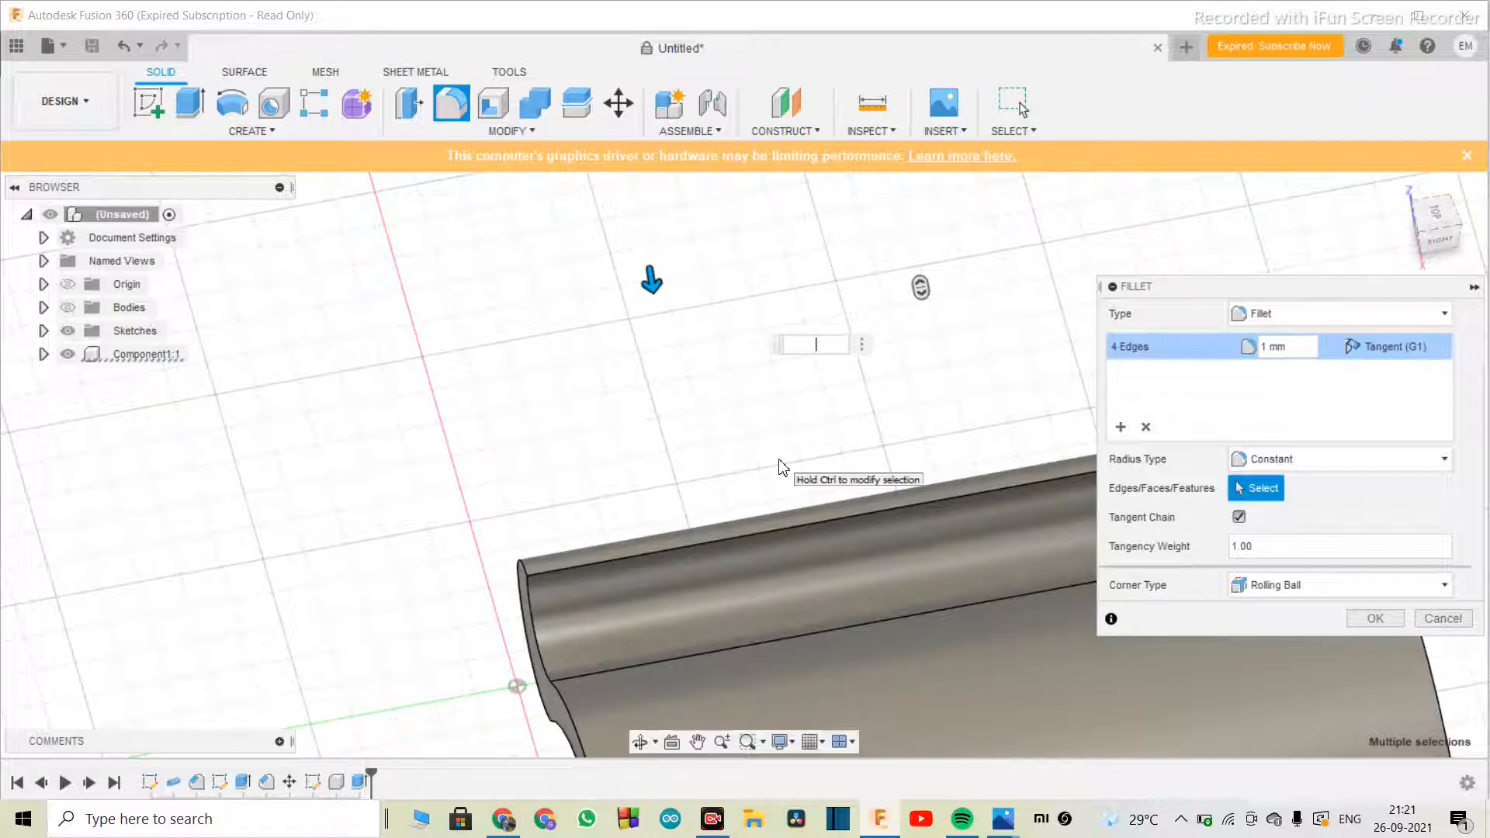
{"action": "type", "text": ".5"}
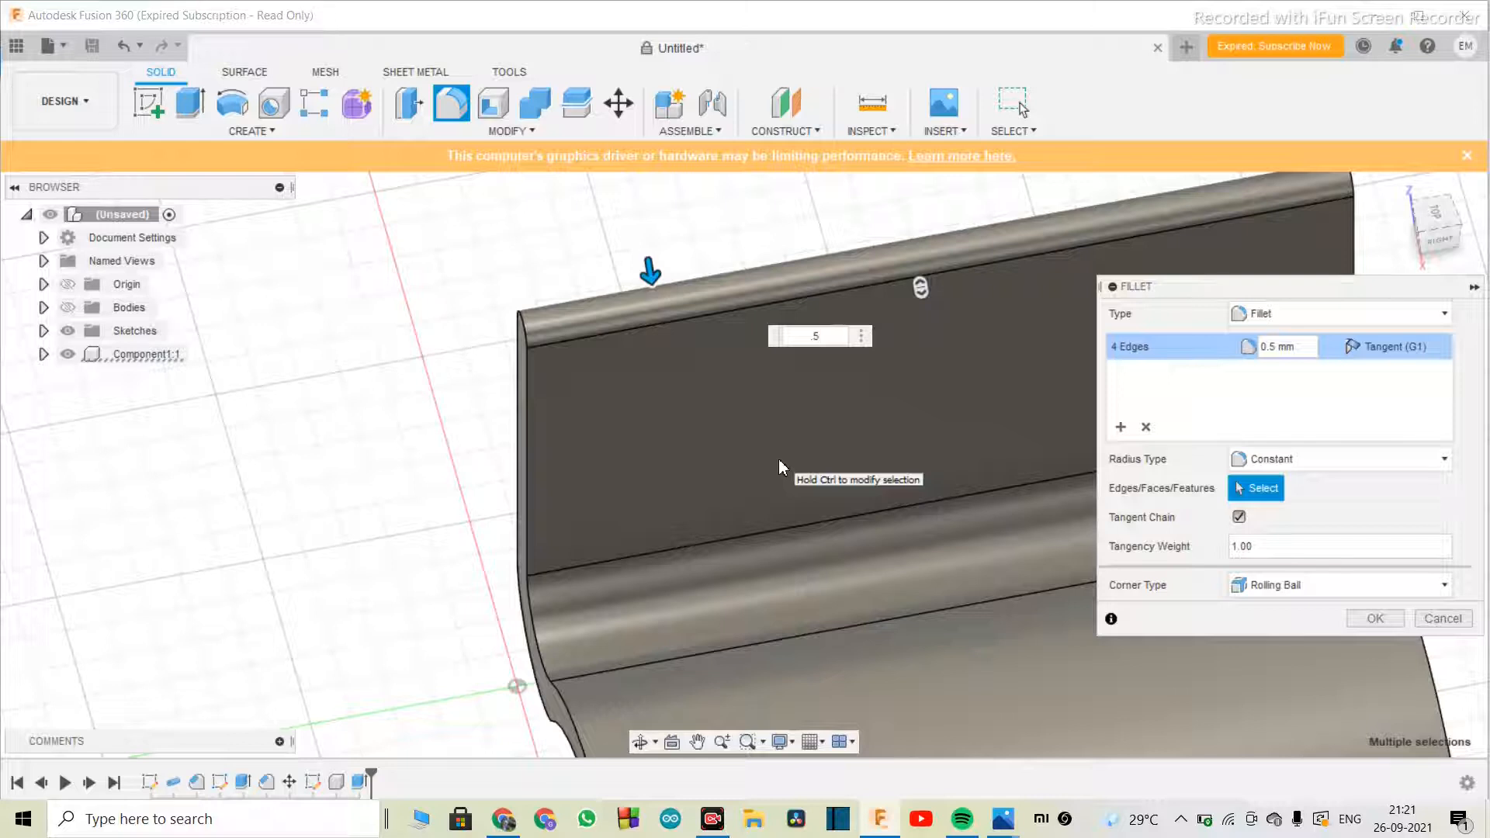
{"action": "left_click", "coordinate": [1375, 619]}
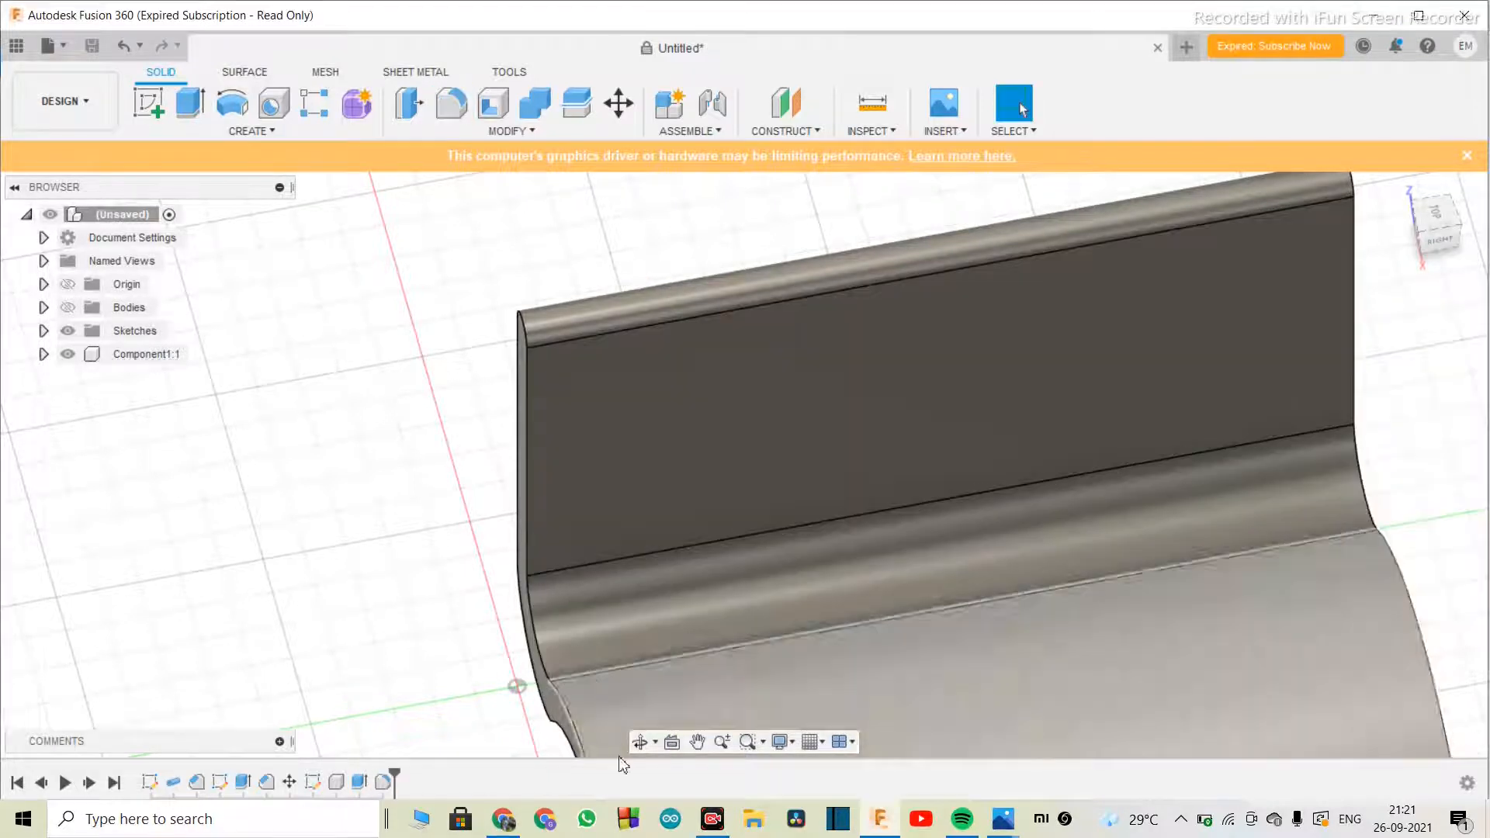
- Examine the filleted bracket from several angles, including its side profile and both flat plates
{"action": "left_click", "coordinate": [641, 741]}
{"action": "left_click_drag", "start_coordinate": [535, 692], "coordinate": [1032, 448]}
{"action": "left_click_drag", "start_coordinate": [955, 500], "coordinate": [713, 440]}
{"action": "scroll", "coordinate": [728, 497], "scroll_direction": "up", "scroll_amount": 3}
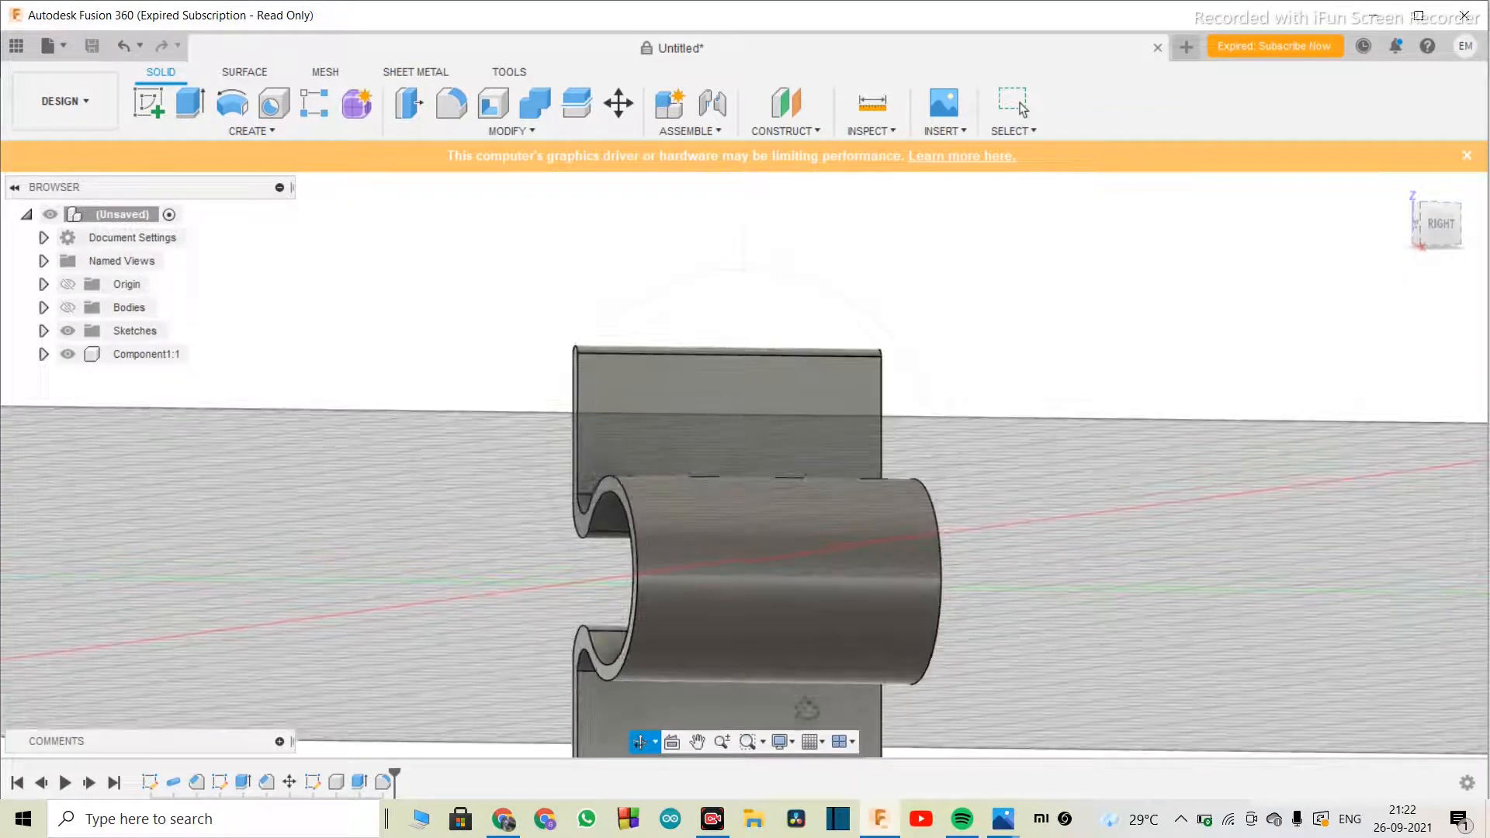
{"action": "scroll", "coordinate": [766, 429], "scroll_direction": "down", "scroll_amount": 3}
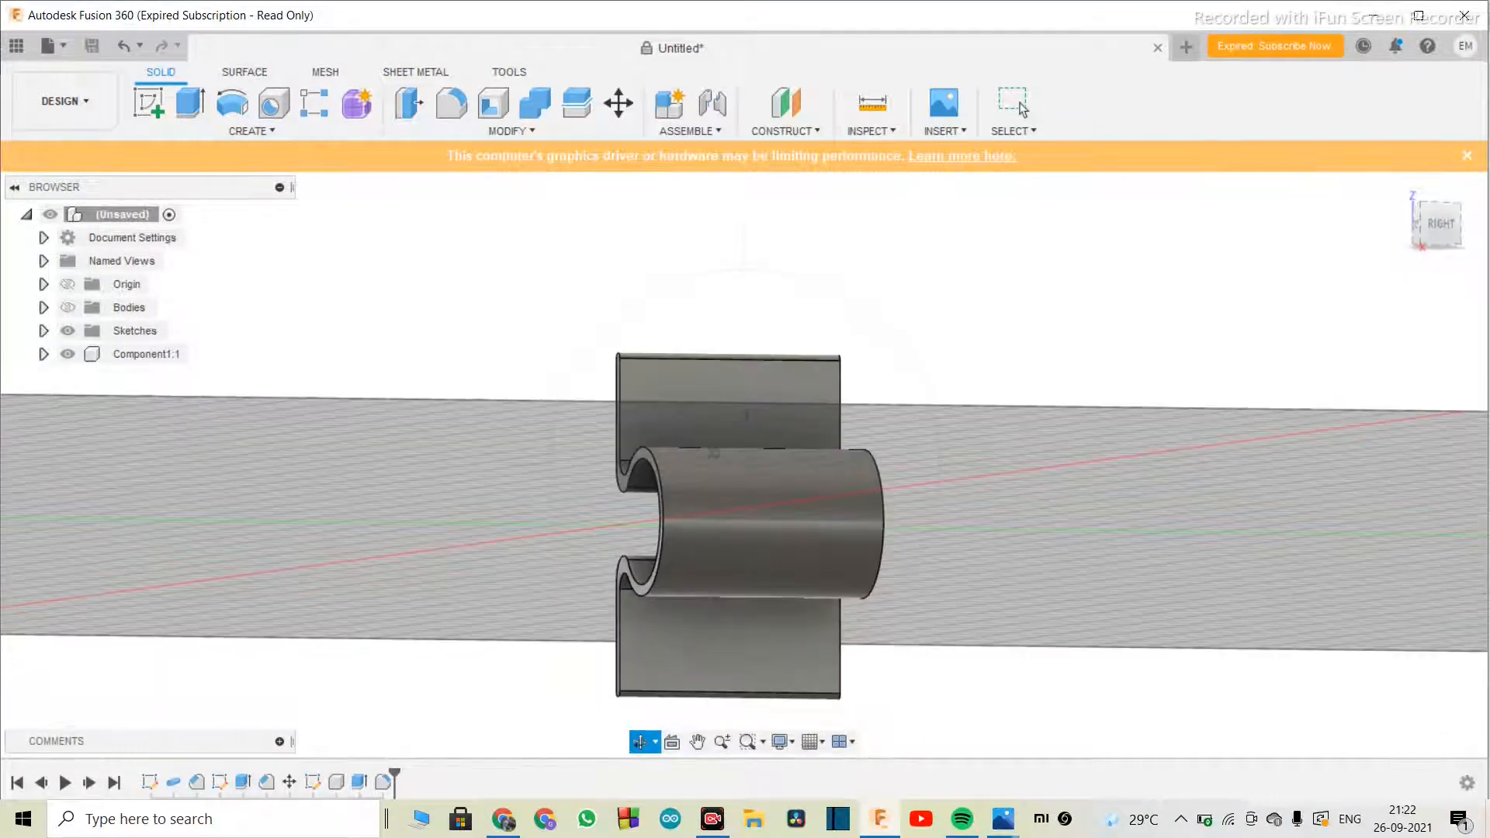
{"action": "scroll", "coordinate": [738, 664], "scroll_direction": "up", "scroll_amount": 2}
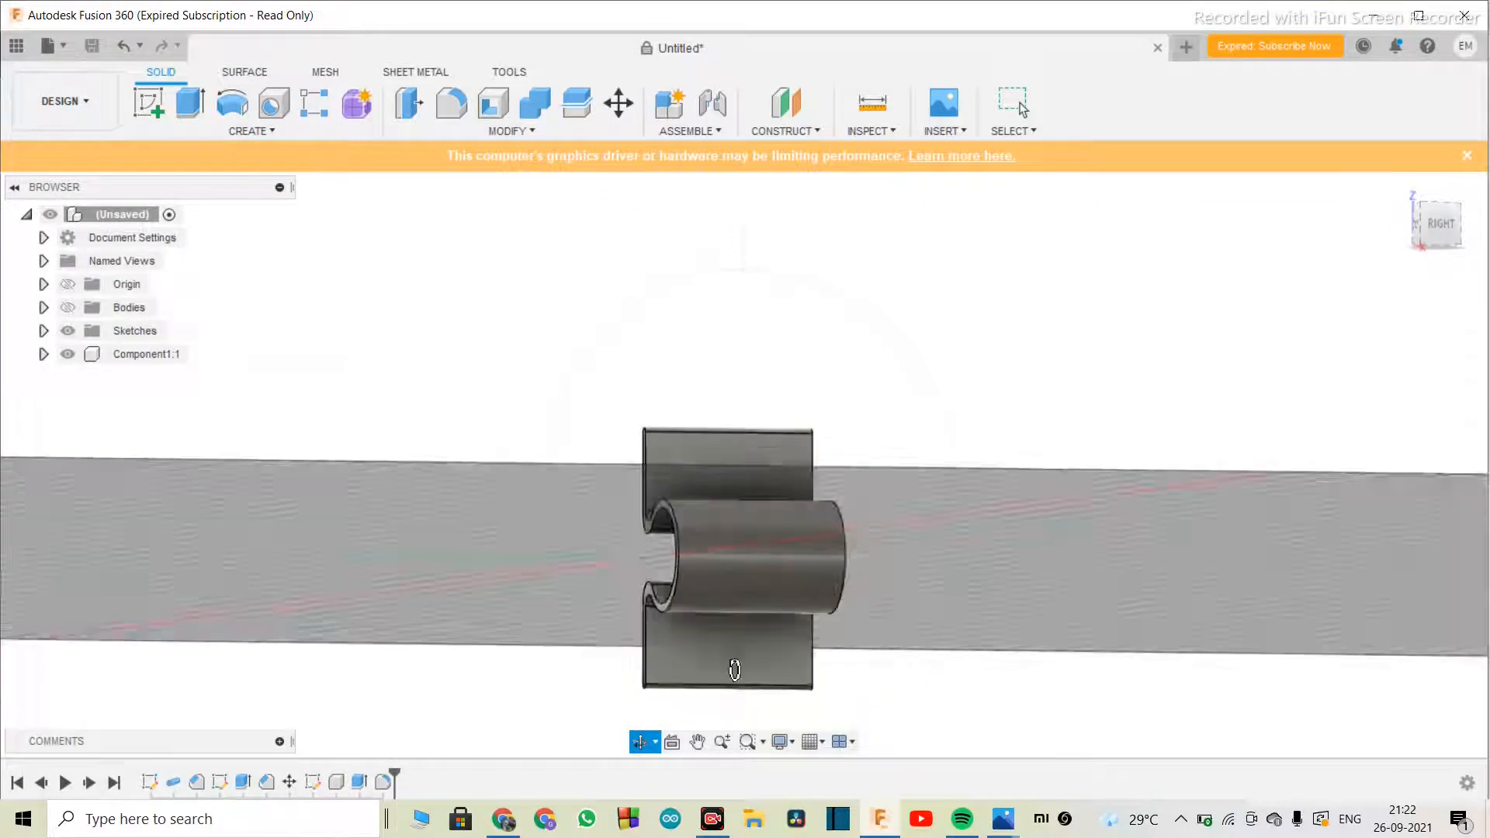
{"action": "scroll", "coordinate": [749, 471], "scroll_direction": "up", "scroll_amount": 3}
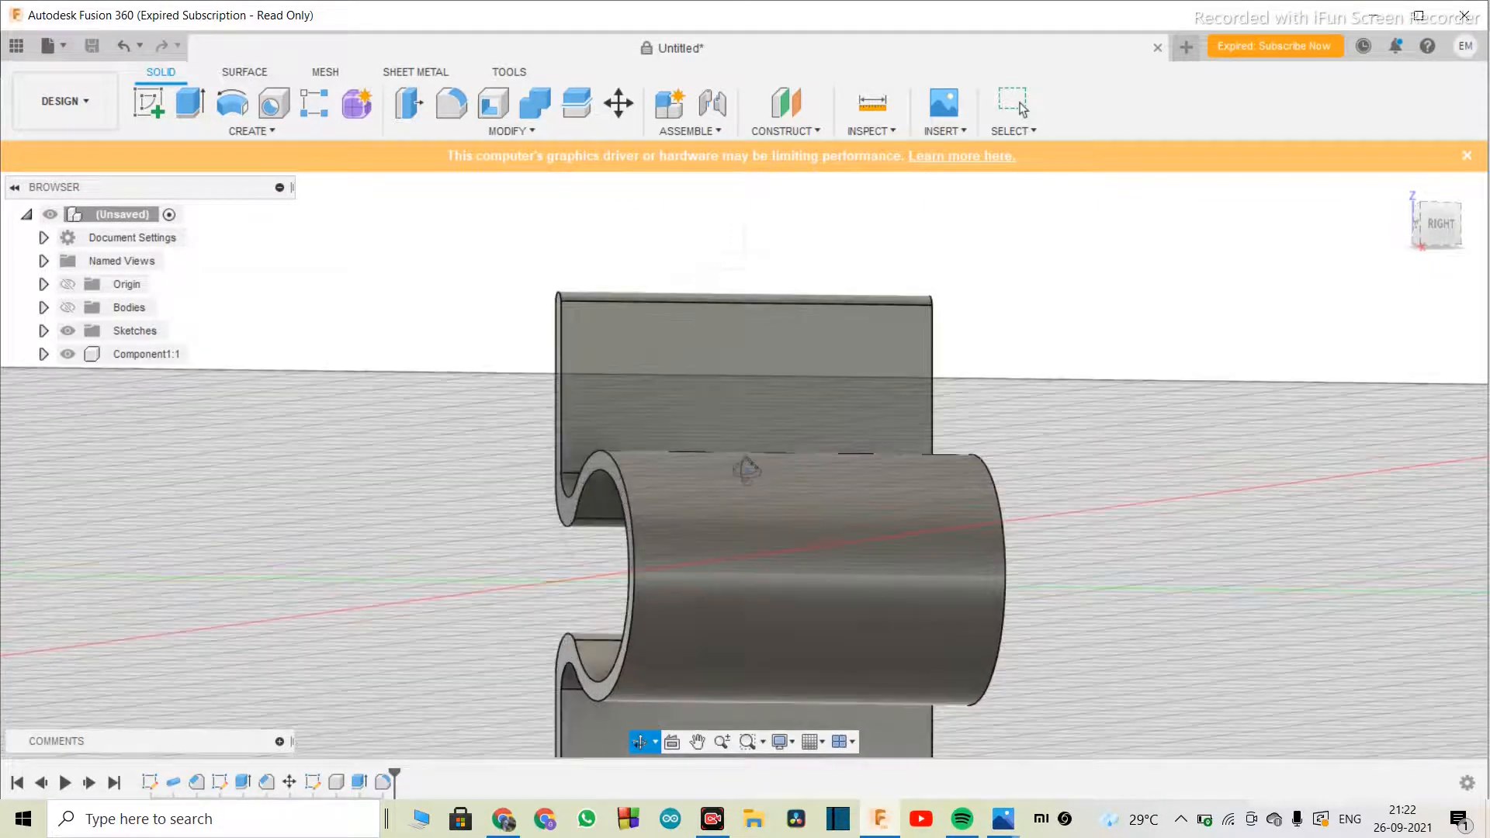
{"action": "scroll", "coordinate": [747, 468], "scroll_direction": "down", "scroll_amount": 3}
{"action": "scroll", "coordinate": [747, 468], "scroll_direction": "up", "scroll_amount": 4}
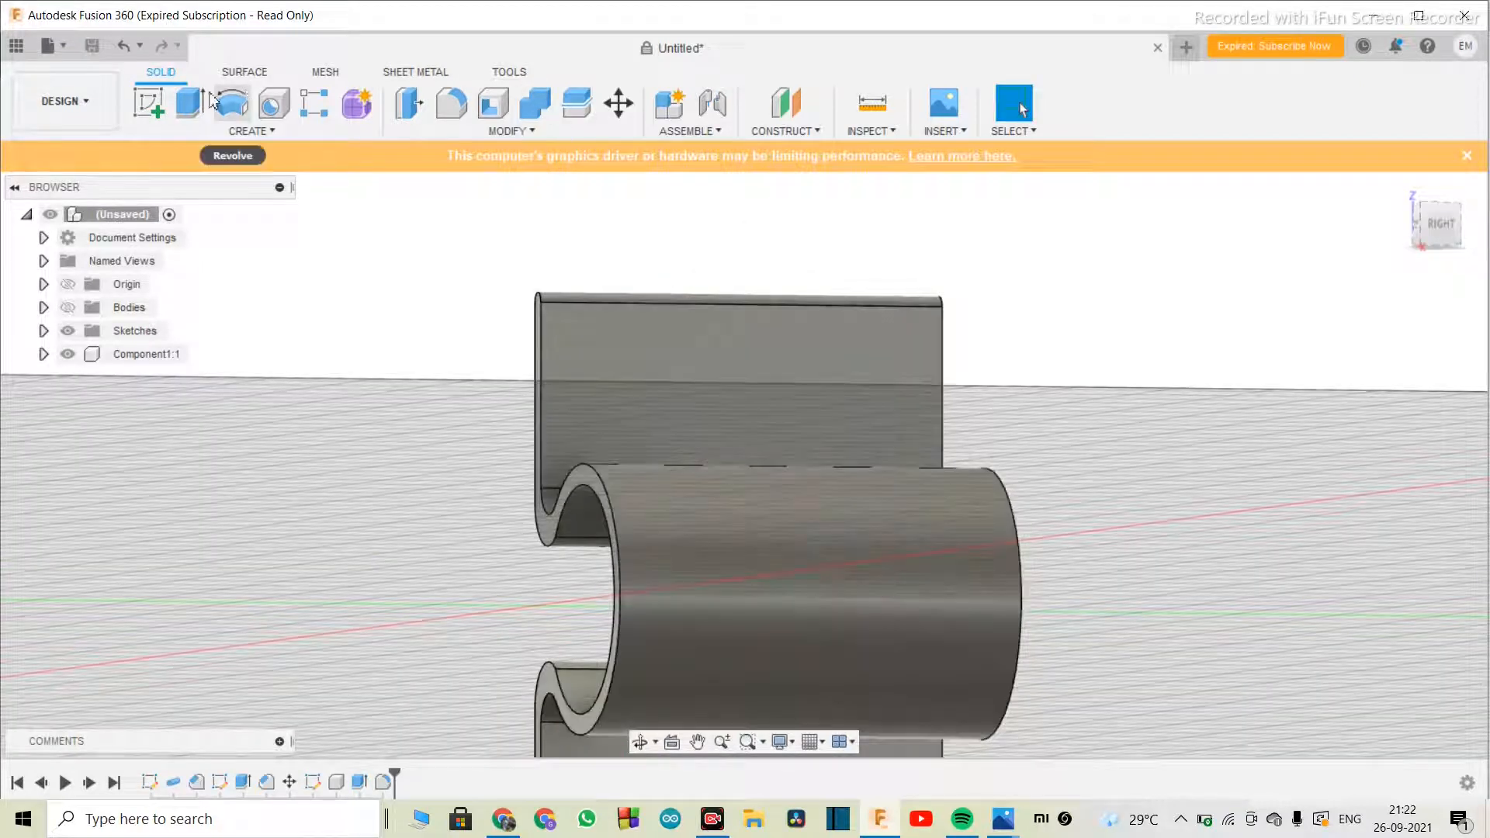
- Start a sketch on the right-view origin plane and draw a 10 mm horizontal construction line from the origin across the bracket
{"action": "left_click", "coordinate": [152, 105]}
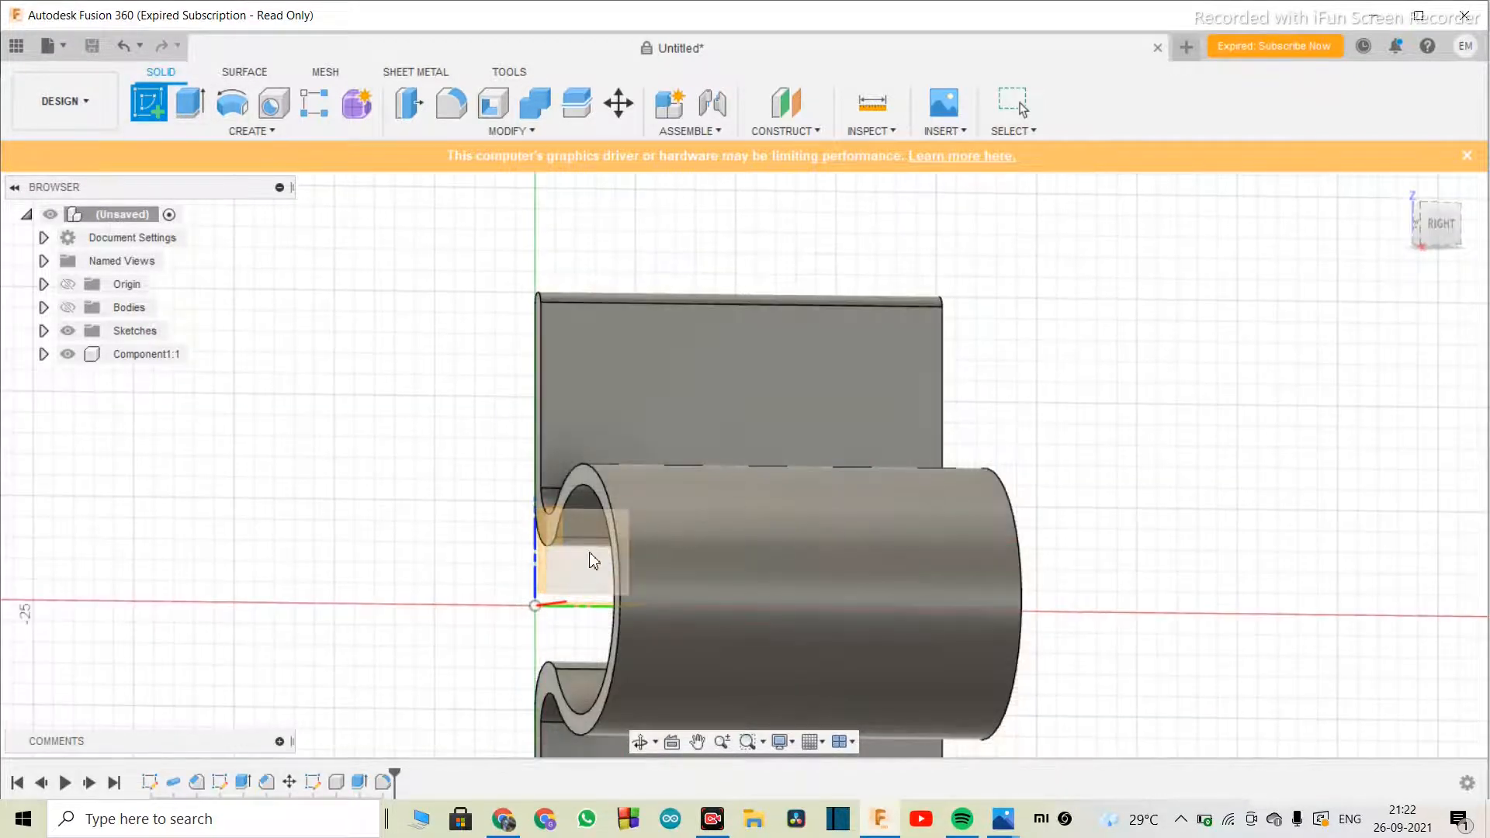
{"action": "left_click", "coordinate": [597, 559]}
{"action": "scroll", "coordinate": [864, 584], "scroll_direction": "down", "scroll_amount": 2}
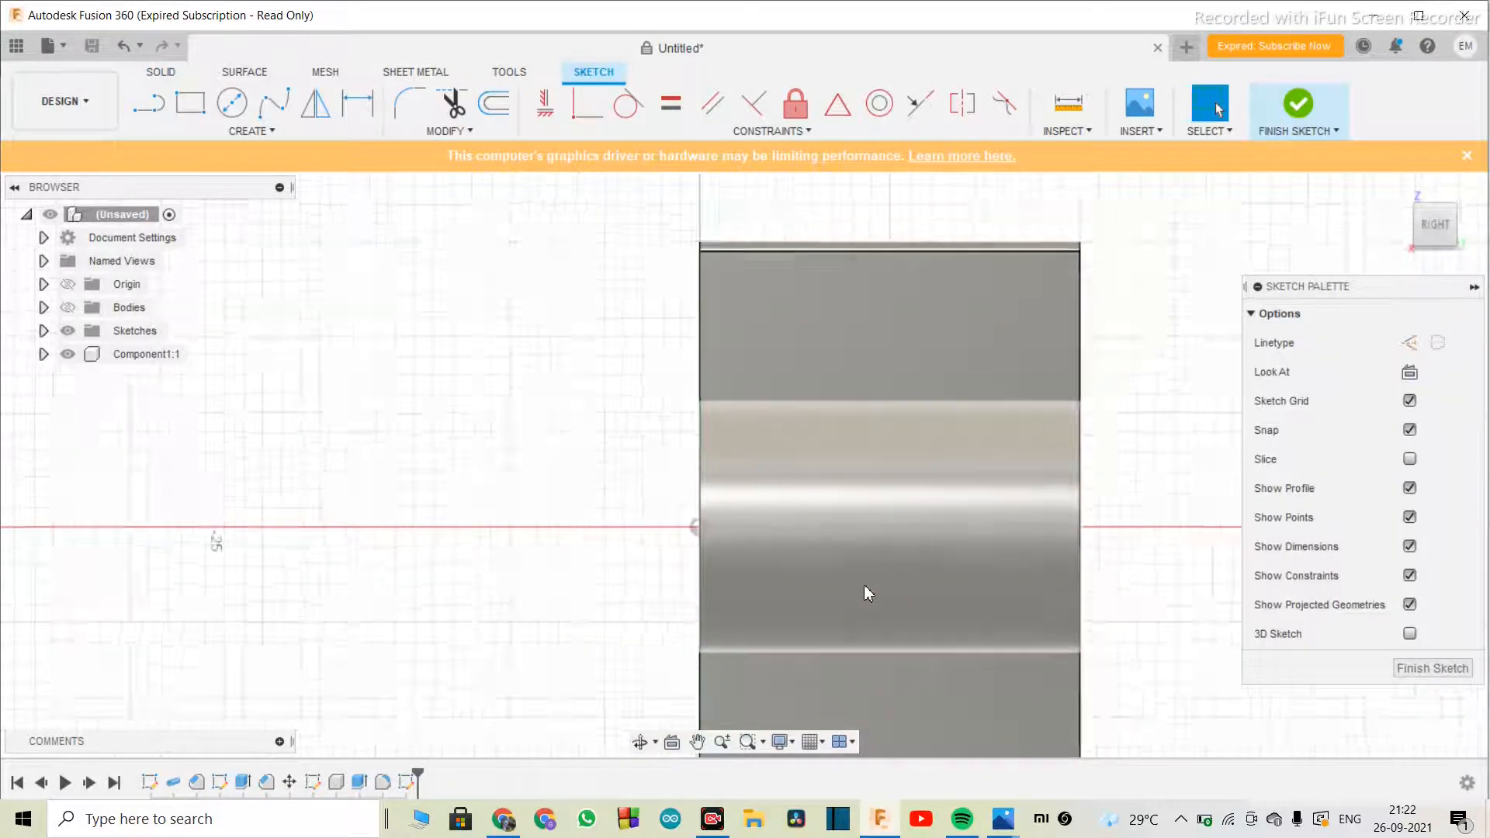
{"action": "scroll", "coordinate": [952, 475], "scroll_direction": "up", "scroll_amount": 3}
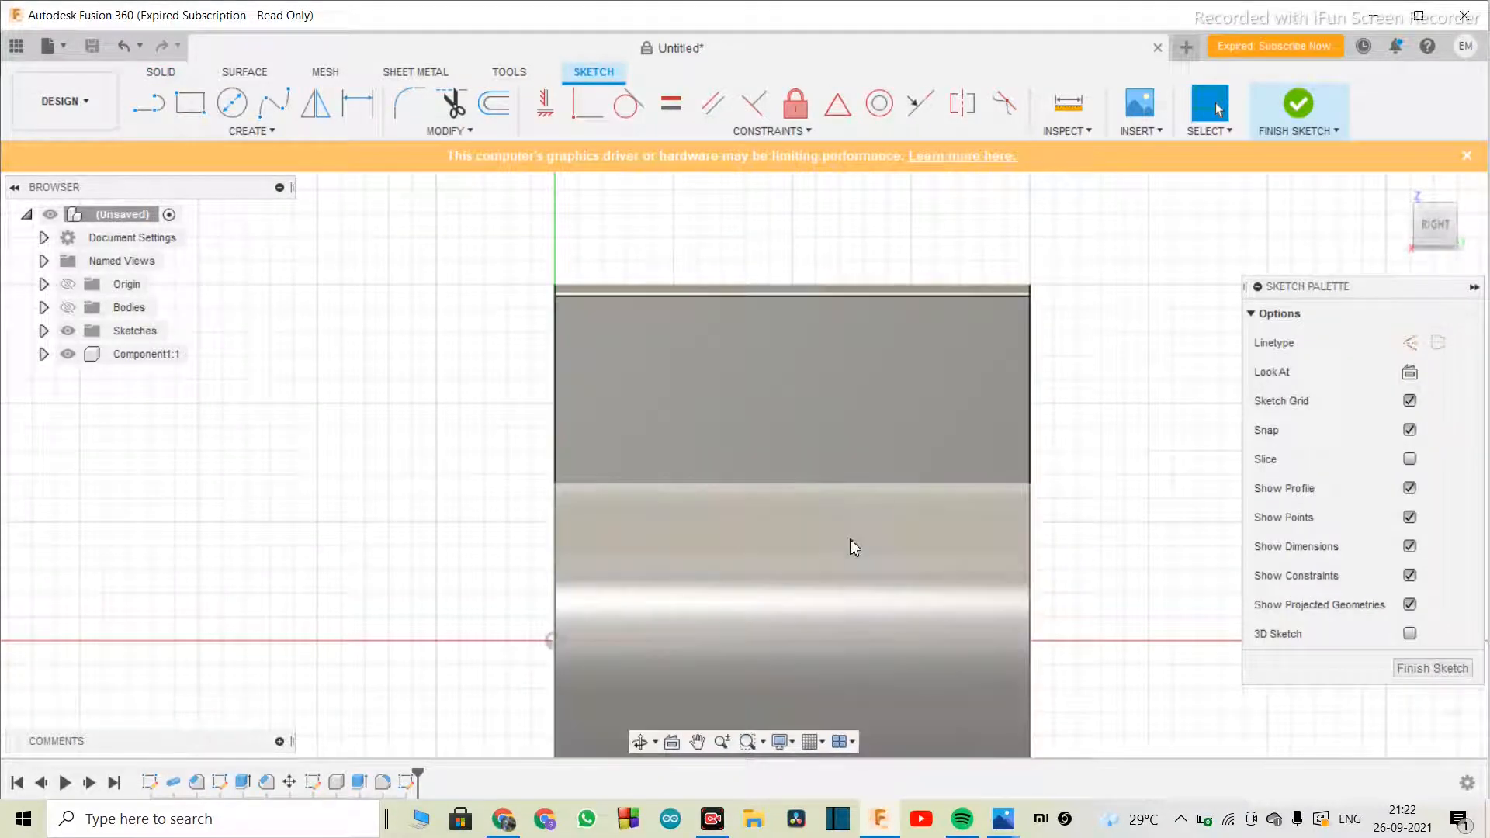
{"action": "scroll", "coordinate": [624, 519], "scroll_direction": "down", "scroll_amount": 2}
{"action": "key", "text": "l"}
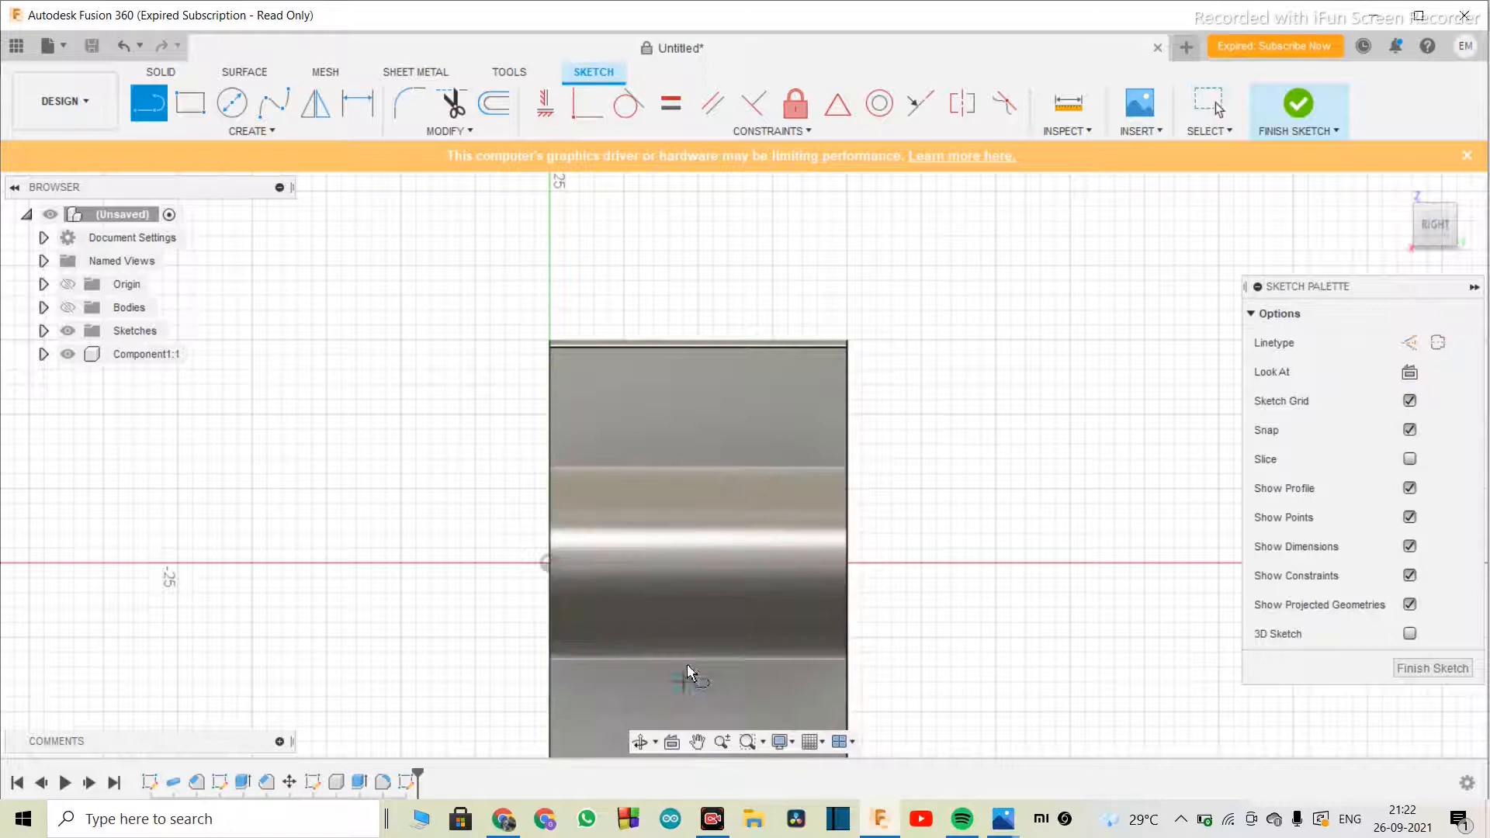
{"action": "left_click", "coordinate": [1409, 343]}
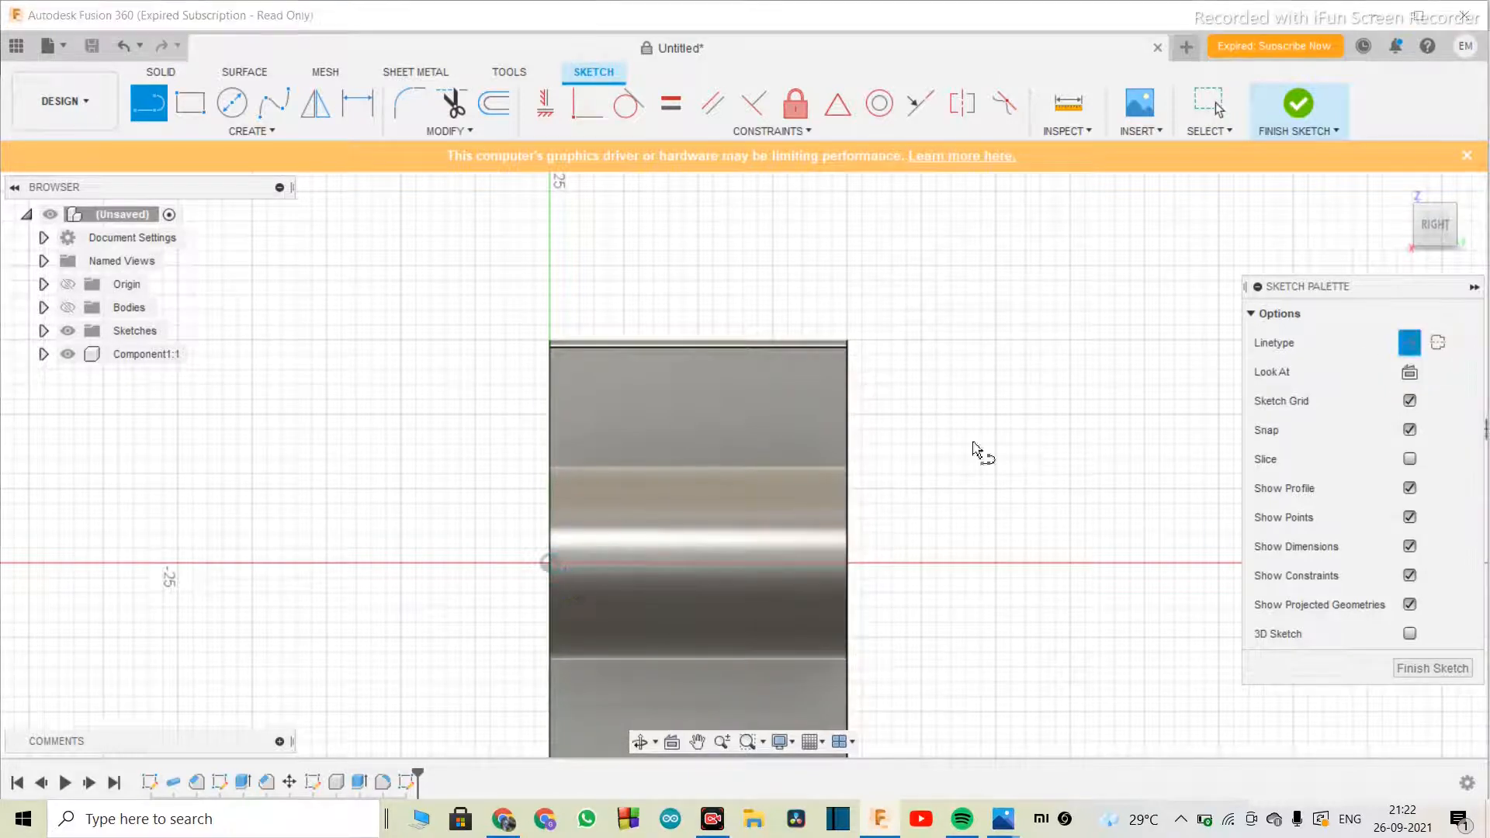
{"action": "left_click", "coordinate": [548, 562]}
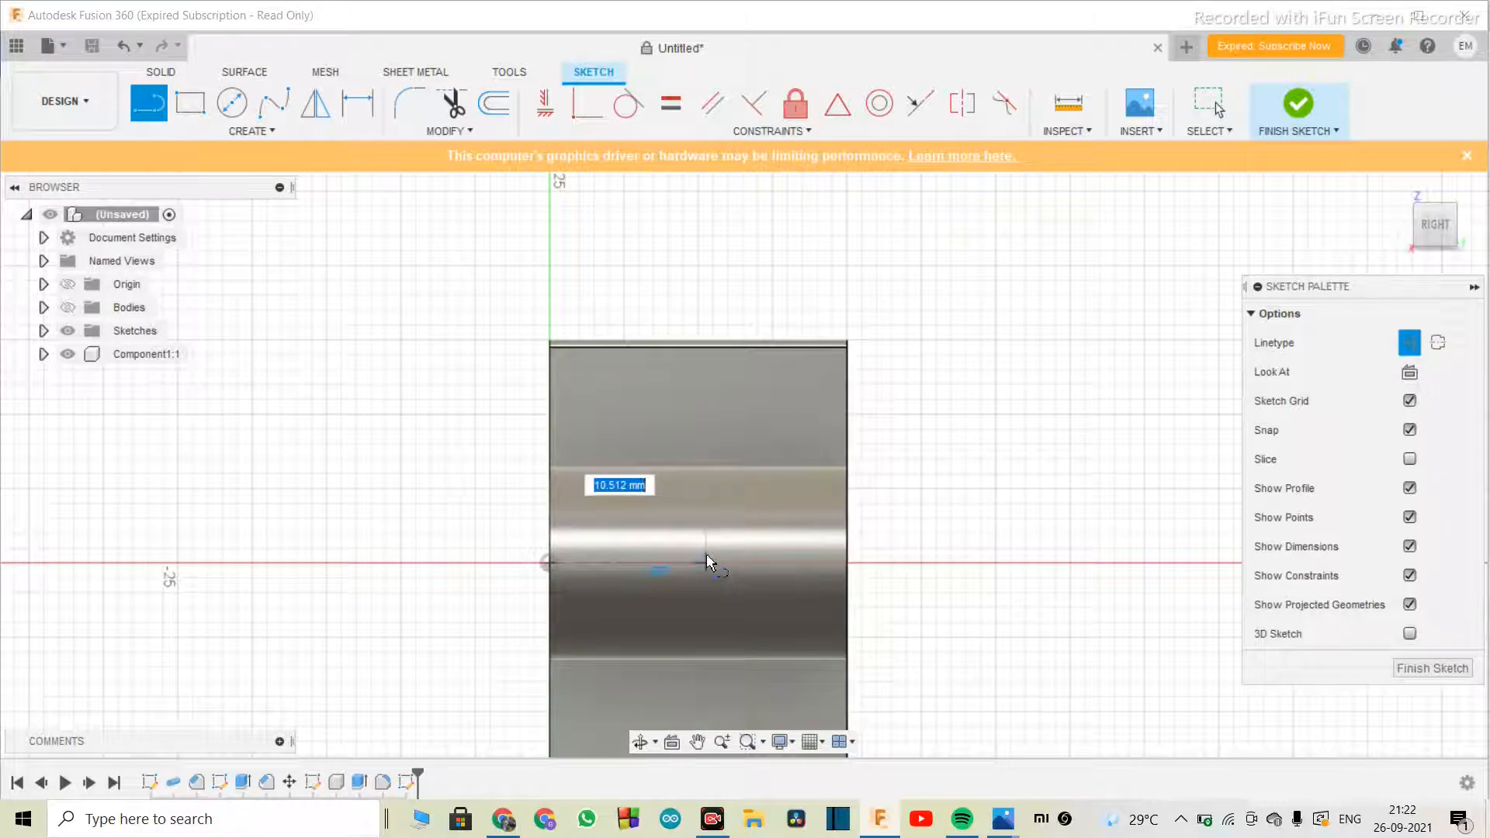
{"action": "type", "text": "10"}
{"action": "key", "text": "Tab"}
{"action": "key", "text": "Return"}
{"action": "key", "text": "Escape"}
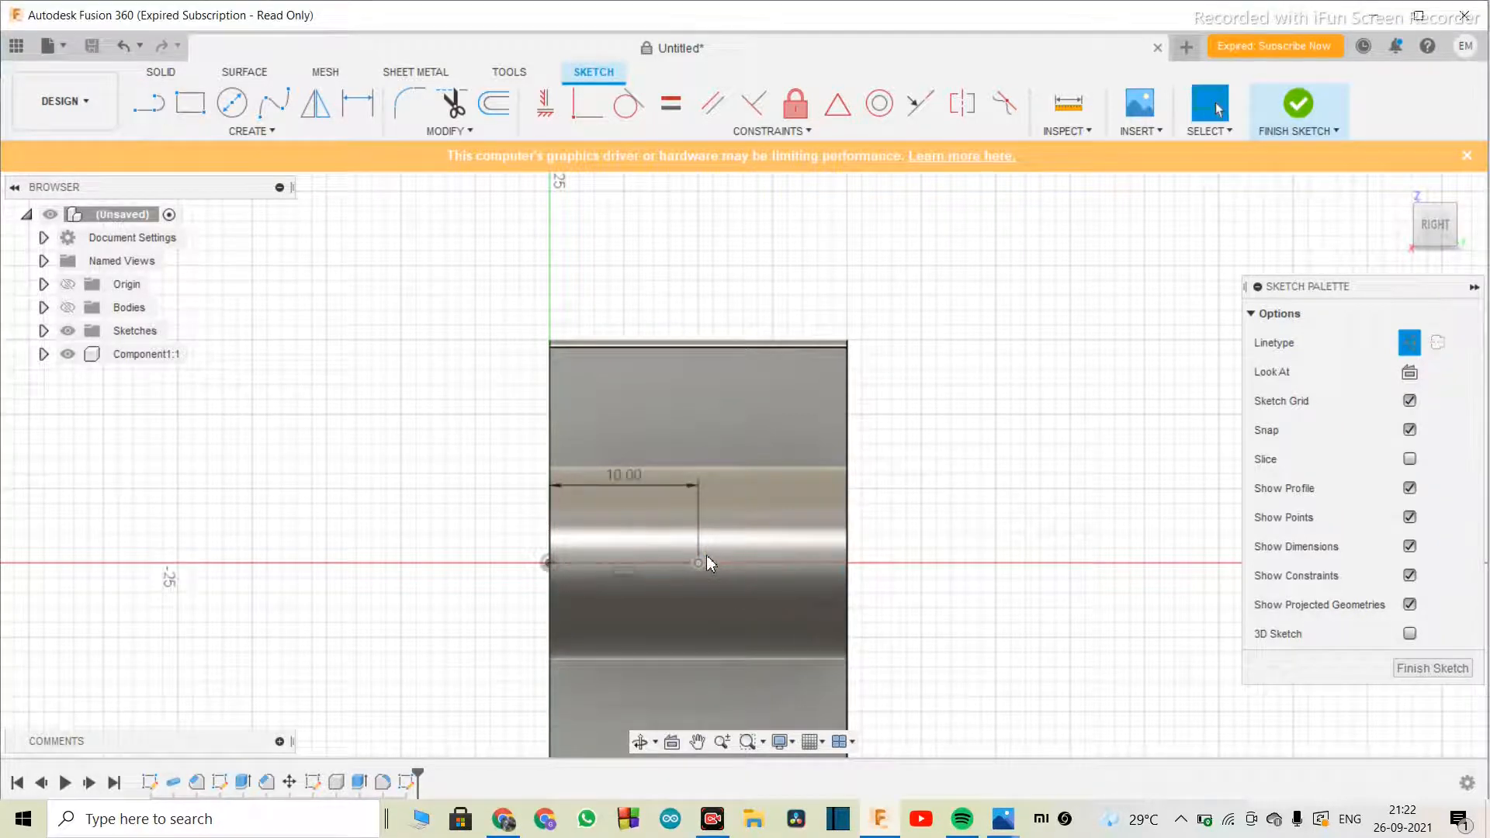
- Draw a 10 mm vertical construction line upward from the free end of the horizontal line onto the upper plate
{"action": "key", "text": "l"}
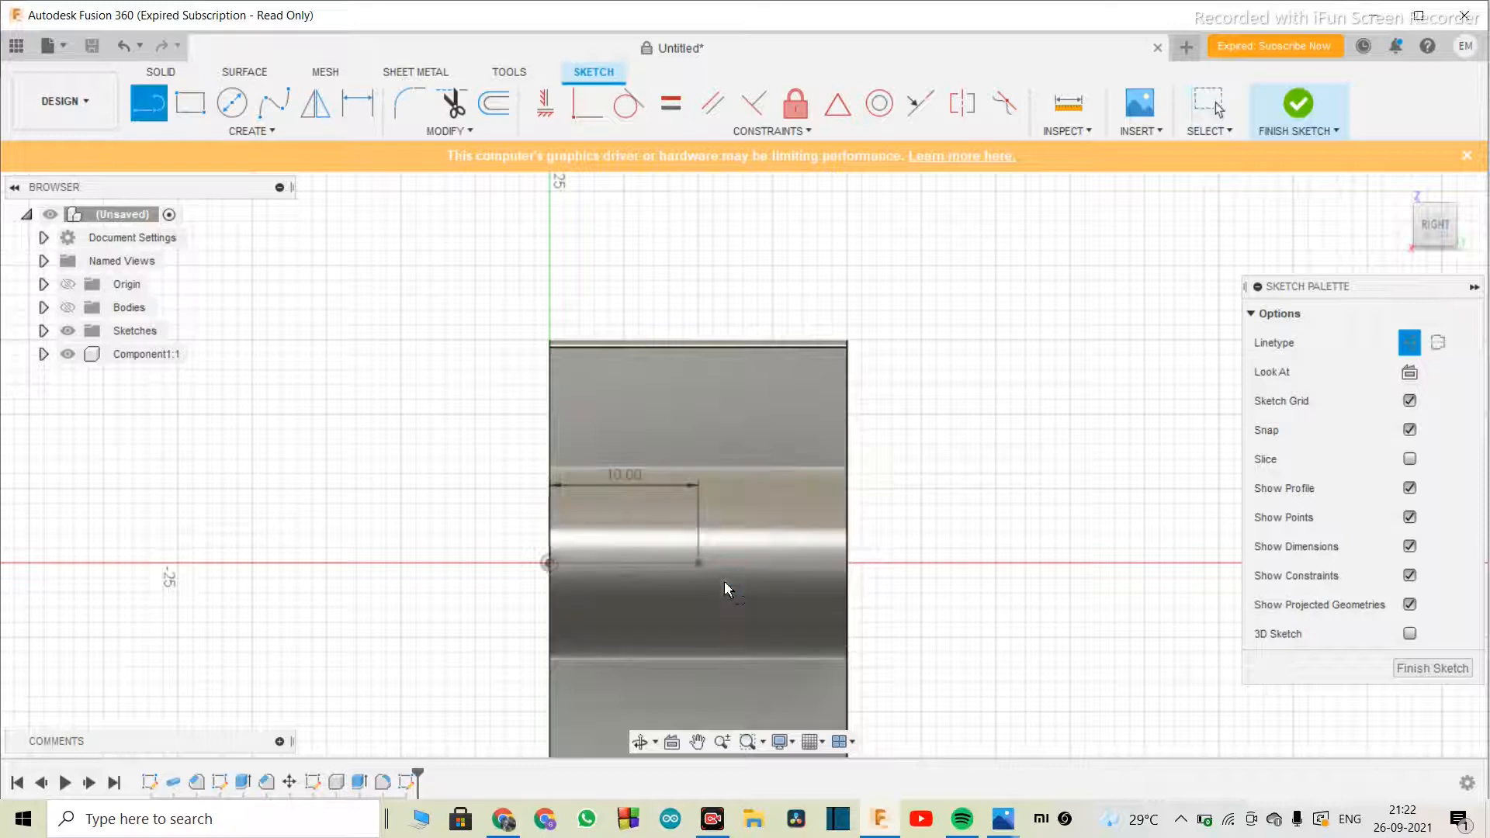
{"action": "left_click", "coordinate": [698, 562]}
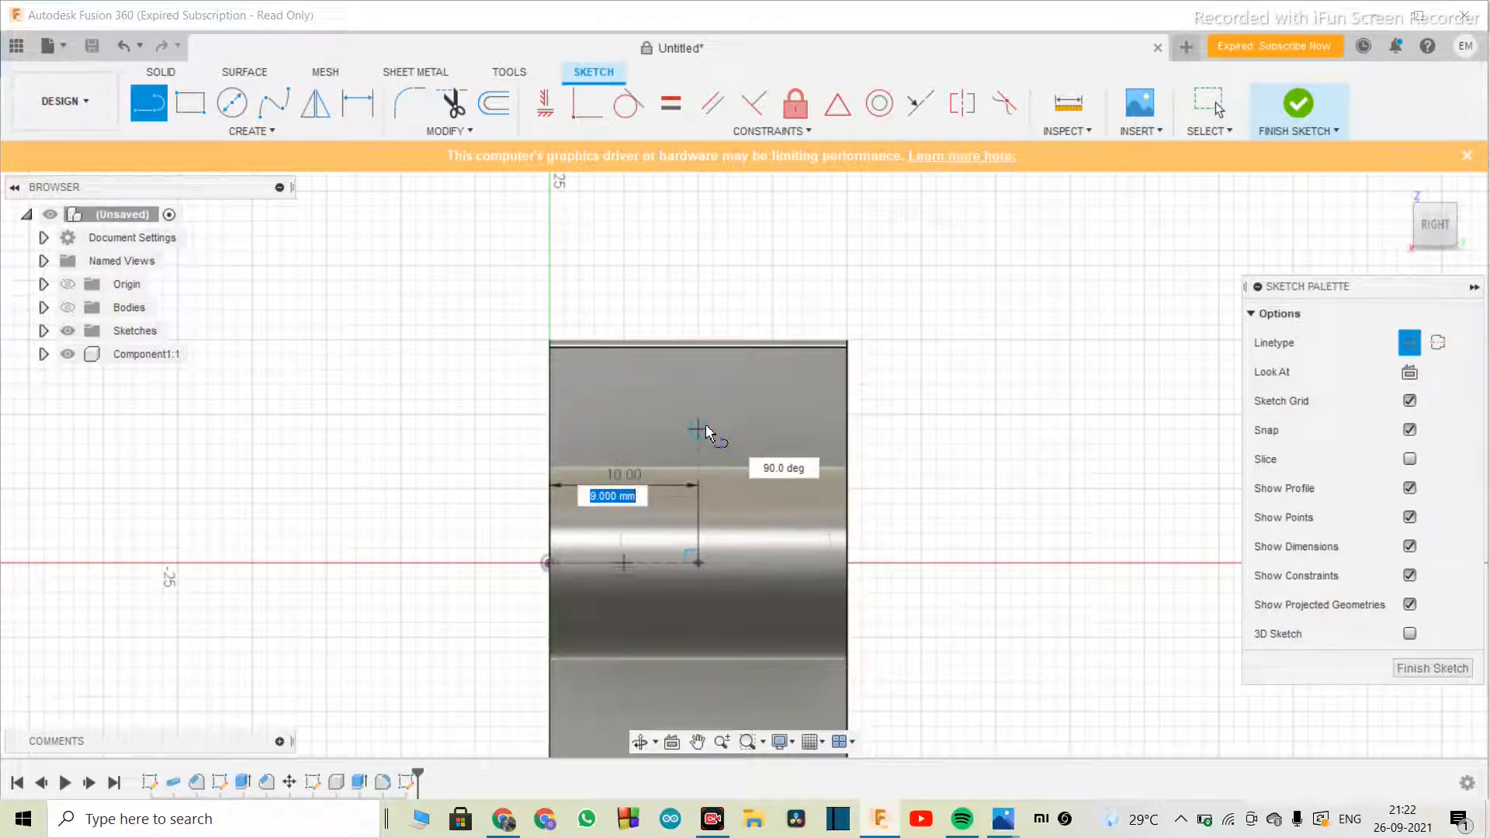
{"action": "type", "text": "10"}
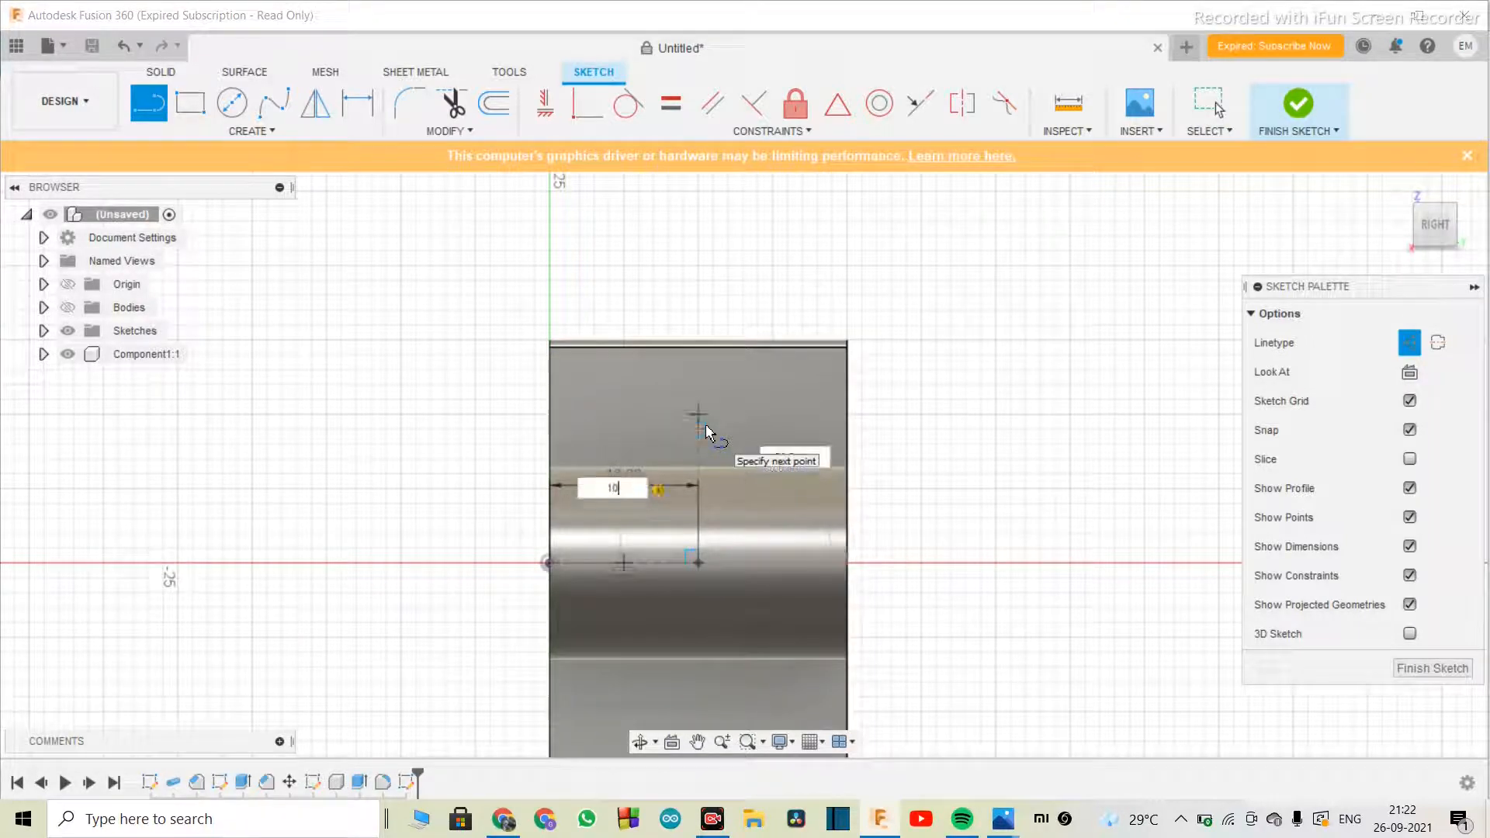
{"action": "key", "text": "Return"}
{"action": "key", "text": "Escape"}
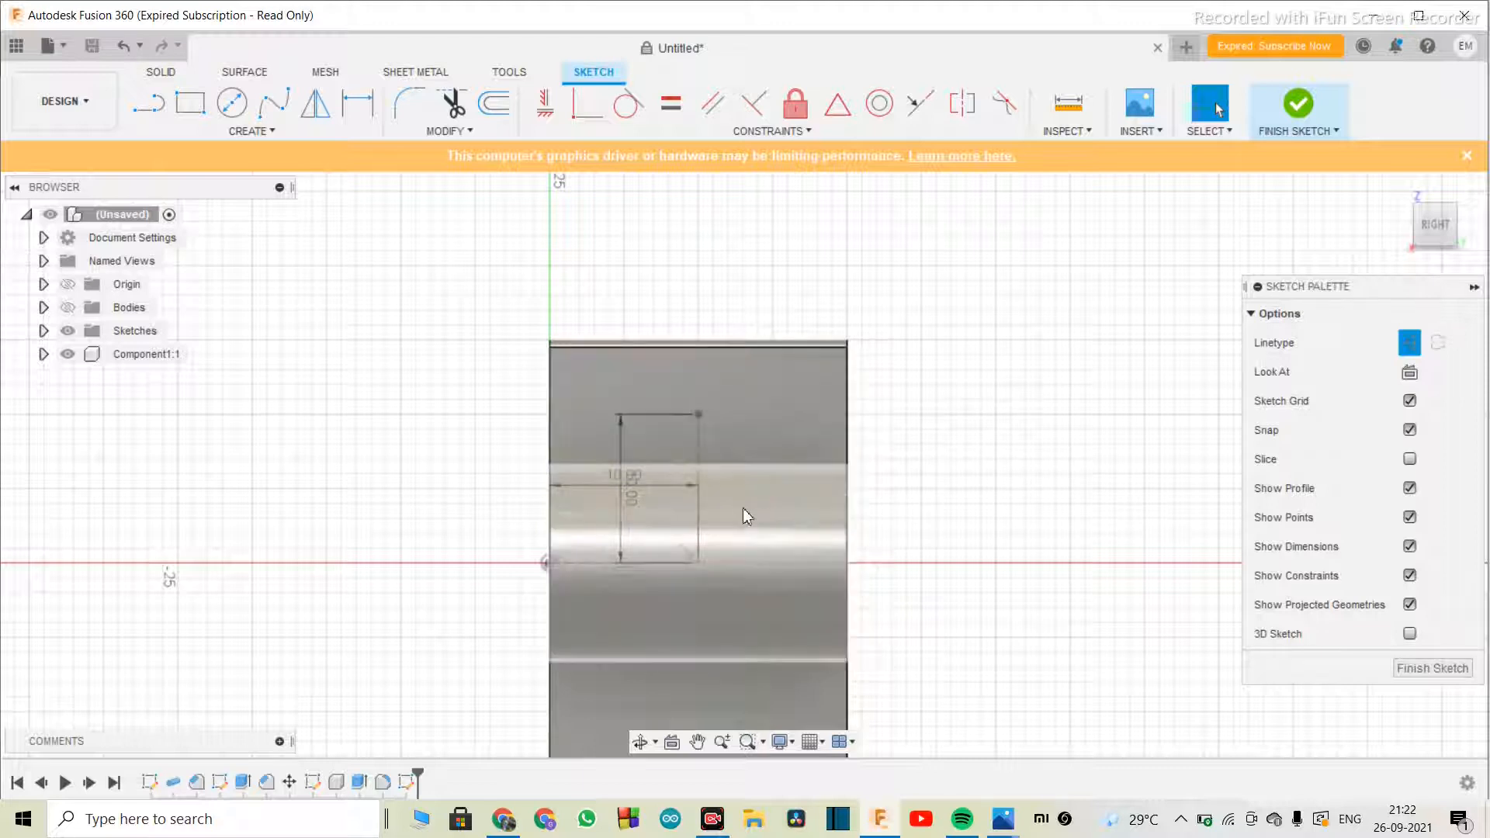
- Draw a 5 mm diameter construction-type circle centred on the upper end of the vertical line
{"action": "scroll", "coordinate": [722, 501], "scroll_direction": "up", "scroll_amount": 3}
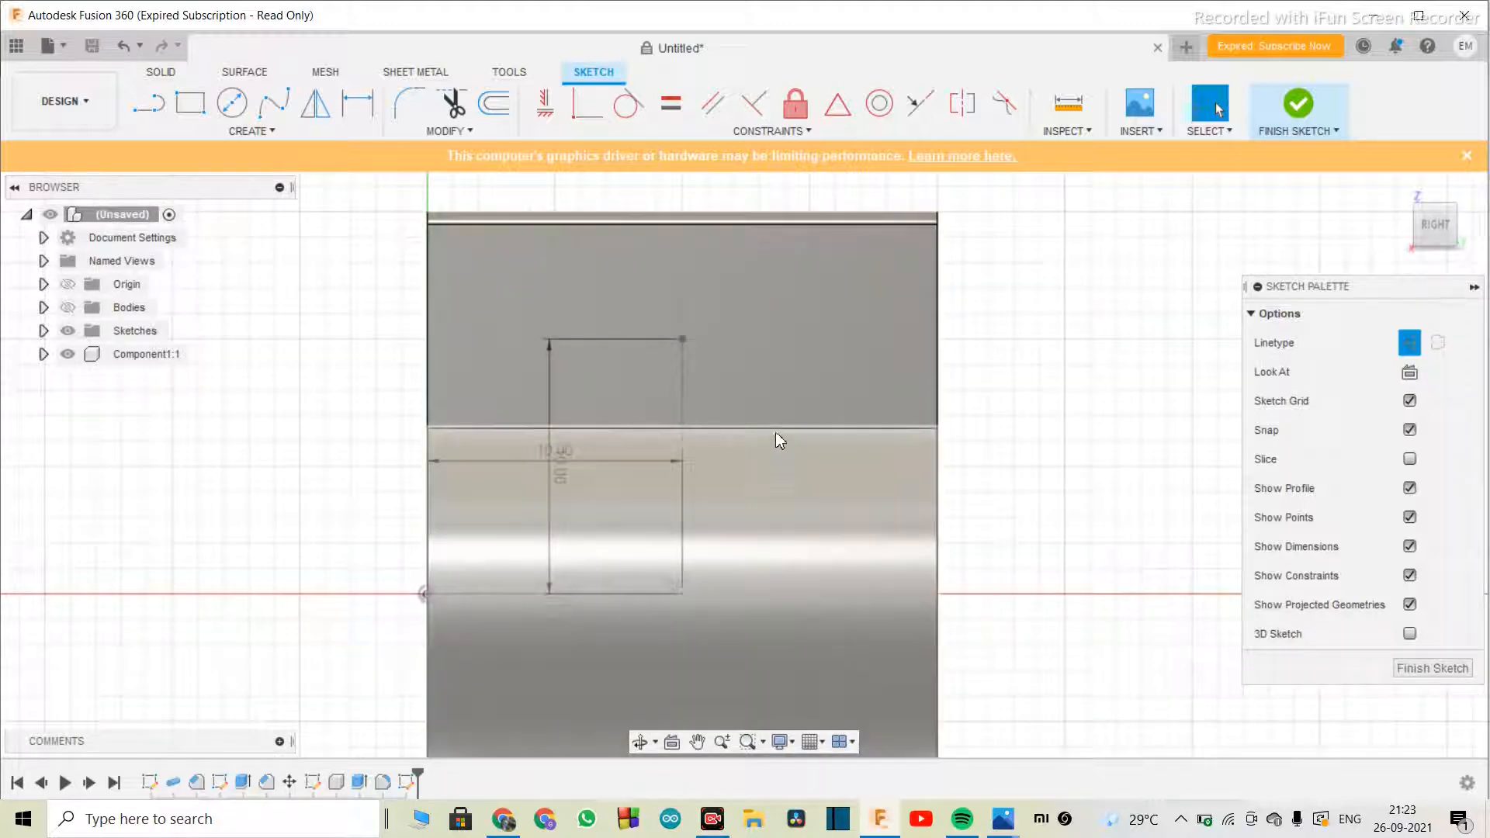
{"action": "key", "text": "c"}
{"action": "left_click", "coordinate": [683, 339]}
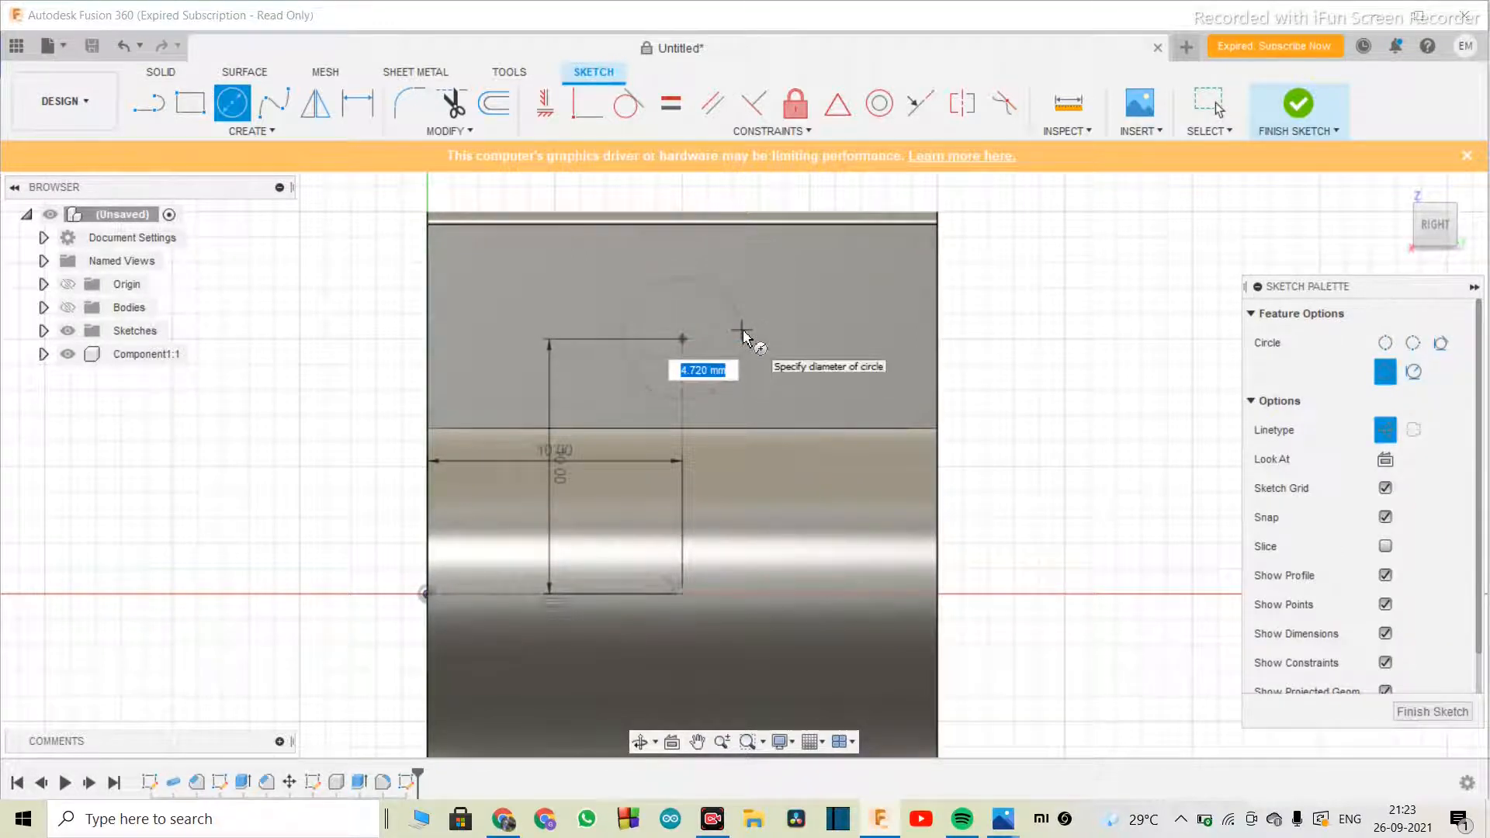
{"action": "type", "text": "5"}
{"action": "key", "text": "Return"}
{"action": "scroll", "coordinate": [747, 347], "scroll_direction": "down", "scroll_amount": 3}
{"action": "scroll", "coordinate": [756, 351], "scroll_direction": "up", "scroll_amount": 3}
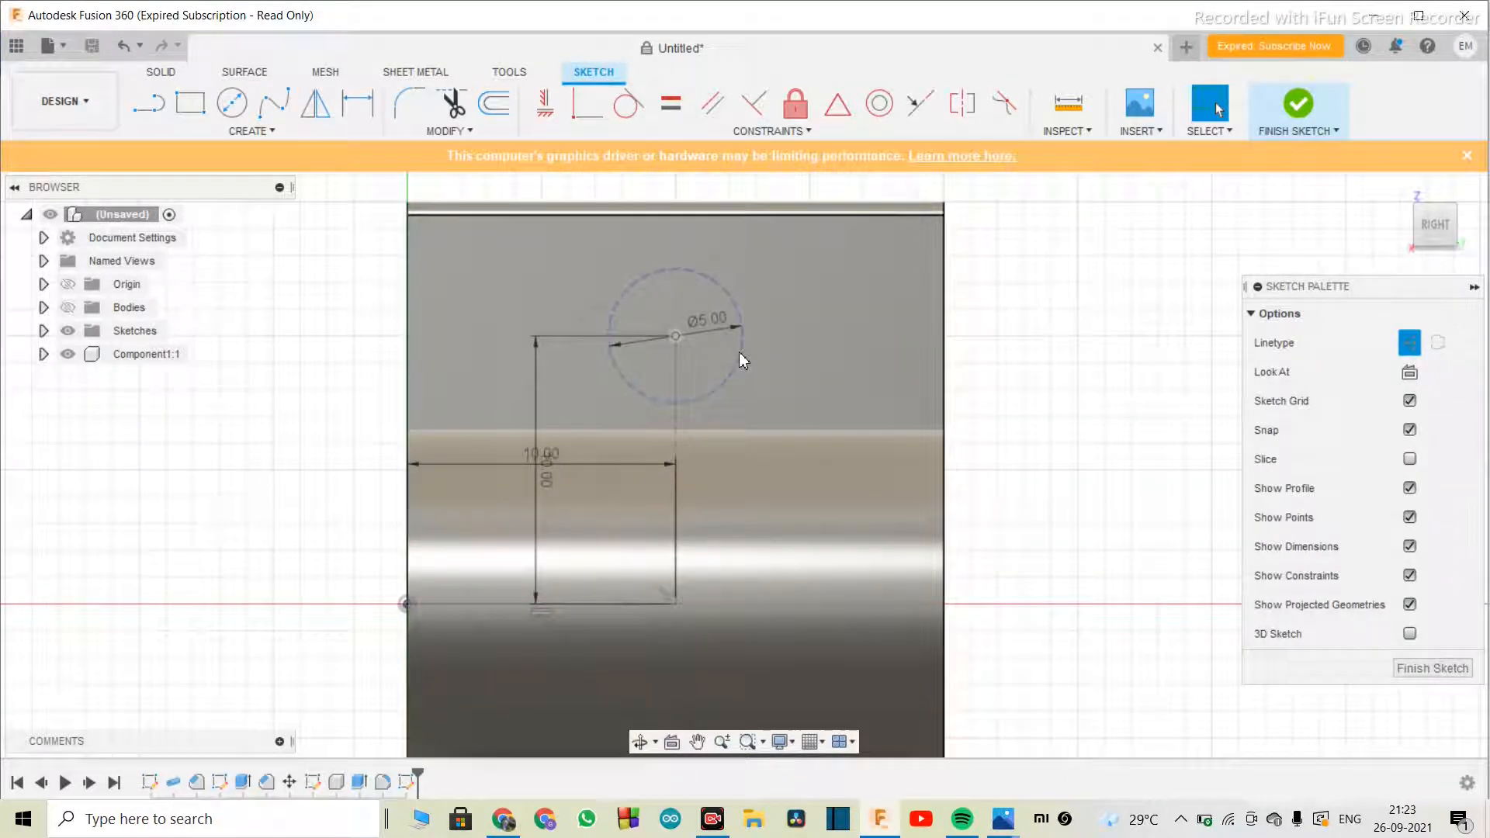
{"action": "right_click", "coordinate": [407, 782]}
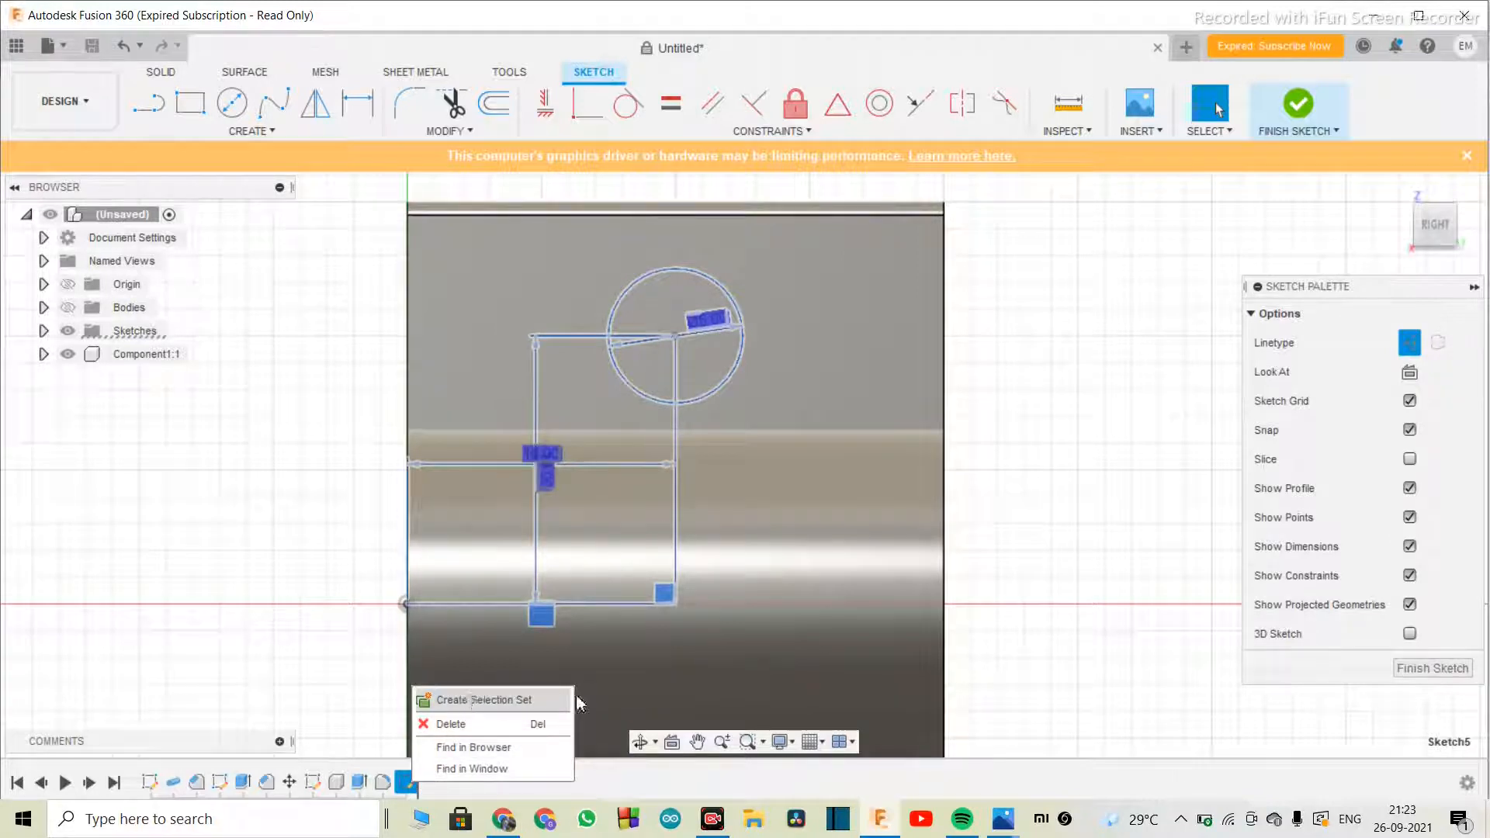
{"action": "left_click", "coordinate": [1227, 747]}
{"action": "left_click", "coordinate": [748, 406]}
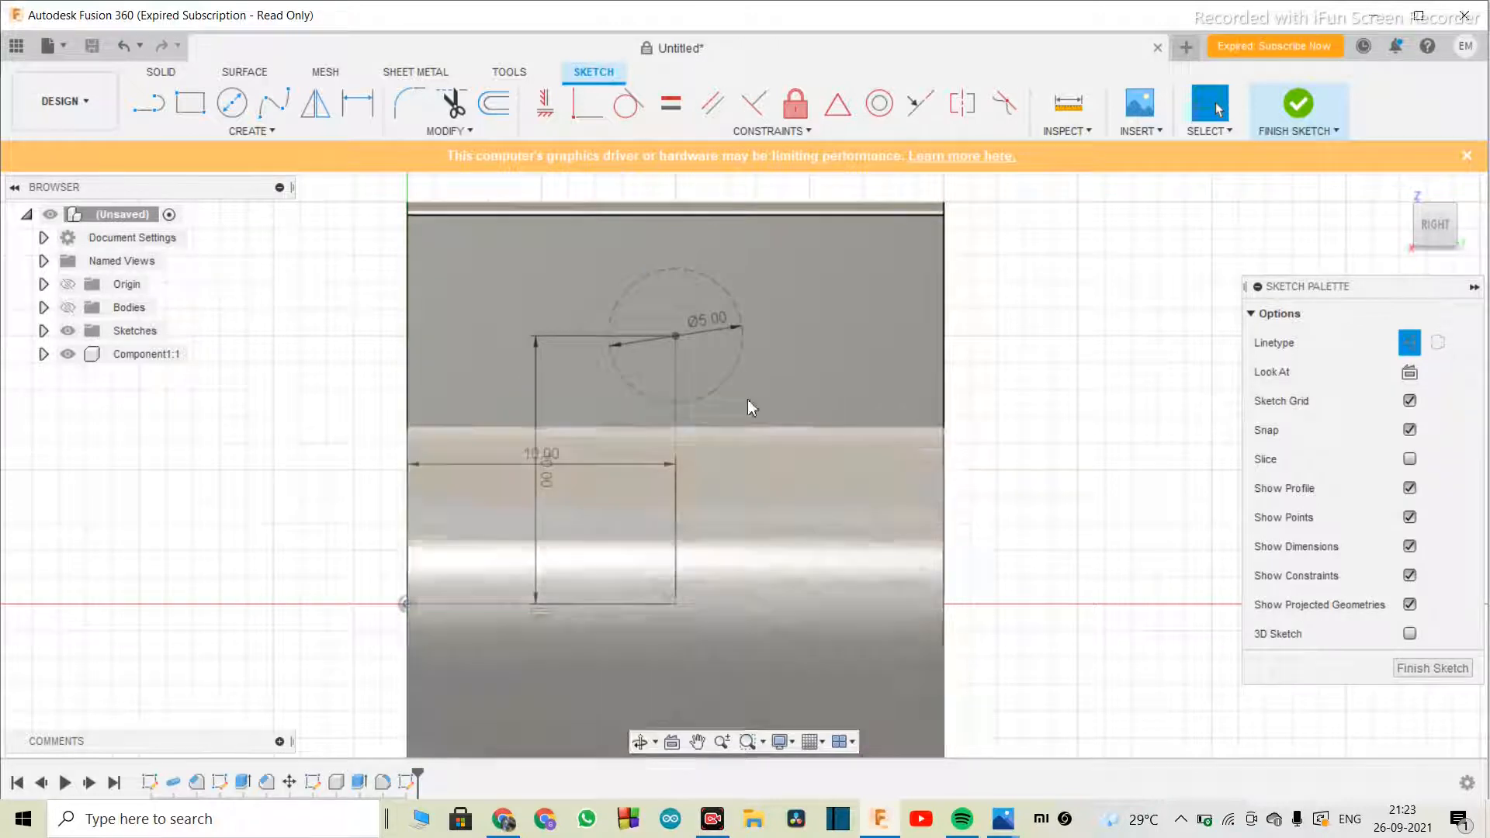
- Undo the construction-type circle and draw a regular 5 mm diameter circle centred on the upper end of the vertical construction line
{"action": "key", "text": "ctrl+z"}
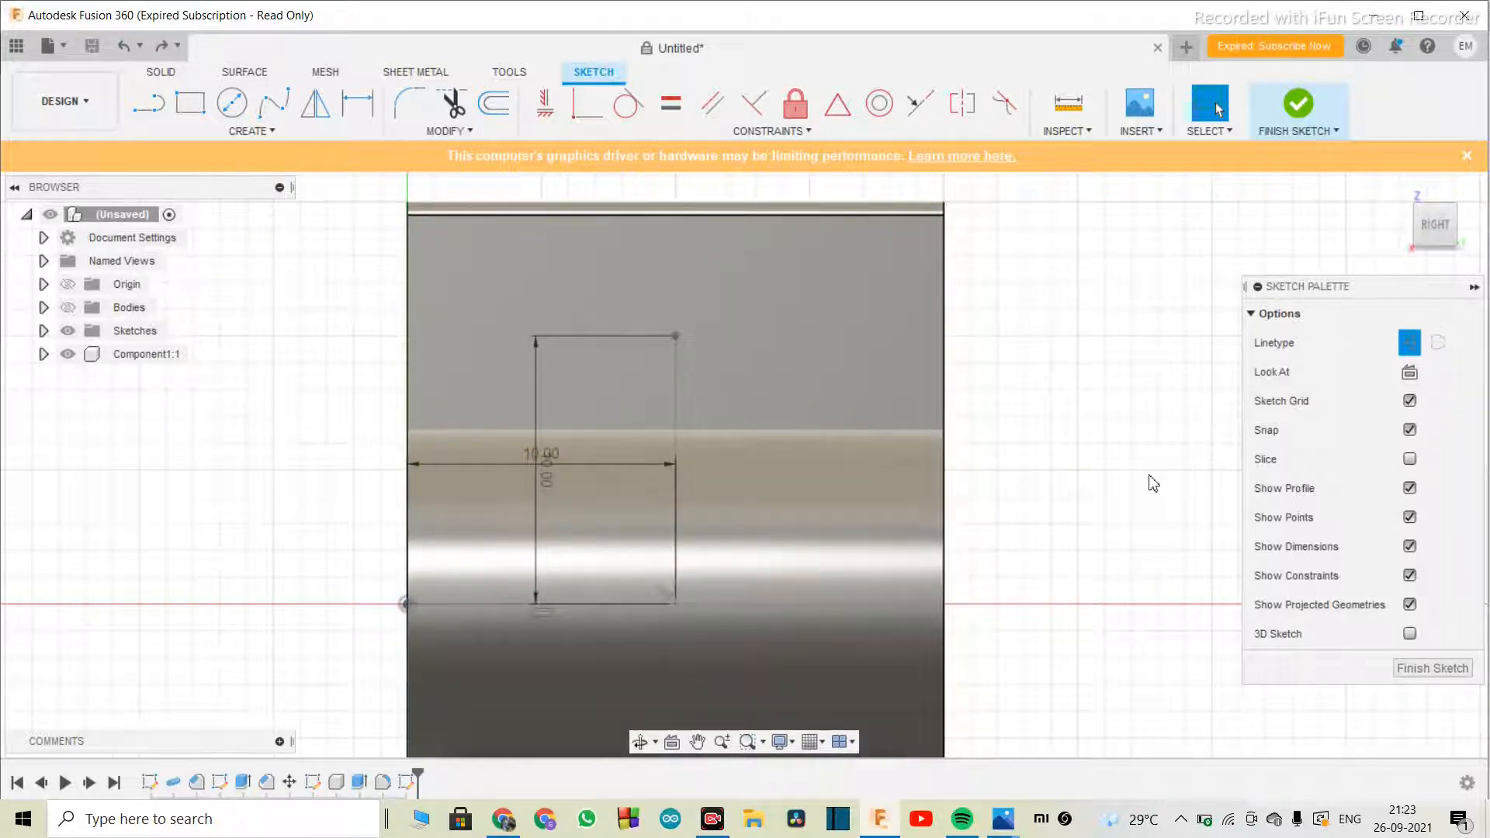
{"action": "key", "text": "c"}
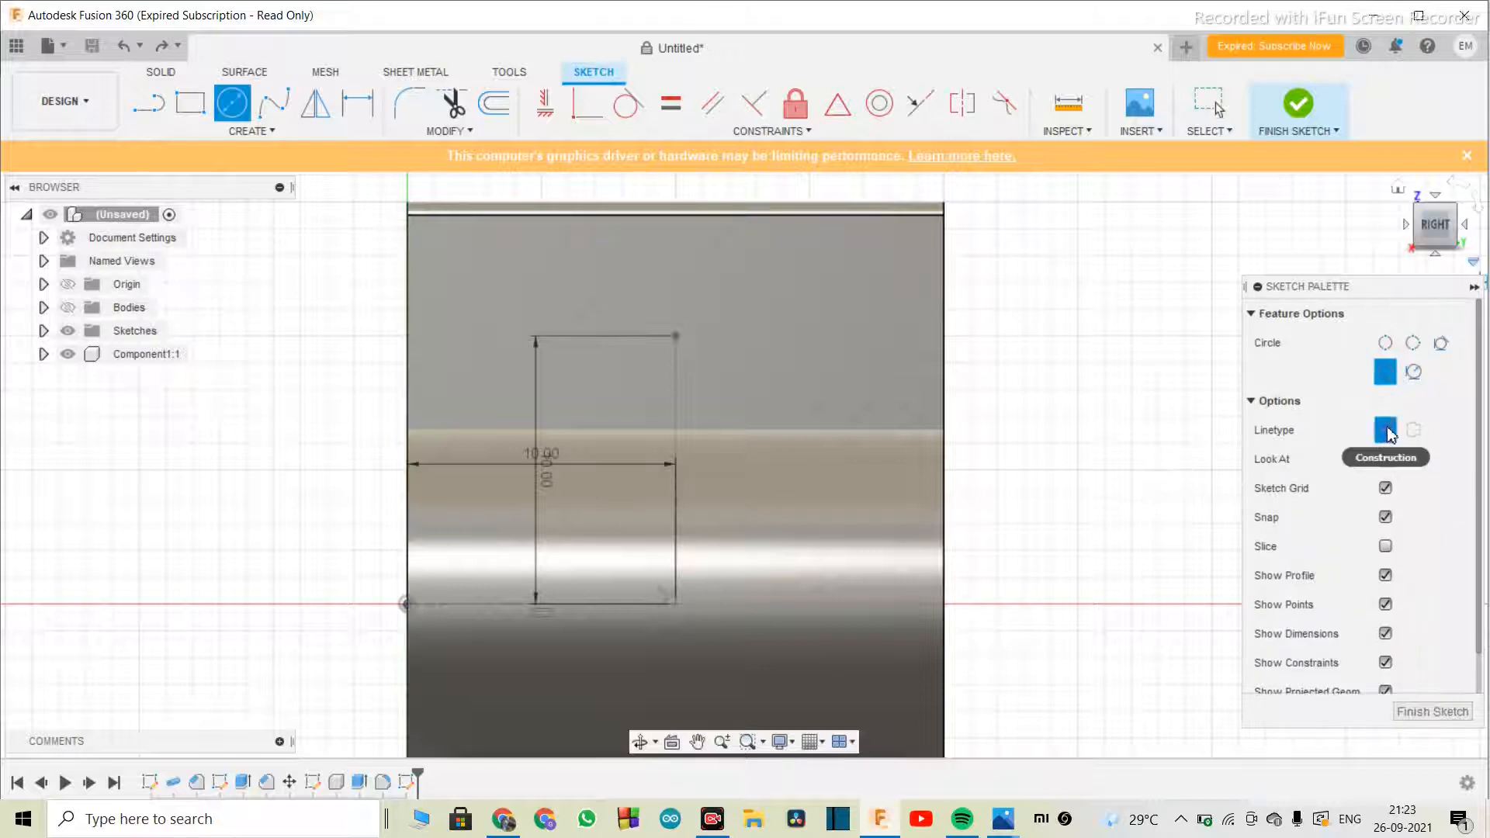
{"action": "left_click", "coordinate": [675, 336]}
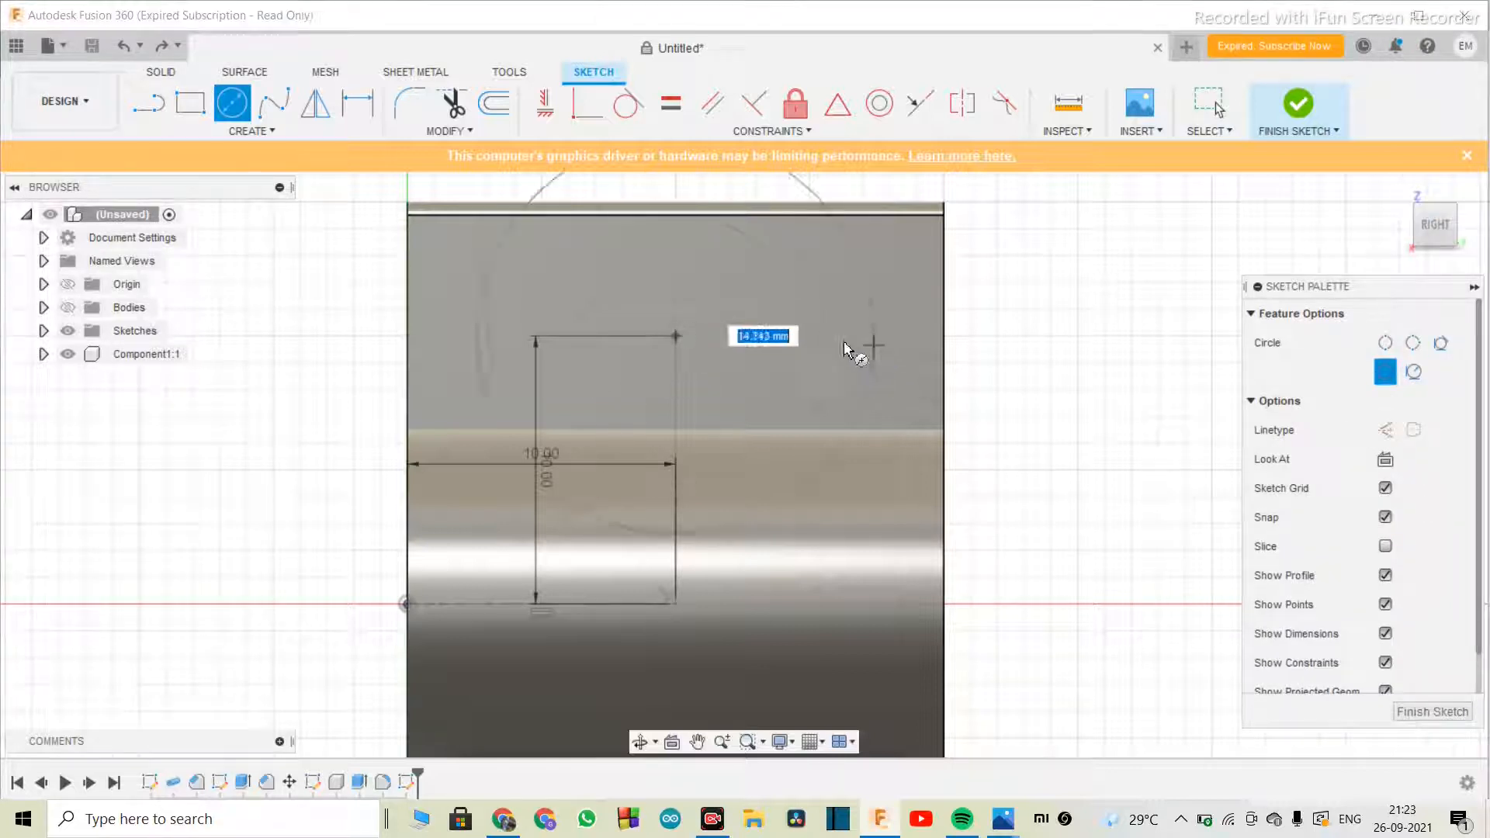
{"action": "type", "text": "5"}
{"action": "key", "text": "Return"}
{"action": "key", "text": "Escape"}
{"action": "scroll", "coordinate": [745, 388], "scroll_direction": "down", "scroll_amount": 3}
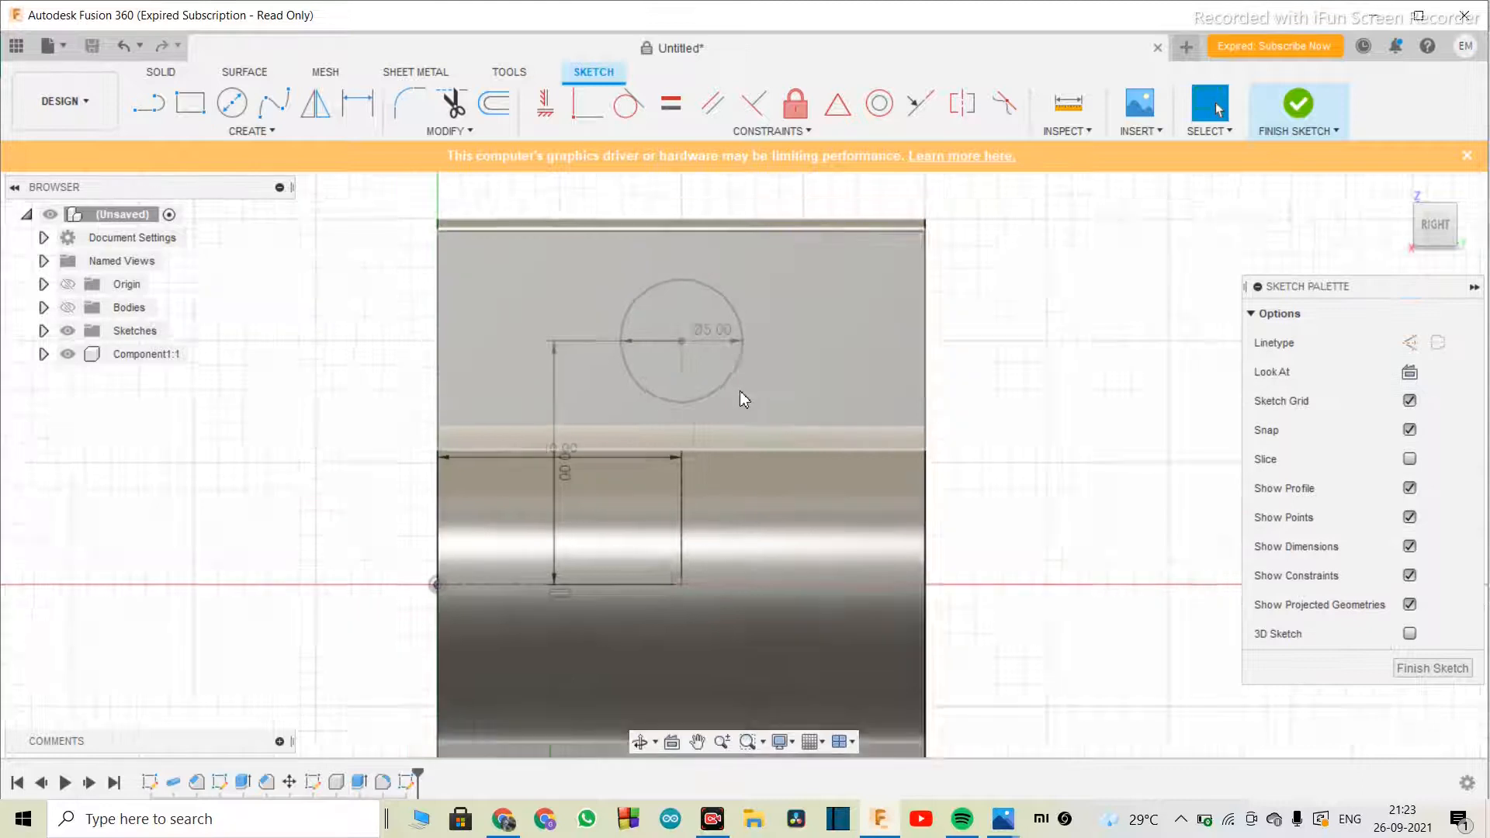
{"action": "scroll", "coordinate": [739, 400], "scroll_direction": "up", "scroll_amount": 4}
{"action": "scroll", "coordinate": [733, 420], "scroll_direction": "down", "scroll_amount": 2}
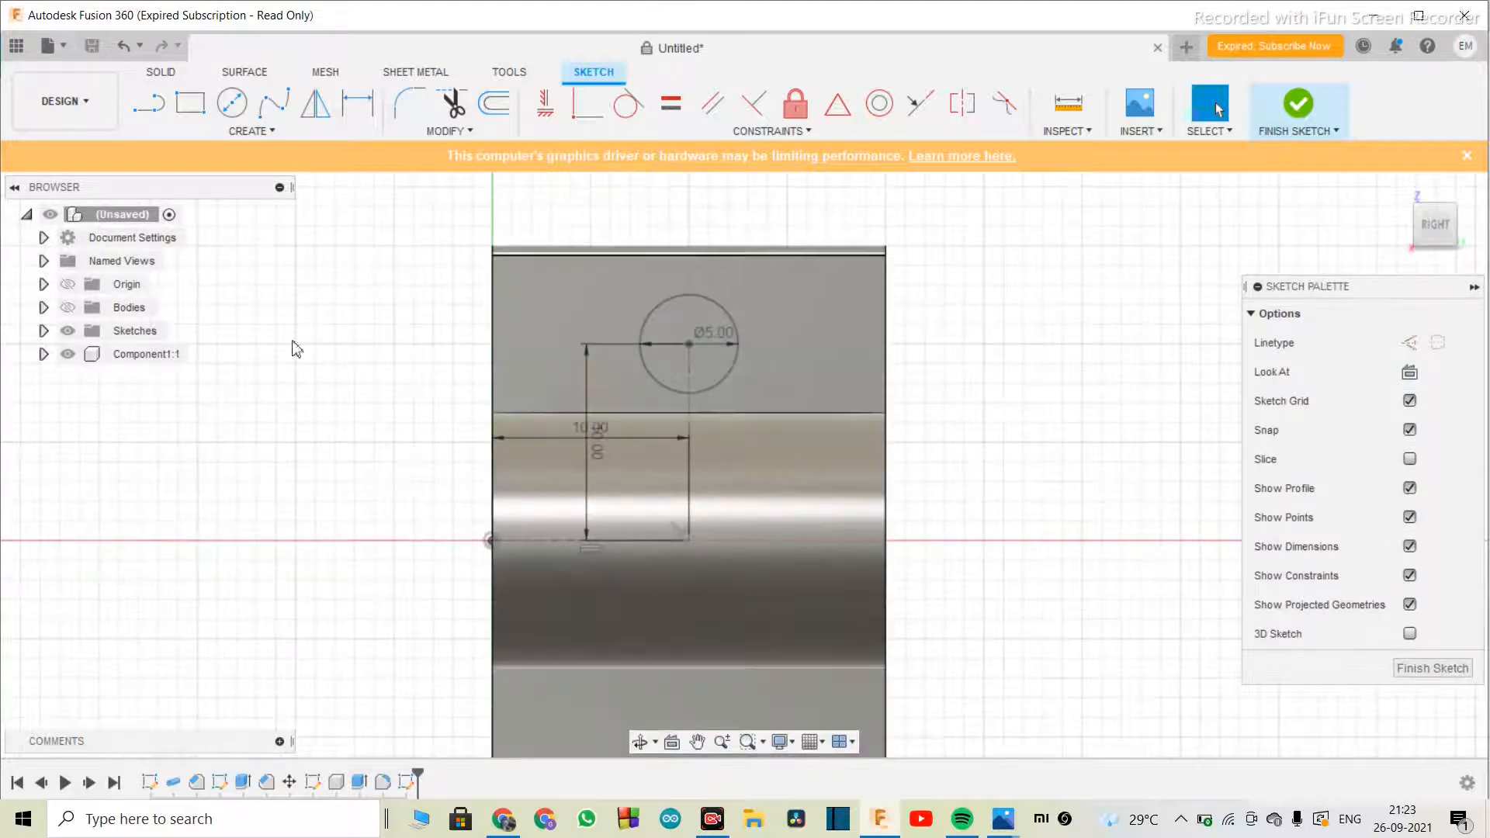
- Hide the bracket component and mirror the 5 mm circle about the horizontal construction line
{"action": "left_click", "coordinate": [67, 354]}
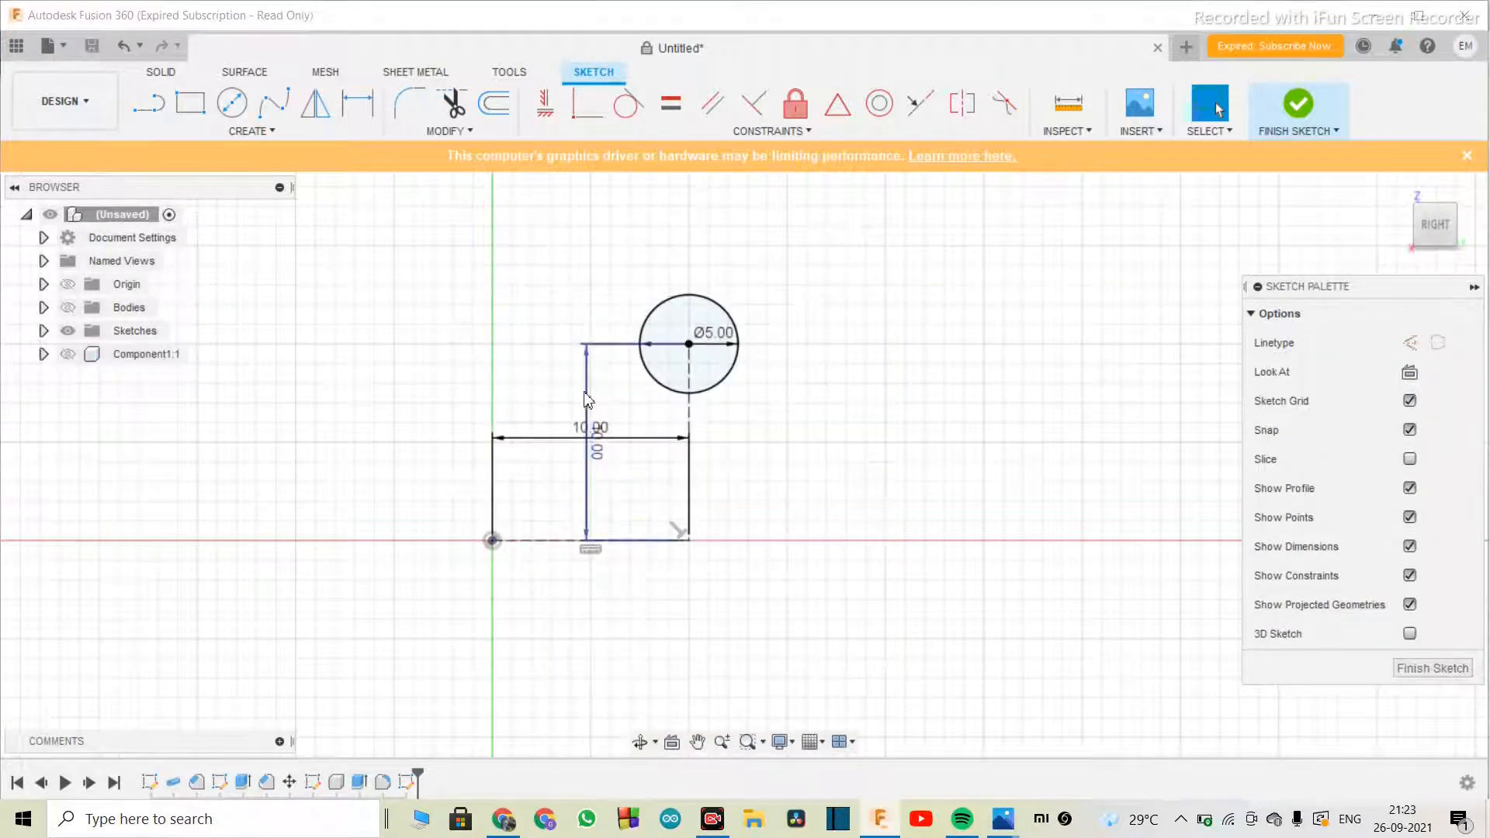
{"action": "left_click_drag", "start_coordinate": [619, 425], "coordinate": [846, 248]}
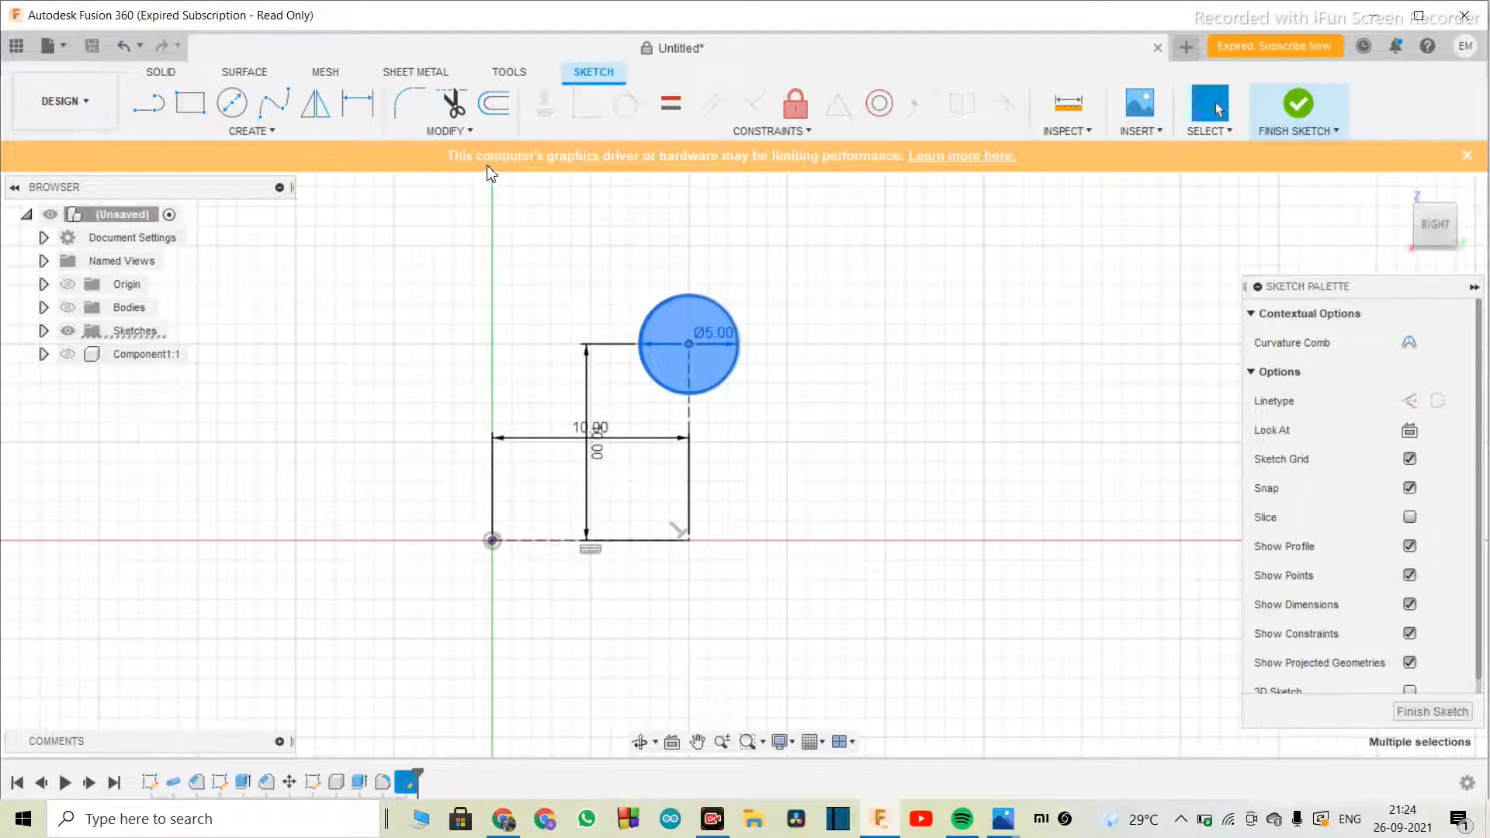
{"action": "left_click", "coordinate": [315, 102]}
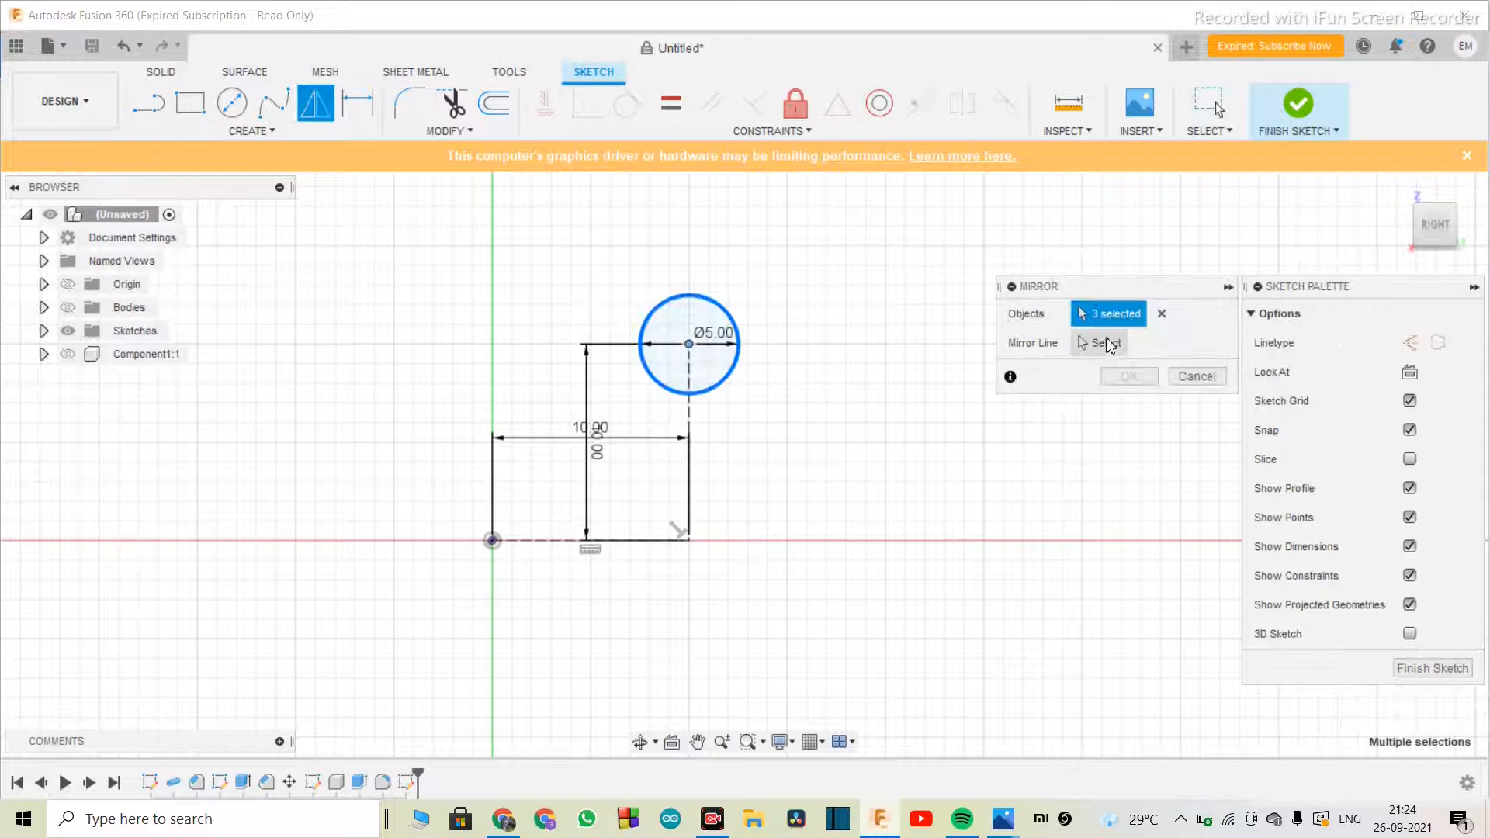
{"action": "left_click", "coordinate": [1096, 344]}
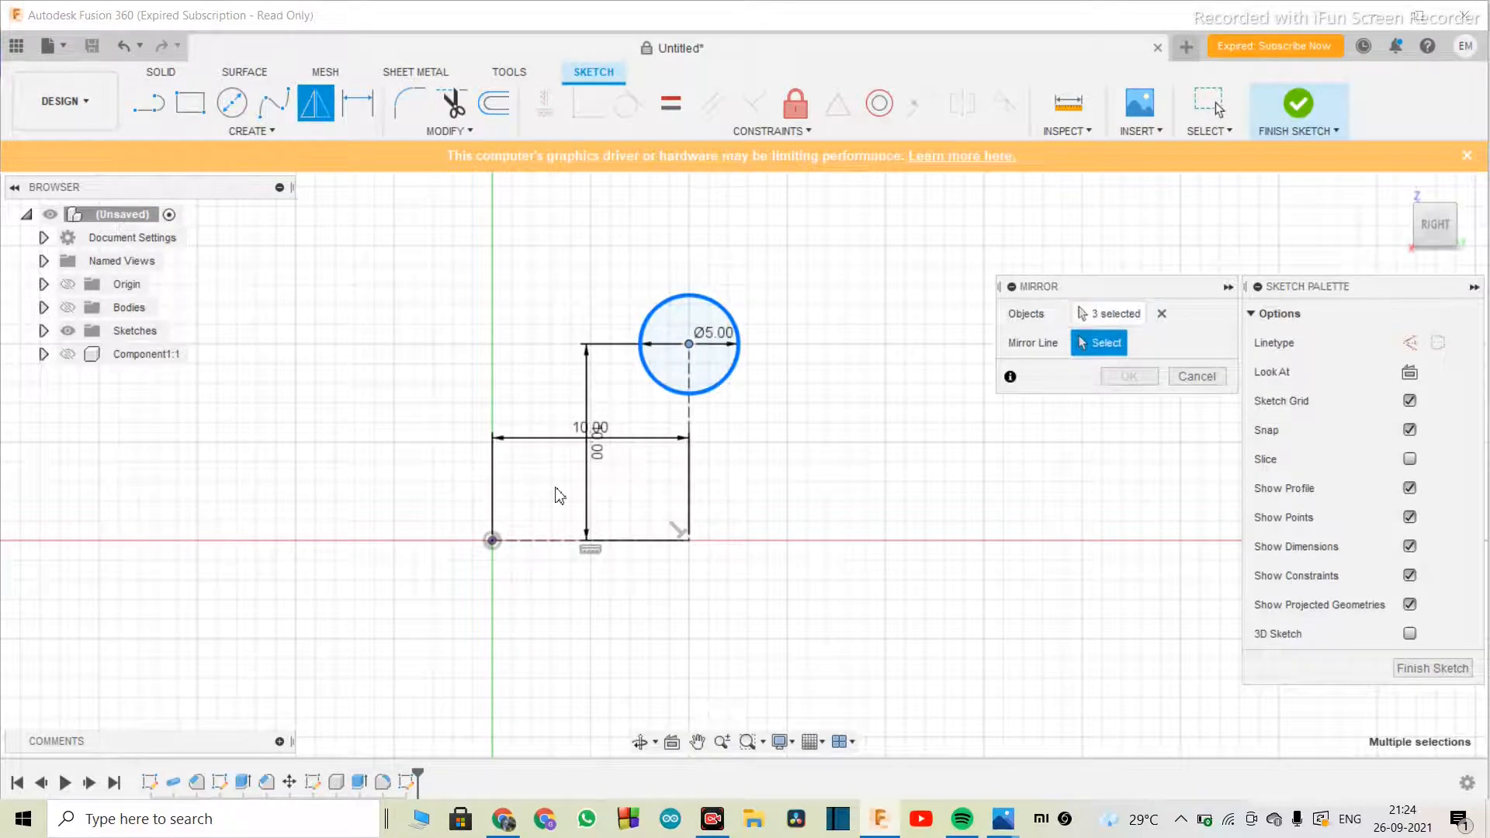
{"action": "left_click", "coordinate": [543, 541]}
{"action": "scroll", "coordinate": [648, 419], "scroll_direction": "down", "scroll_amount": 3}
{"action": "scroll", "coordinate": [693, 573], "scroll_direction": "up", "scroll_amount": 2}
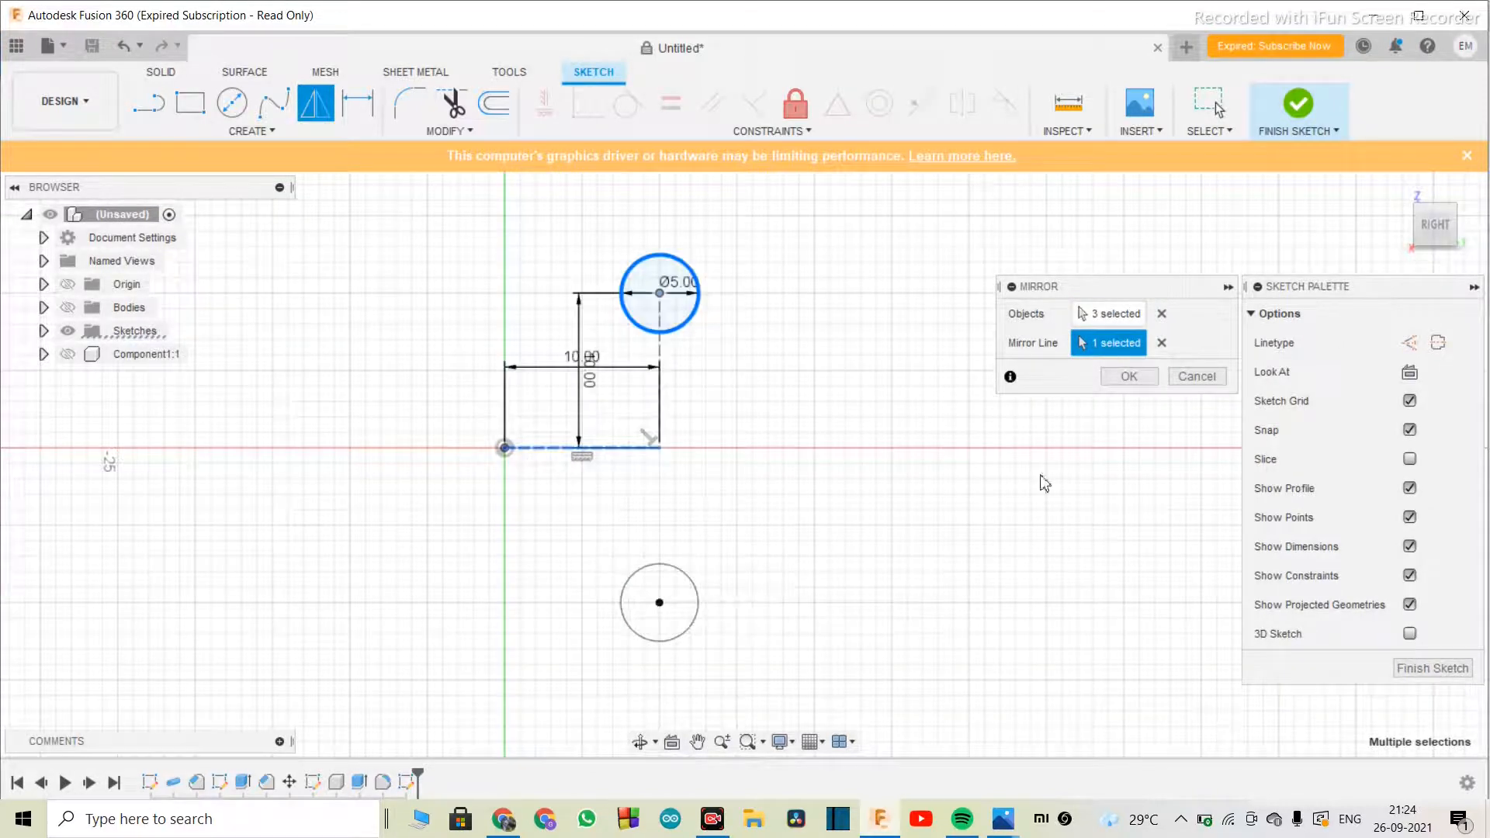
{"action": "left_click", "coordinate": [1129, 377]}
{"action": "scroll", "coordinate": [776, 505], "scroll_direction": "down", "scroll_amount": 1}
{"action": "scroll", "coordinate": [769, 501], "scroll_direction": "up", "scroll_amount": 2}
{"action": "scroll", "coordinate": [687, 438], "scroll_direction": "down", "scroll_amount": 3}
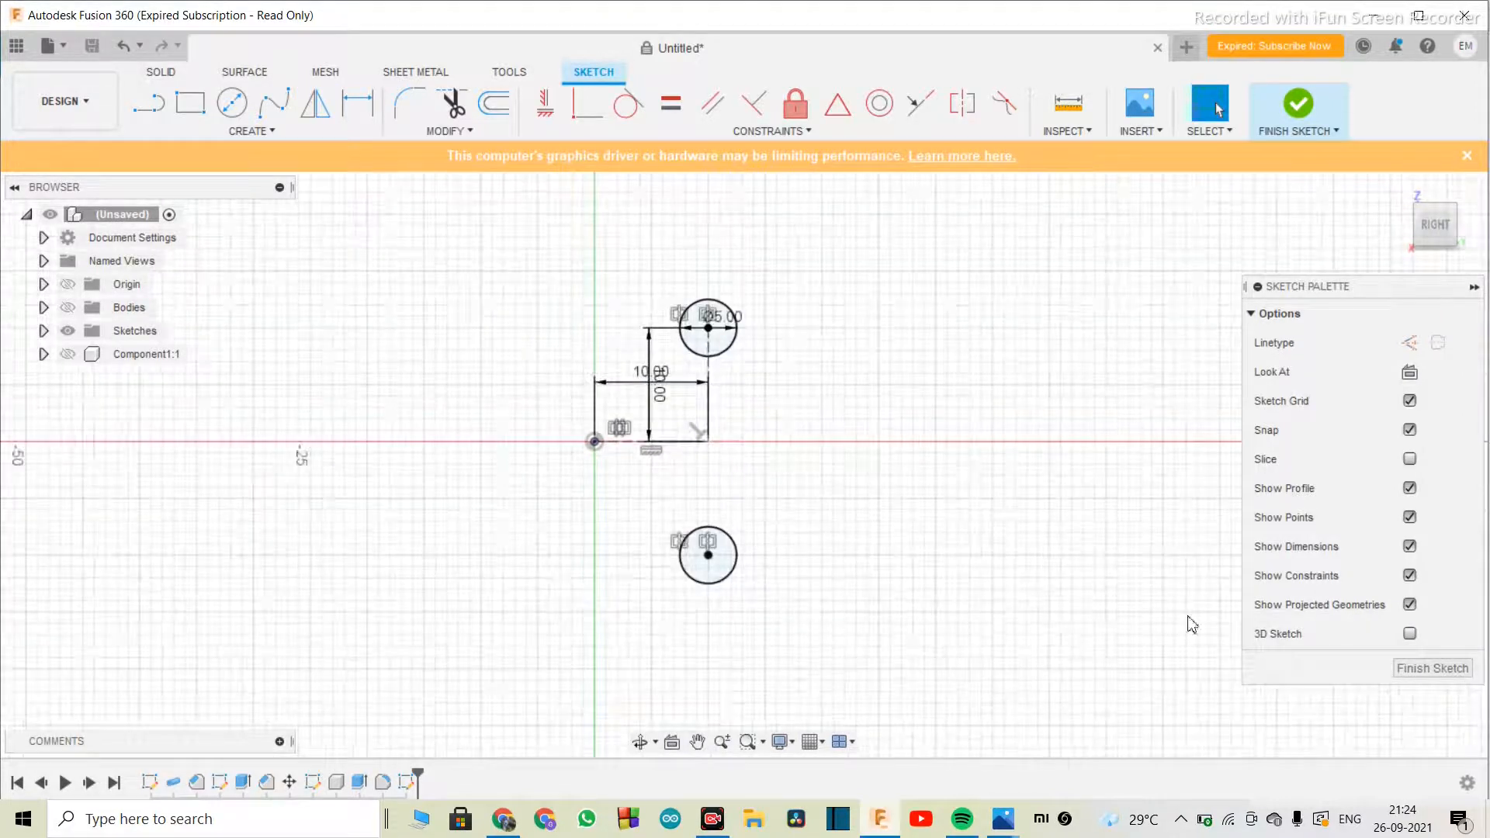
- Finish the hole sketch and show the bracket component again
{"action": "left_click", "coordinate": [1433, 669]}
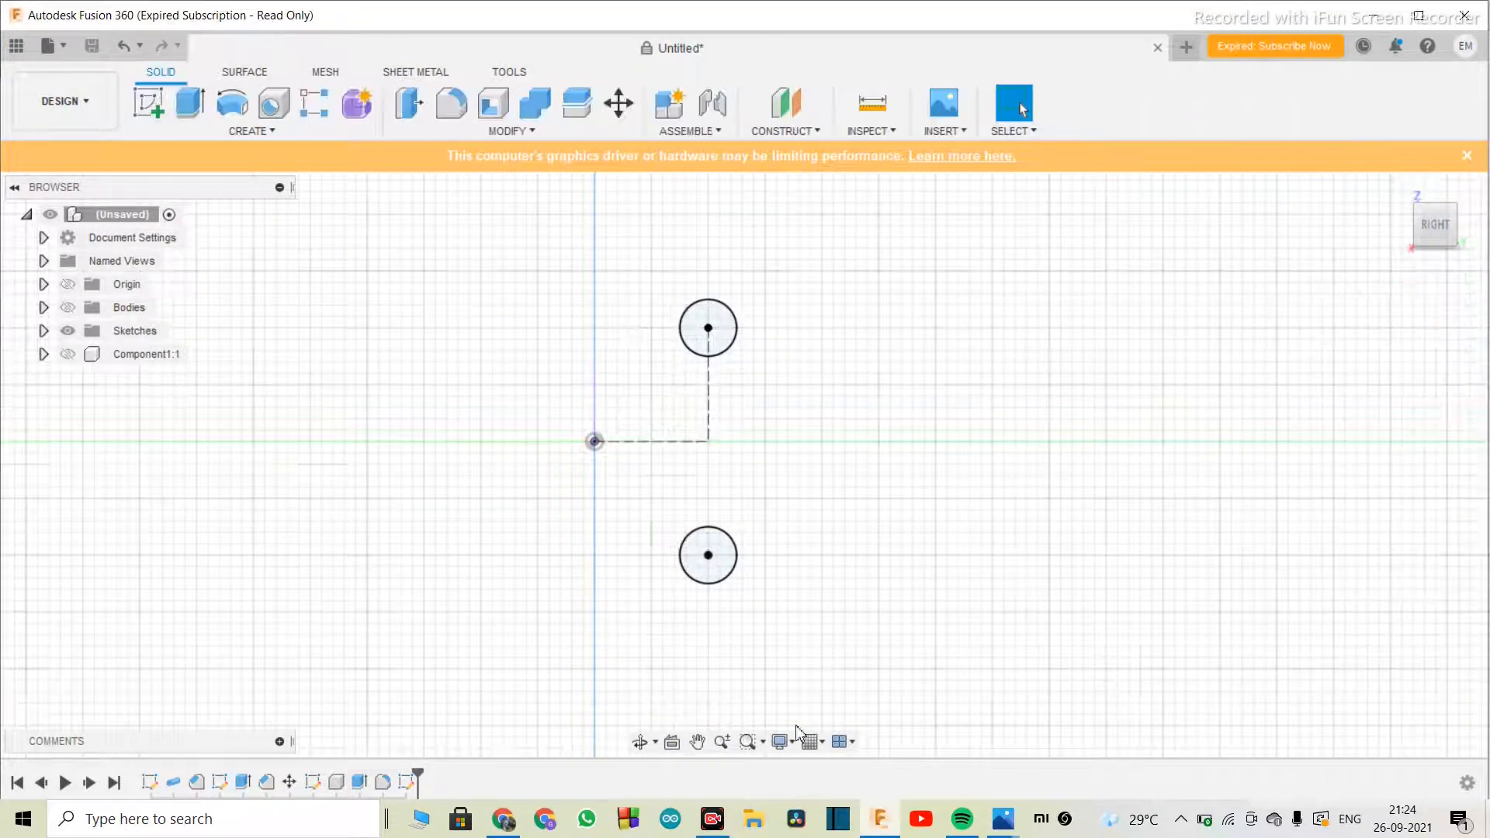
{"action": "left_click", "coordinate": [640, 741]}
{"action": "left_click_drag", "start_coordinate": [672, 585], "coordinate": [702, 582]}
{"action": "left_click", "coordinate": [68, 354]}
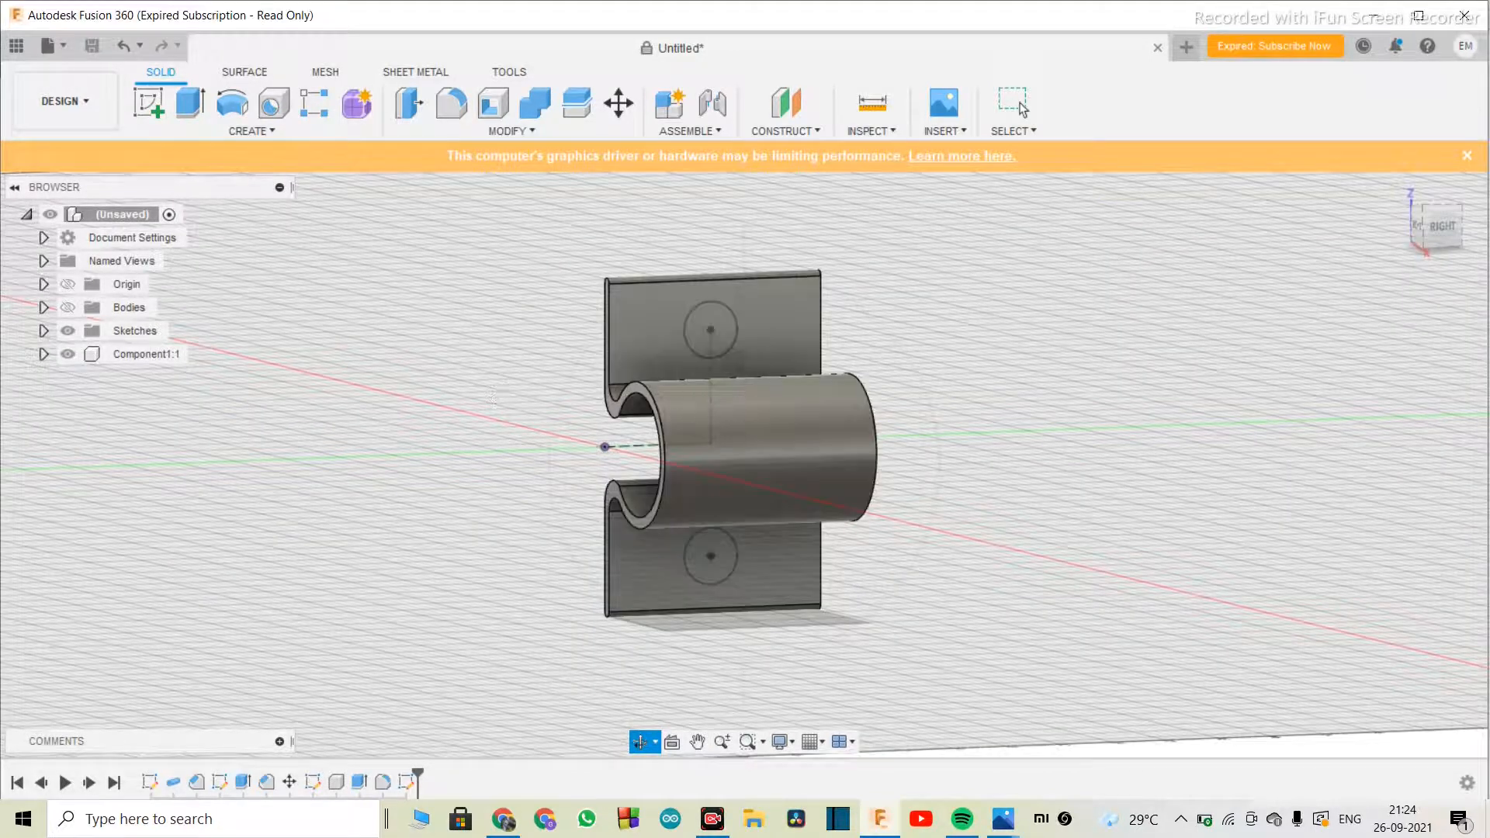
{"action": "key", "text": "Escape"}
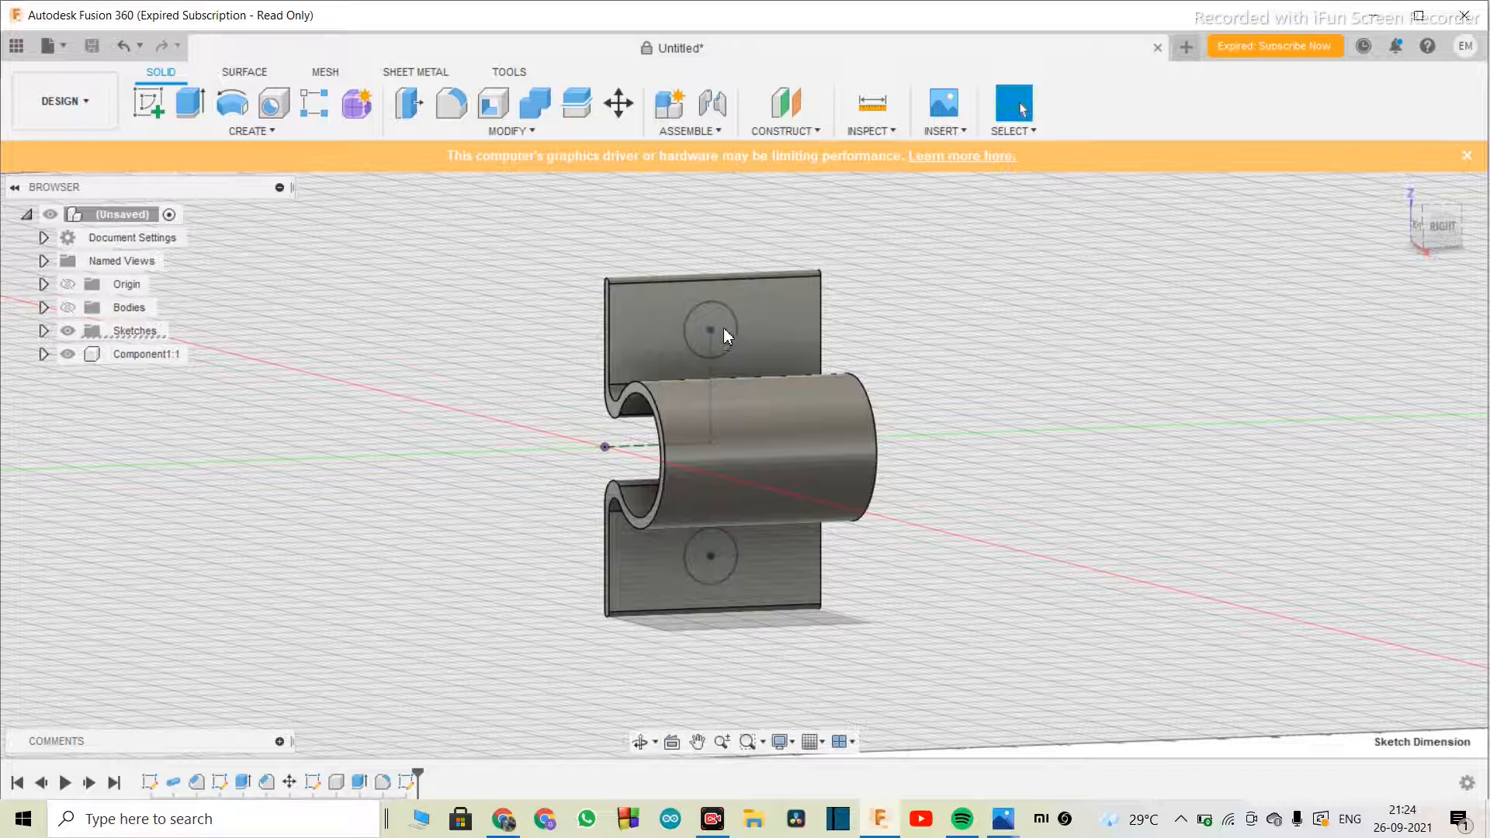
- Extrude both circle profiles 44 mm as a cut through the bracket's two flat plates
{"action": "left_click", "coordinate": [639, 742]}
{"action": "left_click_drag", "start_coordinate": [730, 466], "coordinate": [793, 342]}
{"action": "key", "text": "Escape"}
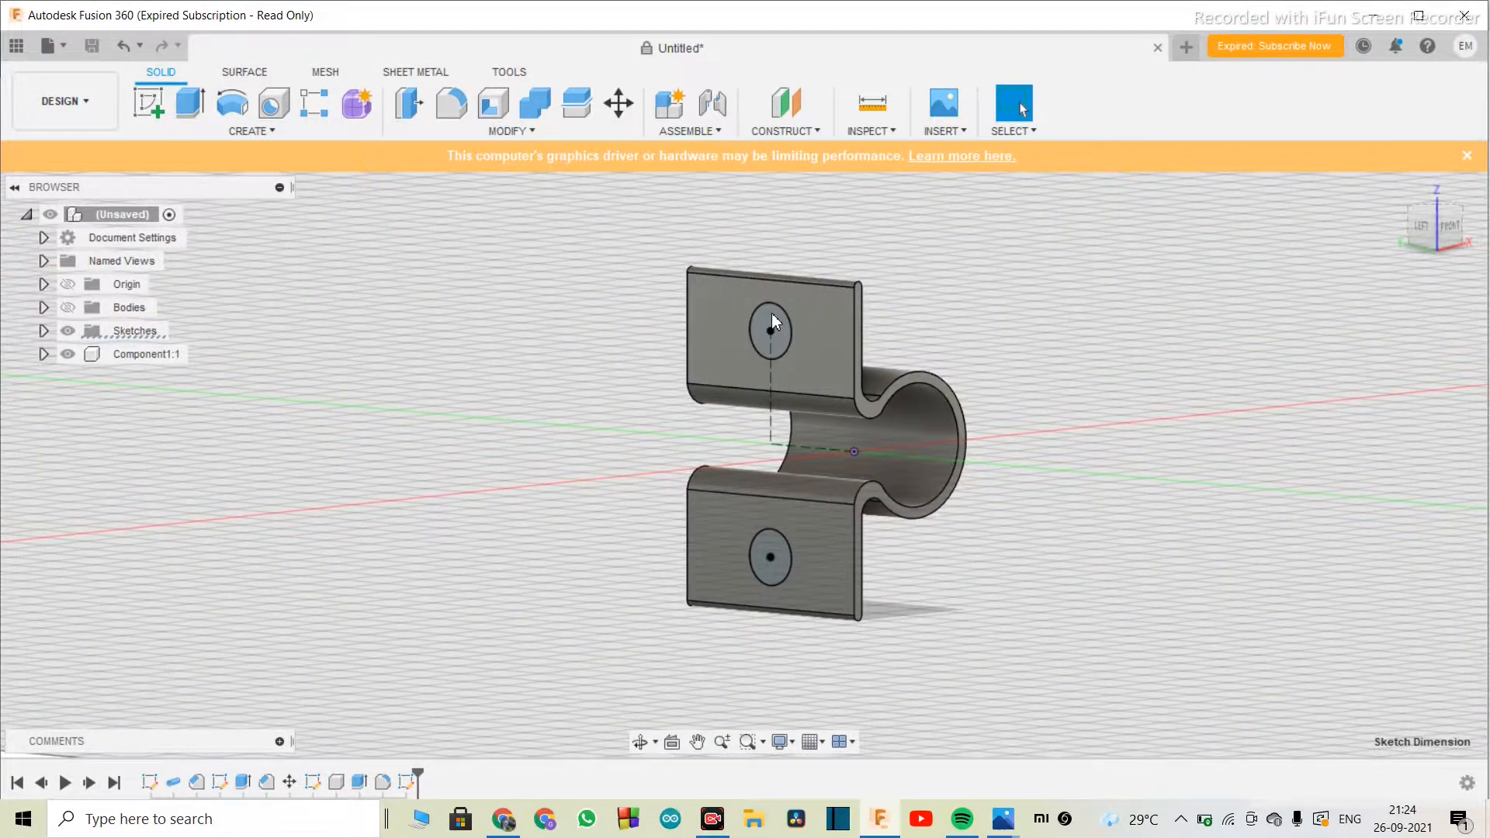
{"action": "scroll", "coordinate": [772, 318], "scroll_direction": "up", "scroll_amount": 3}
{"action": "scroll", "coordinate": [782, 324], "scroll_direction": "down", "scroll_amount": 1}
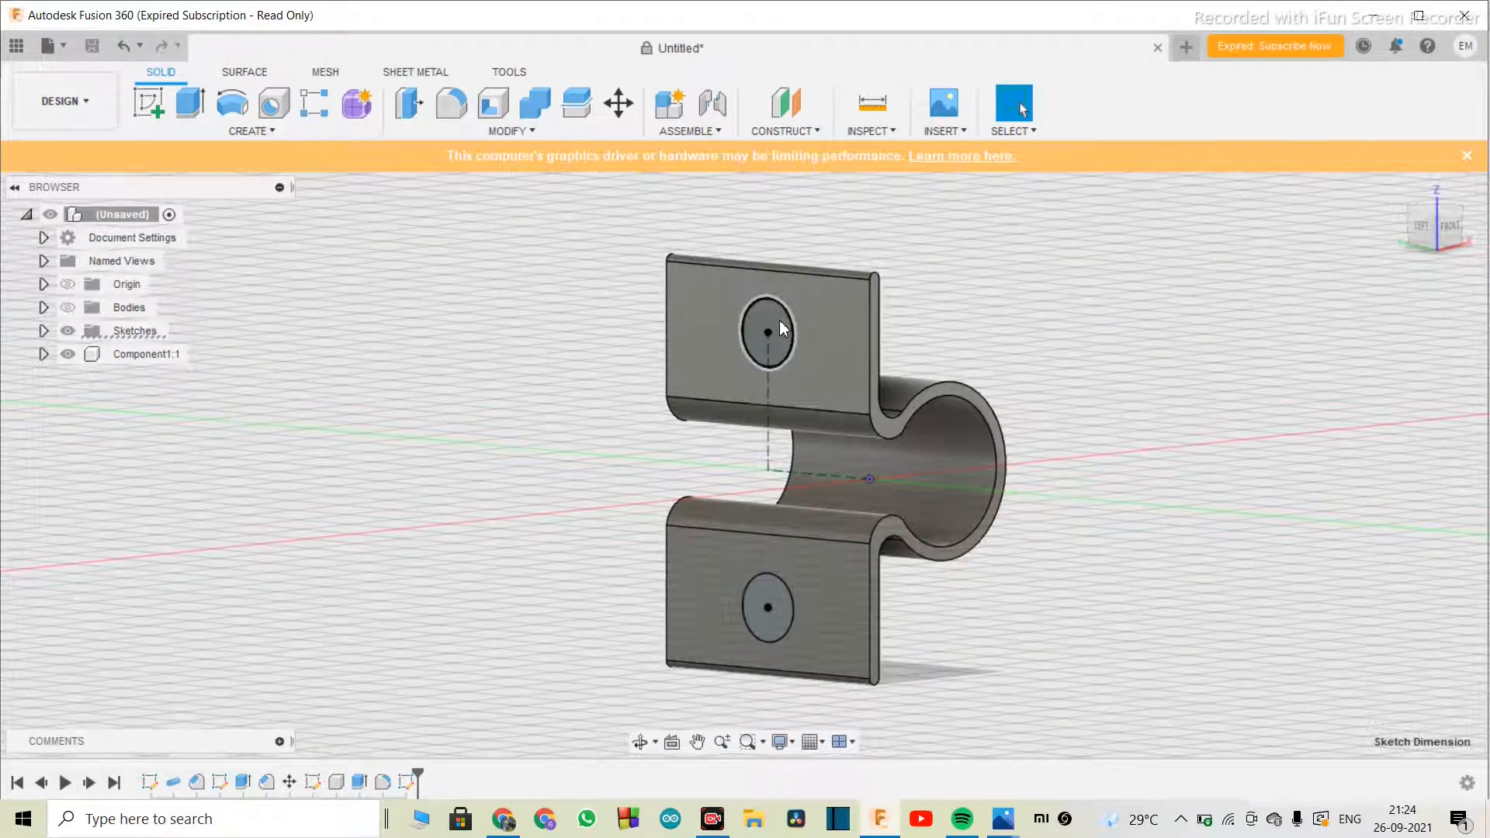
{"action": "left_click", "coordinate": [780, 320]}
{"action": "left_click", "coordinate": [784, 601], "text": "shift"}
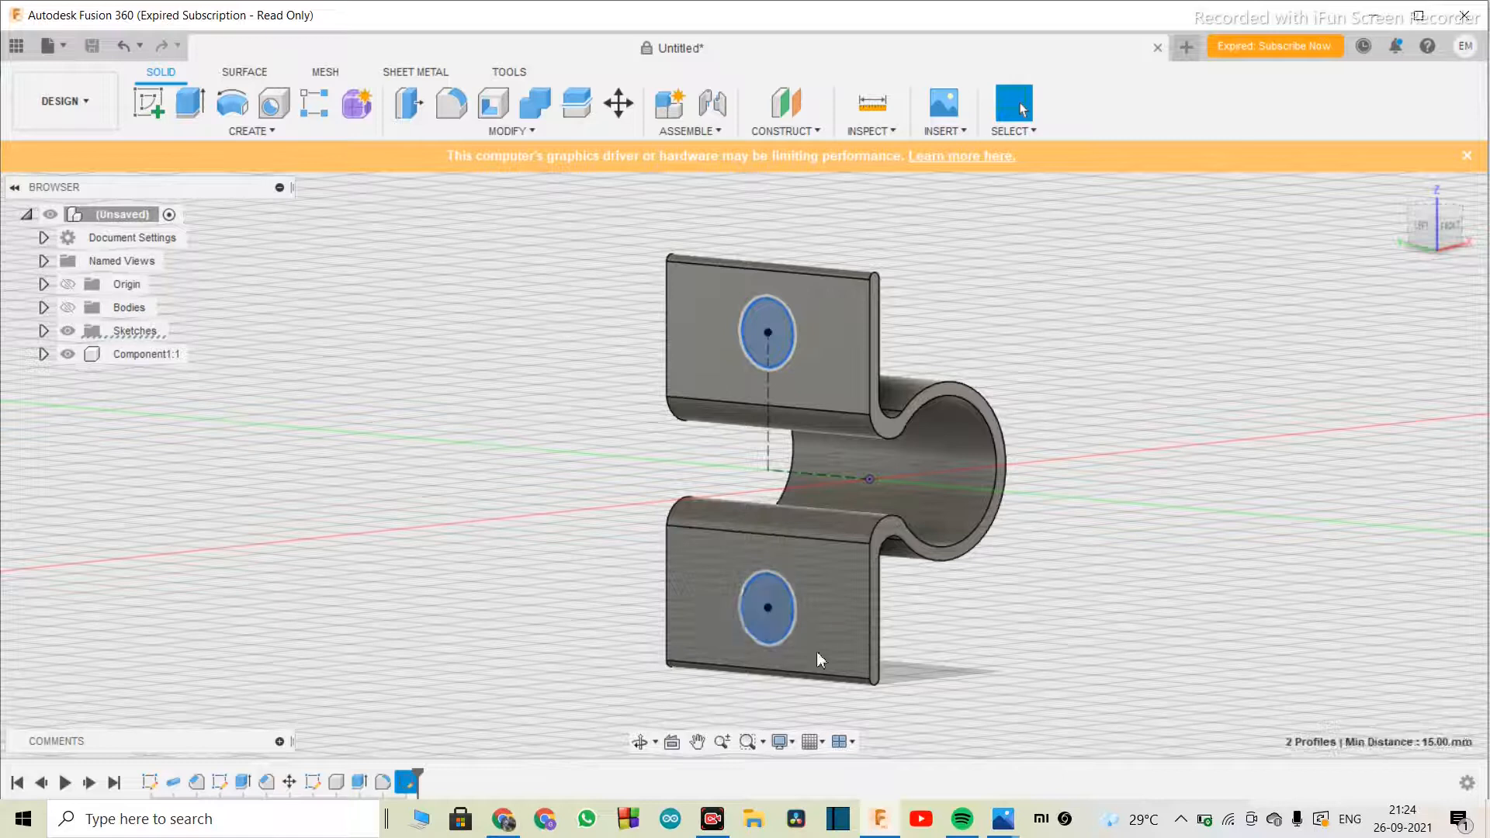
{"action": "key", "text": "e"}
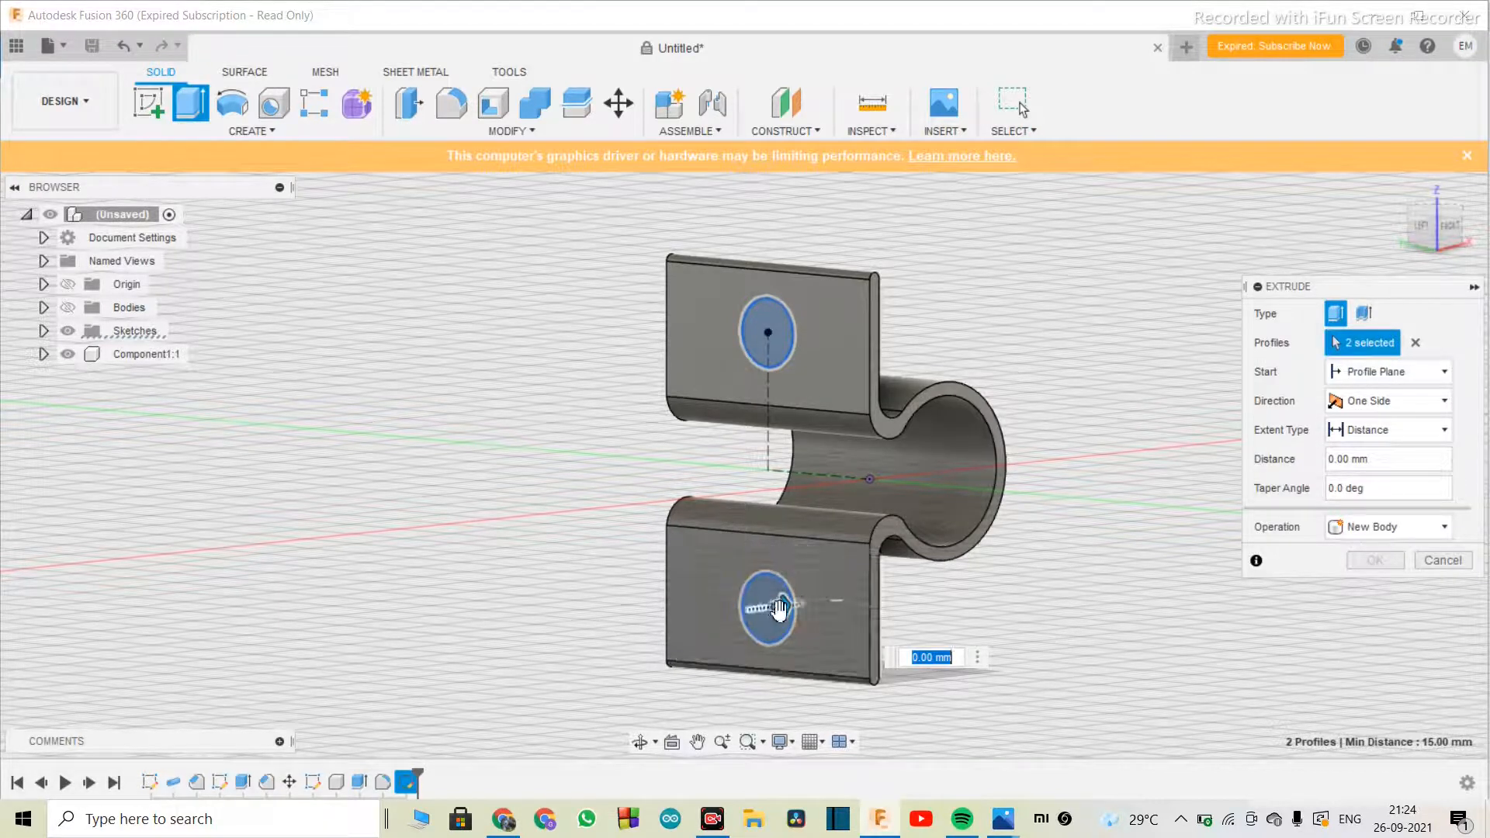
{"action": "left_click_drag", "start_coordinate": [780, 611], "coordinate": [1194, 562]}
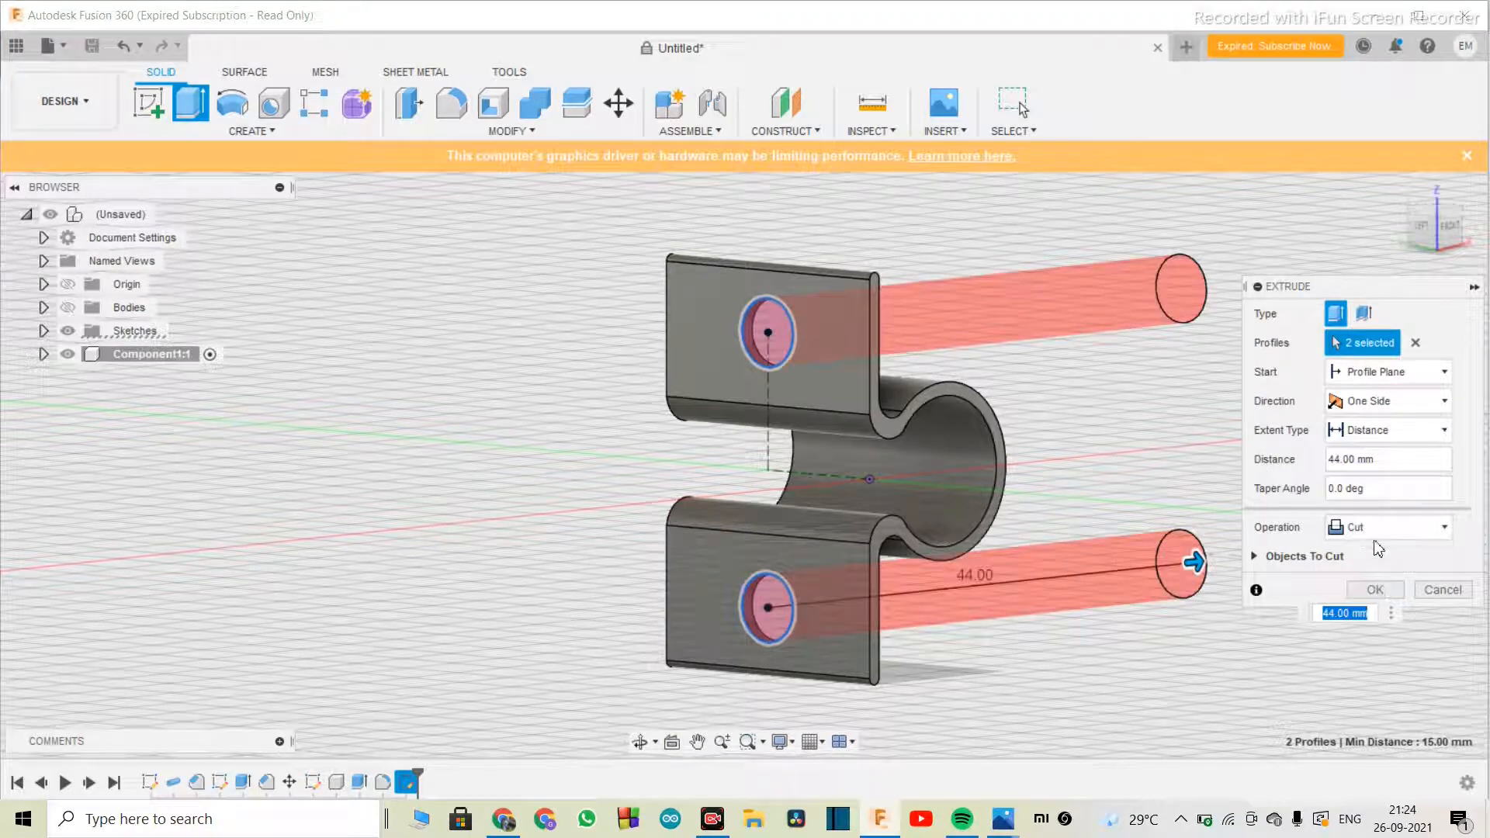
{"action": "left_click", "coordinate": [1377, 591]}
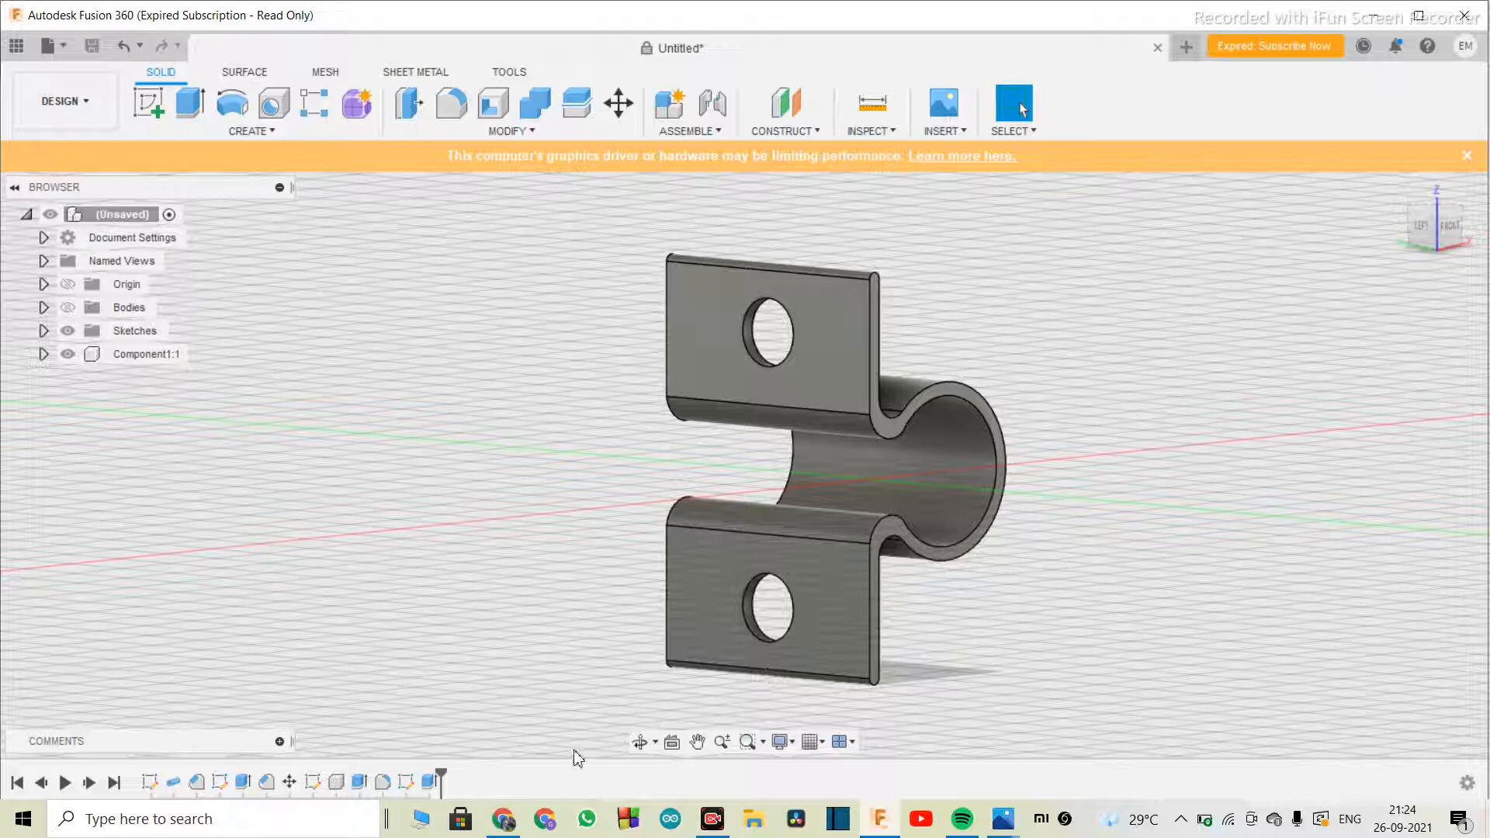
- Inspect the bracket with its screw holes and show the rod and tapered plate bodies again
{"action": "left_click", "coordinate": [640, 742]}
{"action": "left_click_drag", "start_coordinate": [652, 660], "coordinate": [625, 541]}
{"action": "scroll", "coordinate": [655, 475], "scroll_direction": "down", "scroll_amount": 5}
{"action": "scroll", "coordinate": [655, 476], "scroll_direction": "up", "scroll_amount": 6}
{"action": "scroll", "coordinate": [662, 476], "scroll_direction": "down", "scroll_amount": 4}
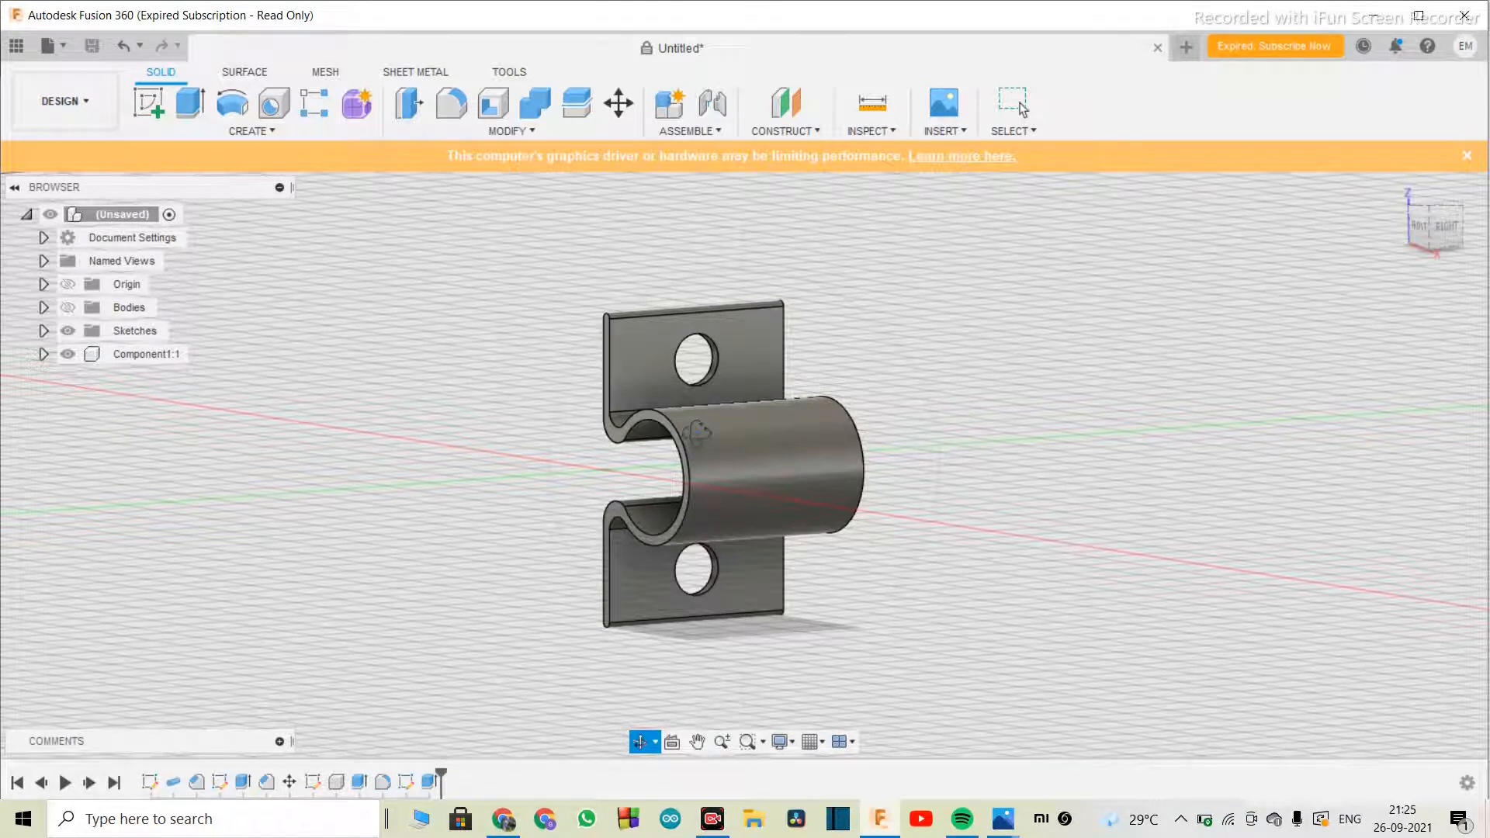
{"action": "scroll", "coordinate": [717, 436], "scroll_direction": "down", "scroll_amount": 3}
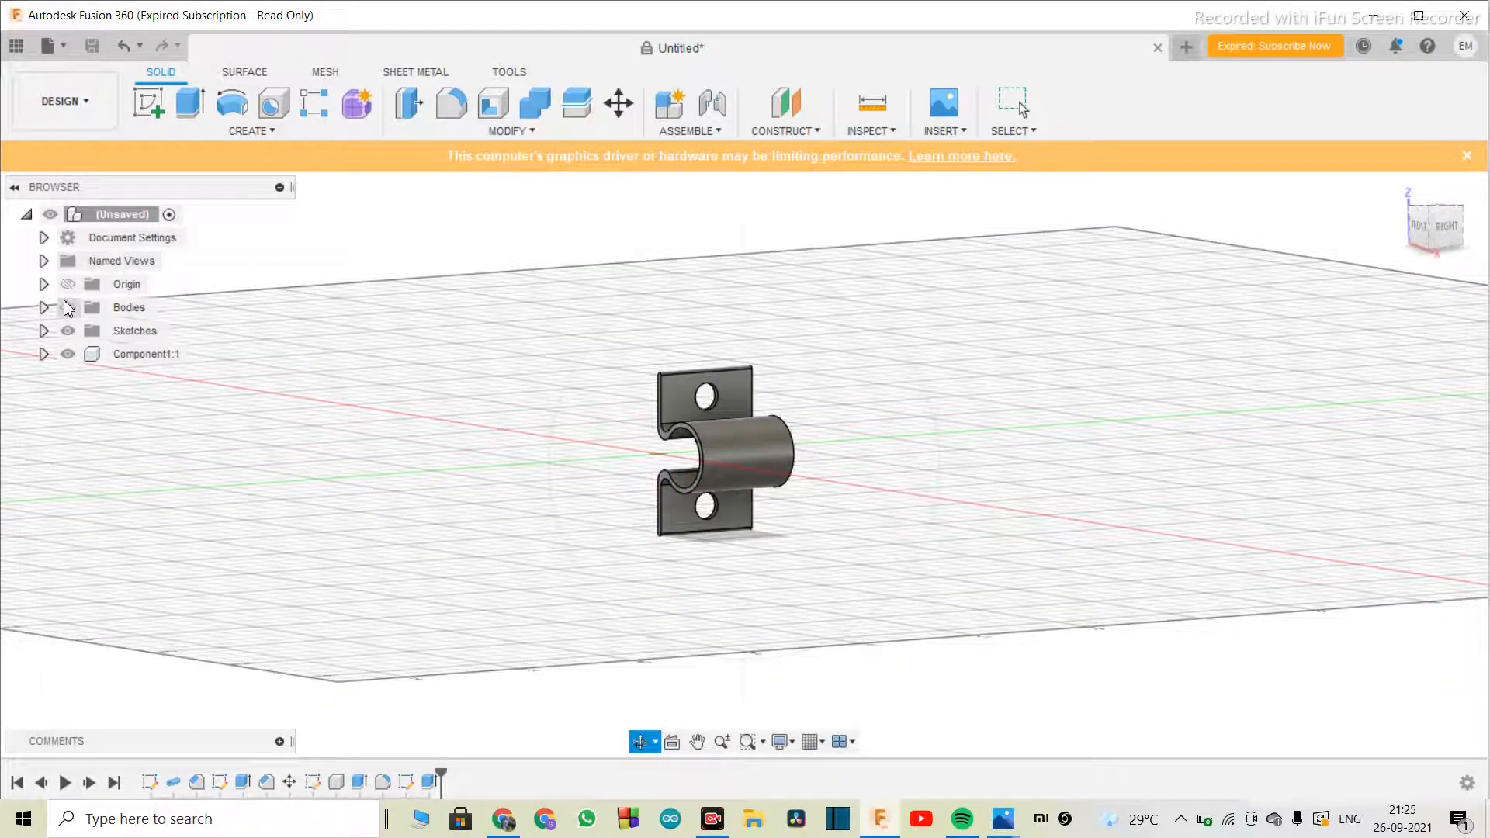
{"action": "left_click", "coordinate": [68, 308]}
{"action": "scroll", "coordinate": [622, 469], "scroll_direction": "down", "scroll_amount": 2}
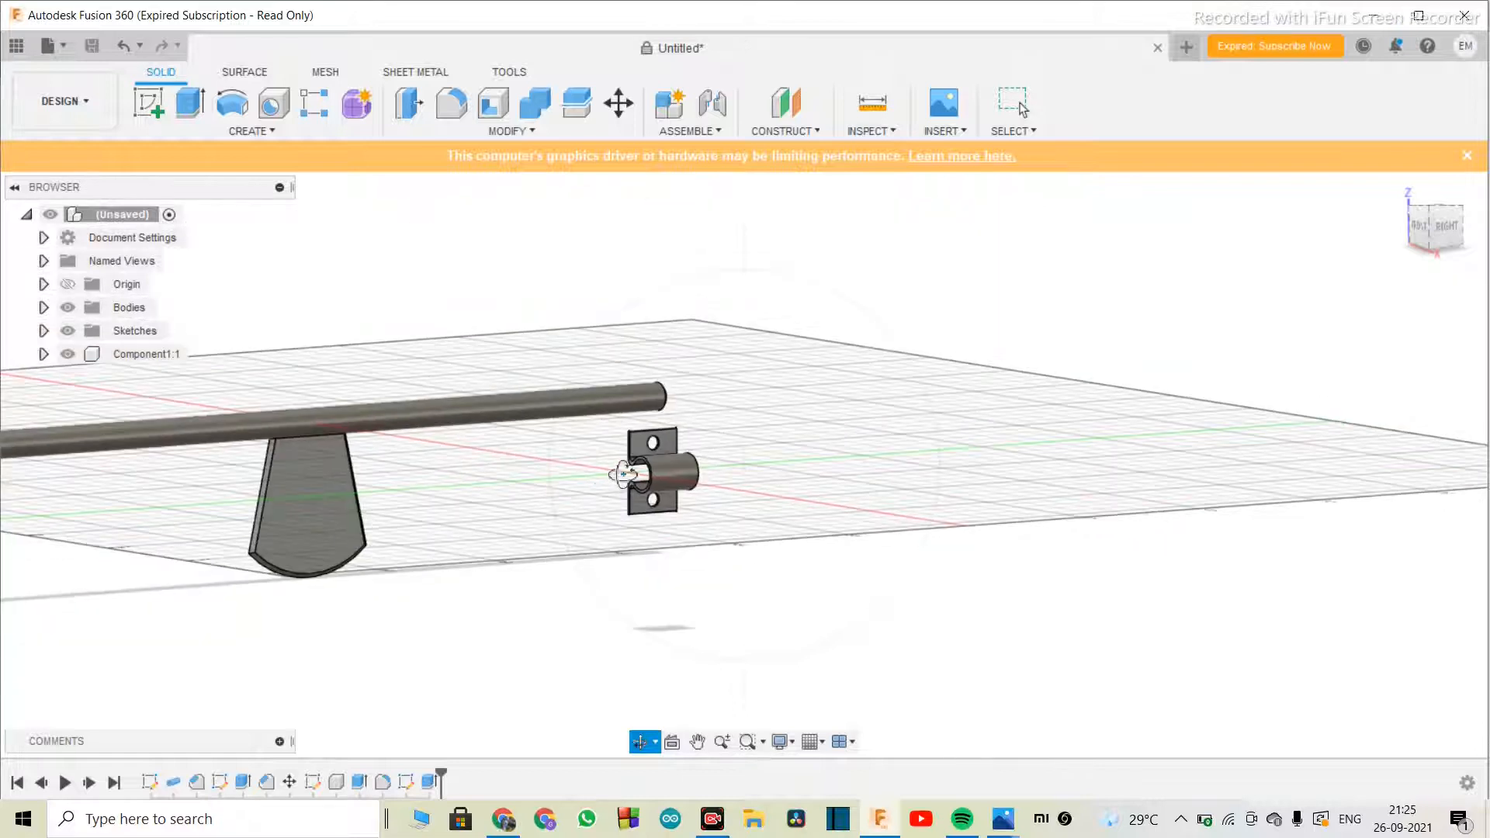
{"action": "mouse_move", "coordinate": [627, 487]}
{"action": "middle_mouse_down", "text": "shift"}
{"action": "mouse_move", "coordinate": [702, 500]}
{"action": "mouse_move", "coordinate": [622, 523]}
{"action": "mouse_move", "coordinate": [776, 509]}
{"action": "mouse_move", "coordinate": [575, 532]}
{"action": "mouse_move", "coordinate": [564, 493]}
{"action": "mouse_move", "coordinate": [578, 500]}
{"action": "mouse_move", "coordinate": [562, 495]}
{"action": "mouse_move", "coordinate": [564, 508]}
{"action": "mouse_move", "coordinate": [626, 510]}
{"action": "middle_mouse_up", "text": "shift"}
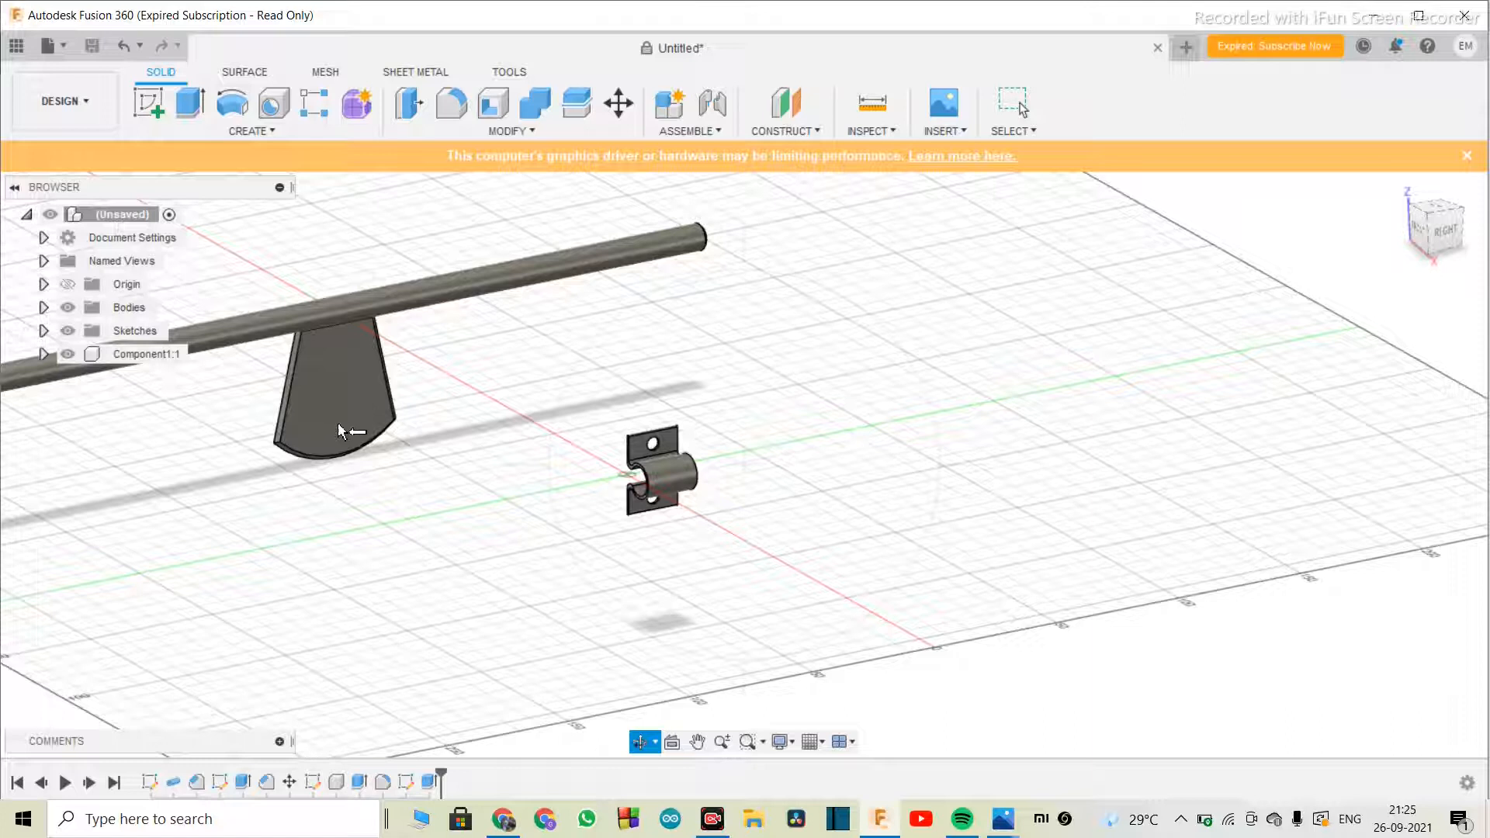
{"action": "key", "text": "Escape"}
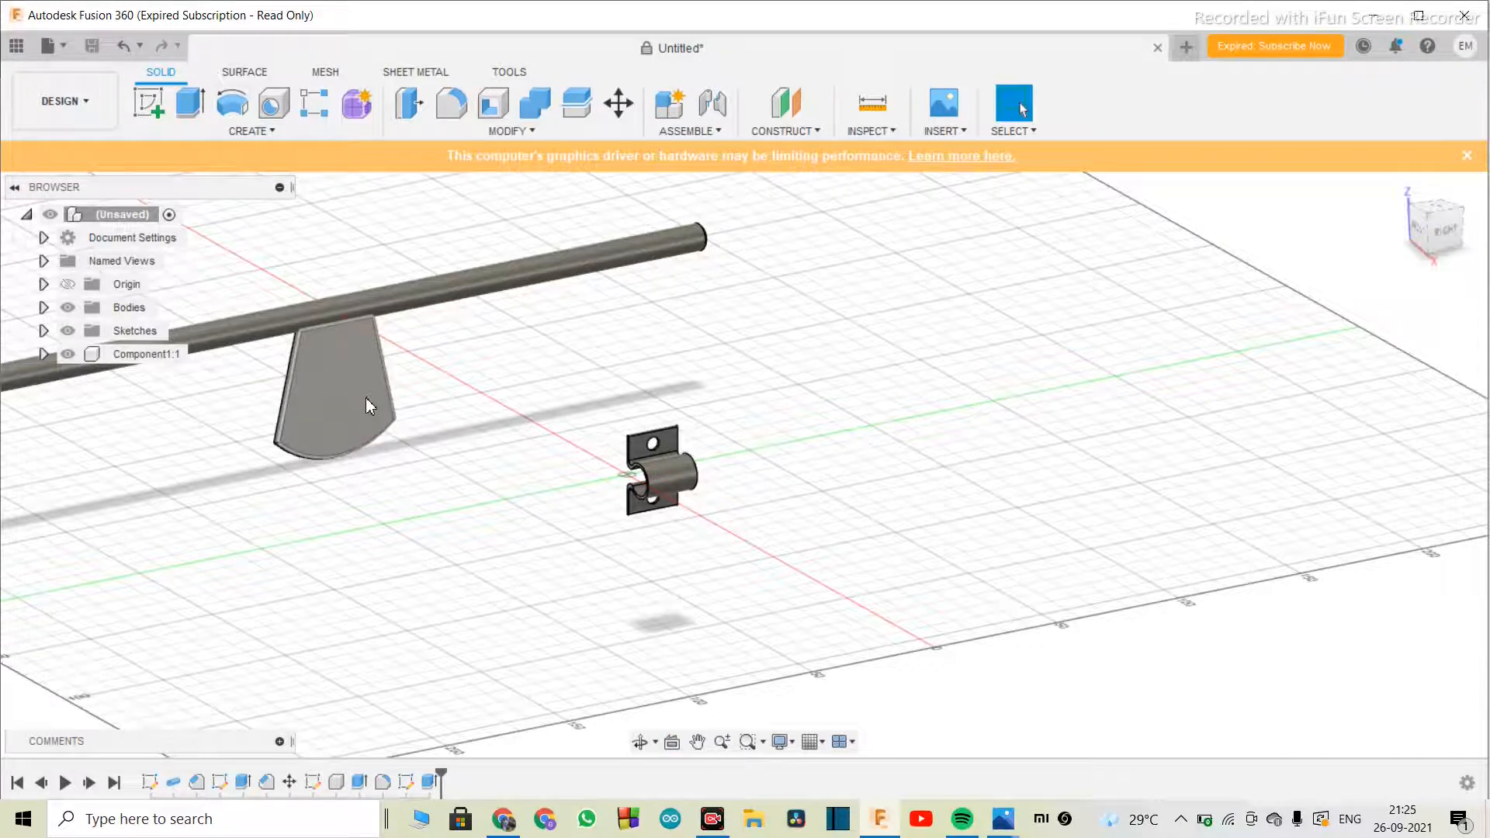
- Start a sketch on the tapered plate's flat front face and hide the bracket component
{"action": "left_click", "coordinate": [365, 398]}
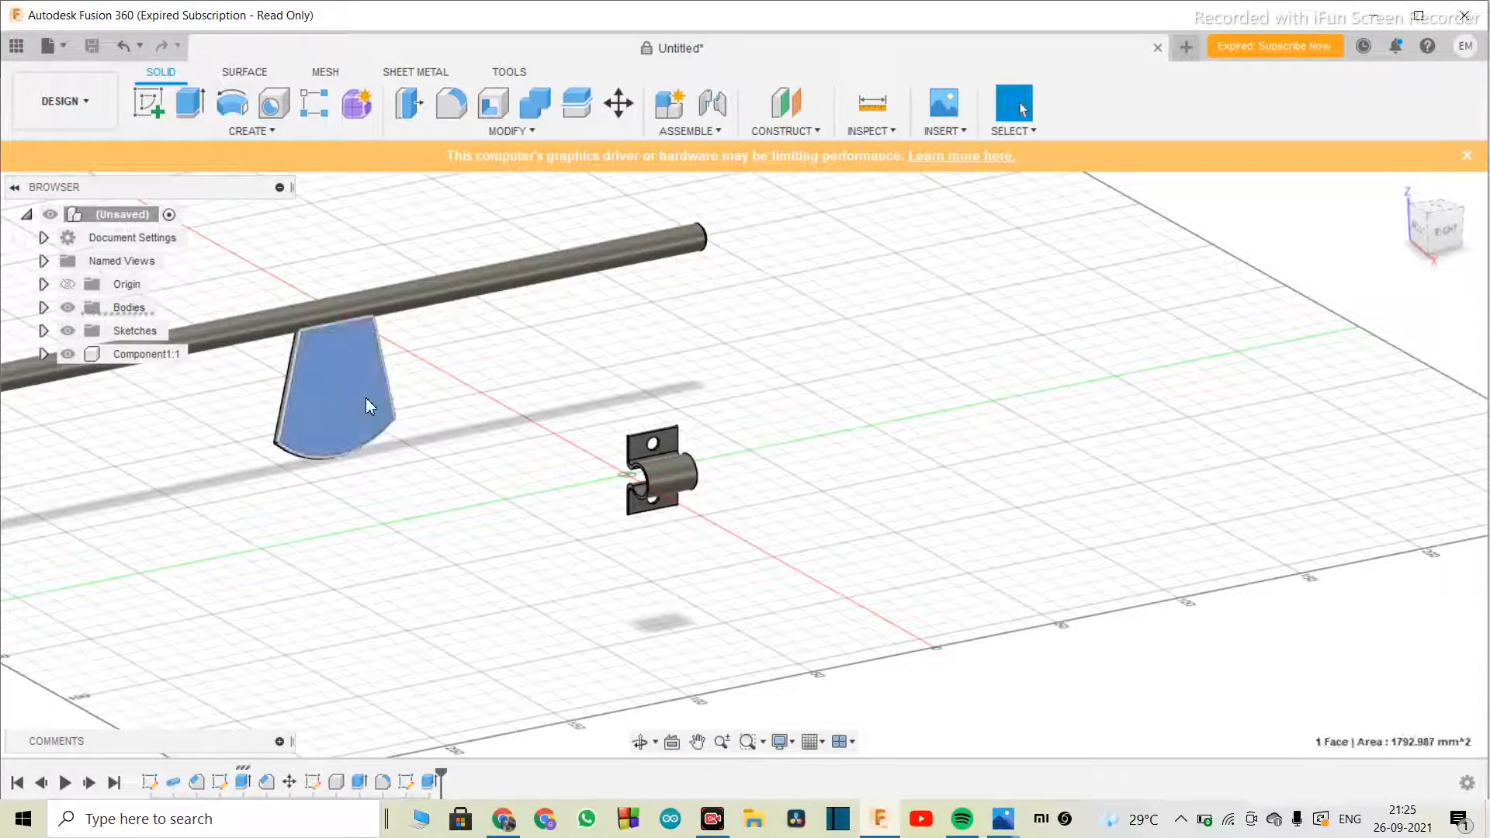
{"action": "left_click", "coordinate": [148, 105]}
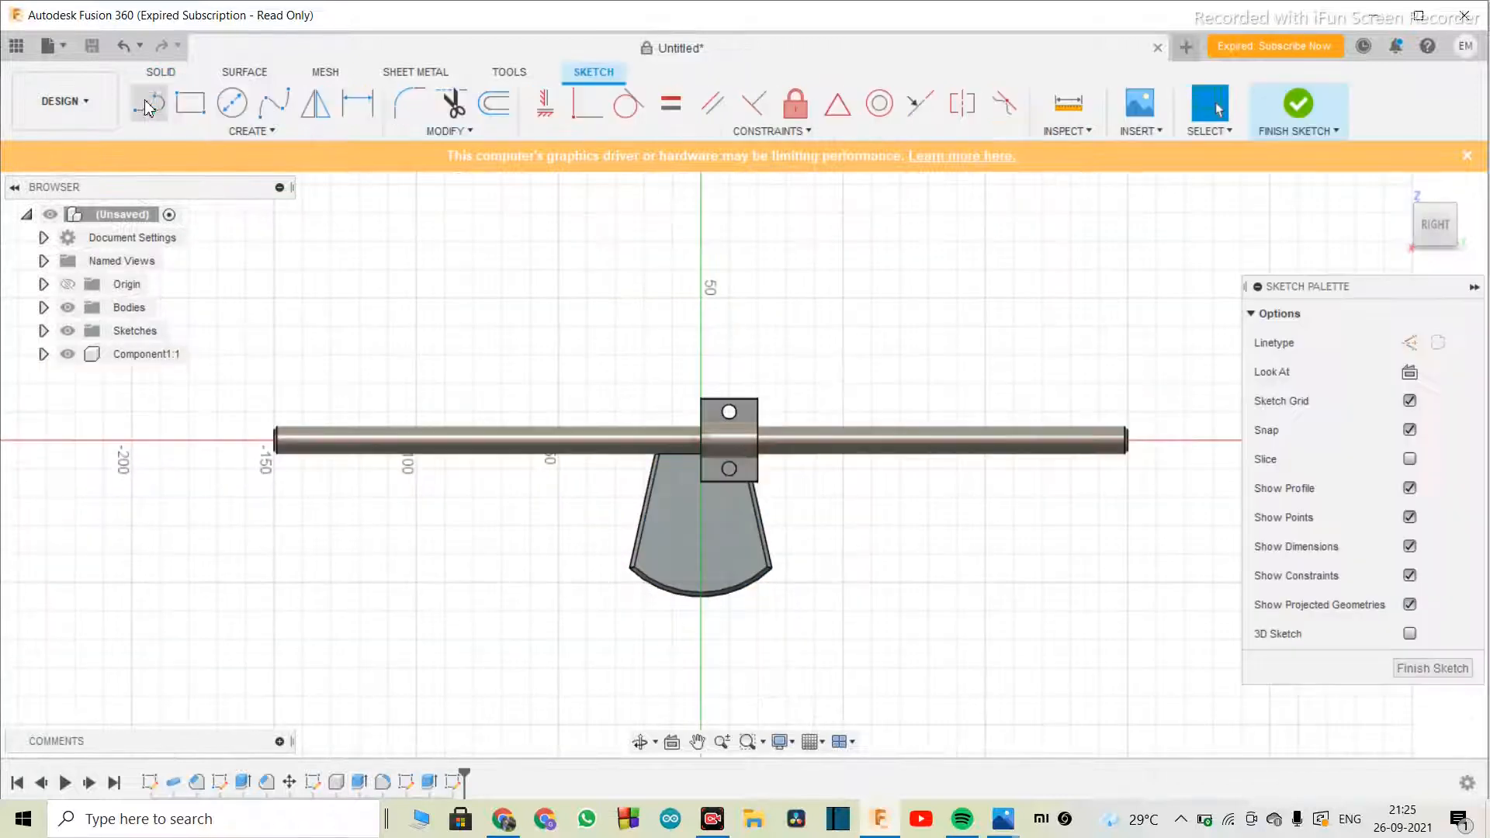
{"action": "left_click", "coordinate": [92, 354]}
{"action": "key", "text": "v"}
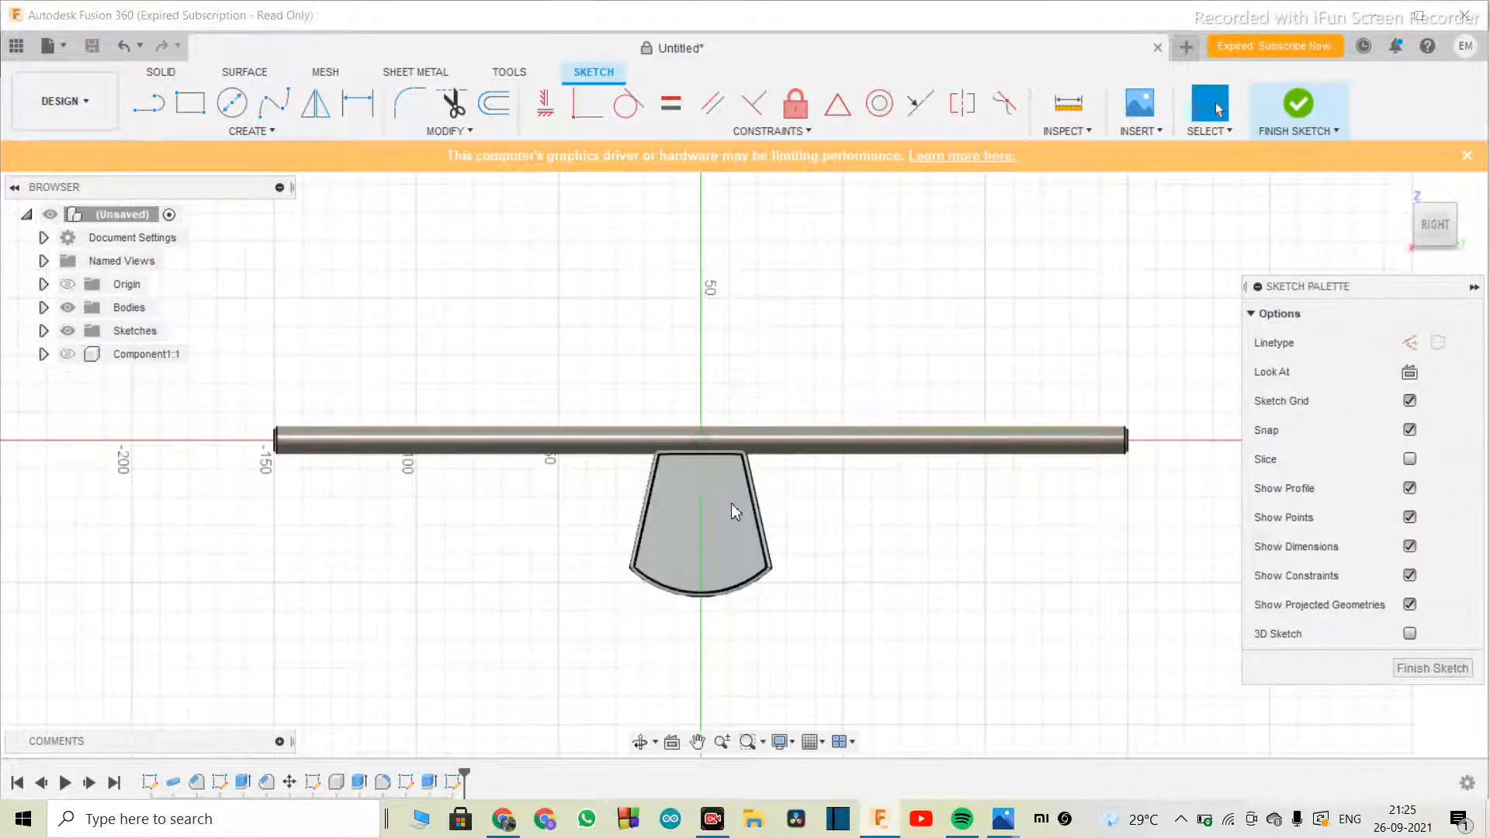
{"action": "scroll", "coordinate": [697, 548], "scroll_direction": "up", "scroll_amount": 5}
{"action": "scroll", "coordinate": [708, 543], "scroll_direction": "up", "scroll_amount": 1}
{"action": "scroll", "coordinate": [708, 543], "scroll_direction": "down", "scroll_amount": 2}
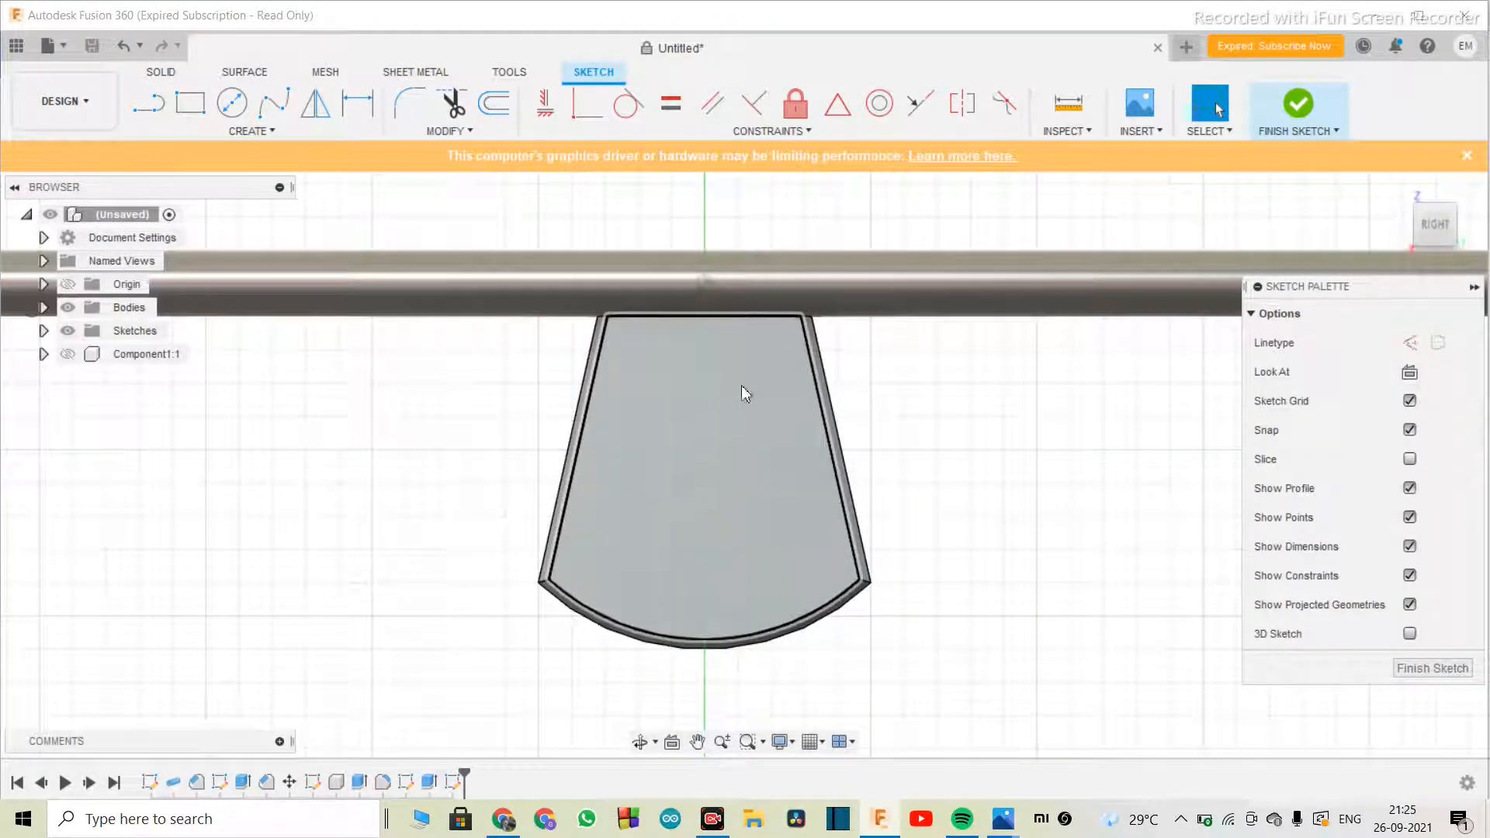
{"action": "scroll", "coordinate": [713, 581], "scroll_direction": "up", "scroll_amount": 1}
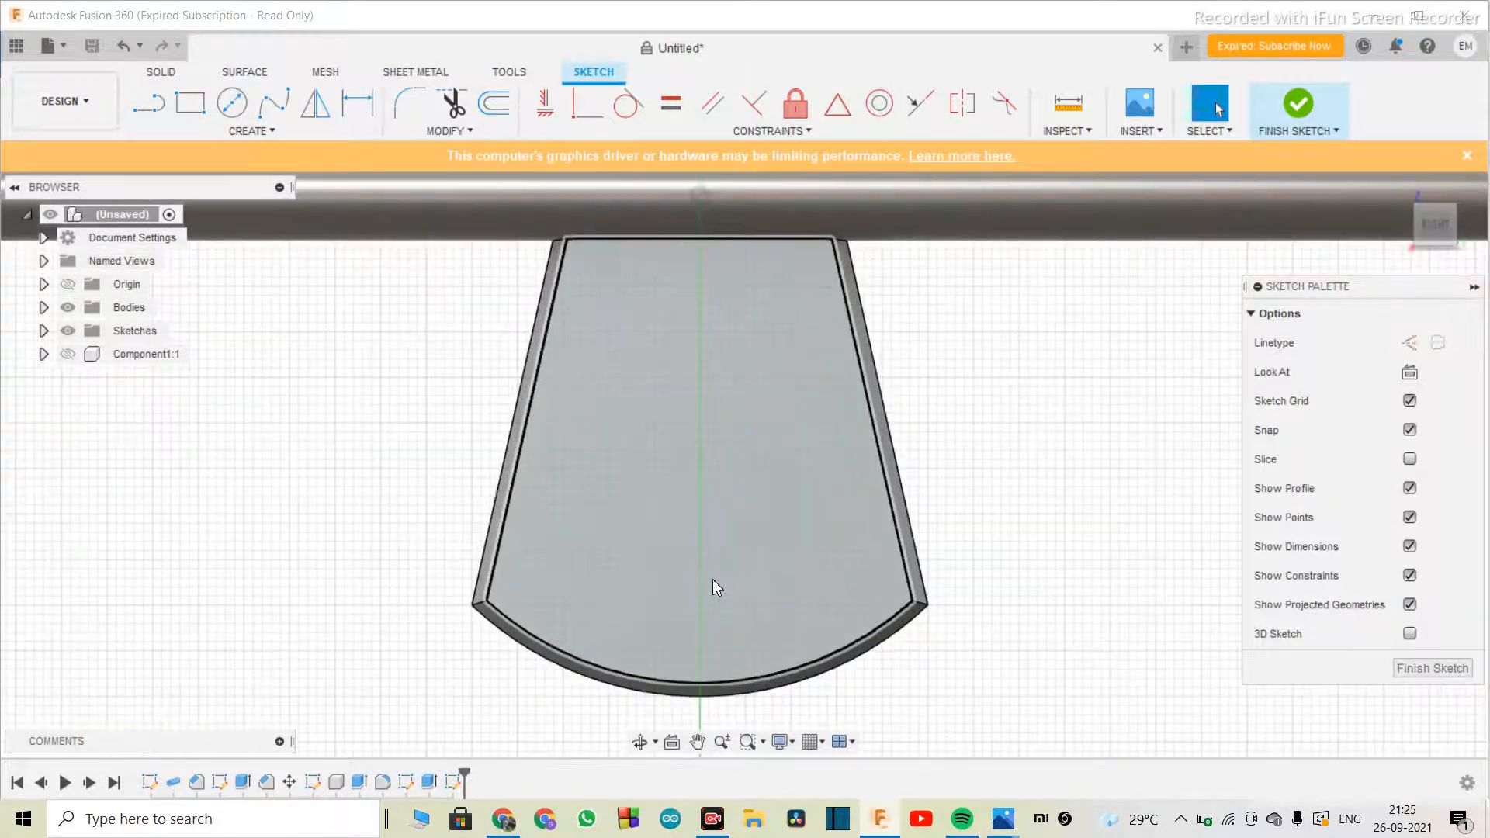
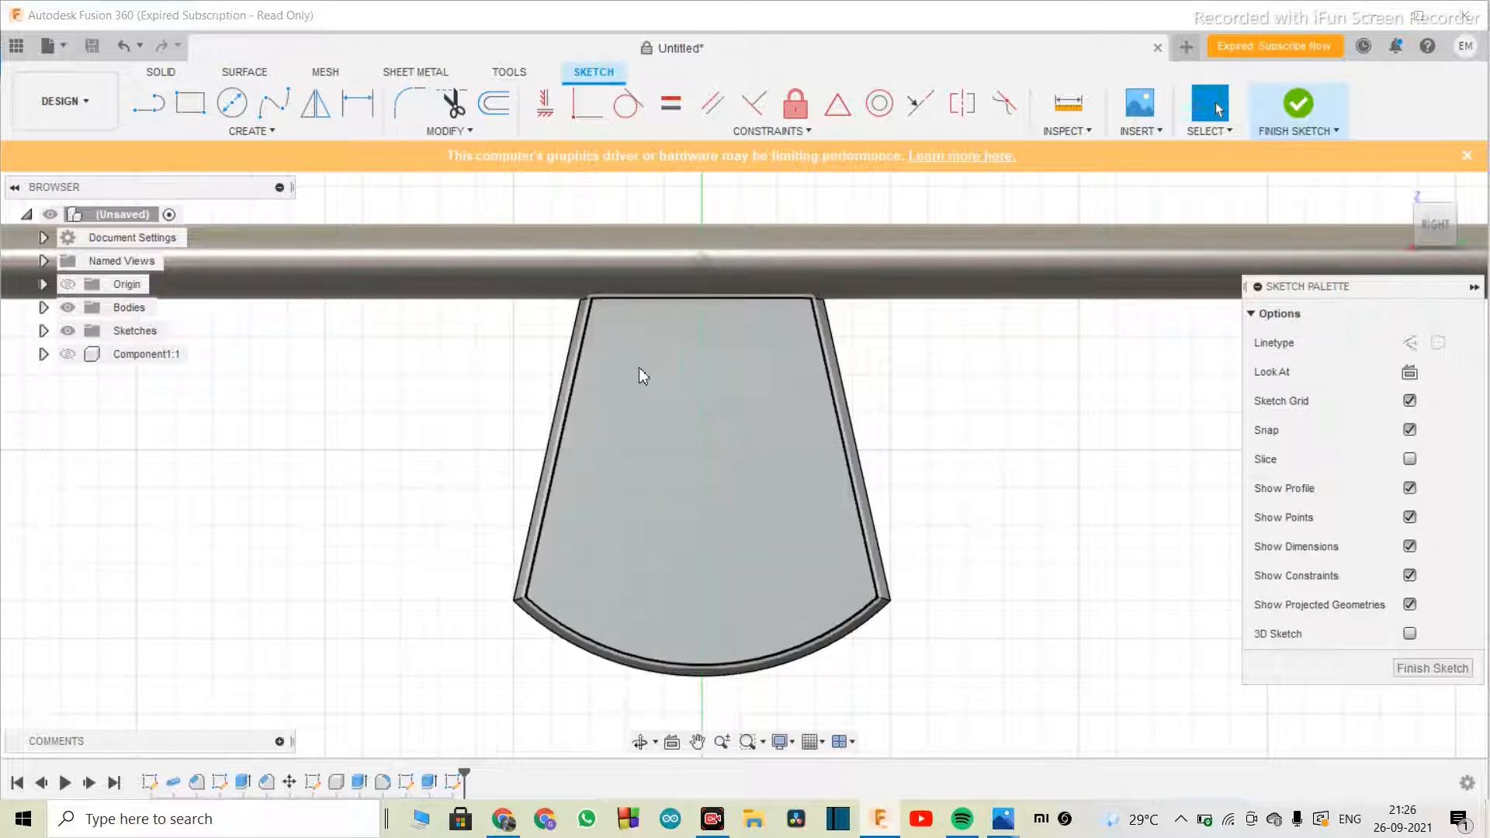
- Draw a 20 mm vertical construction line from the origin down onto the tapered plate
{"action": "key", "text": "l"}
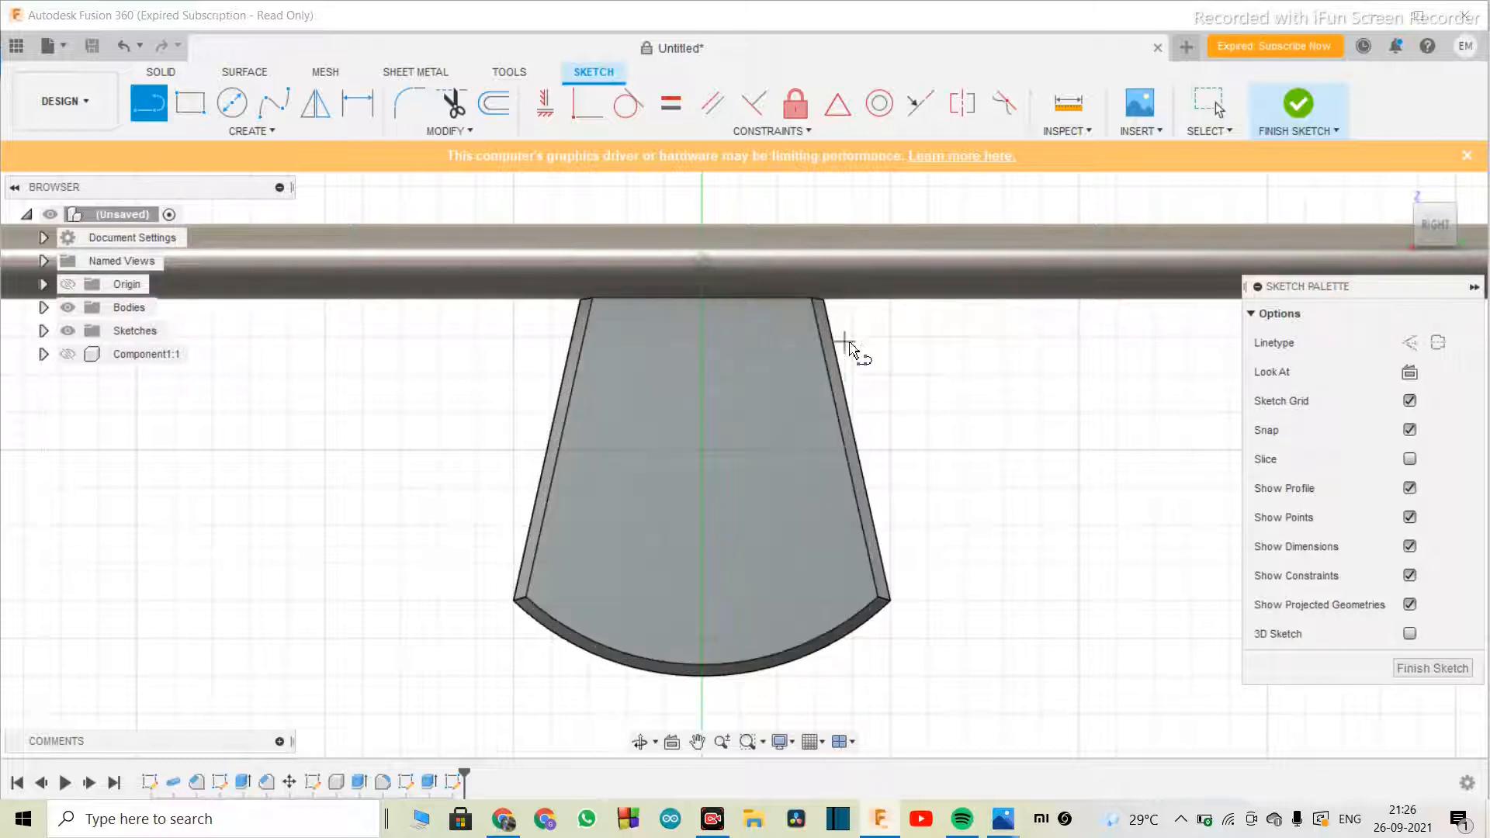
{"action": "left_click", "coordinate": [1411, 346]}
{"action": "left_click", "coordinate": [703, 263]}
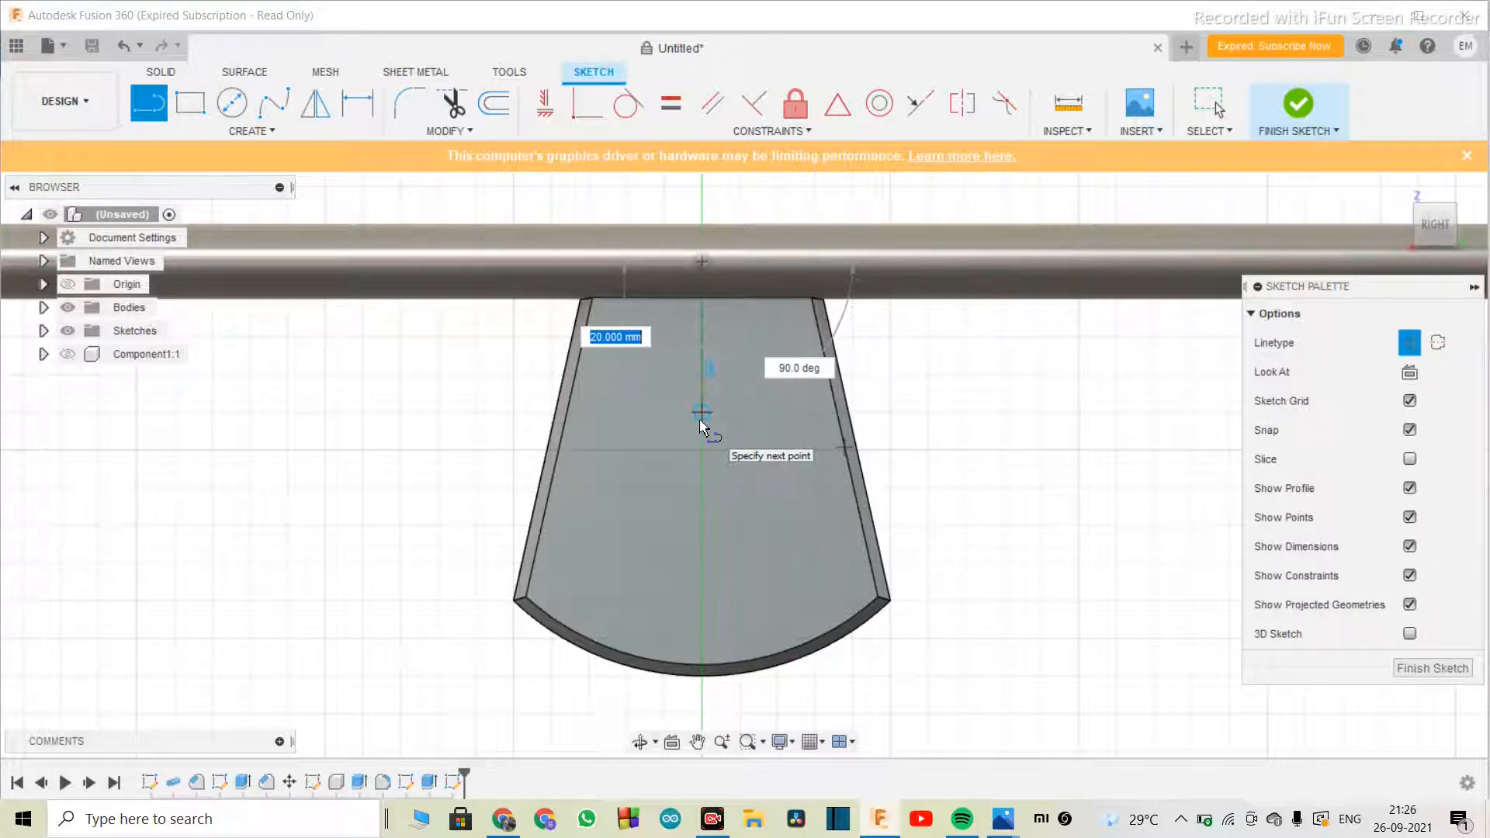
{"action": "type", "text": "20"}
{"action": "key", "text": "Return"}
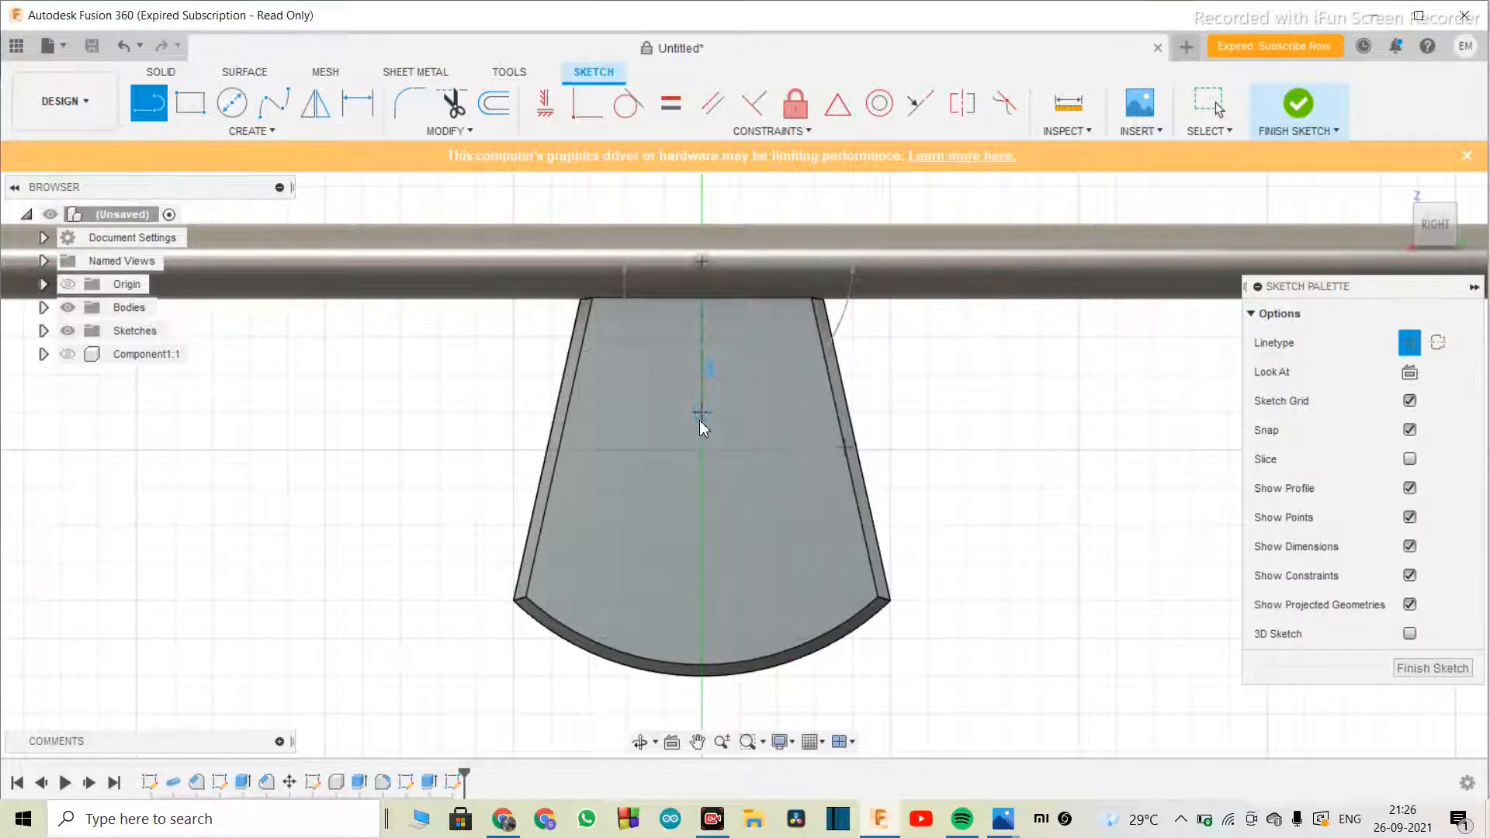
{"action": "key", "text": "Escape"}
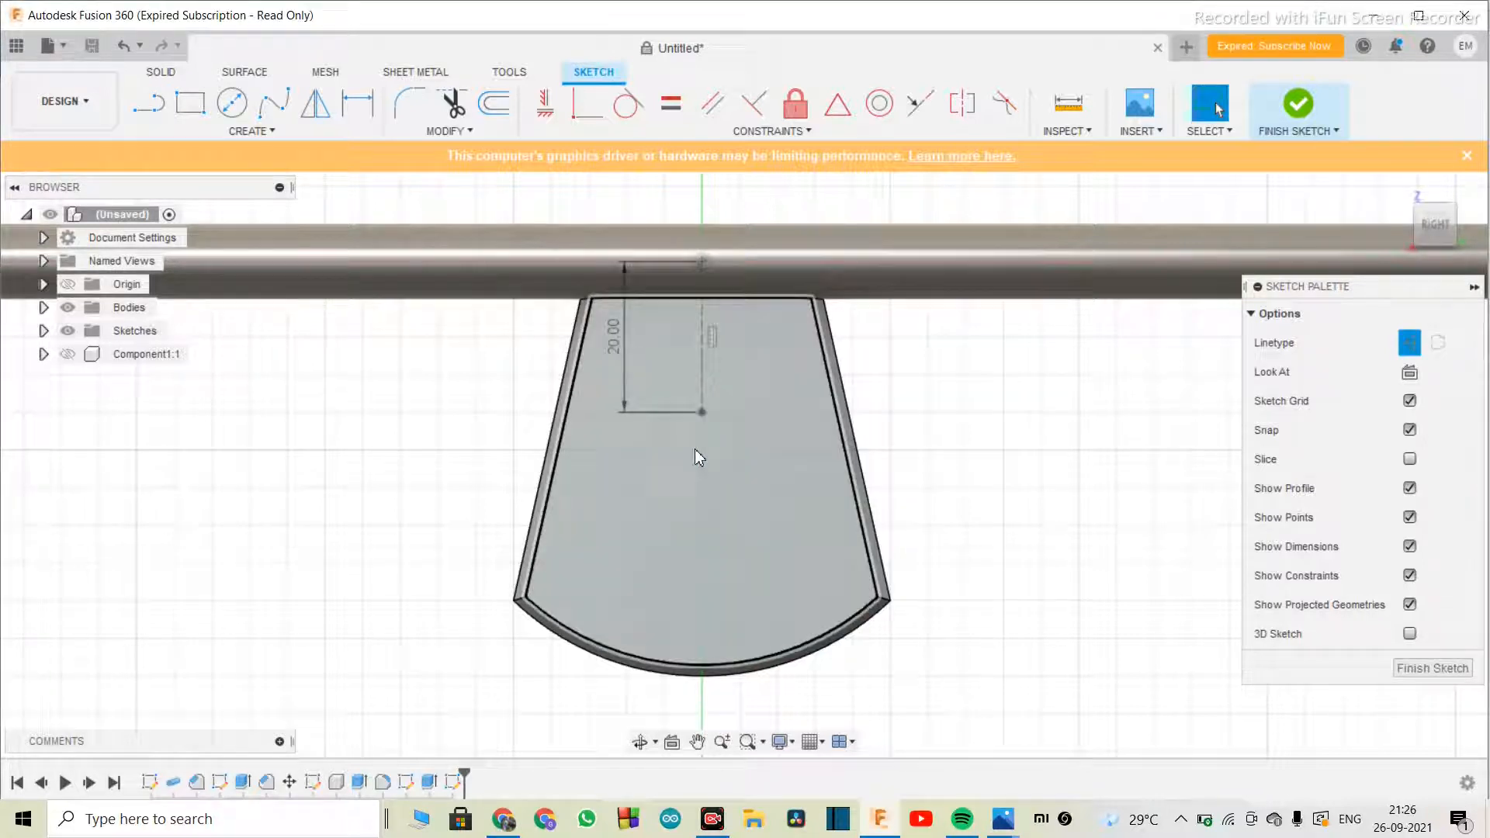
{"action": "left_click", "coordinate": [190, 104]}
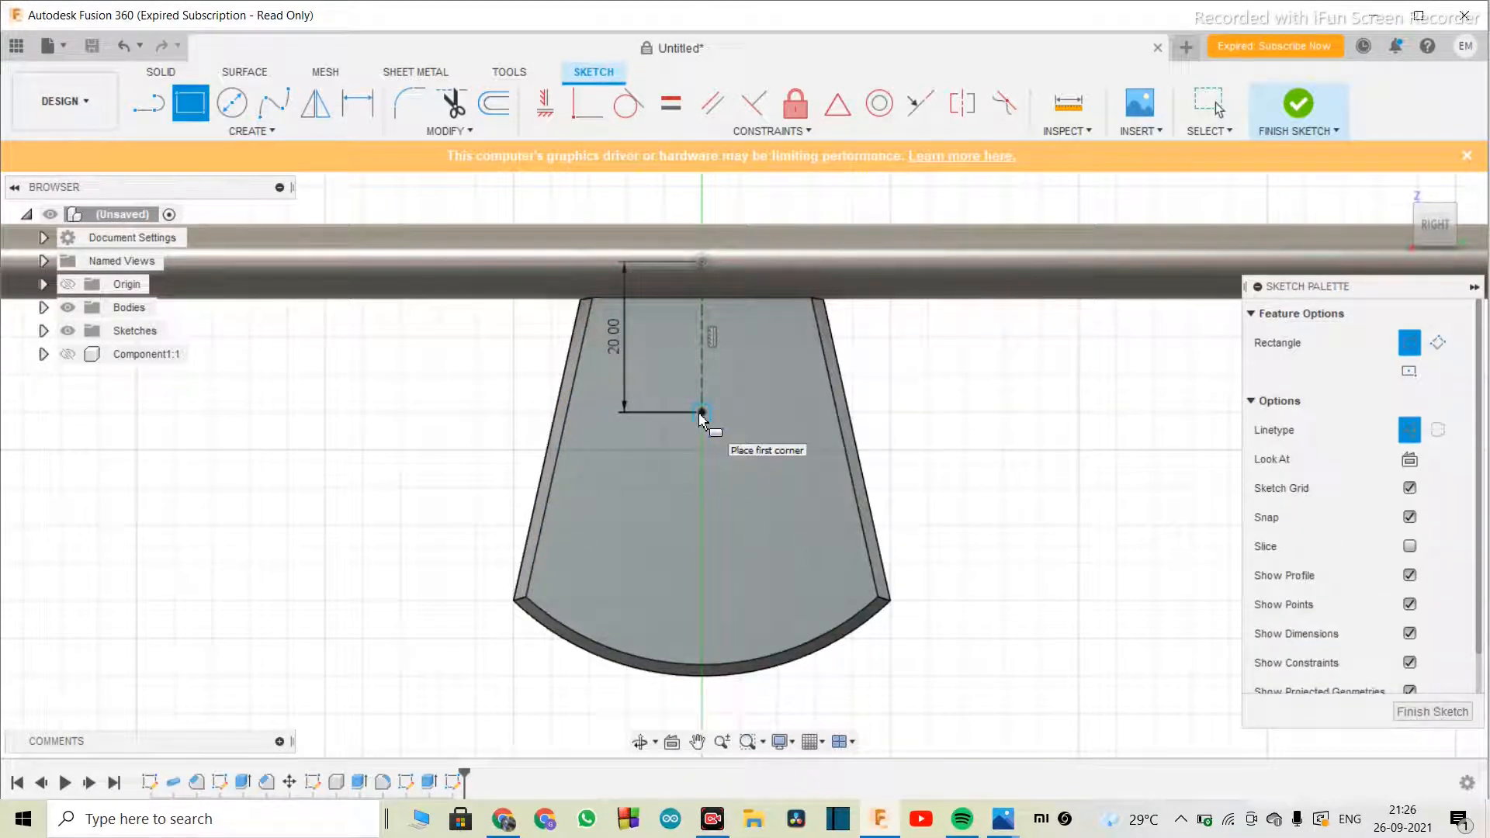
{"action": "right_click", "coordinate": [207, 118]}
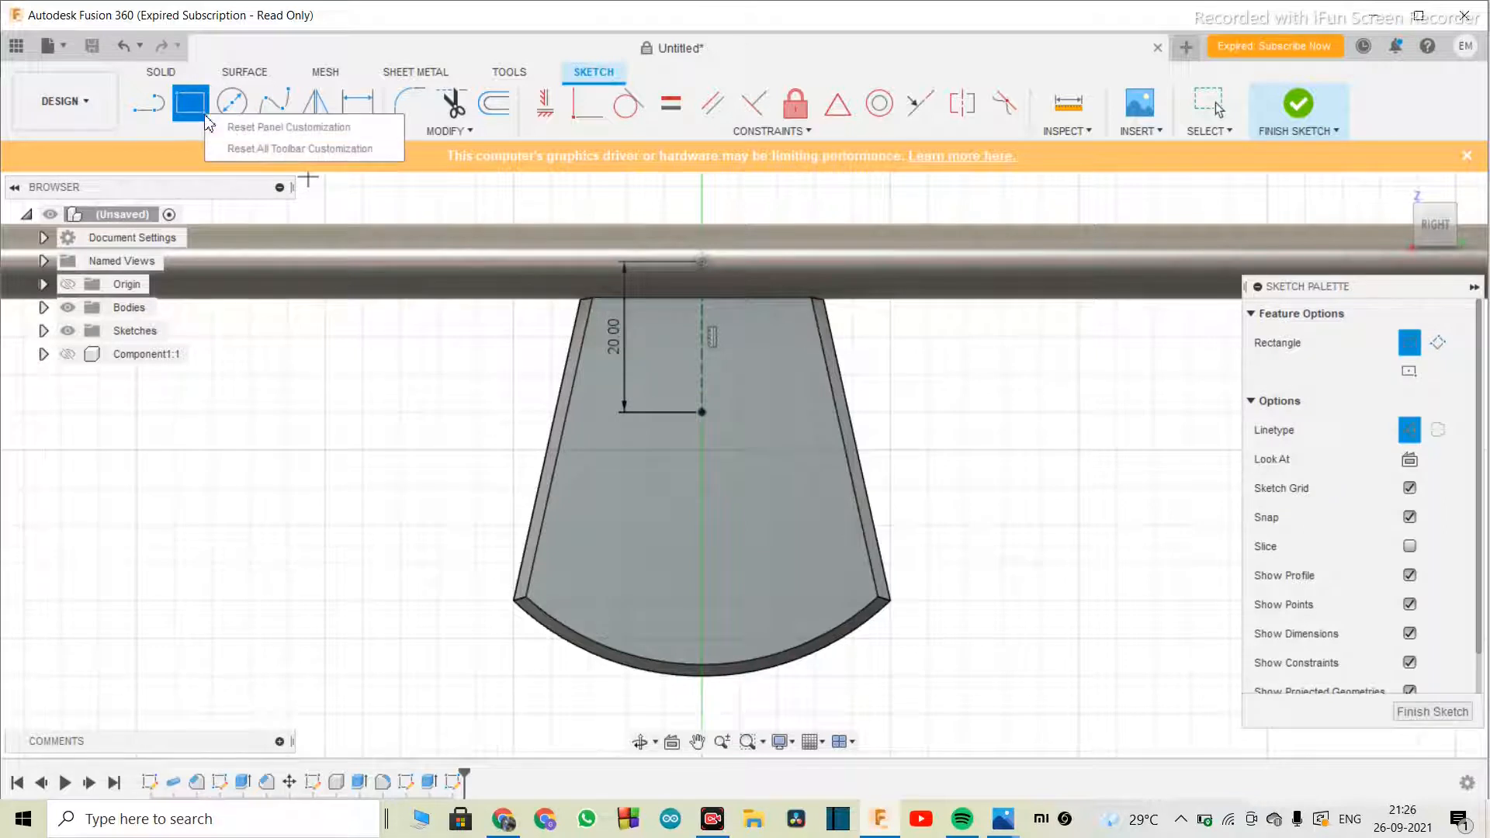
{"action": "left_click", "coordinate": [195, 108]}
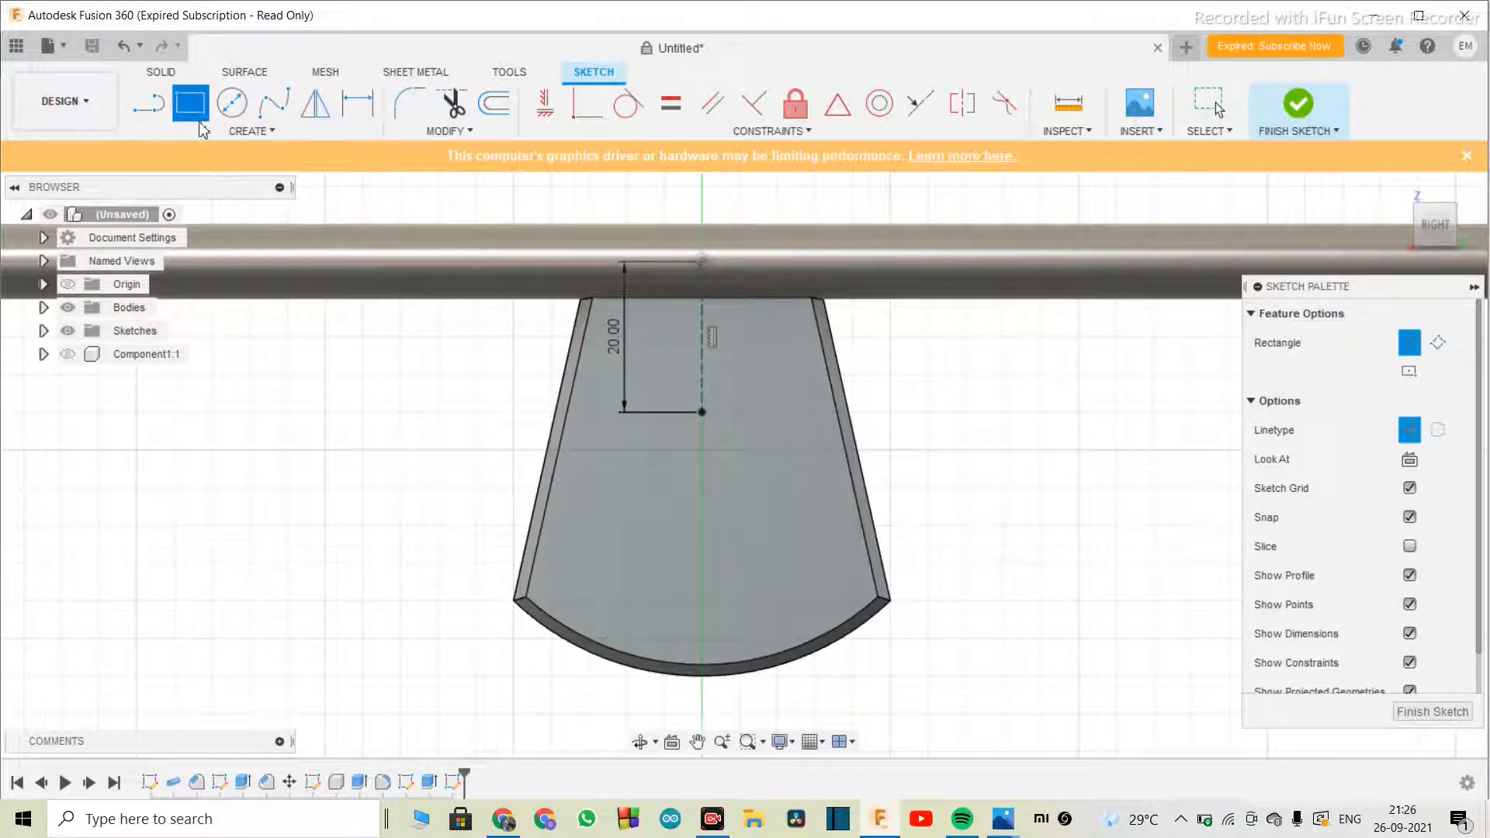
{"action": "left_click", "coordinate": [204, 129]}
{"action": "mouse_move", "coordinate": [284, 179]}
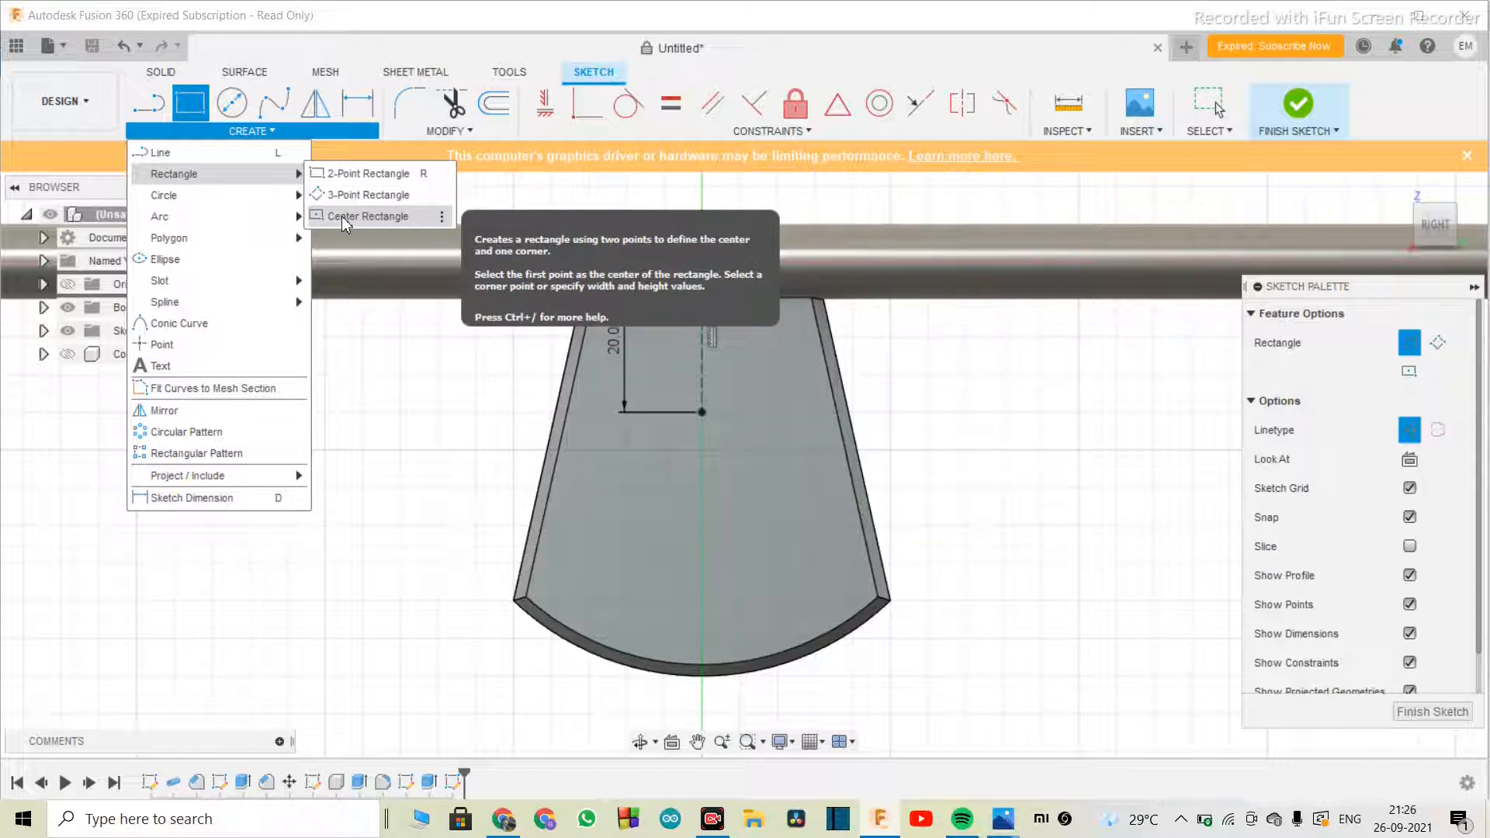
{"action": "left_click", "coordinate": [361, 174]}
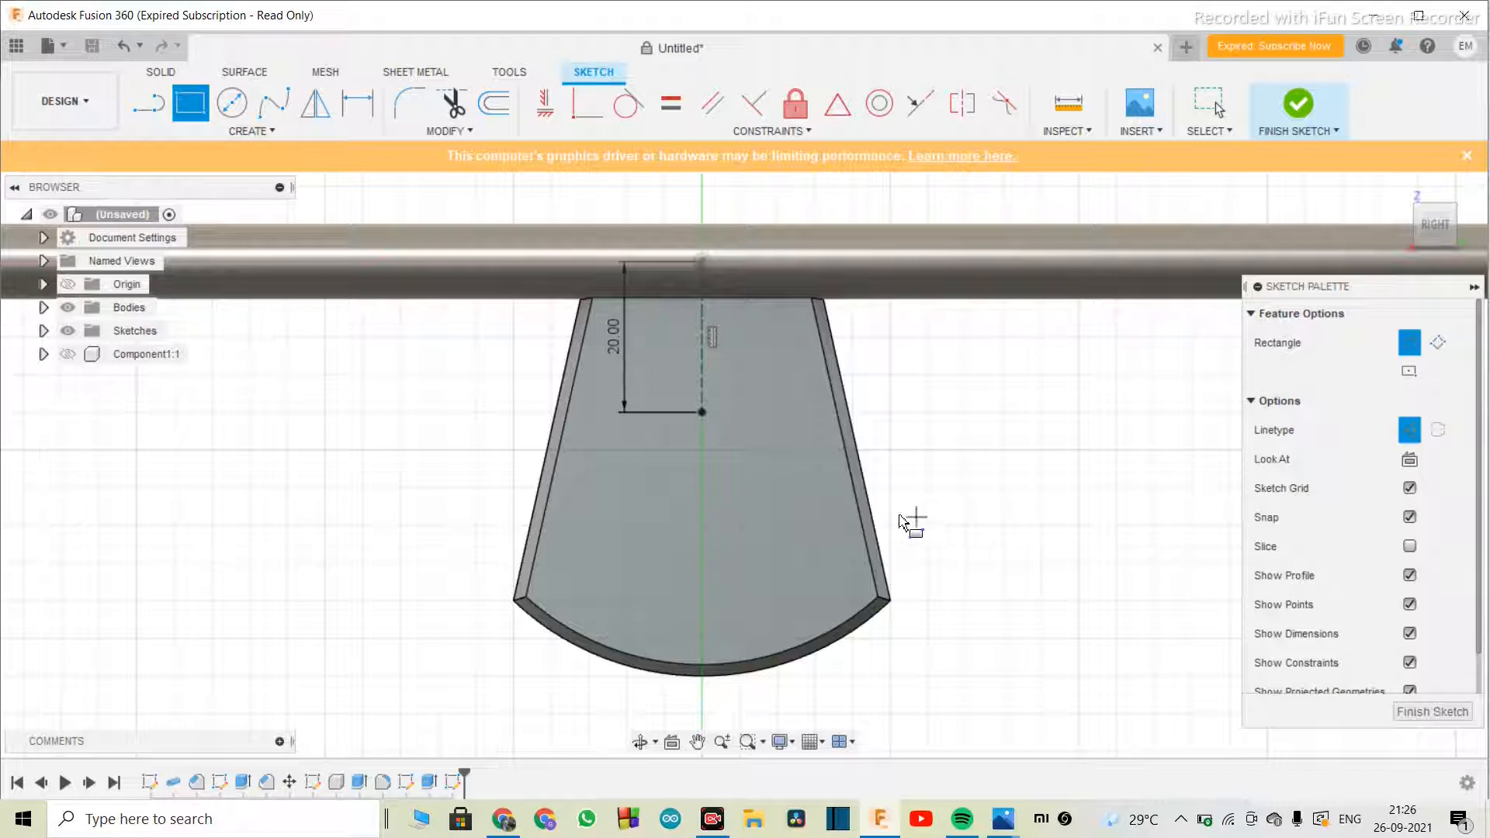
{"action": "left_click", "coordinate": [703, 412]}
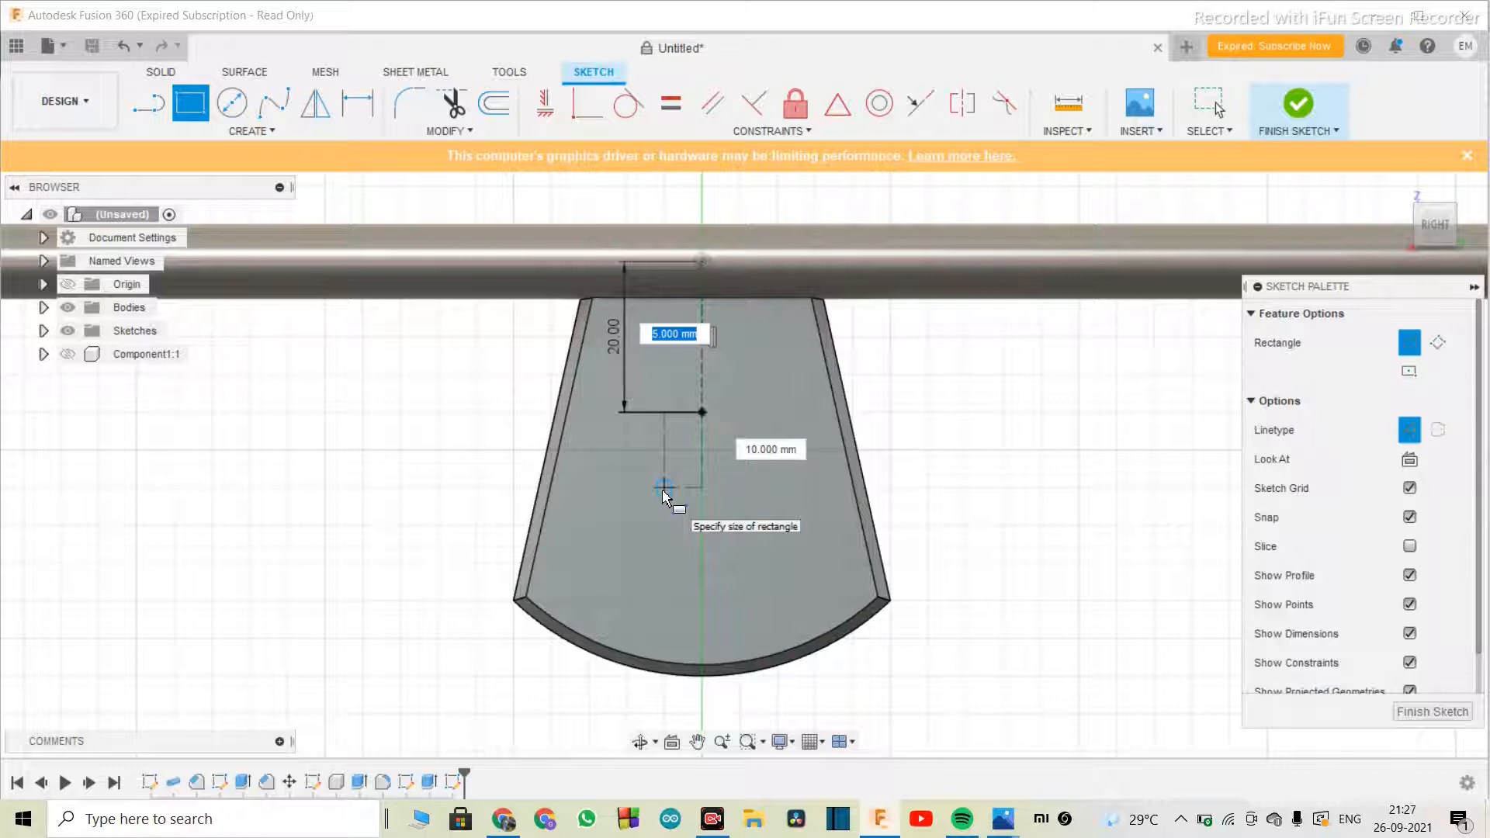
{"action": "key", "text": "Escape"}
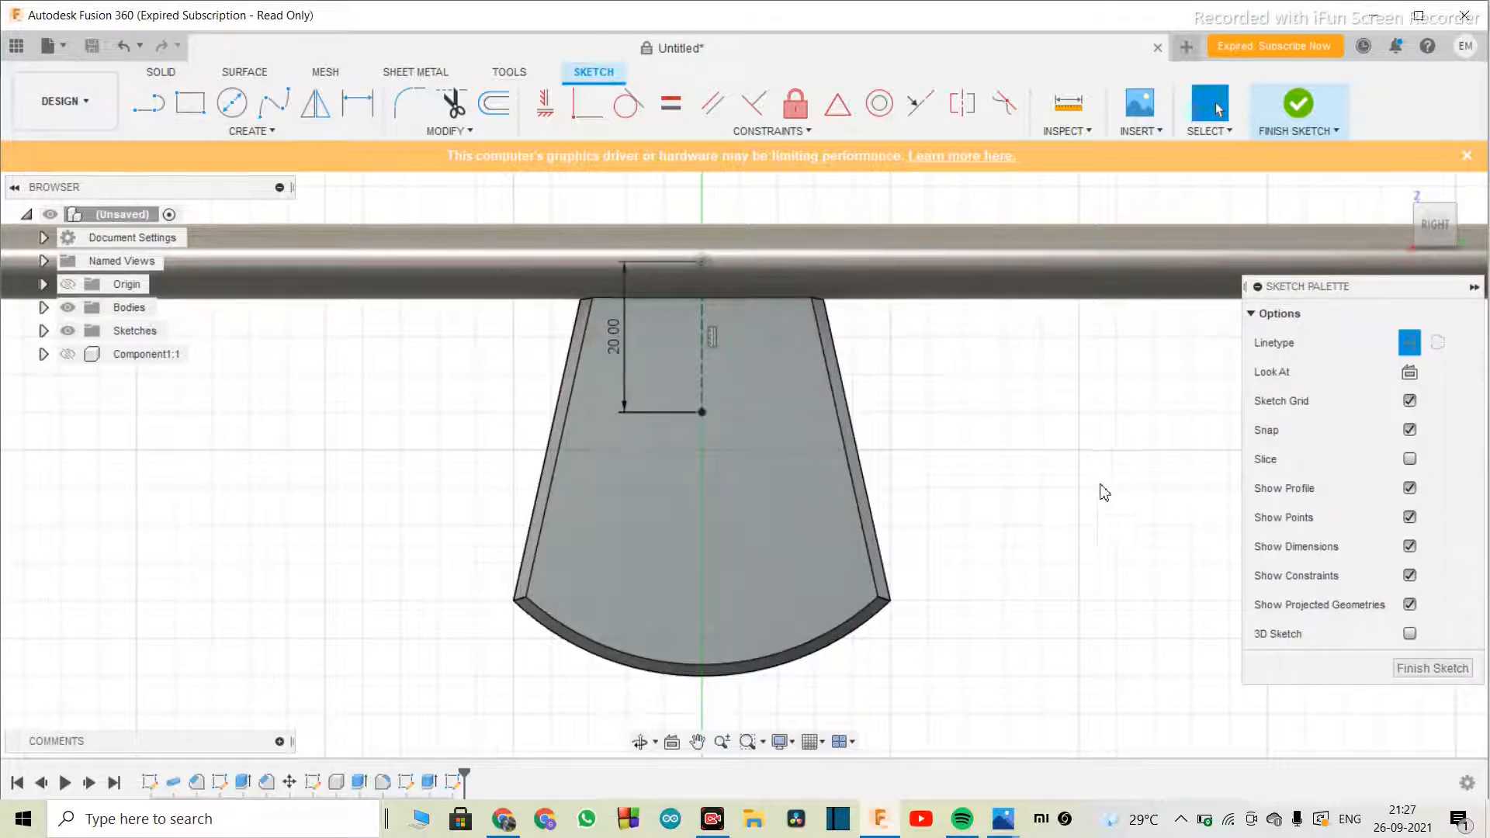
- Draw a 2.5 mm horizontal construction line leftward from the lower end of the vertical construction line
{"action": "key", "text": "l"}
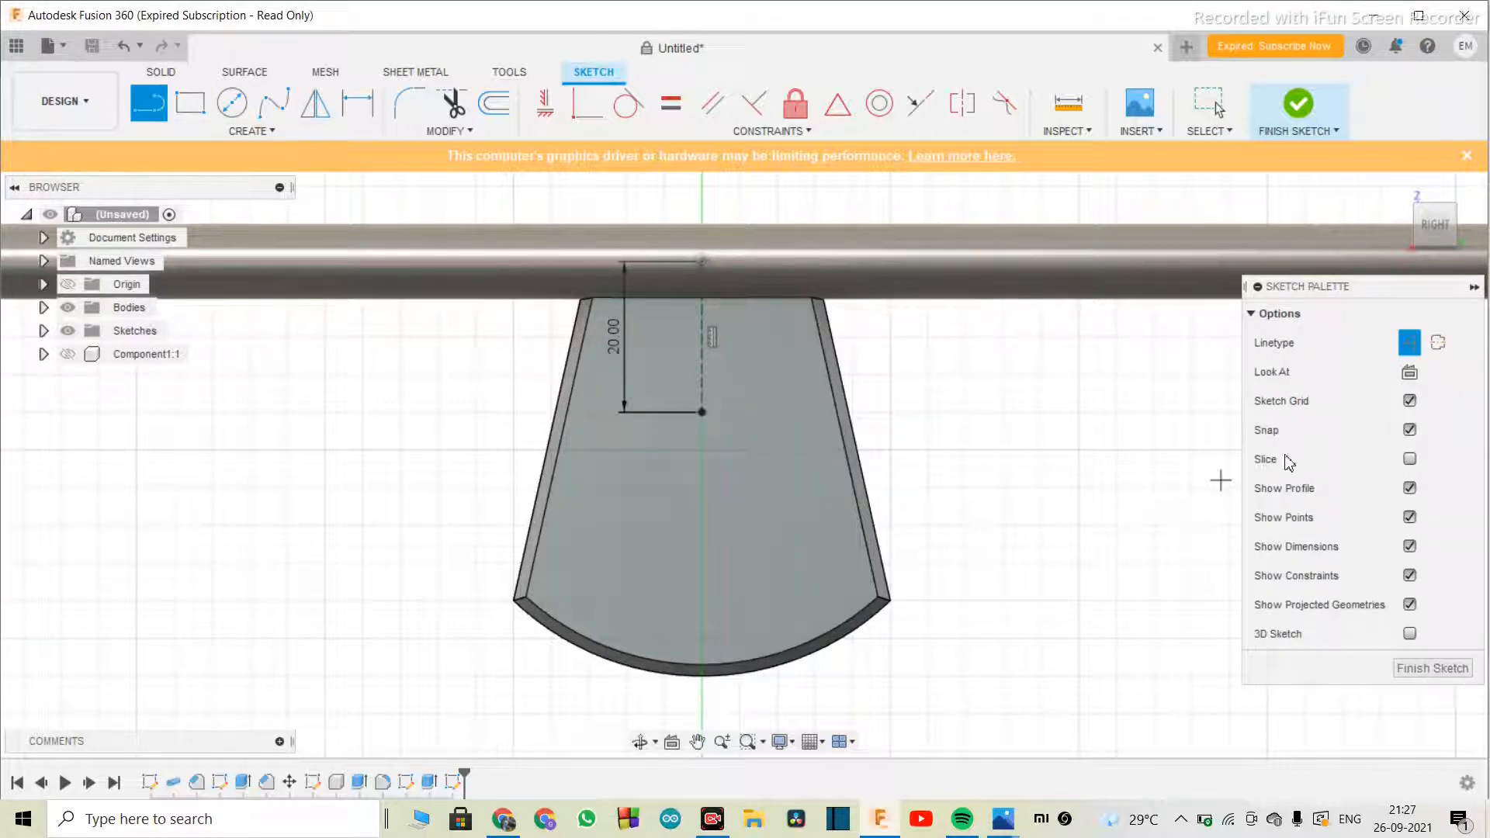
{"action": "left_click", "coordinate": [702, 412]}
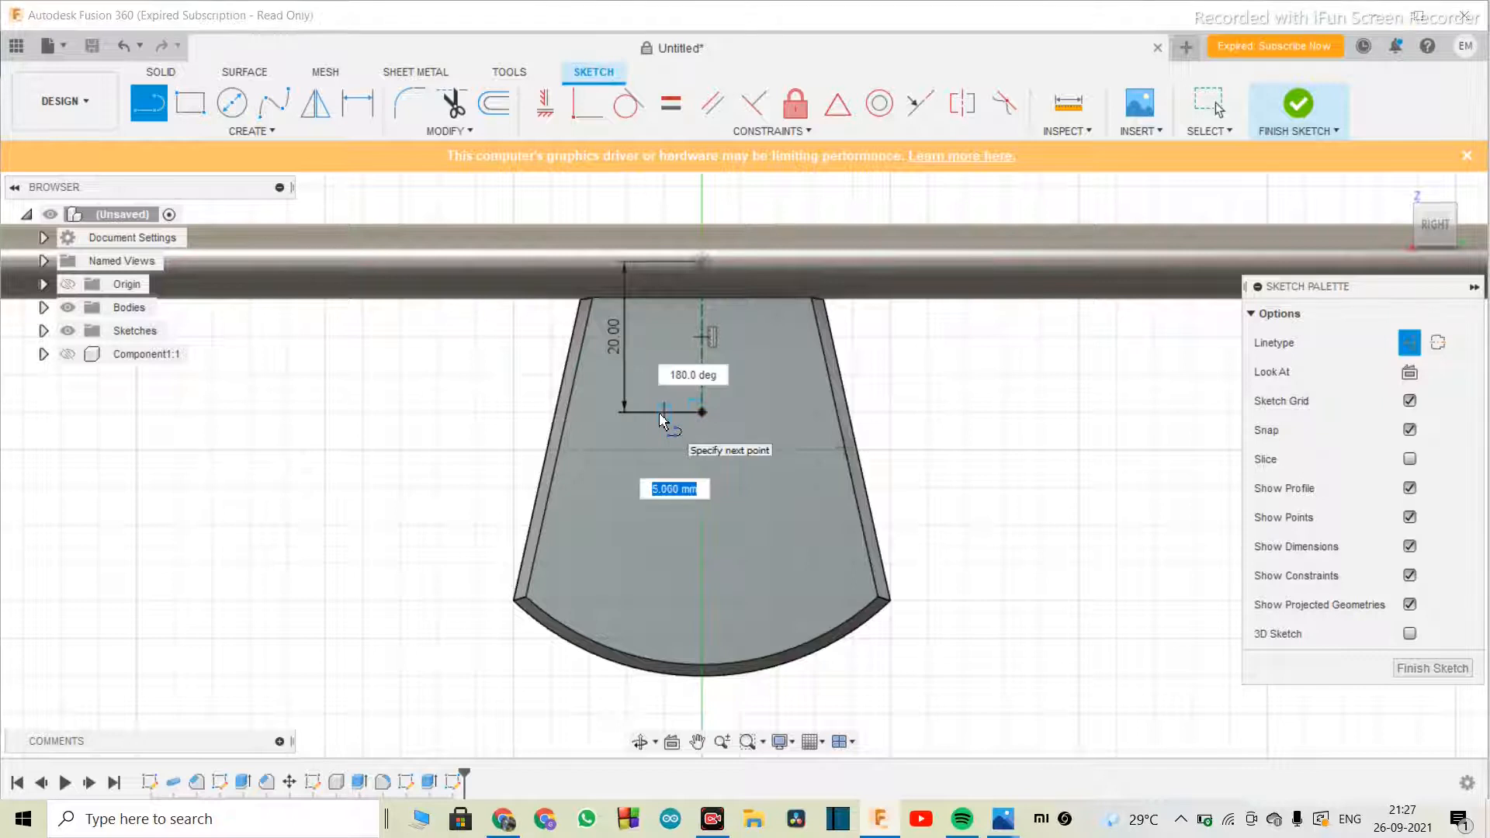
{"action": "type", "text": "2.5"}
{"action": "key", "text": "Return"}
{"action": "key", "text": "Escape"}
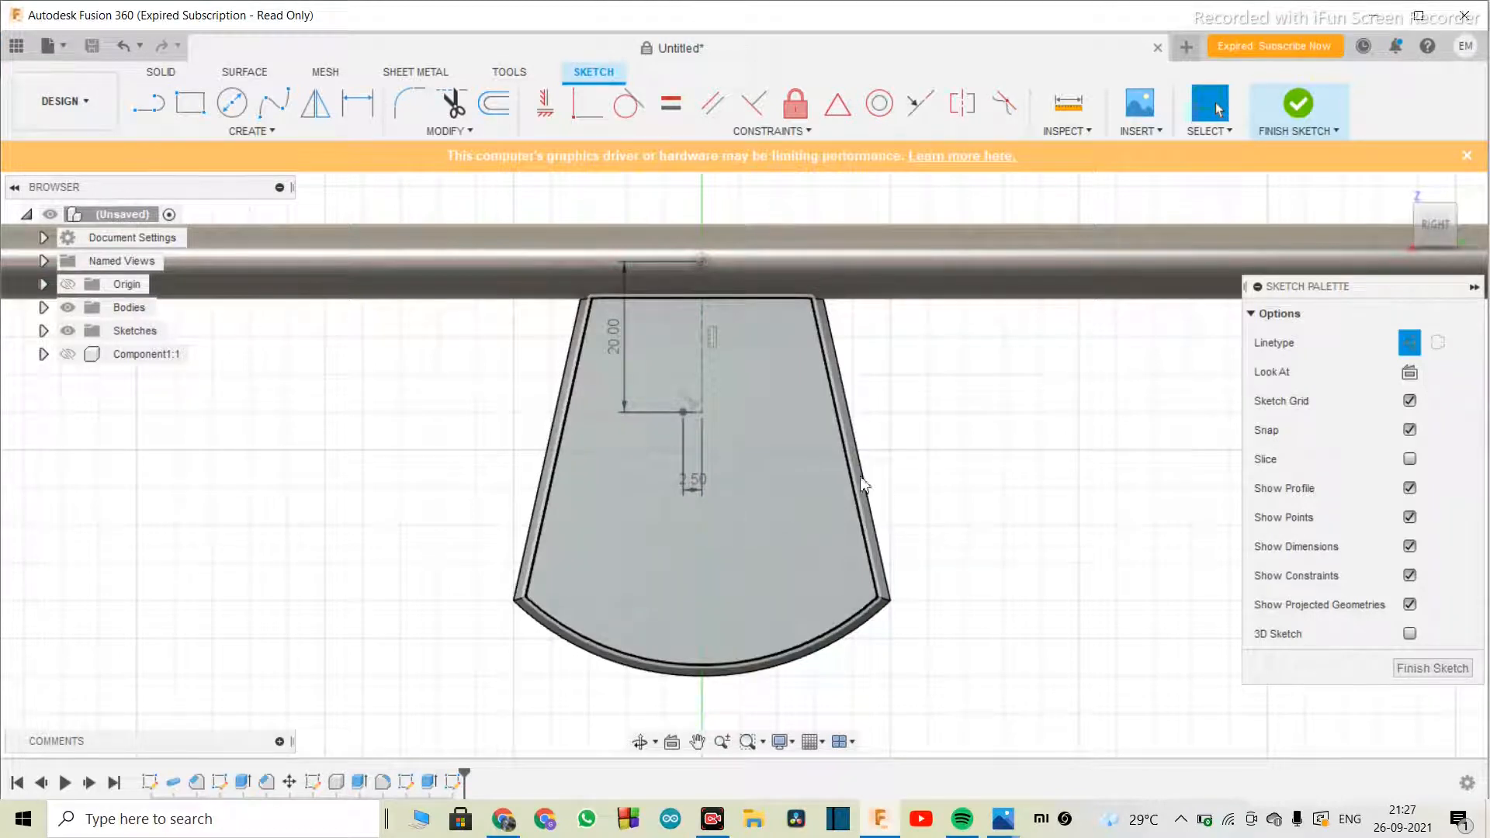
- Draw a solid-line rectangle 5 mm wide and 25 mm high downward from the short construction line's free end, and finish the sketch
{"action": "left_click", "coordinate": [193, 104]}
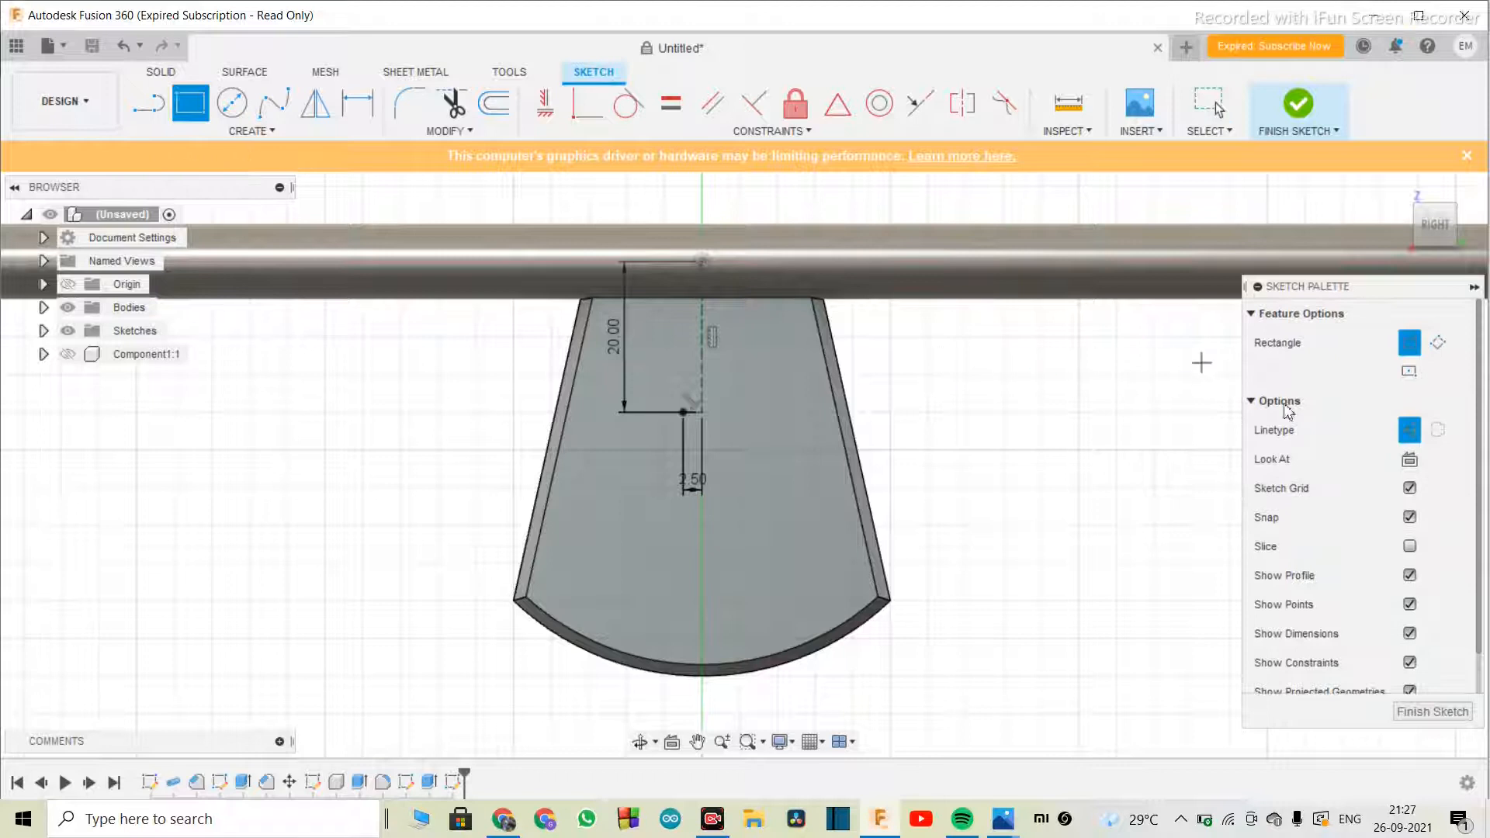
{"action": "left_click", "coordinate": [1410, 430]}
{"action": "left_click", "coordinate": [683, 413]}
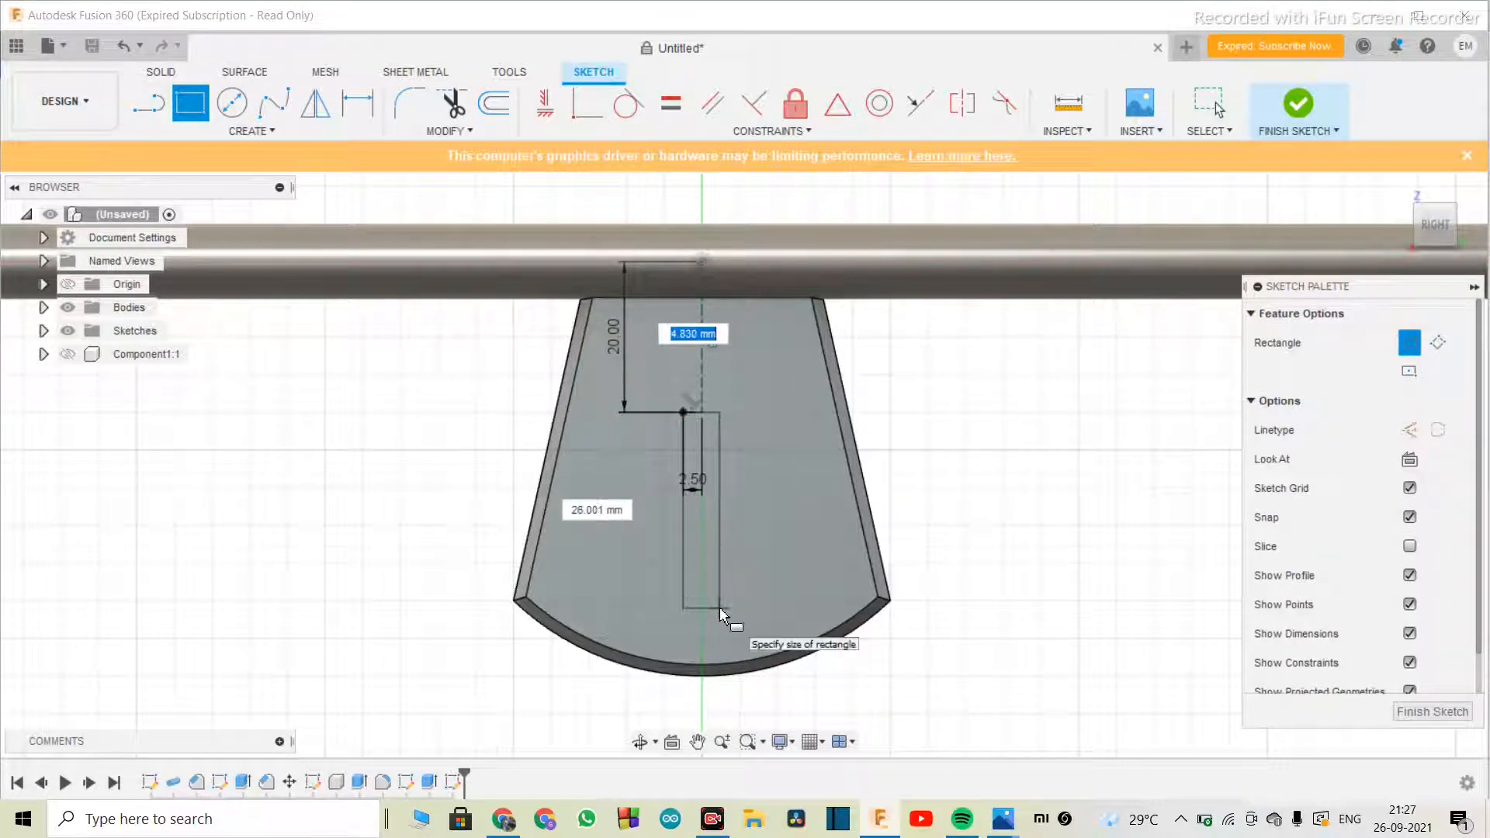
{"action": "type", "text": "5"}
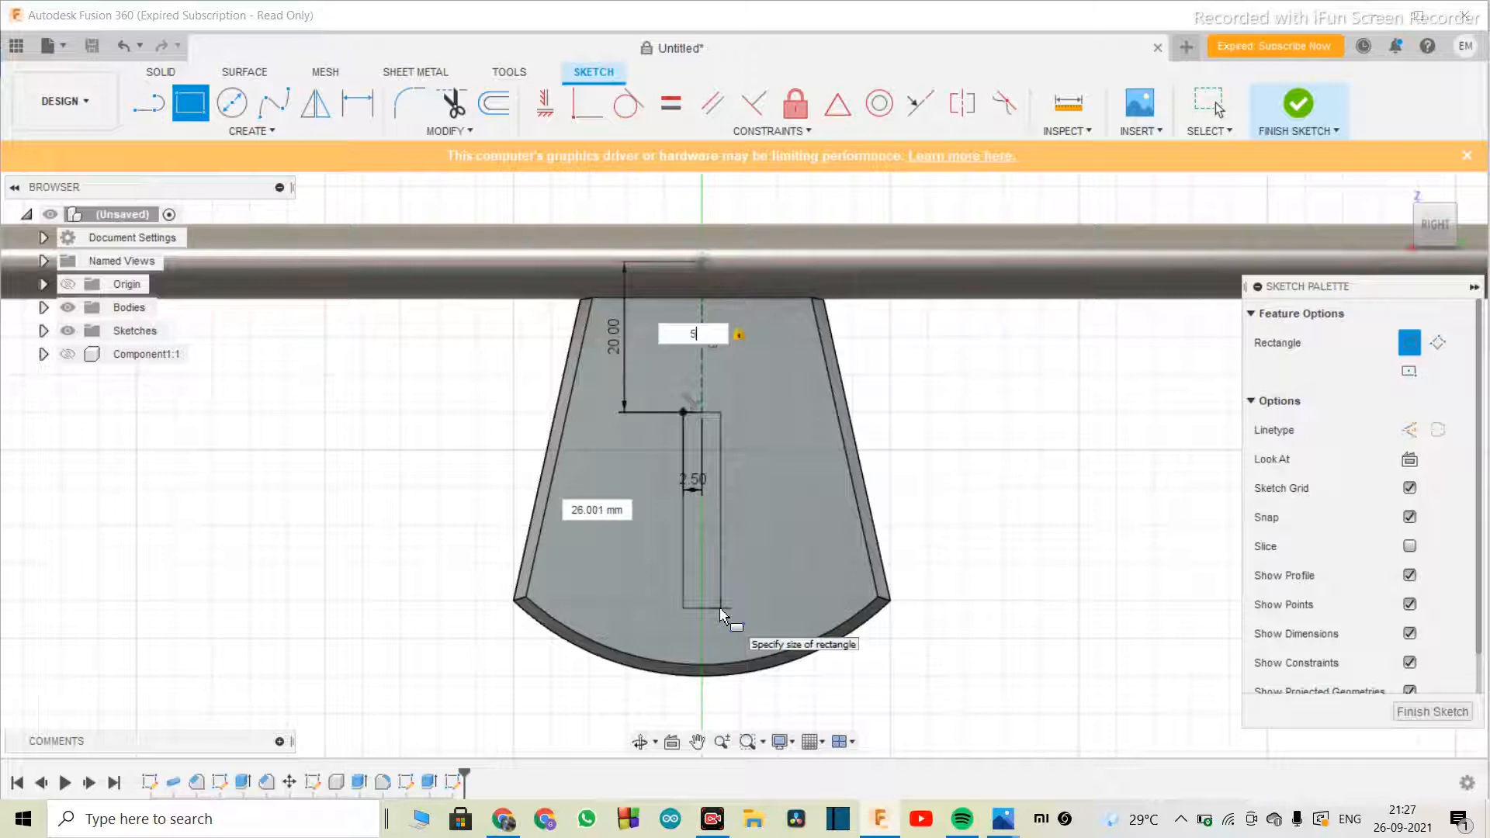
{"action": "key", "text": "Tab"}
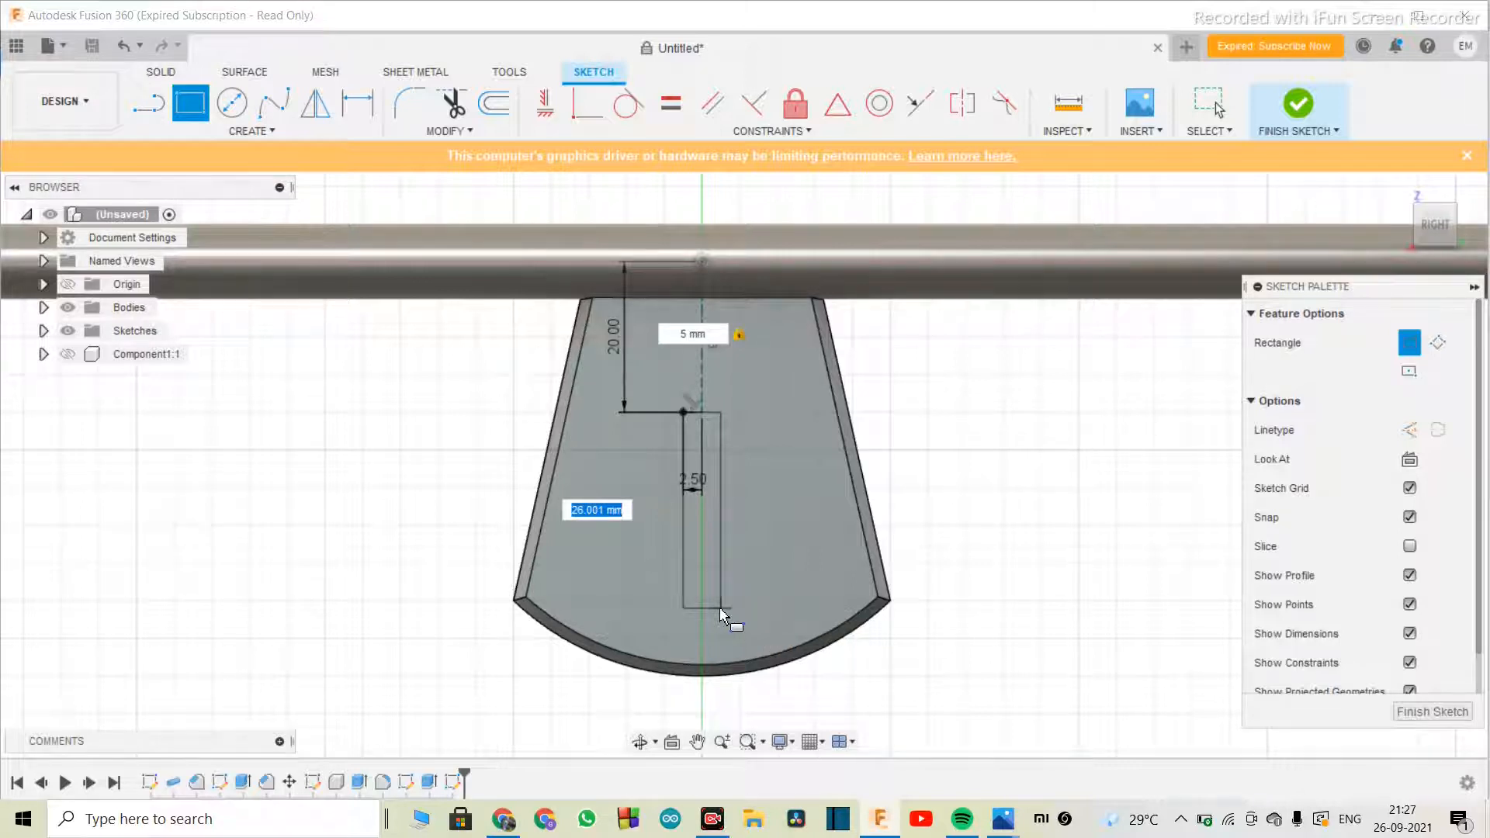
{"action": "type", "text": "25"}
{"action": "key", "text": "Tab"}
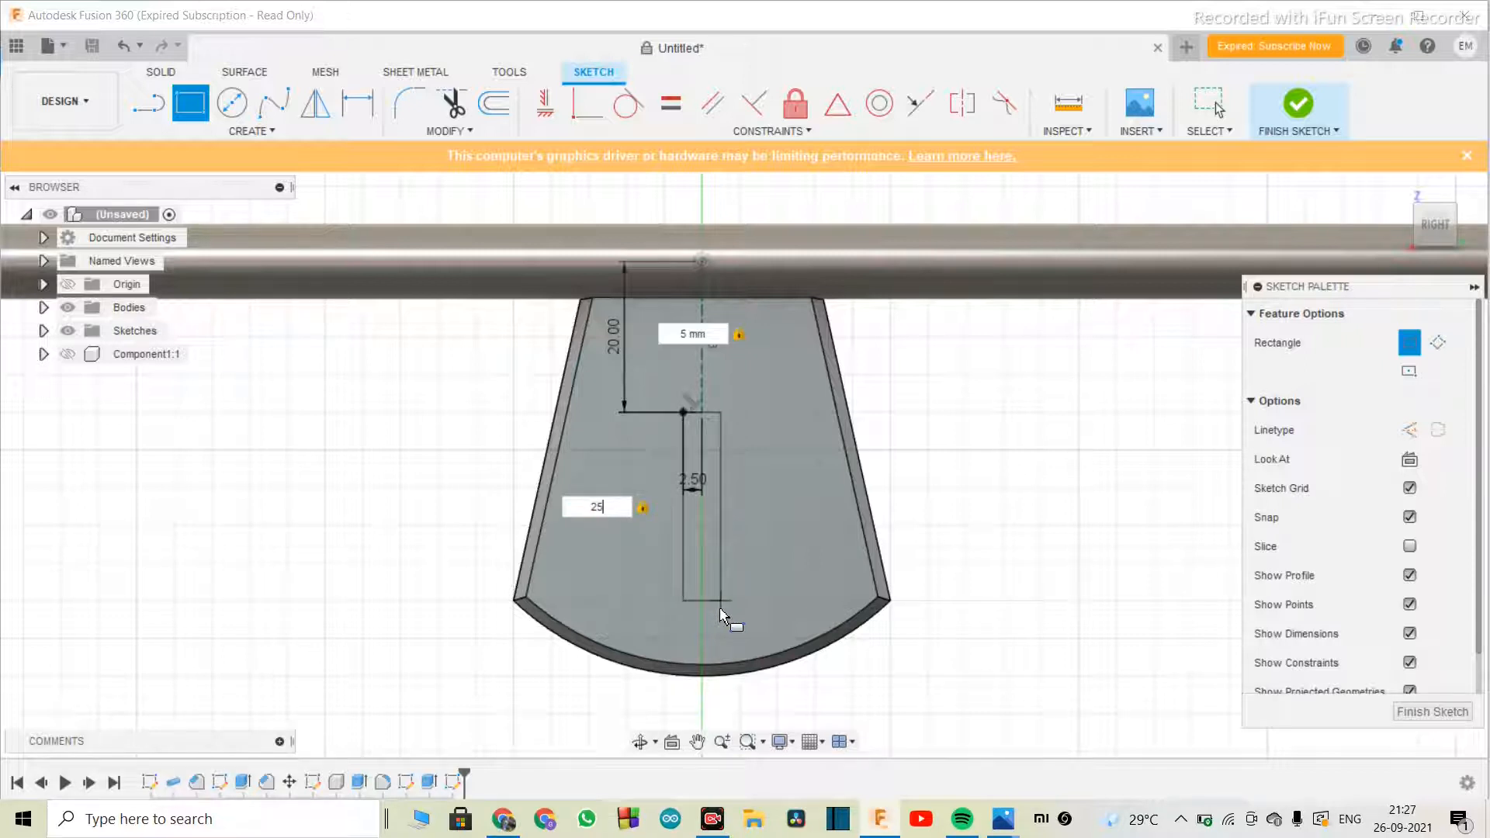
{"action": "key", "text": "Return"}
{"action": "key", "text": "Escape"}
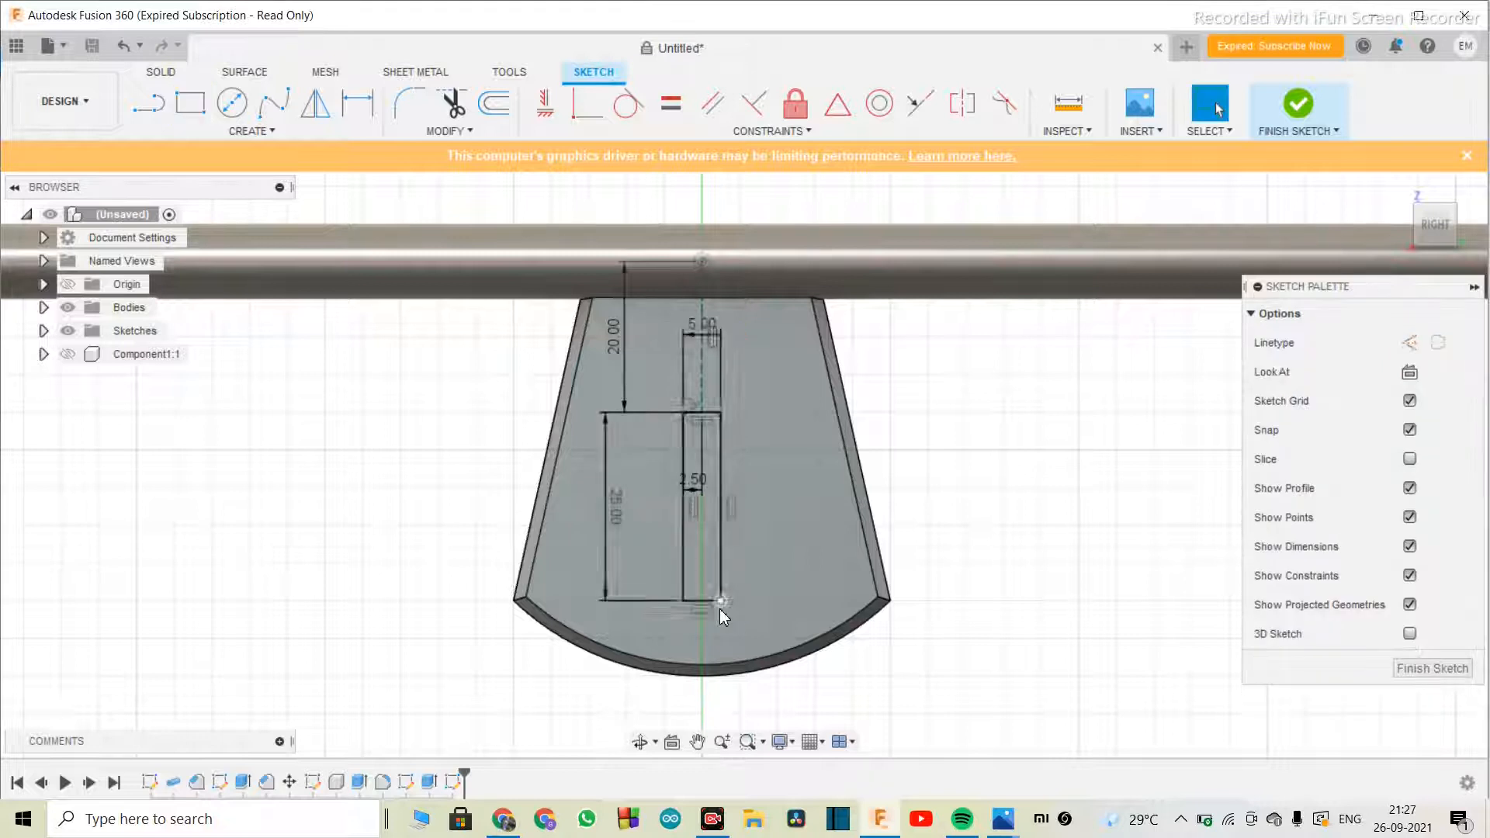
{"action": "left_click", "coordinate": [1452, 674]}
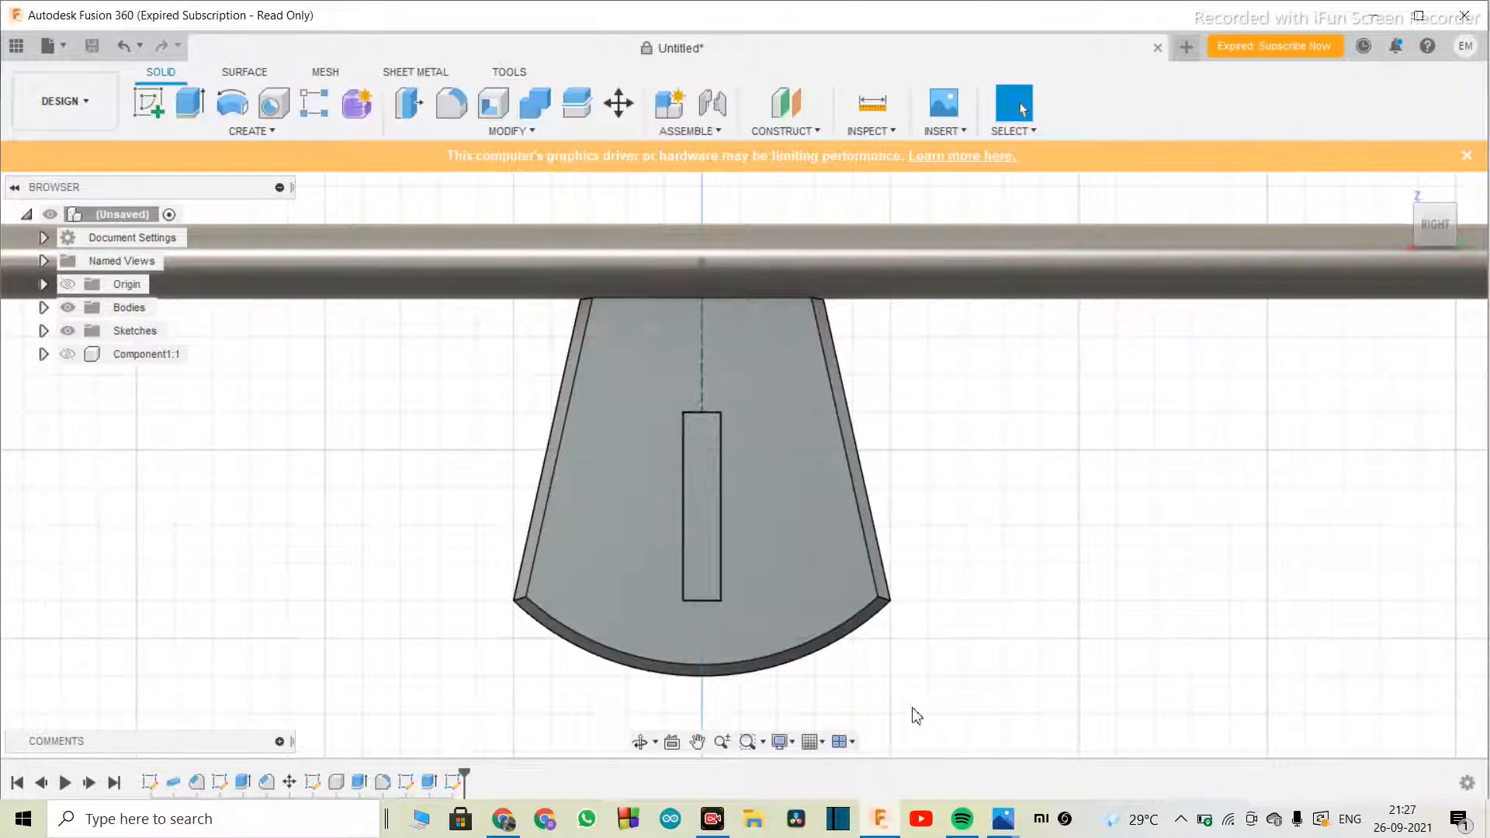
- Extrude the narrow rectangle profile as a cut through the full thickness of the tapered plate
{"action": "left_click", "coordinate": [640, 742]}
{"action": "left_click_drag", "start_coordinate": [768, 592], "coordinate": [757, 597]}
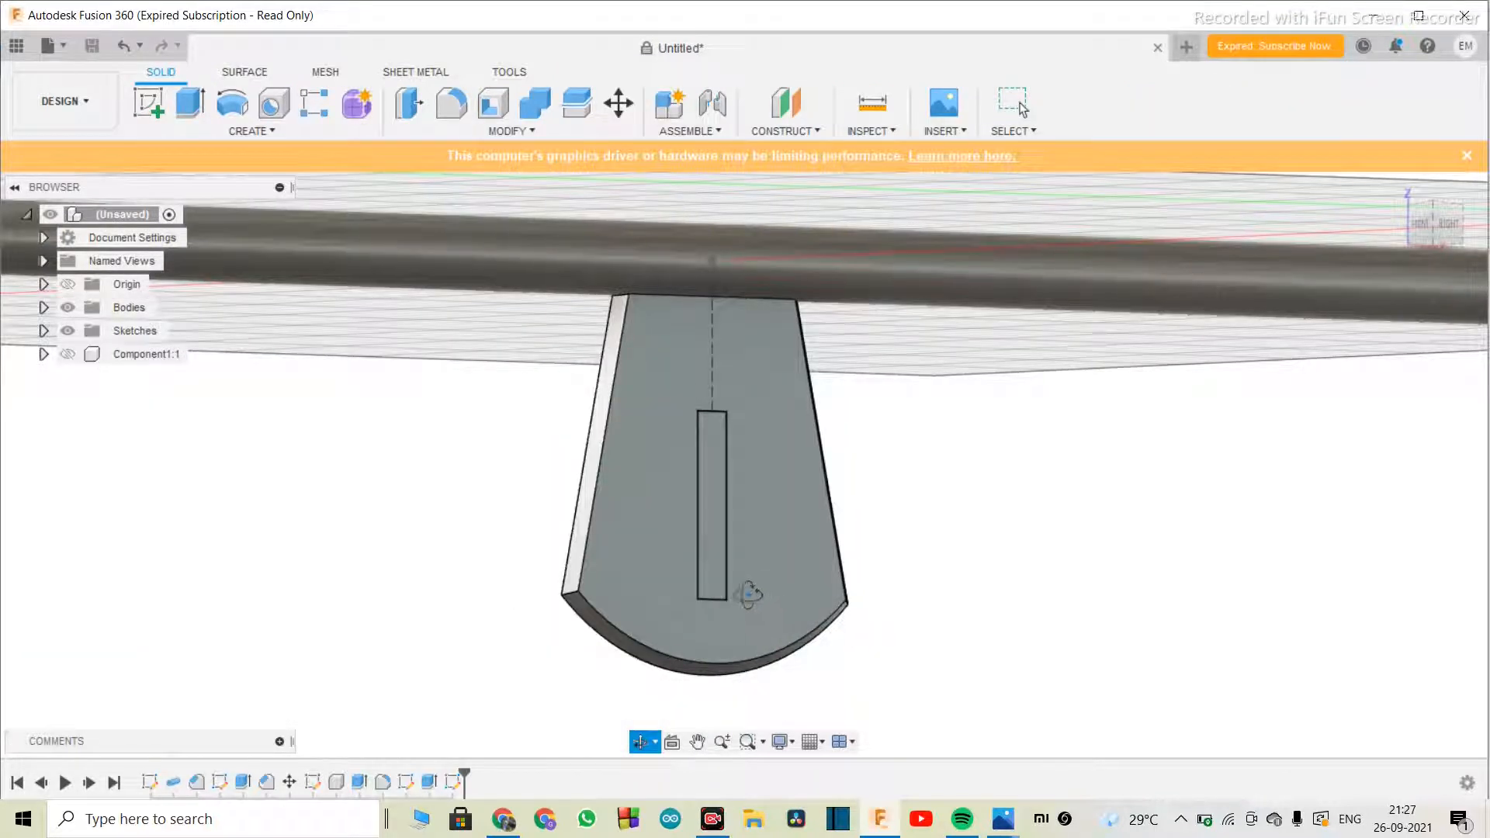
{"action": "key", "text": "Escape"}
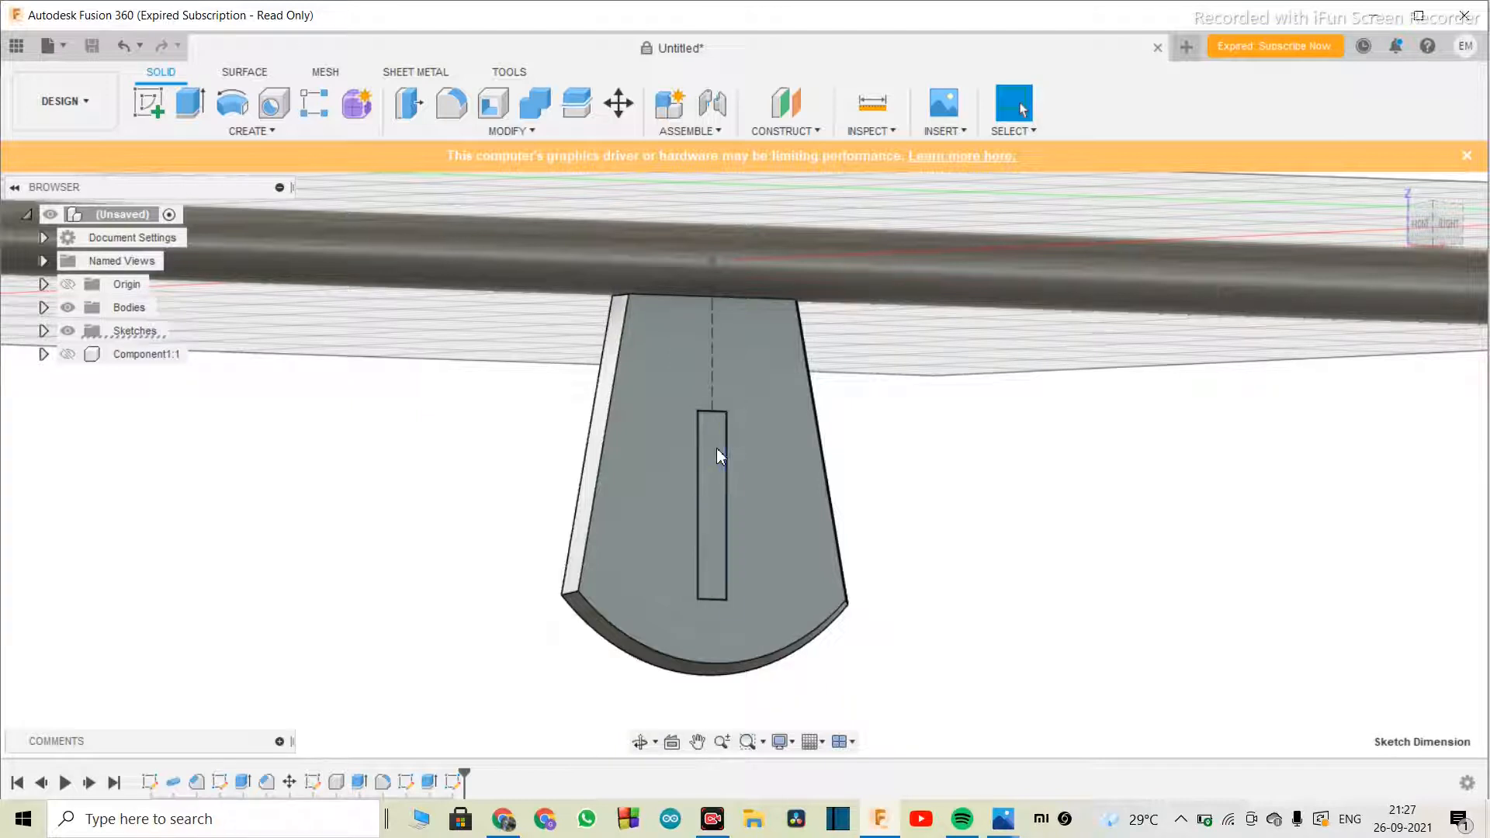
{"action": "left_click", "coordinate": [719, 458]}
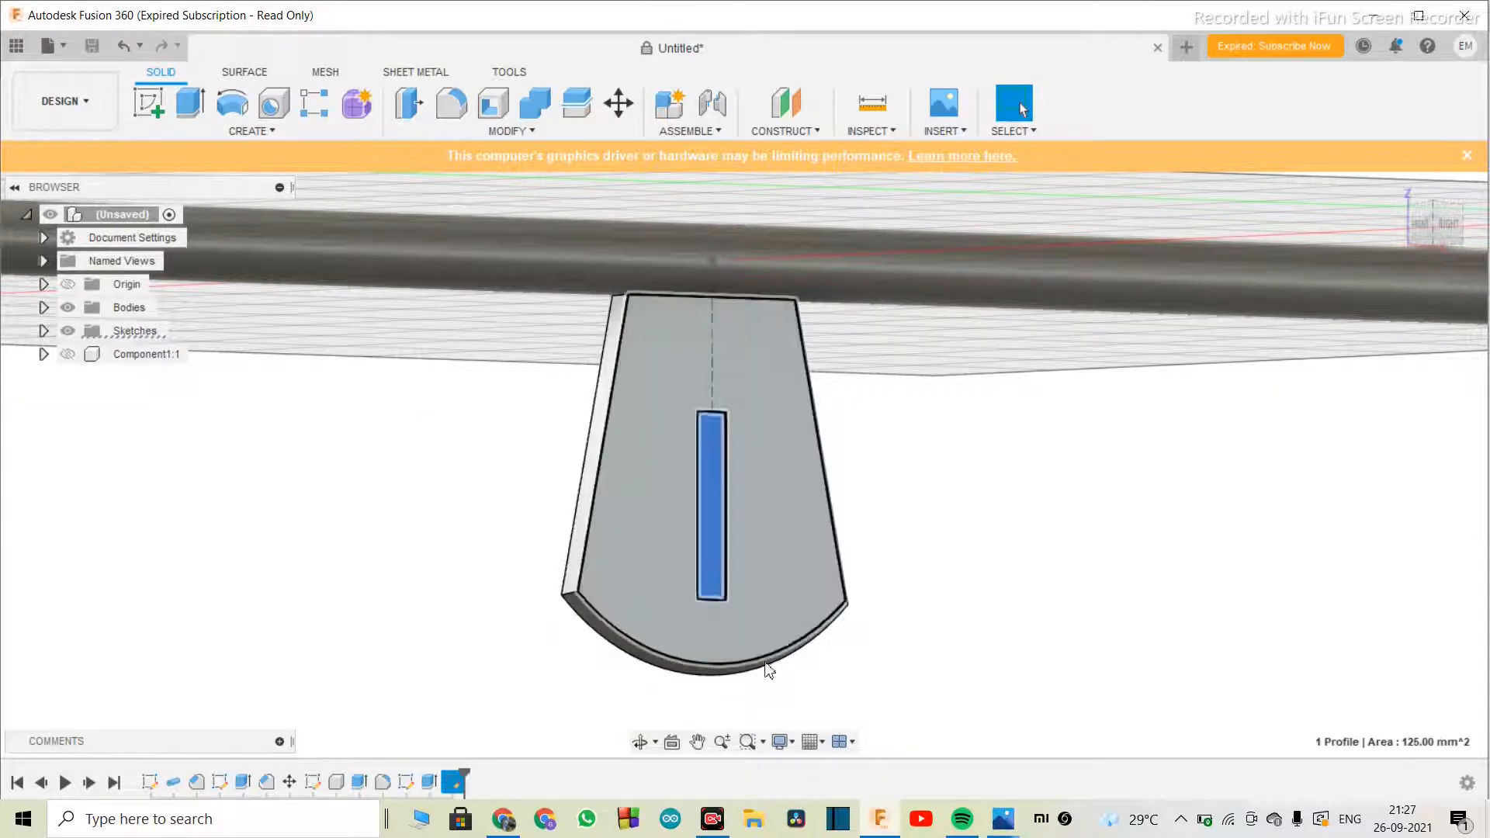
{"action": "key", "text": "e"}
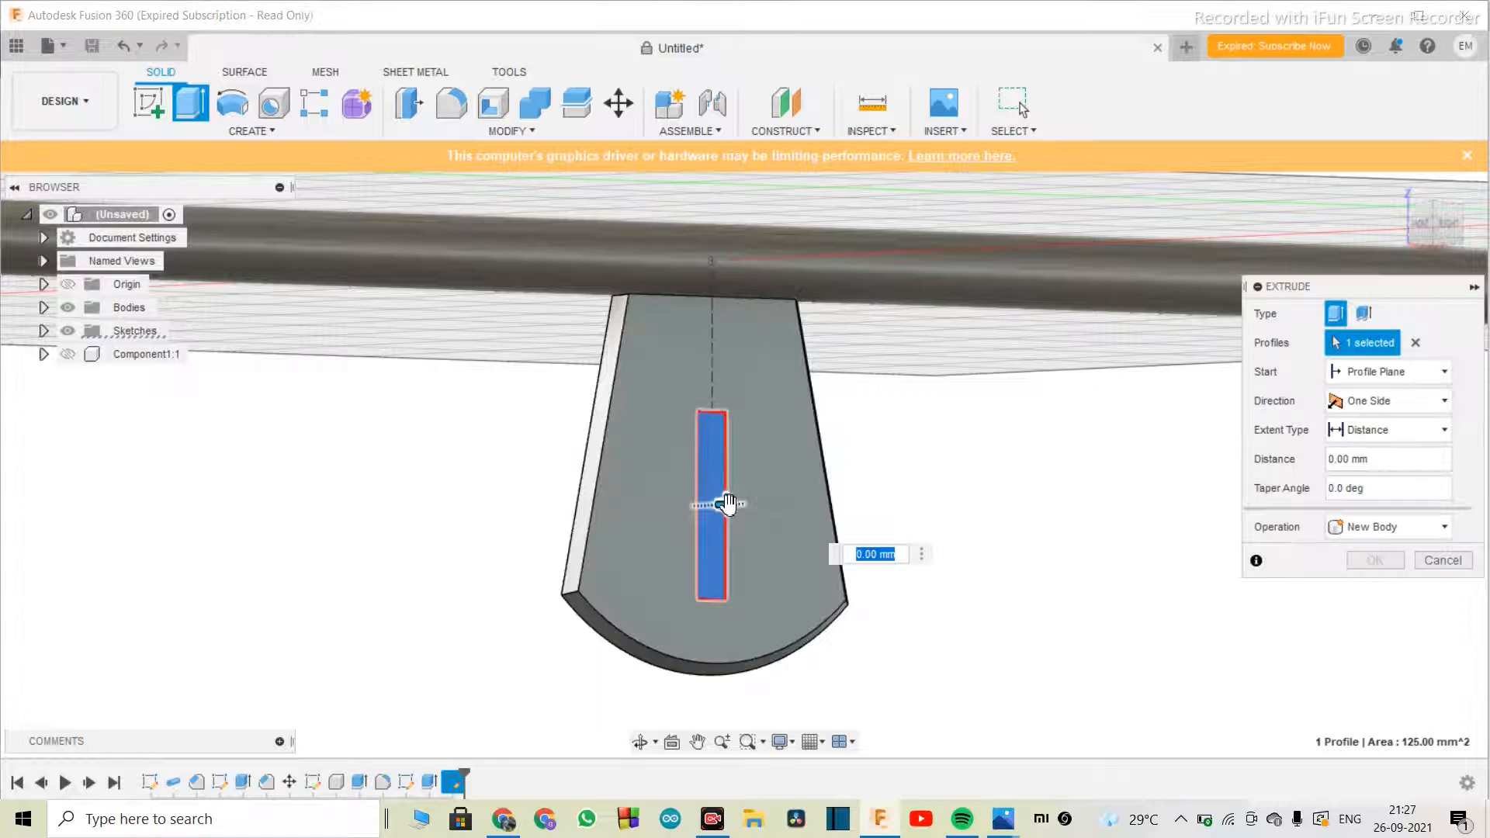
{"action": "left_click_drag", "start_coordinate": [725, 503], "coordinate": [5, 496]}
{"action": "left_click", "coordinate": [1376, 590]}
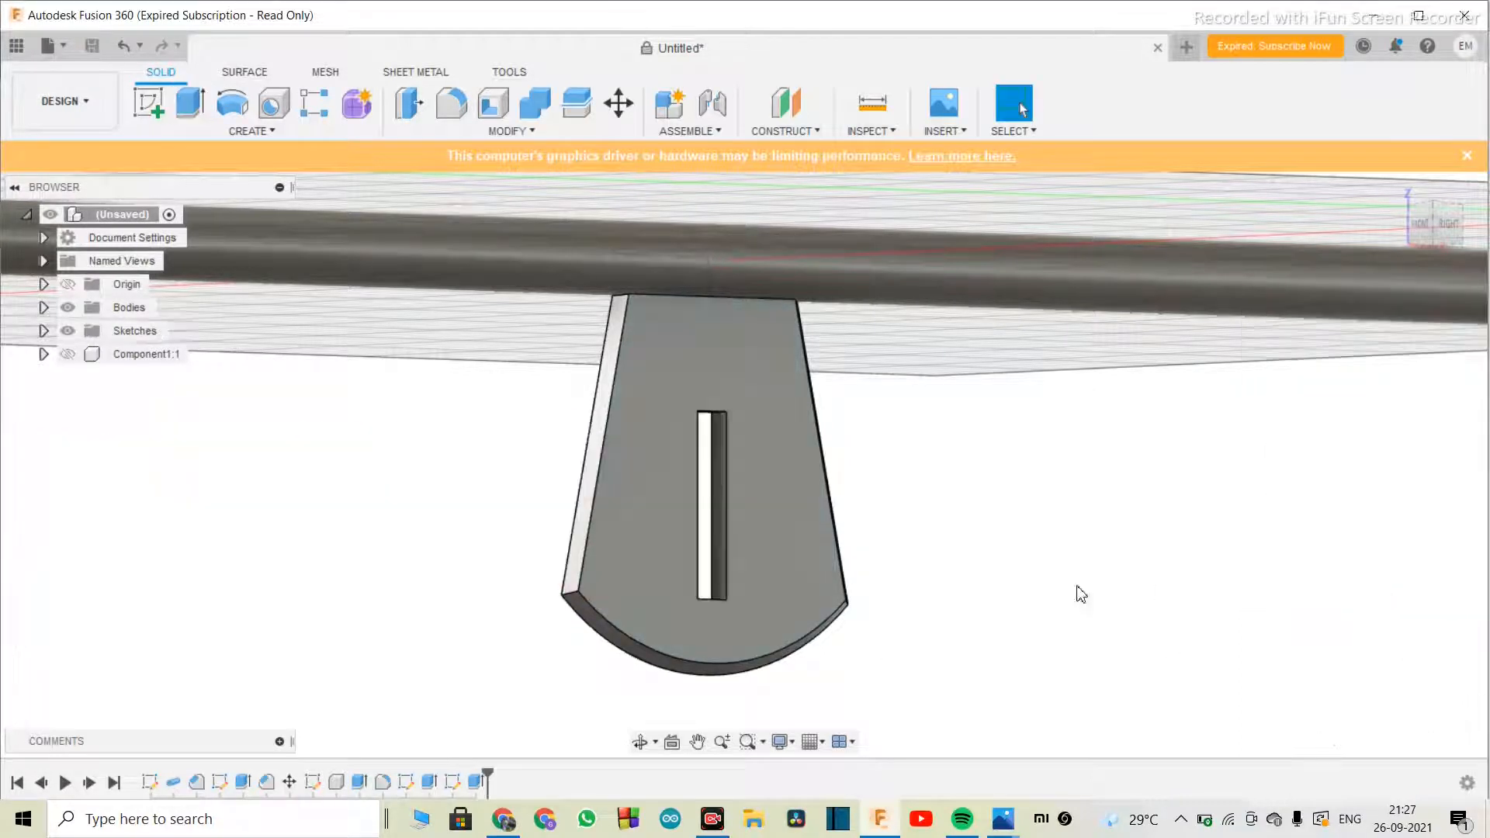
- Inspect the rod with its slotted tapered plate and show the bracket component again
{"action": "left_click", "coordinate": [639, 741]}
{"action": "left_click_drag", "start_coordinate": [706, 489], "coordinate": [766, 511]}
{"action": "scroll", "coordinate": [737, 464], "scroll_direction": "down", "scroll_amount": 6}
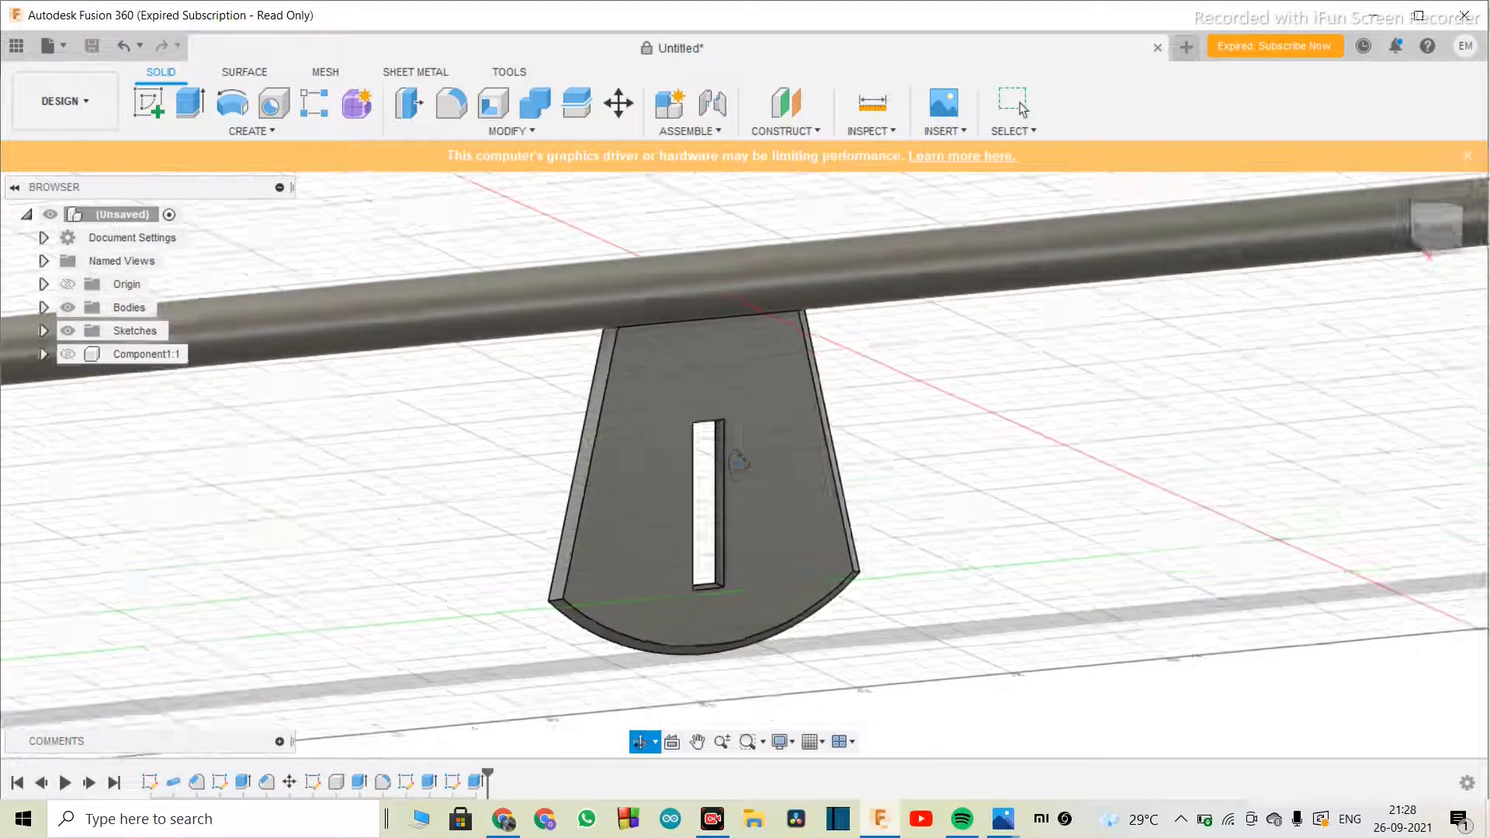
{"action": "scroll", "coordinate": [745, 475], "scroll_direction": "up", "scroll_amount": 2}
{"action": "scroll", "coordinate": [741, 472], "scroll_direction": "up", "scroll_amount": 2}
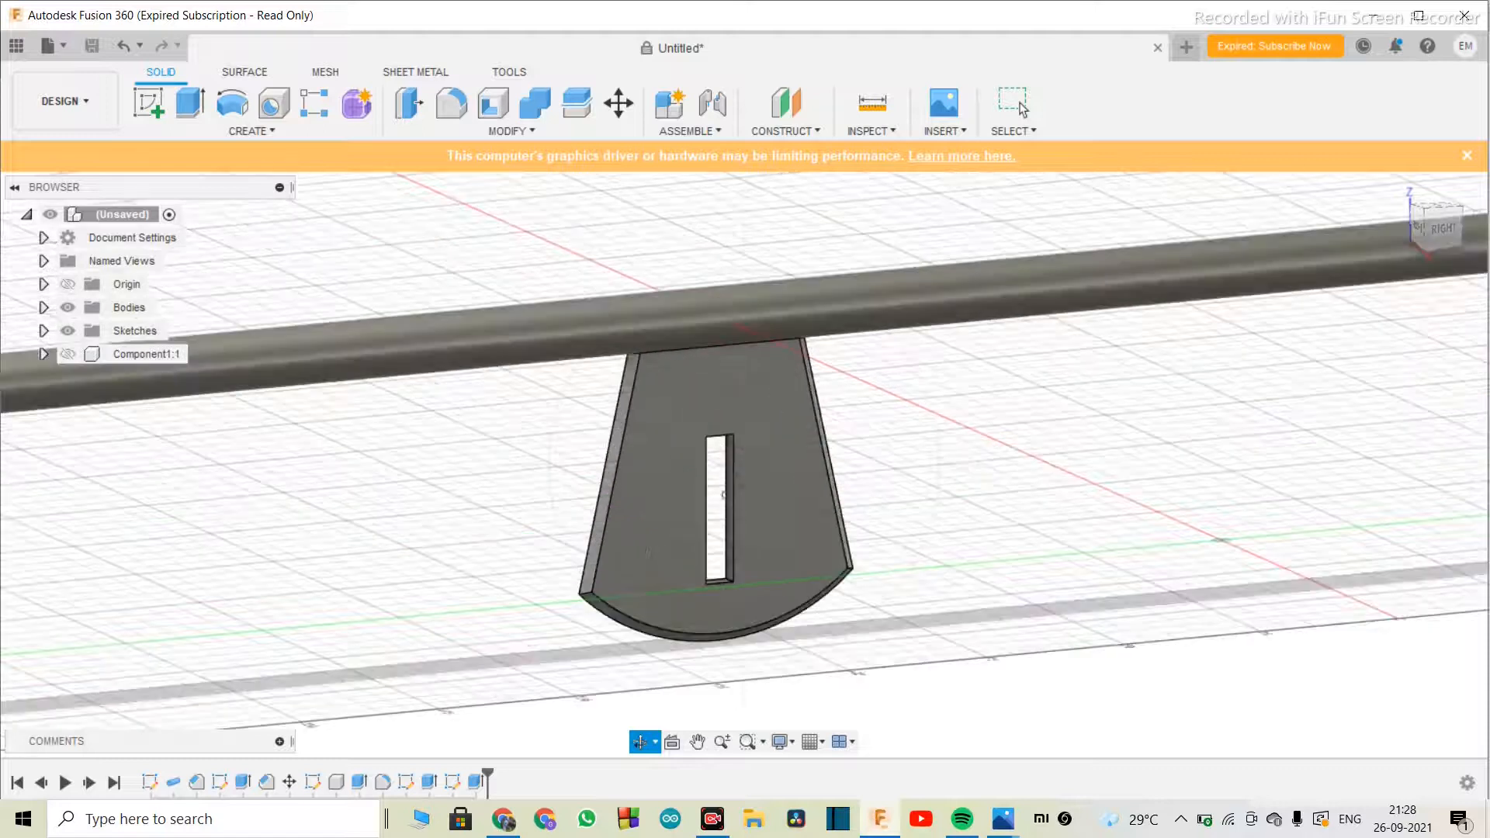
{"action": "key", "text": "Escape"}
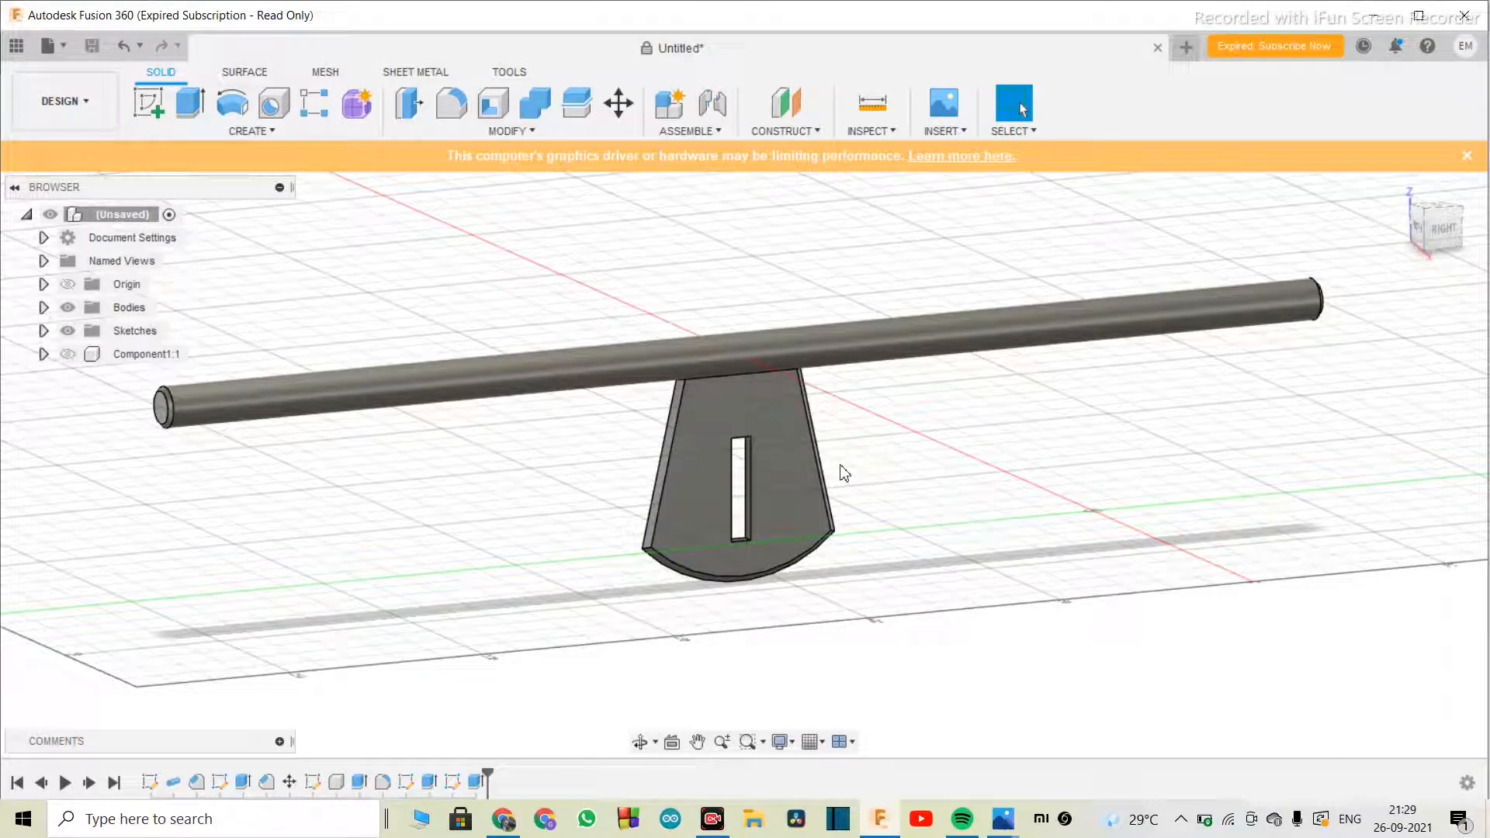
{"action": "scroll", "coordinate": [850, 522], "scroll_direction": "down", "scroll_amount": 3}
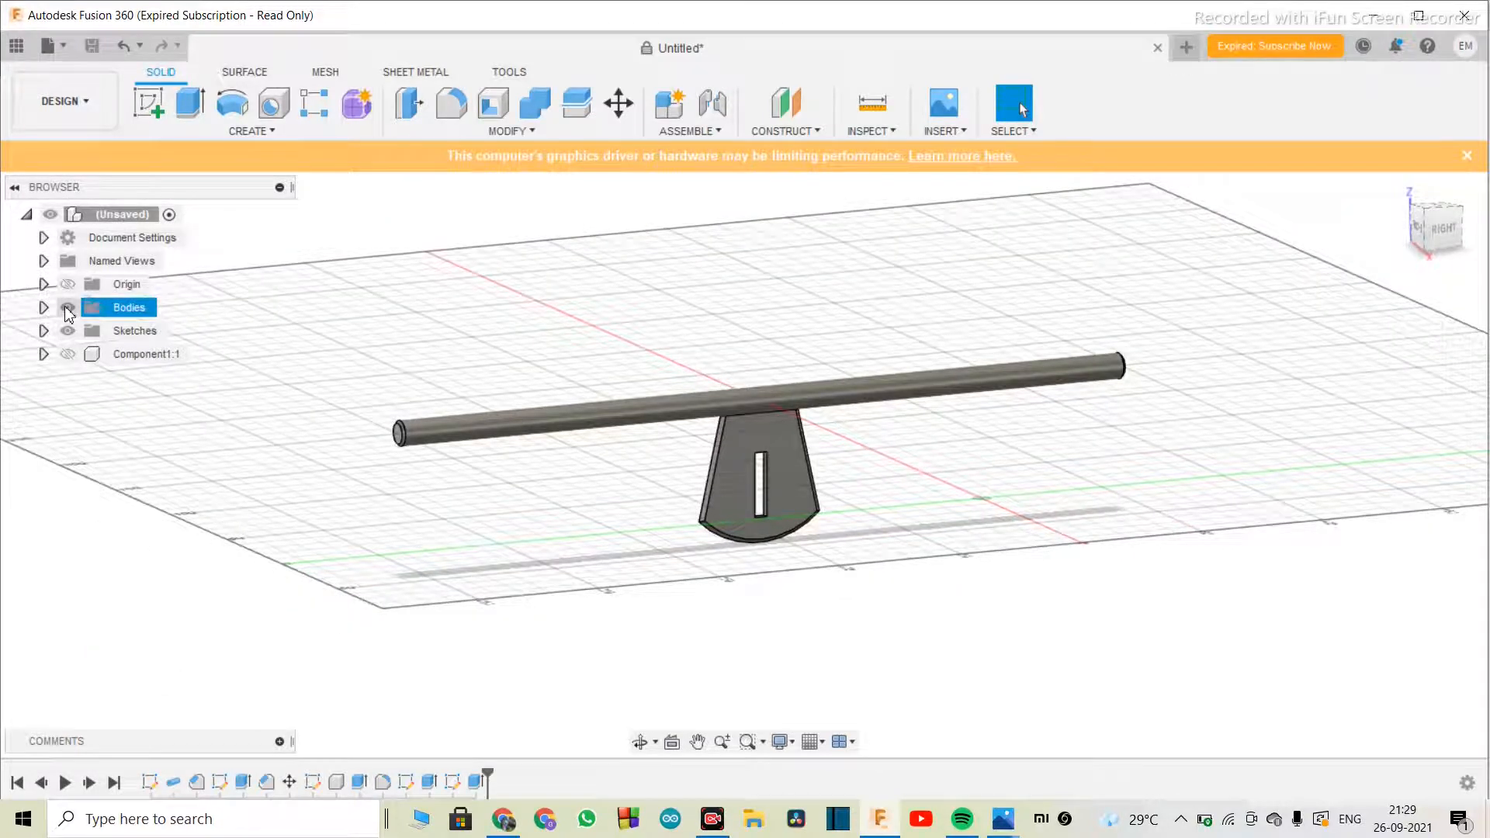
{"action": "left_click", "coordinate": [69, 354]}
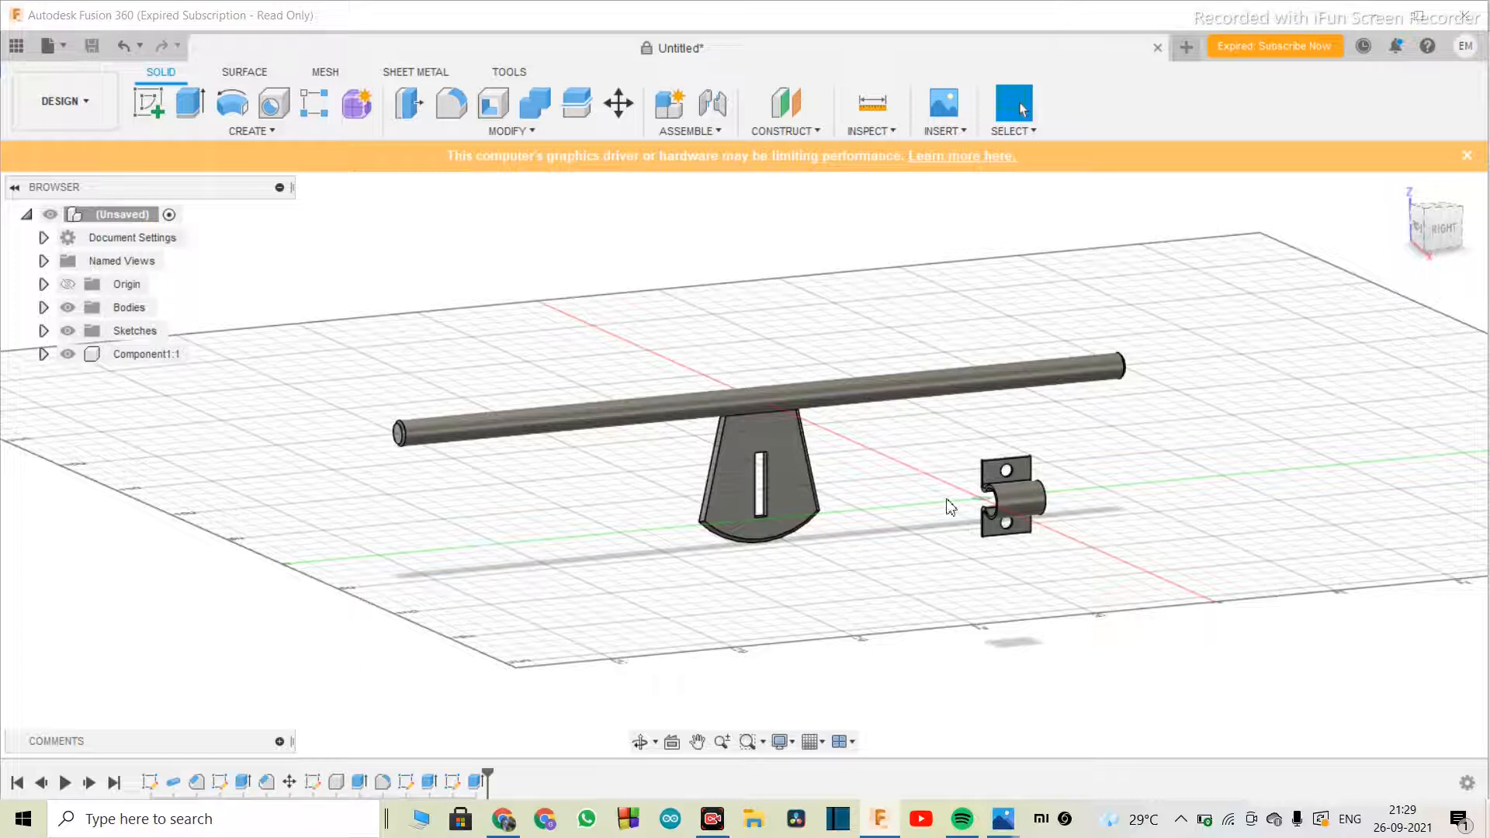
- Move the bracket body by an X distance of -260 mm, parallel to the rod toward its other end
{"action": "left_click", "coordinate": [1001, 525]}
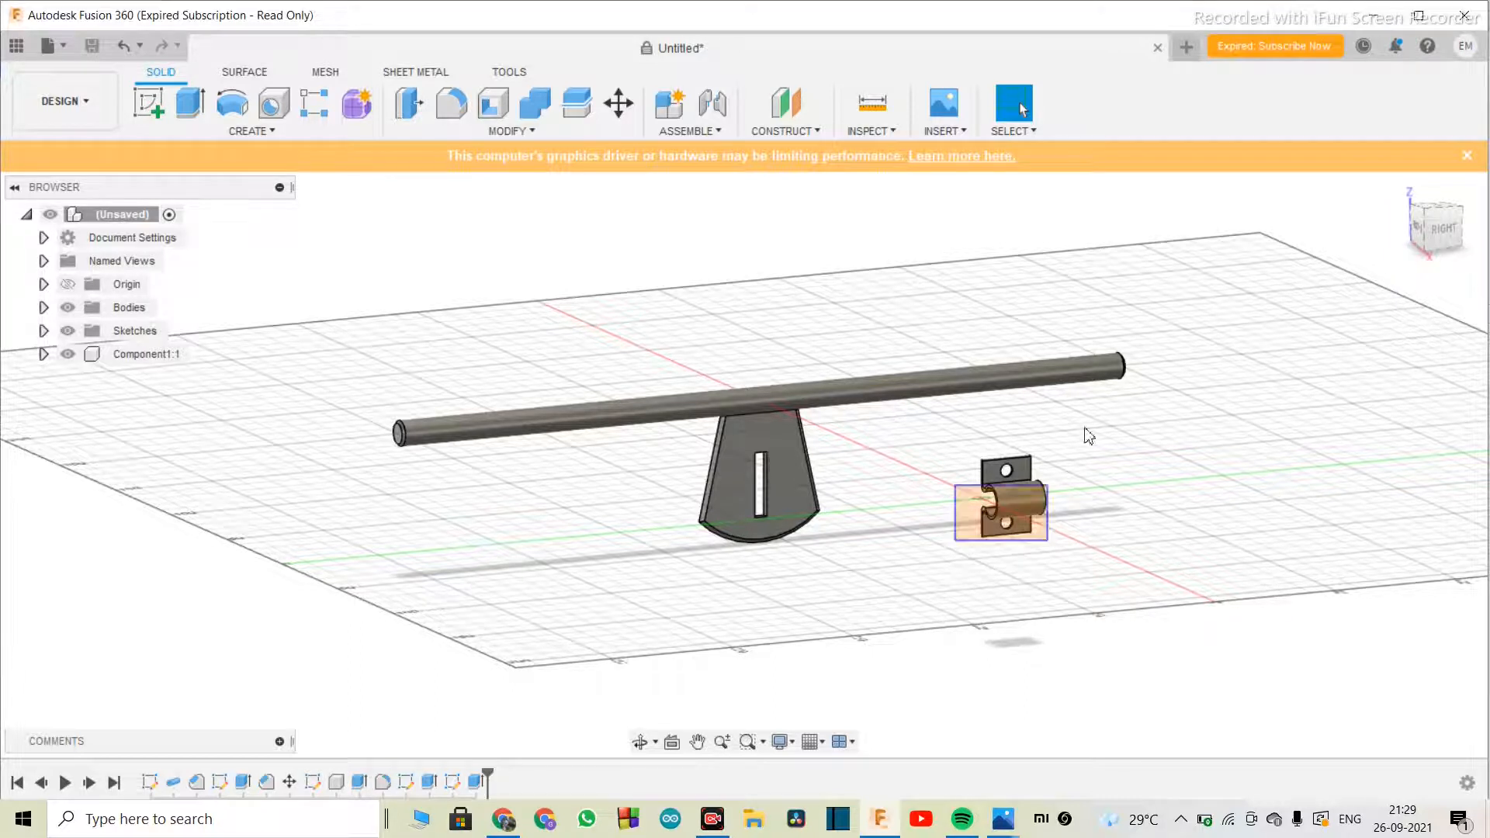
{"action": "left_click", "coordinate": [619, 104]}
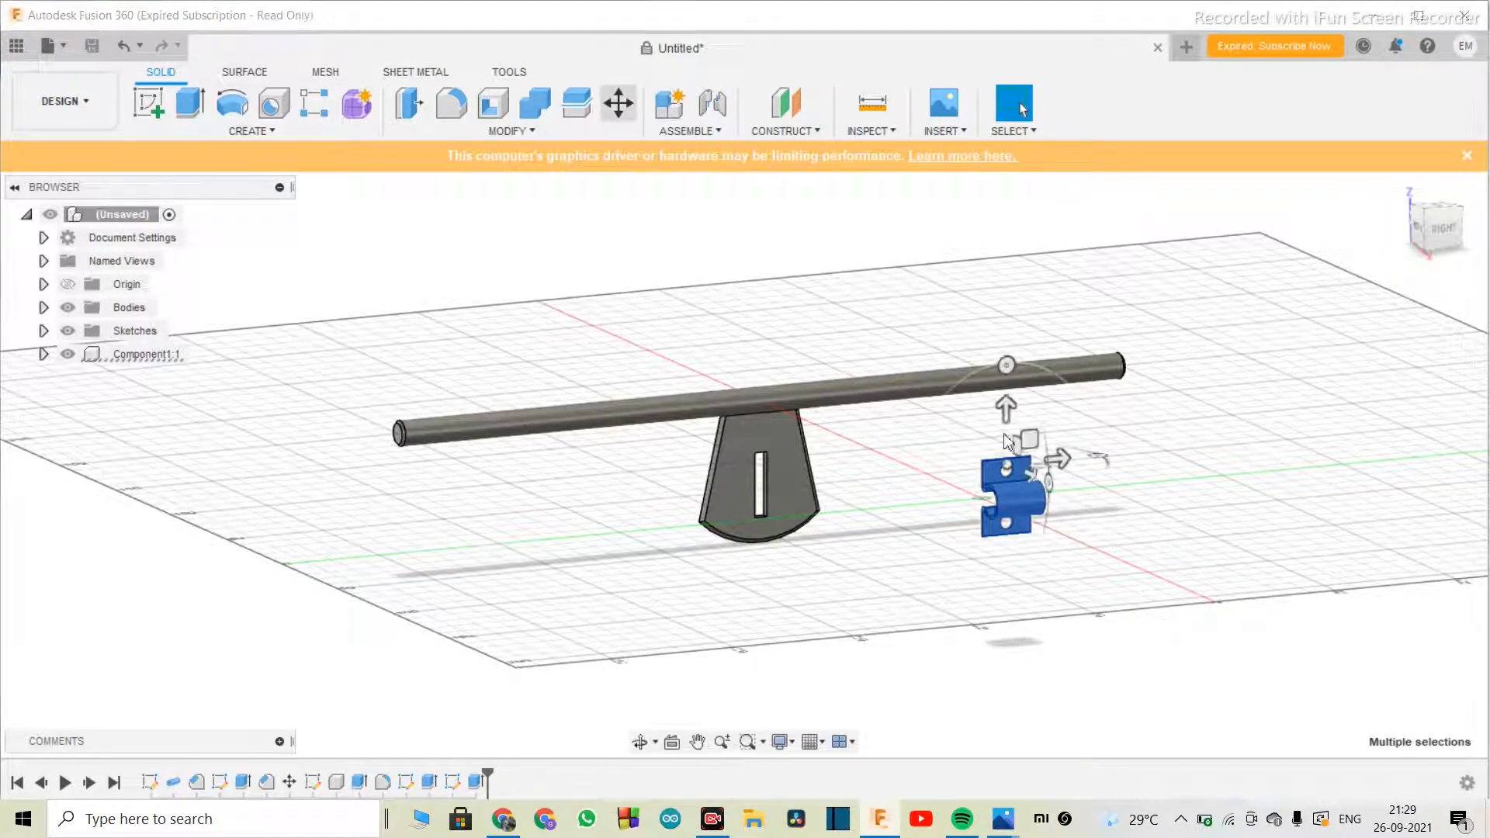
{"action": "left_click_drag", "start_coordinate": [1057, 459], "coordinate": [397, 510]}
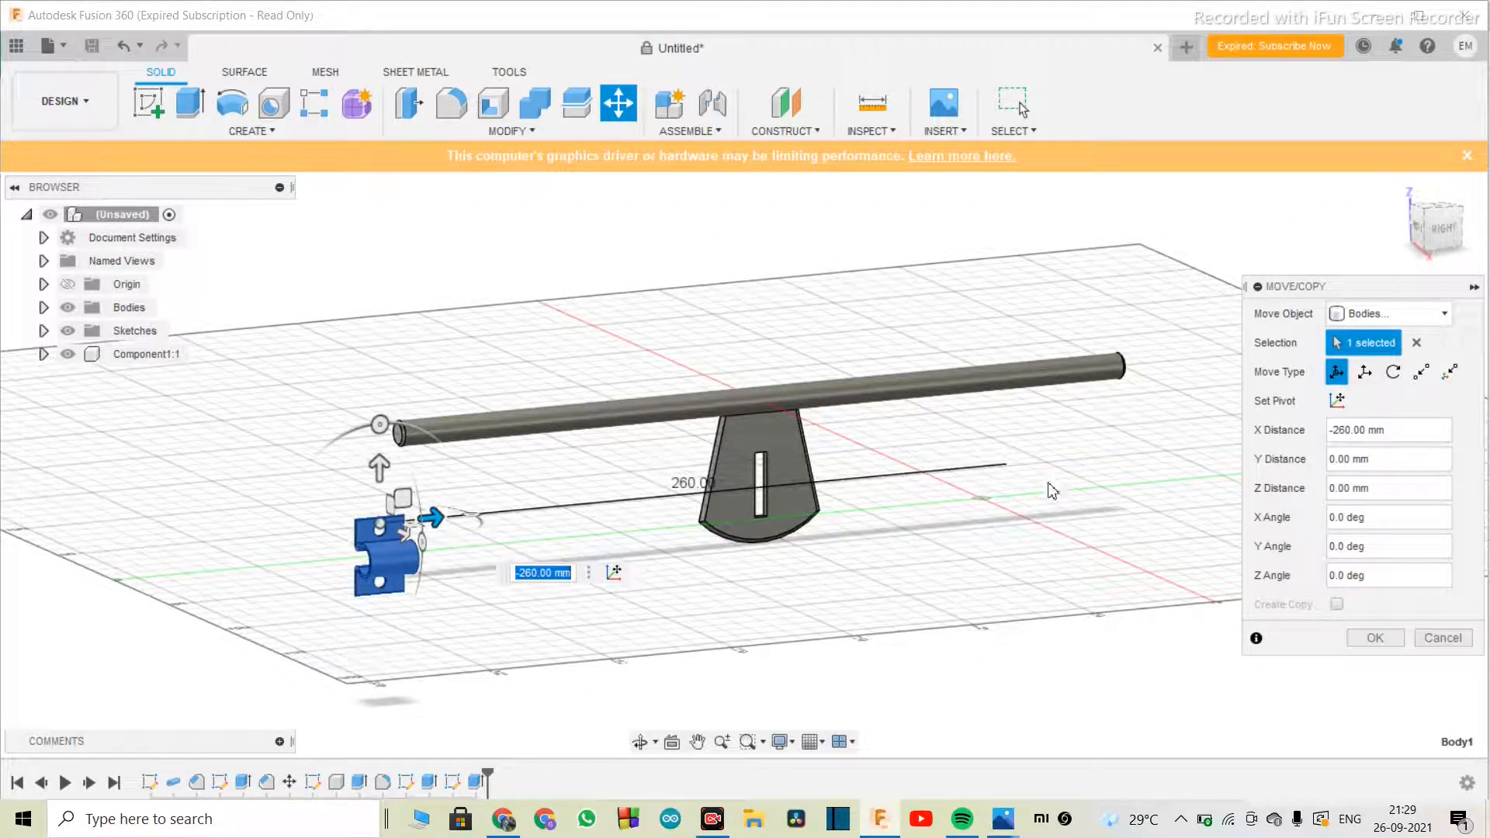
{"action": "left_click", "coordinate": [1375, 637]}
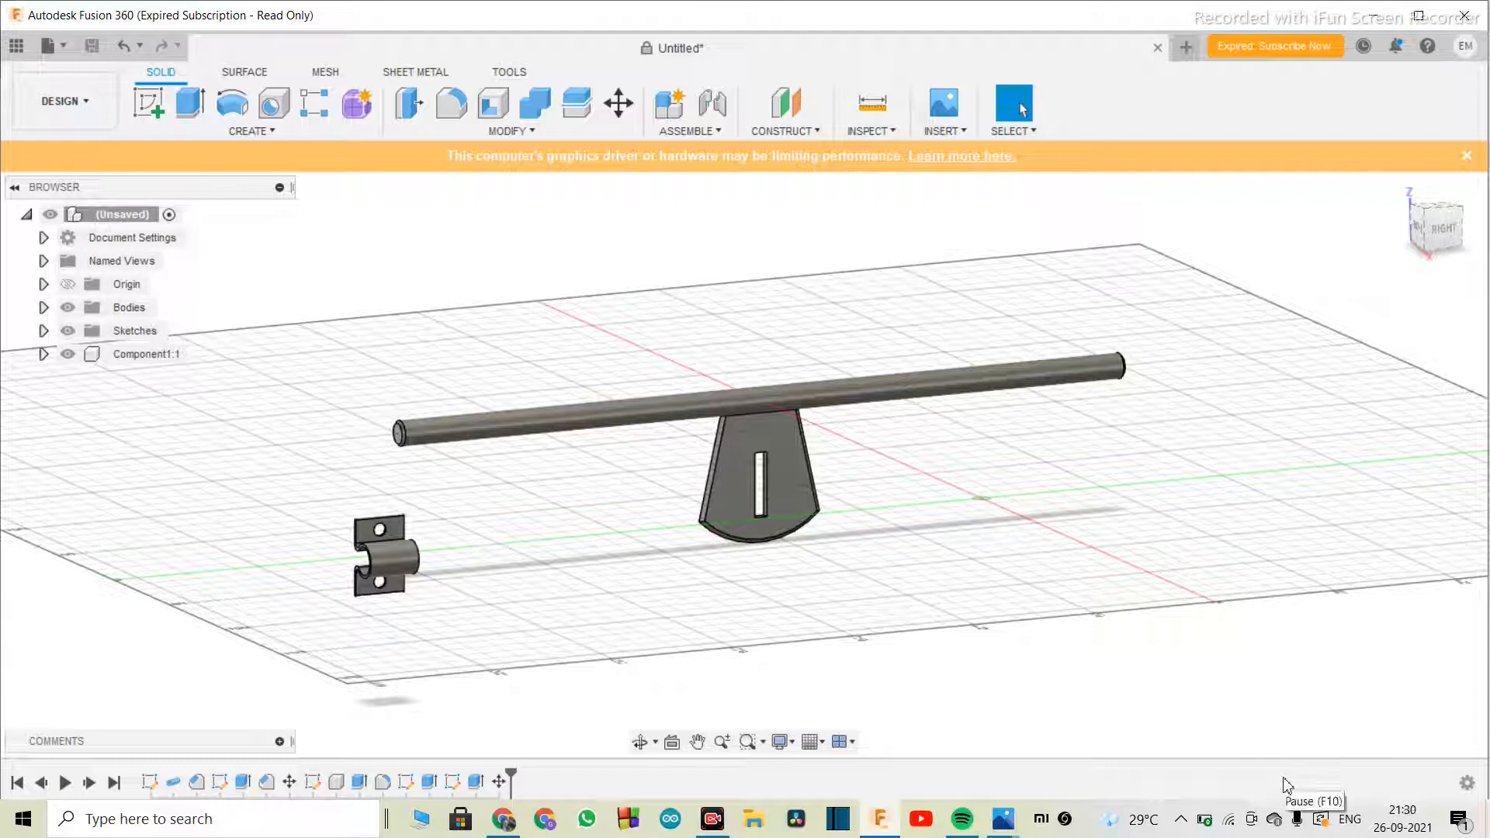
- Start a sketch on the front XZ origin plane and hide the bracket component
{"action": "scroll", "coordinate": [719, 454], "scroll_direction": "down", "scroll_amount": 3}
{"action": "scroll", "coordinate": [824, 454], "scroll_direction": "up", "scroll_amount": 4}
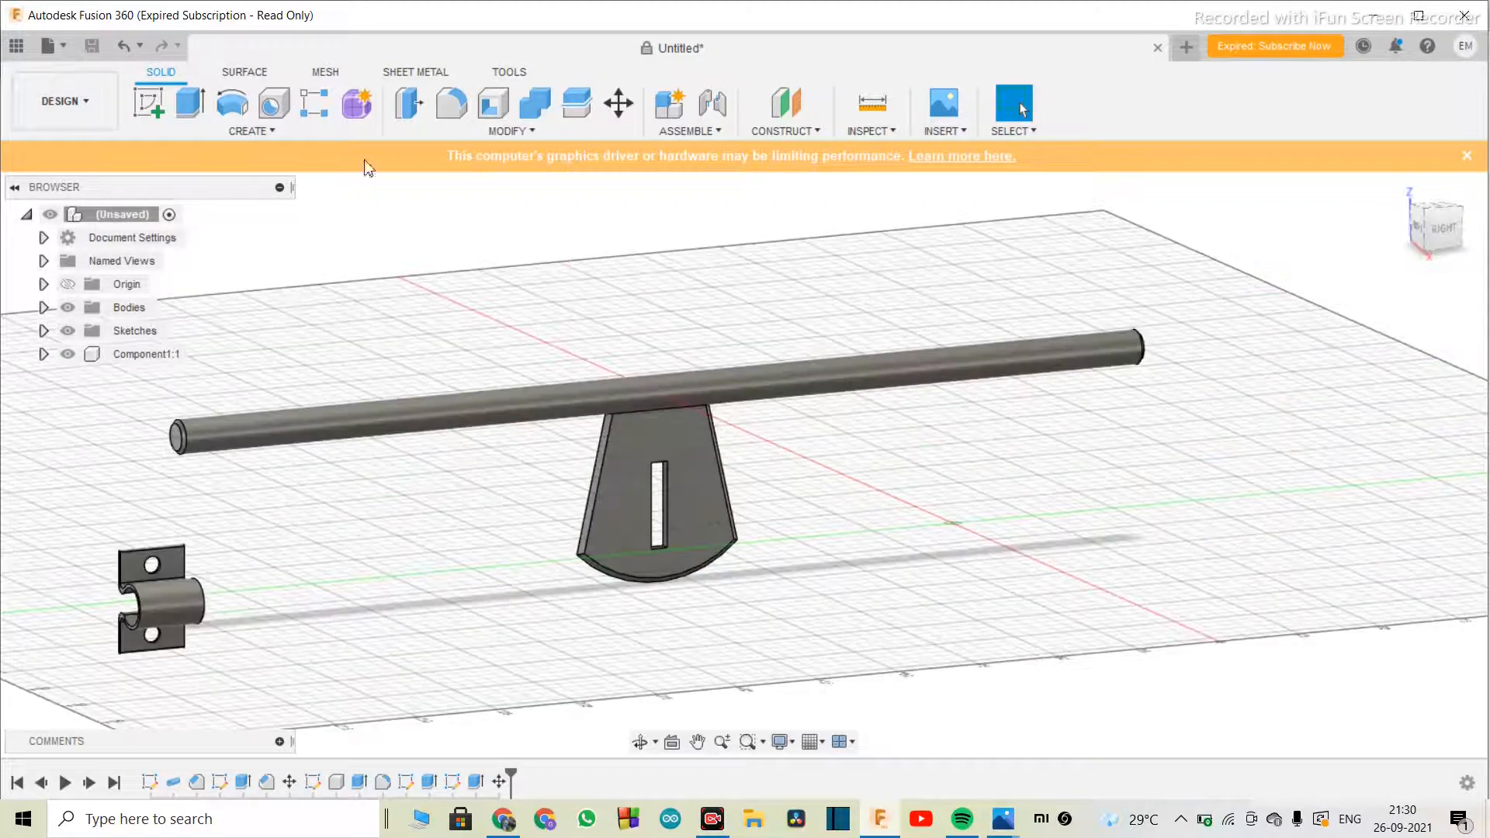
{"action": "left_click", "coordinate": [149, 102]}
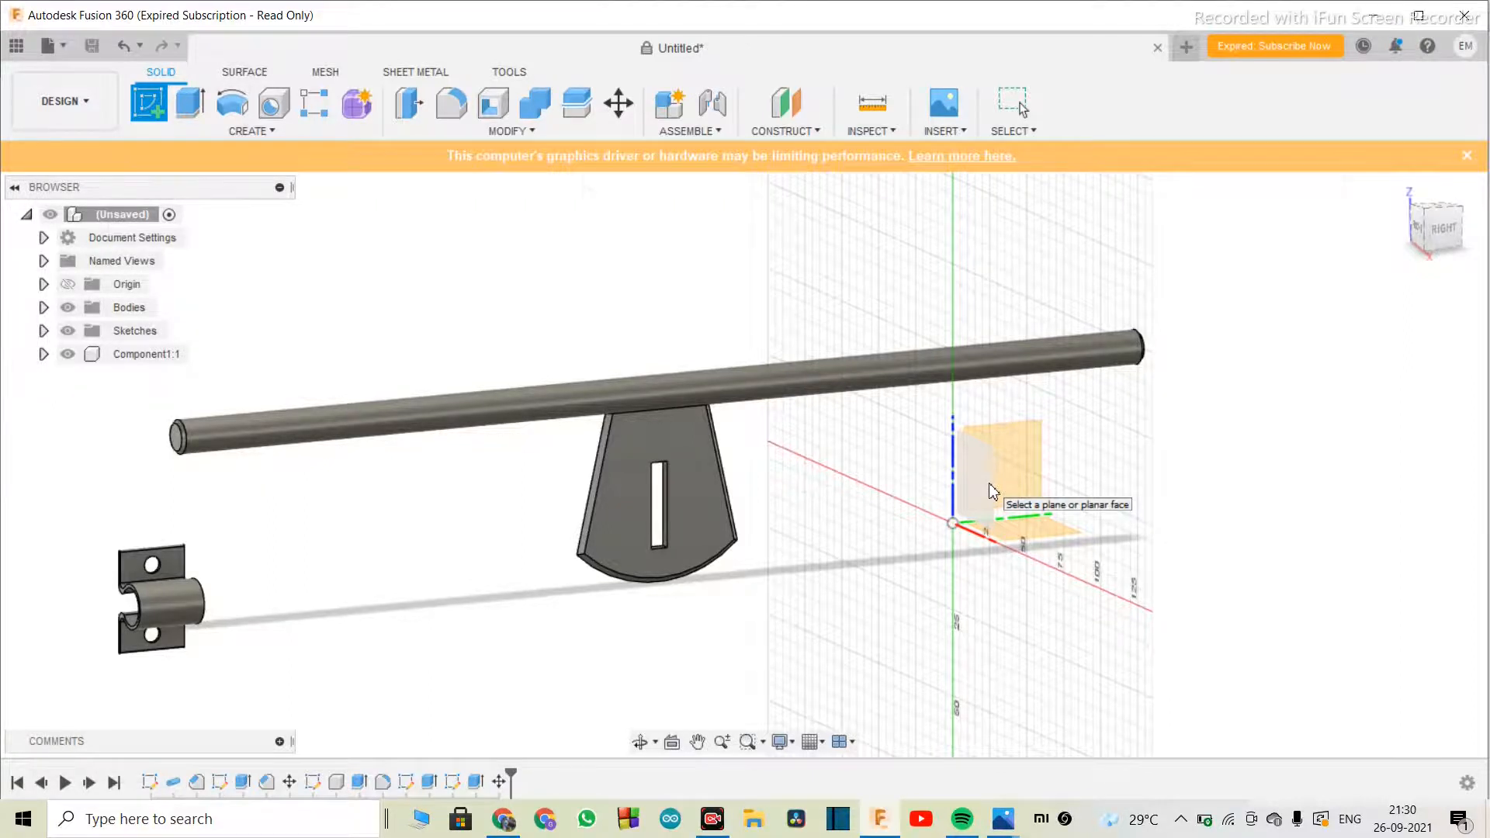
{"action": "left_click", "coordinate": [990, 491]}
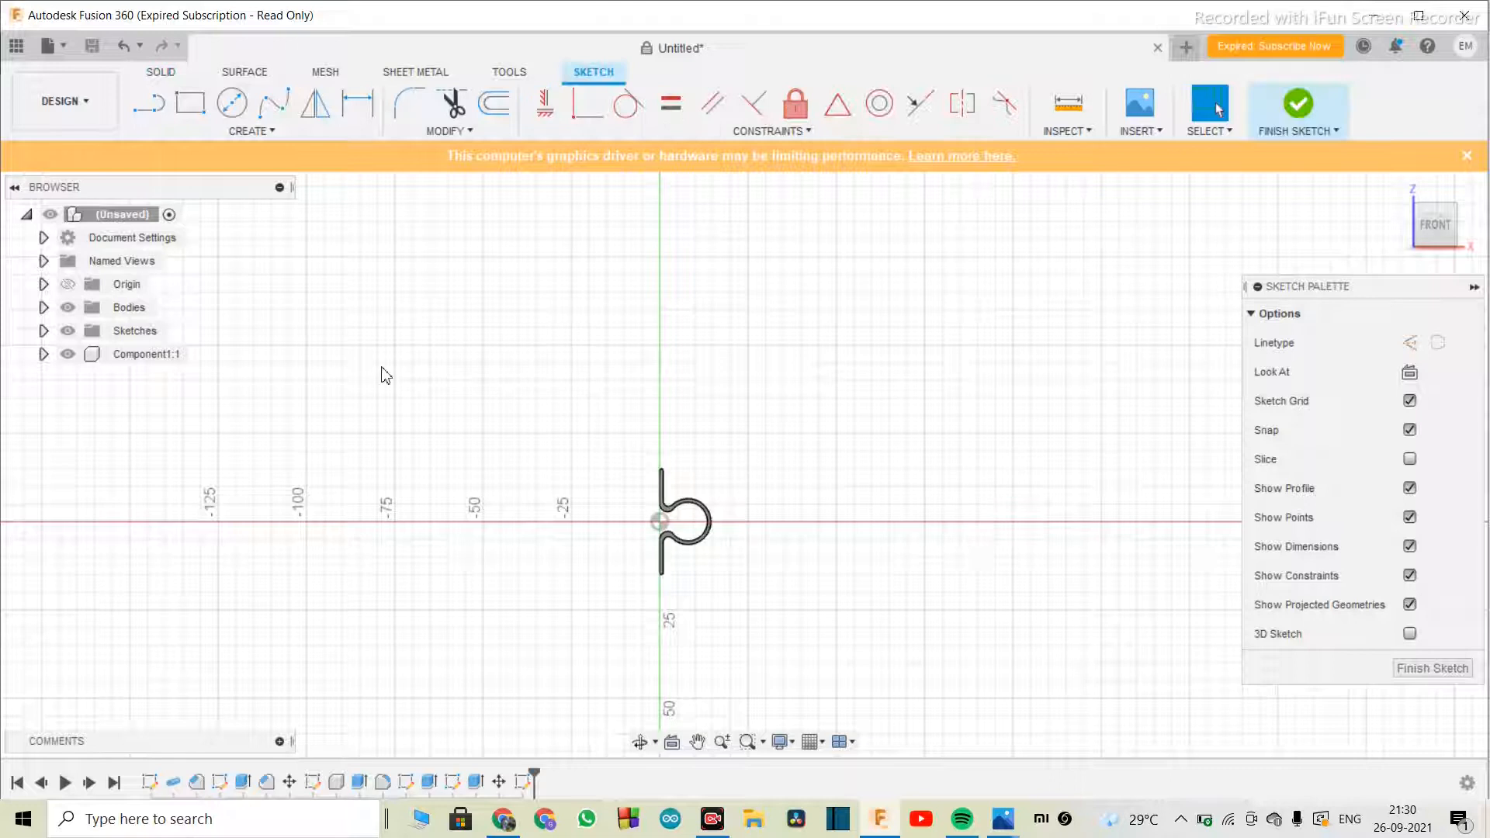
{"action": "left_click", "coordinate": [67, 354]}
{"action": "scroll", "coordinate": [668, 543], "scroll_direction": "up", "scroll_amount": 5}
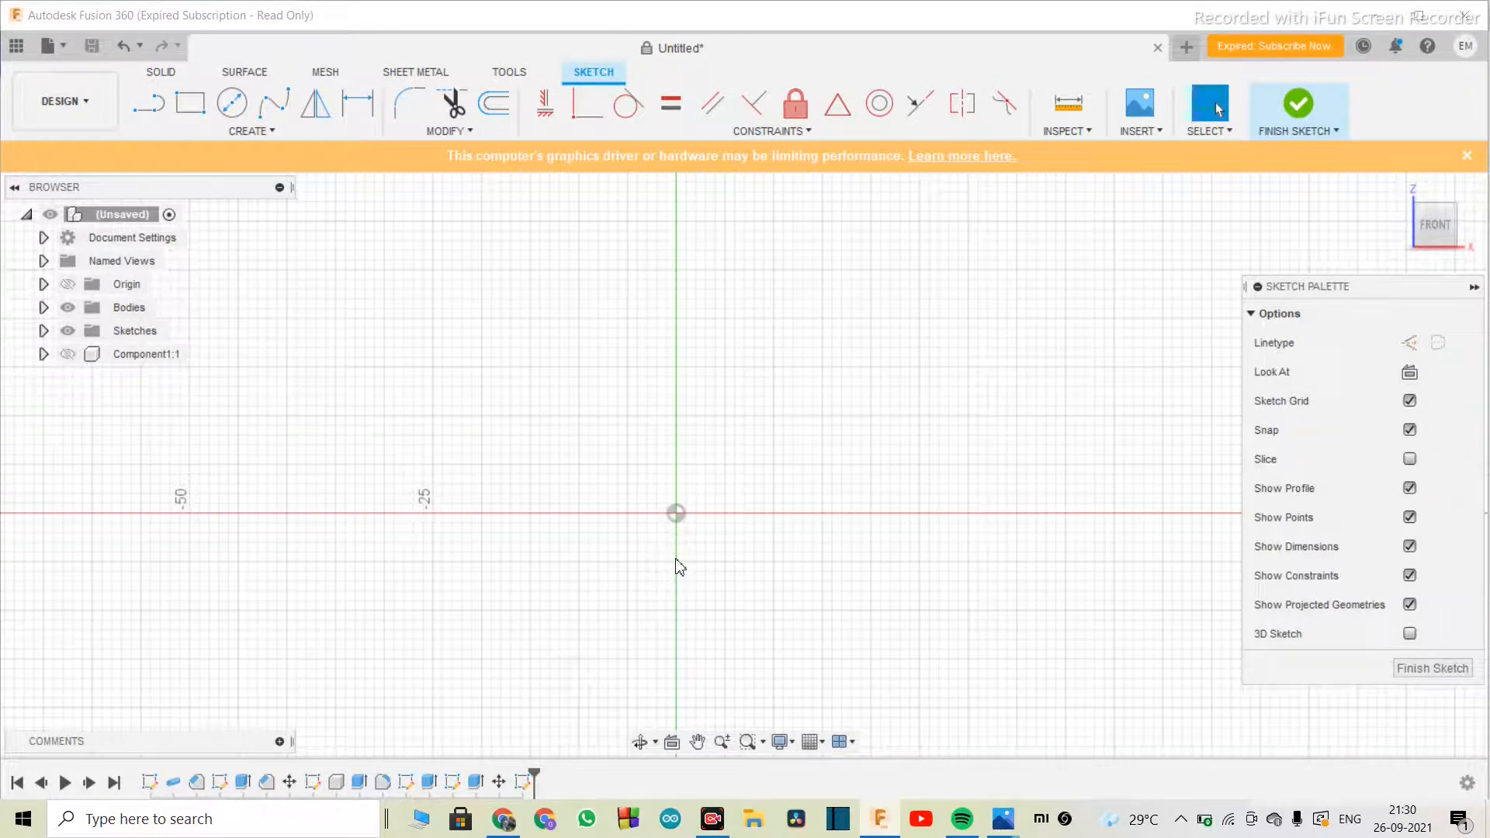
{"action": "key", "text": "l"}
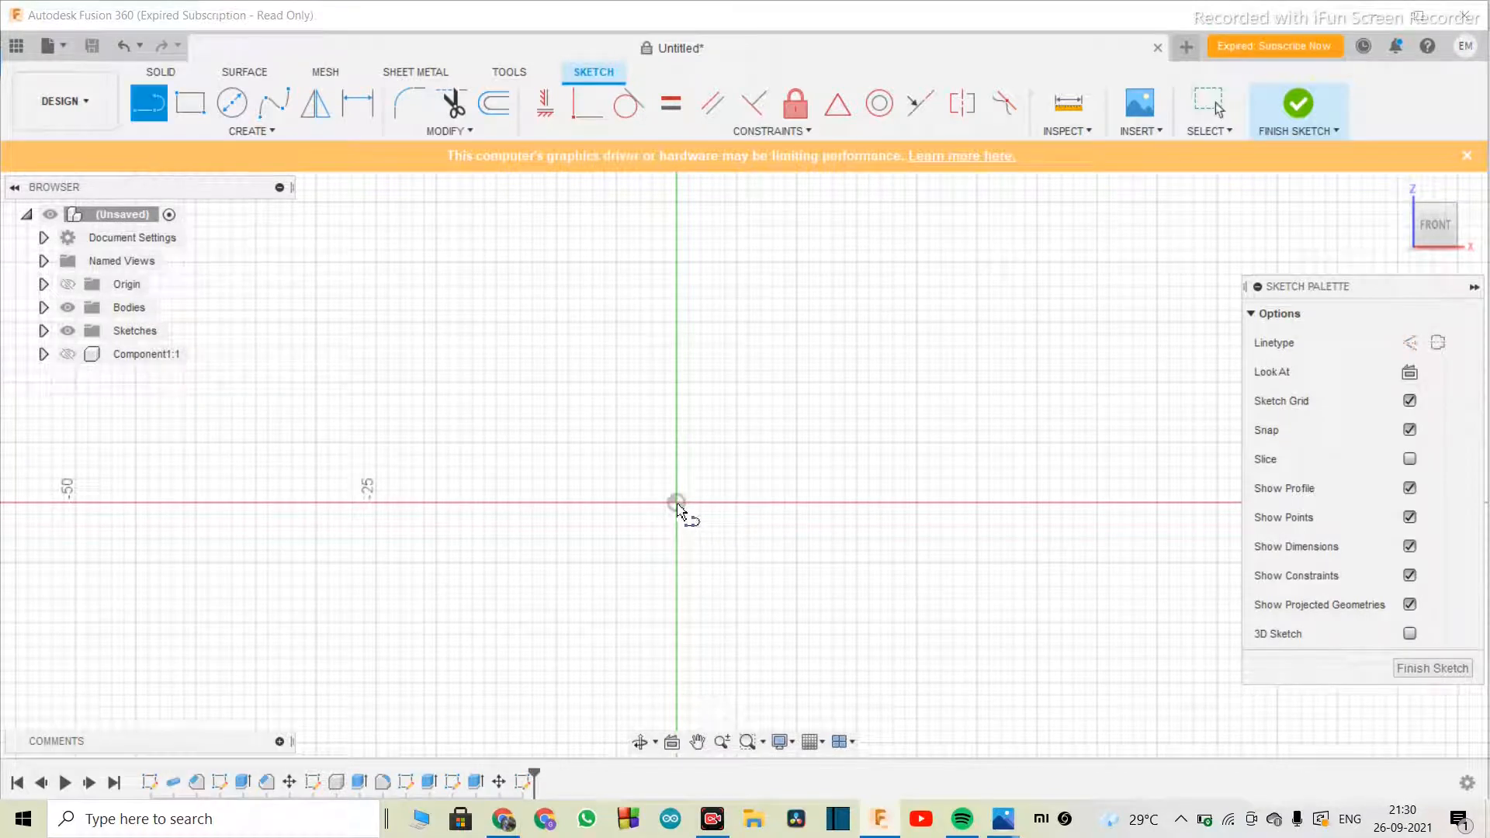
{"action": "left_click", "coordinate": [676, 502]}
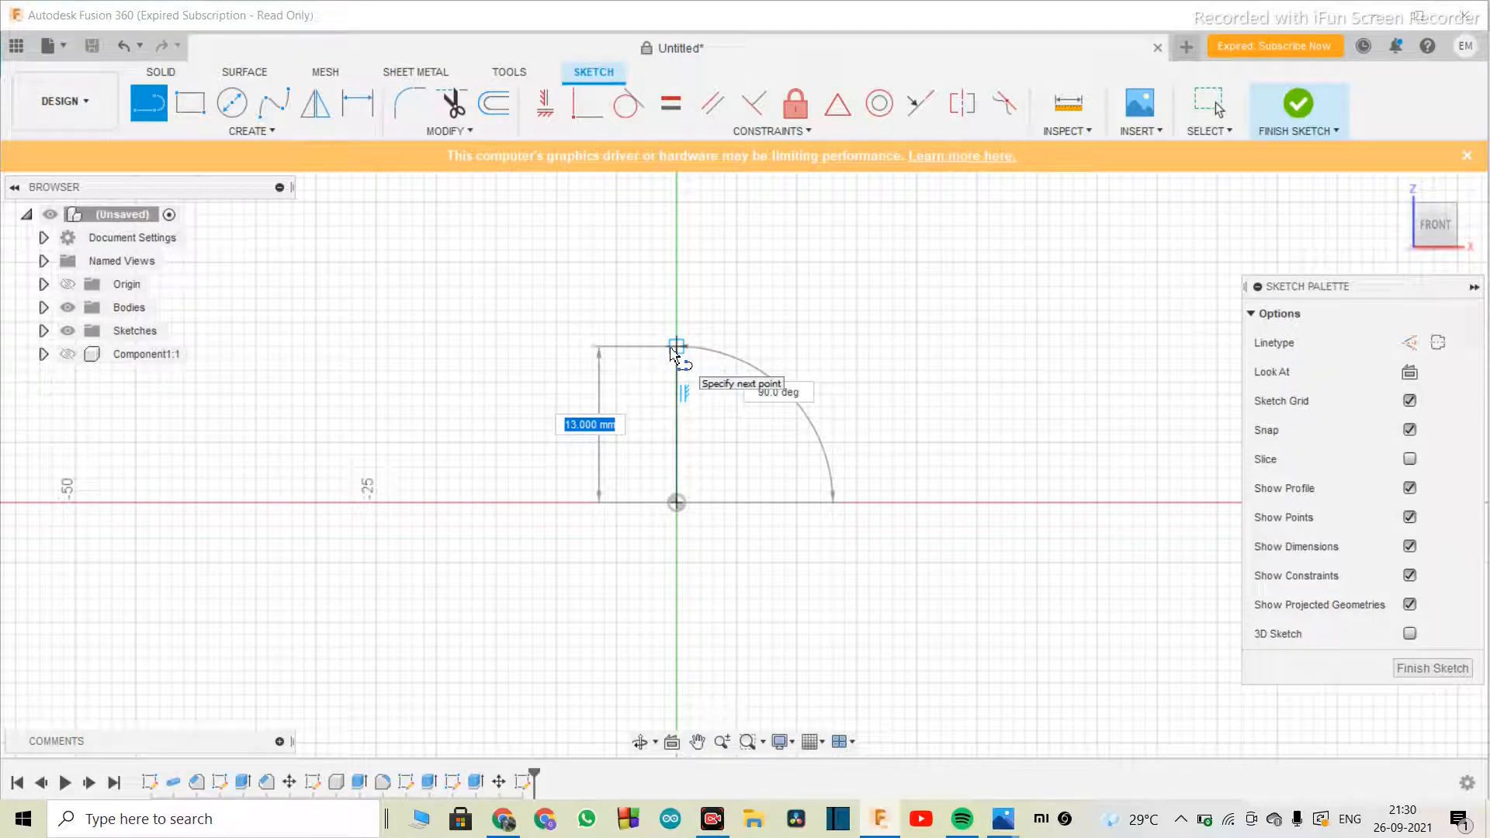
{"action": "key", "text": "Escape"}
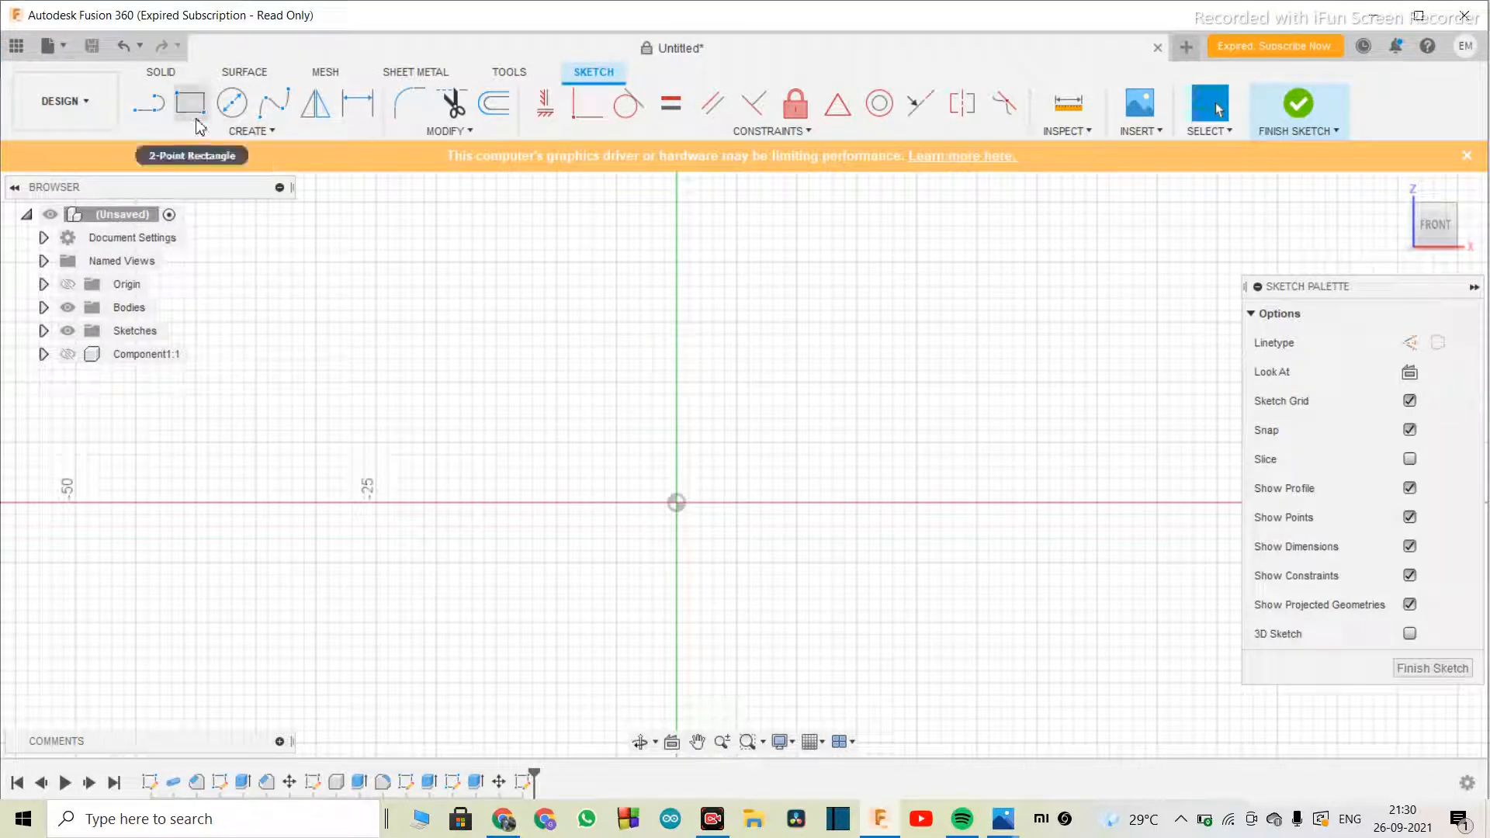
- Draw a 15 mm vertical line from the origin upward along the Z axis
{"action": "key", "text": "l"}
{"action": "left_click", "coordinate": [676, 504]}
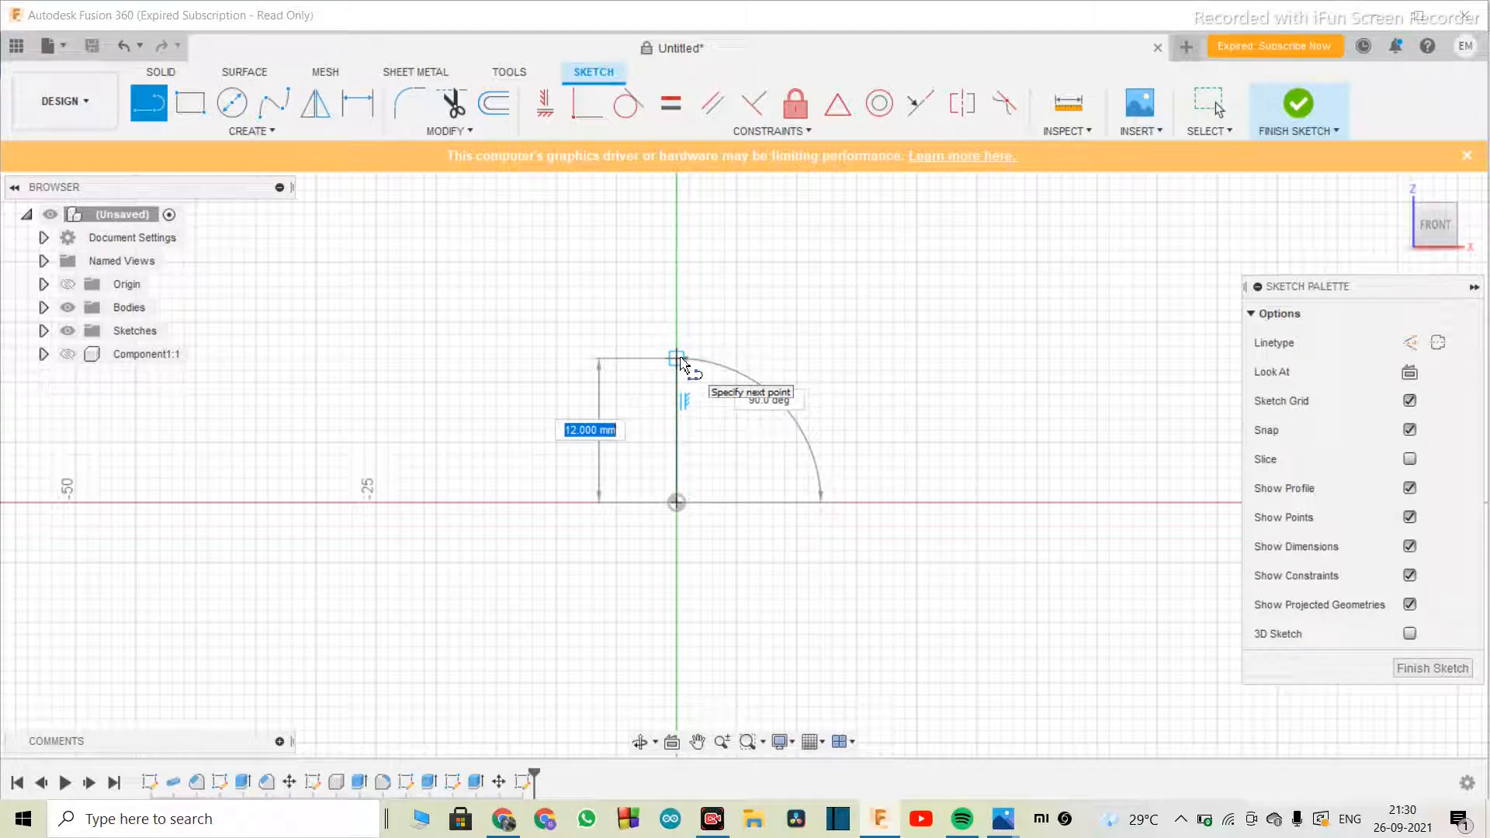
{"action": "type", "text": "30"}
{"action": "key", "text": "Tab"}
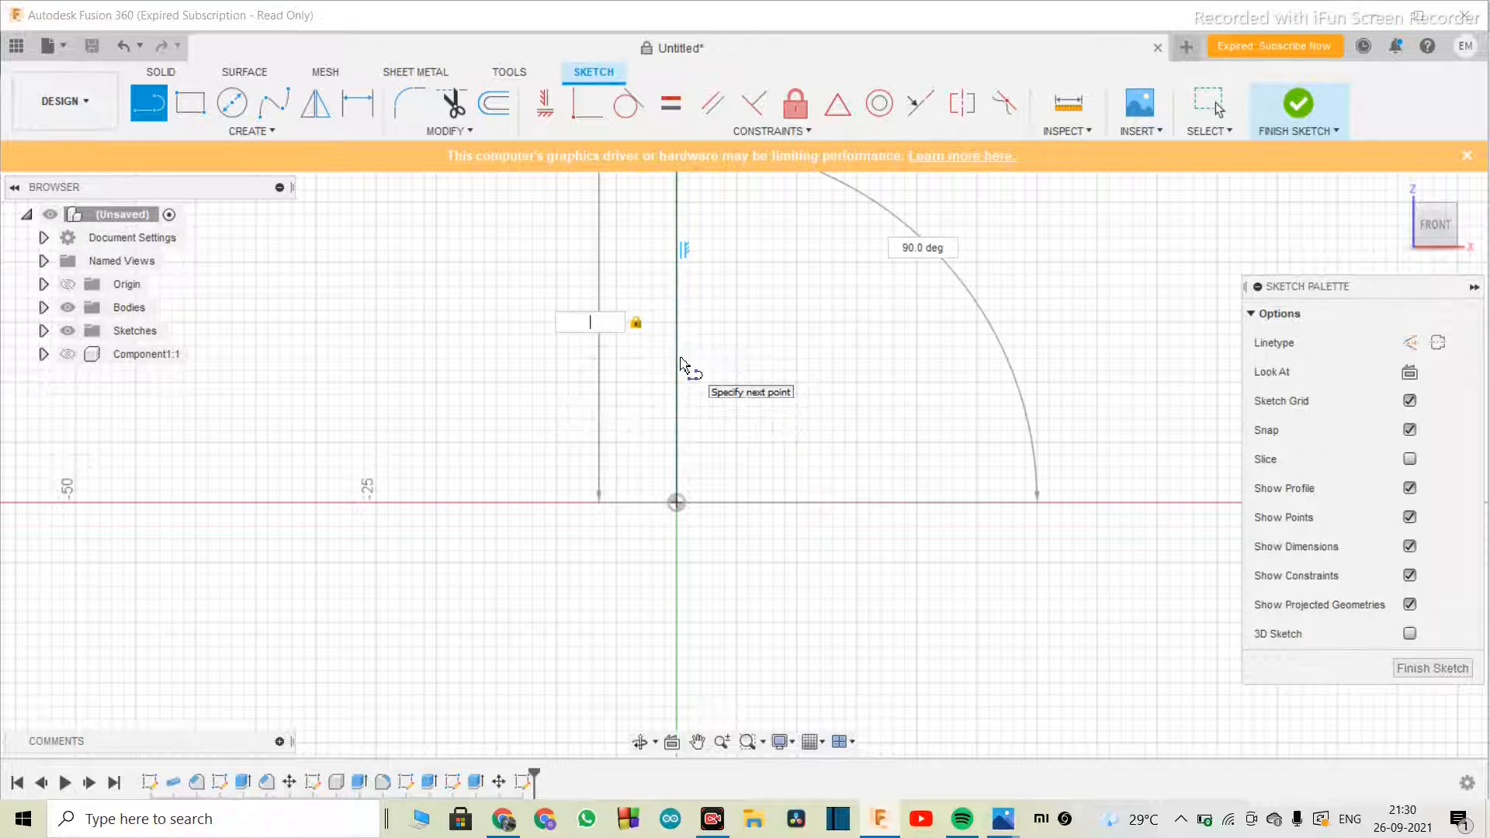
{"action": "key", "text": "Return"}
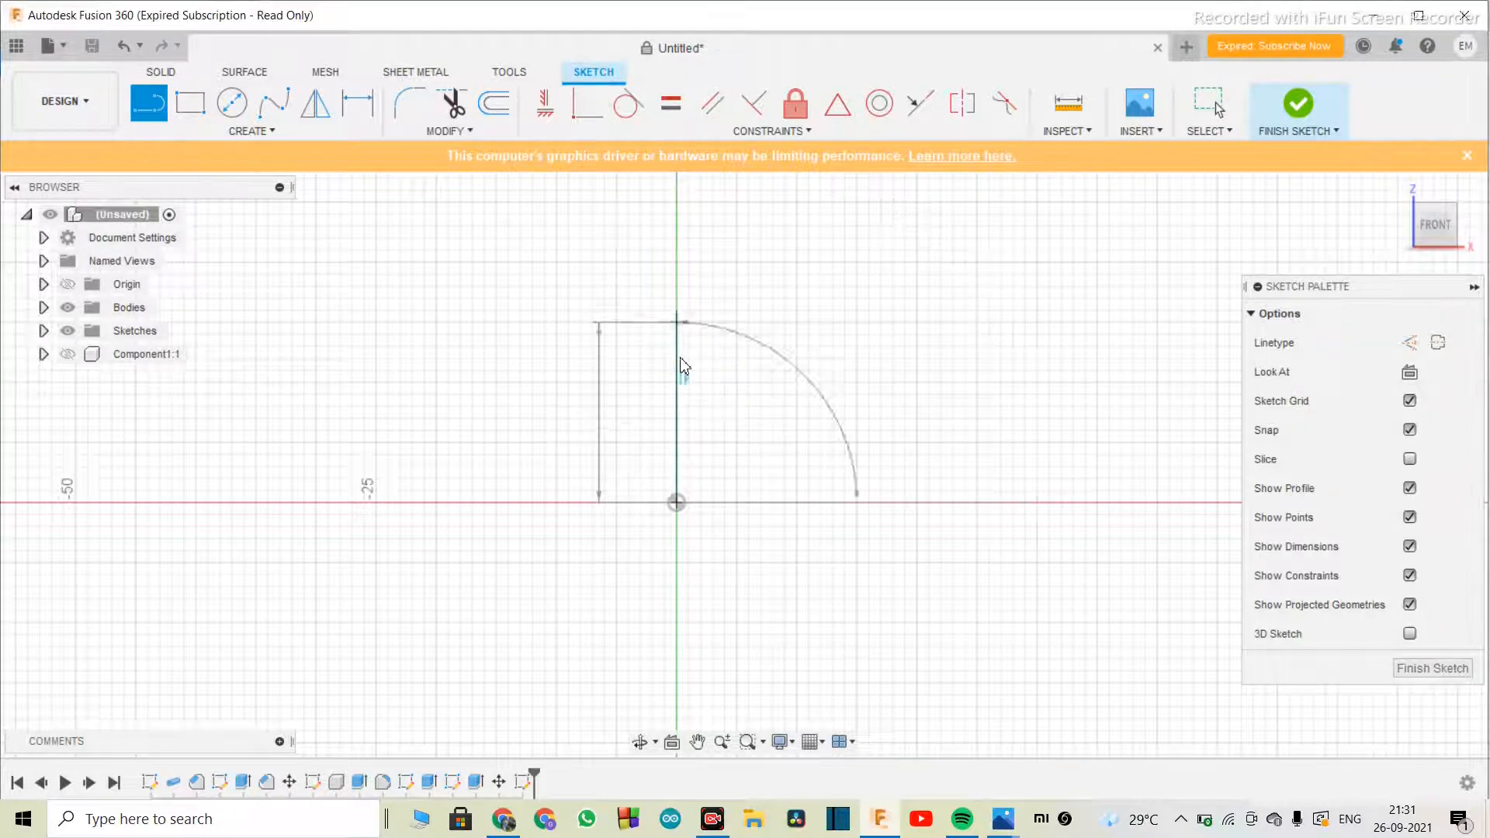
{"action": "key", "text": "Escape"}
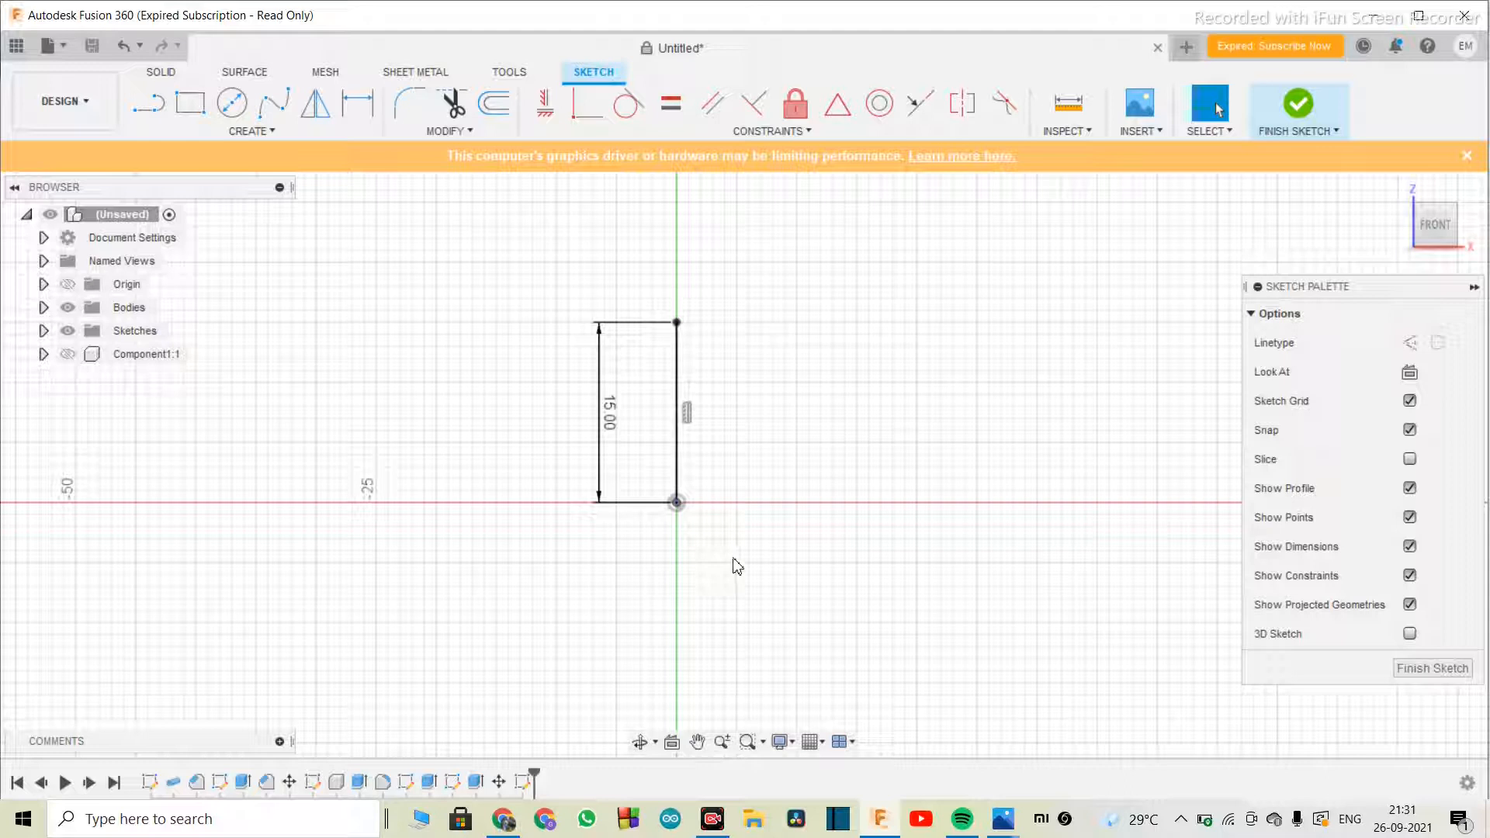
- Draw a second vertical line, 15 mm long, from the origin downward
{"action": "key", "text": "l"}
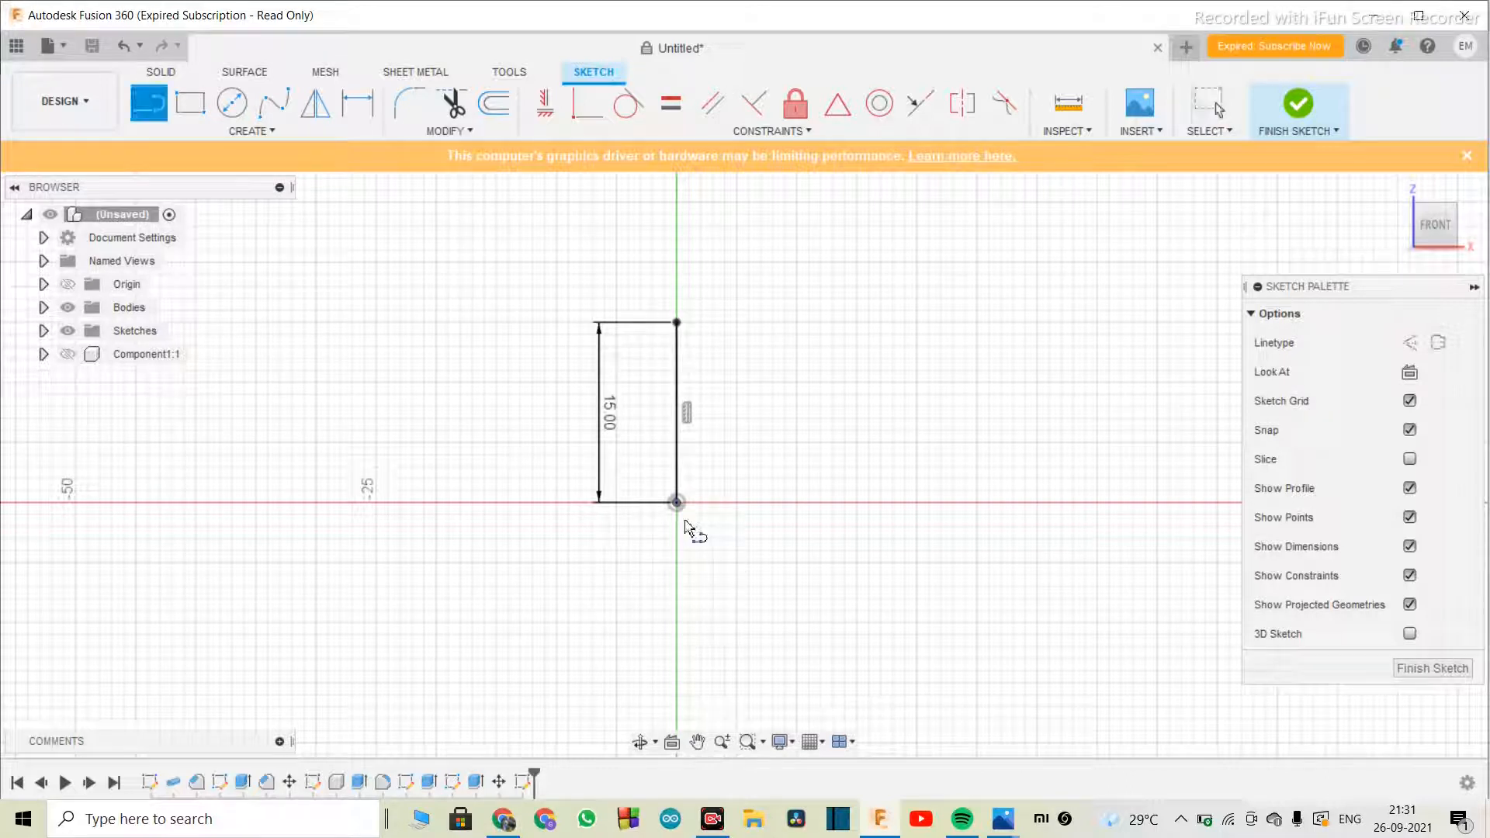
{"action": "left_click", "coordinate": [677, 502]}
{"action": "type", "text": "15"}
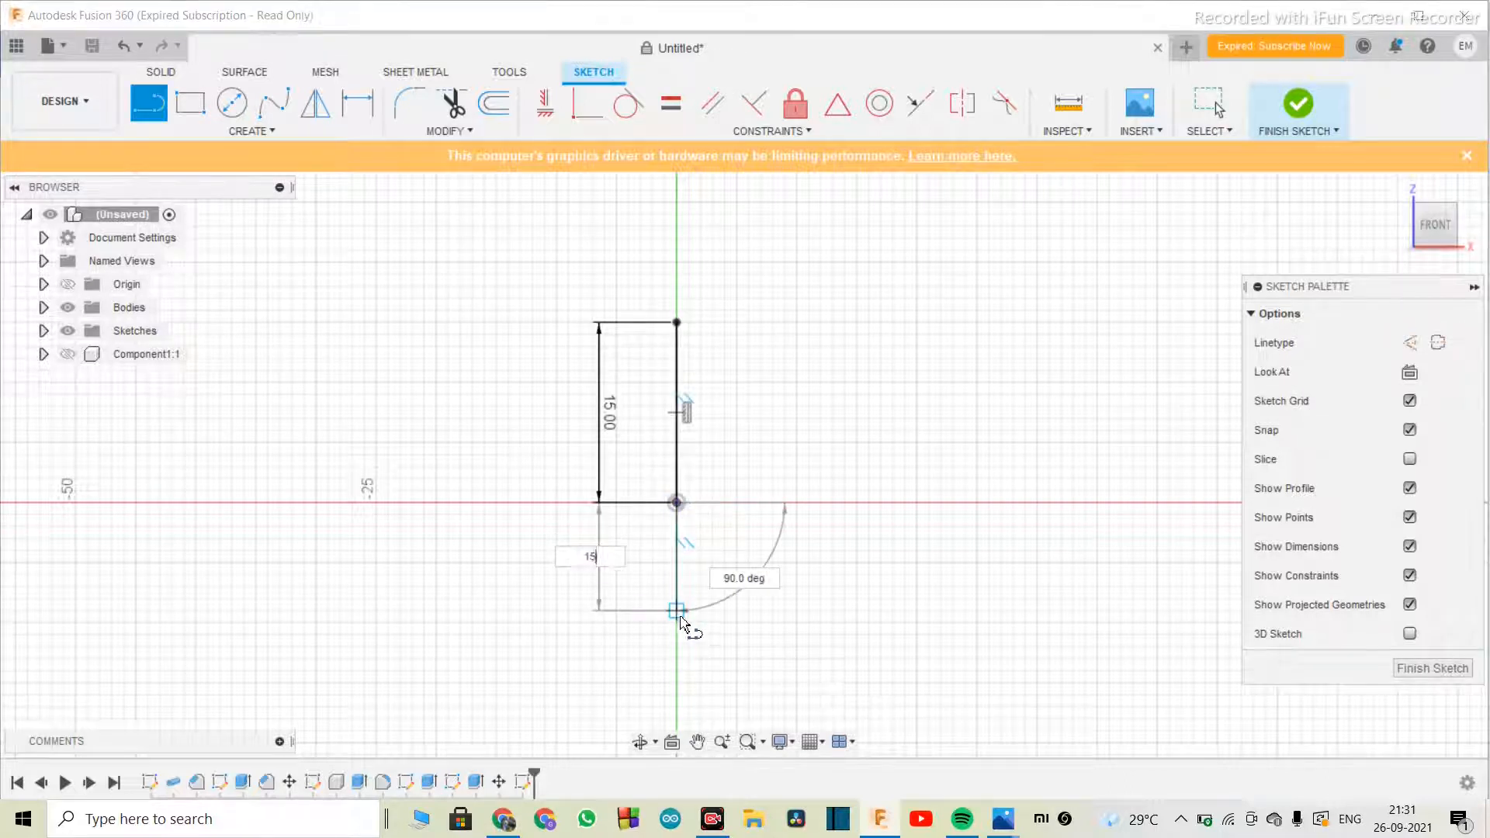
{"action": "key", "text": "Return"}
{"action": "key", "text": "Escape"}
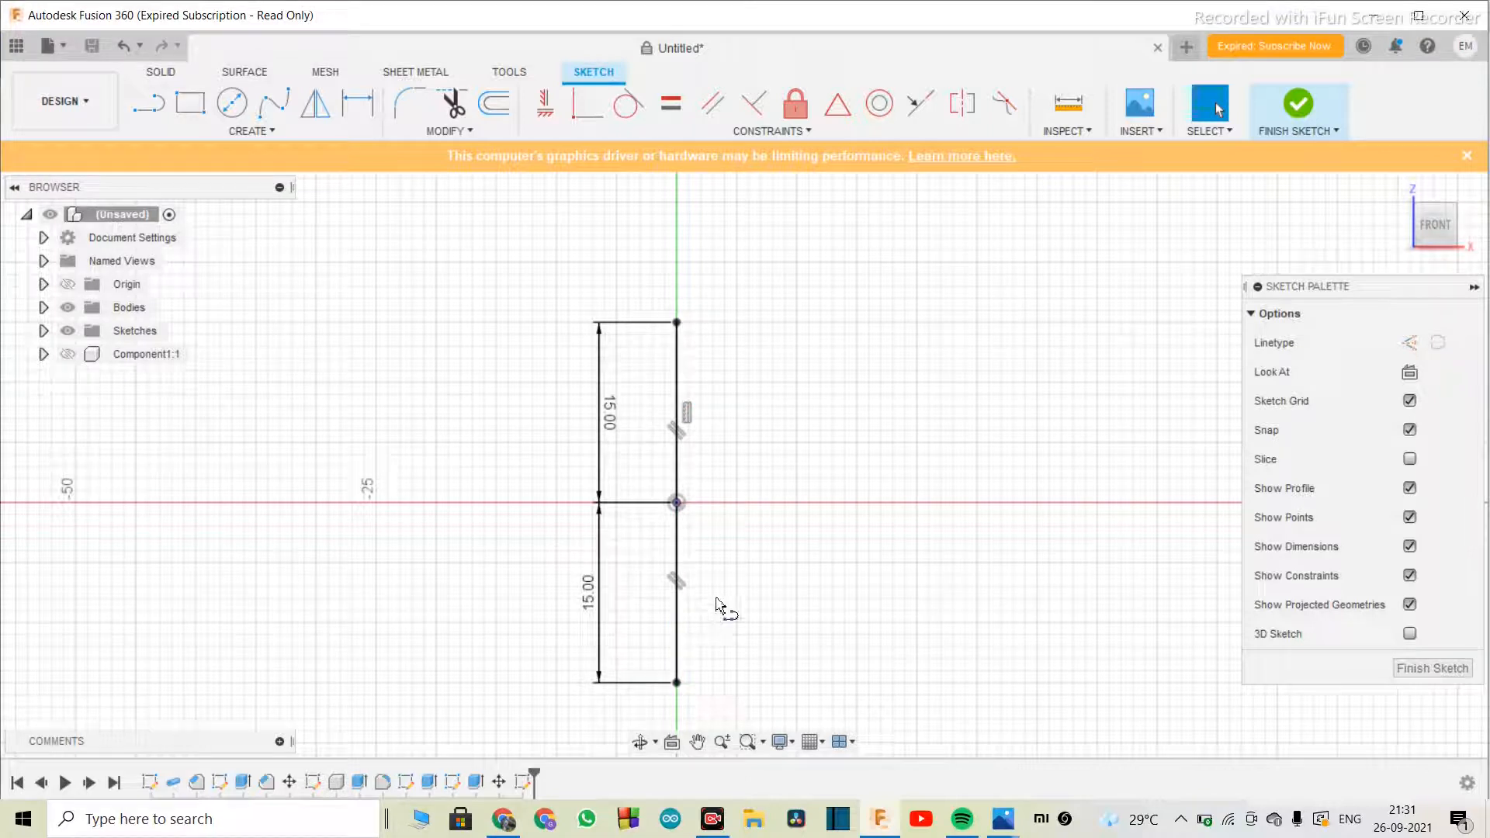
- Close the vertical lines into a 1 mm wide strip by adding a top edge, a parallel side on the +X side and a bottom edge
{"action": "key", "text": "l"}
{"action": "left_click", "coordinate": [677, 323]}
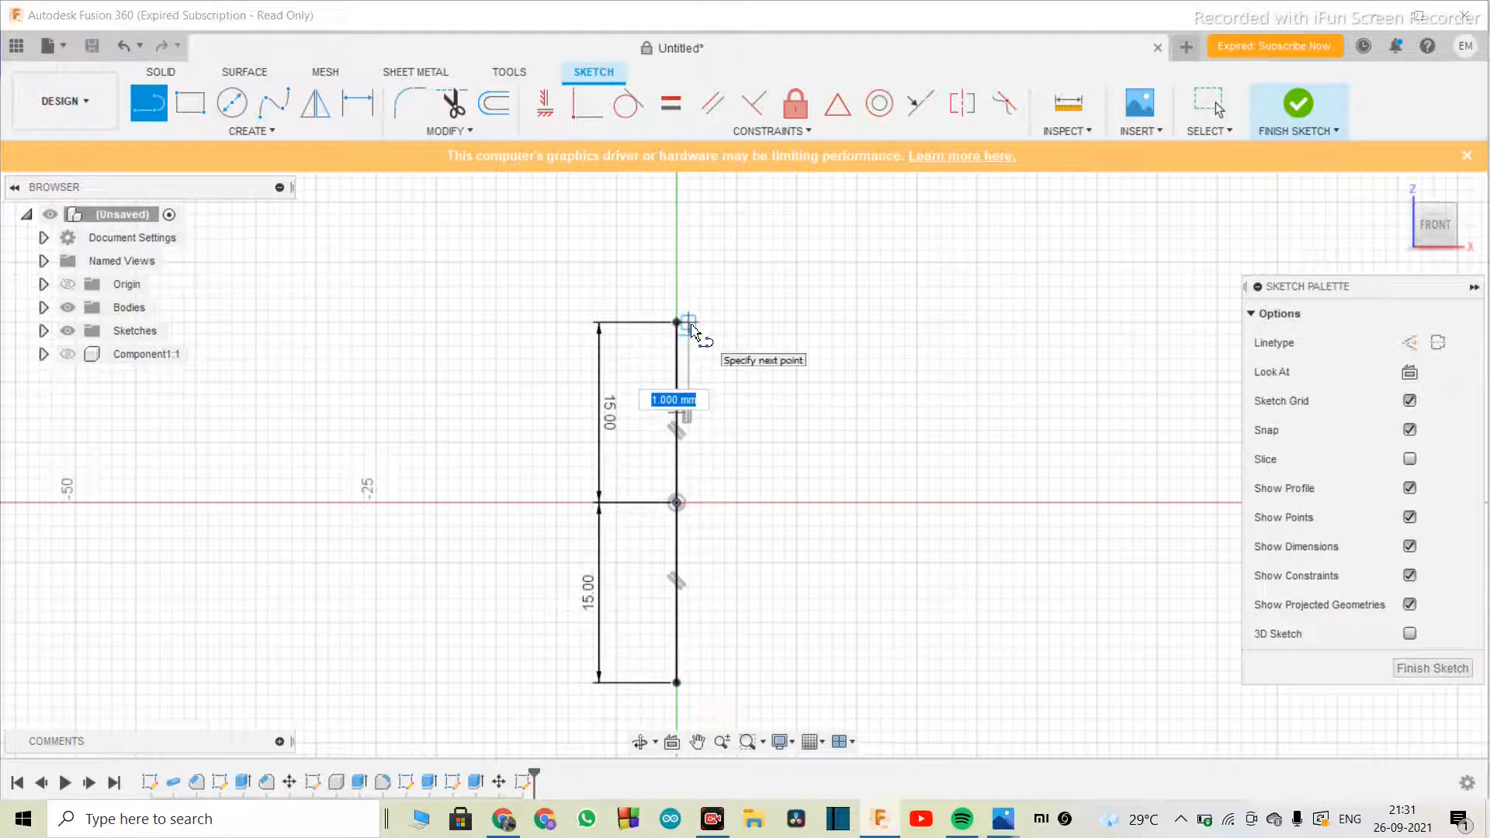
{"action": "left_click", "coordinate": [691, 327]}
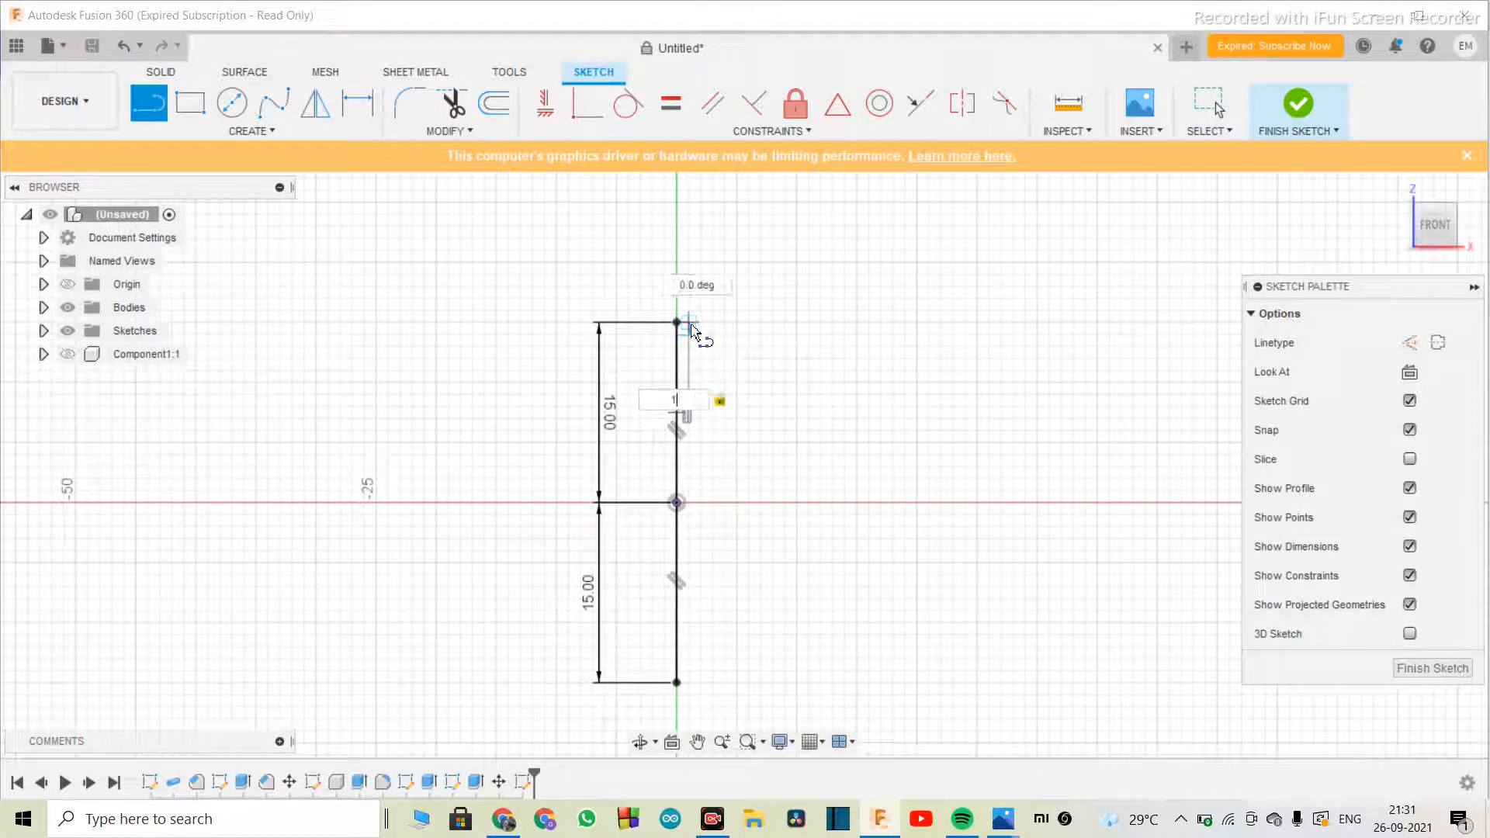
{"action": "key", "text": "Escape"}
{"action": "key", "text": "l"}
{"action": "left_click_drag", "start_coordinate": [689, 323], "coordinate": [691, 686]}
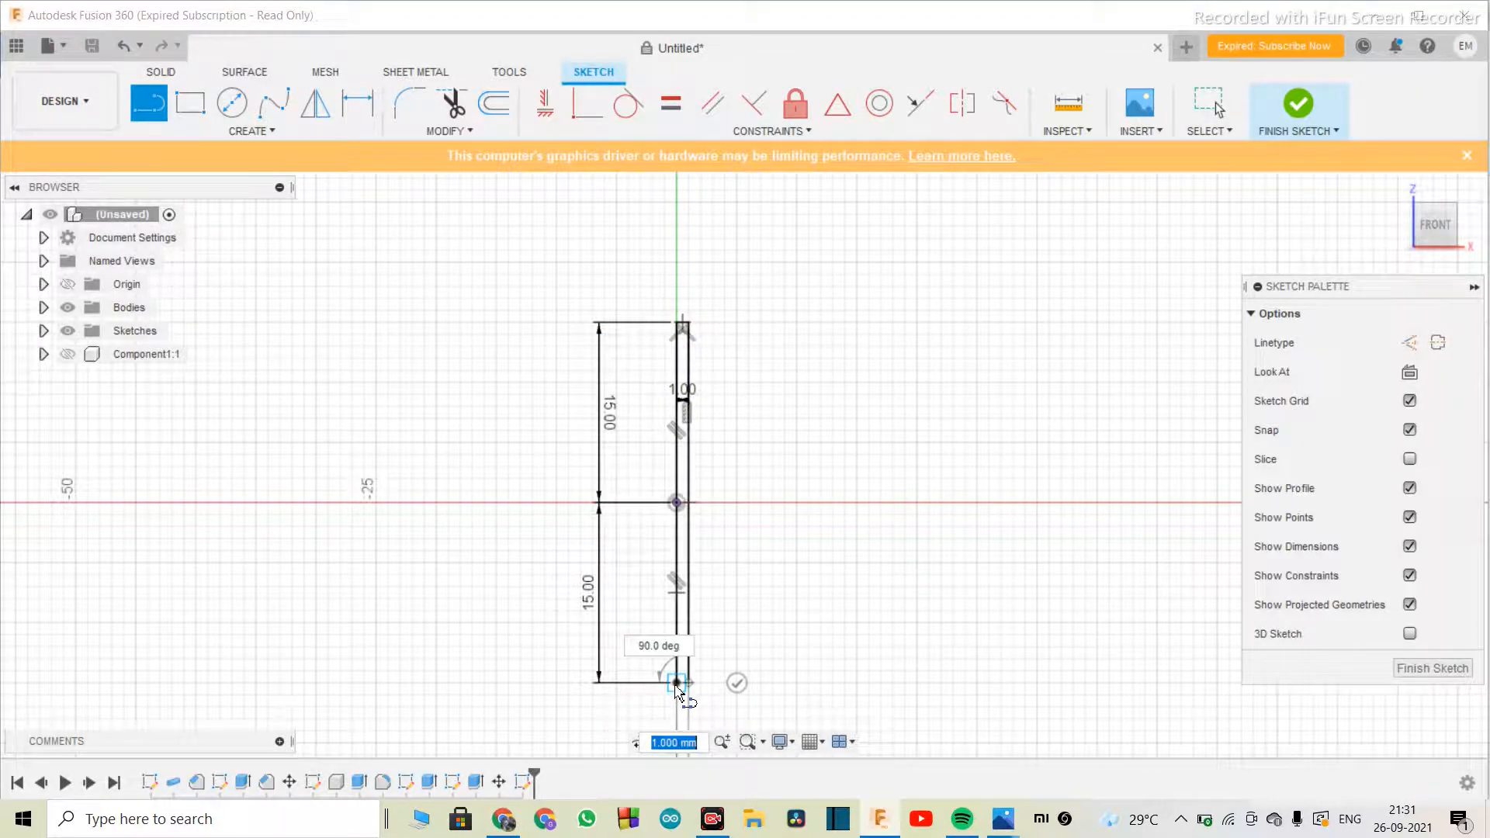
{"action": "key", "text": "Escape"}
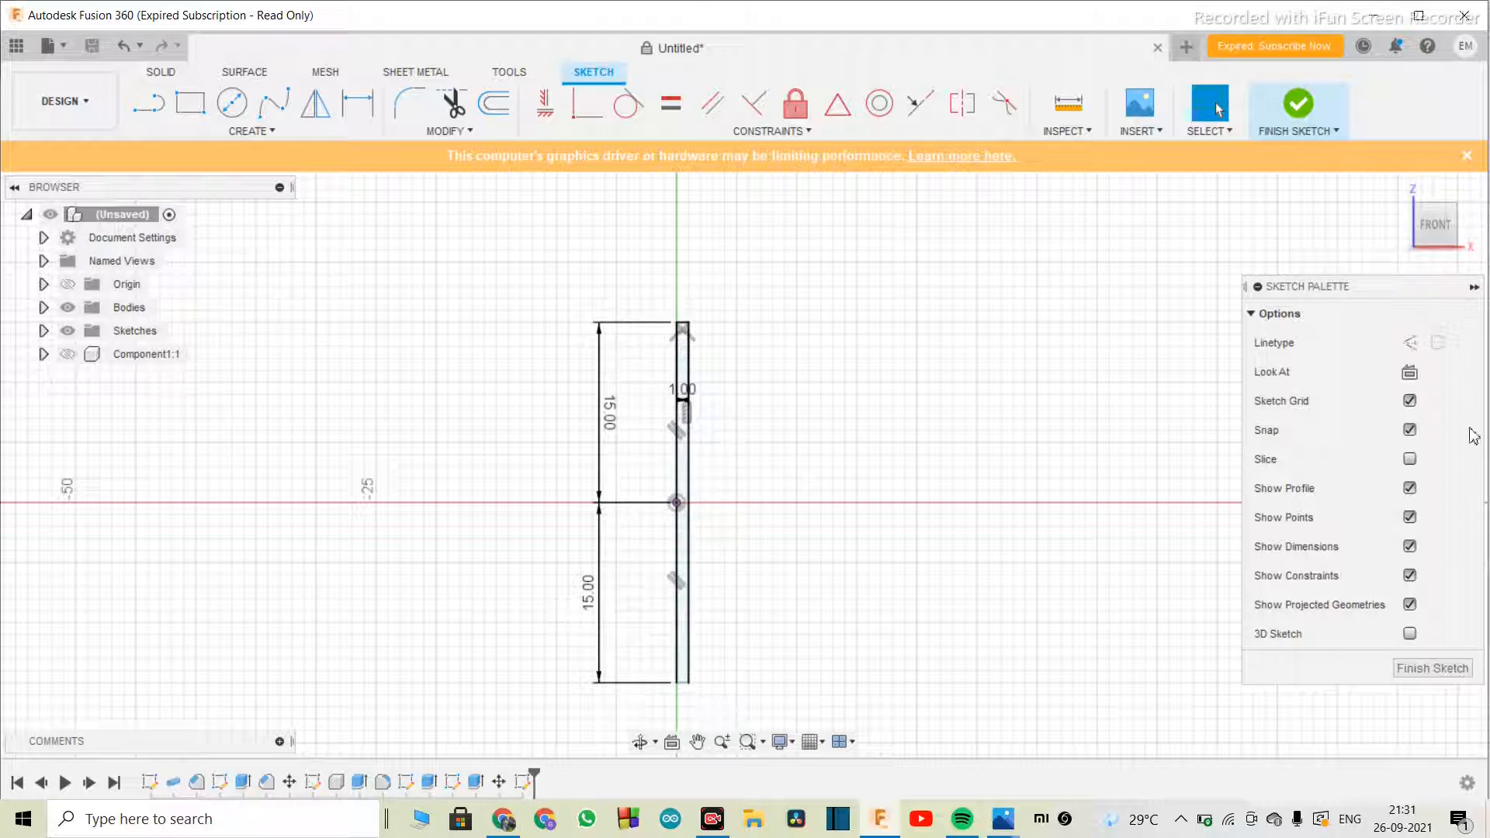
- Switch to construction linetype and draw a 10 mm vertical line from the origin upward
{"action": "left_click", "coordinate": [1410, 342]}
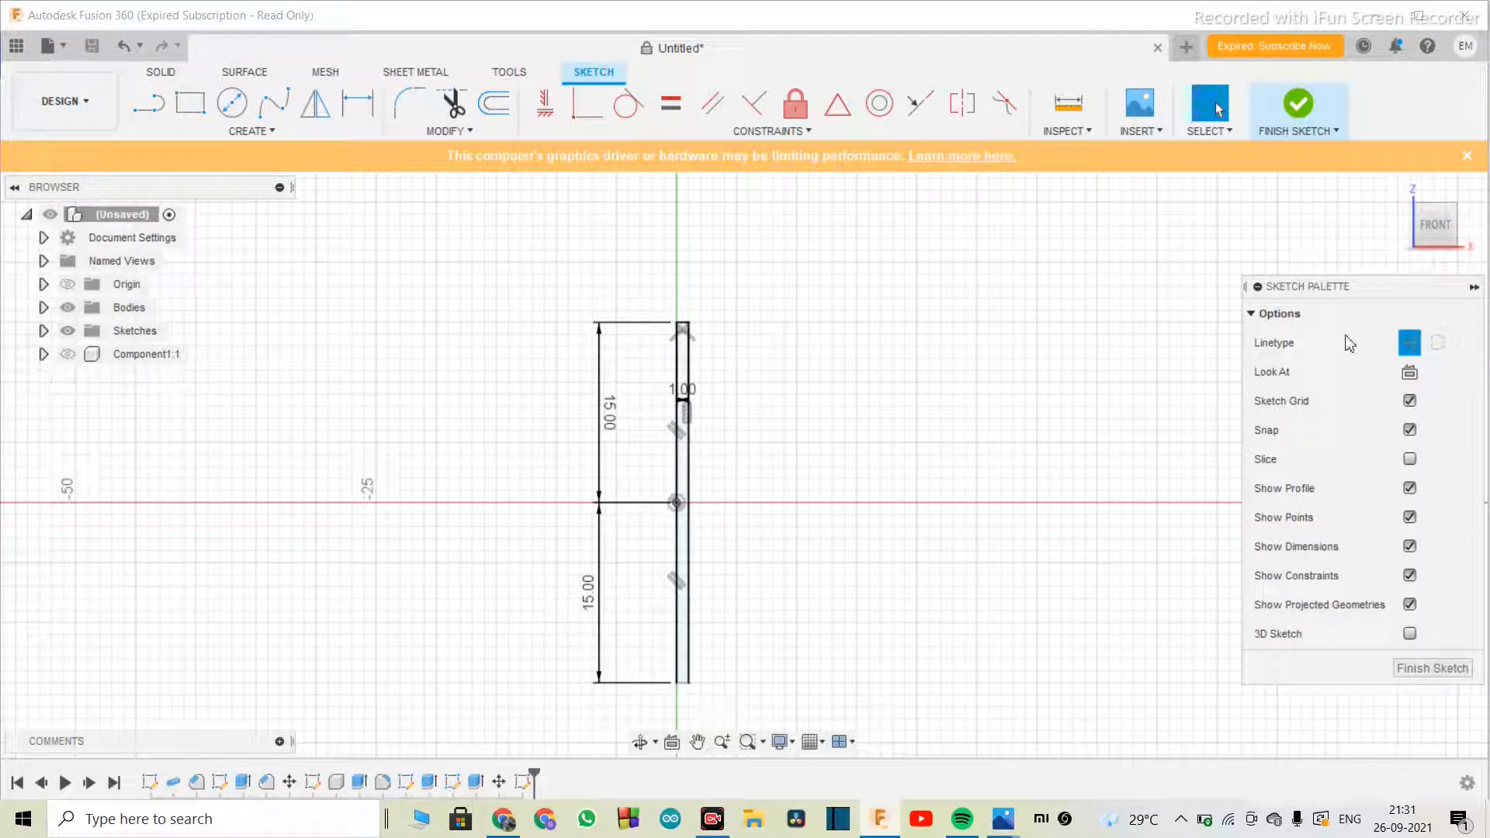
{"action": "key", "text": "l"}
{"action": "left_click", "coordinate": [677, 502]}
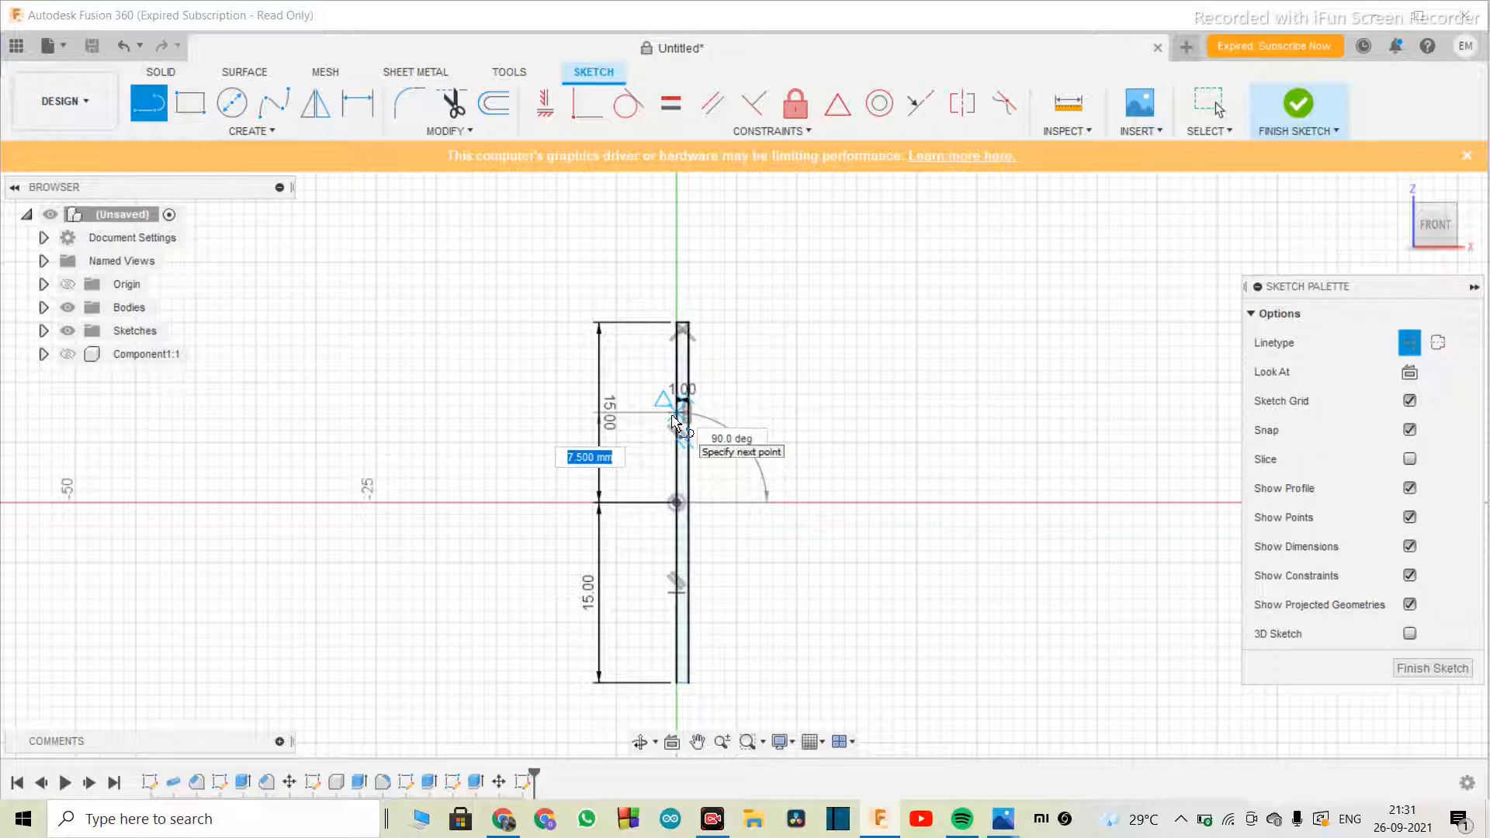
{"action": "type", "text": "10"}
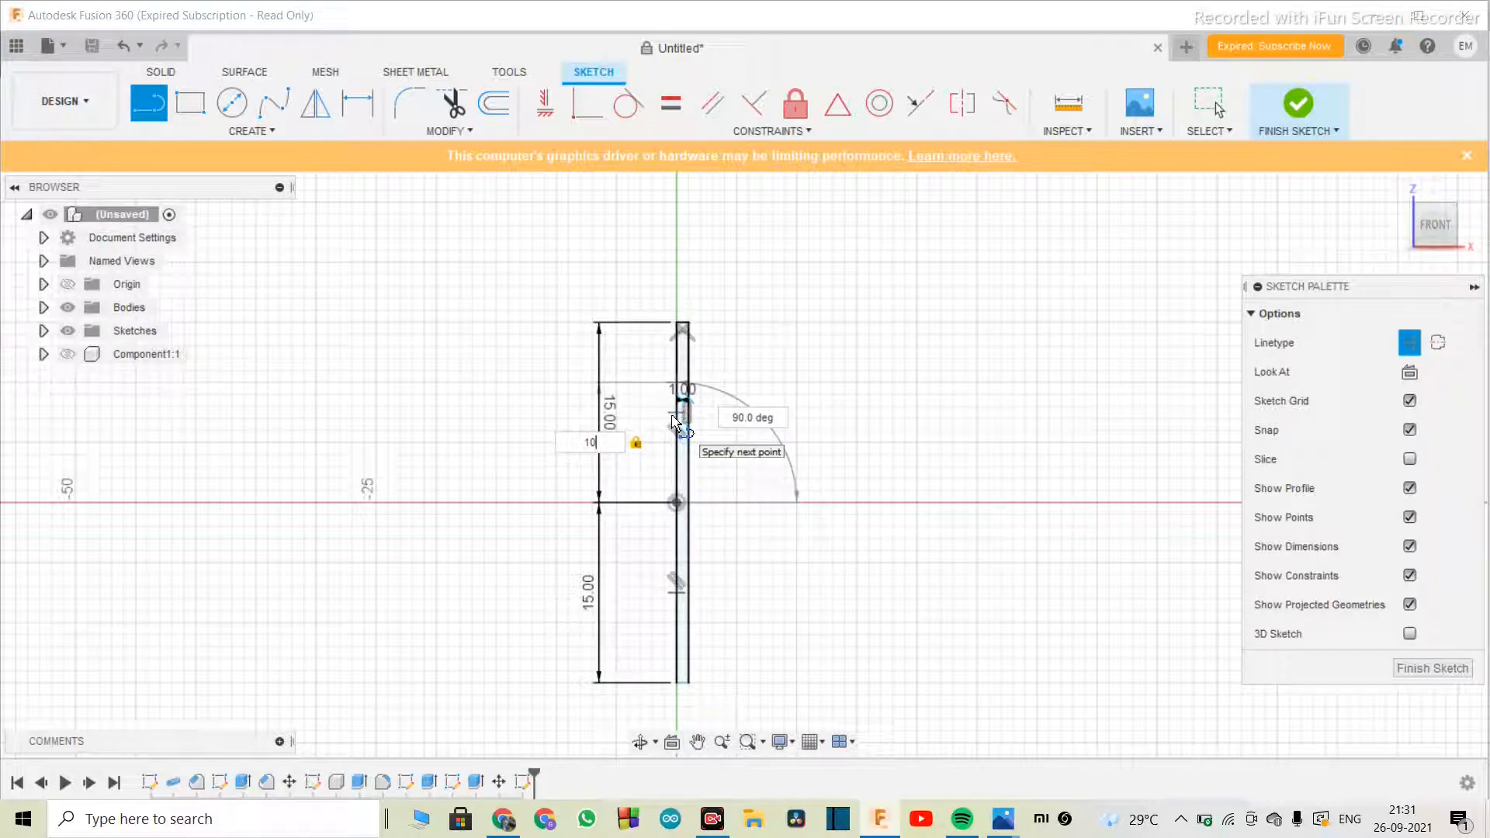
{"action": "key", "text": "Return"}
{"action": "key", "text": "Escape"}
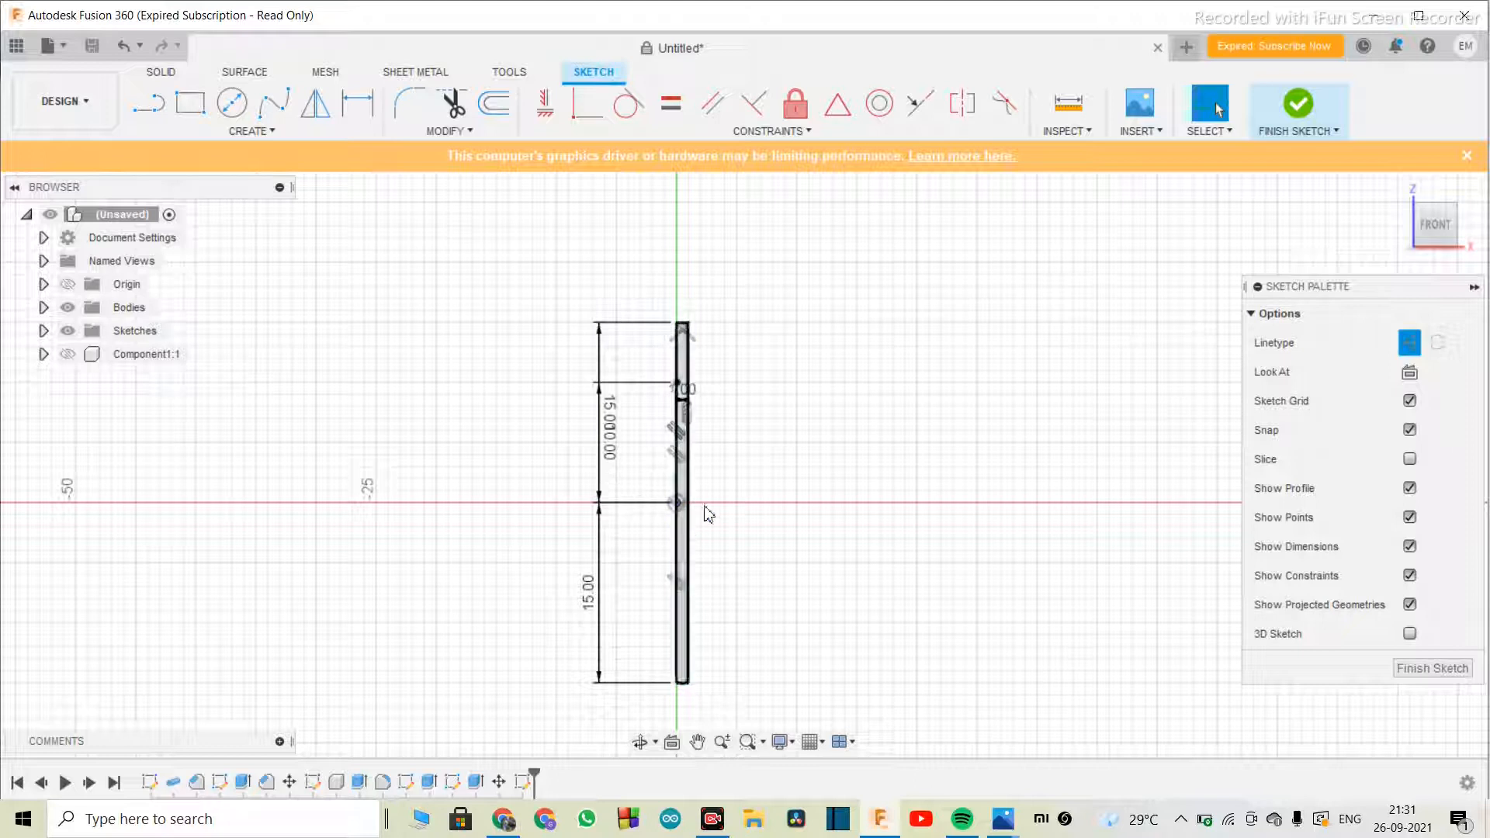
{"action": "key", "text": "l"}
{"action": "left_click", "coordinate": [677, 382]}
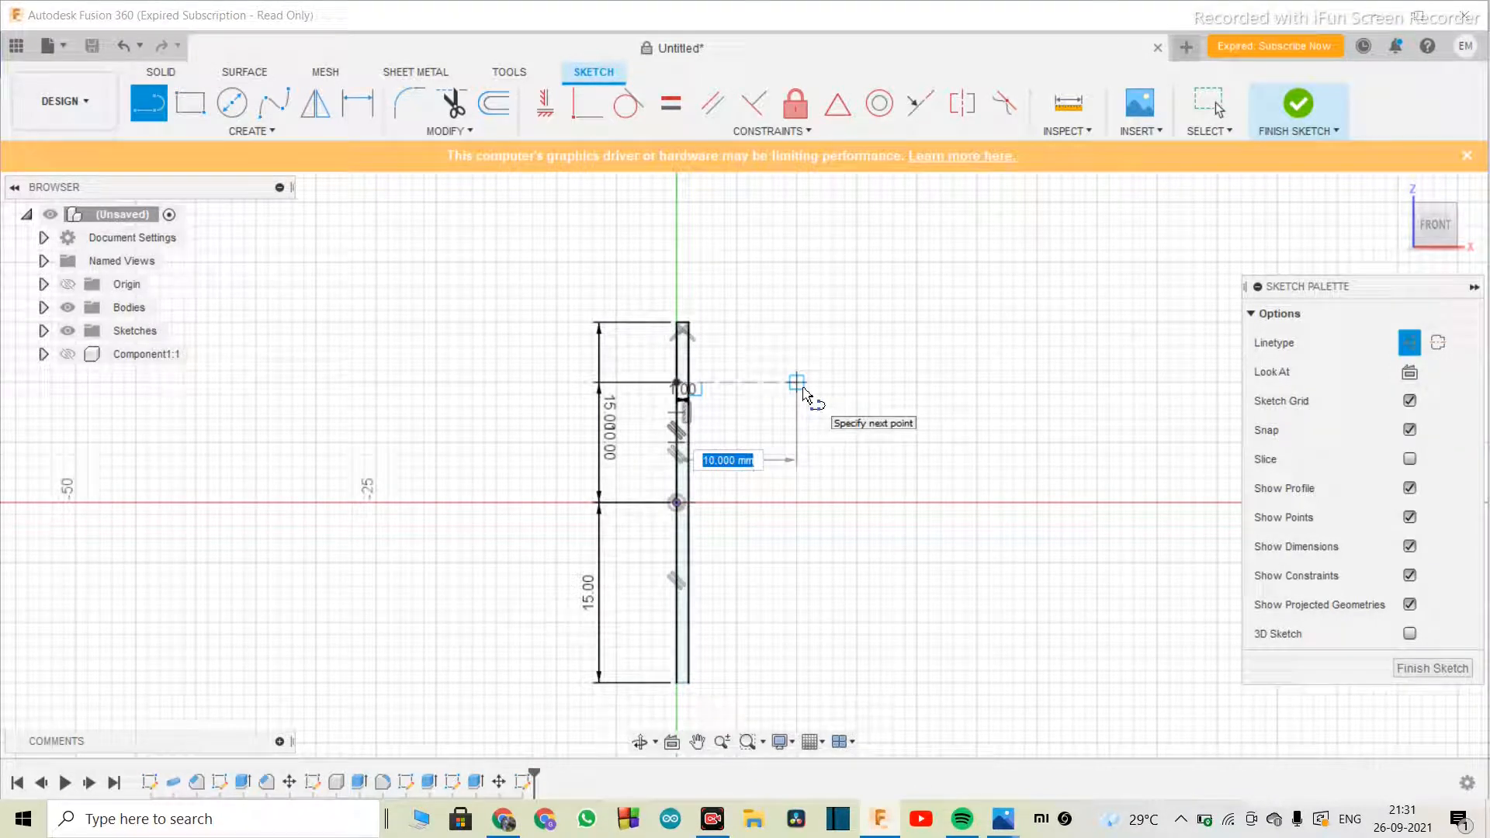
{"action": "key", "text": "Escape"}
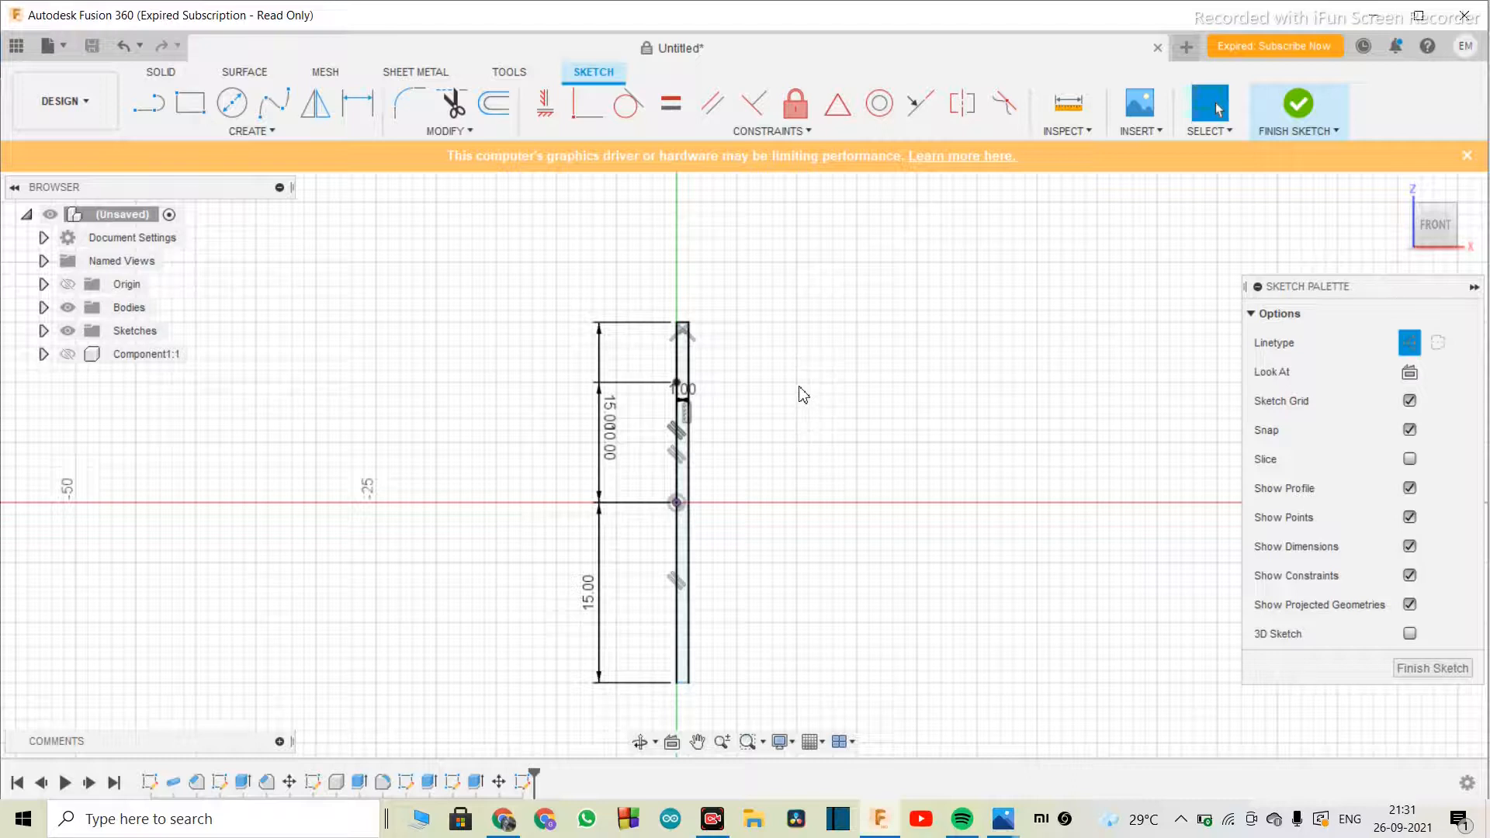
- Draw a 12 mm wide, 20 mm high rectangle in normal linetype against the strip's +X edge, starting level with the 10 mm construction line's upper end
{"action": "scroll", "coordinate": [715, 389], "scroll_direction": "up", "scroll_amount": 2}
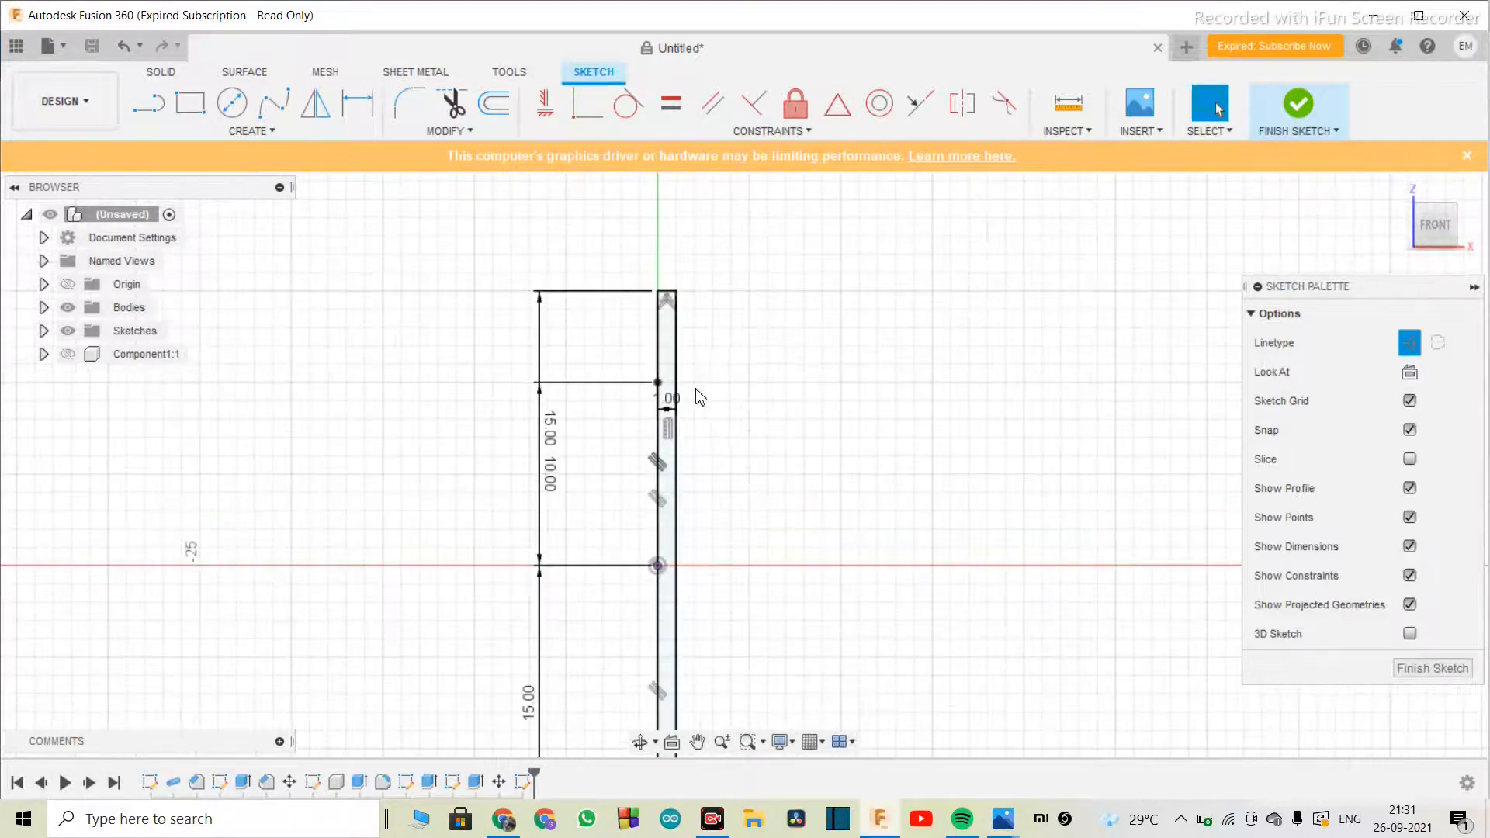
{"action": "scroll", "coordinate": [685, 397], "scroll_direction": "down", "scroll_amount": 2}
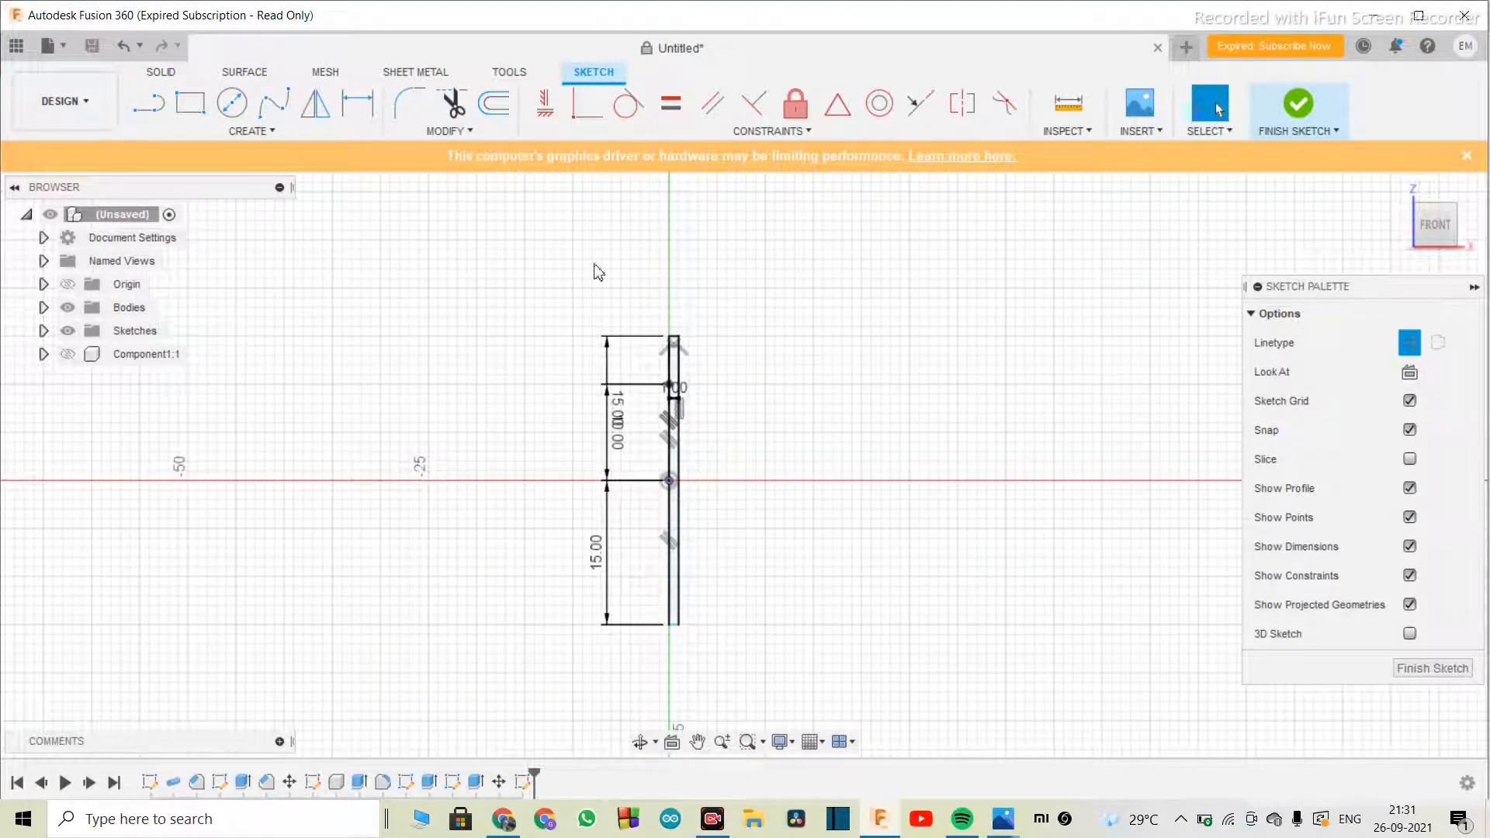
{"action": "left_click", "coordinate": [190, 103]}
{"action": "scroll", "coordinate": [650, 371], "scroll_direction": "up", "scroll_amount": 3}
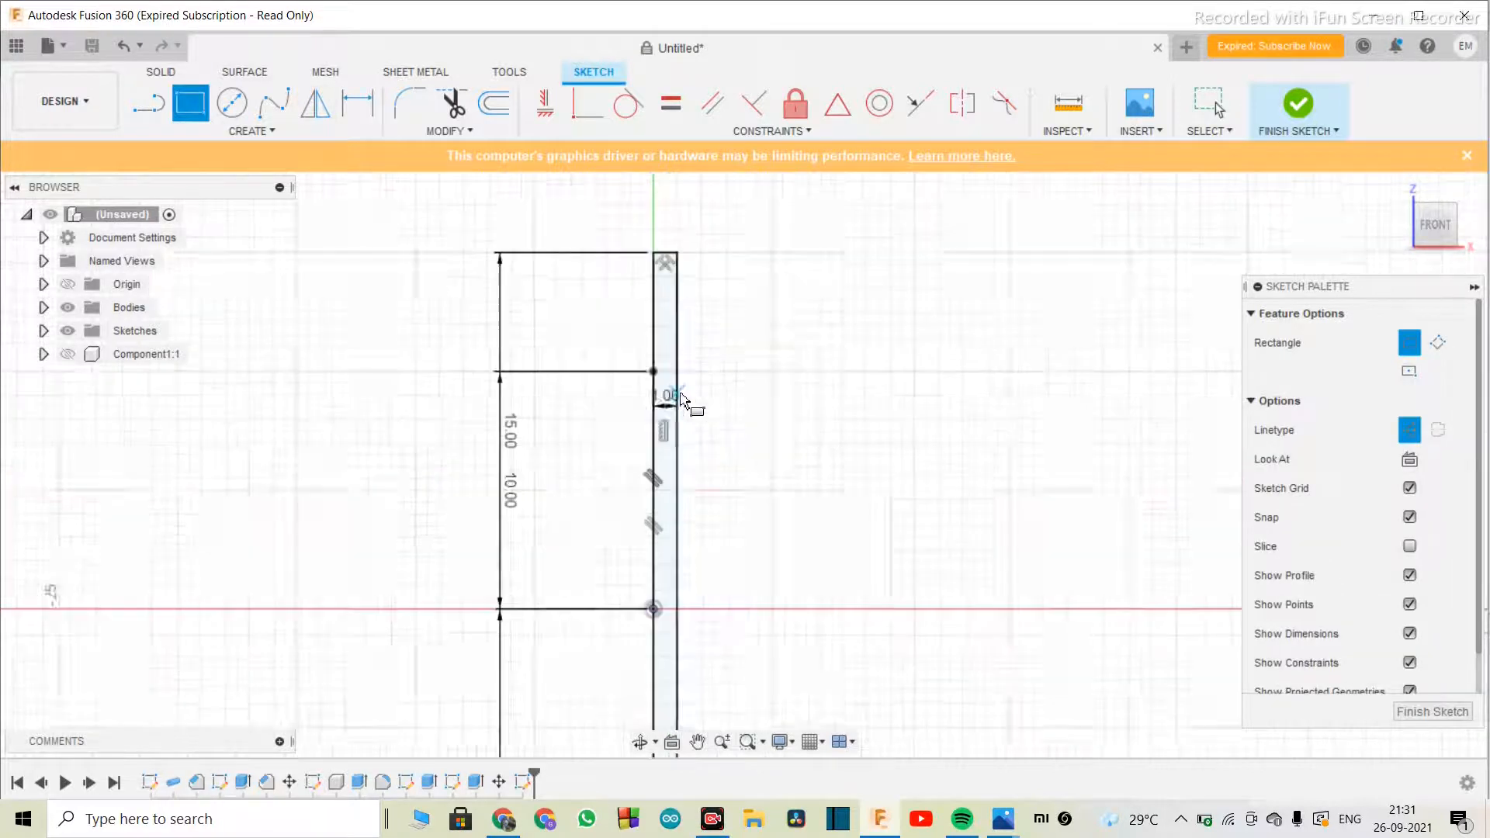
{"action": "scroll", "coordinate": [698, 392], "scroll_direction": "down", "scroll_amount": 3}
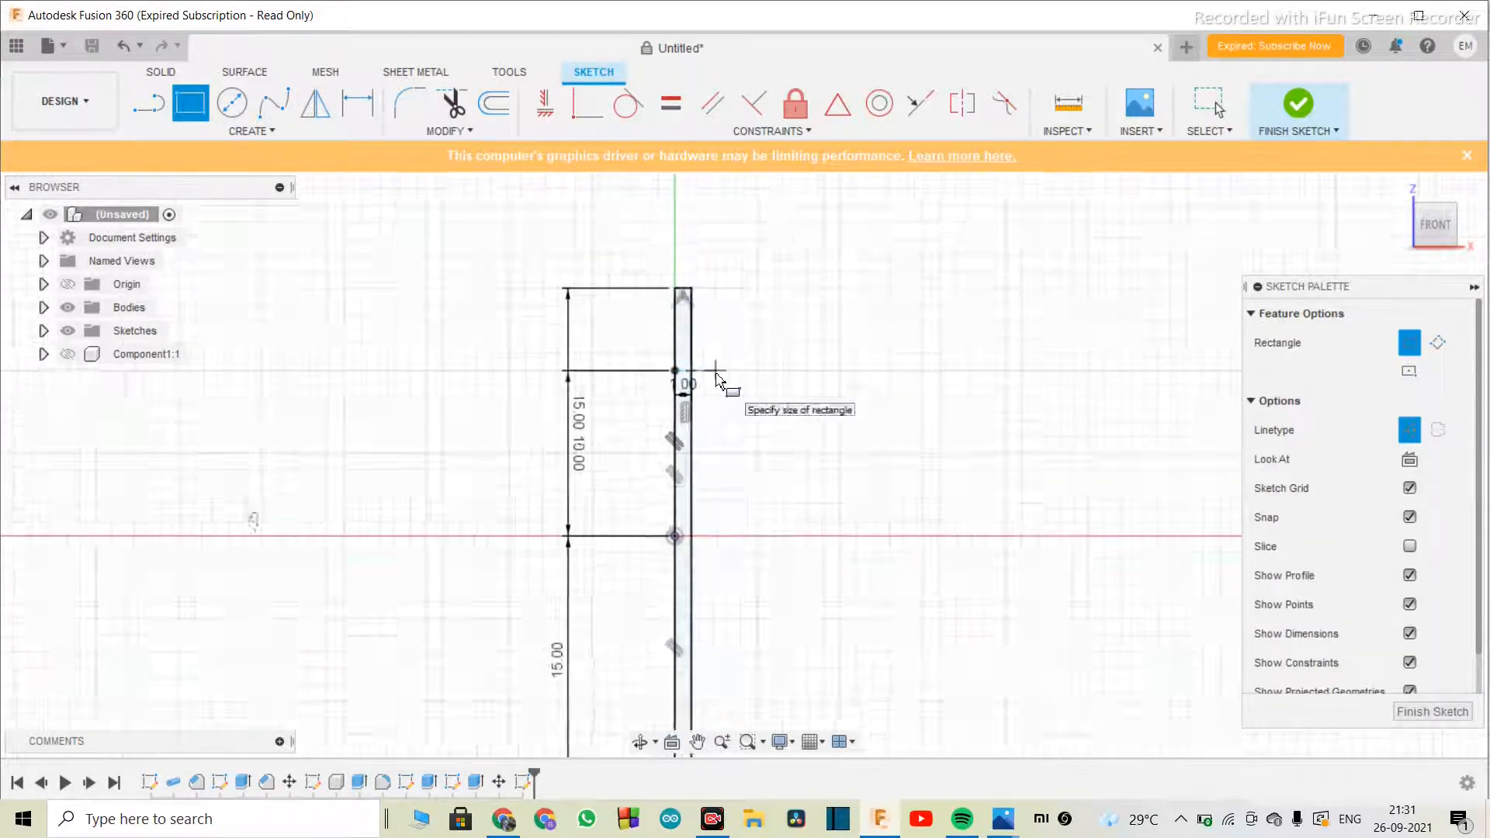
{"action": "left_click", "coordinate": [693, 381]}
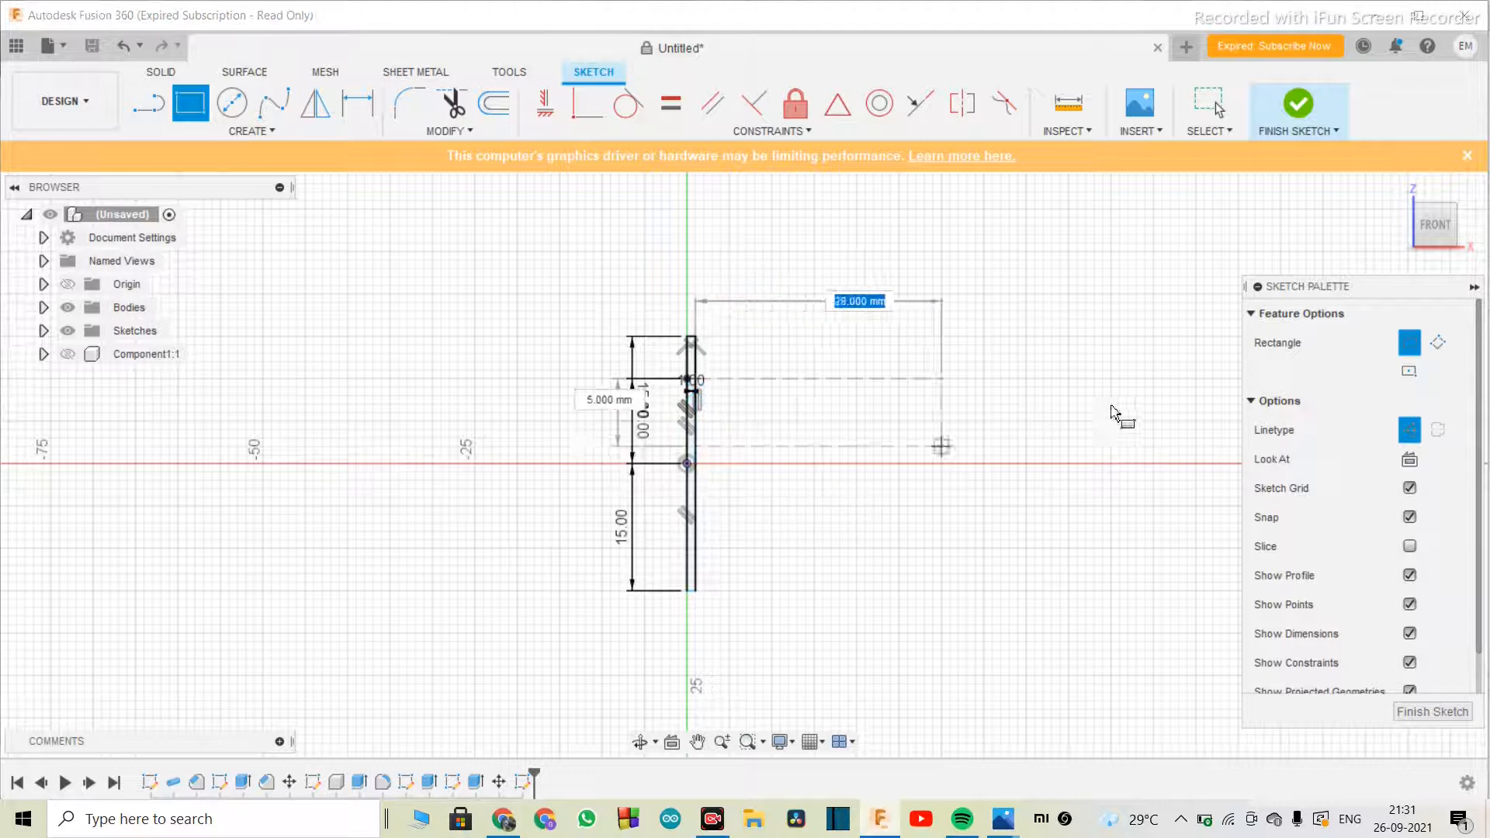
{"action": "left_click", "coordinate": [1410, 430]}
{"action": "key", "text": "Tab"}
{"action": "key", "text": "Tab"}
{"action": "scroll", "coordinate": [738, 592], "scroll_direction": "down", "scroll_amount": 2}
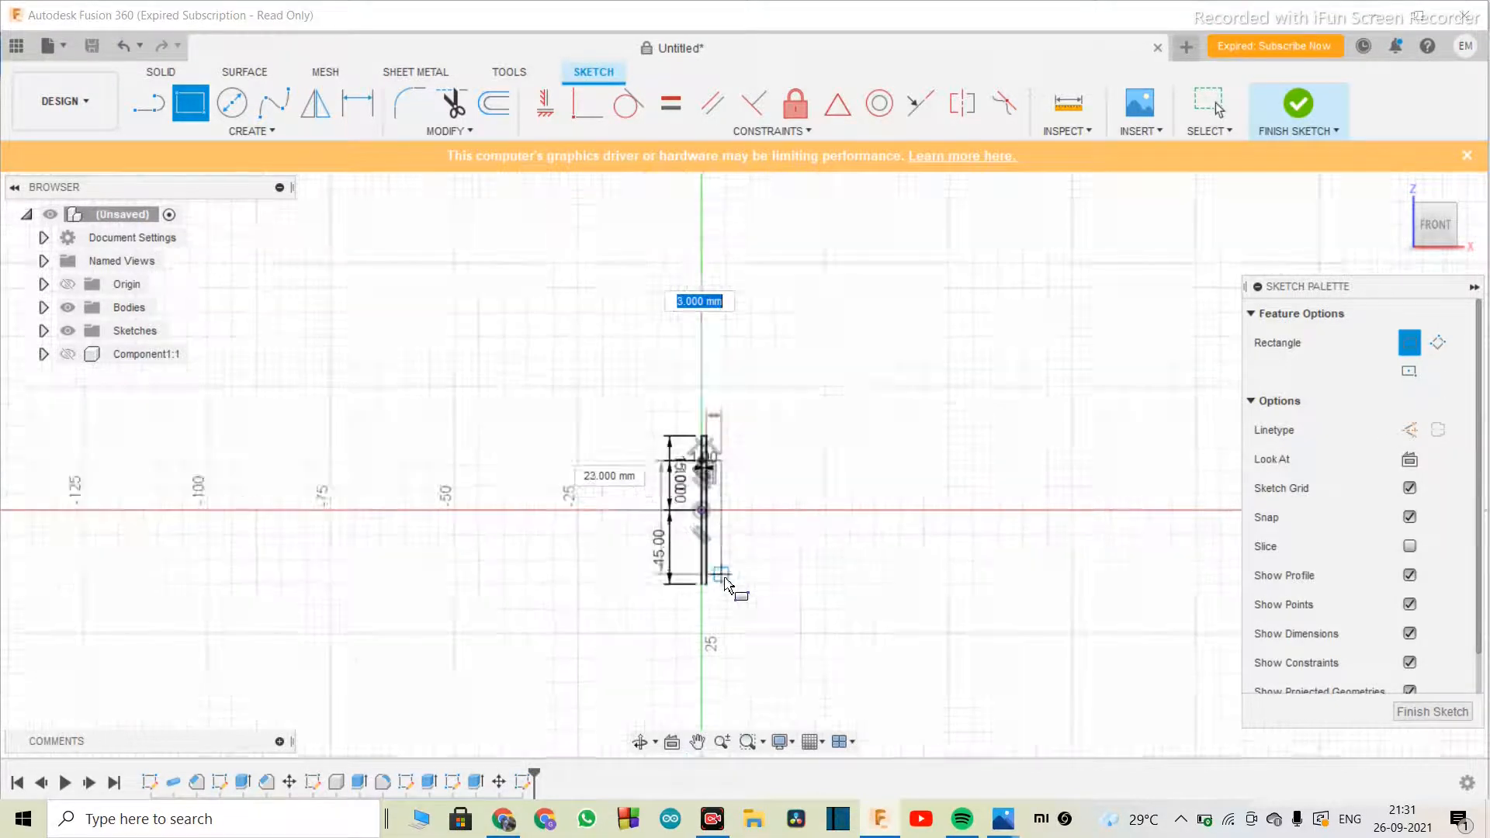
{"action": "scroll", "coordinate": [743, 544], "scroll_direction": "up", "scroll_amount": 4}
{"action": "scroll", "coordinate": [698, 606], "scroll_direction": "down", "scroll_amount": 3}
{"action": "scroll", "coordinate": [702, 609], "scroll_direction": "up", "scroll_amount": 3}
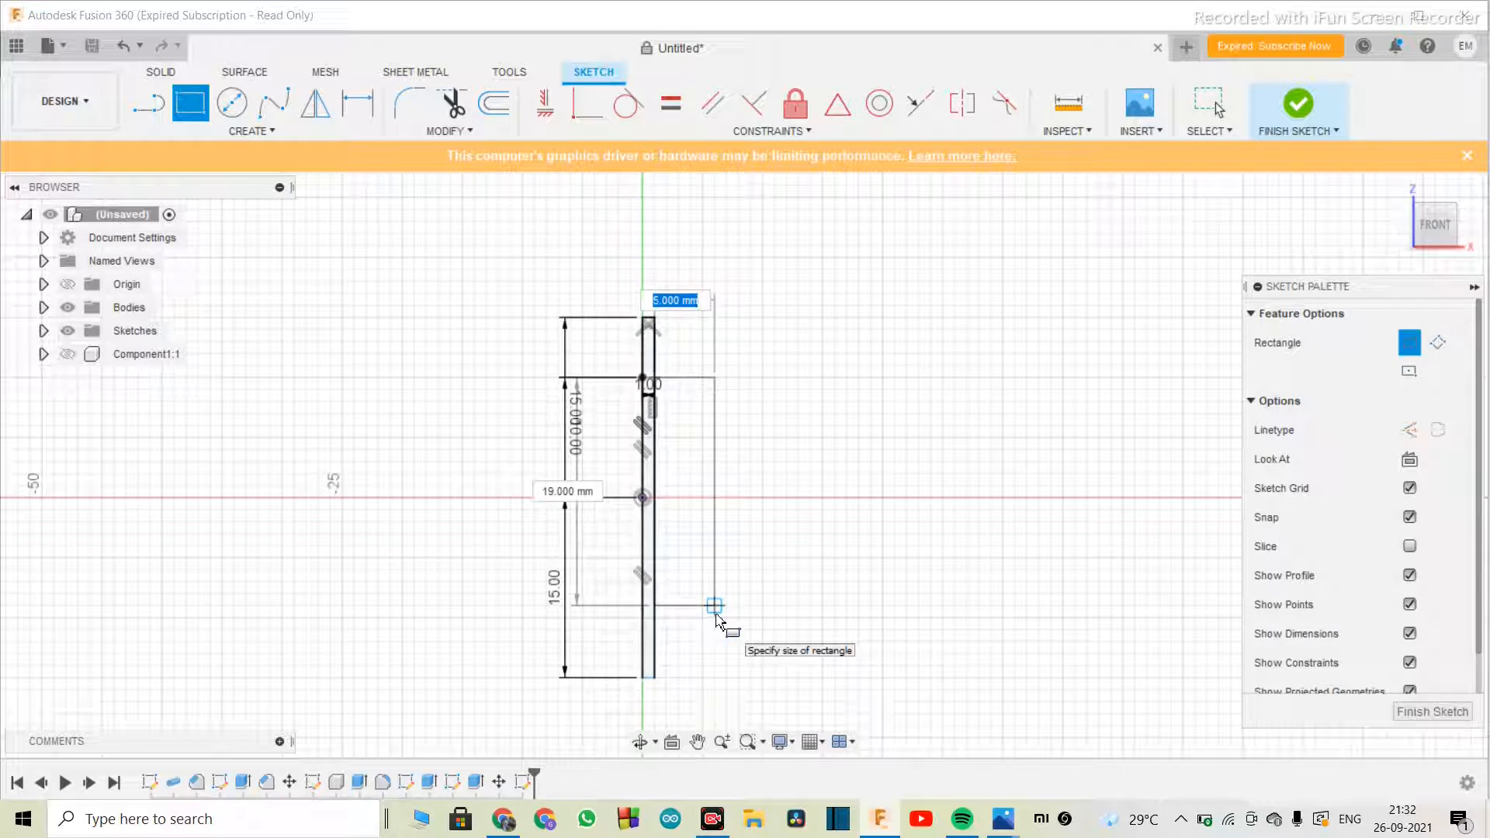
{"action": "type", "text": "15"}
{"action": "key", "text": "Tab"}
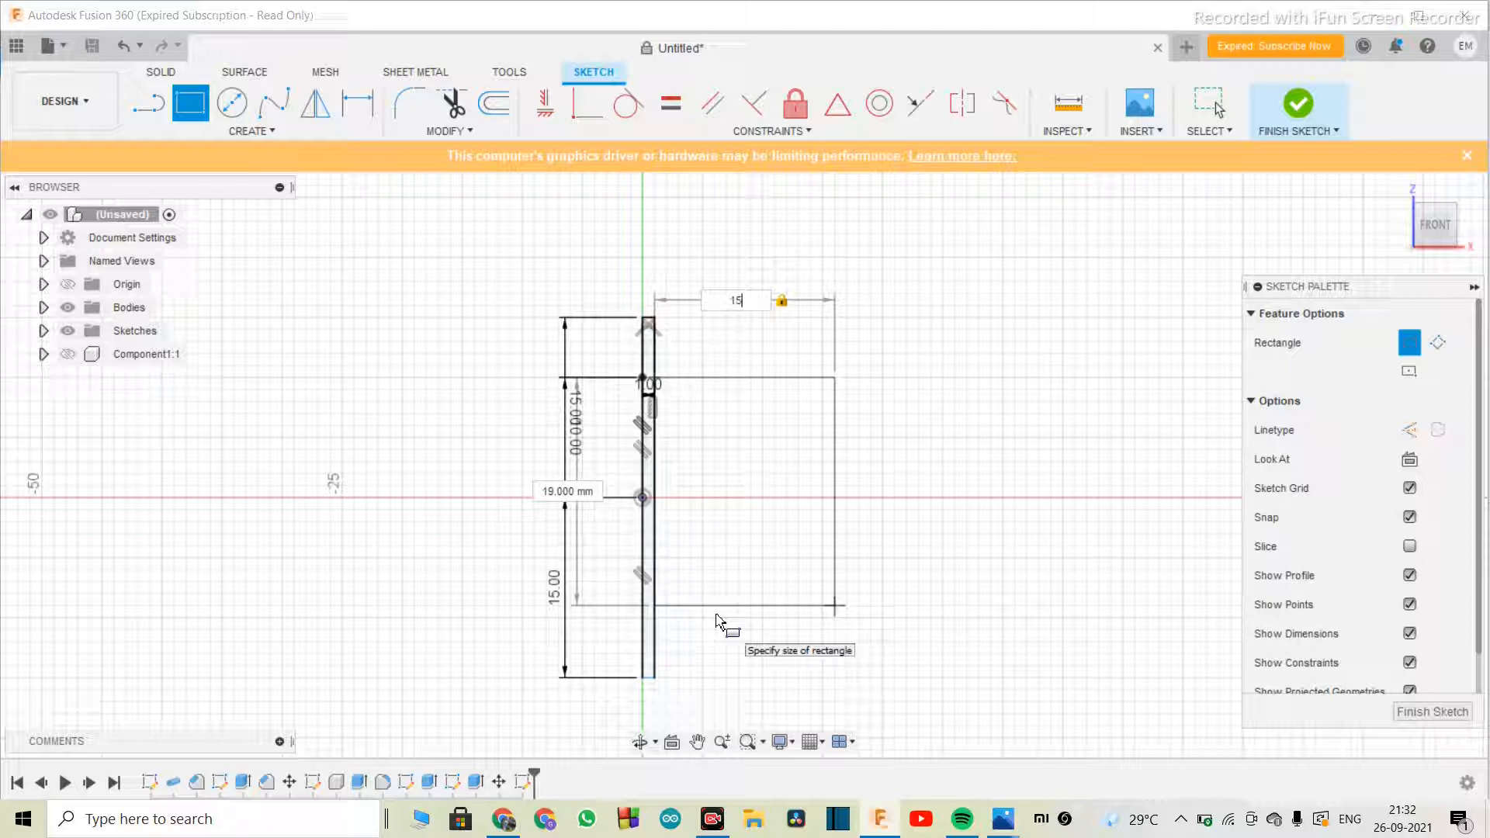
{"action": "key", "text": "Tab"}
{"action": "type", "text": "20"}
{"action": "key", "text": "Tab"}
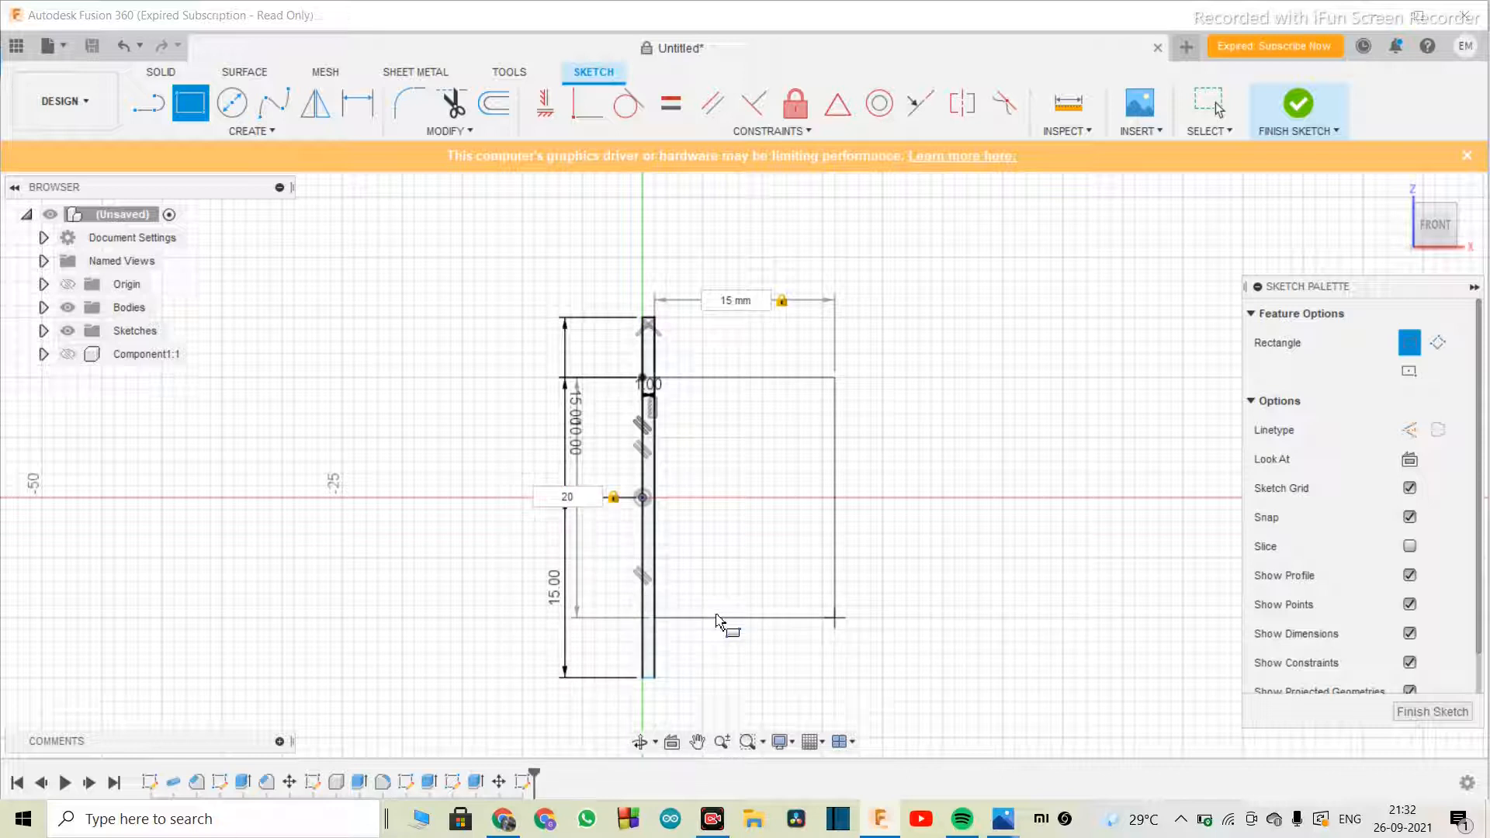
{"action": "key", "text": "Tab"}
{"action": "type", "text": "10"}
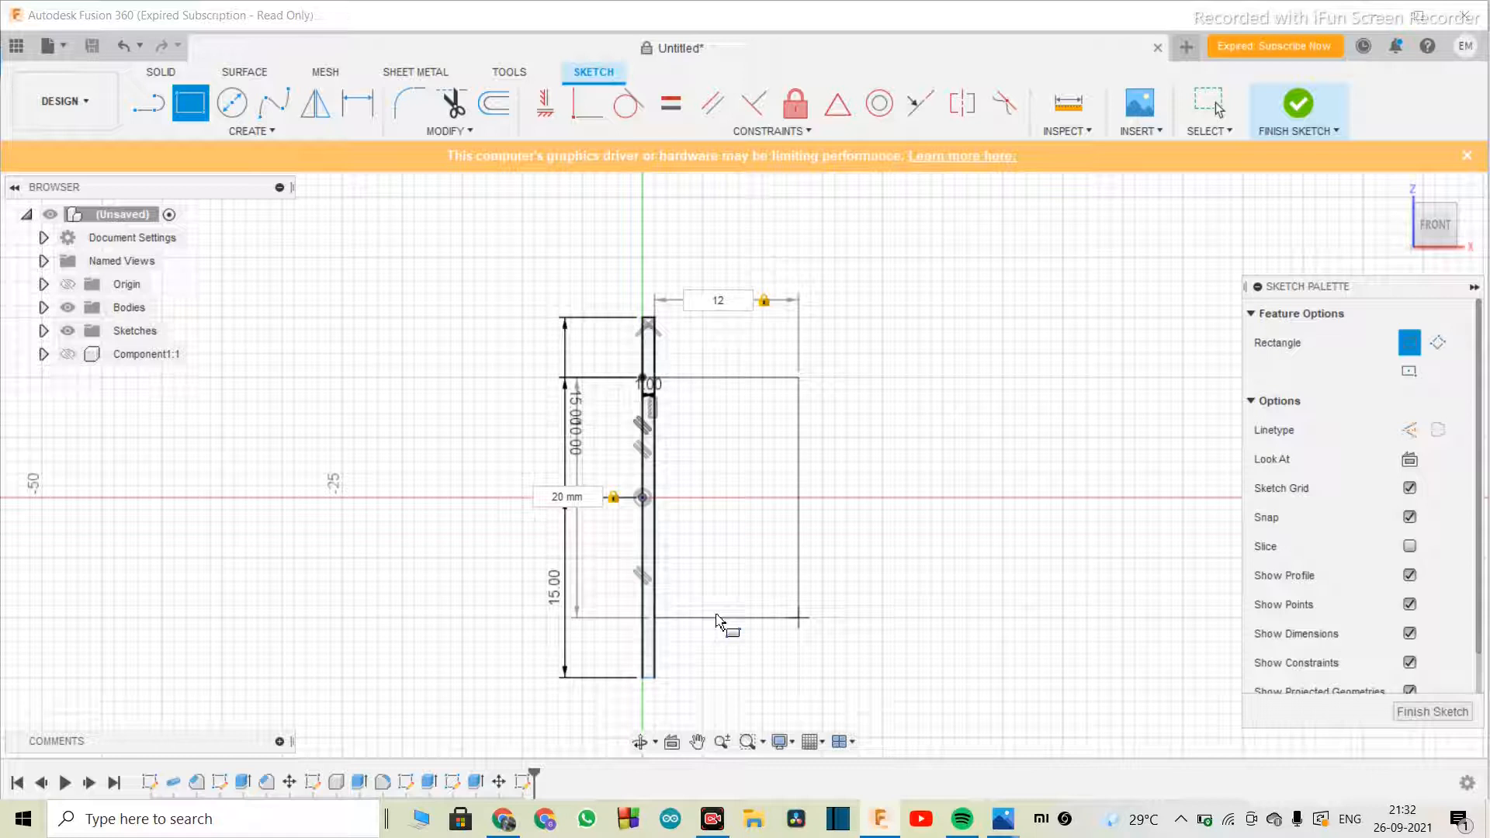
{"action": "key", "text": "Return"}
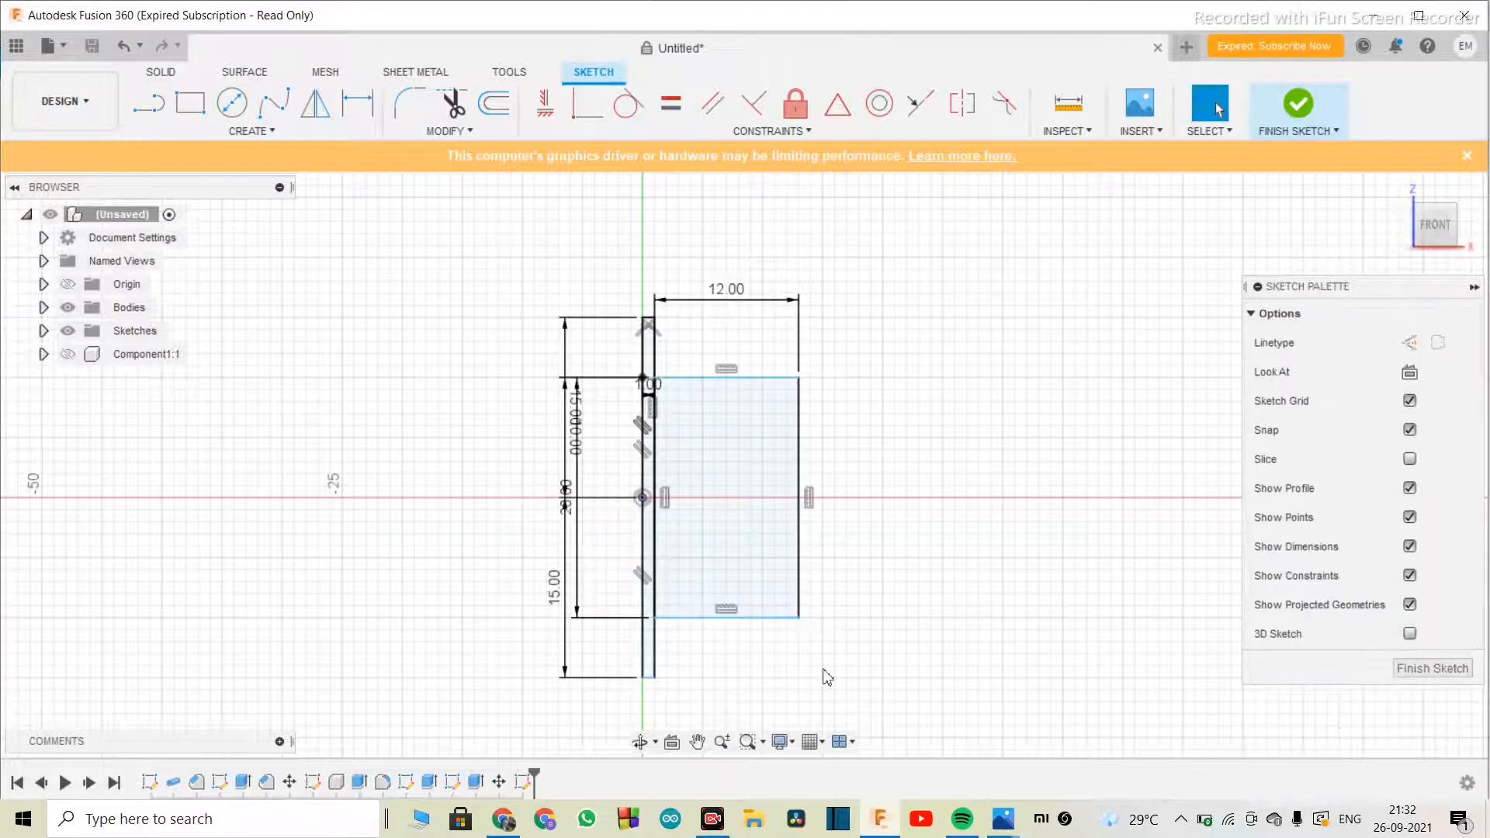
- Finish the sketch containing the 1 mm strip and the adjoining rectangle
{"action": "left_click", "coordinate": [1453, 673]}
{"action": "left_click", "coordinate": [1453, 673]}
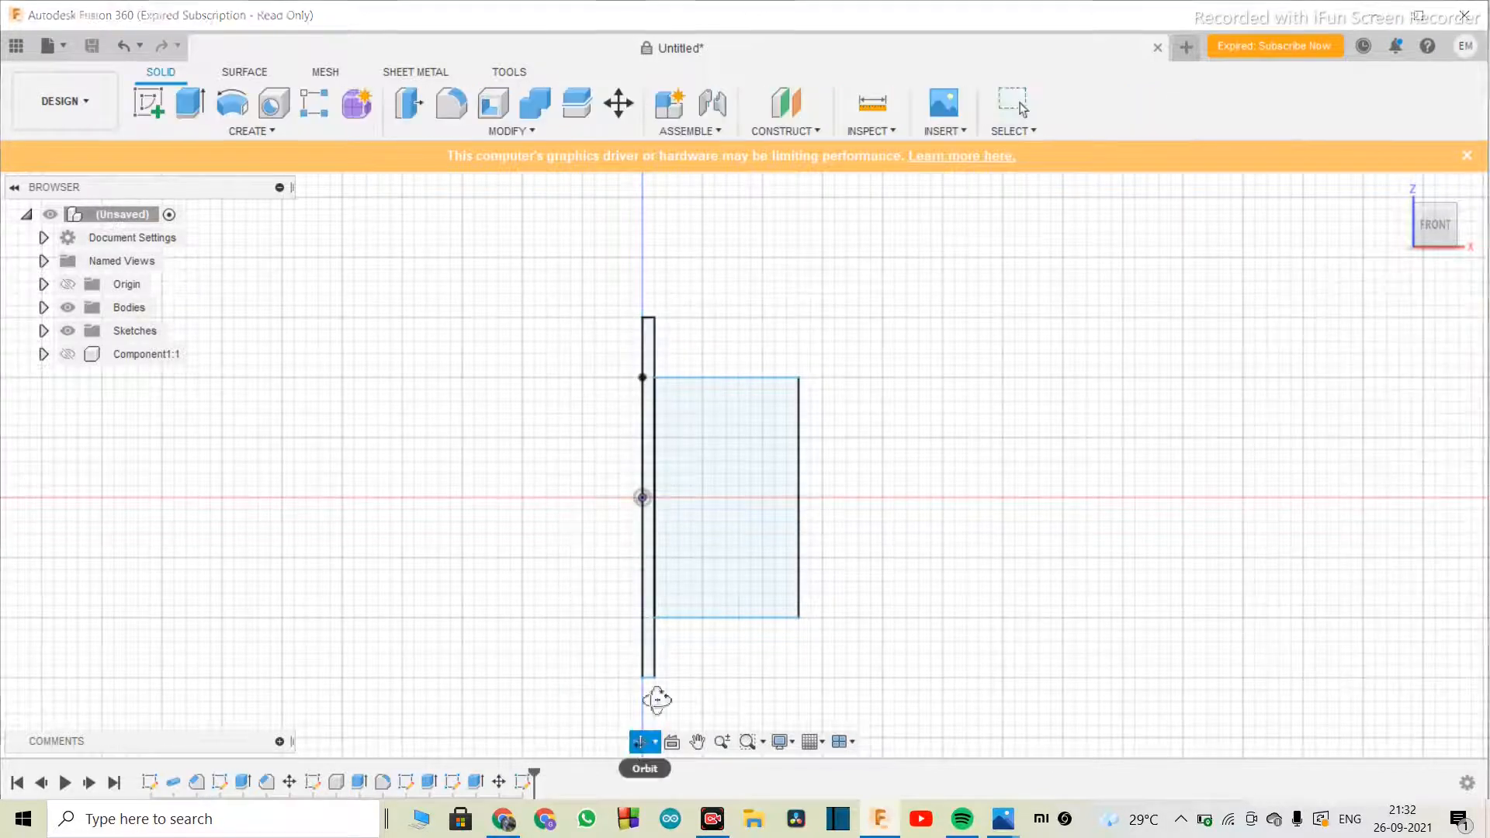
{"action": "left_click", "coordinate": [641, 742]}
{"action": "left_click_drag", "start_coordinate": [658, 668], "coordinate": [662, 562]}
{"action": "scroll", "coordinate": [702, 486], "scroll_direction": "up", "scroll_amount": 3}
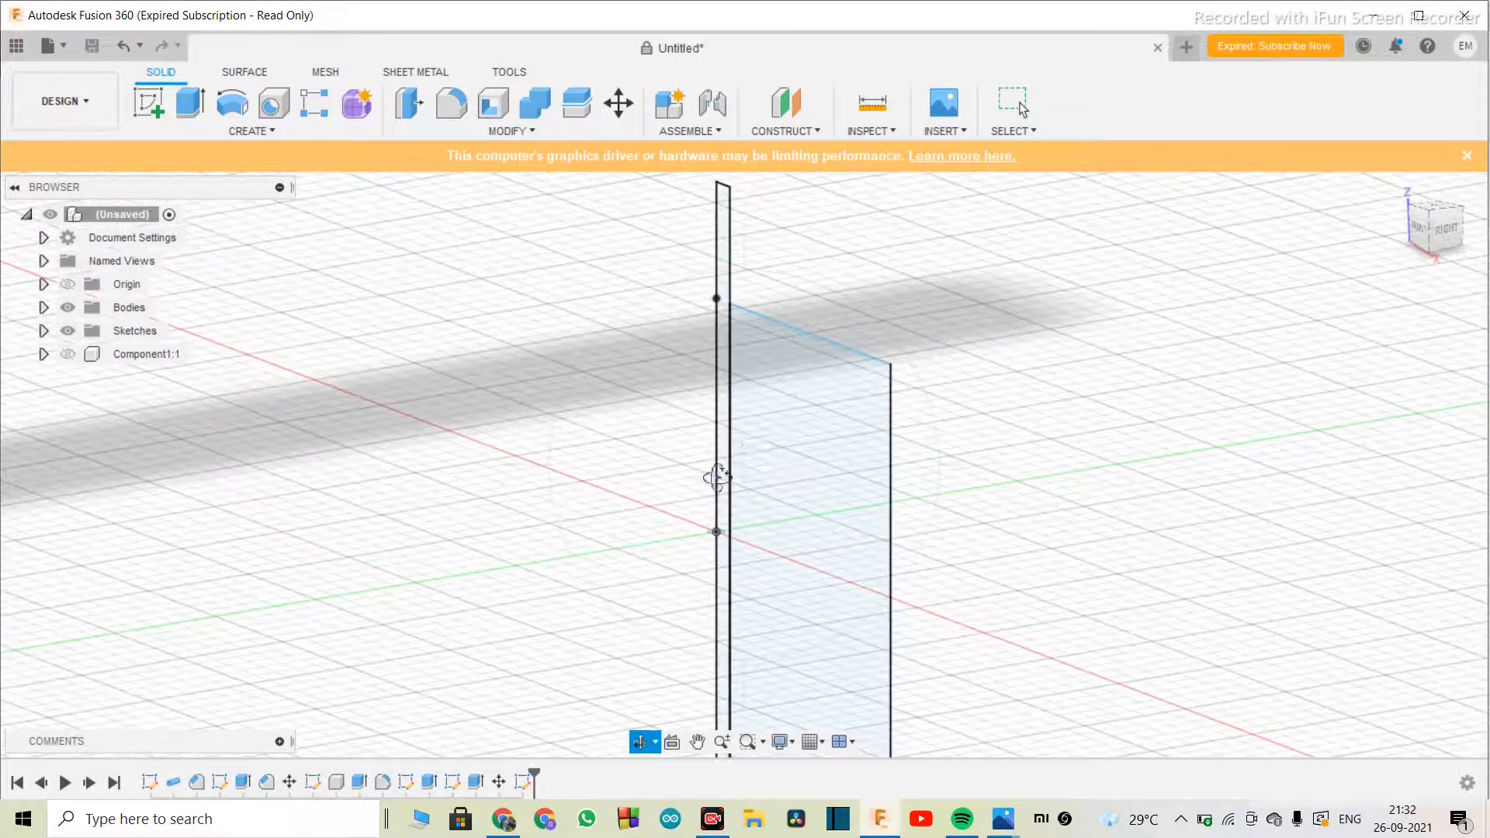
{"action": "key", "text": "Escape"}
{"action": "left_click", "coordinate": [723, 400]}
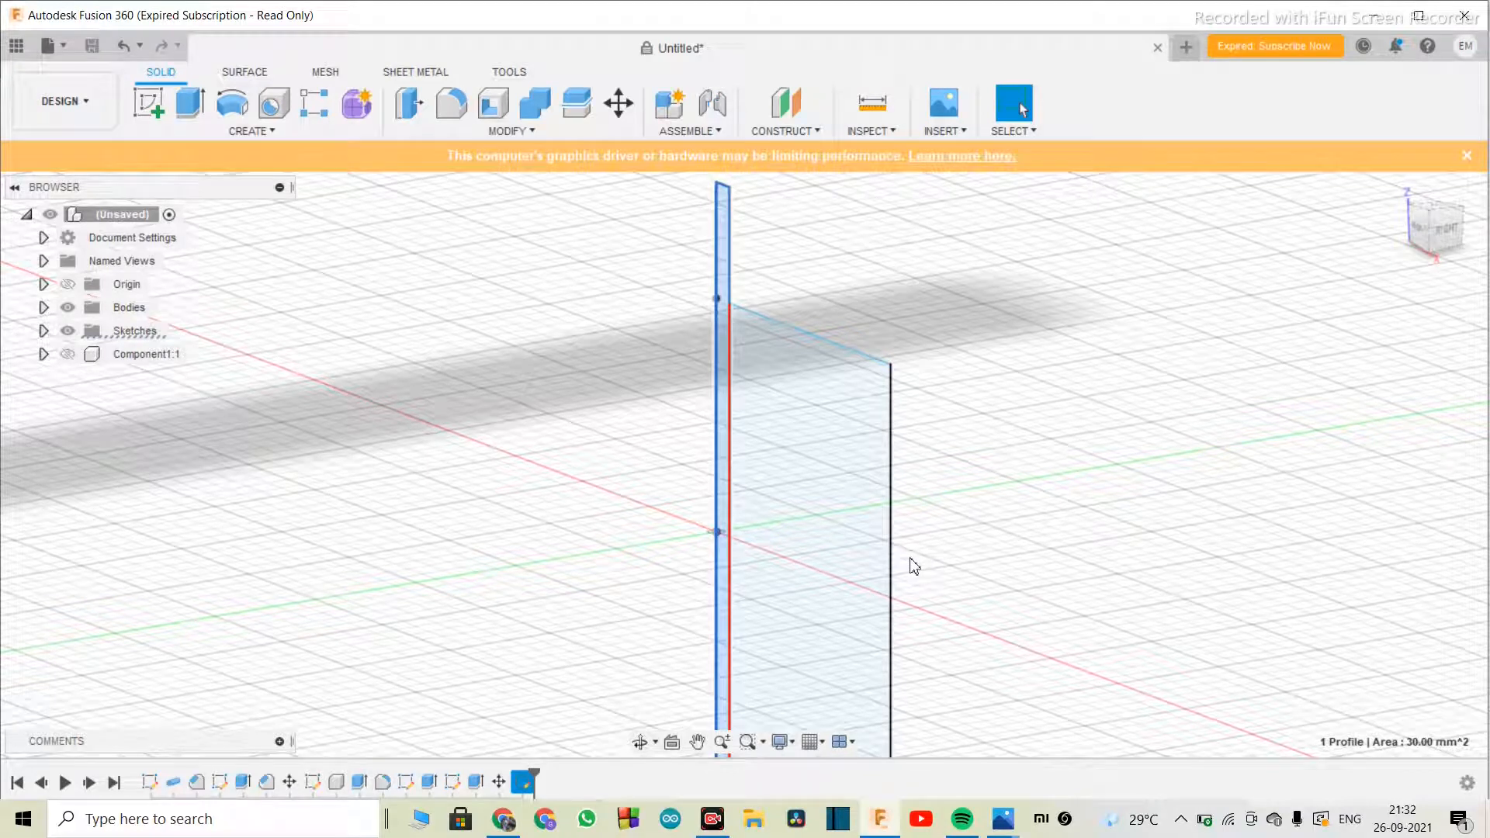
{"action": "key", "text": "e"}
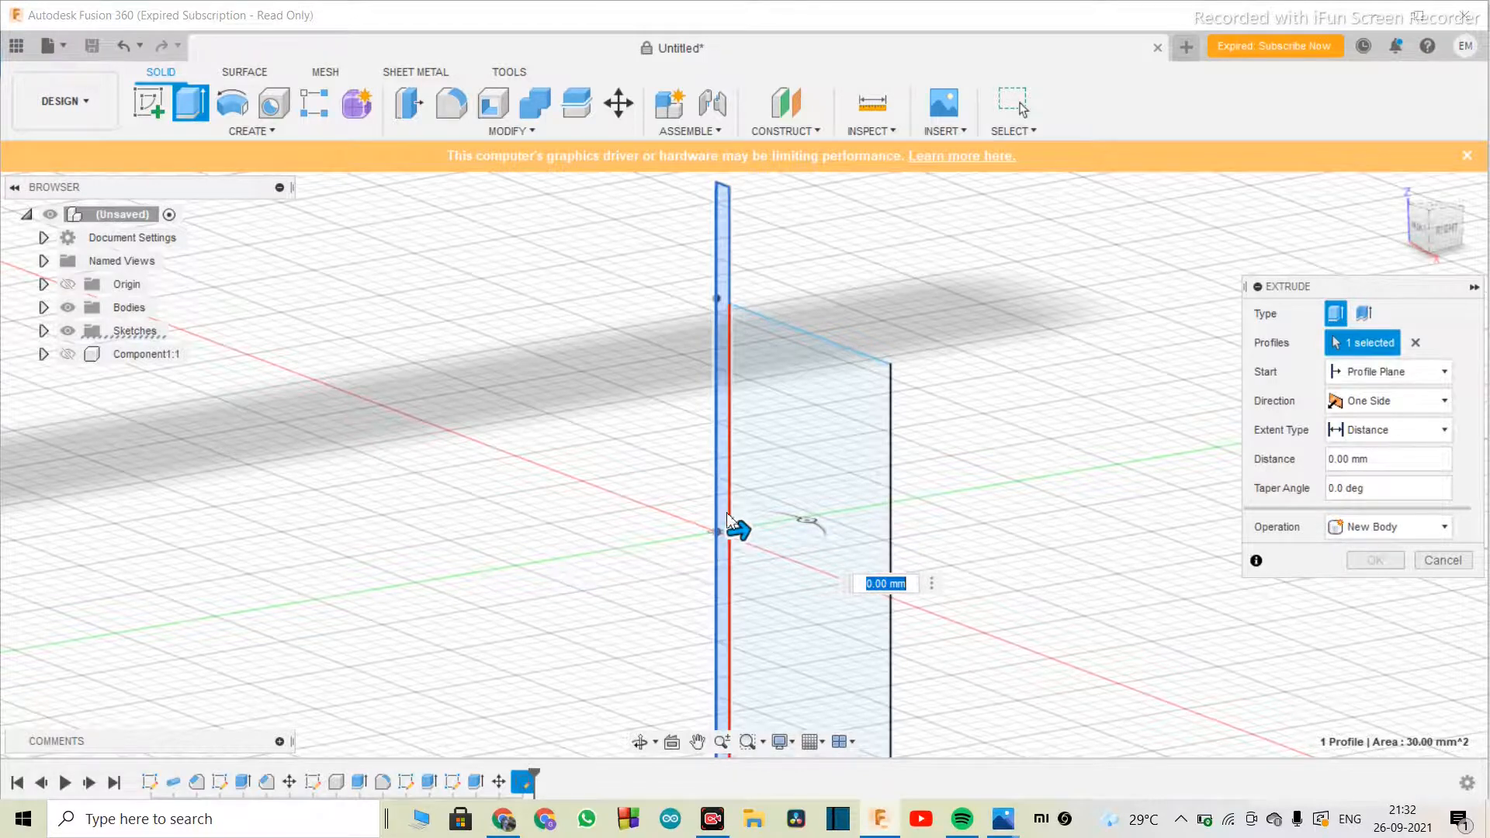
{"action": "scroll", "coordinate": [727, 513], "scroll_direction": "down", "scroll_amount": 3}
{"action": "key", "text": "Escape"}
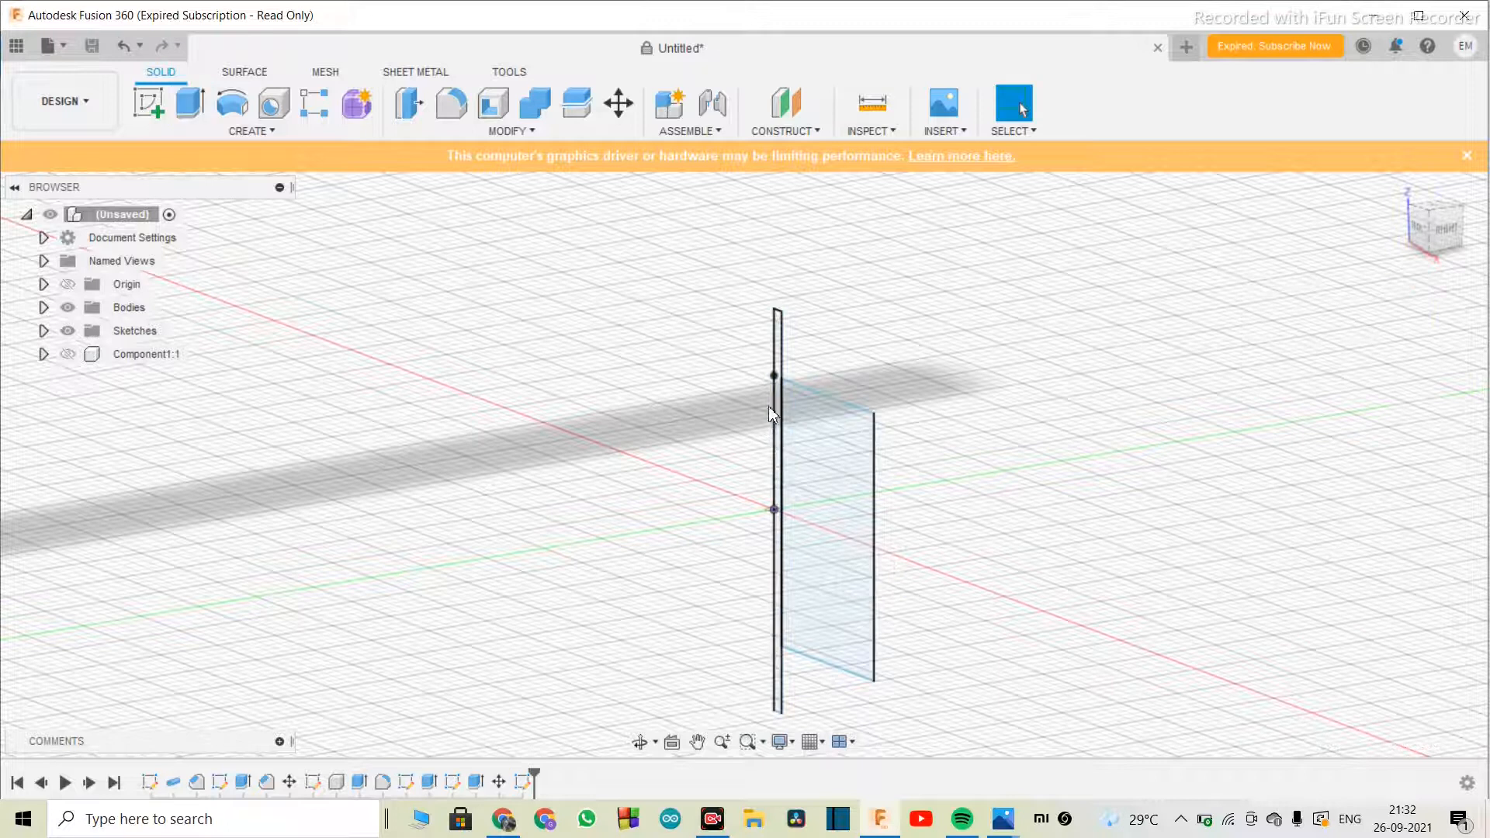
- Extrude the 1 mm wide strip profile symmetrically, 10 mm to each side, as a new body
{"action": "scroll", "coordinate": [779, 354], "scroll_direction": "up", "scroll_amount": 3}
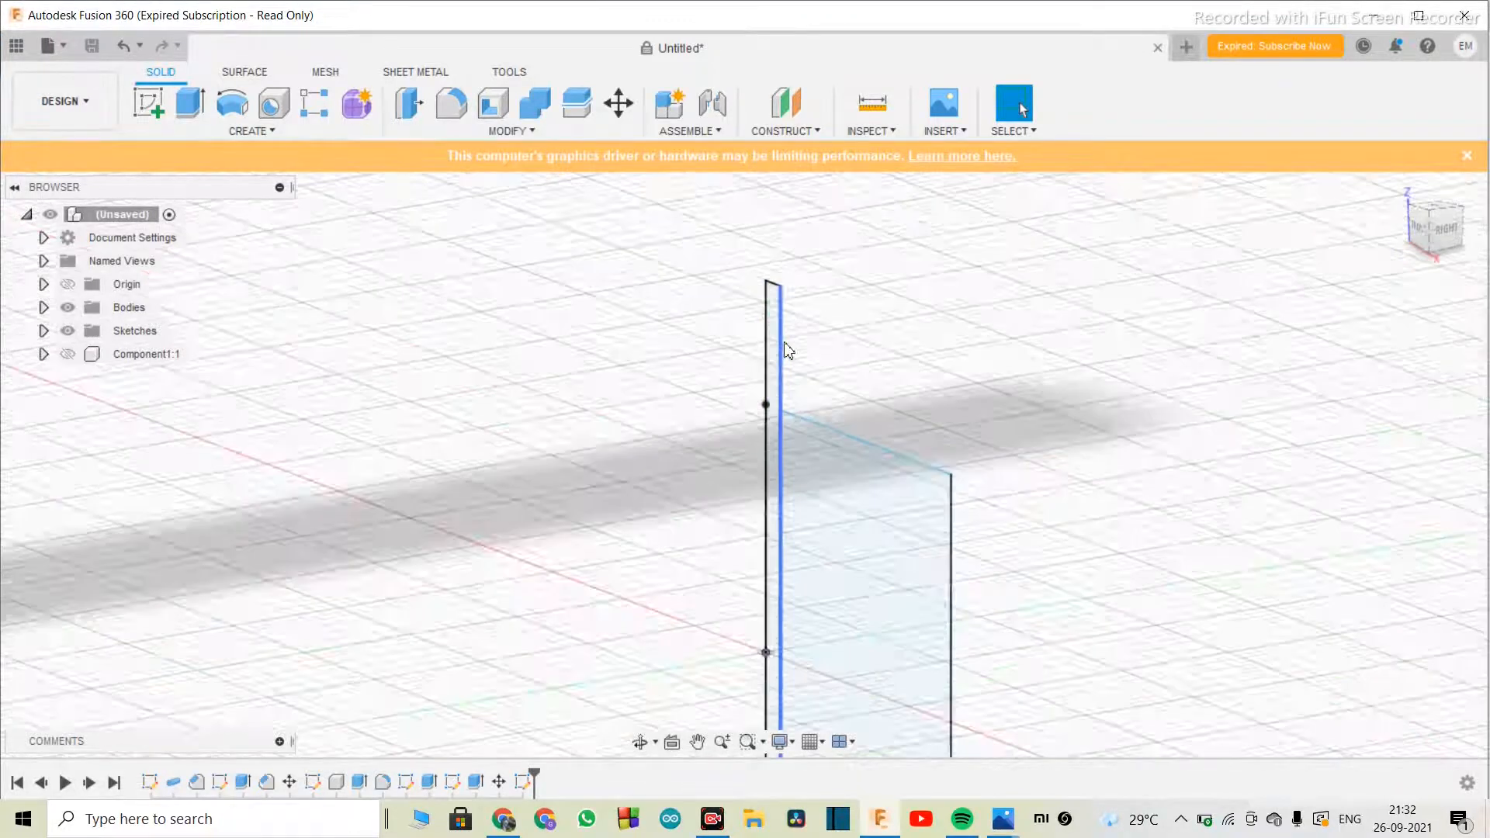
{"action": "left_click", "coordinate": [766, 334]}
{"action": "scroll", "coordinate": [766, 334], "scroll_direction": "down", "scroll_amount": 3}
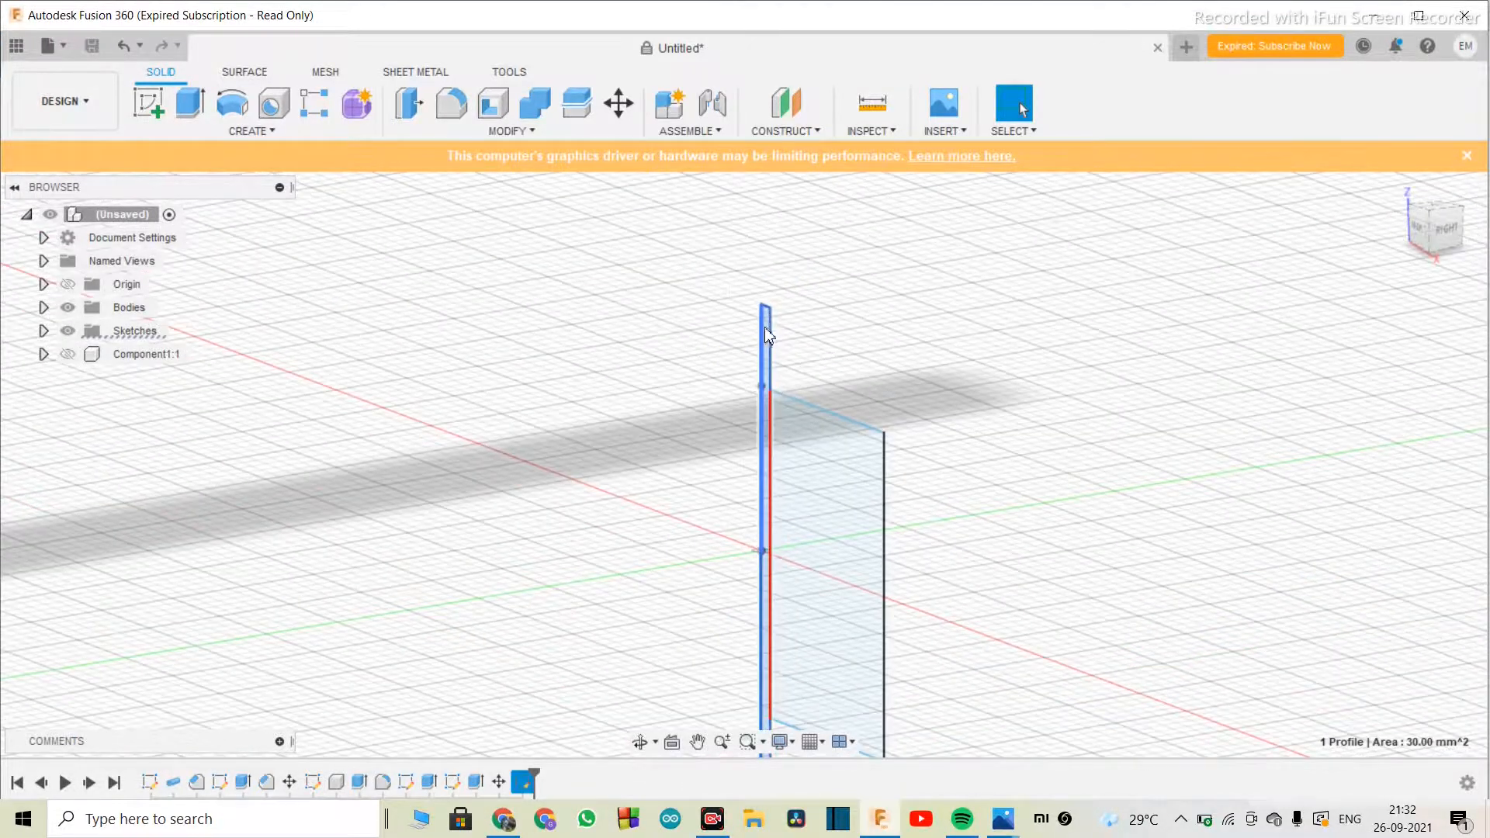
{"action": "key", "text": "e"}
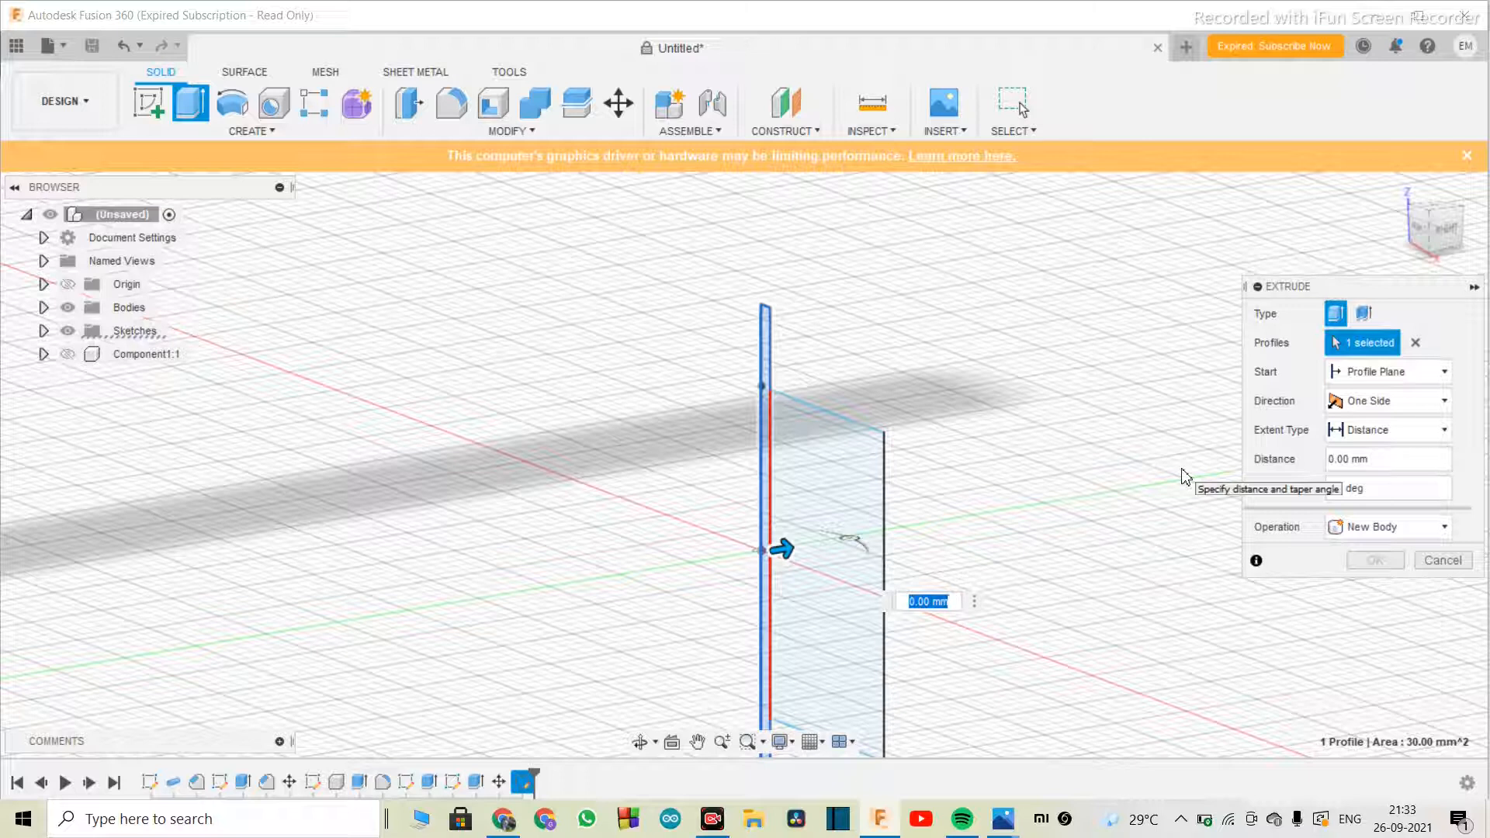
{"action": "type", "text": "30"}
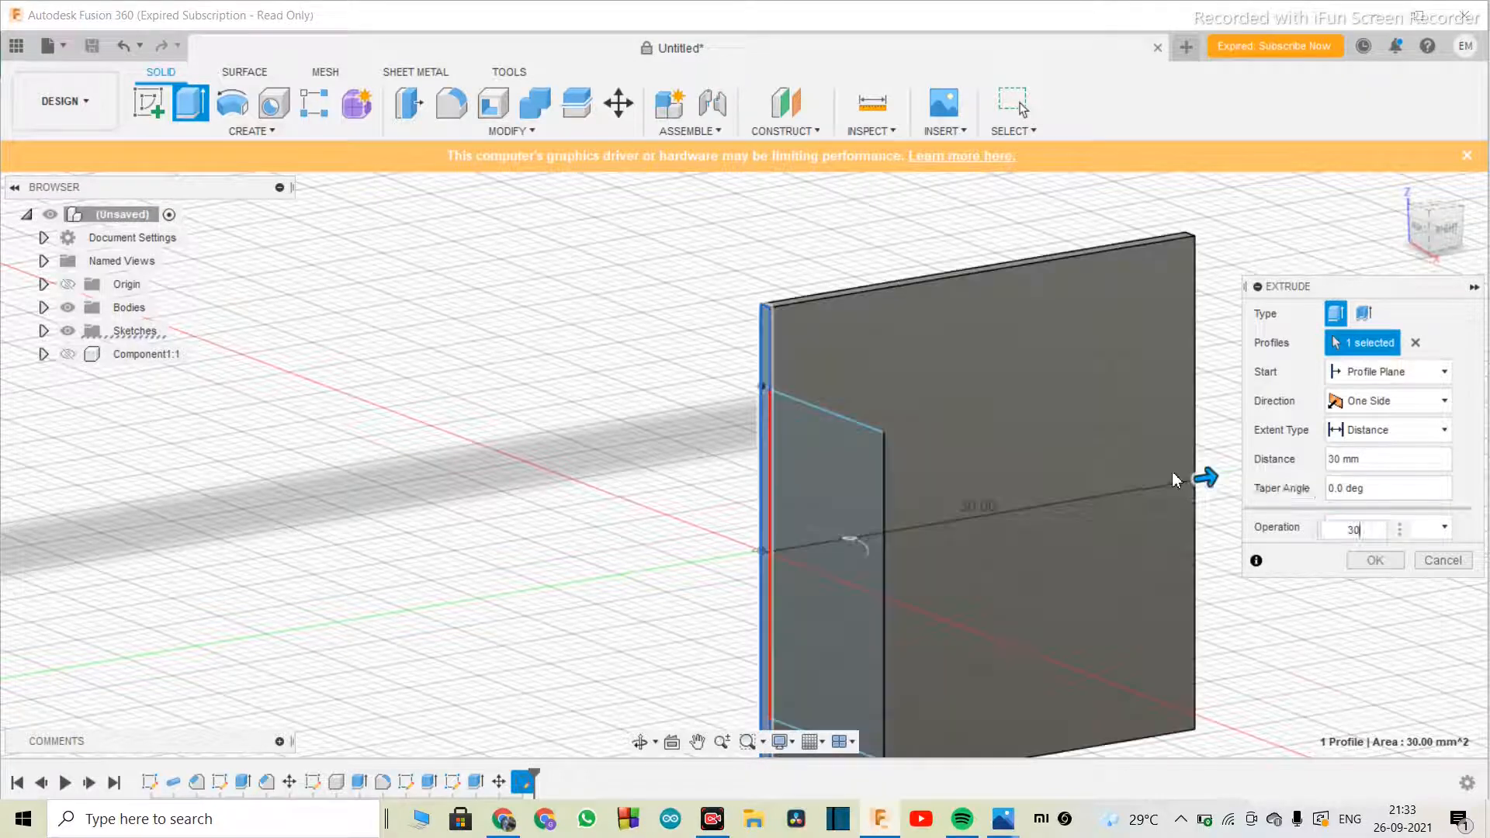
{"action": "left_click", "coordinate": [1366, 430]}
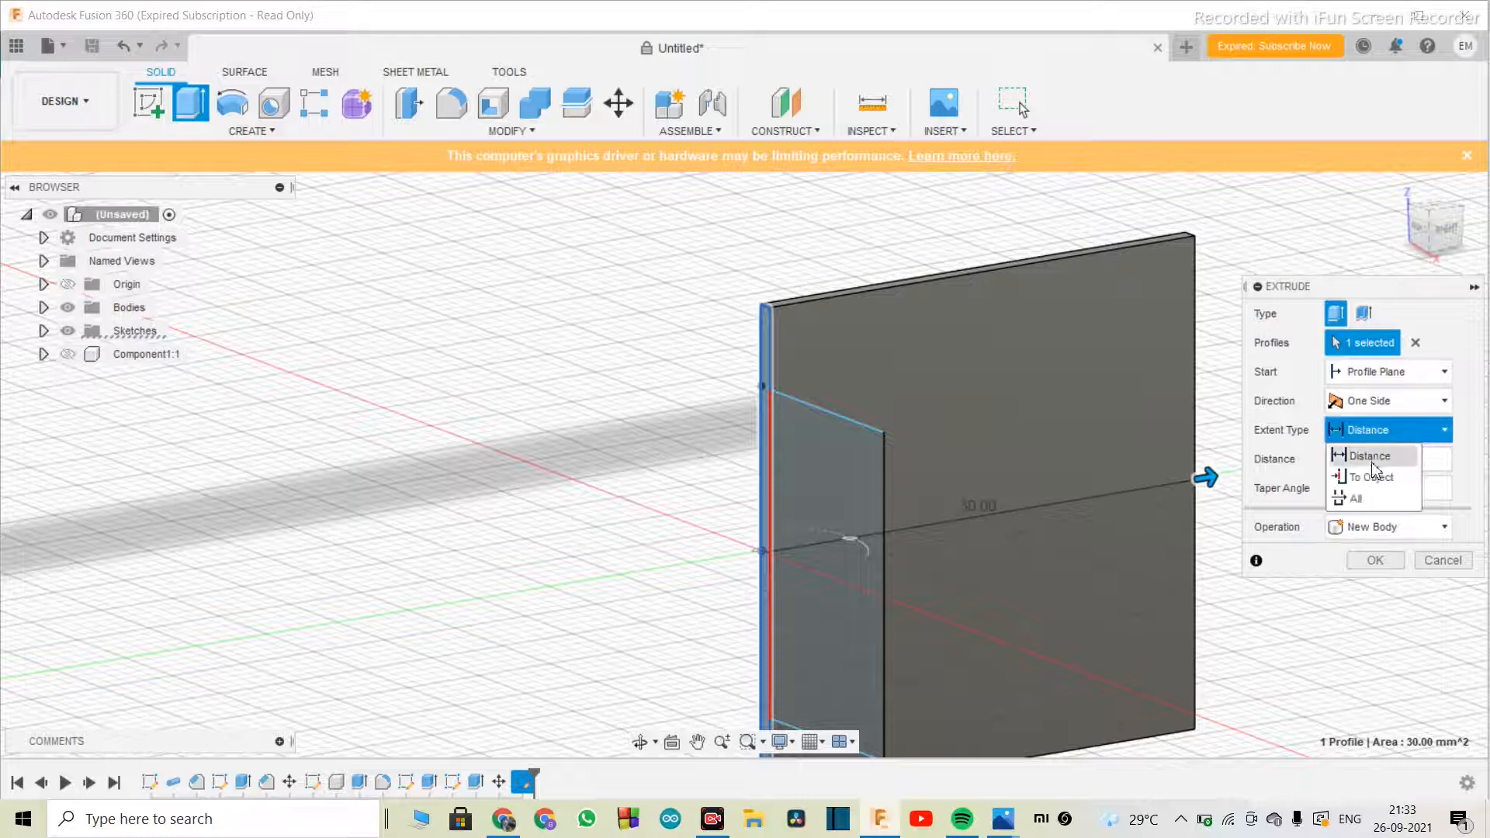
{"action": "left_click", "coordinate": [1389, 401]}
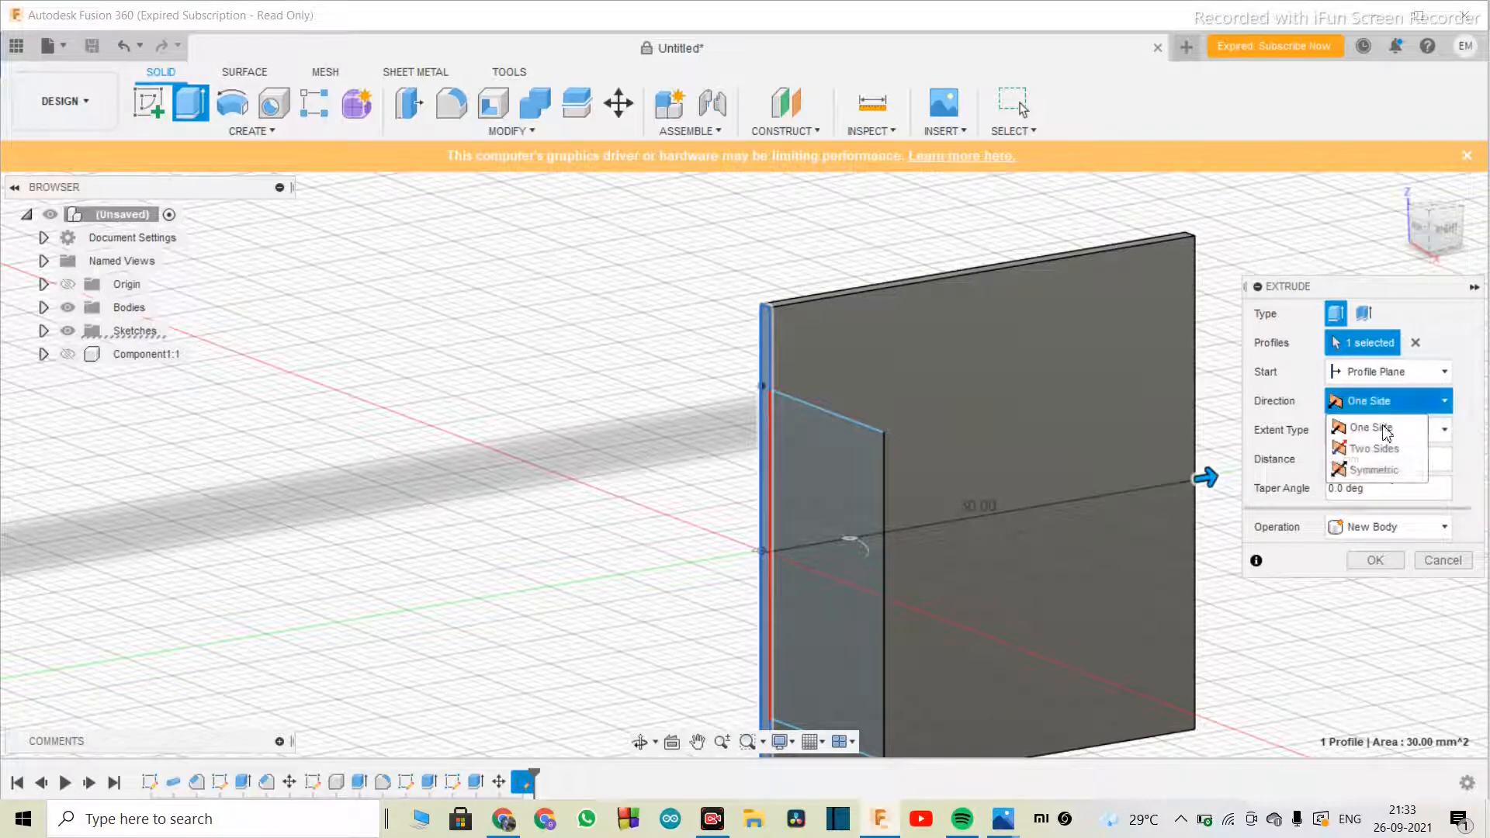
{"action": "left_click", "coordinate": [1378, 466]}
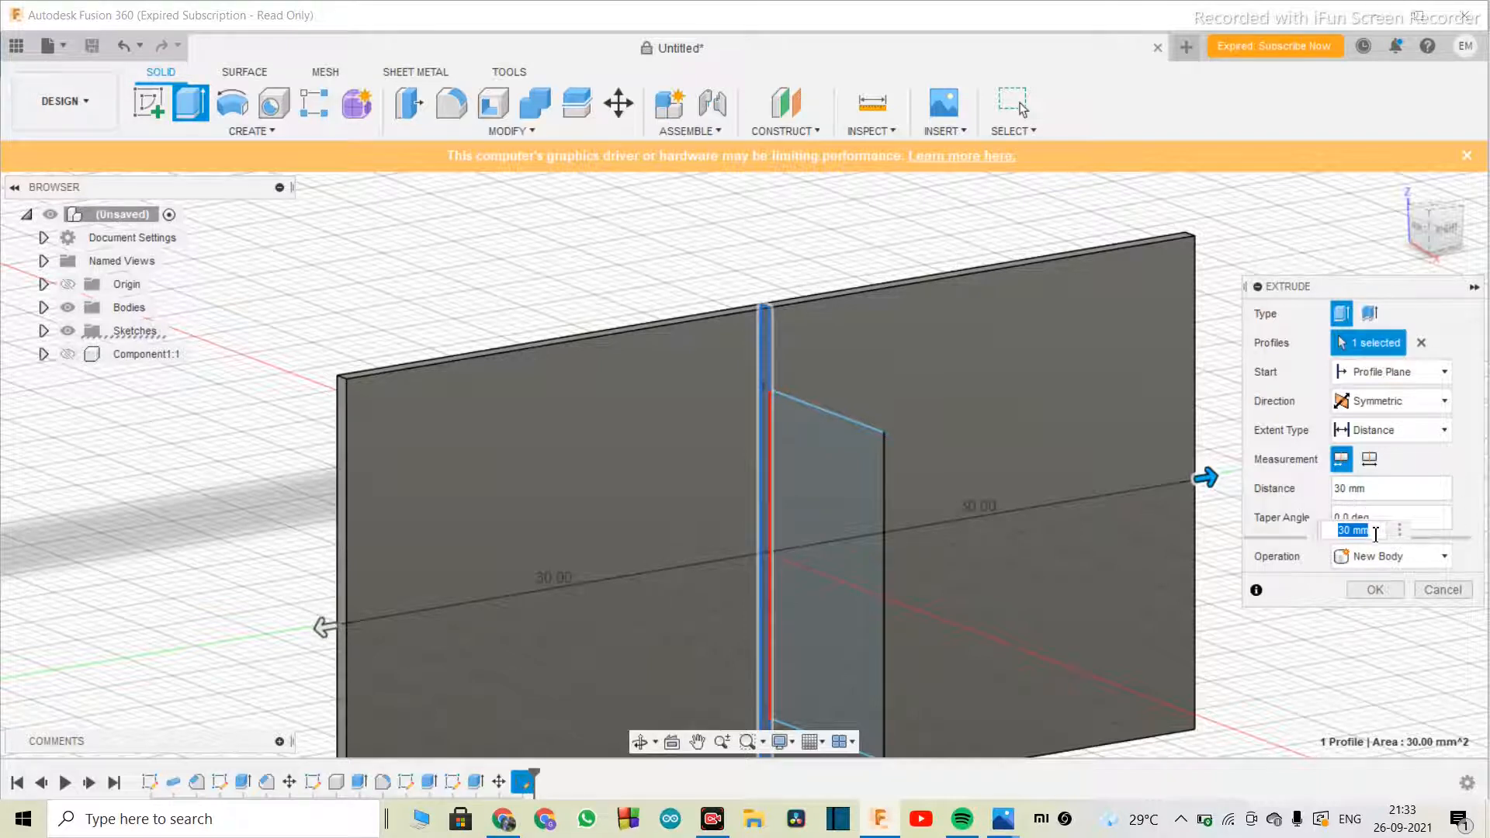
{"action": "type", "text": "15"}
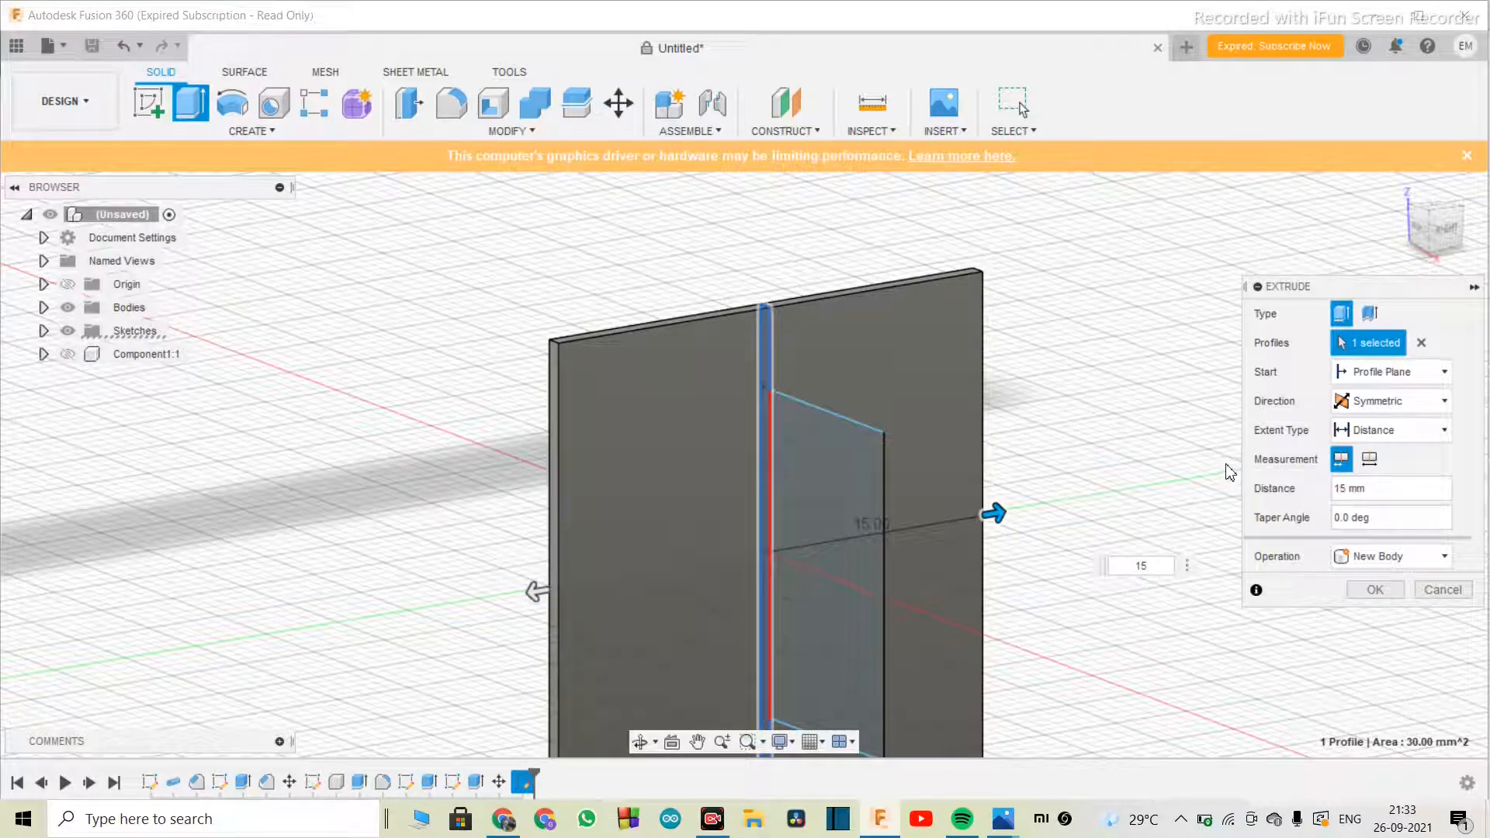
{"action": "type", "text": "110"}
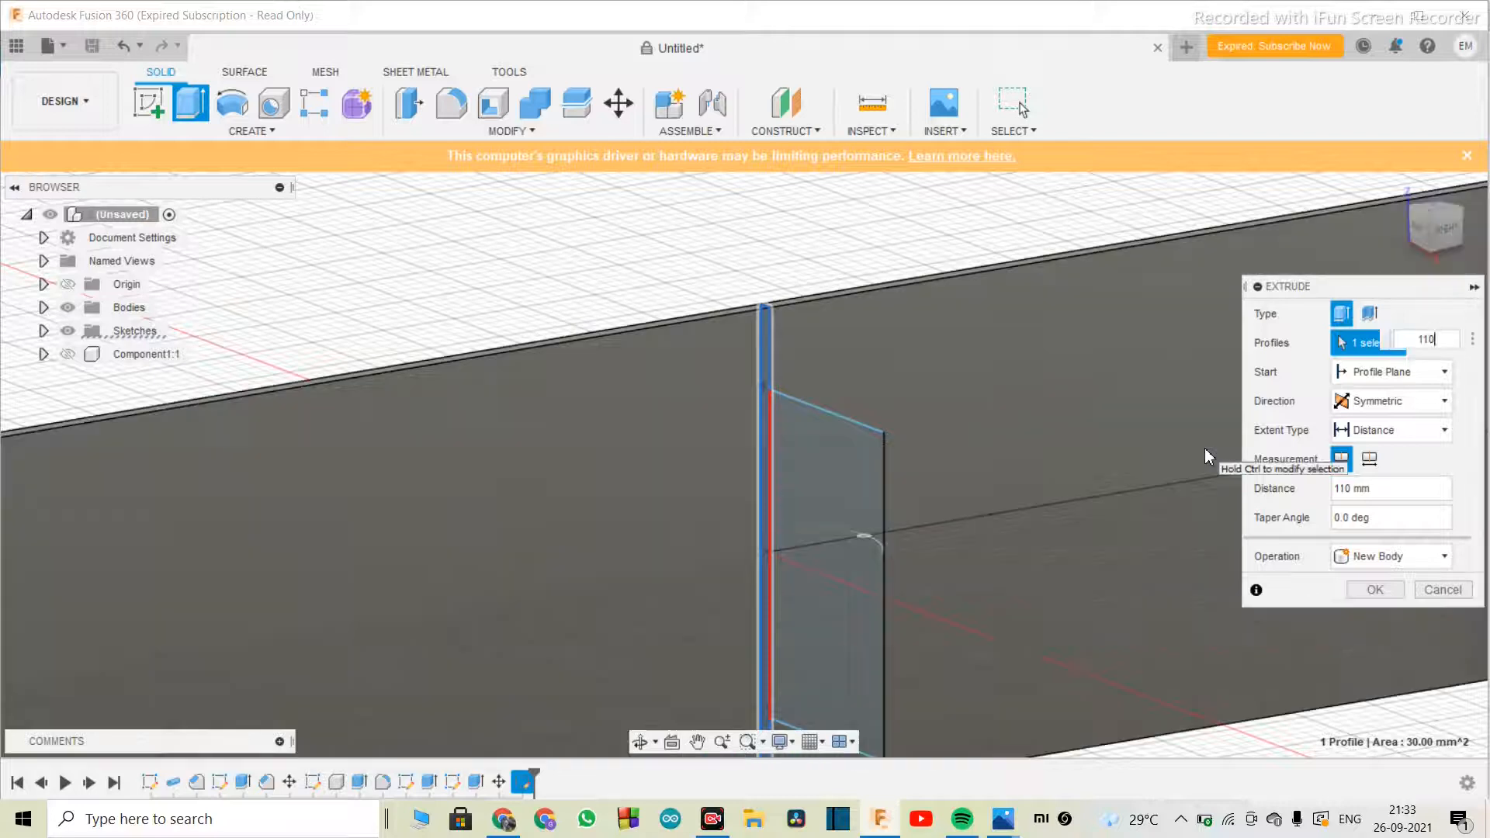
{"action": "key", "text": "BackSpace"}
{"action": "key", "text": "BackSpace"}
{"action": "type", "text": "0"}
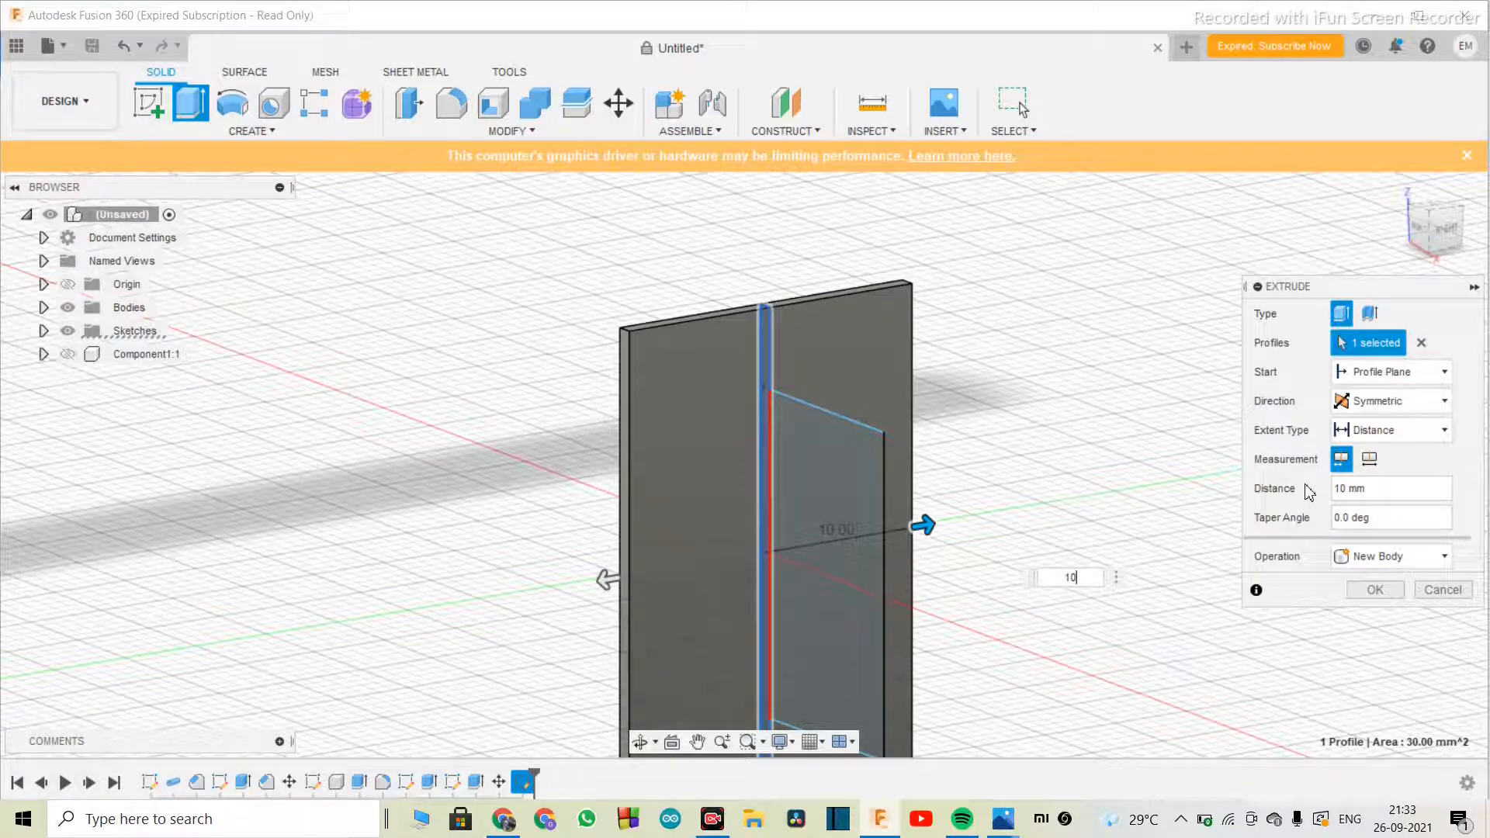
{"action": "key", "text": "Return"}
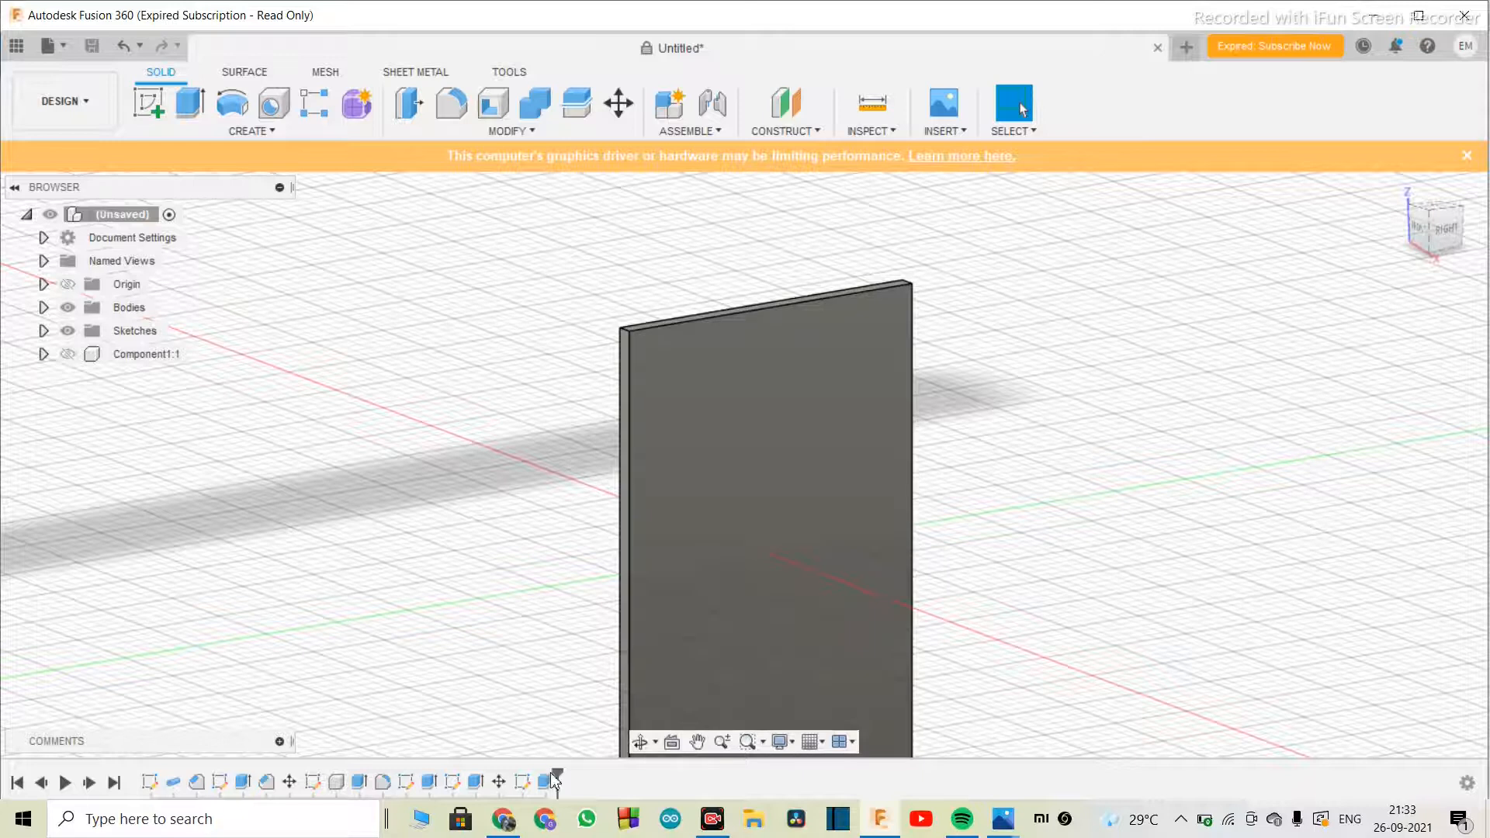
- Show Sketch7 again and start a symmetric extrusion of its 12 × 20 mm rectangle as a new body
{"action": "left_click", "coordinate": [44, 330]}
{"action": "left_click", "coordinate": [85, 471]}
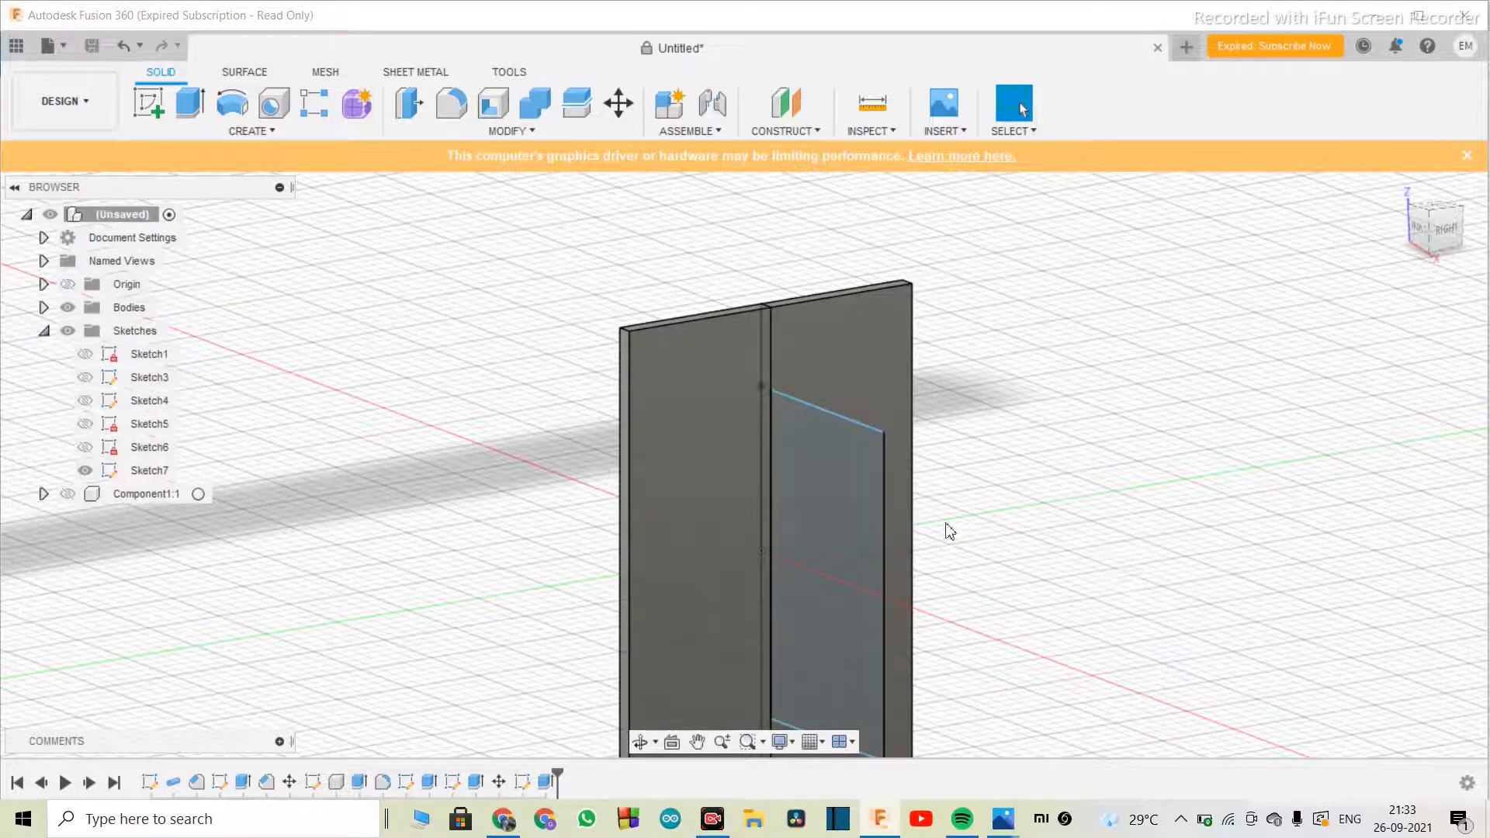
{"action": "left_click", "coordinate": [801, 489]}
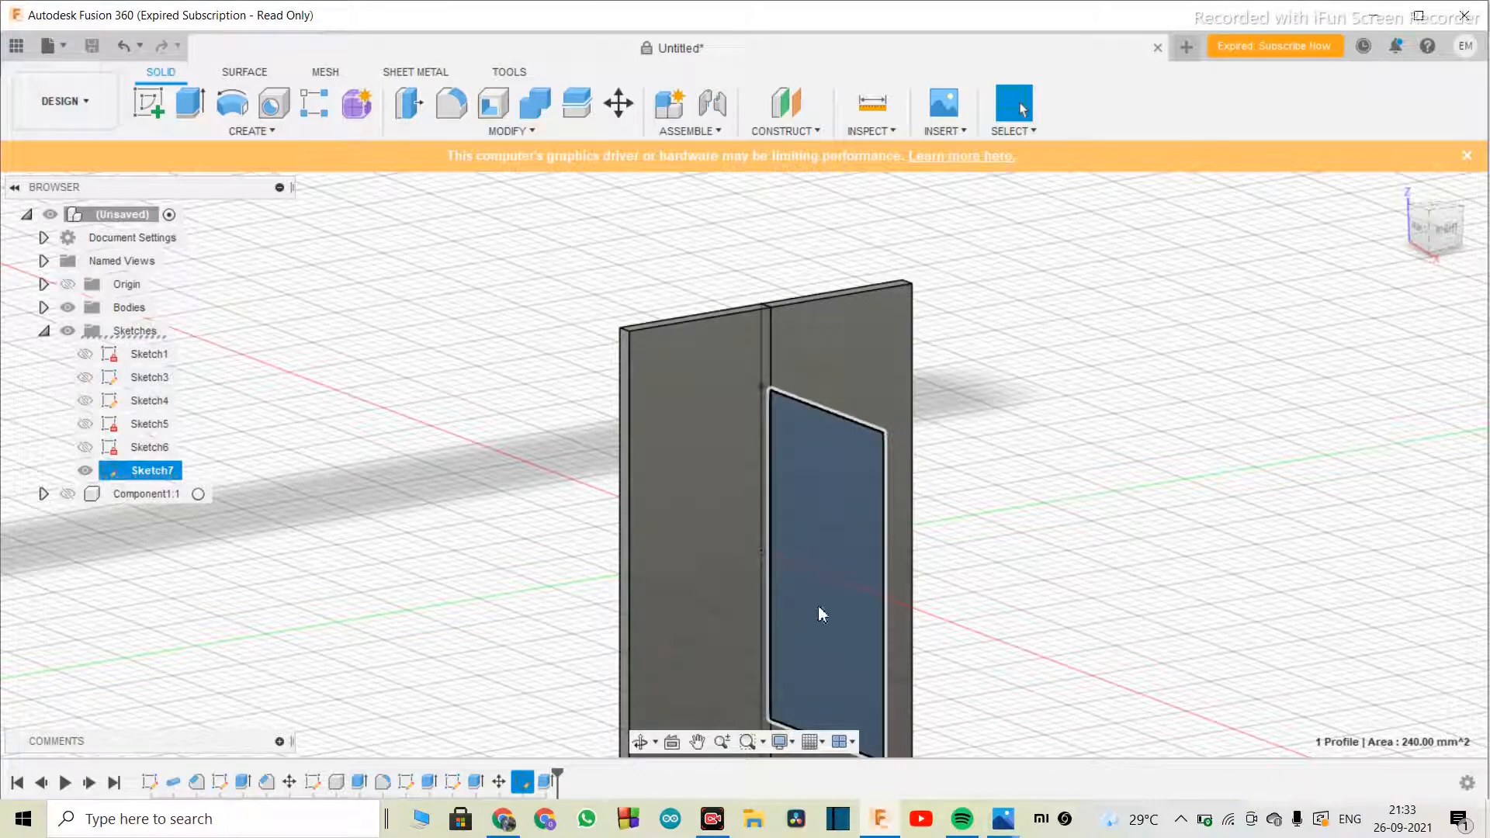
{"action": "key", "text": "e"}
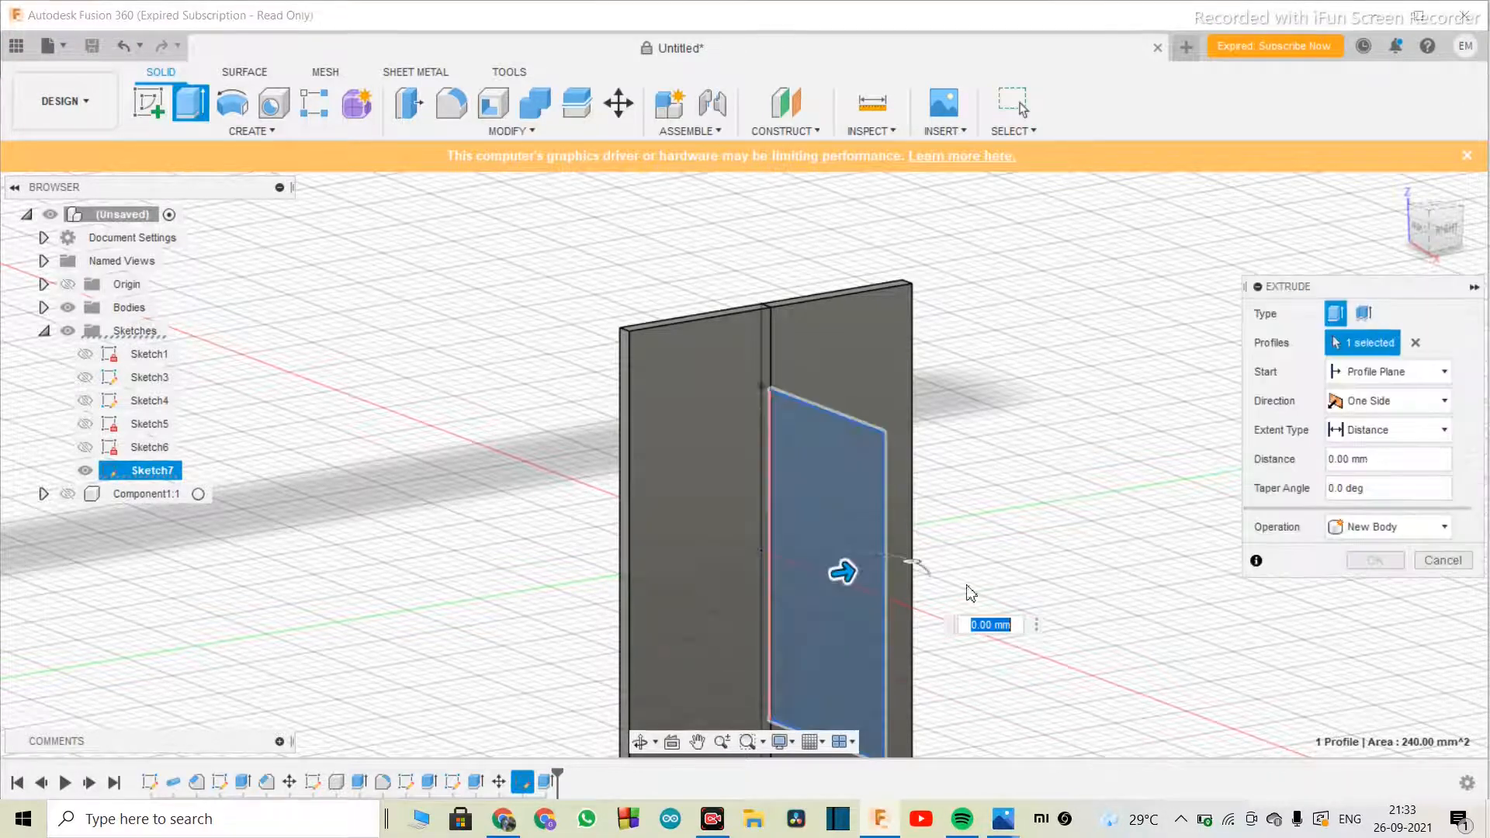
{"action": "left_click", "coordinate": [1366, 401]}
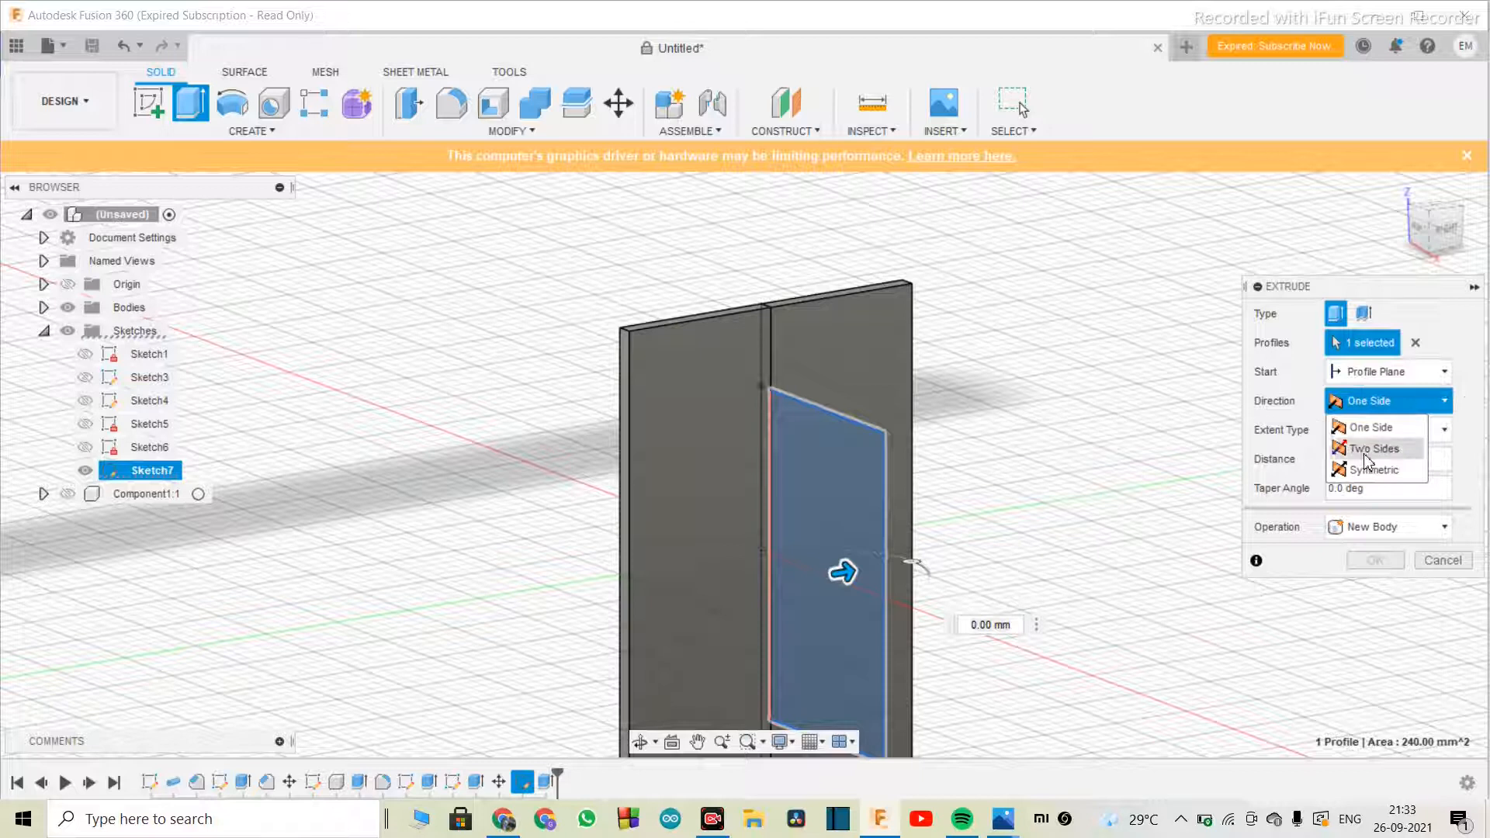
{"action": "left_click", "coordinate": [1363, 470]}
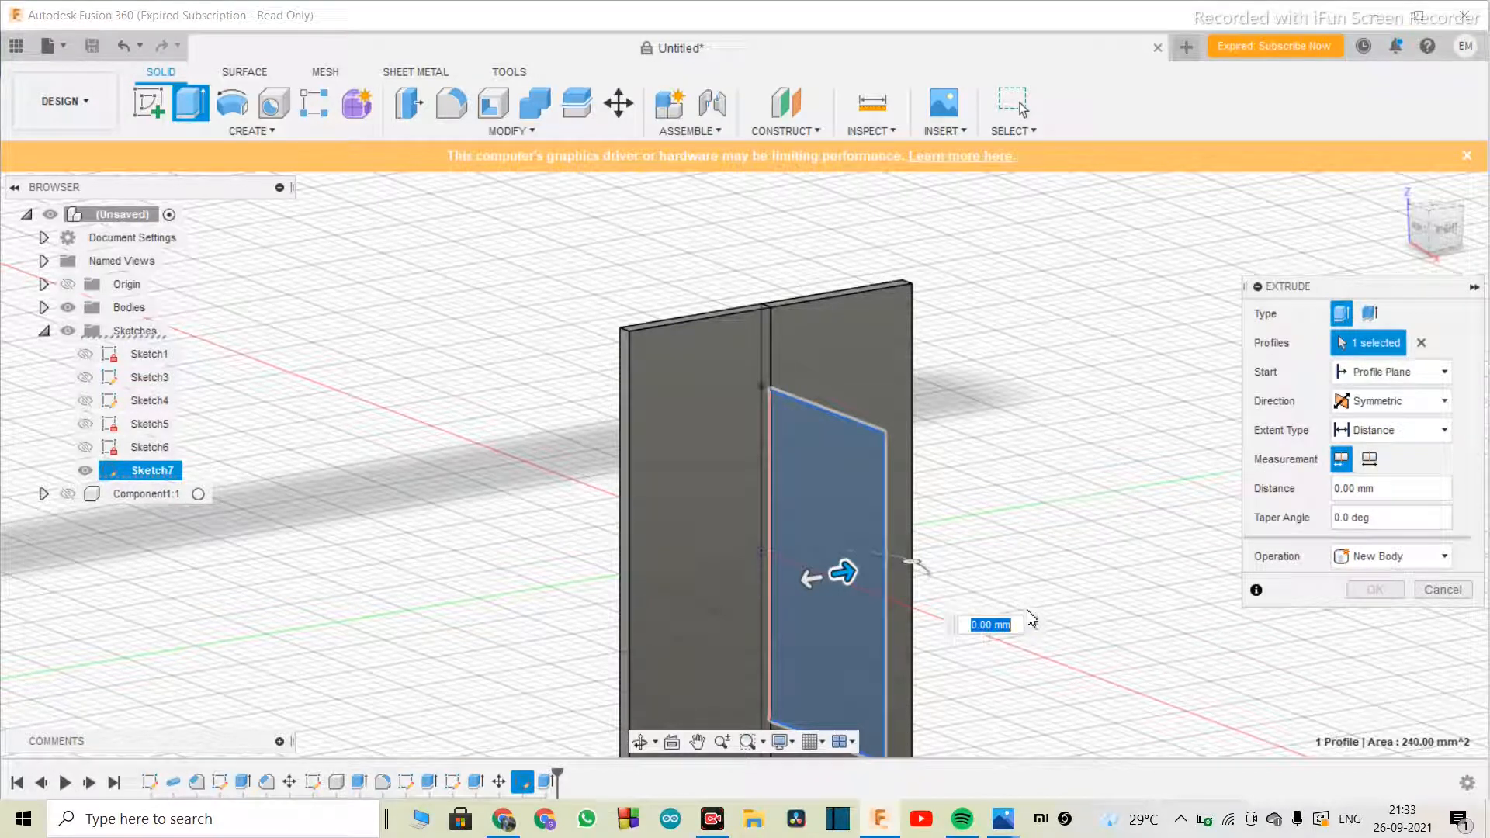
- Extrude the rectangular rib profile symmetrically by 0.75 mm, joined to the plate, and hide Sketch7
{"action": "type", "text": "1"}
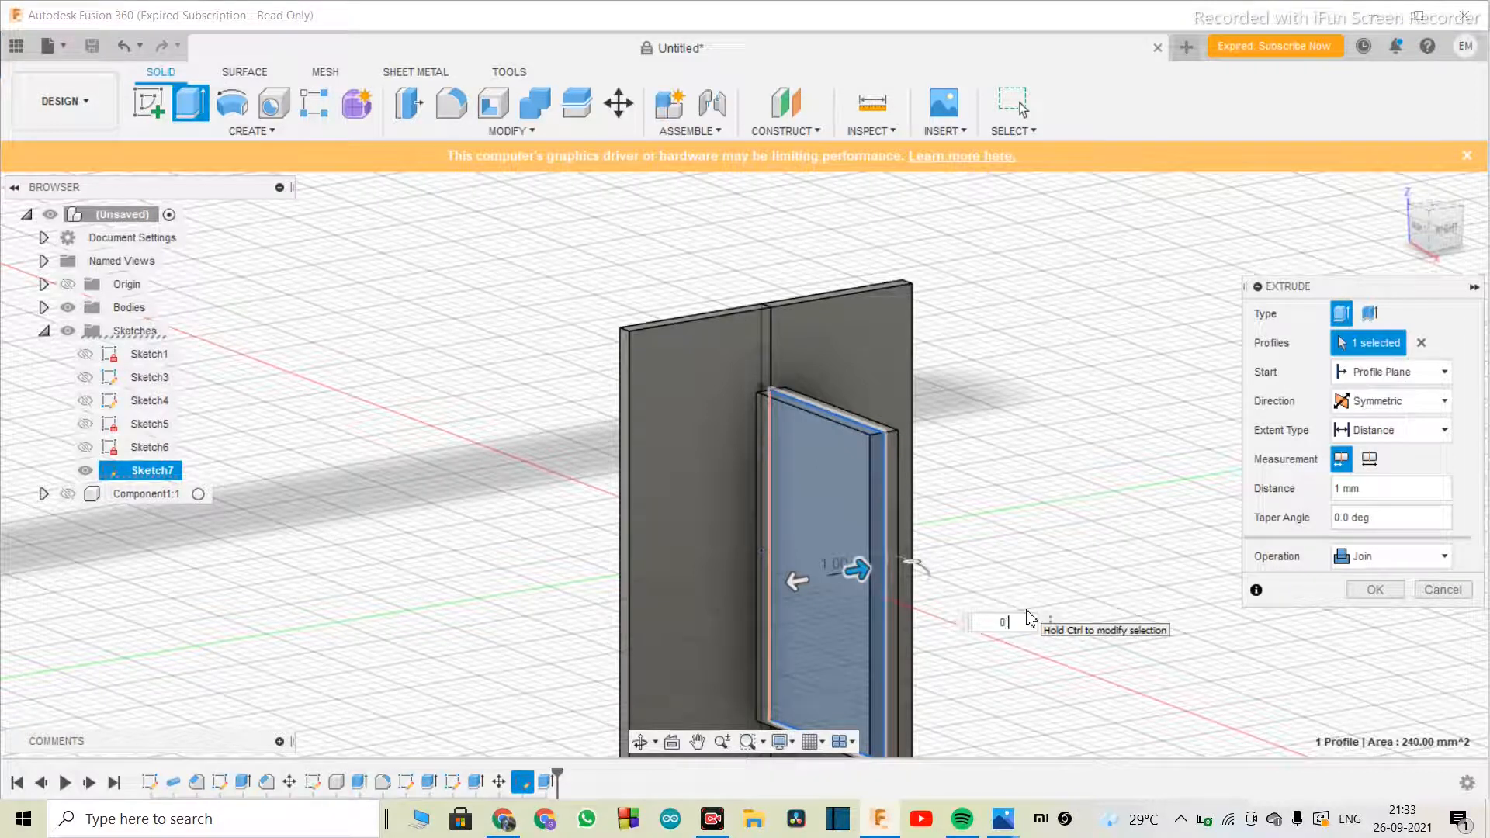
{"action": "type", "text": ".75"}
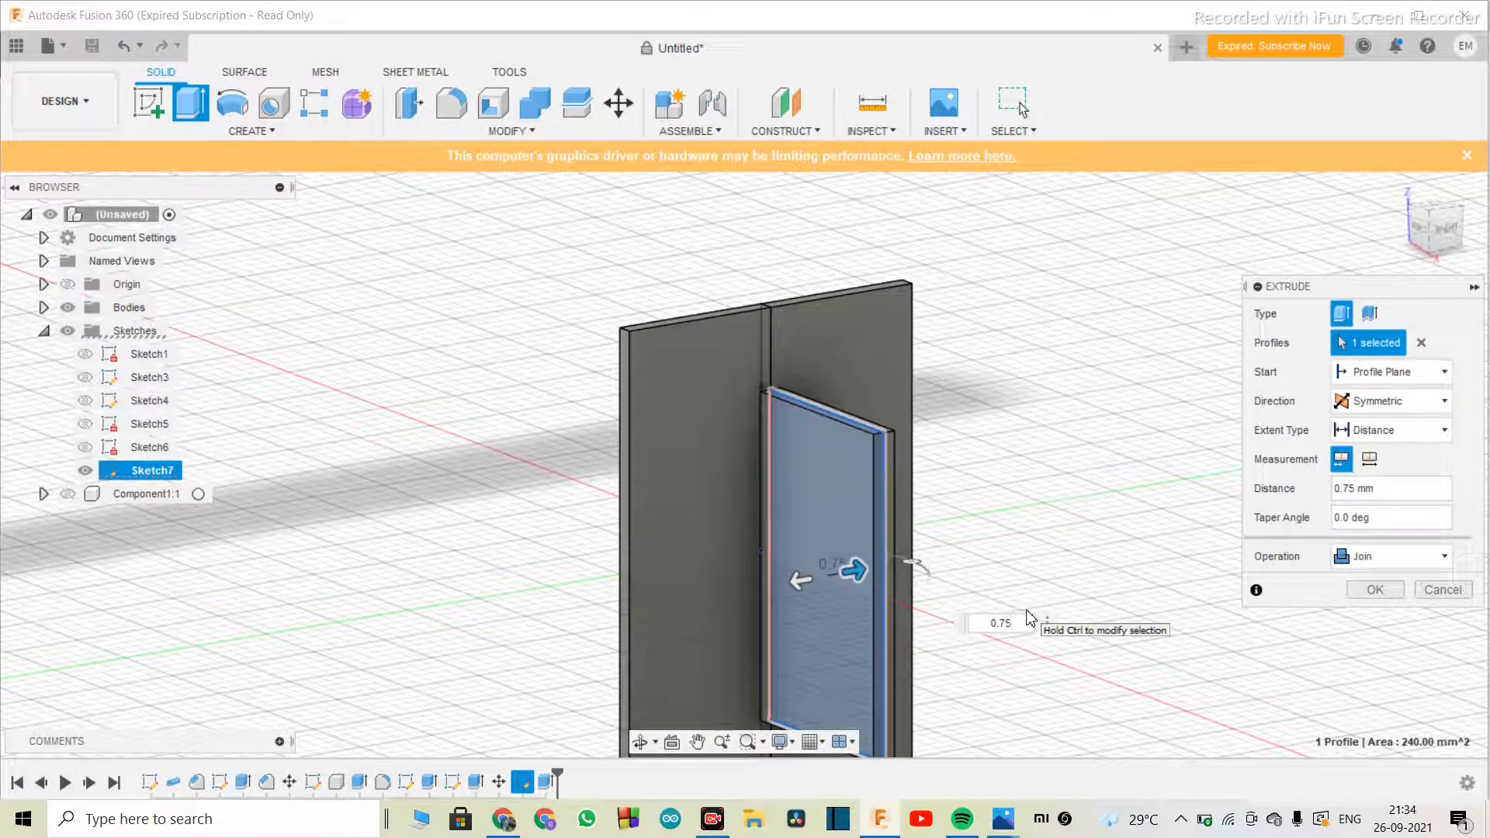
{"action": "key", "text": "Return"}
{"action": "key", "text": "F6"}
{"action": "left_click", "coordinate": [85, 471]}
{"action": "scroll", "coordinate": [794, 497], "scroll_direction": "up", "scroll_amount": 4}
{"action": "scroll", "coordinate": [784, 572], "scroll_direction": "down", "scroll_amount": 2}
{"action": "scroll", "coordinate": [784, 572], "scroll_direction": "up", "scroll_amount": 3}
{"action": "scroll", "coordinate": [785, 571], "scroll_direction": "down", "scroll_amount": 3}
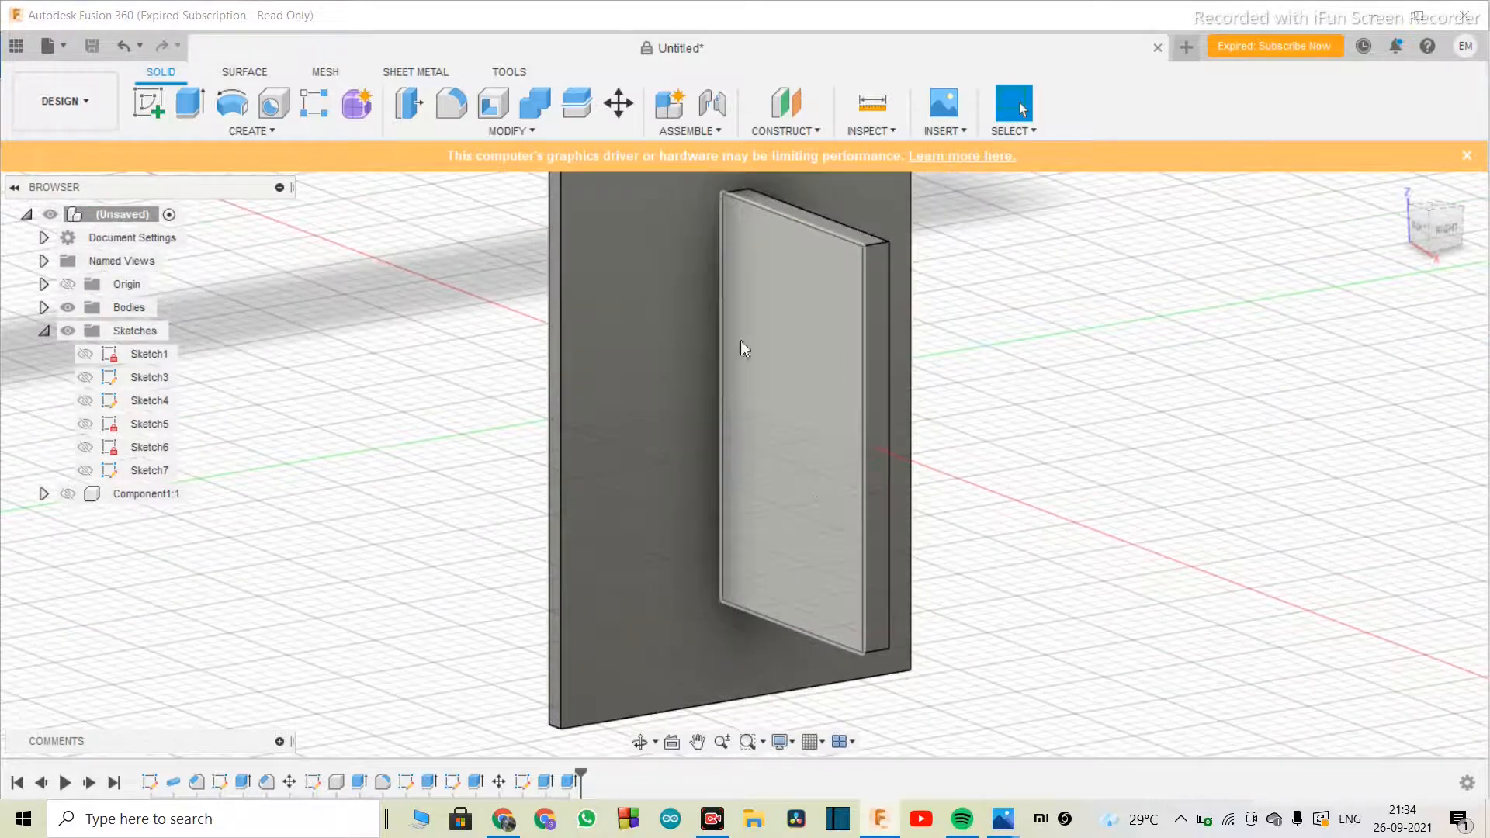
- Fillet the two vertical edges where the rib meets the plate with a 5 mm radius
{"action": "left_click", "coordinate": [720, 337]}
{"action": "scroll", "coordinate": [753, 535], "scroll_direction": "down", "scroll_amount": 3}
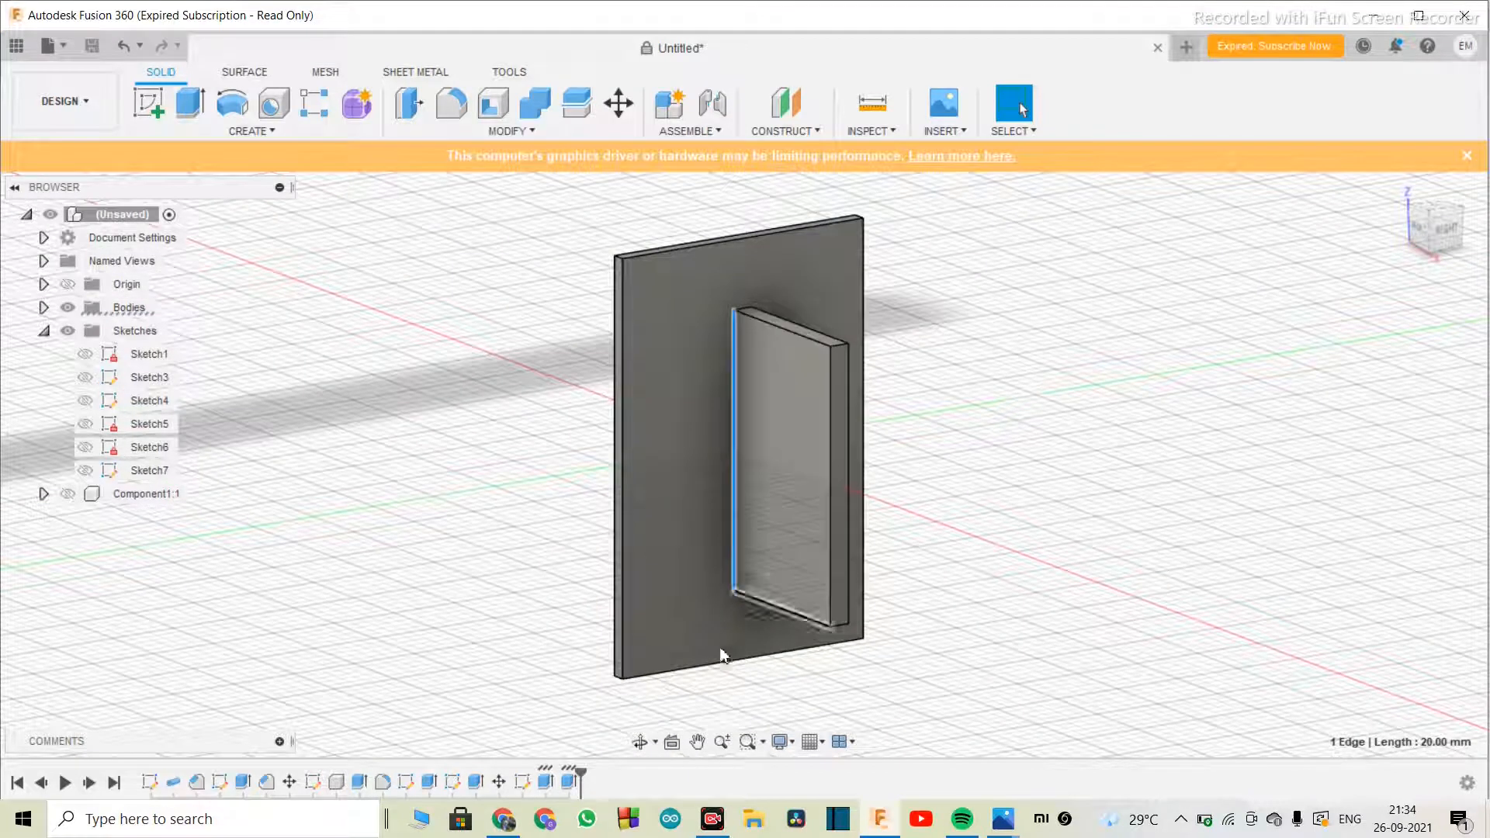
{"action": "left_click", "coordinate": [641, 743]}
{"action": "left_click_drag", "start_coordinate": [660, 667], "coordinate": [1126, 698]}
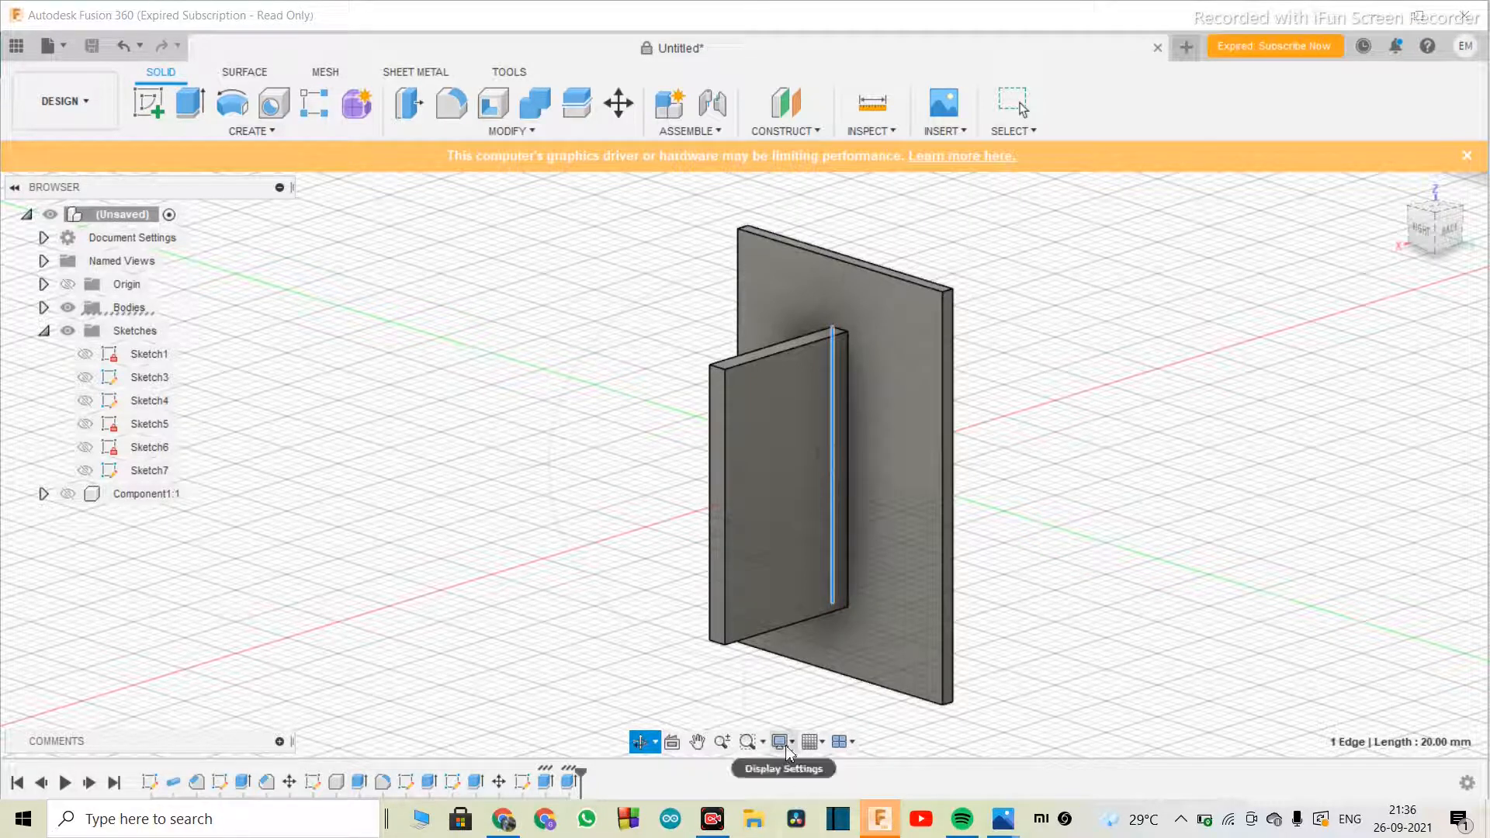
{"action": "left_click", "coordinate": [1014, 105]}
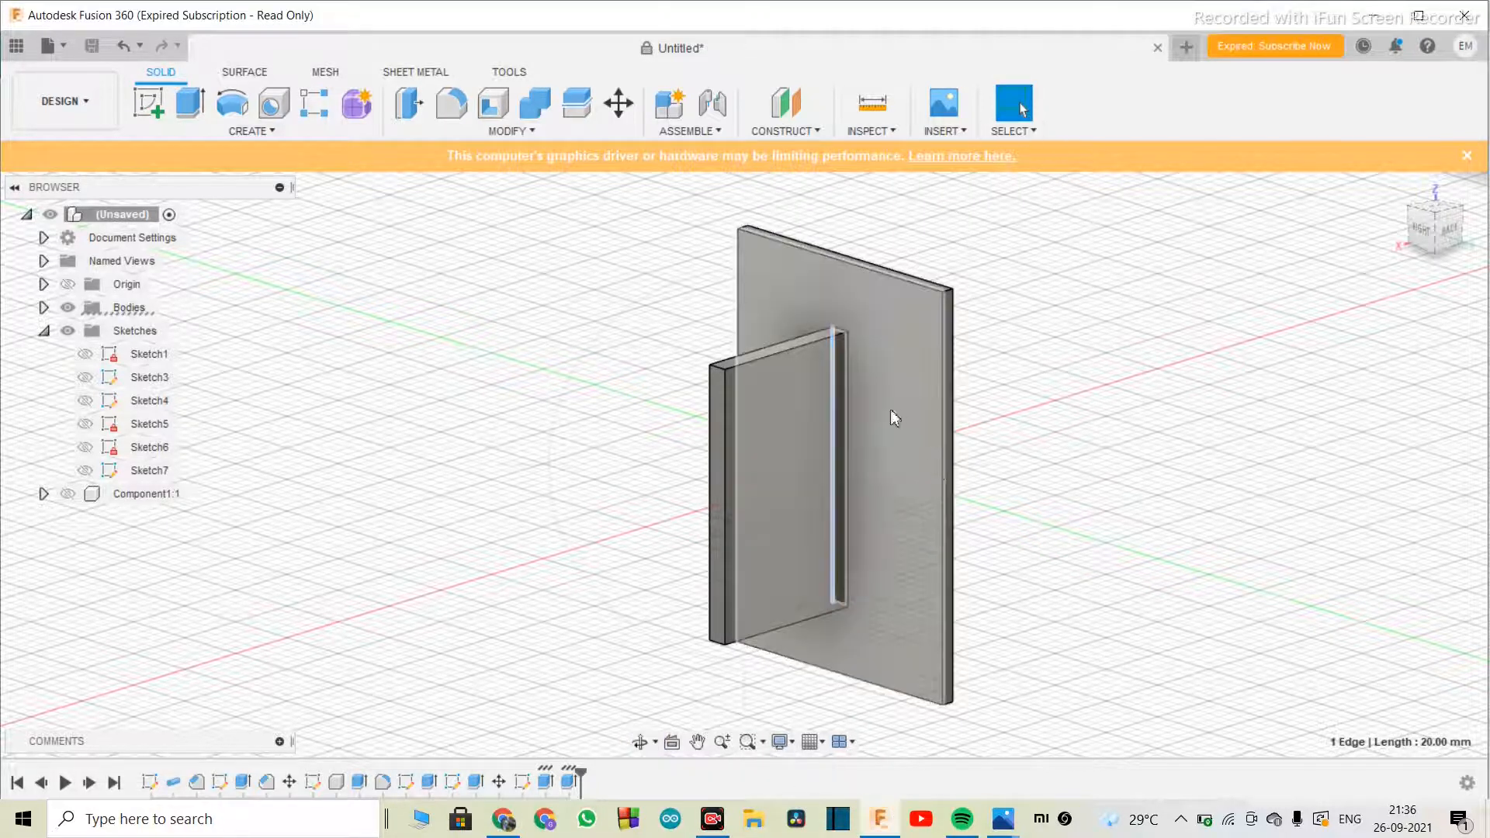
{"action": "left_click", "coordinate": [851, 450], "text": "ctrl"}
{"action": "scroll", "coordinate": [877, 486], "scroll_direction": "up", "scroll_amount": 1}
{"action": "scroll", "coordinate": [877, 488], "scroll_direction": "down", "scroll_amount": 1}
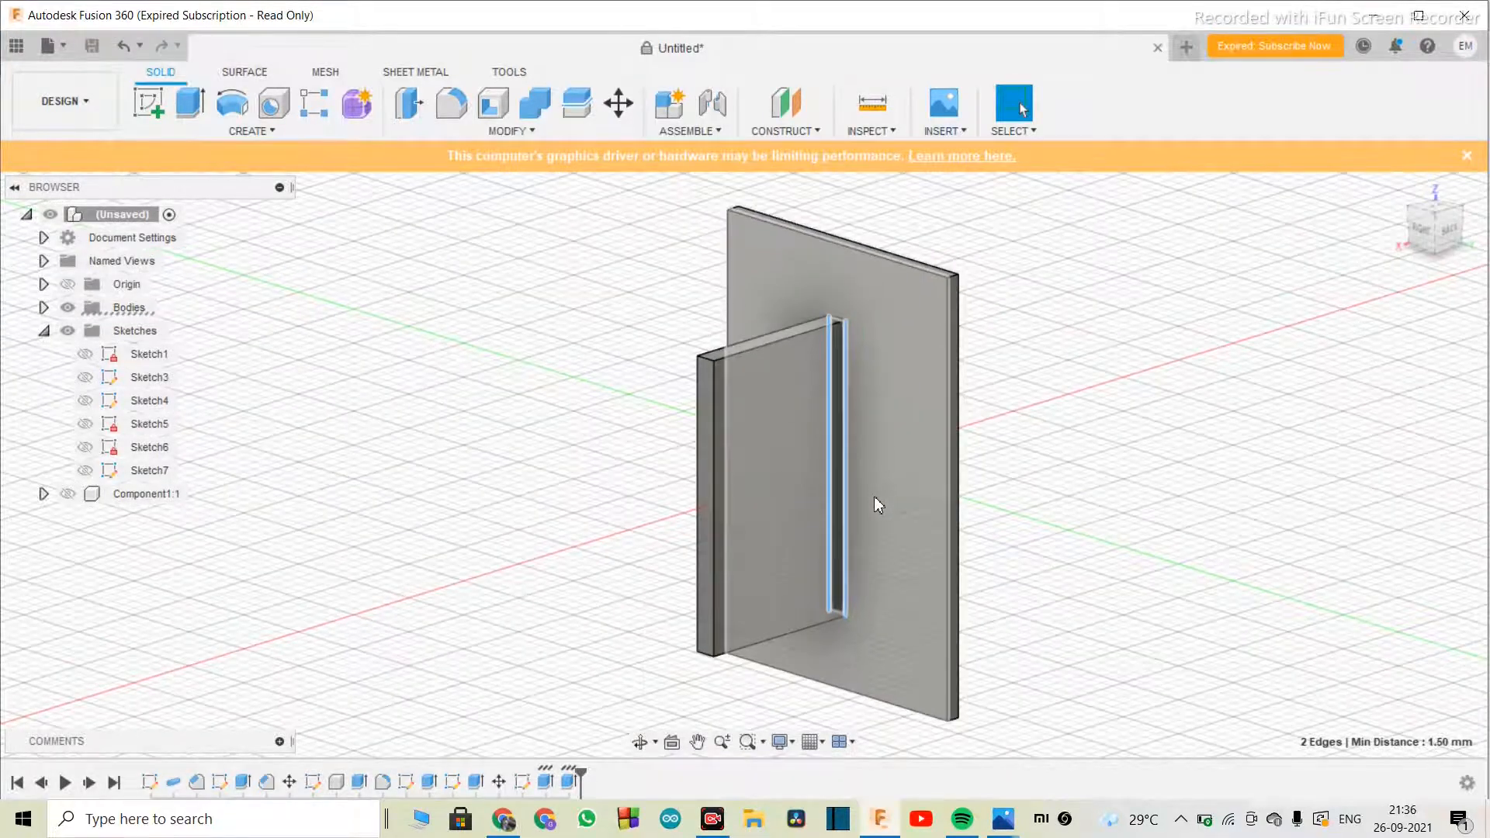
{"action": "key", "text": "f"}
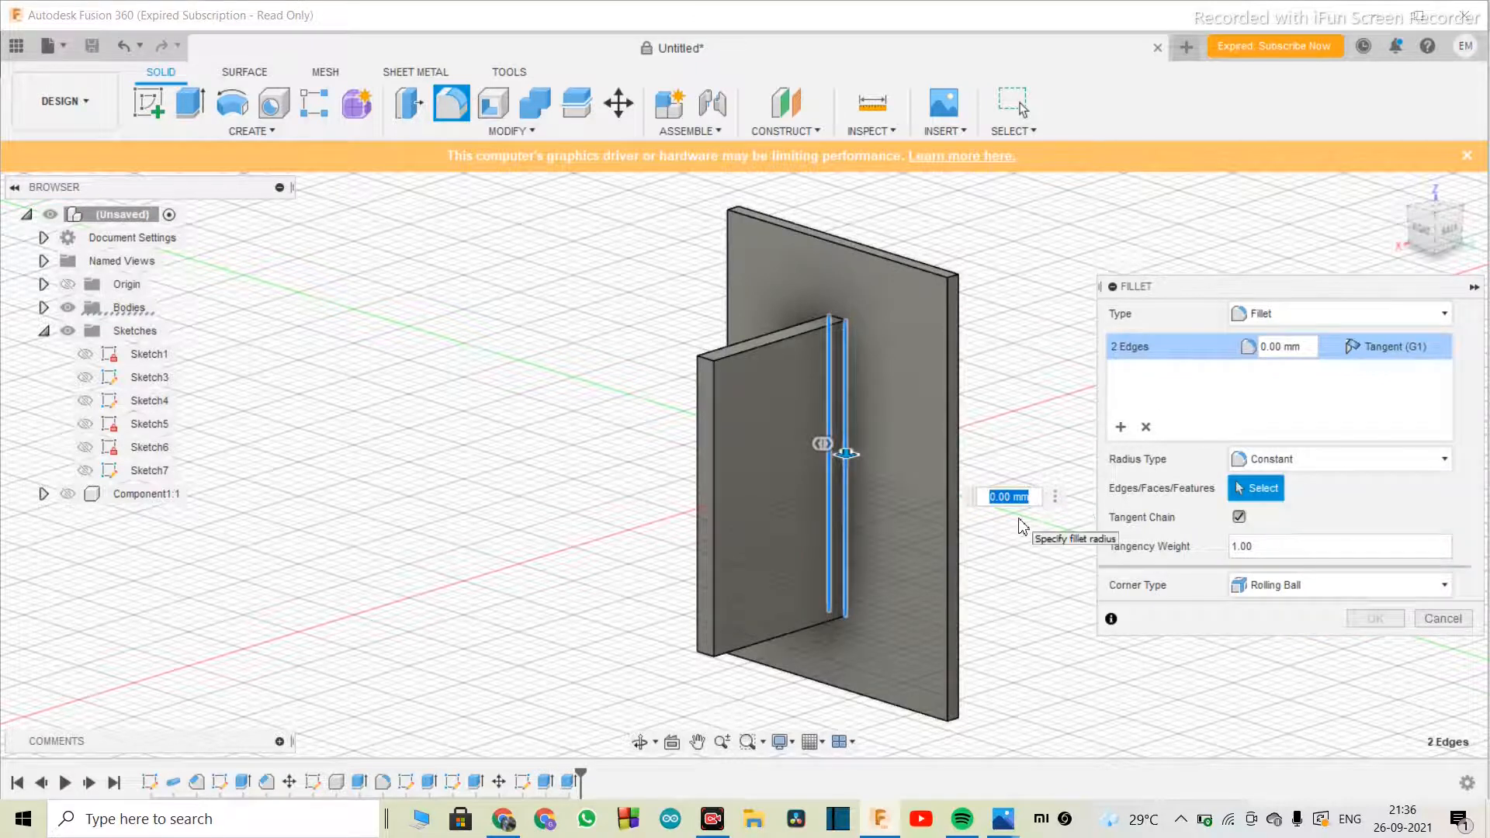
{"action": "type", "text": "10"}
{"action": "key", "text": "Return"}
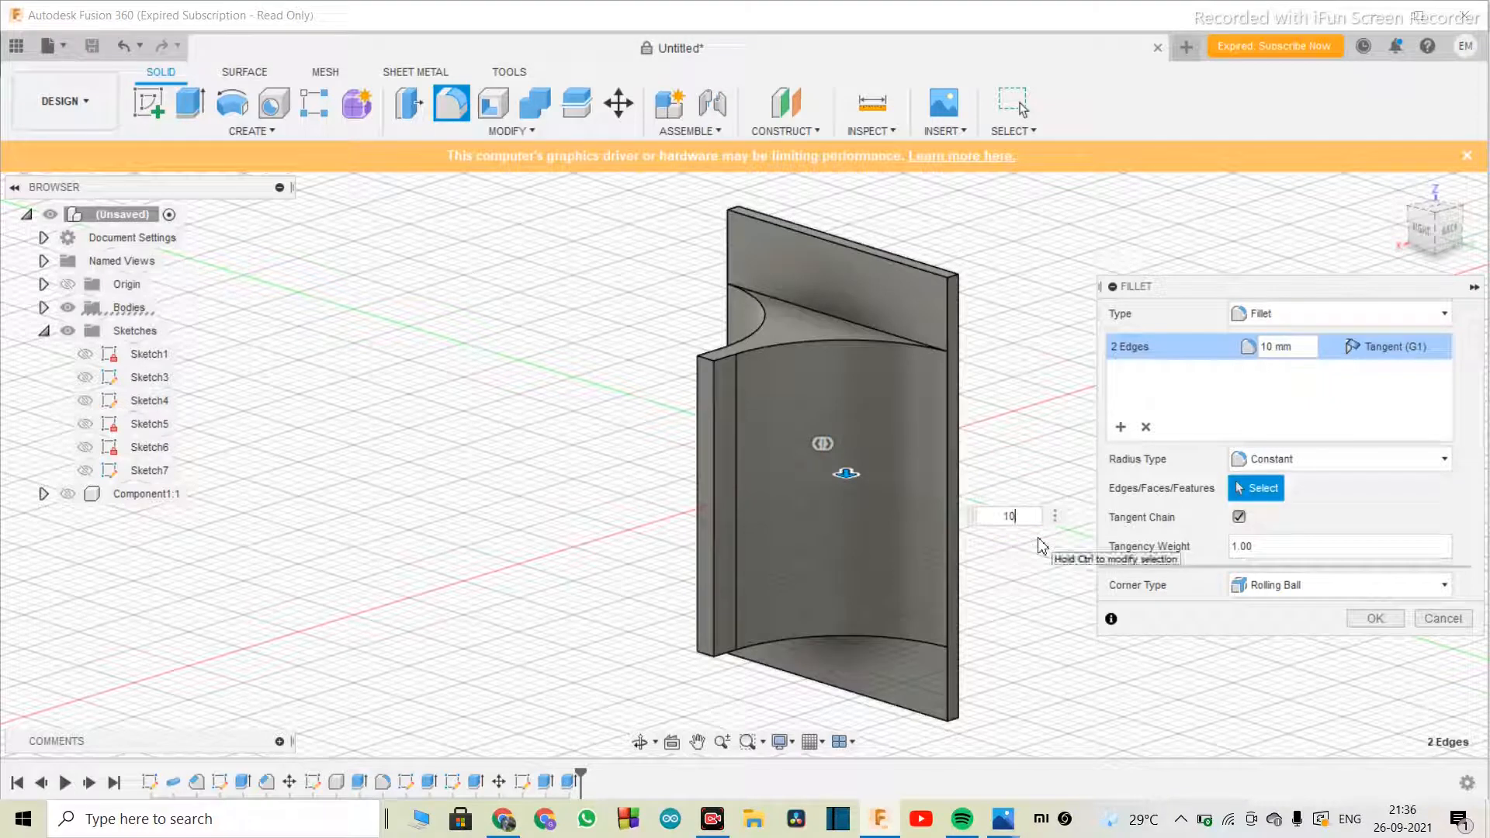
{"action": "key", "text": "BackSpace"}
{"action": "key", "text": "BackSpace"}
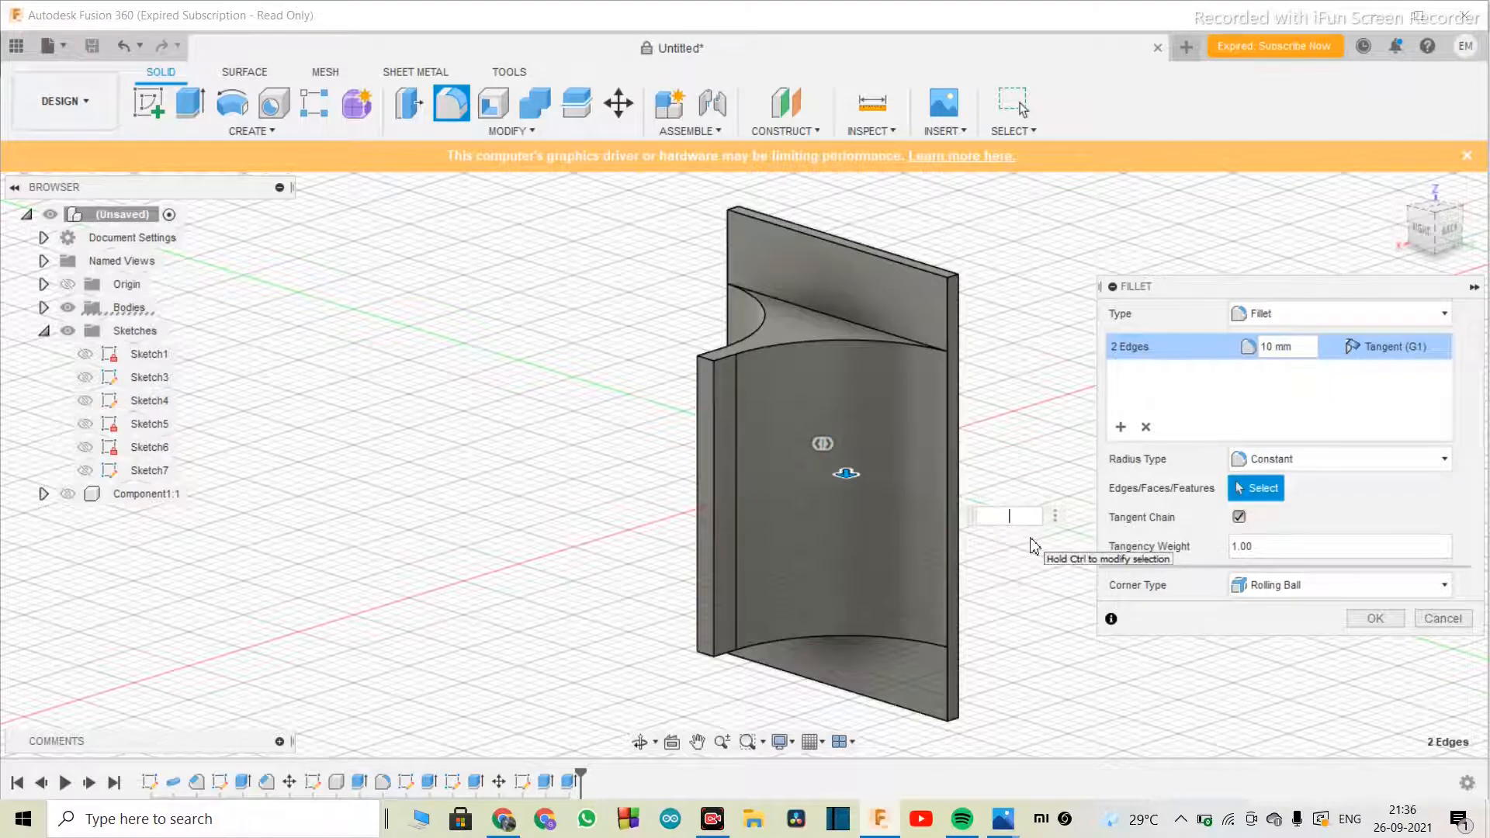
{"action": "type", "text": "3"}
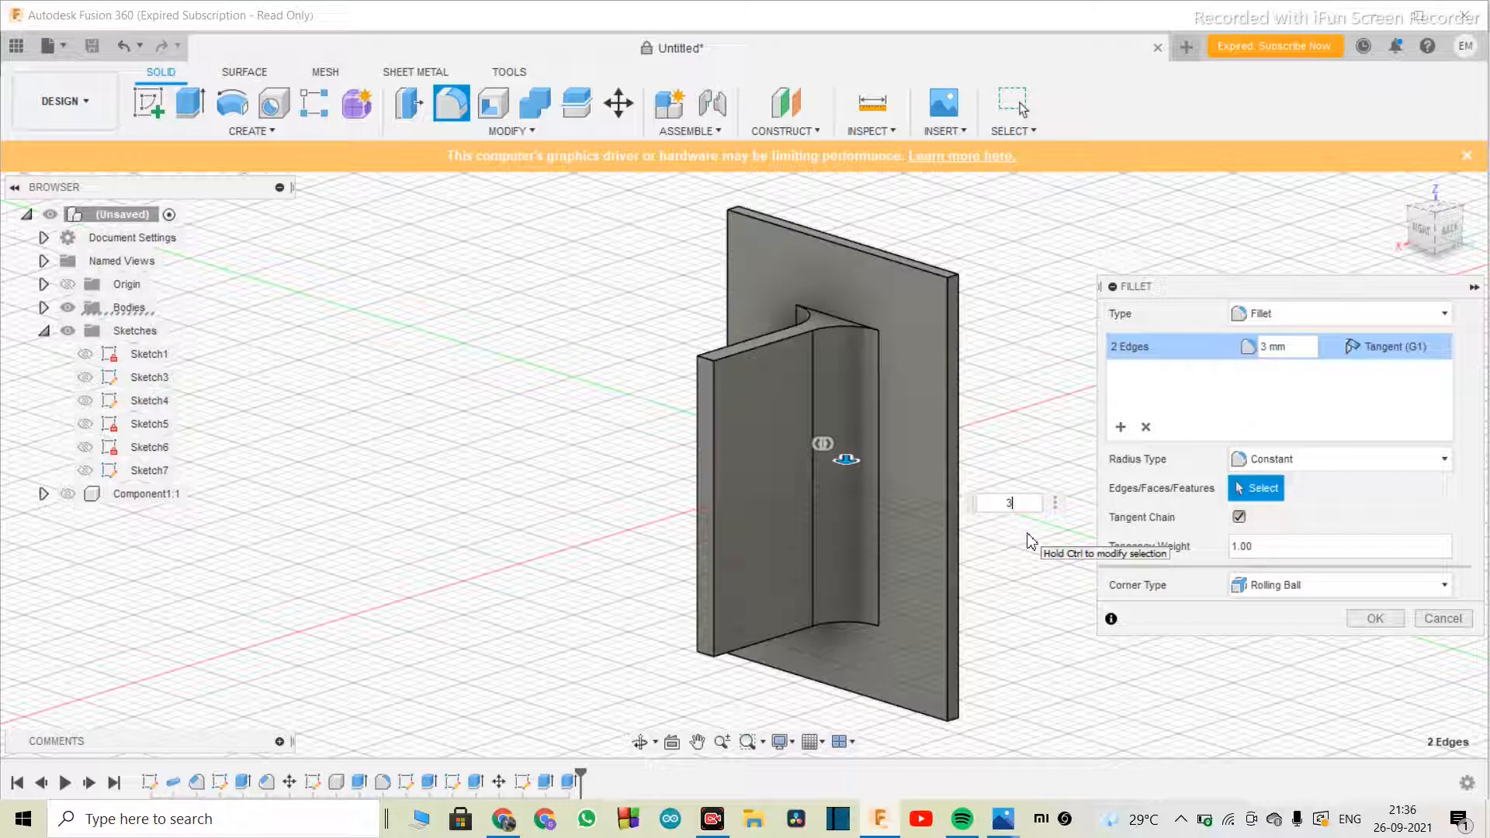
{"action": "type", "text": "5"}
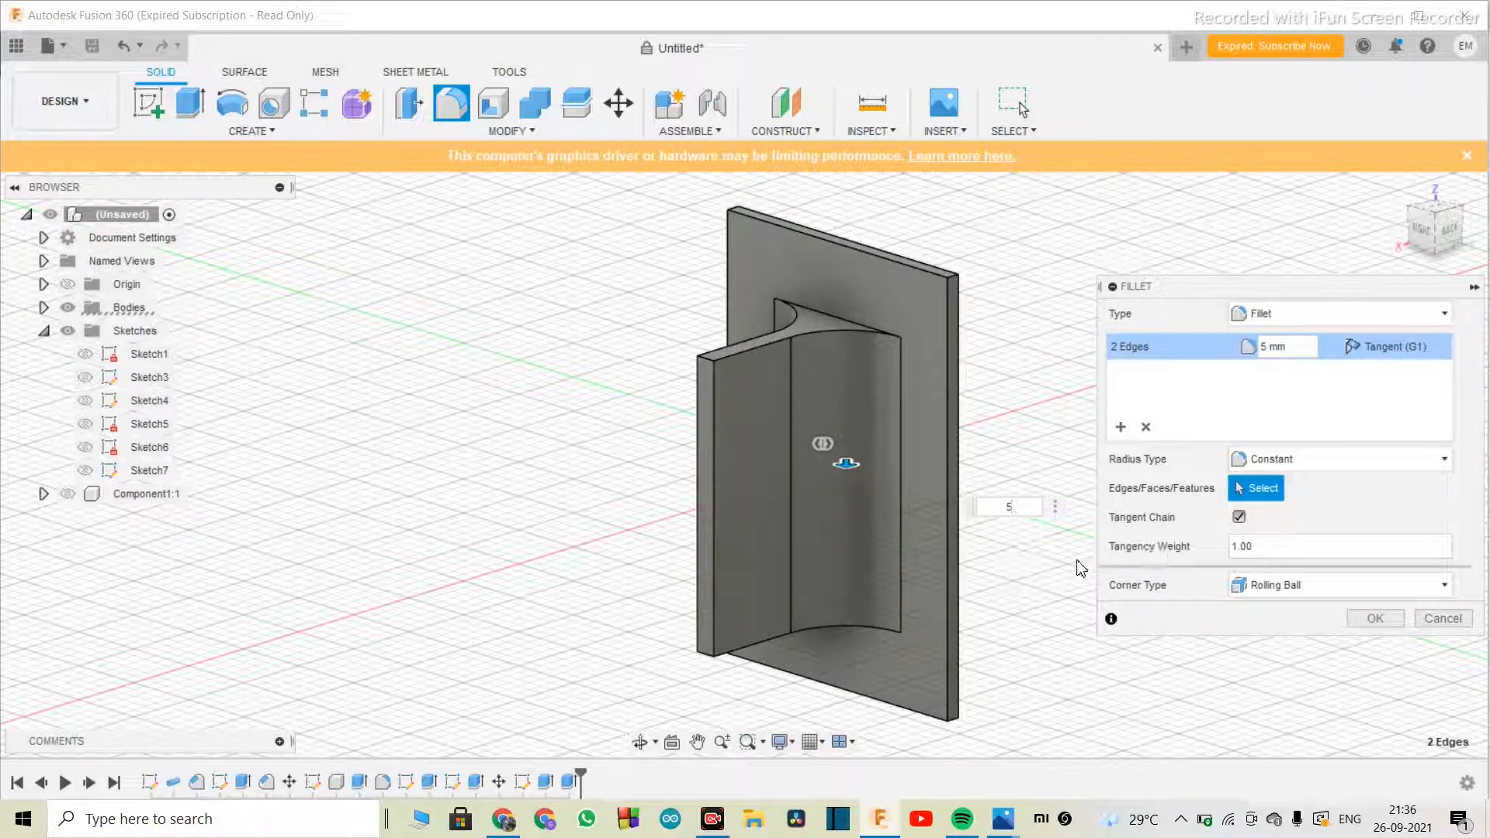
{"action": "key", "text": "Return"}
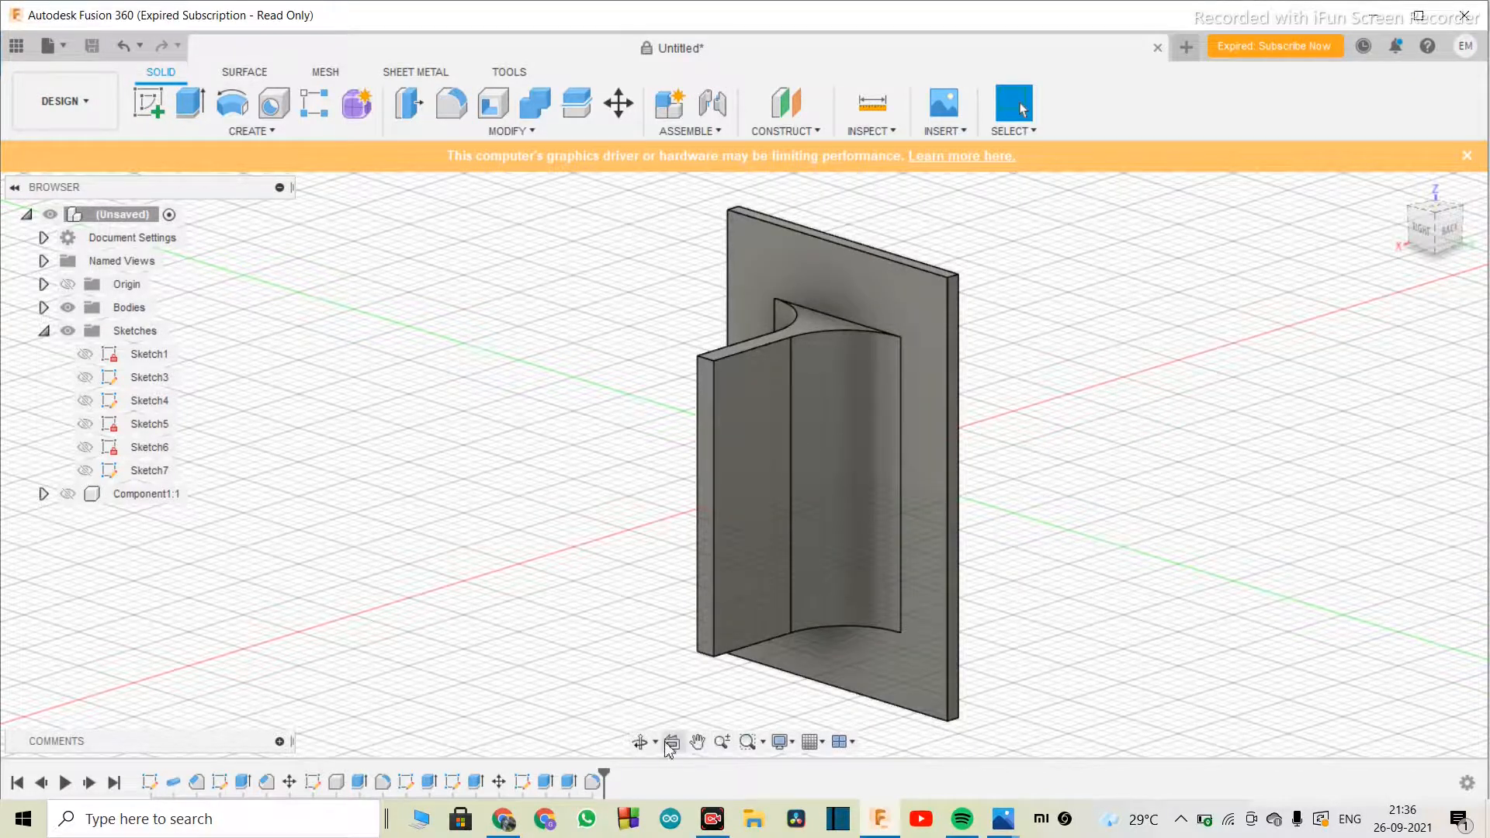
- Expand the bodies list and hide Body1 so that only the ribbed plate is displayed
{"action": "left_click", "coordinate": [642, 743]}
{"action": "mouse_move", "coordinate": [898, 419]}
{"action": "left_mouse_down"}
{"action": "mouse_move", "coordinate": [985, 419]}
{"action": "mouse_move", "coordinate": [975, 329]}
{"action": "mouse_move", "coordinate": [989, 403]}
{"action": "mouse_move", "coordinate": [1046, 392]}
{"action": "mouse_move", "coordinate": [988, 393]}
{"action": "mouse_move", "coordinate": [929, 356]}
{"action": "mouse_move", "coordinate": [845, 393]}
{"action": "mouse_move", "coordinate": [971, 399]}
{"action": "mouse_move", "coordinate": [985, 383]}
{"action": "mouse_move", "coordinate": [922, 373]}
{"action": "mouse_move", "coordinate": [968, 396]}
{"action": "left_mouse_up"}
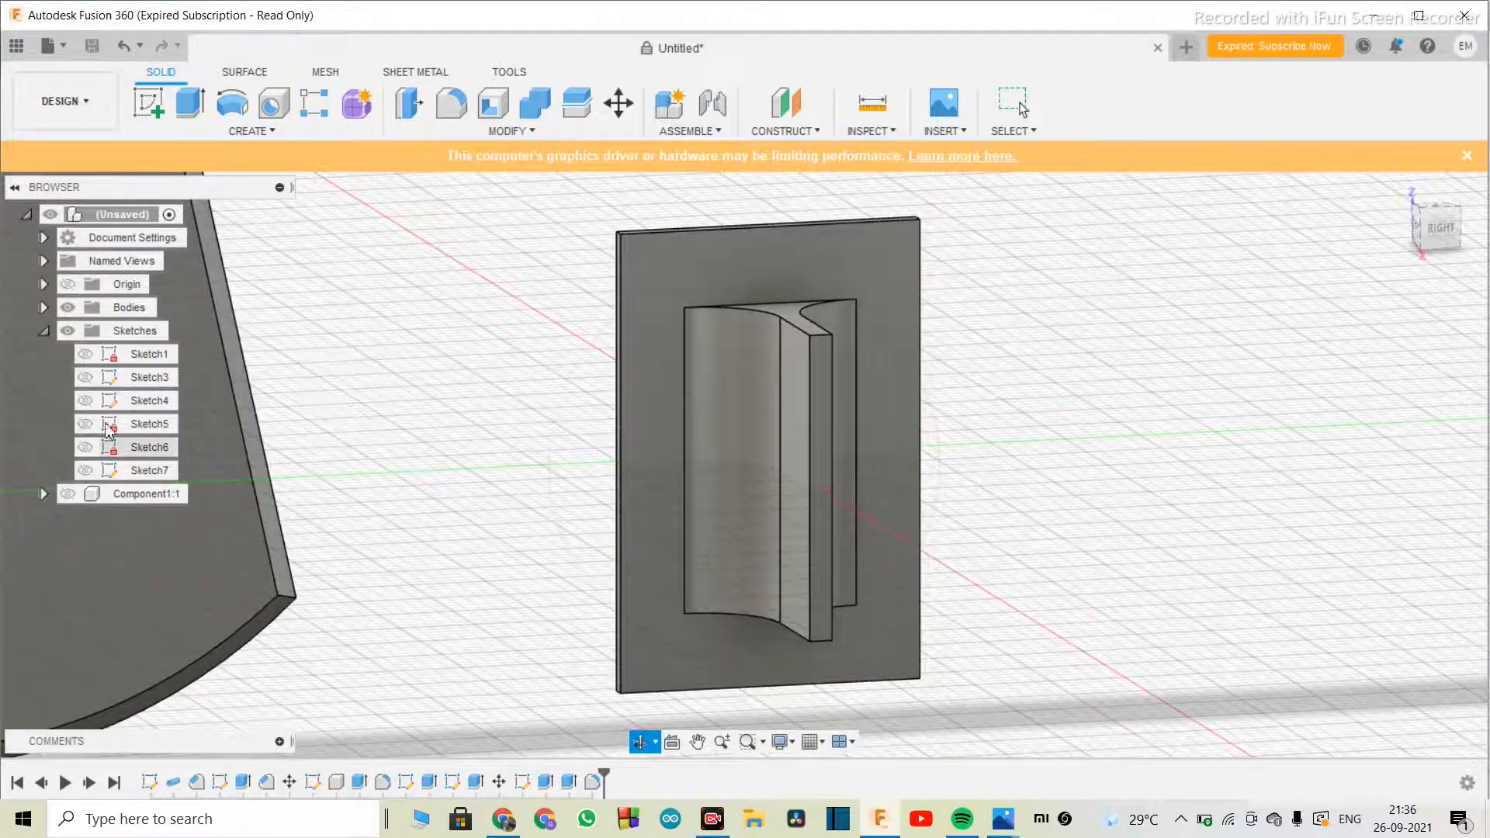
{"action": "left_click", "coordinate": [67, 308]}
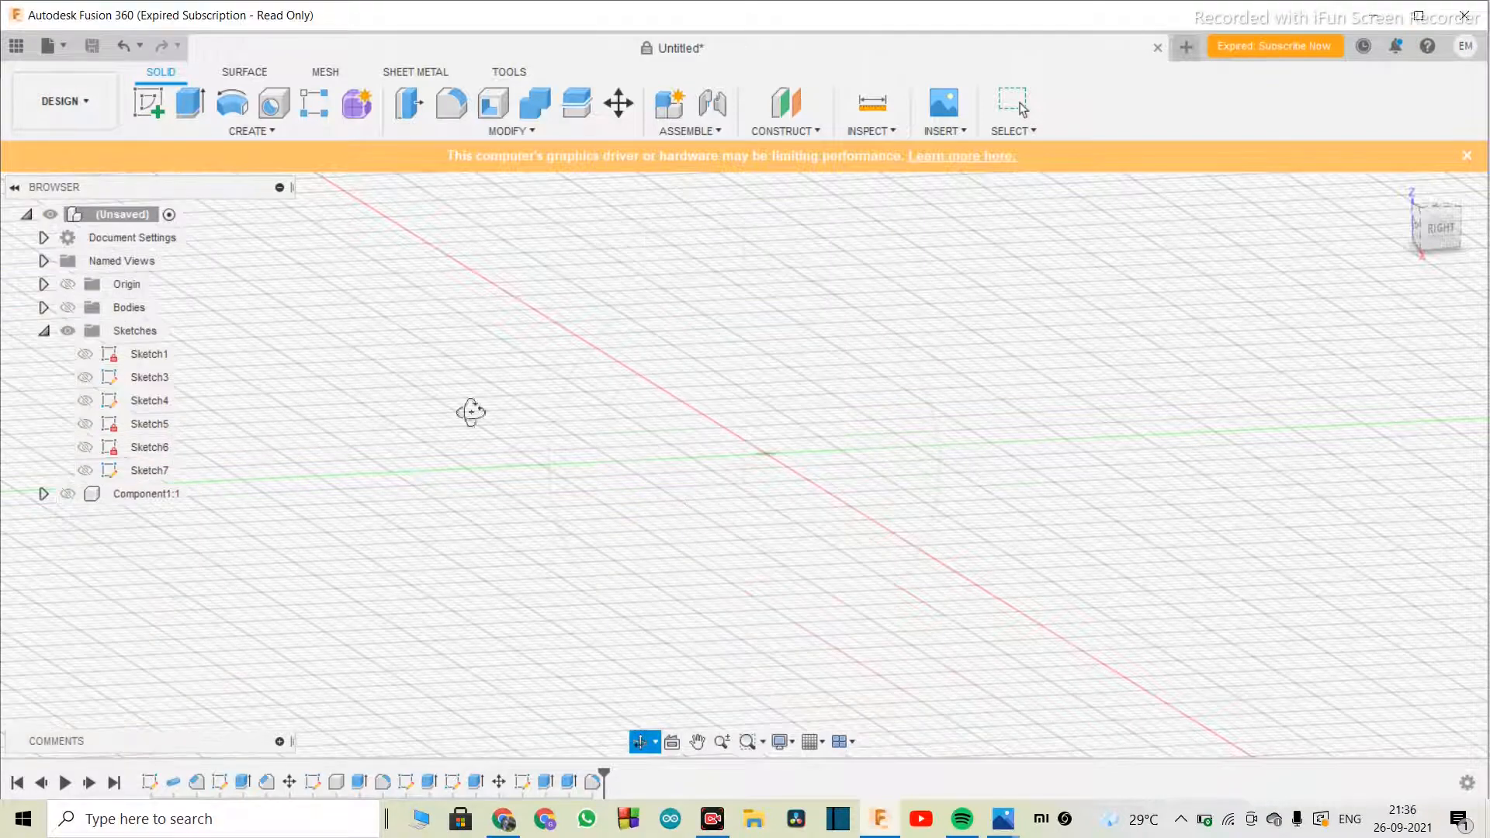
{"action": "left_click", "coordinate": [67, 307]}
{"action": "left_click", "coordinate": [43, 307]}
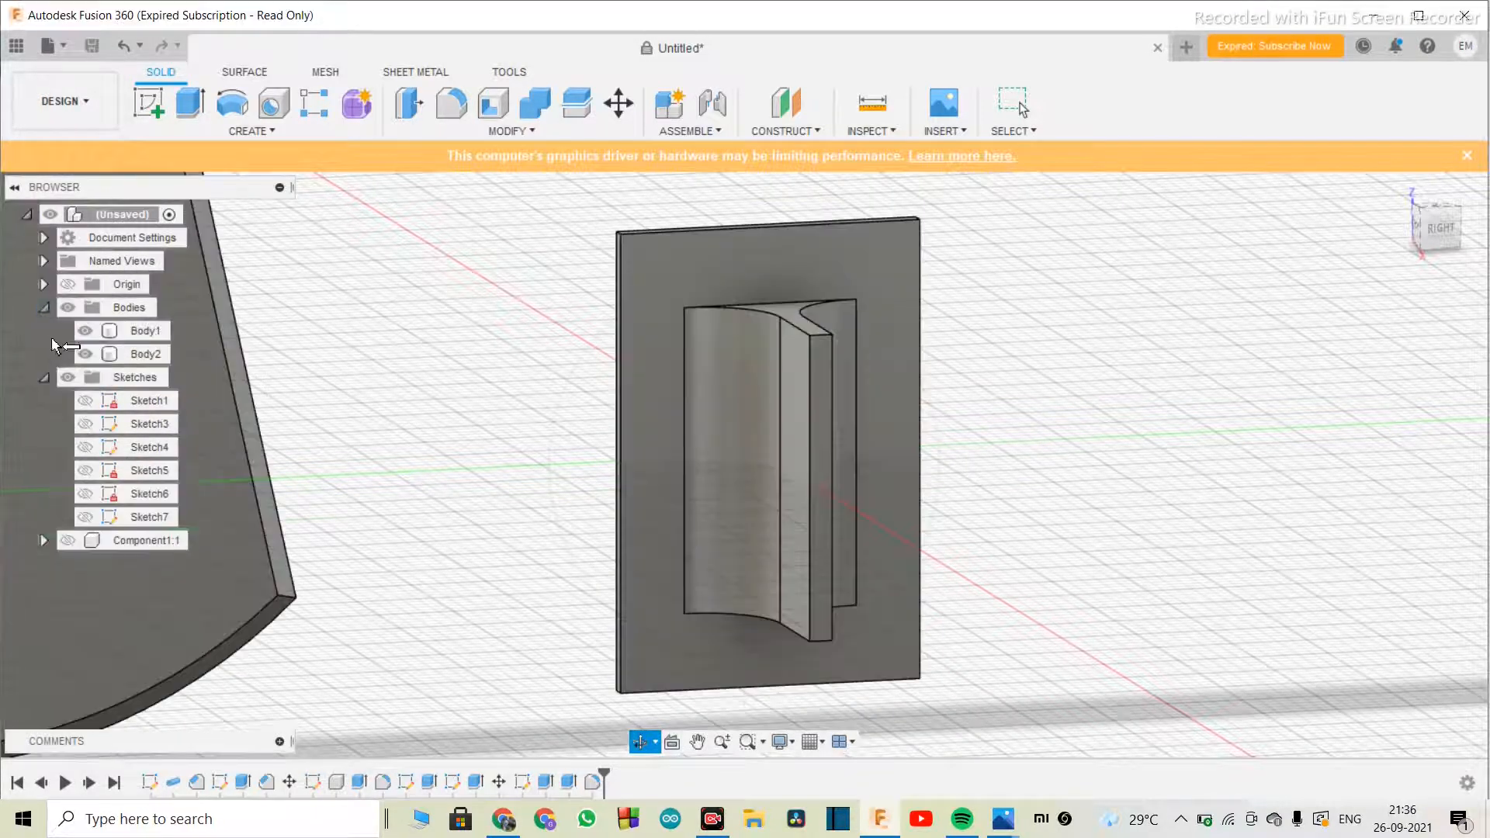
{"action": "left_click", "coordinate": [84, 330]}
{"action": "scroll", "coordinate": [684, 544], "scroll_direction": "down", "scroll_amount": 3}
{"action": "scroll", "coordinate": [733, 536], "scroll_direction": "up", "scroll_amount": 5}
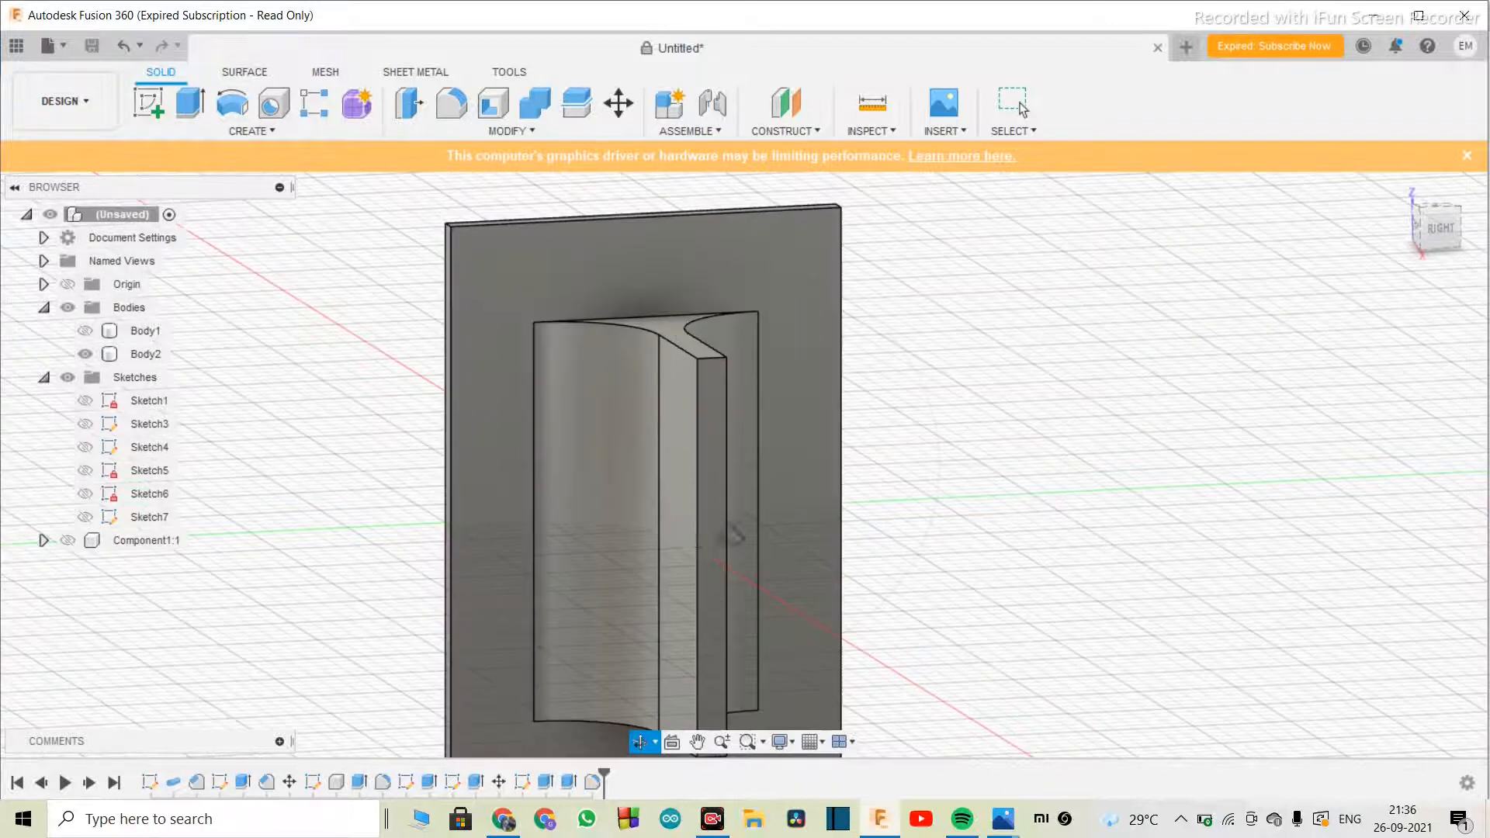
- Fillet the two vertical edges at the rib's free end with a 0.75 mm radius
{"action": "left_click", "coordinate": [728, 501]}
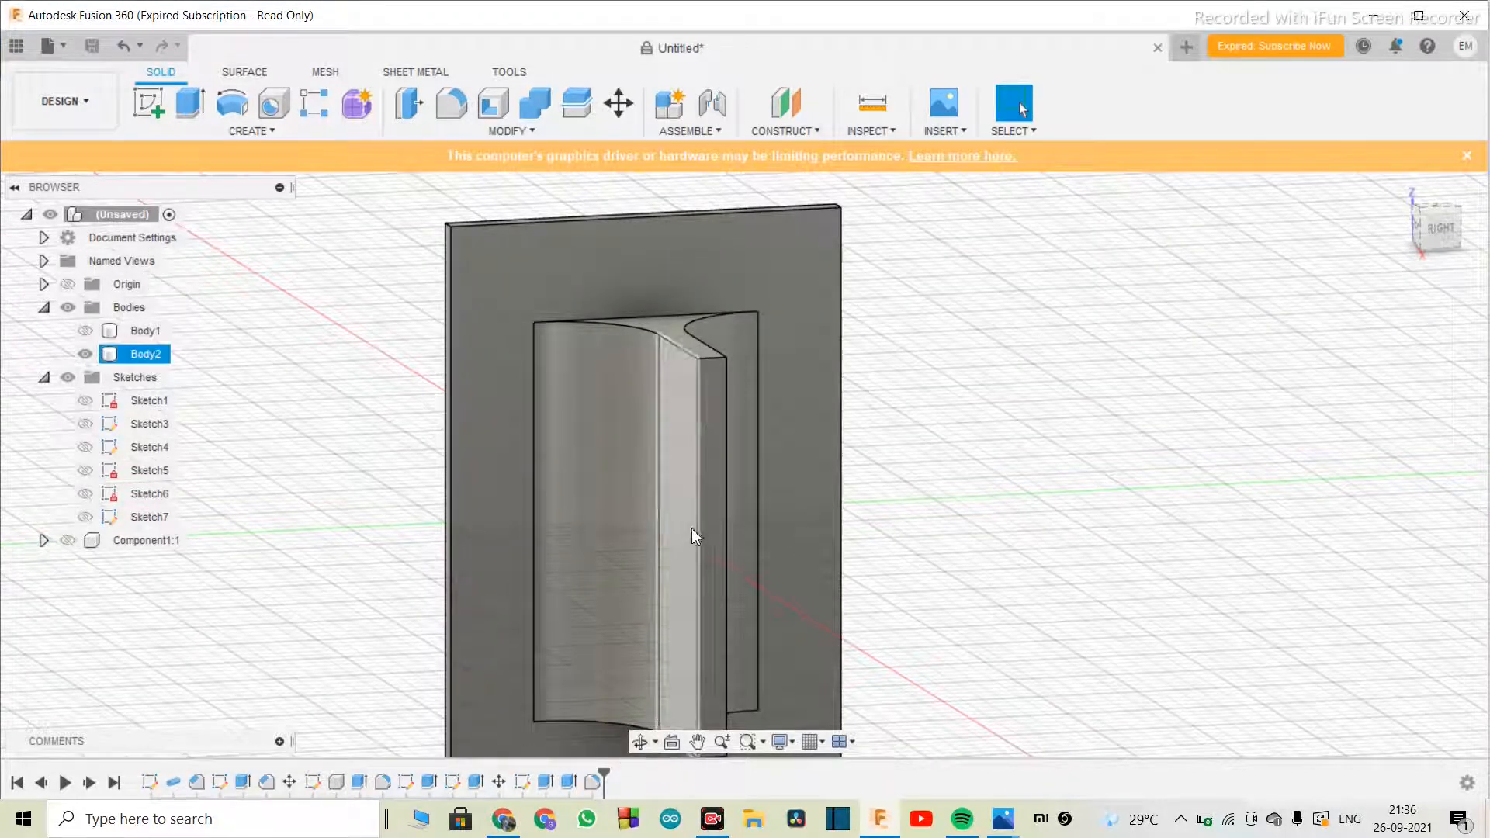
{"action": "left_click", "coordinate": [729, 492]}
{"action": "left_click", "coordinate": [696, 687], "text": "ctrl"}
{"action": "key", "text": "f"}
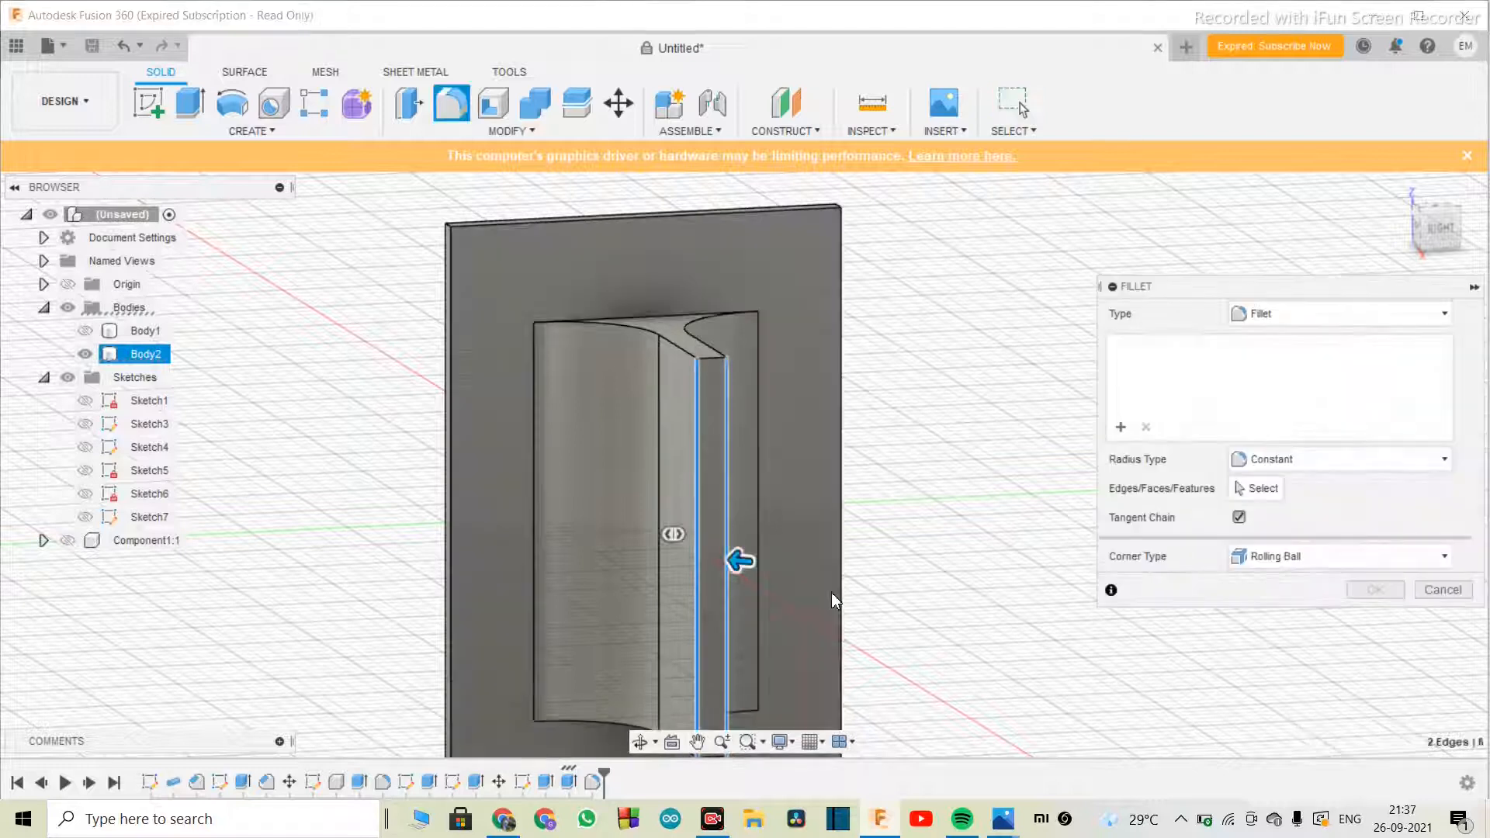
{"action": "left_click", "coordinate": [1275, 547]}
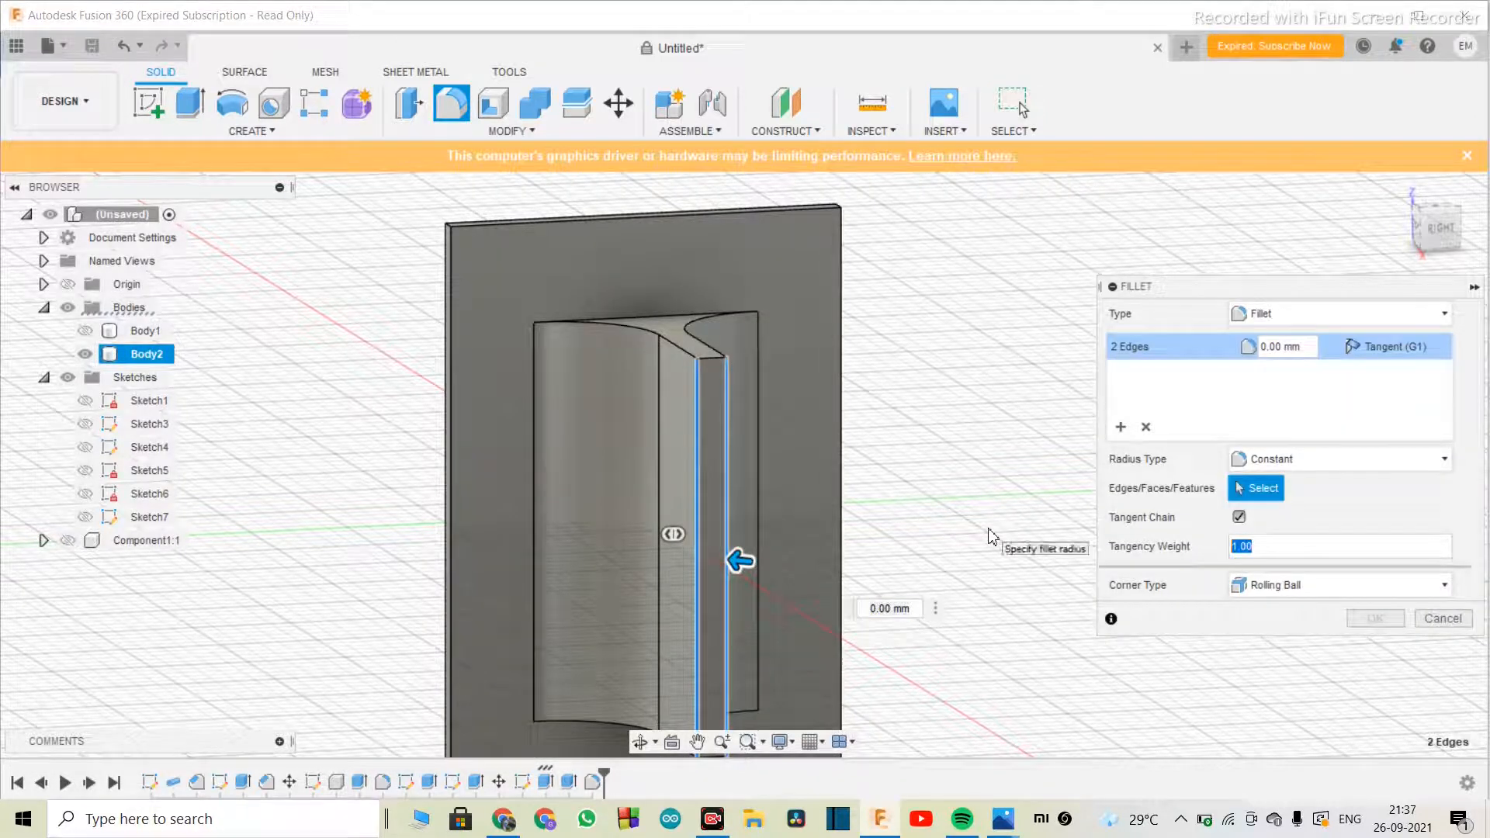
{"action": "left_click", "coordinate": [1302, 544]}
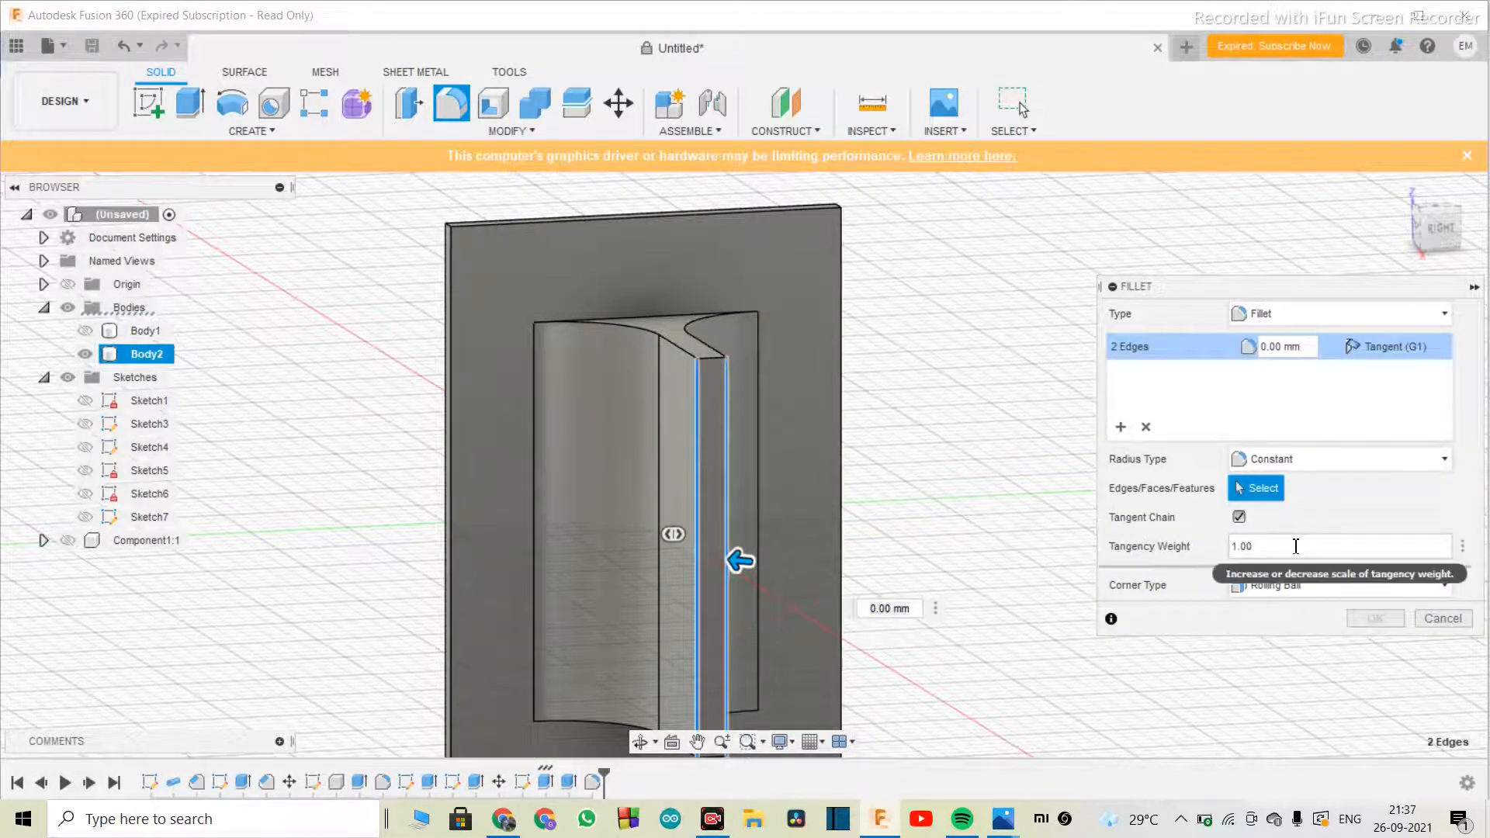
{"action": "left_click", "coordinate": [912, 609]}
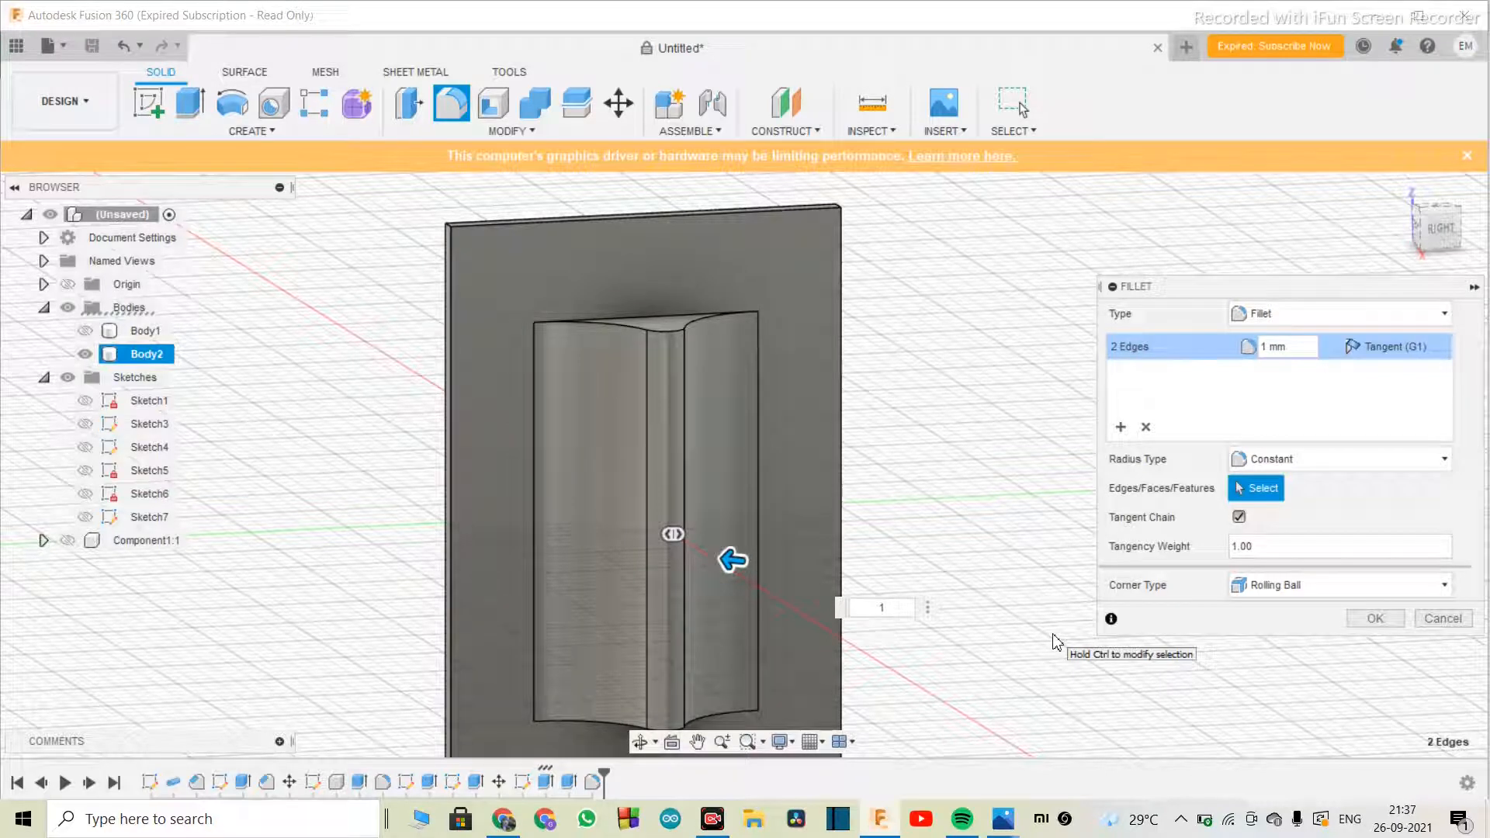
{"action": "type", "text": "0.5"}
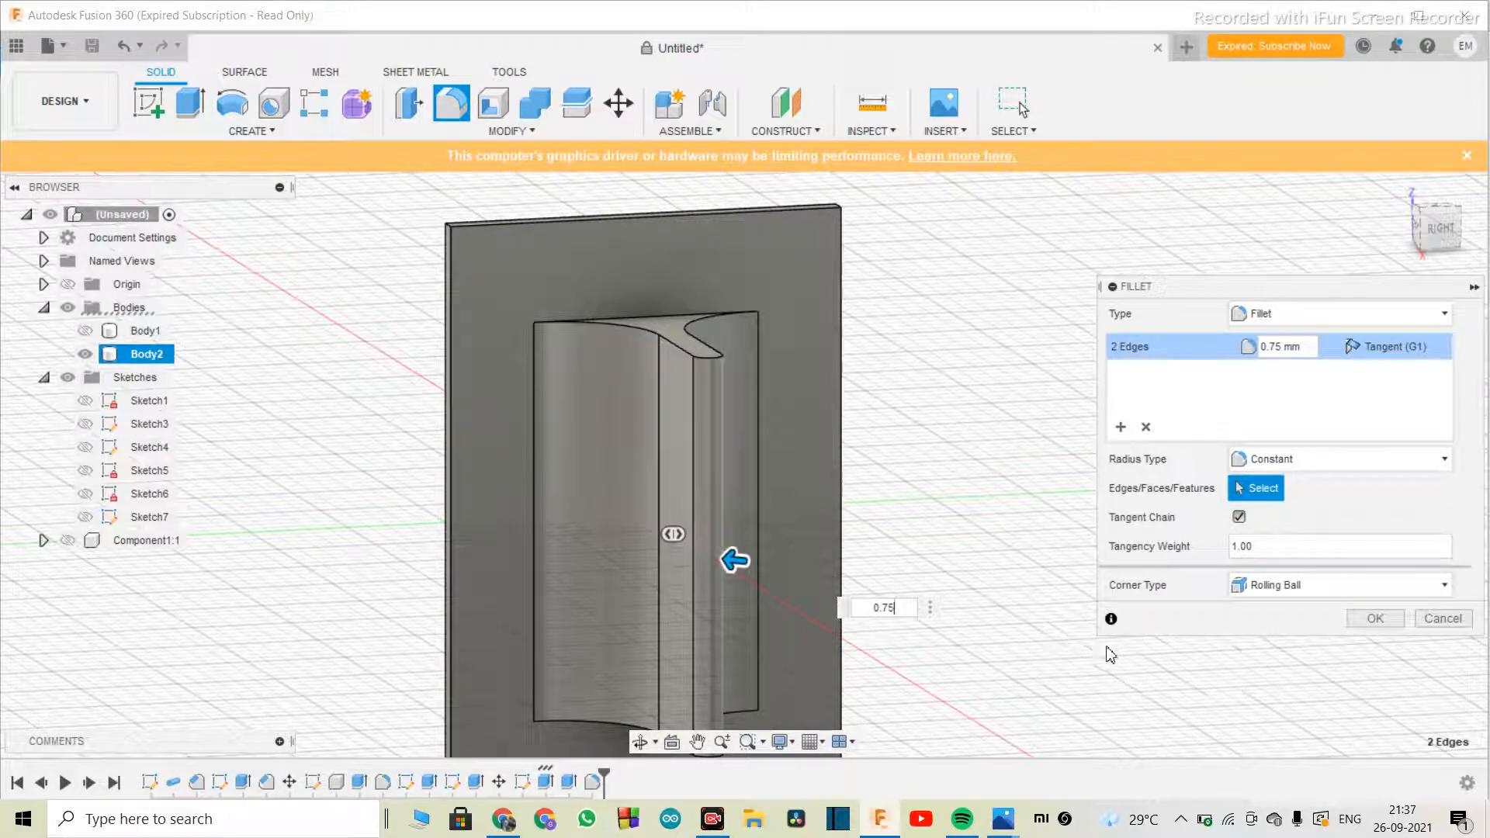
{"action": "key", "text": "Return"}
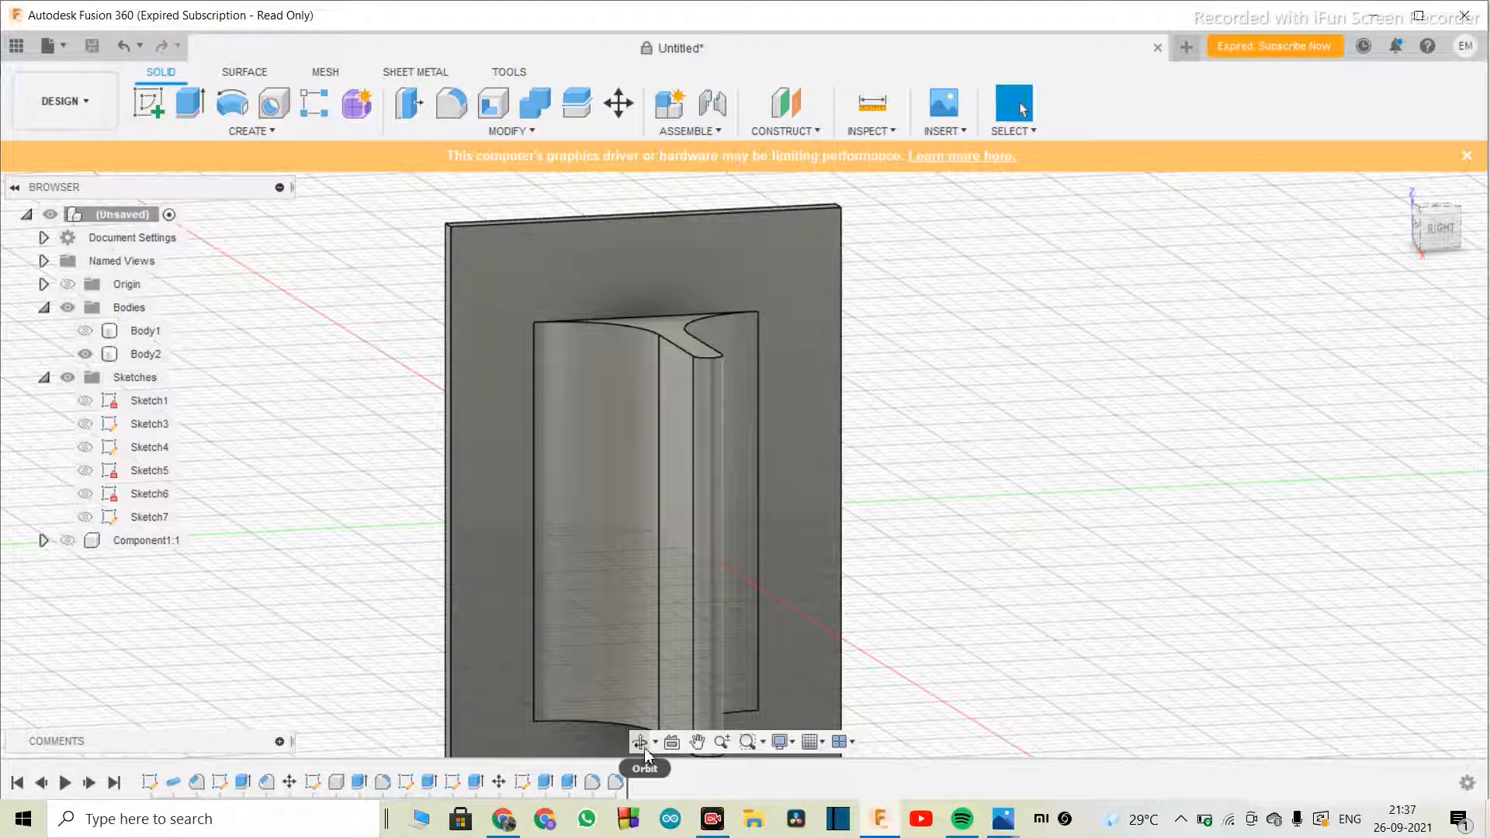
- Start a new sketch on the flat front-facing side of the rib
{"action": "left_click", "coordinate": [640, 742]}
{"action": "left_click_drag", "start_coordinate": [707, 584], "coordinate": [568, 565]}
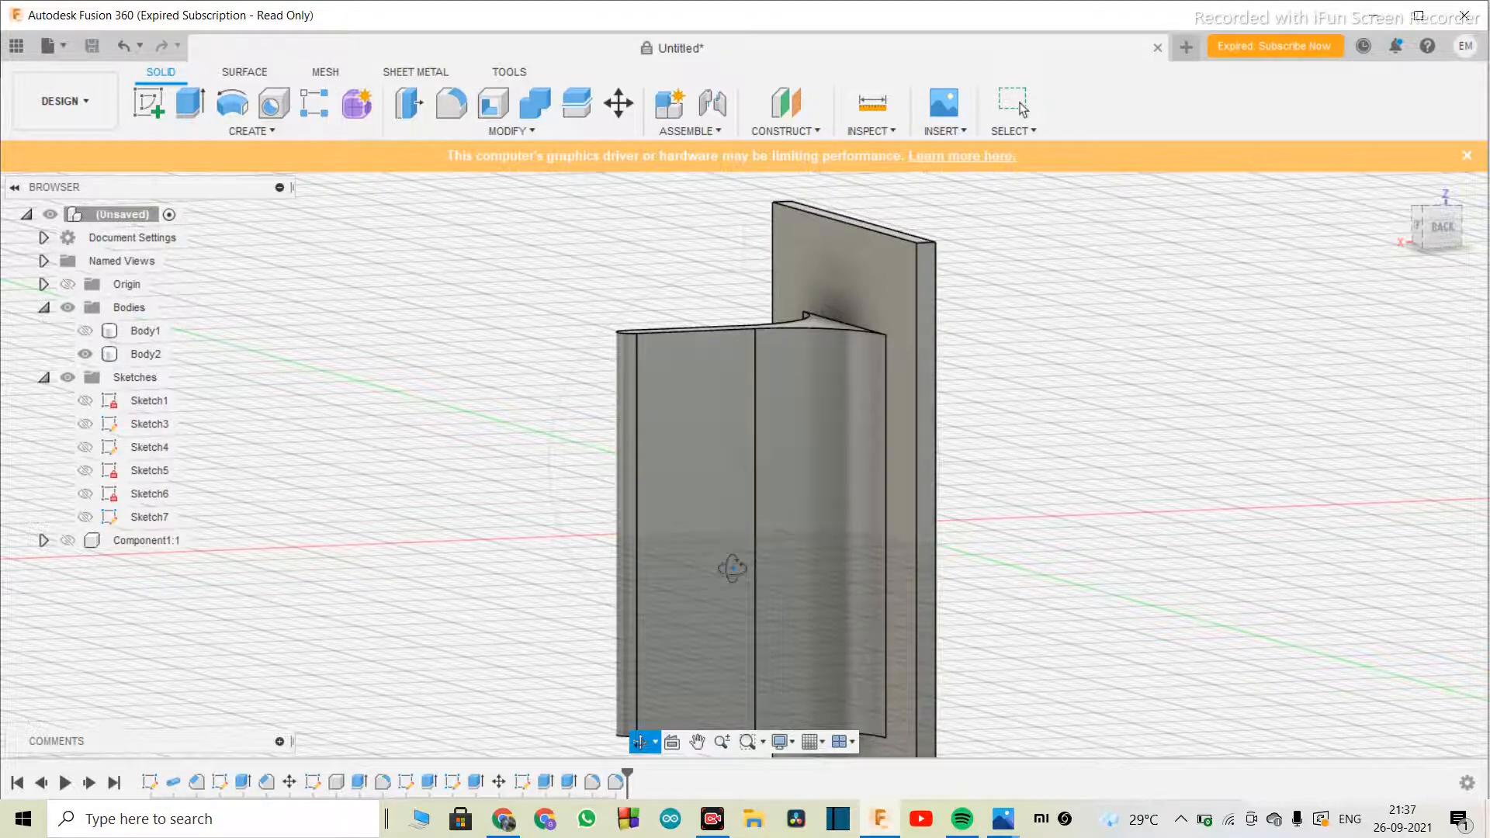
{"action": "left_click_drag", "start_coordinate": [673, 578], "coordinate": [922, 565]}
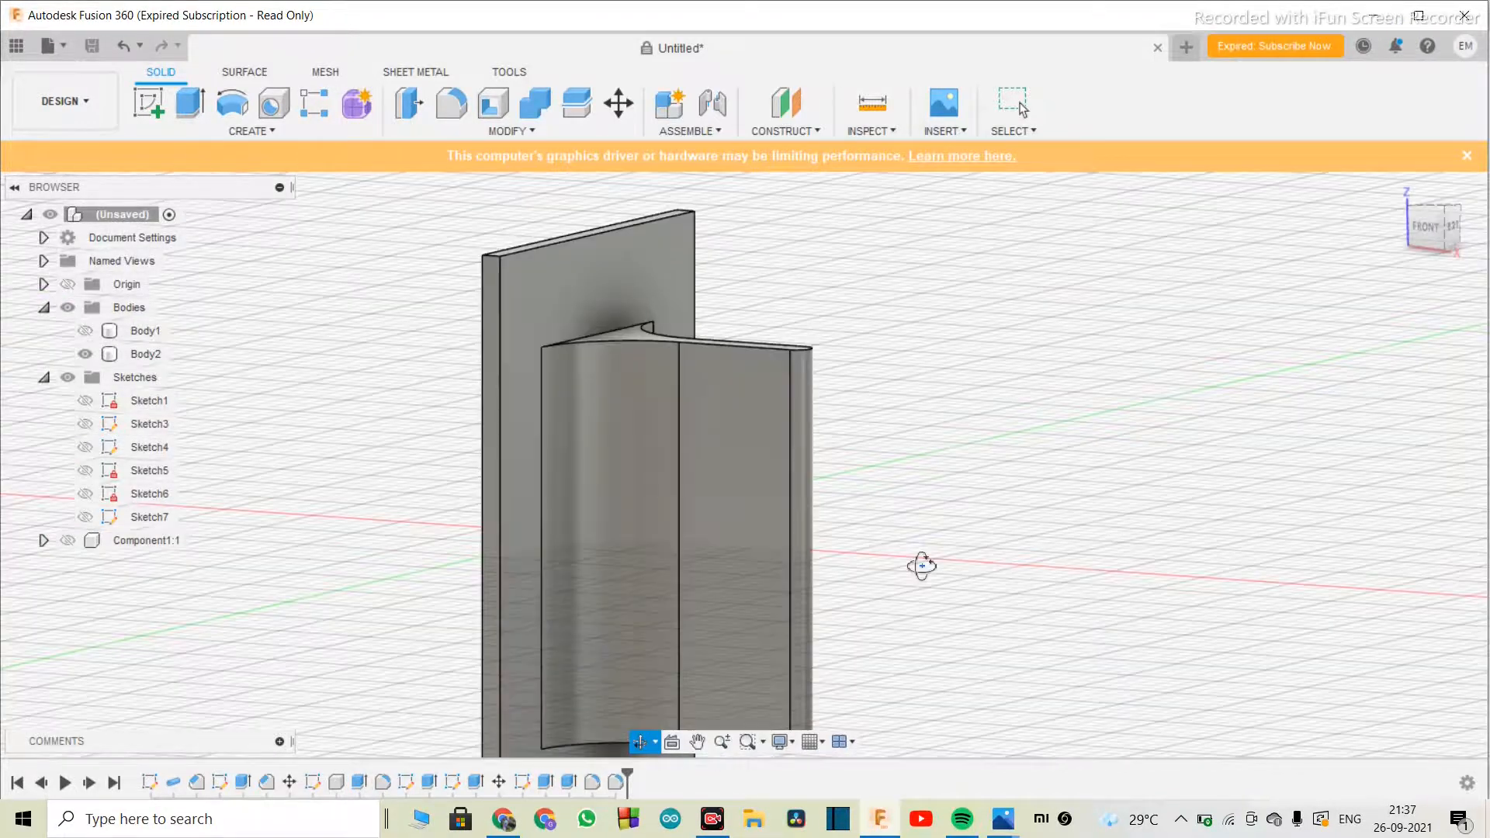
{"action": "key", "text": "Escape"}
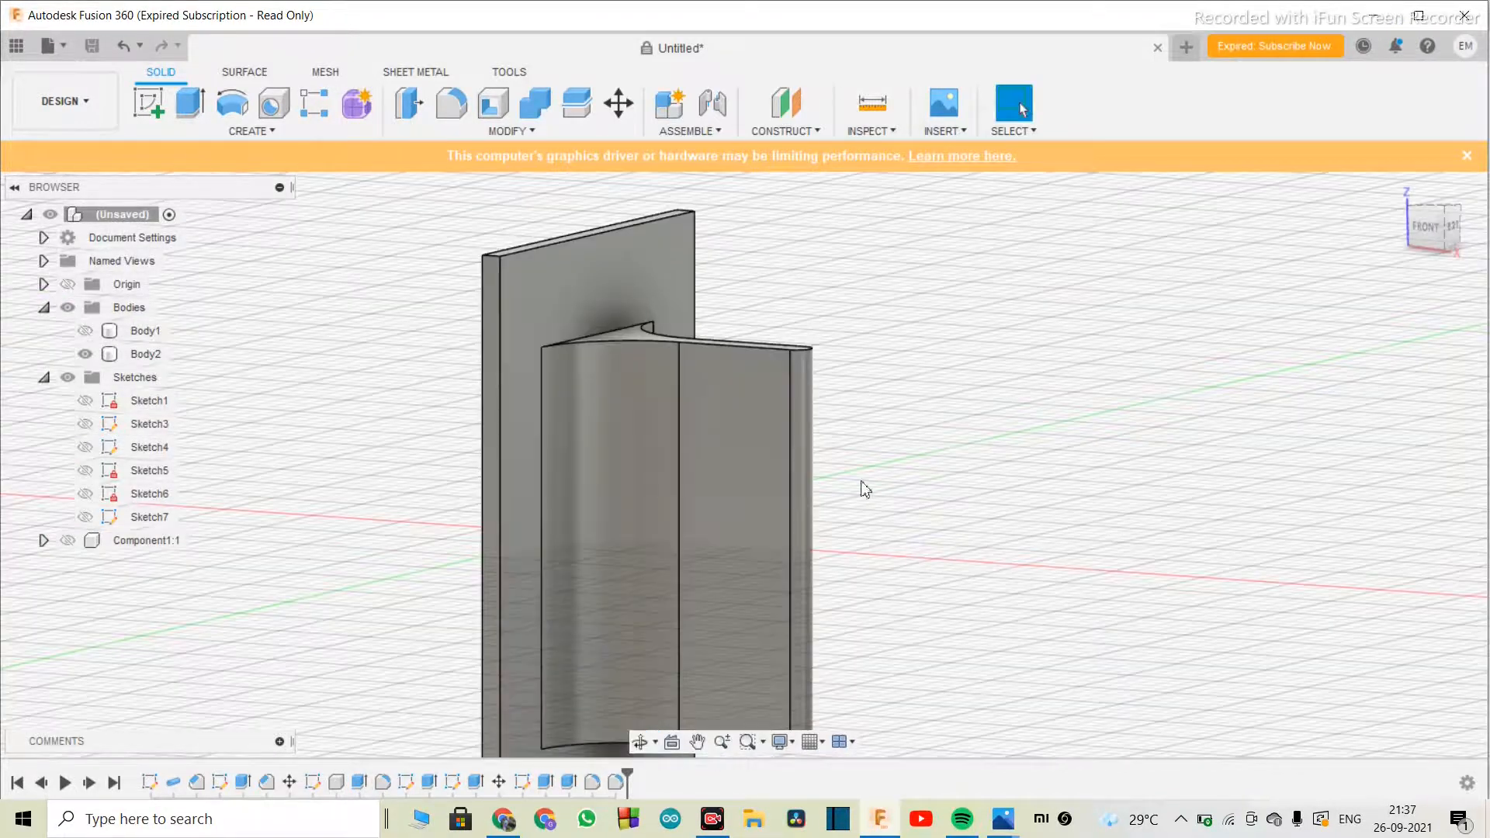
{"action": "left_click", "coordinate": [640, 741]}
{"action": "left_click_drag", "start_coordinate": [749, 446], "coordinate": [784, 466]}
{"action": "key", "text": "Escape"}
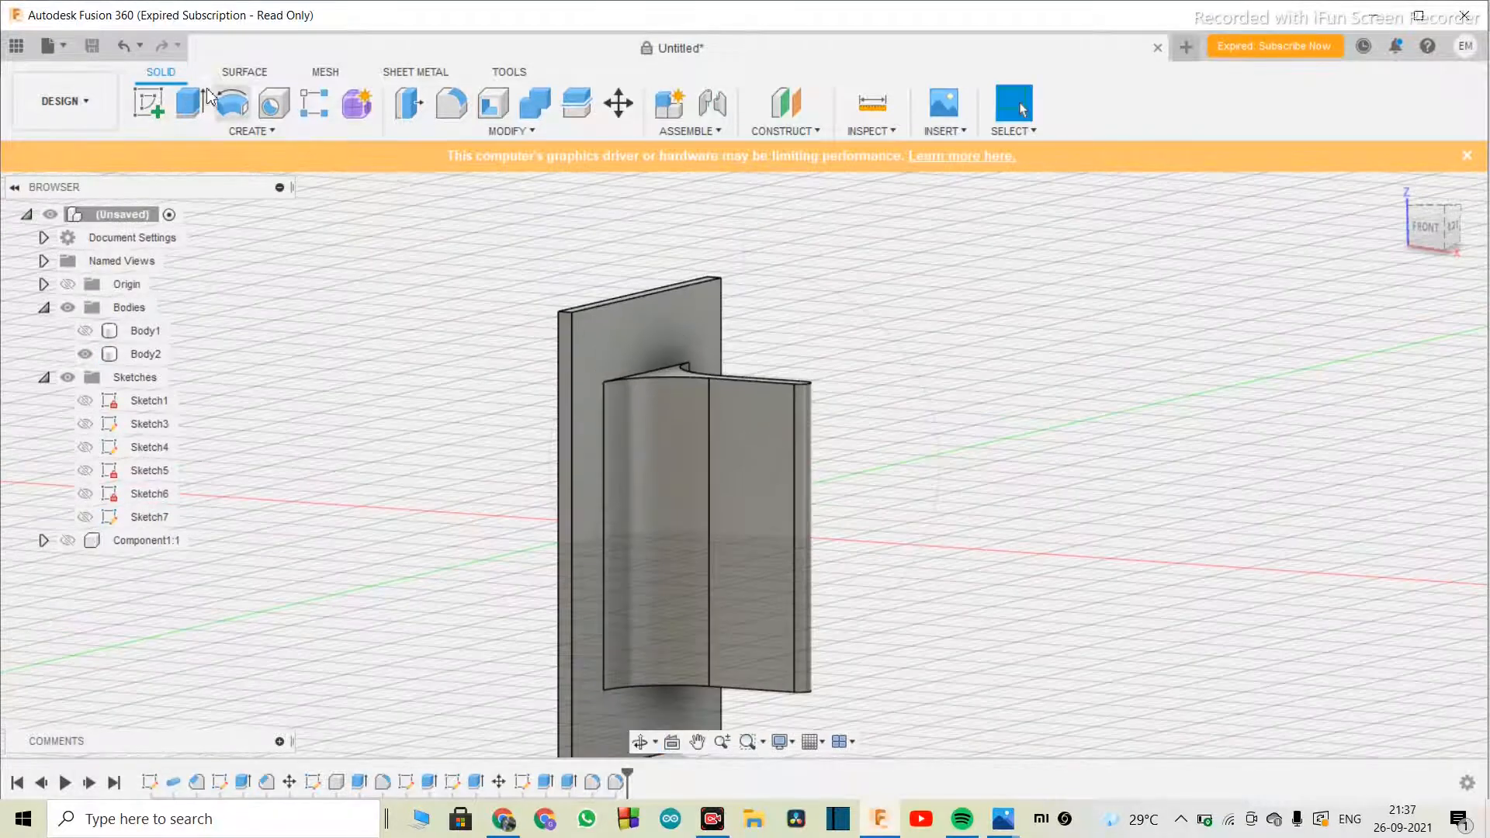
{"action": "left_click", "coordinate": [144, 106]}
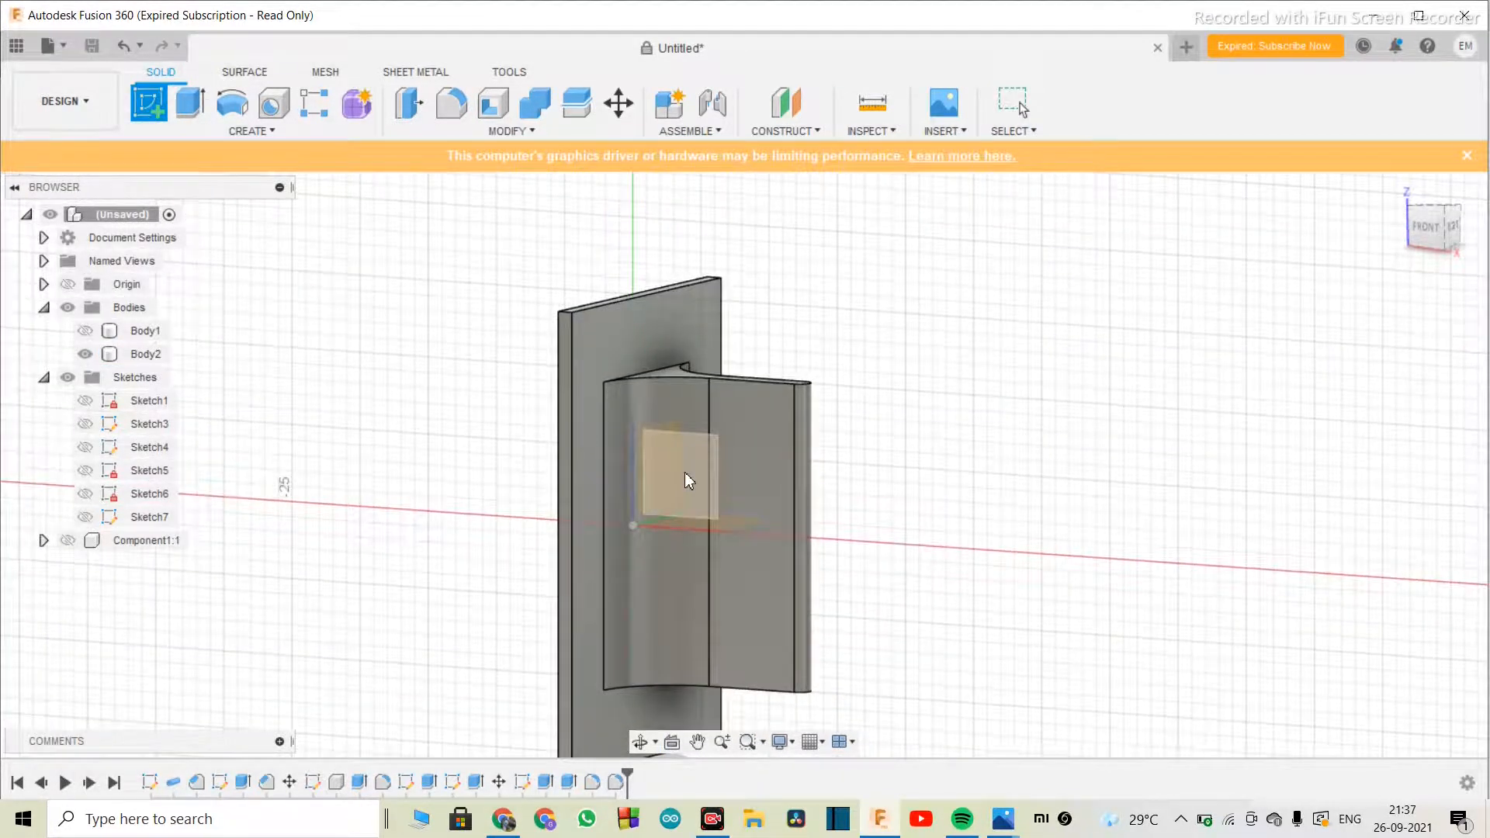
{"action": "left_click", "coordinate": [736, 547]}
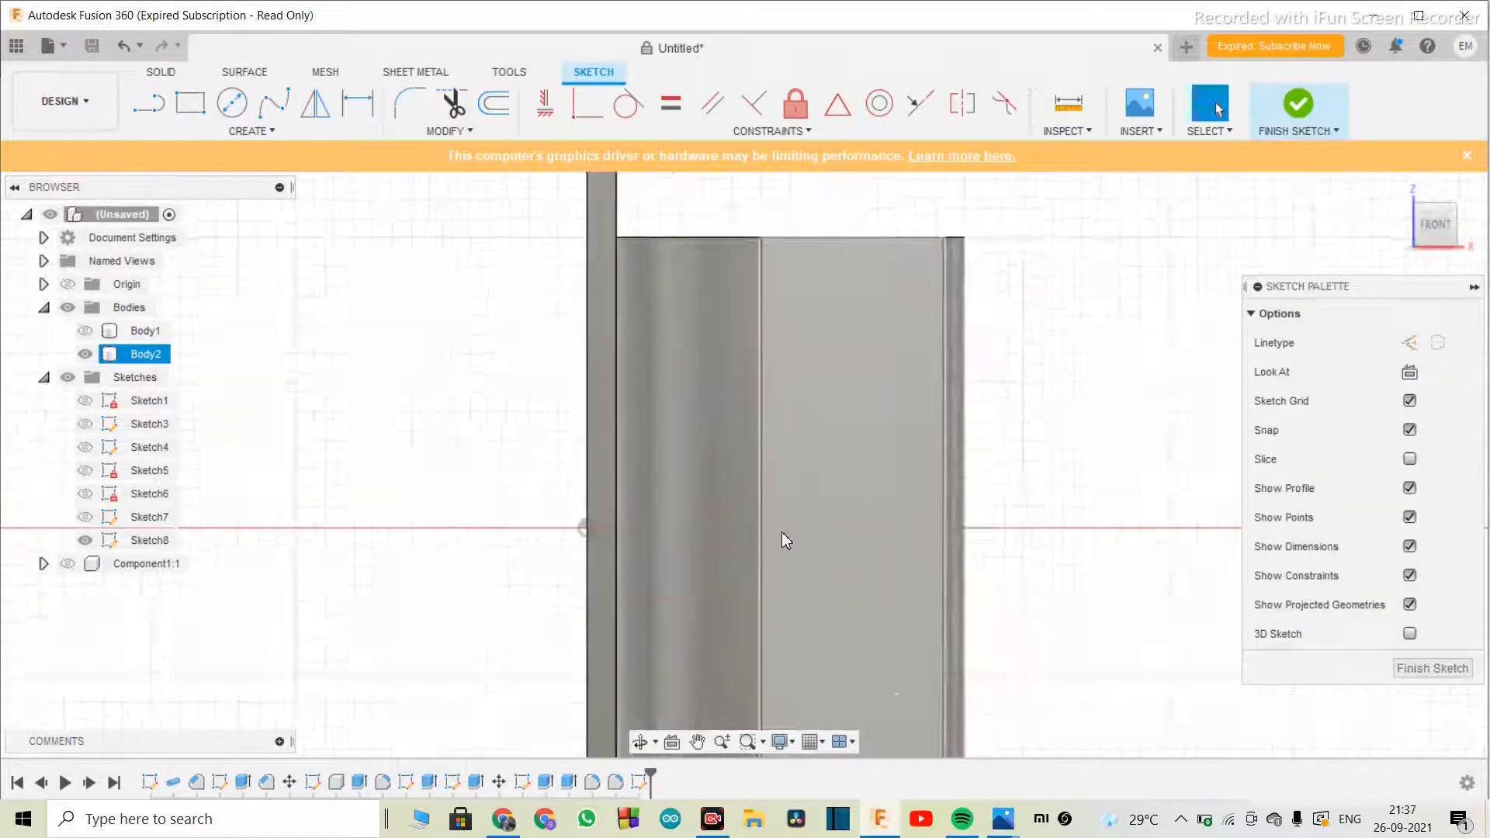
- Draw a 7 mm horizontal construction line from the origin across the rib's face
{"action": "key", "text": "l"}
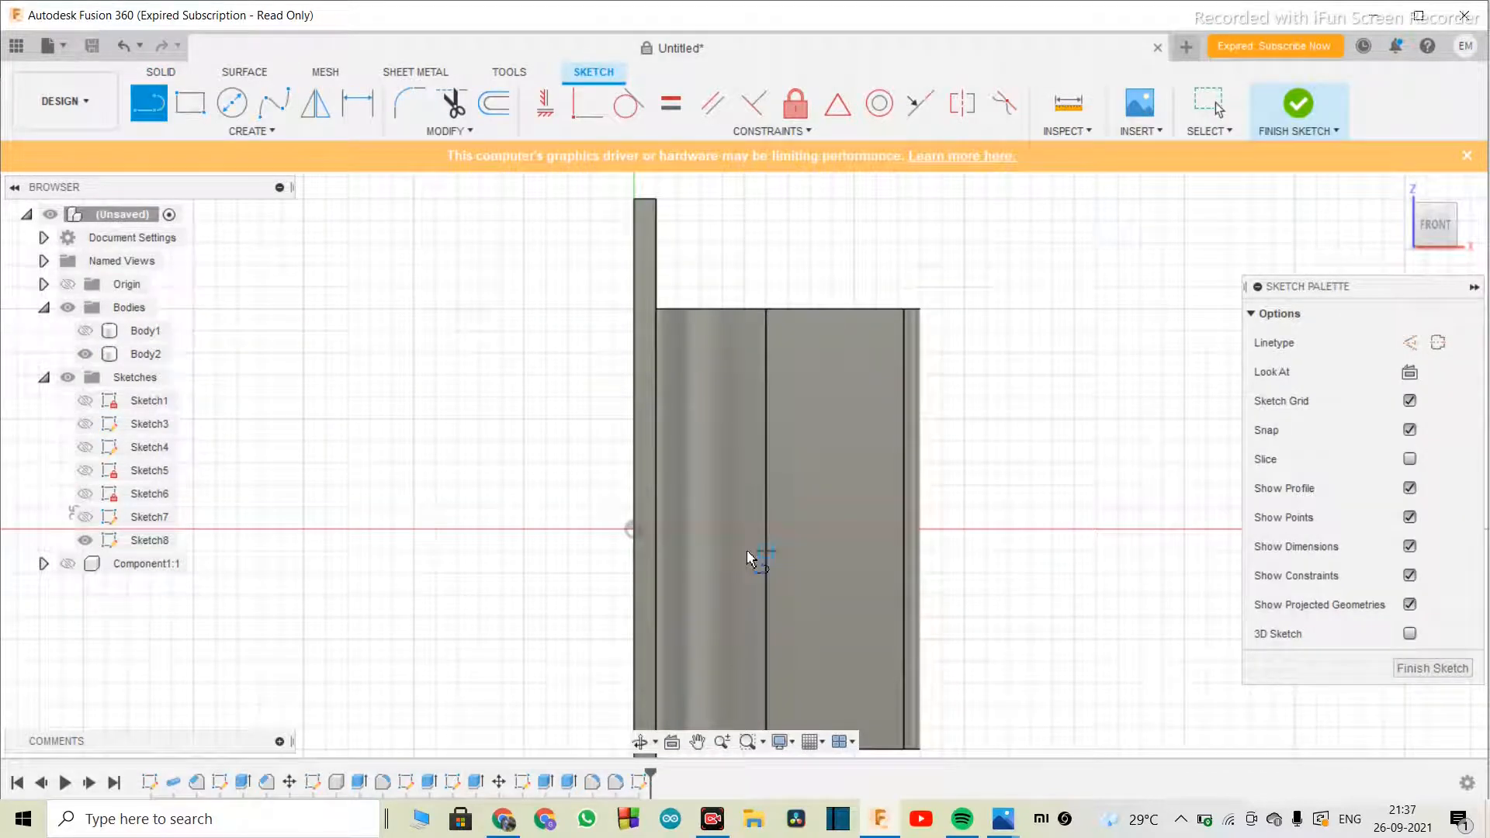
{"action": "left_click", "coordinate": [1410, 343]}
{"action": "left_click", "coordinate": [632, 530]}
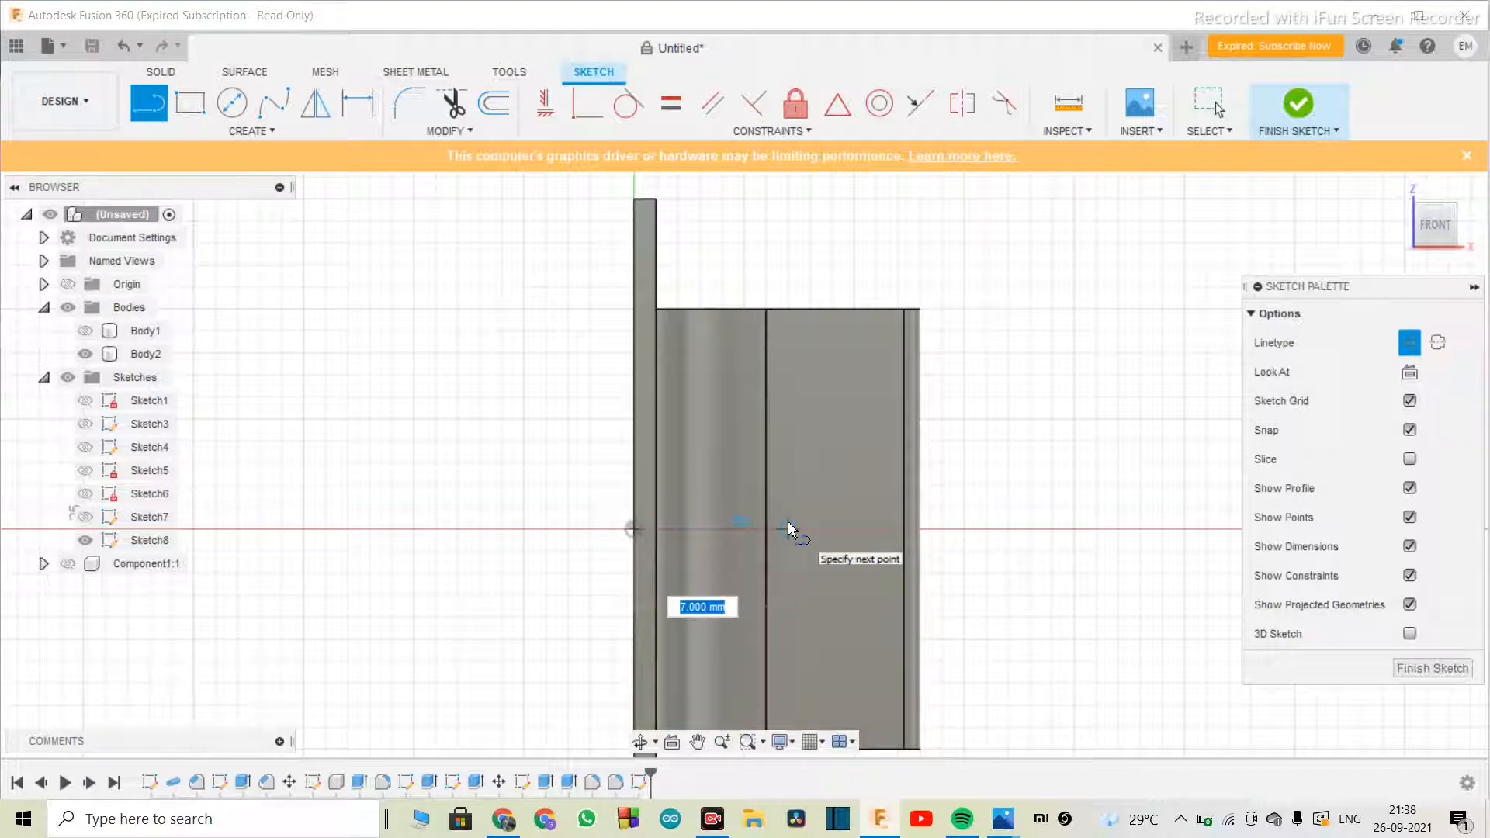
{"action": "left_click", "coordinate": [788, 529]}
{"action": "key", "text": "Escape"}
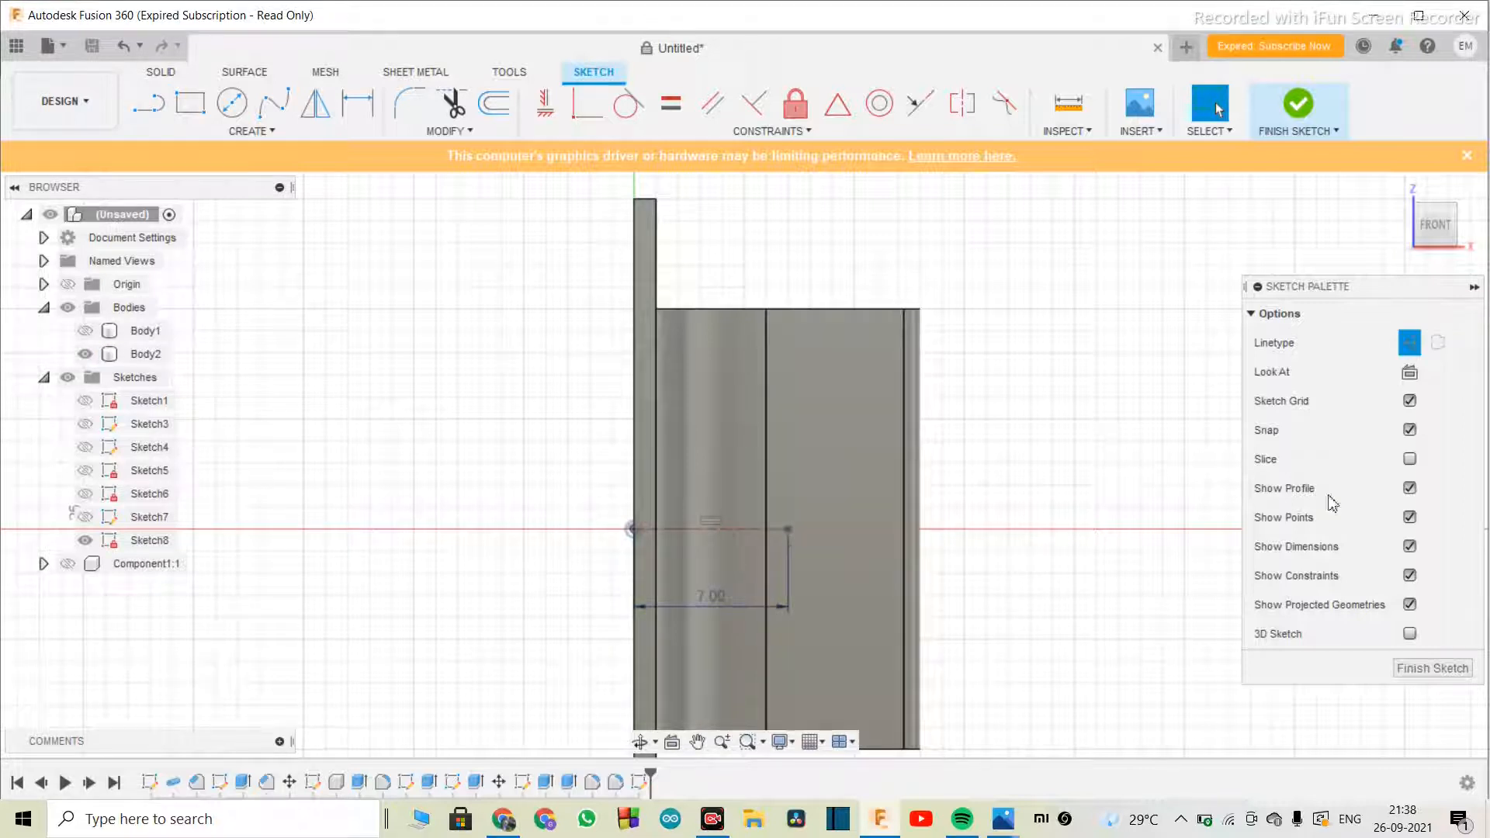
- Draw a 5 mm diameter circle centred on the free end of the construction line and finish the sketch
{"action": "key", "text": "c"}
{"action": "left_click", "coordinate": [1385, 431]}
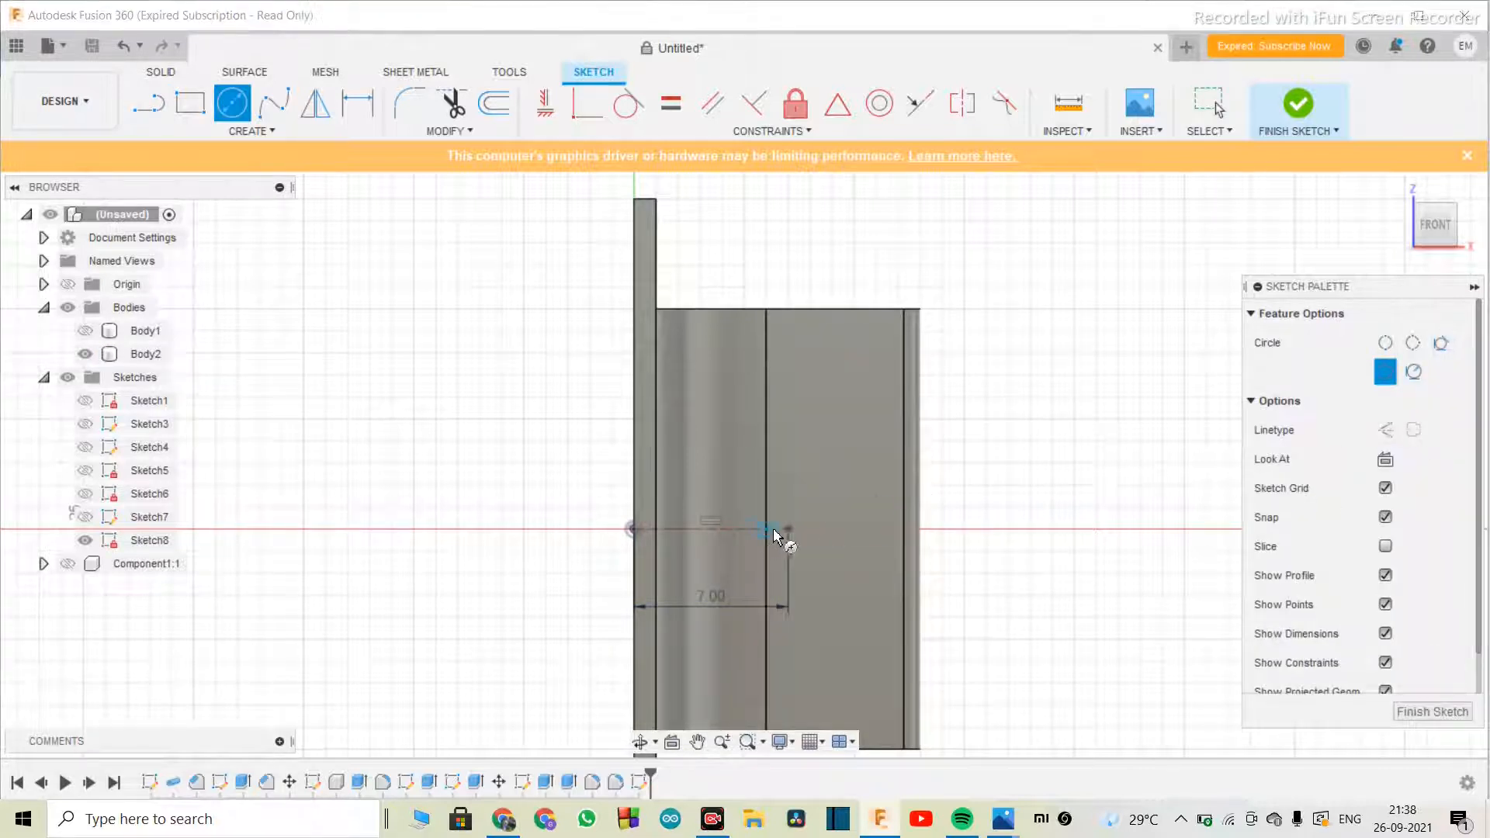
{"action": "left_click", "coordinate": [787, 530]}
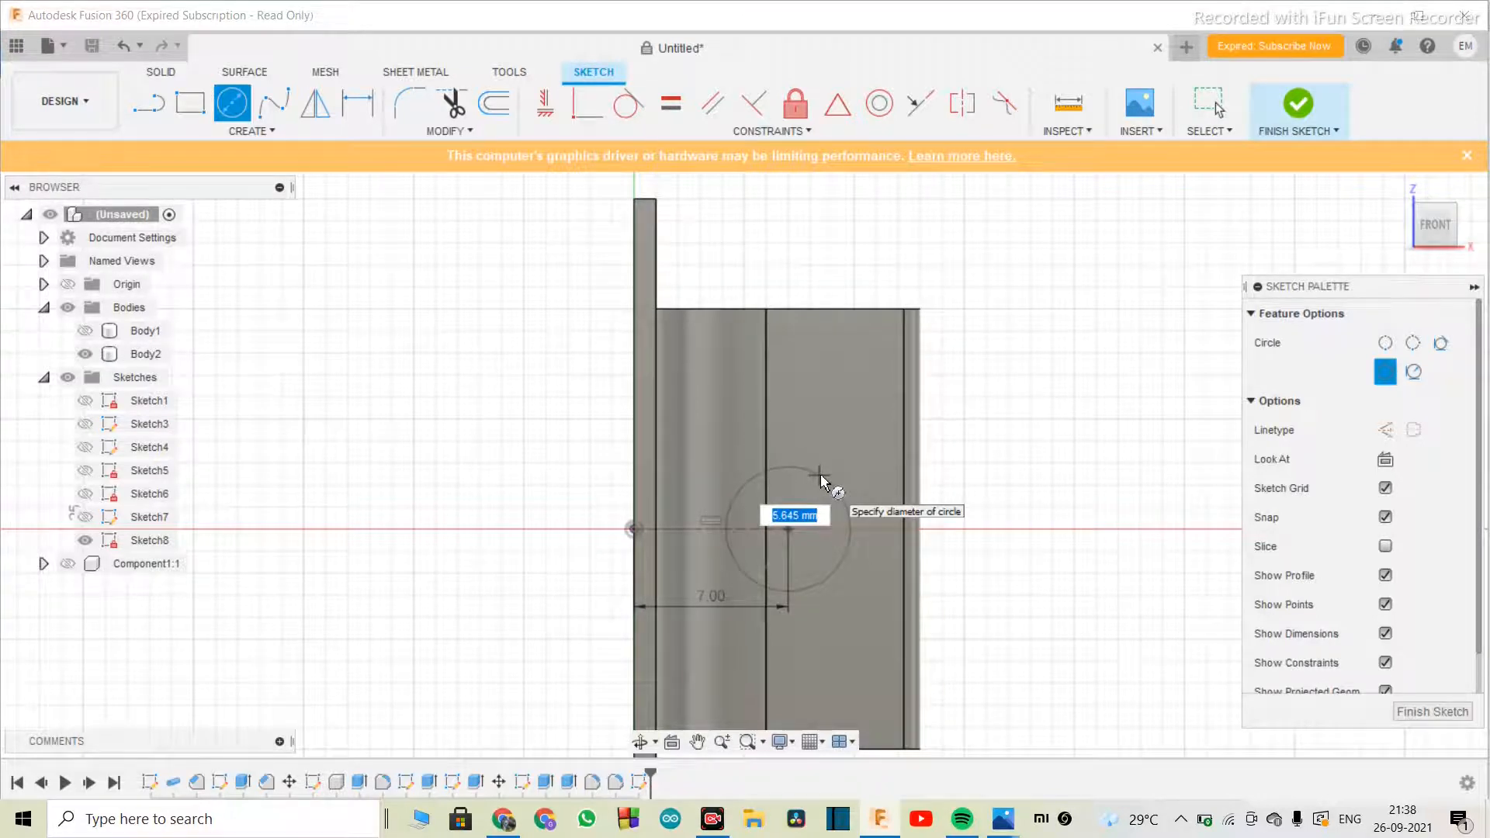
{"action": "key", "text": "Return"}
{"action": "key", "text": "Escape"}
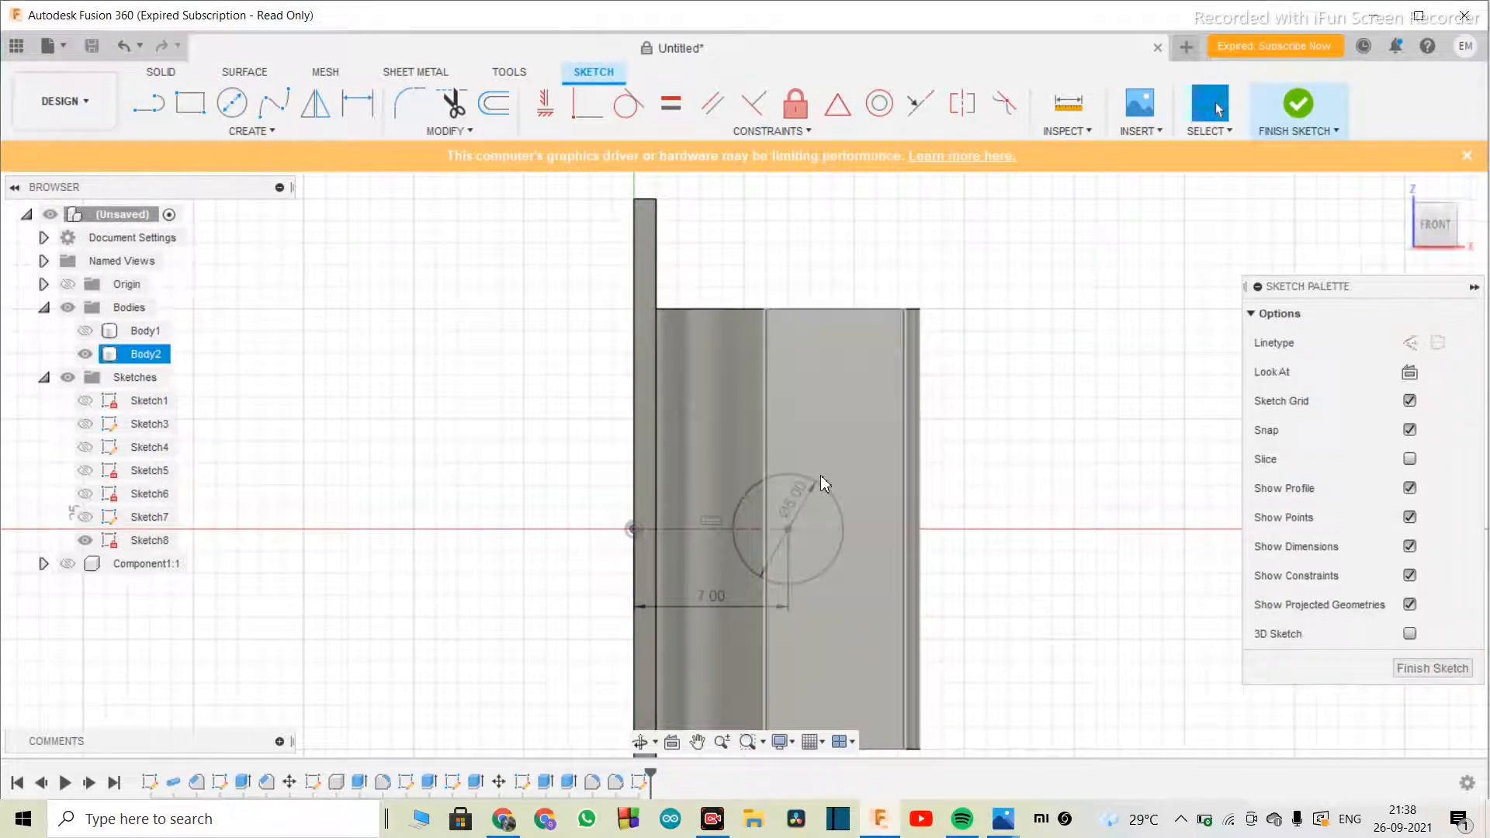
{"action": "left_click", "coordinate": [1427, 668]}
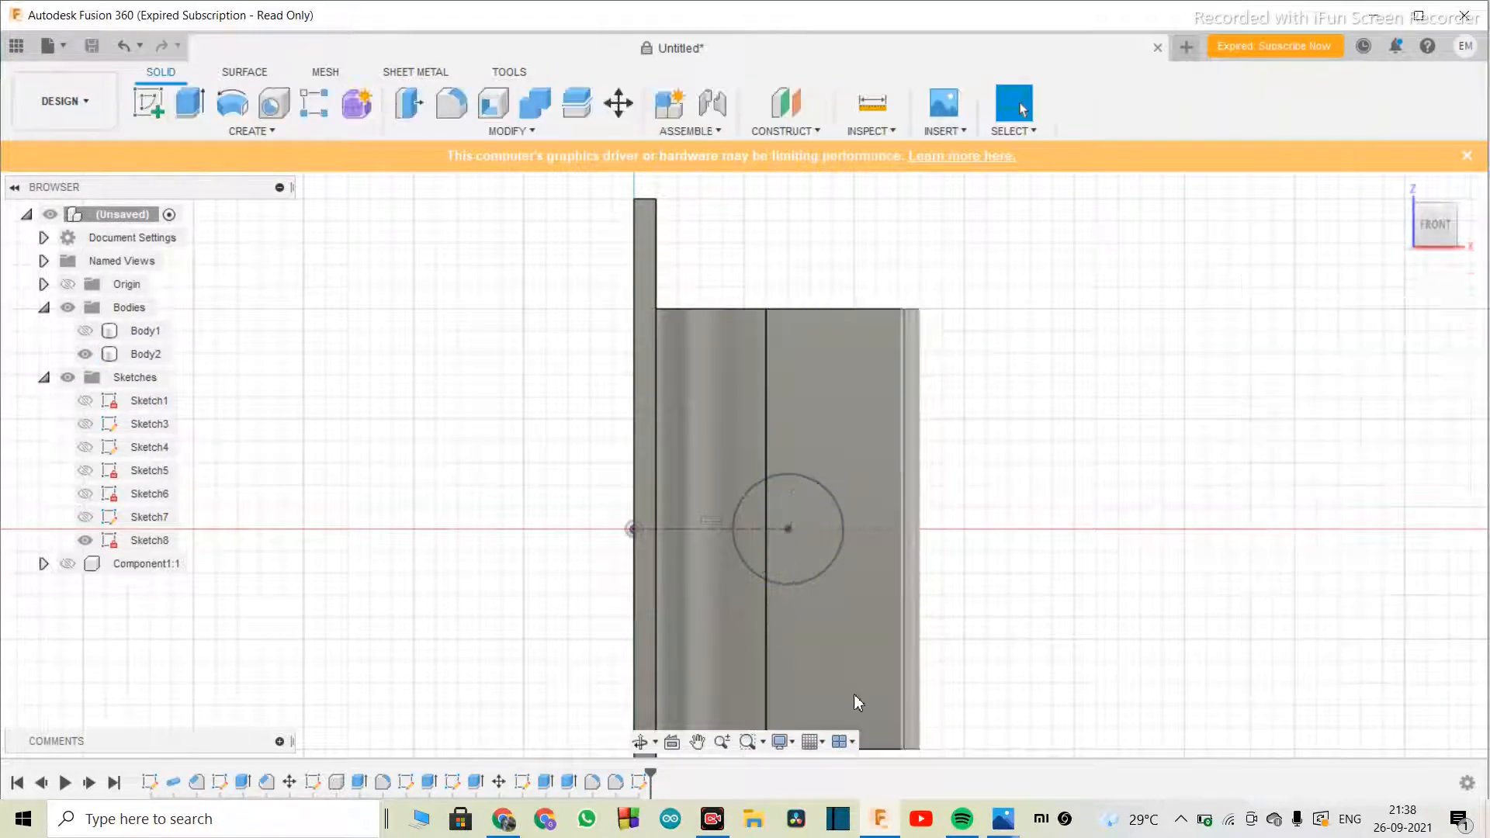
{"action": "left_click", "coordinate": [74, 569]}
{"action": "left_click", "coordinate": [85, 547]}
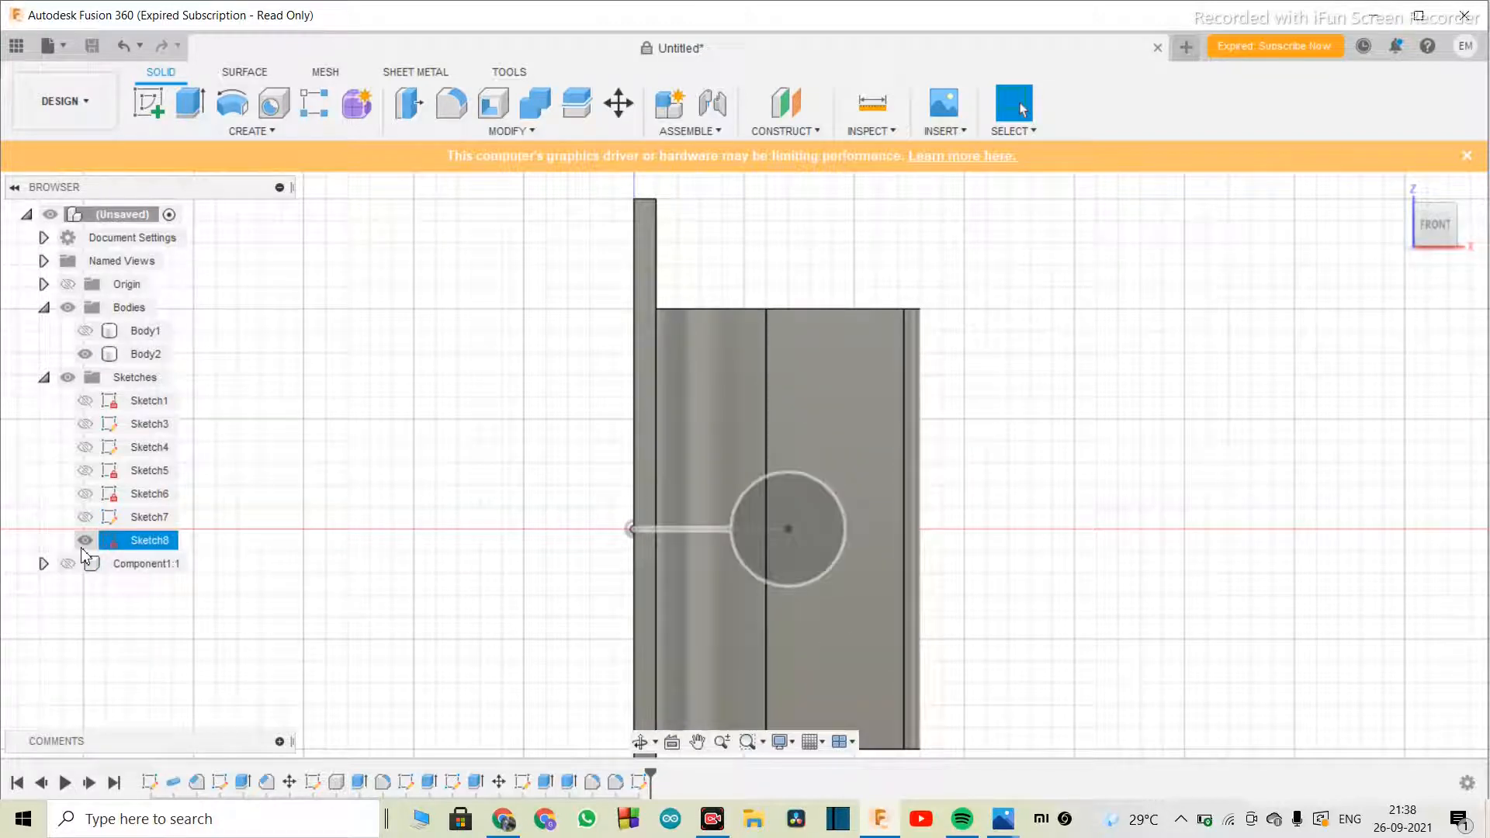
{"action": "key", "text": "Escape"}
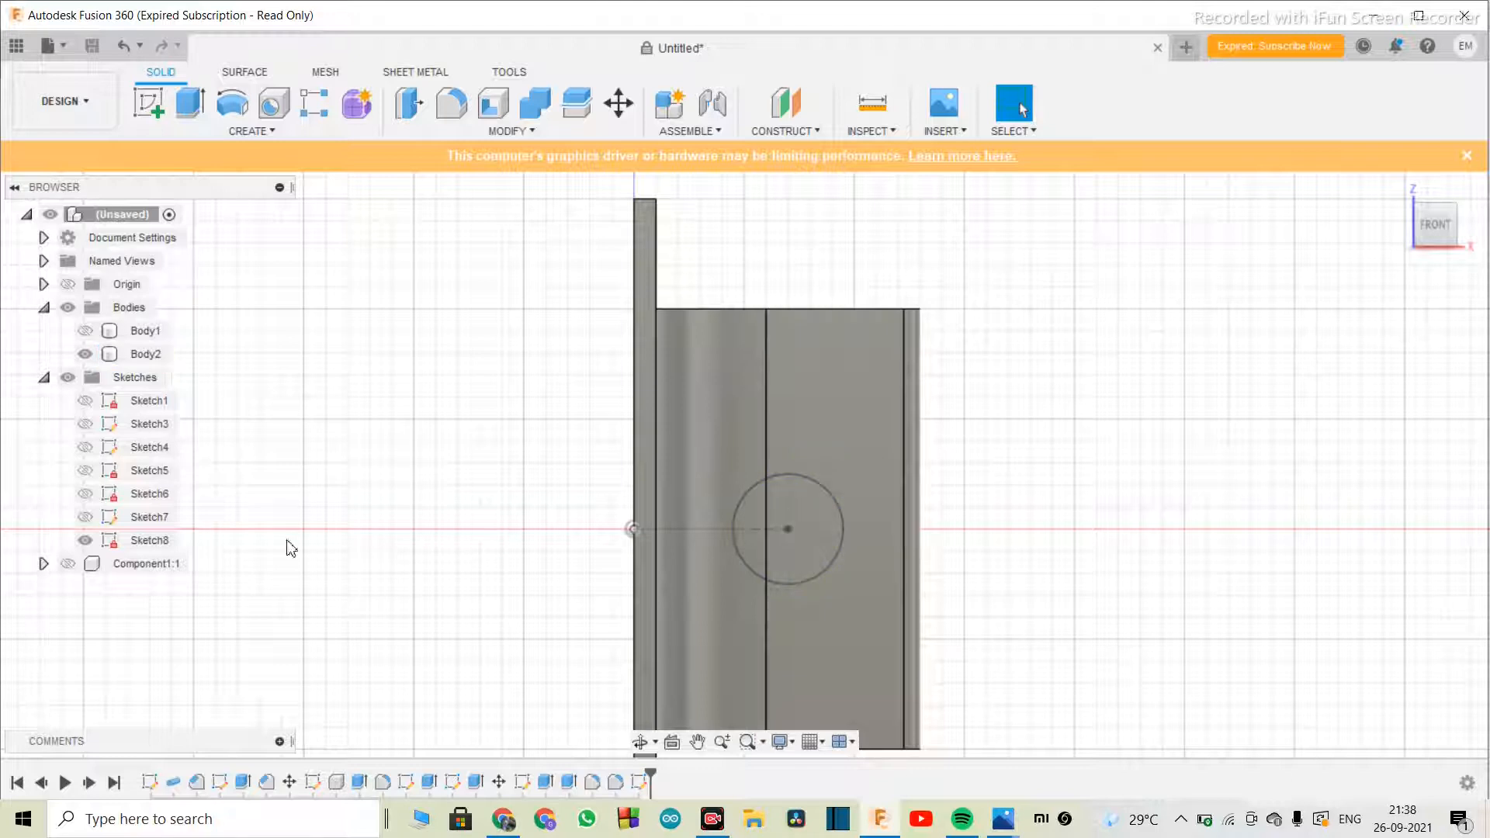
{"action": "left_click", "coordinate": [85, 354]}
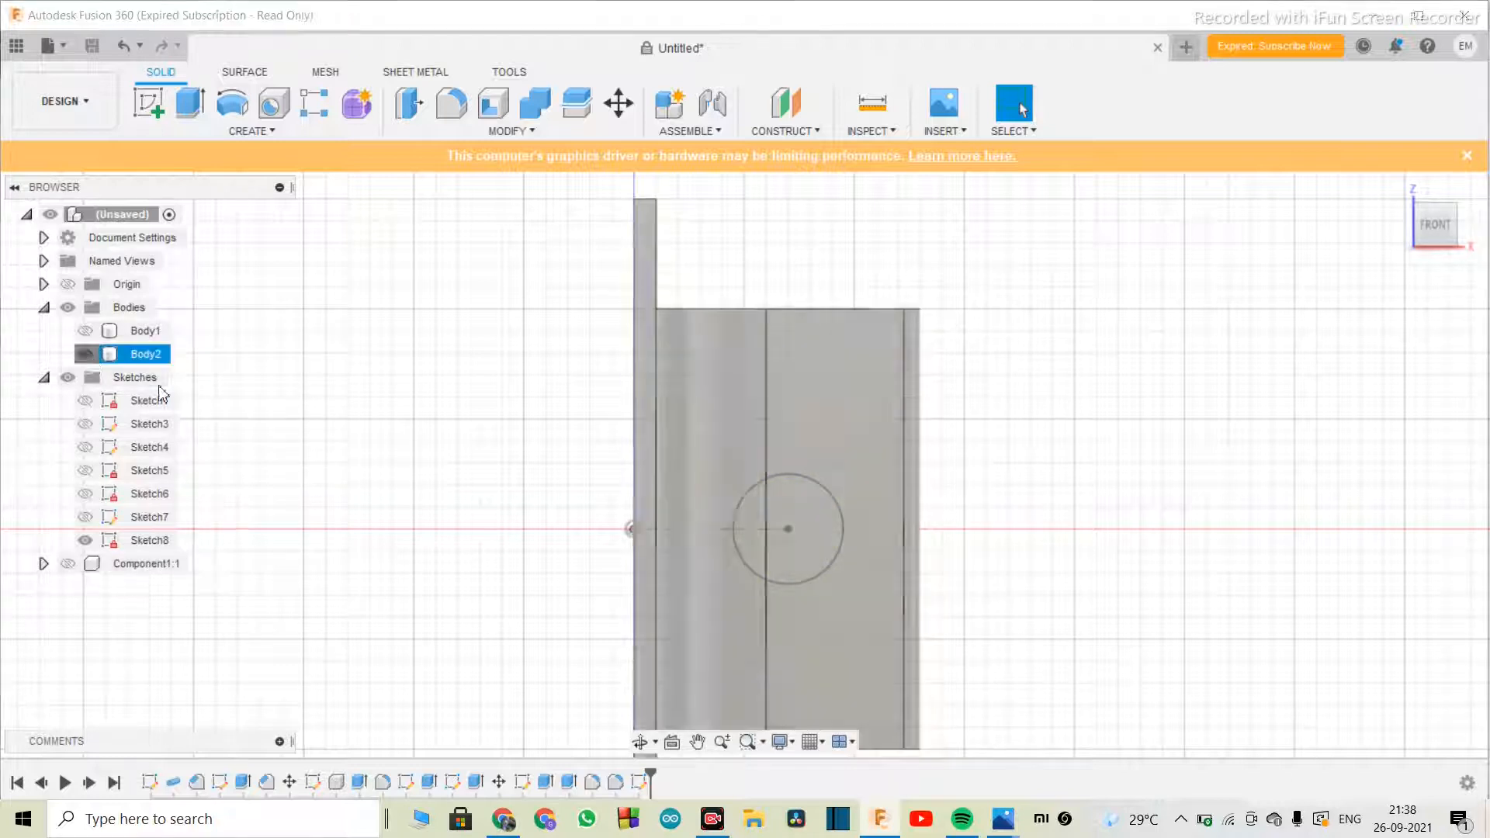
{"action": "left_click", "coordinate": [87, 548]}
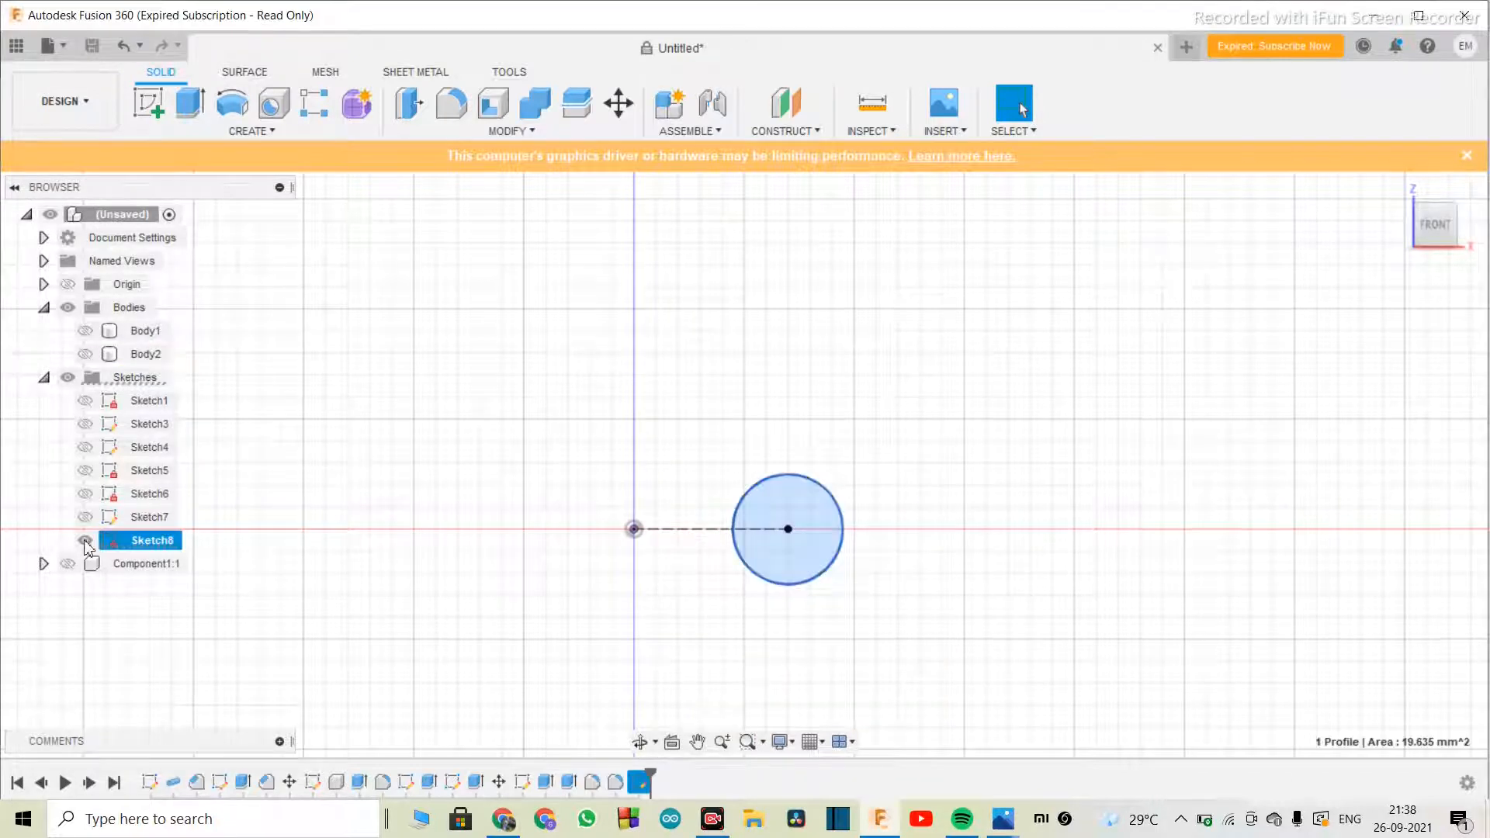
{"action": "left_click", "coordinate": [85, 354]}
{"action": "left_click", "coordinate": [640, 741]}
{"action": "left_click_drag", "start_coordinate": [715, 593], "coordinate": [741, 573]}
{"action": "scroll", "coordinate": [742, 573], "scroll_direction": "up", "scroll_amount": 5}
{"action": "scroll", "coordinate": [742, 572], "scroll_direction": "down", "scroll_amount": 8}
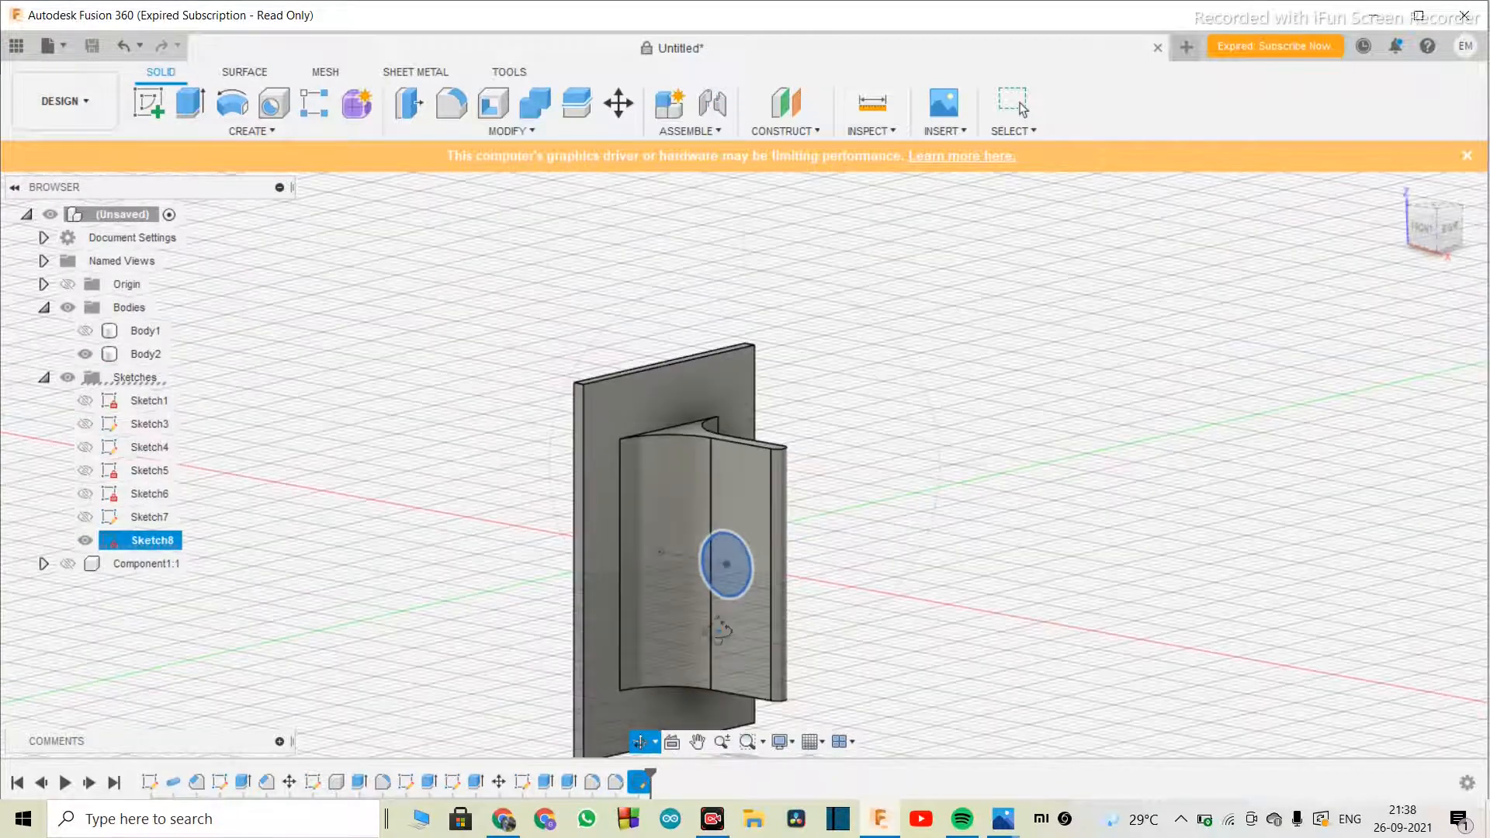
{"action": "scroll", "coordinate": [755, 681], "scroll_direction": "up", "scroll_amount": 2}
{"action": "scroll", "coordinate": [755, 682], "scroll_direction": "up", "scroll_amount": 2}
{"action": "key", "text": "Escape"}
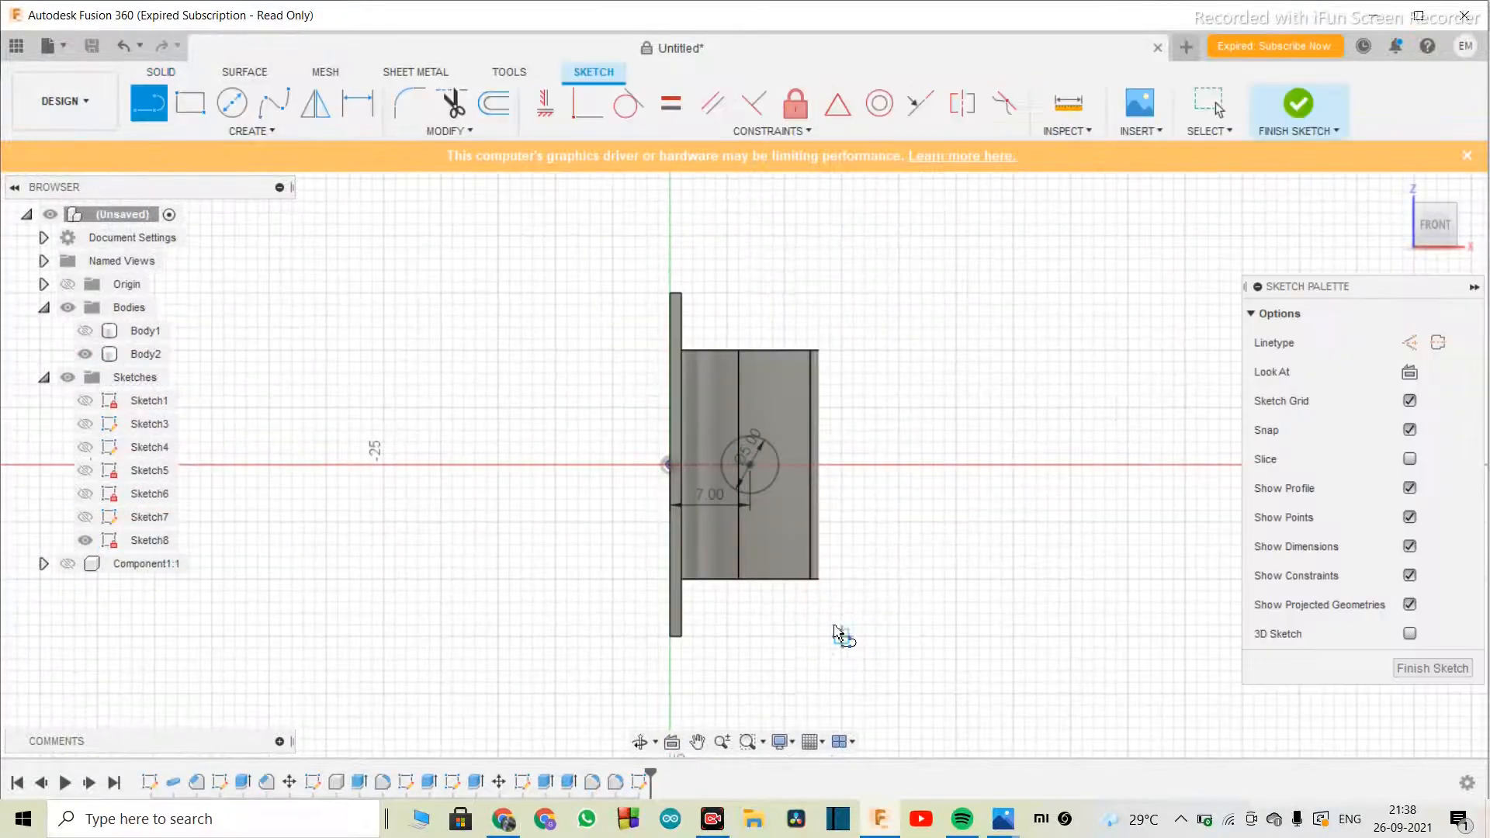
{"action": "key", "text": "Escape"}
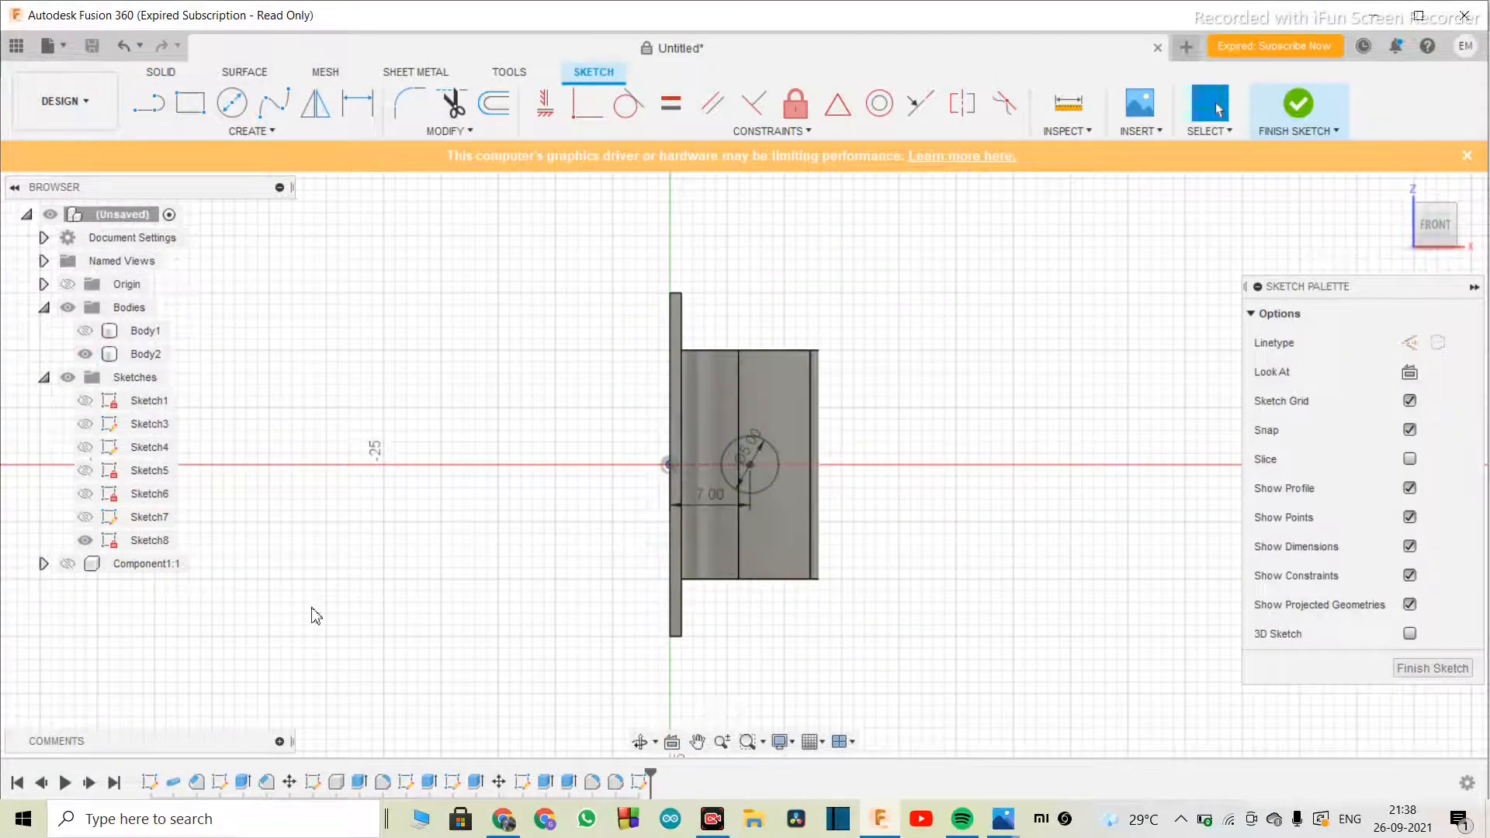
- Pick the 5 mm circle with Body2 briefly hidden, and extrude it symmetrically as a cut with a -22 mm distance through the rib
{"action": "left_click", "coordinate": [87, 356]}
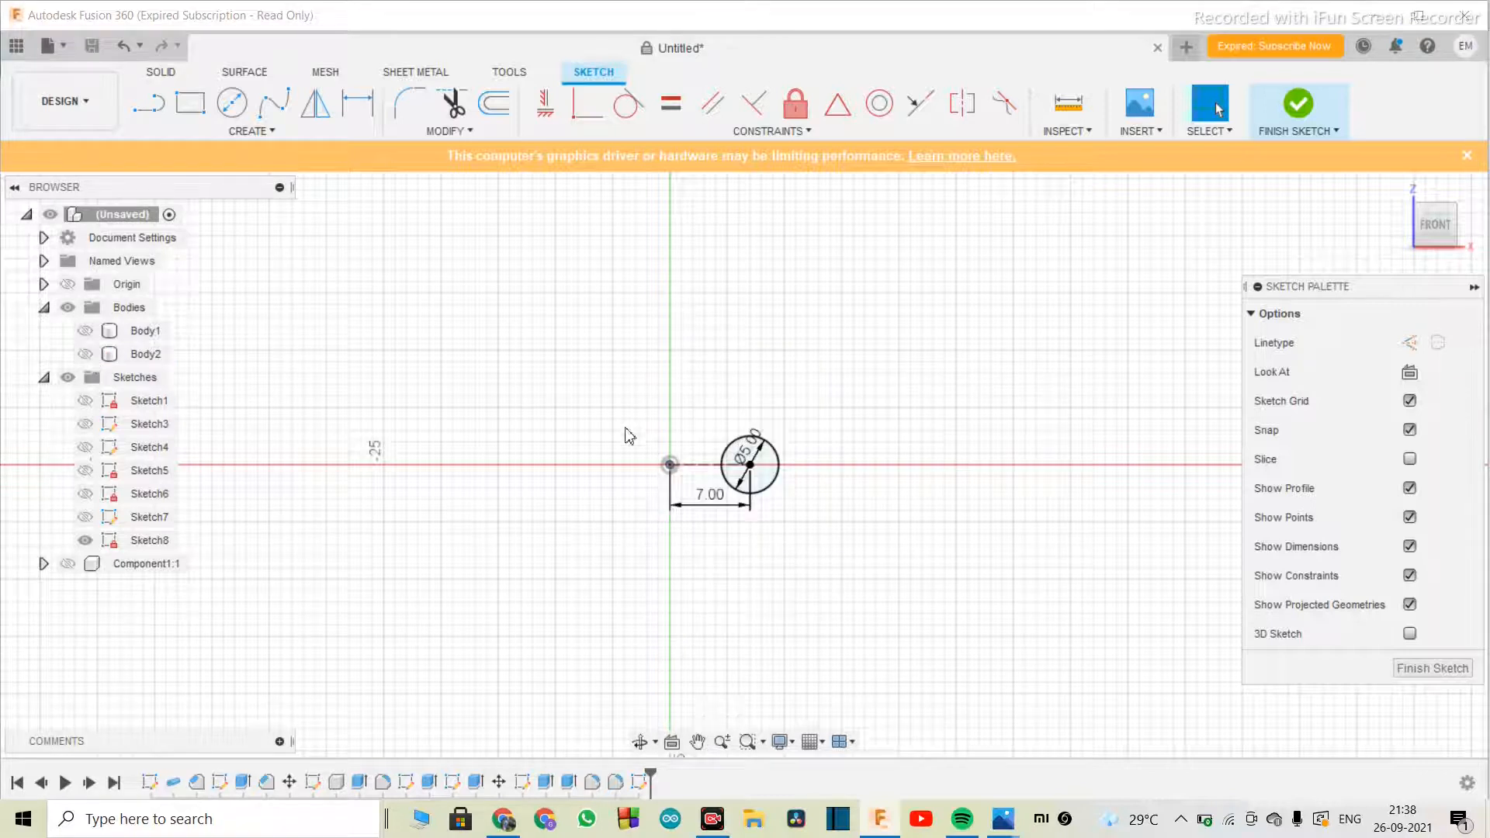
{"action": "left_click", "coordinate": [738, 475]}
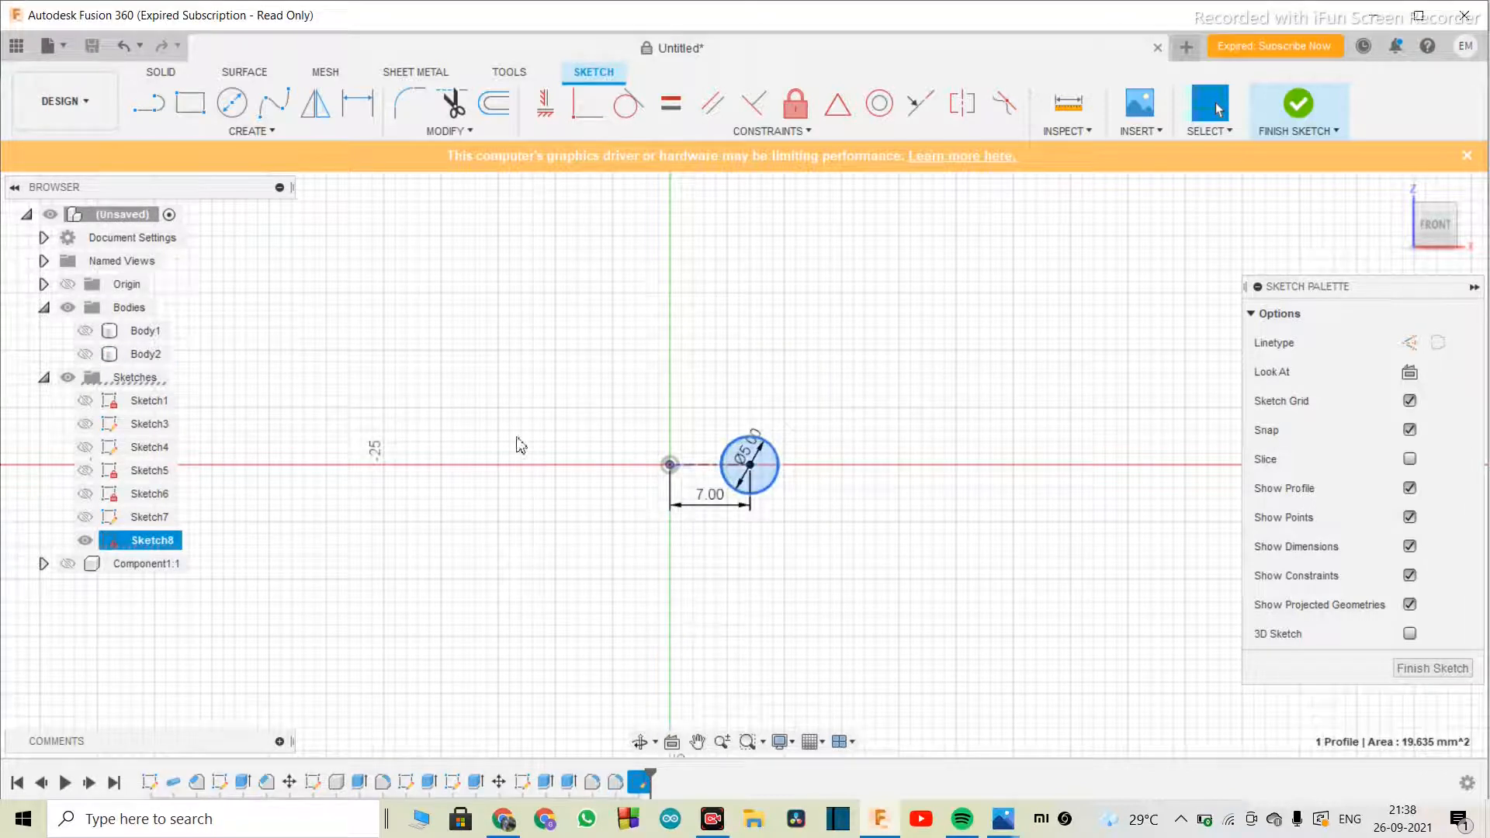
{"action": "left_click", "coordinate": [85, 354]}
{"action": "left_click", "coordinate": [639, 742]}
{"action": "left_click_drag", "start_coordinate": [692, 647], "coordinate": [695, 604]}
{"action": "key", "text": "Escape"}
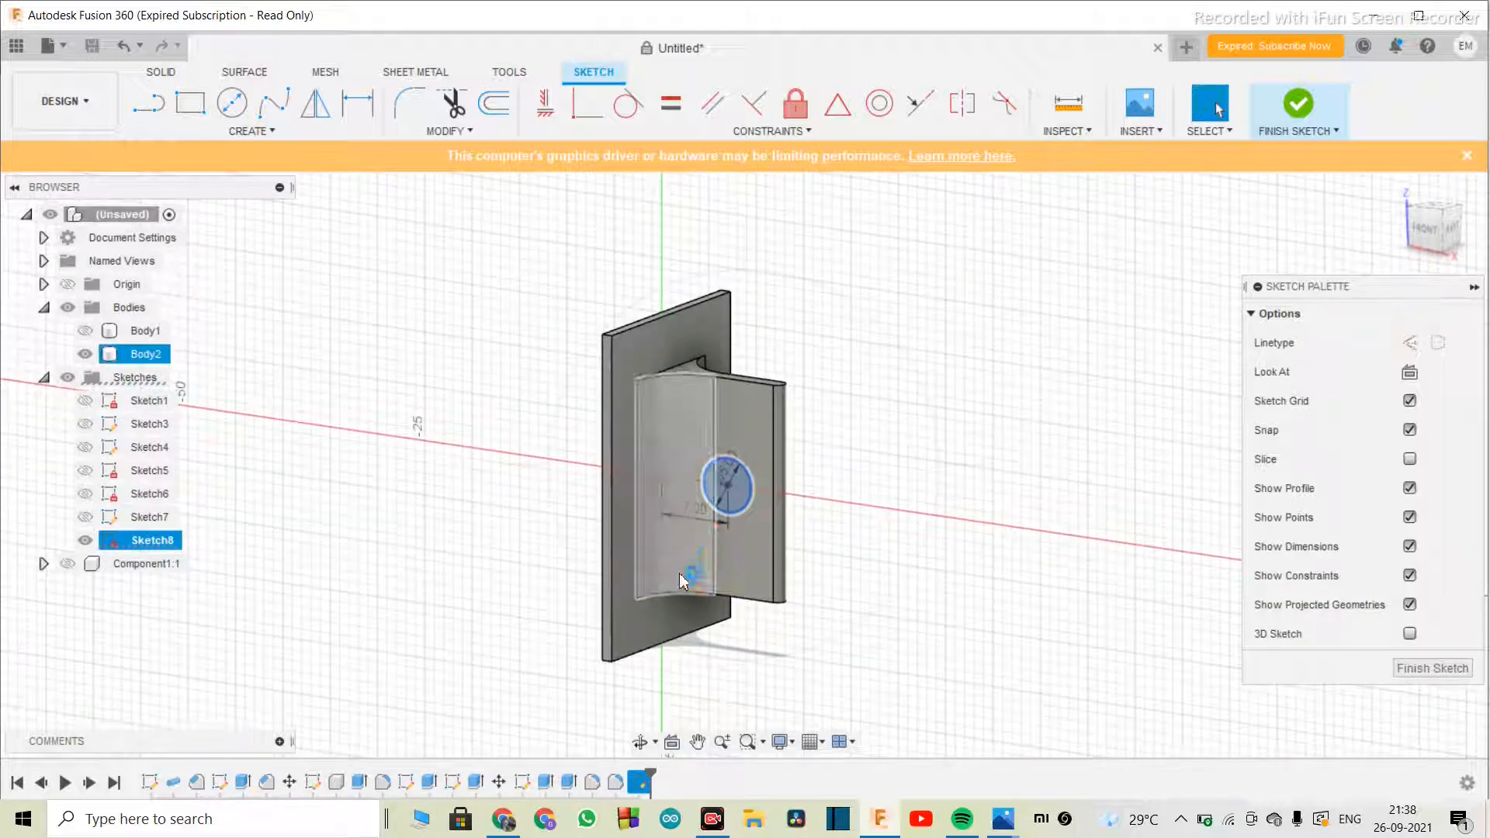
{"action": "key", "text": "e"}
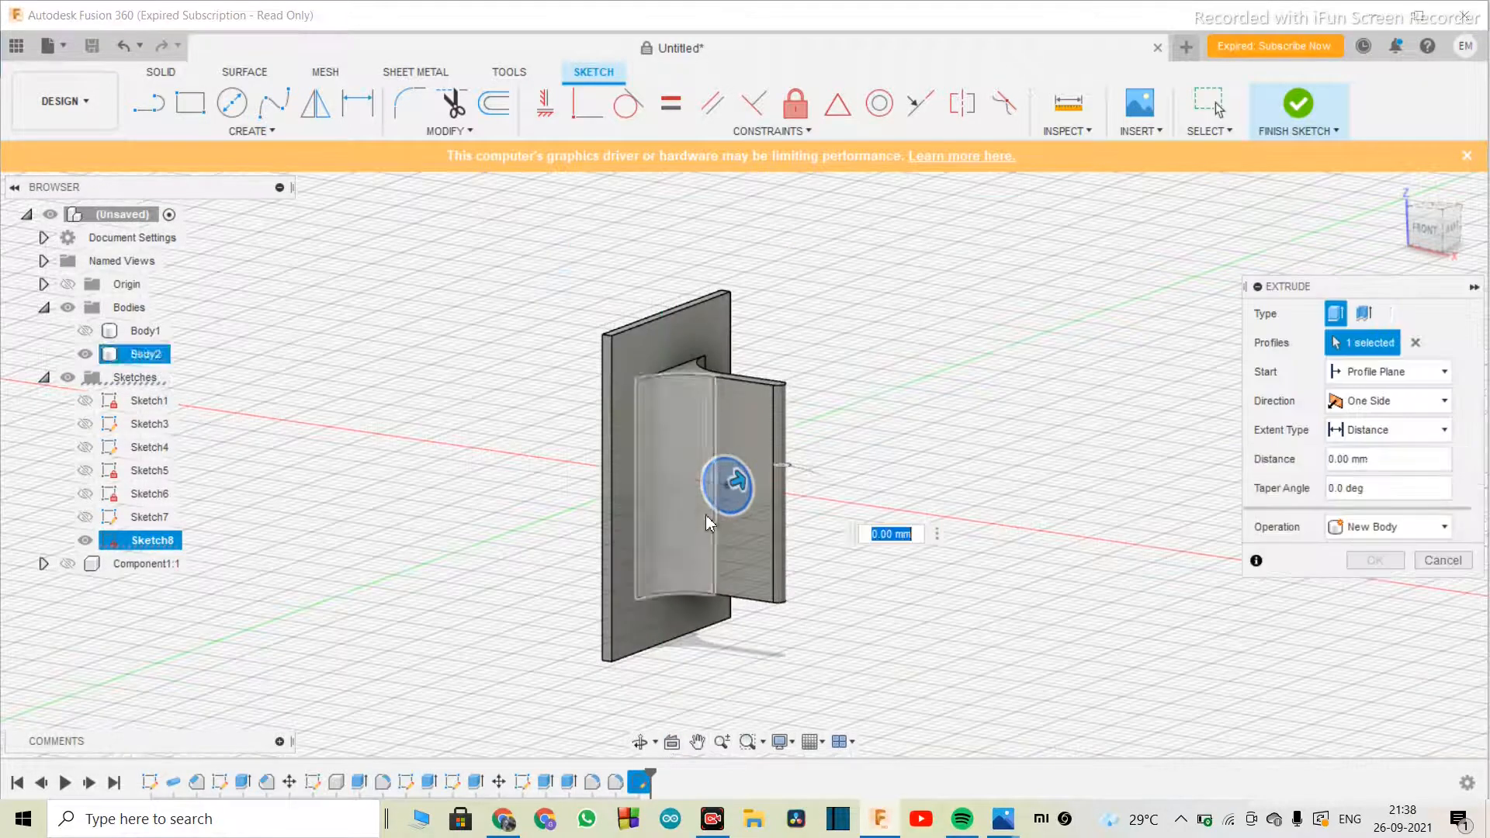
{"action": "left_click", "coordinate": [1376, 411]}
{"action": "left_click", "coordinate": [1372, 468]}
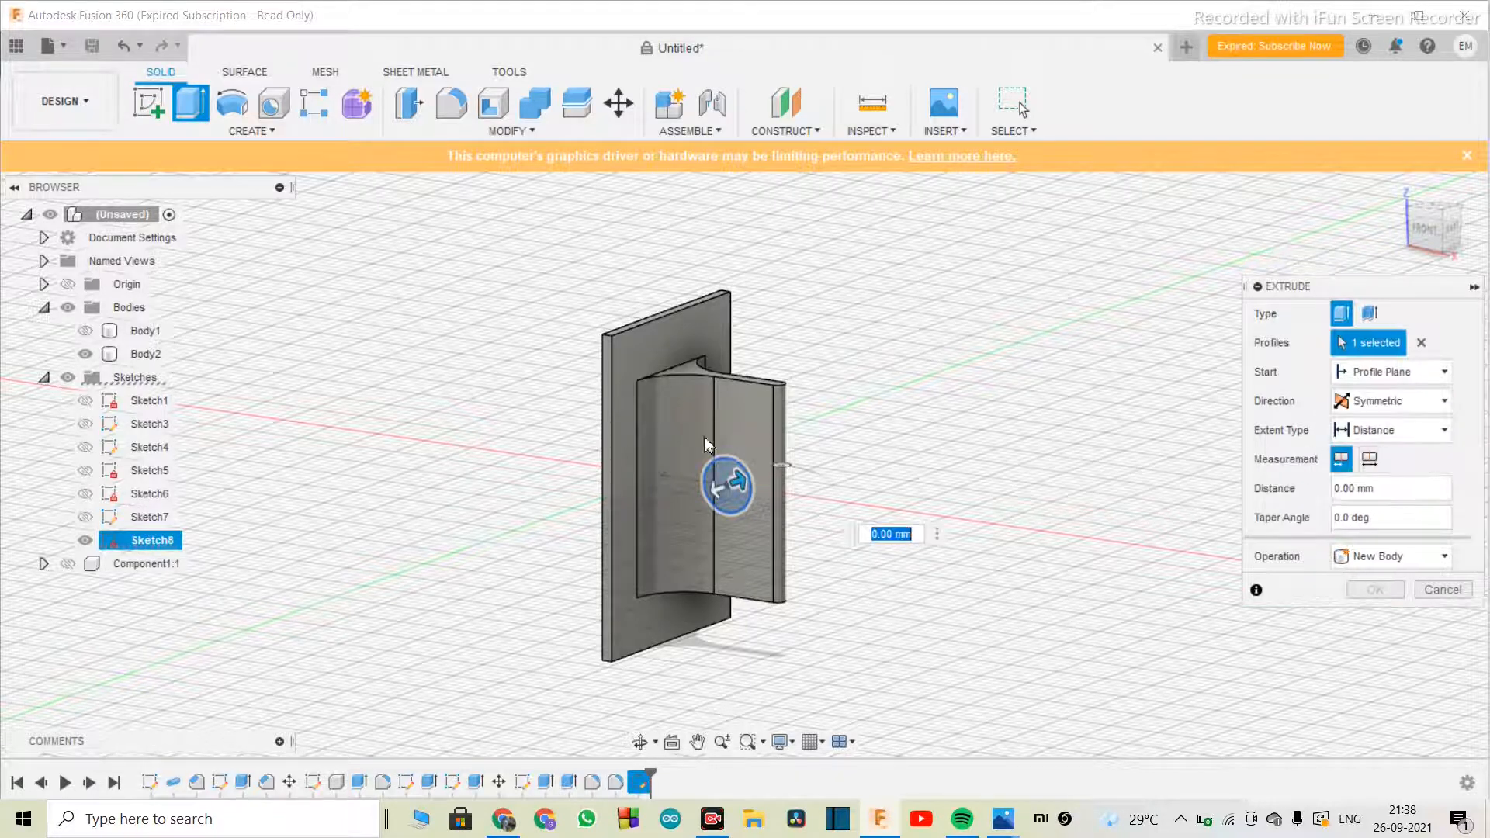
{"action": "left_click_drag", "start_coordinate": [727, 491], "coordinate": [588, 536]}
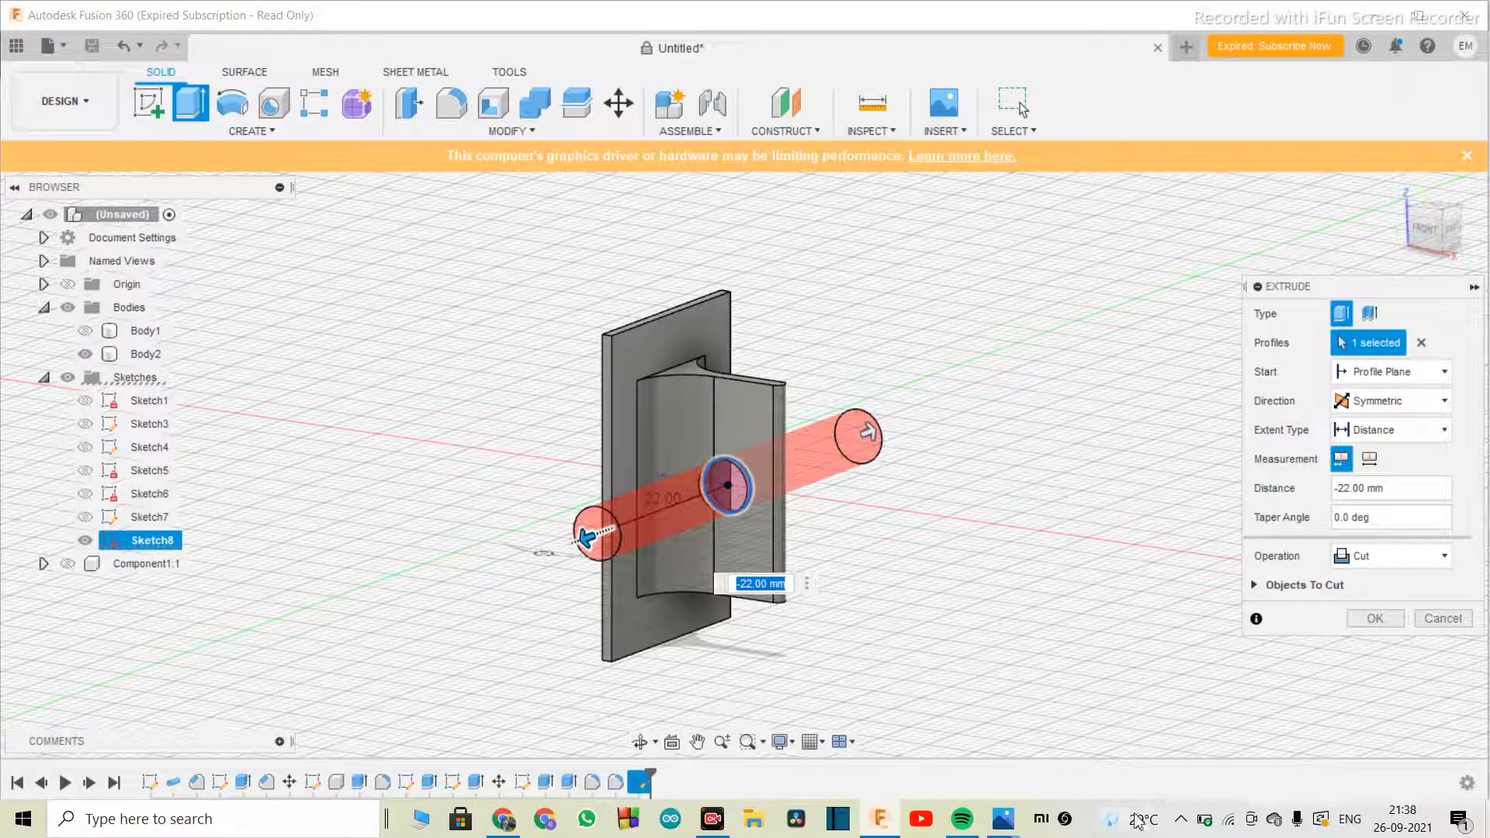
{"action": "left_click", "coordinate": [1358, 626]}
- Examine the hole cut through the rib from several angles and distances
{"action": "scroll", "coordinate": [815, 590], "scroll_direction": "down", "scroll_amount": 2}
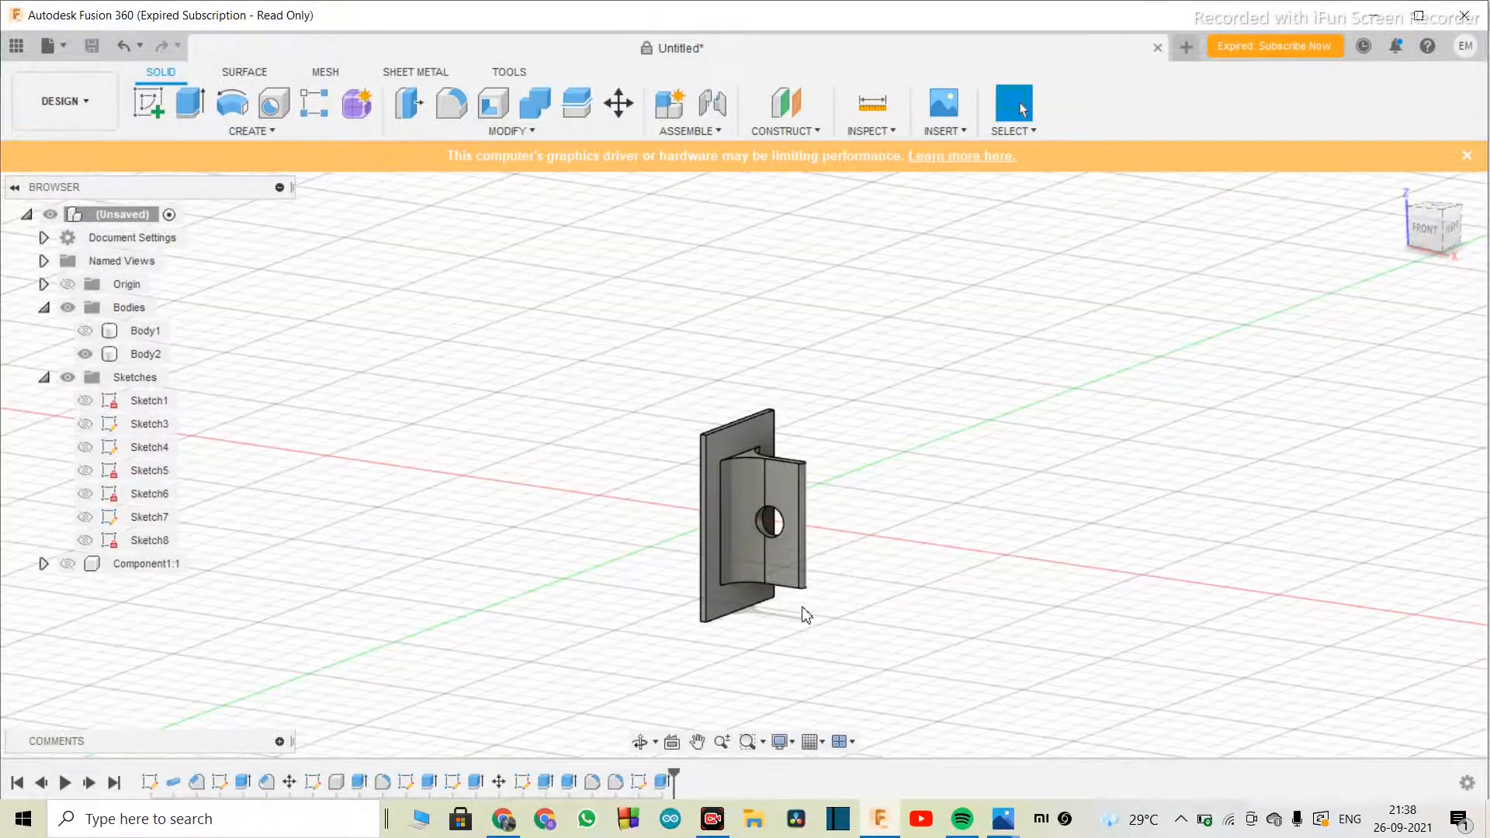
{"action": "scroll", "coordinate": [802, 609], "scroll_direction": "up", "scroll_amount": 2}
{"action": "left_click", "coordinate": [641, 743]}
{"action": "left_click_drag", "start_coordinate": [660, 590], "coordinate": [916, 513]}
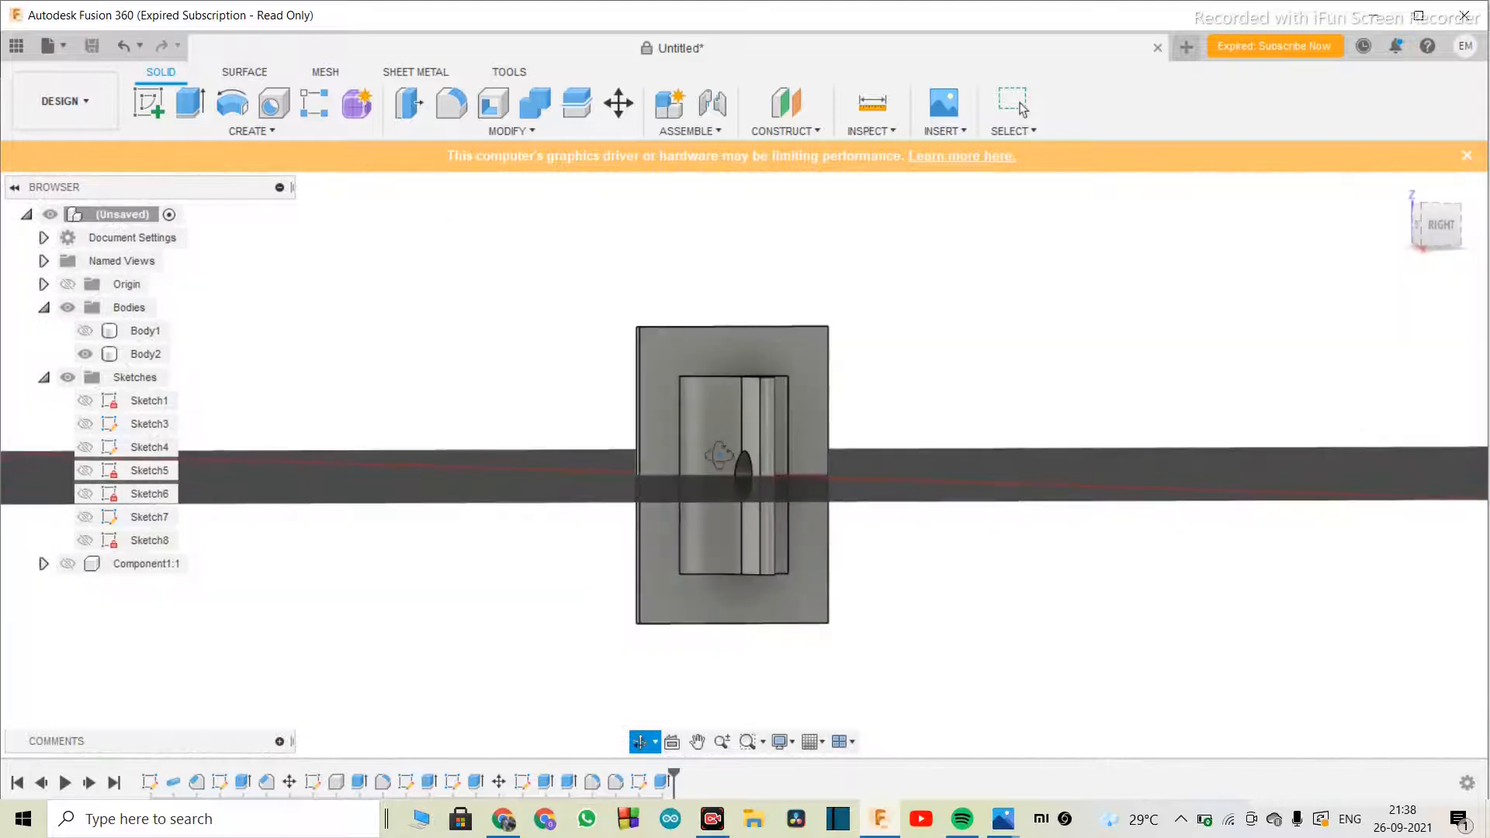
{"action": "left_click_drag", "start_coordinate": [701, 475], "coordinate": [721, 565]}
{"action": "key", "text": "Escape"}
{"action": "scroll", "coordinate": [707, 466], "scroll_direction": "down", "scroll_amount": 6}
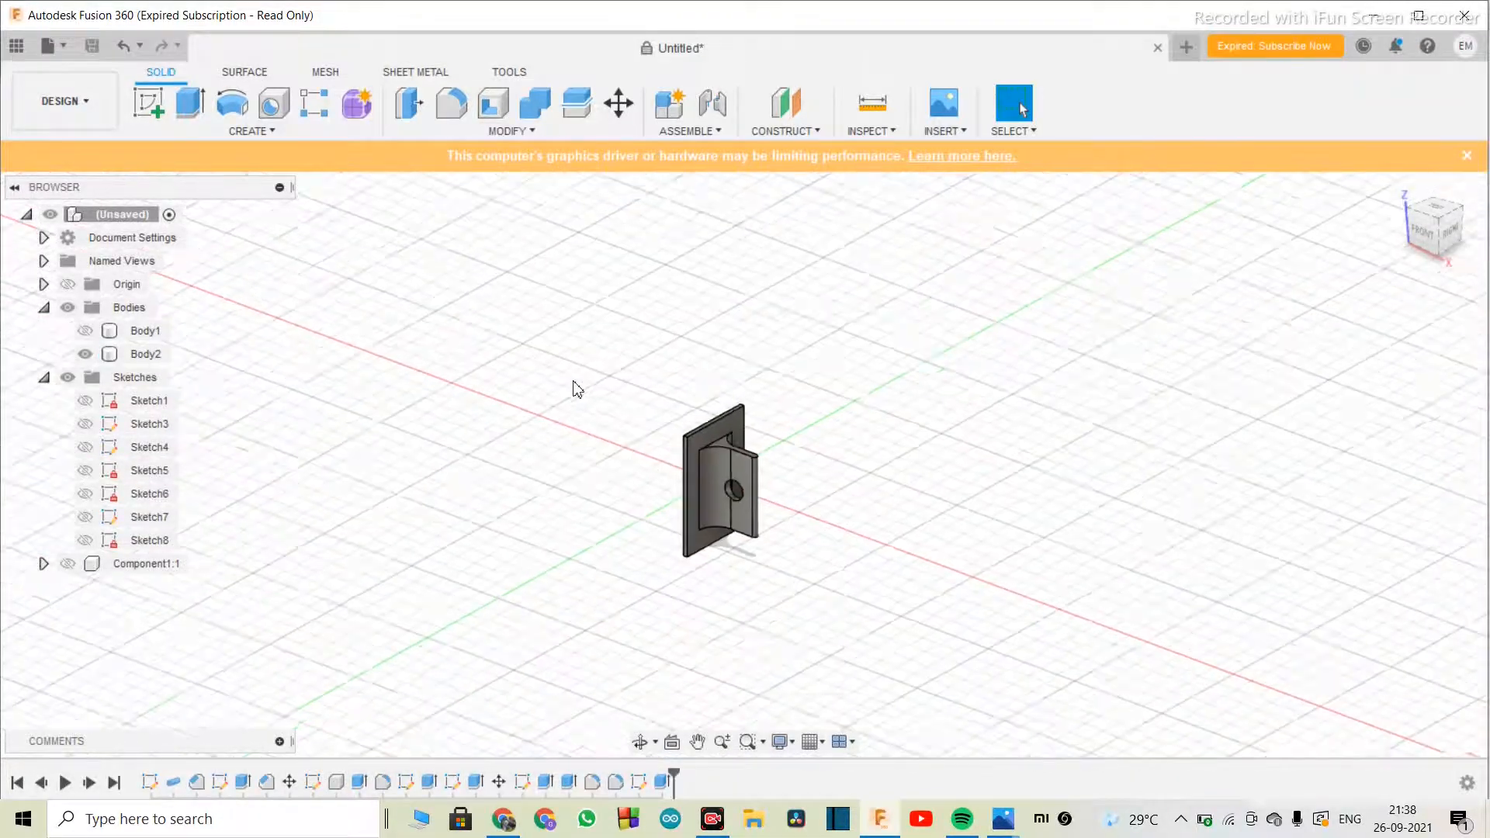
{"action": "scroll", "coordinate": [698, 463], "scroll_direction": "up", "scroll_amount": 3}
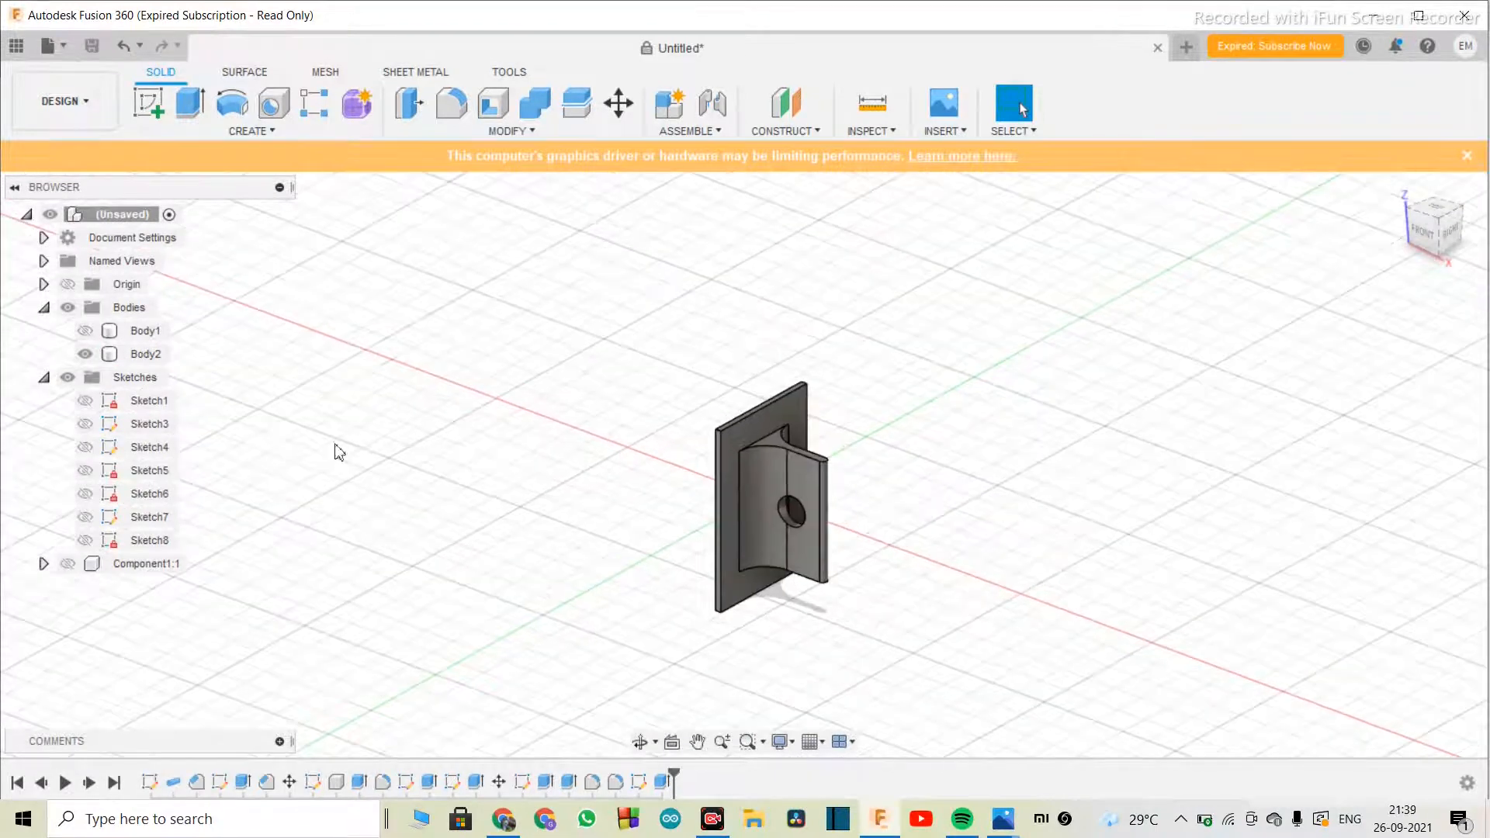
- Show Body1 again and move it 225 mm along X towards the ribbed plate
{"action": "left_click", "coordinate": [85, 330]}
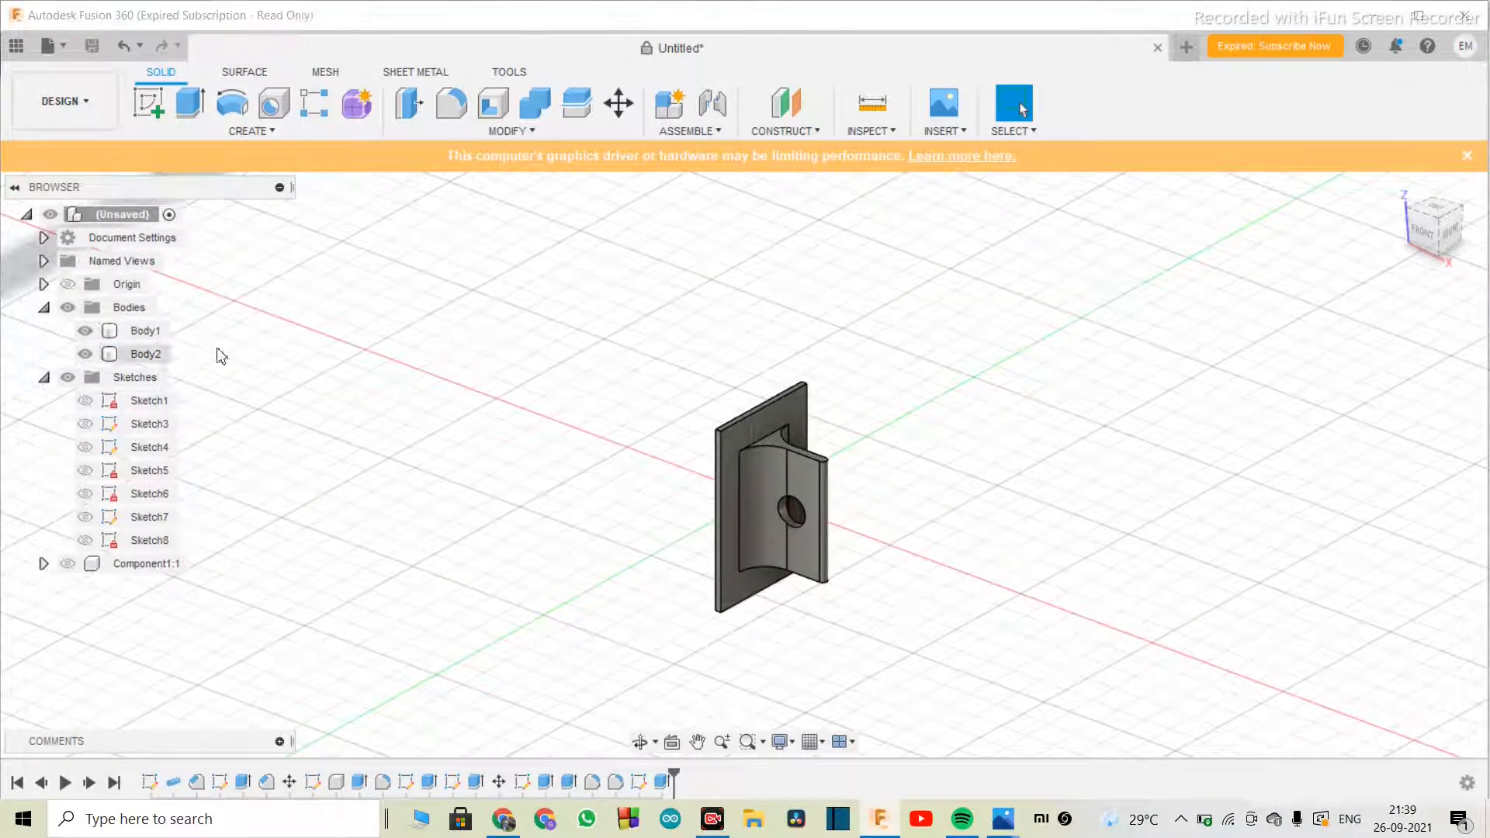
{"action": "scroll", "coordinate": [702, 464], "scroll_direction": "down", "scroll_amount": 4}
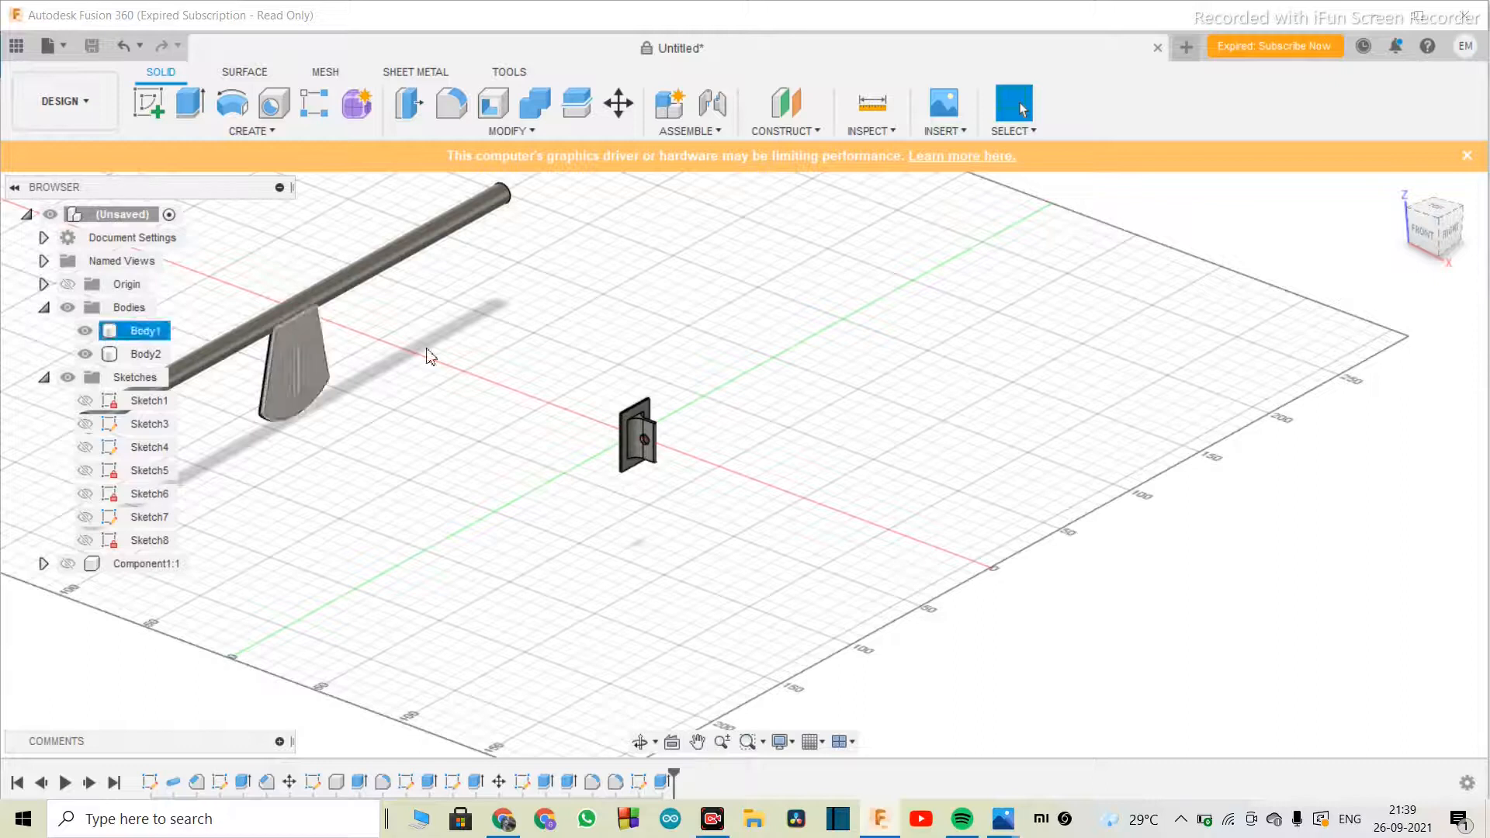
{"action": "scroll", "coordinate": [357, 364], "scroll_direction": "up", "scroll_amount": 2}
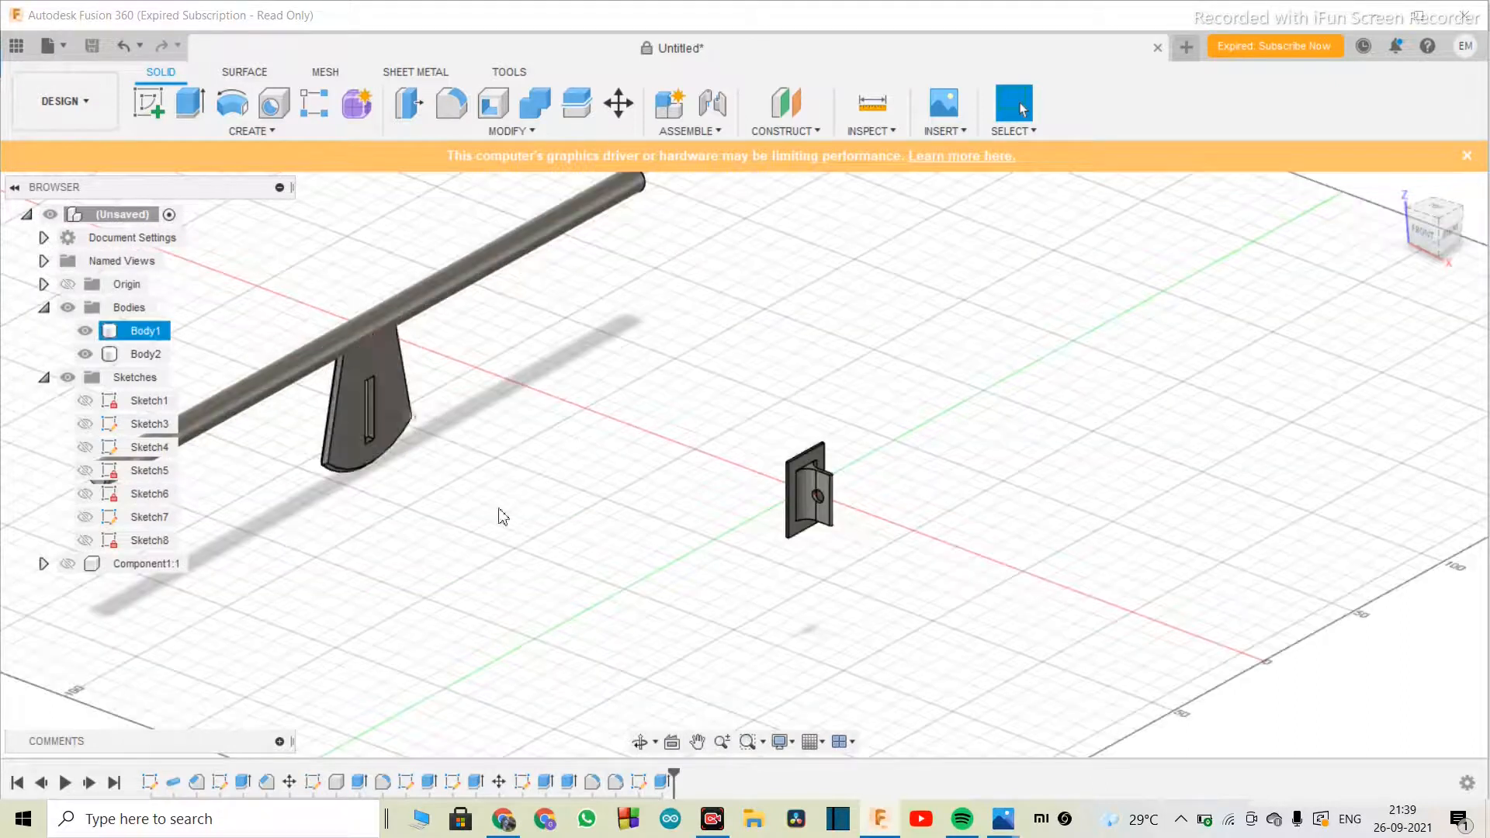
{"action": "scroll", "coordinate": [499, 517], "scroll_direction": "down", "scroll_amount": 3}
{"action": "left_click_drag", "start_coordinate": [340, 528], "coordinate": [689, 150]}
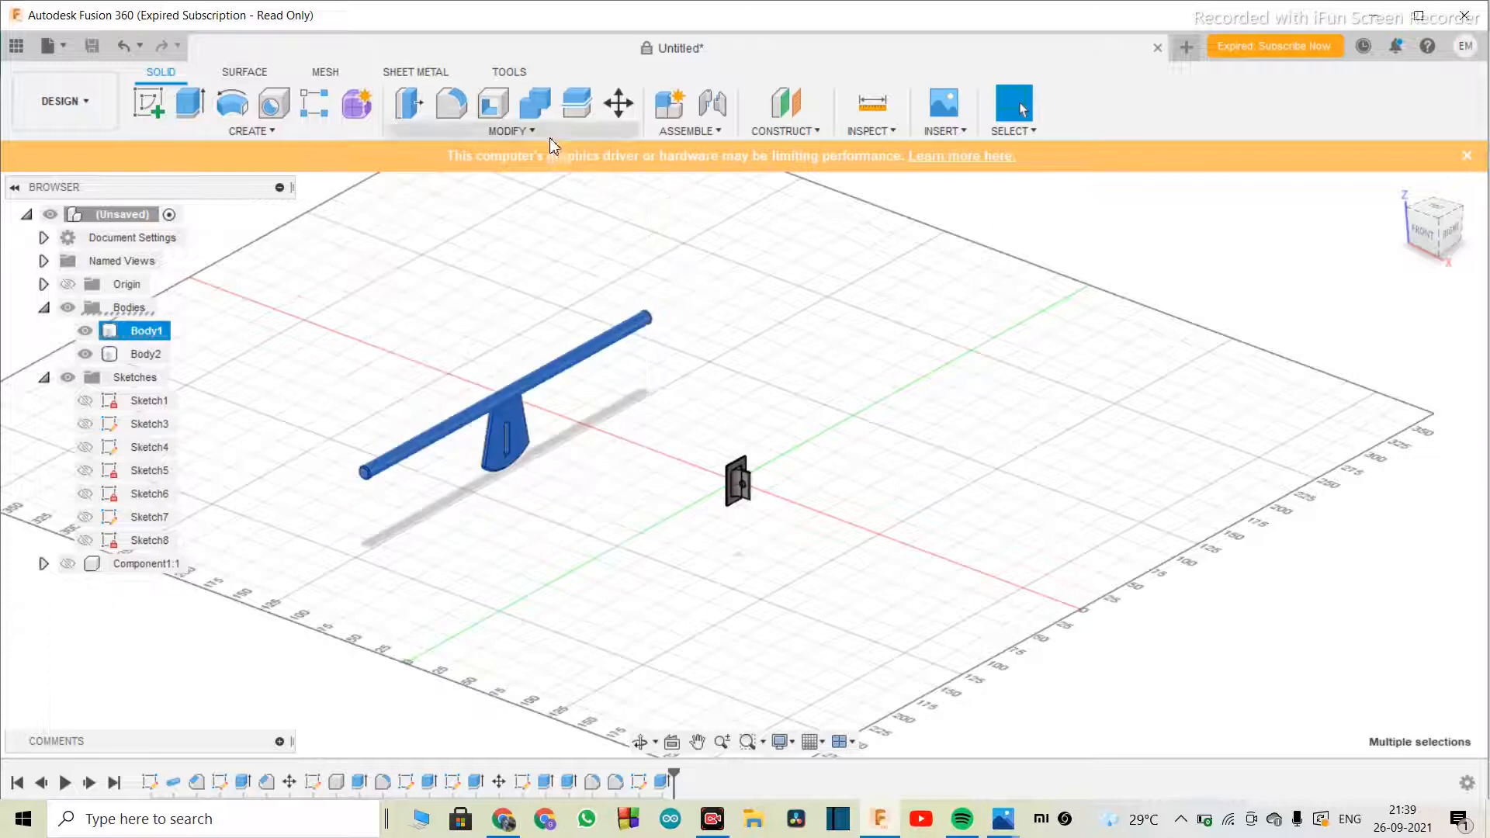
{"action": "left_click", "coordinate": [618, 103]}
{"action": "left_click_drag", "start_coordinate": [704, 337], "coordinate": [953, 428]}
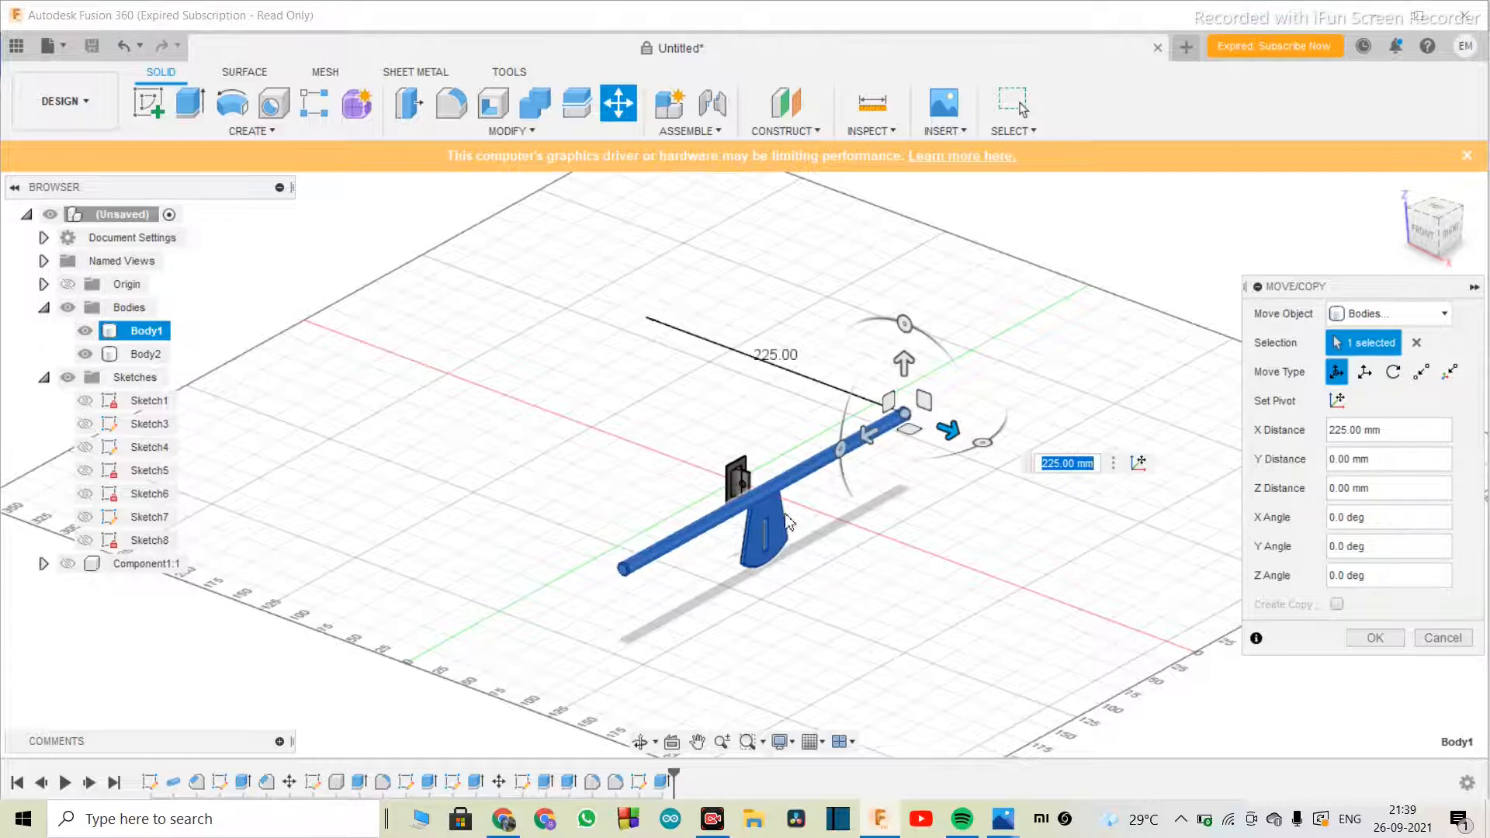
- Raise Body1 vertically with a Y distance of 35 mm to bring its slot nearer the rib's height
{"action": "scroll", "coordinate": [515, 423], "scroll_direction": "up", "scroll_amount": 5}
{"action": "scroll", "coordinate": [439, 376], "scroll_direction": "down", "scroll_amount": 2}
{"action": "scroll", "coordinate": [506, 411], "scroll_direction": "up", "scroll_amount": 3}
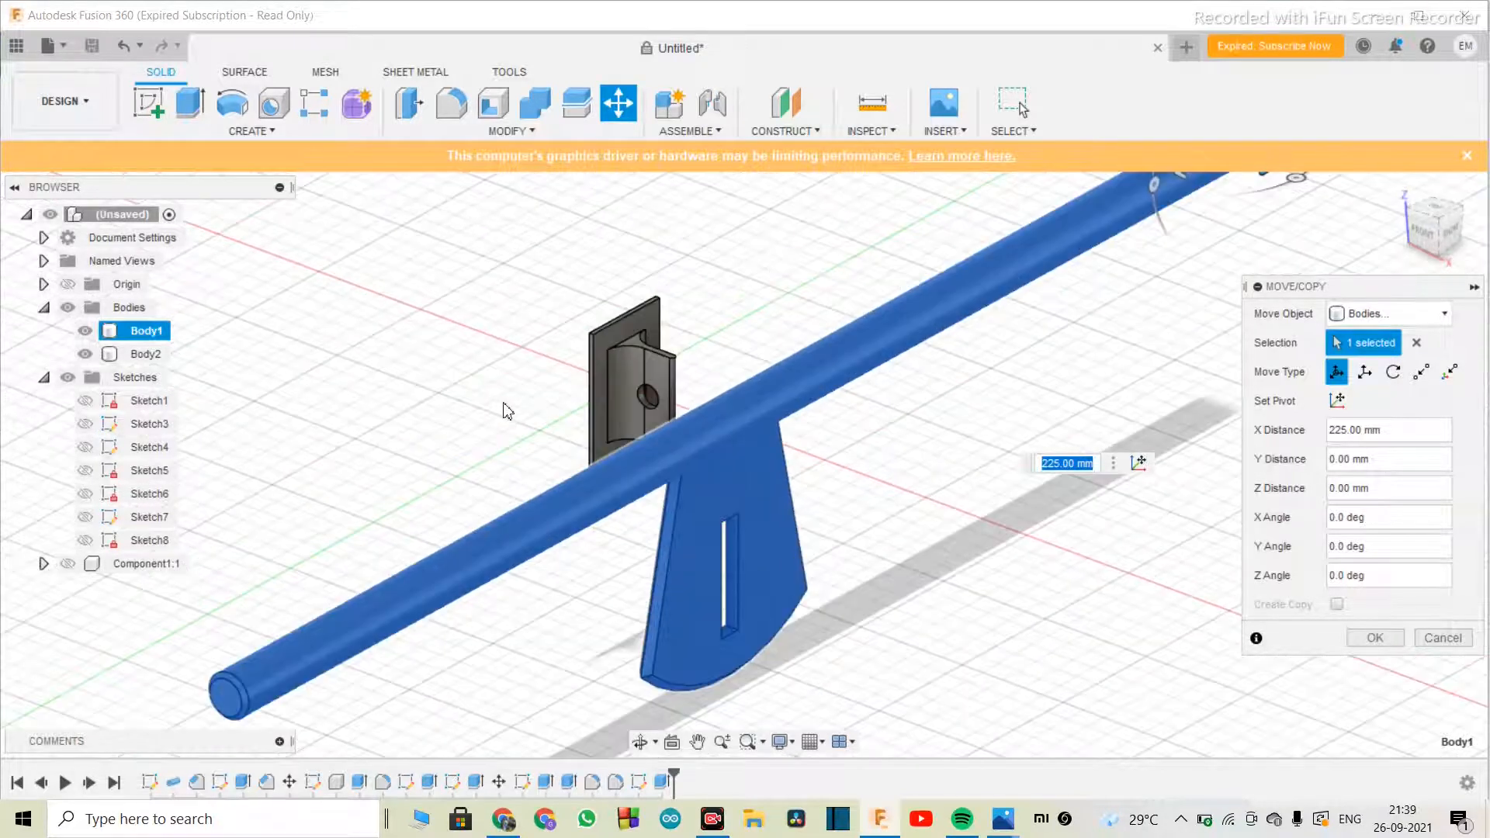
{"action": "scroll", "coordinate": [446, 429], "scroll_direction": "down", "scroll_amount": 2}
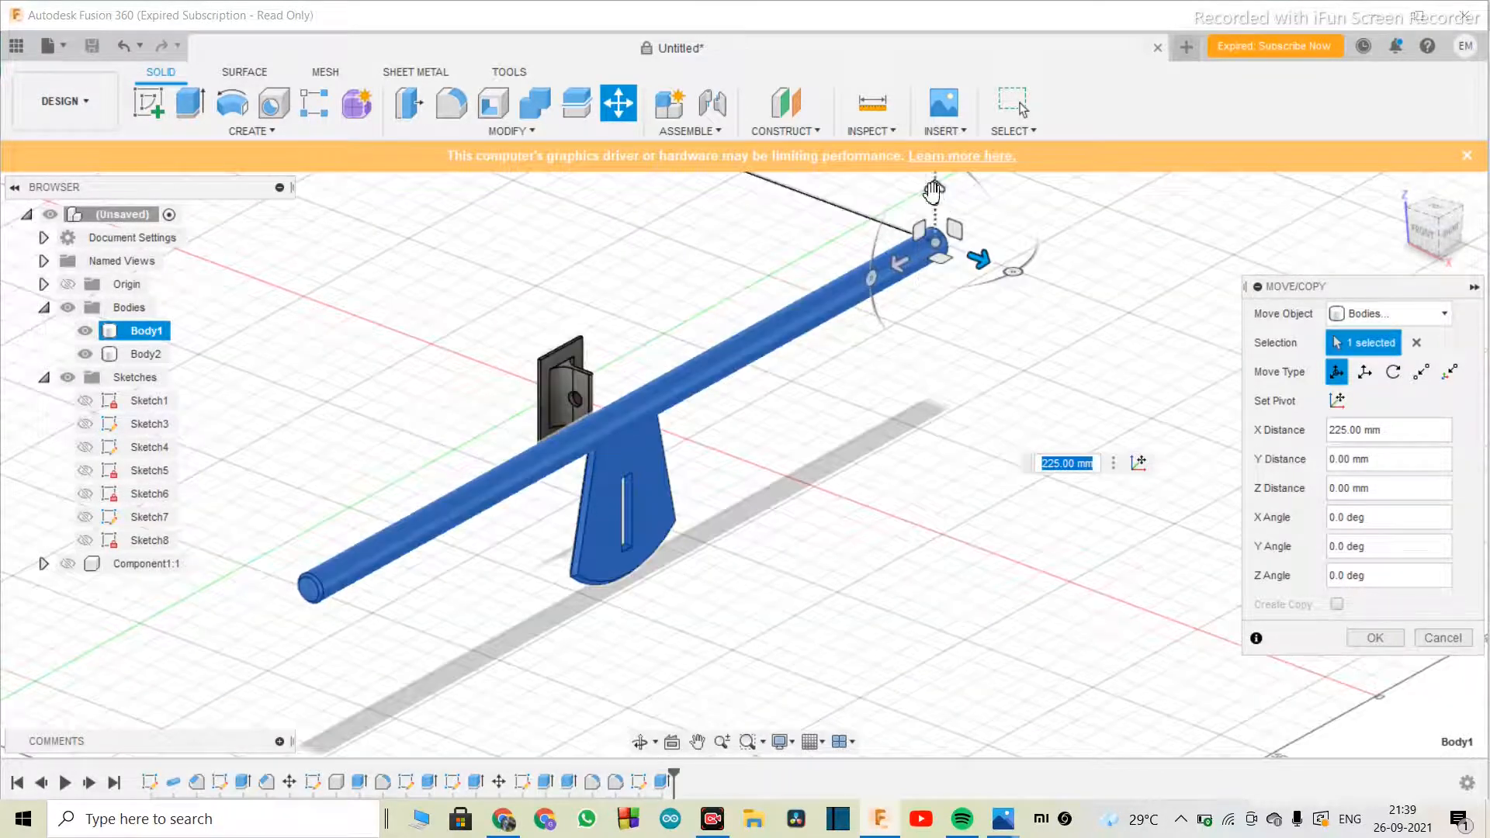
{"action": "left_click_drag", "start_coordinate": [935, 192], "coordinate": [938, 138]}
{"action": "scroll", "coordinate": [802, 582], "scroll_direction": "down", "scroll_amount": 3}
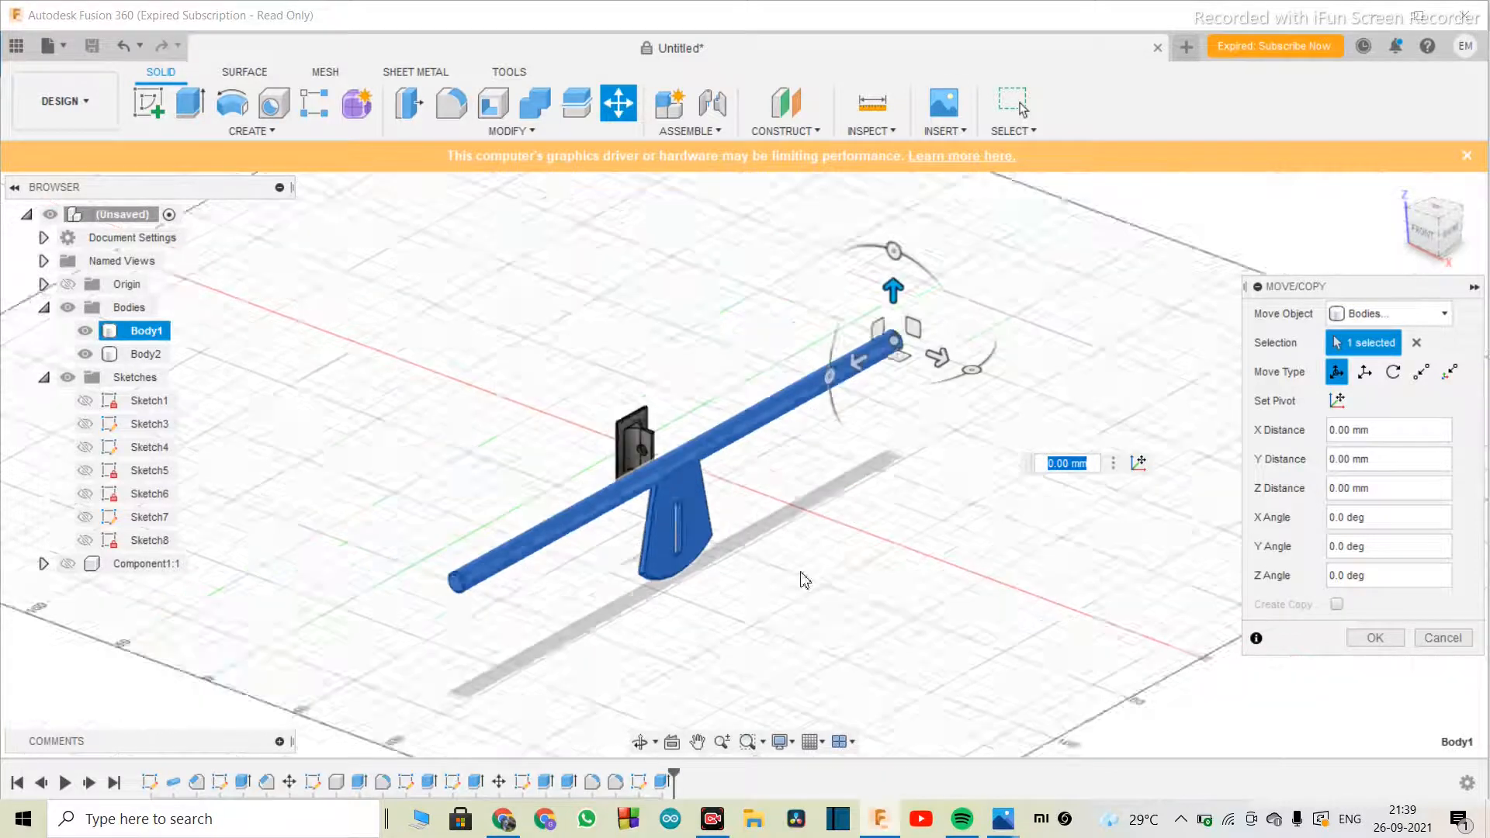
{"action": "left_click_drag", "start_coordinate": [868, 356], "coordinate": [870, 326]}
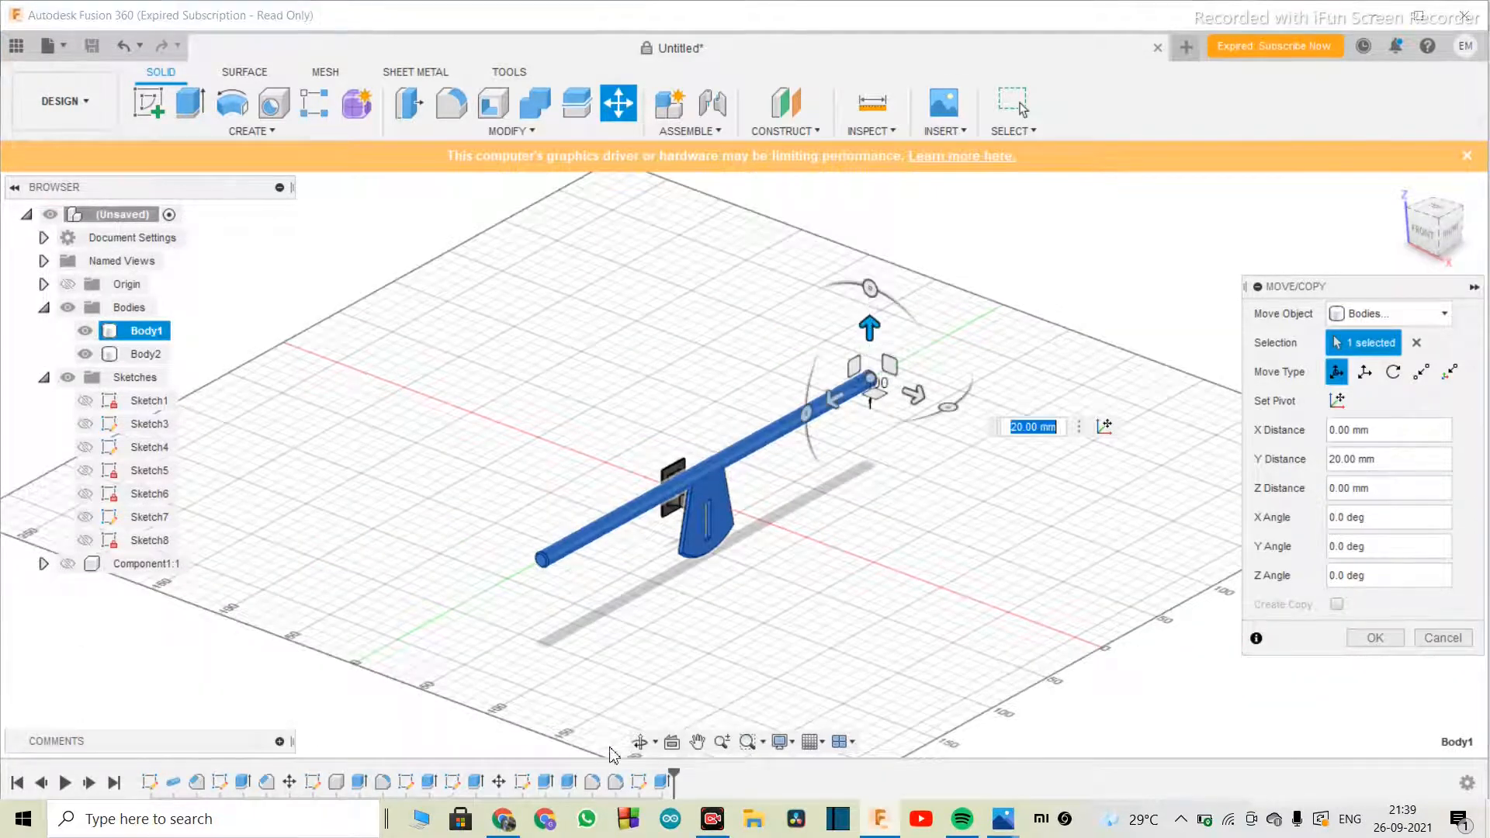
{"action": "left_click", "coordinate": [640, 742]}
{"action": "left_click_drag", "start_coordinate": [652, 522], "coordinate": [711, 454]}
{"action": "scroll", "coordinate": [776, 505], "scroll_direction": "up", "scroll_amount": 5}
{"action": "scroll", "coordinate": [711, 454], "scroll_direction": "down", "scroll_amount": 3}
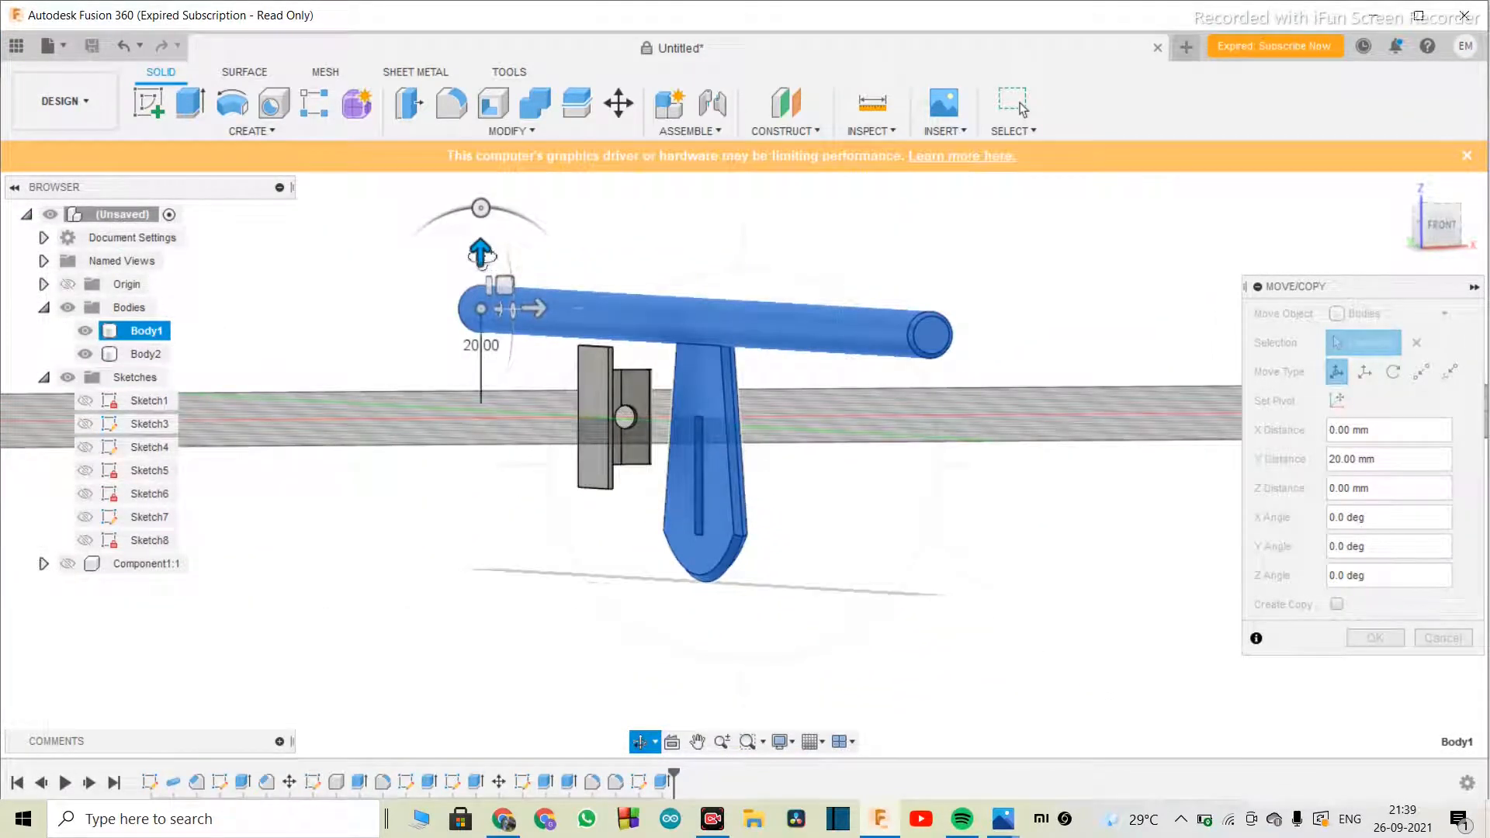
{"action": "key", "text": "Escape"}
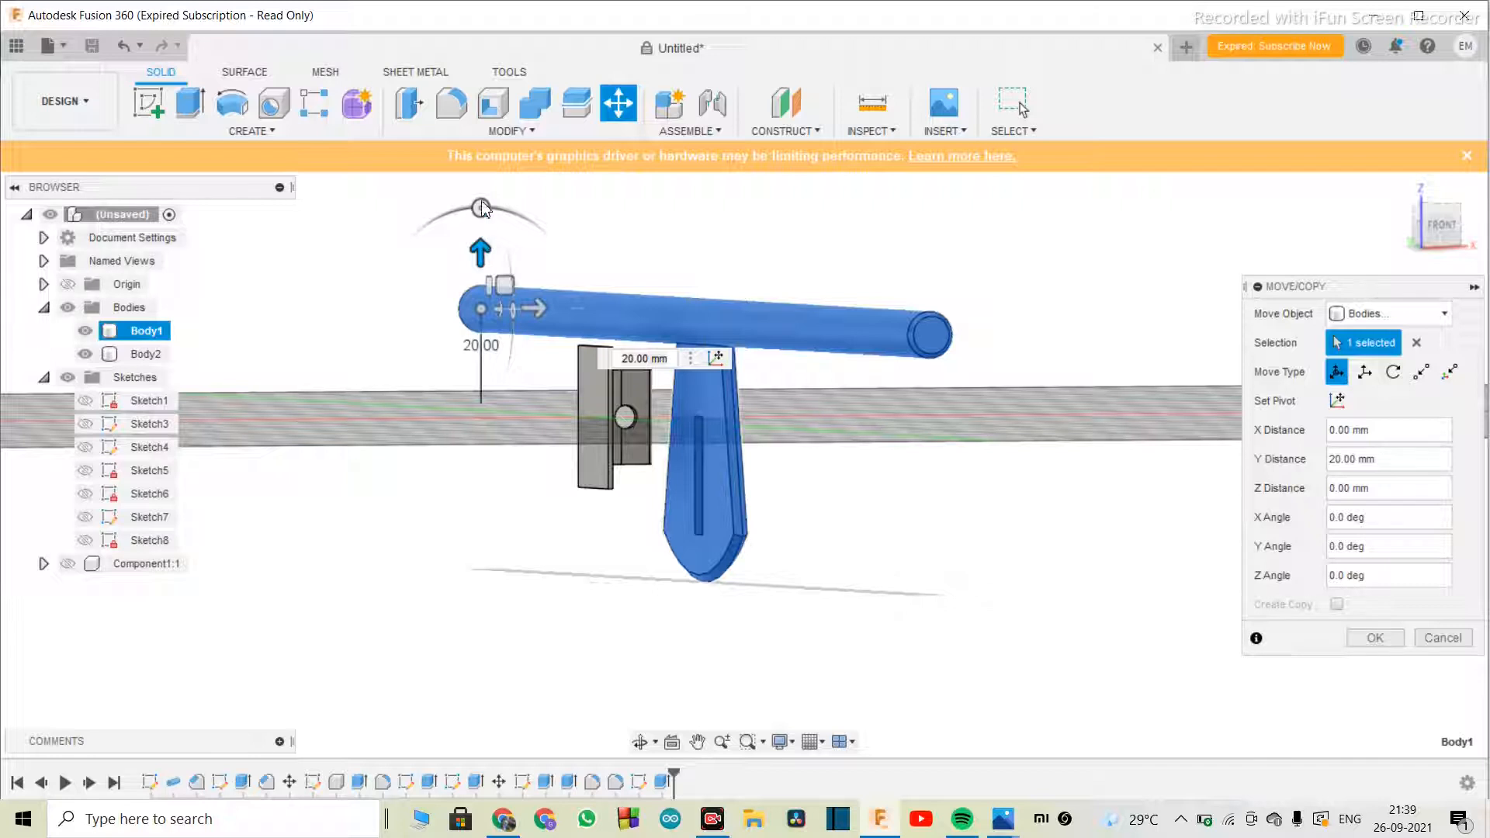
{"action": "left_click_drag", "start_coordinate": [481, 252], "coordinate": [481, 184]}
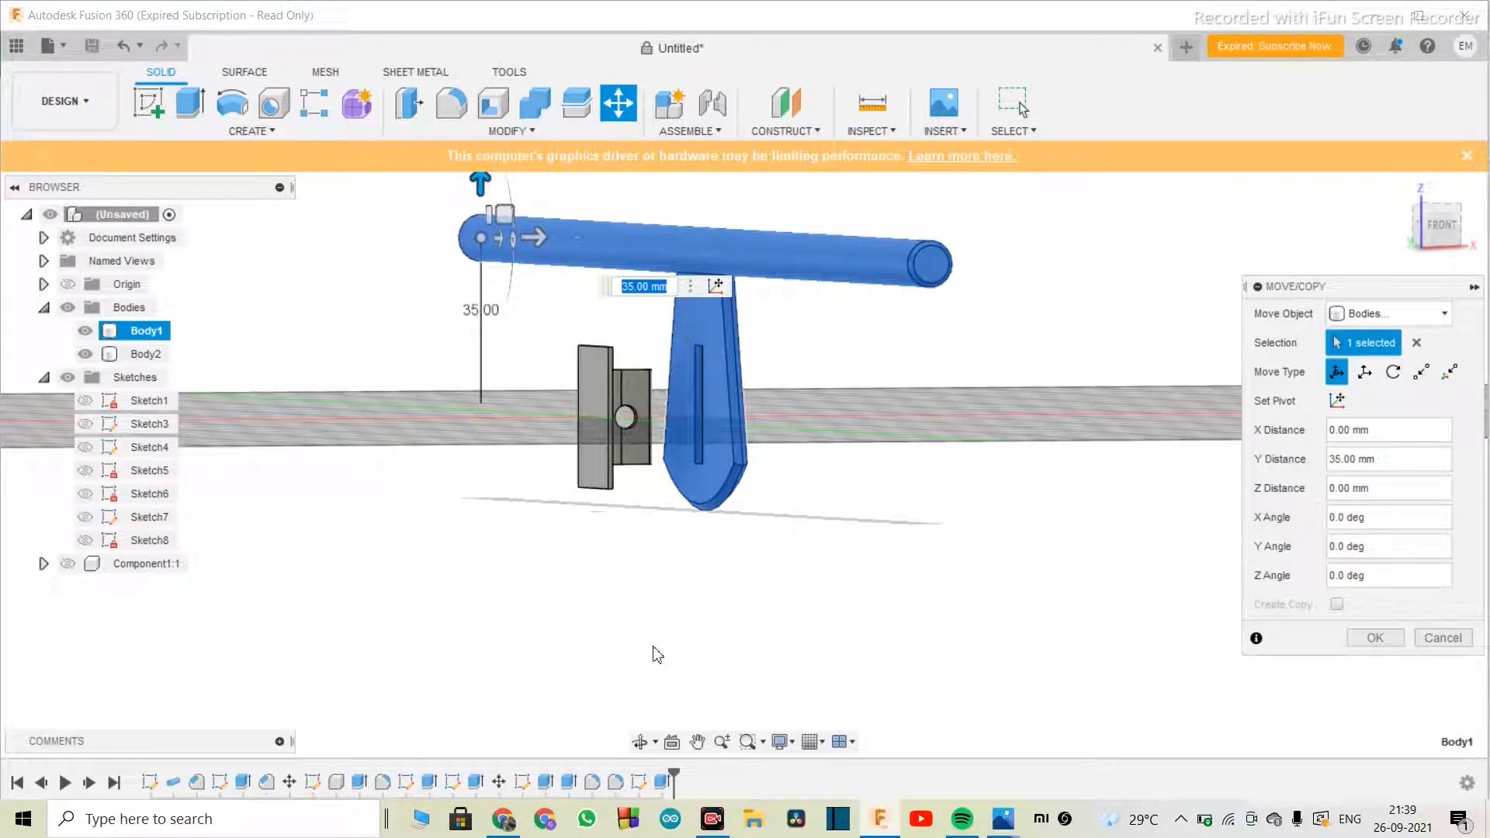
- Try tilting Body1 by a Z angle of 10 degrees about the rod's end, then reset it to 0
{"action": "left_click", "coordinate": [638, 744]}
{"action": "left_click_drag", "start_coordinate": [706, 526], "coordinate": [448, 464]}
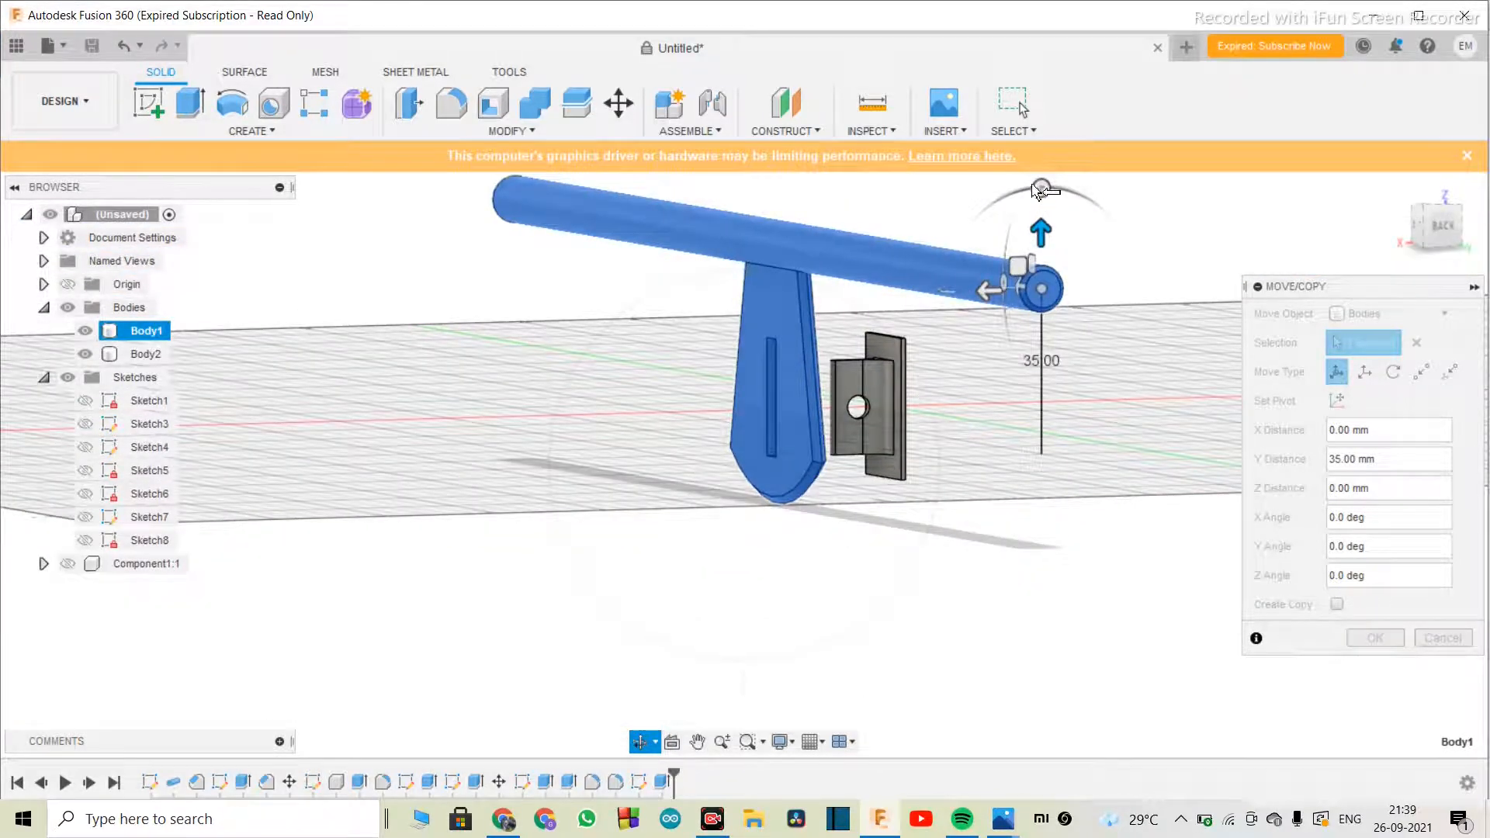
{"action": "key", "text": "Escape"}
{"action": "left_click_drag", "start_coordinate": [1042, 189], "coordinate": [1060, 194]}
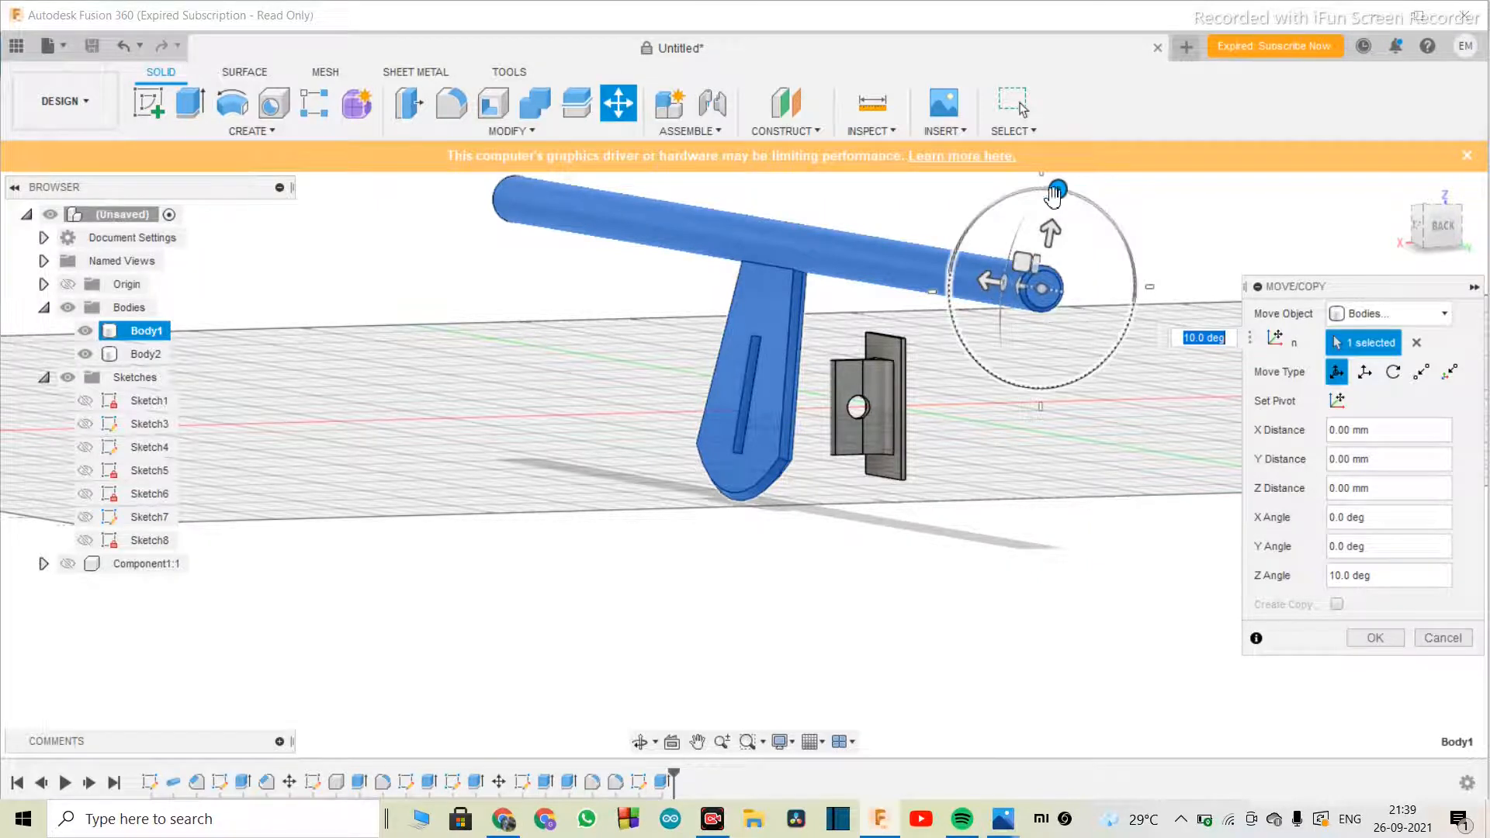
{"action": "left_click_drag", "start_coordinate": [1058, 194], "coordinate": [1043, 191]}
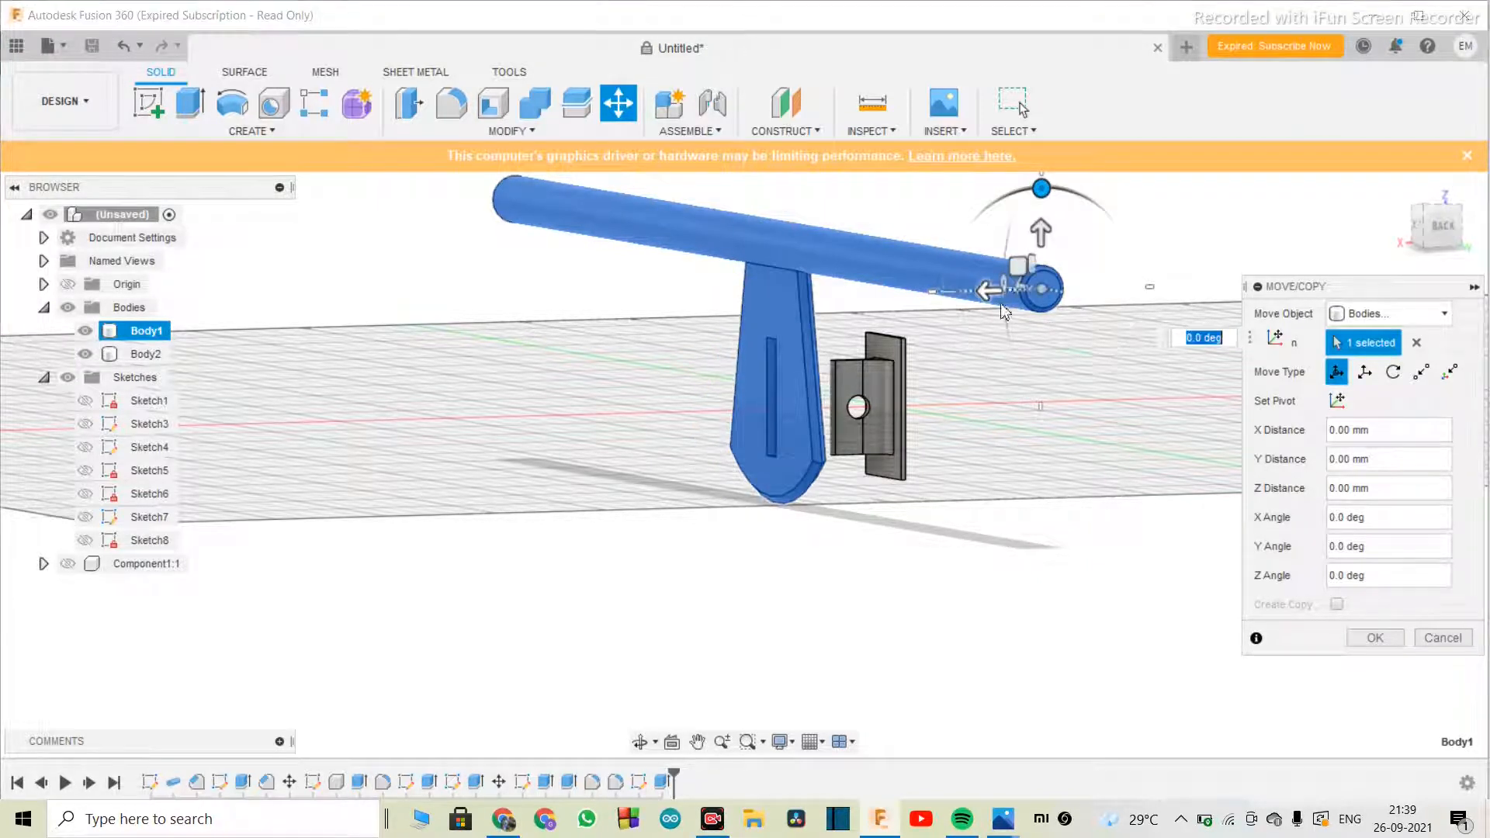
- Shift Body1 by an X distance of -15 mm towards the ribbed plate and lower it with a Y distance of -2.5 mm
{"action": "left_click_drag", "start_coordinate": [990, 289], "coordinate": [1075, 283]}
{"action": "left_click_drag", "start_coordinate": [1069, 281], "coordinate": [1065, 281]}
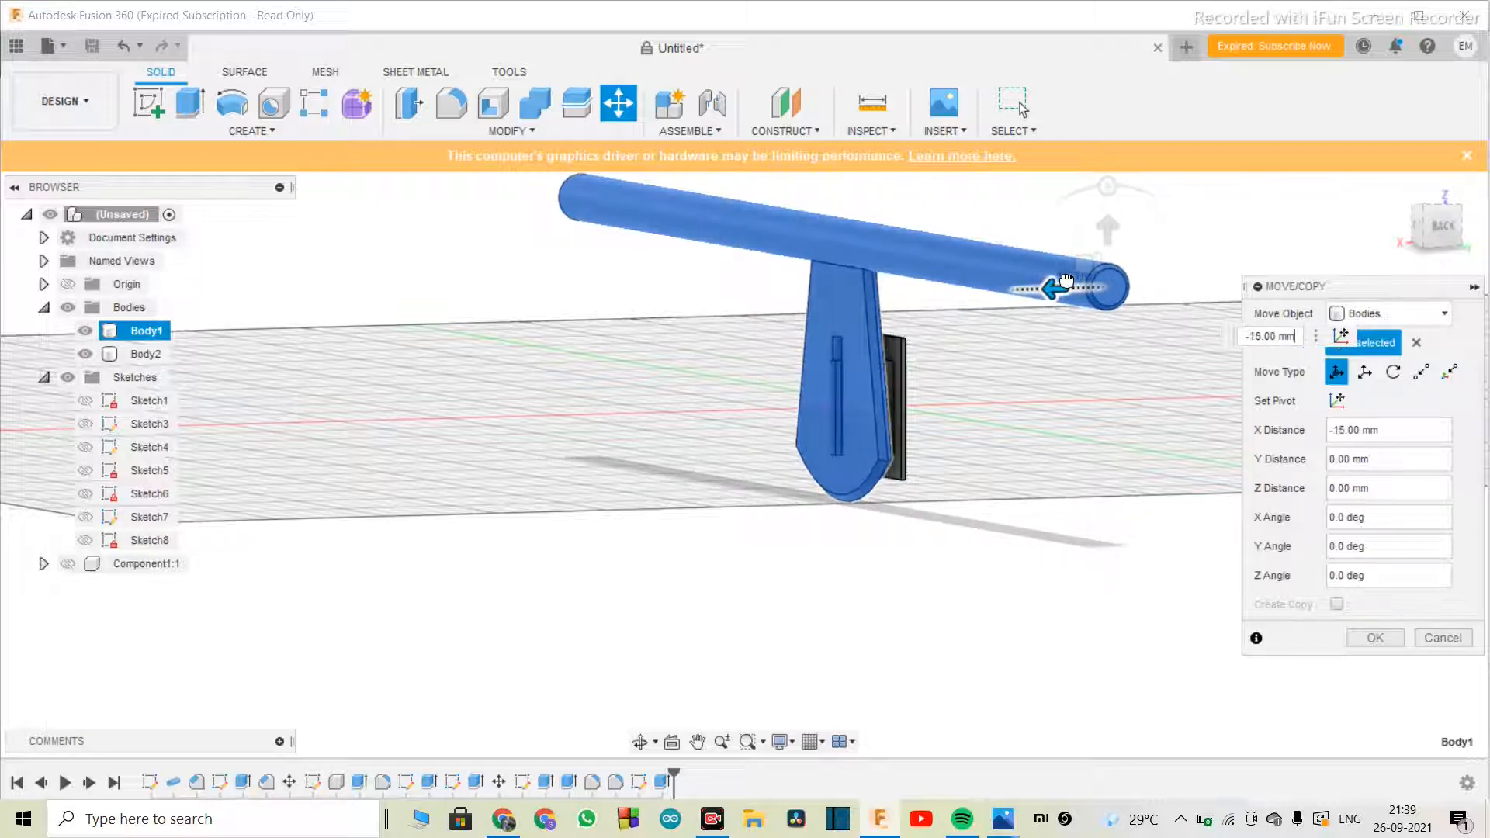
{"action": "left_click_drag", "start_coordinate": [1107, 226], "coordinate": [1112, 239]}
{"action": "key", "text": "BackSpace"}
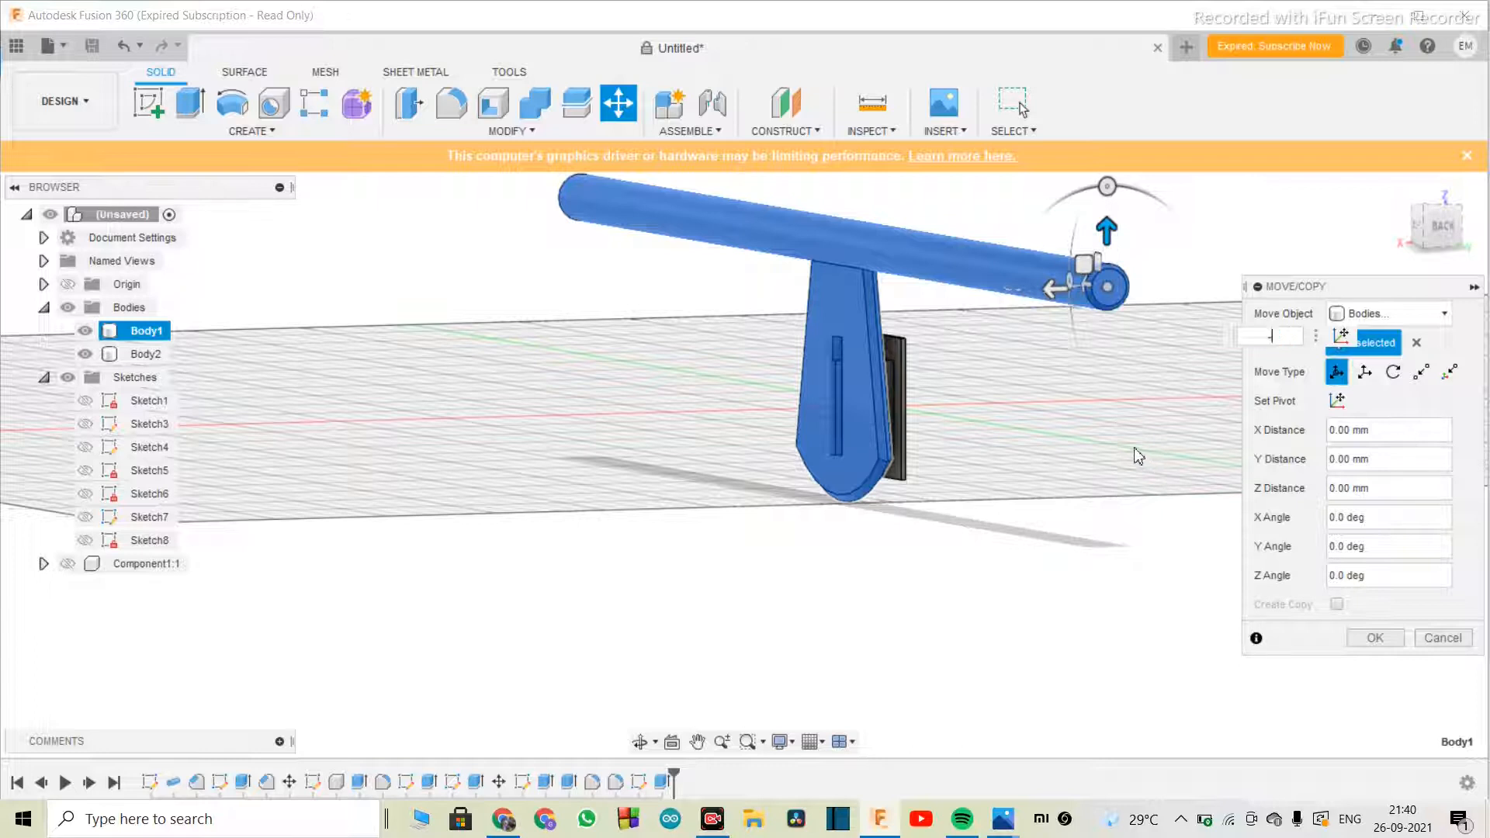
{"action": "type", "text": "-2.5"}
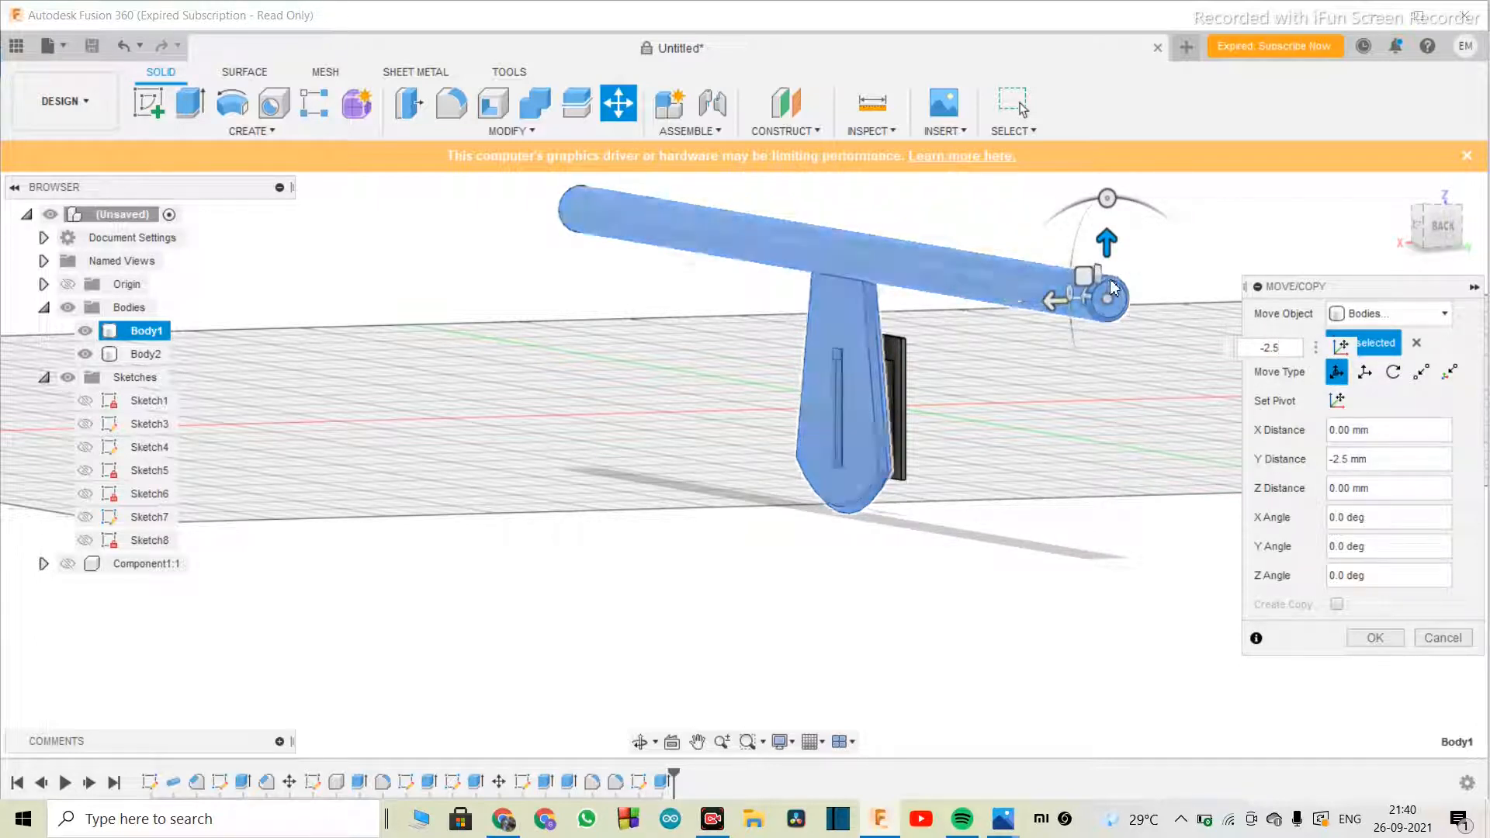
- Move Body1 slightly further onto the rib with an X distance of -2.5 mm
{"action": "mouse_move", "coordinate": [1069, 315]}
{"action": "left_mouse_down"}
{"action": "mouse_move", "coordinate": [1060, 301]}
{"action": "mouse_move", "coordinate": [1072, 304]}
{"action": "left_mouse_up"}
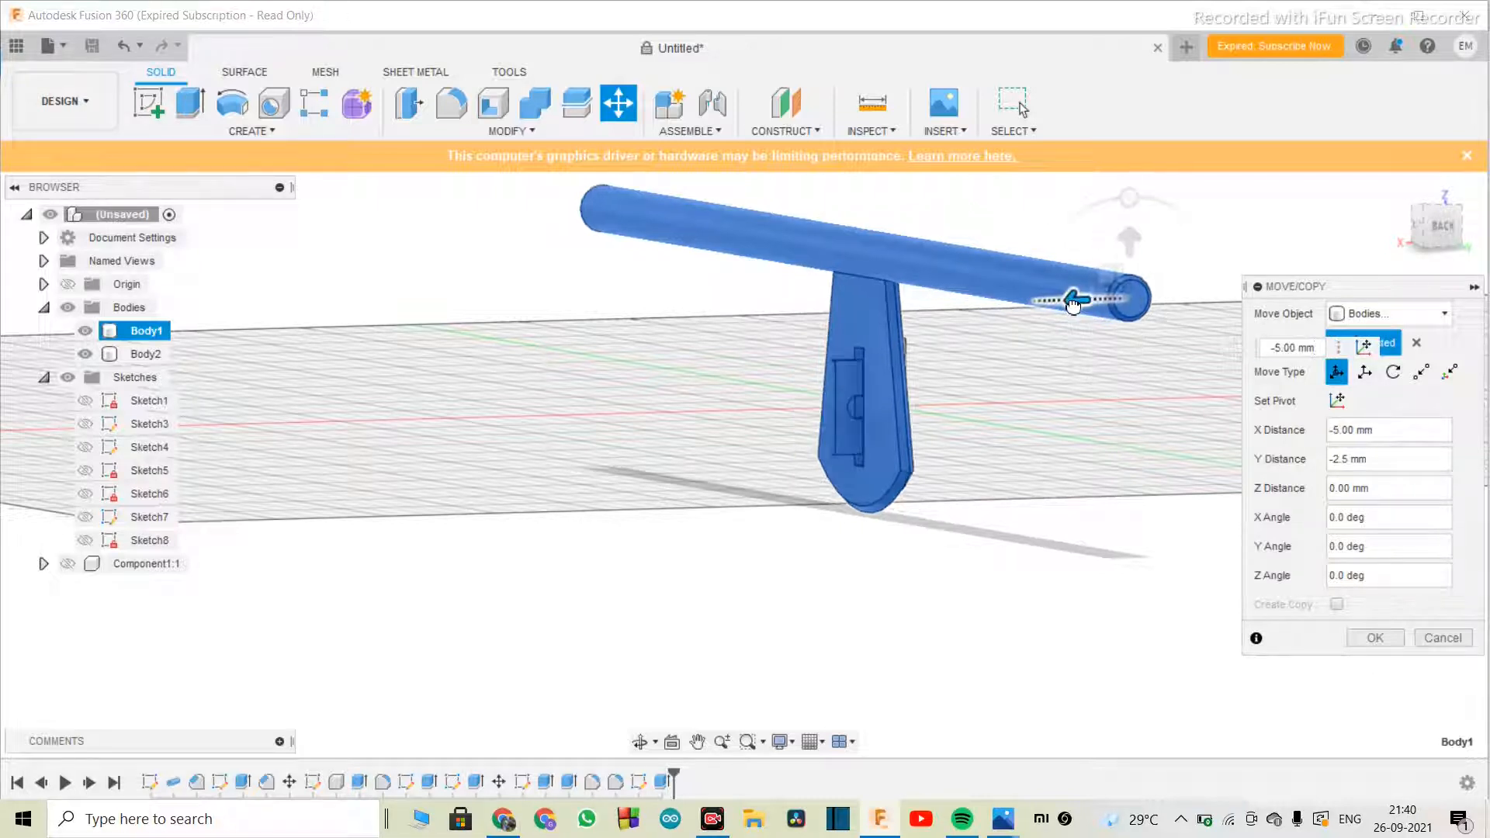
{"action": "left_click", "coordinate": [1263, 342]}
{"action": "key", "text": "BackSpace"}
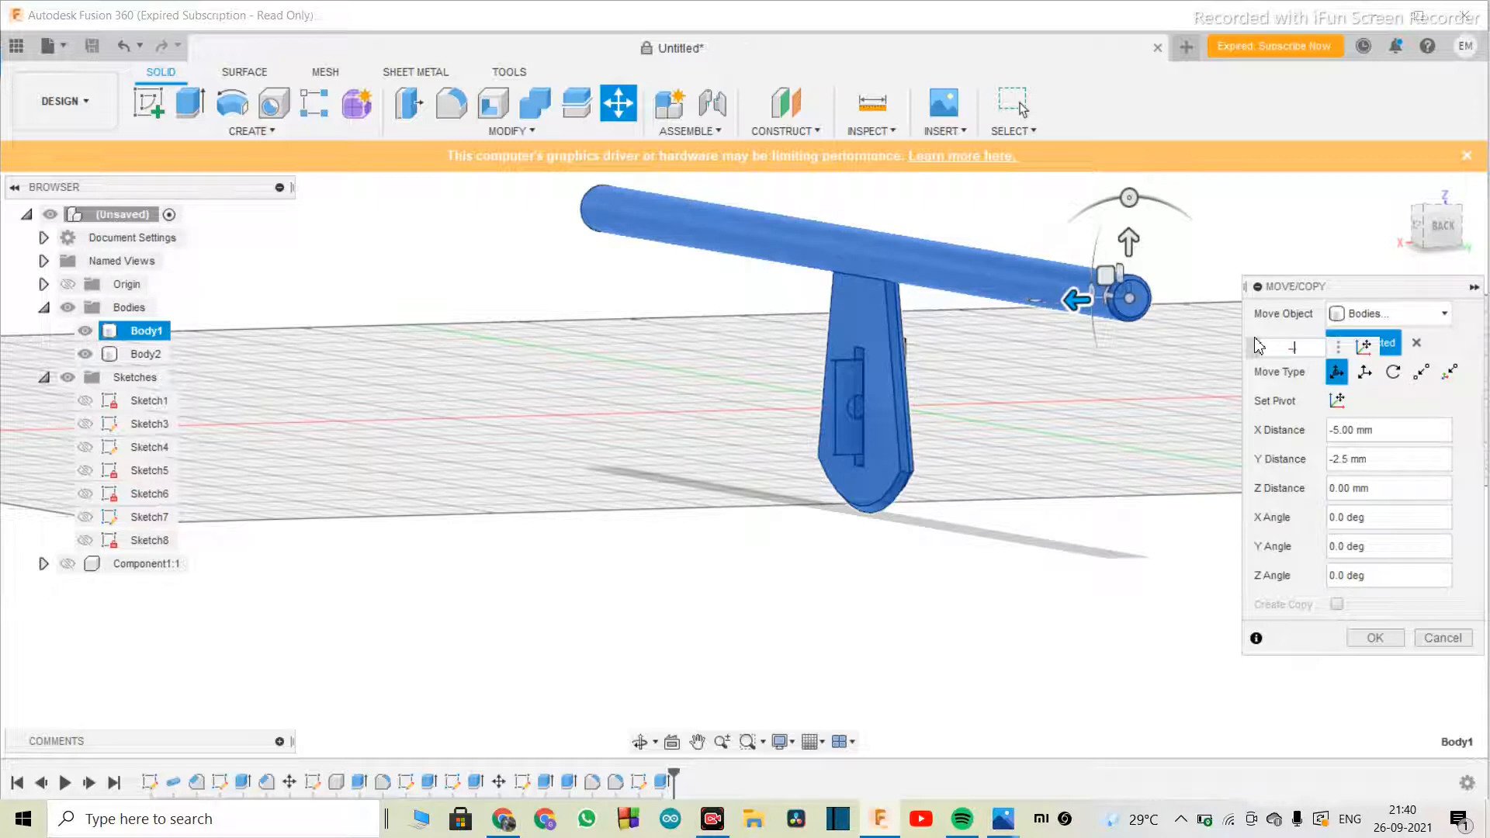
{"action": "key", "text": "Return"}
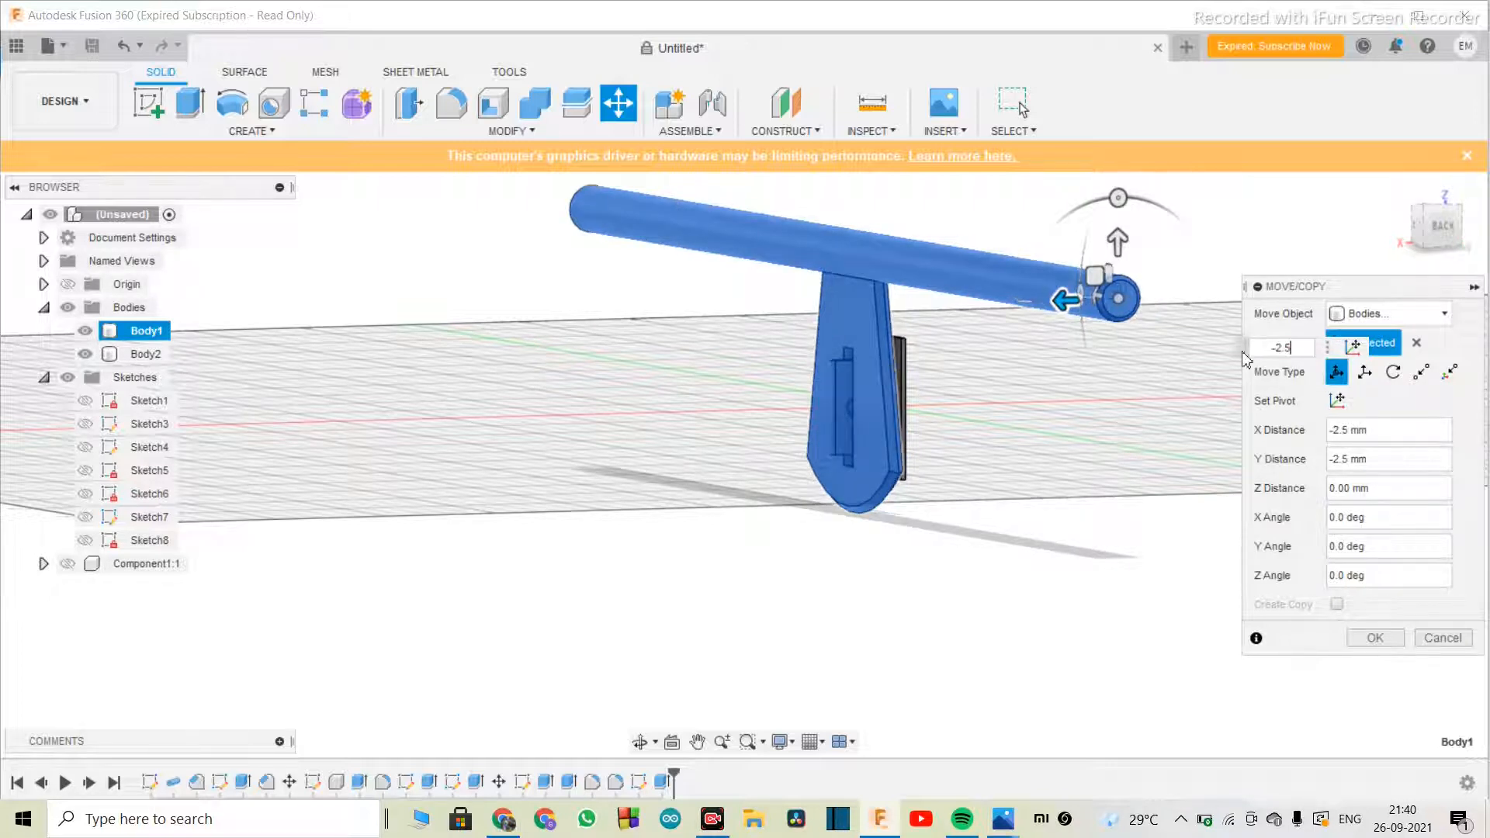
- Try rotating Body1 by a Z angle of 5 degrees and return it to upright
{"action": "left_click", "coordinate": [1120, 199]}
{"action": "left_click_drag", "start_coordinate": [1120, 199], "coordinate": [1126, 195]}
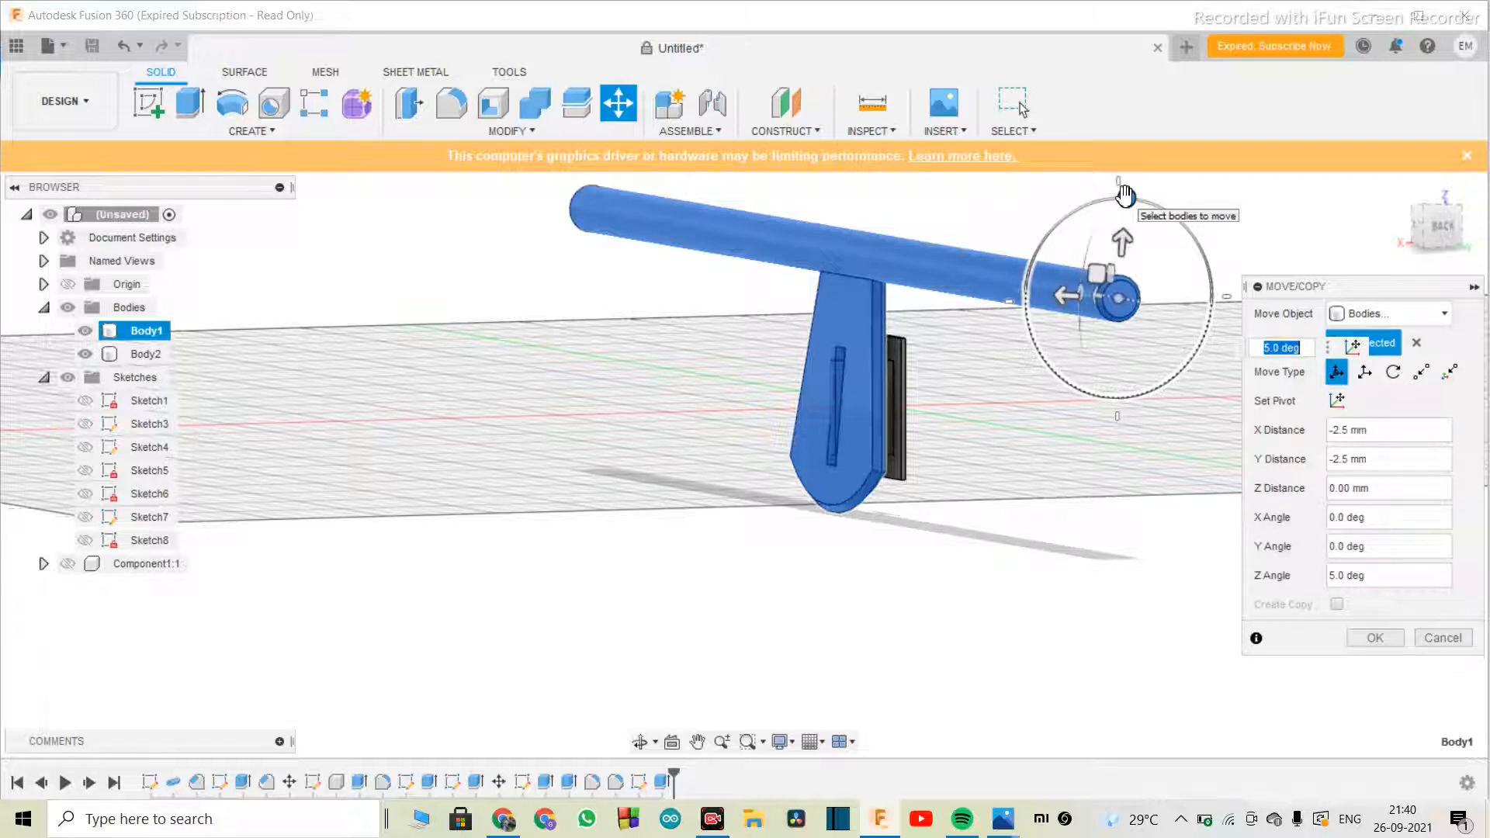
{"action": "left_click_drag", "start_coordinate": [1126, 194], "coordinate": [1119, 200]}
- Shift Body1 by an X distance of -5 mm, rotate it by a Z angle of 10 degrees, and apply the move
{"action": "left_click_drag", "start_coordinate": [1070, 300], "coordinate": [1085, 299]}
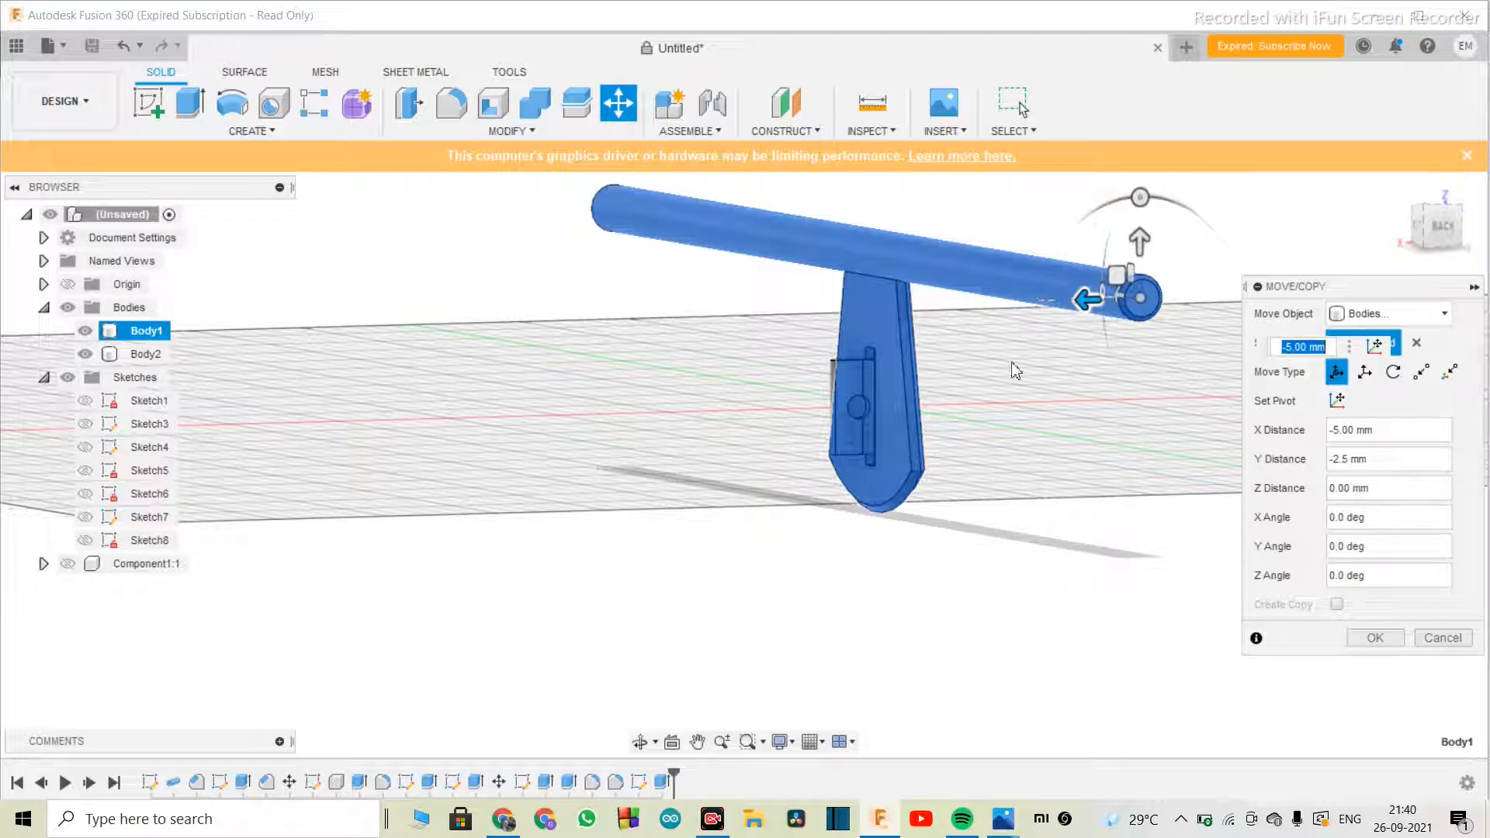
{"action": "left_click", "coordinate": [640, 741]}
{"action": "left_click_drag", "start_coordinate": [915, 413], "coordinate": [884, 403]}
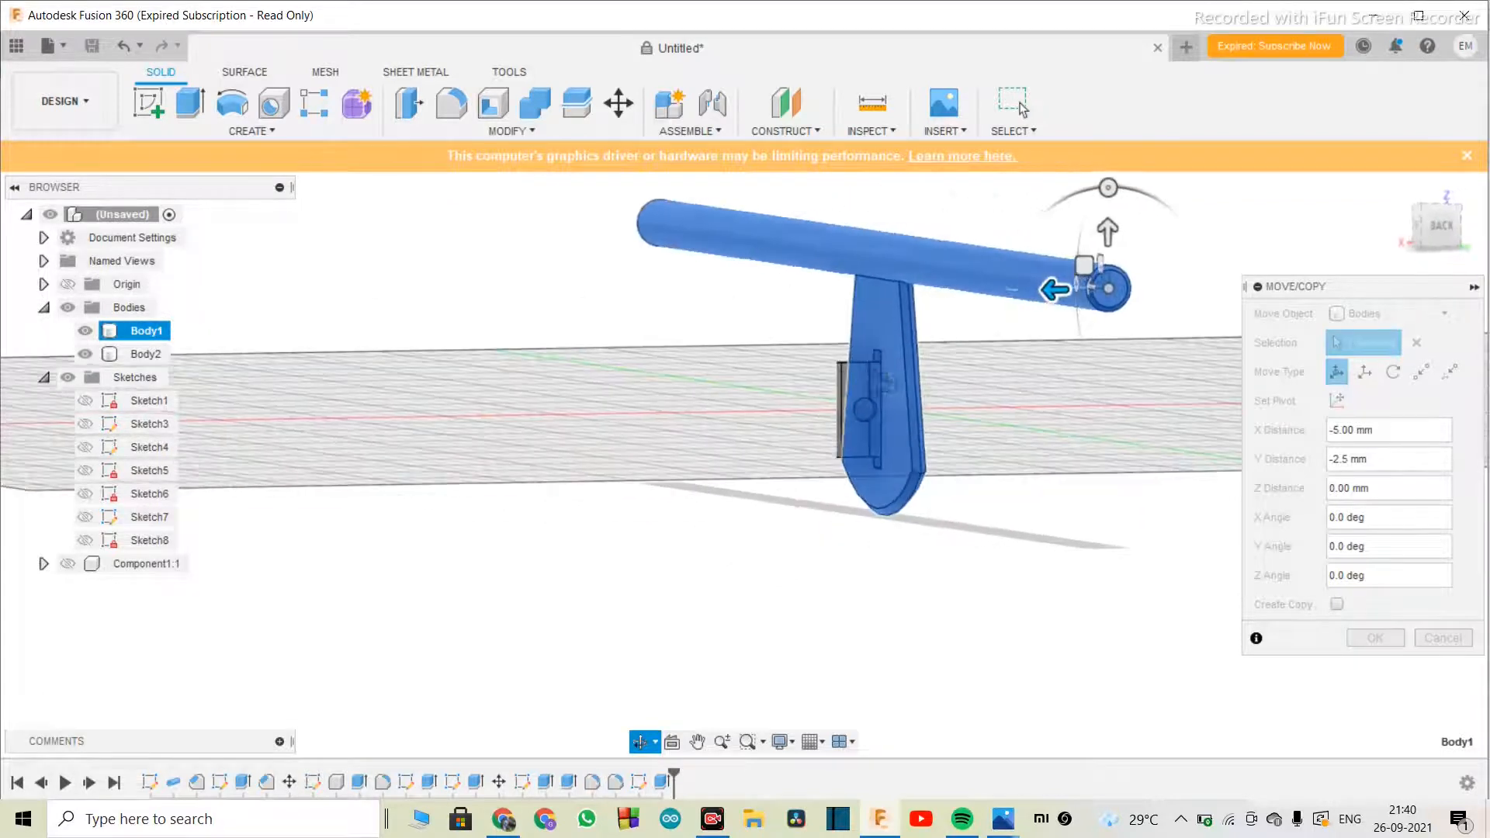
{"action": "key", "text": "Escape"}
{"action": "left_click_drag", "start_coordinate": [1108, 188], "coordinate": [1124, 194]}
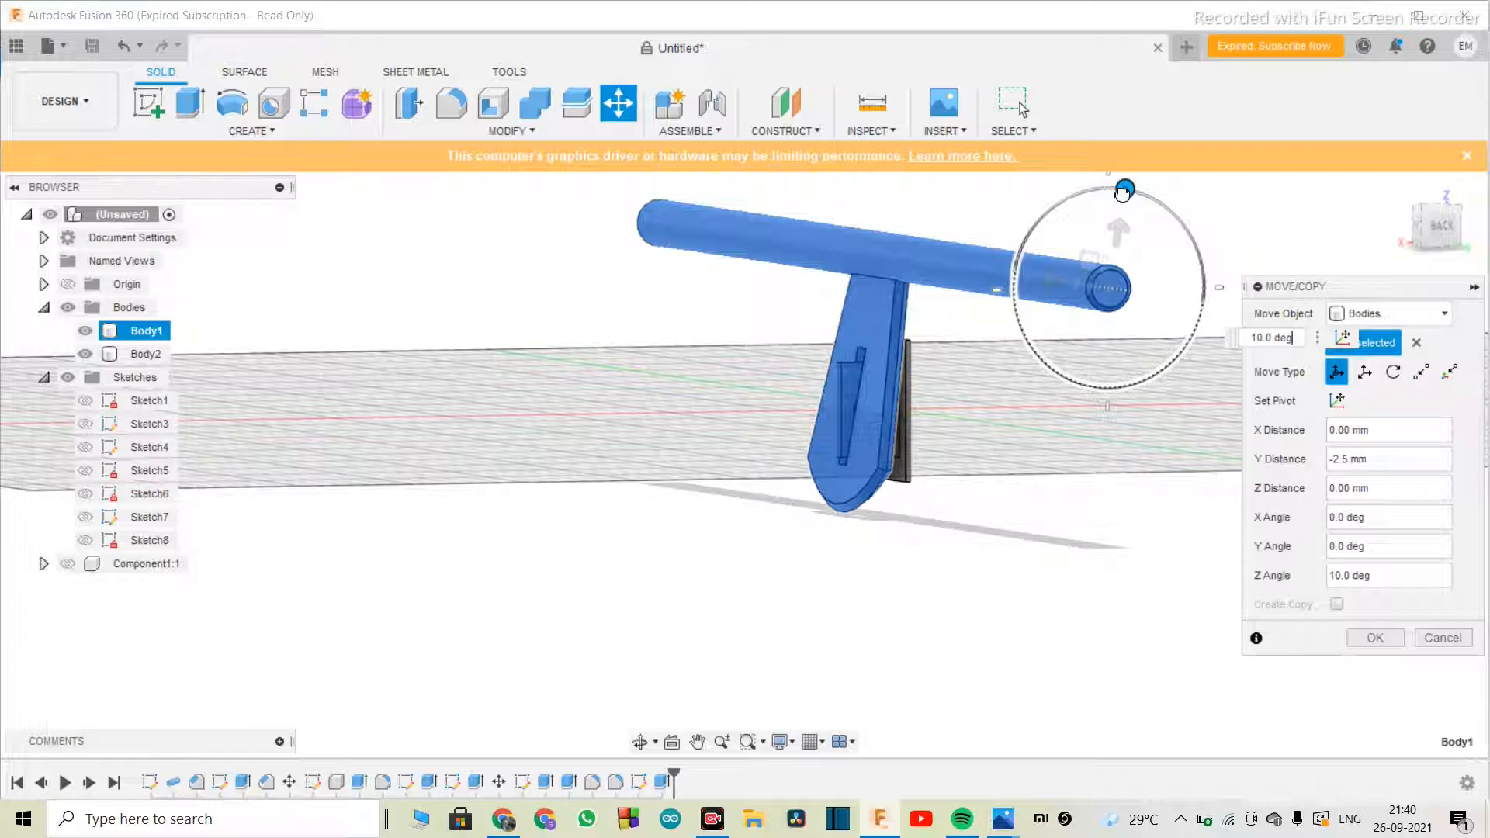
{"action": "left_click_drag", "start_coordinate": [1123, 191], "coordinate": [1124, 192]}
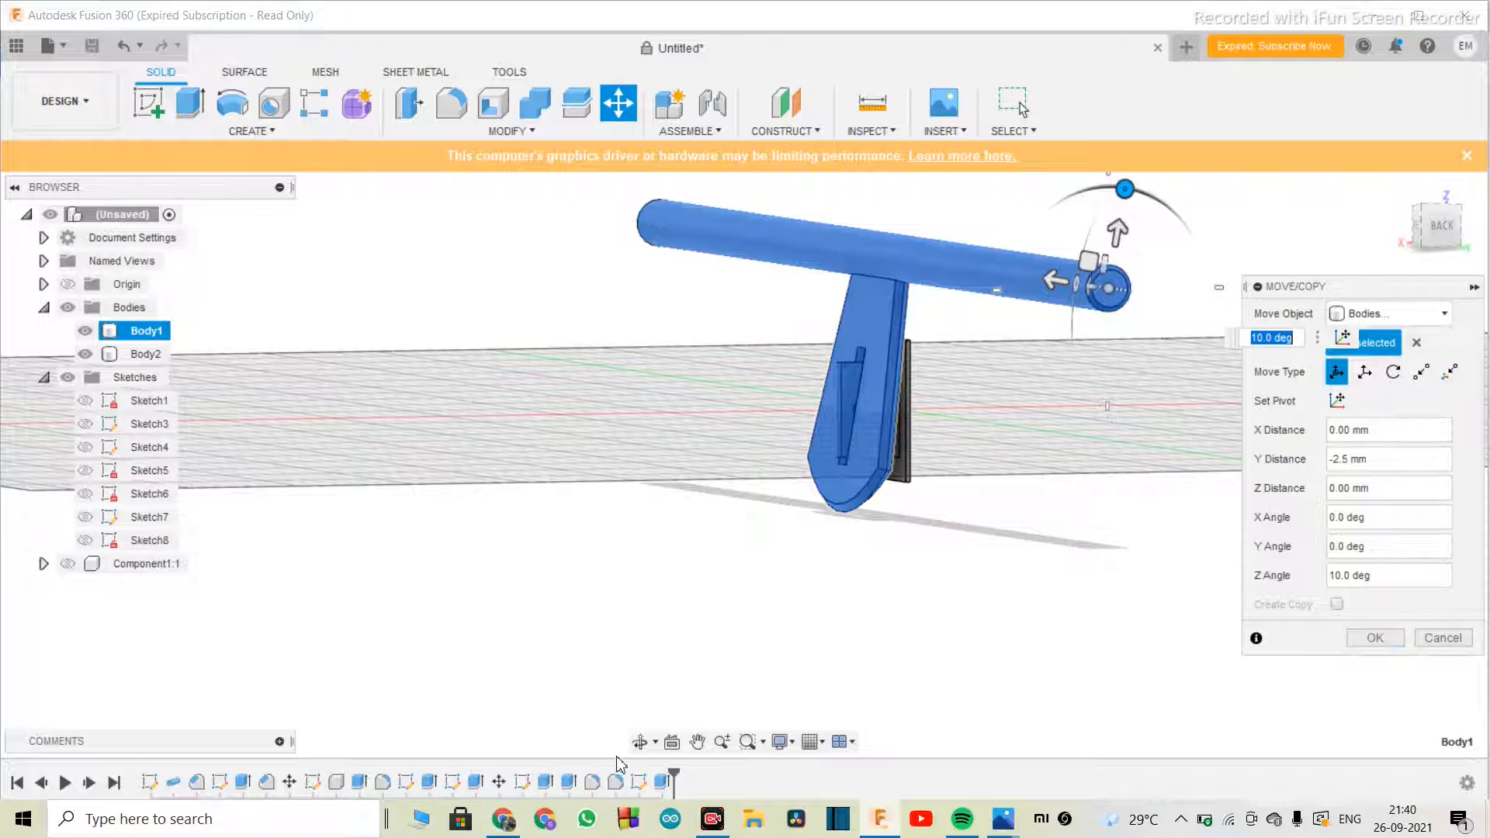
{"action": "left_click", "coordinate": [640, 742]}
{"action": "left_click_drag", "start_coordinate": [786, 590], "coordinate": [762, 551]}
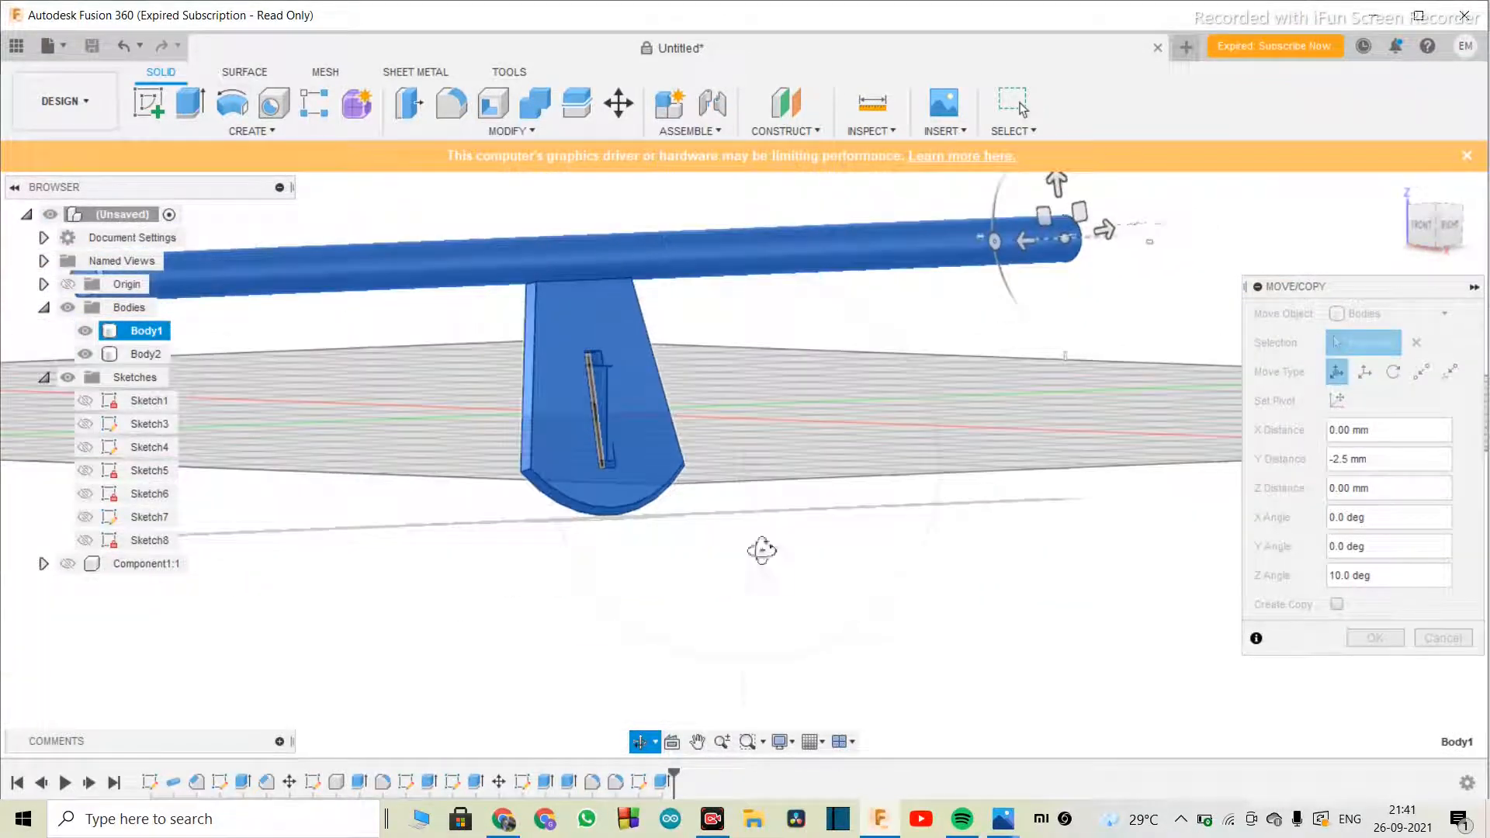
{"action": "key", "text": "Escape"}
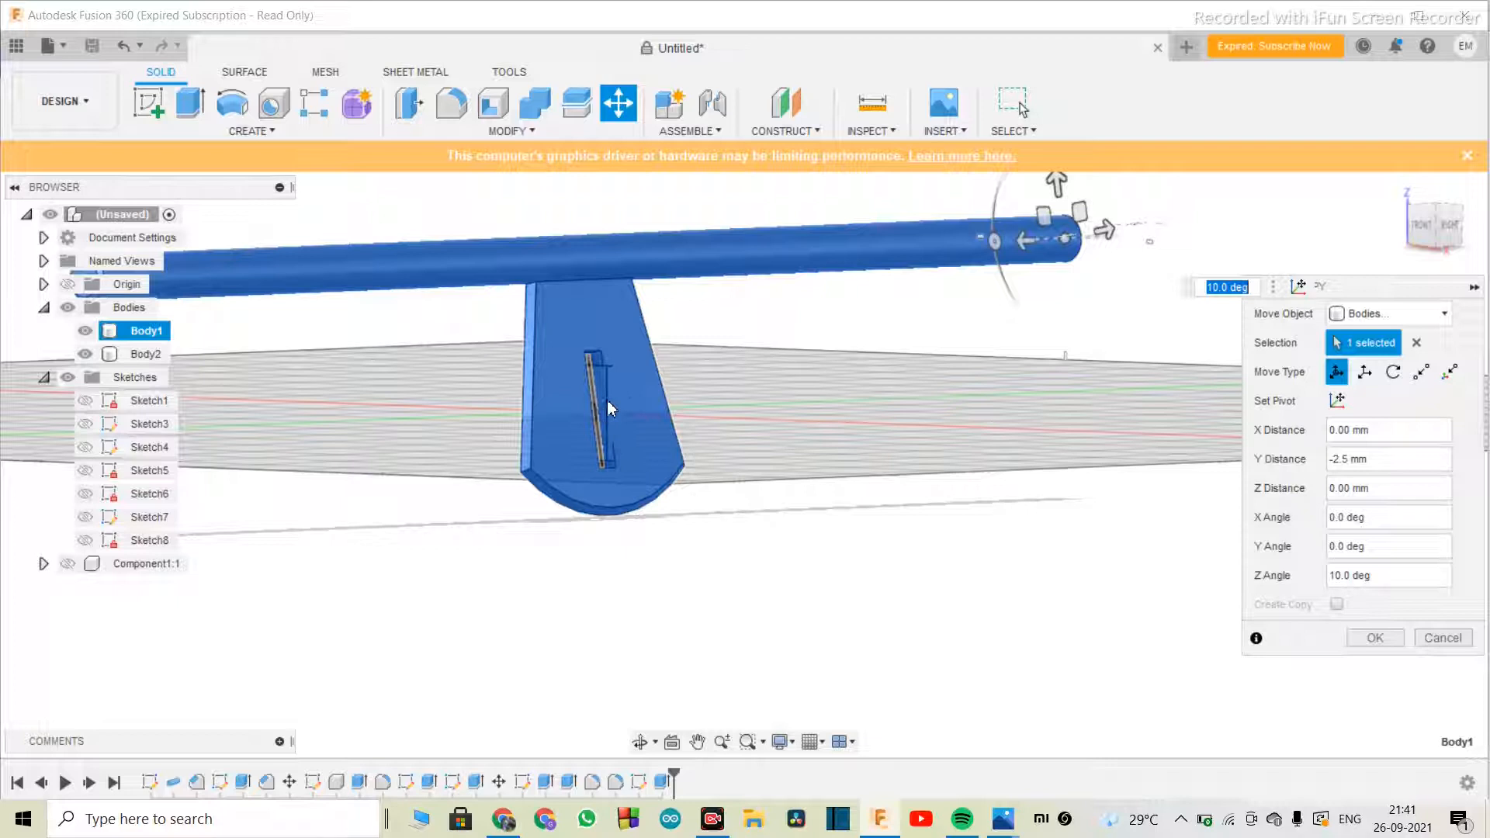
{"action": "scroll", "coordinate": [613, 388], "scroll_direction": "down", "scroll_amount": 2}
{"action": "scroll", "coordinate": [683, 464], "scroll_direction": "up", "scroll_amount": 1}
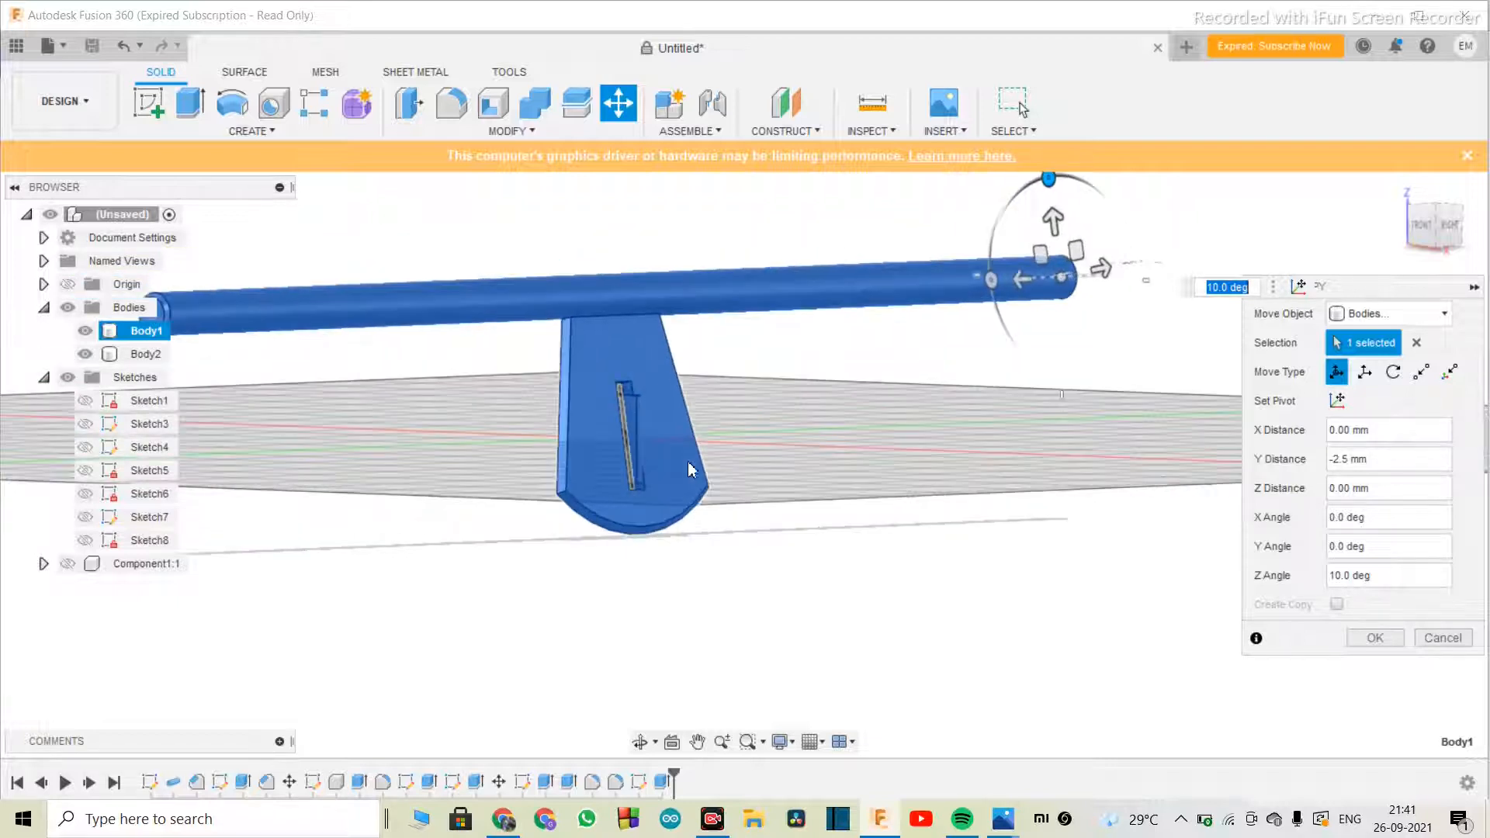
{"action": "left_click", "coordinate": [1375, 638]}
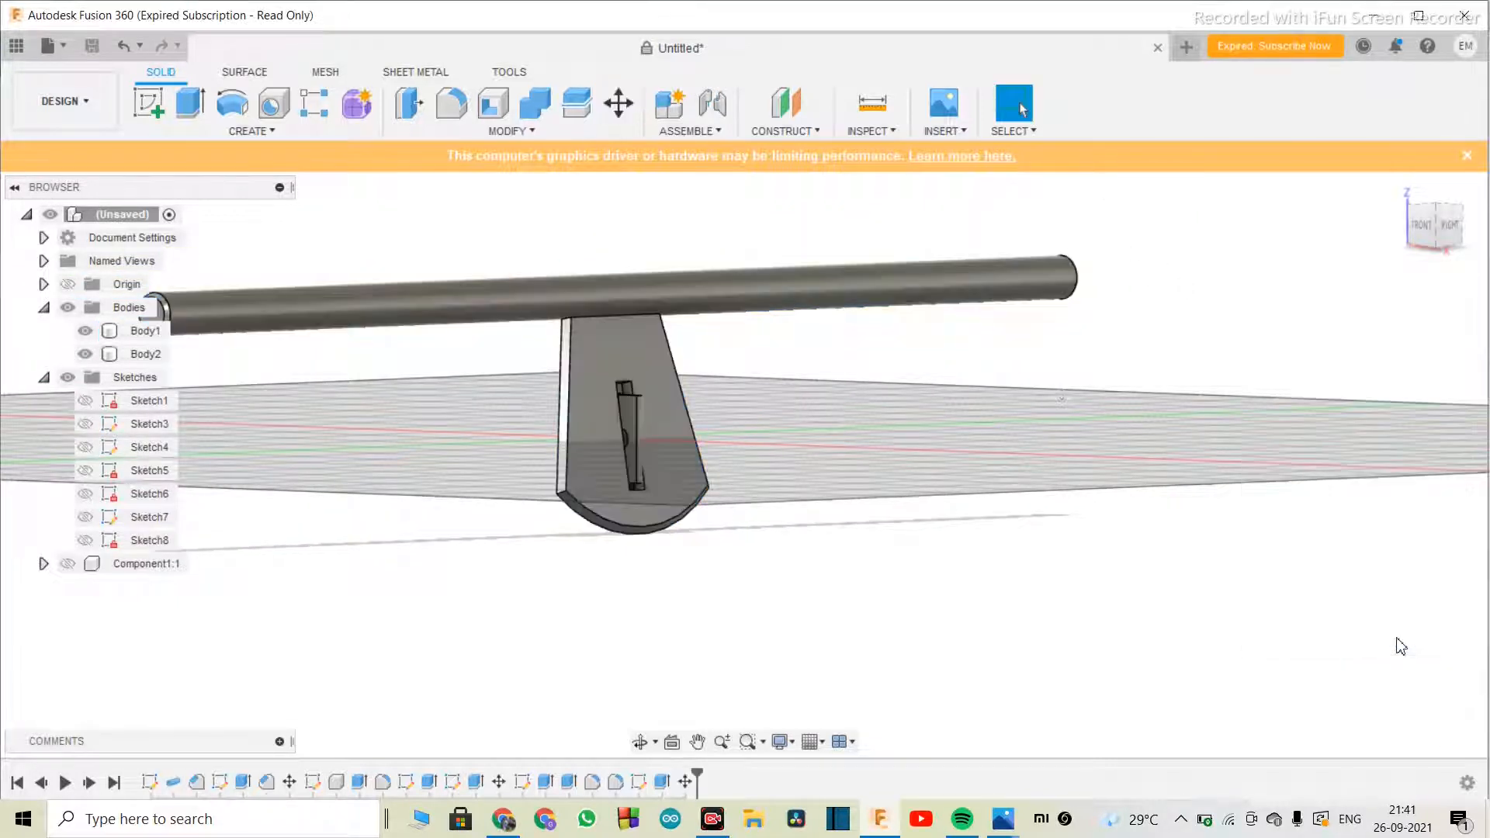
- Edit Sketch7 to lengthen the rib, setting its horizontal dimension to 15 mm and increasing it to 17 mm
{"action": "right_click", "coordinate": [523, 789]}
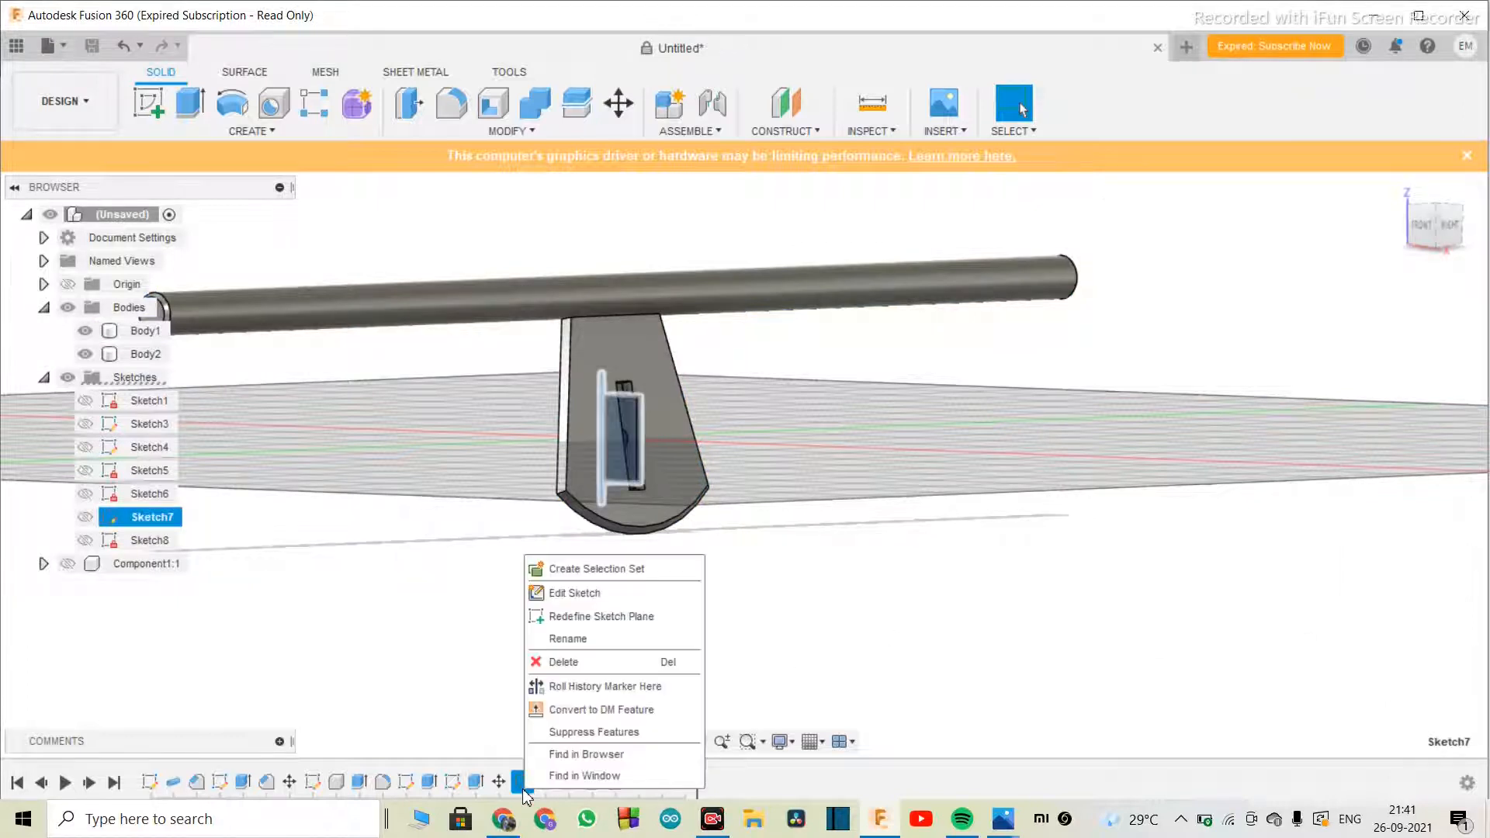
{"action": "left_click", "coordinate": [574, 593]}
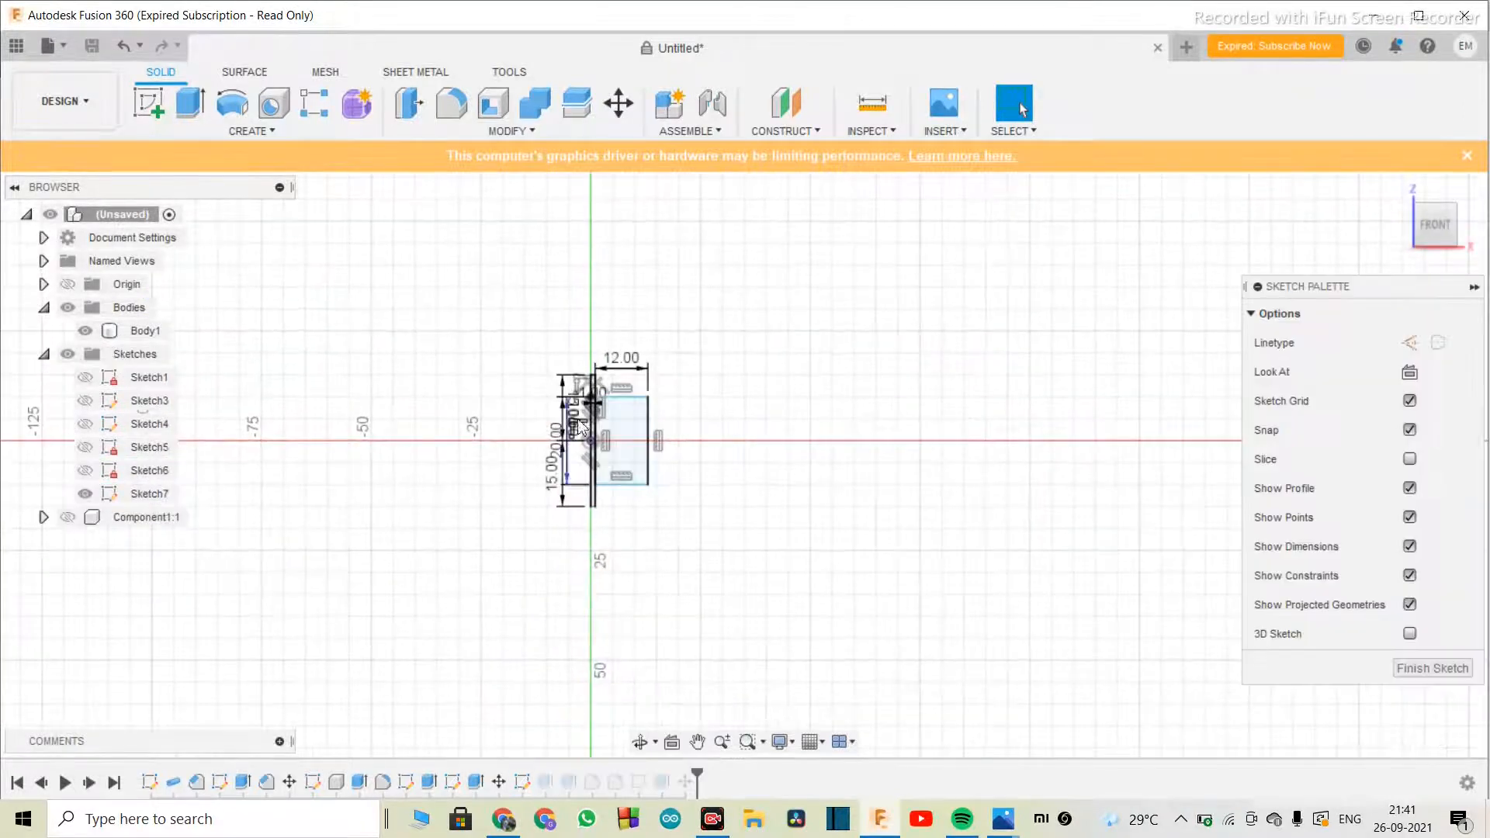
{"action": "double_click", "coordinate": [625, 365]}
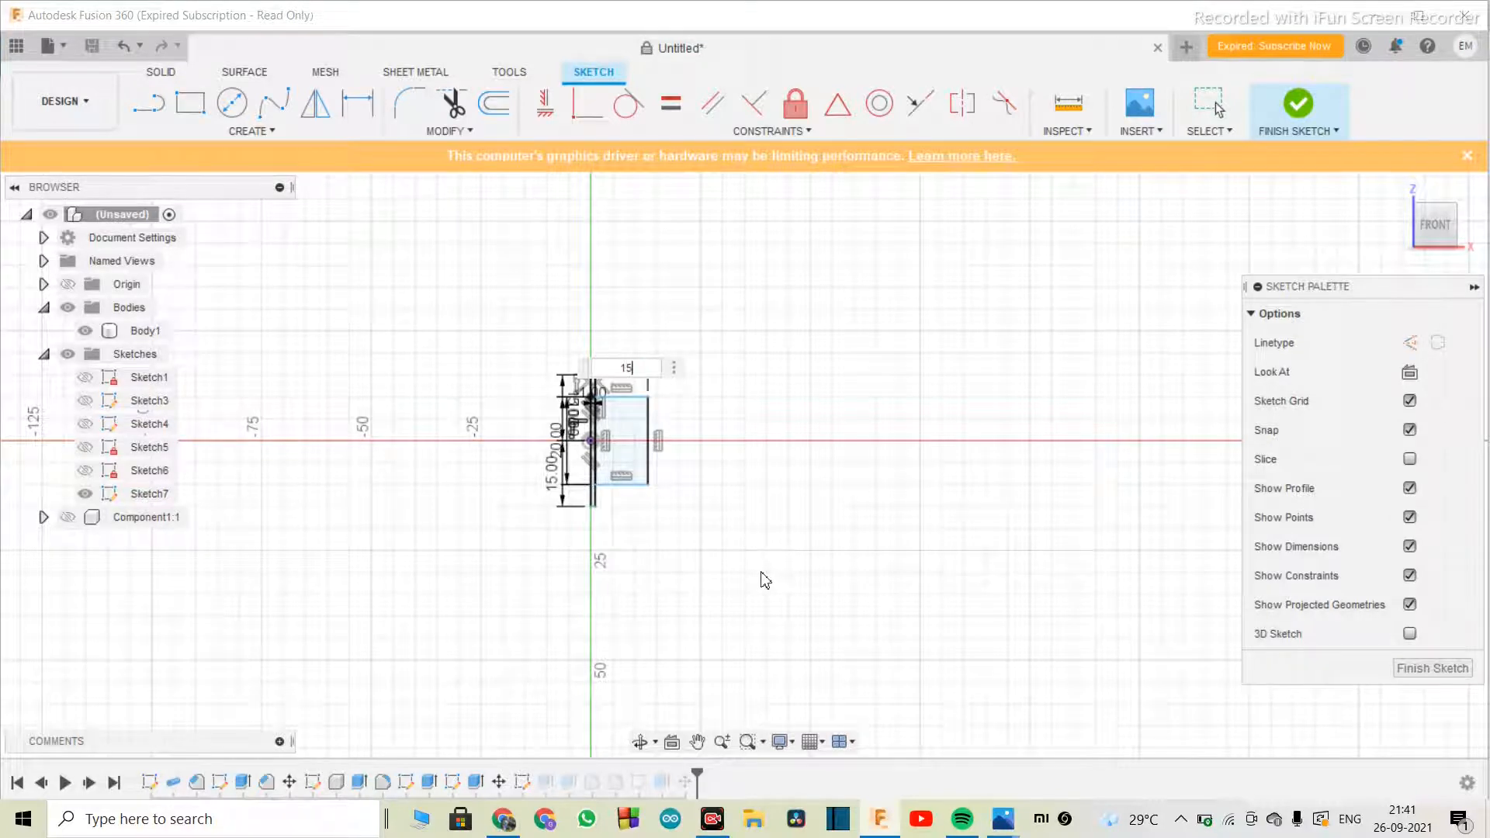
{"action": "key", "text": "Return"}
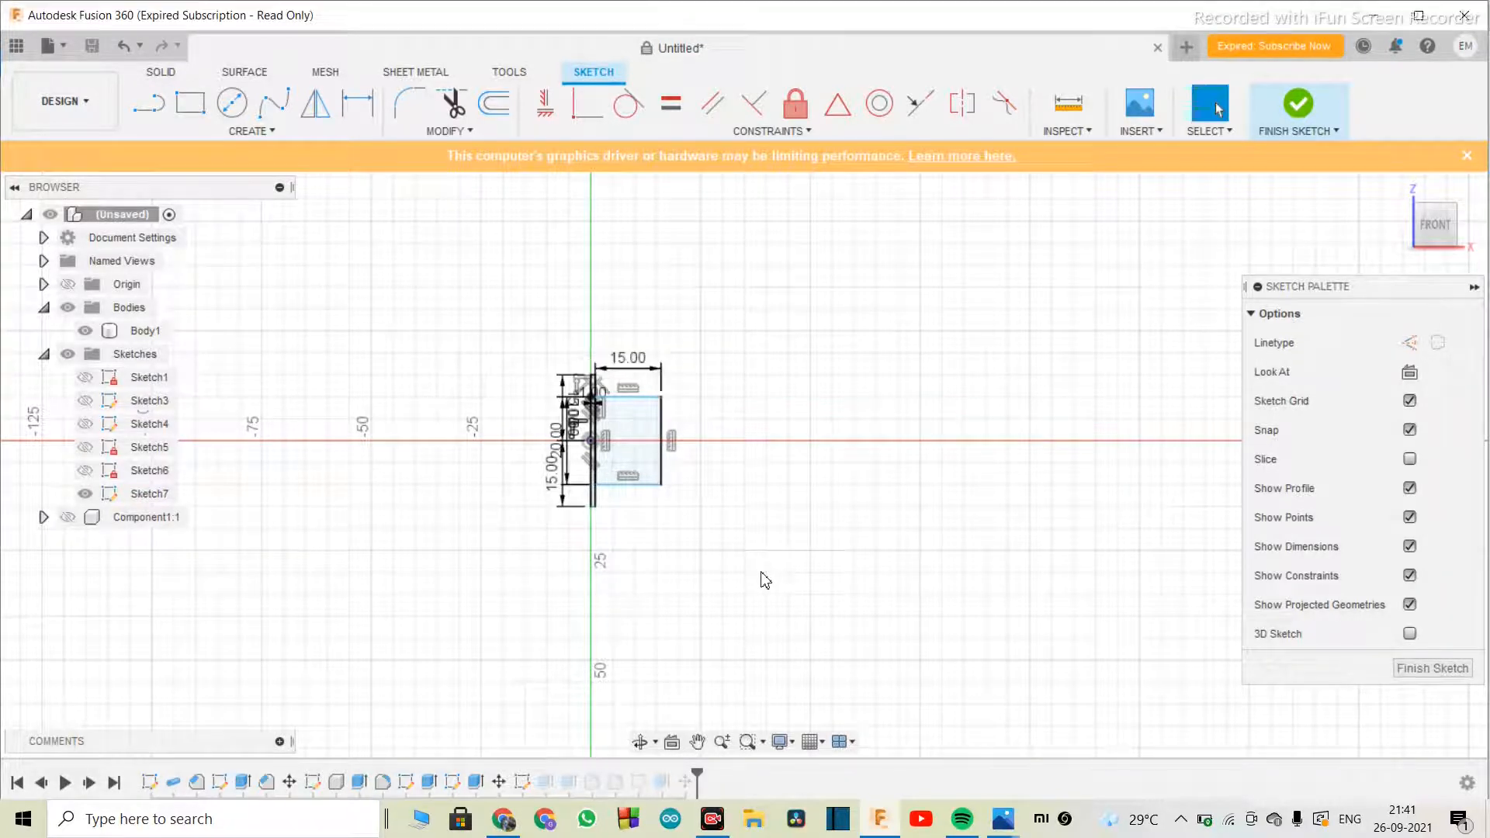
{"action": "double_click", "coordinate": [630, 362]}
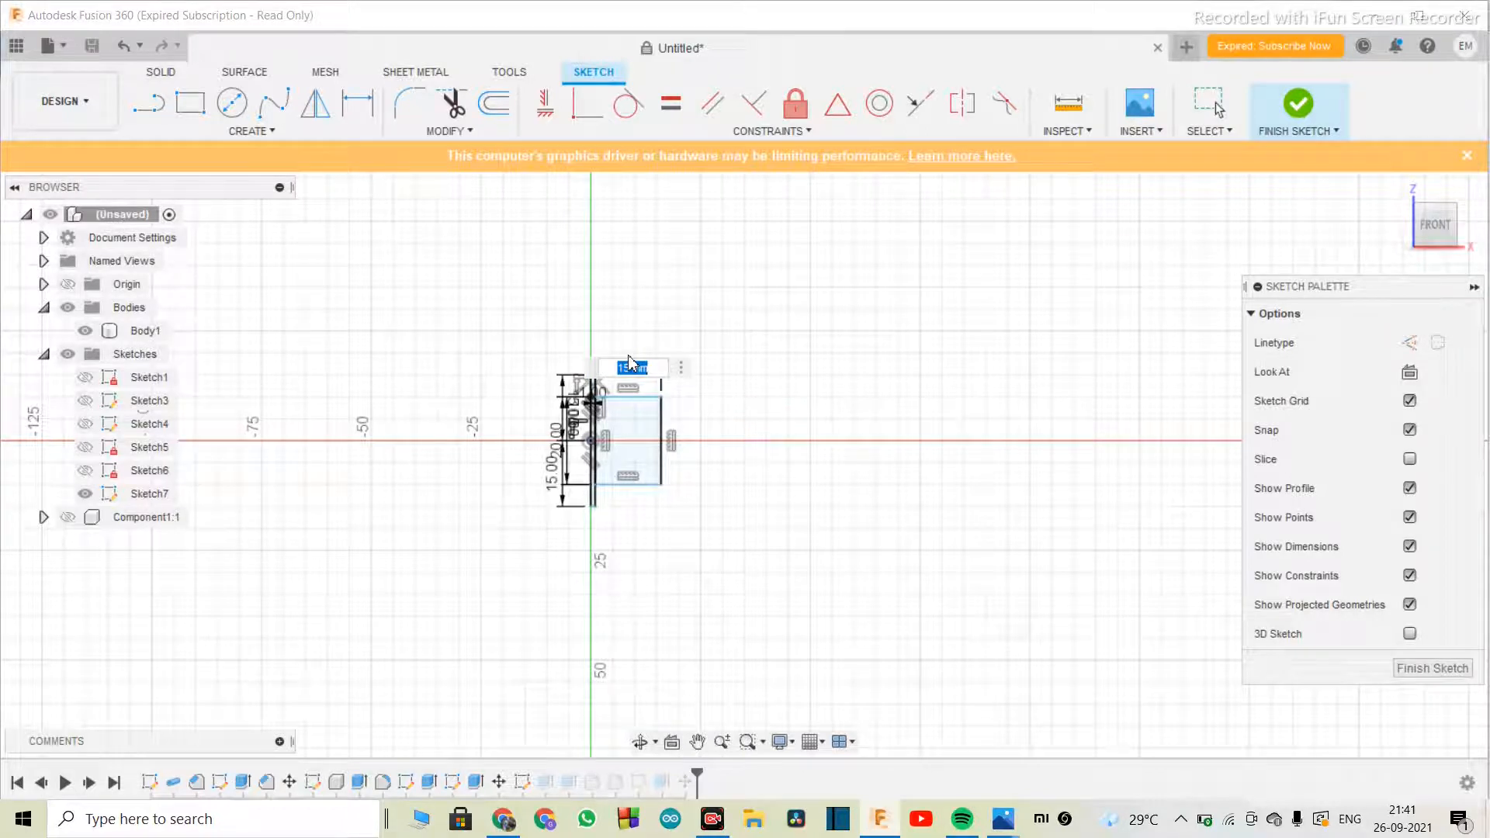
{"action": "key", "text": "BackSpace"}
{"action": "type", "text": "17"}
{"action": "key", "text": "Return"}
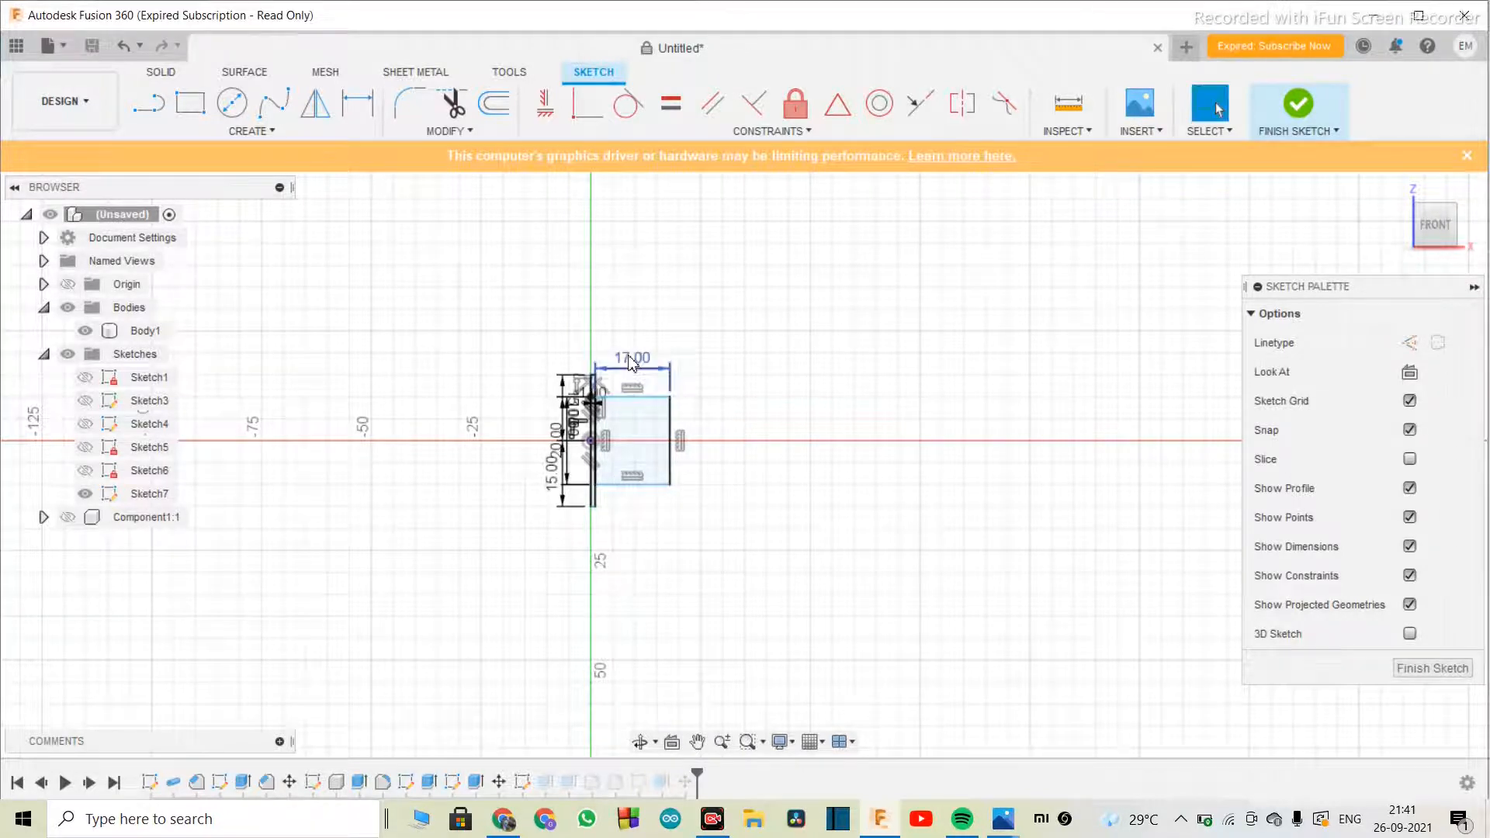
{"action": "left_click", "coordinate": [1413, 672]}
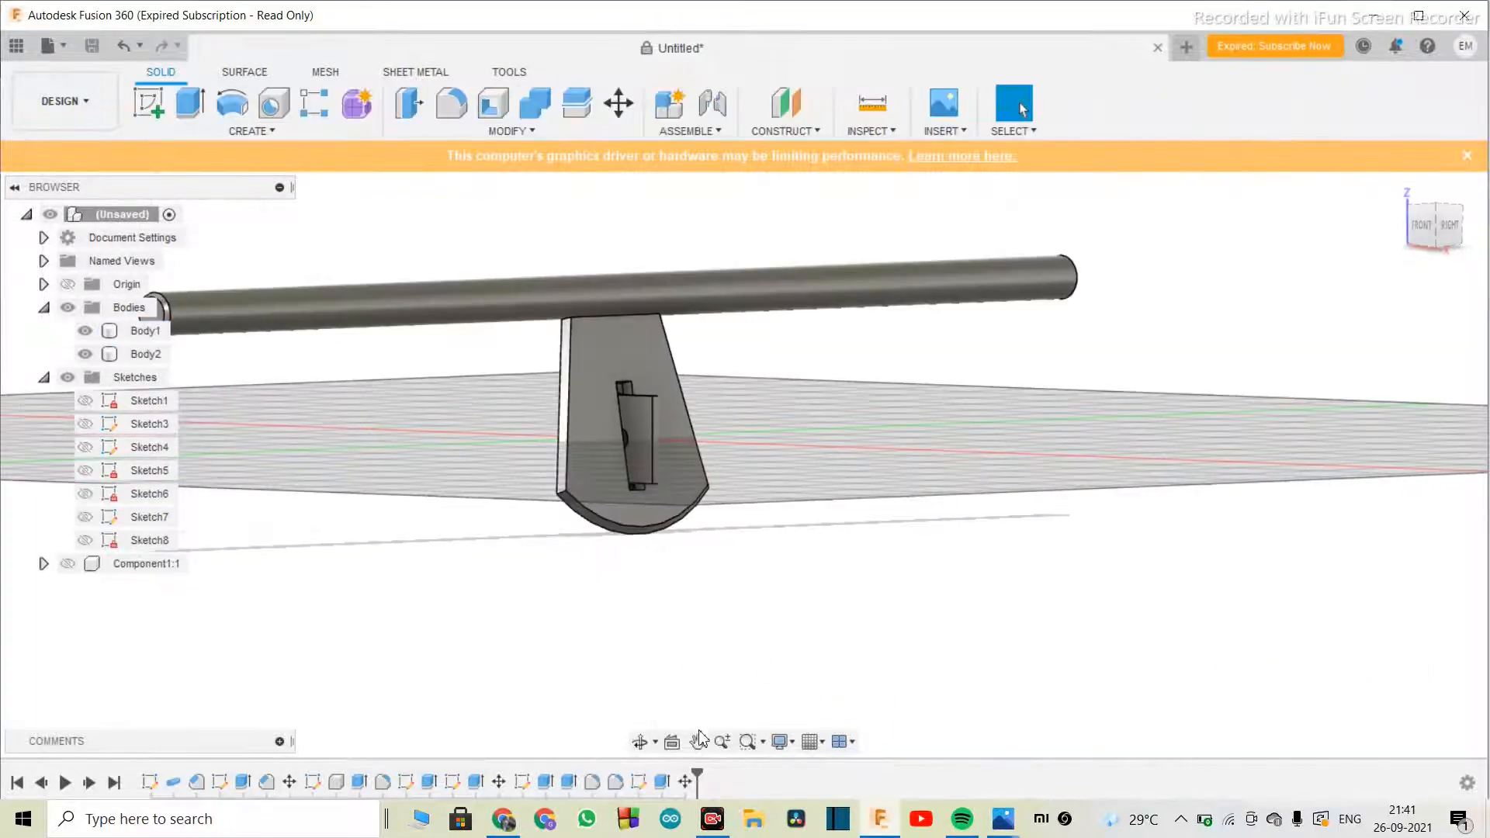
- Edit Sketch7 again and set the rib's horizontal length to 20 mm, then finish the sketch
{"action": "left_click", "coordinate": [640, 741]}
{"action": "left_click_drag", "start_coordinate": [678, 520], "coordinate": [737, 521]}
{"action": "key", "text": "Escape"}
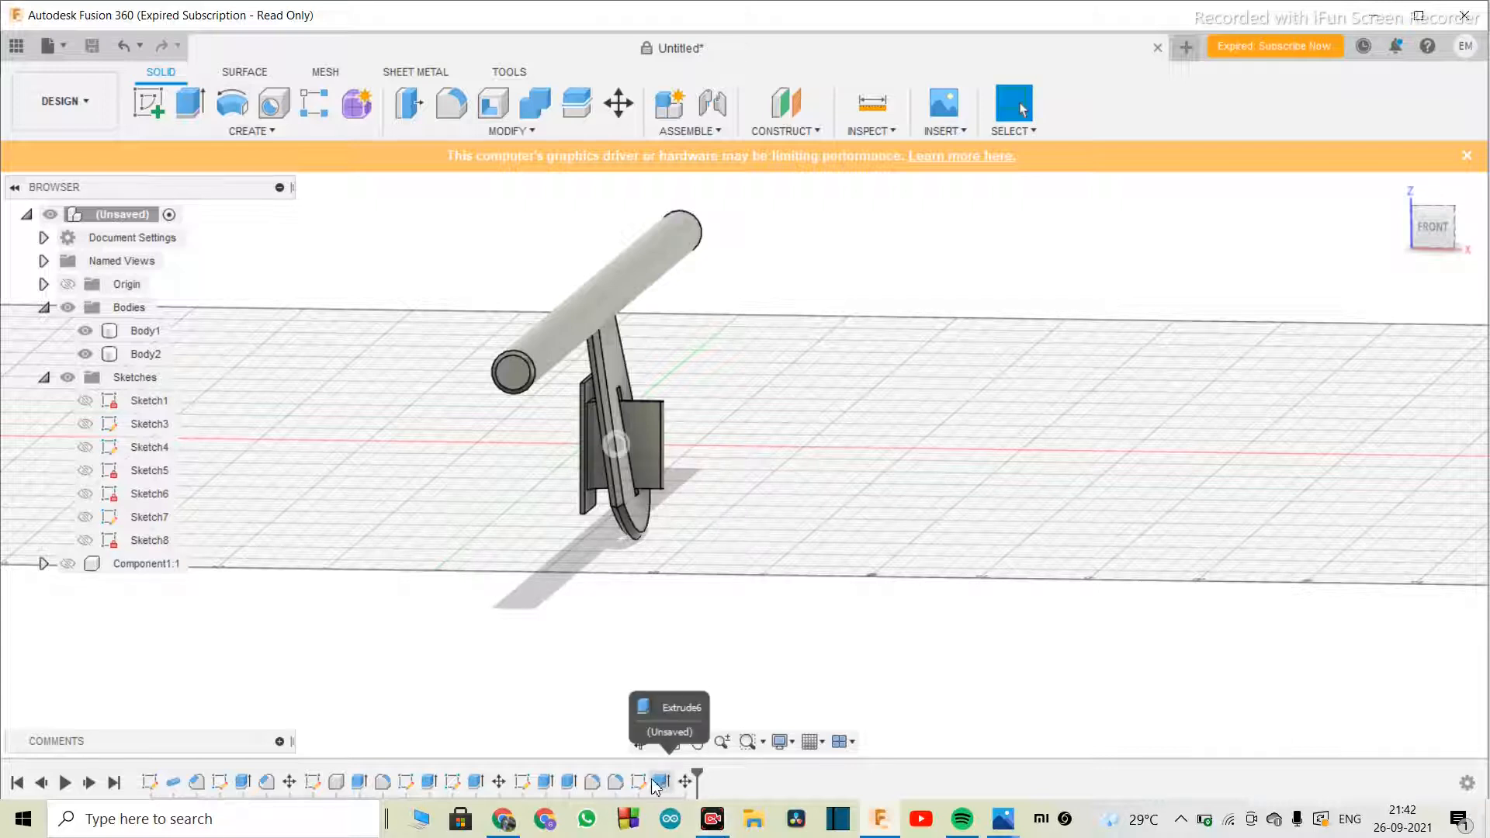
{"action": "right_click", "coordinate": [526, 781]}
{"action": "left_click", "coordinate": [603, 582]}
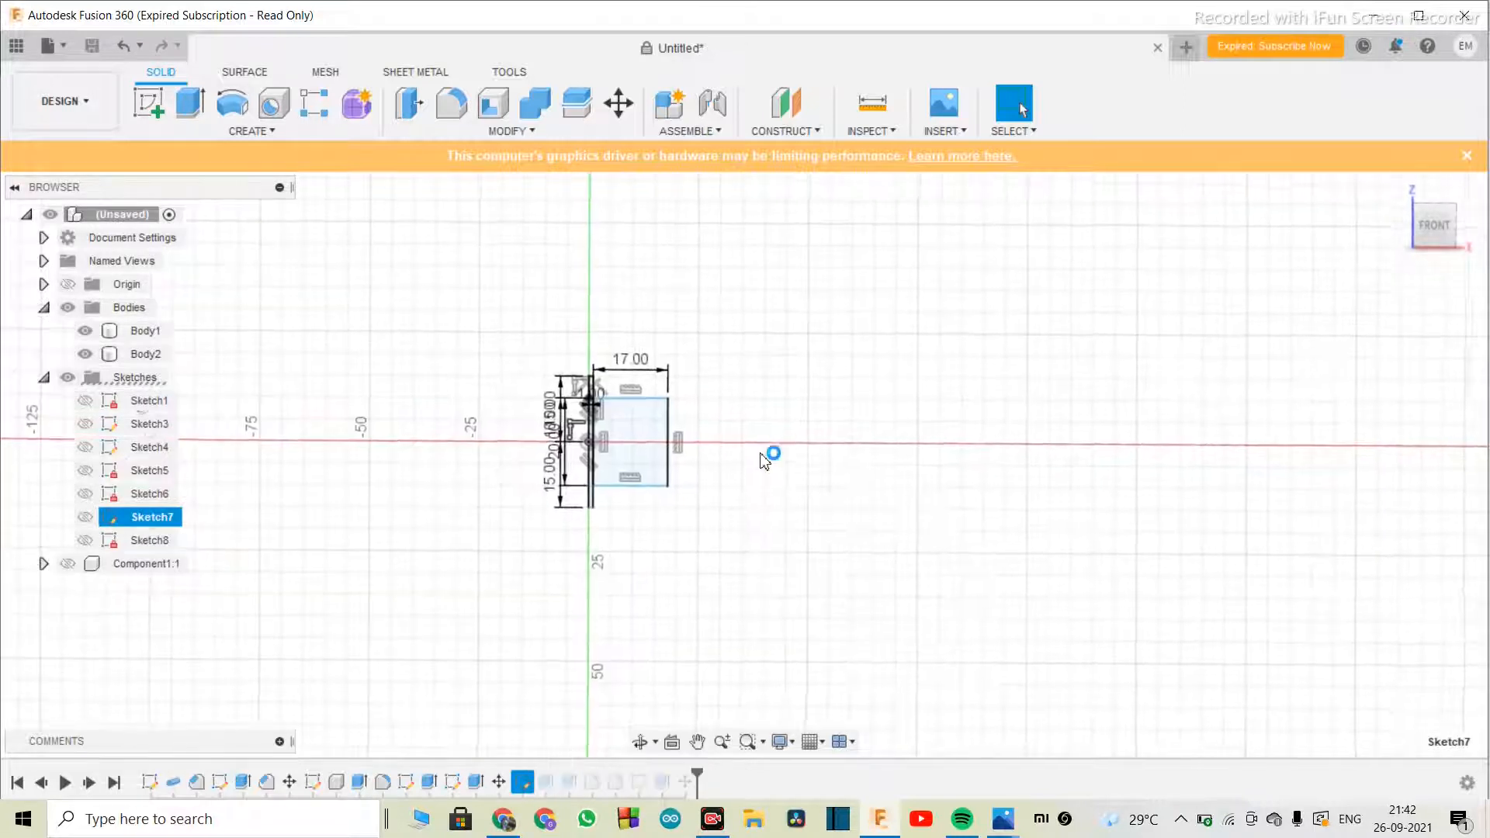
{"action": "double_click", "coordinate": [632, 359]}
{"action": "type", "text": "20"}
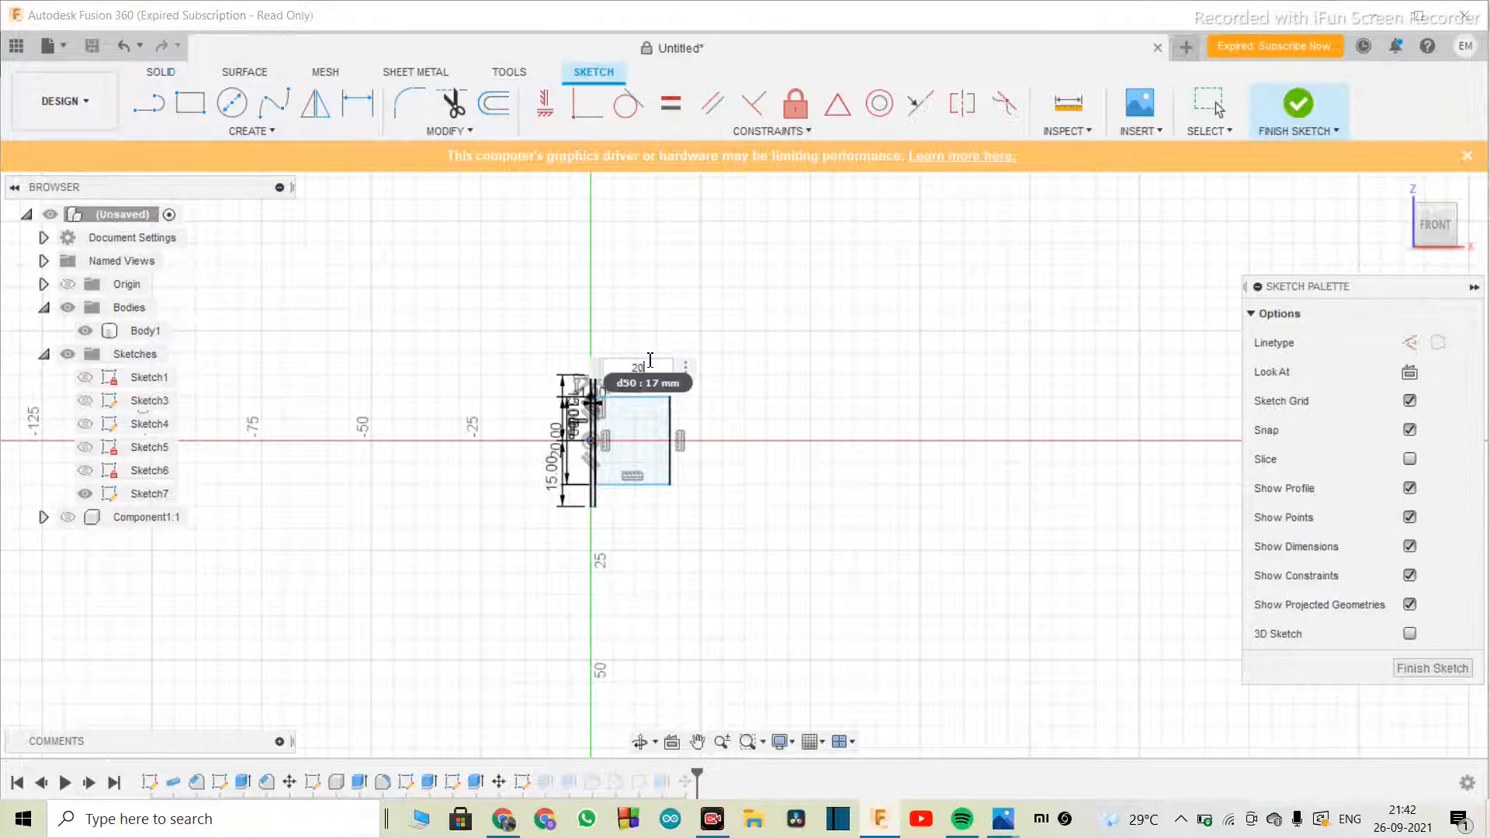
{"action": "key", "text": "Return"}
{"action": "left_click", "coordinate": [1415, 669]}
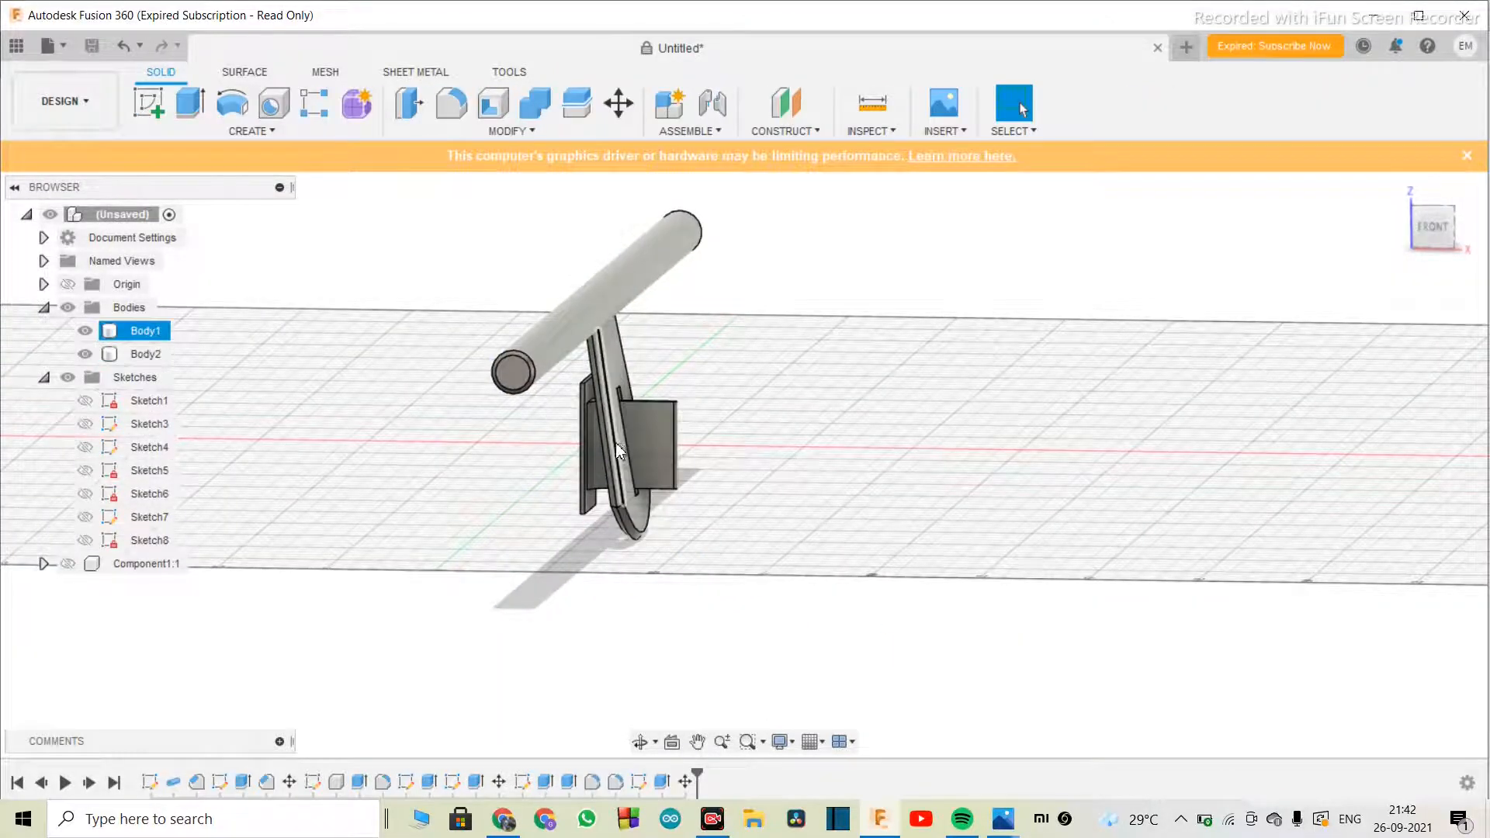
- Edit Sketch8 to set the hole's horizontal distance from the origin to 10 mm, and finish the sketch
{"action": "right_click", "coordinate": [641, 783]}
{"action": "left_click", "coordinate": [703, 584]}
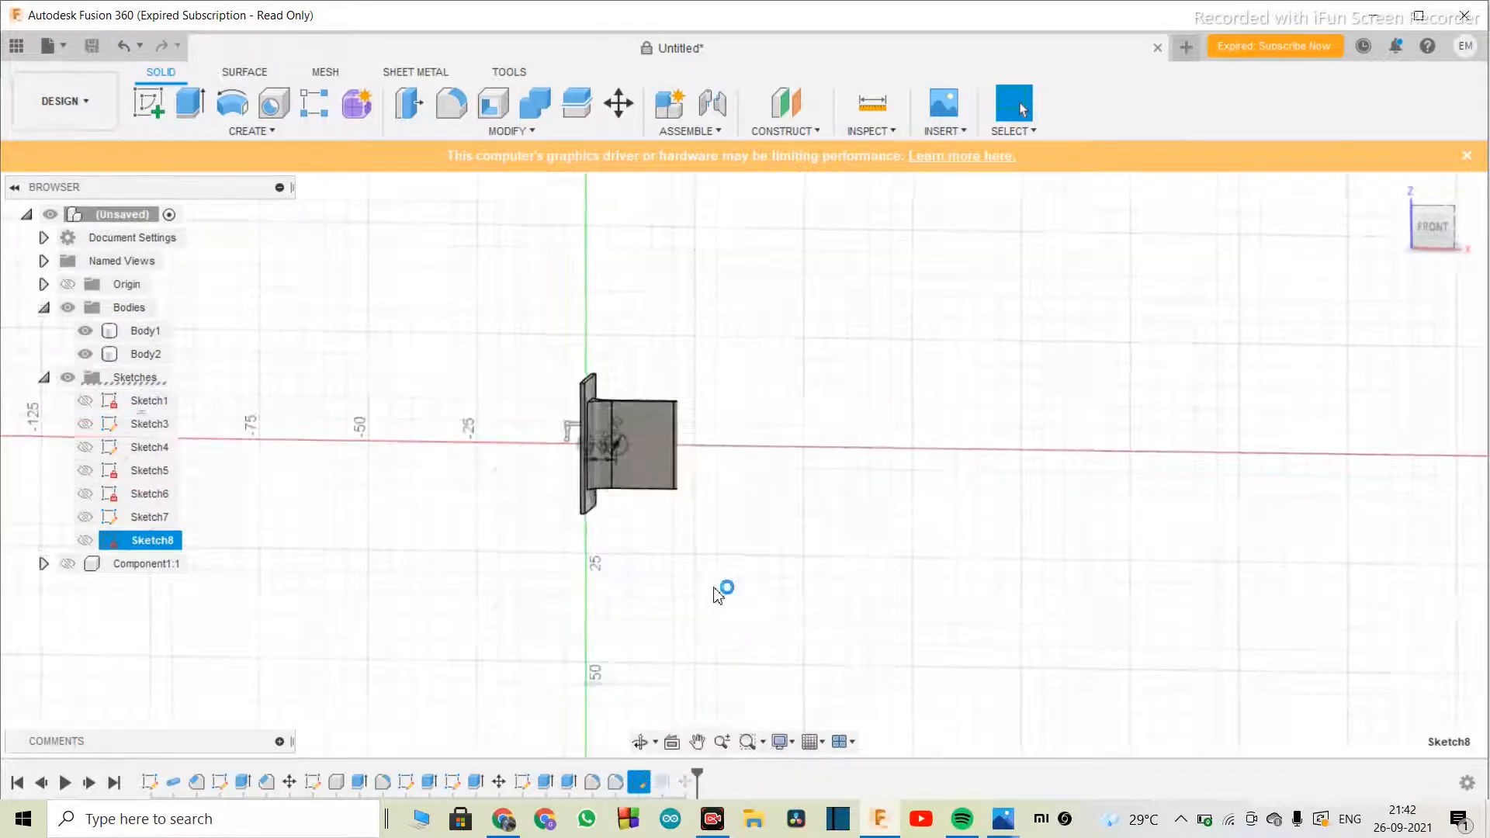
{"action": "scroll", "coordinate": [631, 422], "scroll_direction": "up", "scroll_amount": 3}
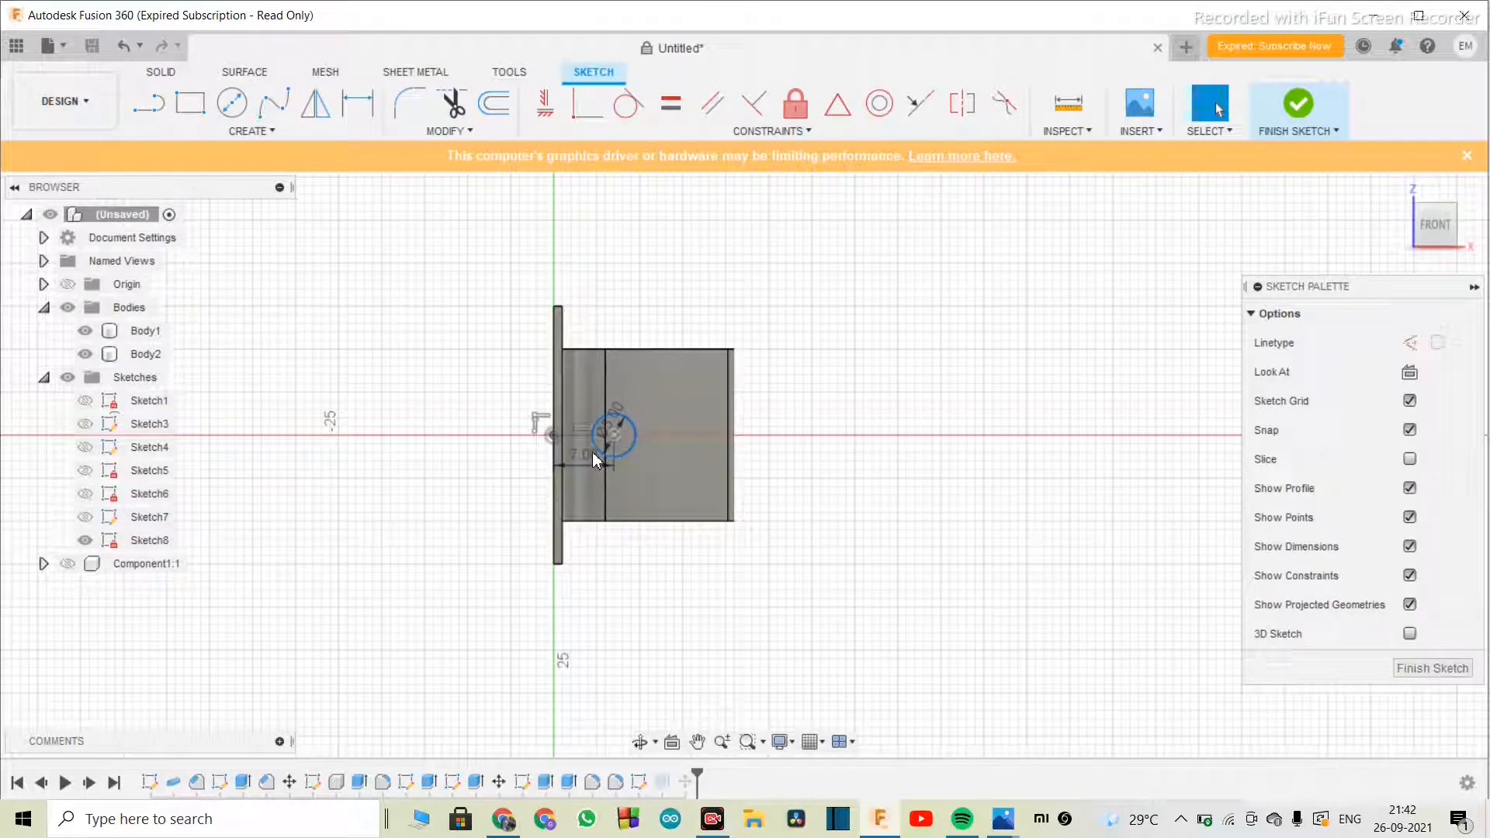
{"action": "left_click", "coordinate": [584, 458]}
{"action": "double_click", "coordinate": [581, 456]}
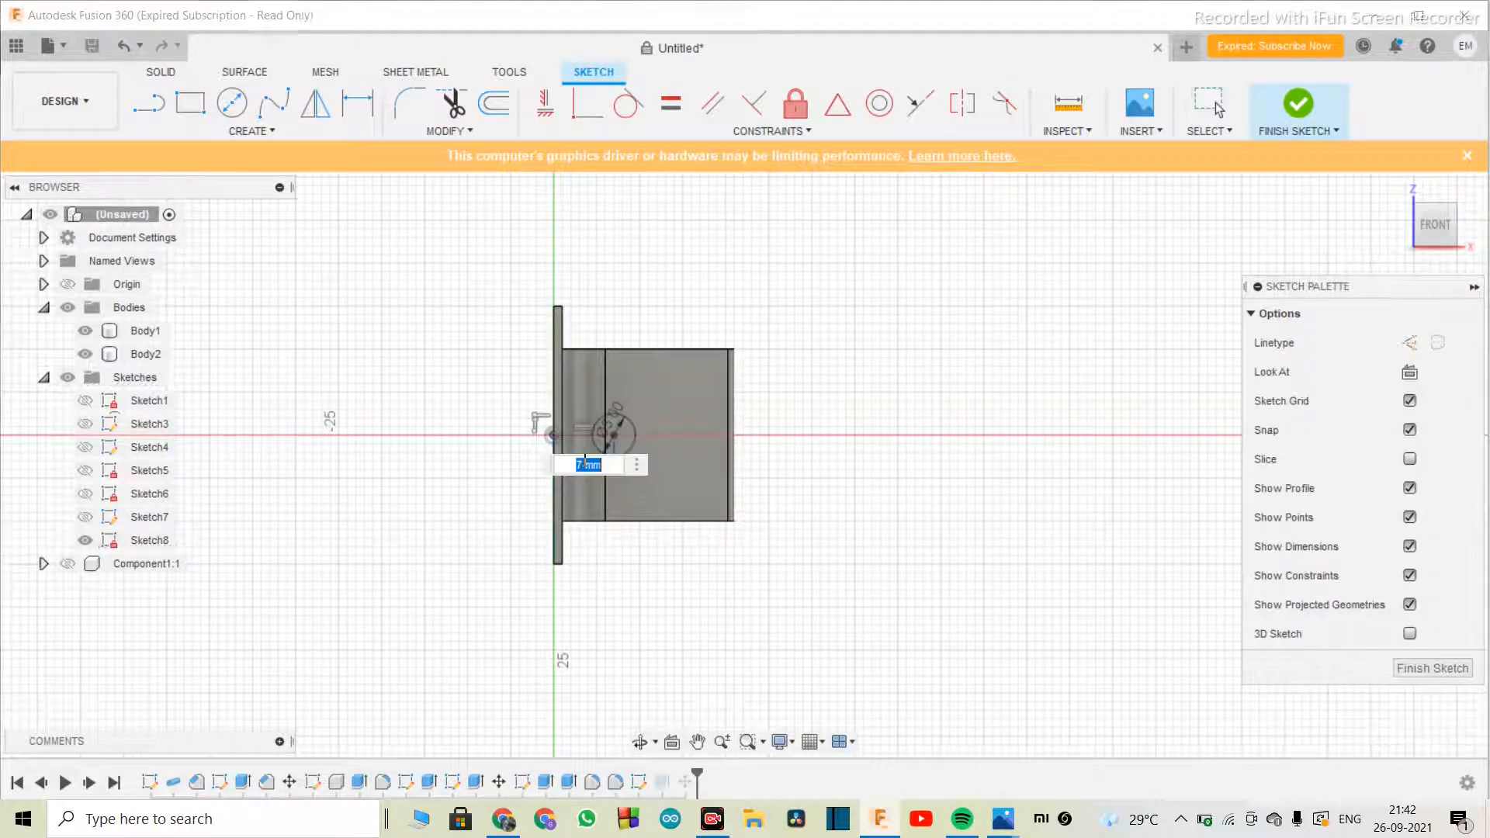
{"action": "type", "text": "40"}
{"action": "key", "text": "Return"}
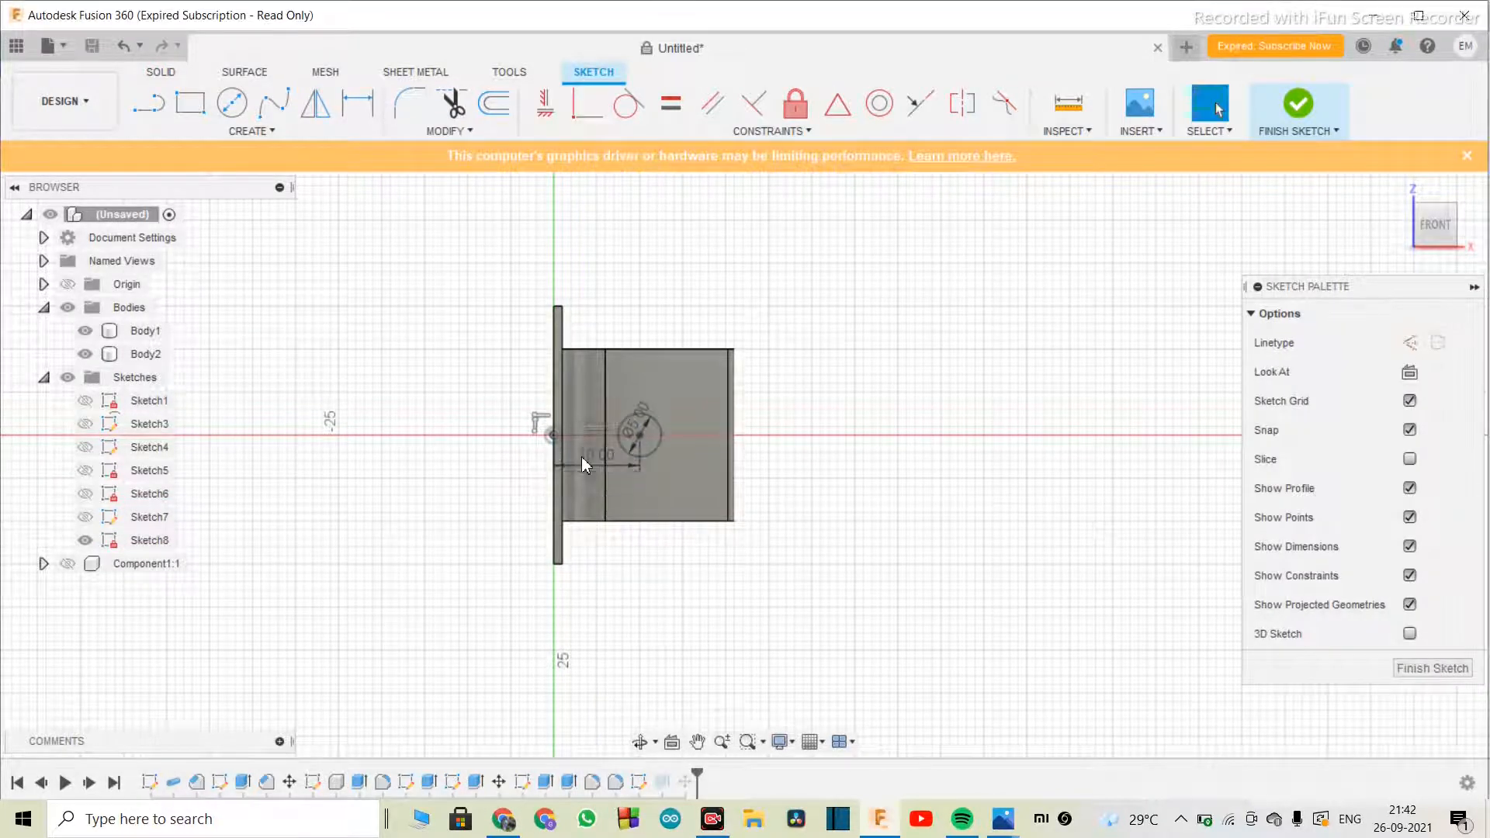
{"action": "left_click", "coordinate": [1433, 669]}
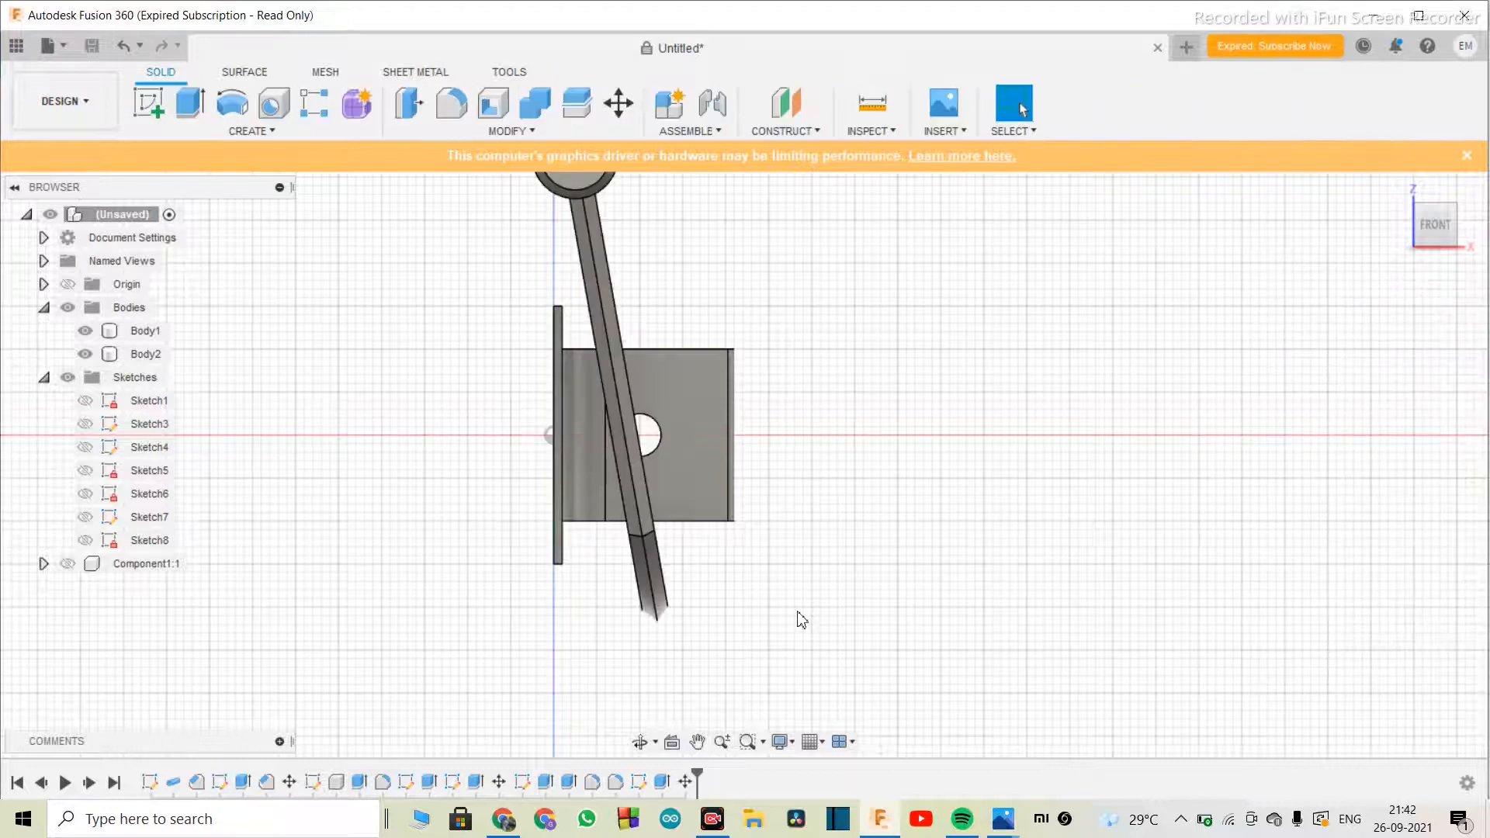
- Edit Sketch8 to set the hole's horizontal distance from the origin to 15 mm, and finish the sketch
{"action": "right_click", "coordinate": [639, 782]}
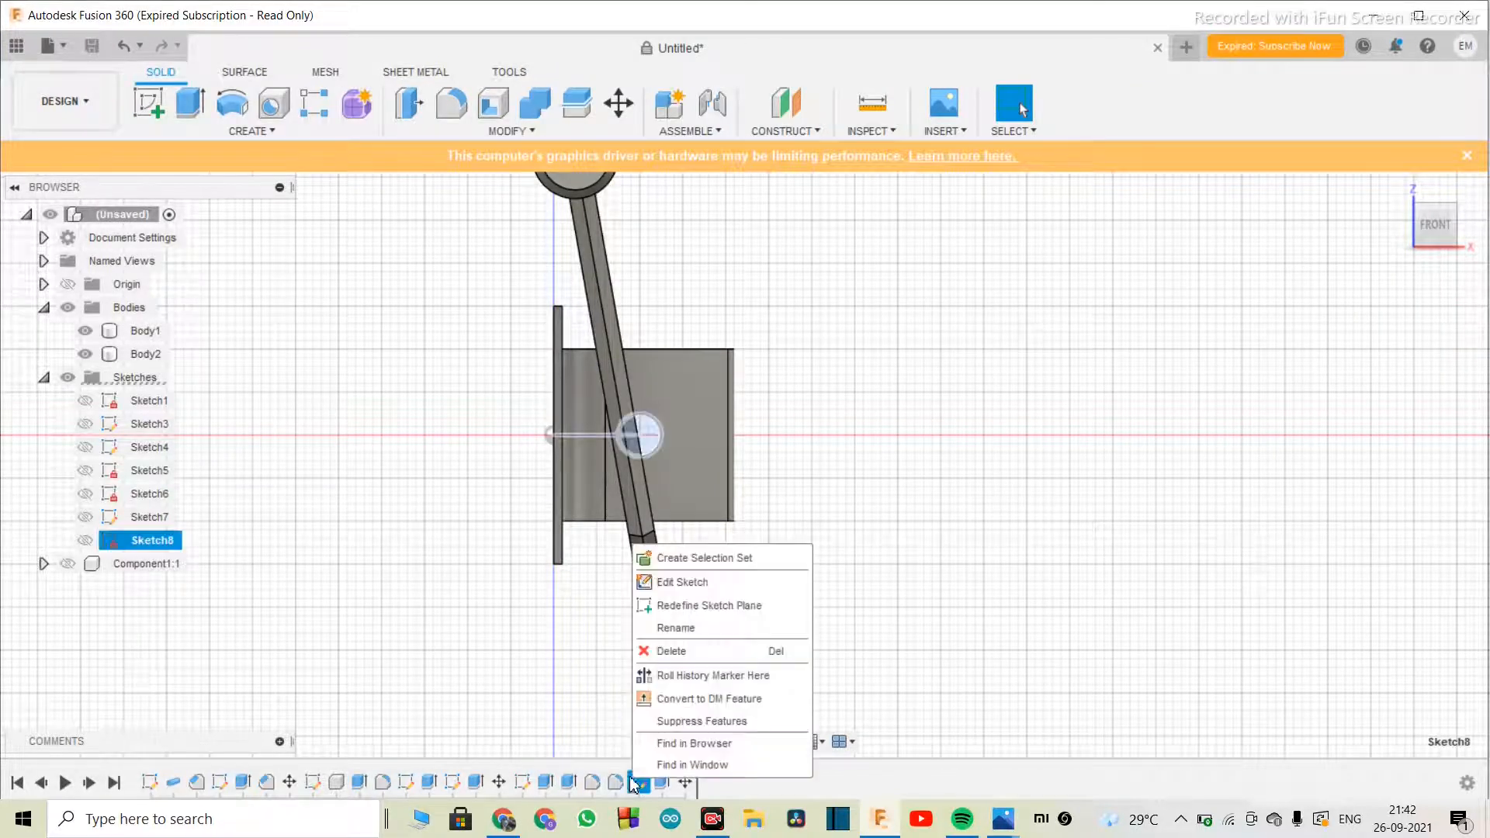
{"action": "left_click", "coordinate": [681, 581]}
{"action": "double_click", "coordinate": [593, 457]}
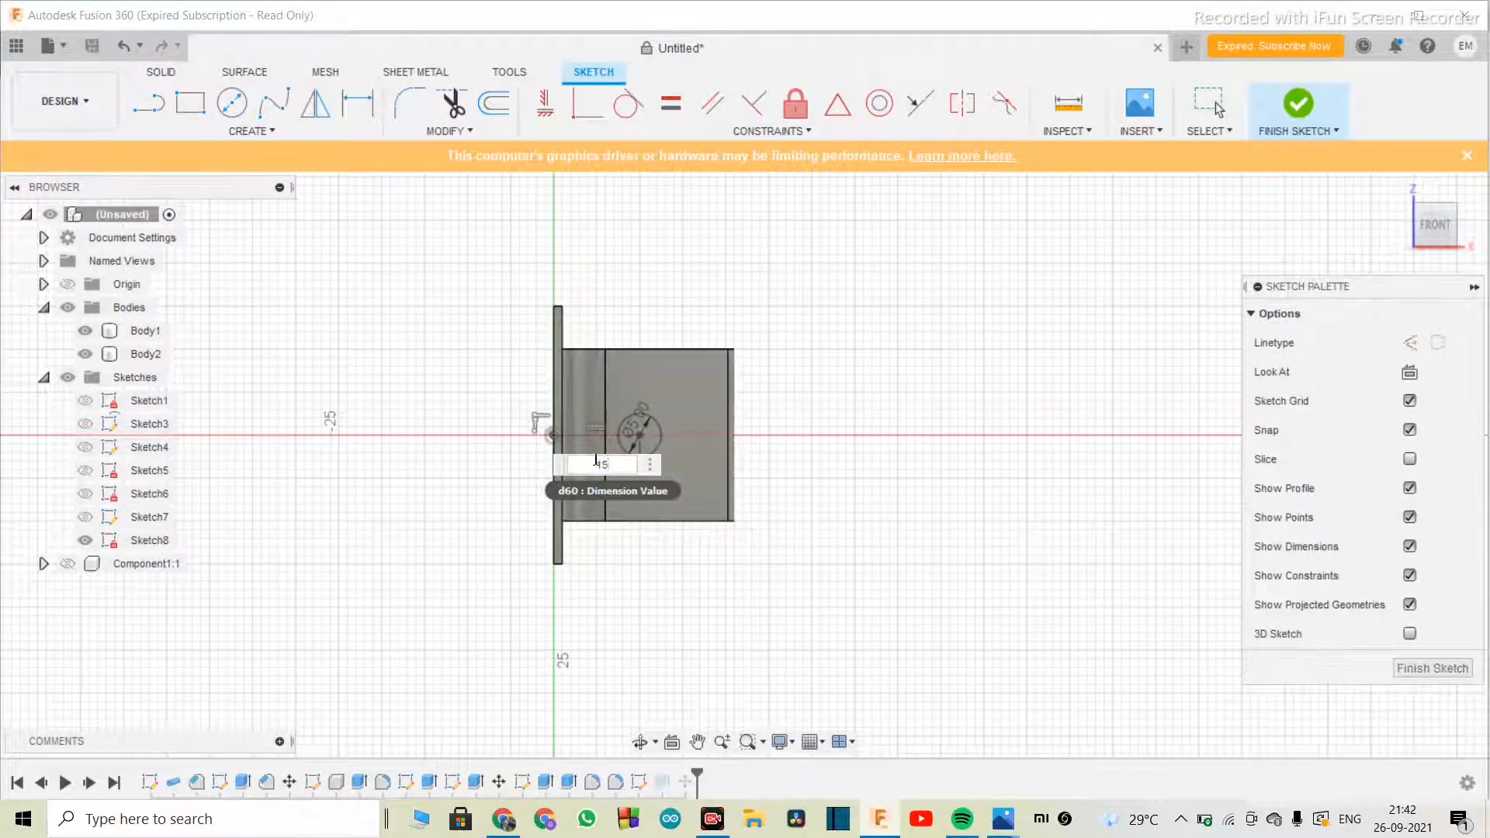
{"action": "type", "text": "15"}
{"action": "key", "text": "Return"}
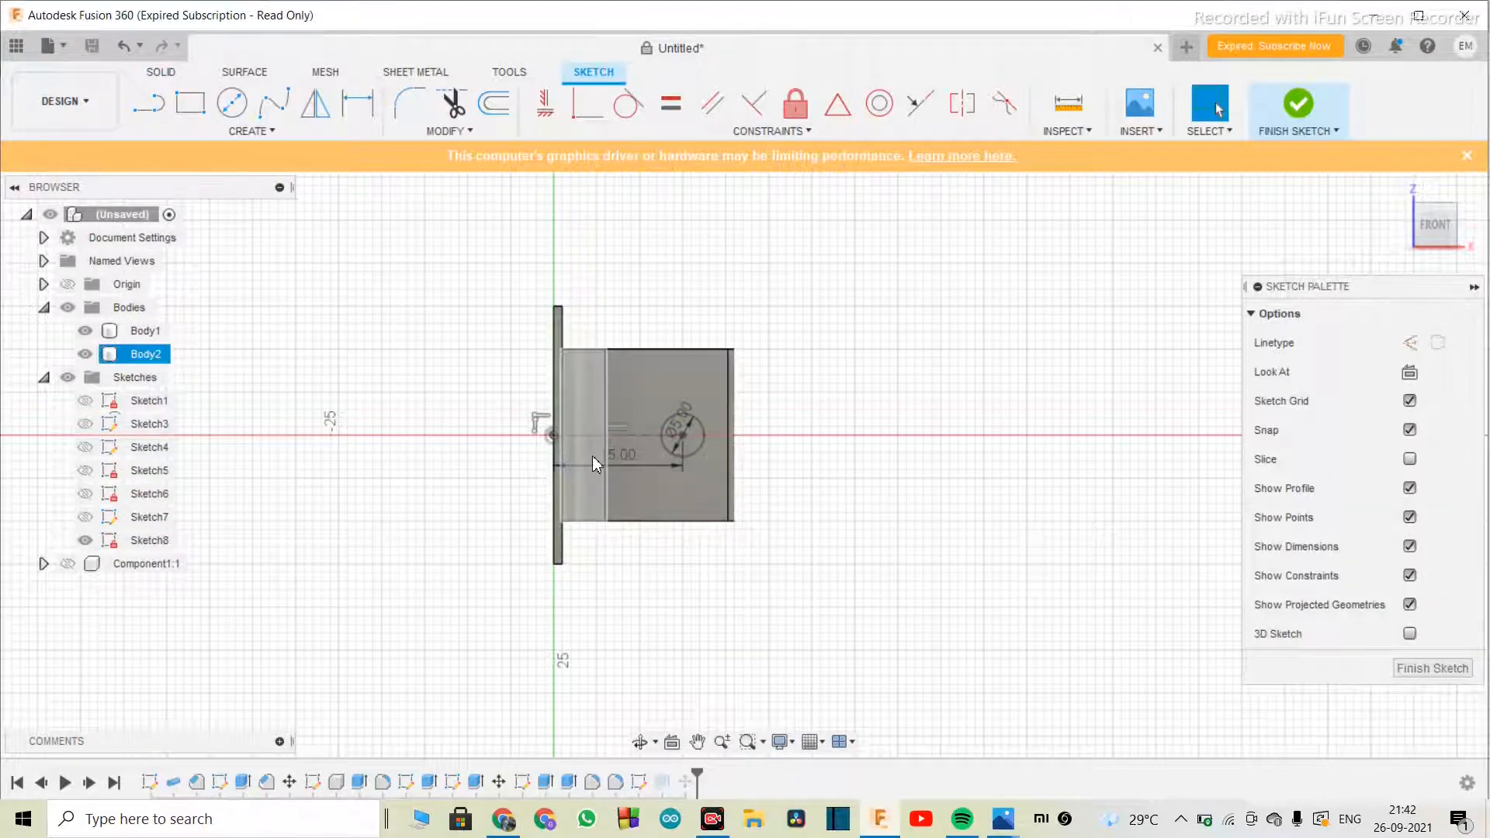
{"action": "left_click", "coordinate": [1425, 678]}
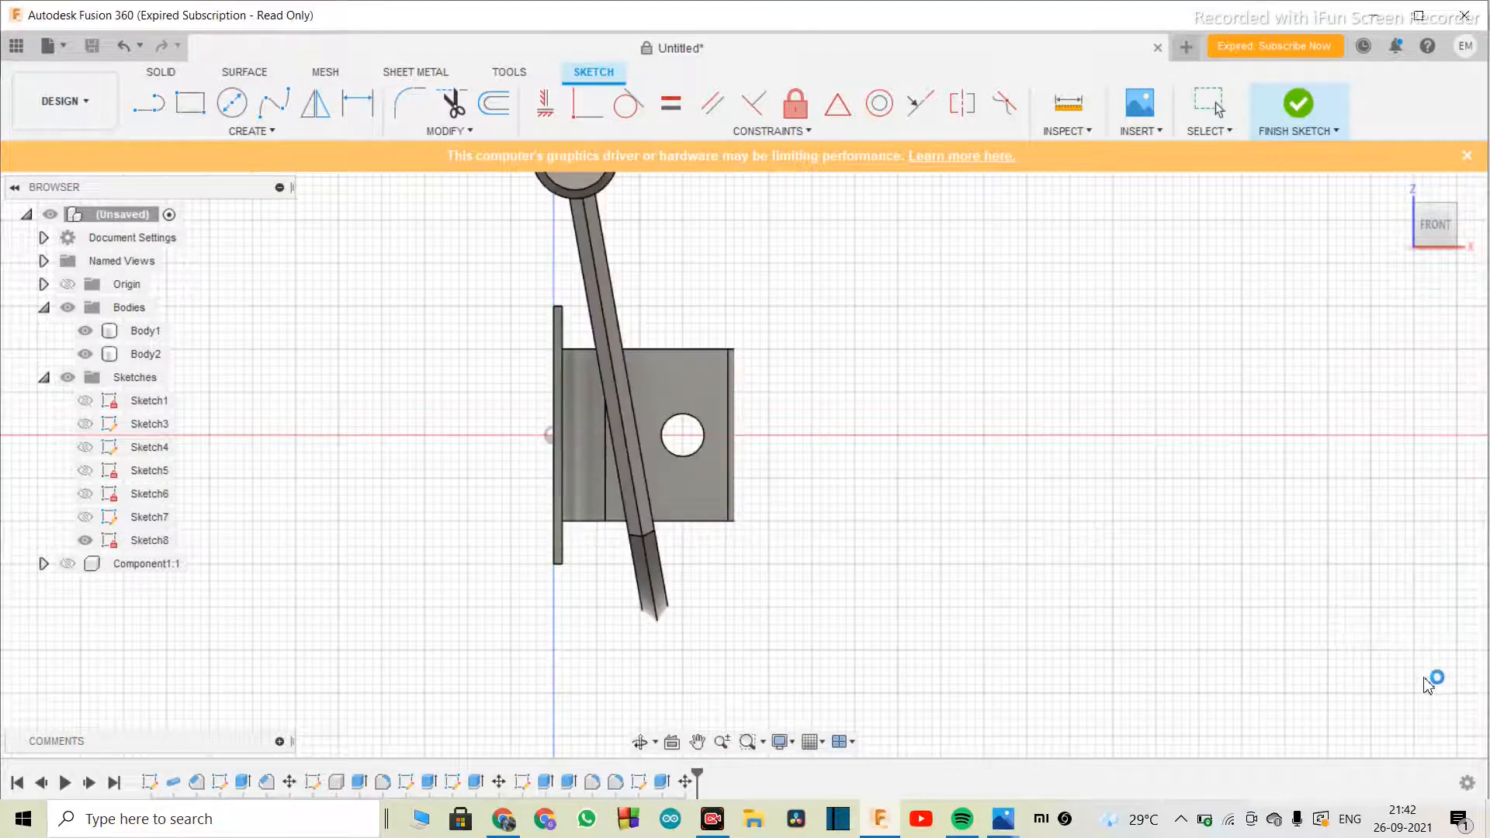
- Edit the rib's extrusion feature and try symmetric distances of 1 mm and 0.9 mm to thicken it within the slot
{"action": "left_click", "coordinate": [644, 745]}
{"action": "left_click_drag", "start_coordinate": [543, 450], "coordinate": [561, 513]}
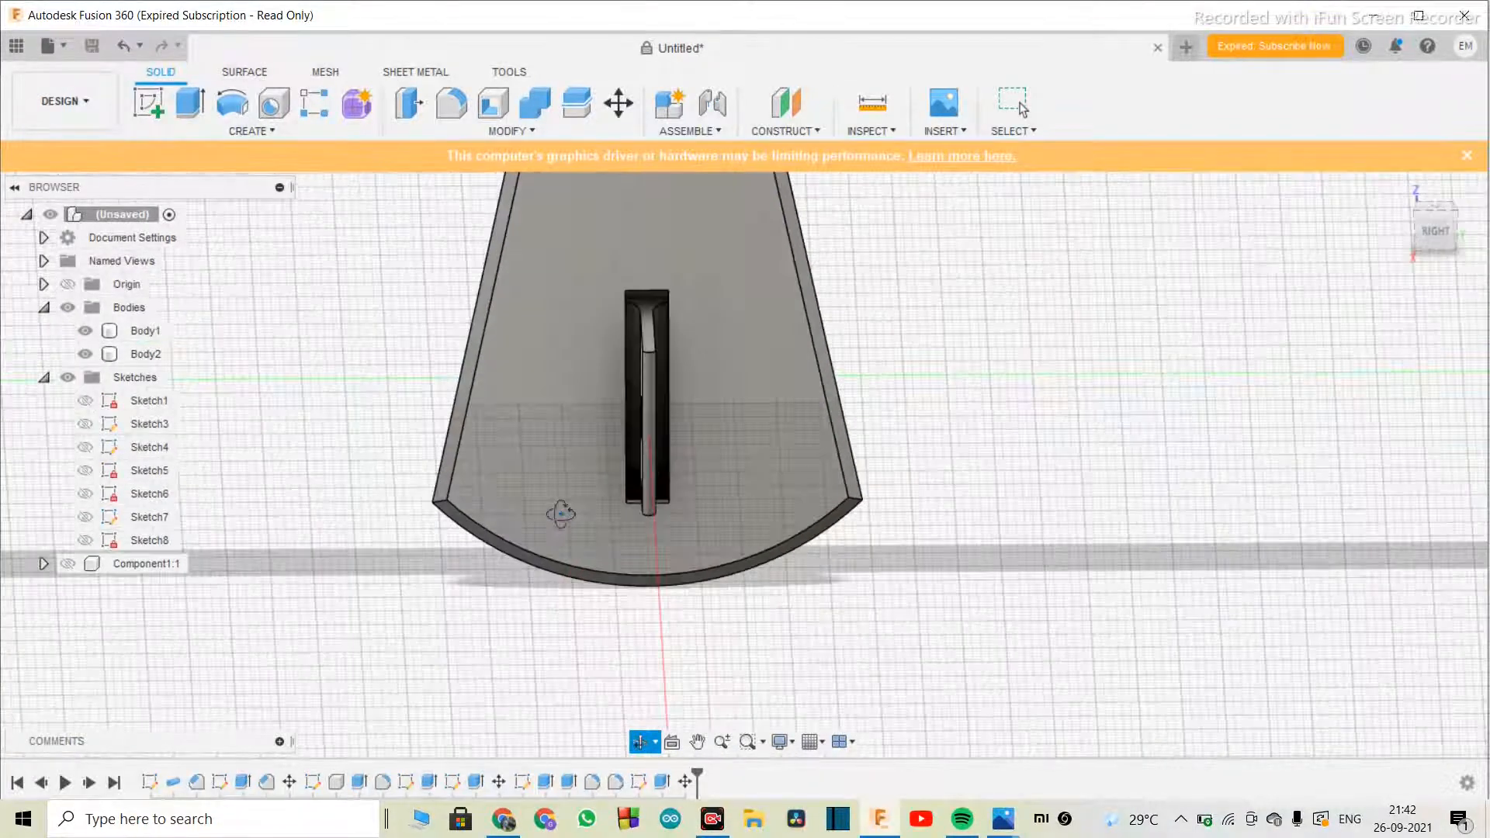
{"action": "key", "text": "Escape"}
{"action": "left_click", "coordinate": [651, 330]}
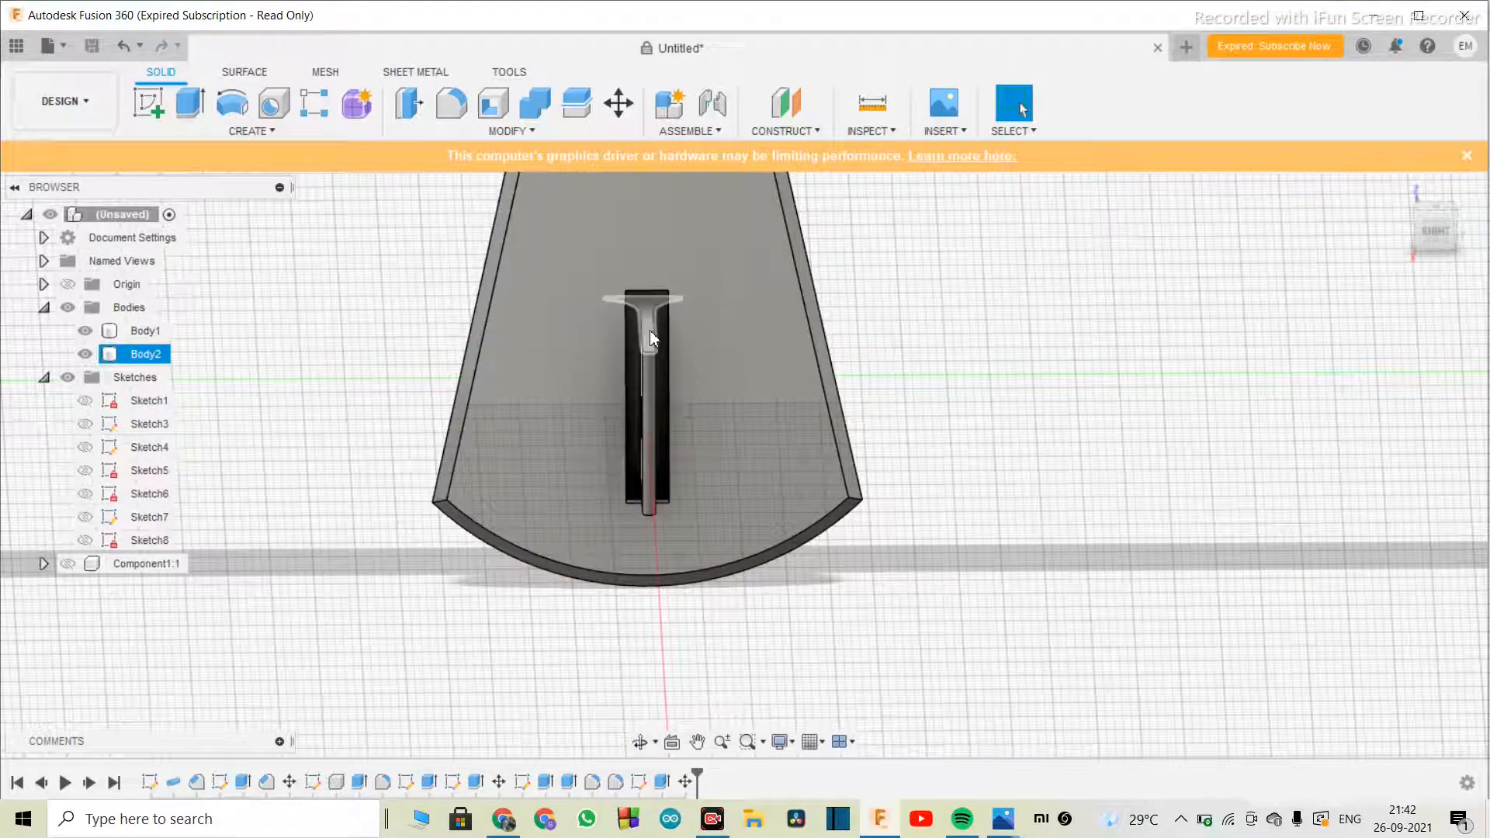
{"action": "left_click_drag", "start_coordinate": [649, 331], "coordinate": [646, 450]}
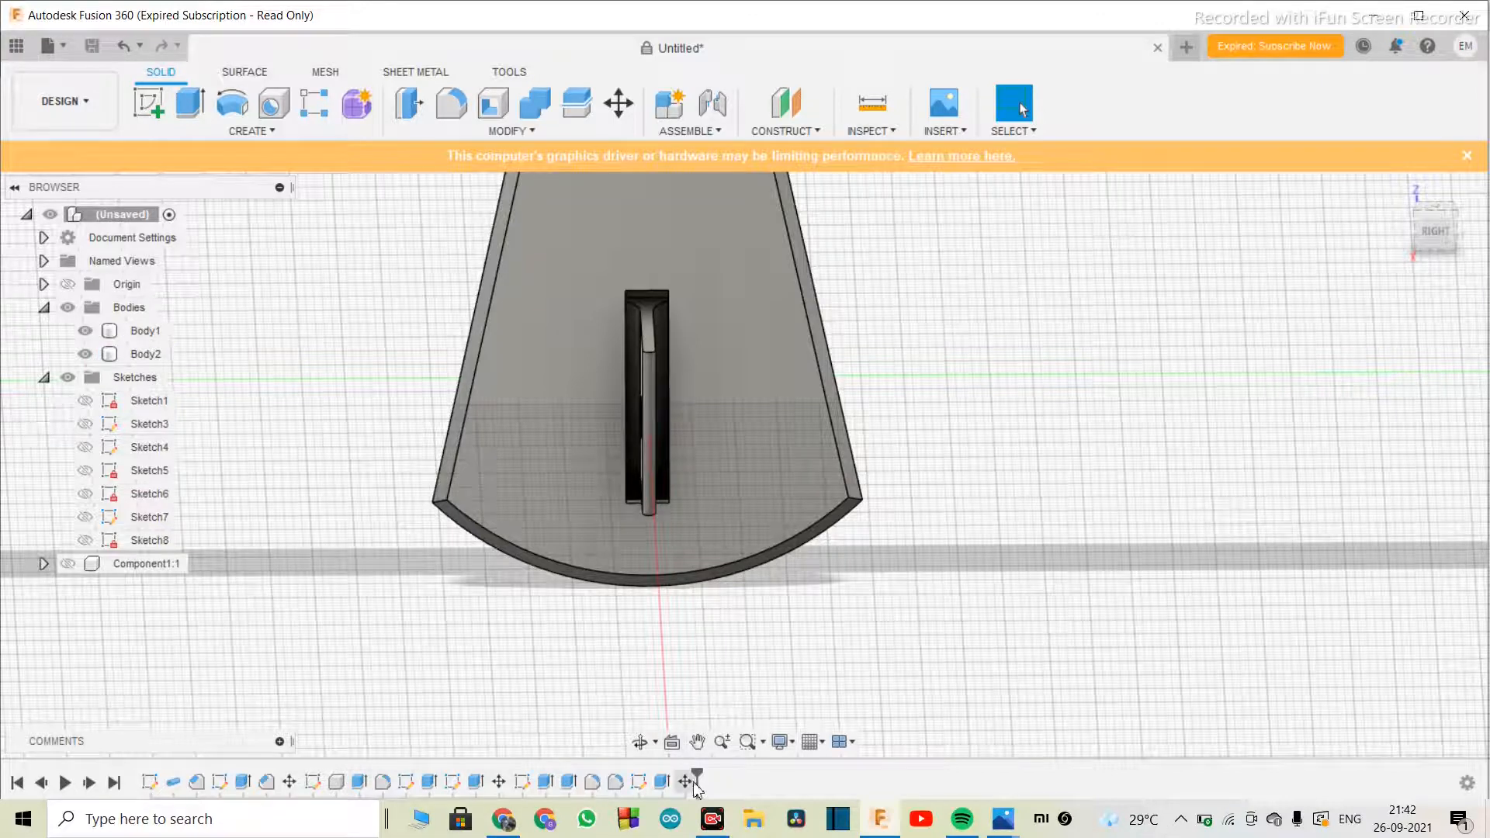
{"action": "right_click", "coordinate": [562, 782]}
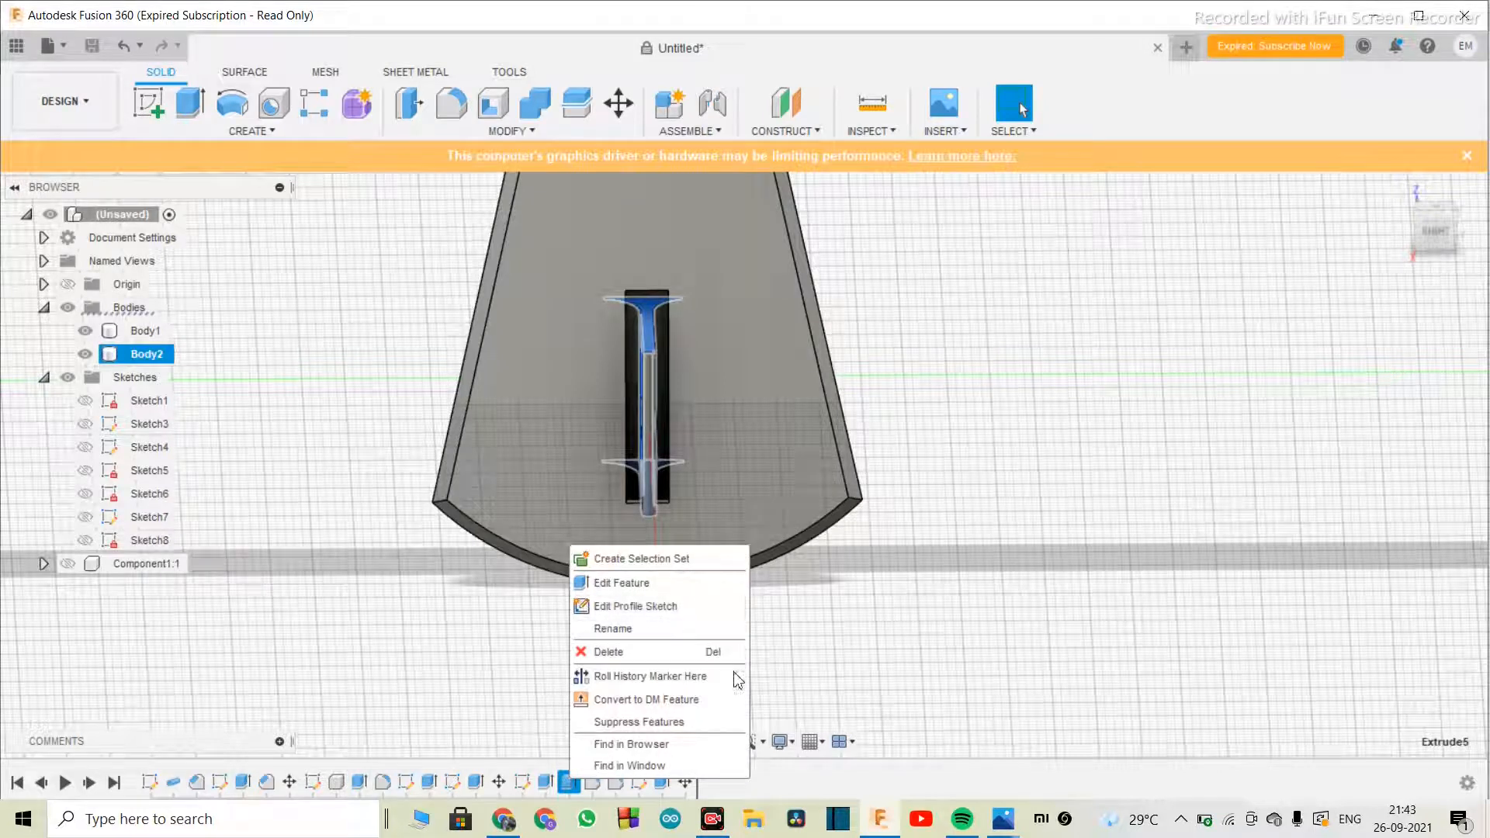
{"action": "left_click", "coordinate": [854, 659]}
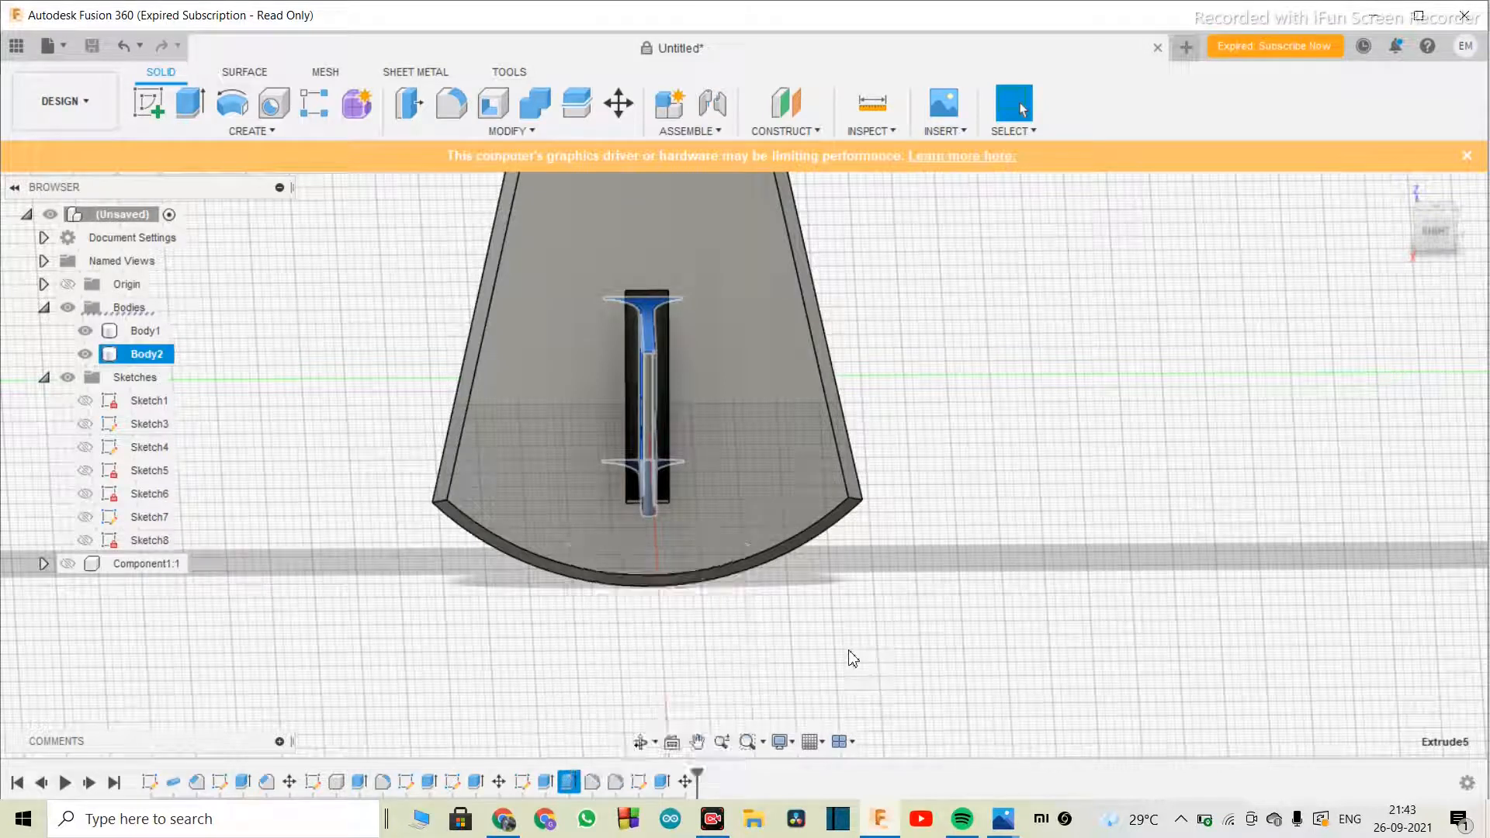
{"action": "right_click", "coordinate": [573, 784]}
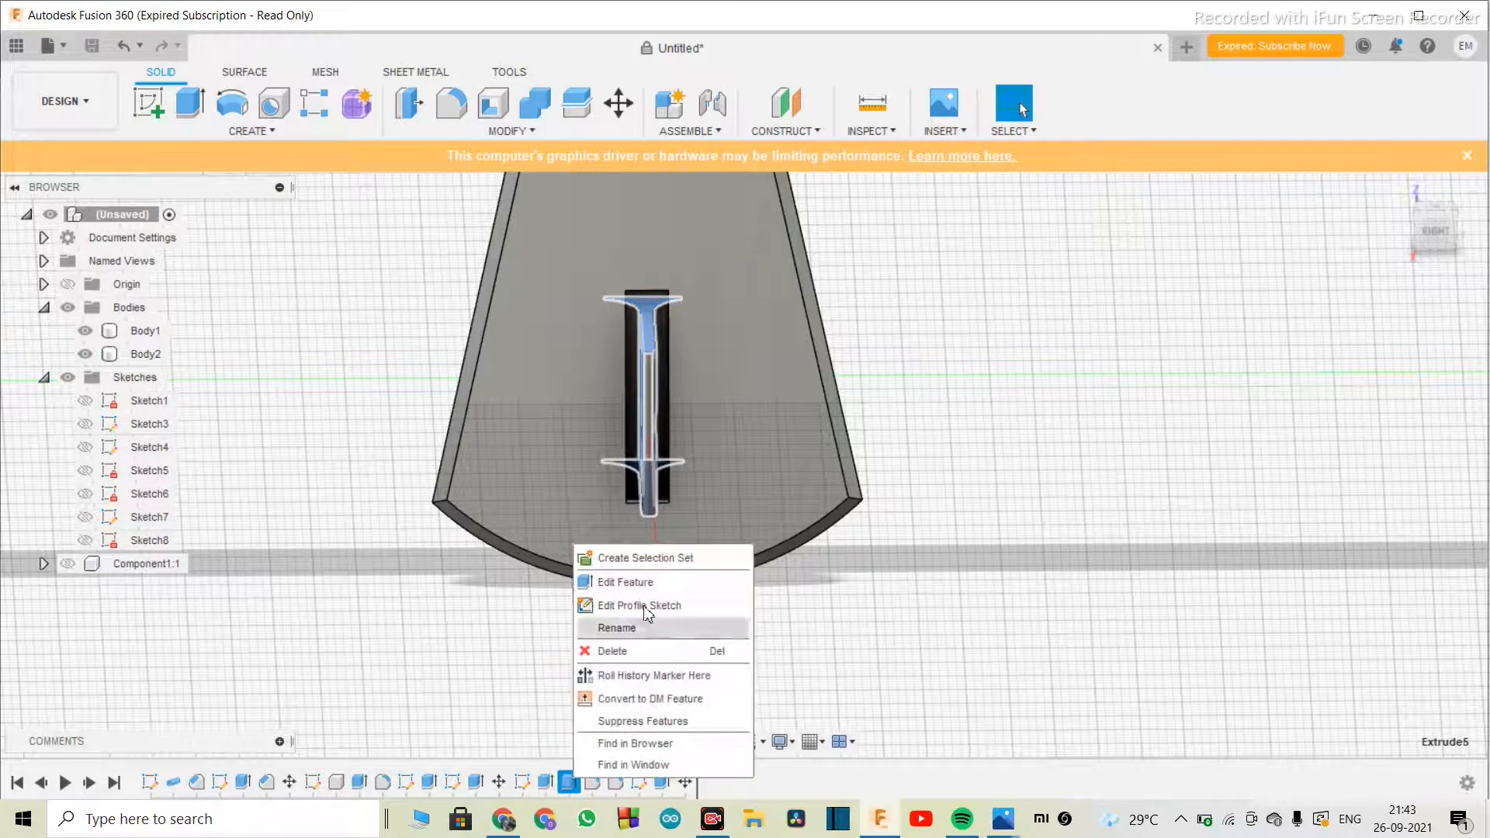
{"action": "left_click", "coordinate": [605, 576]}
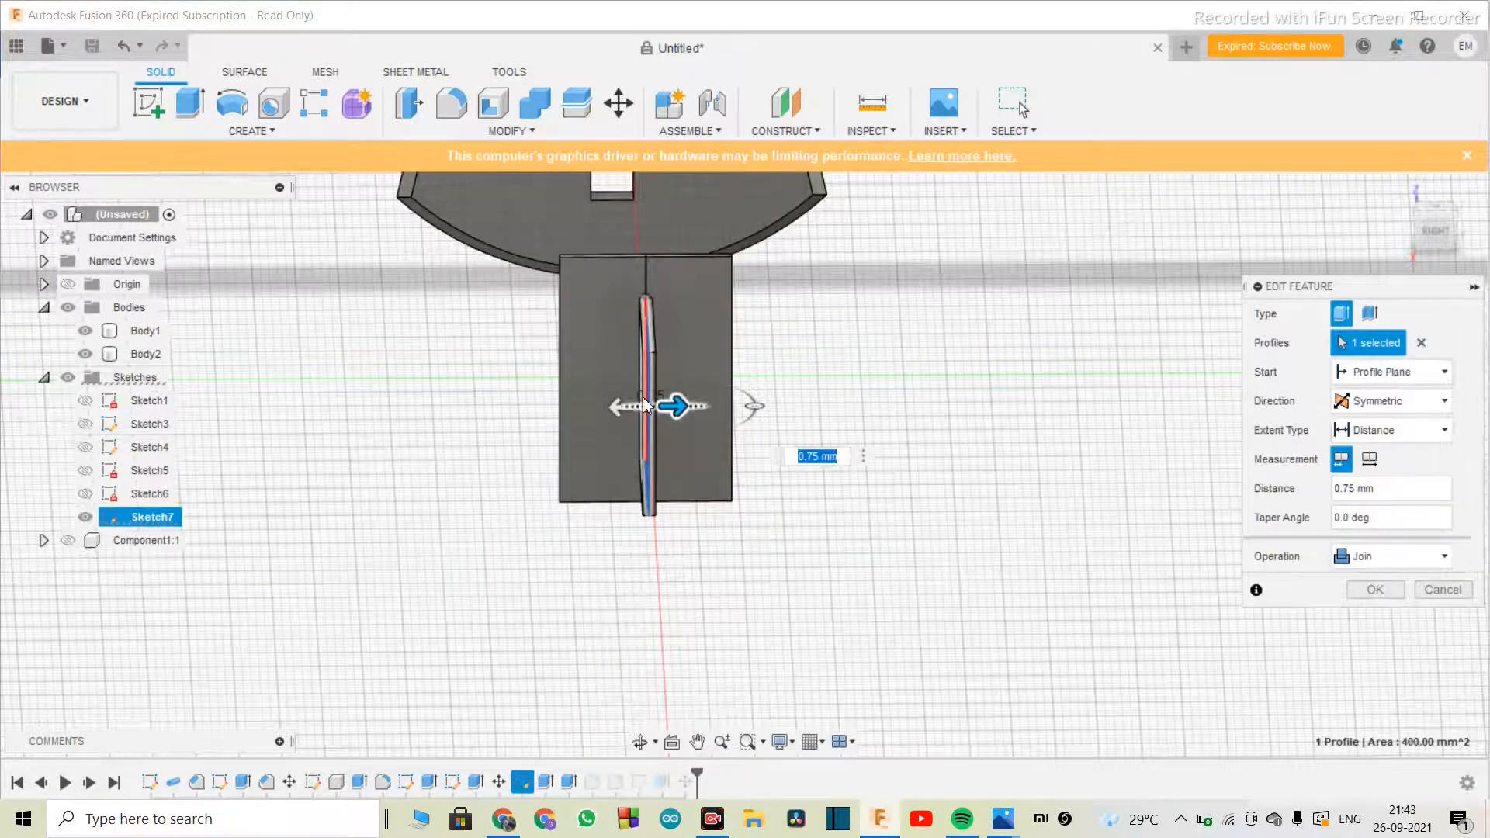
{"action": "scroll", "coordinate": [641, 397], "scroll_direction": "up", "scroll_amount": 4}
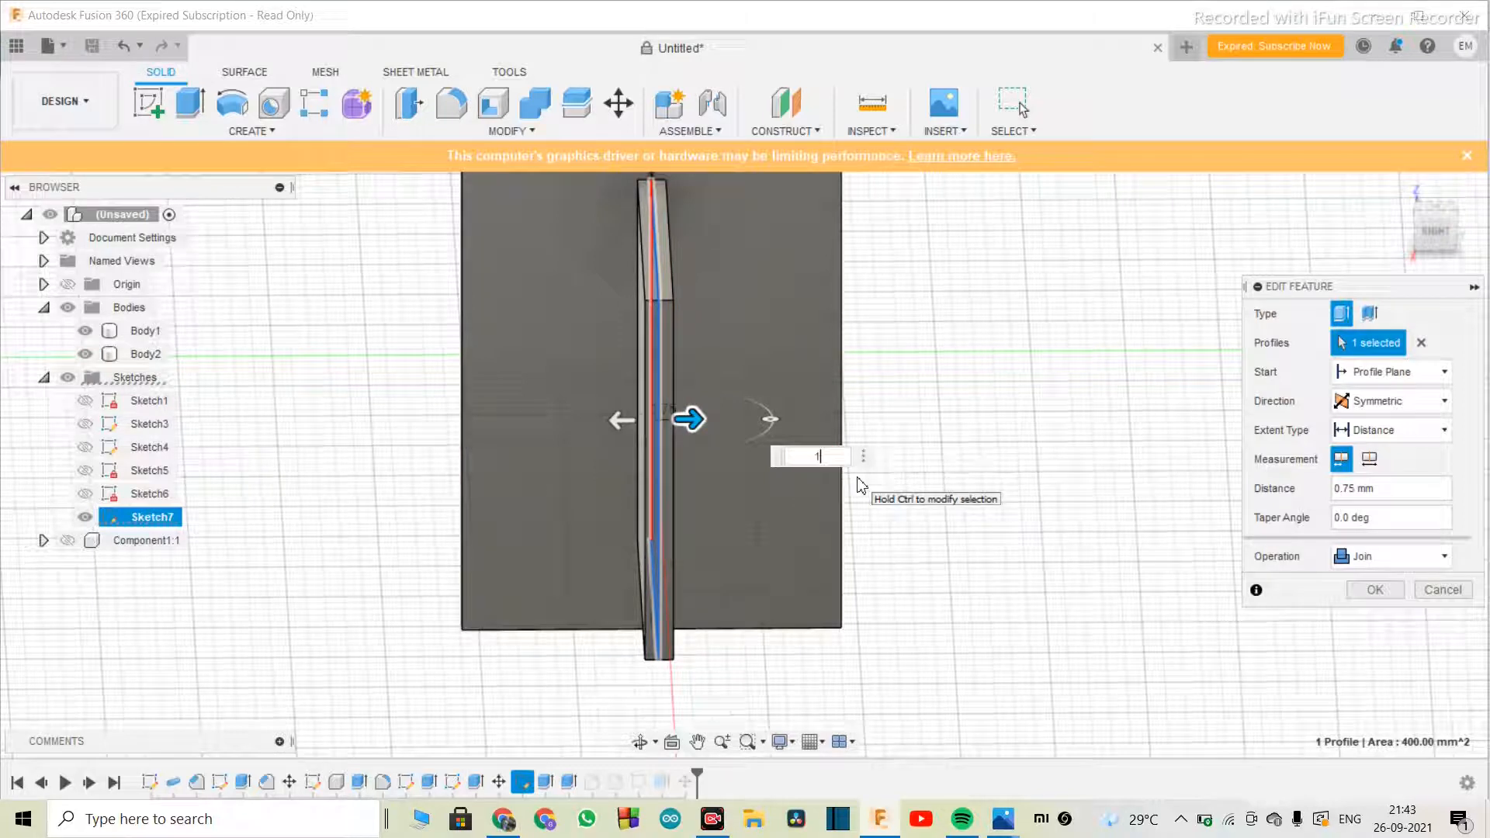
{"action": "key", "text": "Return"}
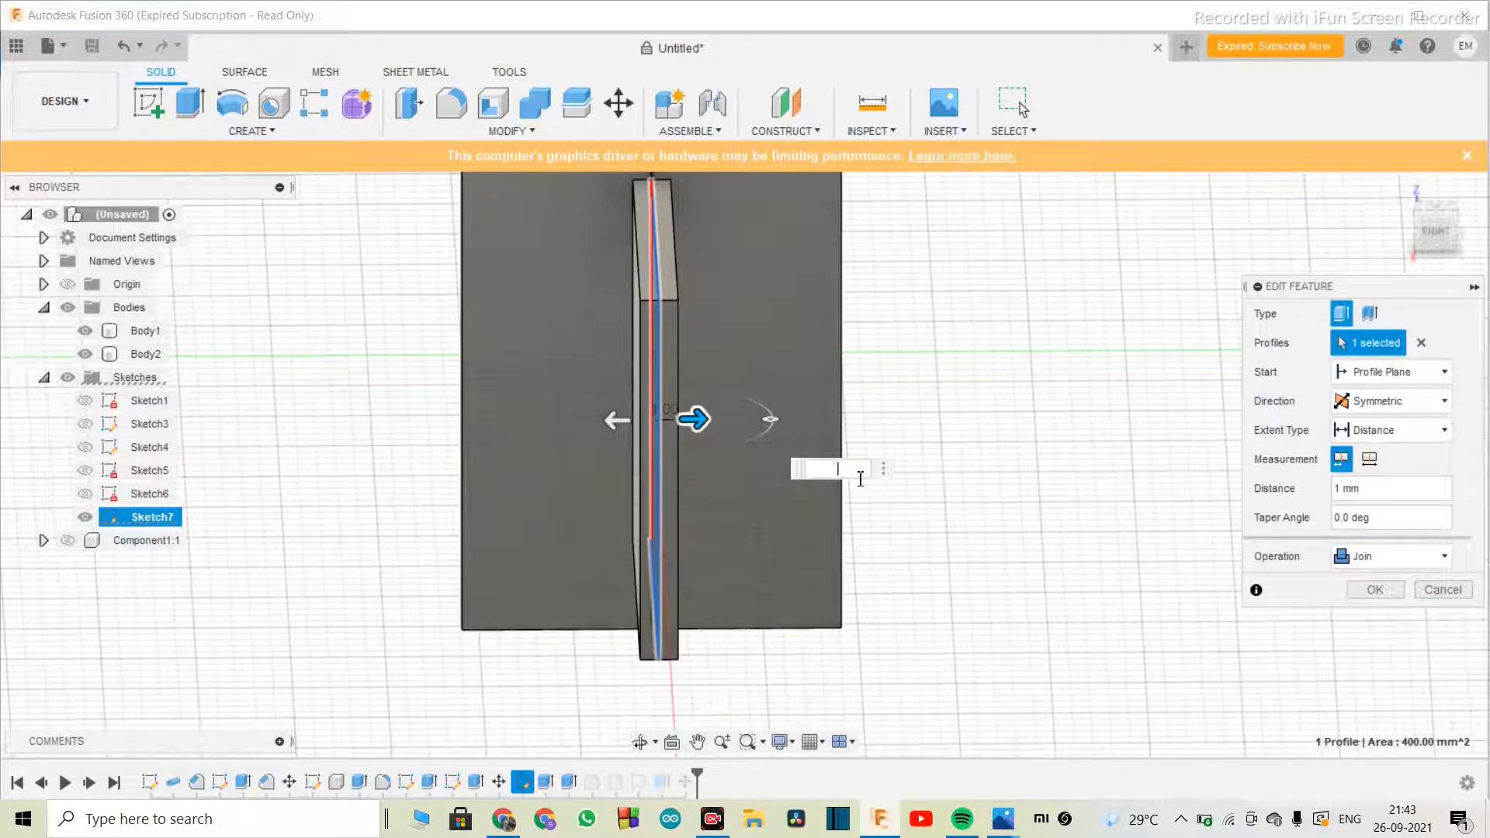
{"action": "type", "text": ".9"}
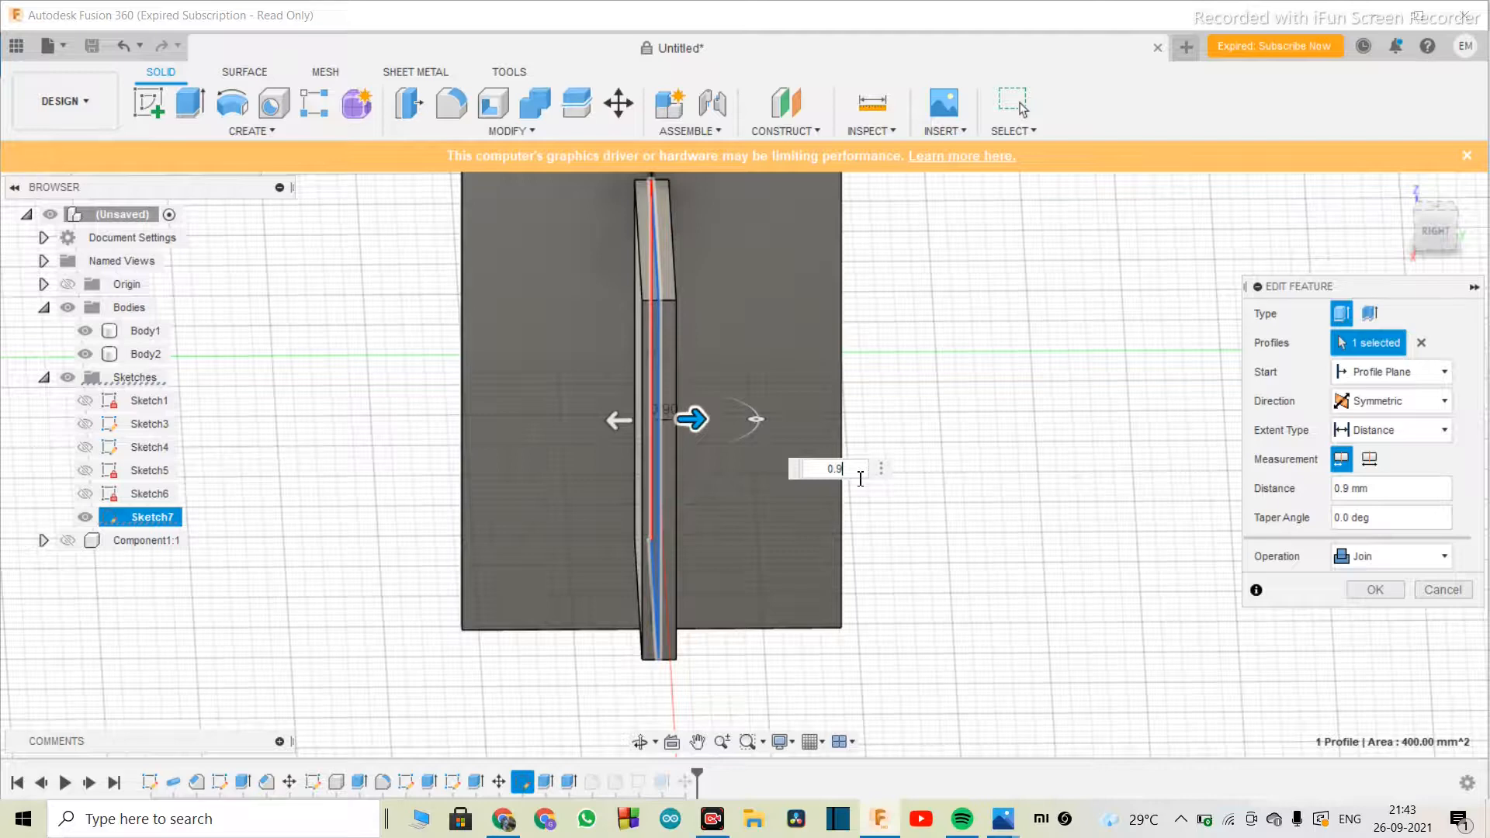
- Check the previewed rib thickness at an angle and apply the extrusion edit with a 1 mm symmetric distance
{"action": "scroll", "coordinate": [757, 598], "scroll_direction": "down", "scroll_amount": 4}
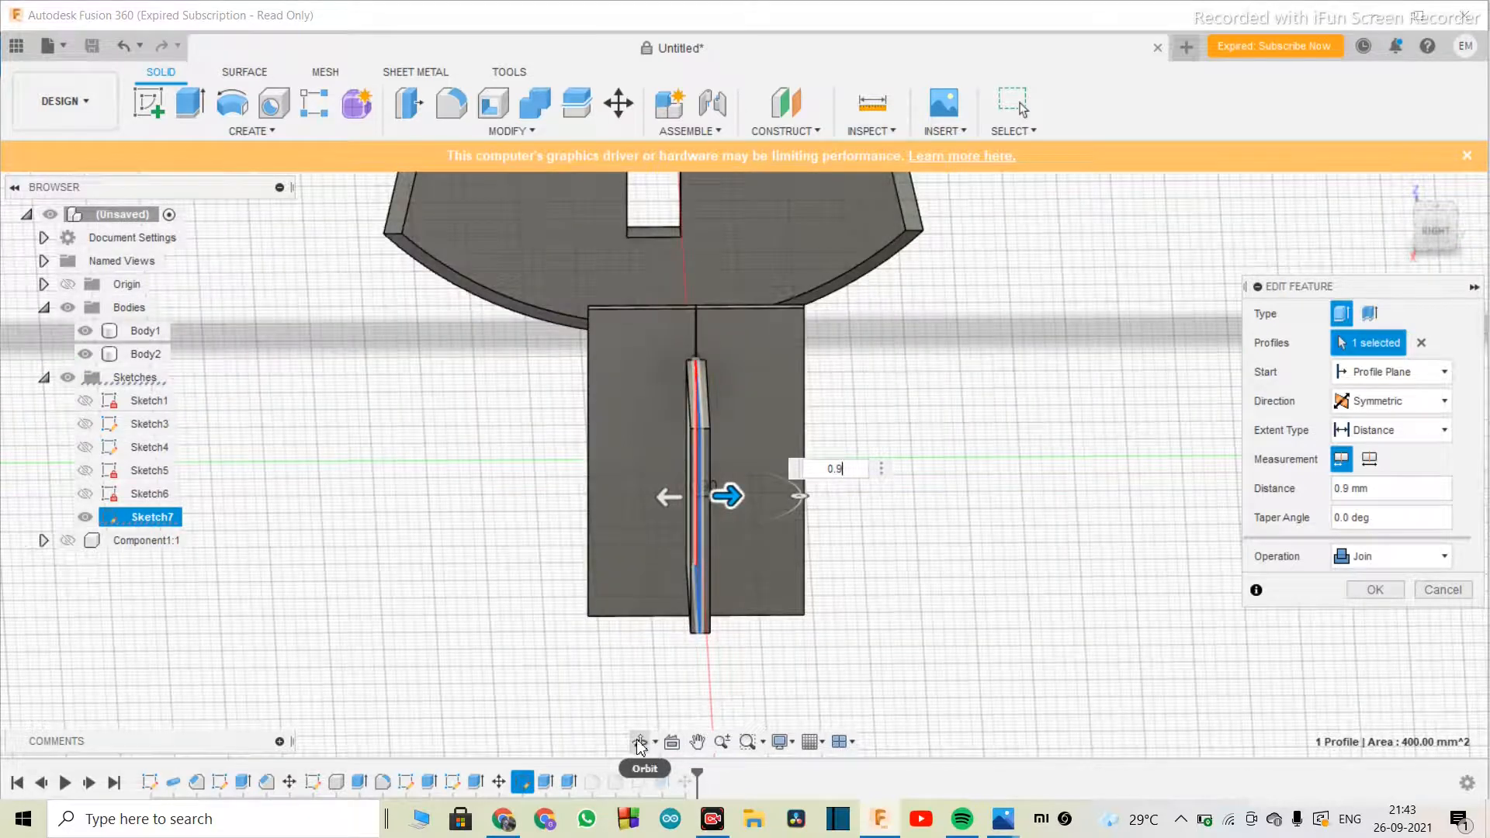
{"action": "left_click", "coordinate": [641, 746]}
{"action": "mouse_move", "coordinate": [670, 495]}
{"action": "left_mouse_down"}
{"action": "mouse_move", "coordinate": [765, 528]}
{"action": "mouse_move", "coordinate": [687, 487]}
{"action": "left_mouse_up"}
{"action": "left_click_drag", "start_coordinate": [784, 490], "coordinate": [797, 501]}
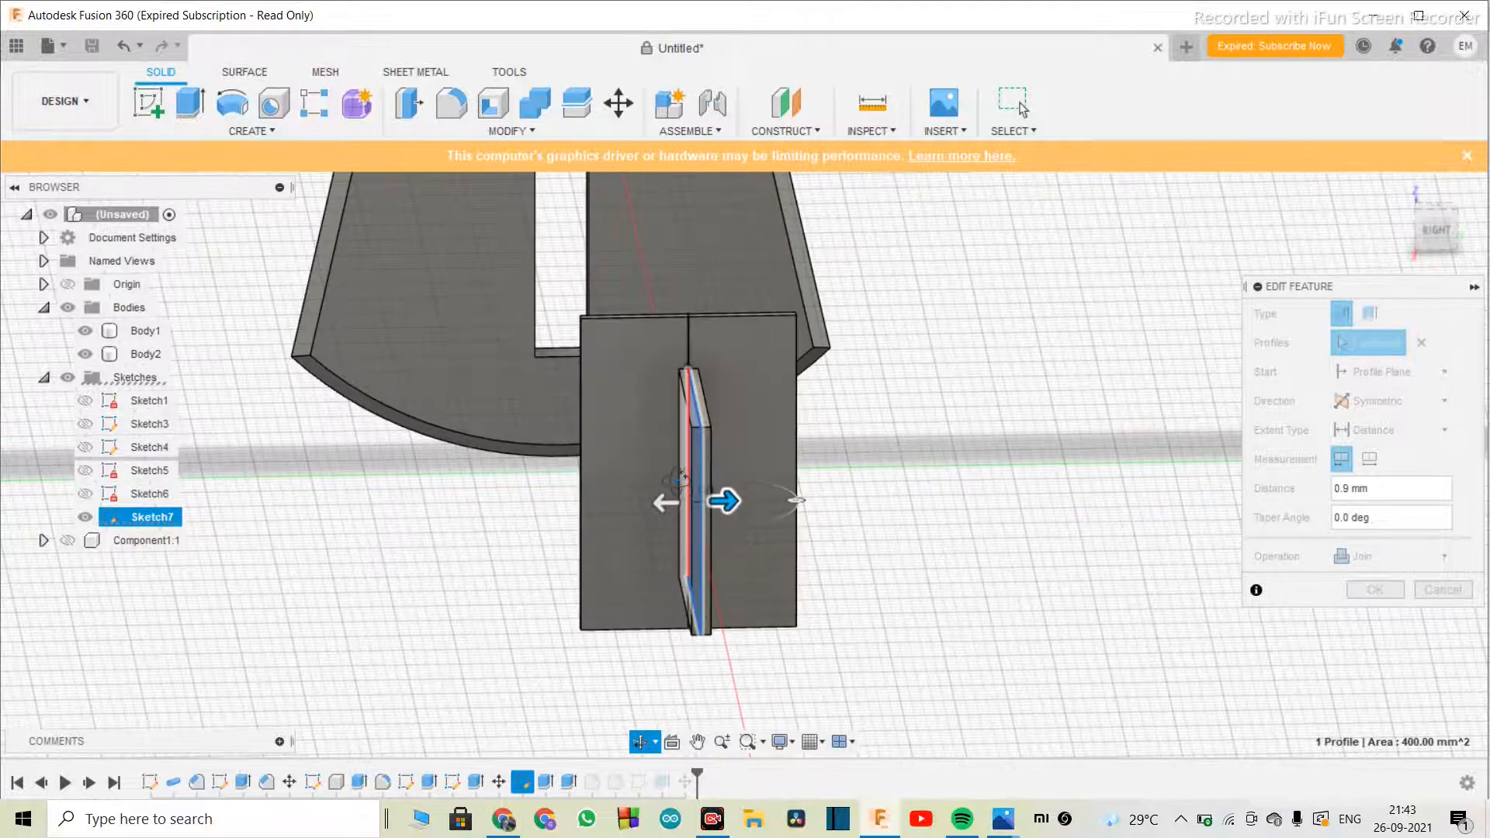
{"action": "key", "text": "Escape"}
{"action": "key", "text": "Return"}
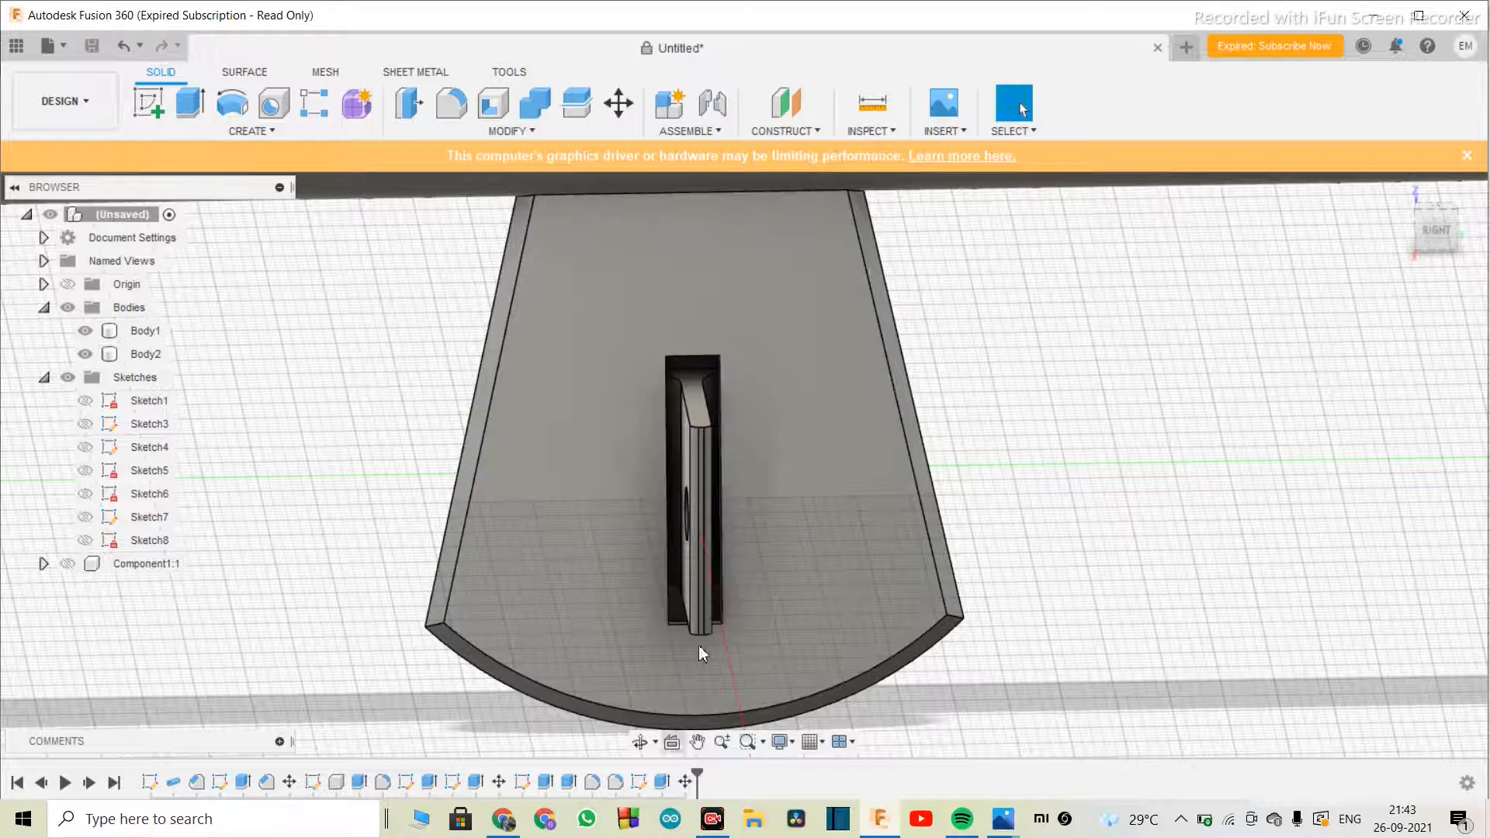
- Edit the rib's extrusion again to thicken the rib further within the slot, and apply the change
{"action": "left_click", "coordinate": [710, 543]}
{"action": "scroll", "coordinate": [710, 482], "scroll_direction": "up", "scroll_amount": 3}
{"action": "scroll", "coordinate": [705, 520], "scroll_direction": "up", "scroll_amount": 2}
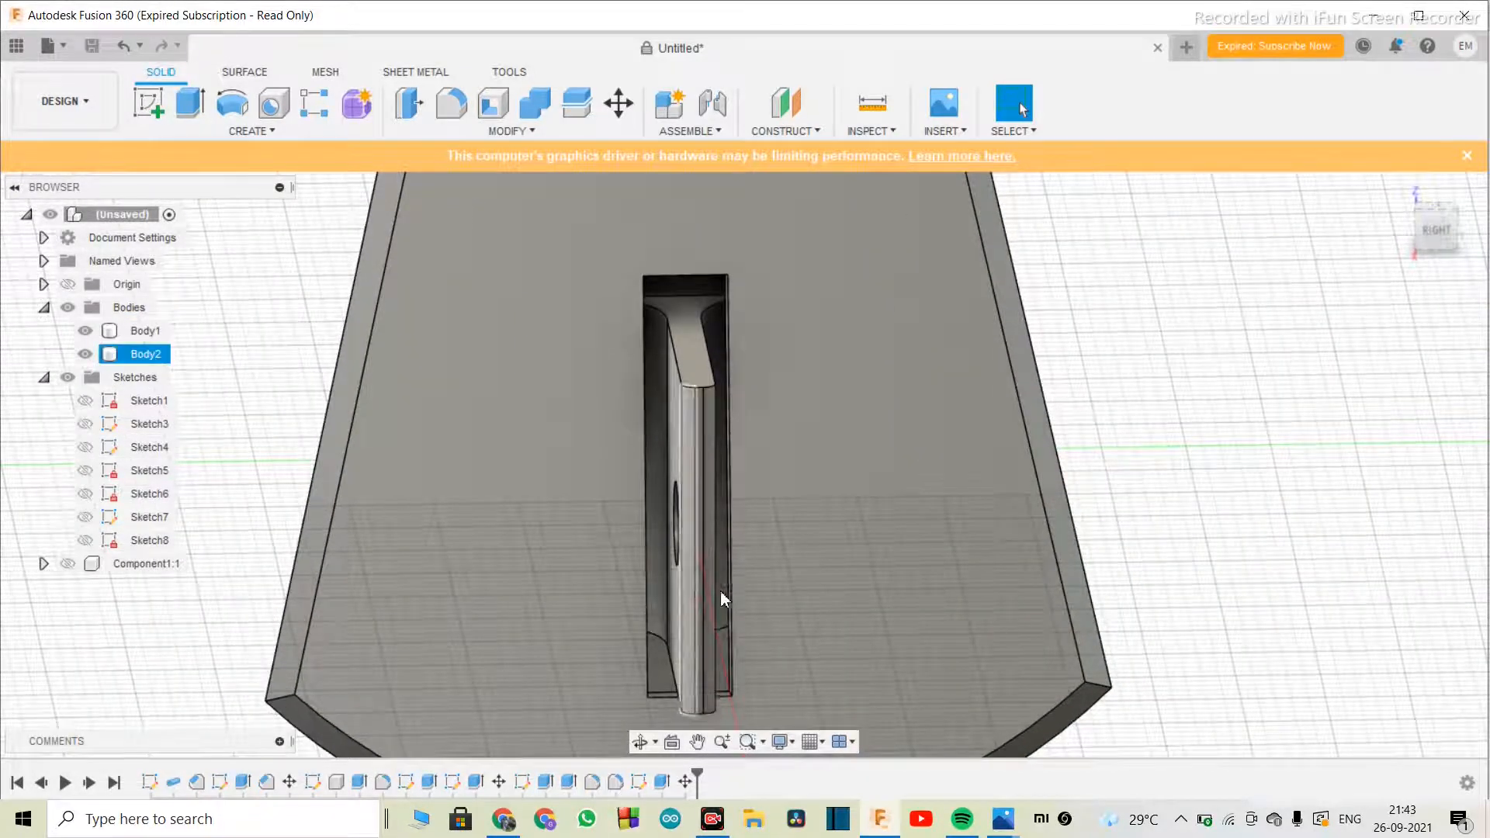
{"action": "right_click", "coordinate": [571, 782]}
{"action": "left_click", "coordinate": [645, 588]}
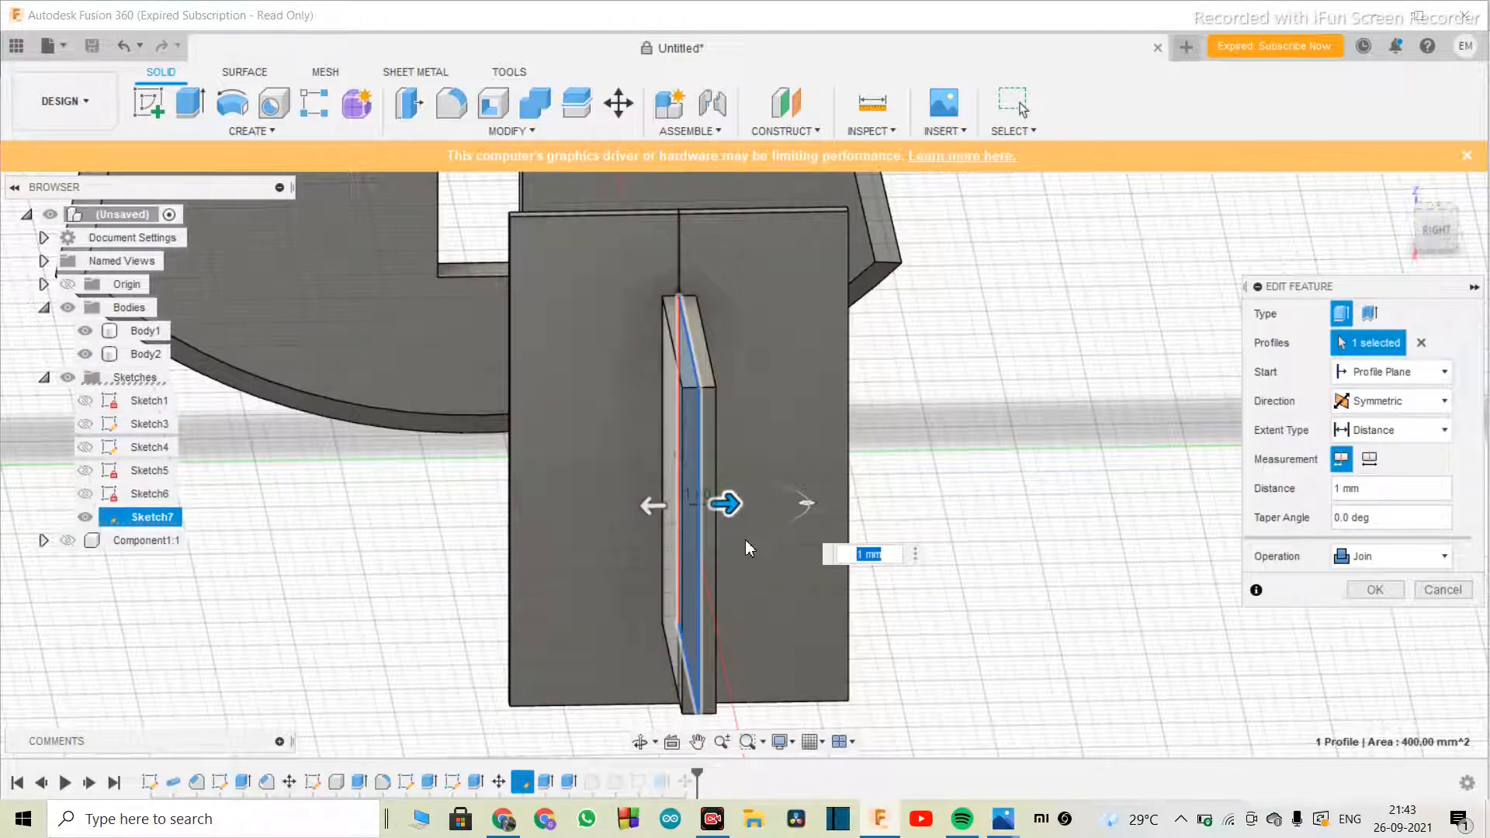
{"action": "key", "text": "Return"}
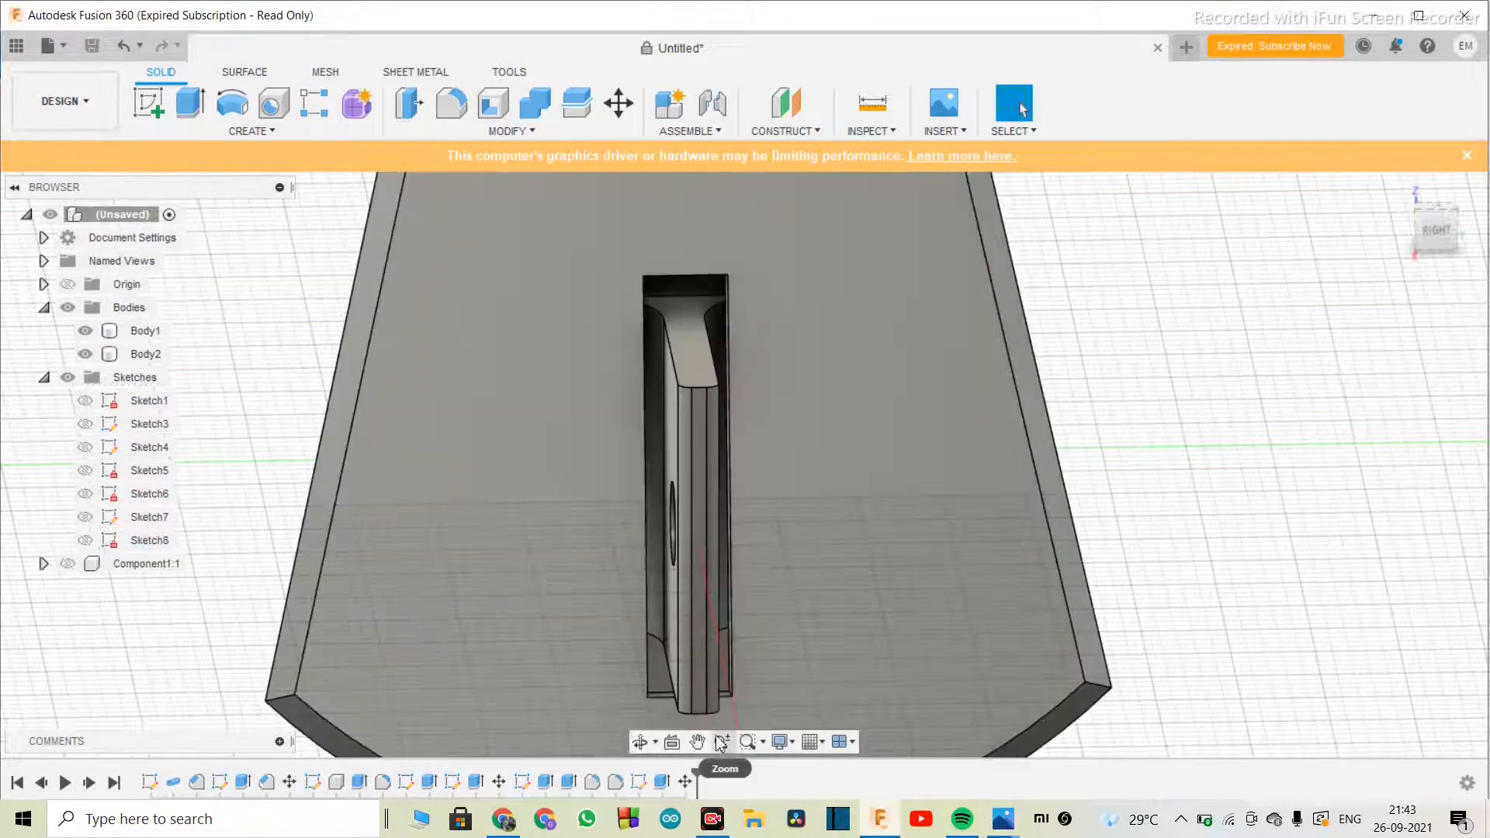
- Examine the assembled rod body and ribbed plate from several sides to check how the rib and hole sit in the slot
{"action": "left_click", "coordinate": [651, 747]}
{"action": "left_click_drag", "start_coordinate": [732, 609], "coordinate": [855, 636]}
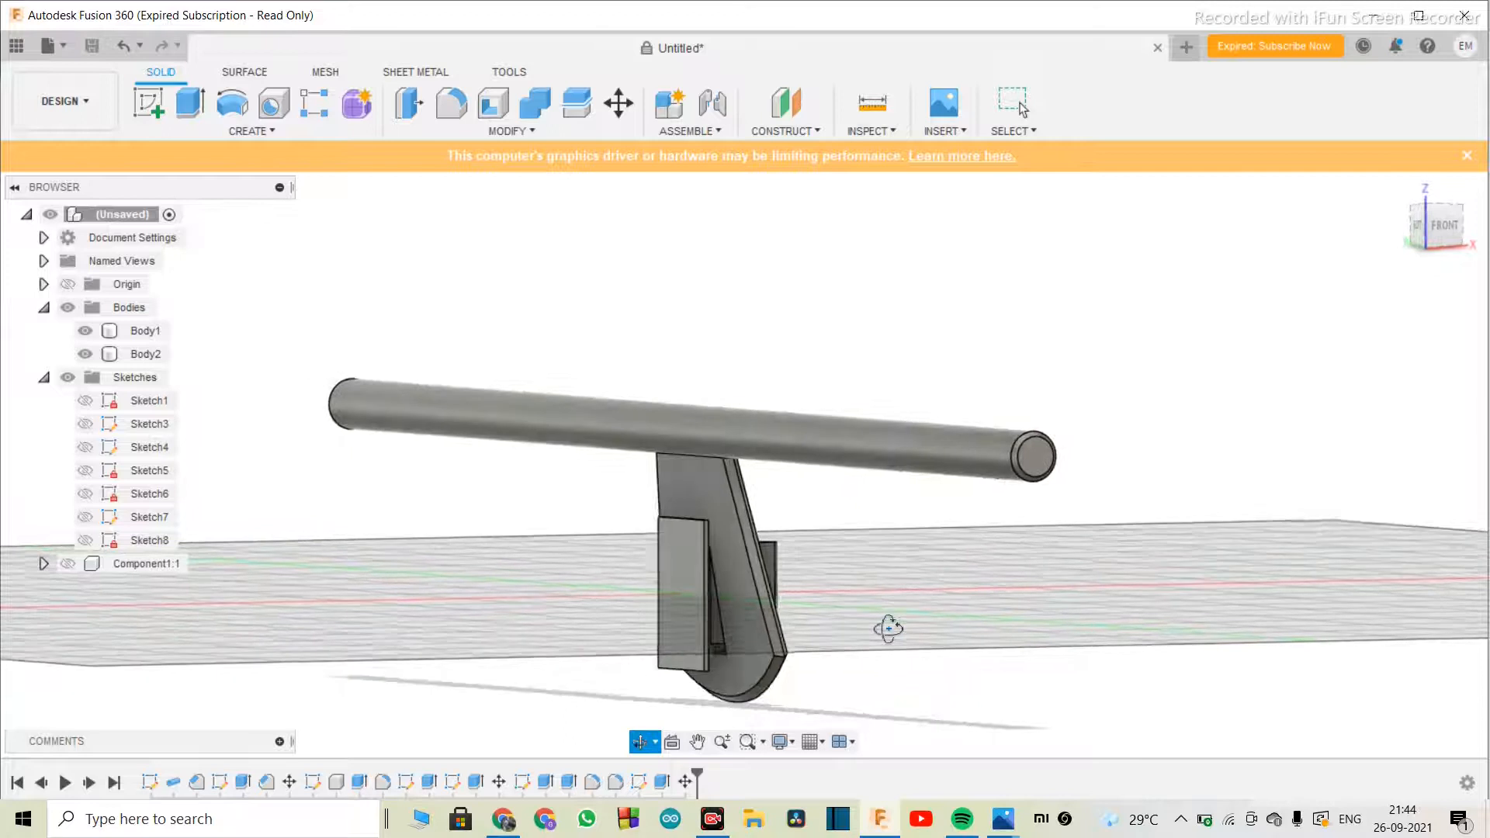
{"action": "left_click_drag", "start_coordinate": [768, 626], "coordinate": [519, 612]}
{"action": "left_click_drag", "start_coordinate": [1290, 542], "coordinate": [1129, 568]}
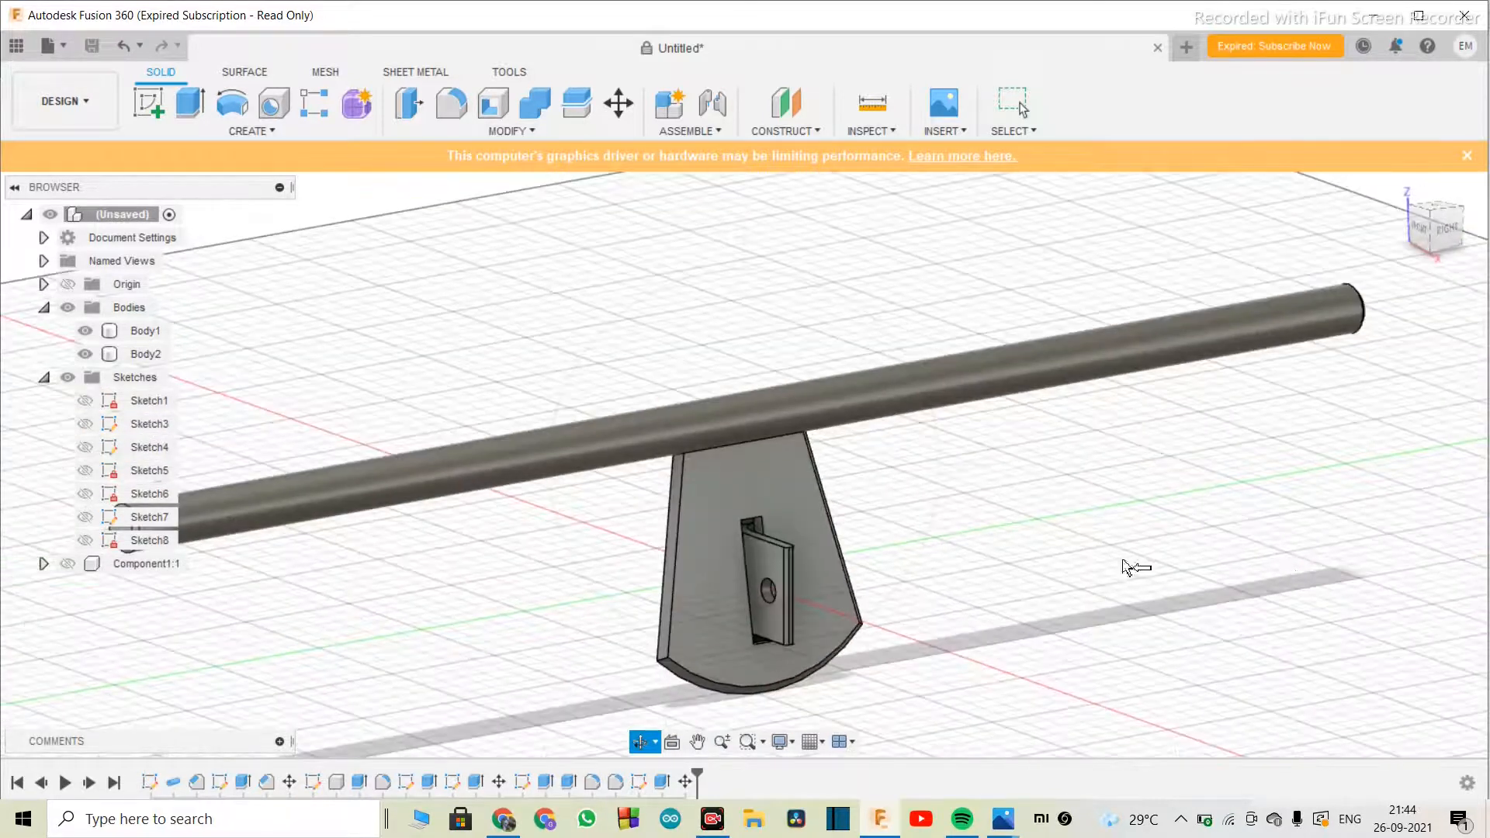
{"action": "scroll", "coordinate": [1126, 567], "scroll_direction": "down", "scroll_amount": 3}
{"action": "key", "text": "Escape"}
{"action": "scroll", "coordinate": [924, 504], "scroll_direction": "up", "scroll_amount": 3}
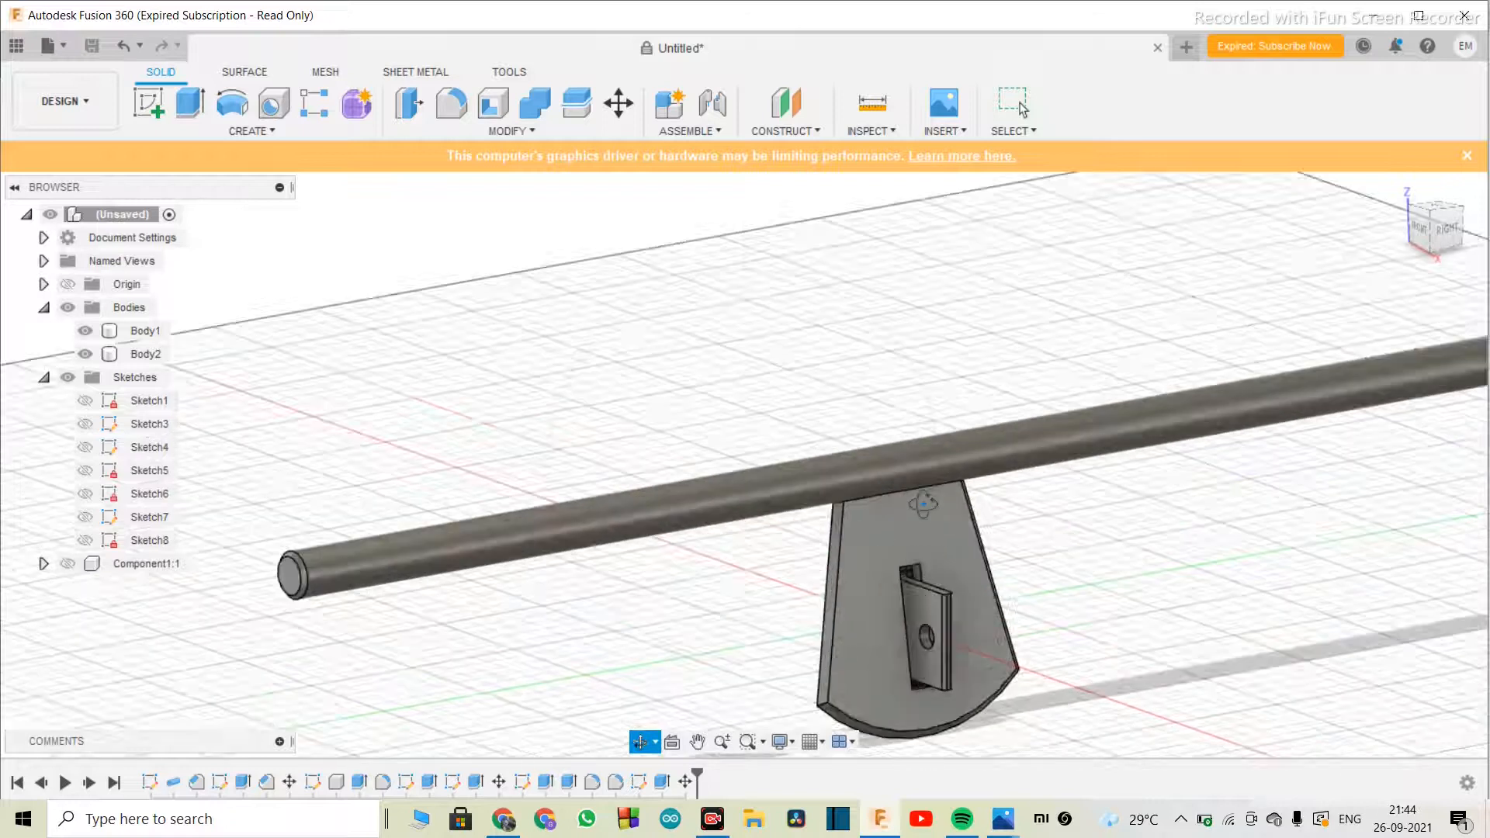
{"action": "scroll", "coordinate": [776, 466], "scroll_direction": "down", "scroll_amount": 1}
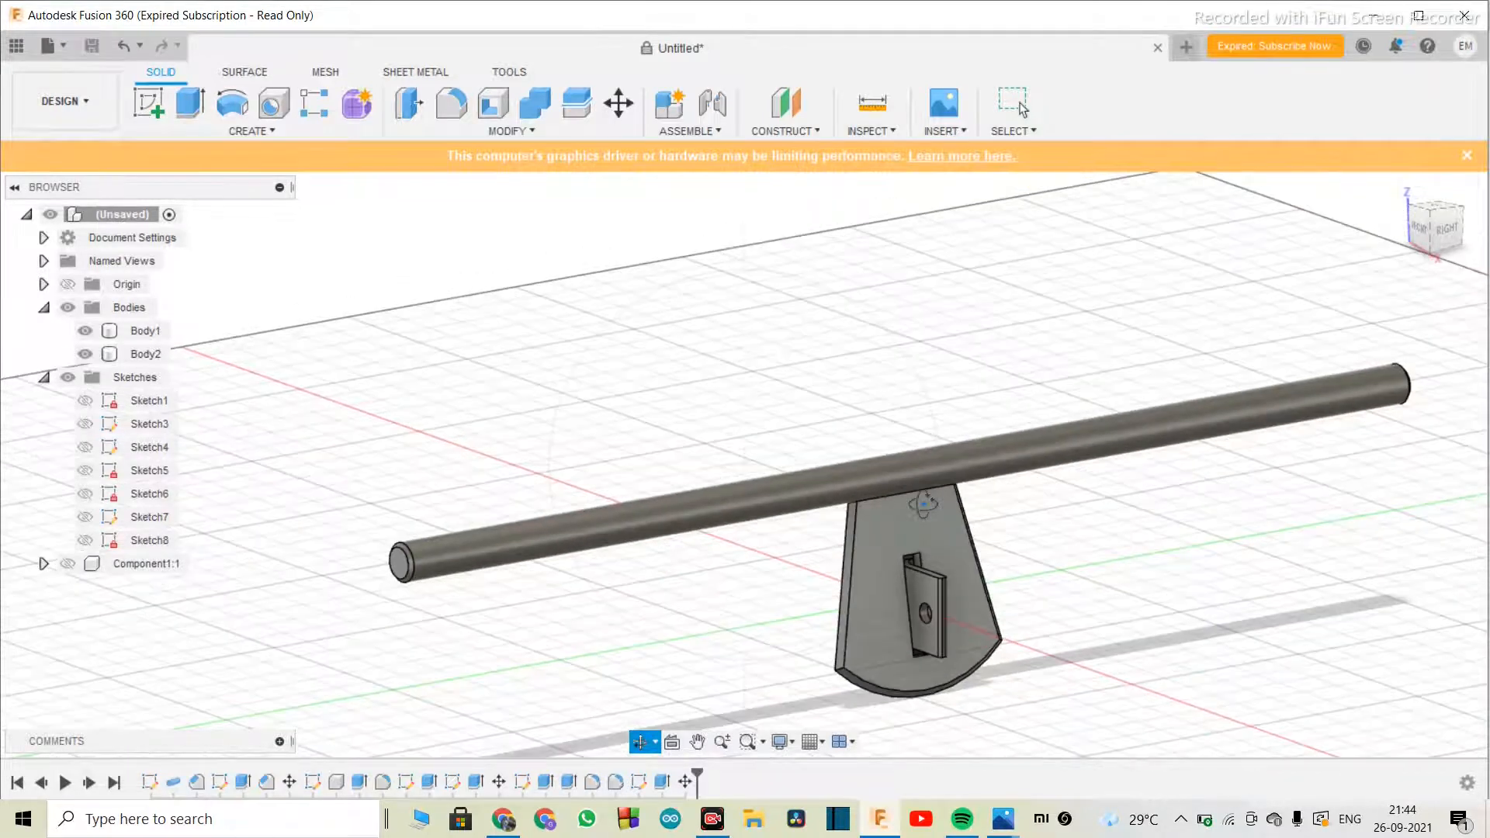
- Try moving Body1 away from the plate by about -76.4 mm in X and 104.4 mm in Y
{"action": "left_click", "coordinate": [145, 331]}
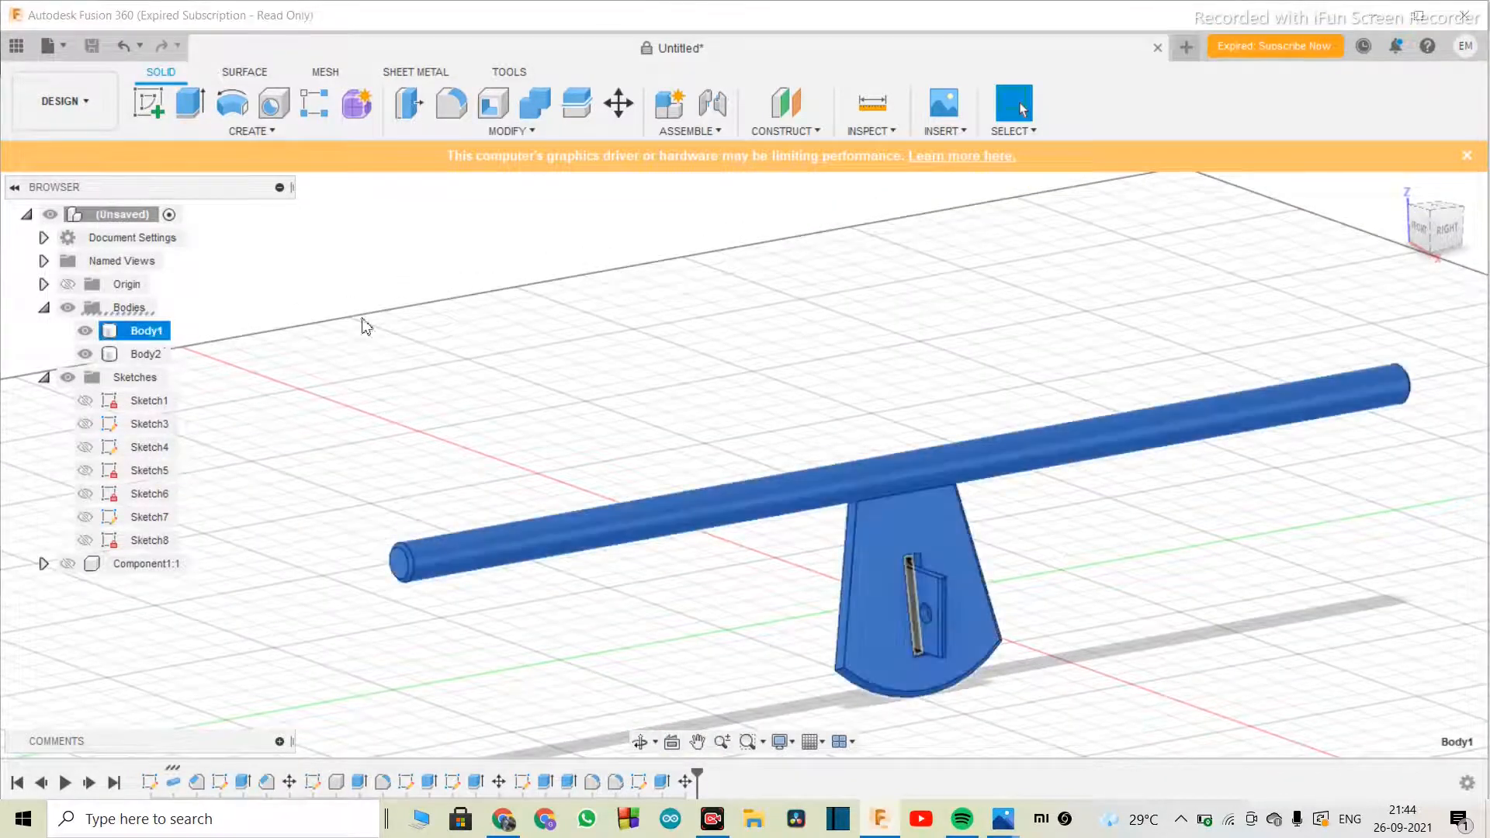
{"action": "left_click", "coordinate": [619, 116]}
{"action": "scroll", "coordinate": [392, 652], "scroll_direction": "down", "scroll_amount": 3}
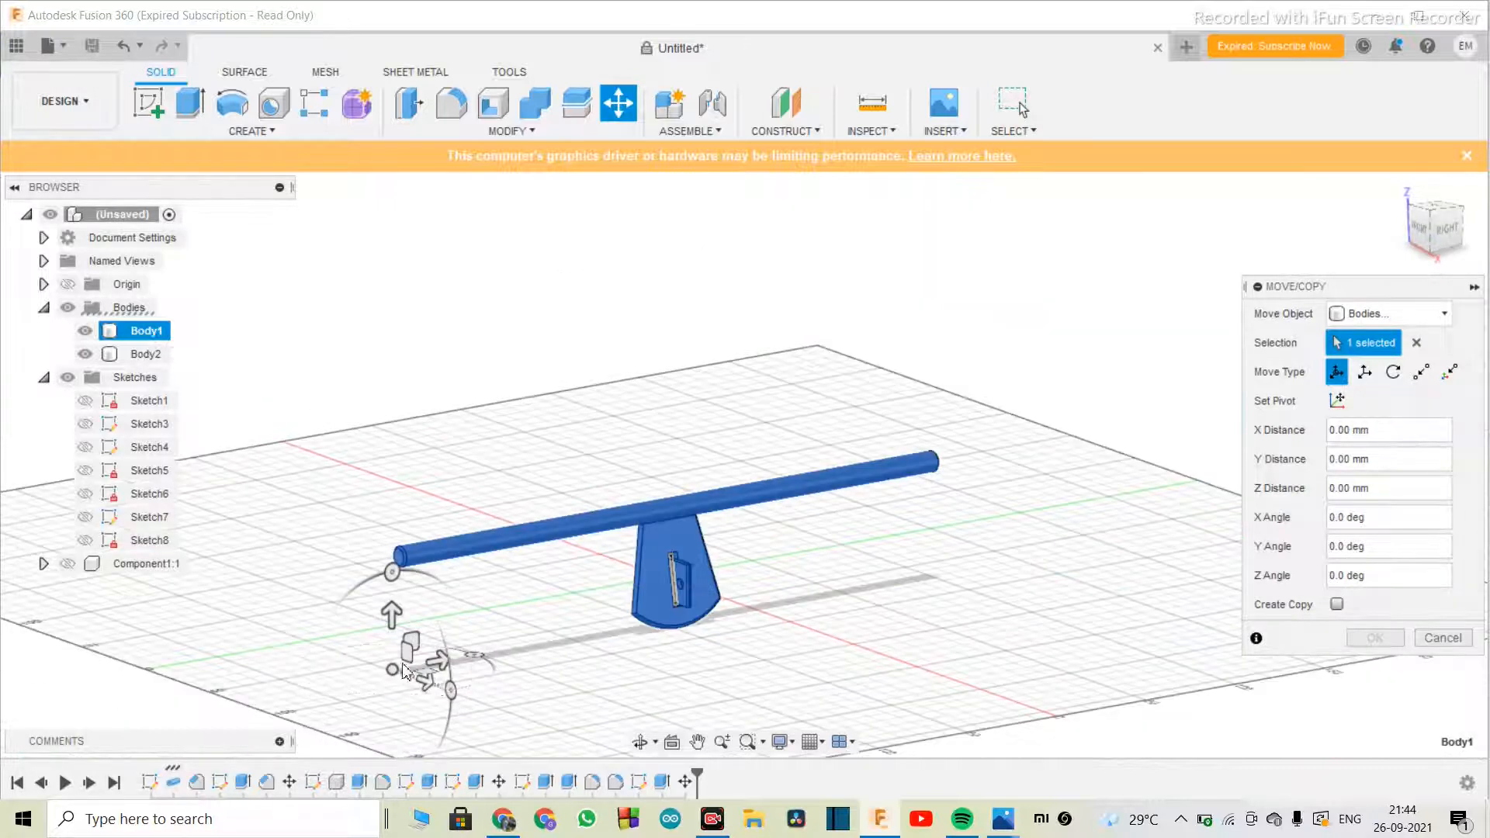
{"action": "left_click_drag", "start_coordinate": [435, 665], "coordinate": [526, 602]}
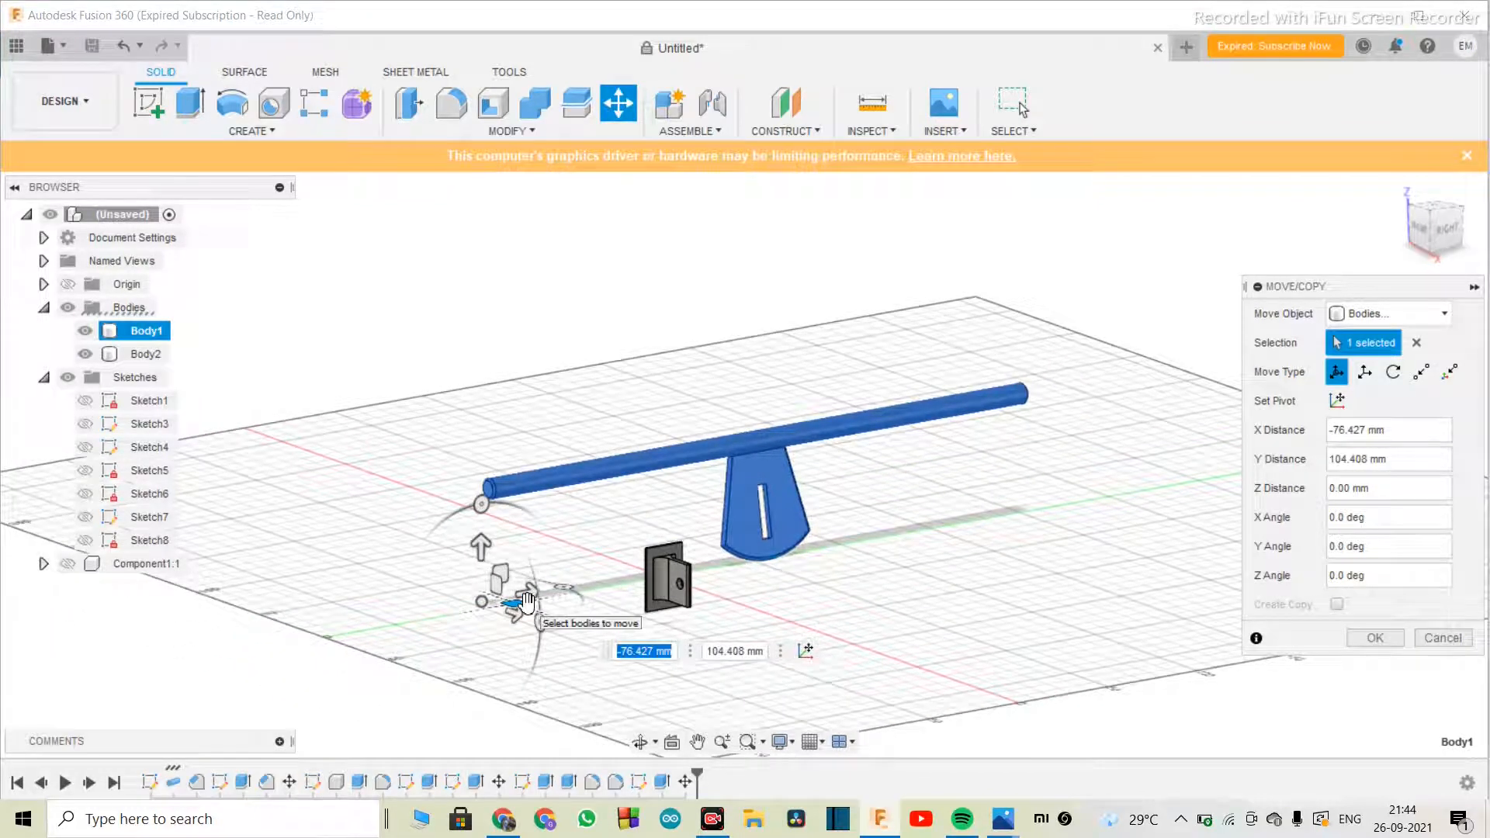
{"action": "key", "text": "Return"}
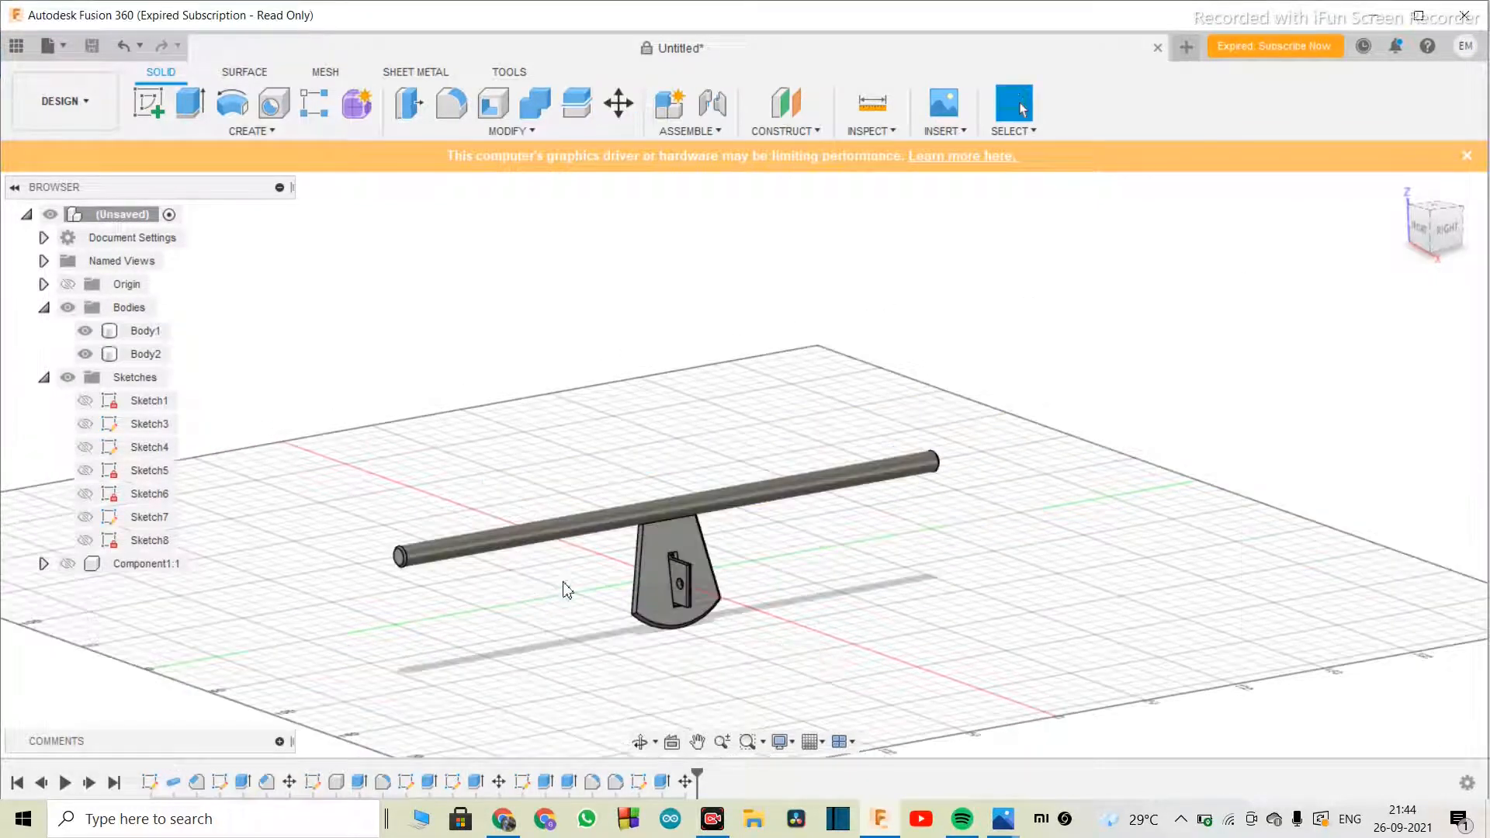
- Try moving the rod body freehand along its length with the Move tool
{"action": "left_click", "coordinate": [679, 513]}
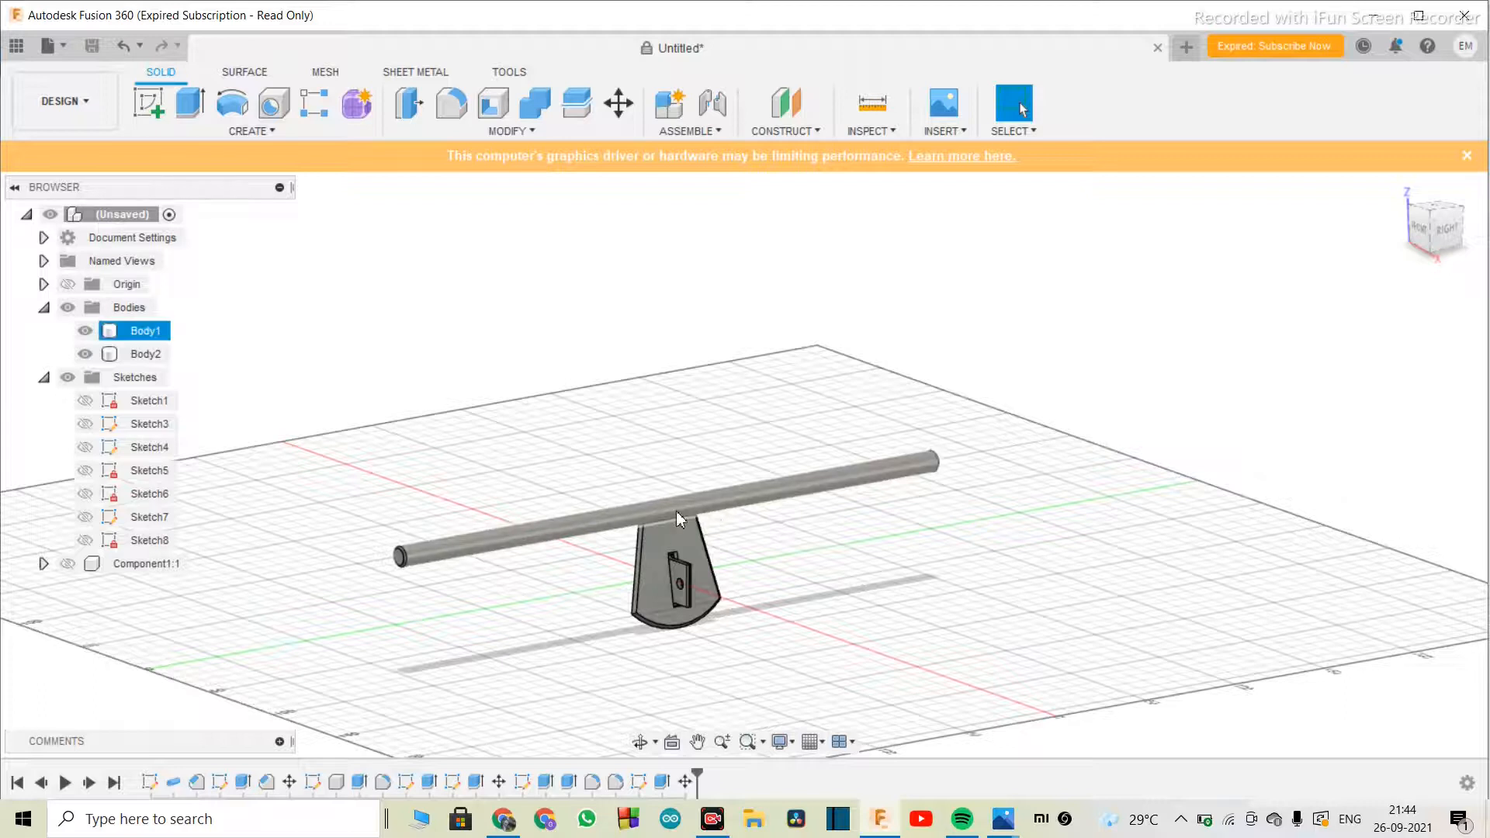
{"action": "left_click", "coordinate": [679, 514]}
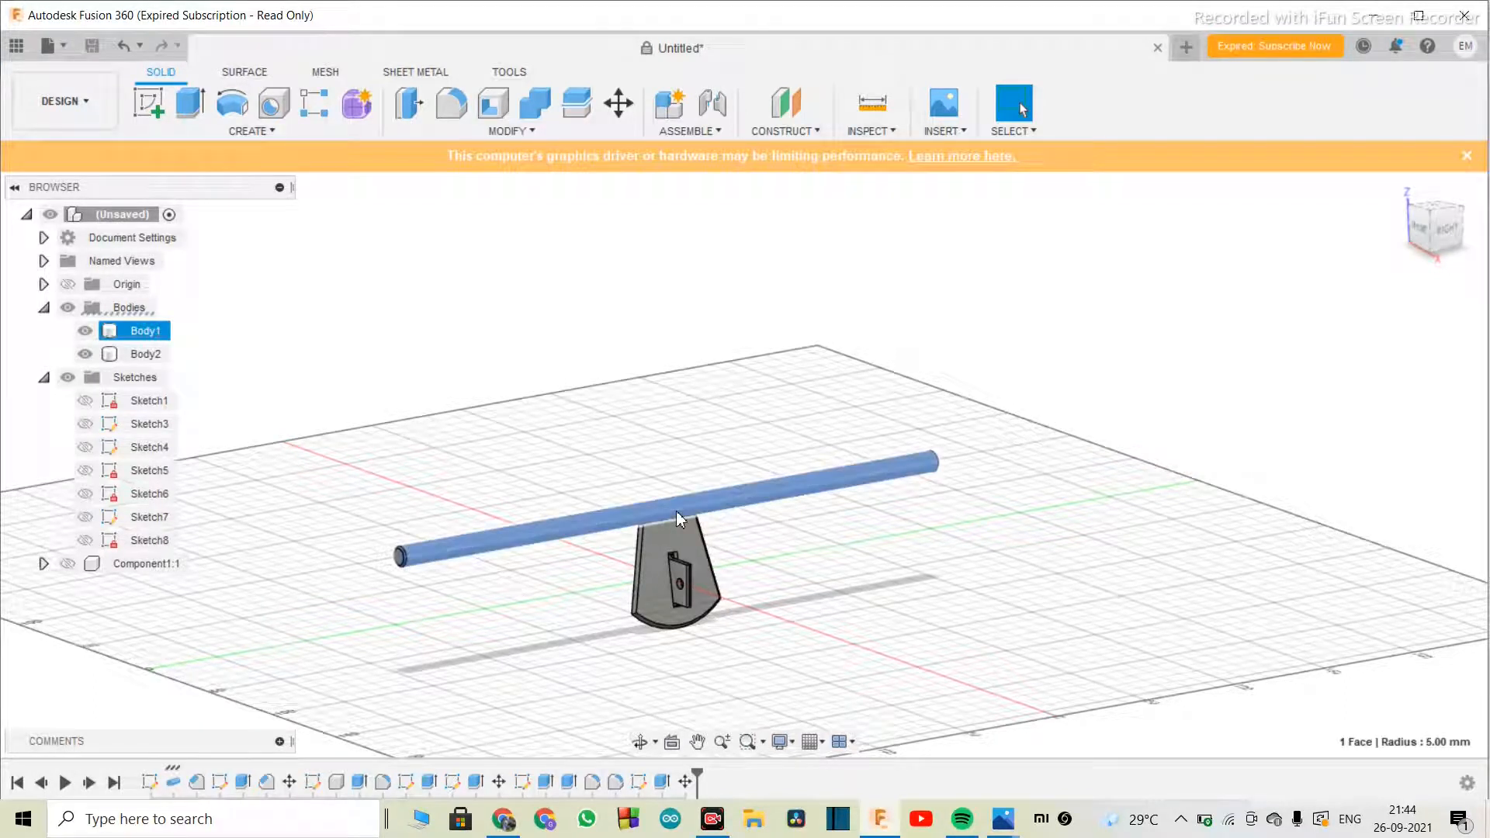
{"action": "left_click", "coordinate": [885, 601]}
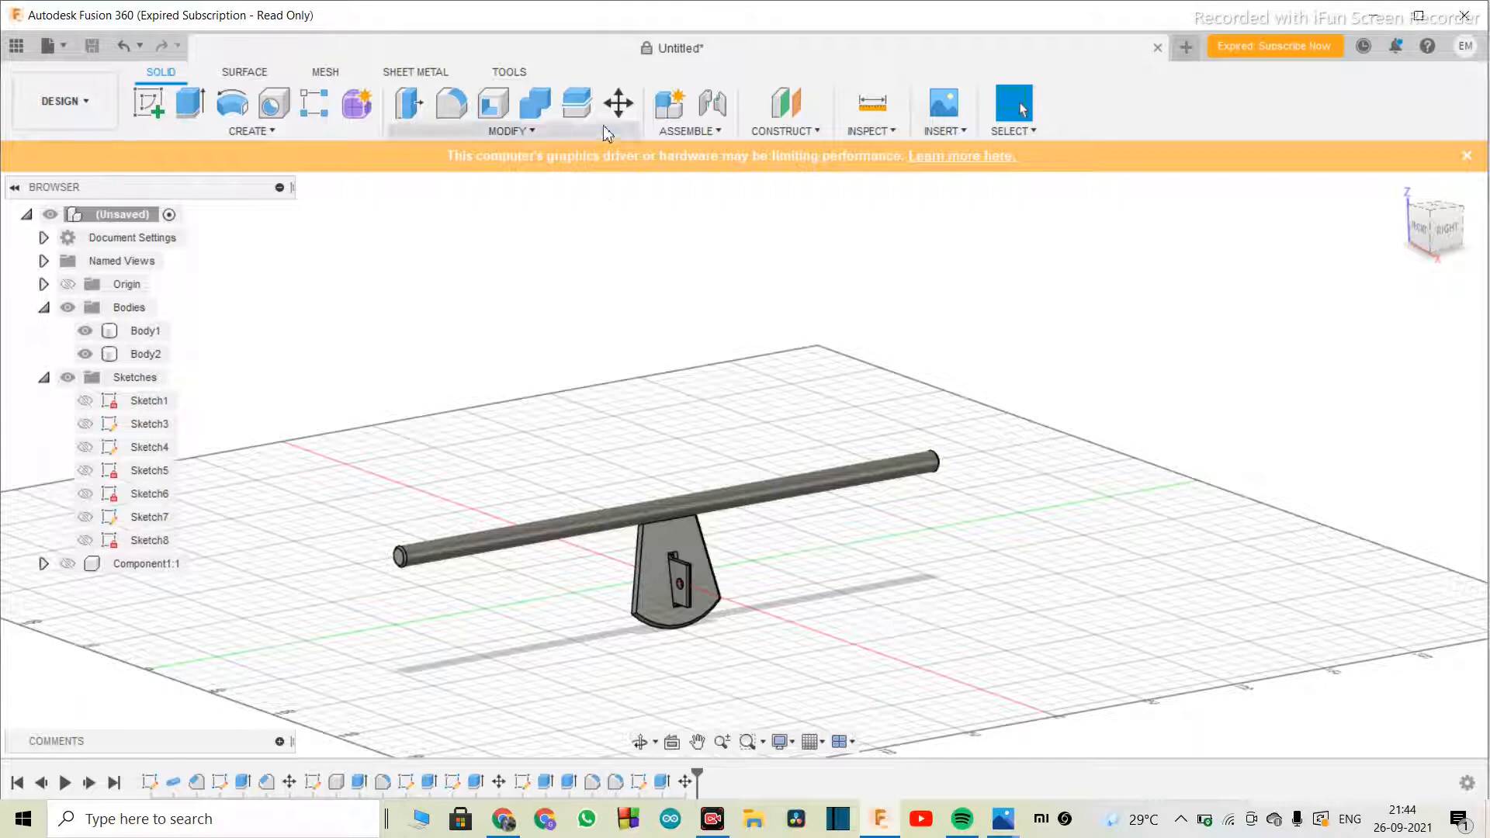
{"action": "key", "text": "m"}
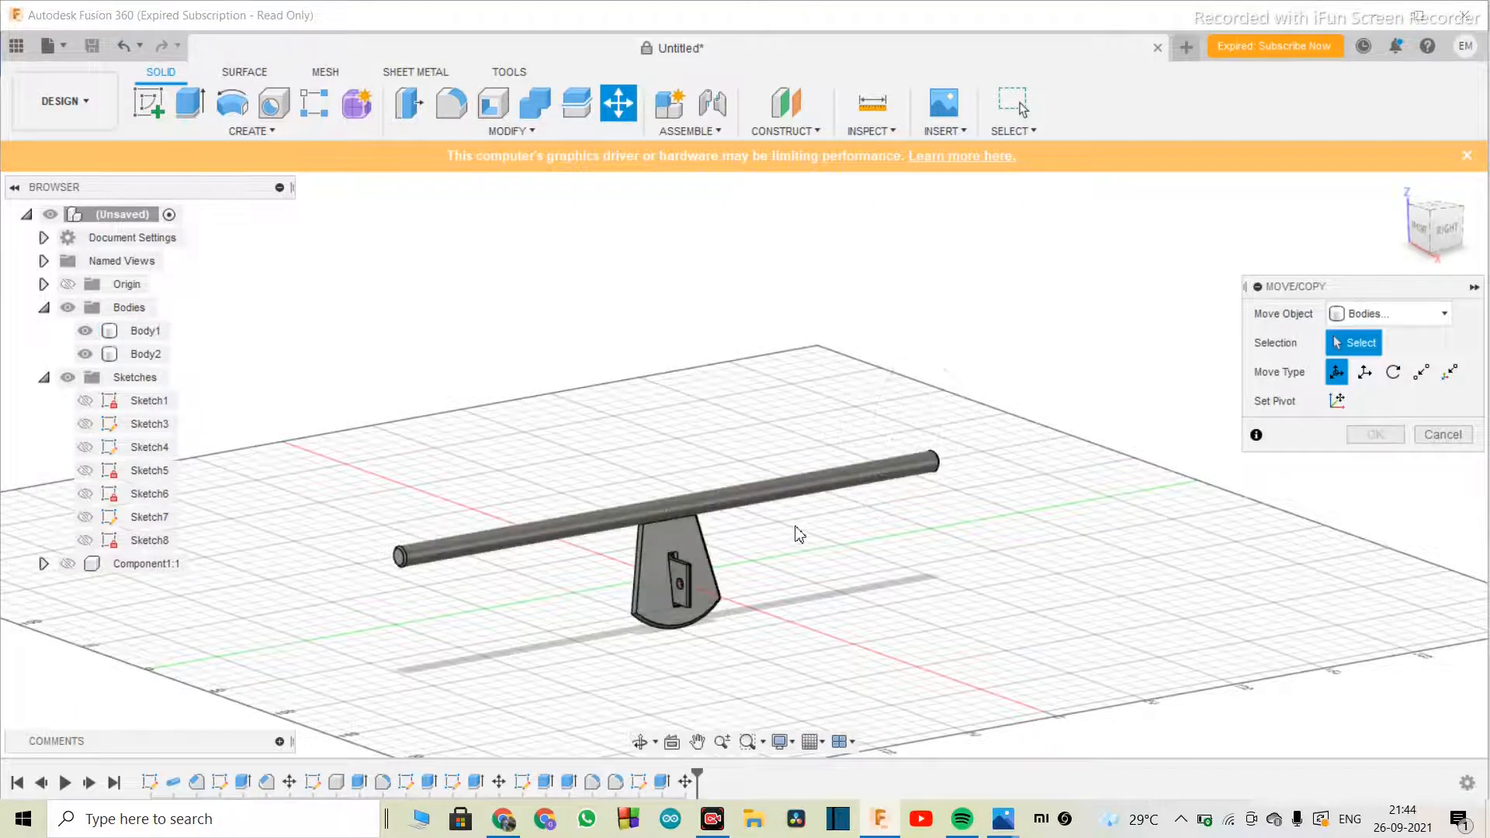
{"action": "left_click", "coordinate": [808, 506]}
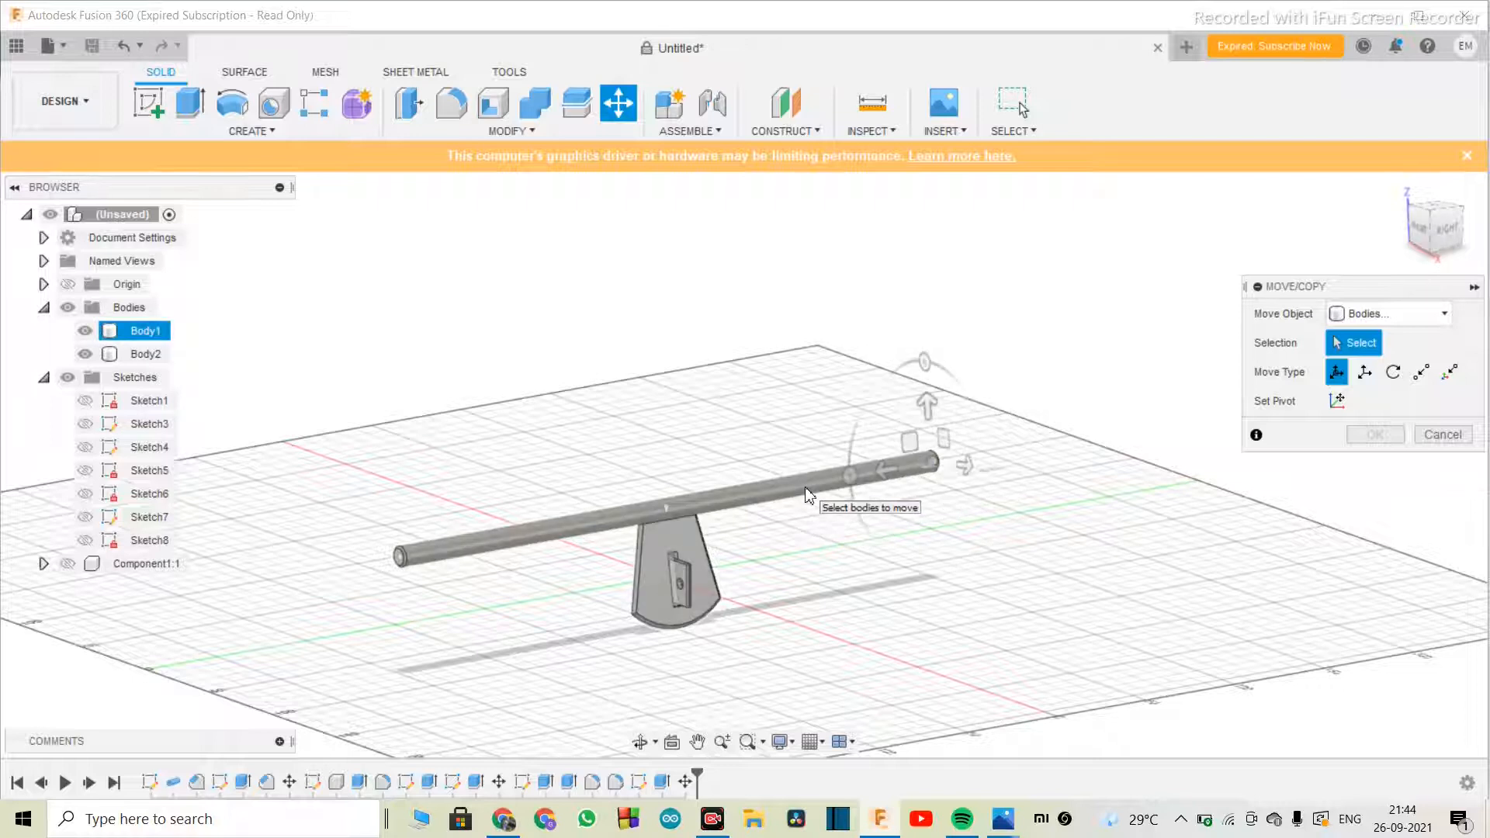
{"action": "left_click", "coordinate": [808, 493]}
{"action": "left_click_drag", "start_coordinate": [893, 470], "coordinate": [1088, 439]}
{"action": "key", "text": "Return"}
{"action": "left_click", "coordinate": [690, 564]}
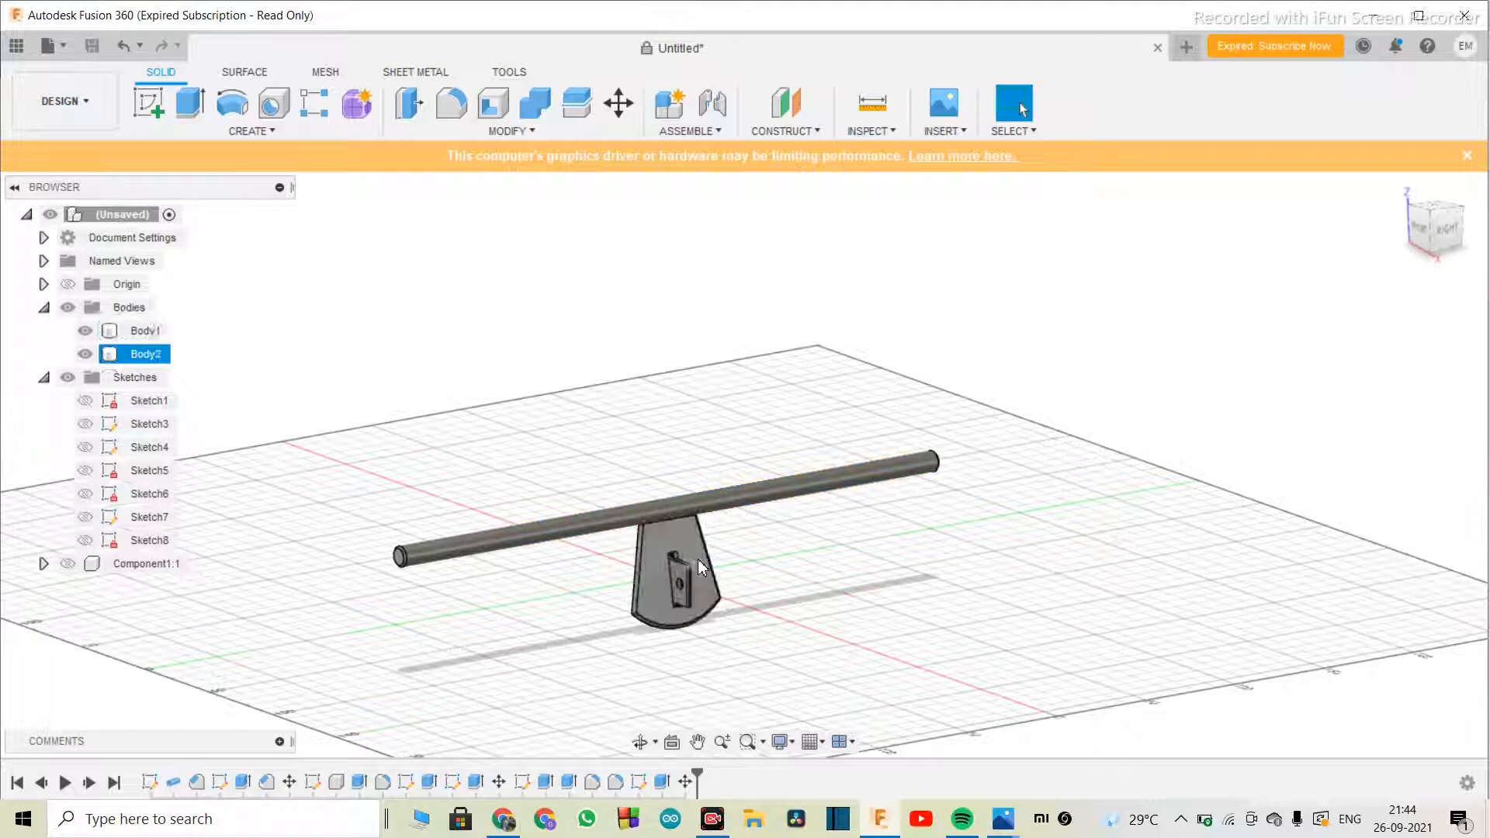
{"action": "left_click_drag", "start_coordinate": [299, 681], "coordinate": [1050, 383]}
{"action": "left_click", "coordinate": [837, 525]}
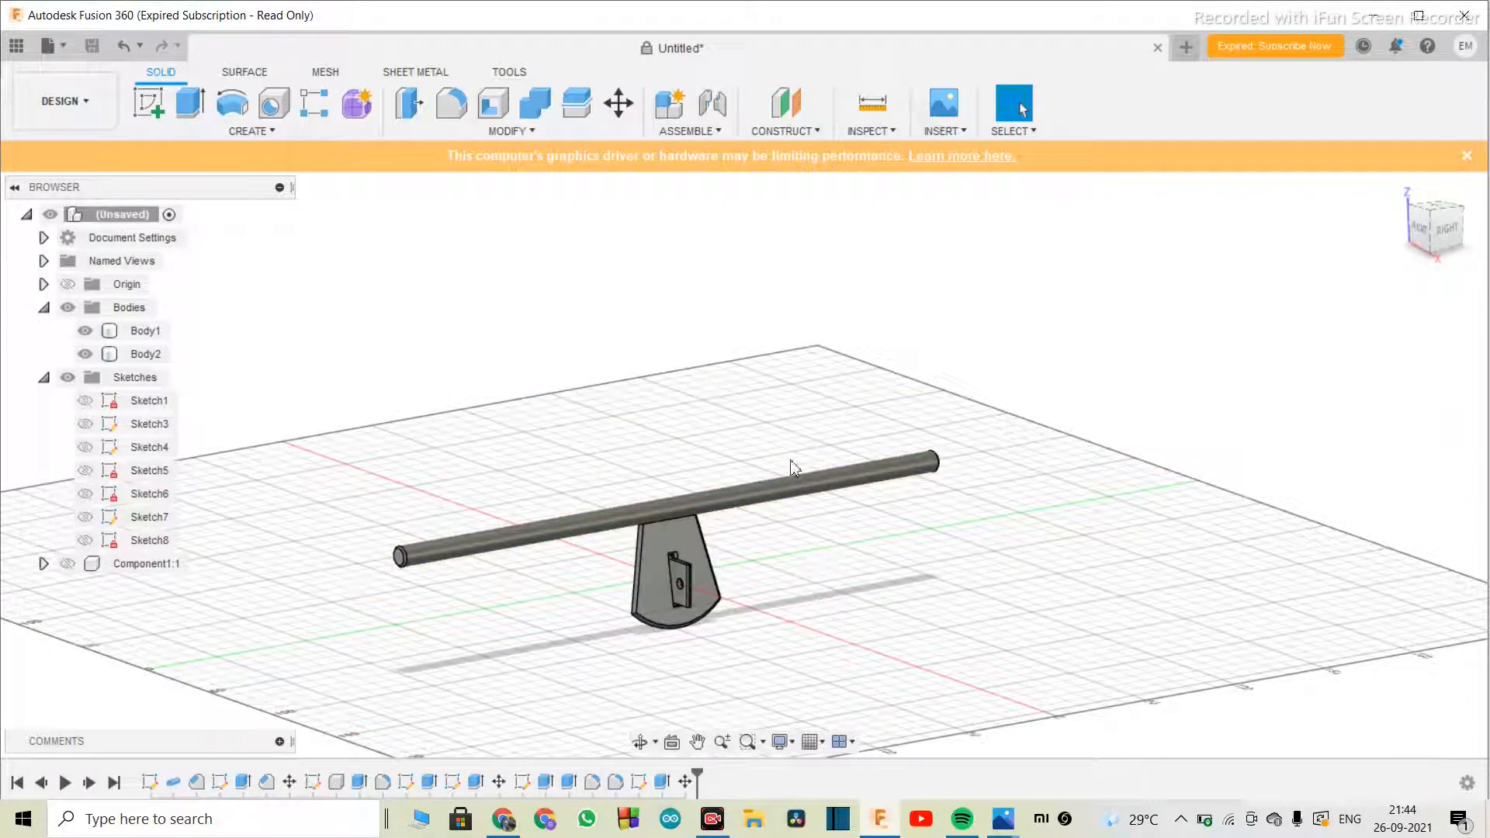
- Try moving Body1 by 10 mm in Z along the rod's length
{"action": "left_click", "coordinate": [618, 102]}
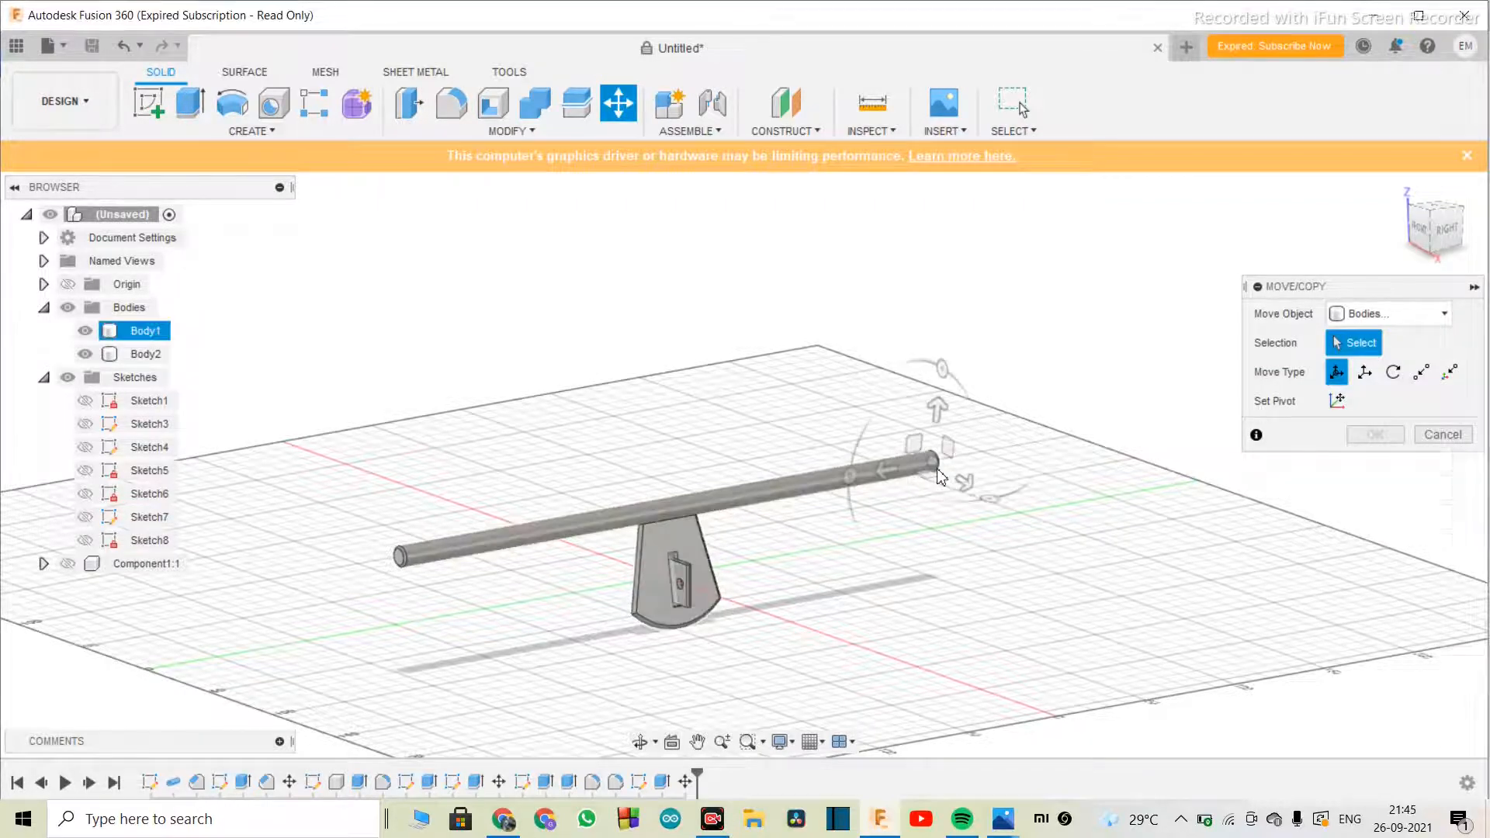
{"action": "left_click", "coordinate": [907, 488]}
{"action": "left_click_drag", "start_coordinate": [899, 472], "coordinate": [1083, 436]}
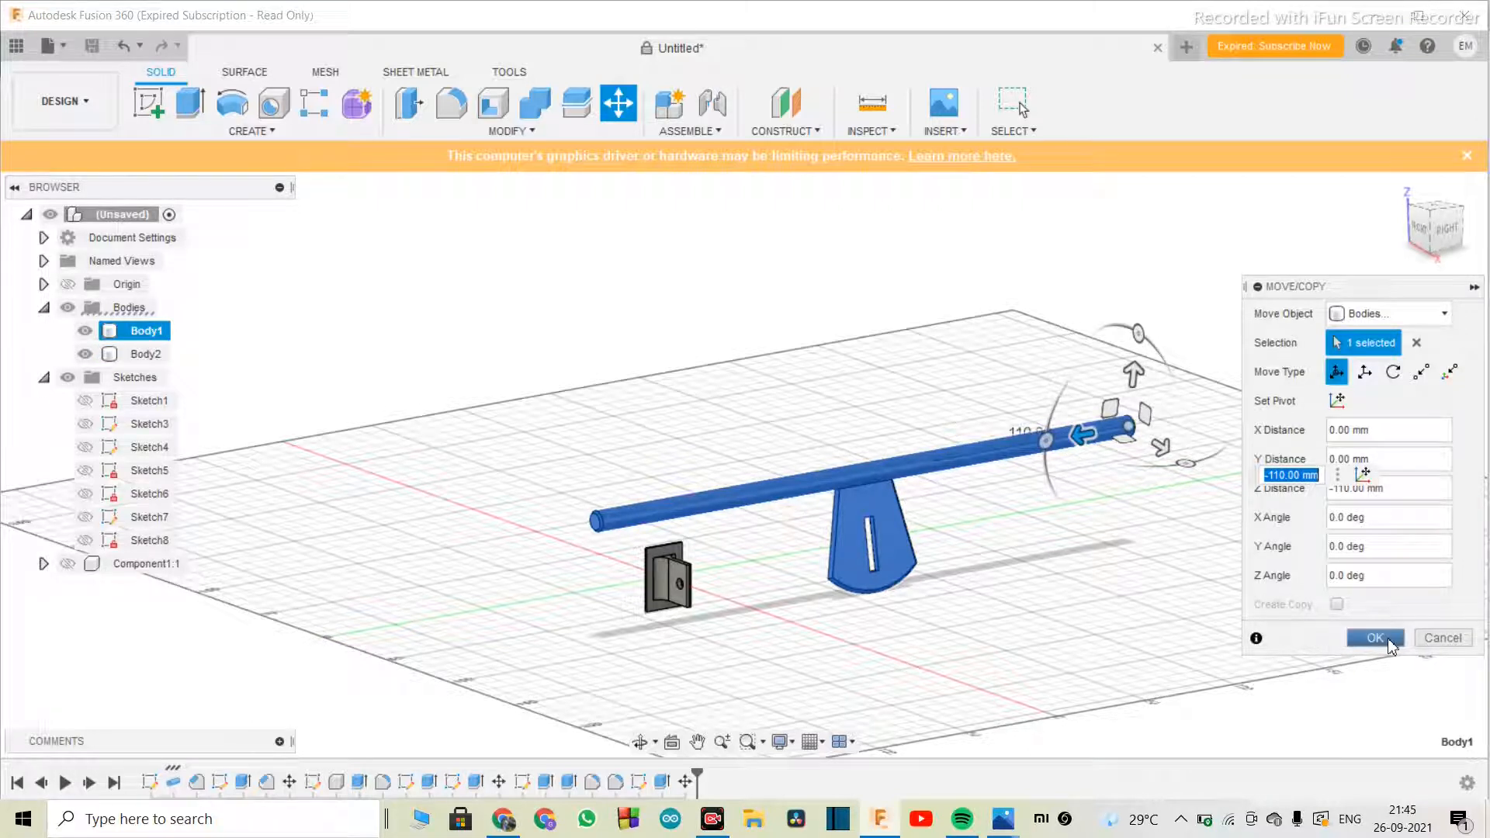
{"action": "type", "text": "0"}
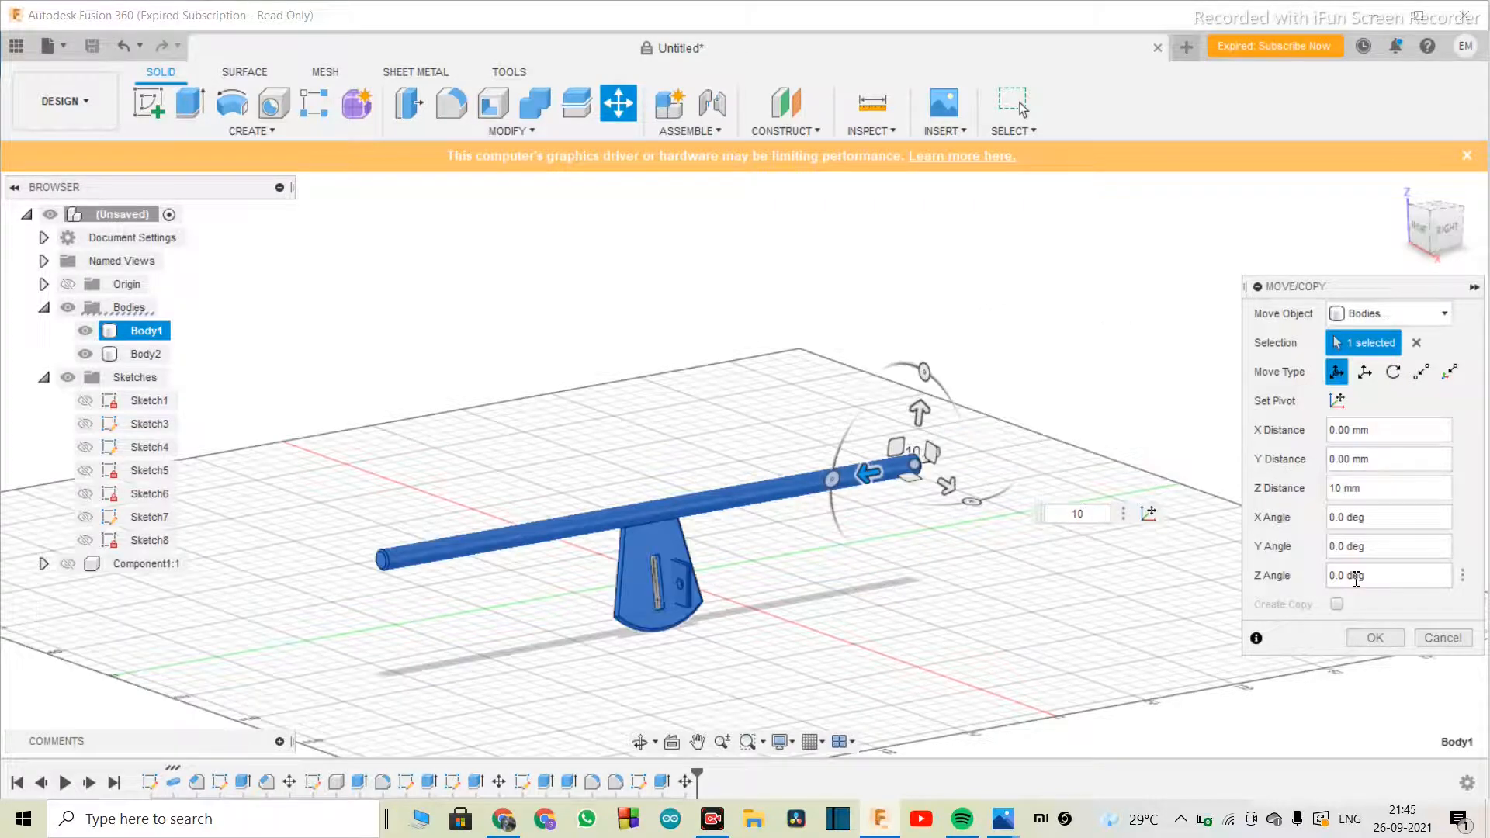
{"action": "key", "text": "Return"}
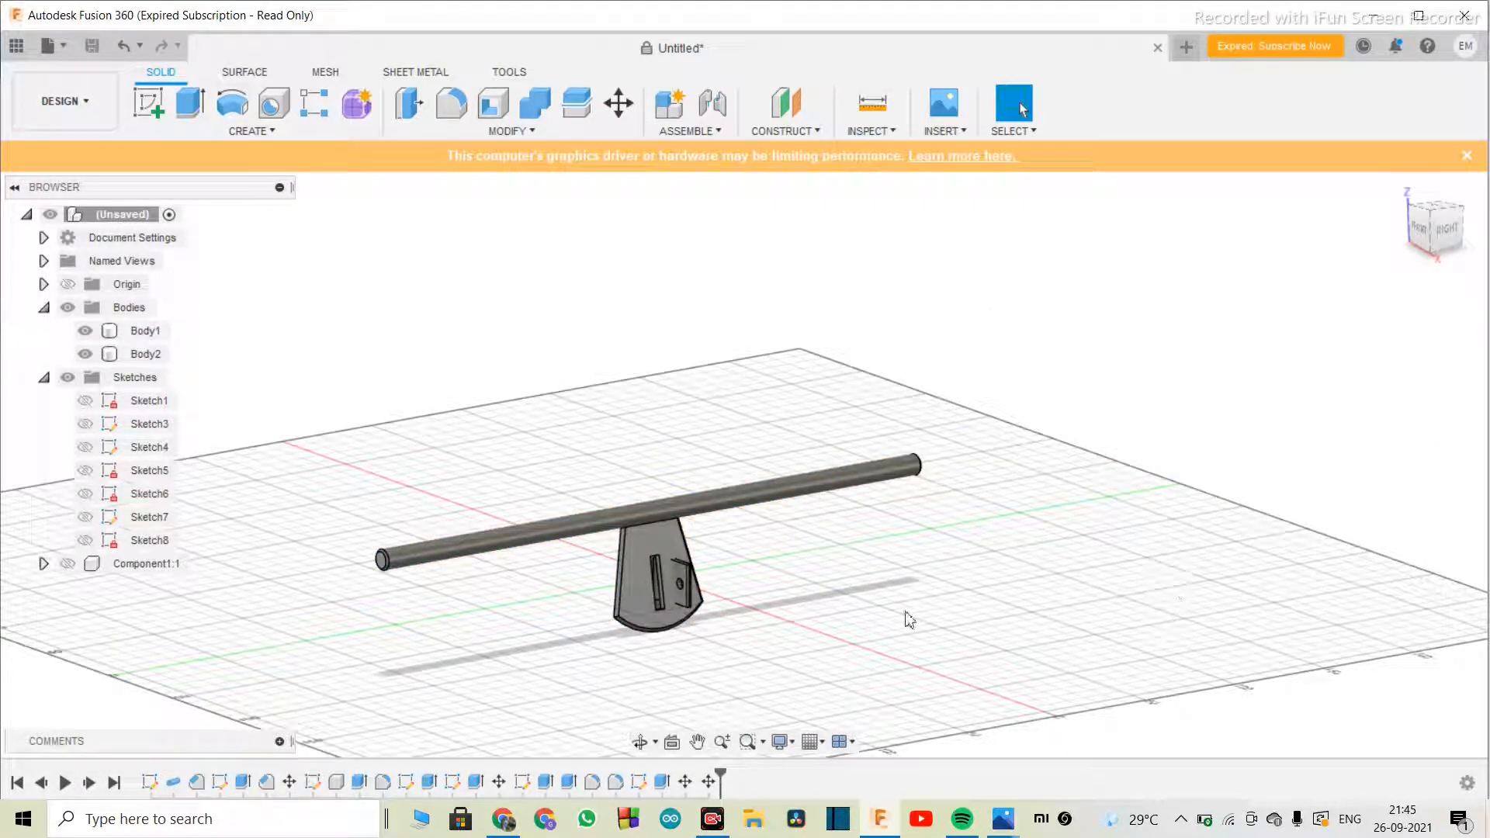
{"action": "key", "text": "ctrl+z"}
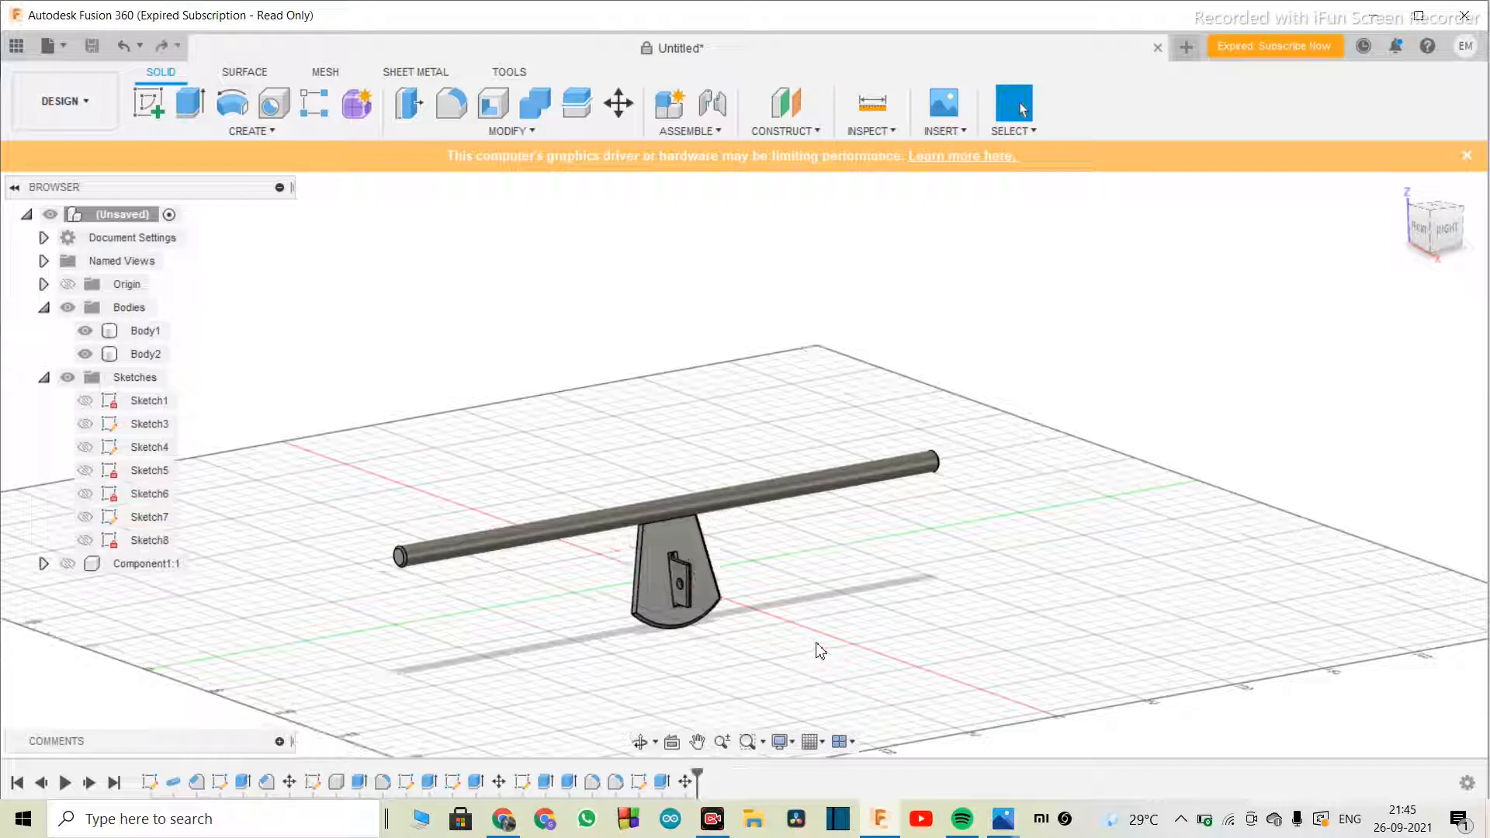
- Move Body1 by -100 mm in Z along the rod's length, away from the ribbed plate
{"action": "left_click", "coordinate": [619, 108]}
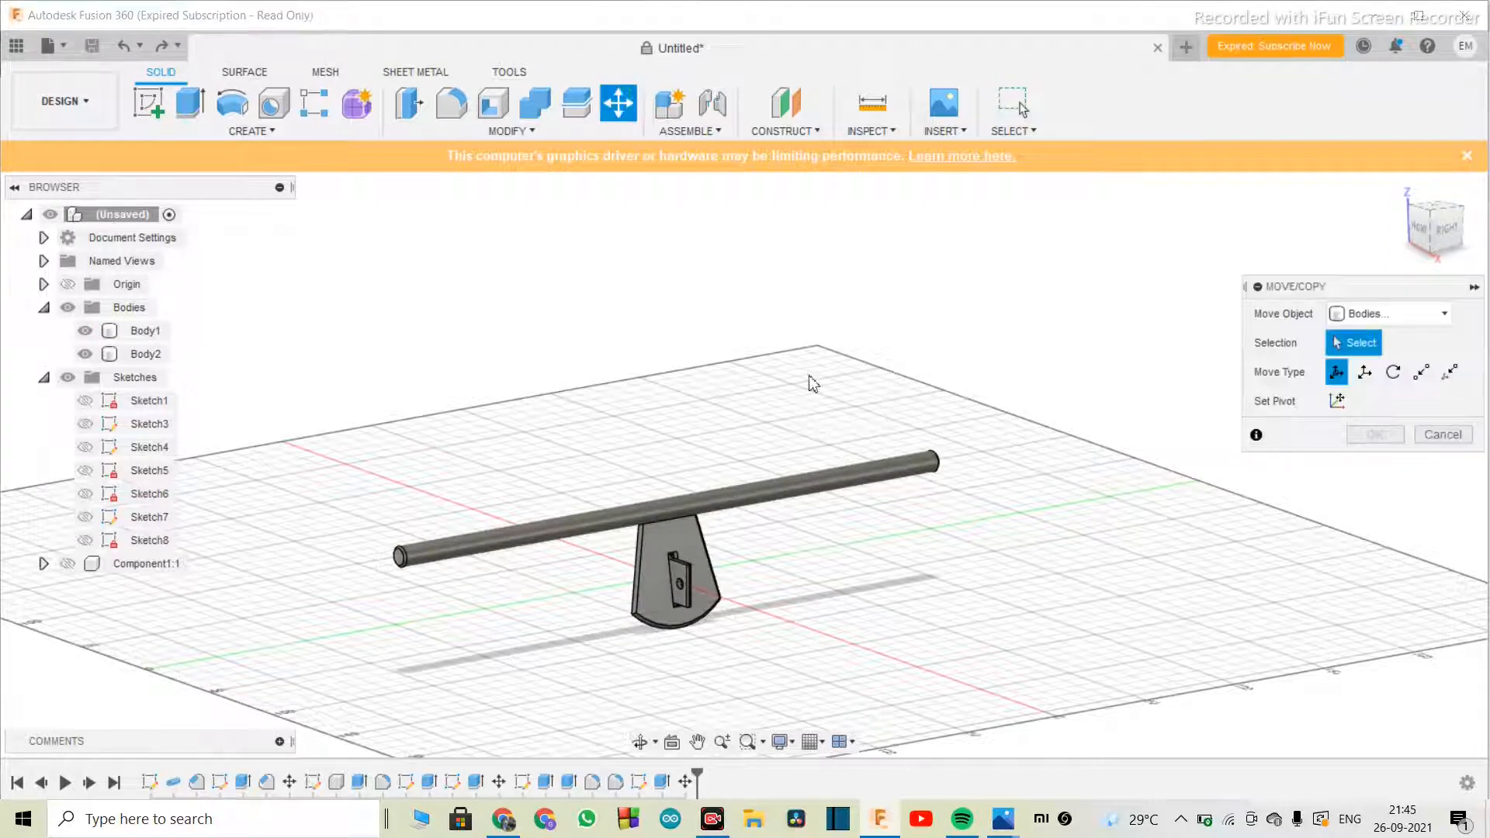
{"action": "left_click", "coordinate": [901, 464]}
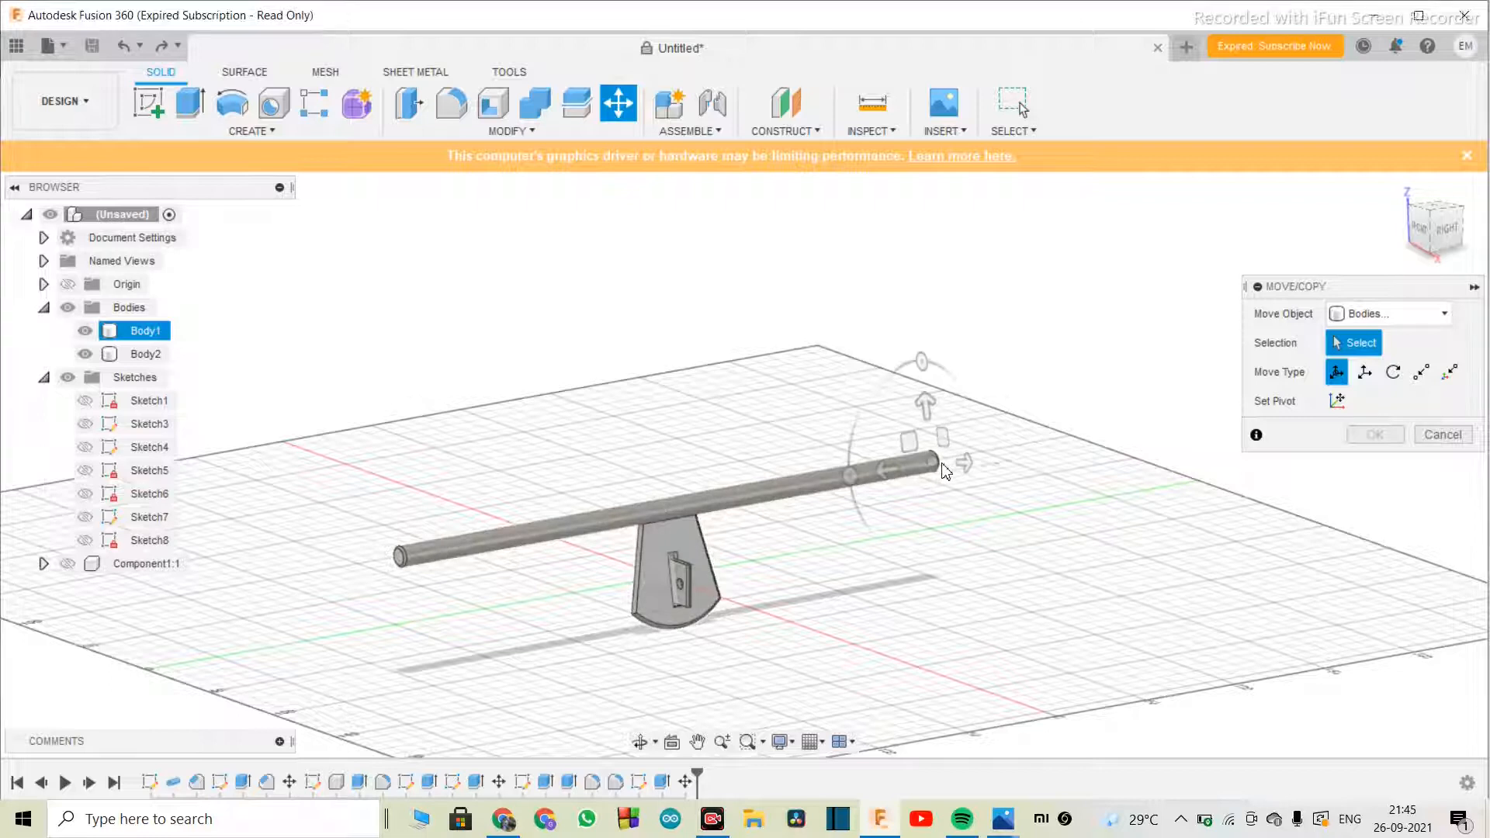
{"action": "left_click_drag", "start_coordinate": [893, 470], "coordinate": [1048, 442]}
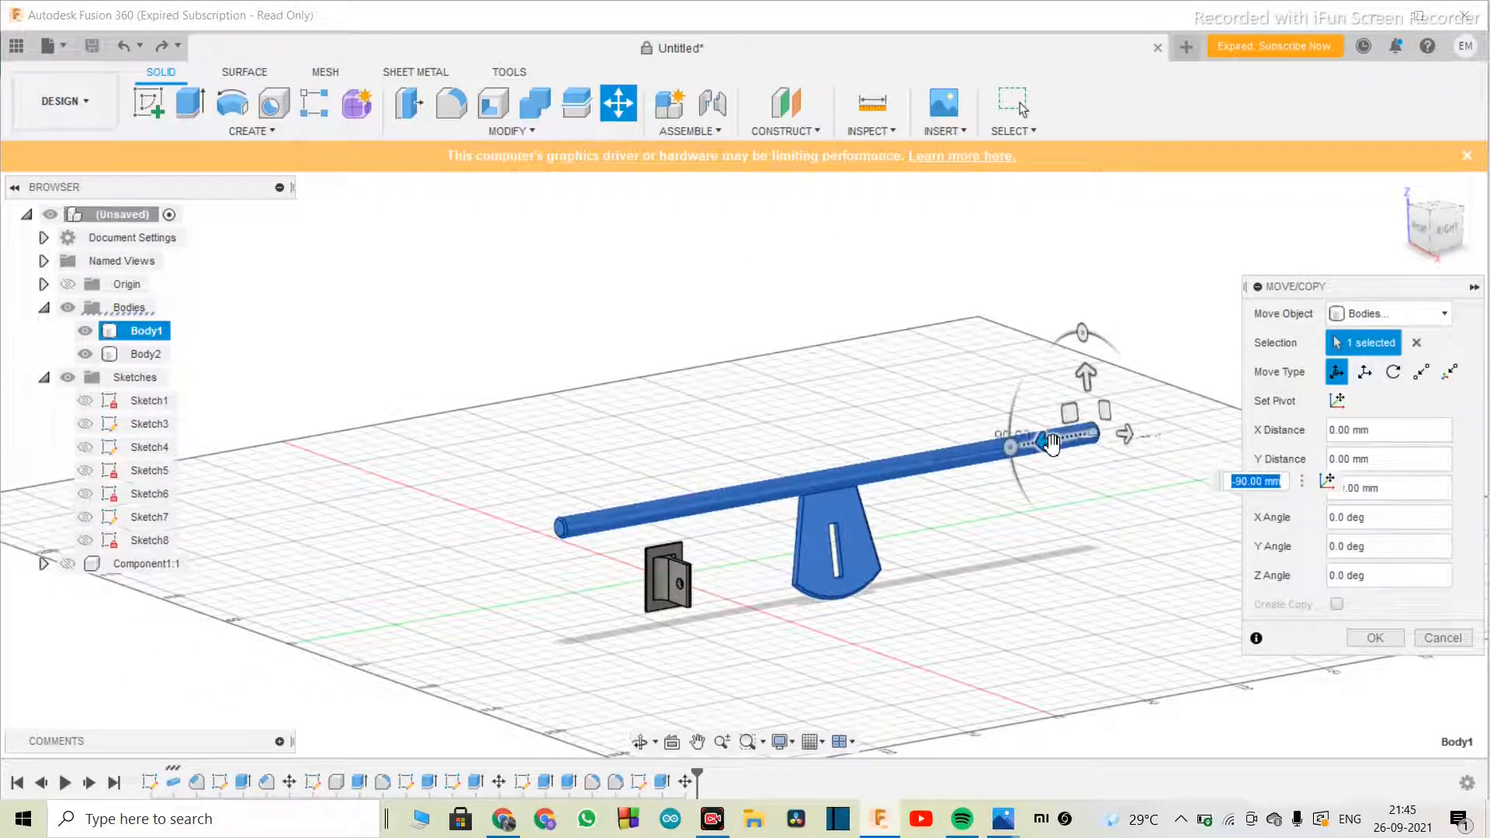
{"action": "type", "text": "100"}
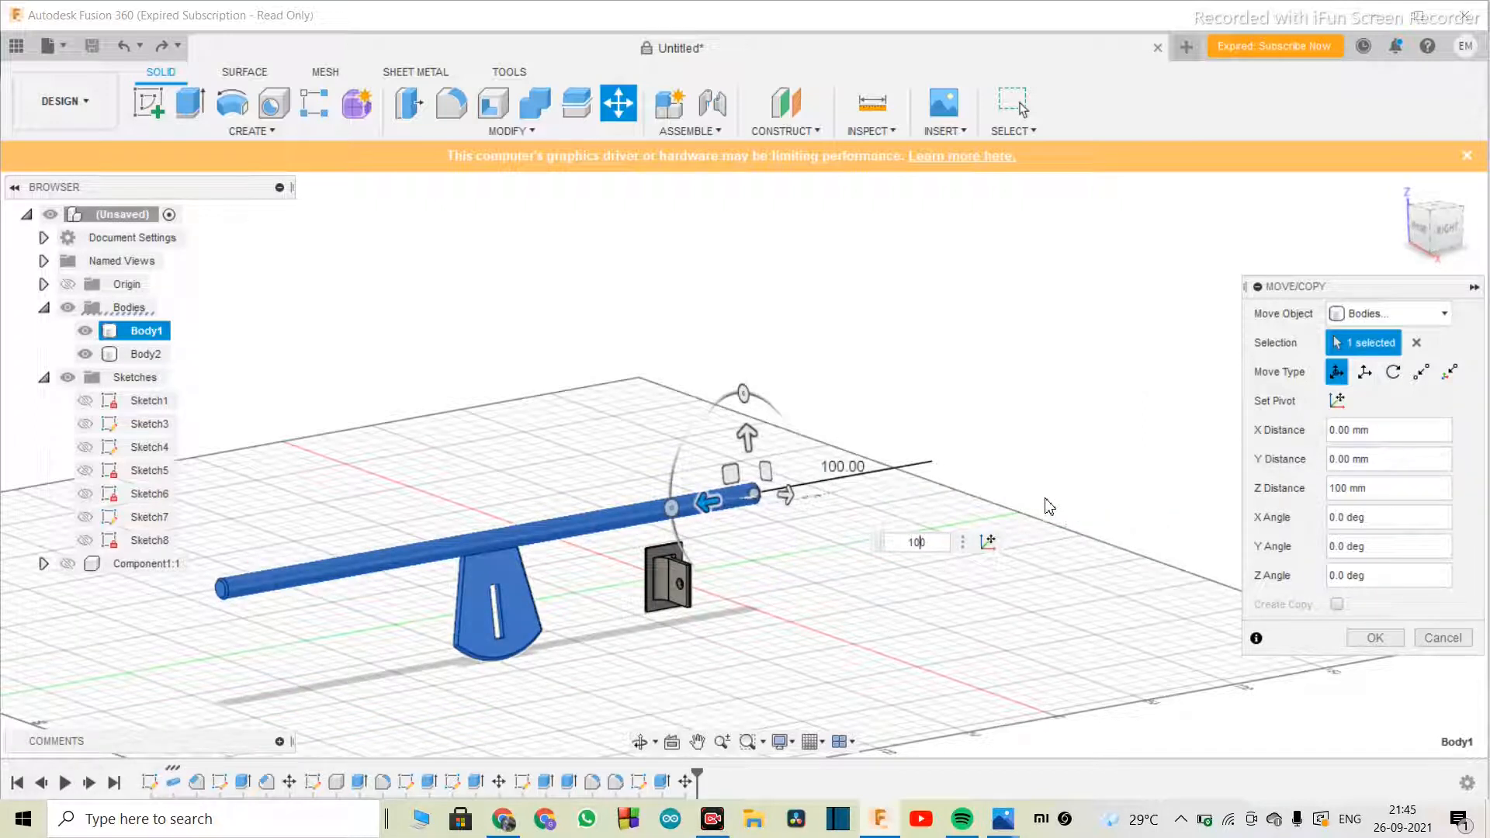
{"action": "type", "text": "-"}
{"action": "key", "text": "Return"}
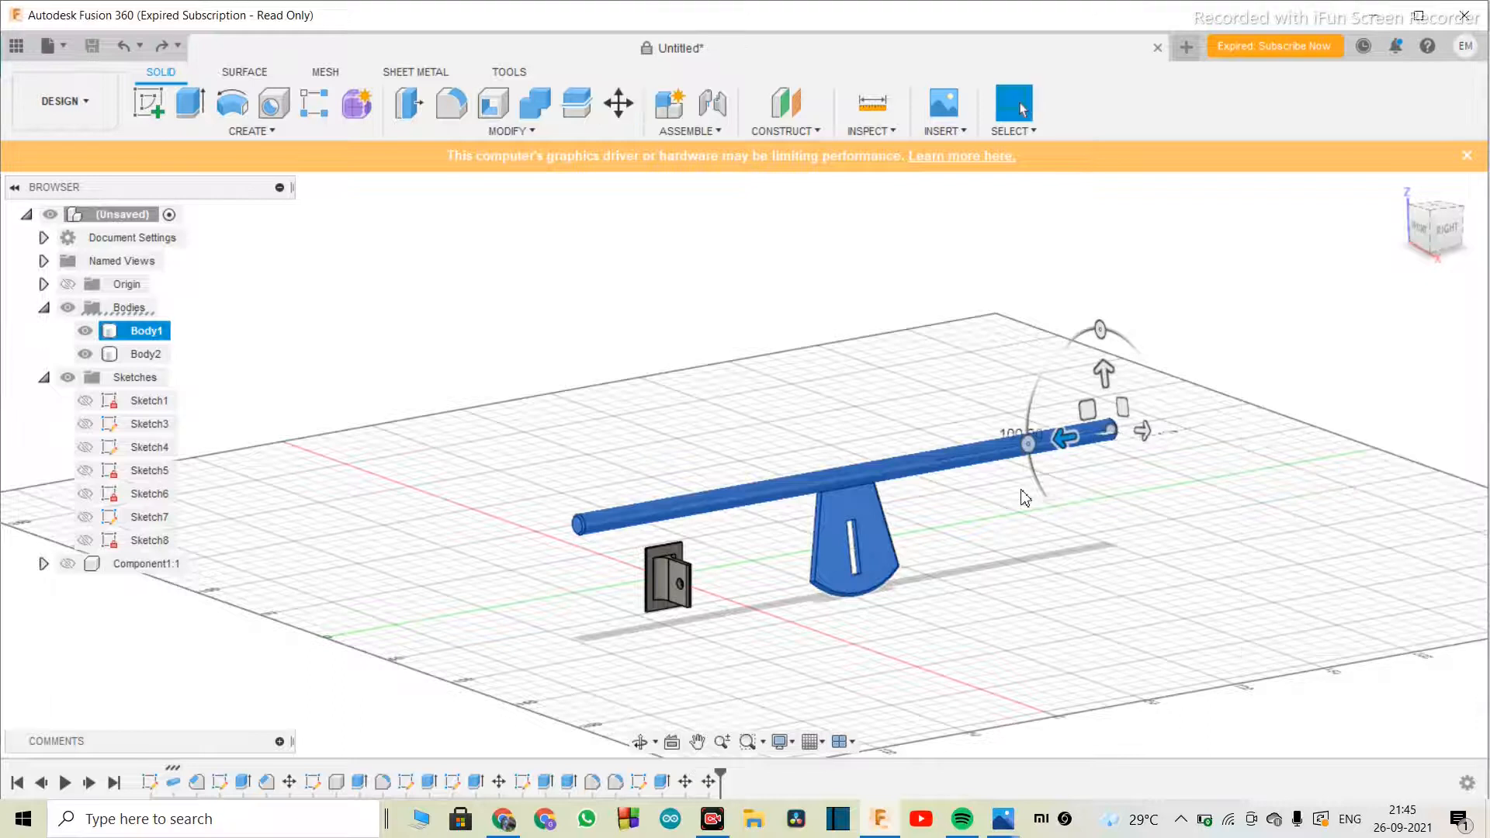
- Start a new sketch on the vertical origin plane parallel to the ribbed plate's face
{"action": "scroll", "coordinate": [668, 585], "scroll_direction": "up", "scroll_amount": 5}
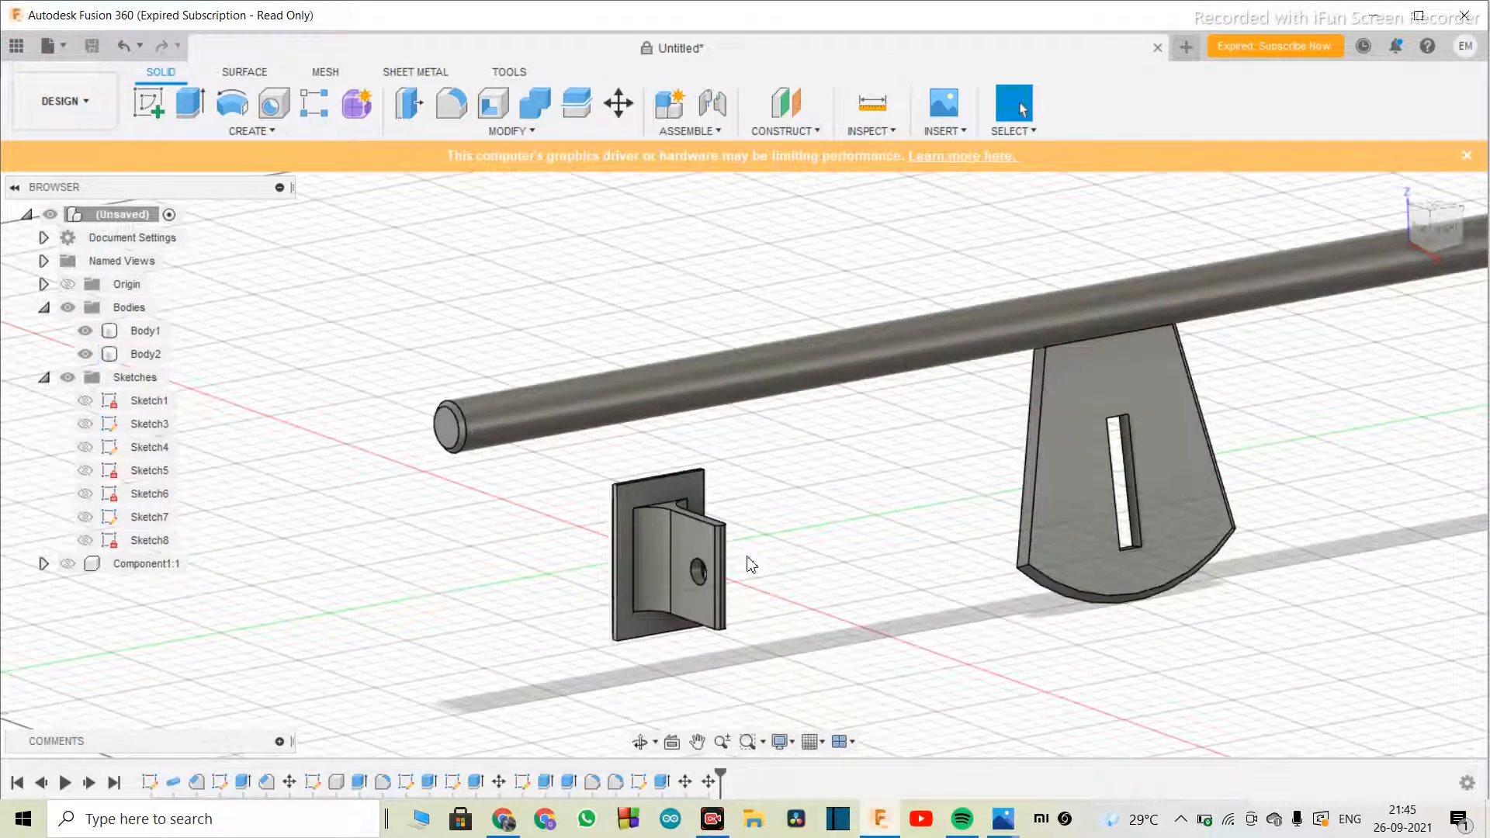
{"action": "scroll", "coordinate": [672, 506], "scroll_direction": "up", "scroll_amount": 2}
{"action": "left_click", "coordinate": [140, 106]}
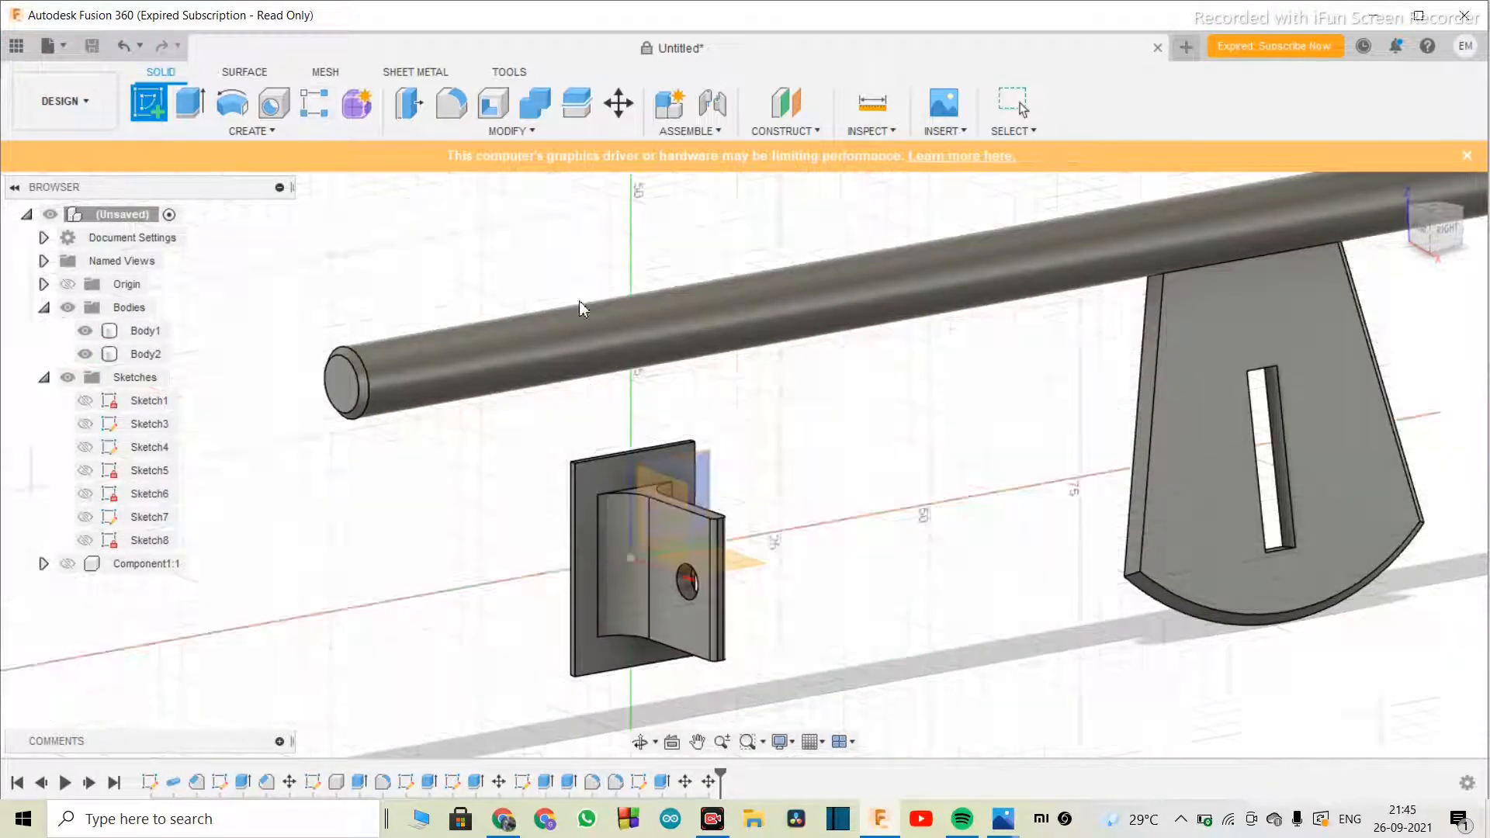
{"action": "left_click", "coordinate": [713, 470]}
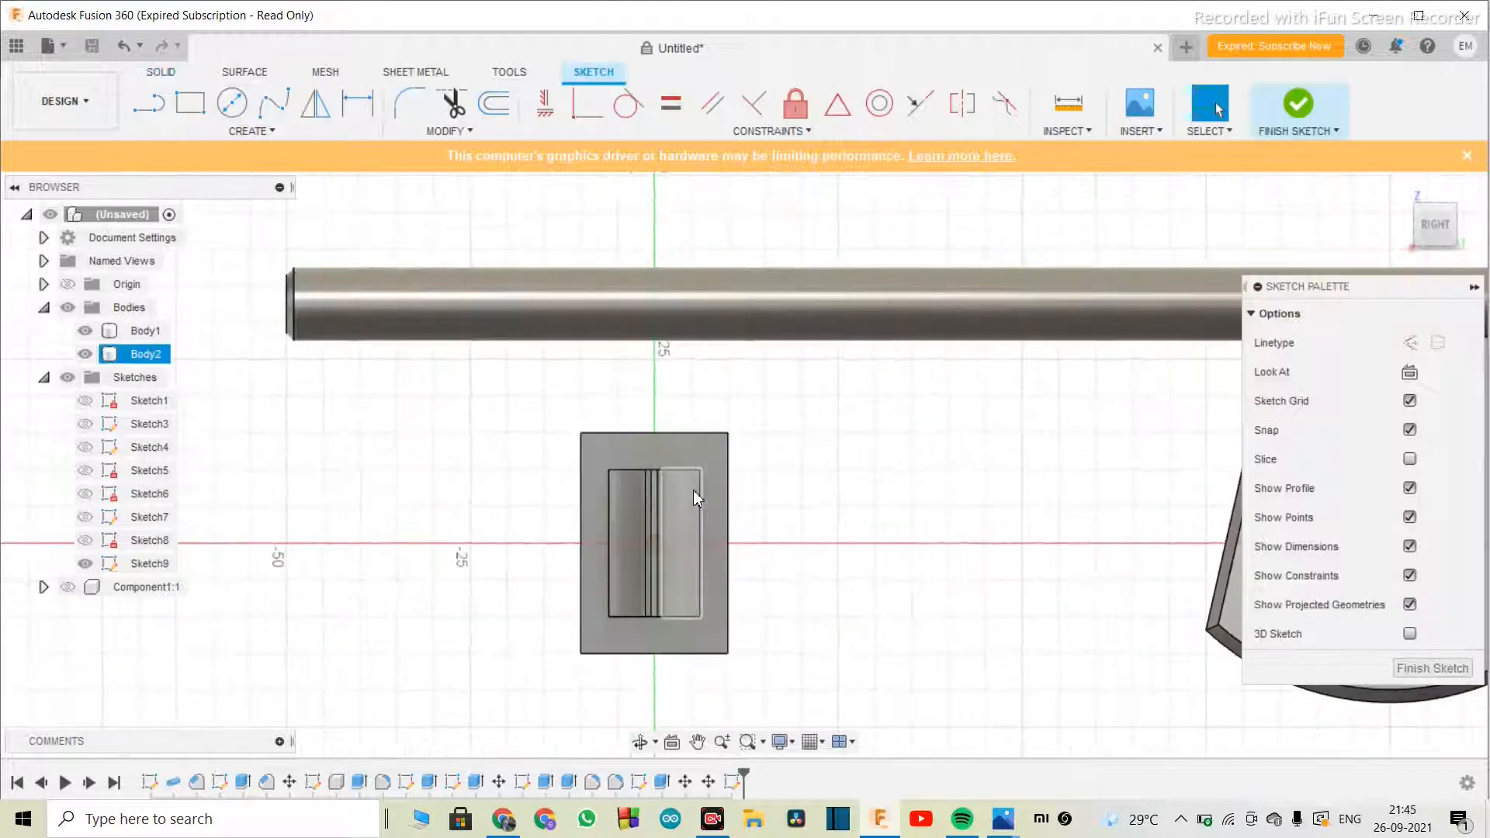
{"action": "scroll", "coordinate": [653, 598], "scroll_direction": "up", "scroll_amount": 3}
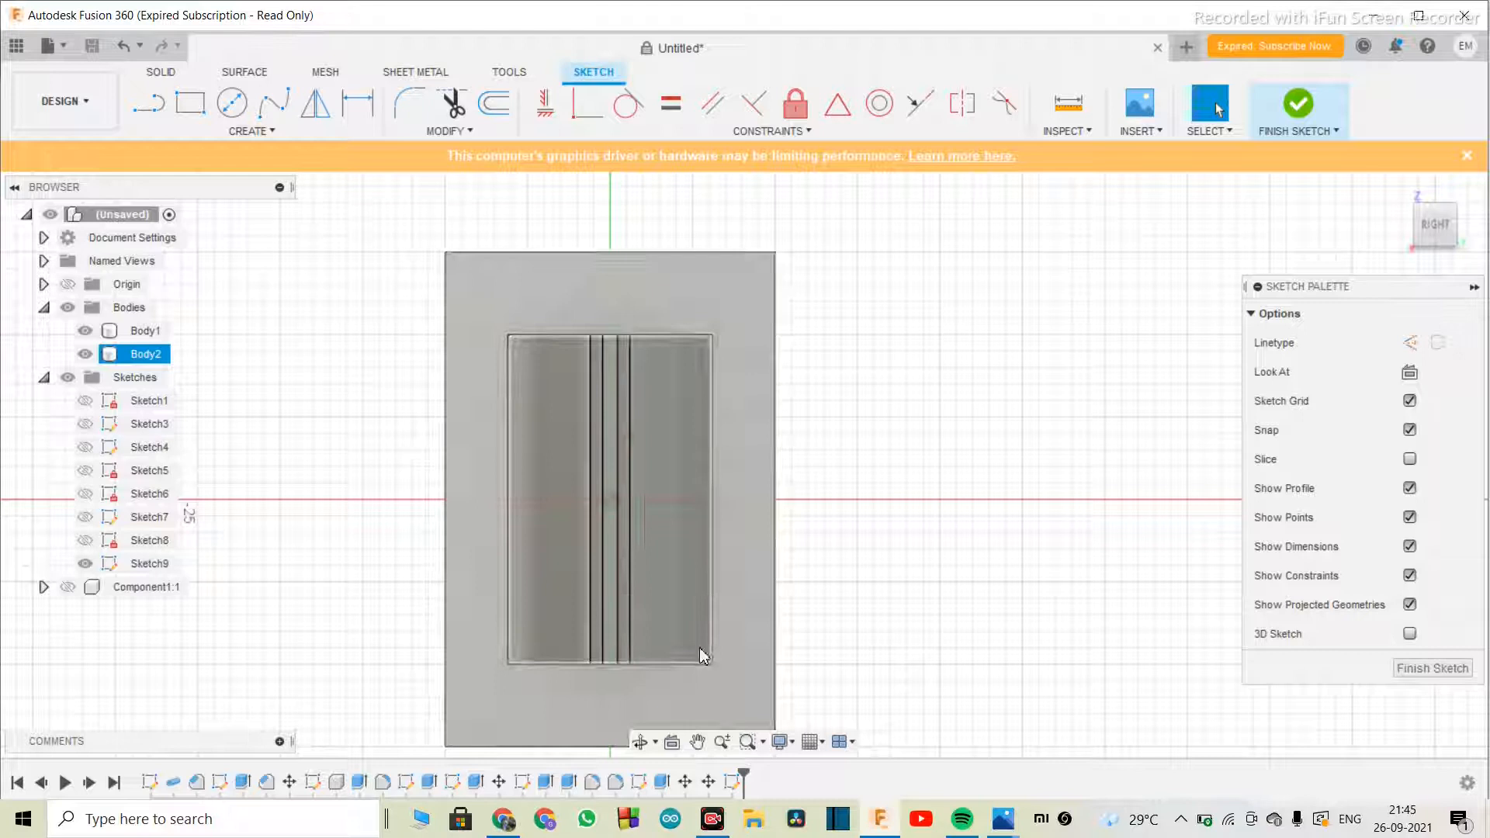
{"action": "scroll", "coordinate": [612, 470], "scroll_direction": "up", "scroll_amount": 3}
{"action": "scroll", "coordinate": [636, 489], "scroll_direction": "down", "scroll_amount": 2}
{"action": "scroll", "coordinate": [652, 502], "scroll_direction": "up", "scroll_amount": 1}
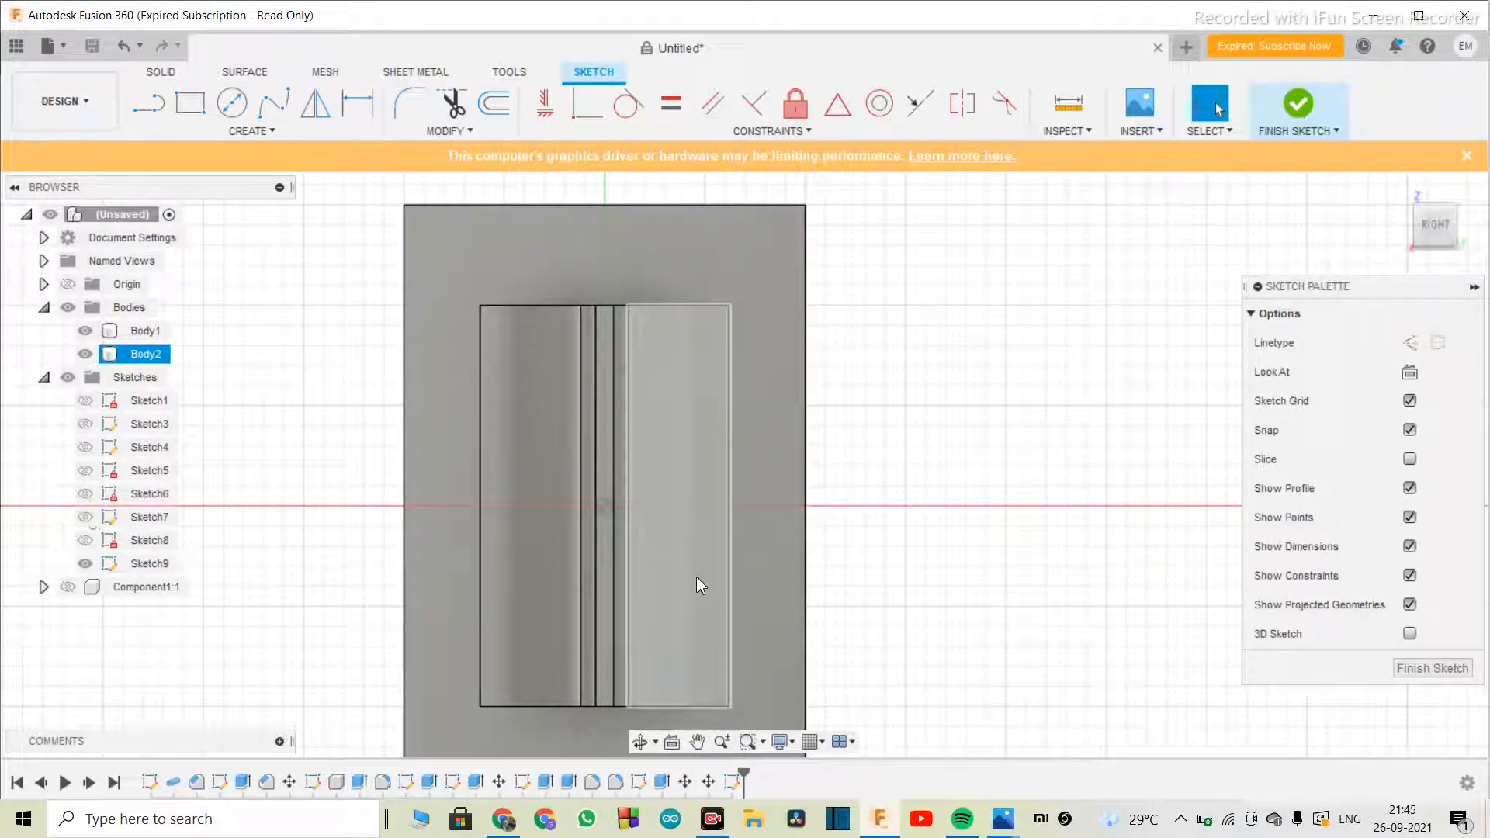
- Sketch a 6 mm horizontal construction line running left from the origin
{"action": "key", "text": "l"}
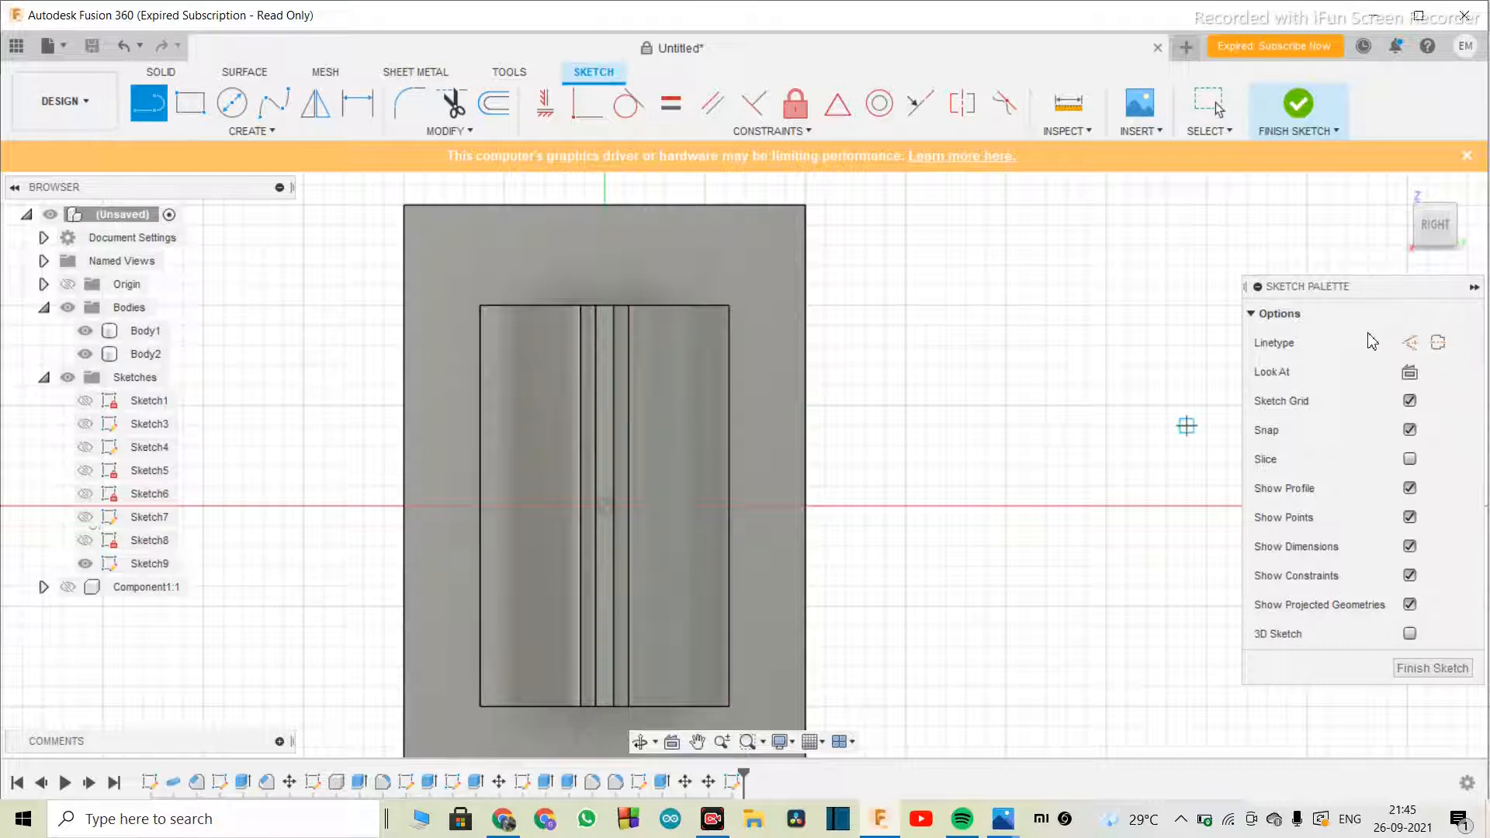
{"action": "left_click", "coordinate": [1410, 344]}
{"action": "left_click", "coordinate": [606, 505]}
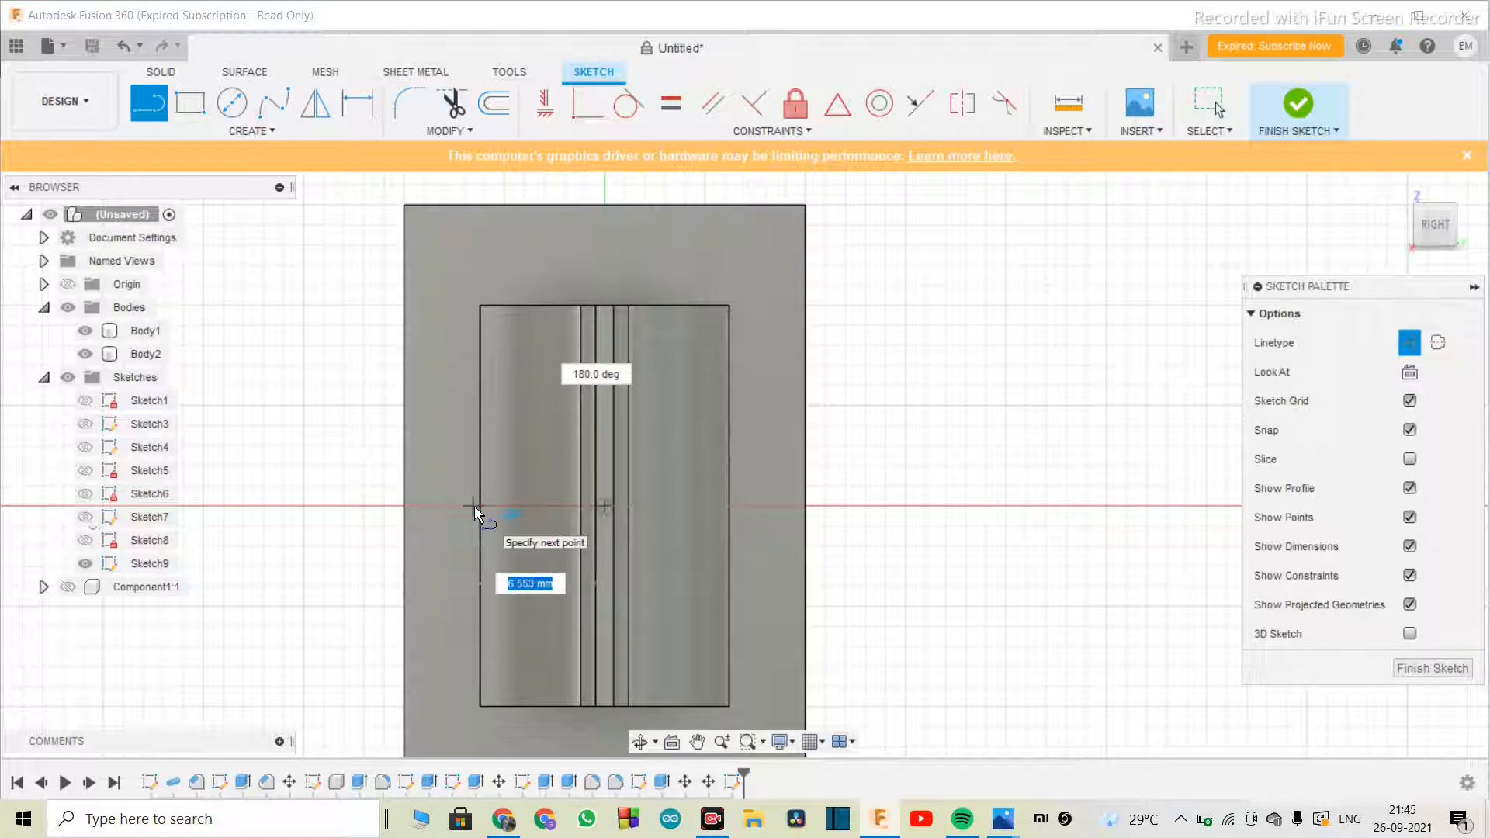
{"action": "type", "text": "6"}
{"action": "key", "text": "Return"}
{"action": "key", "text": "Escape"}
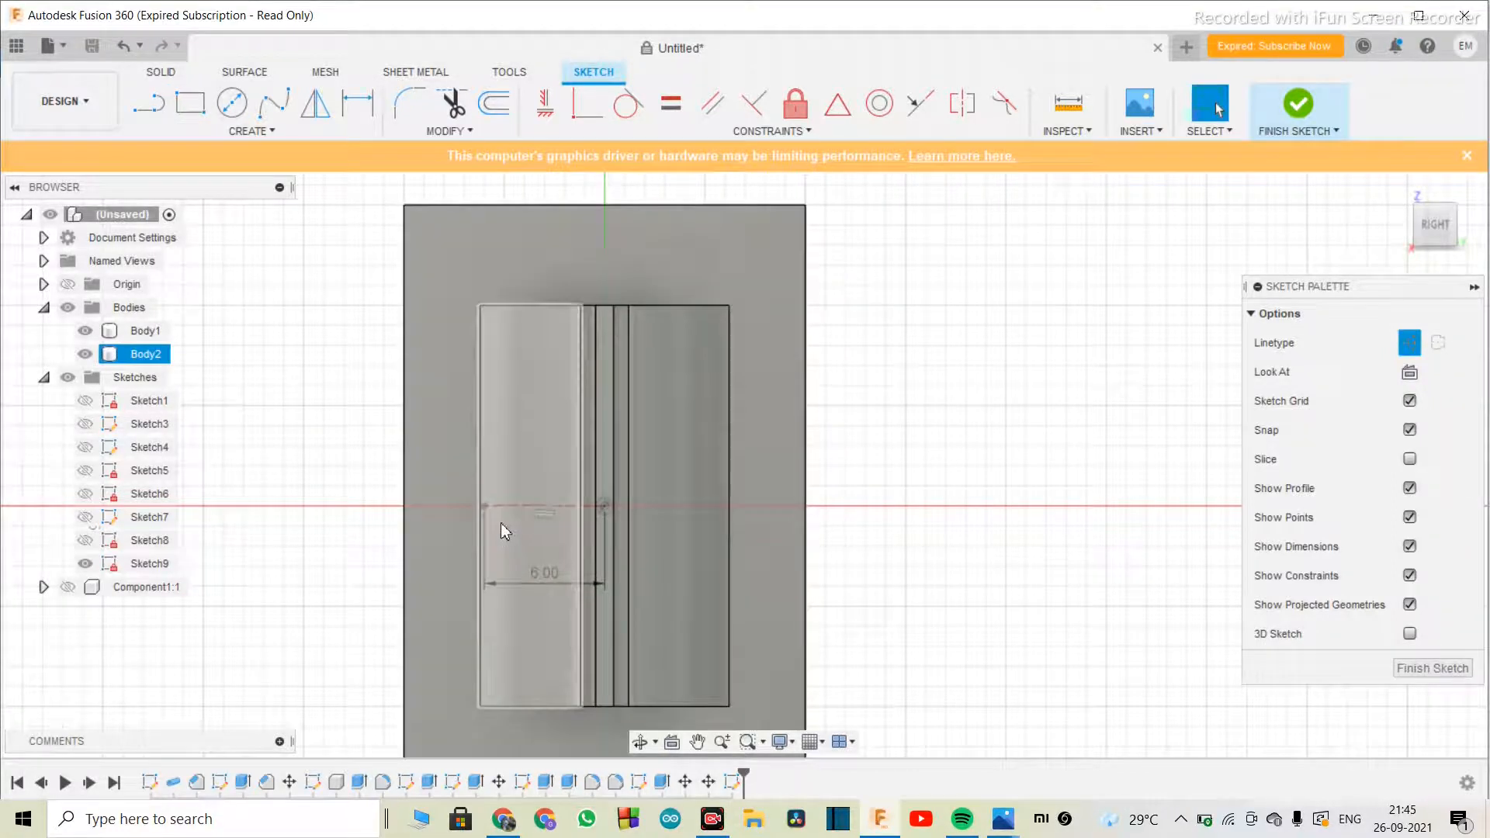
- Sketch a 10 mm vertical construction line upward from the left end of the horizontal construction line
{"action": "key", "text": "l"}
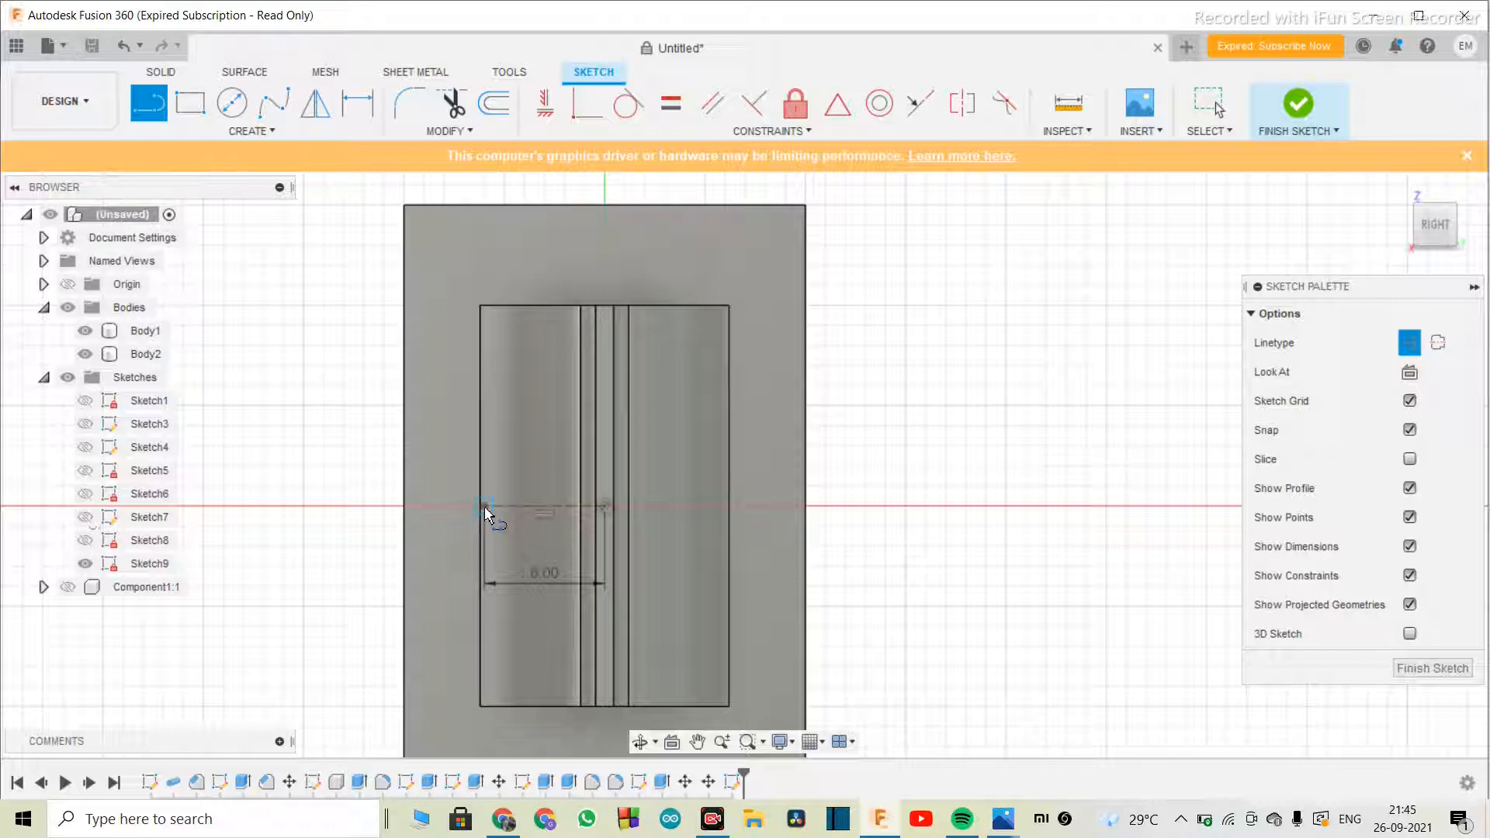
{"action": "left_click", "coordinate": [486, 509]}
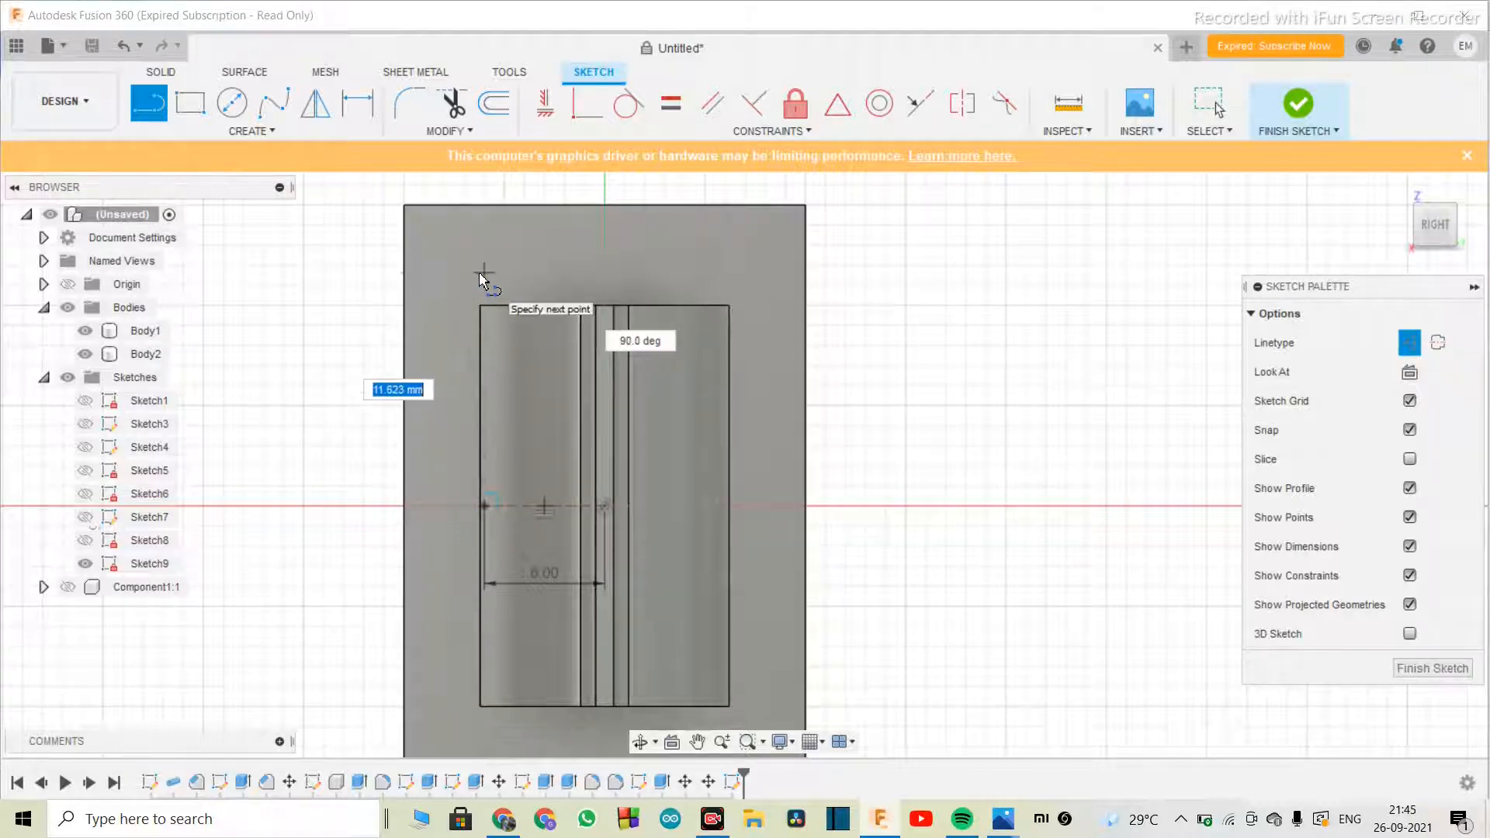
{"action": "key", "text": "Return"}
{"action": "key", "text": "Escape"}
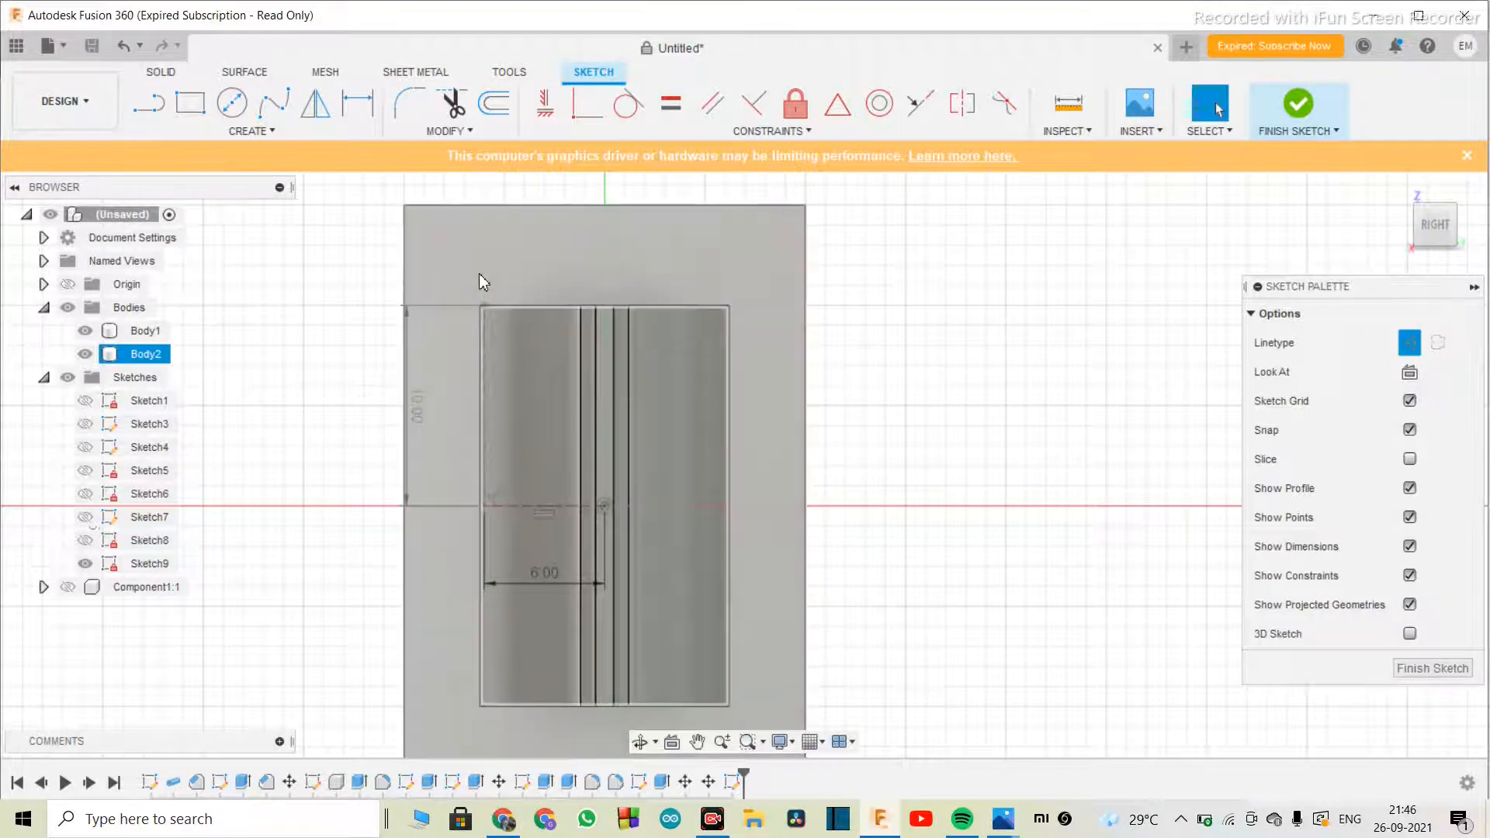
- Sketch a 5 mm vertical construction line downward from the left end of the horizontal construction line
{"action": "scroll", "coordinate": [504, 450], "scroll_direction": "down", "scroll_amount": 2}
{"action": "scroll", "coordinate": [519, 517], "scroll_direction": "up", "scroll_amount": 3}
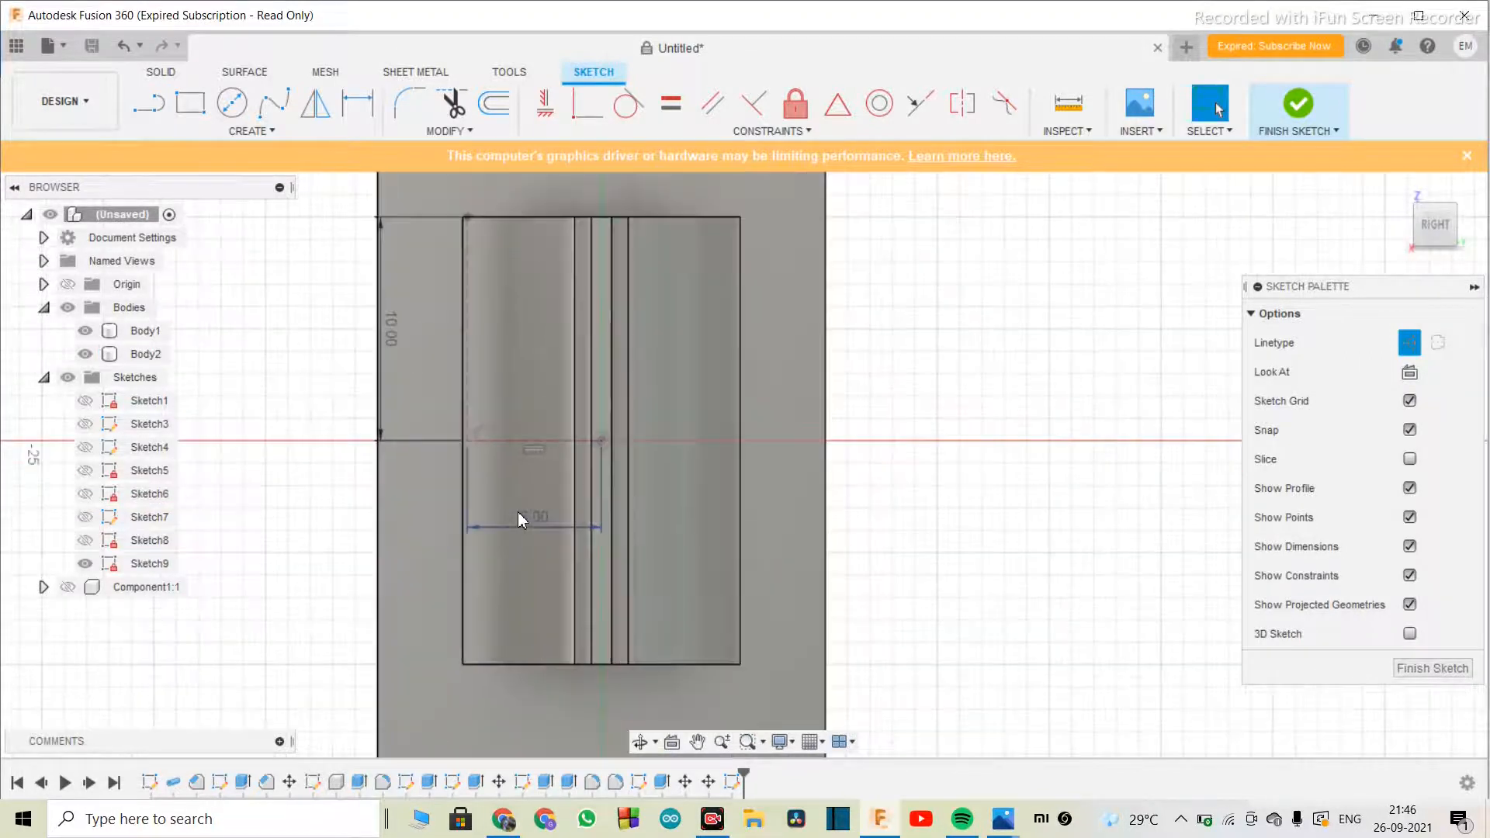
{"action": "scroll", "coordinate": [518, 511], "scroll_direction": "down", "scroll_amount": 3}
{"action": "scroll", "coordinate": [510, 515], "scroll_direction": "up", "scroll_amount": 1}
{"action": "key", "text": "l"}
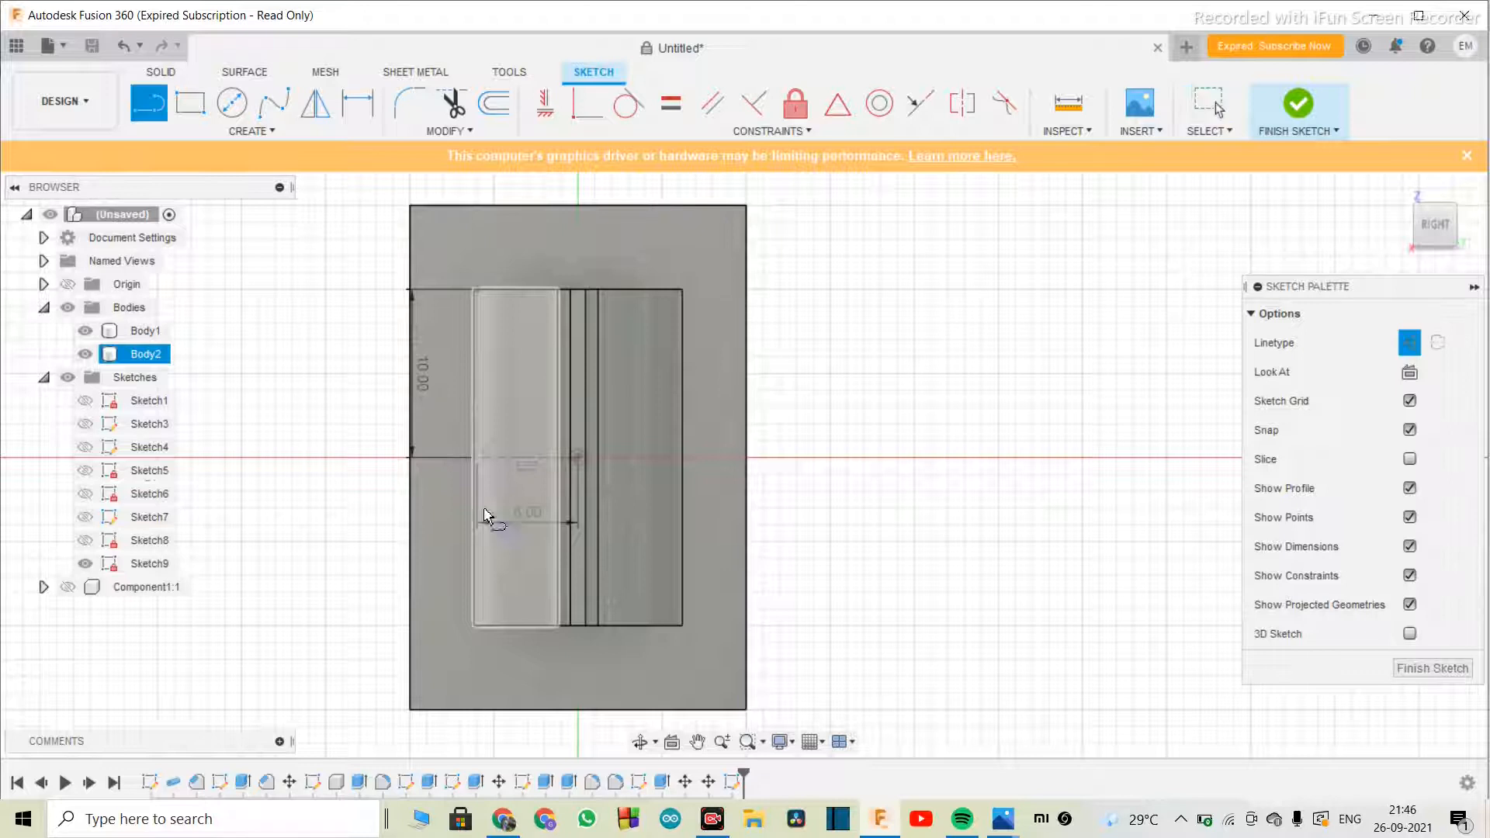
{"action": "left_click", "coordinate": [479, 460]}
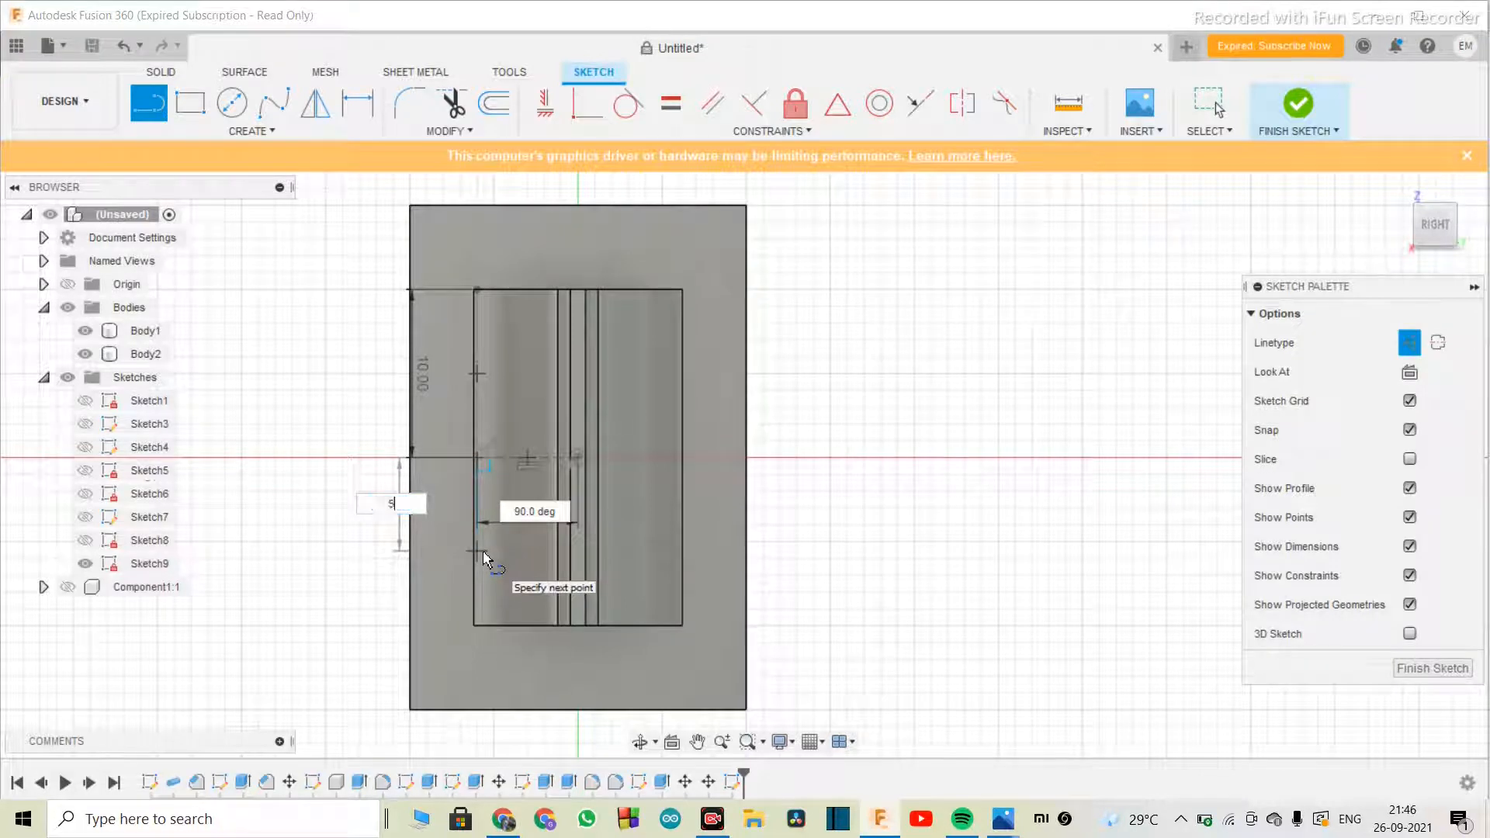
{"action": "type", "text": "5"}
{"action": "key", "text": "Return"}
{"action": "key", "text": "Escape"}
- Hide Body2 so that only the construction lines remain in the plate area
{"action": "scroll", "coordinate": [518, 395], "scroll_direction": "up", "scroll_amount": 2}
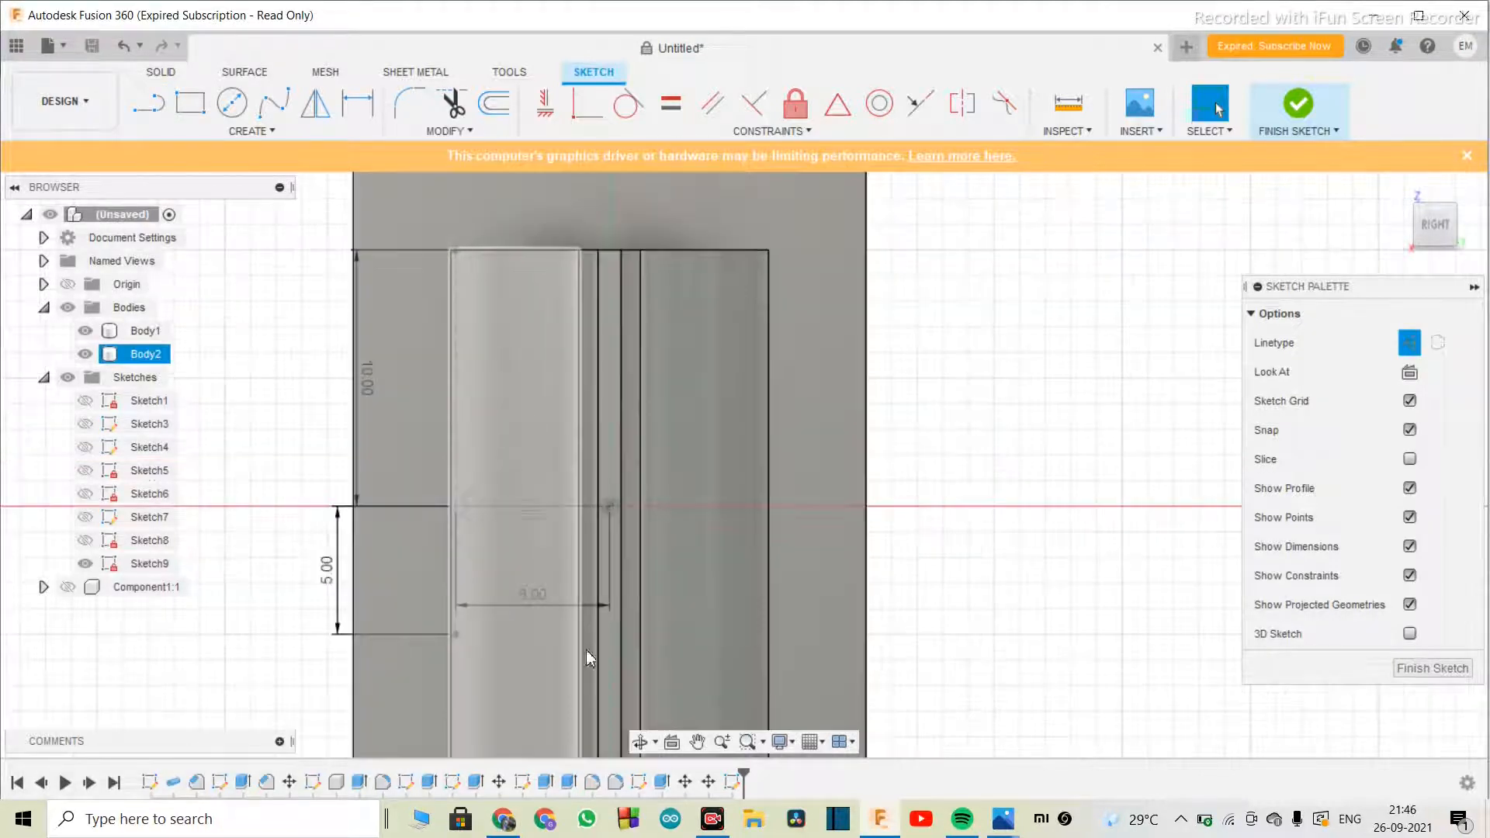
{"action": "scroll", "coordinate": [626, 459], "scroll_direction": "down", "scroll_amount": 3}
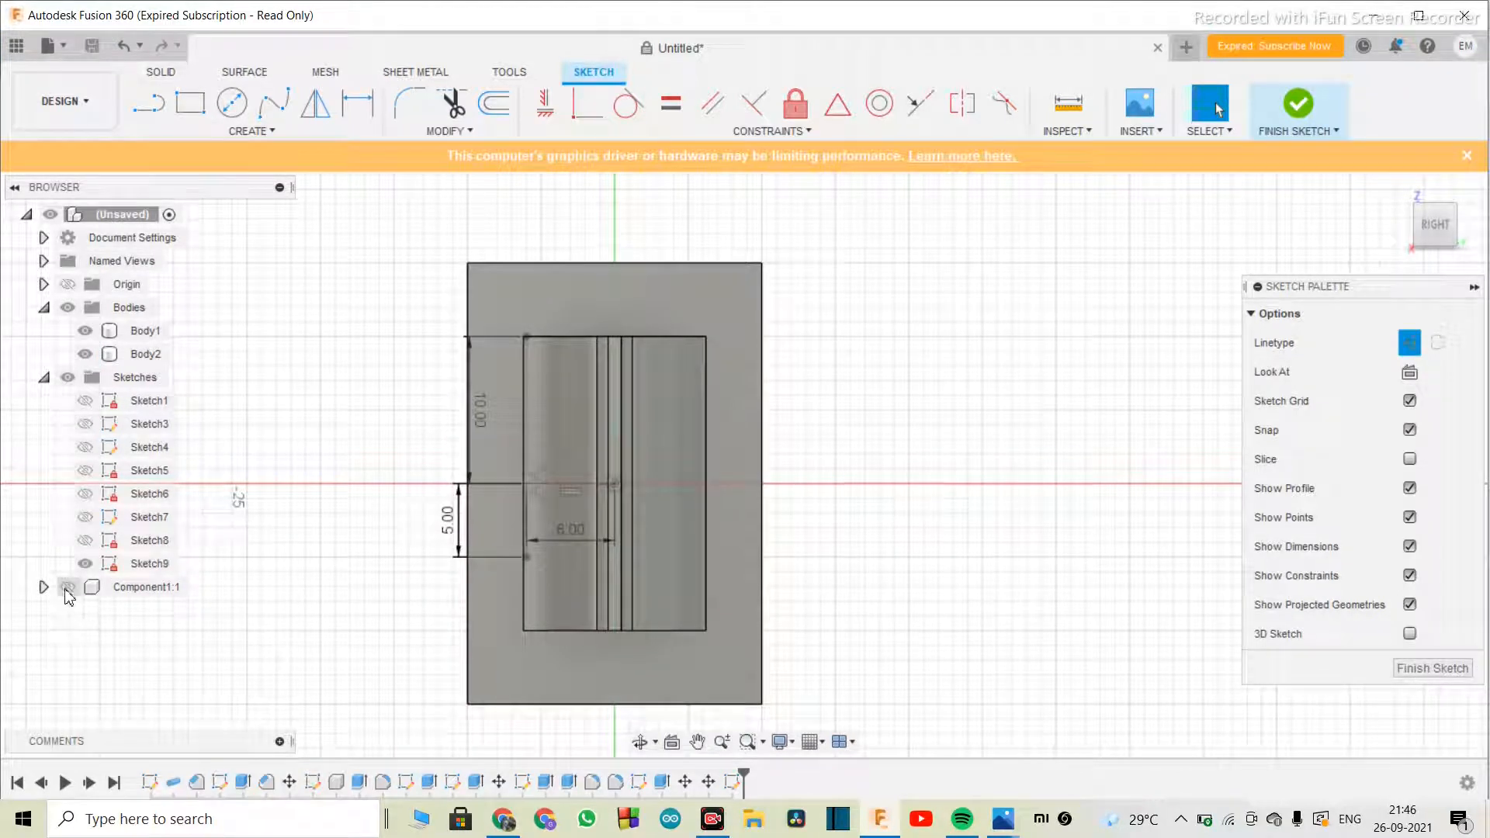
{"action": "left_click", "coordinate": [45, 587]}
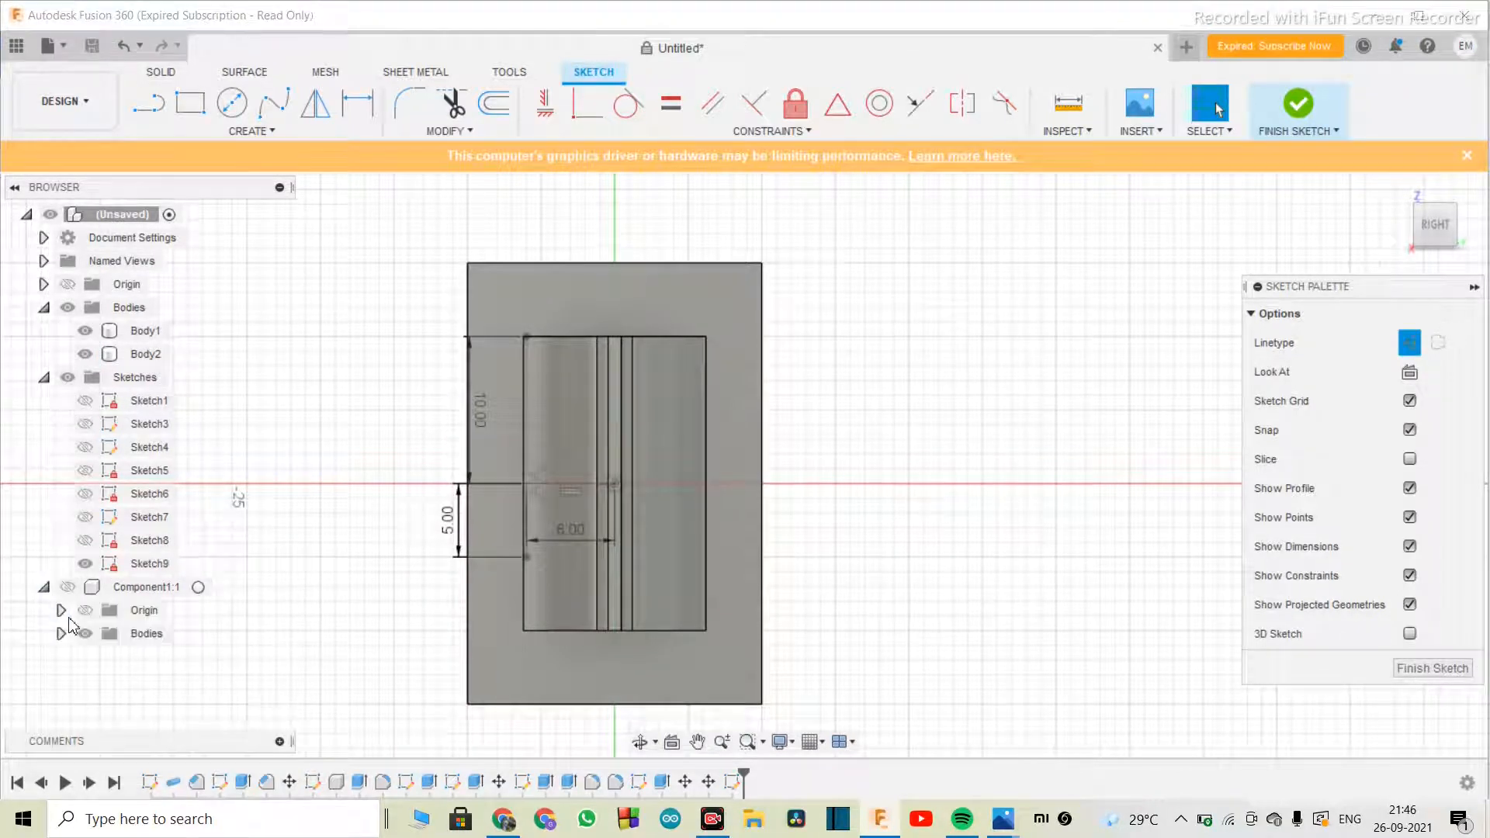
{"action": "left_click", "coordinate": [85, 634]}
{"action": "left_click", "coordinate": [86, 354]}
- Sketch a 5 mm diameter circle centred on the upper end of the 10 mm construction line
{"action": "scroll", "coordinate": [556, 447], "scroll_direction": "up", "scroll_amount": 2}
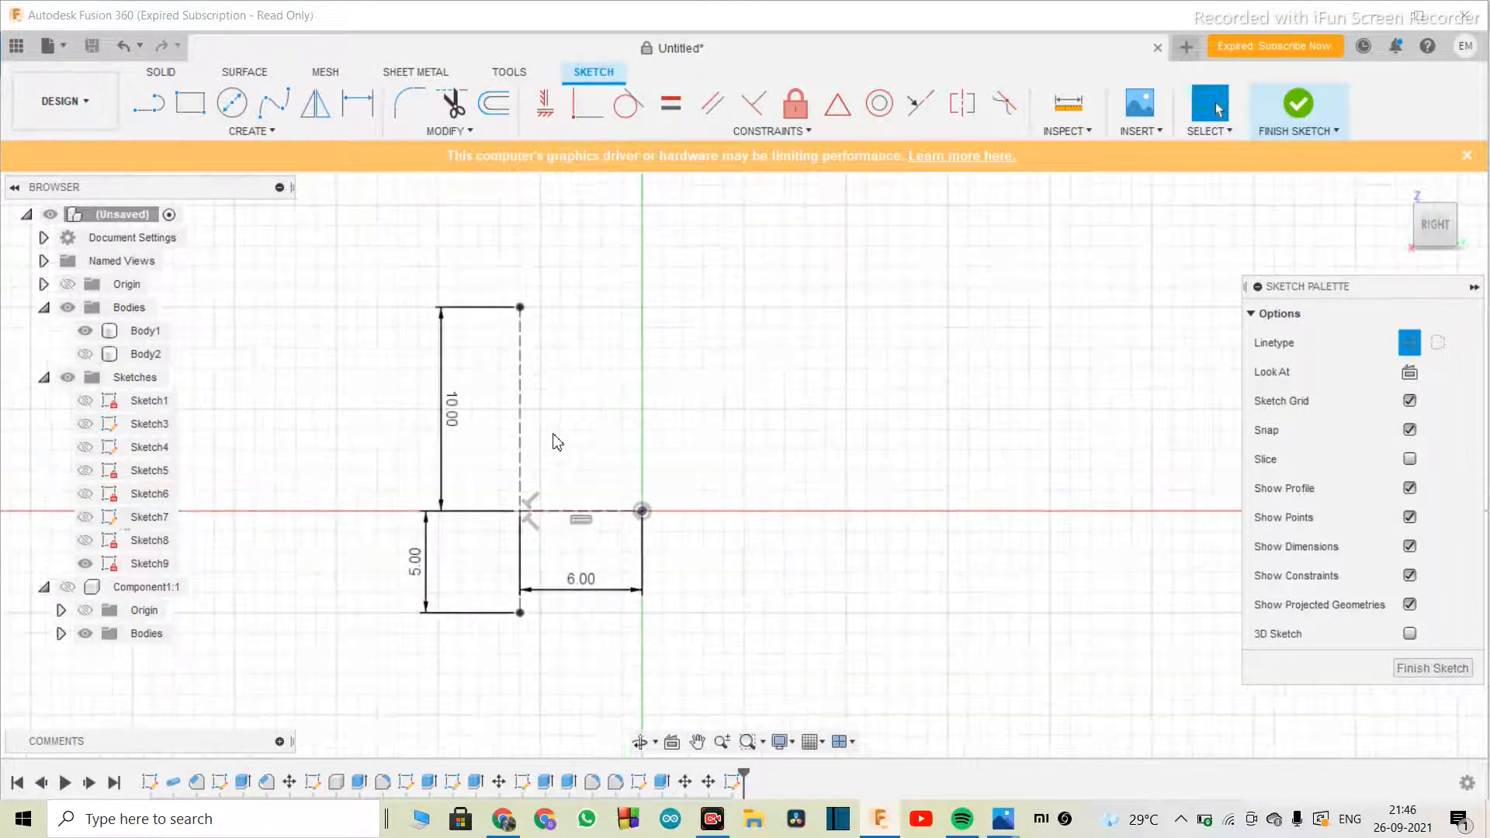
{"action": "scroll", "coordinate": [566, 482], "scroll_direction": "down", "scroll_amount": 1}
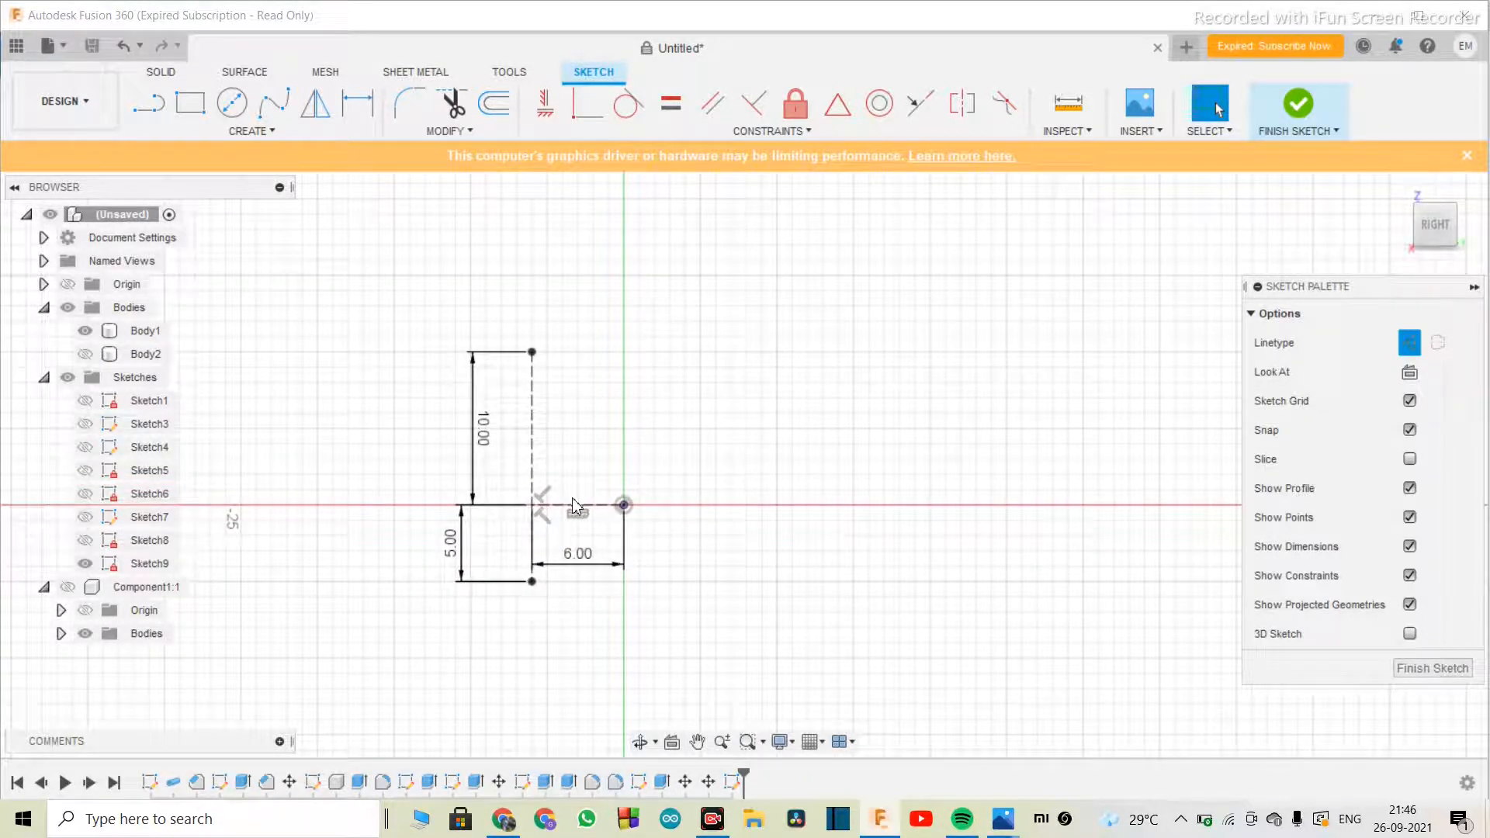
{"action": "key", "text": "c"}
{"action": "left_click", "coordinate": [532, 352]}
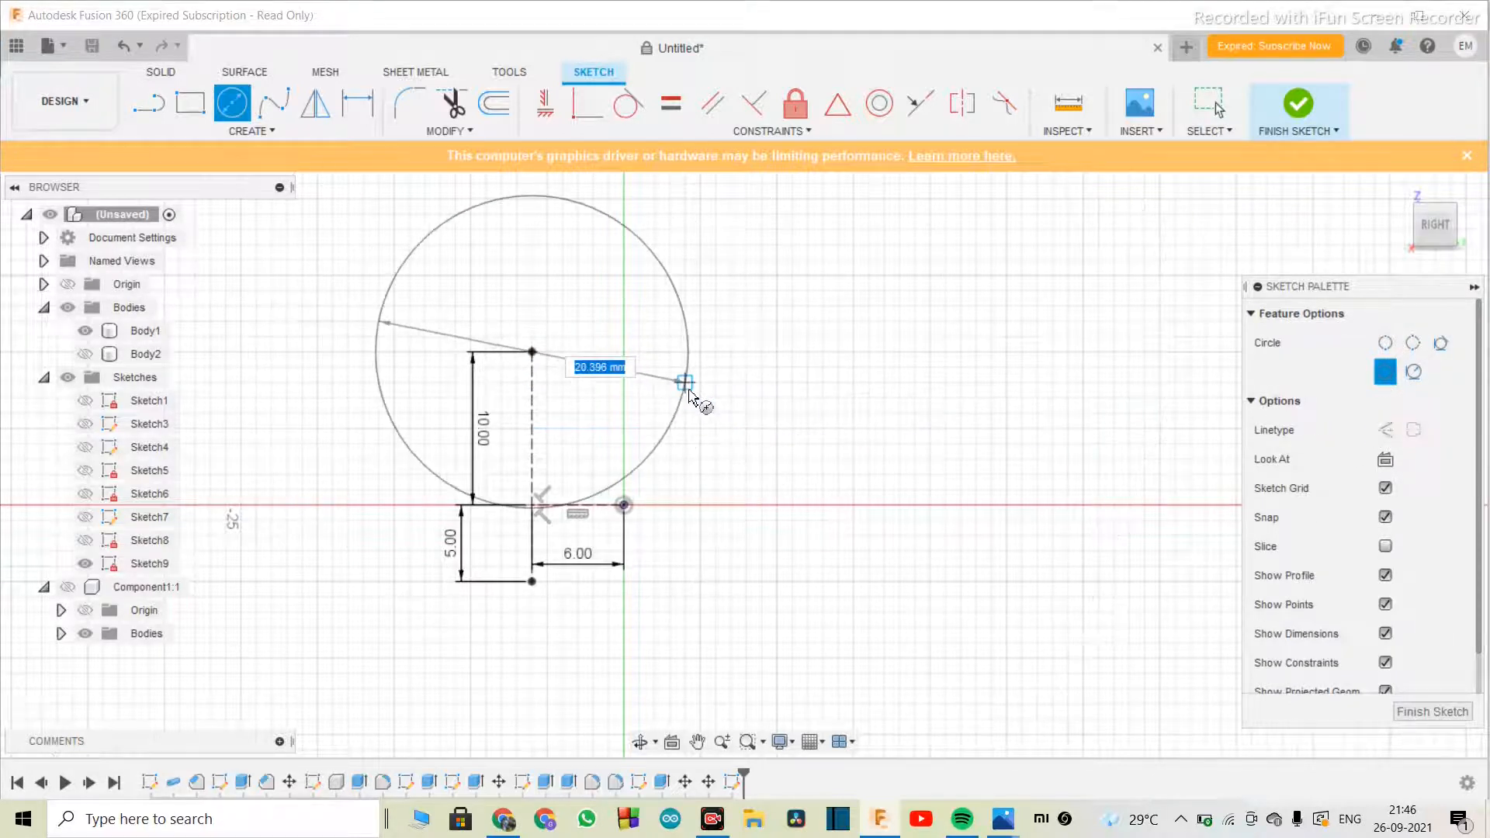
{"action": "type", "text": "5"}
{"action": "key", "text": "Return"}
{"action": "key", "text": "Escape"}
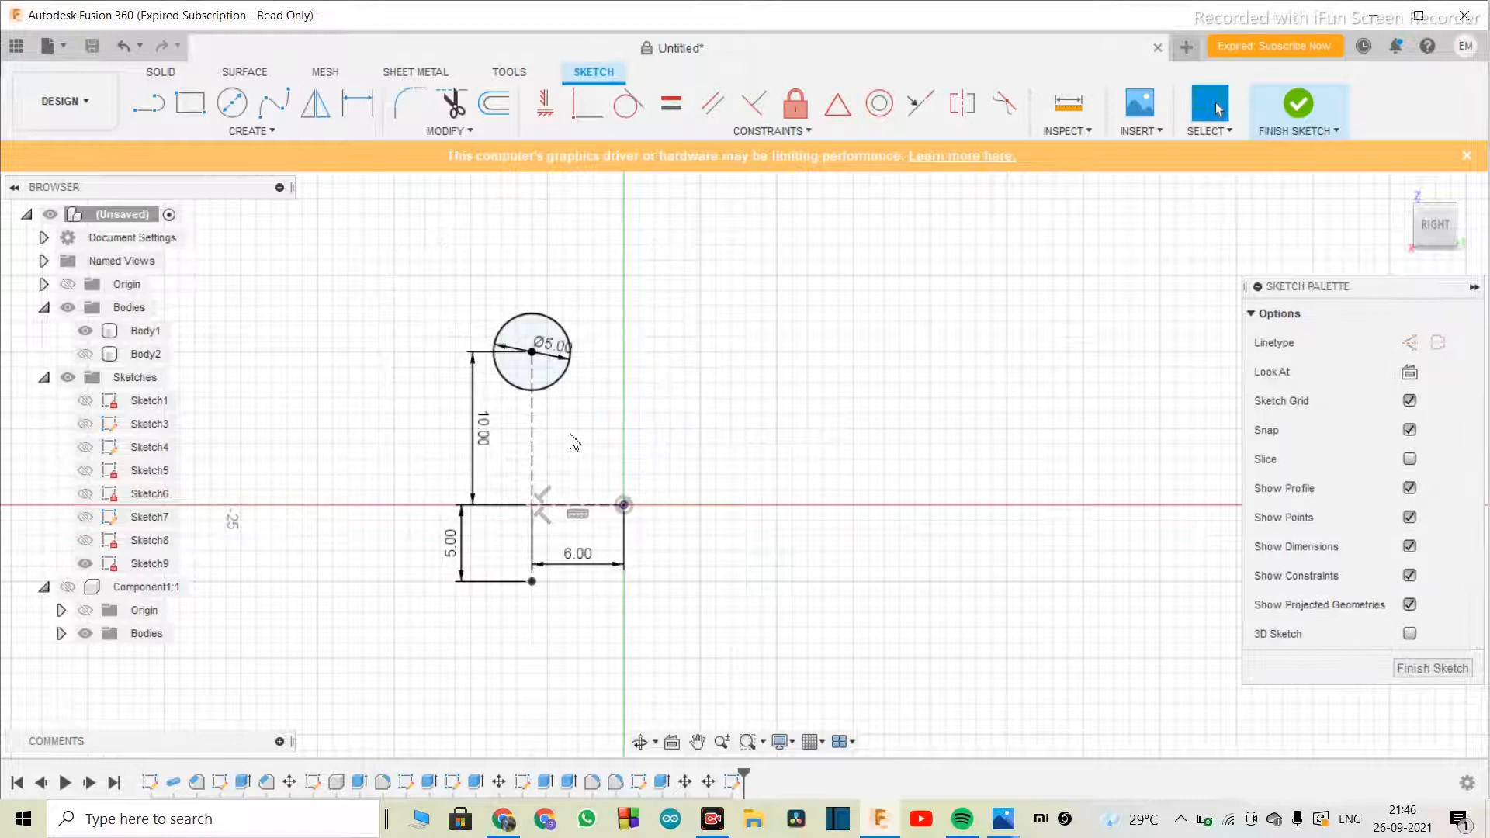
- Sketch a 5 mm diameter circle centred on the lower end of the 5 mm construction line
{"action": "scroll", "coordinate": [574, 443], "scroll_direction": "down", "scroll_amount": 3}
{"action": "scroll", "coordinate": [598, 458], "scroll_direction": "up", "scroll_amount": 2}
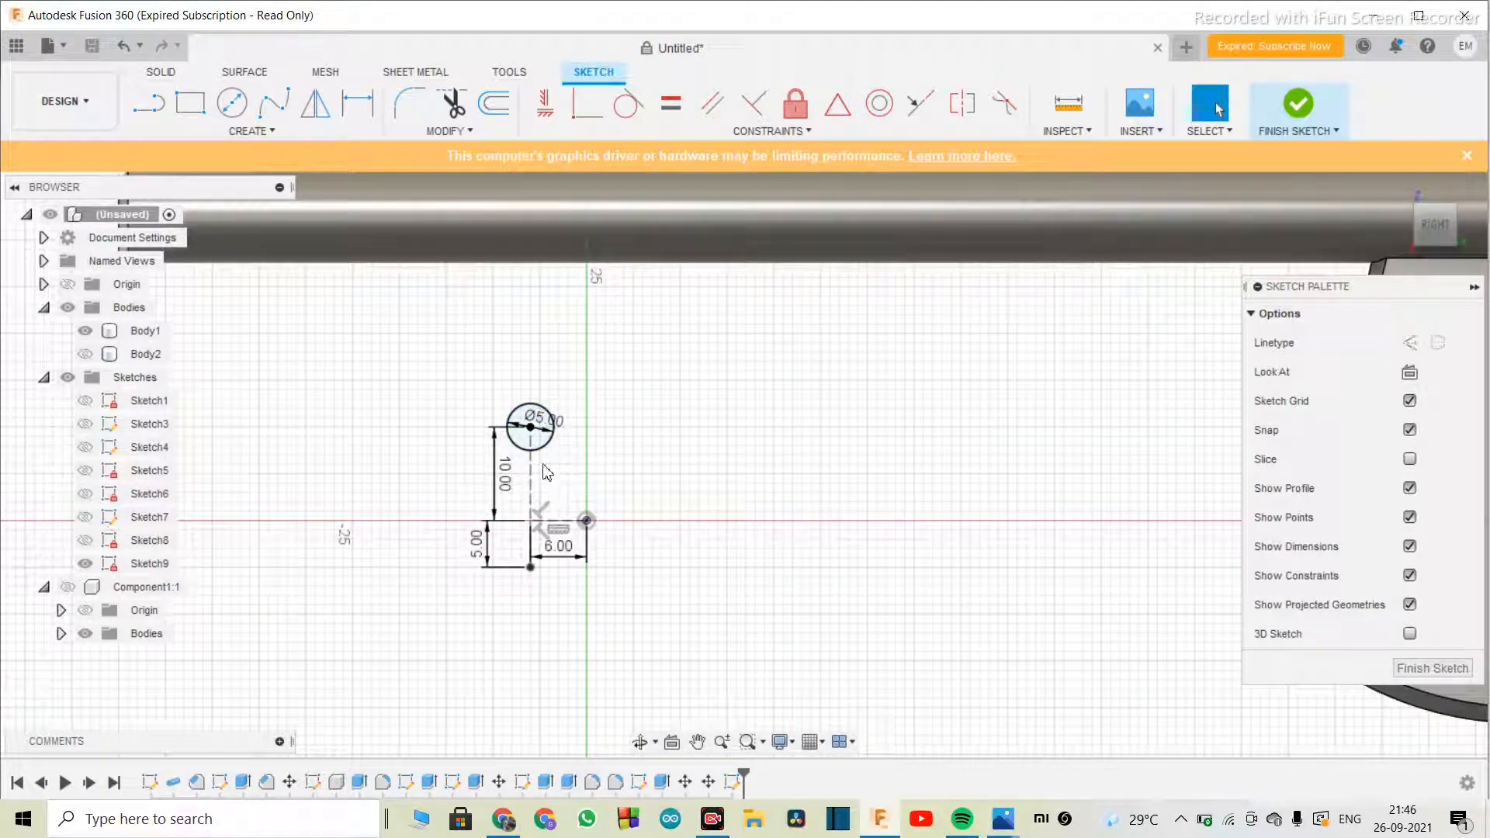
{"action": "scroll", "coordinate": [546, 472], "scroll_direction": "up", "scroll_amount": 2}
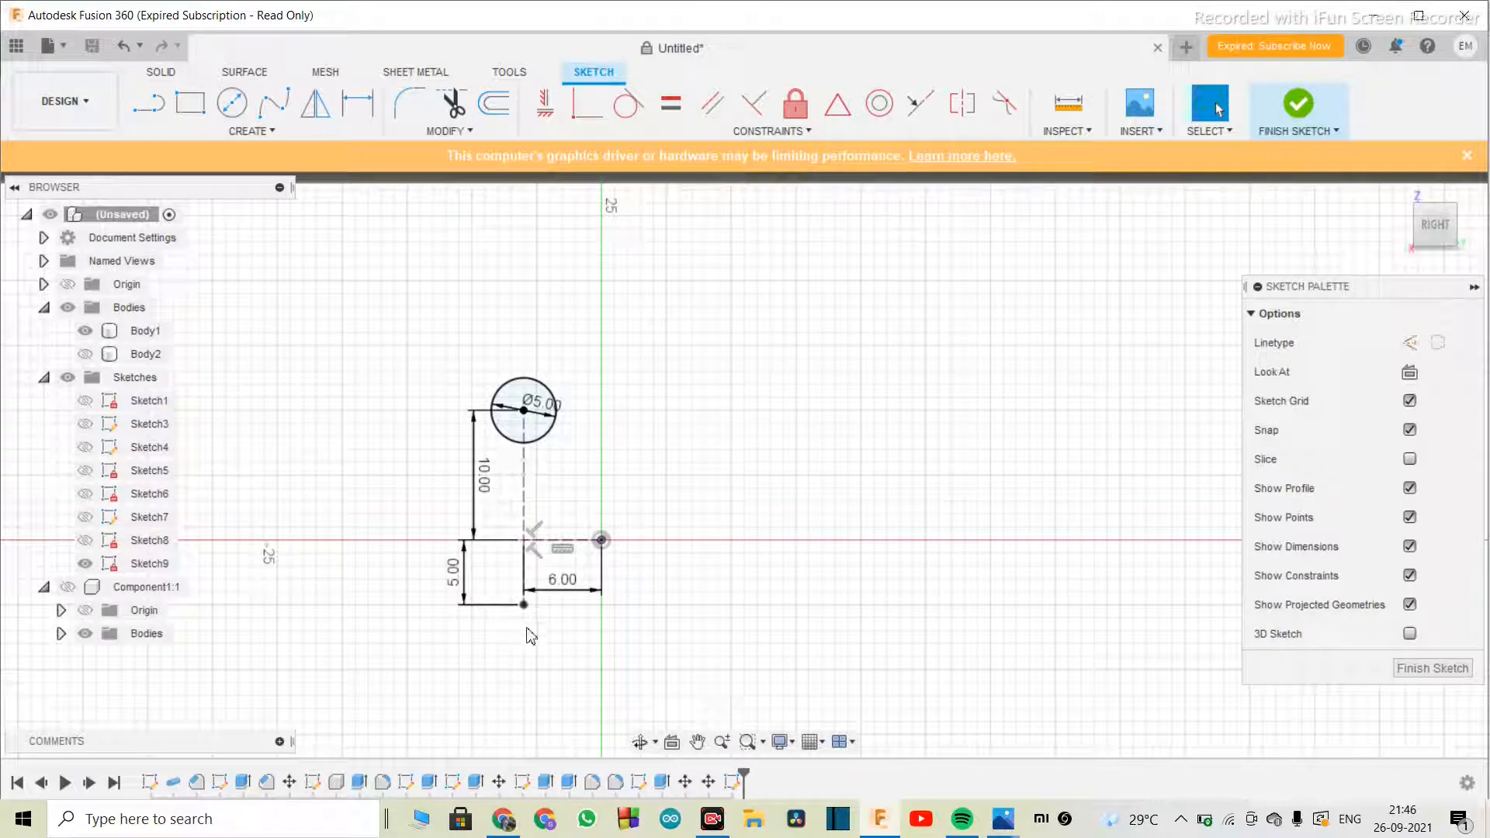
{"action": "key", "text": "c"}
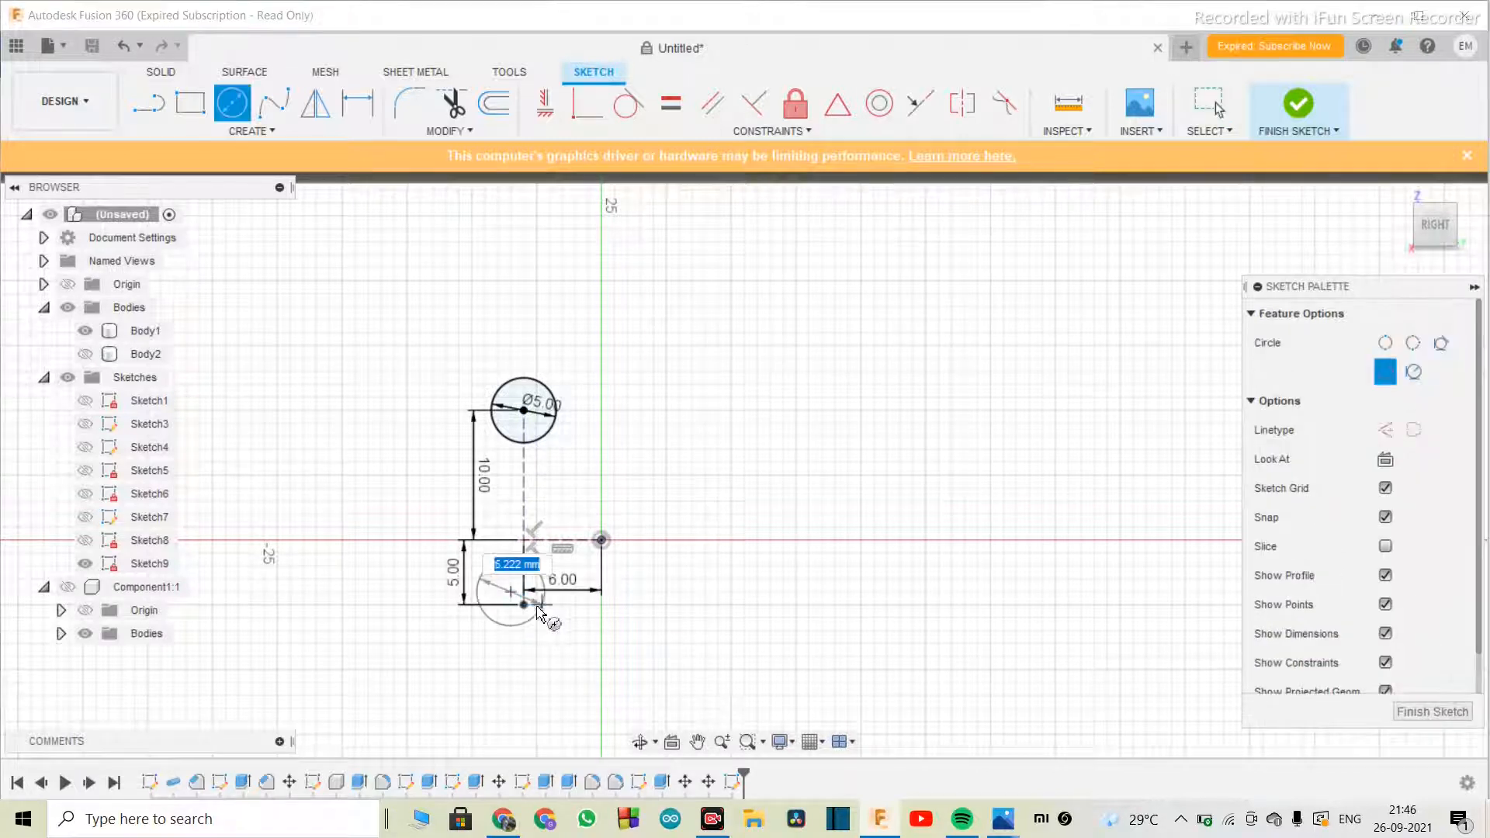
{"action": "key", "text": "Escape"}
{"action": "key", "text": "c"}
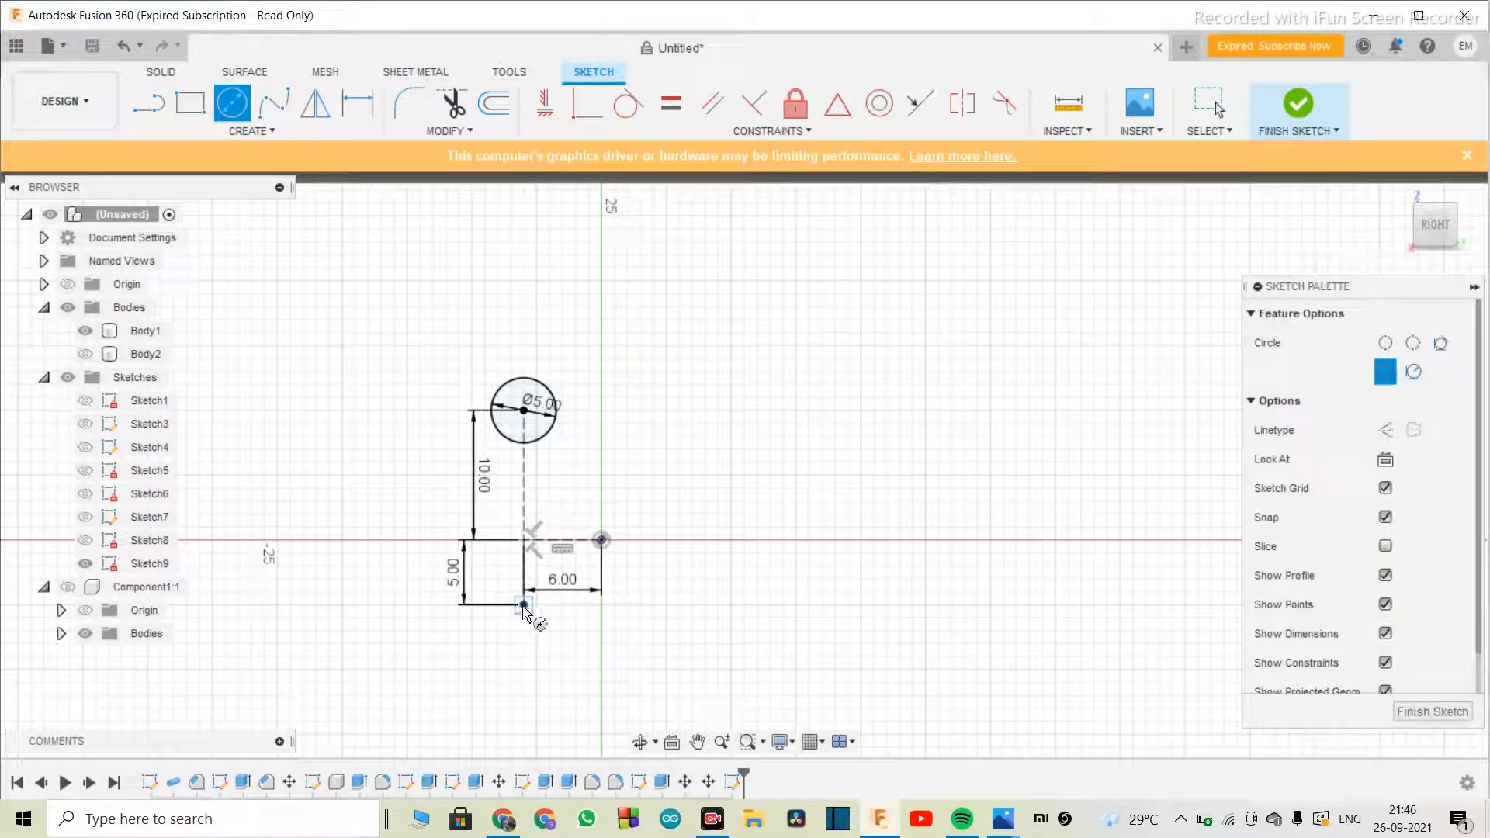
{"action": "left_click", "coordinate": [523, 604]}
{"action": "type", "text": "5"}
{"action": "key", "text": "Return"}
{"action": "key", "text": "Escape"}
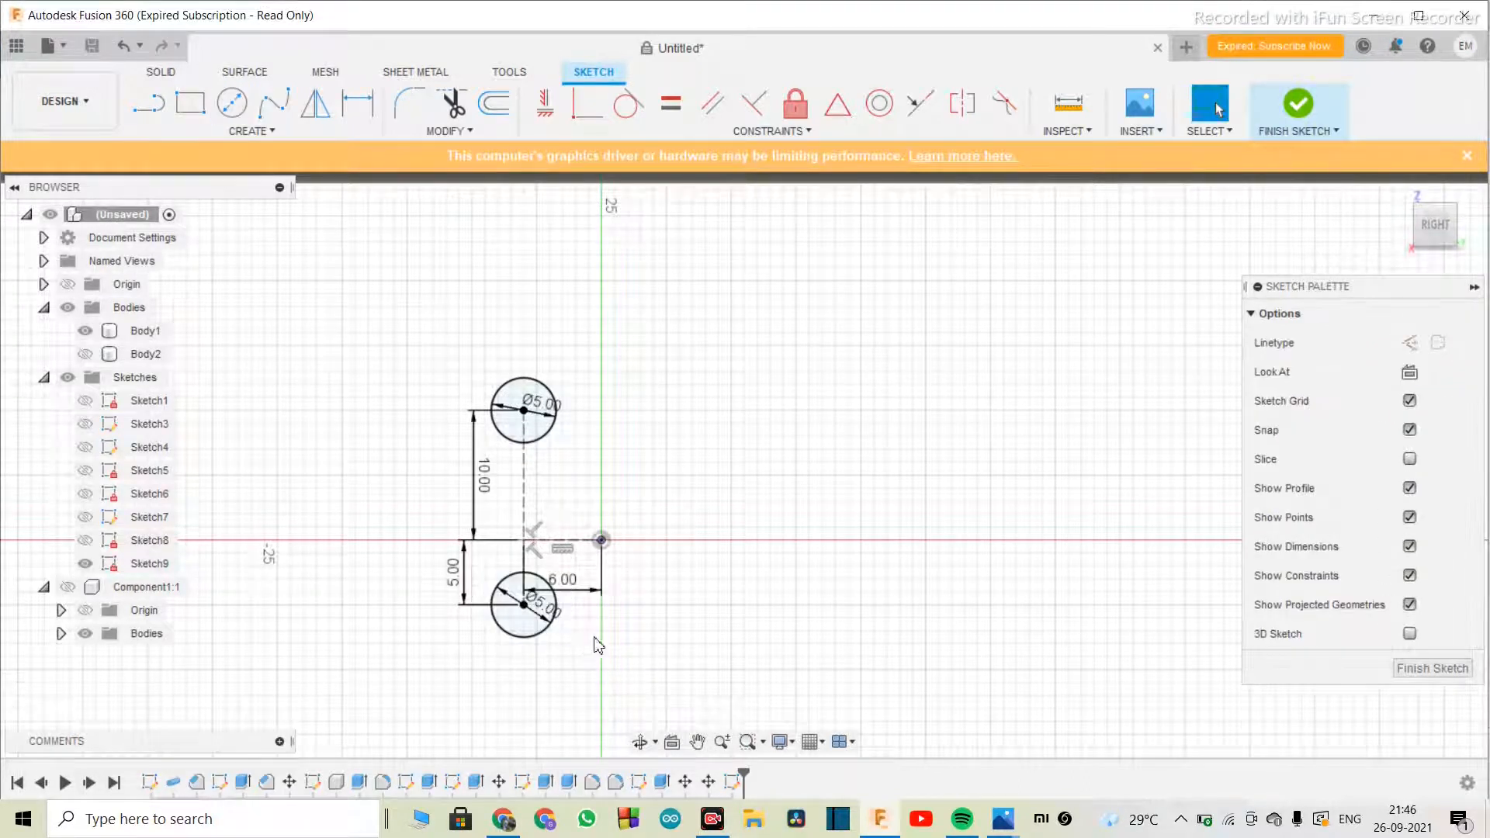
- Copy both circles with their construction lines and dimensions, placing the copy about 8.3 mm horizontally across the vertical axis
{"action": "mouse_move", "coordinate": [427, 689]}
{"action": "left_mouse_down"}
{"action": "mouse_move", "coordinate": [621, 329]}
{"action": "mouse_move", "coordinate": [627, 289]}
{"action": "left_mouse_up"}
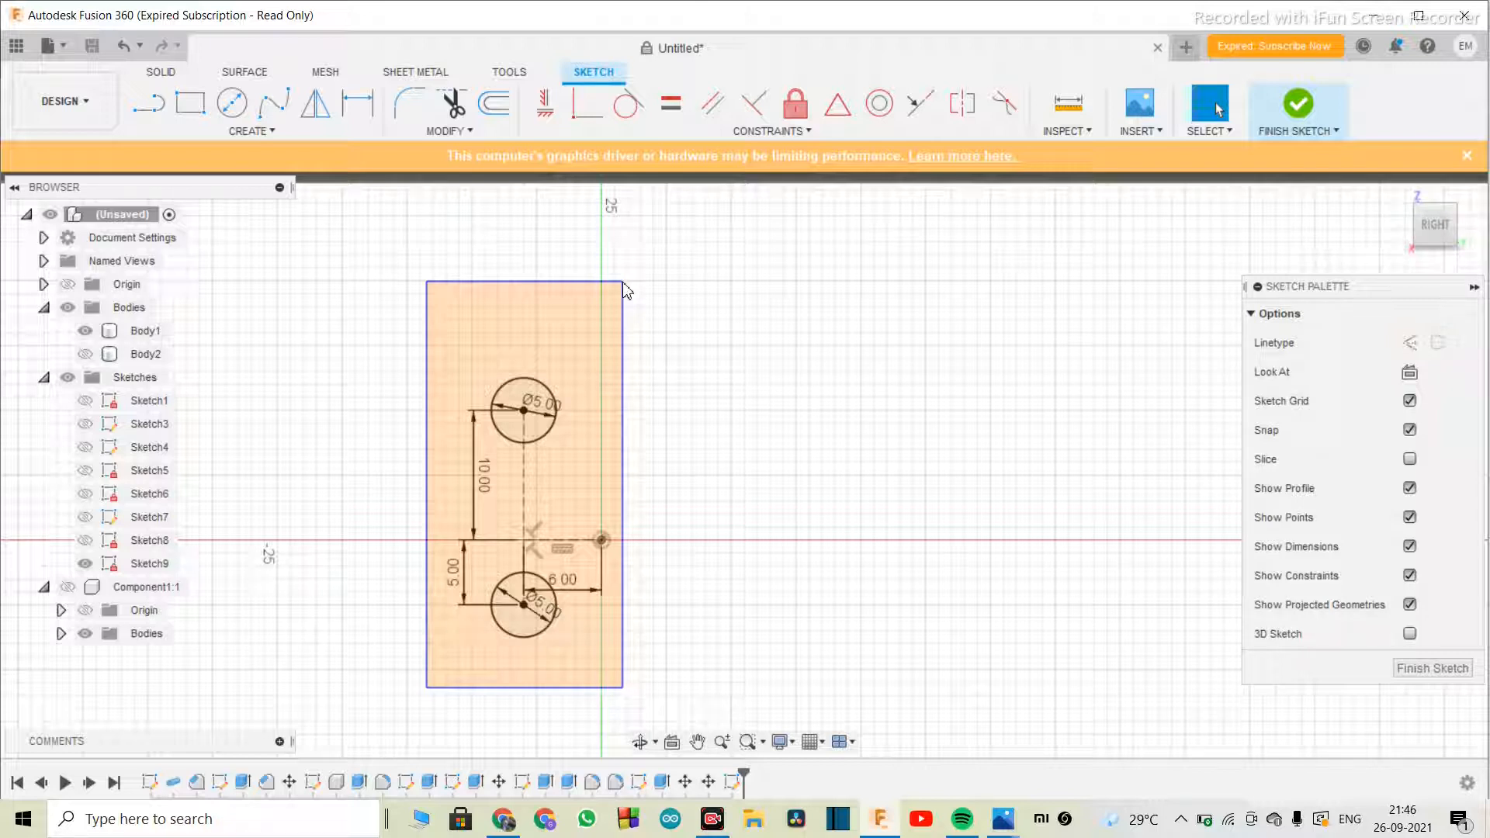
{"action": "left_click_drag", "start_coordinate": [627, 289], "coordinate": [627, 290]}
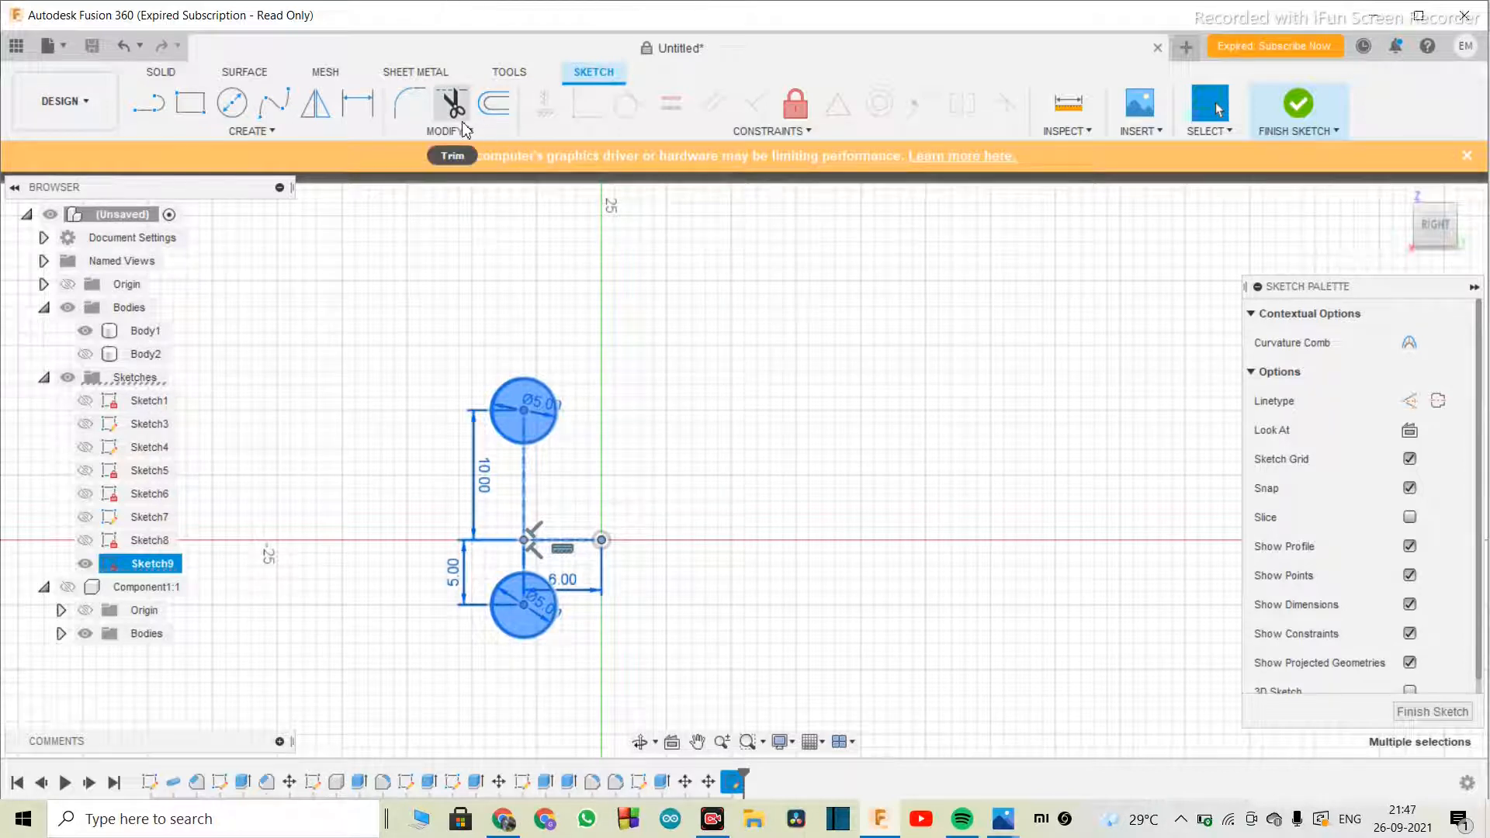
{"action": "left_click", "coordinate": [286, 132]}
{"action": "left_click", "coordinate": [290, 134]}
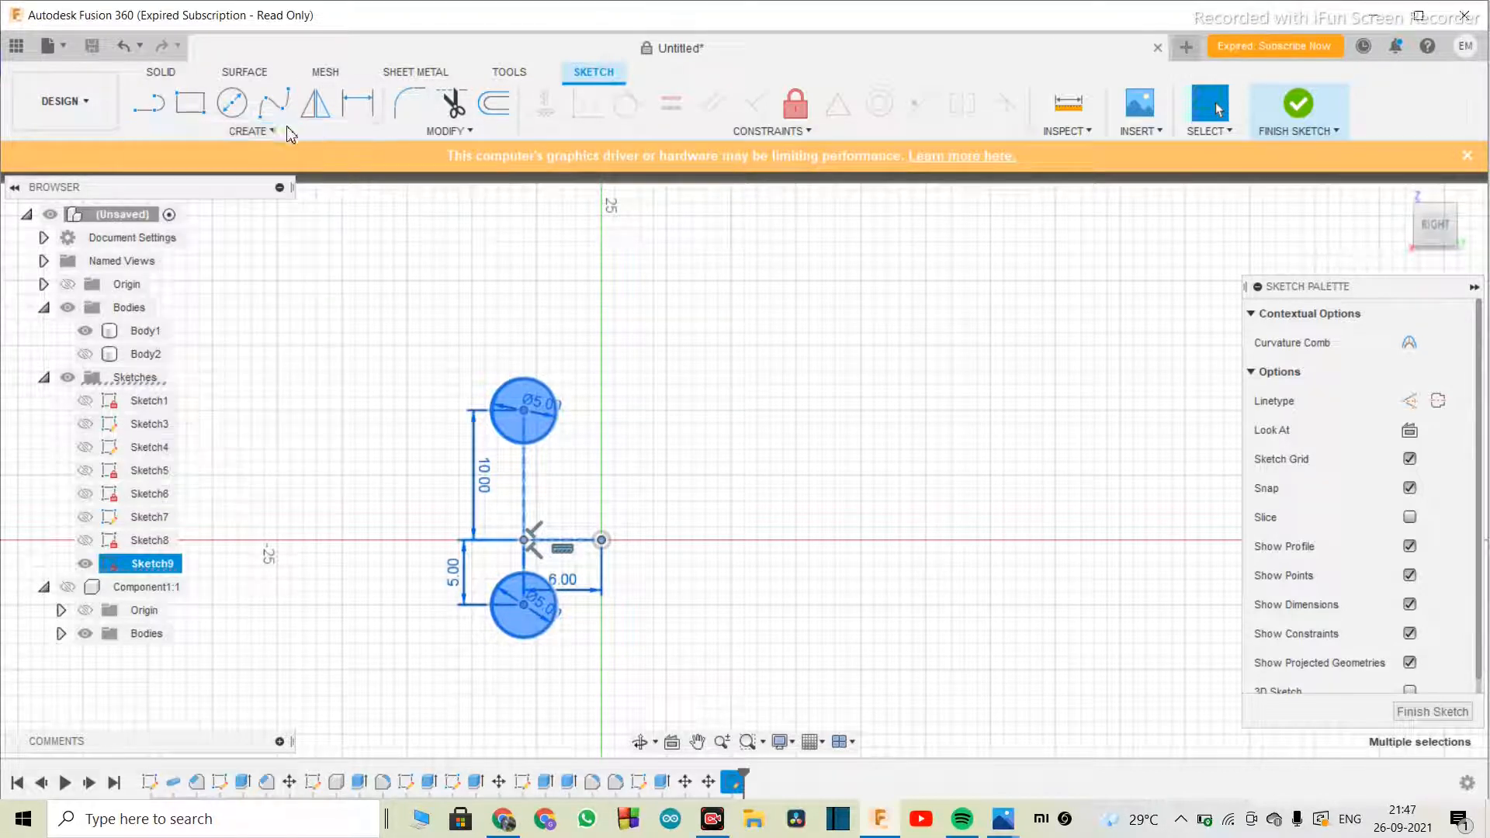
{"action": "left_click", "coordinate": [290, 134]}
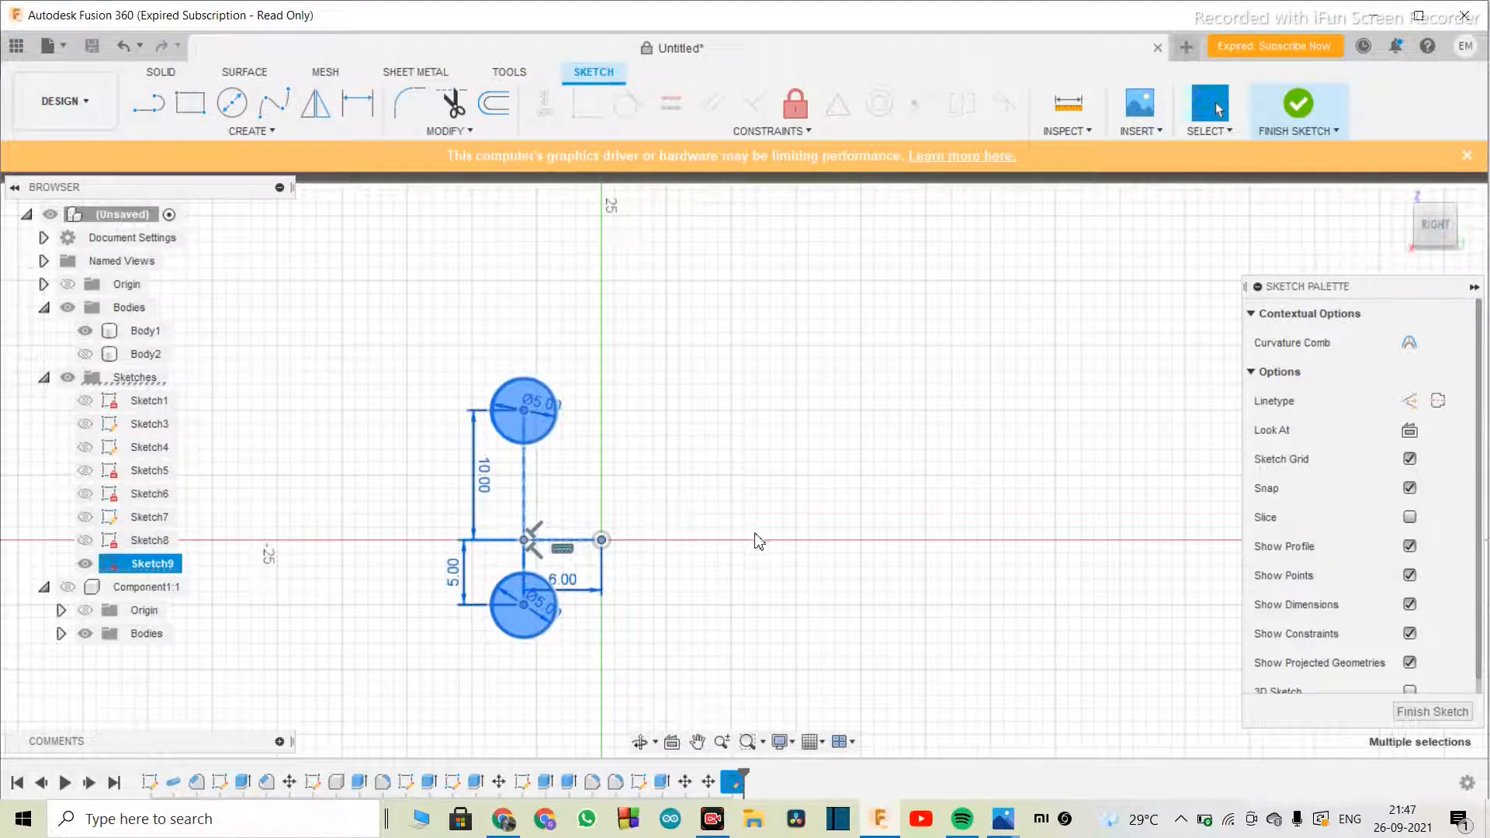
{"action": "key", "text": "m"}
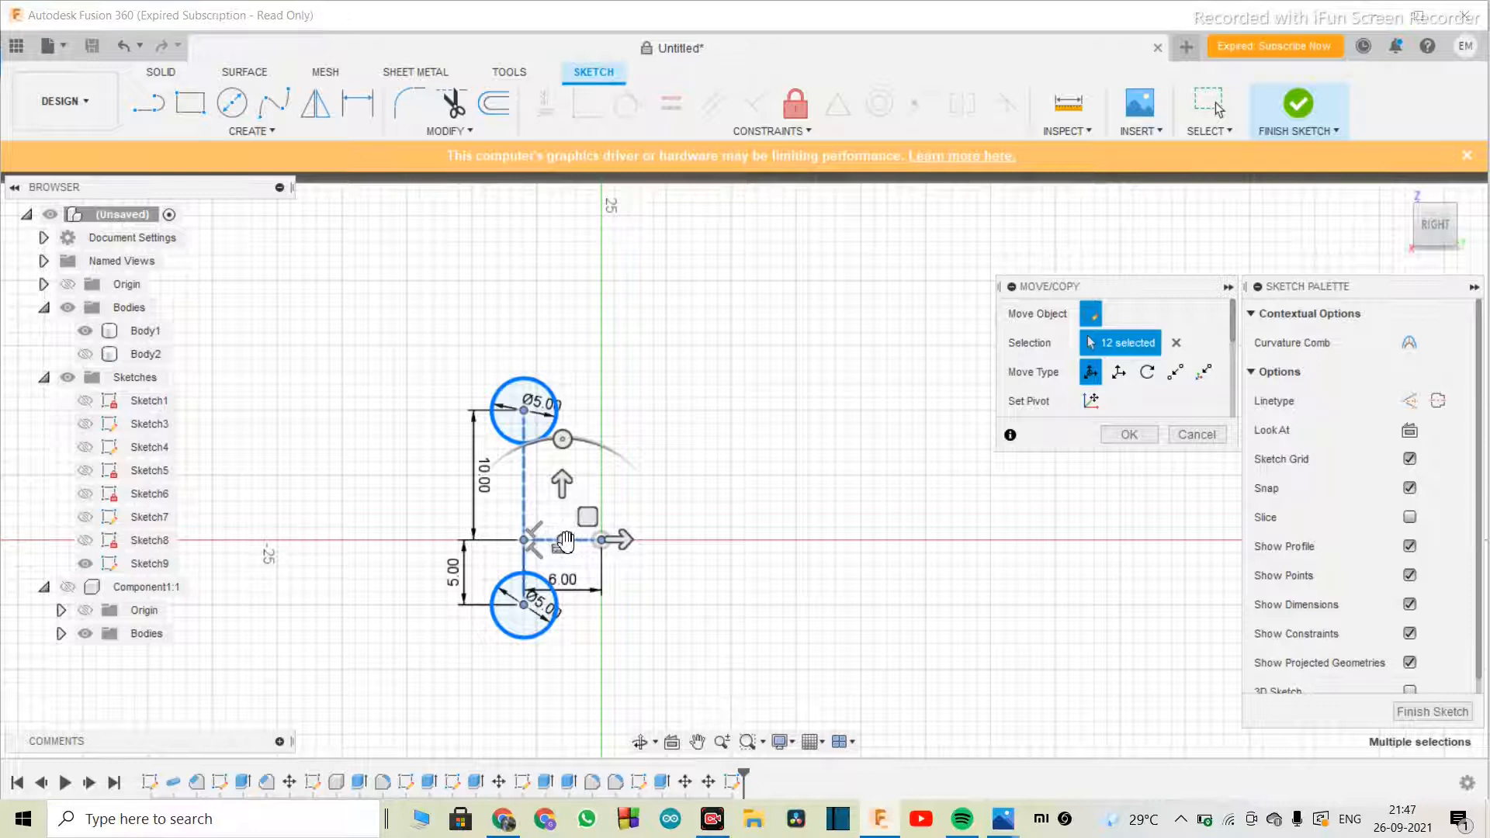
{"action": "mouse_move", "coordinate": [566, 541]}
{"action": "left_mouse_down"}
{"action": "mouse_move", "coordinate": [701, 543]}
{"action": "mouse_move", "coordinate": [666, 537]}
{"action": "mouse_move", "coordinate": [674, 557]}
{"action": "mouse_move", "coordinate": [674, 544]}
{"action": "left_mouse_up"}
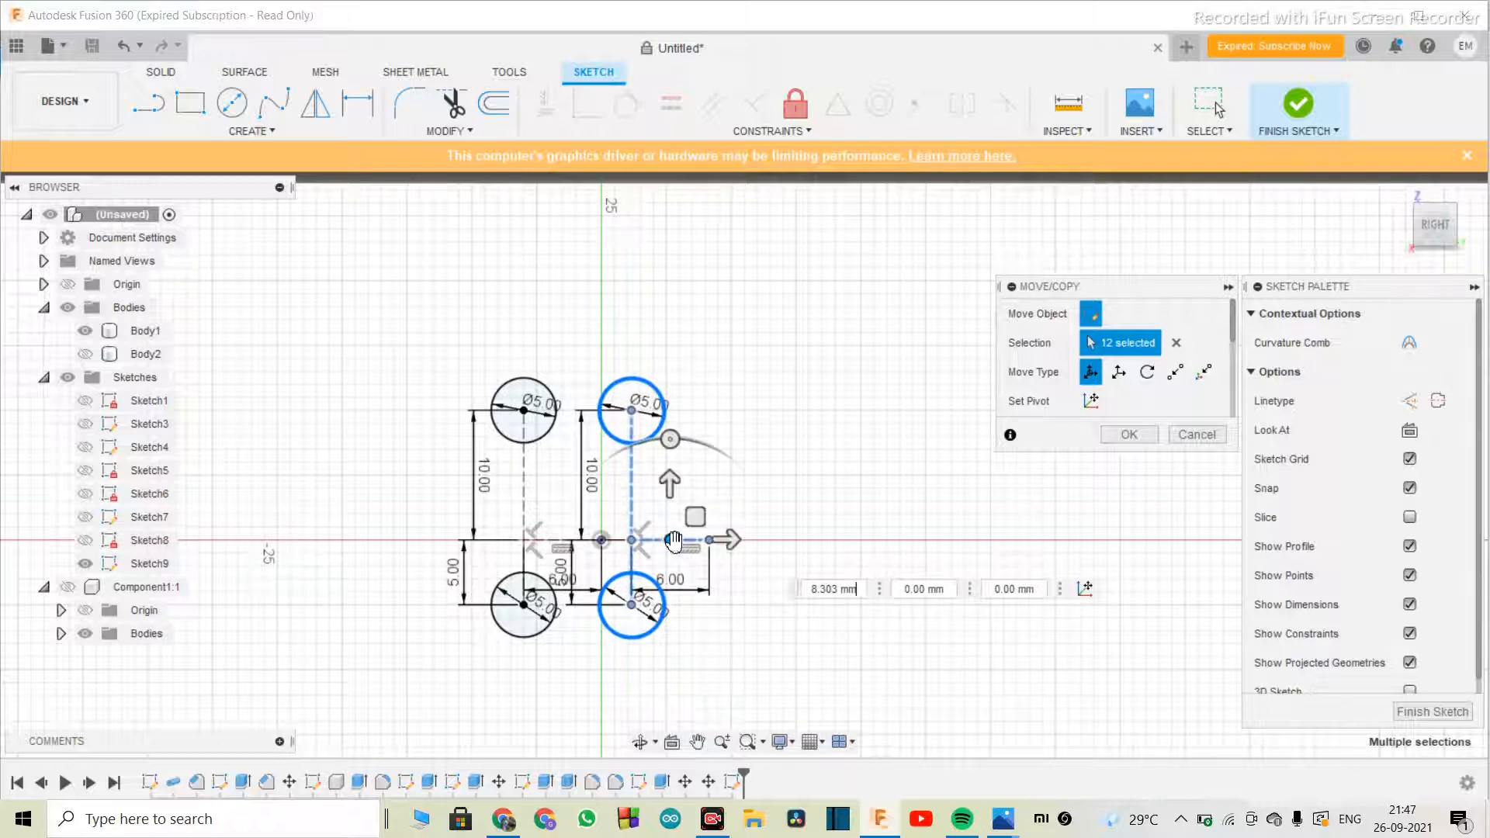
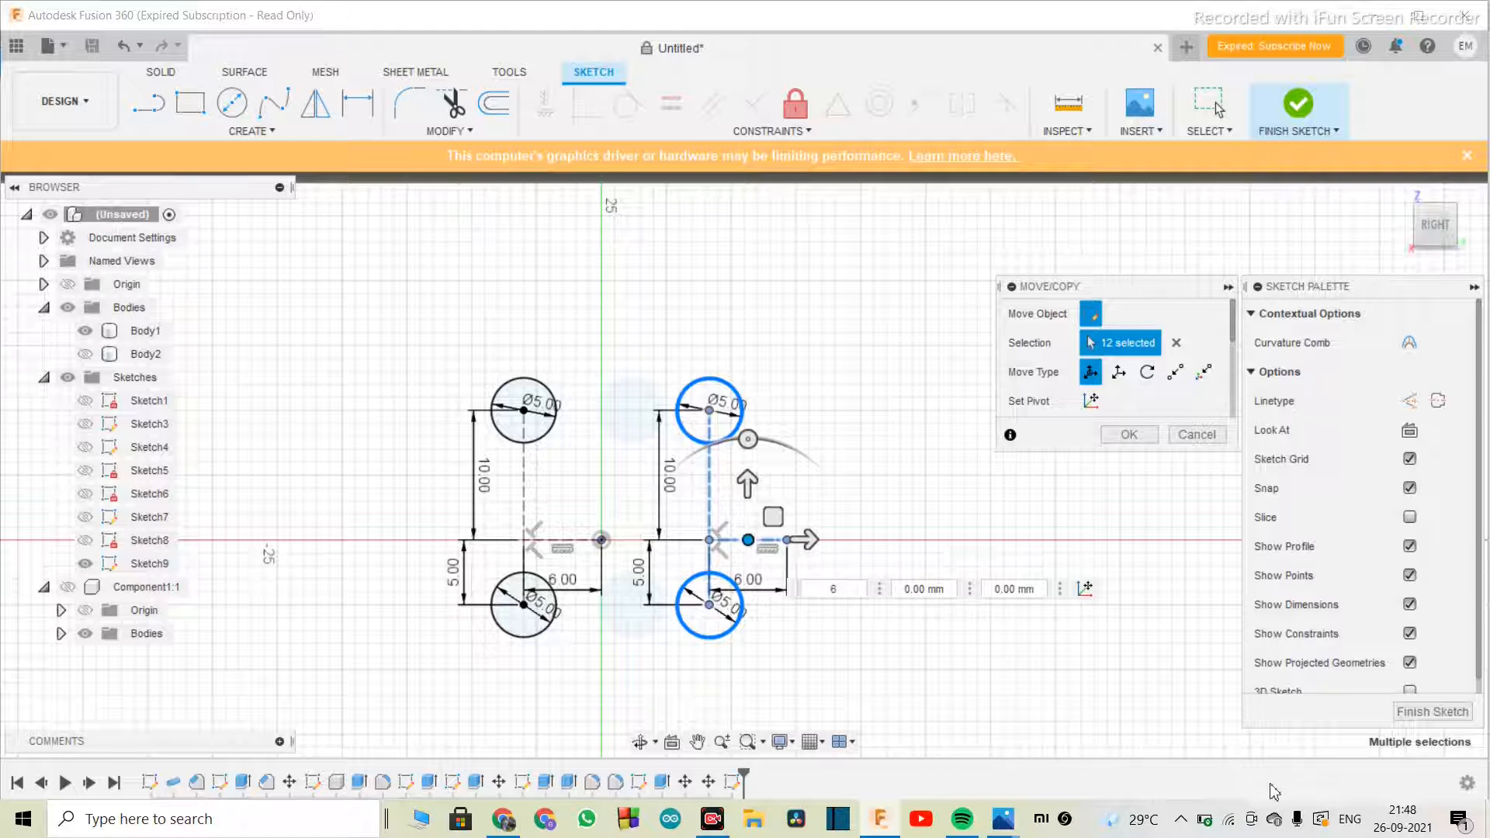
- Shift the copied circles and lines farther from the vertical axis, entering a 4 mm horizontal and 0 mm vertical offset
{"action": "key", "text": "BackSpace"}
{"action": "type", "text": "4"}
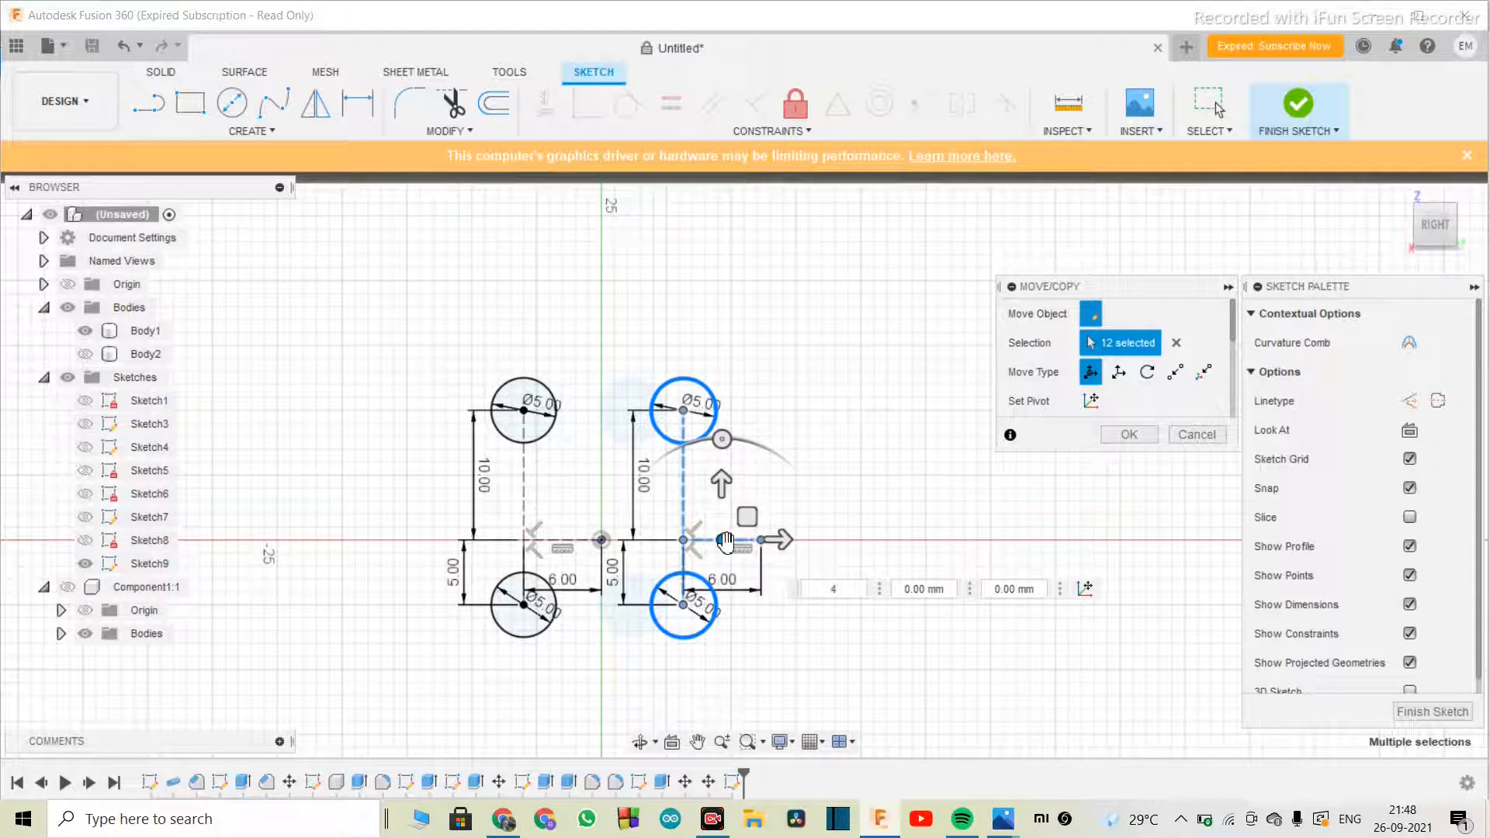
{"action": "left_click_drag", "start_coordinate": [723, 545], "coordinate": [744, 545]}
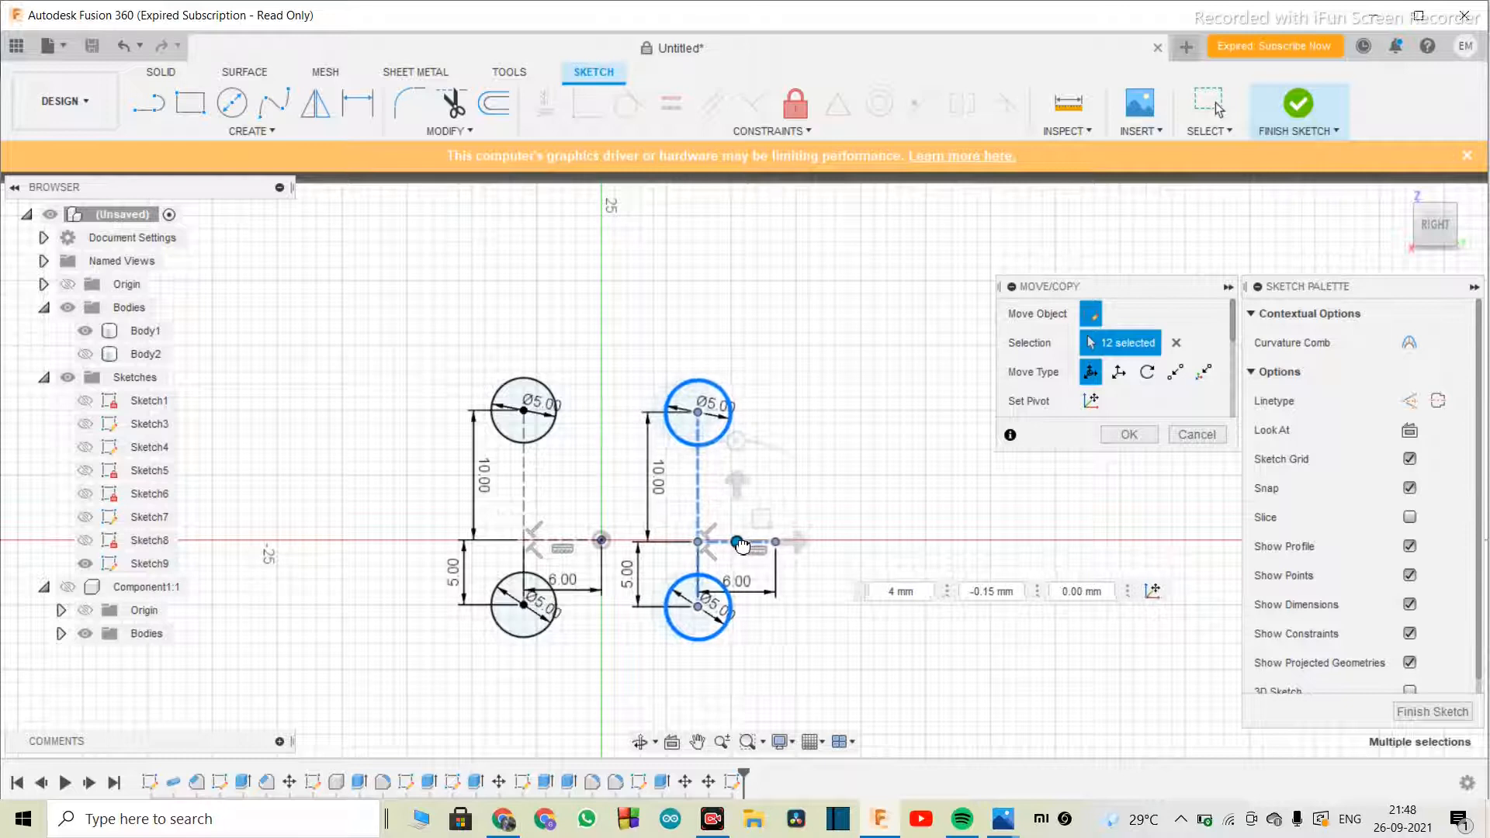
{"action": "key", "text": "Tab"}
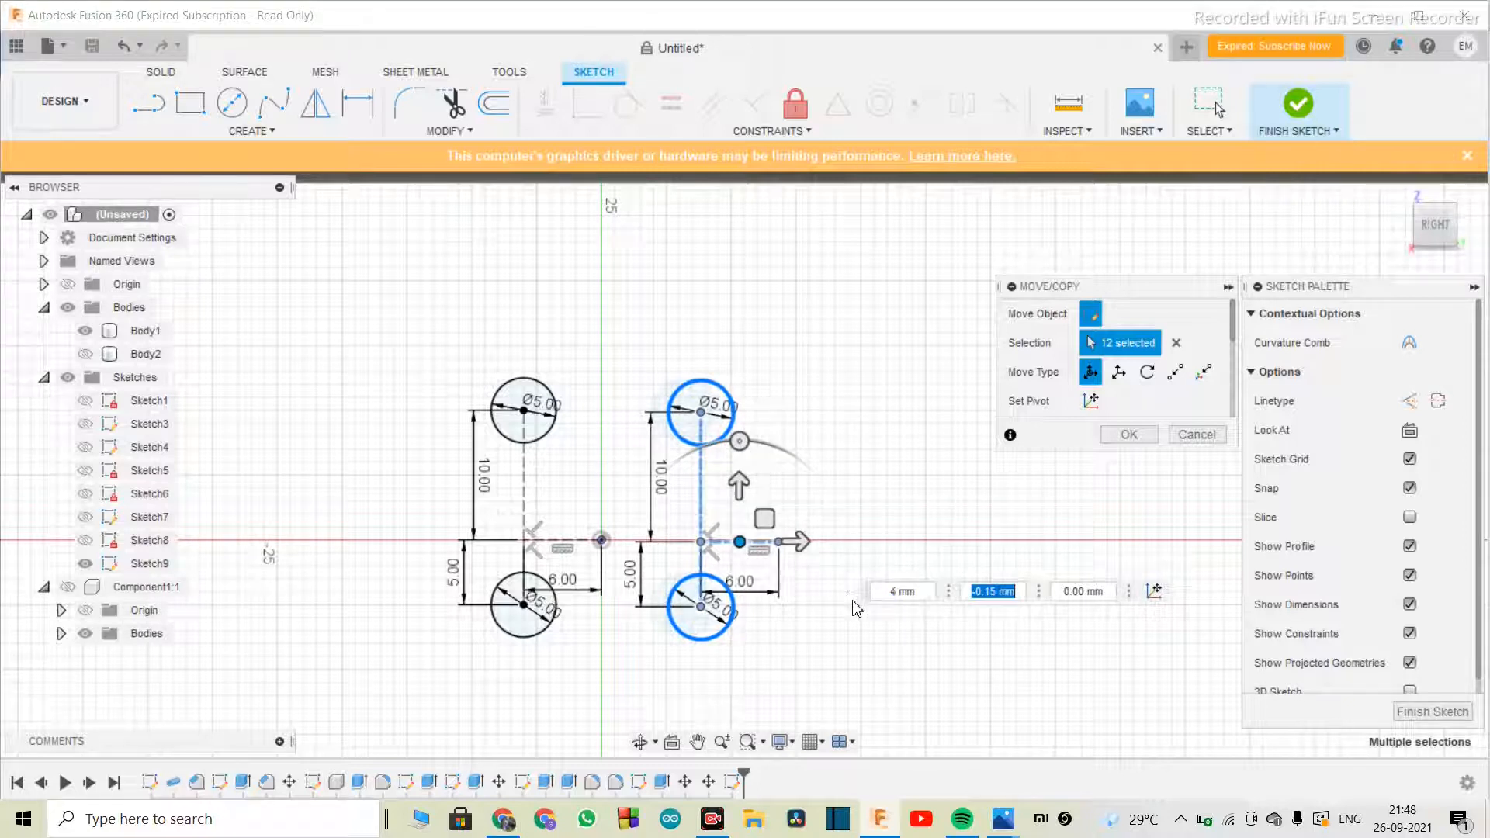
{"action": "type", "text": "0"}
{"action": "key", "text": "Return"}
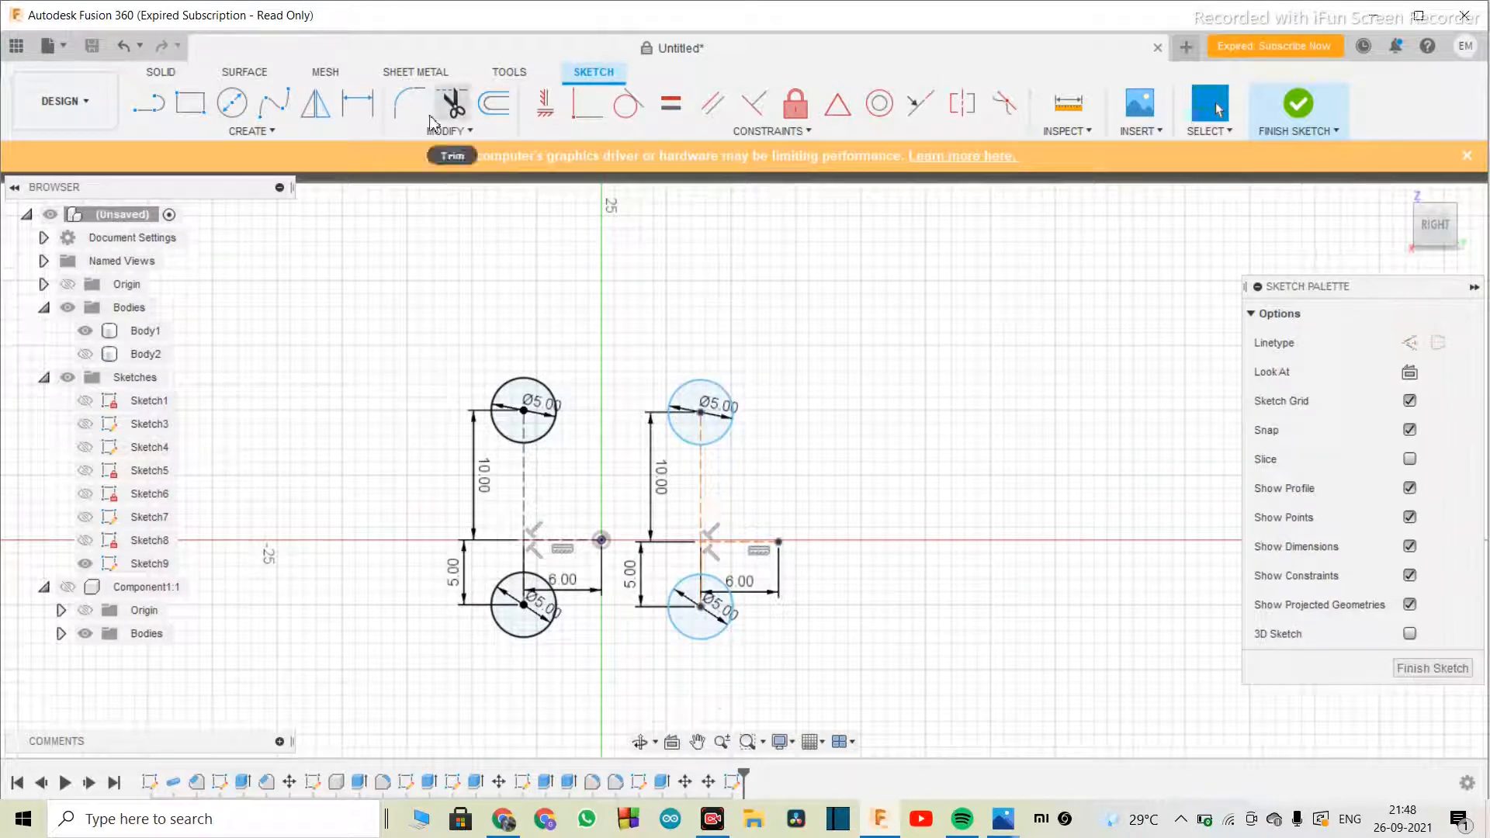
- Dimension the distance from the origin to the junction of the copied construction lines as 6 mm
{"action": "left_click", "coordinate": [358, 102]}
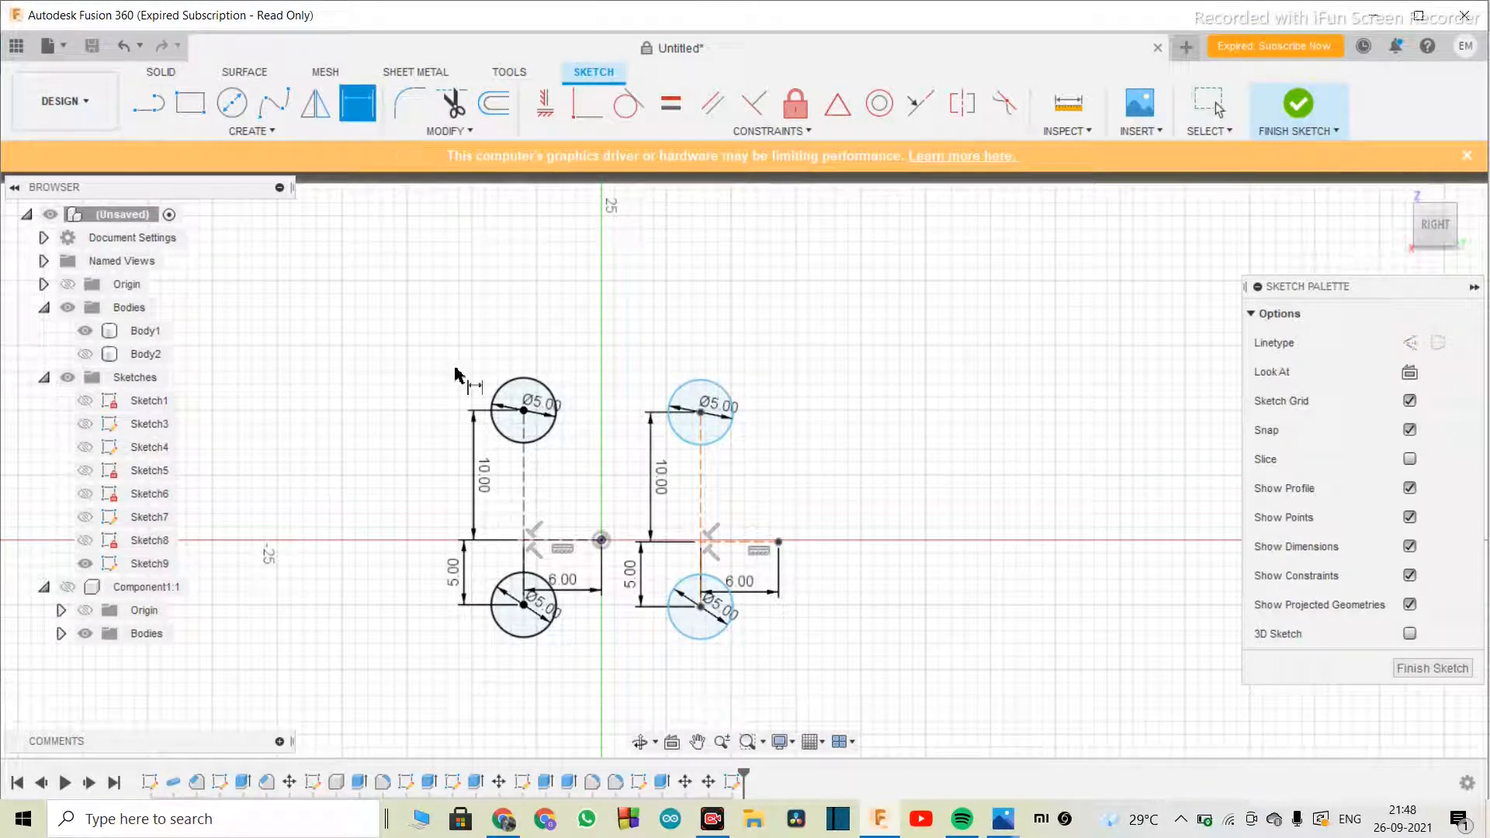
{"action": "left_click", "coordinate": [601, 539]}
{"action": "left_click", "coordinate": [700, 541]}
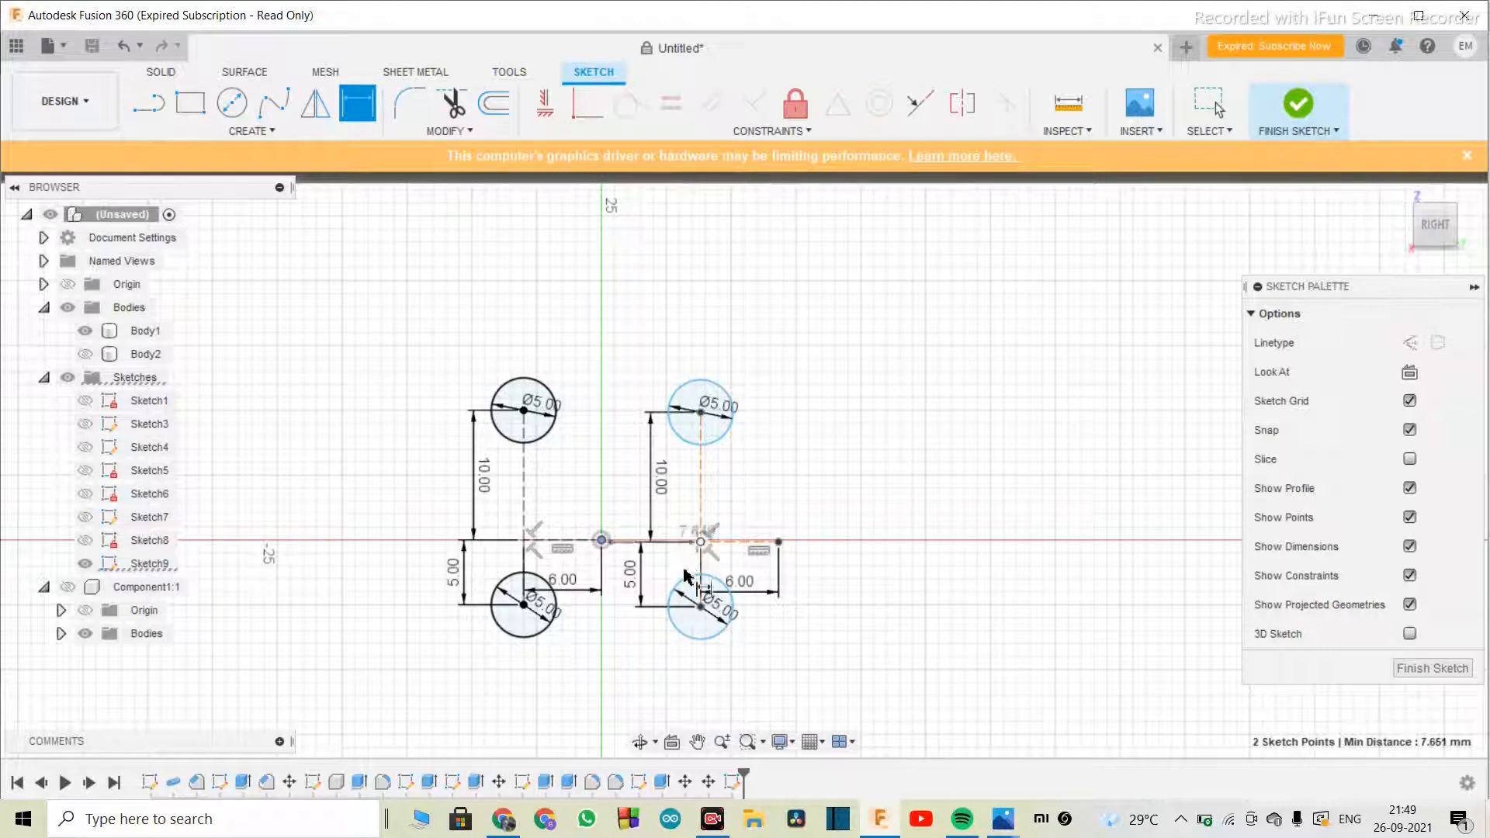
{"action": "left_click", "coordinate": [681, 668]}
{"action": "type", "text": "6"}
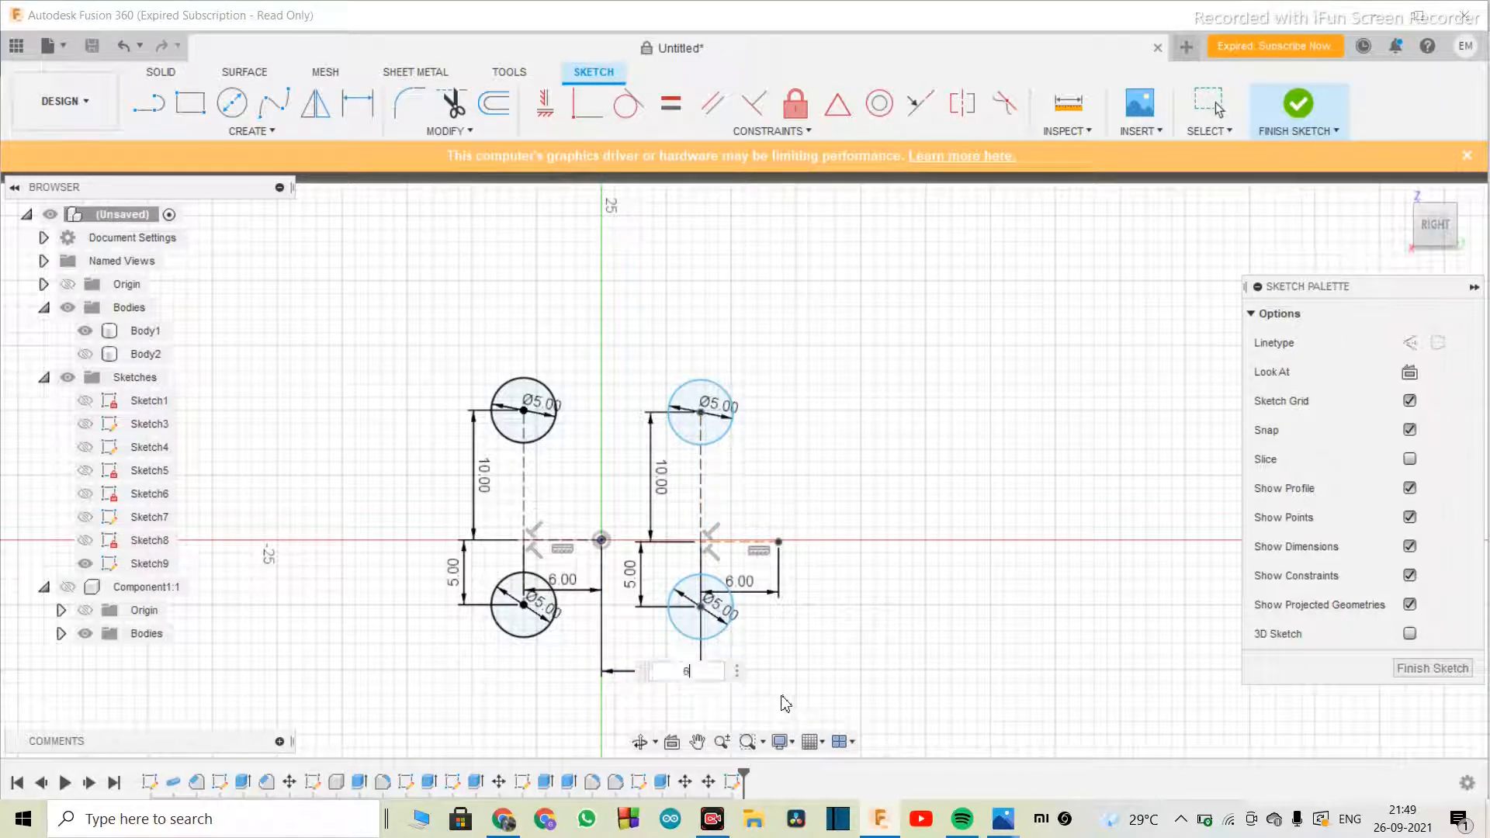
{"action": "key", "text": "Return"}
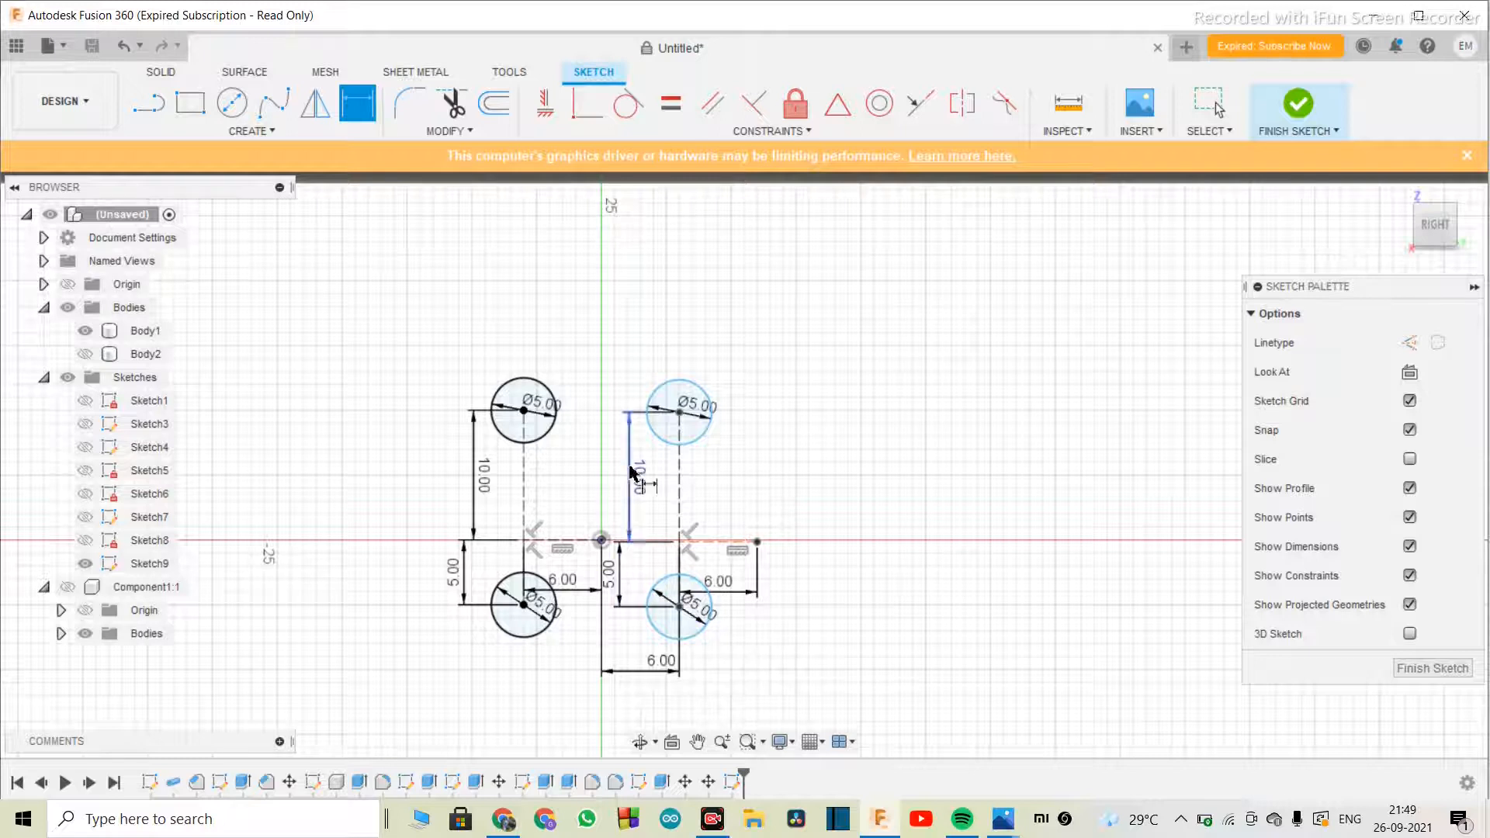
- Show Body2 and check the placement of the four circles against the plate at an angle
{"action": "scroll", "coordinate": [632, 476], "scroll_direction": "up", "scroll_amount": 2}
{"action": "scroll", "coordinate": [632, 476], "scroll_direction": "down", "scroll_amount": 2}
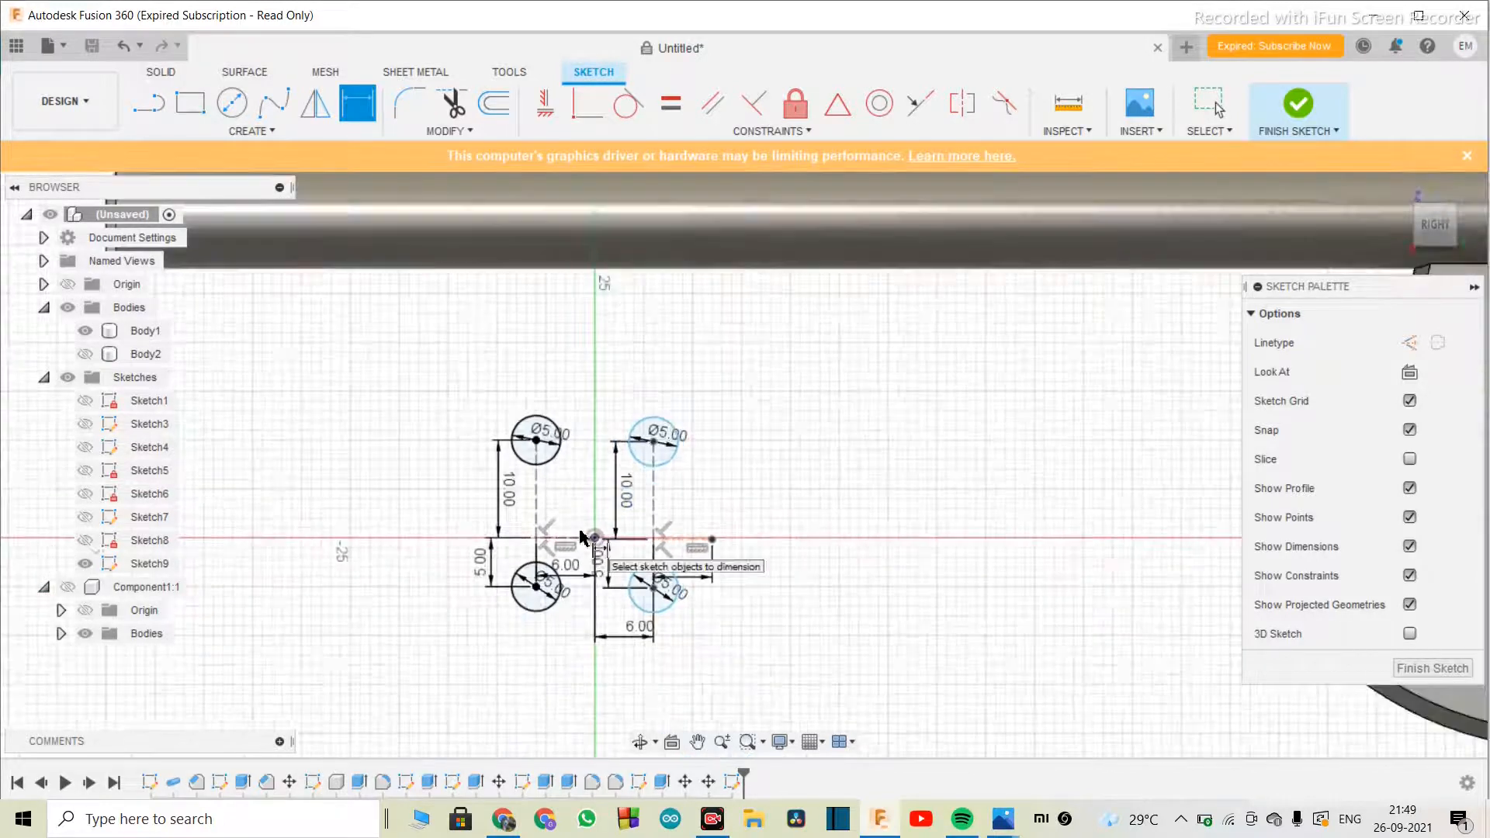
{"action": "scroll", "coordinate": [580, 547], "scroll_direction": "up", "scroll_amount": 2}
{"action": "scroll", "coordinate": [573, 565], "scroll_direction": "down", "scroll_amount": 1}
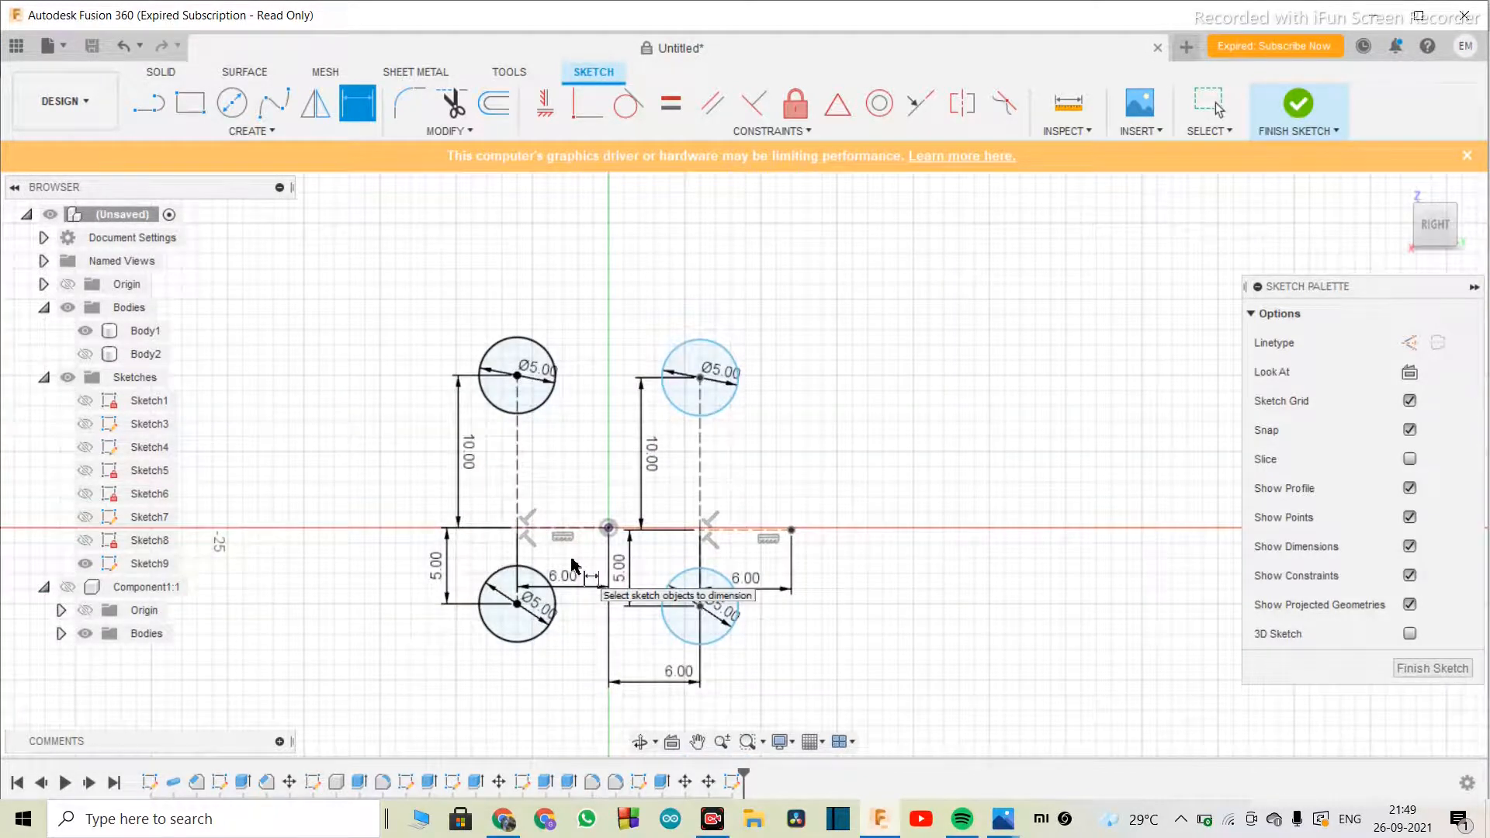
{"action": "left_click", "coordinate": [86, 354]}
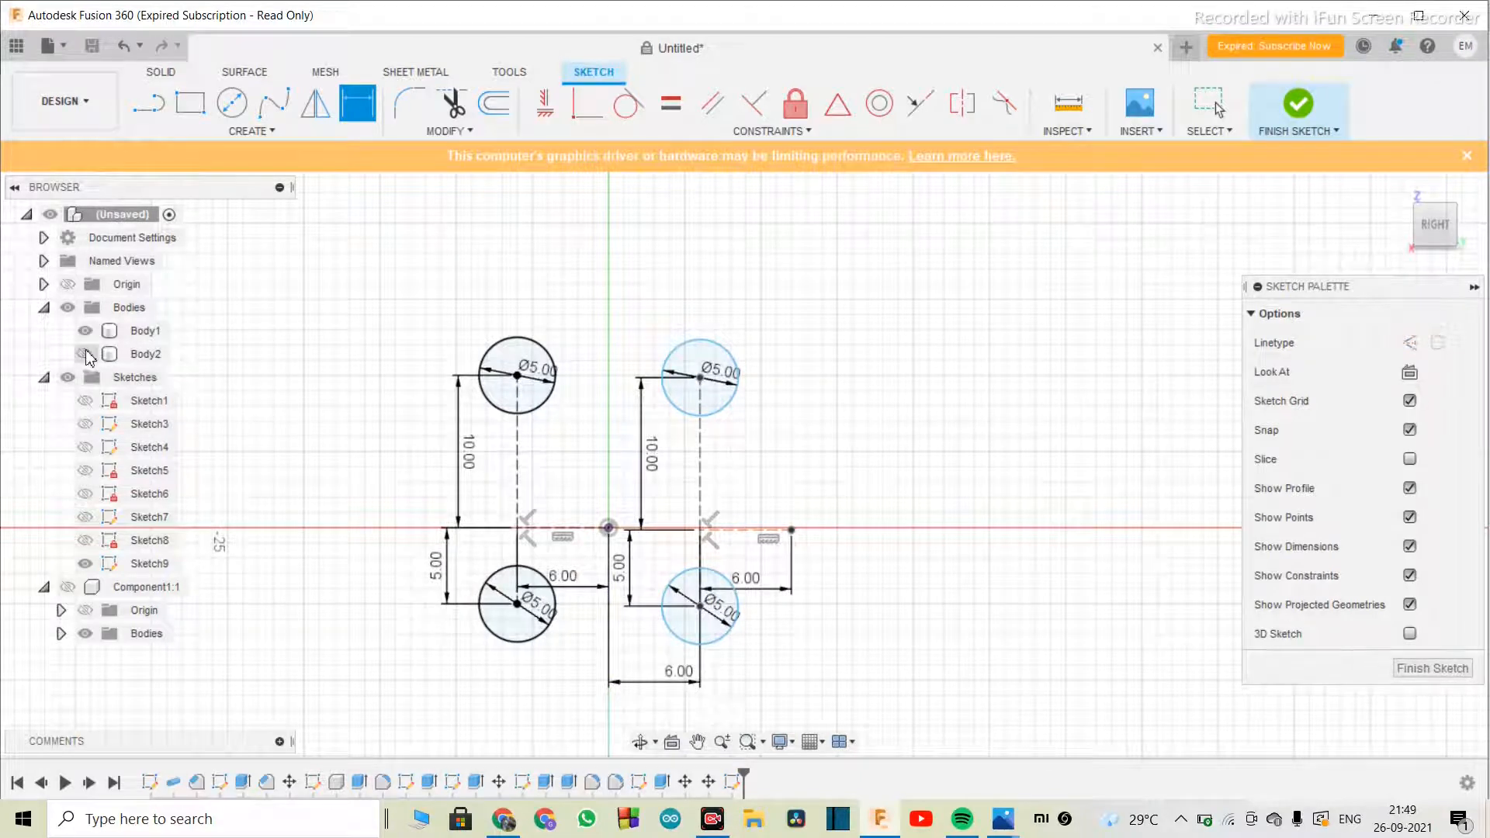
{"action": "left_click", "coordinate": [640, 741]}
{"action": "left_click_drag", "start_coordinate": [644, 706], "coordinate": [735, 578]}
{"action": "left_click_drag", "start_coordinate": [689, 448], "coordinate": [843, 548]}
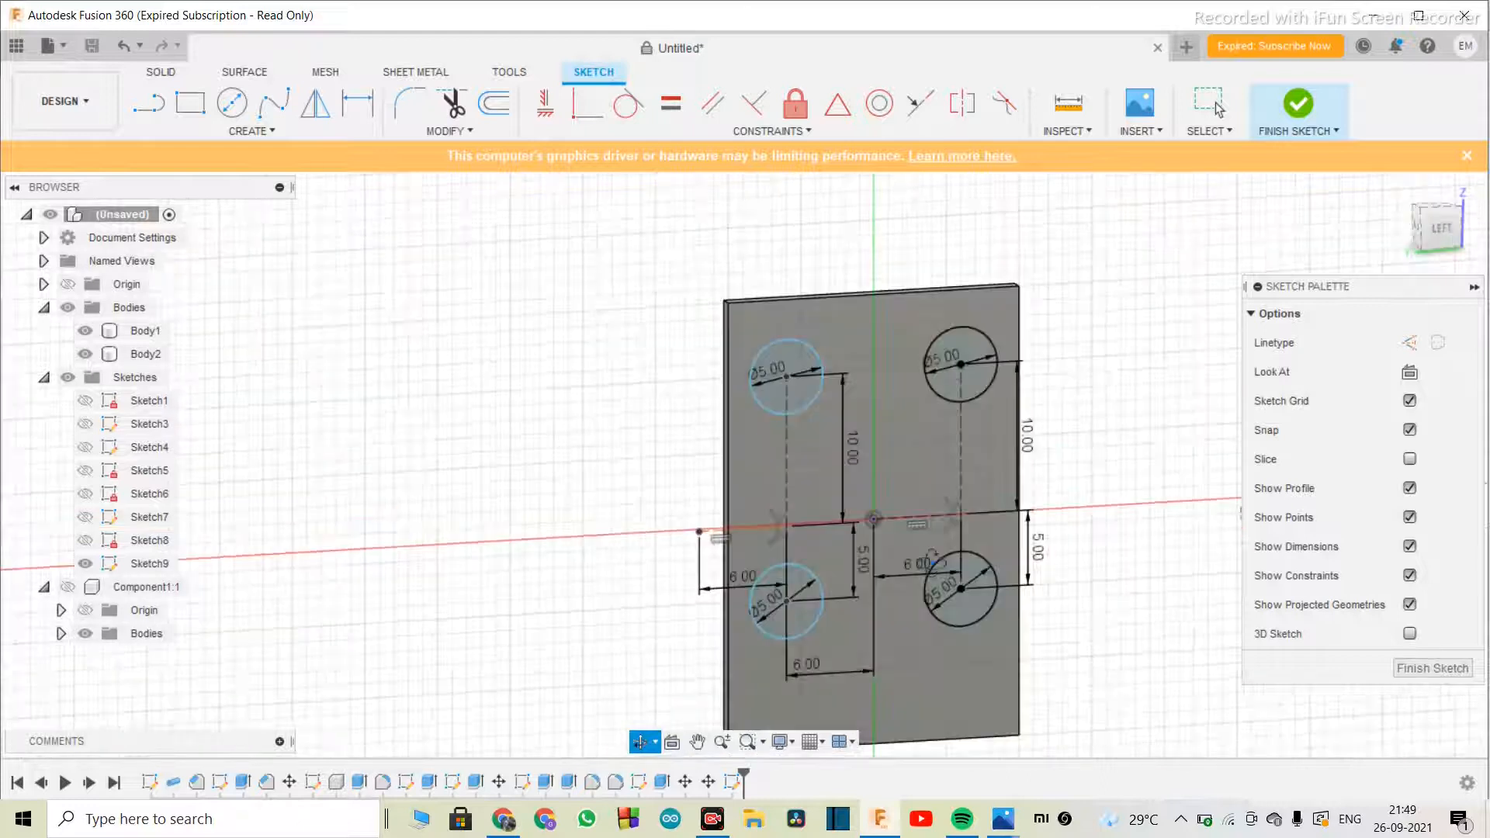
{"action": "key", "text": "d"}
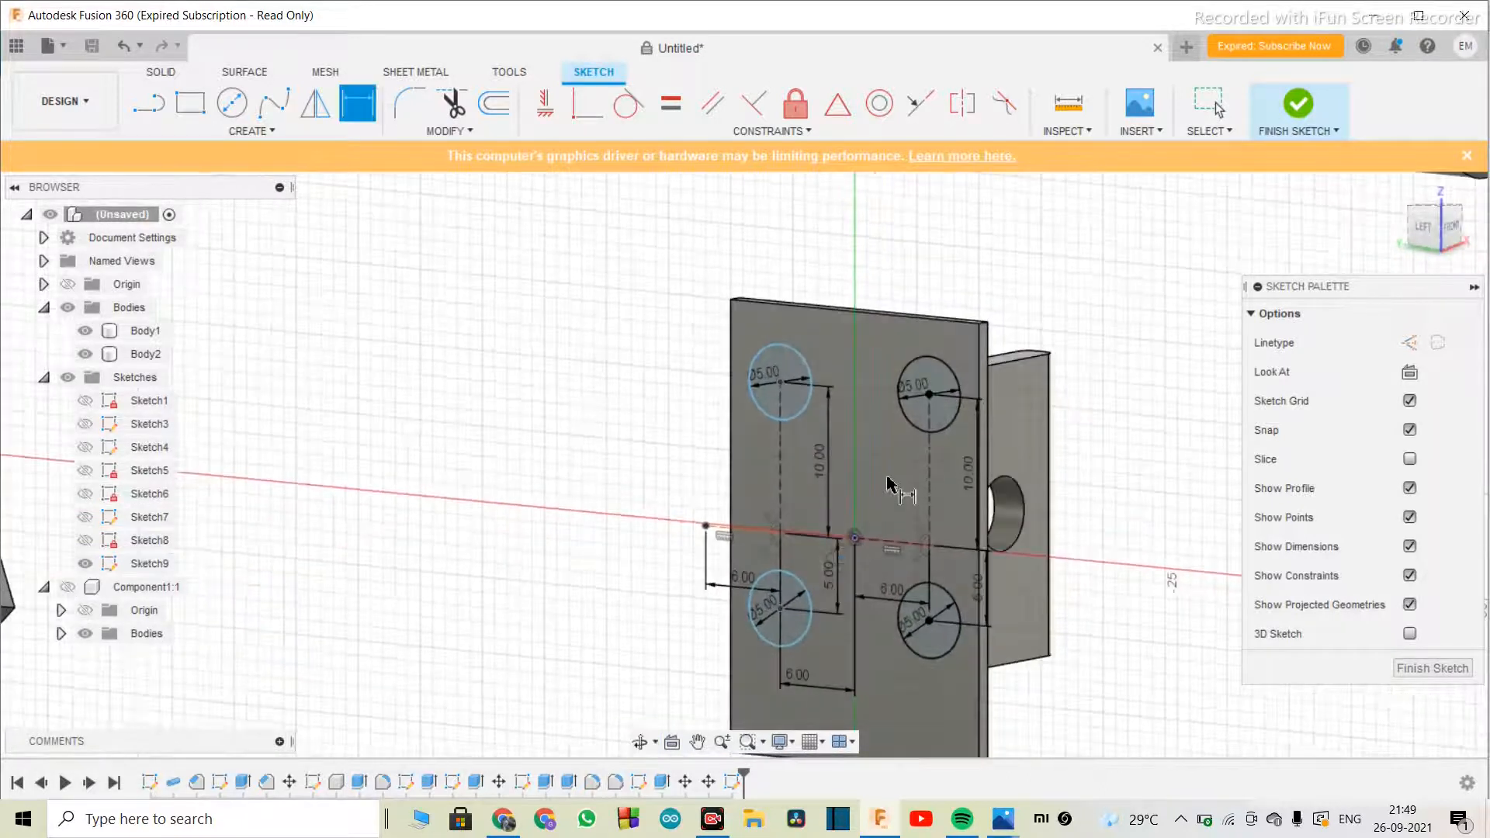
{"action": "key", "text": "Escape"}
- Cut the four circle profiles through the plate of Body2 with a 100 mm extrusion, keeping the body visible
{"action": "left_click", "coordinate": [791, 373]}
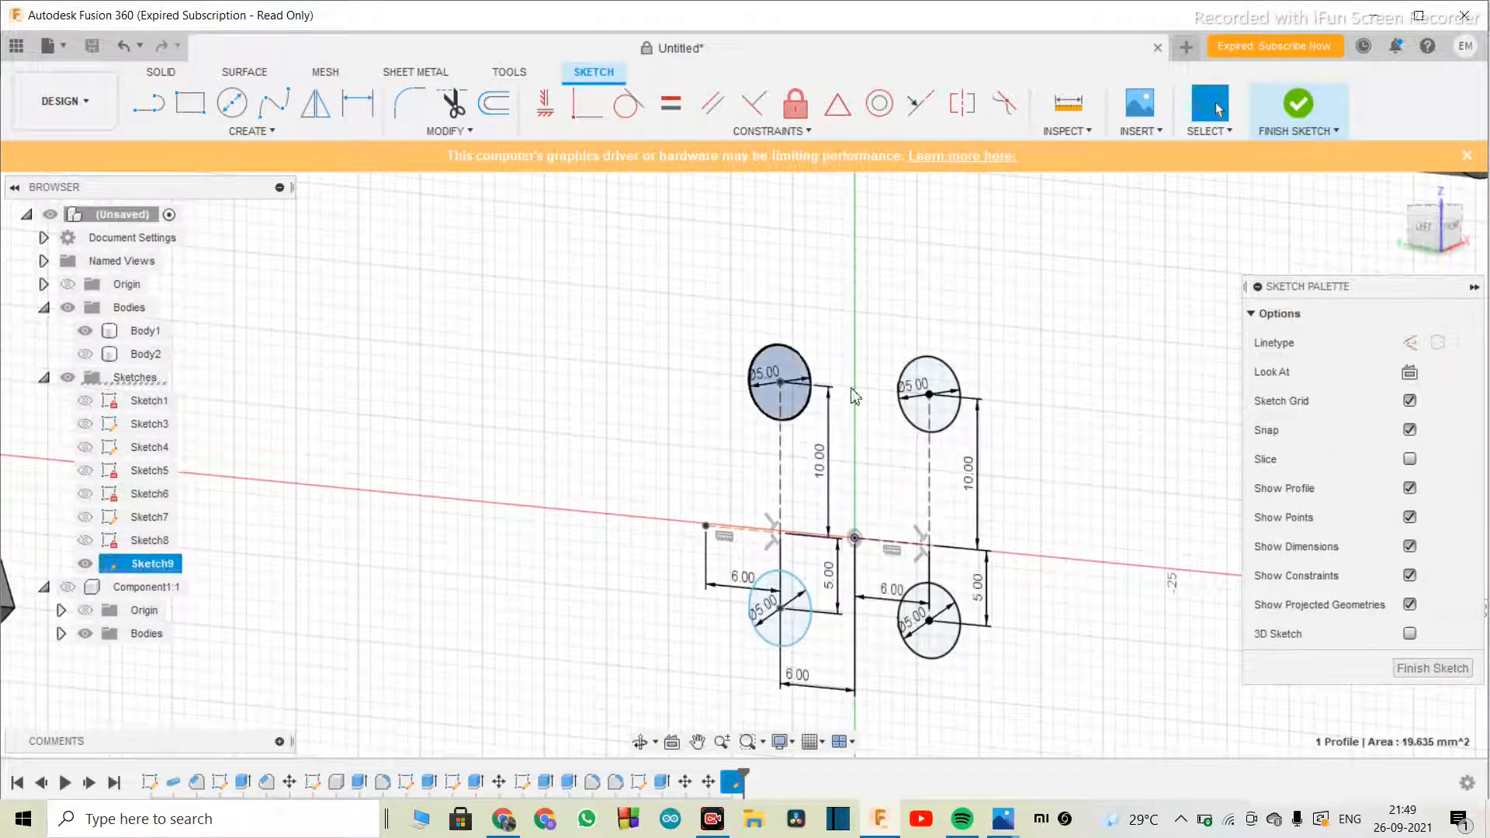
{"action": "left_click", "coordinate": [932, 396], "text": "ctrl"}
{"action": "left_click", "coordinate": [943, 613], "text": "ctrl"}
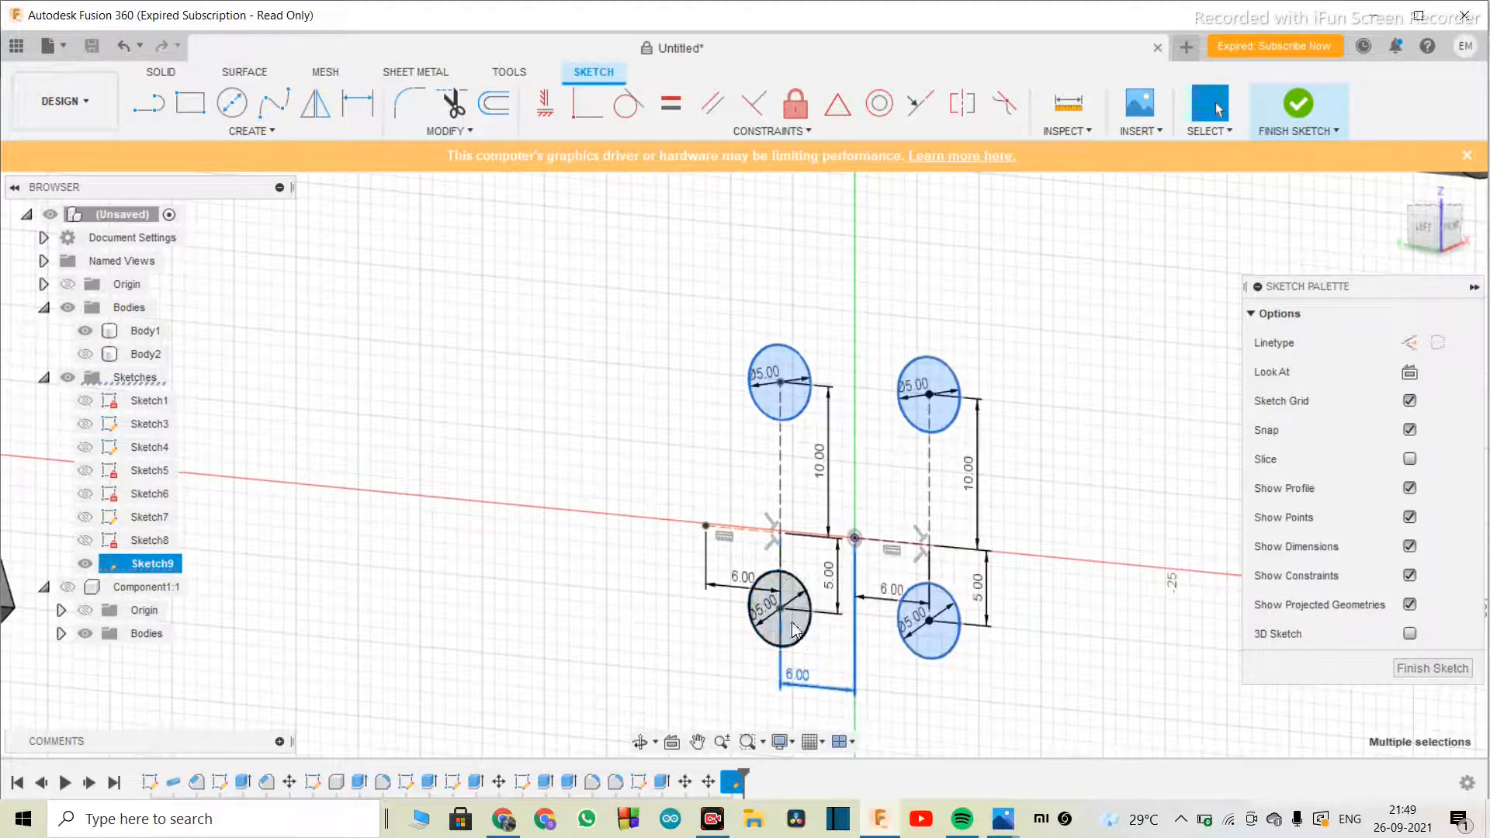
{"action": "left_click", "coordinate": [85, 354]}
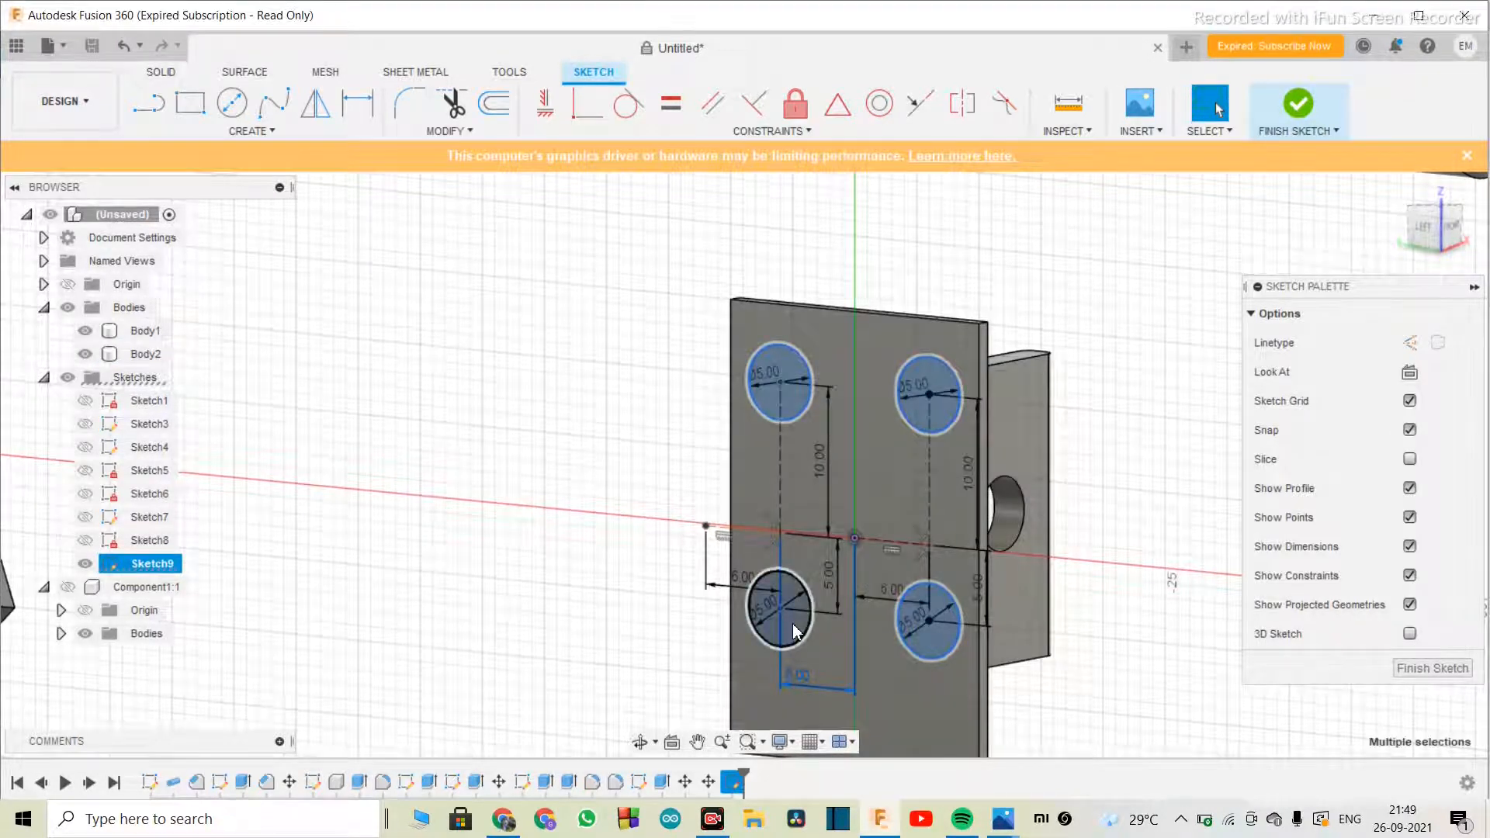
{"action": "left_click", "coordinate": [795, 630], "text": "ctrl"}
{"action": "scroll", "coordinate": [817, 553], "scroll_direction": "down", "scroll_amount": 5}
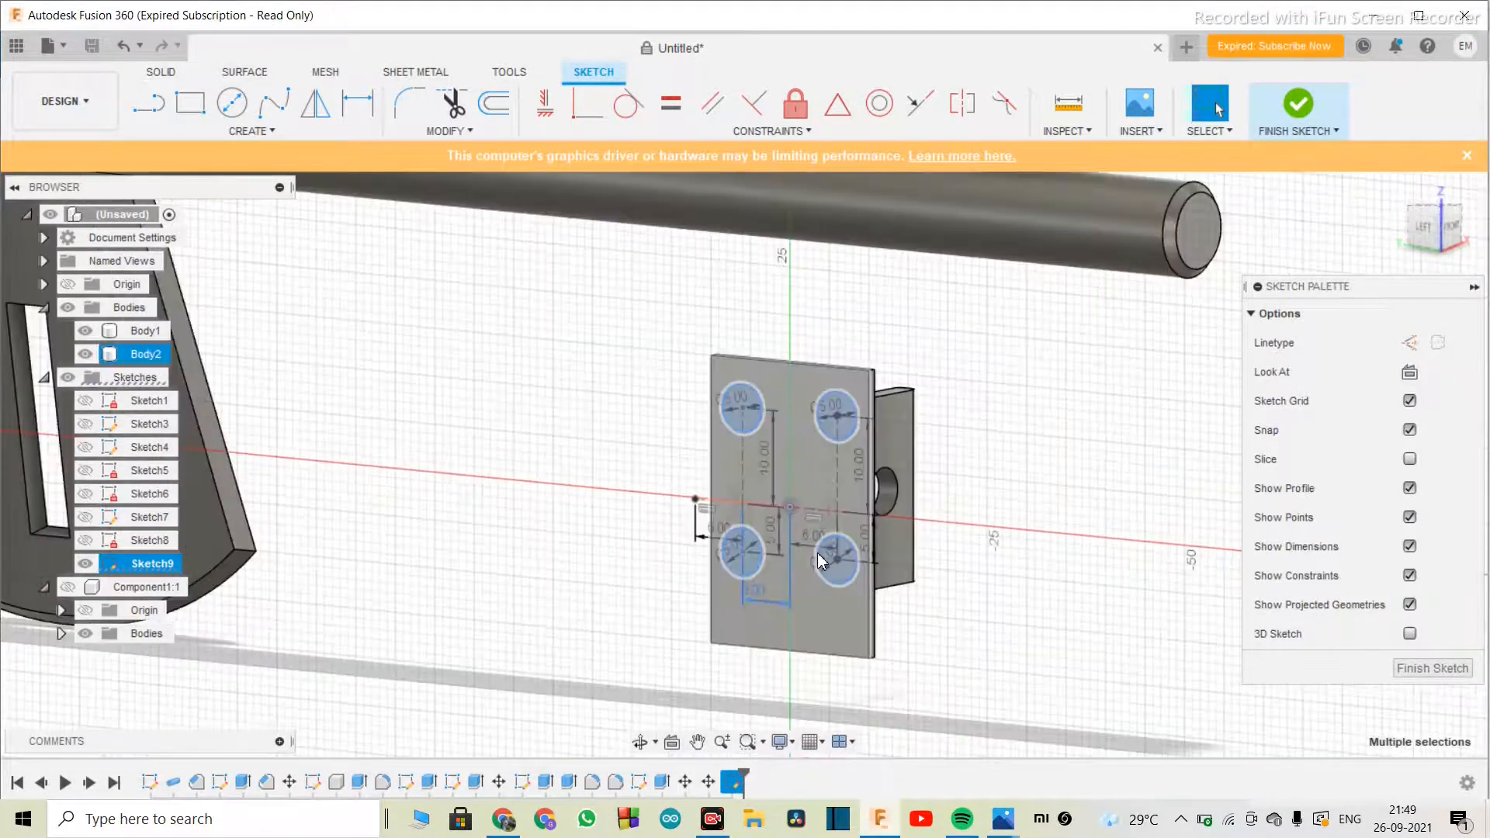
{"action": "scroll", "coordinate": [799, 578], "scroll_direction": "up", "scroll_amount": 4}
{"action": "key", "text": "e"}
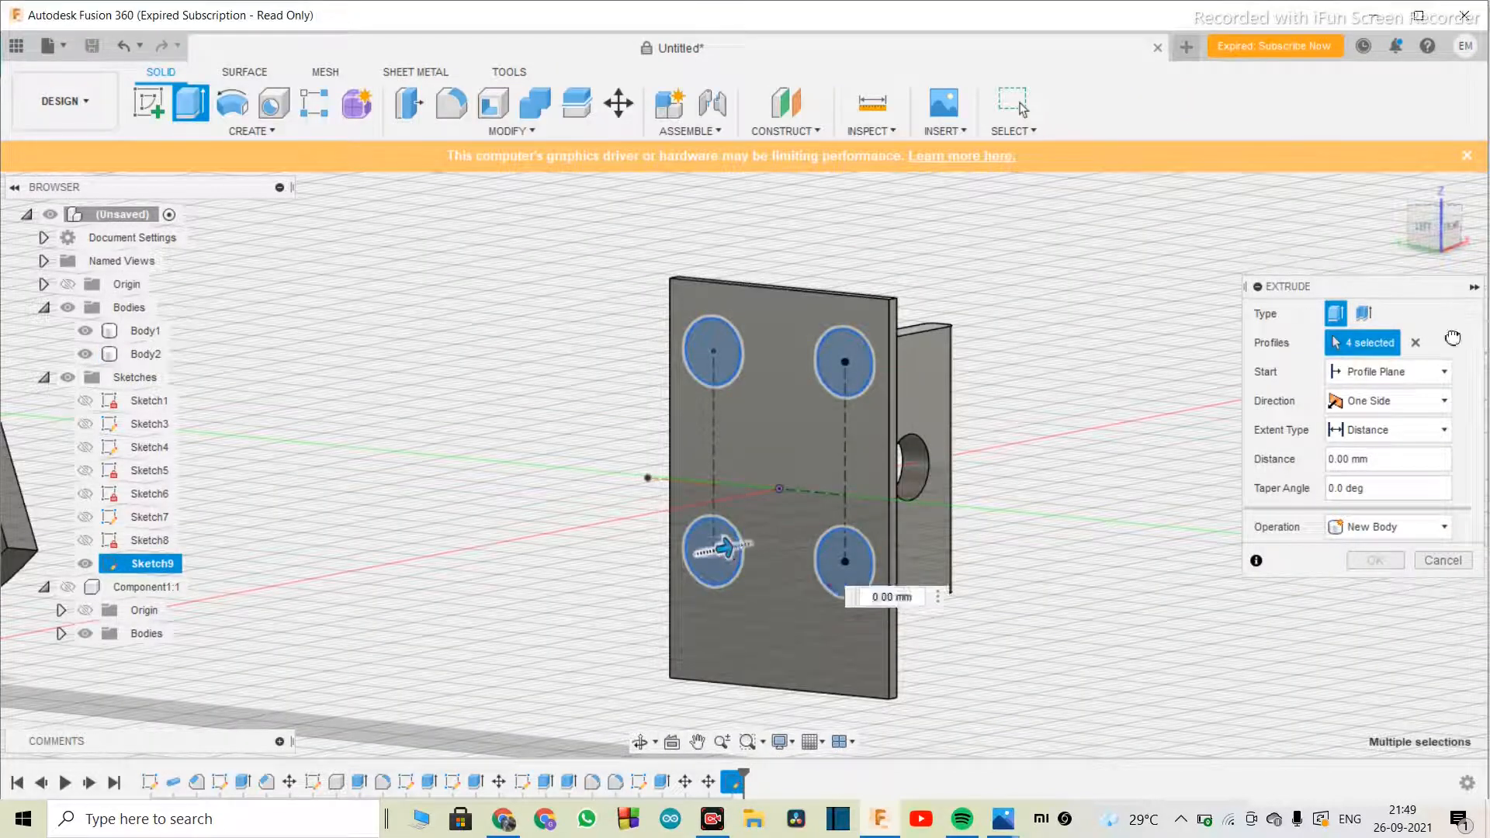
{"action": "type", "text": "100"}
{"action": "left_click", "coordinate": [1375, 590]}
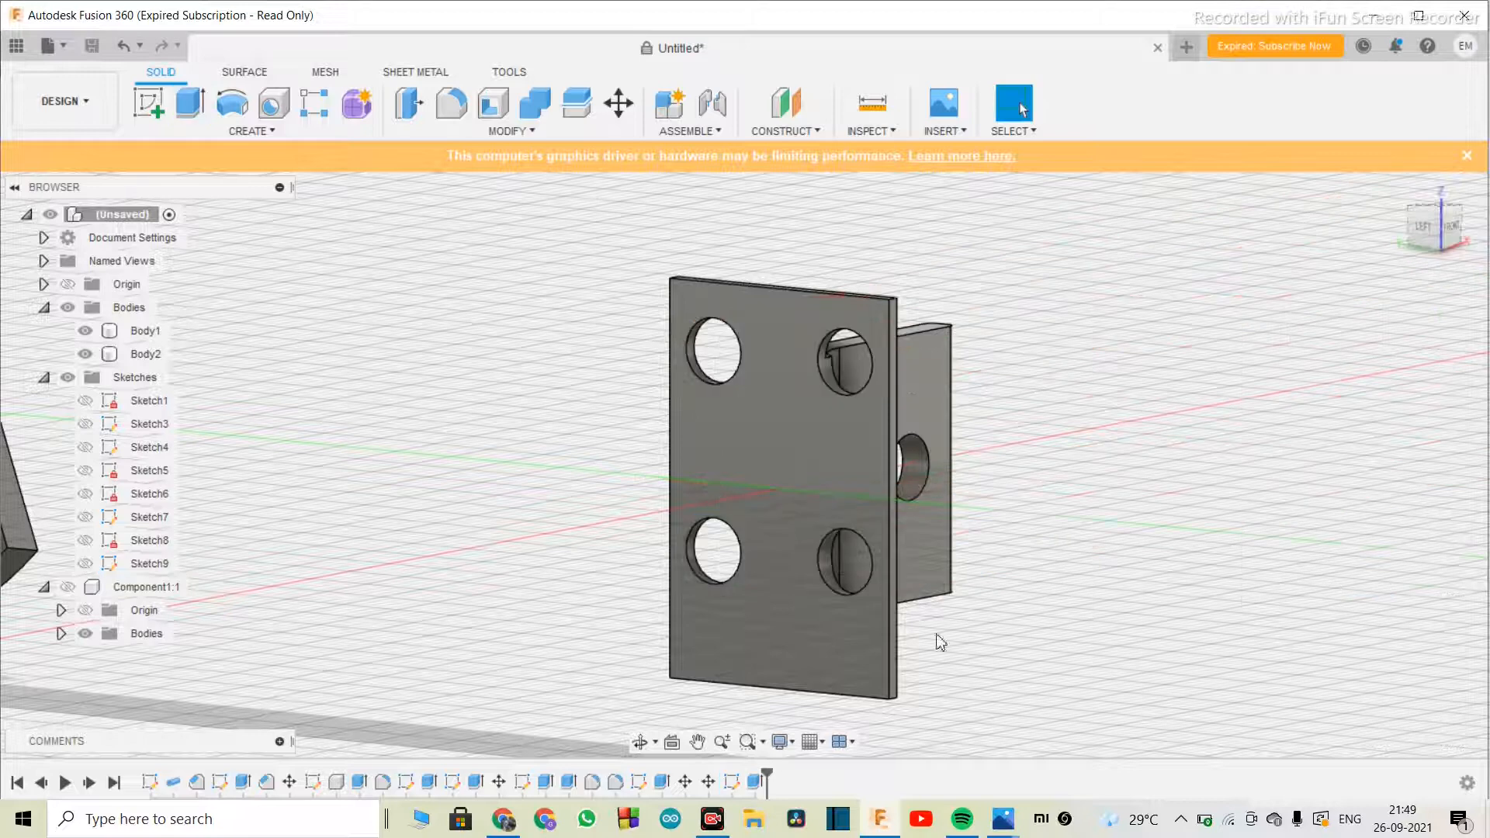
{"action": "middle_click_drag", "start_coordinate": [776, 389], "coordinate": [700, 490], "text": "shift"}
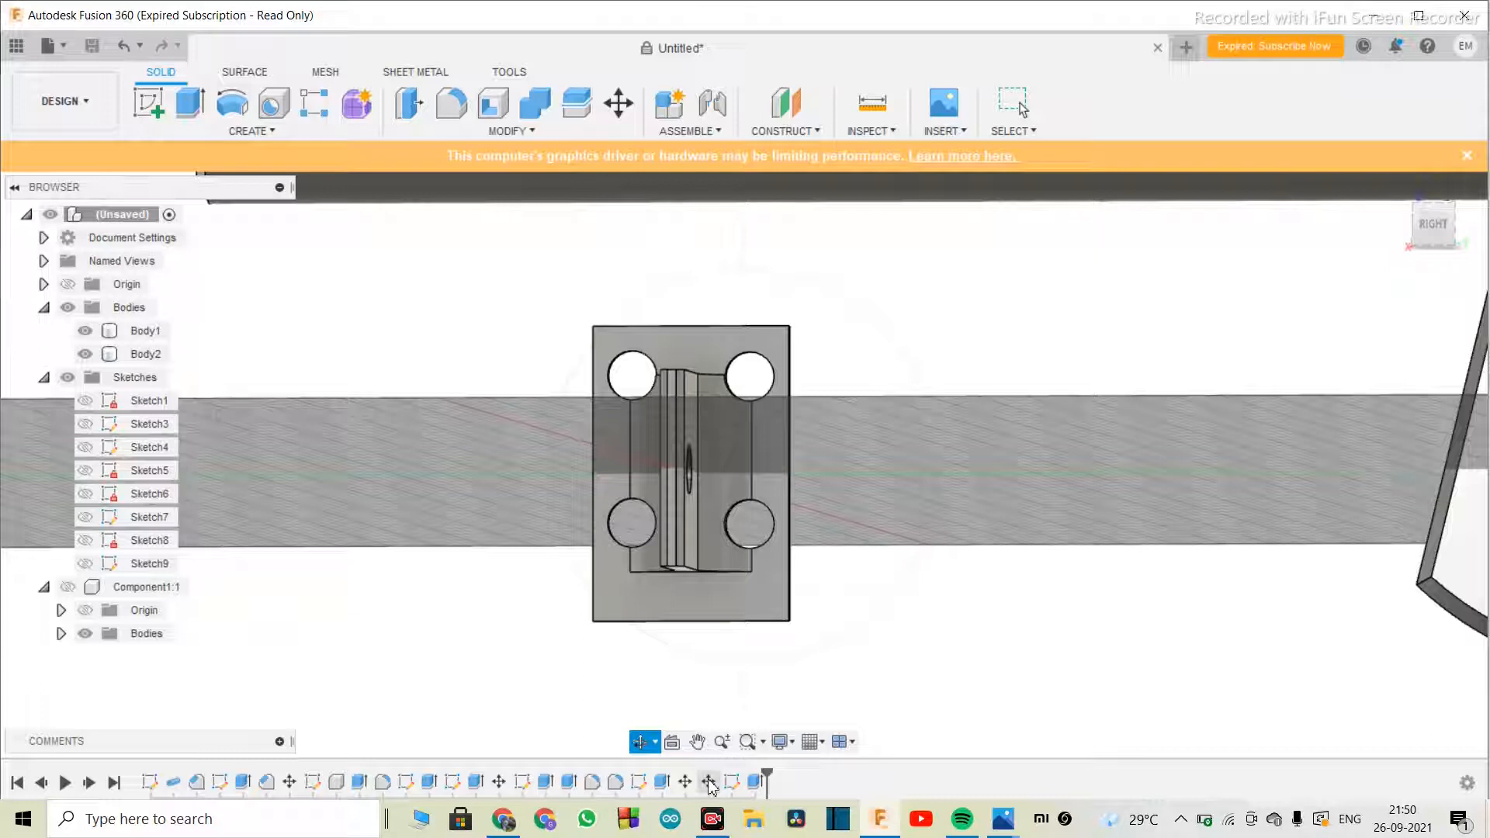
{"action": "key", "text": "Escape"}
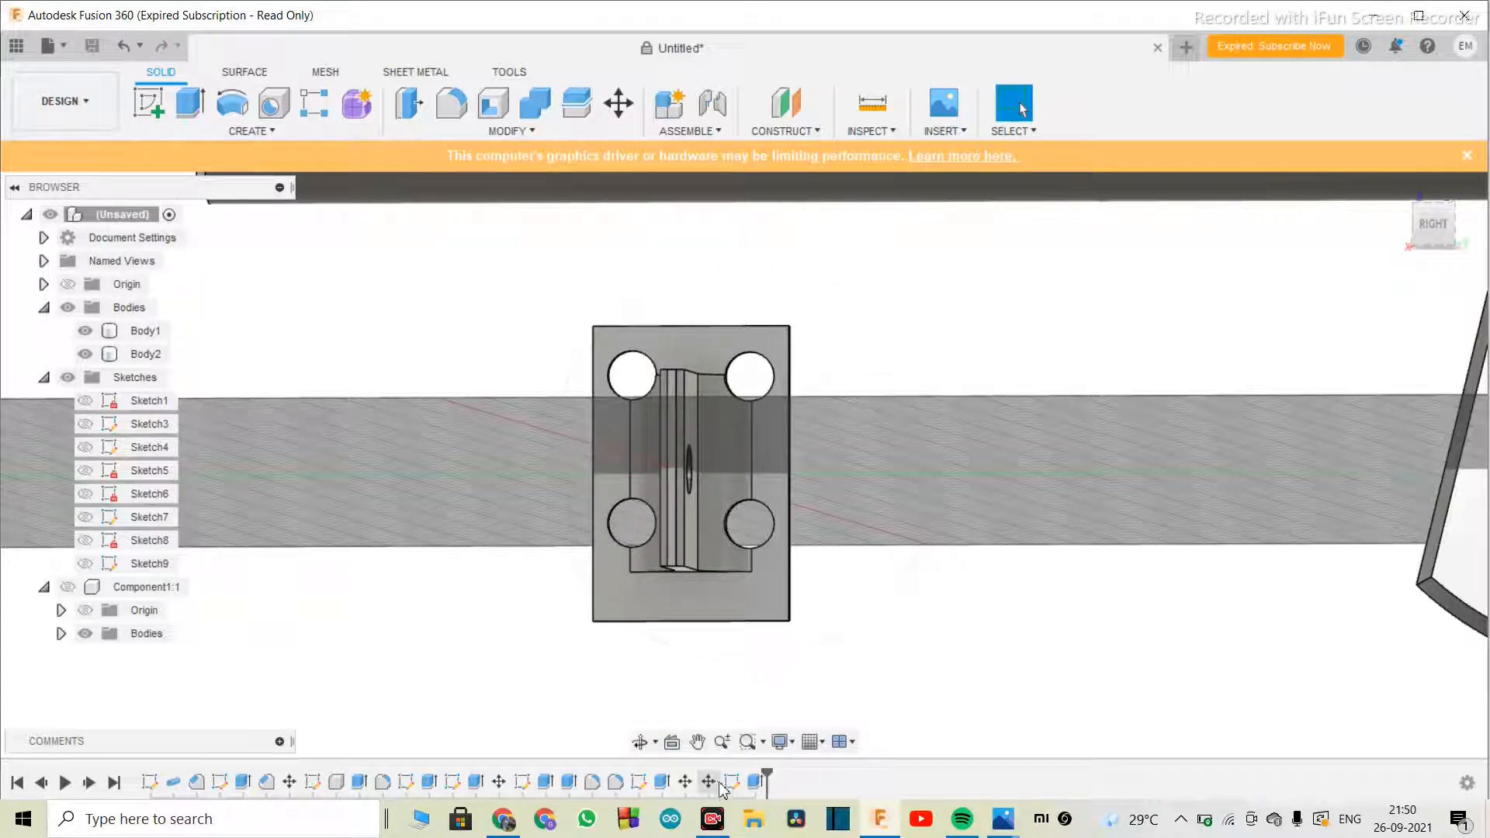
{"action": "right_click", "coordinate": [709, 782]}
{"action": "left_click", "coordinate": [761, 588]}
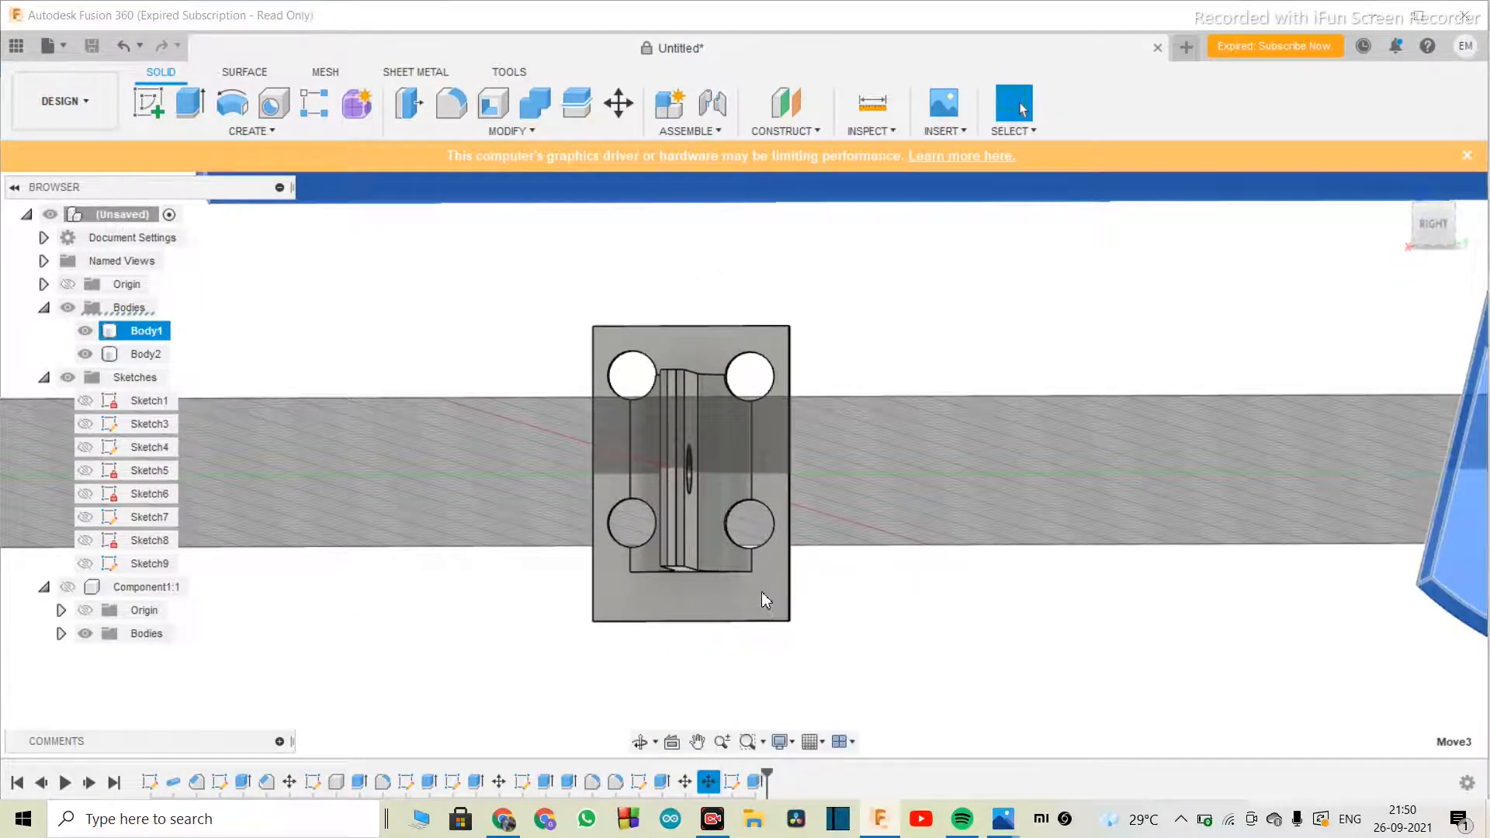
{"action": "scroll", "coordinate": [737, 504], "scroll_direction": "down", "scroll_amount": 5}
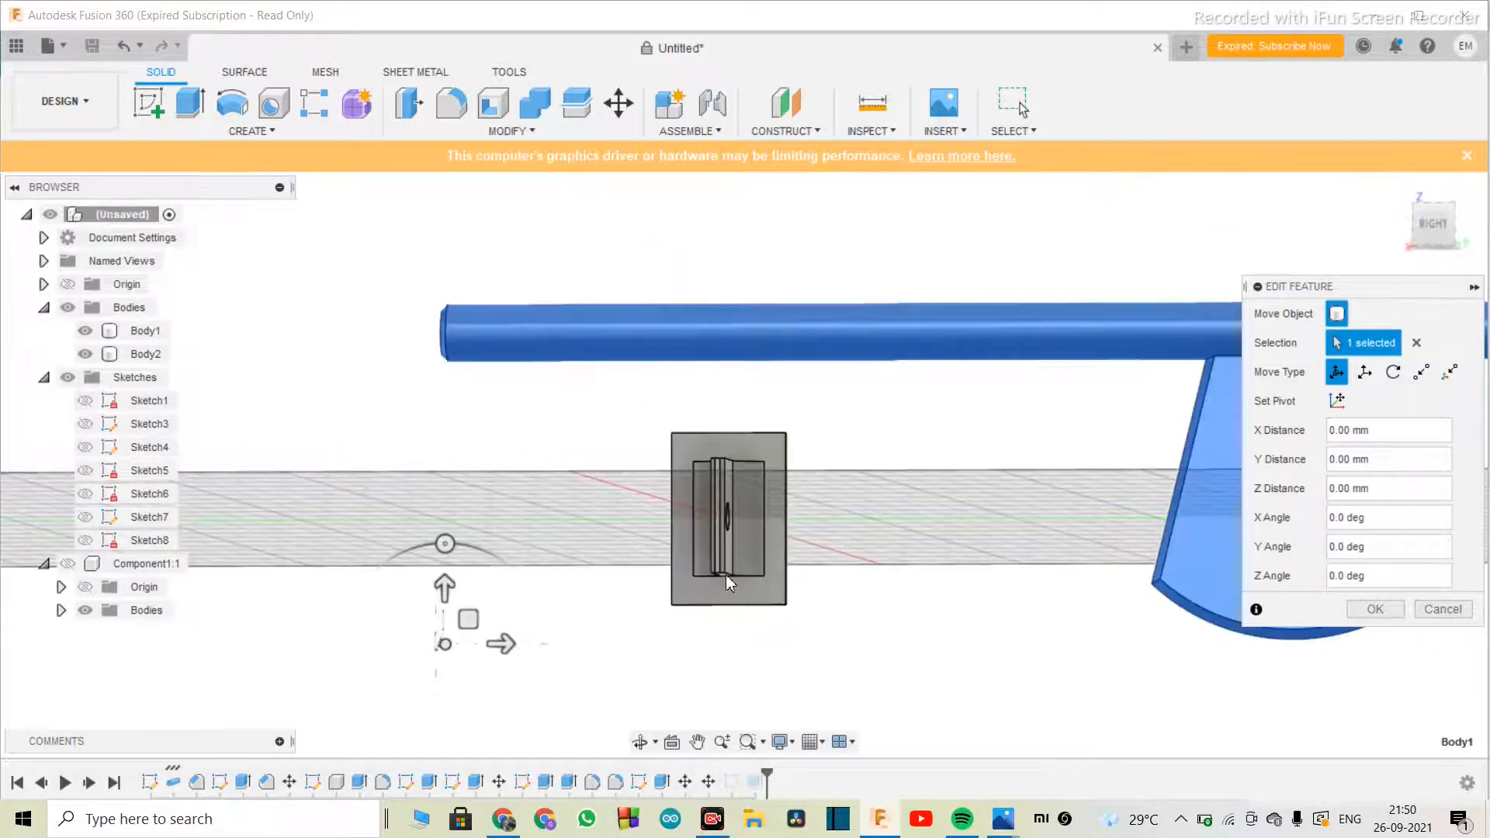
{"action": "key", "text": "Escape"}
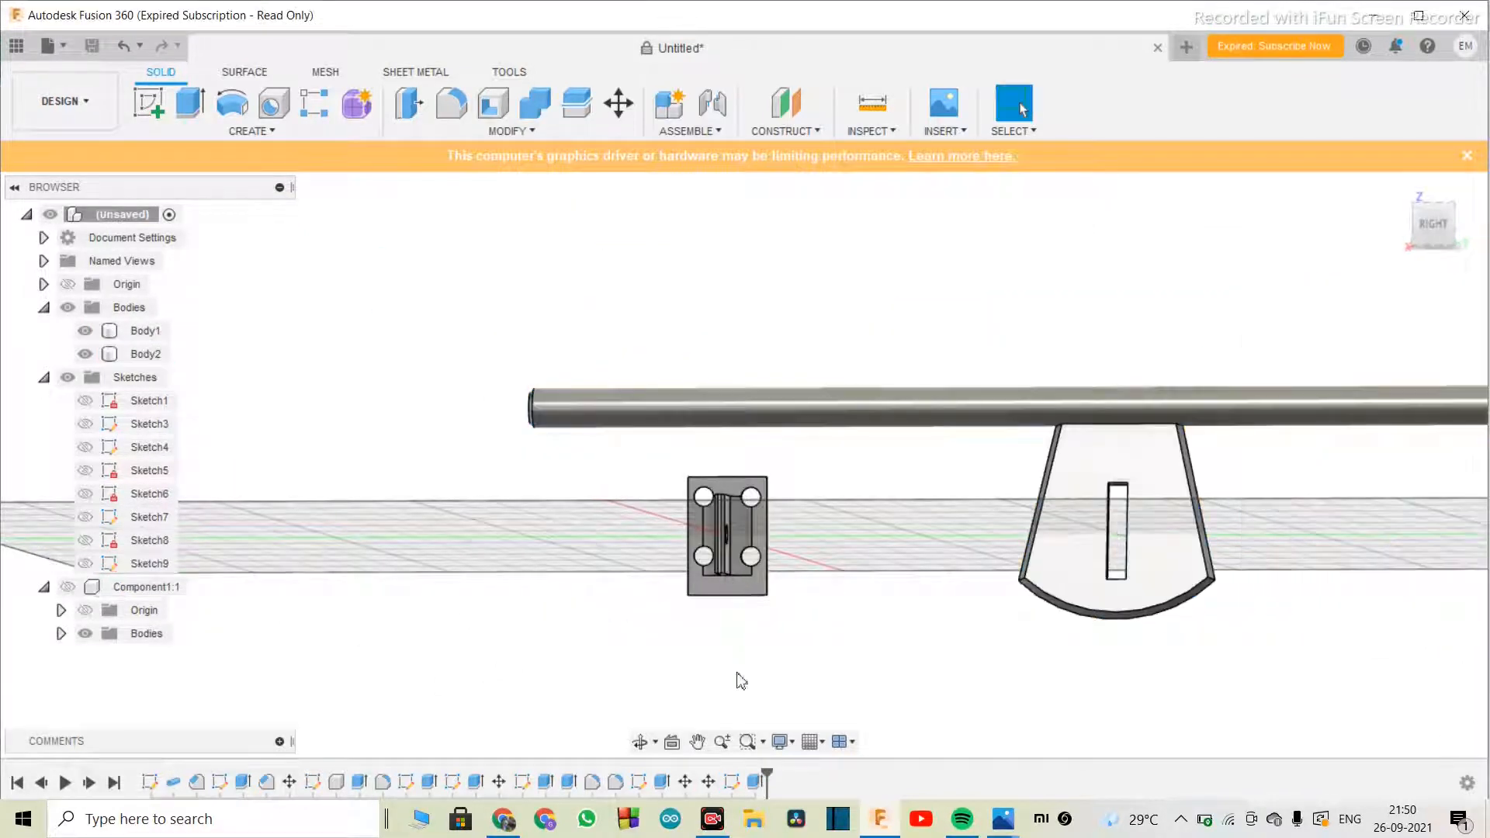
- Open Sketch9, the sketch holding the four 5 mm circles, for editing
{"action": "right_click", "coordinate": [734, 790]}
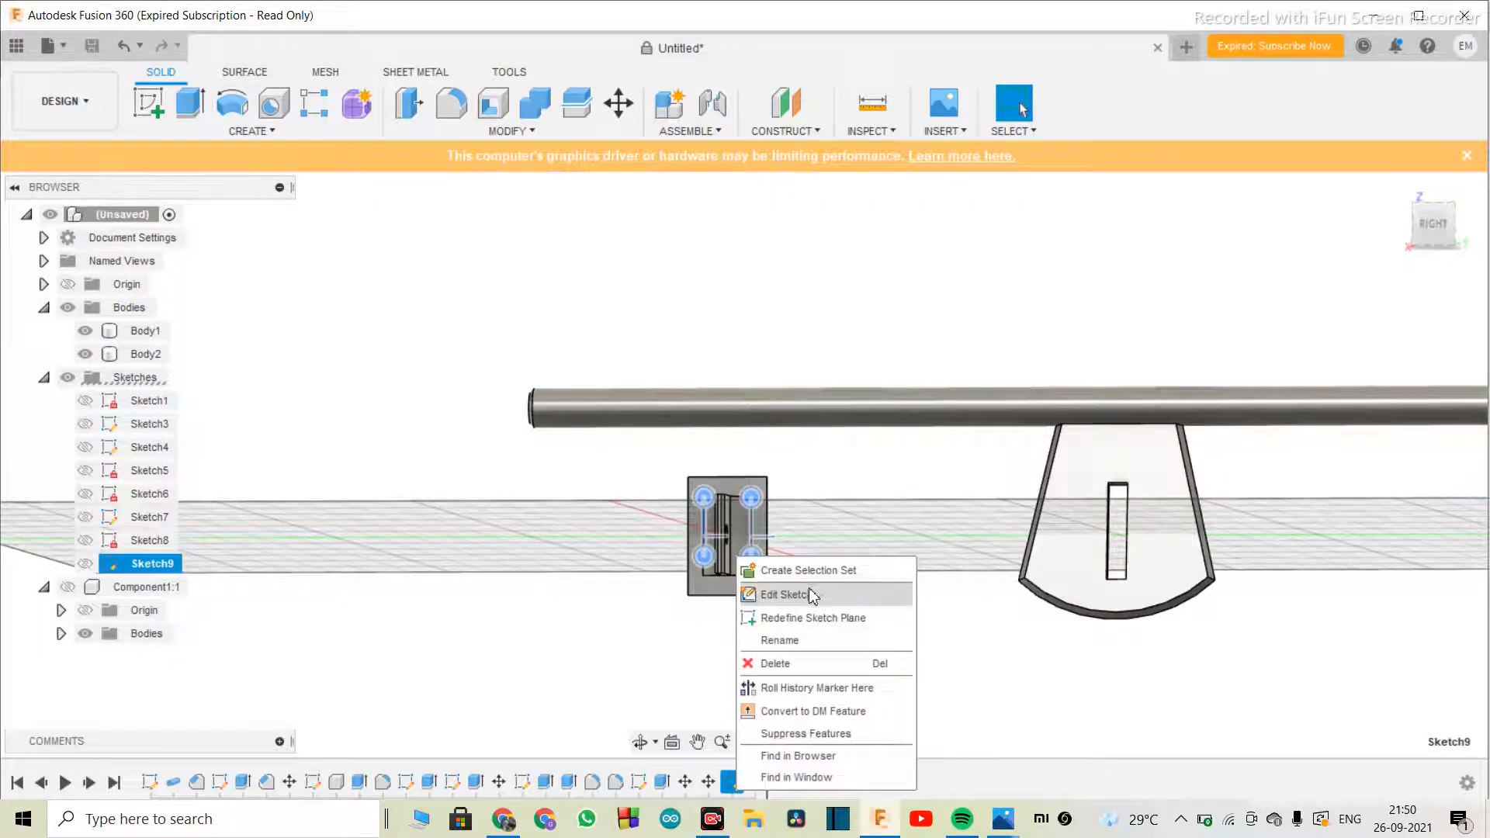
{"action": "left_click", "coordinate": [807, 594]}
{"action": "scroll", "coordinate": [738, 528], "scroll_direction": "up", "scroll_amount": 5}
{"action": "scroll", "coordinate": [770, 561], "scroll_direction": "up", "scroll_amount": 3}
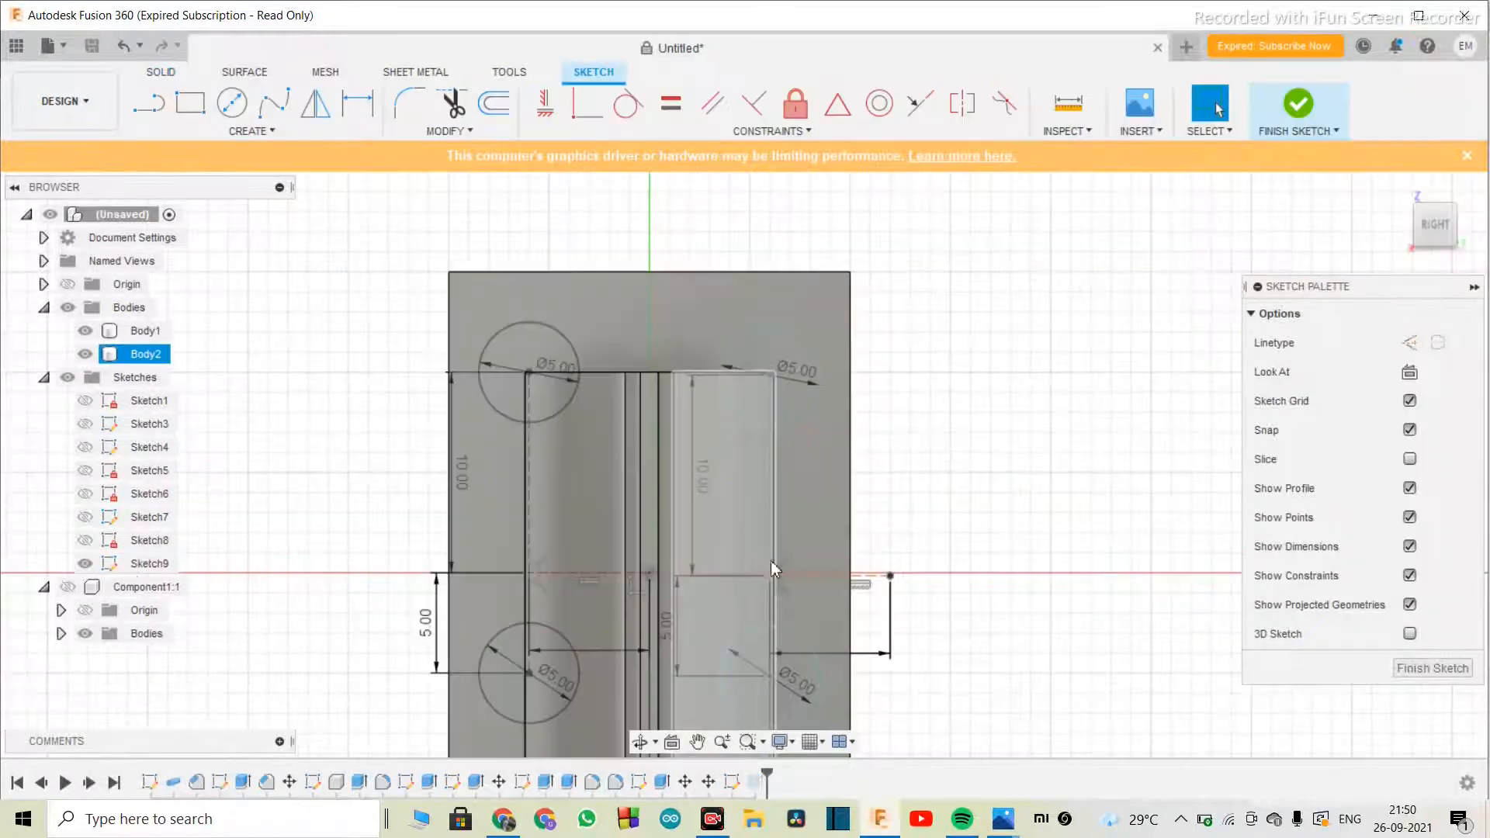
{"action": "scroll", "coordinate": [771, 561], "scroll_direction": "down", "scroll_amount": 3}
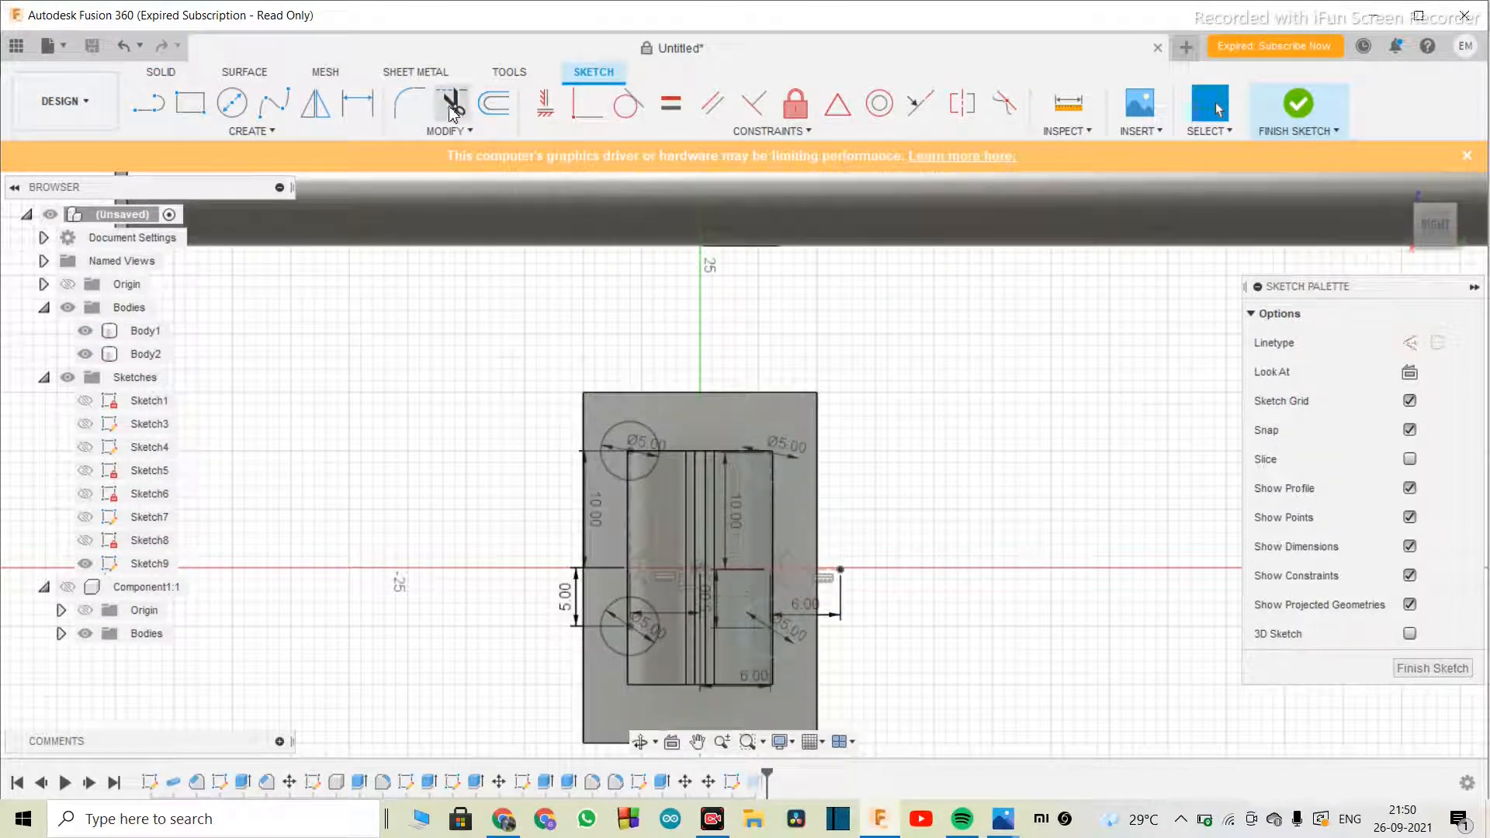
{"action": "left_click", "coordinate": [358, 102]}
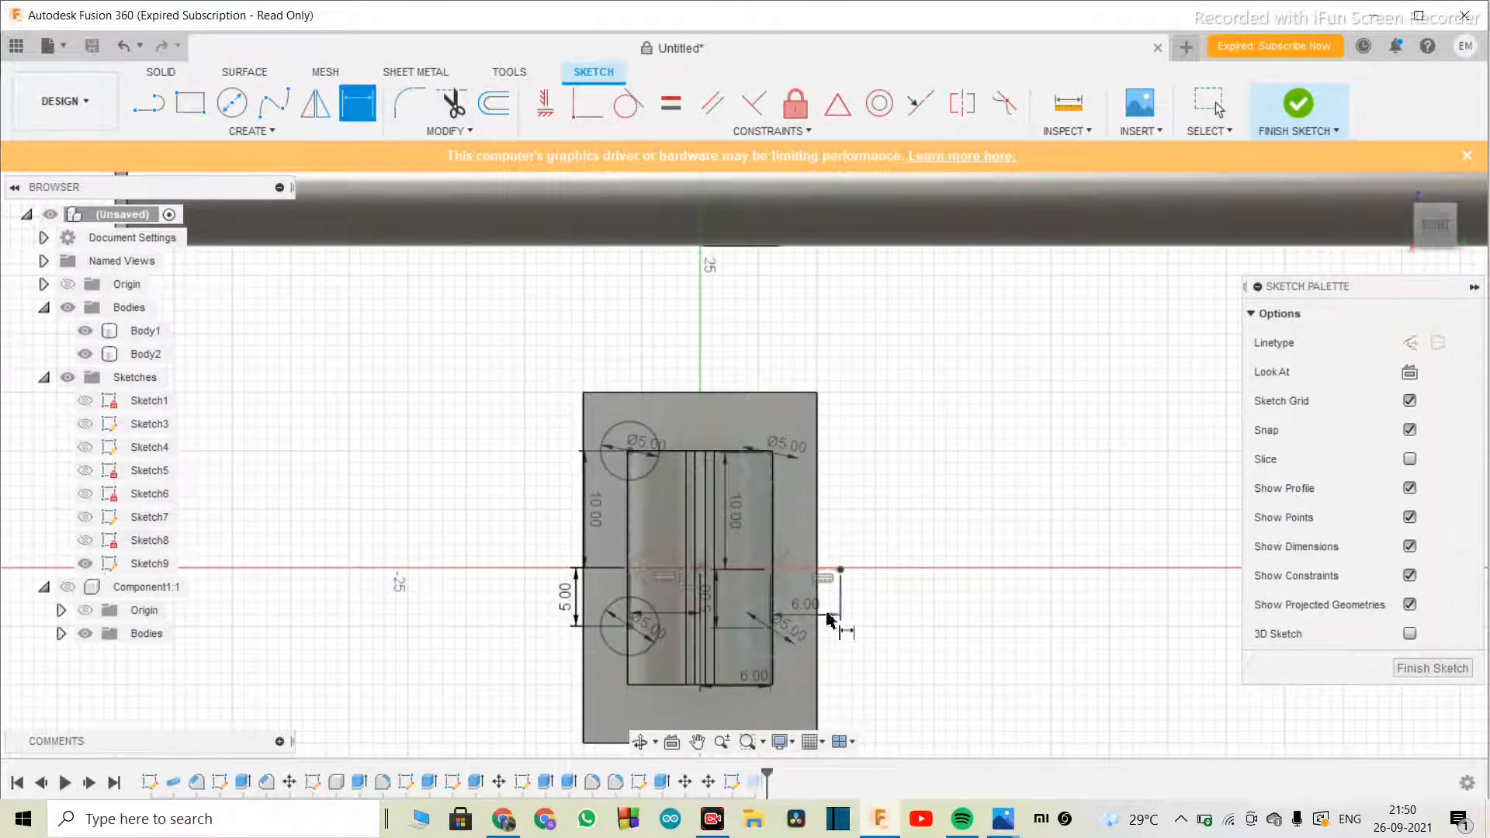
{"action": "left_click", "coordinate": [771, 572]}
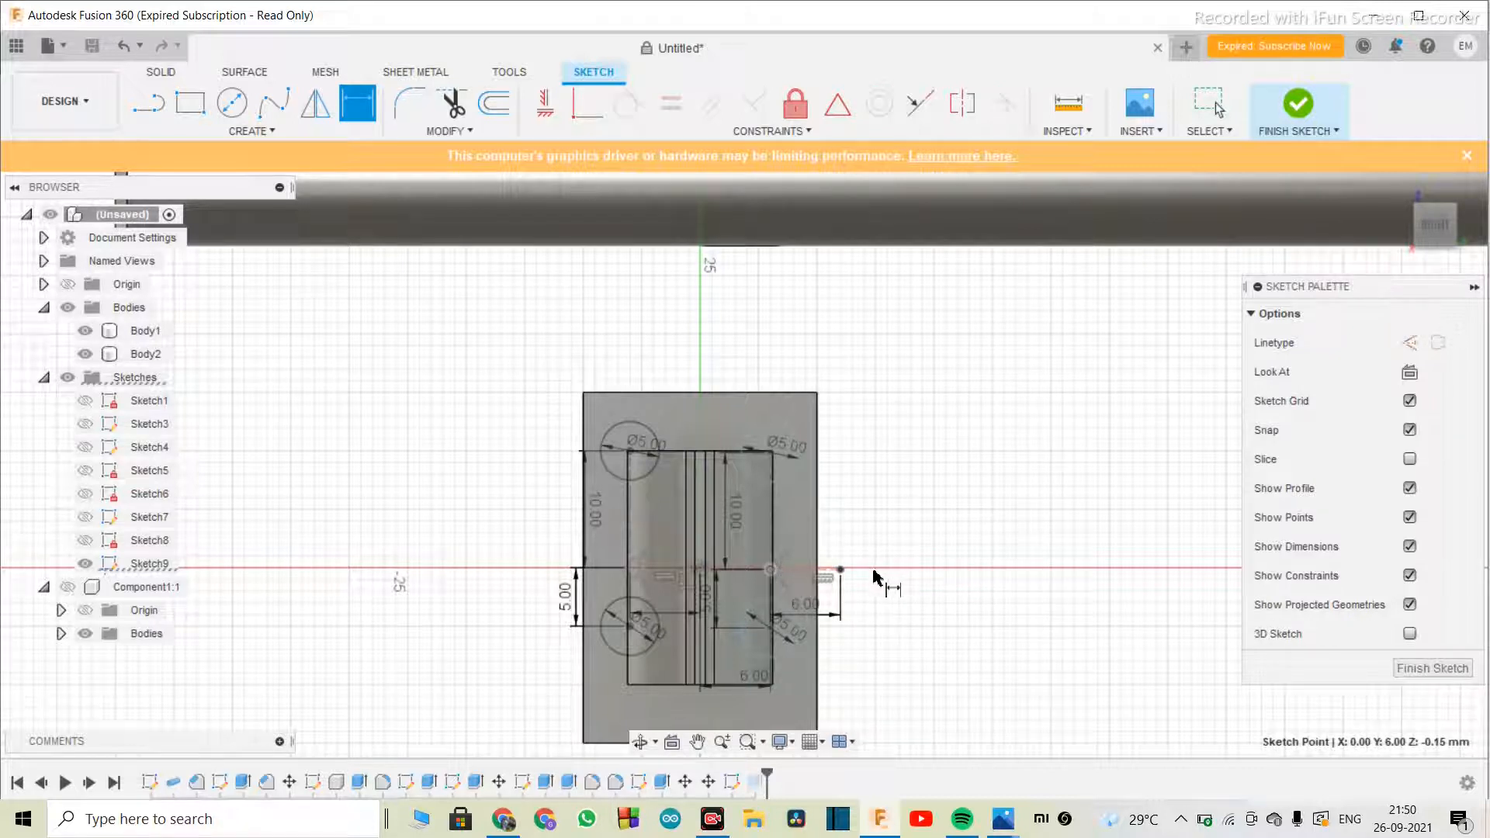
{"action": "scroll", "coordinate": [771, 618], "scroll_direction": "up", "scroll_amount": 2}
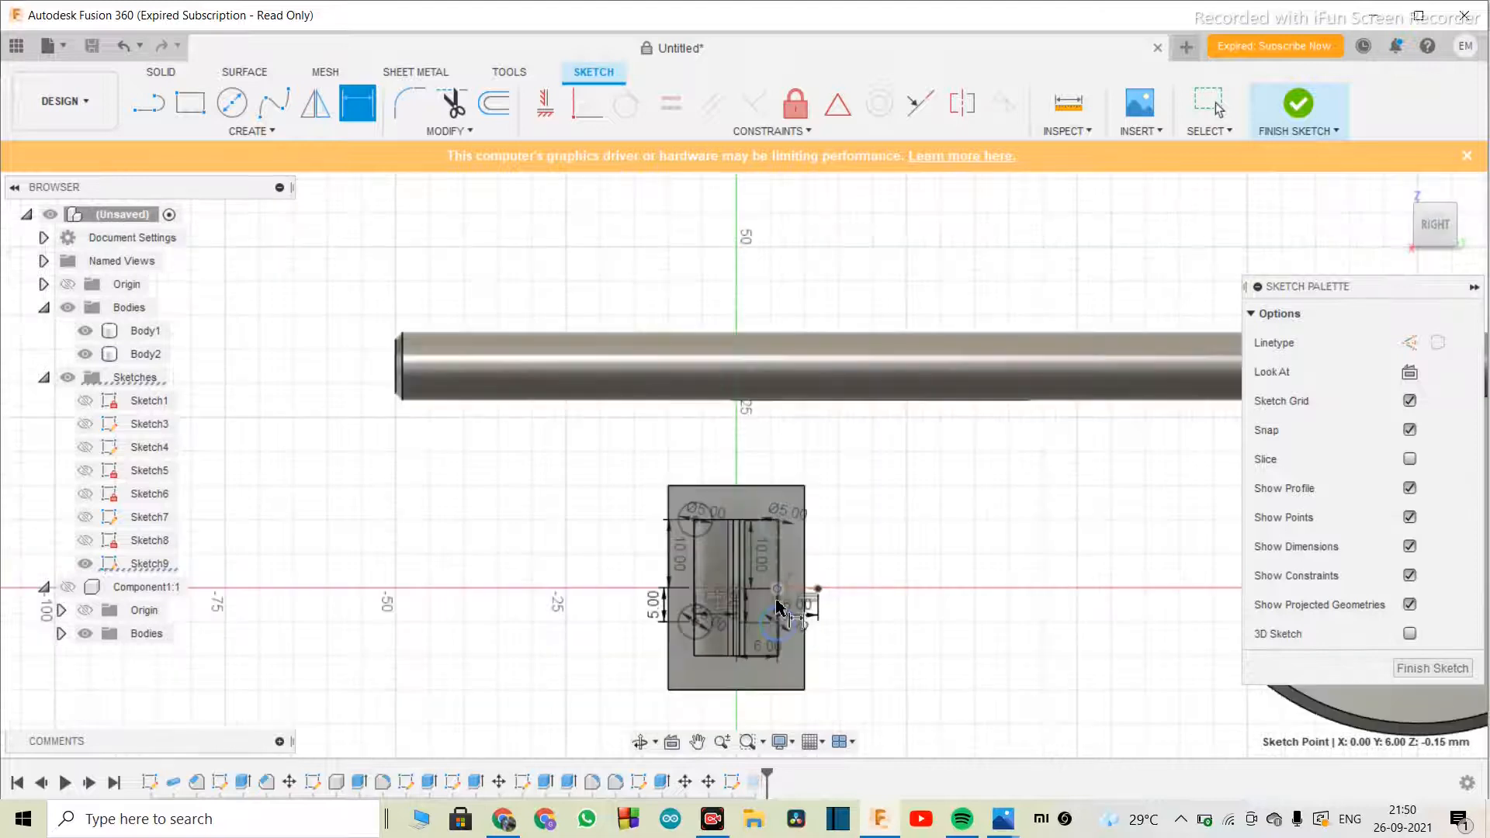
{"action": "scroll", "coordinate": [774, 606], "scroll_direction": "down", "scroll_amount": 1}
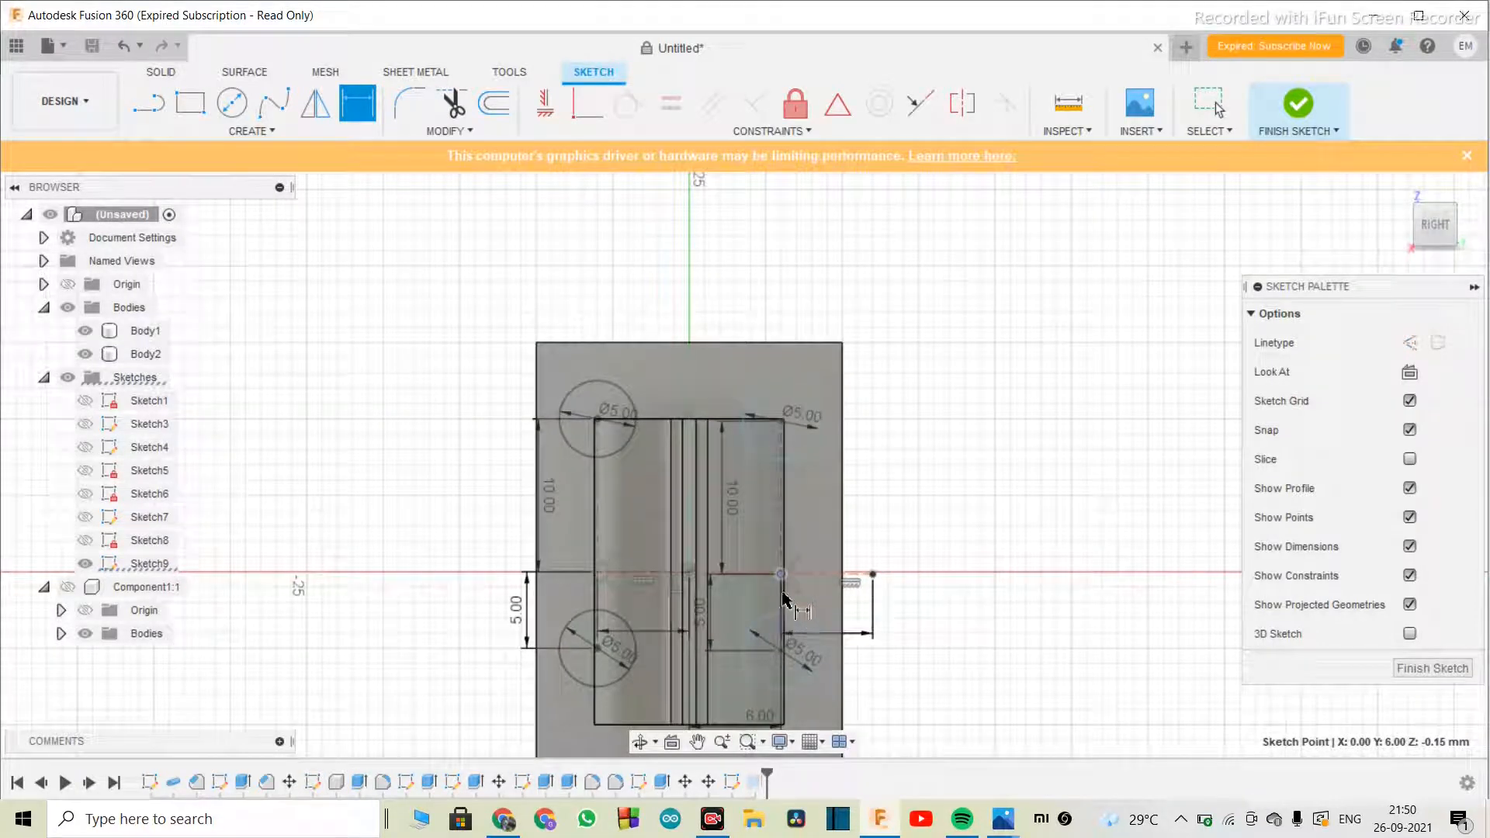
{"action": "key", "text": "Escape"}
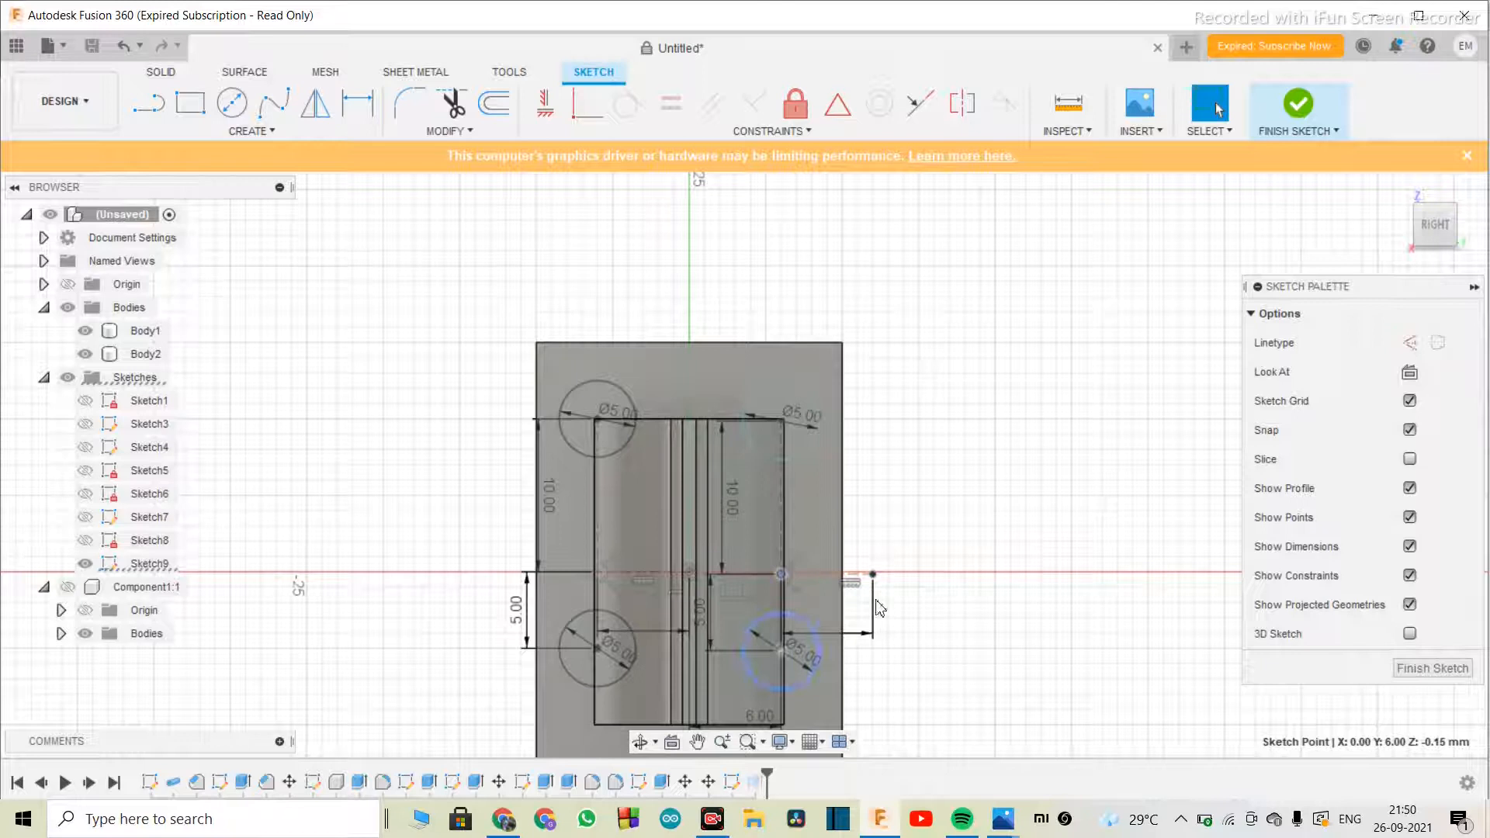
- Hide Body2, shift the copied circles and lines down until their junction is level with the original lower circle, and finish the sketch
{"action": "scroll", "coordinate": [736, 499], "scroll_direction": "down", "scroll_amount": 3}
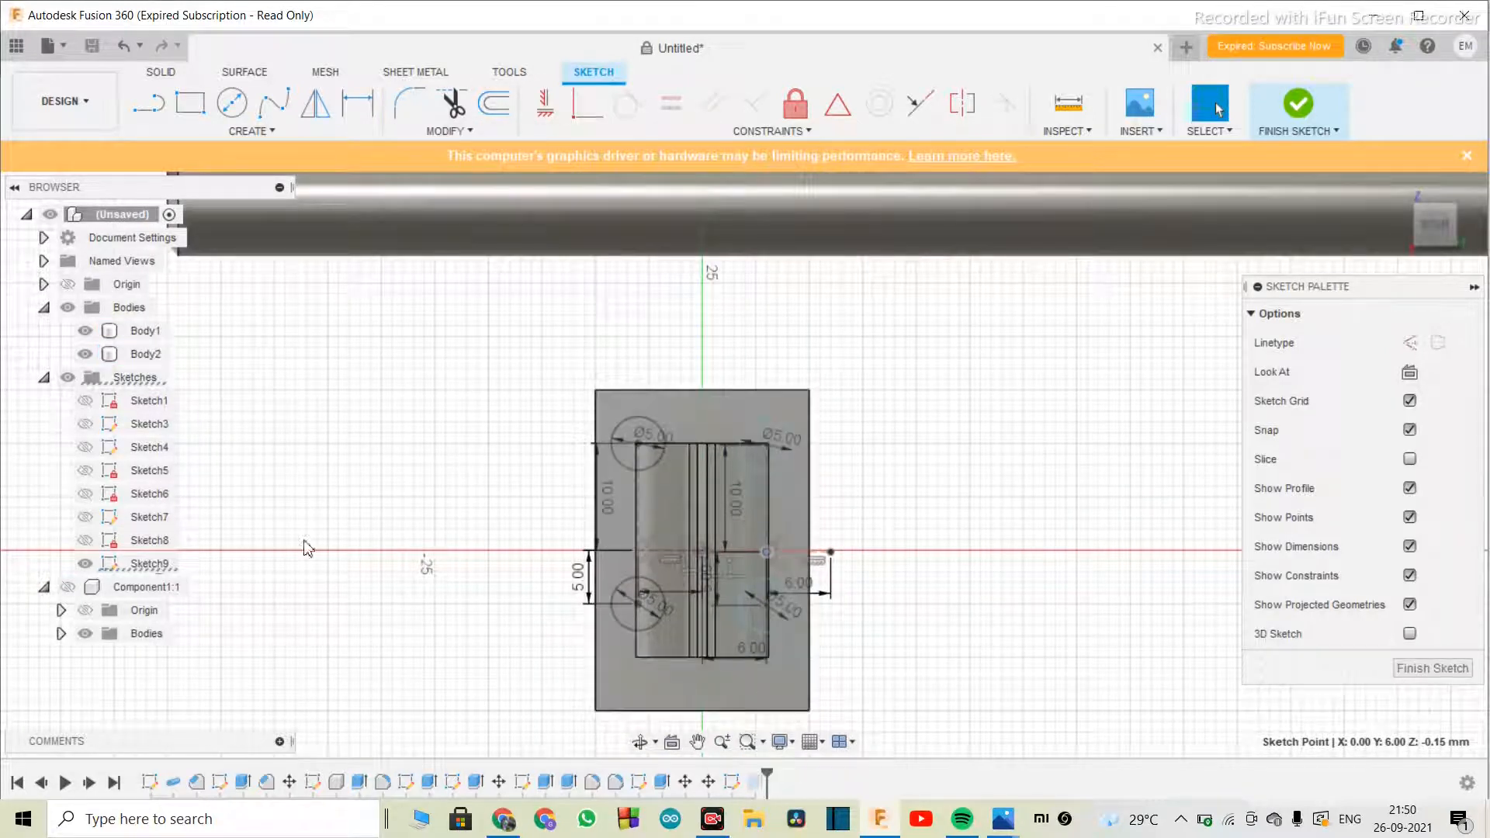
{"action": "left_click", "coordinate": [84, 354]}
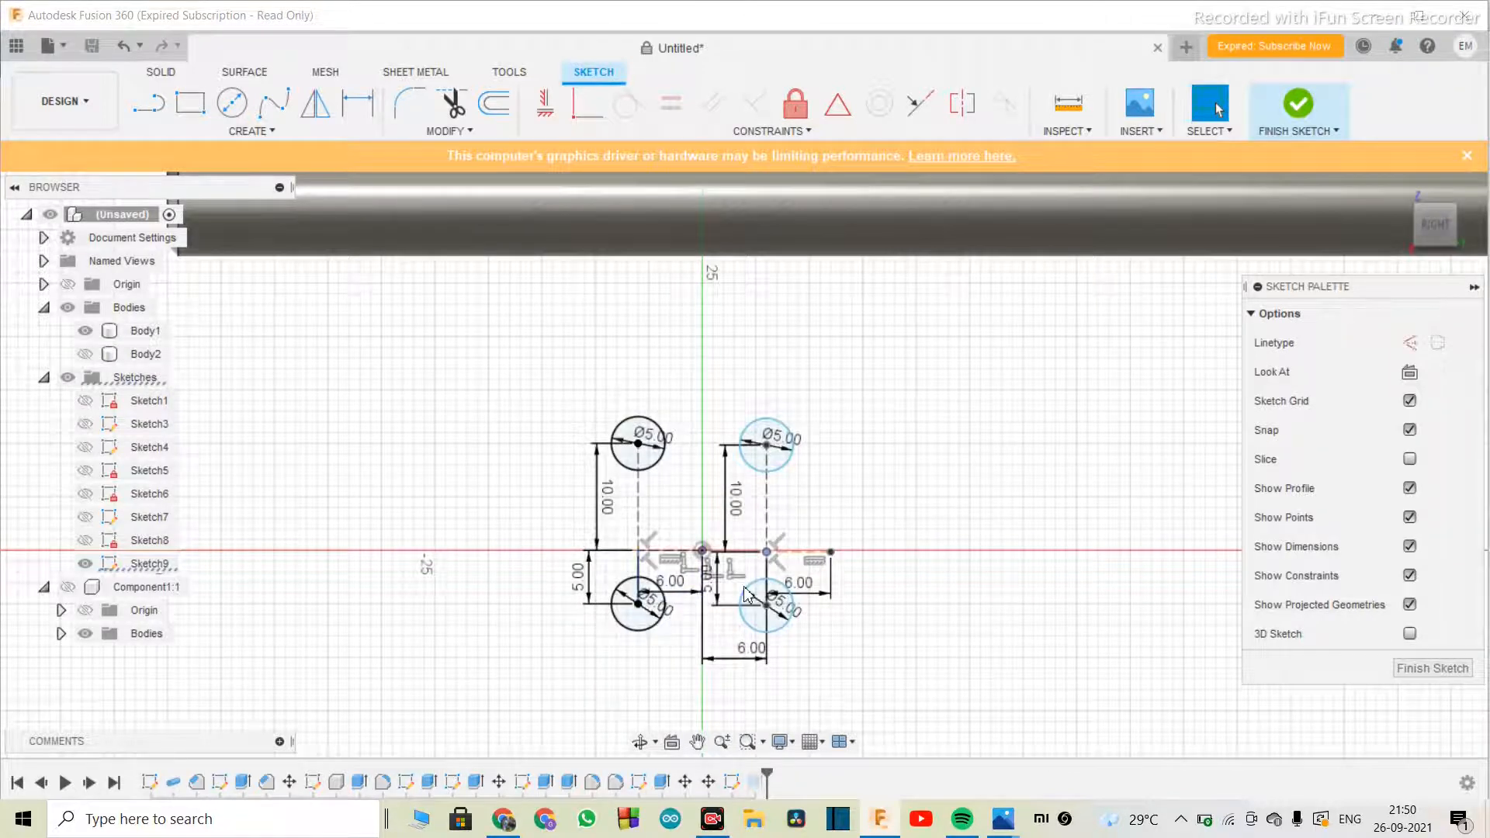
{"action": "scroll", "coordinate": [741, 573], "scroll_direction": "up", "scroll_amount": 3}
{"action": "scroll", "coordinate": [708, 635], "scroll_direction": "down", "scroll_amount": 3}
{"action": "left_click_drag", "start_coordinate": [716, 696], "coordinate": [825, 418]}
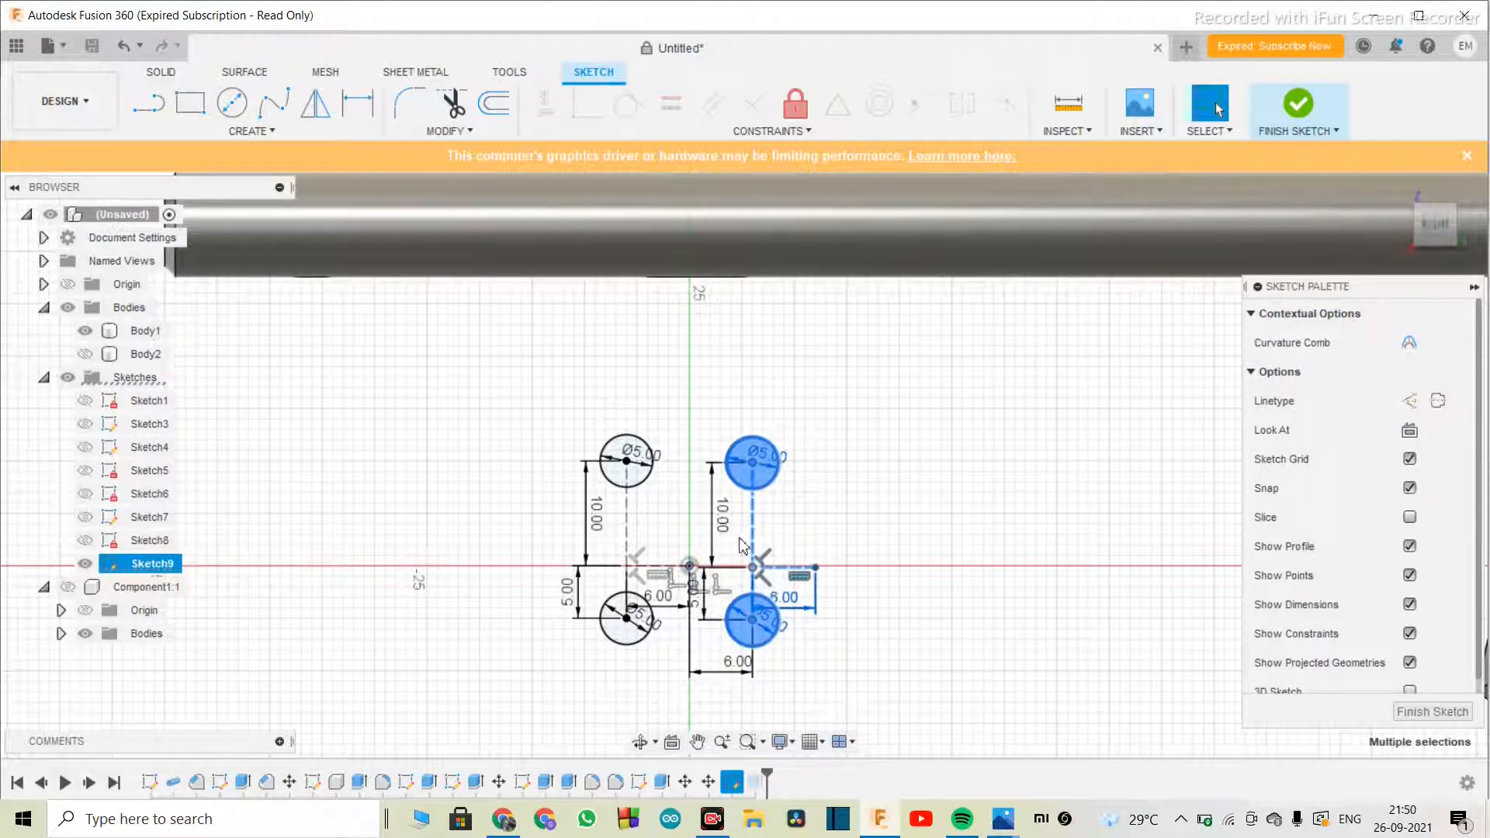
{"action": "left_click_drag", "start_coordinate": [755, 600], "coordinate": [757, 613]}
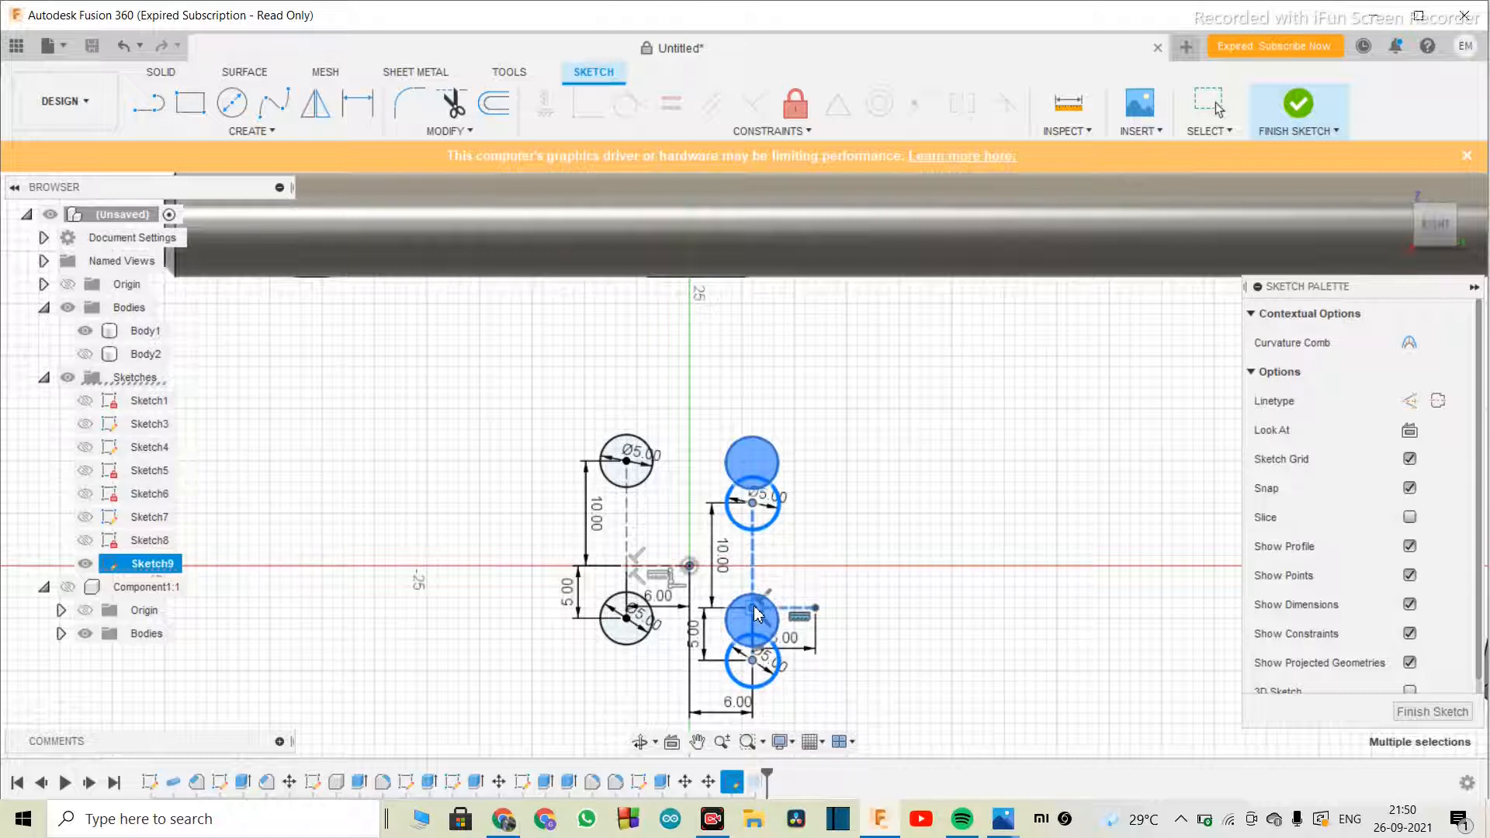
{"action": "left_click_drag", "start_coordinate": [755, 608], "coordinate": [767, 617]}
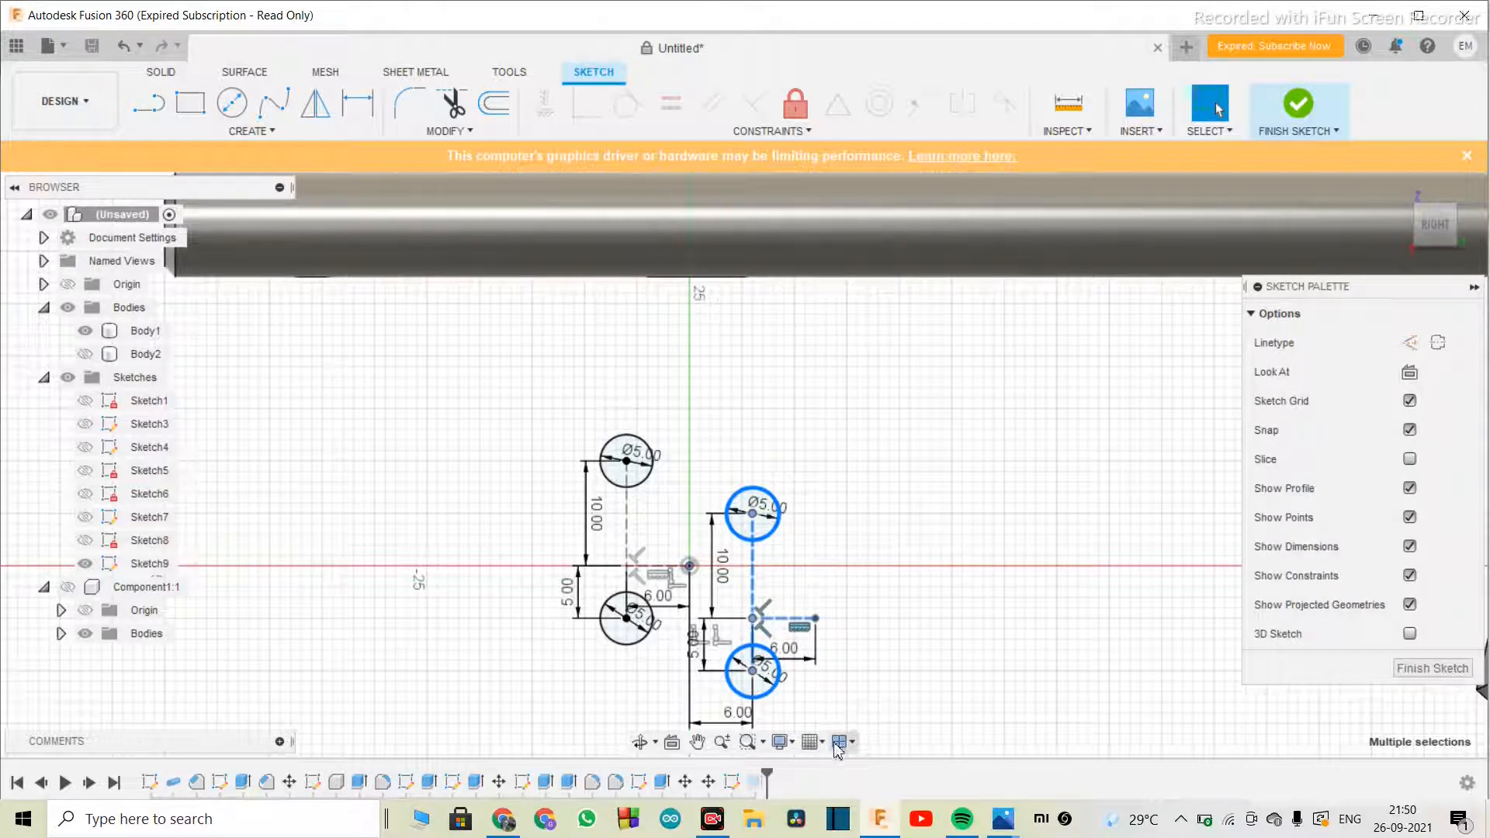
{"action": "left_click", "coordinate": [1424, 670]}
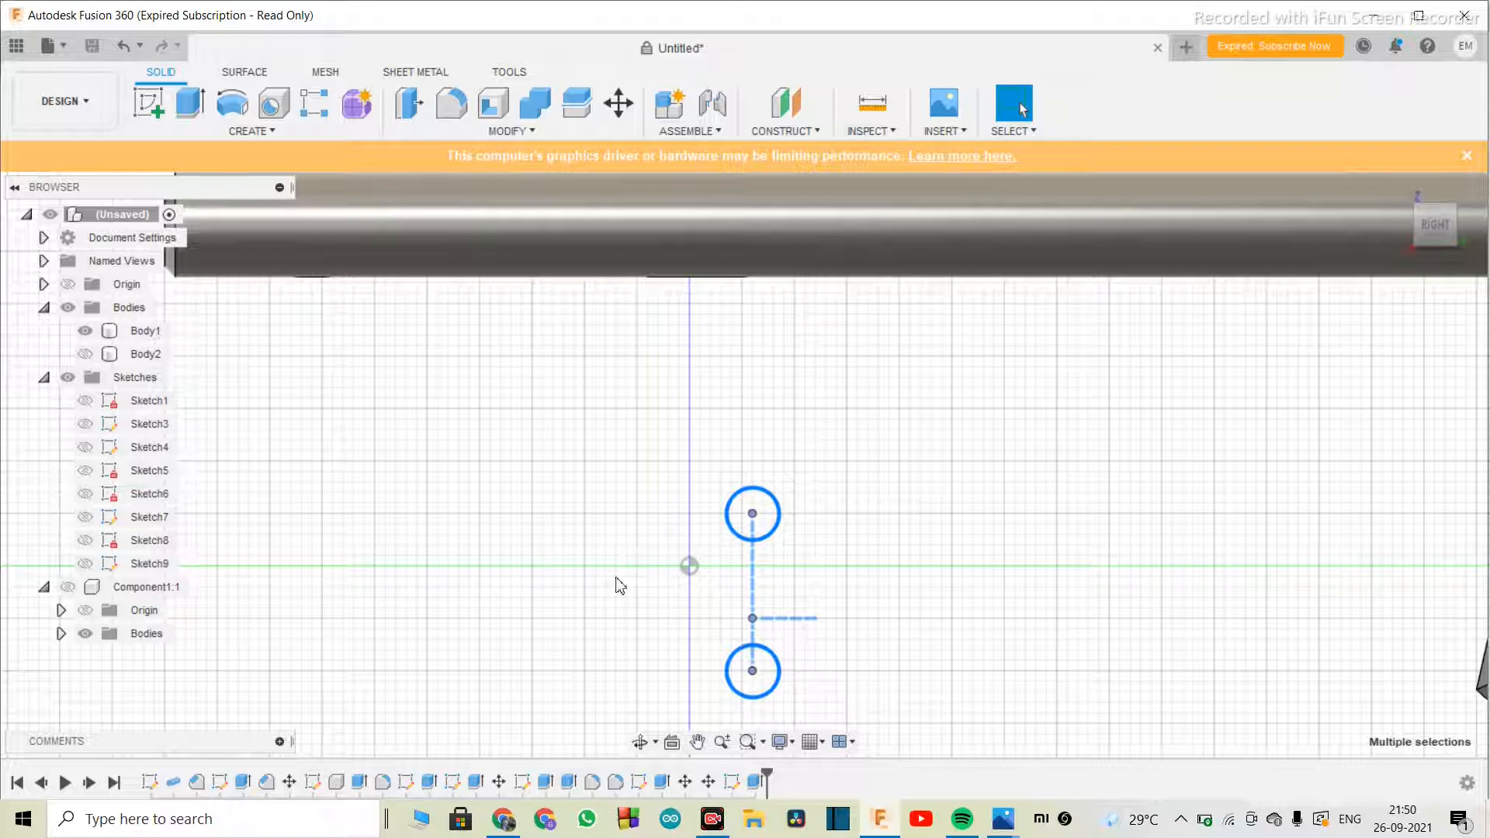
- Show Body2 and check the shifted pair of holes in the plate from an angle
{"action": "left_click", "coordinate": [85, 355]}
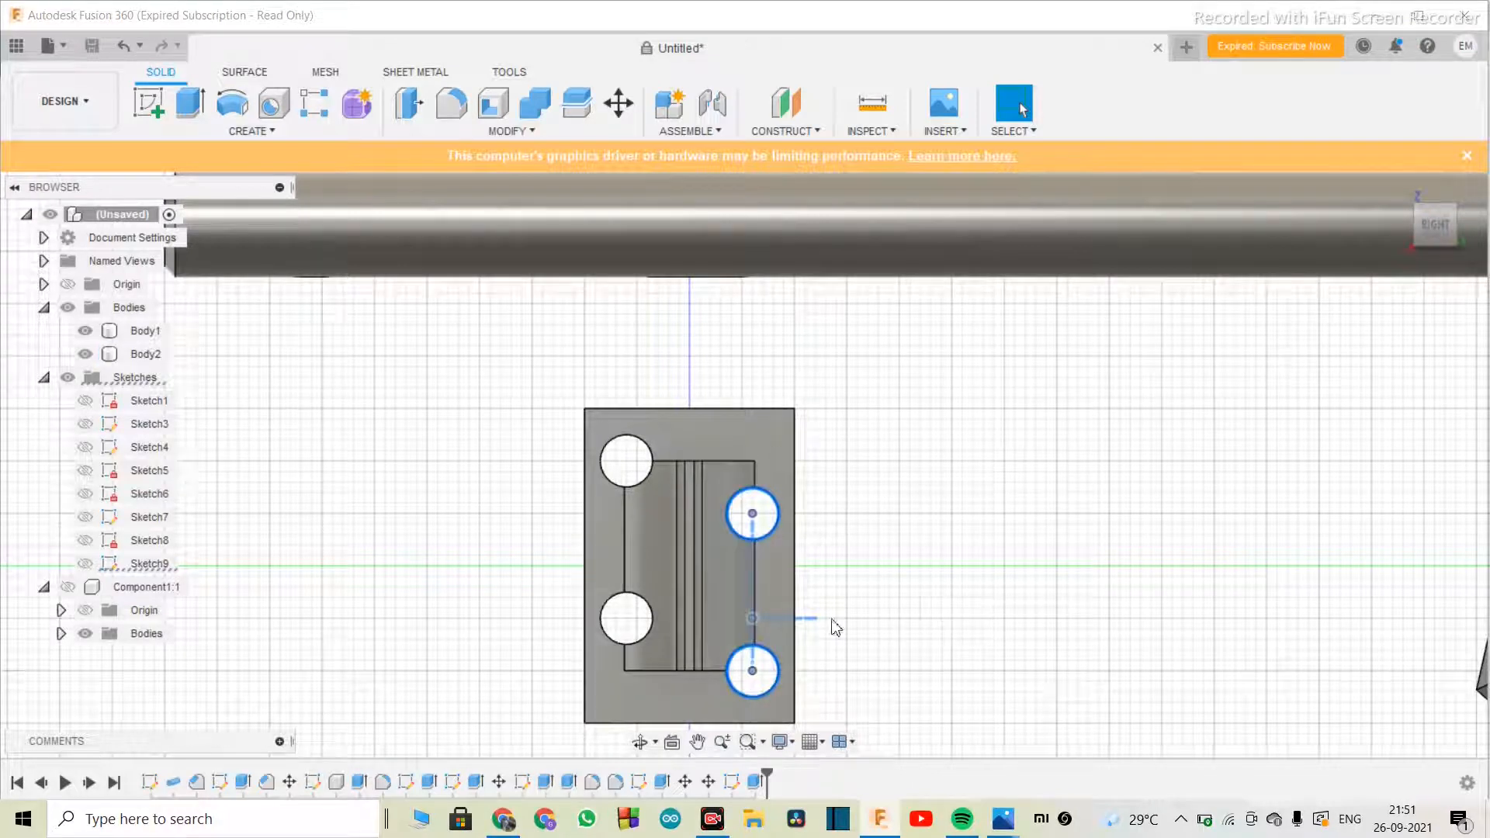
{"action": "left_click", "coordinate": [640, 742]}
{"action": "left_click_drag", "start_coordinate": [776, 505], "coordinate": [690, 516]}
{"action": "mouse_move", "coordinate": [805, 573]}
{"action": "left_mouse_down"}
{"action": "mouse_move", "coordinate": [799, 553]}
{"action": "mouse_move", "coordinate": [778, 563]}
{"action": "mouse_move", "coordinate": [833, 575]}
{"action": "mouse_move", "coordinate": [794, 591]}
{"action": "left_mouse_up"}
{"action": "scroll", "coordinate": [812, 575], "scroll_direction": "up", "scroll_amount": 2}
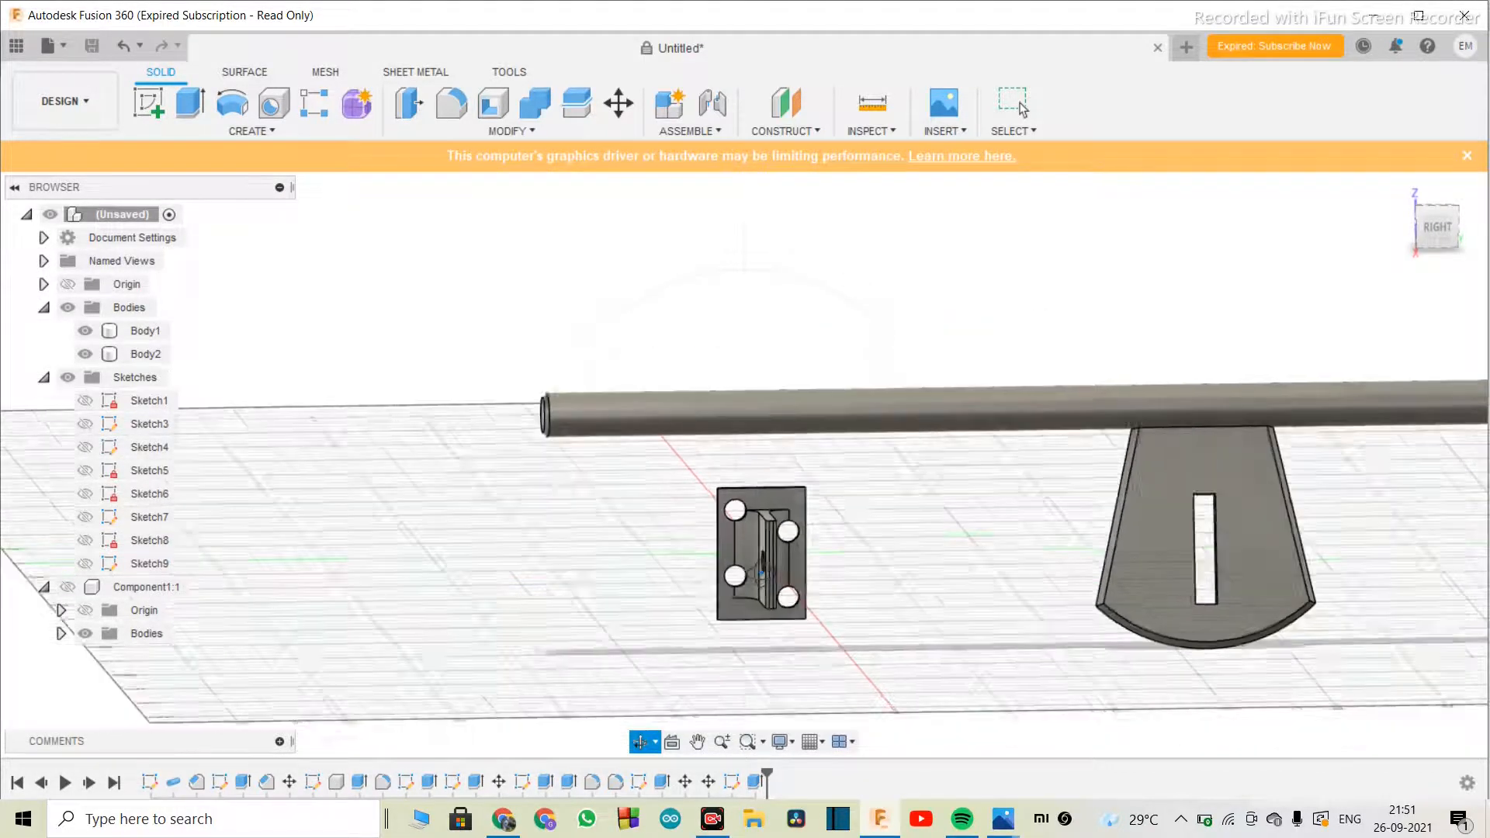
{"action": "scroll", "coordinate": [829, 555], "scroll_direction": "down", "scroll_amount": 2}
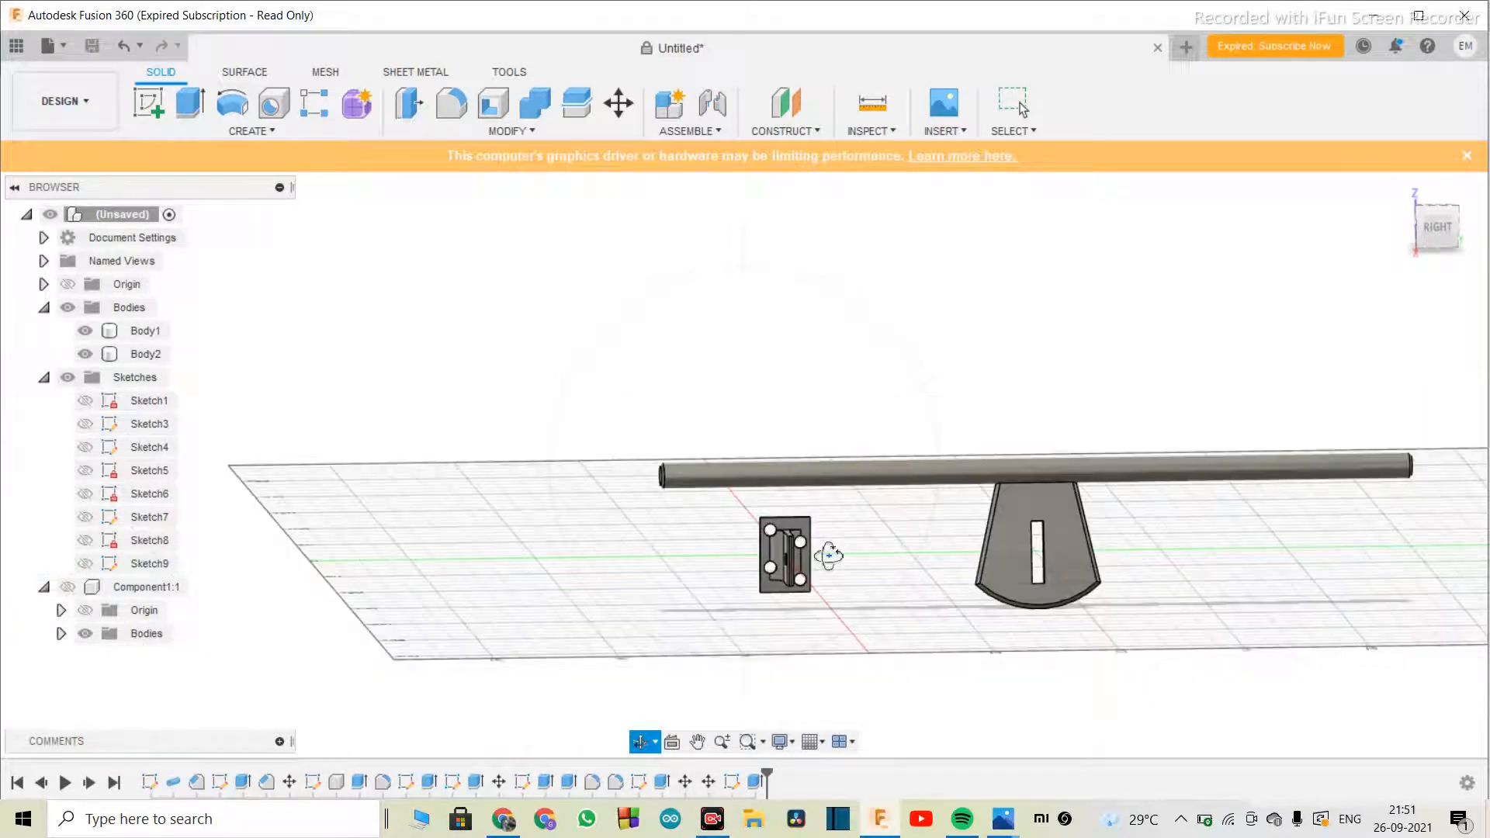
{"action": "key", "text": "Escape"}
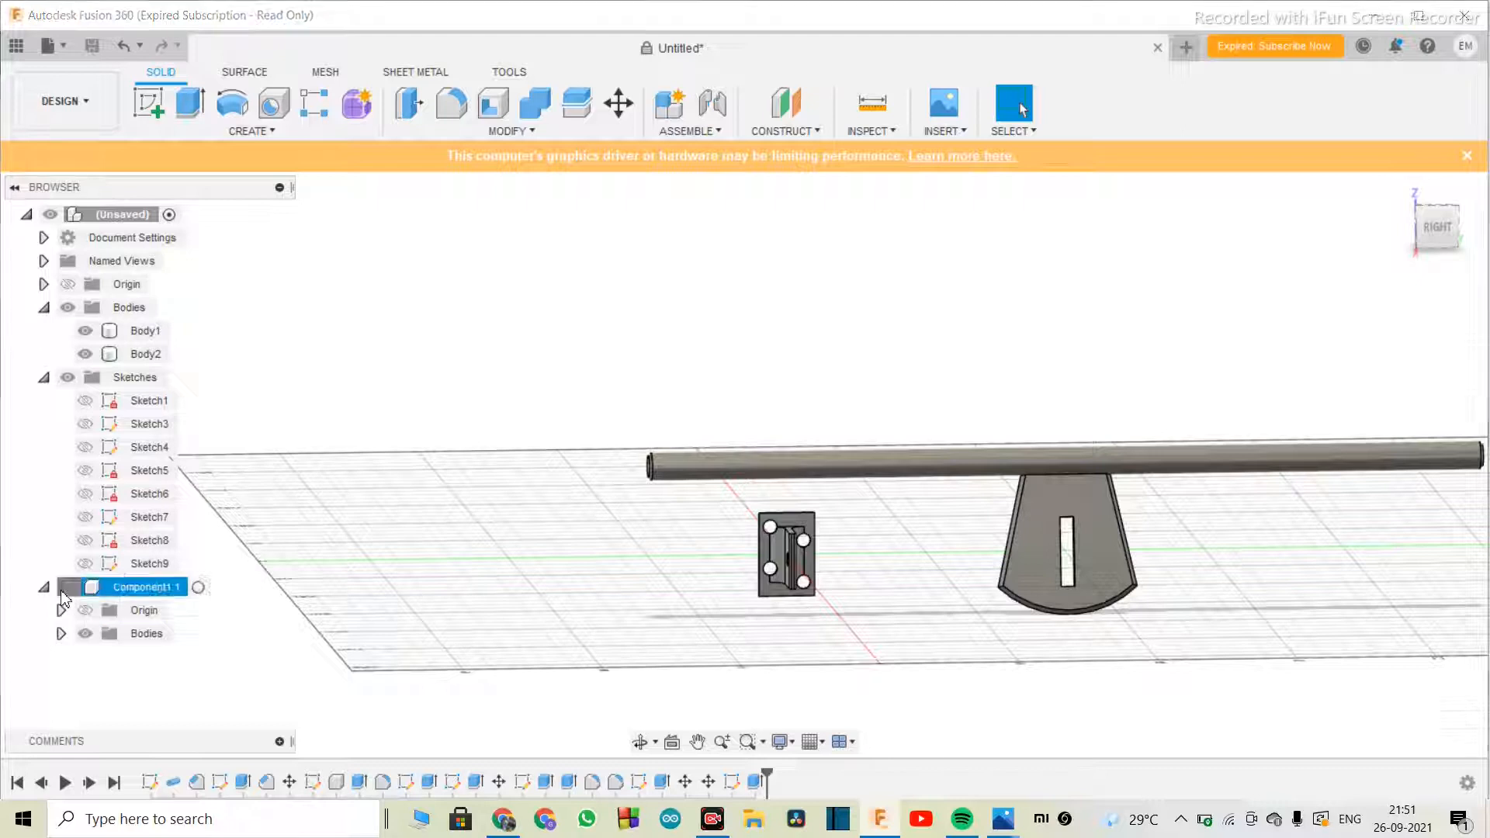
- Show Component1 and view the bracket together with the rod and the ribbed plate at an angle
{"action": "scroll", "coordinate": [702, 572], "scroll_direction": "down", "scroll_amount": 3}
{"action": "scroll", "coordinate": [412, 561], "scroll_direction": "up", "scroll_amount": 1}
{"action": "scroll", "coordinate": [465, 555], "scroll_direction": "down", "scroll_amount": 2}
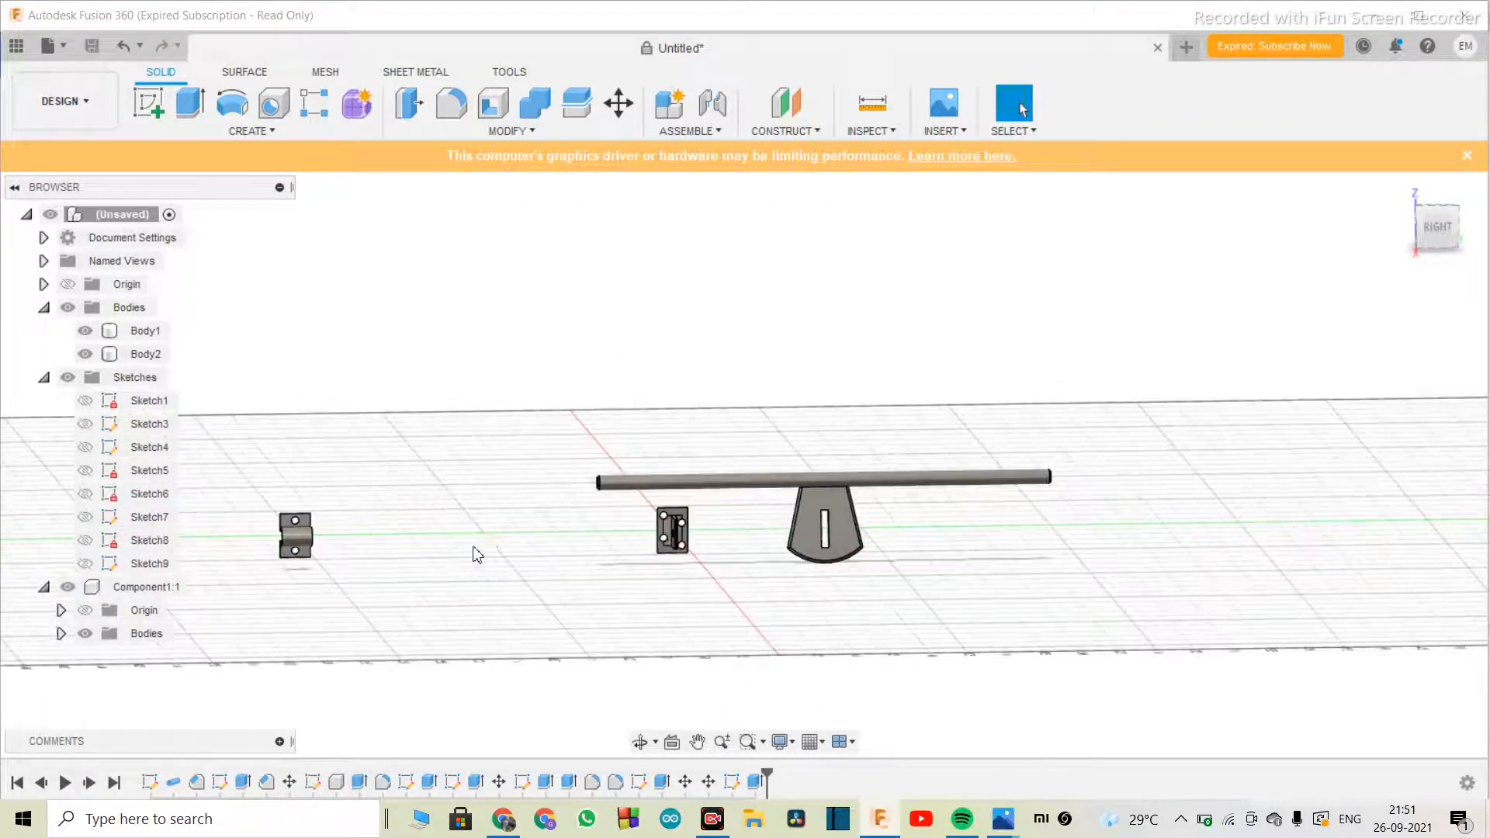
{"action": "left_click_drag", "start_coordinate": [487, 534], "coordinate": [882, 482]}
{"action": "left_click", "coordinate": [640, 741]}
{"action": "key", "text": "Escape"}
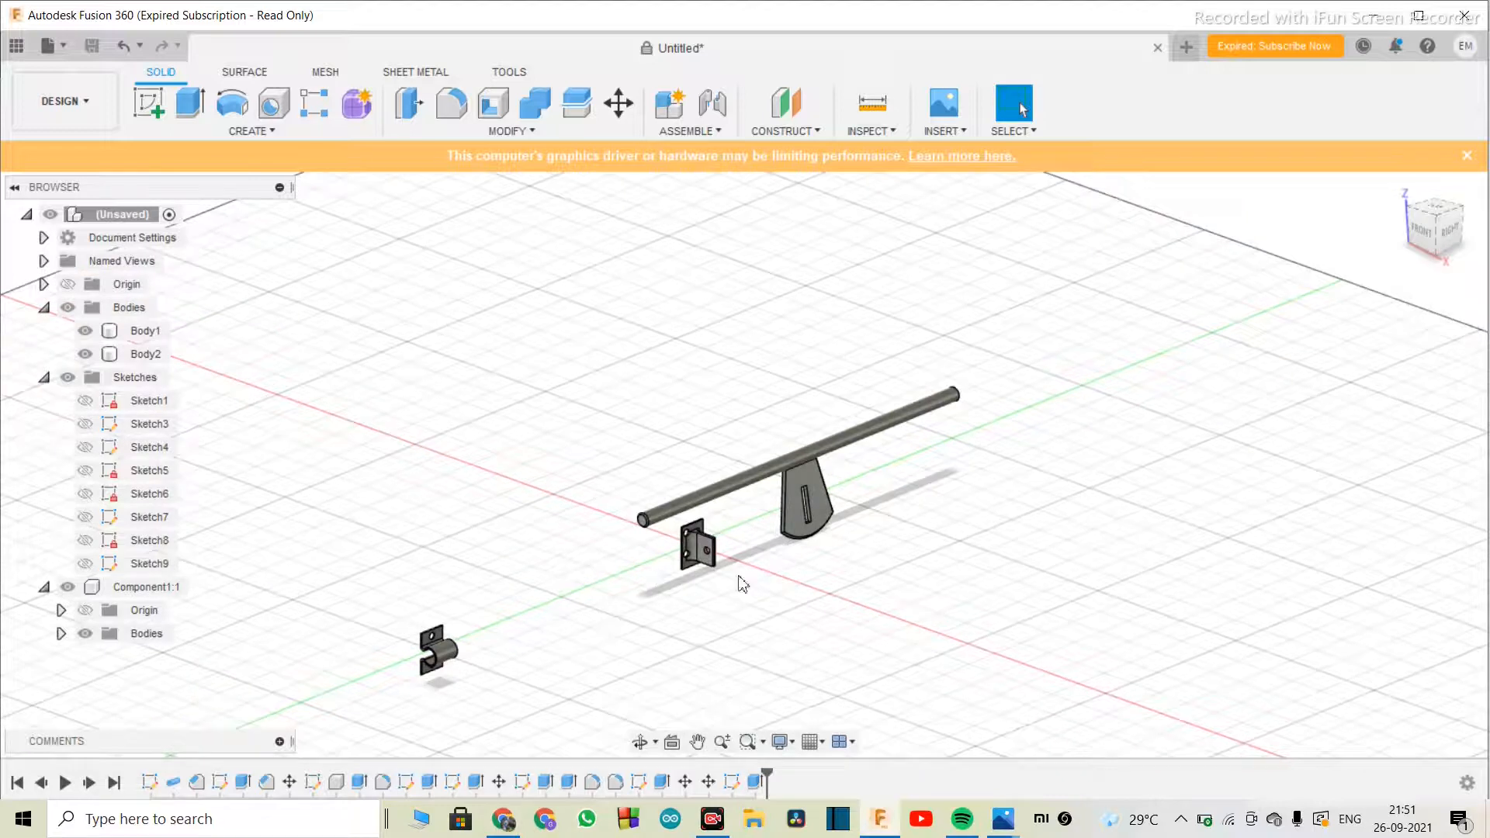
- Move Body1 along its rod axis toward the ribbed plate with a Z distance of 100 mm
{"action": "scroll", "coordinate": [822, 490], "scroll_direction": "up", "scroll_amount": 5}
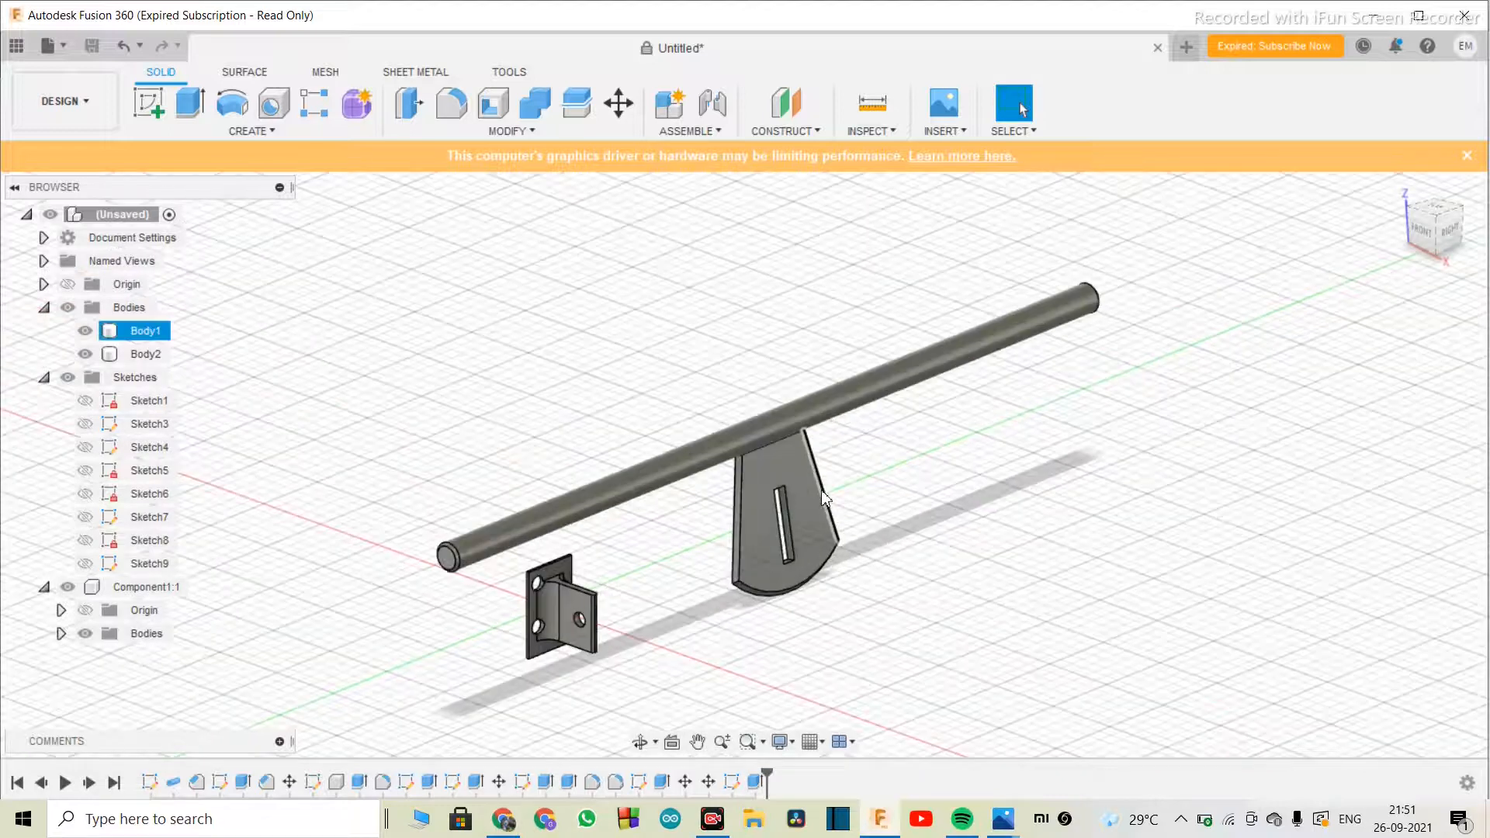
{"action": "left_click", "coordinate": [621, 108]}
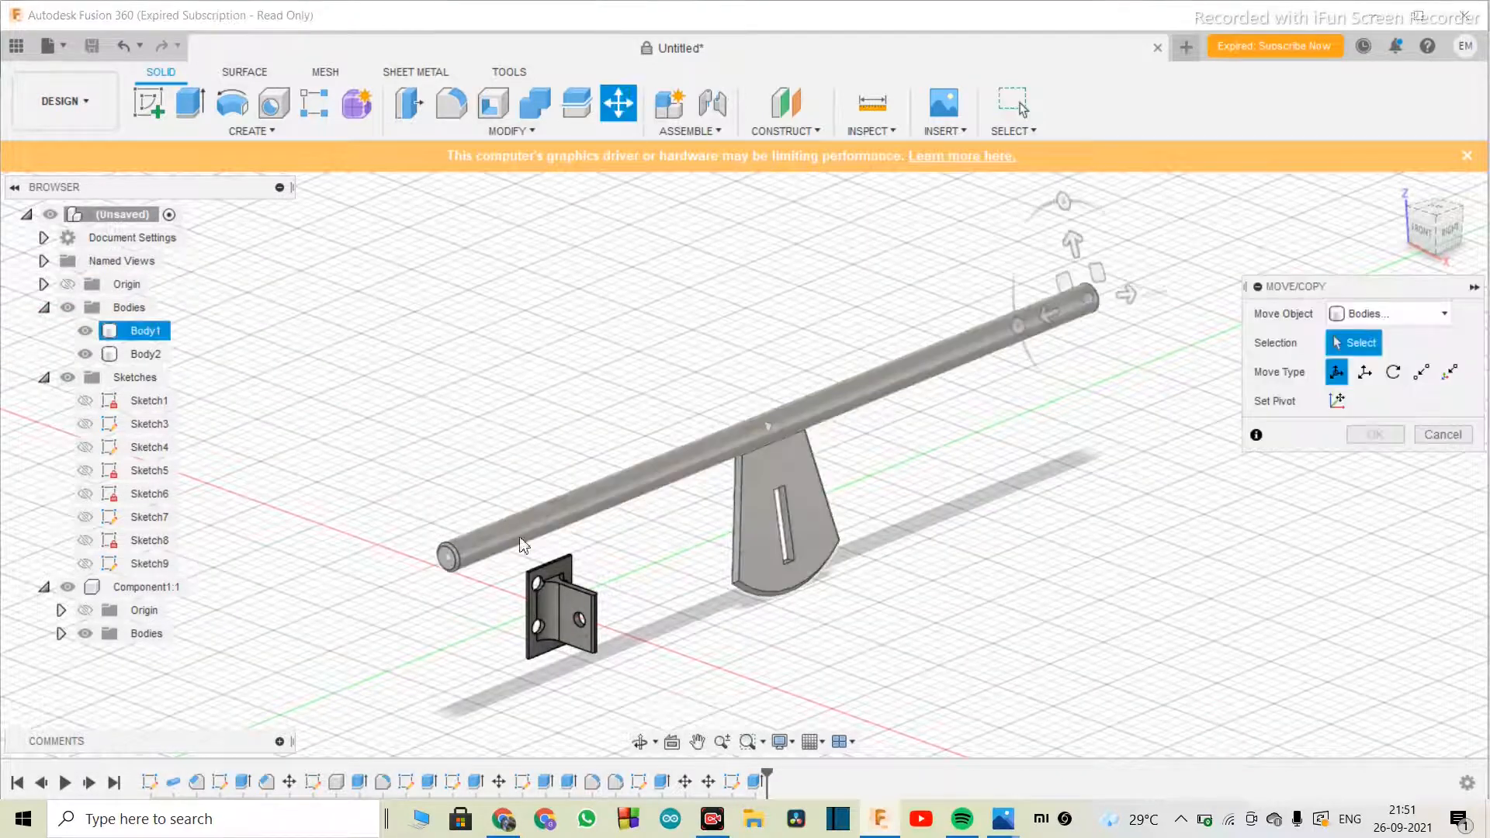
{"action": "left_click", "coordinate": [1091, 301]}
{"action": "left_click_drag", "start_coordinate": [921, 368], "coordinate": [844, 408]}
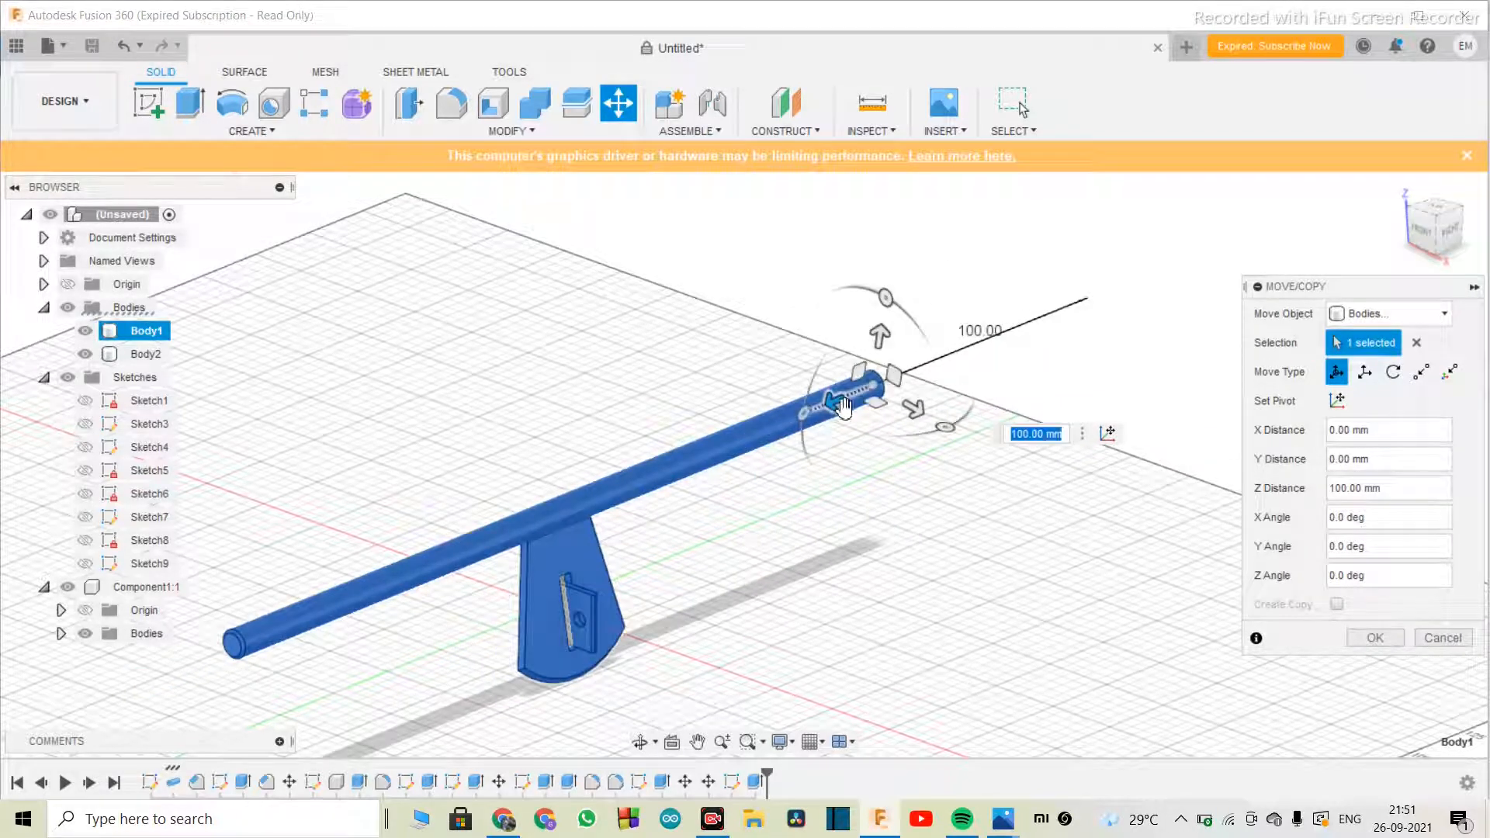
{"action": "left_click", "coordinate": [1375, 638]}
- Copy the clamp bracket body of Component1 toward the rod with a Y distance of 35 mm
{"action": "scroll", "coordinate": [836, 509], "scroll_direction": "down", "scroll_amount": 3}
{"action": "left_click", "coordinate": [641, 742]}
{"action": "left_click_drag", "start_coordinate": [643, 718], "coordinate": [540, 450]}
{"action": "key", "text": "Escape"}
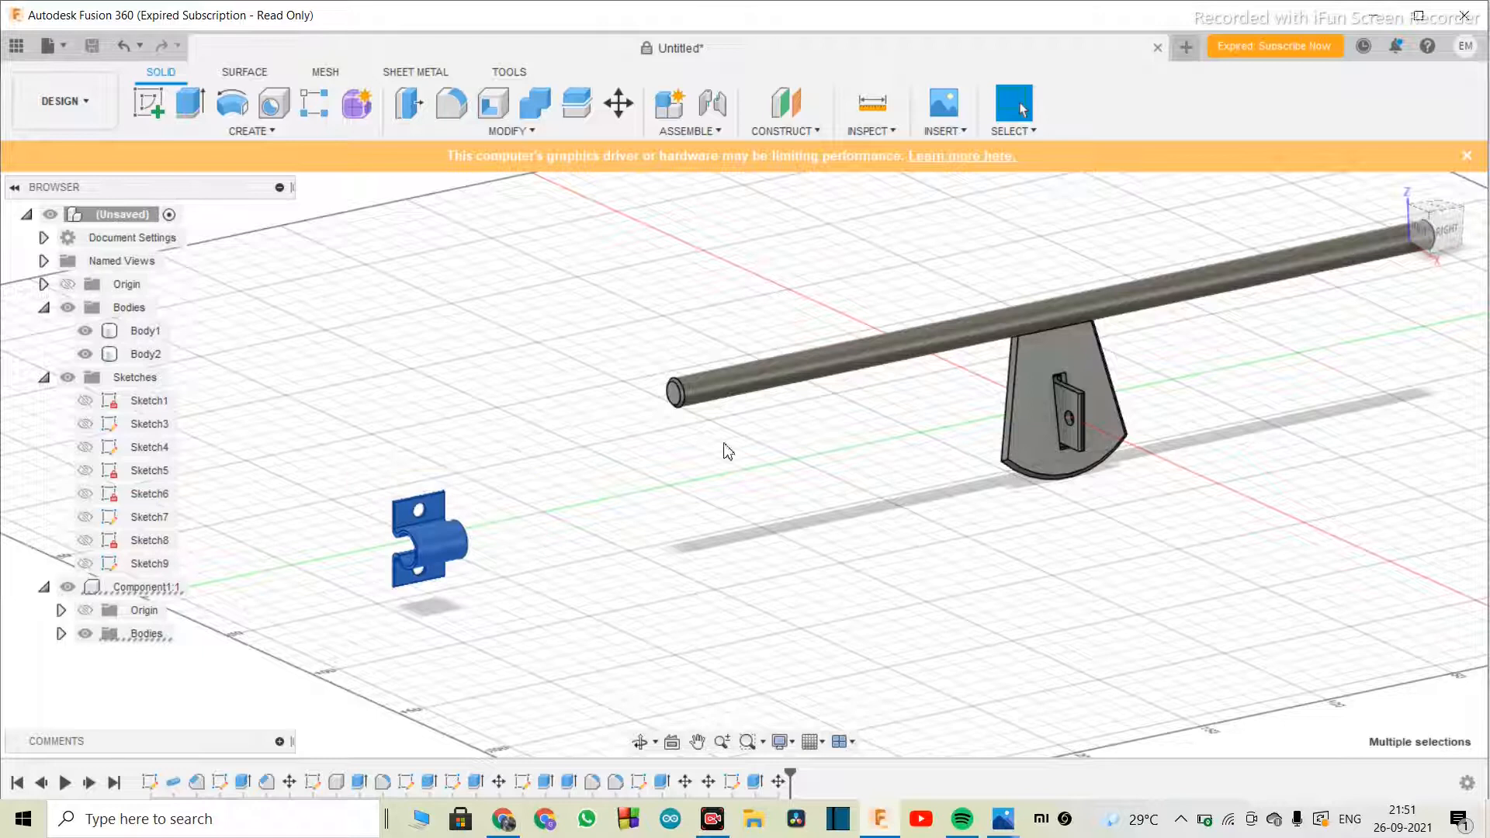
{"action": "scroll", "coordinate": [489, 501], "scroll_direction": "up", "scroll_amount": 3}
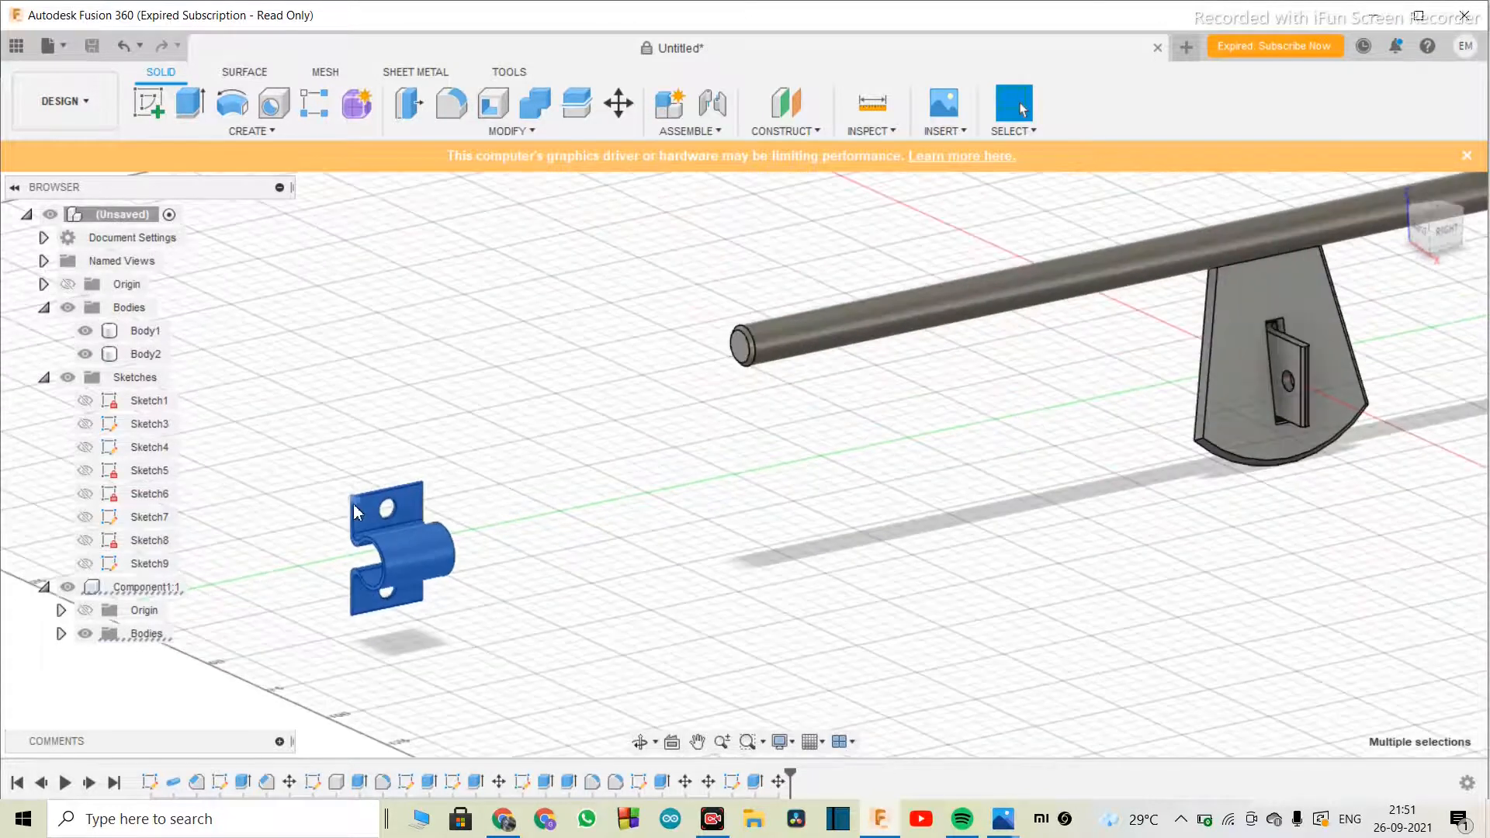
{"action": "scroll", "coordinate": [356, 512], "scroll_direction": "down", "scroll_amount": 2}
{"action": "left_click", "coordinate": [618, 103]}
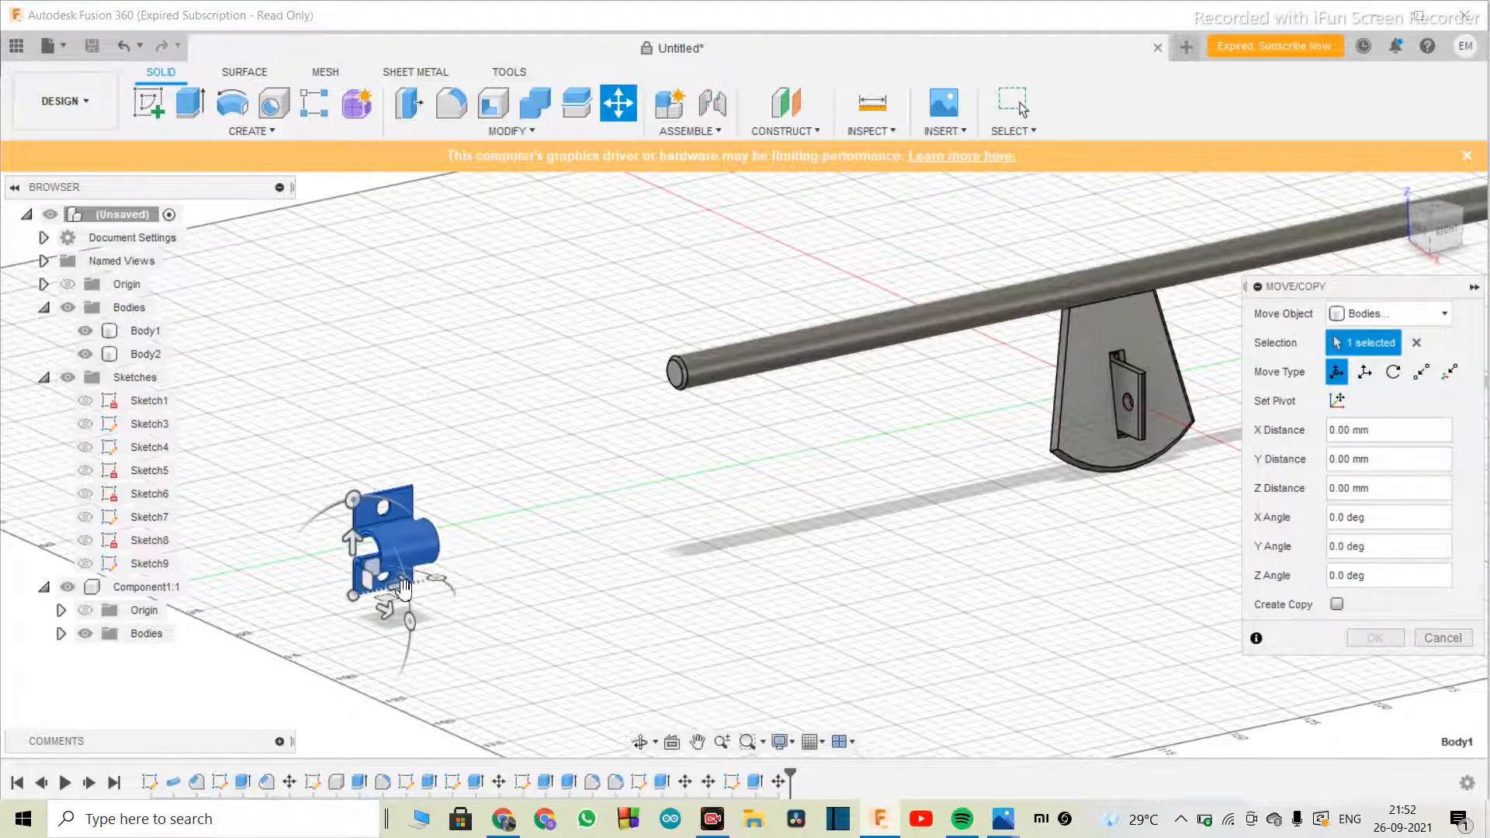
{"action": "left_click", "coordinate": [1336, 605]}
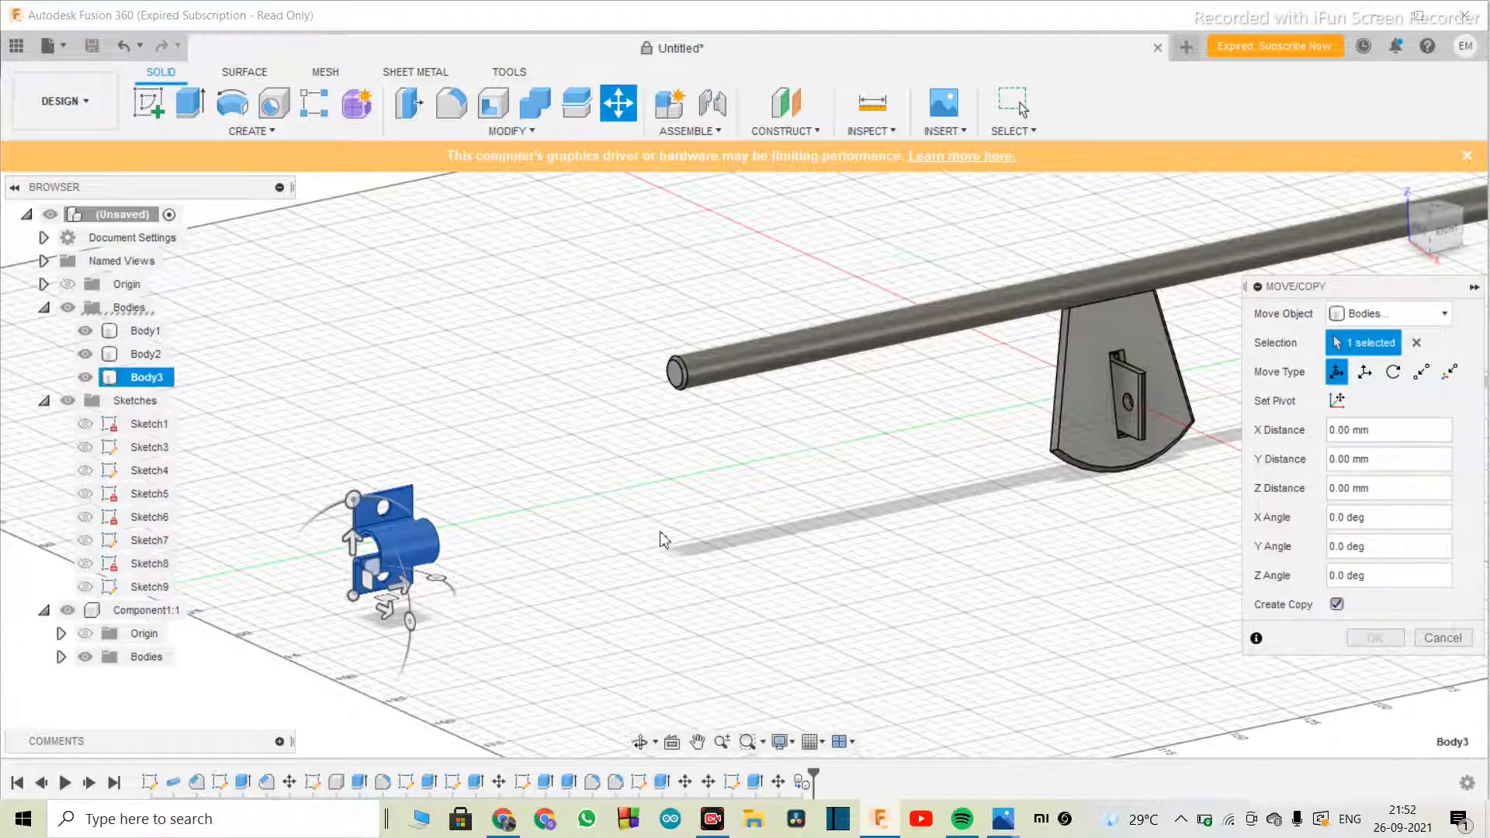
{"action": "left_click_drag", "start_coordinate": [399, 585], "coordinate": [500, 569]}
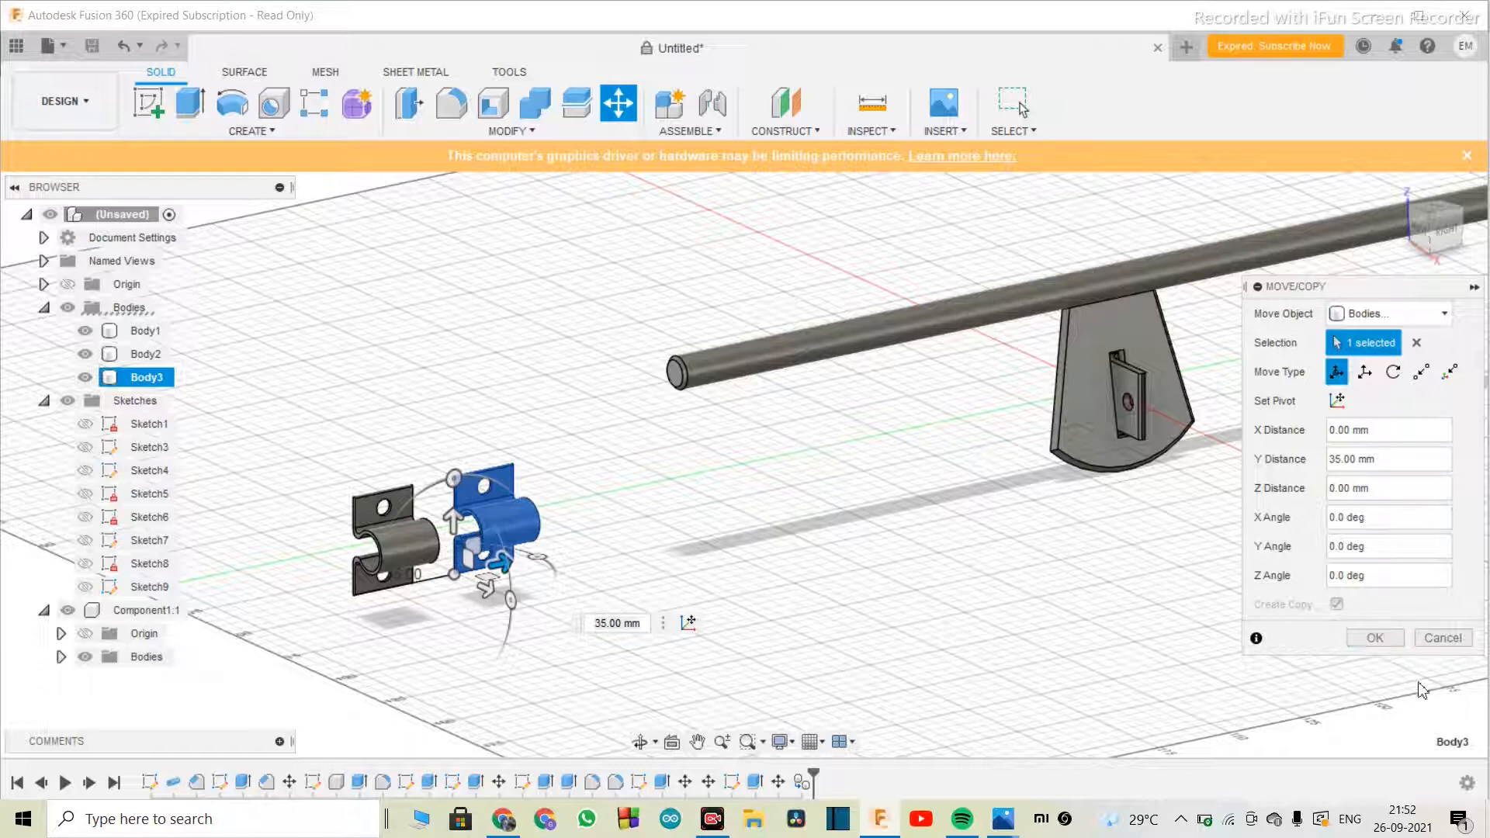
{"action": "left_click", "coordinate": [1376, 638]}
- Confirm the first bracket copy and create another copy from Body3 with a Z distance of 30 mm
{"action": "left_click", "coordinate": [415, 594]}
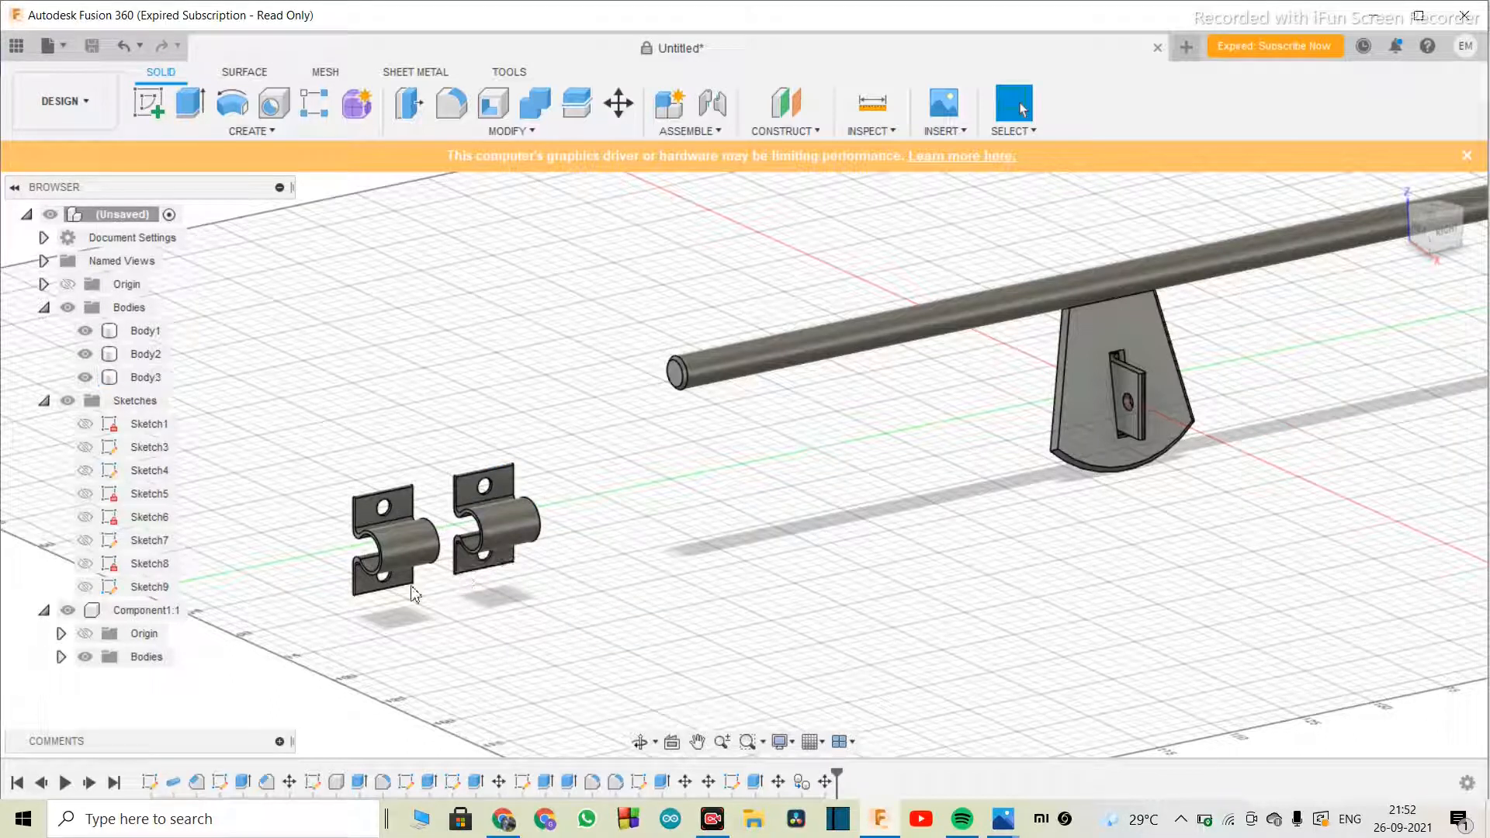
{"action": "left_click", "coordinate": [619, 102]}
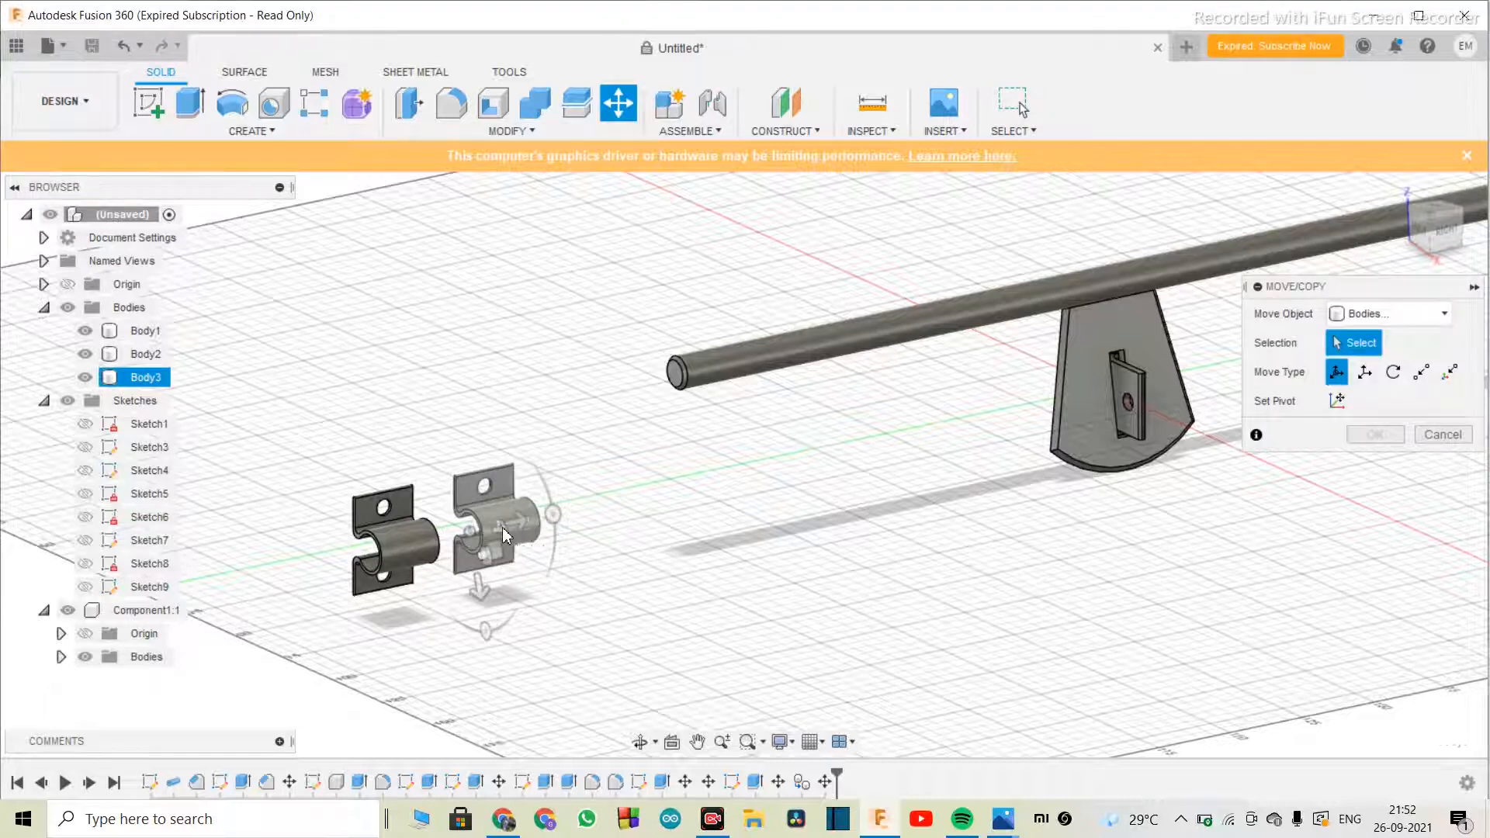
{"action": "left_click", "coordinate": [501, 529]}
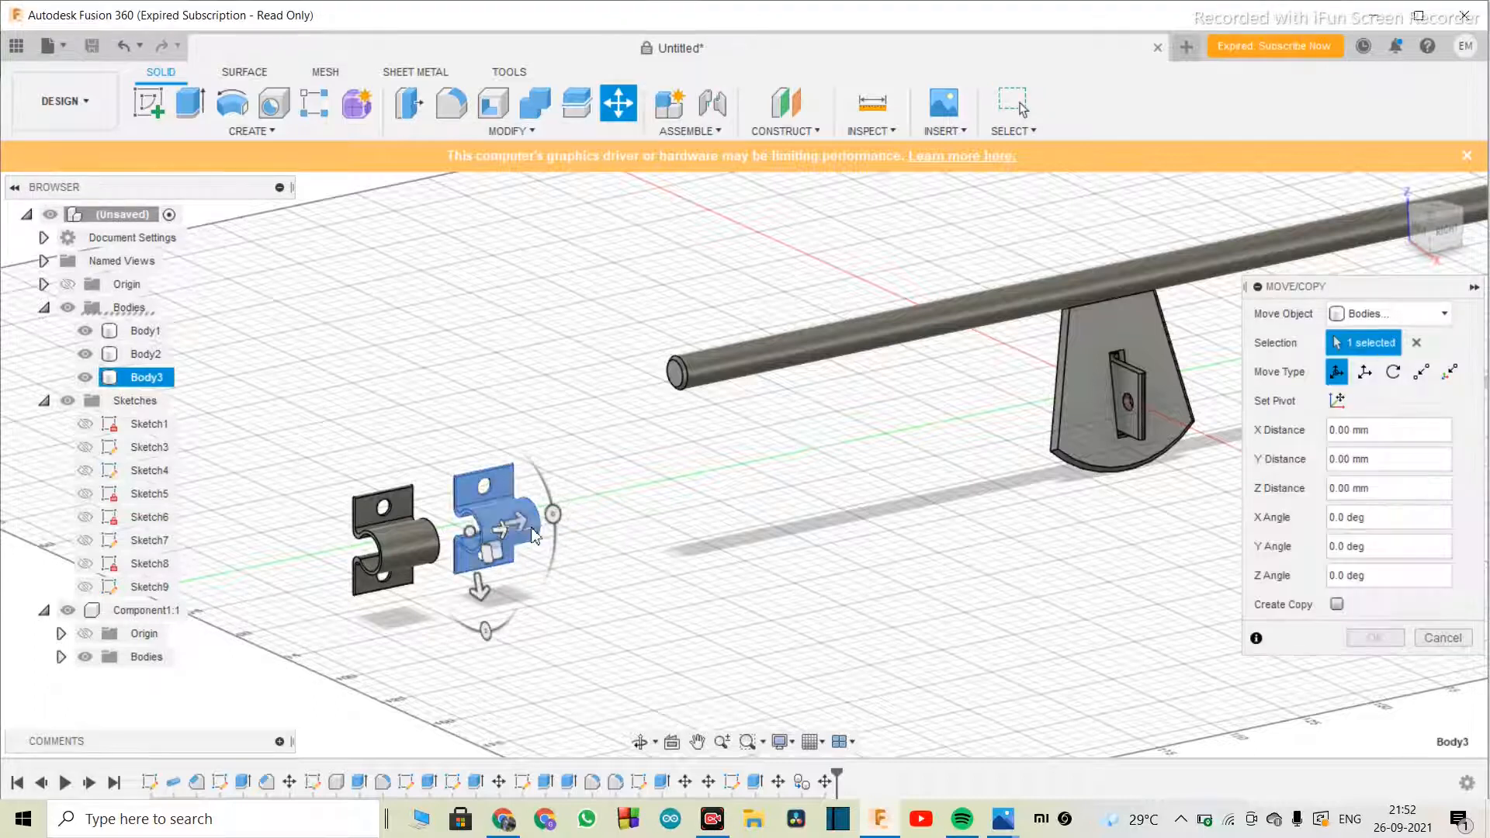
{"action": "left_click", "coordinate": [1336, 605]}
{"action": "left_click_drag", "start_coordinate": [543, 513], "coordinate": [621, 518]}
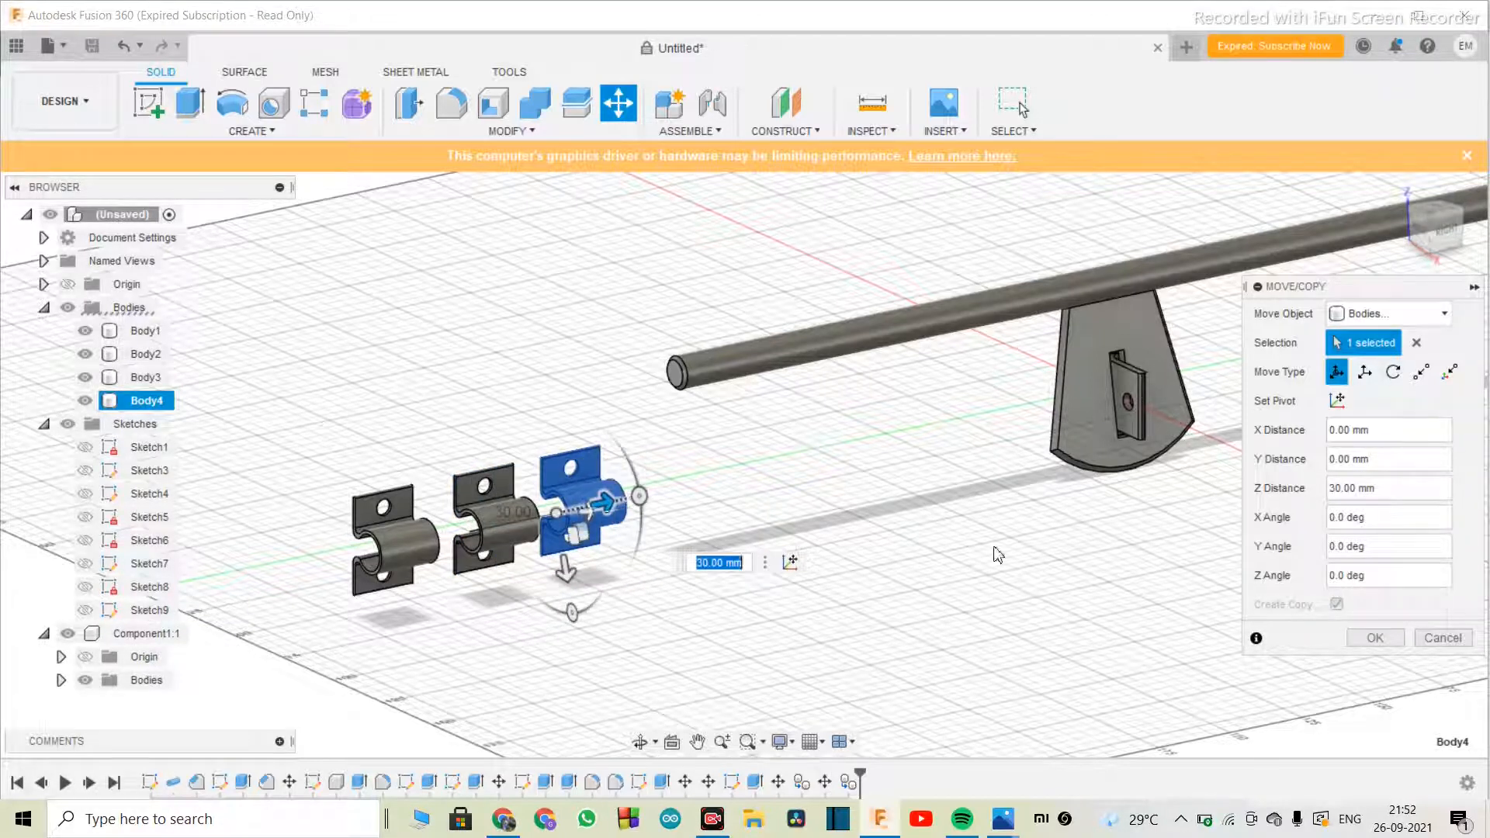
{"action": "left_click", "coordinate": [1370, 639]}
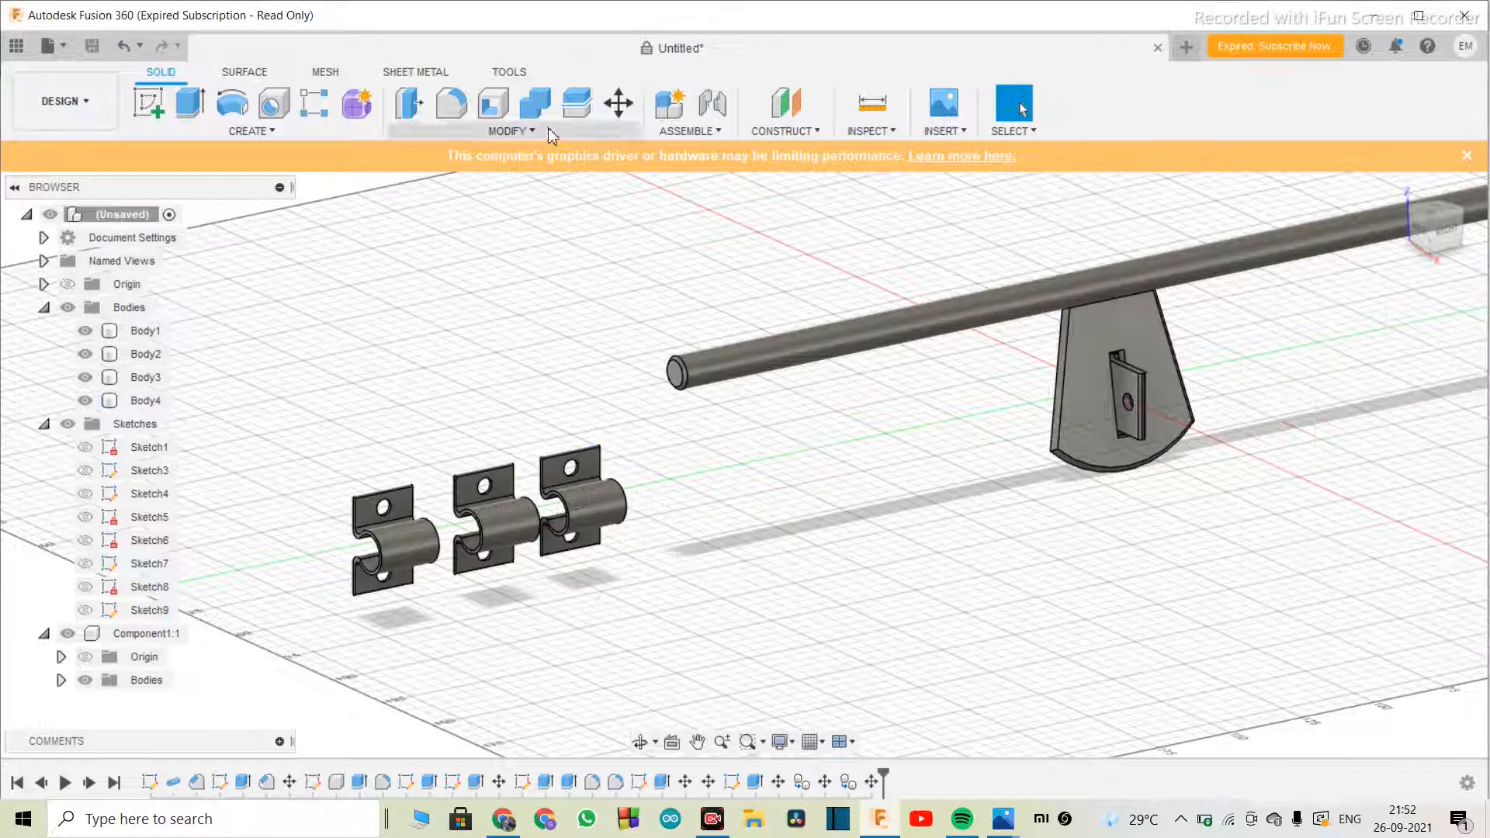
{"action": "left_click", "coordinate": [624, 117]}
{"action": "left_click", "coordinate": [621, 509]}
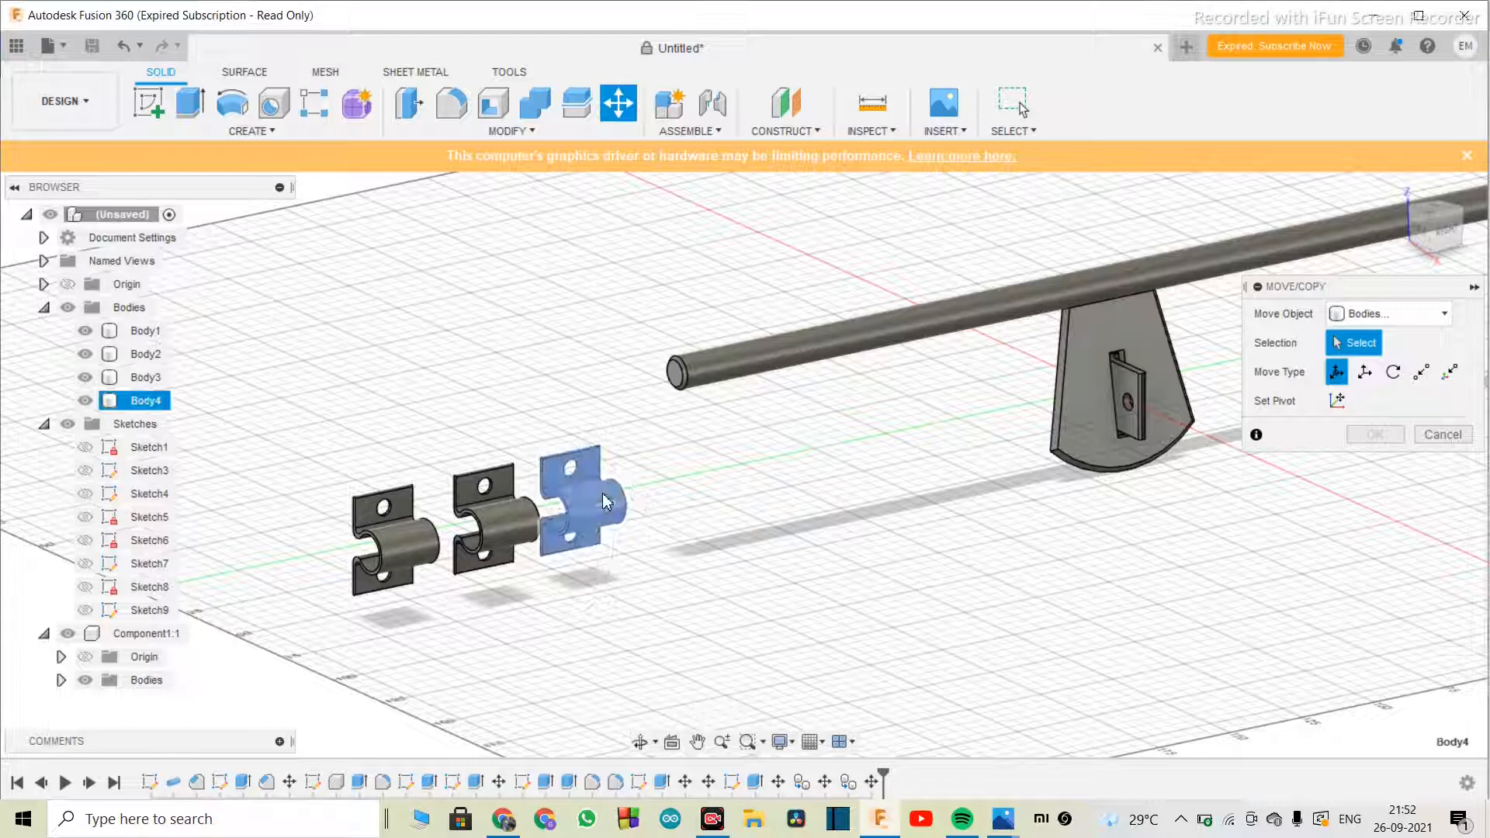
{"action": "mouse_move", "coordinate": [617, 503]}
{"action": "left_mouse_down"}
{"action": "mouse_move", "coordinate": [669, 500]}
{"action": "mouse_move", "coordinate": [633, 508]}
{"action": "left_mouse_up"}
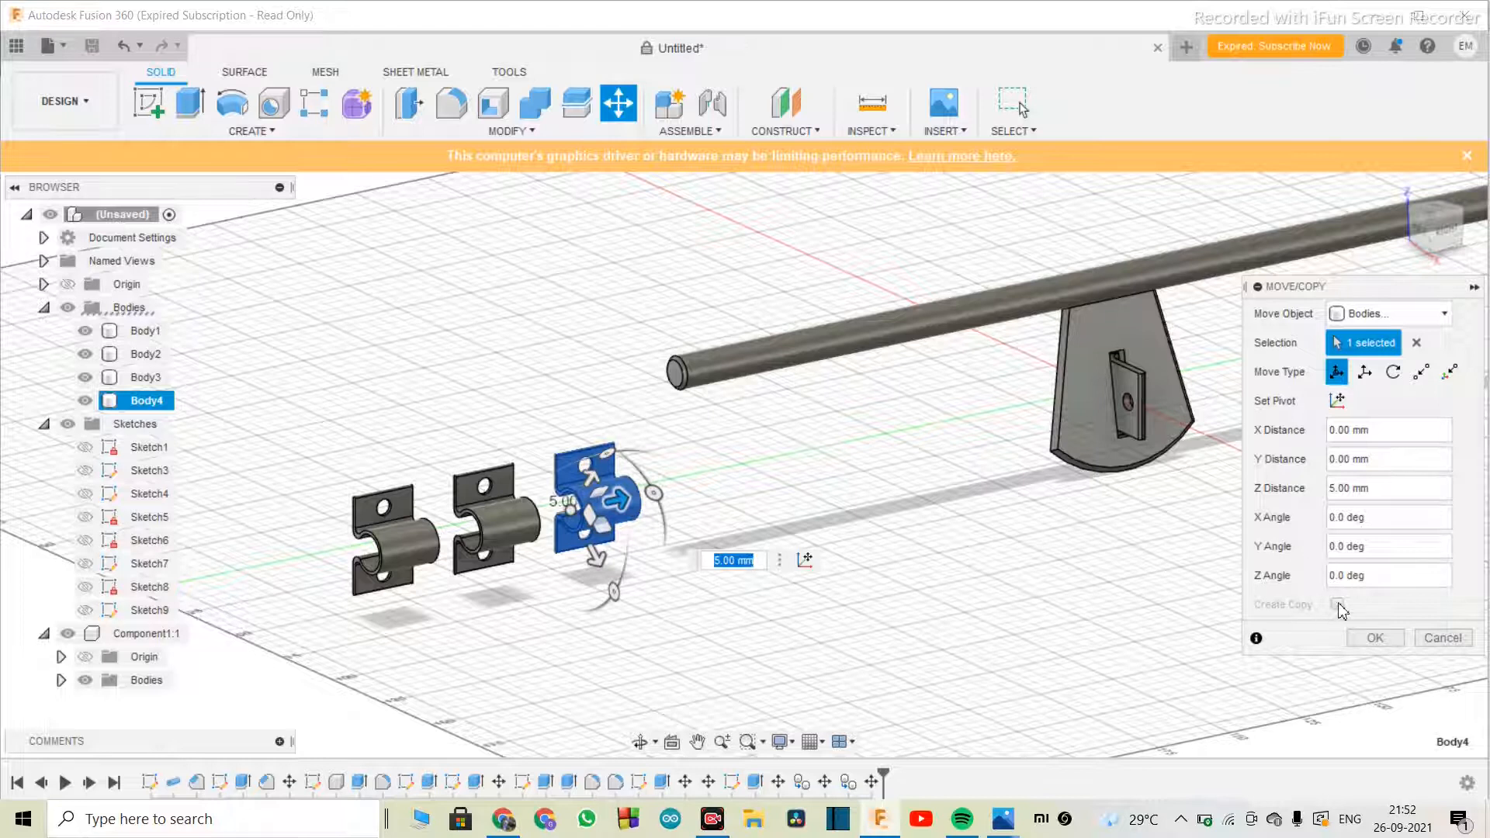
{"action": "key", "text": "Return"}
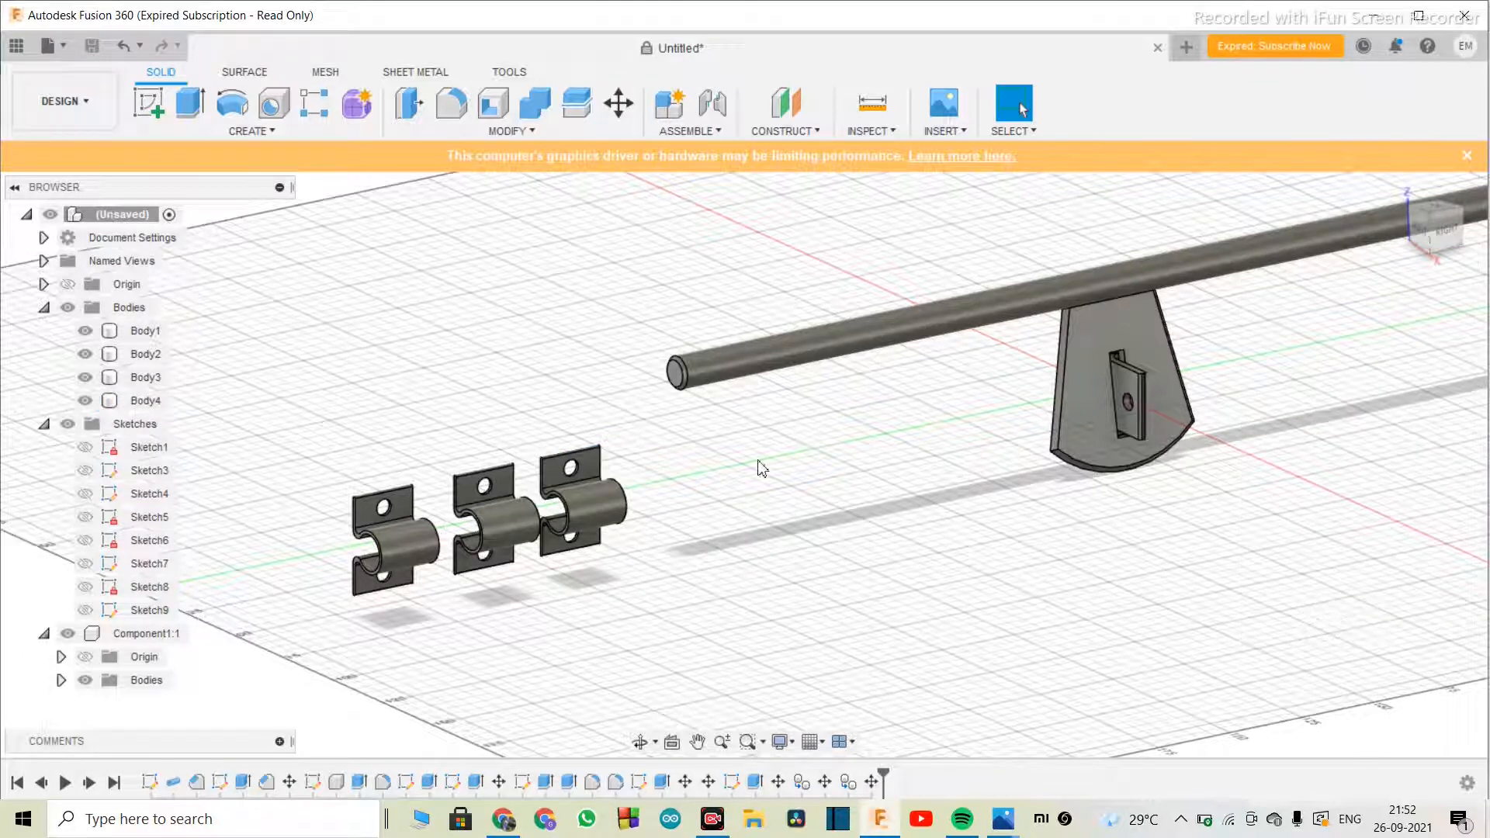
- Copy bracket Body4 along the row with a Z distance of 30 mm
{"action": "left_click", "coordinate": [619, 104]}
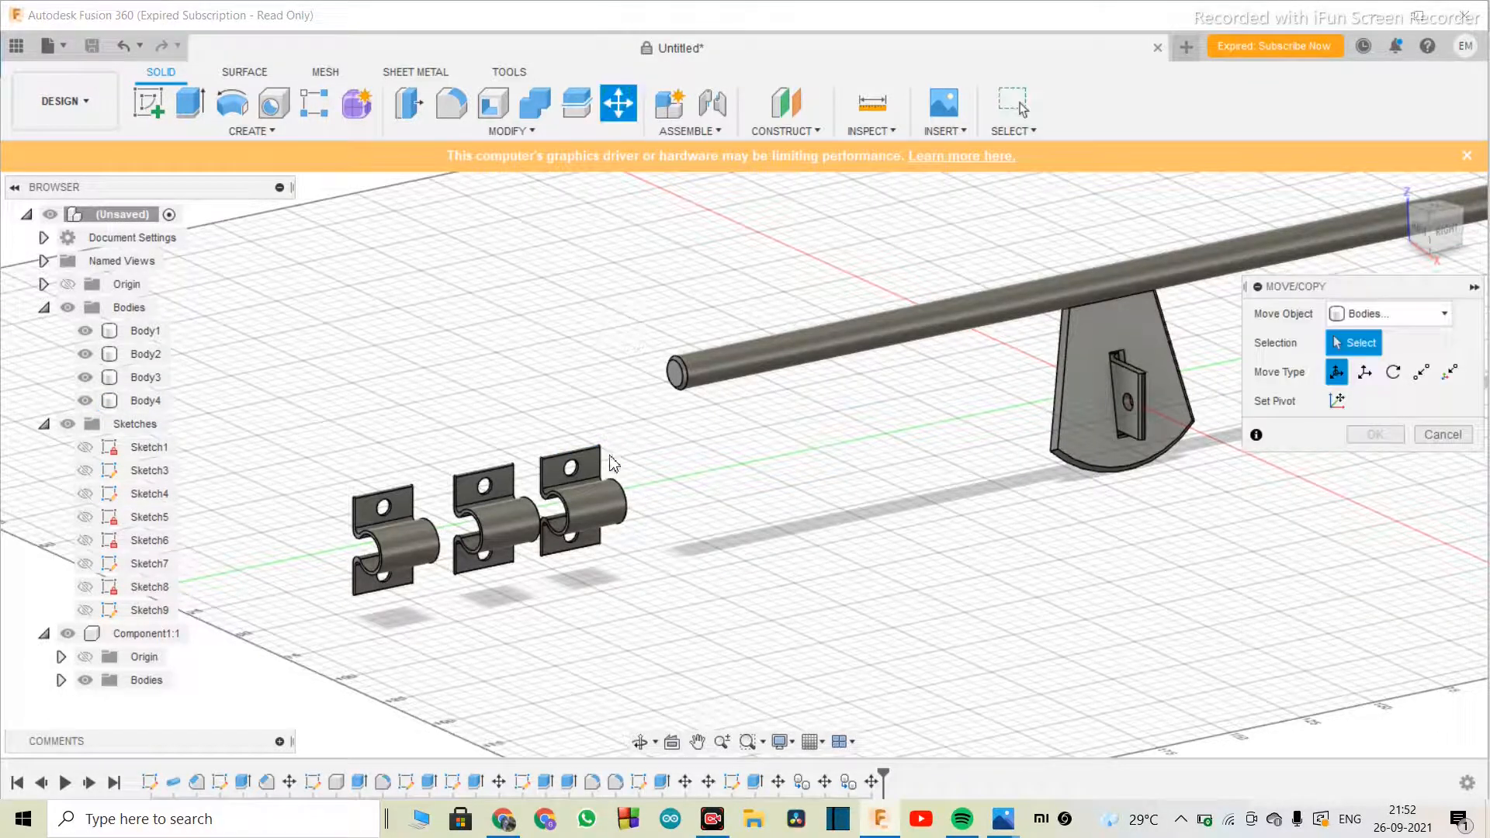
{"action": "left_click", "coordinate": [598, 513]}
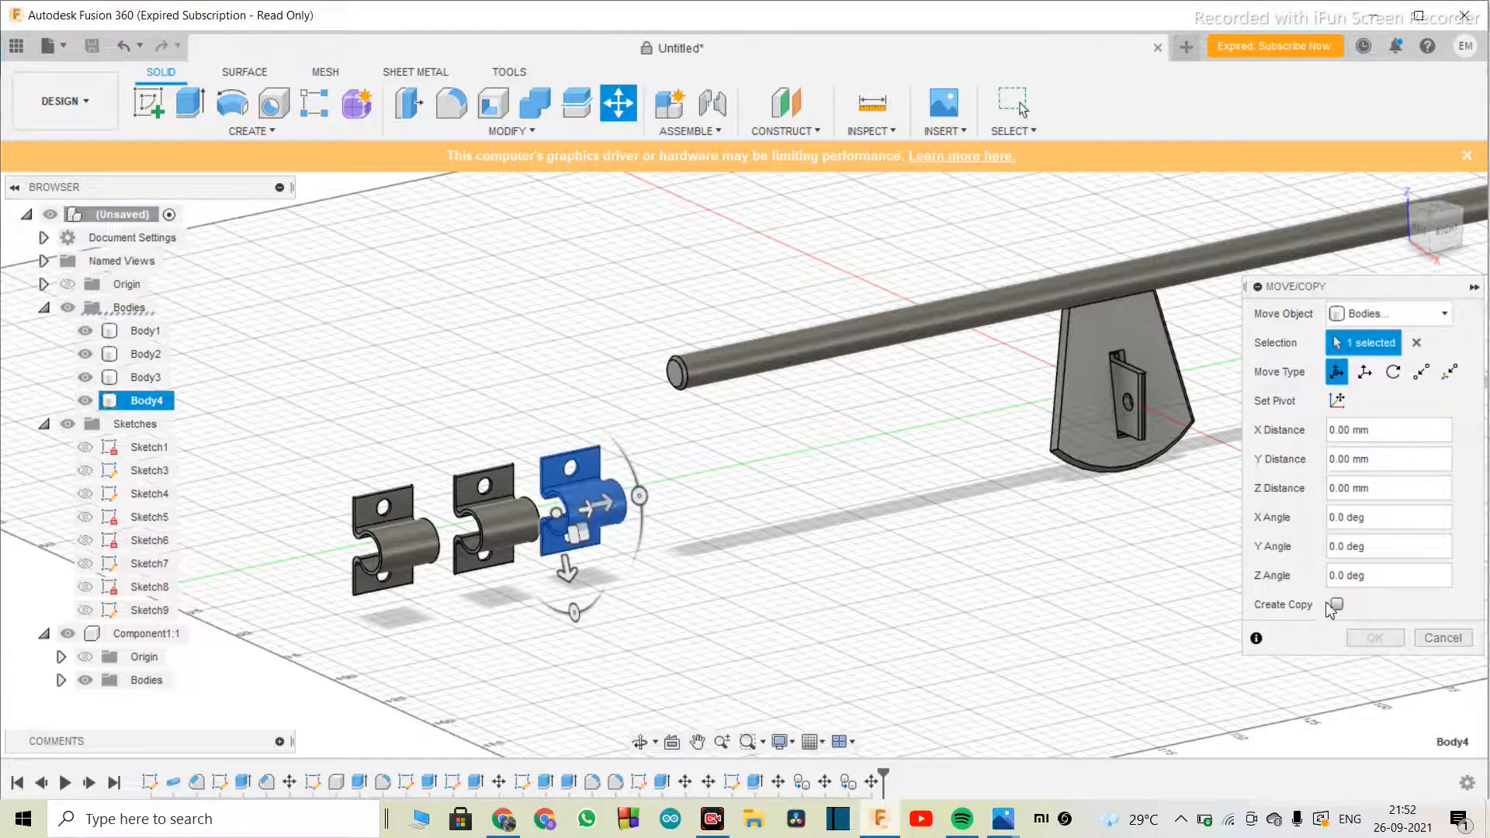
{"action": "left_click", "coordinate": [1335, 605]}
{"action": "left_click_drag", "start_coordinate": [596, 507], "coordinate": [712, 487]}
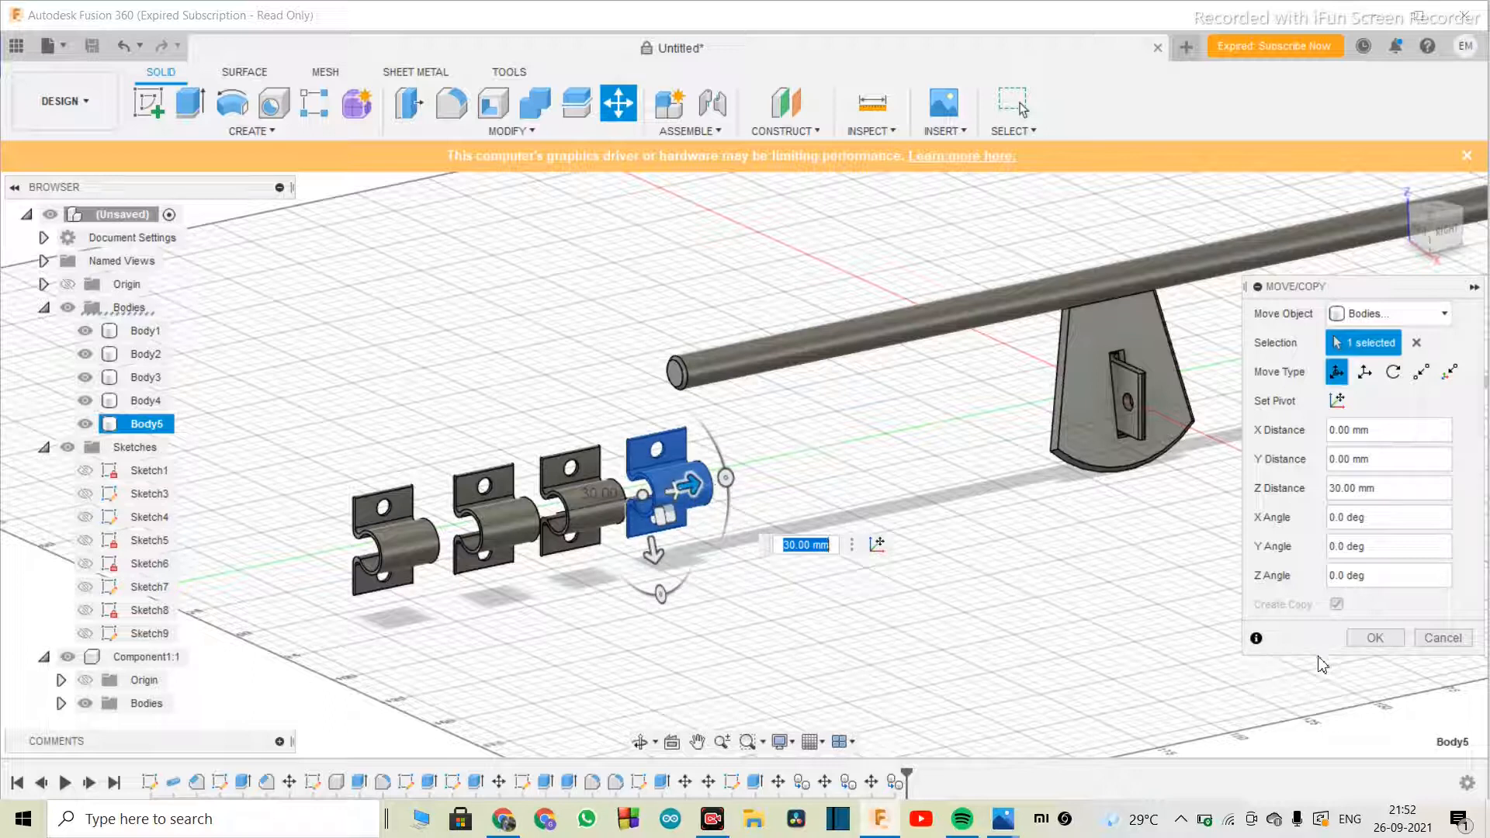
{"action": "left_click", "coordinate": [1376, 638]}
- Start a free move of bracket Body5 and shift it to the ribbed plate with a Z distance of 170 mm
{"action": "scroll", "coordinate": [776, 497], "scroll_direction": "down", "scroll_amount": 5}
{"action": "scroll", "coordinate": [730, 479], "scroll_direction": "up", "scroll_amount": 5}
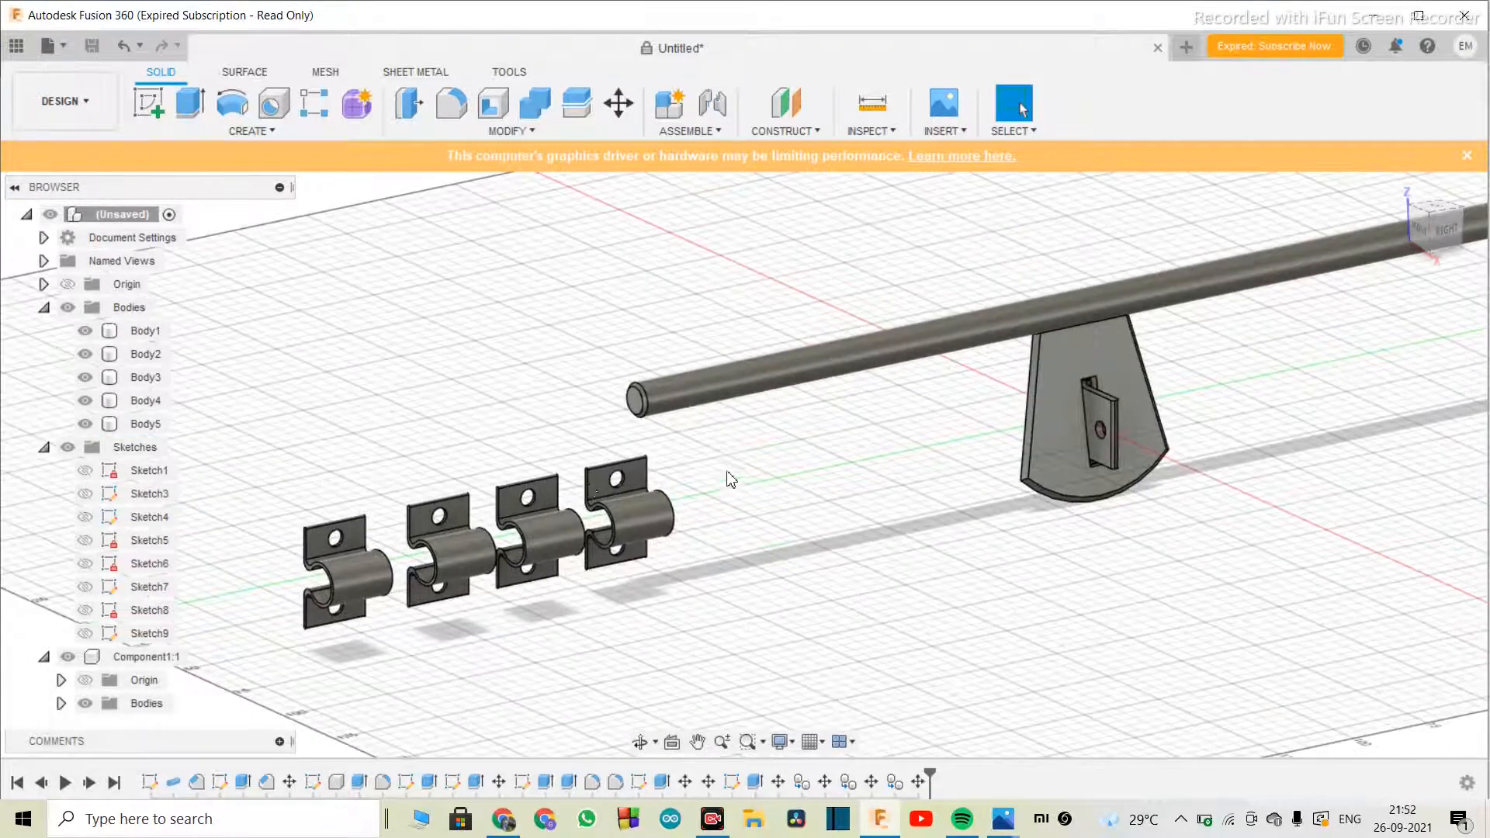
{"action": "scroll", "coordinate": [730, 479], "scroll_direction": "down", "scroll_amount": 3}
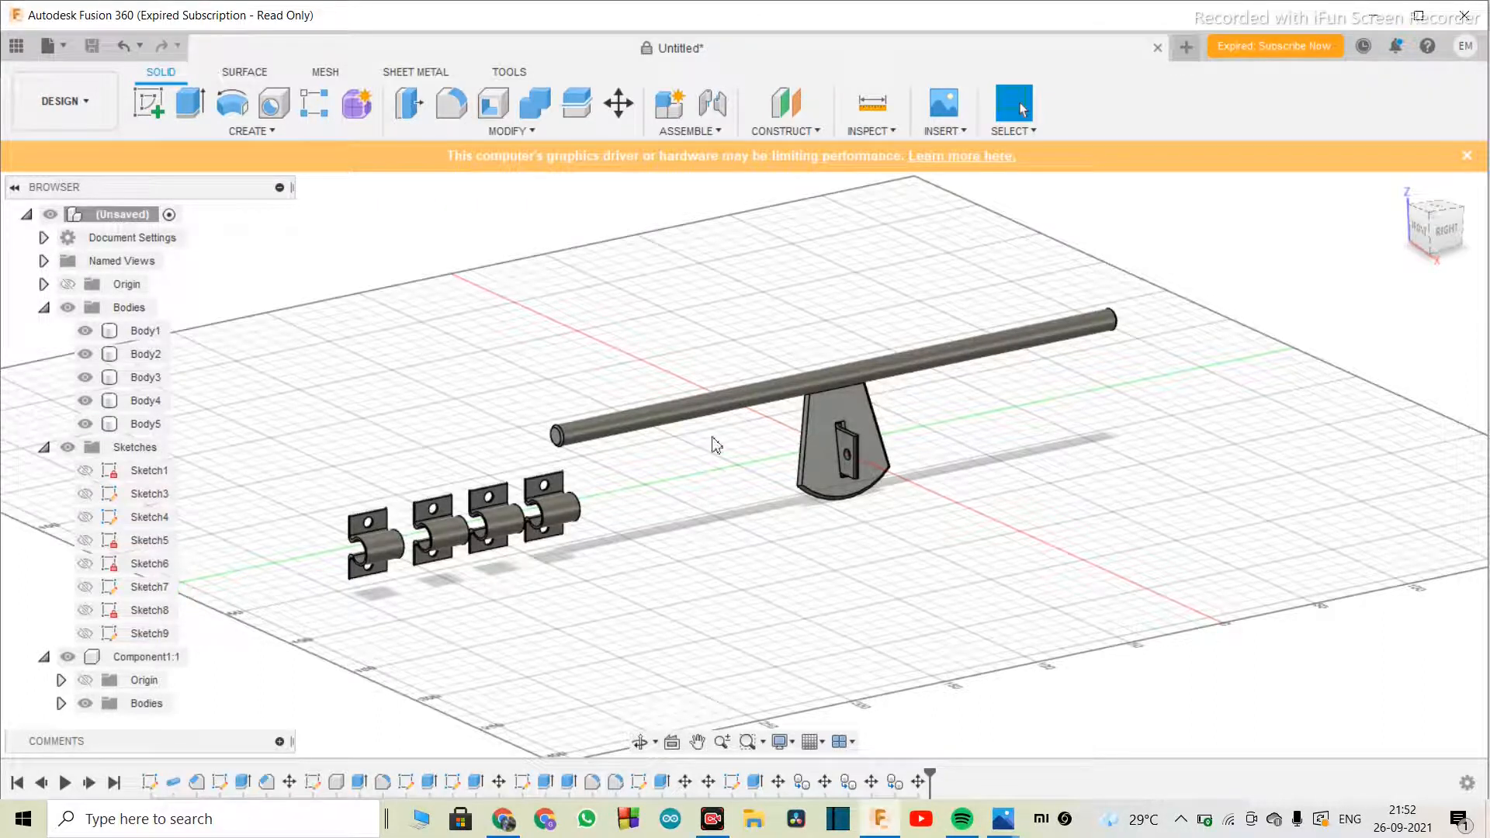
{"action": "scroll", "coordinate": [579, 466], "scroll_direction": "up", "scroll_amount": 4}
{"action": "scroll", "coordinate": [578, 466], "scroll_direction": "down", "scroll_amount": 2}
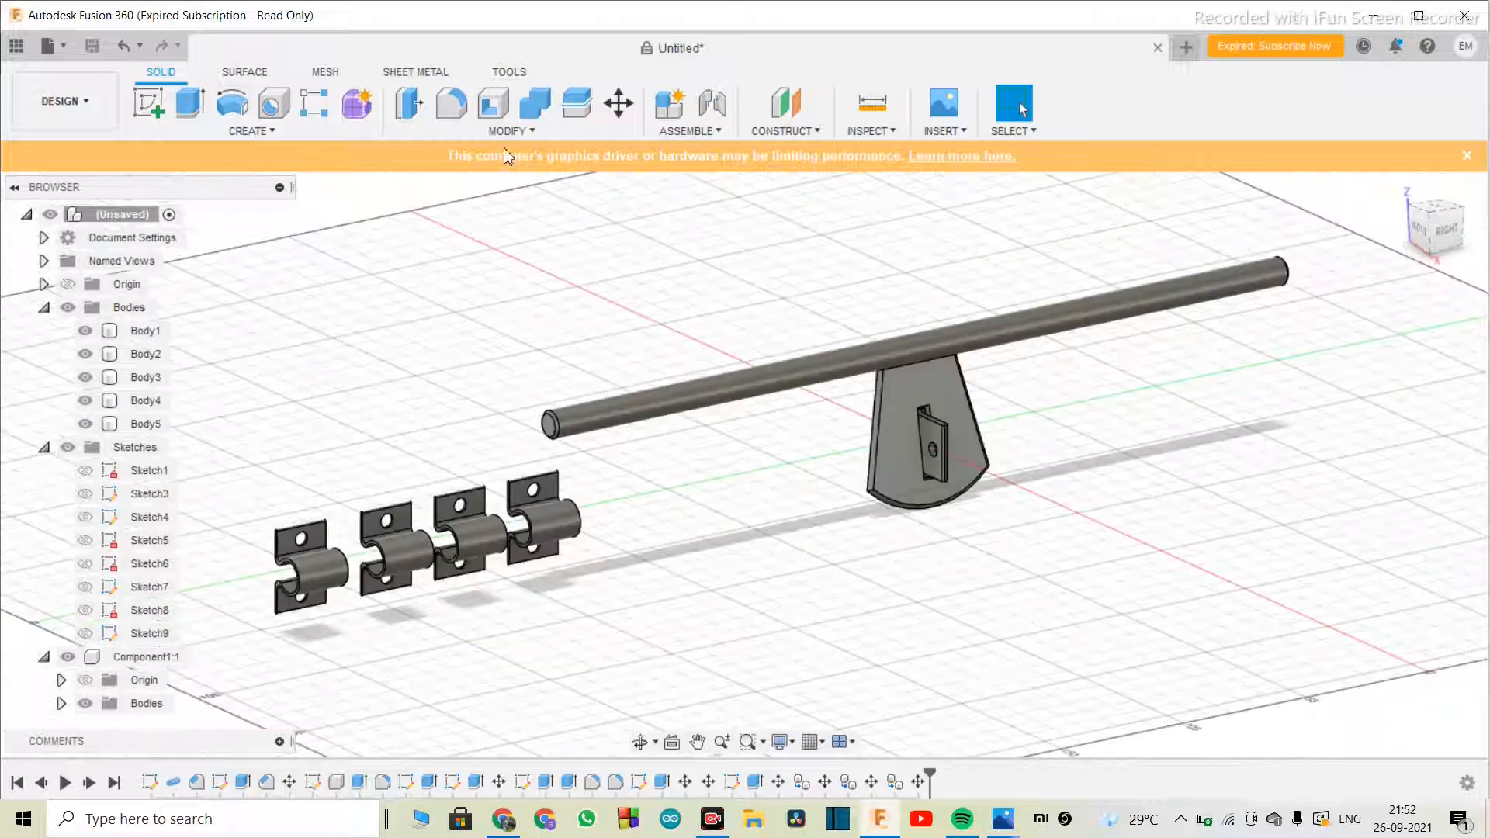
{"action": "left_click", "coordinate": [619, 102]}
{"action": "left_click", "coordinate": [560, 517]}
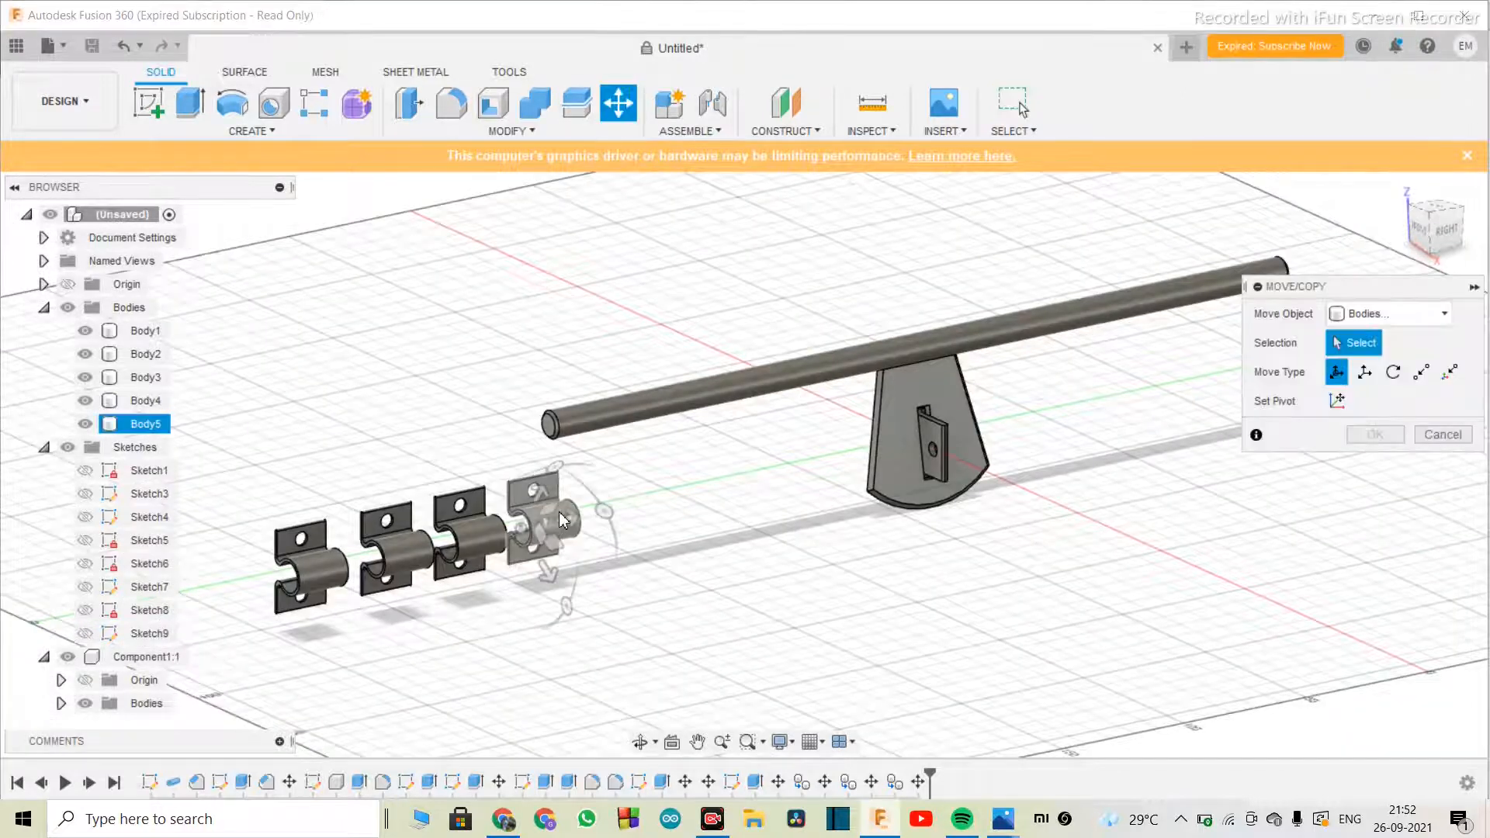
{"action": "left_click", "coordinate": [547, 520]}
{"action": "left_click", "coordinate": [547, 522]}
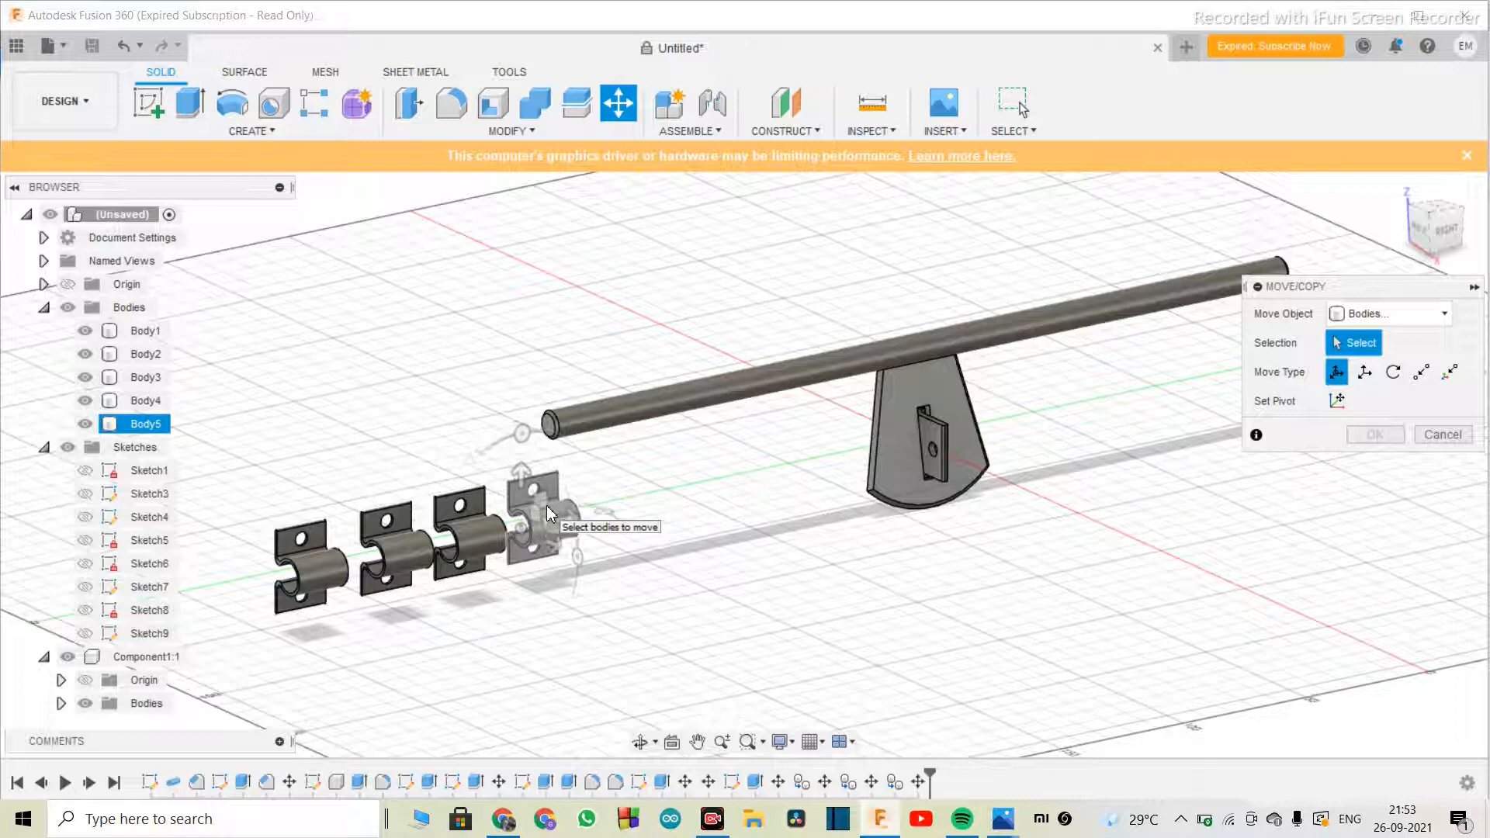
{"action": "left_click", "coordinate": [621, 530]}
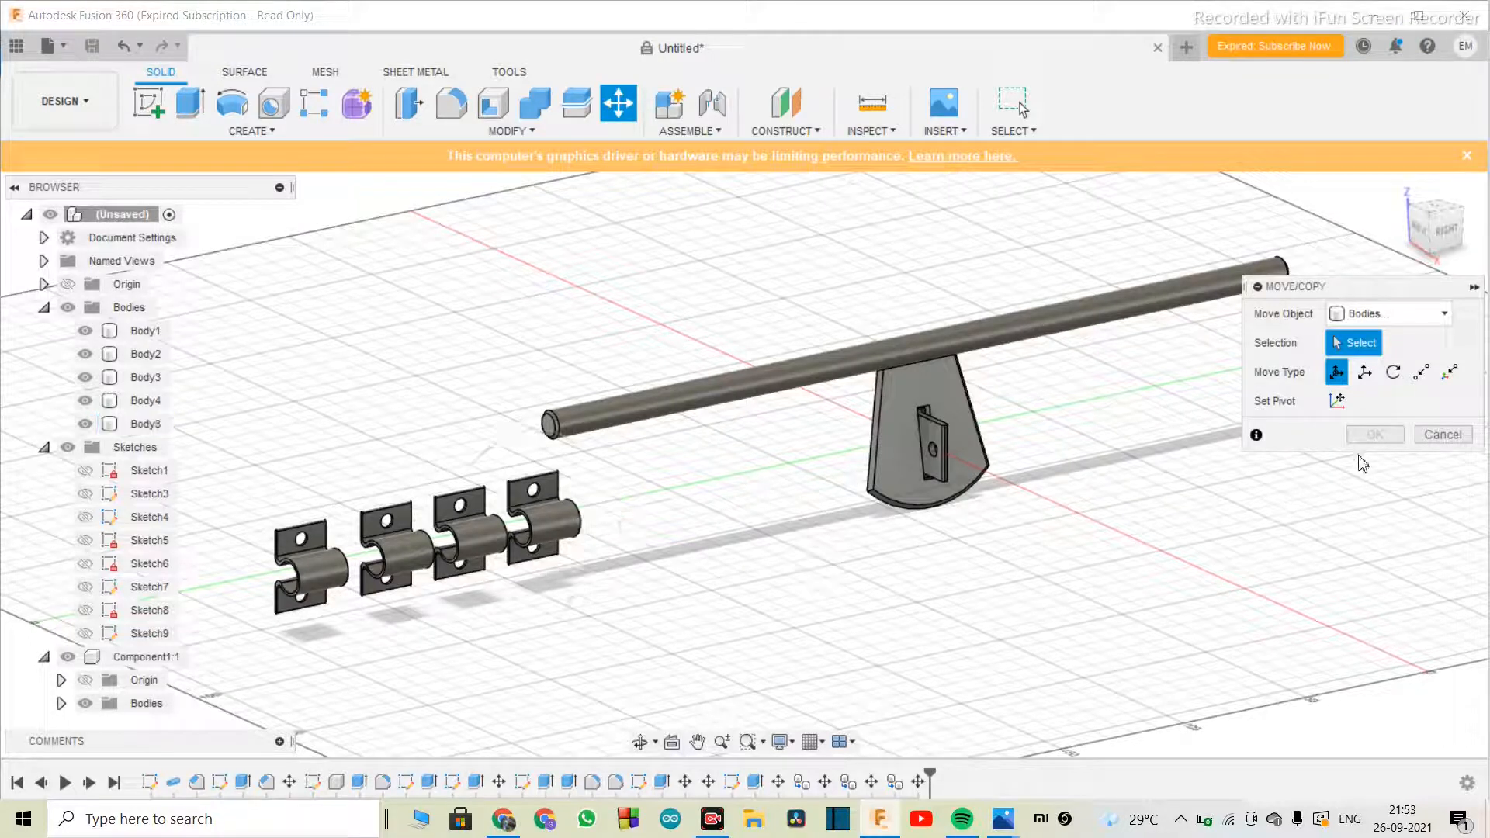
{"action": "left_click", "coordinate": [1366, 374]}
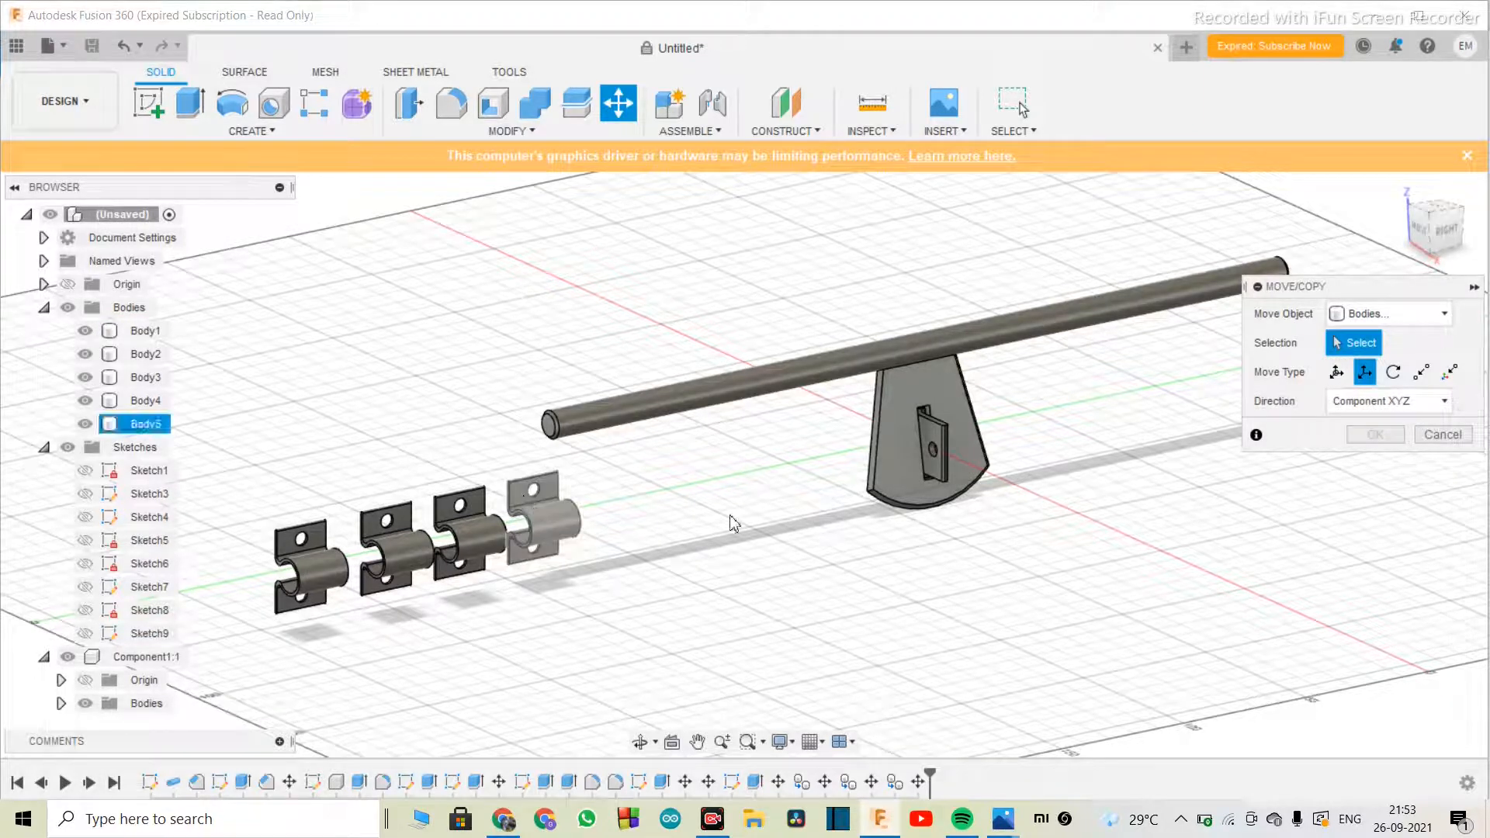
{"action": "left_click", "coordinate": [1337, 373]}
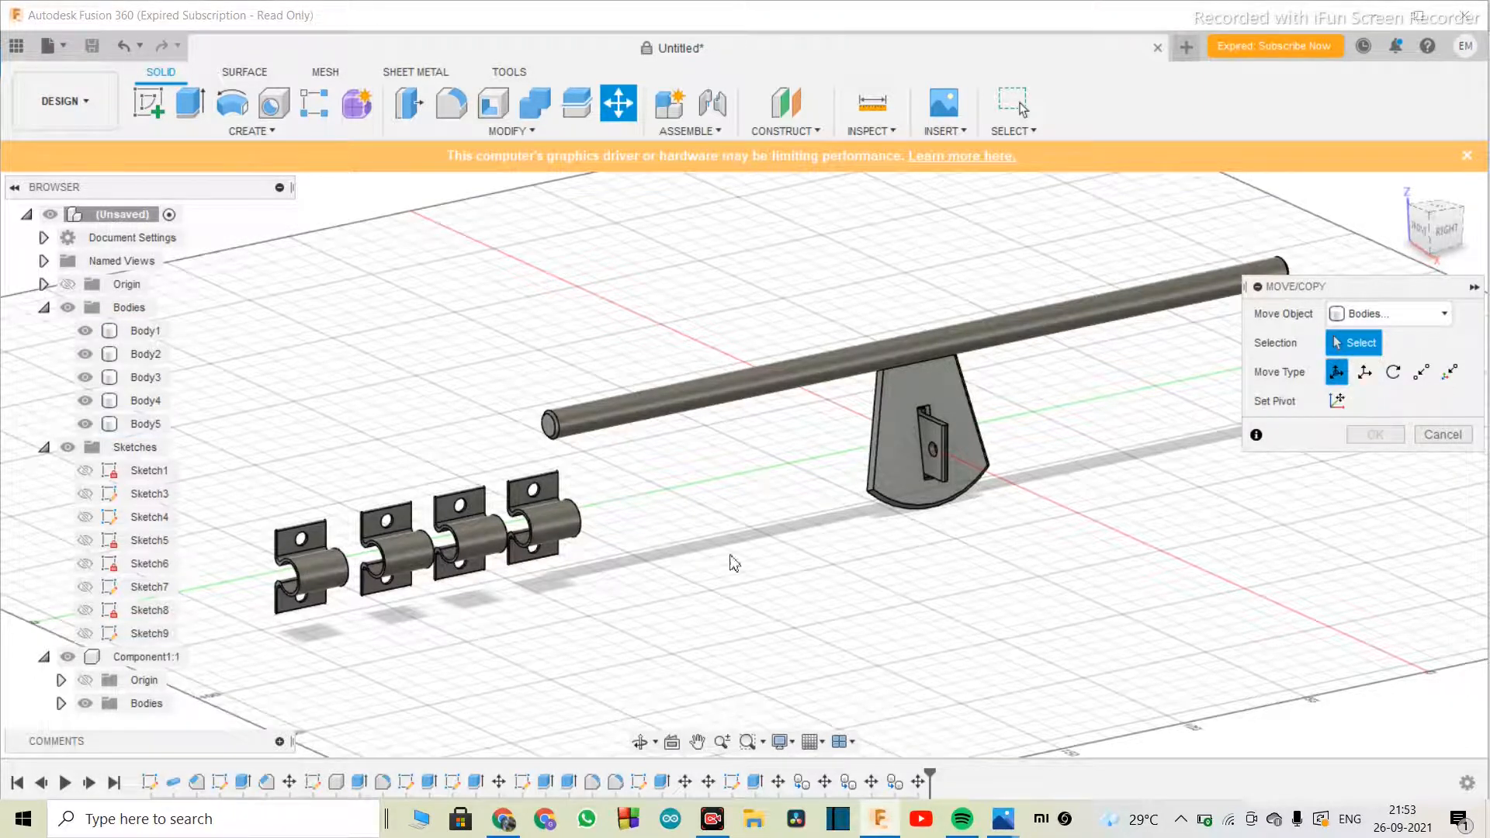
{"action": "left_click", "coordinate": [533, 518]}
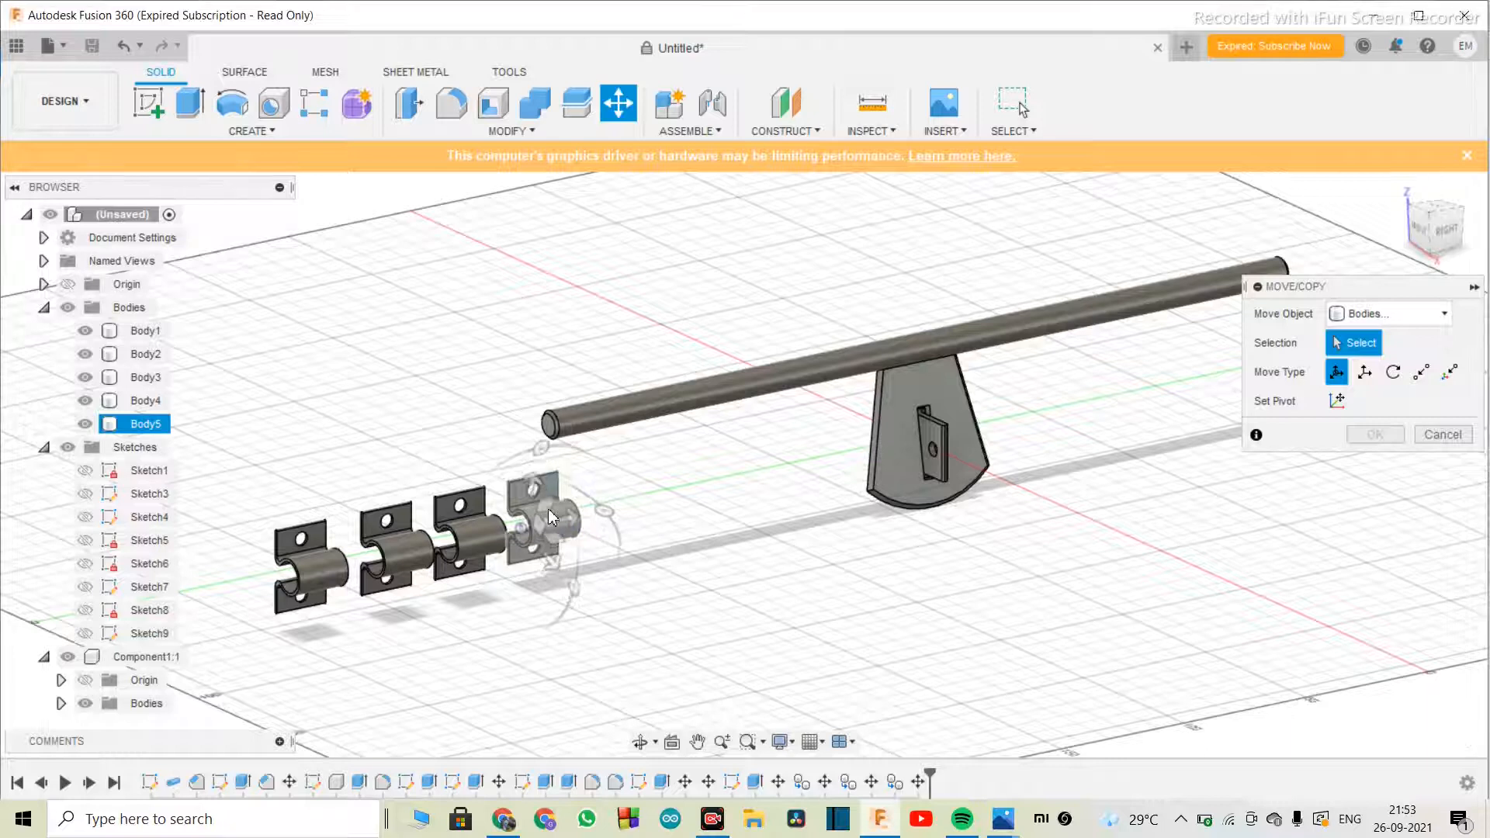
{"action": "left_click_drag", "start_coordinate": [572, 517], "coordinate": [1009, 432]}
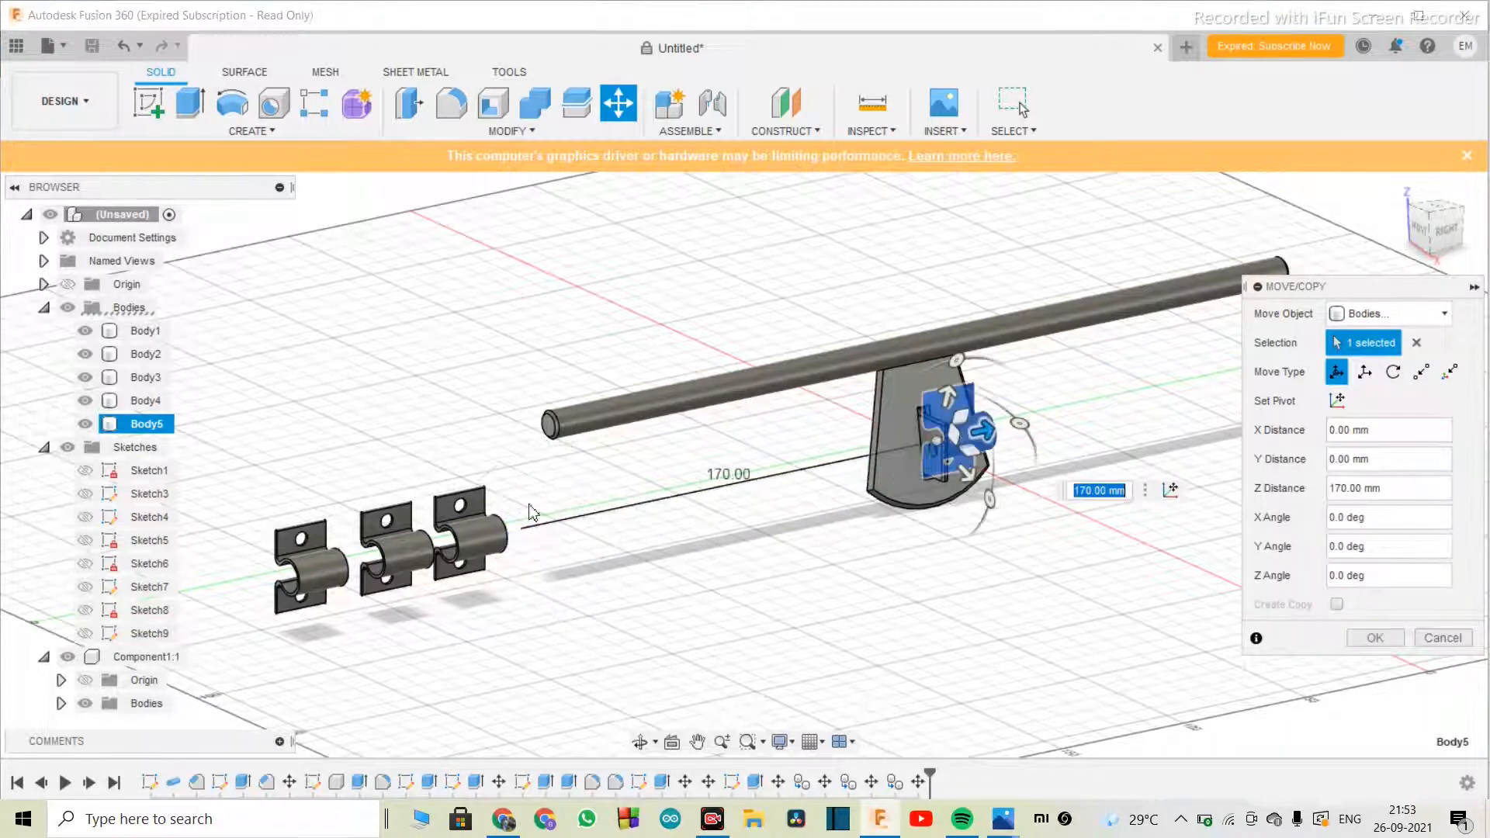
- Shift Body5 past the ribbed plate and set its Z distance to 200 mm
{"action": "scroll", "coordinate": [533, 514], "scroll_direction": "down", "scroll_amount": 2}
{"action": "scroll", "coordinate": [821, 460], "scroll_direction": "up", "scroll_amount": 4}
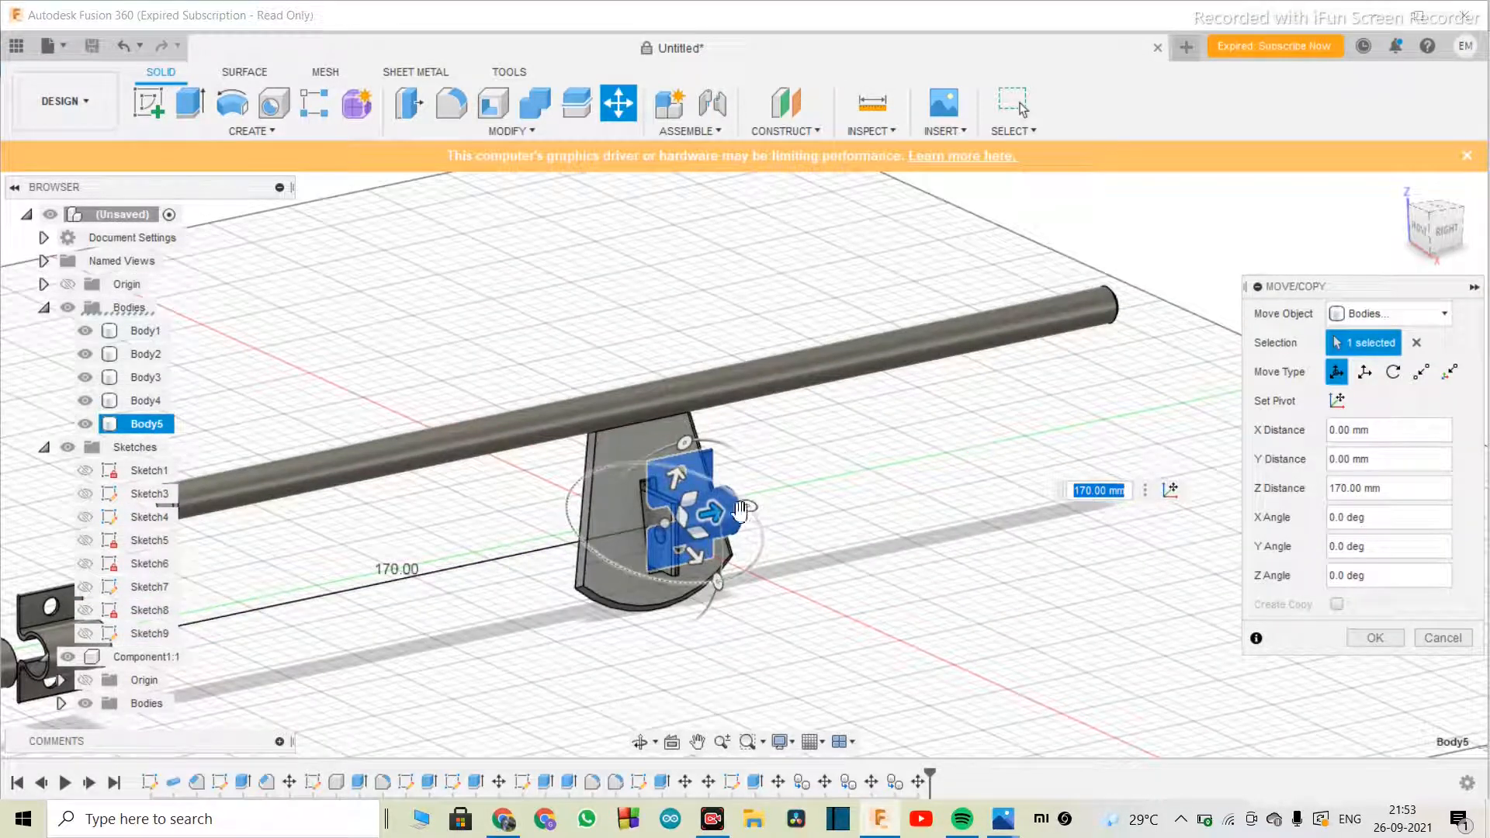
{"action": "left_click_drag", "start_coordinate": [740, 510], "coordinate": [977, 462]}
{"action": "left_click", "coordinate": [641, 743]}
{"action": "left_click_drag", "start_coordinate": [668, 621], "coordinate": [610, 529]}
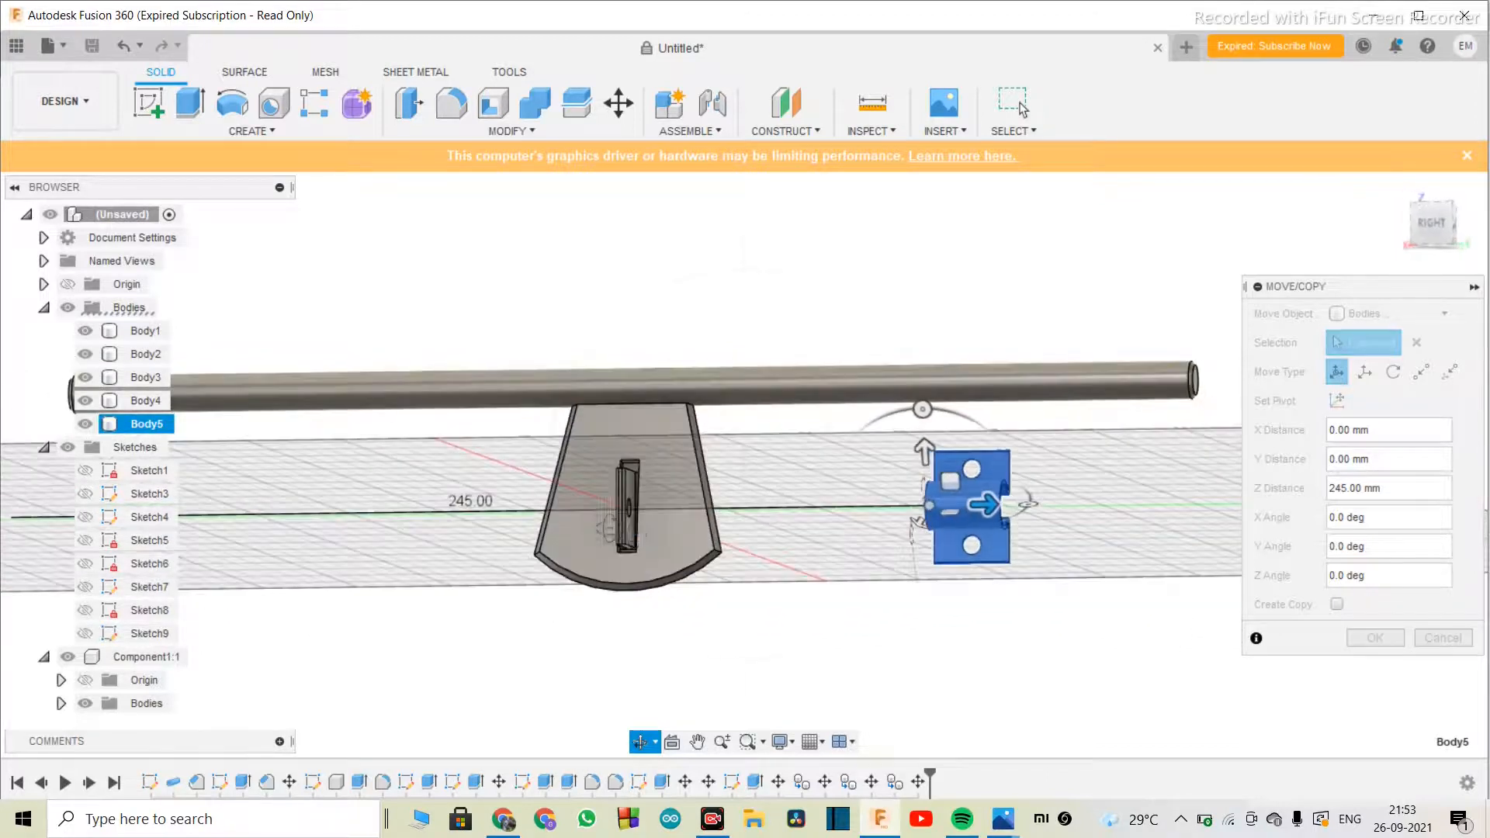
{"action": "key", "text": "Escape"}
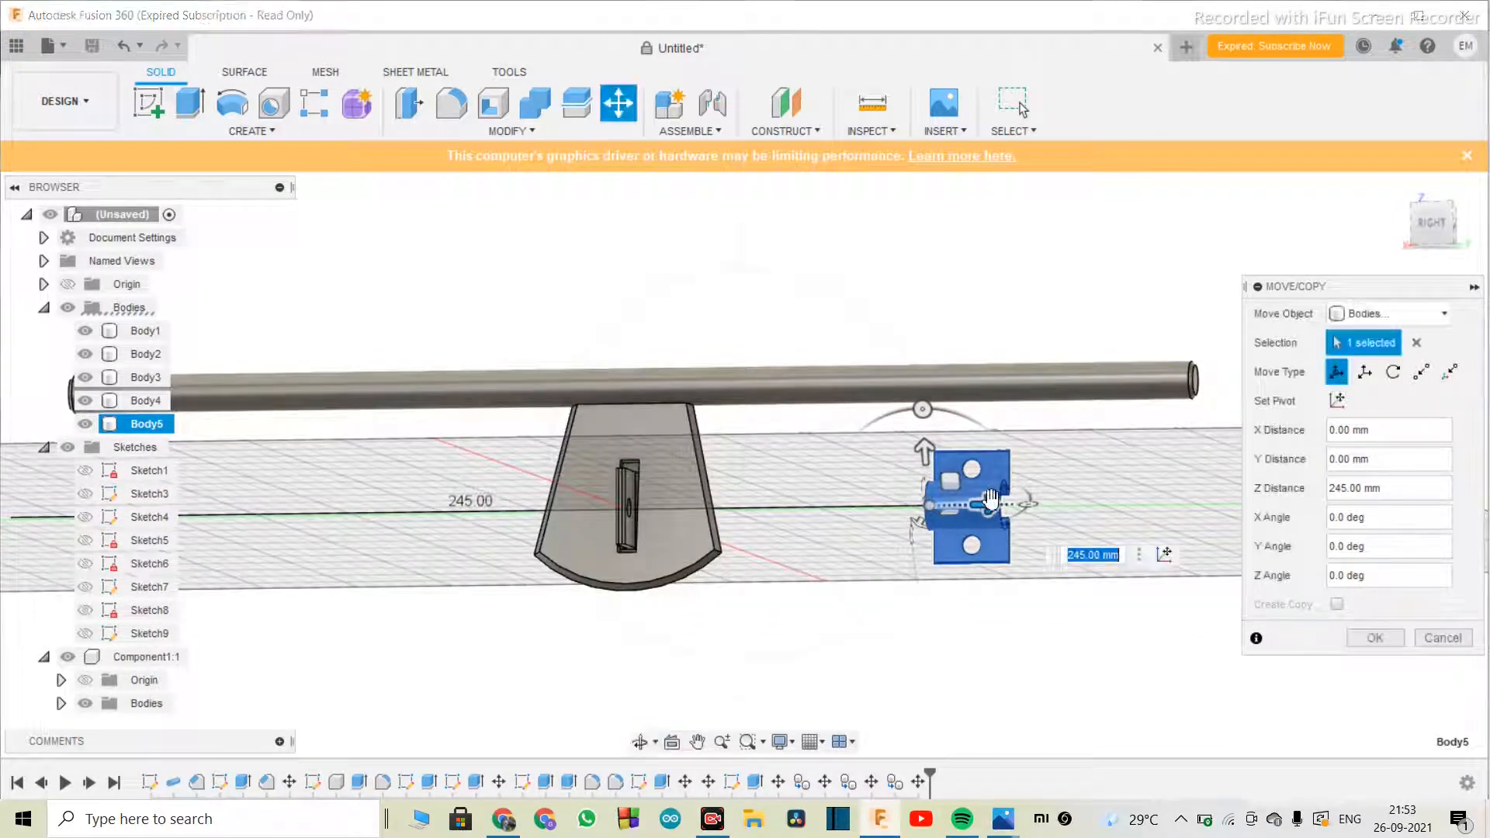
{"action": "left_click_drag", "start_coordinate": [989, 505], "coordinate": [838, 498]}
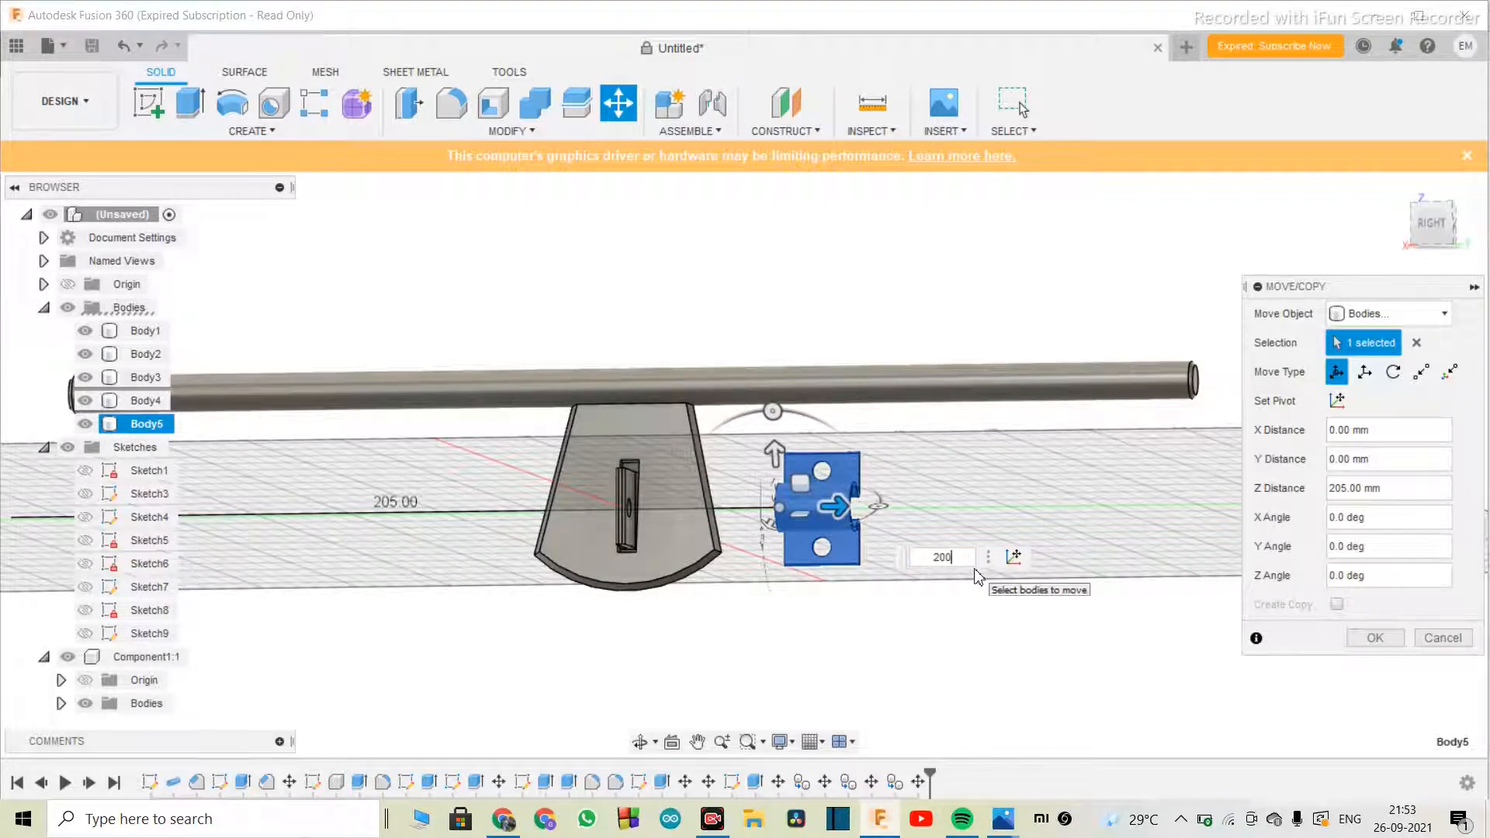
{"action": "type", "text": "200"}
{"action": "key", "text": "Return"}
- Try rotating Body5 about its Z axis by -10 degrees
{"action": "left_click", "coordinate": [639, 741]}
{"action": "left_click_drag", "start_coordinate": [683, 593], "coordinate": [840, 586]}
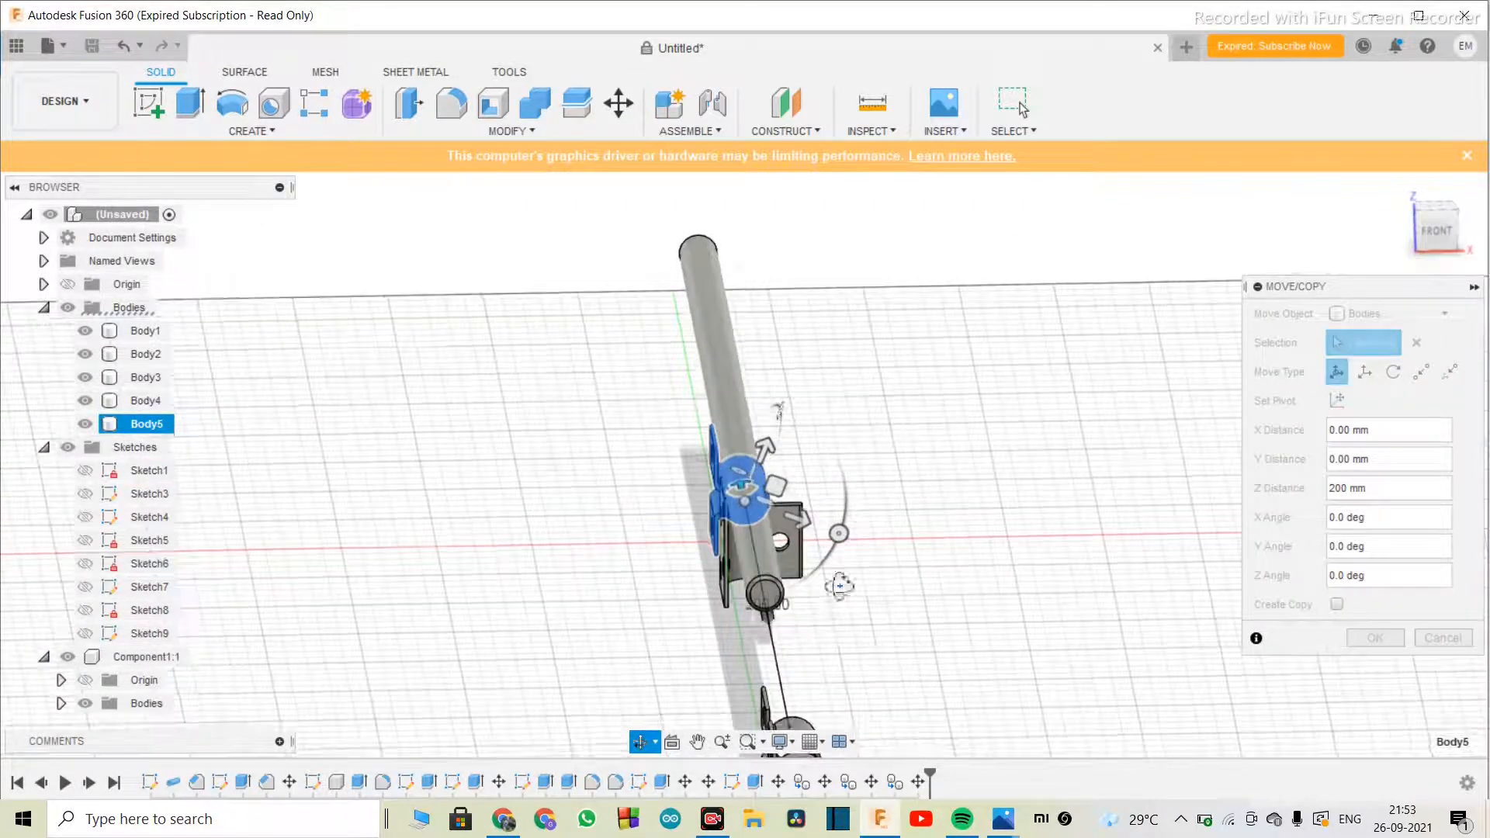
{"action": "key", "text": "Escape"}
{"action": "left_click_drag", "start_coordinate": [840, 536], "coordinate": [844, 517]}
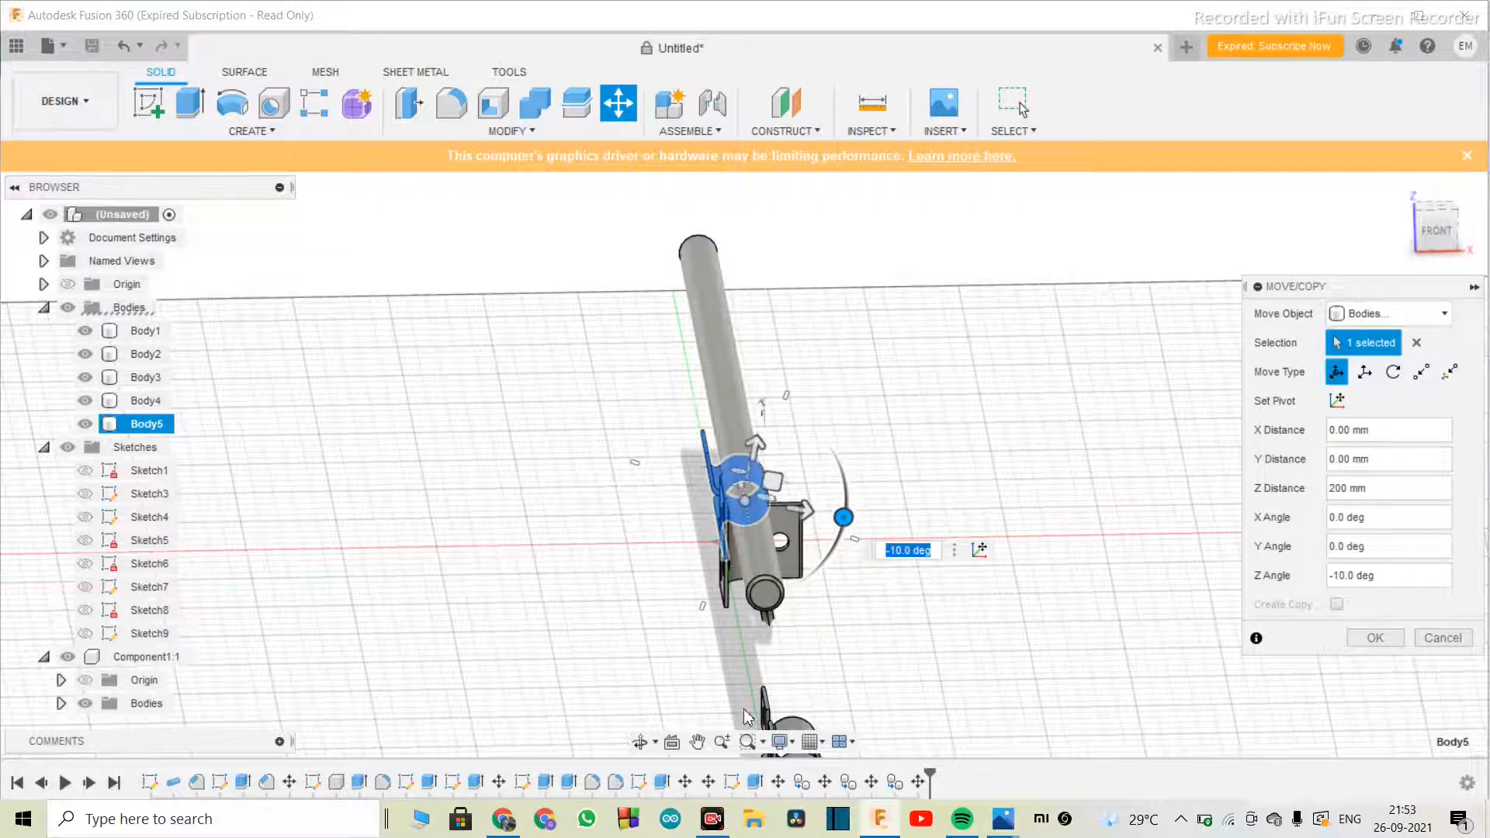
{"action": "scroll", "coordinate": [812, 552], "scroll_direction": "up", "scroll_amount": 2}
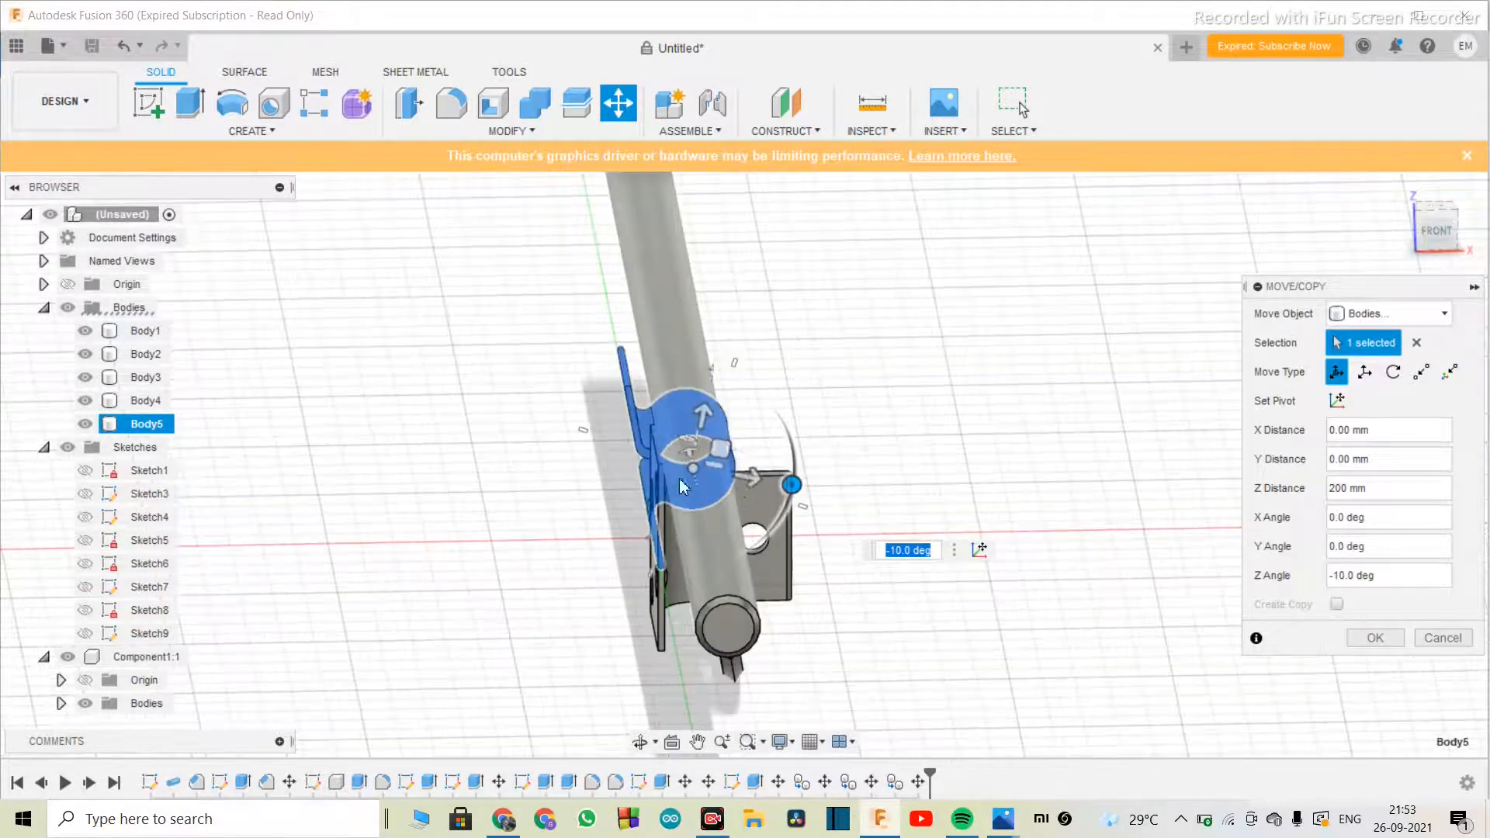
- Set Body5's Z angle to 0 degrees and confirm the move
{"action": "left_click", "coordinate": [637, 750]}
{"action": "left_click_drag", "start_coordinate": [749, 594], "coordinate": [798, 515]}
{"action": "key", "text": "Escape"}
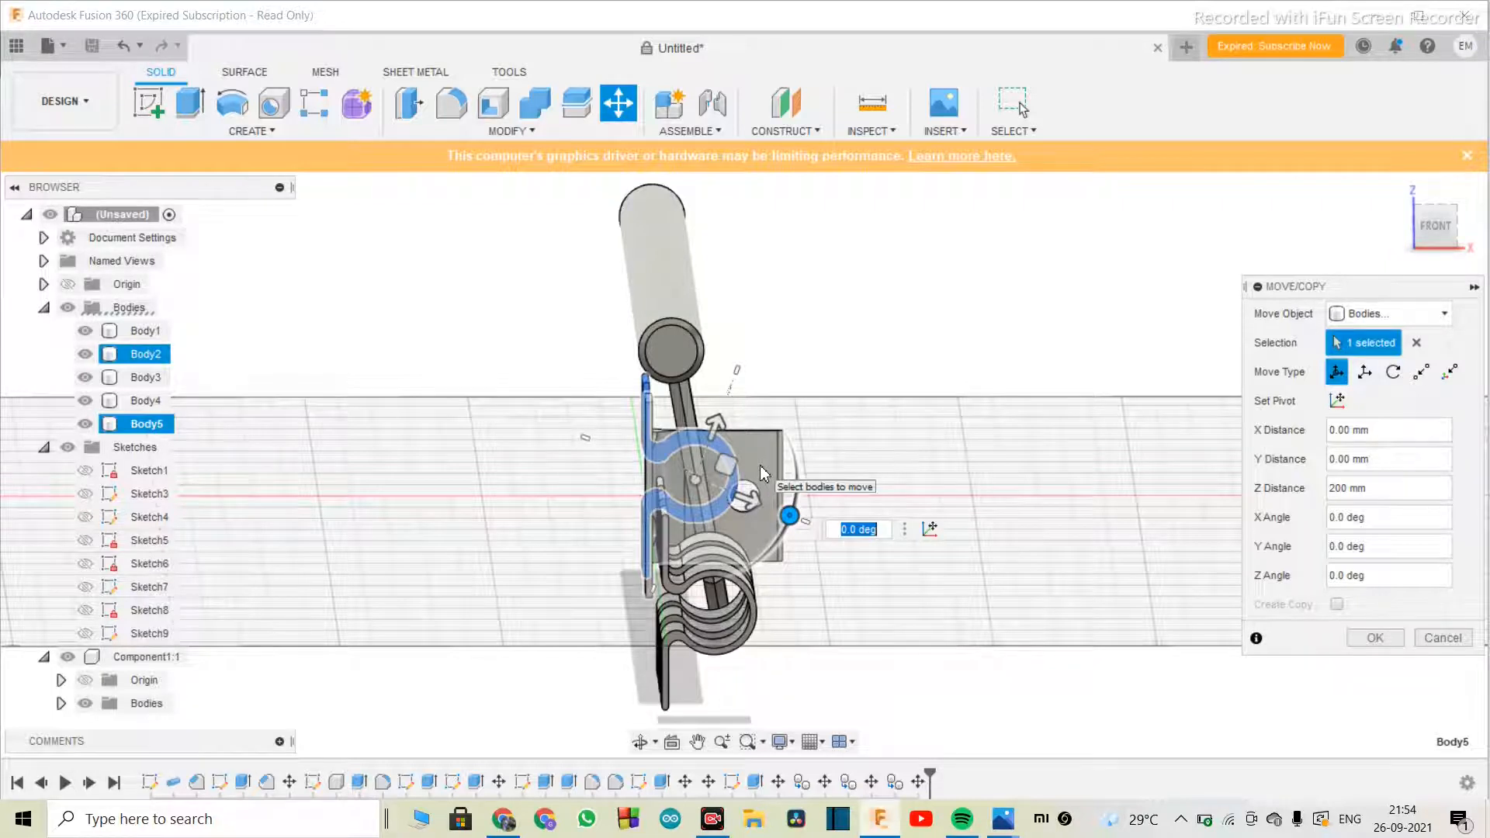
{"action": "key", "text": "Return"}
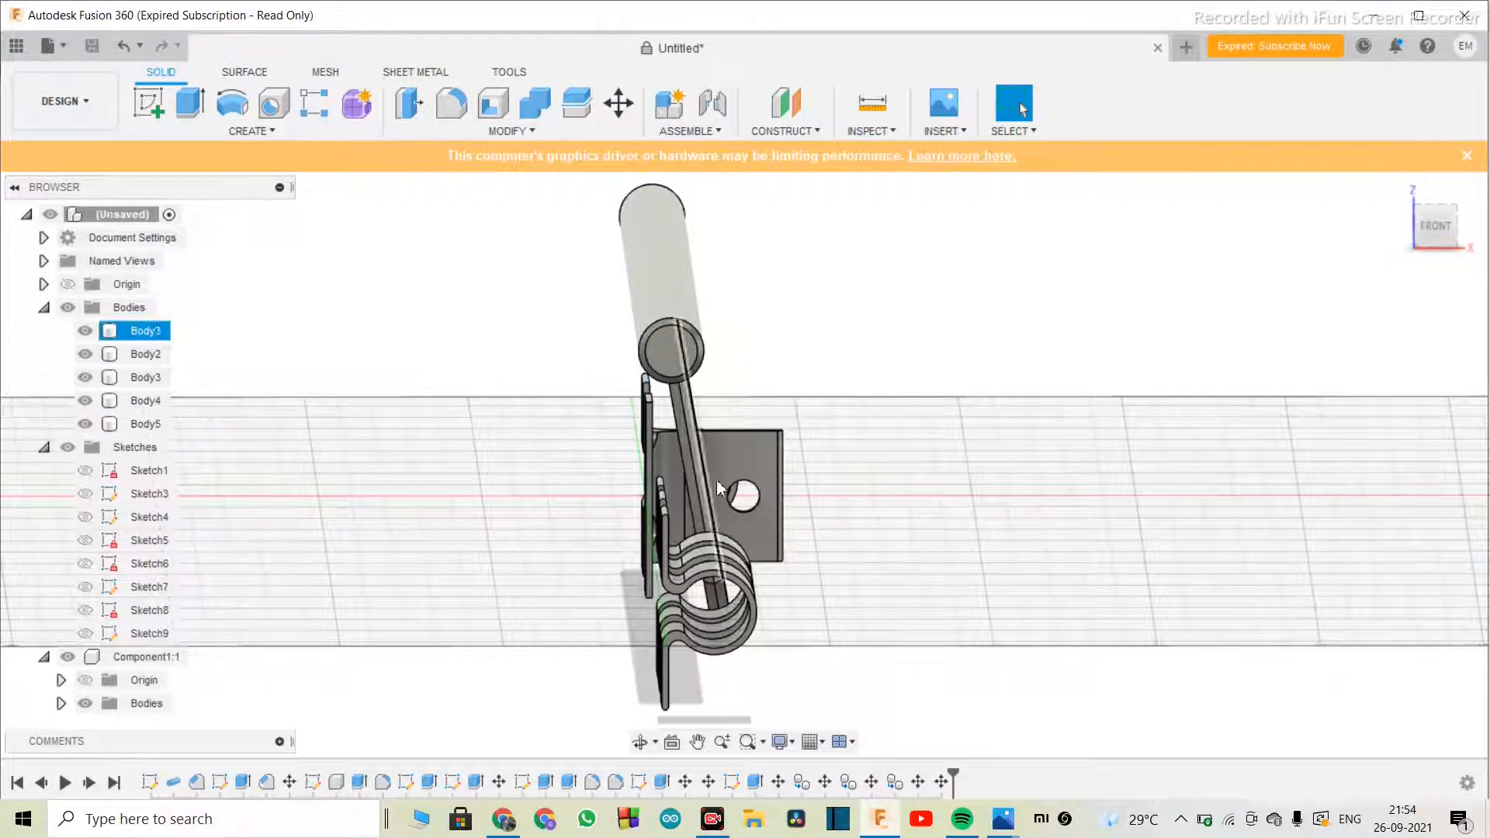
- Start a free move of bracket Body5 and raise it towards the long rod with an X distance of -30 mm
{"action": "left_click", "coordinate": [640, 741]}
{"action": "left_click_drag", "start_coordinate": [648, 683], "coordinate": [673, 548]}
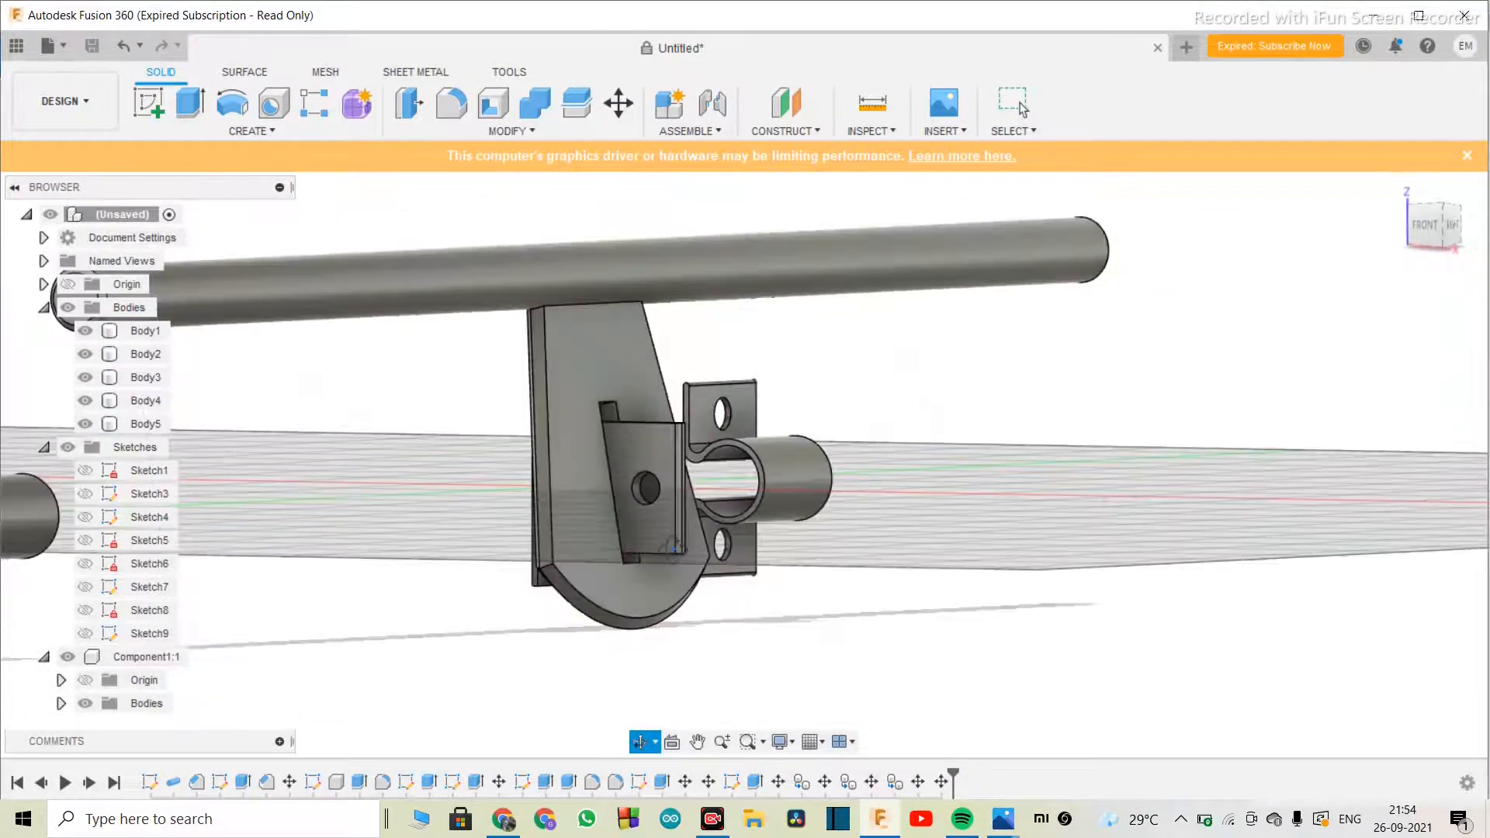
{"action": "left_click", "coordinate": [619, 103]}
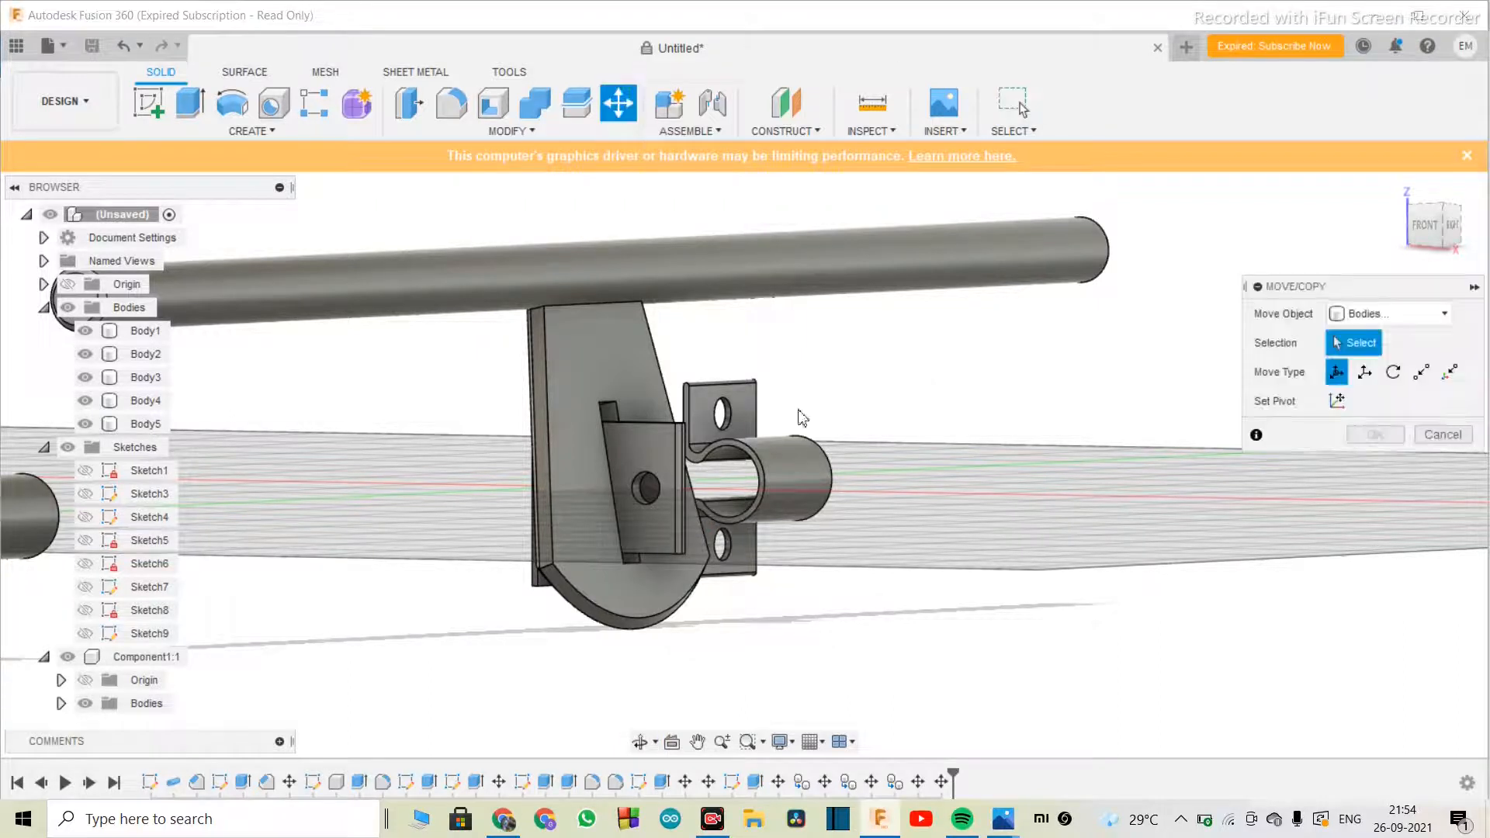
{"action": "left_click", "coordinate": [776, 469]}
{"action": "left_click", "coordinate": [771, 430]}
{"action": "left_click", "coordinate": [759, 439]}
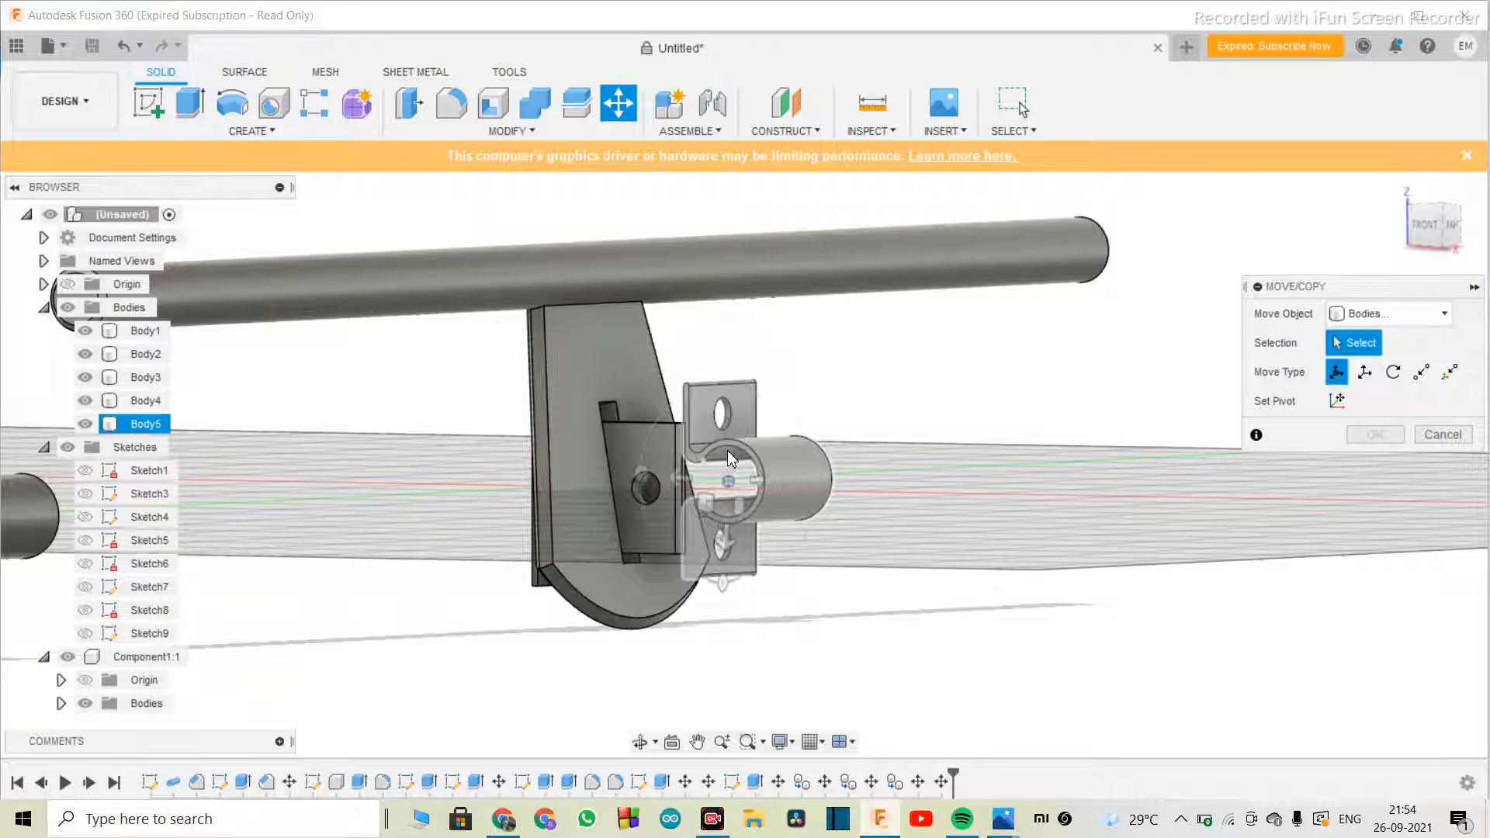
{"action": "left_click", "coordinate": [728, 449]}
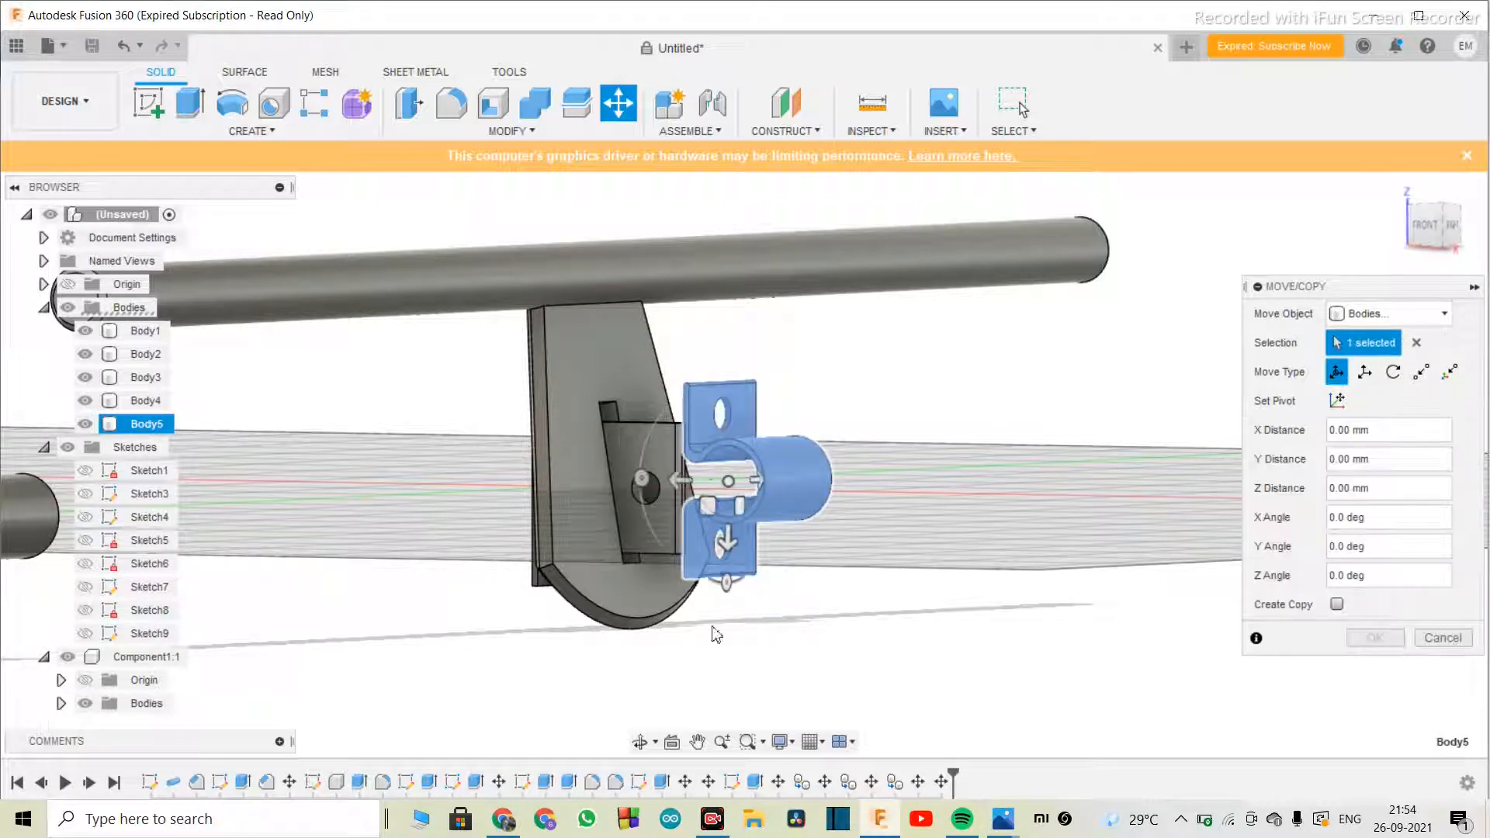
{"action": "left_click", "coordinate": [641, 743]}
{"action": "left_click_drag", "start_coordinate": [747, 583], "coordinate": [757, 583]}
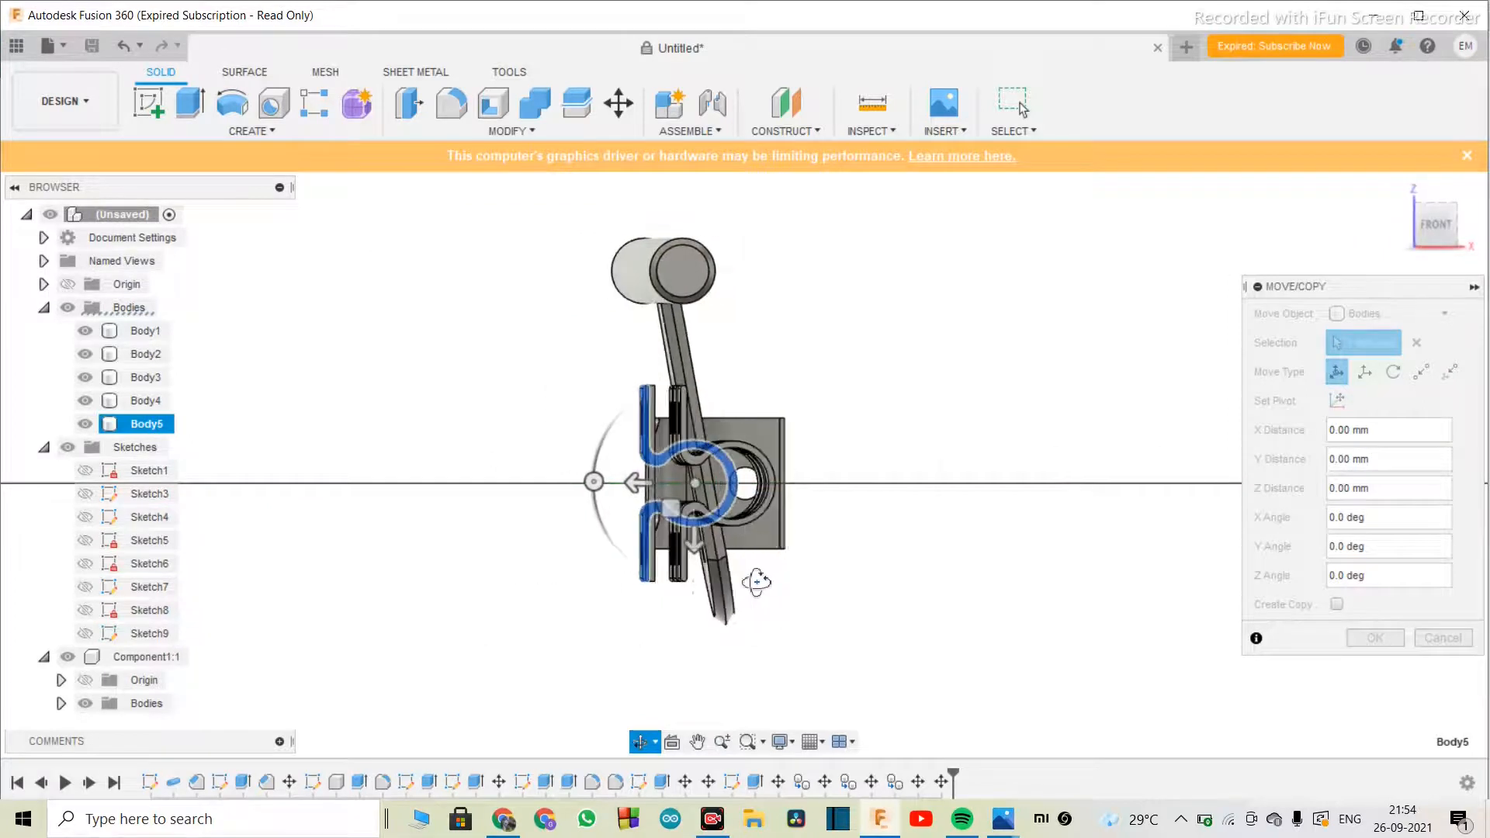
{"action": "key", "text": "Escape"}
{"action": "left_click_drag", "start_coordinate": [693, 543], "coordinate": [681, 340]}
- Try an X distance of -25 mm for Body5 against the end of the rod
{"action": "left_click", "coordinate": [641, 743]}
{"action": "left_click_drag", "start_coordinate": [666, 408], "coordinate": [761, 473]}
{"action": "left_click_drag", "start_coordinate": [714, 230], "coordinate": [694, 444]}
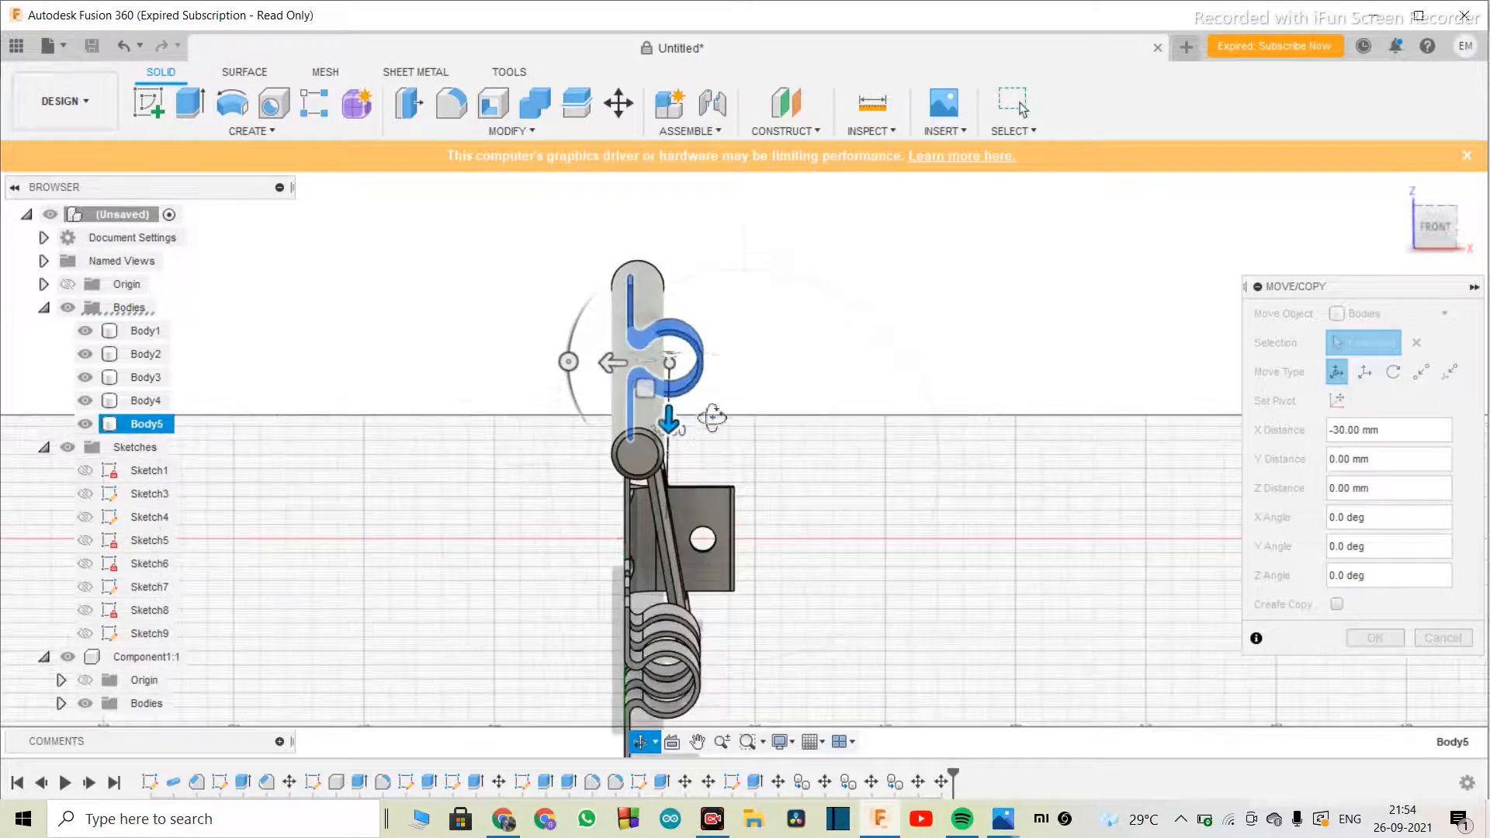
{"action": "key", "text": "Escape"}
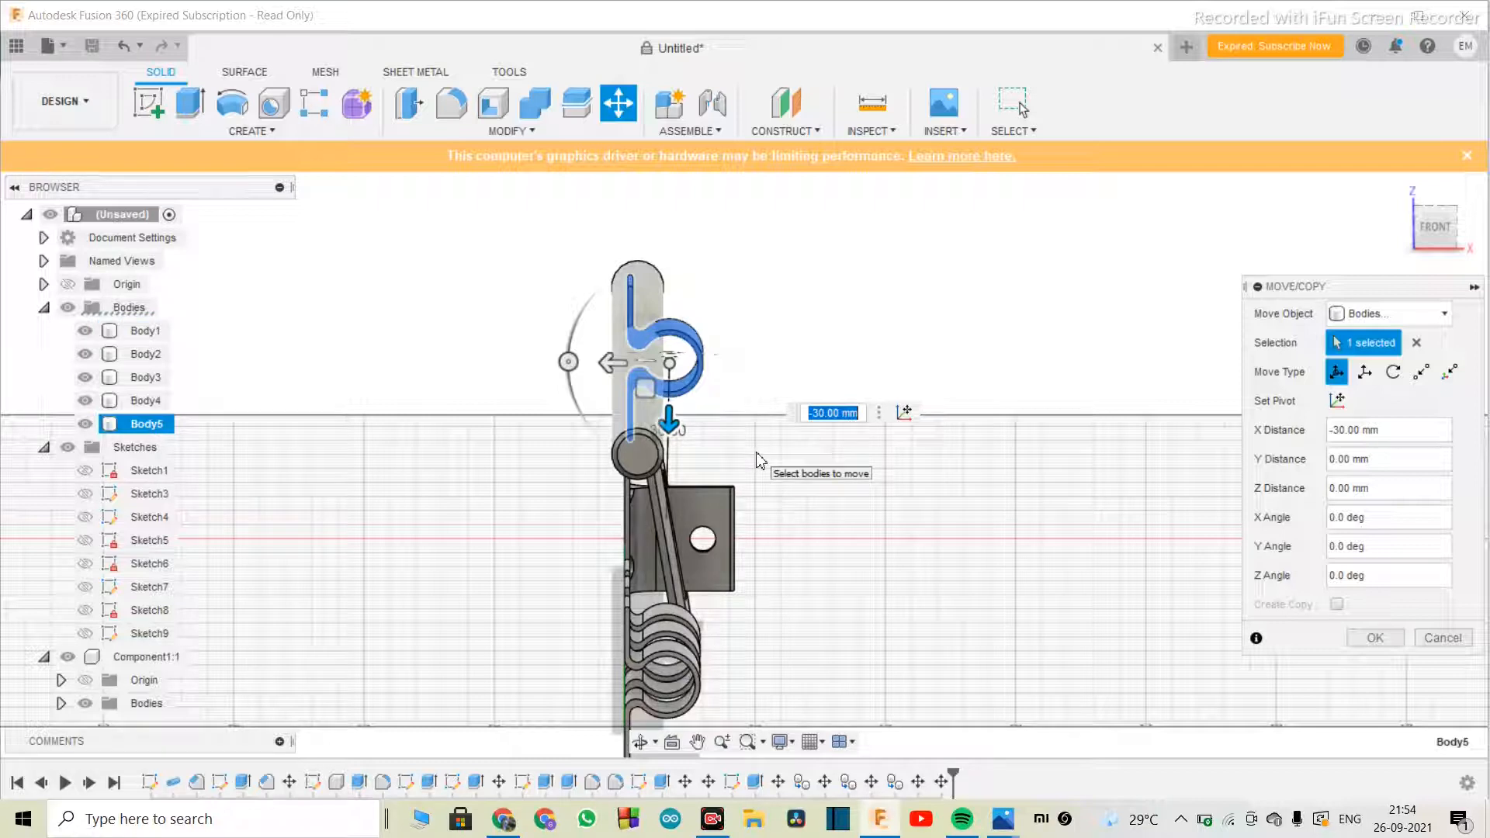
{"action": "left_click", "coordinate": [640, 742]}
{"action": "left_click_drag", "start_coordinate": [660, 621], "coordinate": [699, 544]}
{"action": "left_click_drag", "start_coordinate": [669, 454], "coordinate": [681, 467]}
{"action": "key", "text": "Escape"}
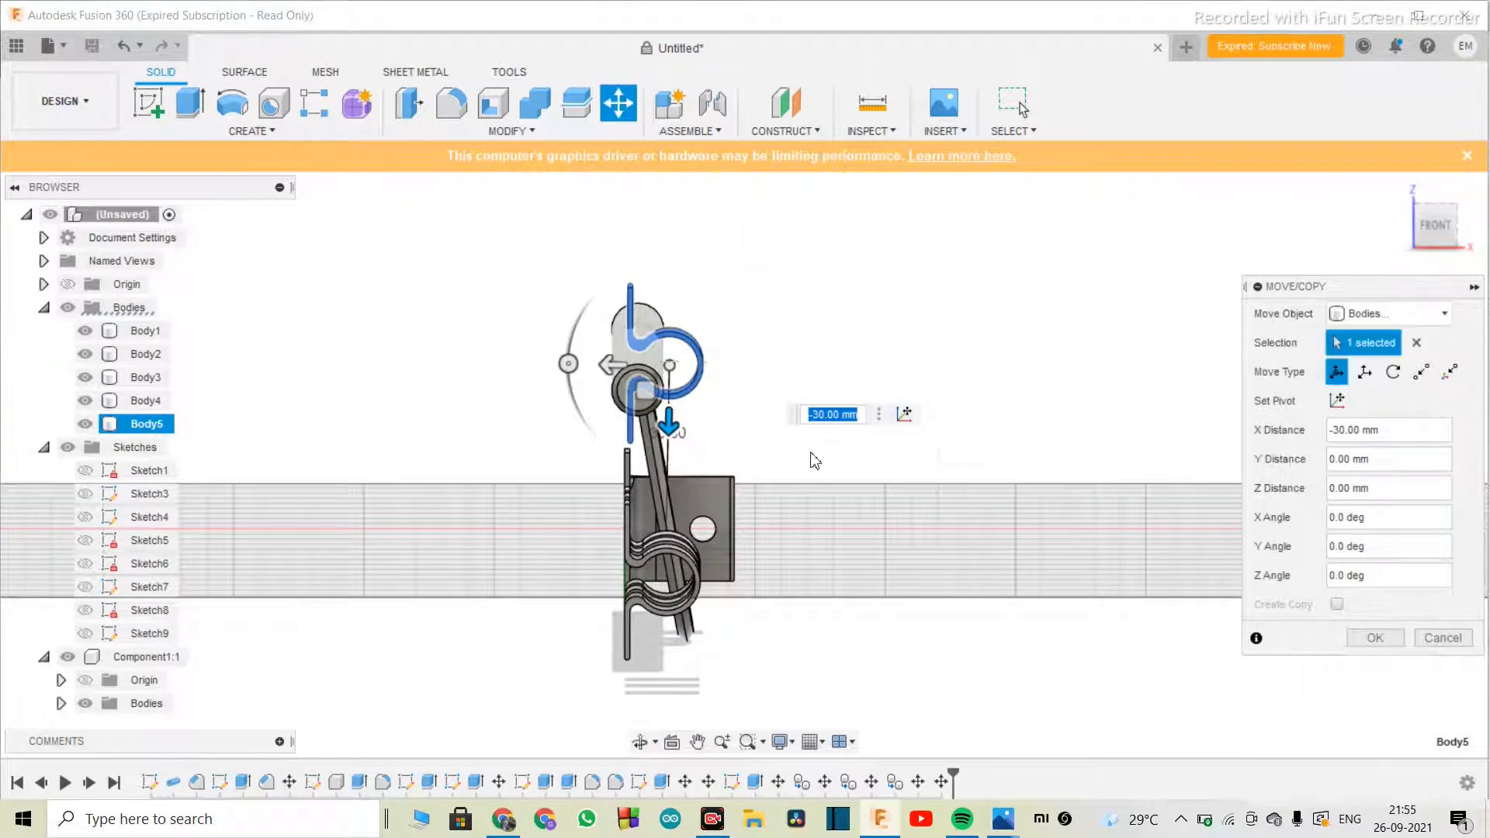
{"action": "type", "text": "-25"}
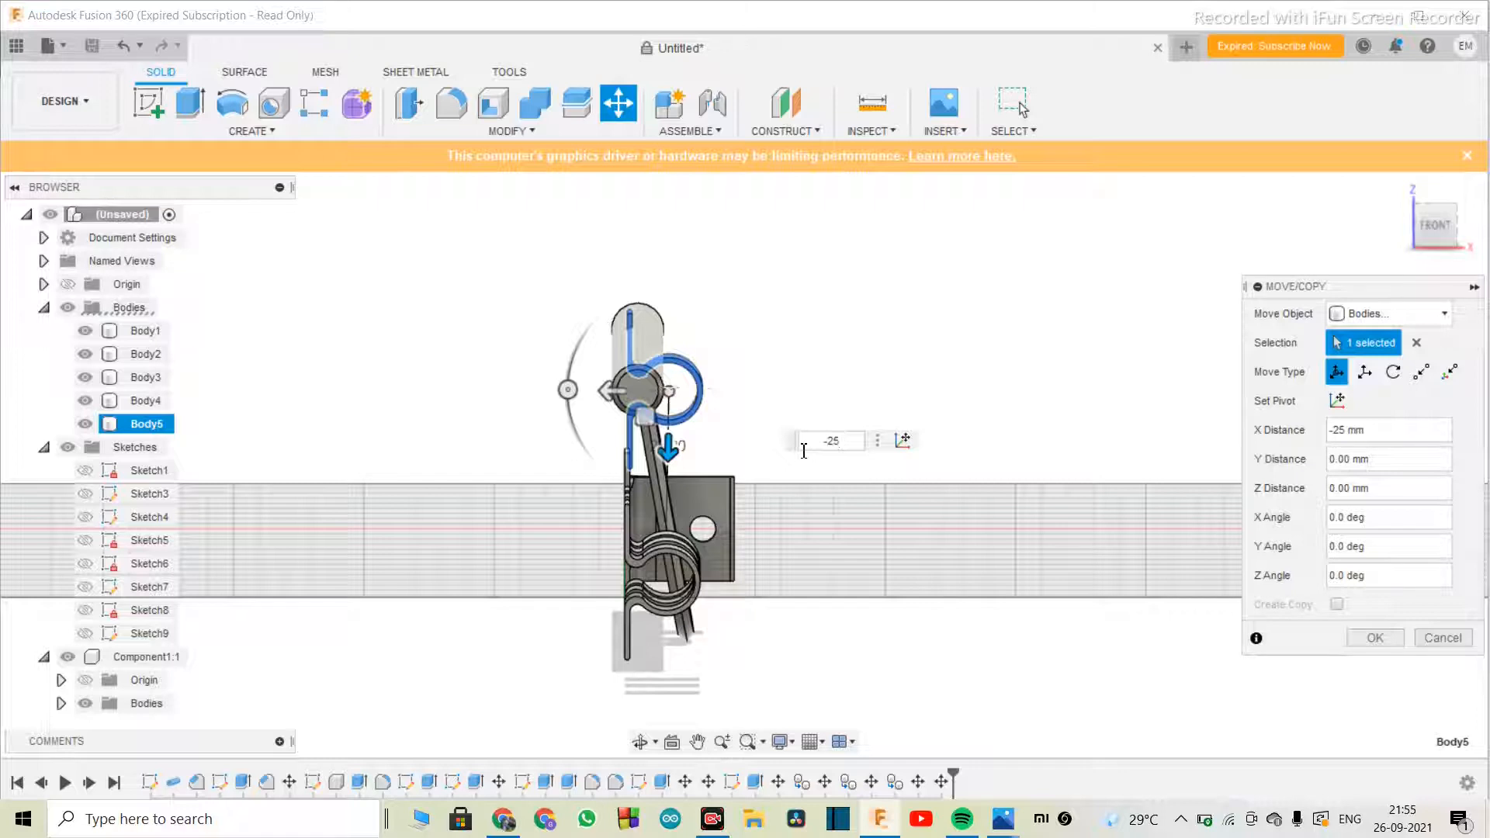
- Try an X distance of -35 mm for Body5, and set it back to -30 mm
{"action": "key", "text": "BackSpace"}
{"action": "key", "text": "BackSpace"}
{"action": "key", "text": "BackSpace"}
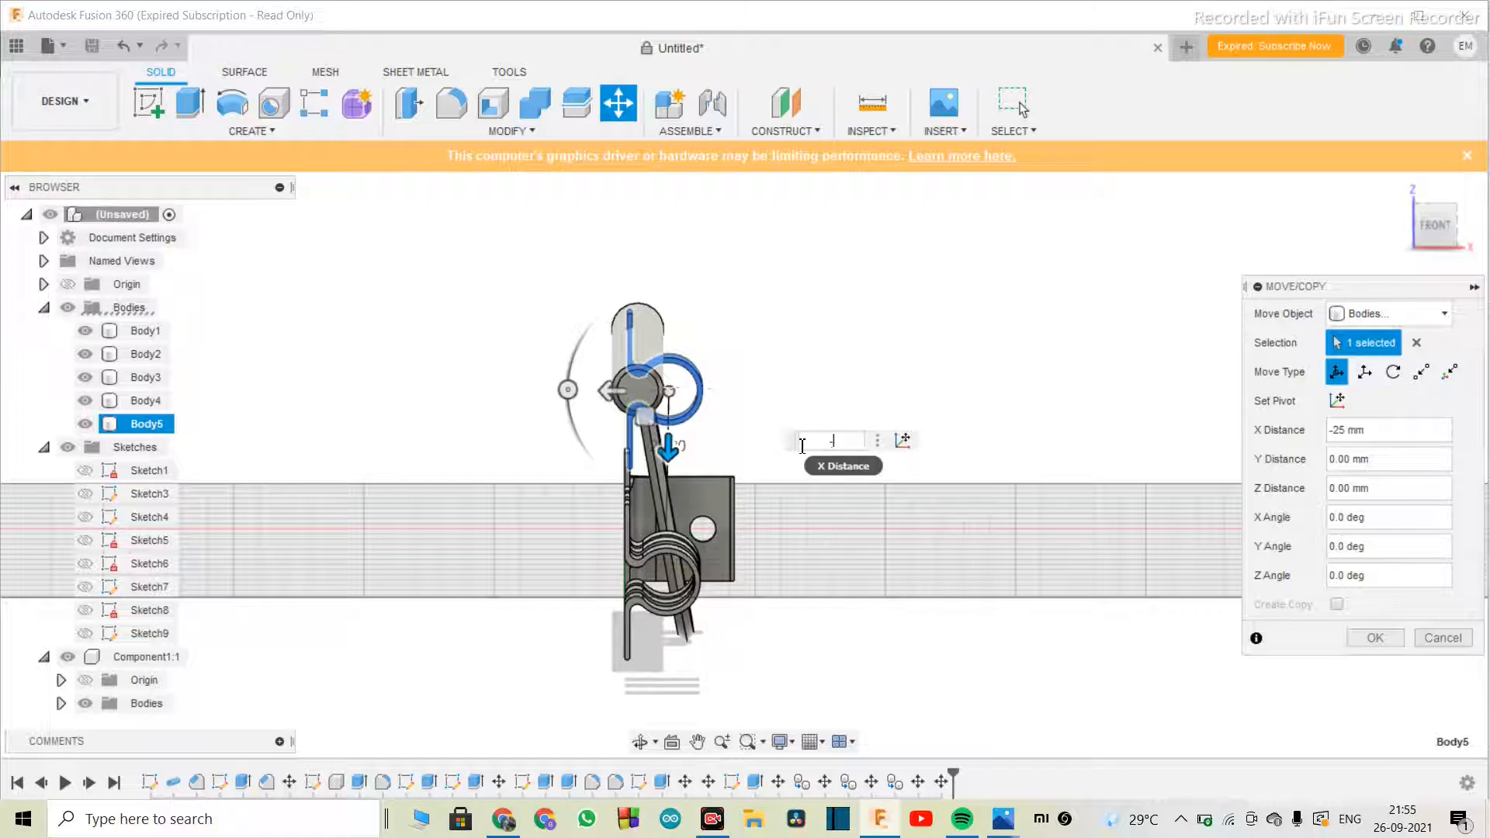
{"action": "type", "text": "-35"}
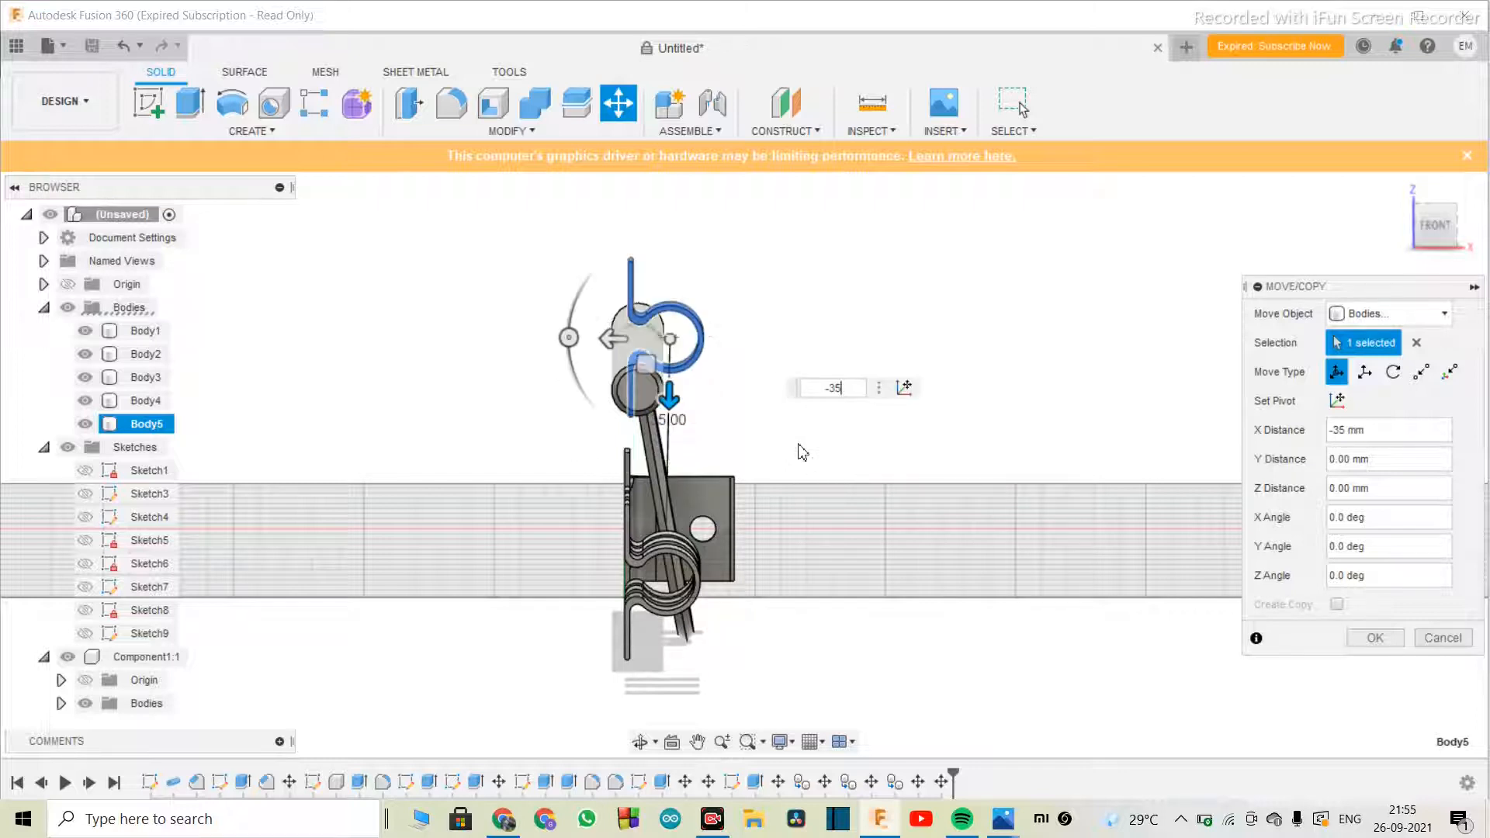
{"action": "key", "text": "BackSpace"}
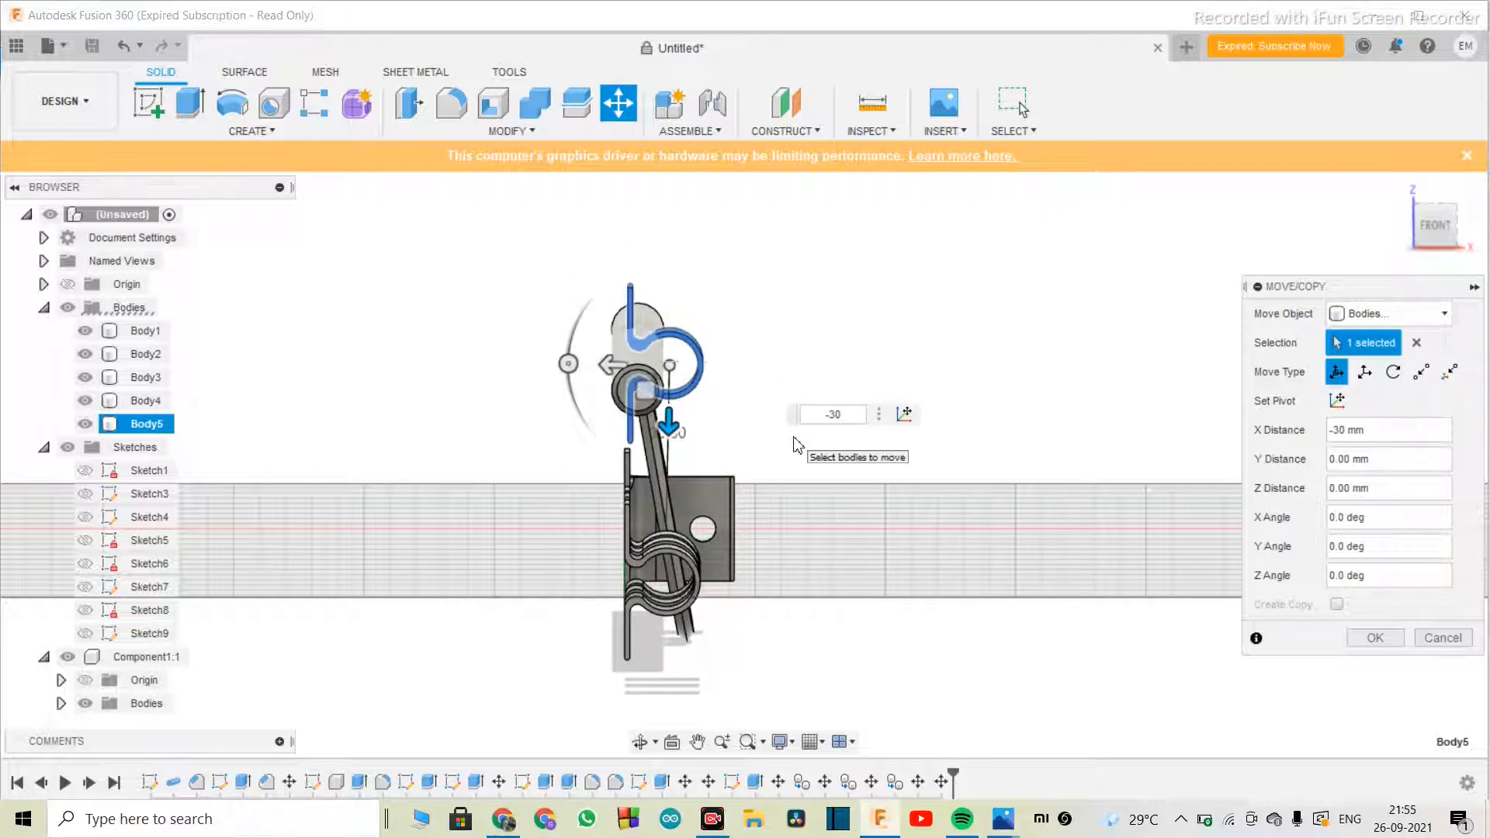
- Shift Body5 sideways across the rod with a Y distance of 5 mm
{"action": "left_click", "coordinate": [641, 741]}
{"action": "left_click_drag", "start_coordinate": [668, 497], "coordinate": [712, 454]}
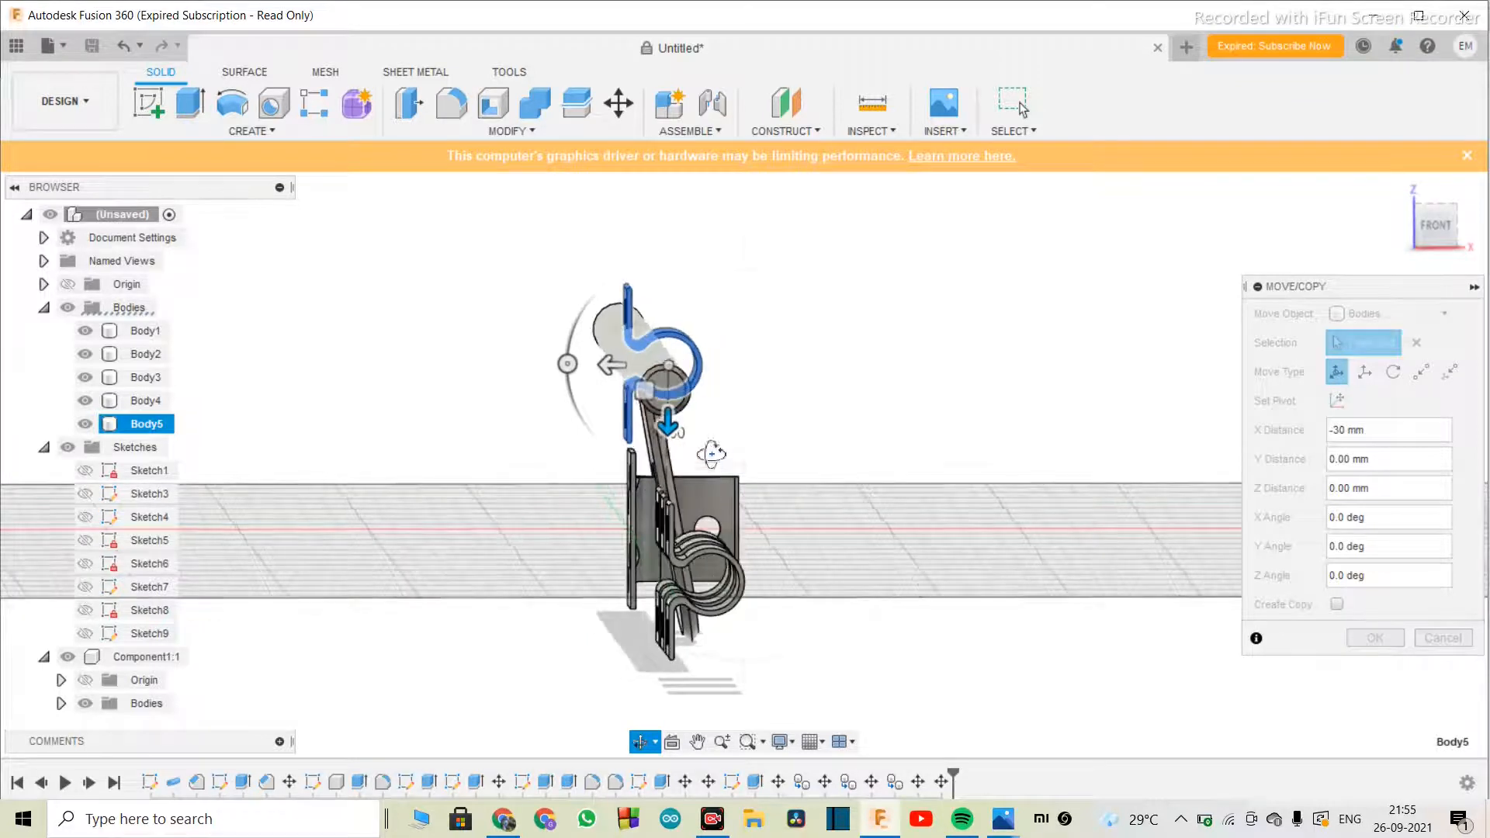
{"action": "key", "text": "Escape"}
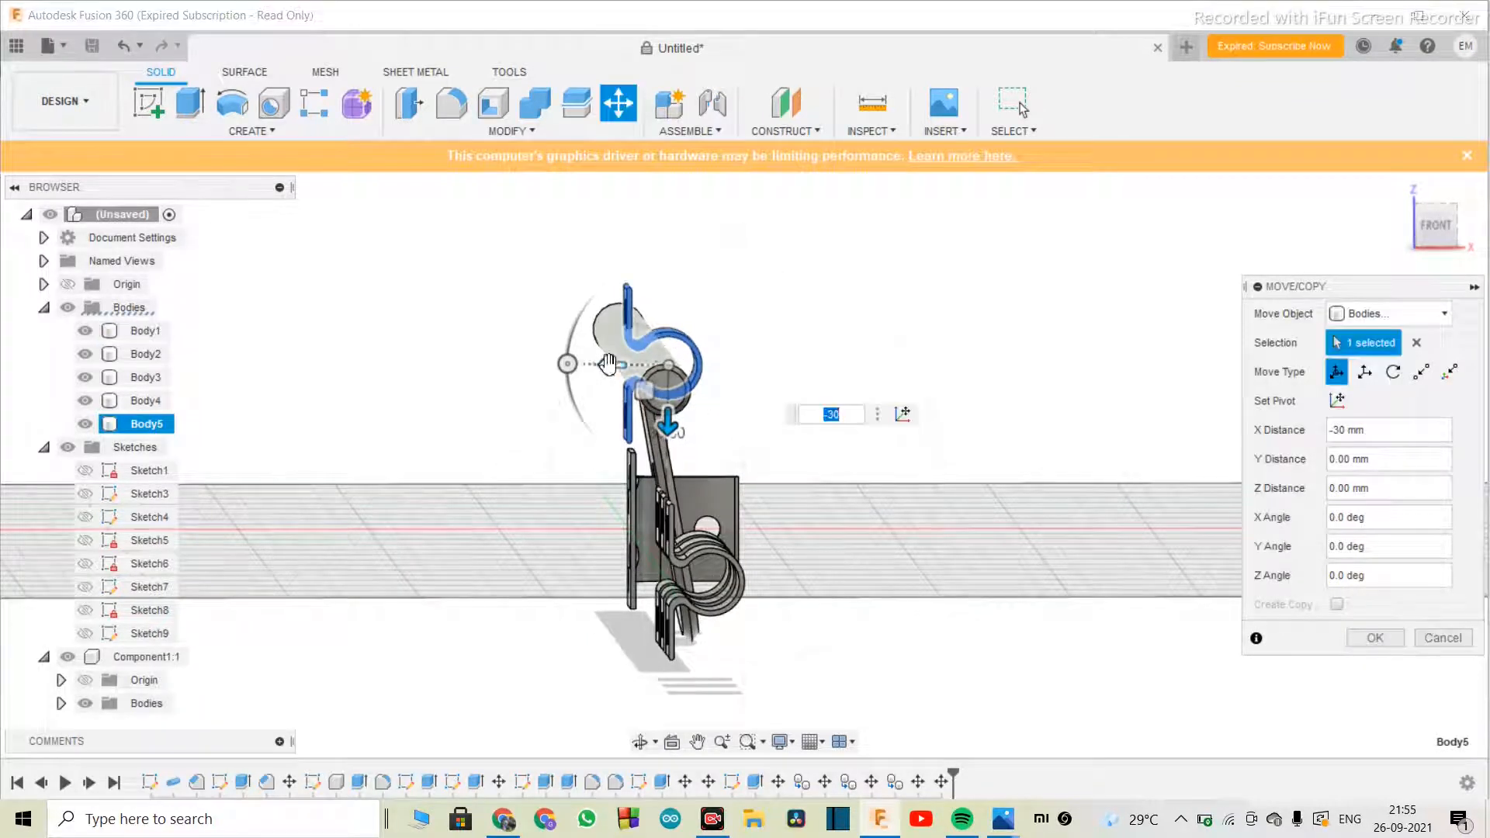
{"action": "left_click_drag", "start_coordinate": [599, 366], "coordinate": [637, 400]}
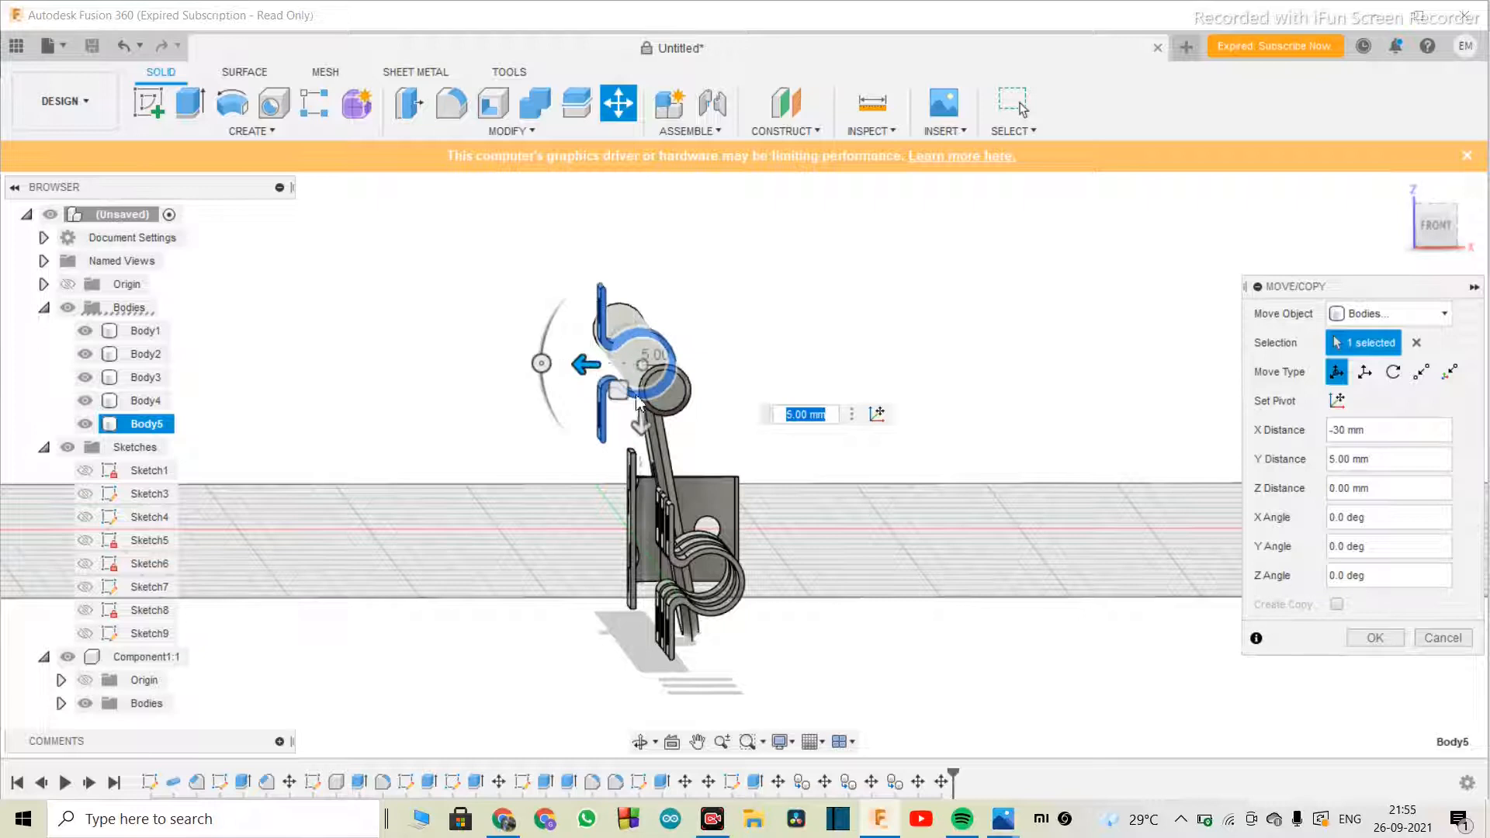
{"action": "left_click", "coordinate": [640, 742]}
{"action": "left_click_drag", "start_coordinate": [699, 466], "coordinate": [784, 454]}
{"action": "scroll", "coordinate": [656, 357], "scroll_direction": "up", "scroll_amount": 5}
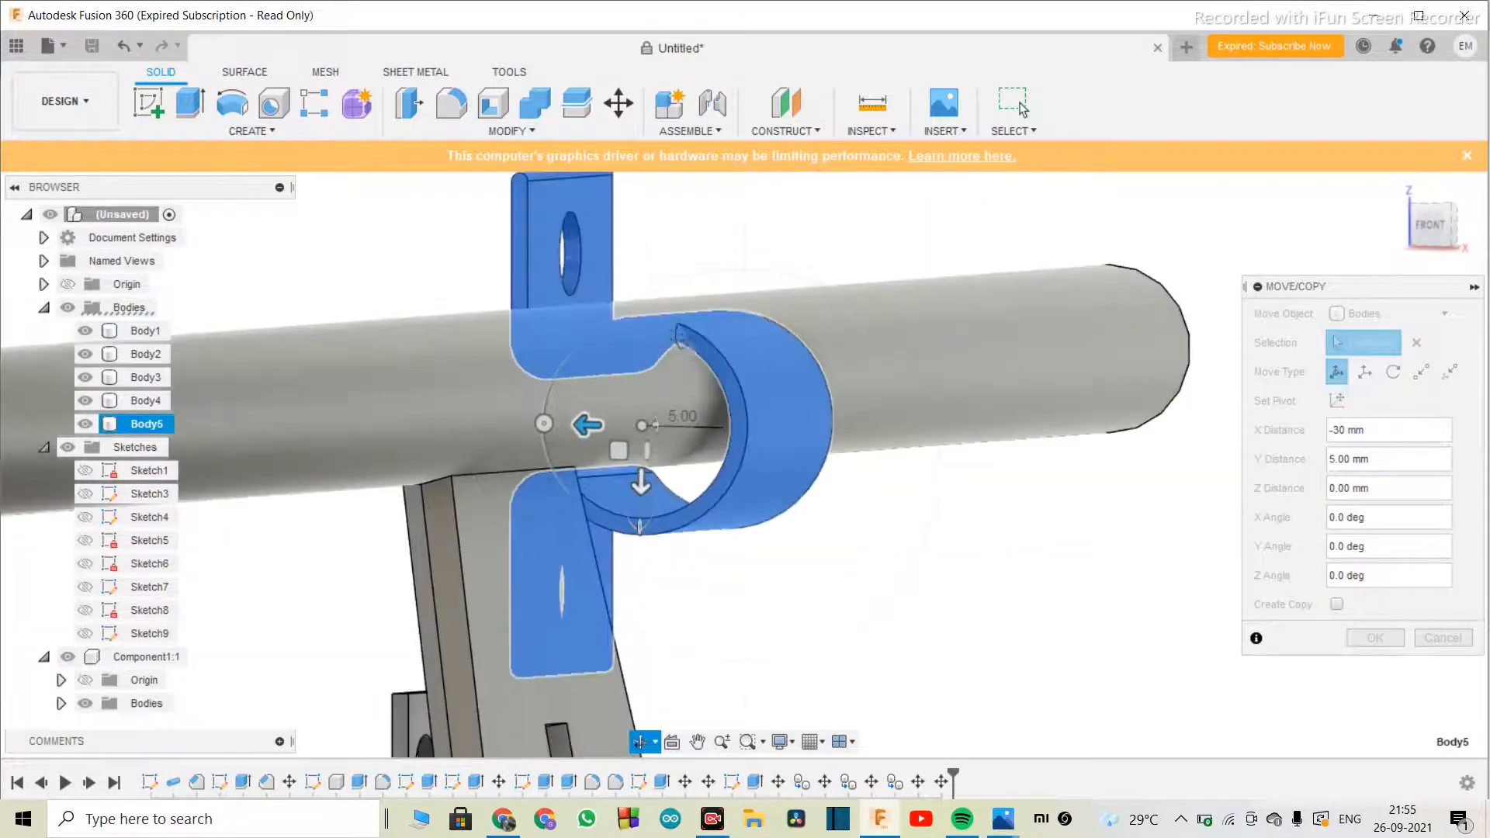
{"action": "key", "text": "Escape"}
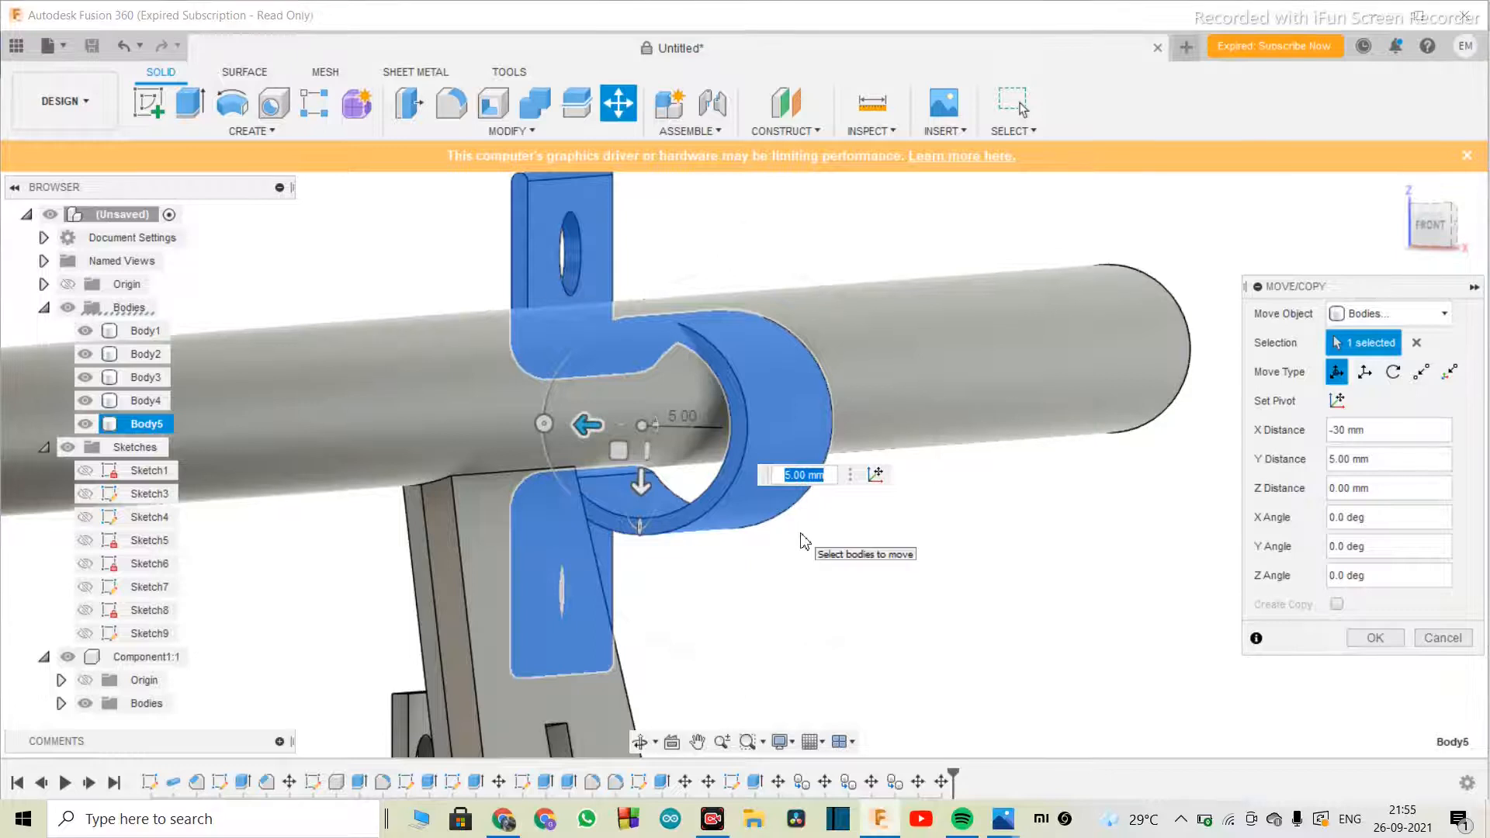
- Try further X distances of 2, -28, 30 and -1 mm for Body5, and set the X distance to -3 mm
{"action": "left_click", "coordinate": [640, 484]}
{"action": "key", "text": "BackSpace"}
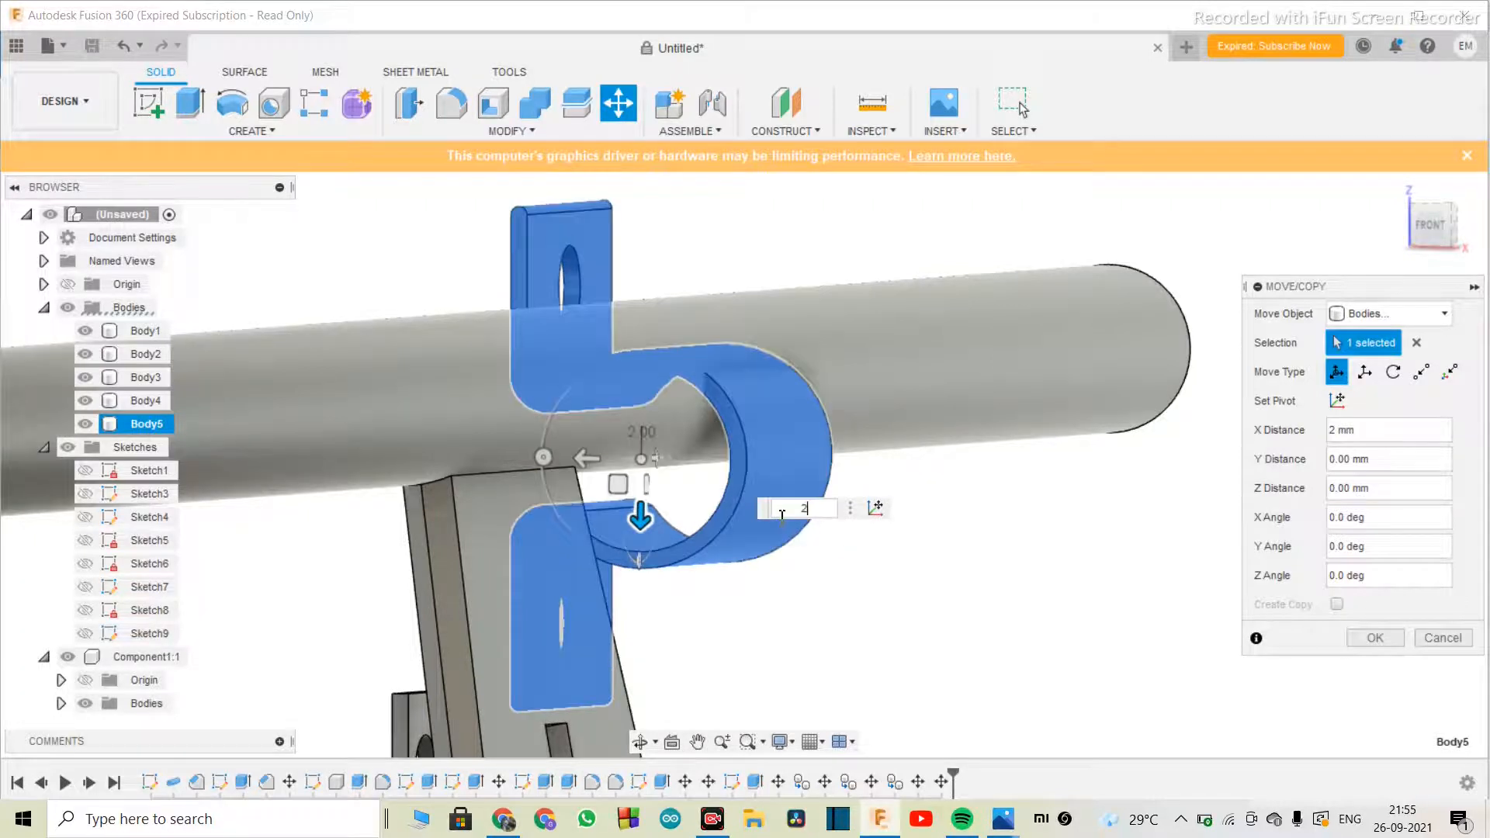
{"action": "key", "text": "BackSpace"}
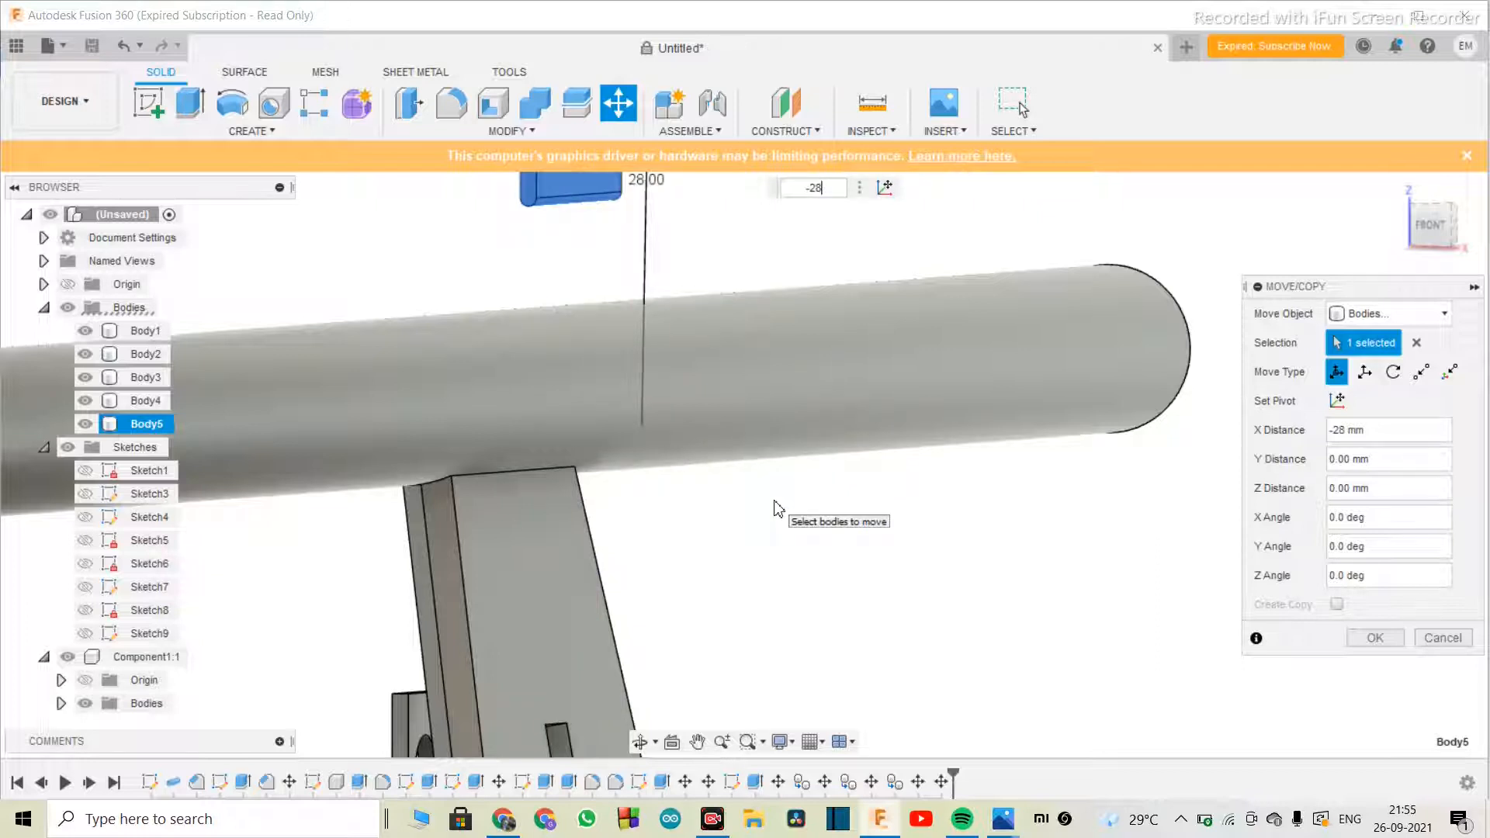
{"action": "key", "text": "BackSpace"}
{"action": "key", "text": "BackSpace"}
{"action": "type", "text": "30"}
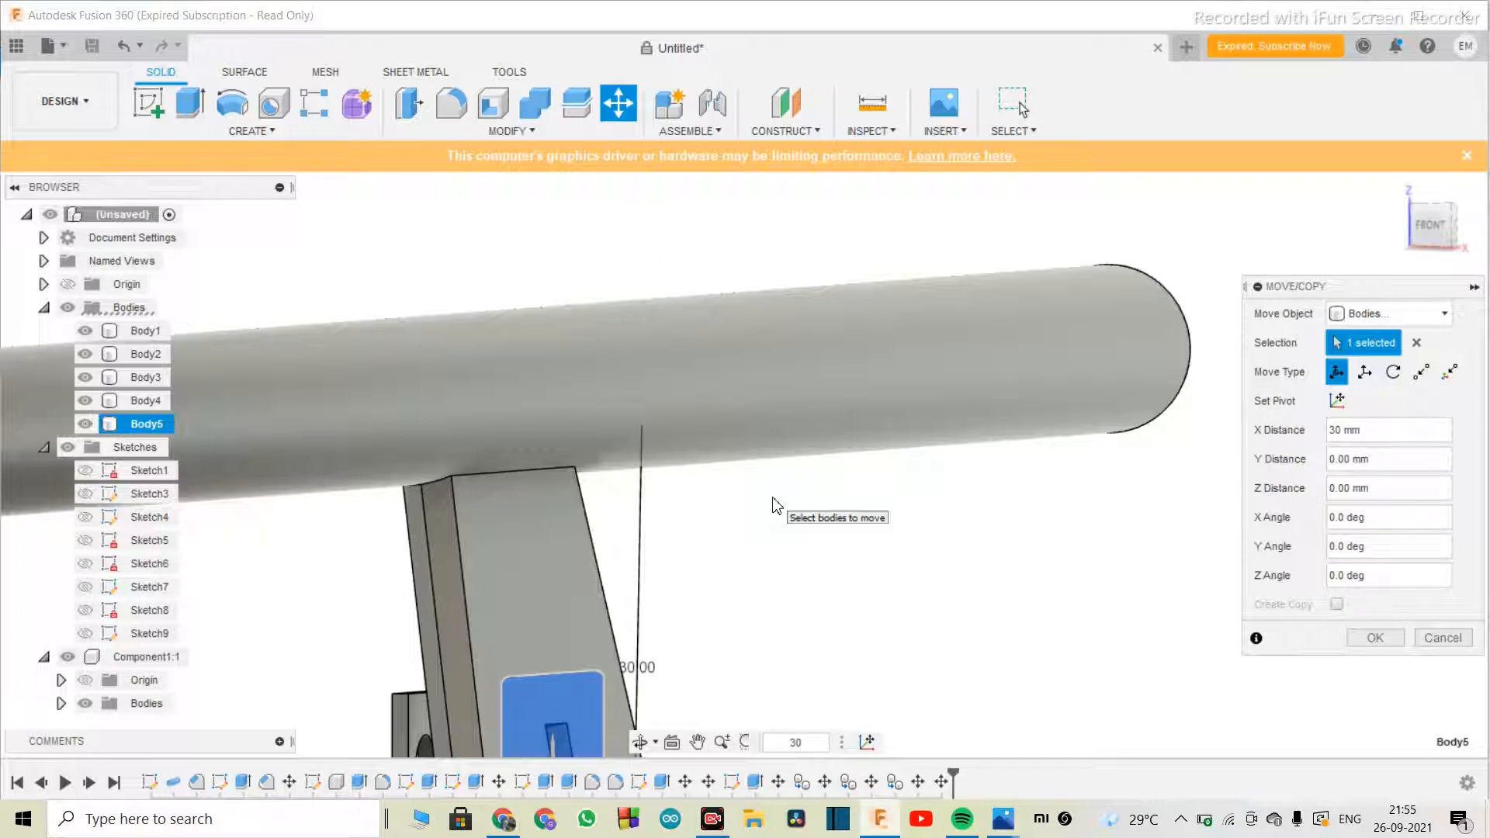
{"action": "type", "text": "0"}
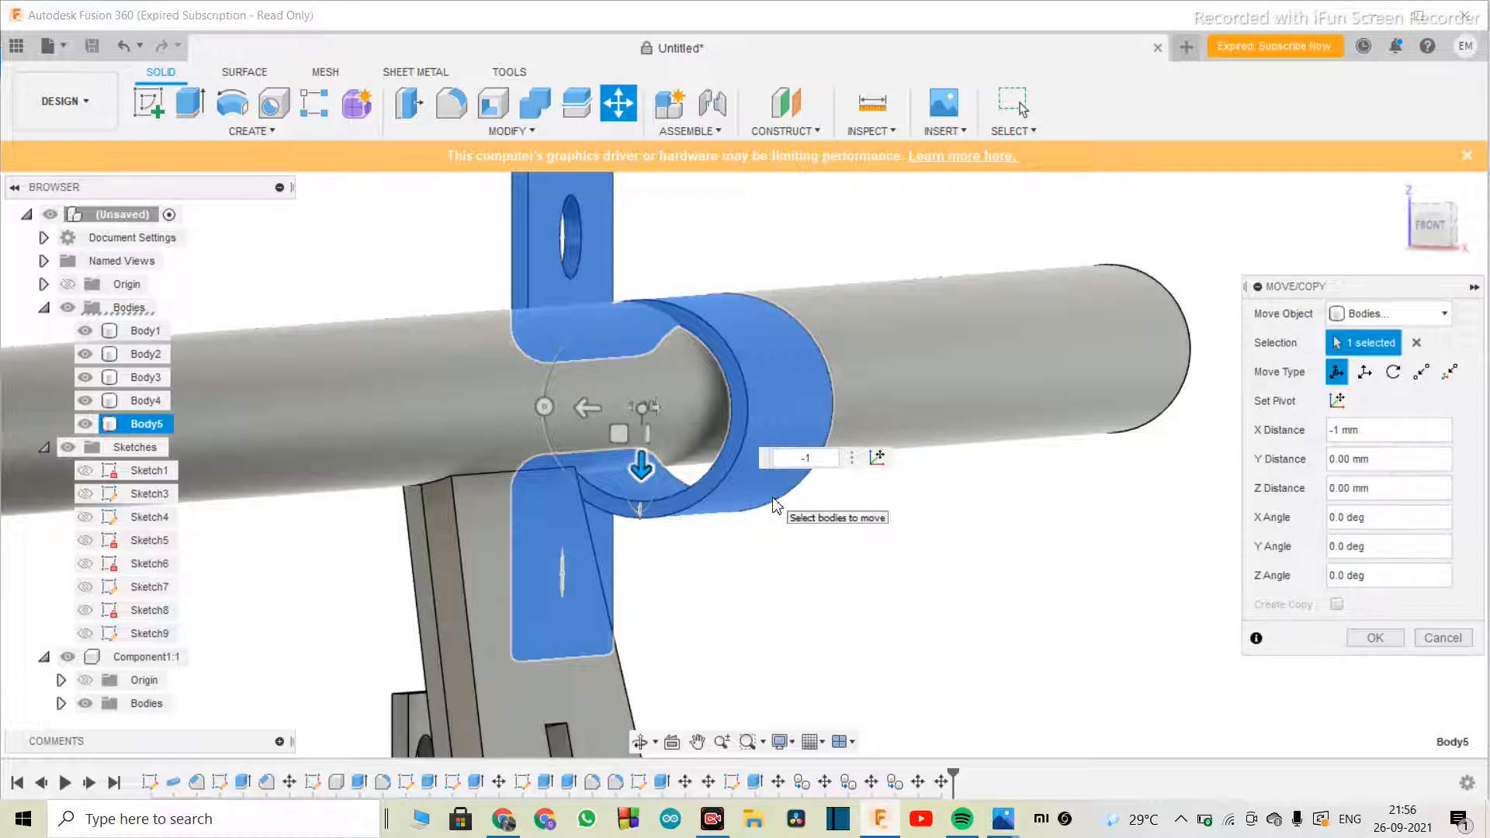
{"action": "key", "text": "BackSpace"}
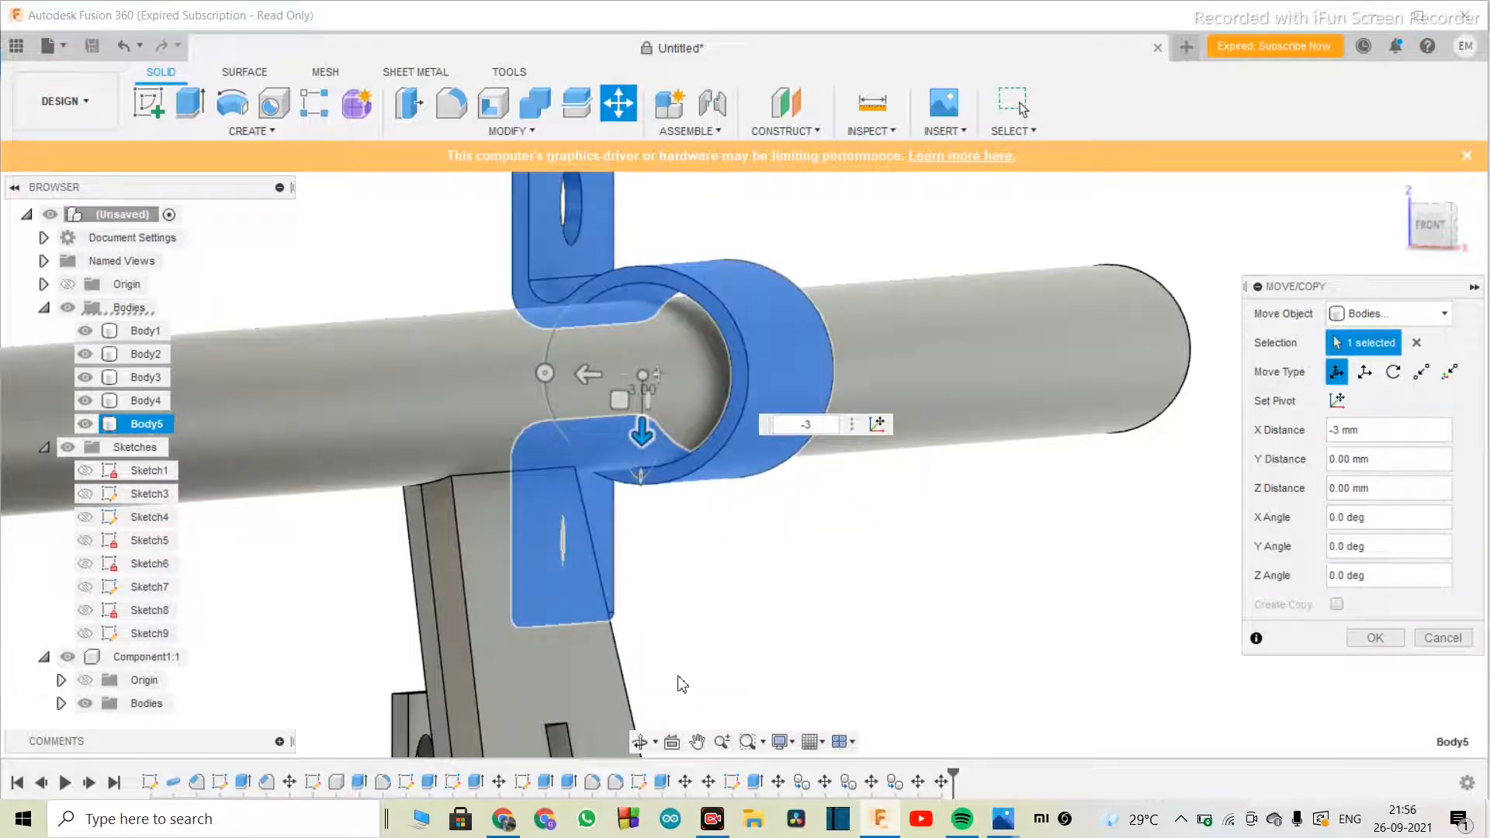
- Try a further Y distance of -1 mm for Body5, set it to 1 mm and confirm the move
{"action": "left_click", "coordinate": [640, 741]}
{"action": "left_click_drag", "start_coordinate": [666, 543], "coordinate": [694, 523]}
{"action": "key", "text": "Escape"}
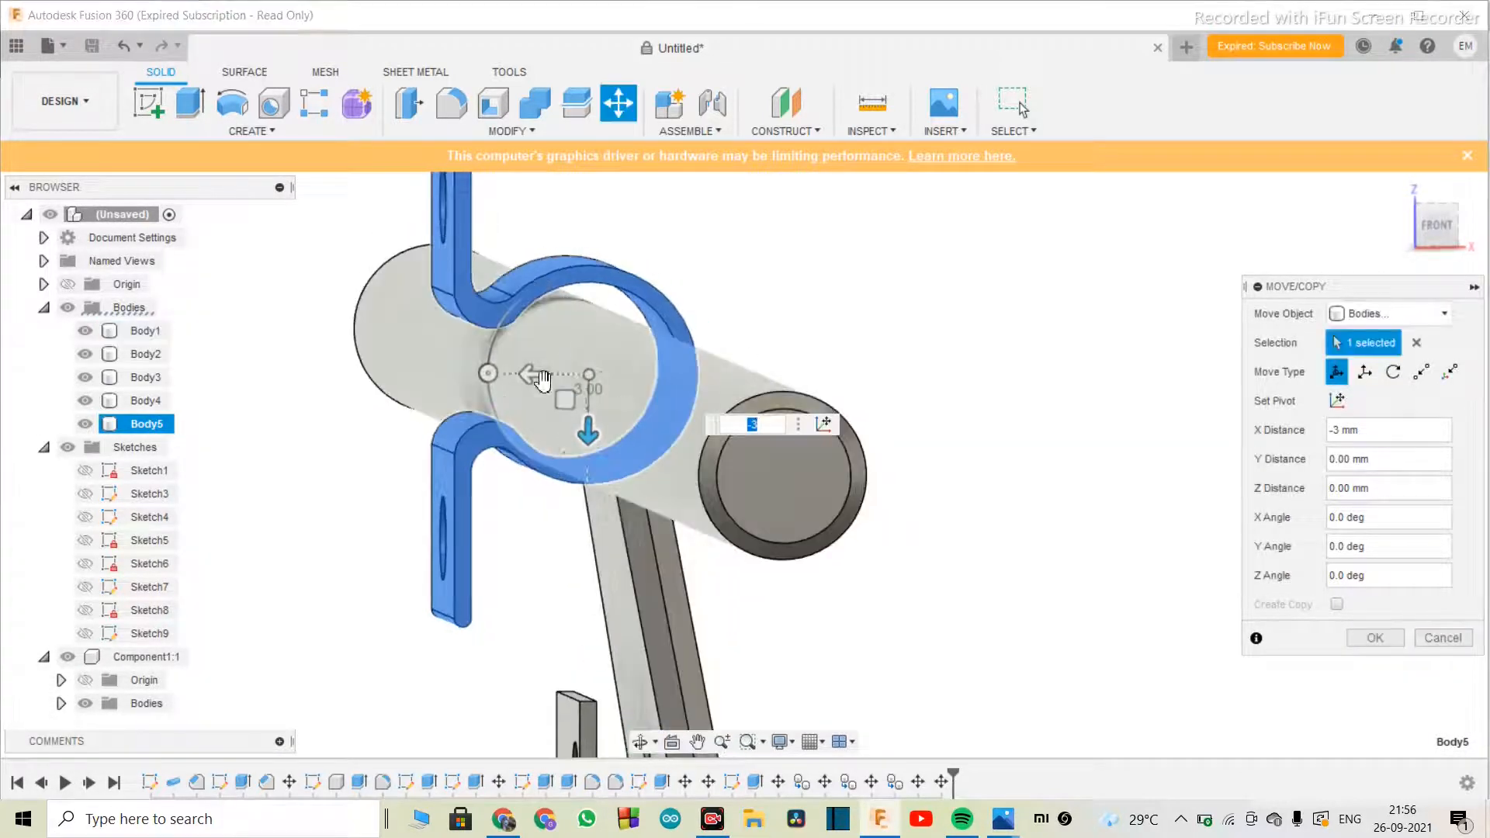
{"action": "left_click", "coordinate": [534, 376]}
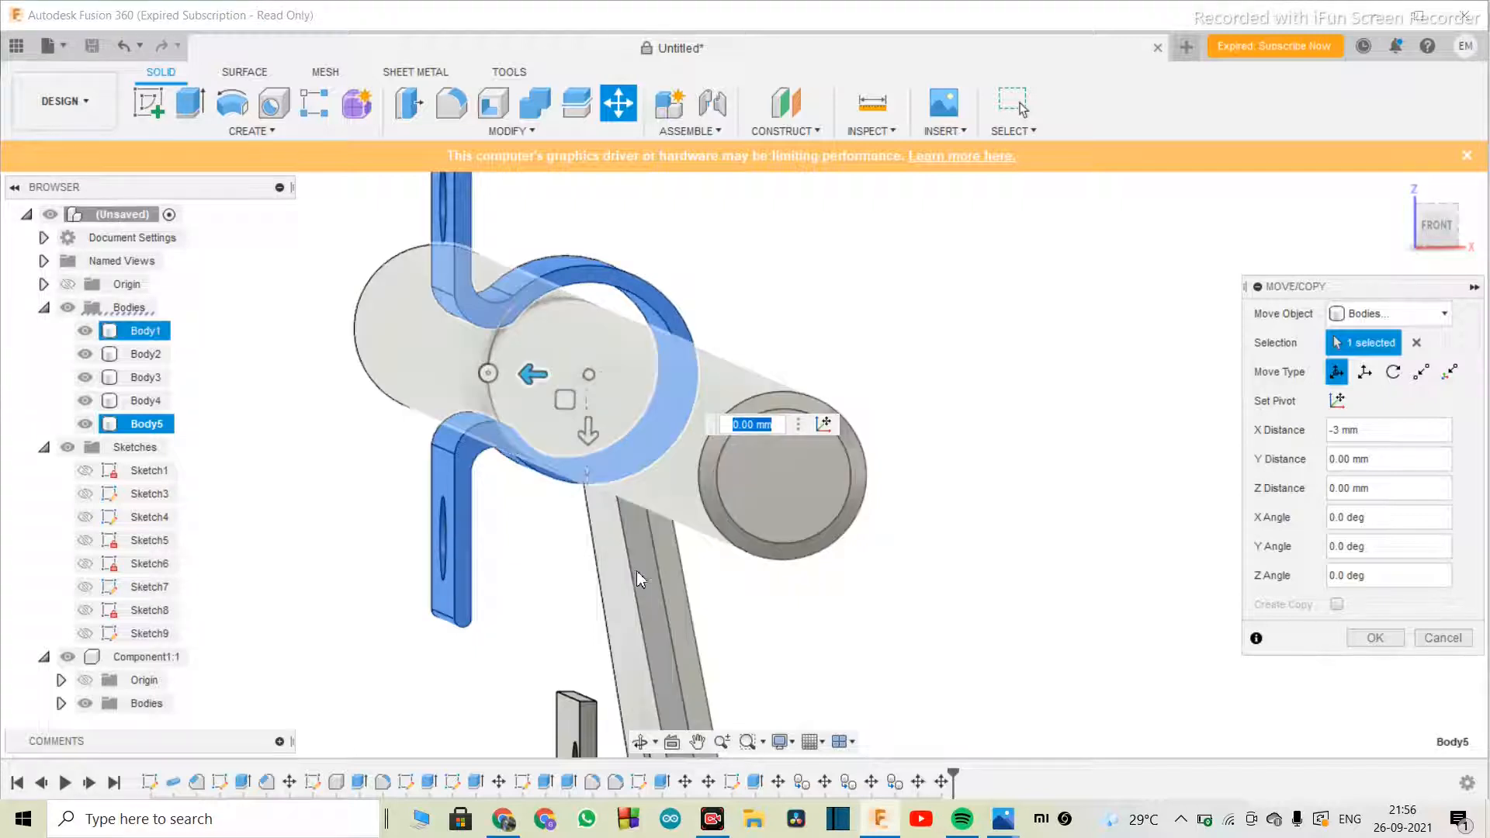
{"action": "type", "text": "-1"}
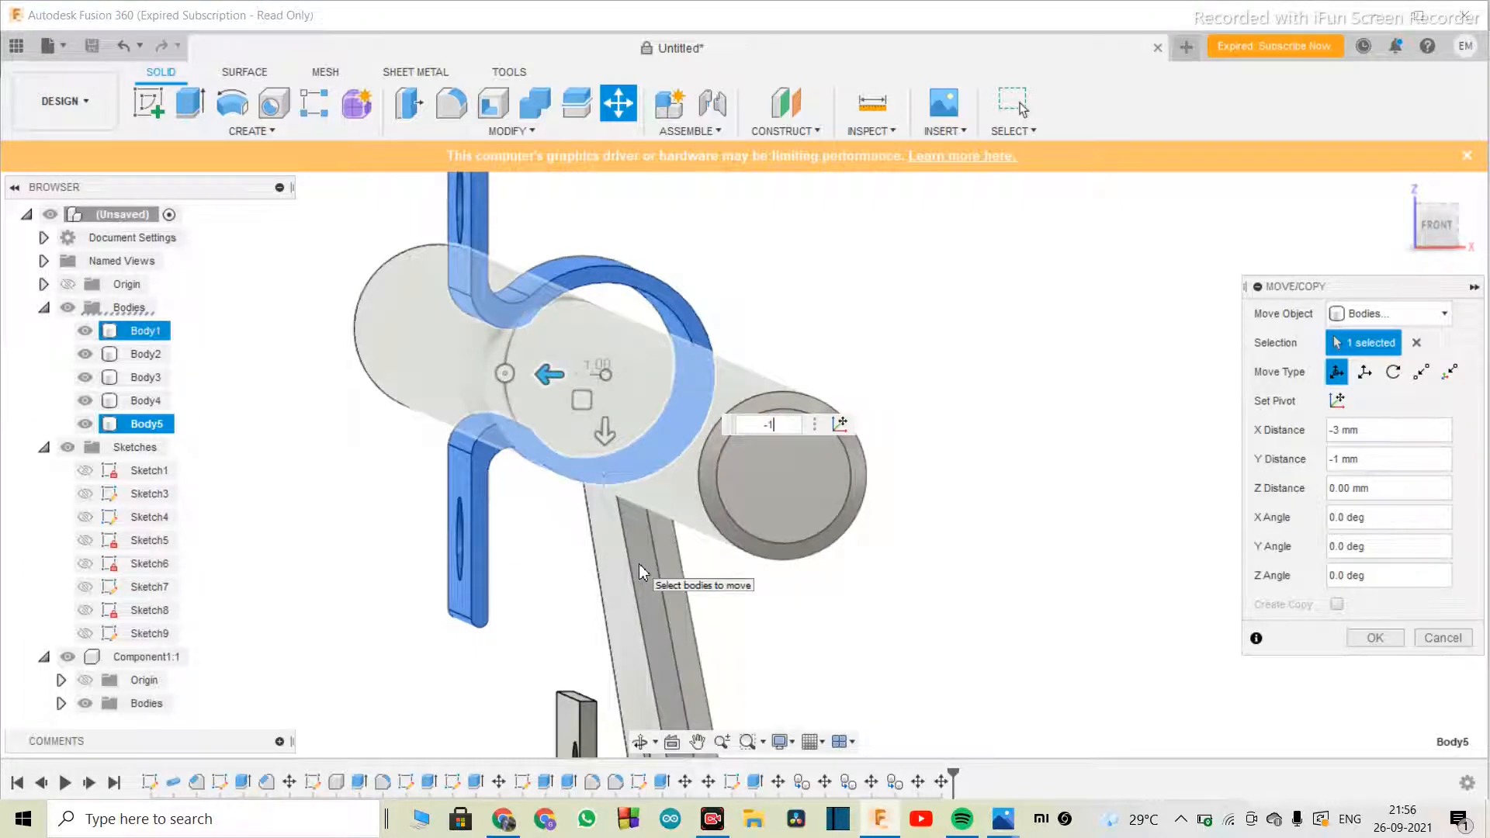
{"action": "type", "text": "1"}
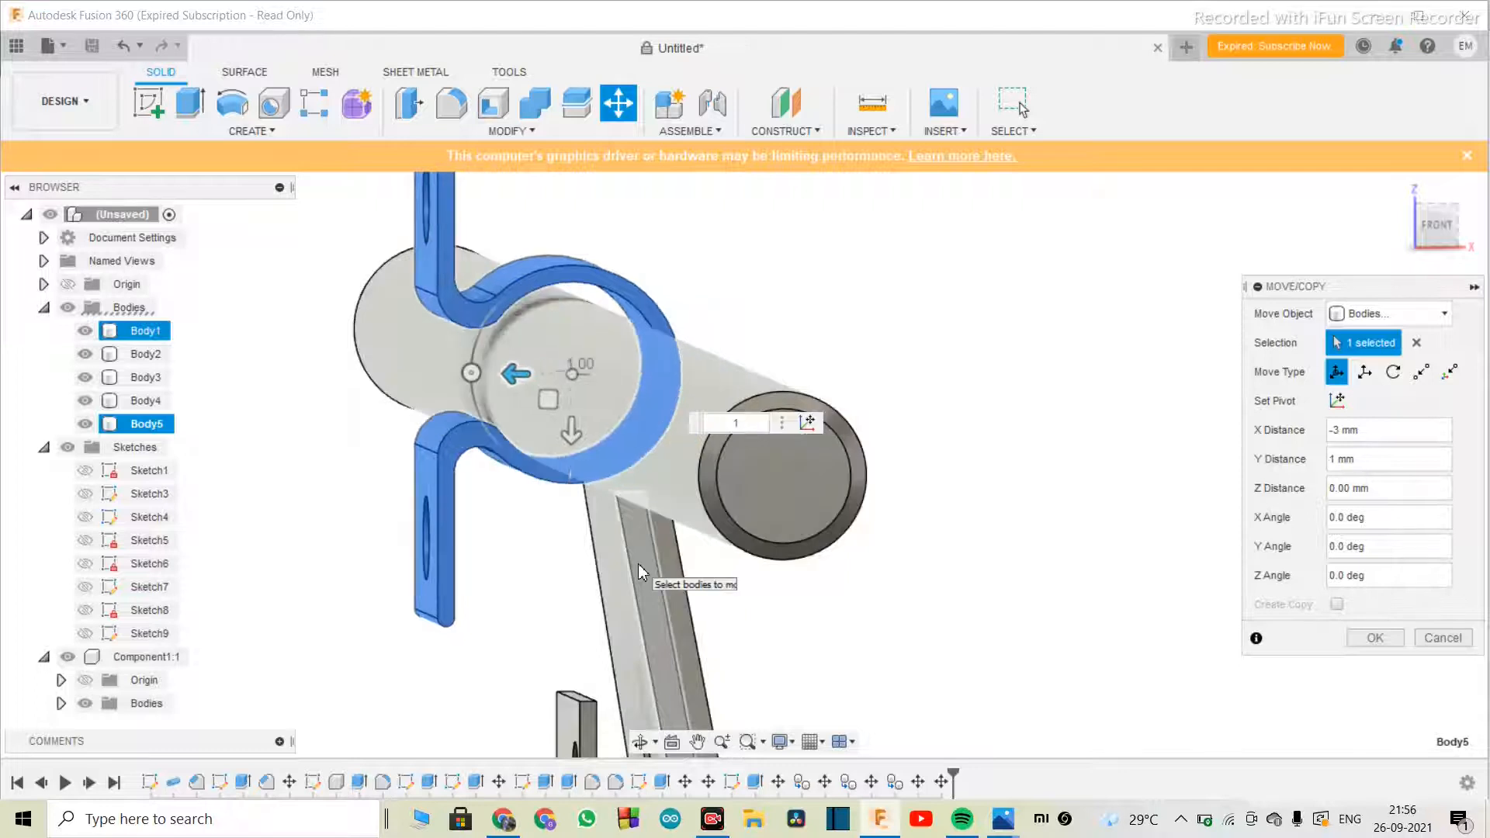
{"action": "left_click", "coordinate": [639, 741]}
{"action": "left_click_drag", "start_coordinate": [644, 606], "coordinate": [608, 572]}
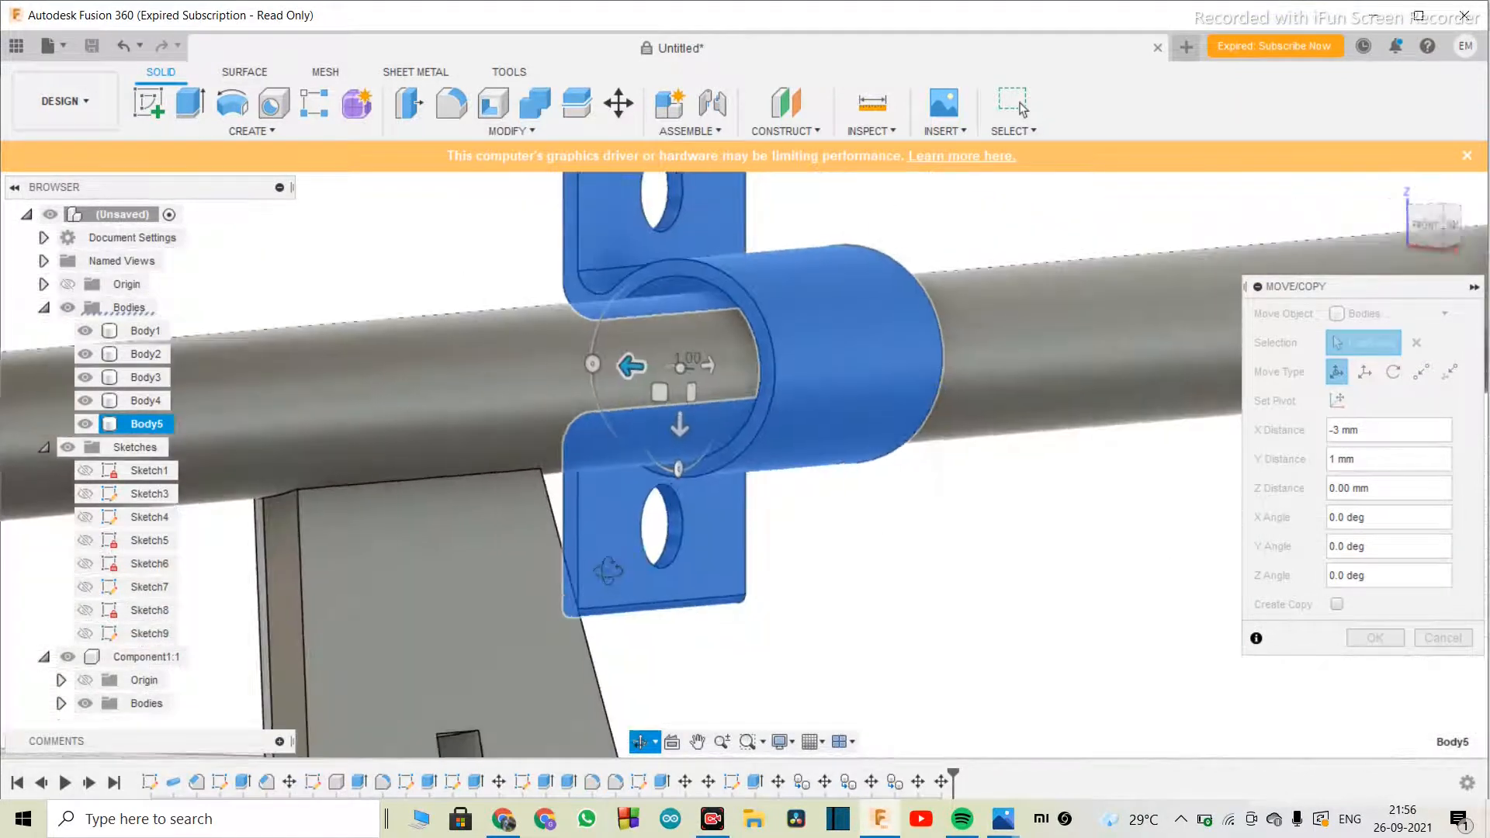
{"action": "key", "text": "Escape"}
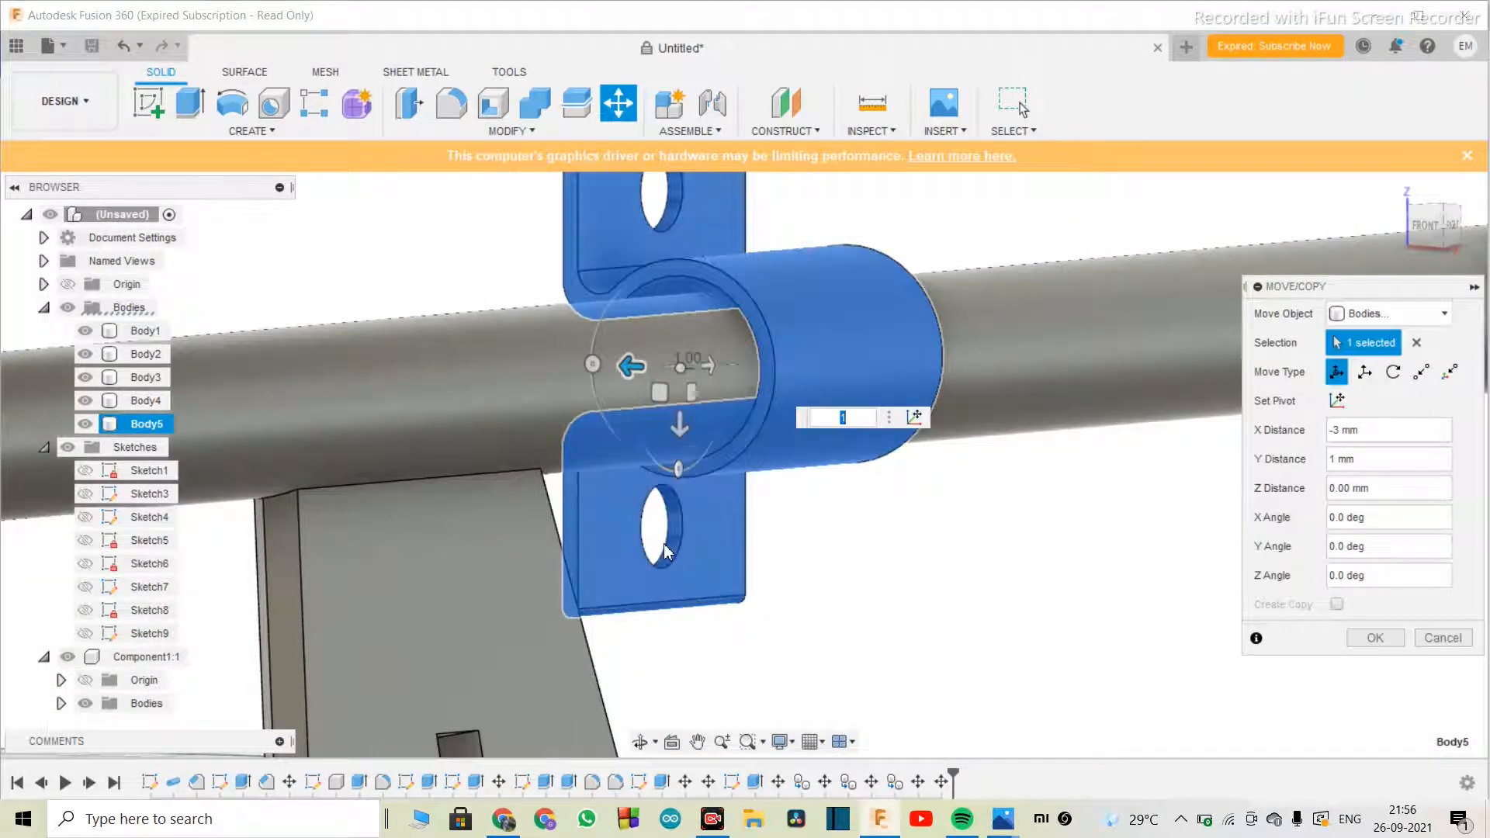
{"action": "key", "text": "Return"}
- Select the three spare clamp brackets lying away from the rod and delete them, accepting the deletion of referenced features
{"action": "left_click", "coordinate": [649, 745]}
{"action": "left_click_drag", "start_coordinate": [638, 454], "coordinate": [467, 440]}
{"action": "scroll", "coordinate": [482, 616], "scroll_direction": "up", "scroll_amount": 5}
{"action": "scroll", "coordinate": [441, 626], "scroll_direction": "up", "scroll_amount": 1}
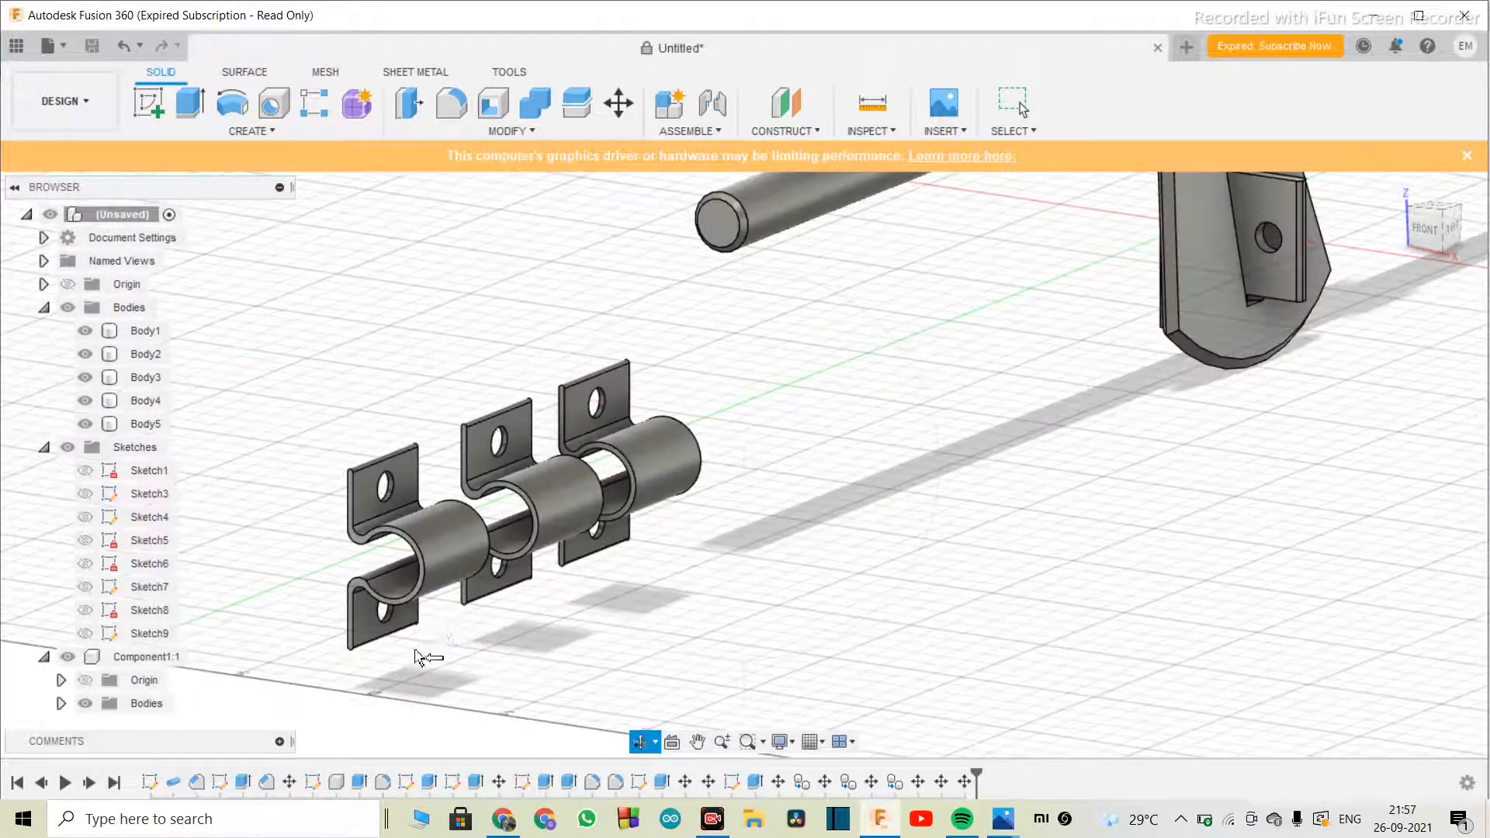
{"action": "key", "text": "Escape"}
{"action": "left_click_drag", "start_coordinate": [314, 680], "coordinate": [793, 321]}
{"action": "scroll", "coordinate": [605, 489], "scroll_direction": "down", "scroll_amount": 2}
{"action": "scroll", "coordinate": [606, 490], "scroll_direction": "up", "scroll_amount": 2}
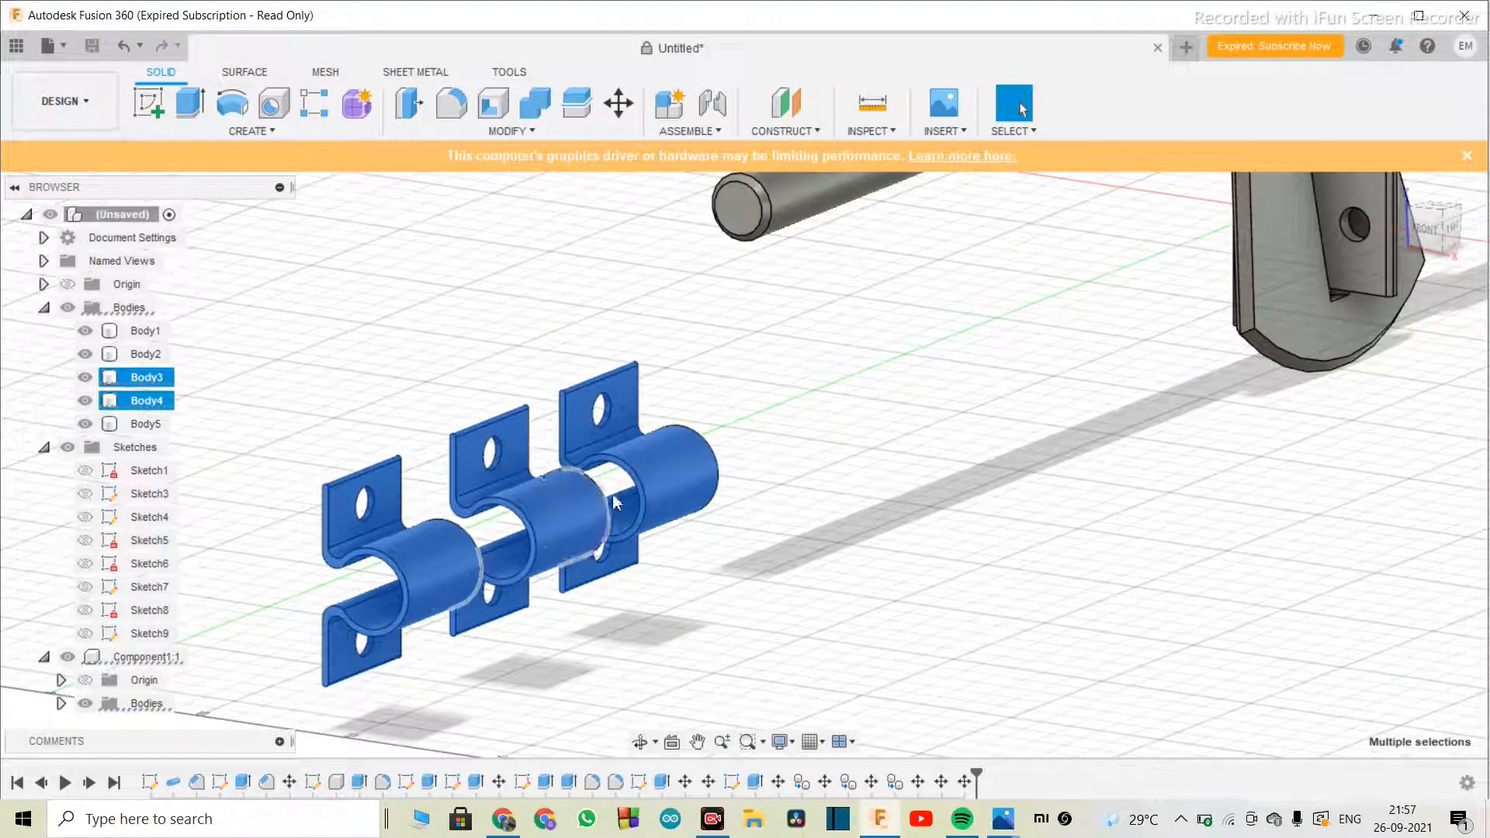
{"action": "scroll", "coordinate": [715, 346], "scroll_direction": "down", "scroll_amount": 5}
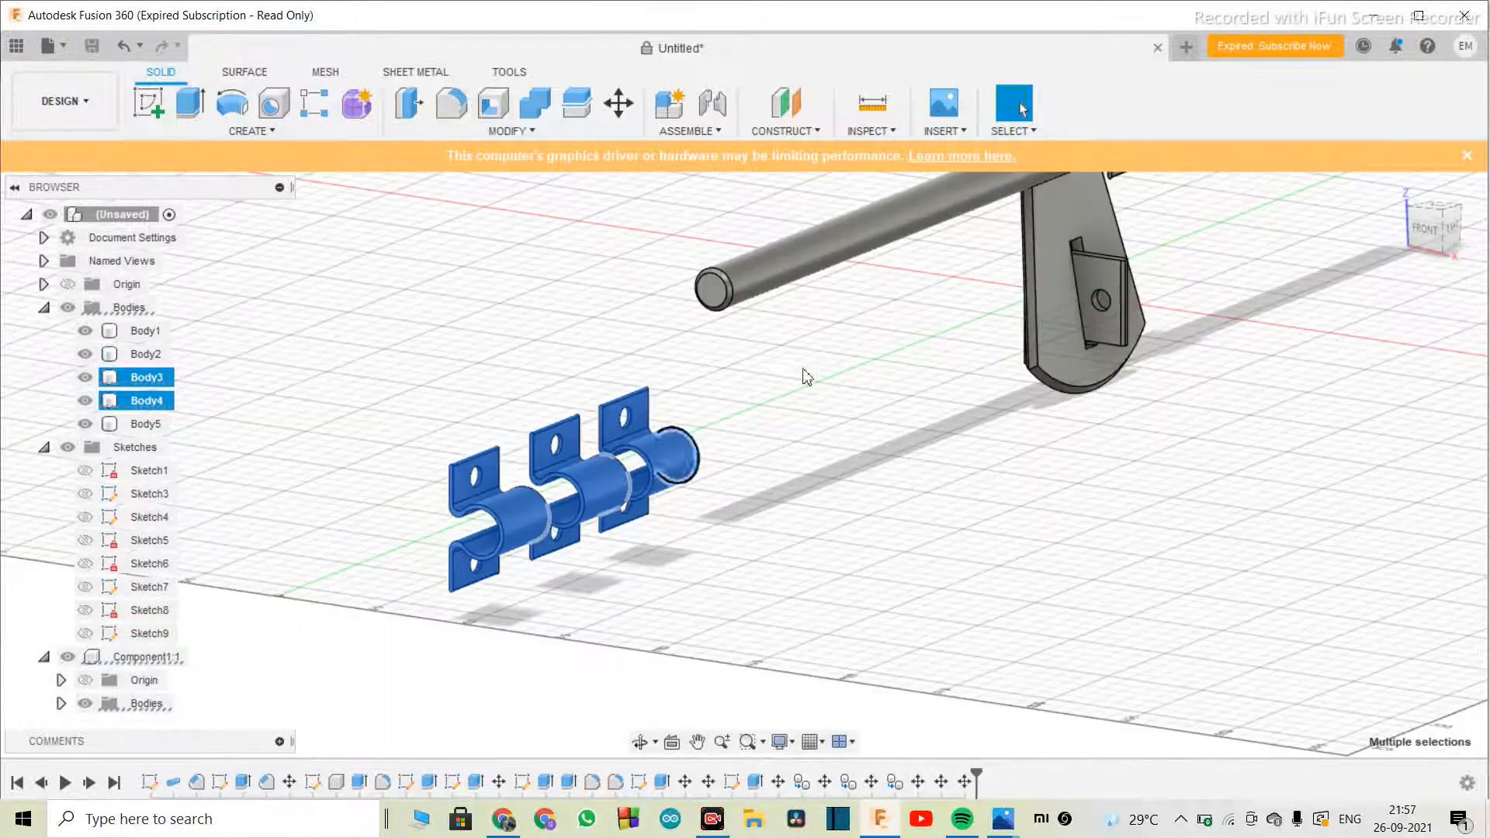
{"action": "scroll", "coordinate": [607, 477], "scroll_direction": "up", "scroll_amount": 2}
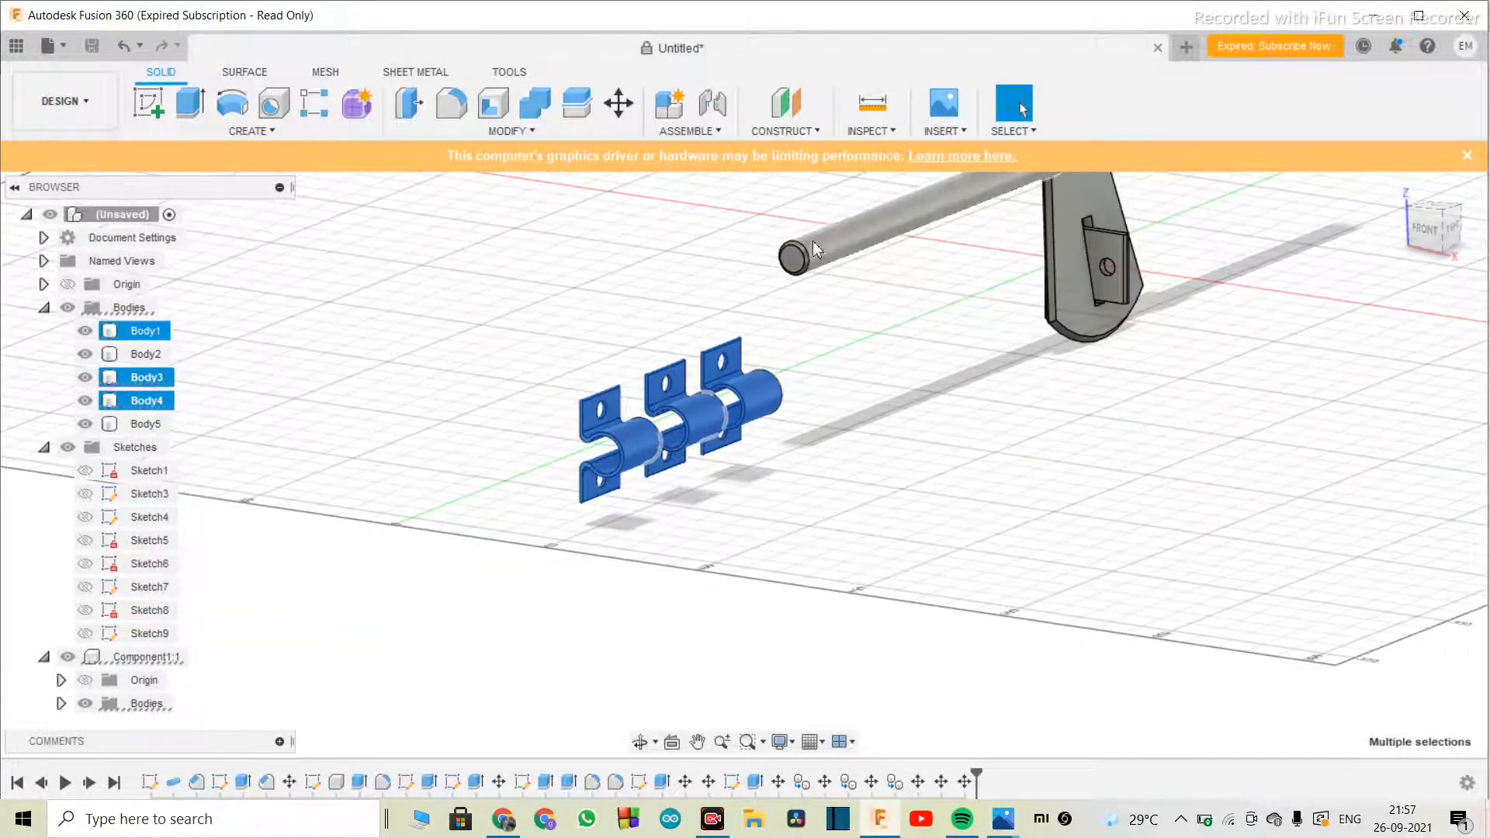
{"action": "scroll", "coordinate": [646, 465], "scroll_direction": "down", "scroll_amount": 3}
{"action": "scroll", "coordinate": [707, 403], "scroll_direction": "up", "scroll_amount": 3}
{"action": "scroll", "coordinate": [639, 489], "scroll_direction": "down", "scroll_amount": 2}
{"action": "key", "text": "Delete"}
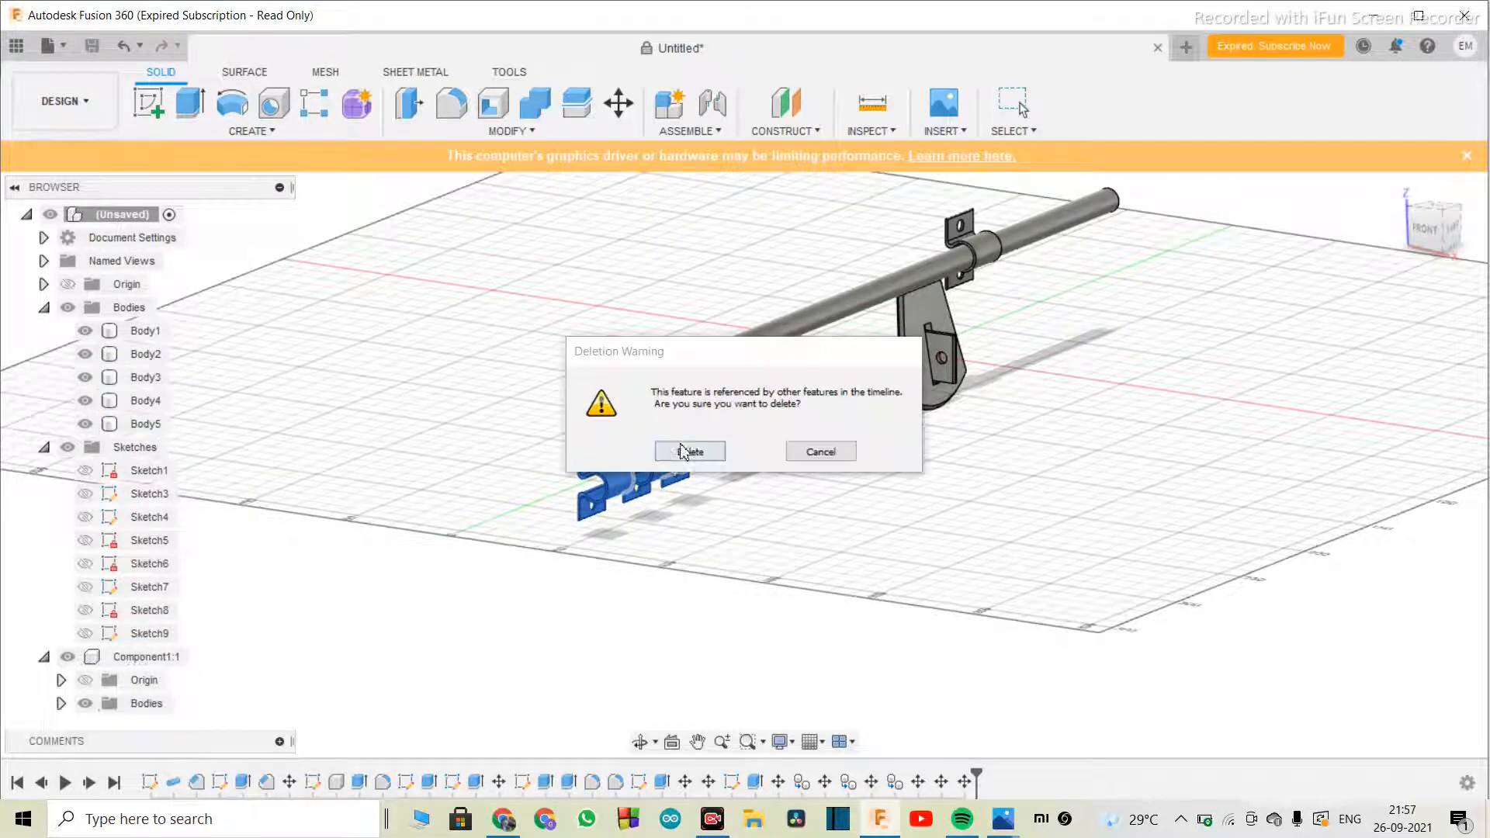
{"action": "left_click", "coordinate": [691, 451]}
{"action": "scroll", "coordinate": [683, 466], "scroll_direction": "down", "scroll_amount": 3}
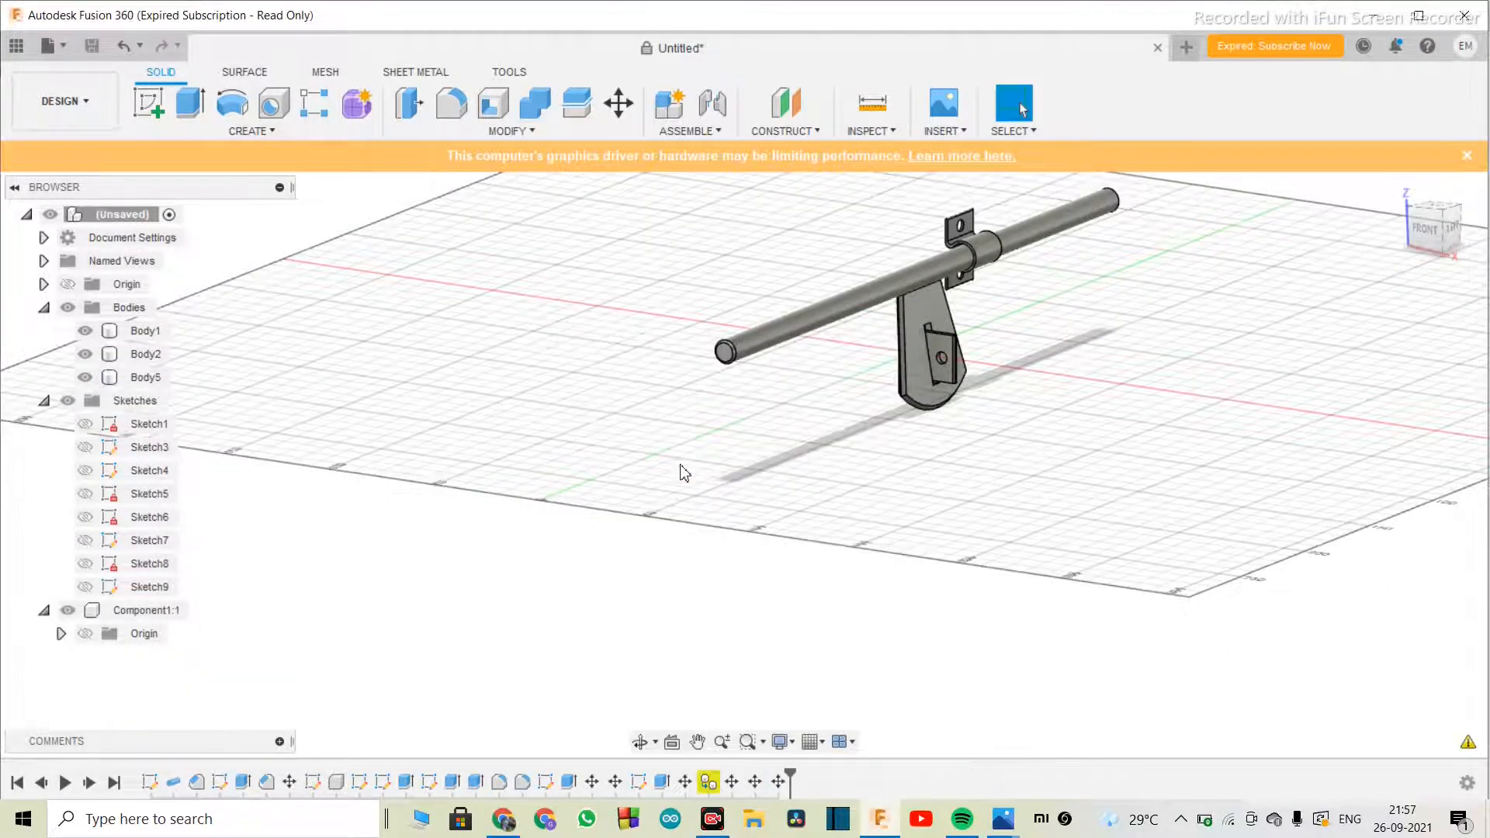
{"action": "scroll", "coordinate": [846, 411], "scroll_direction": "up", "scroll_amount": 4}
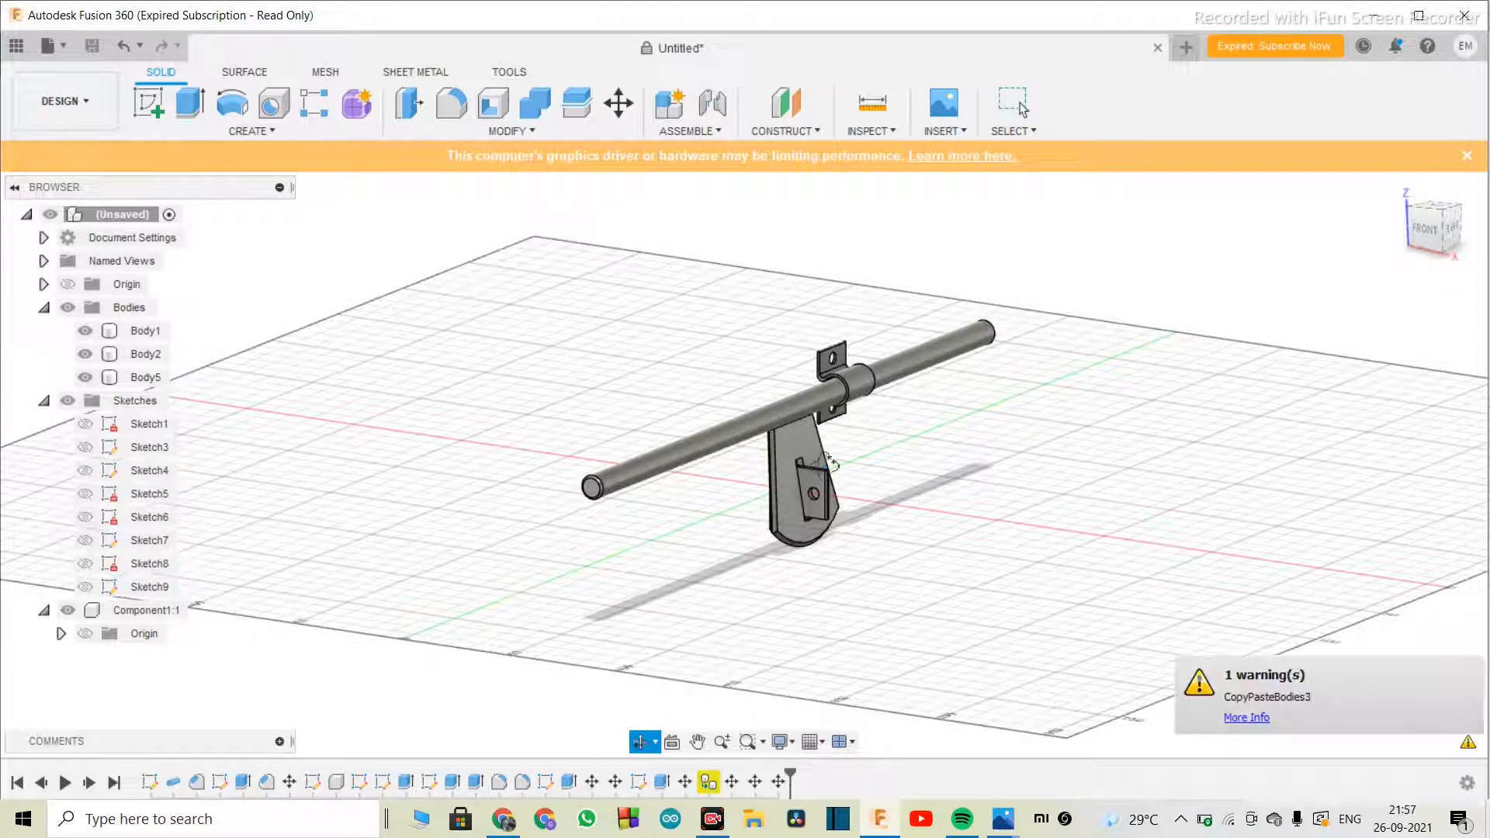
- Copy the clamp bracket Body5 along the rod with a Z distance of -70 mm
{"action": "middle_click_drag", "start_coordinate": [745, 497], "coordinate": [854, 408], "text": "shift"}
{"action": "scroll", "coordinate": [853, 407], "scroll_direction": "up", "scroll_amount": 4}
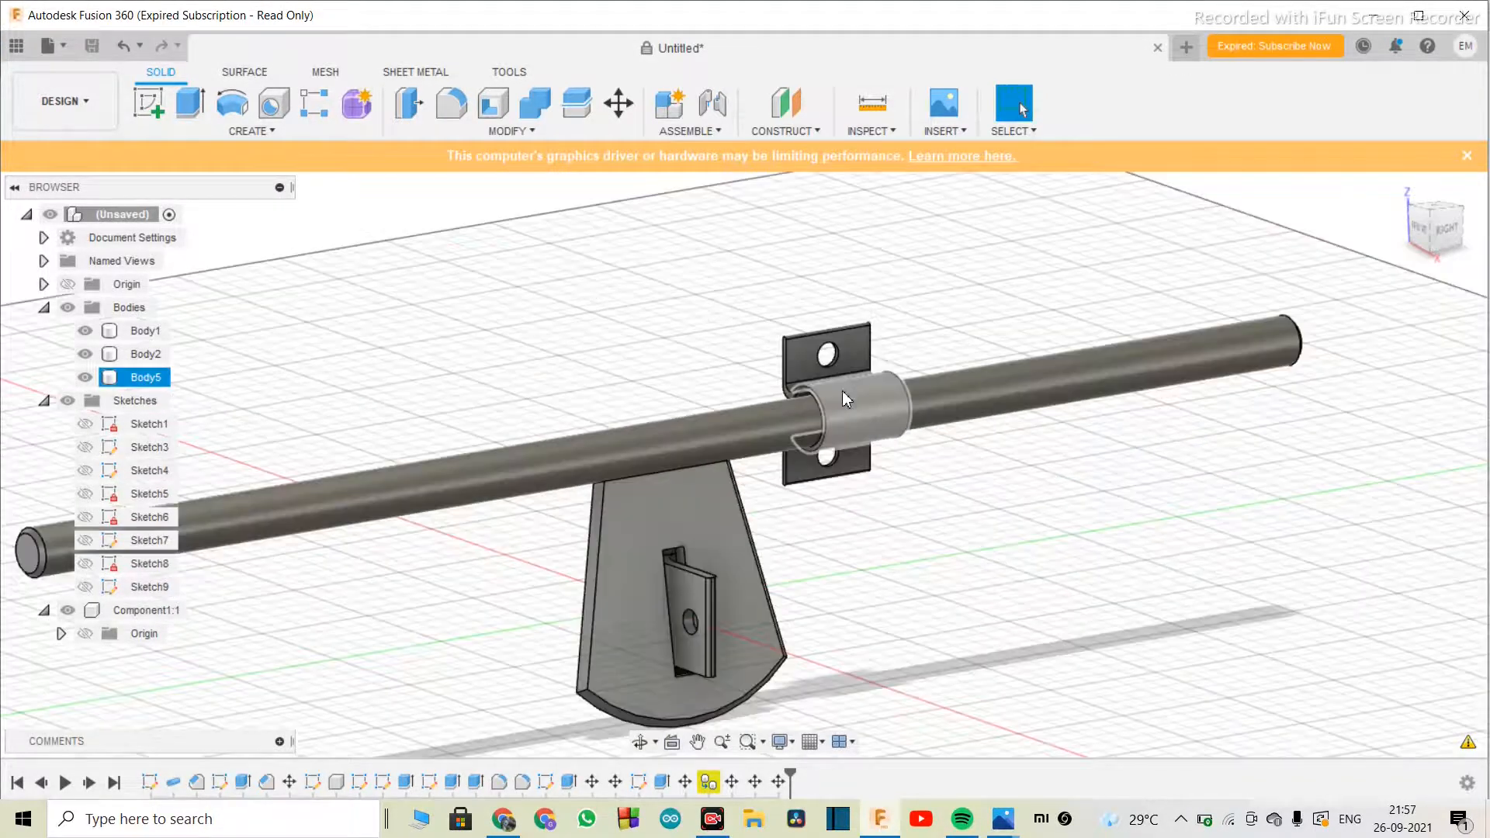
{"action": "left_click", "coordinate": [619, 104]}
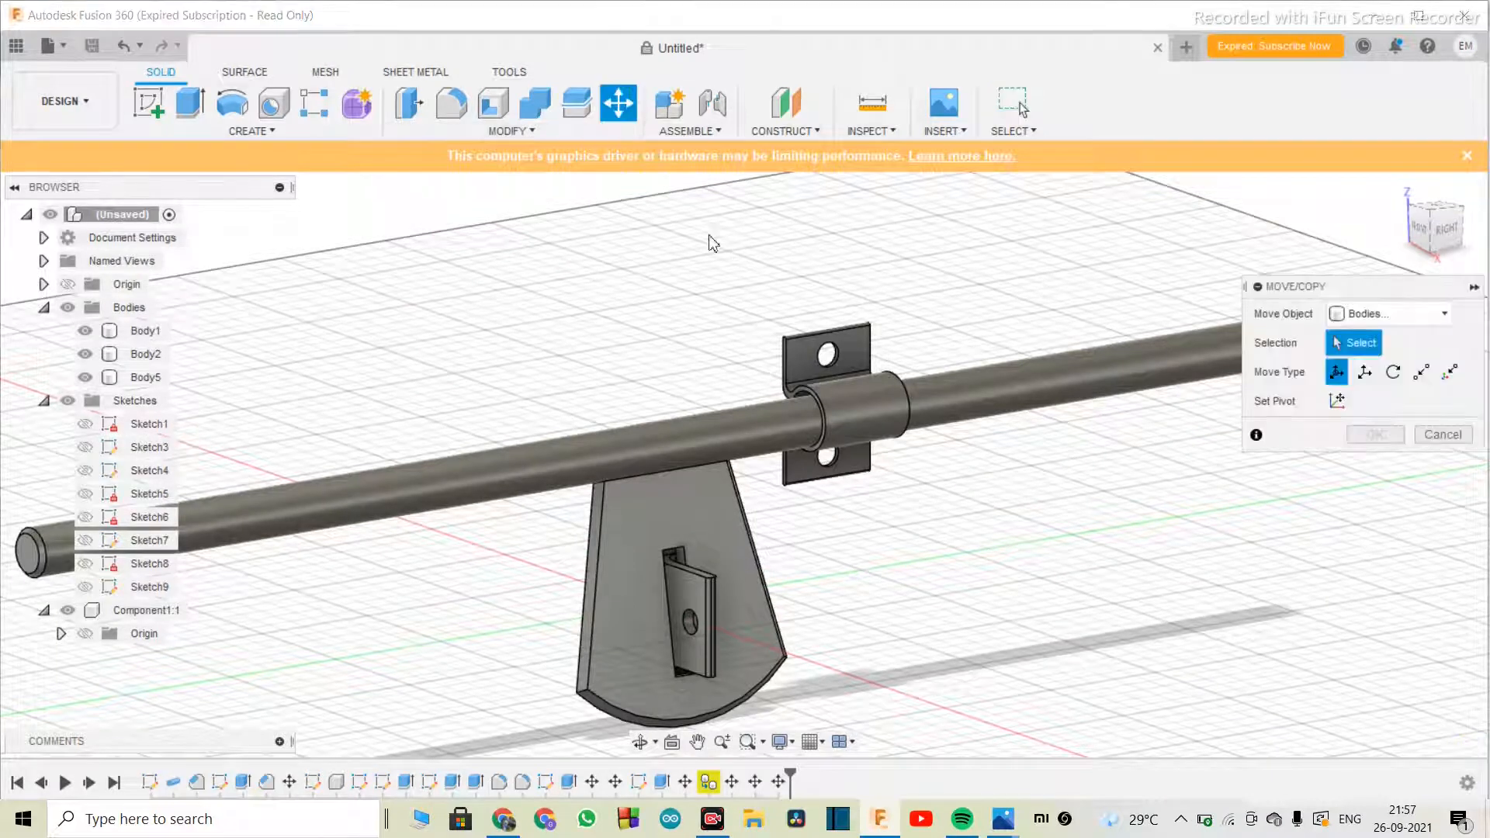
{"action": "left_click", "coordinate": [840, 402]}
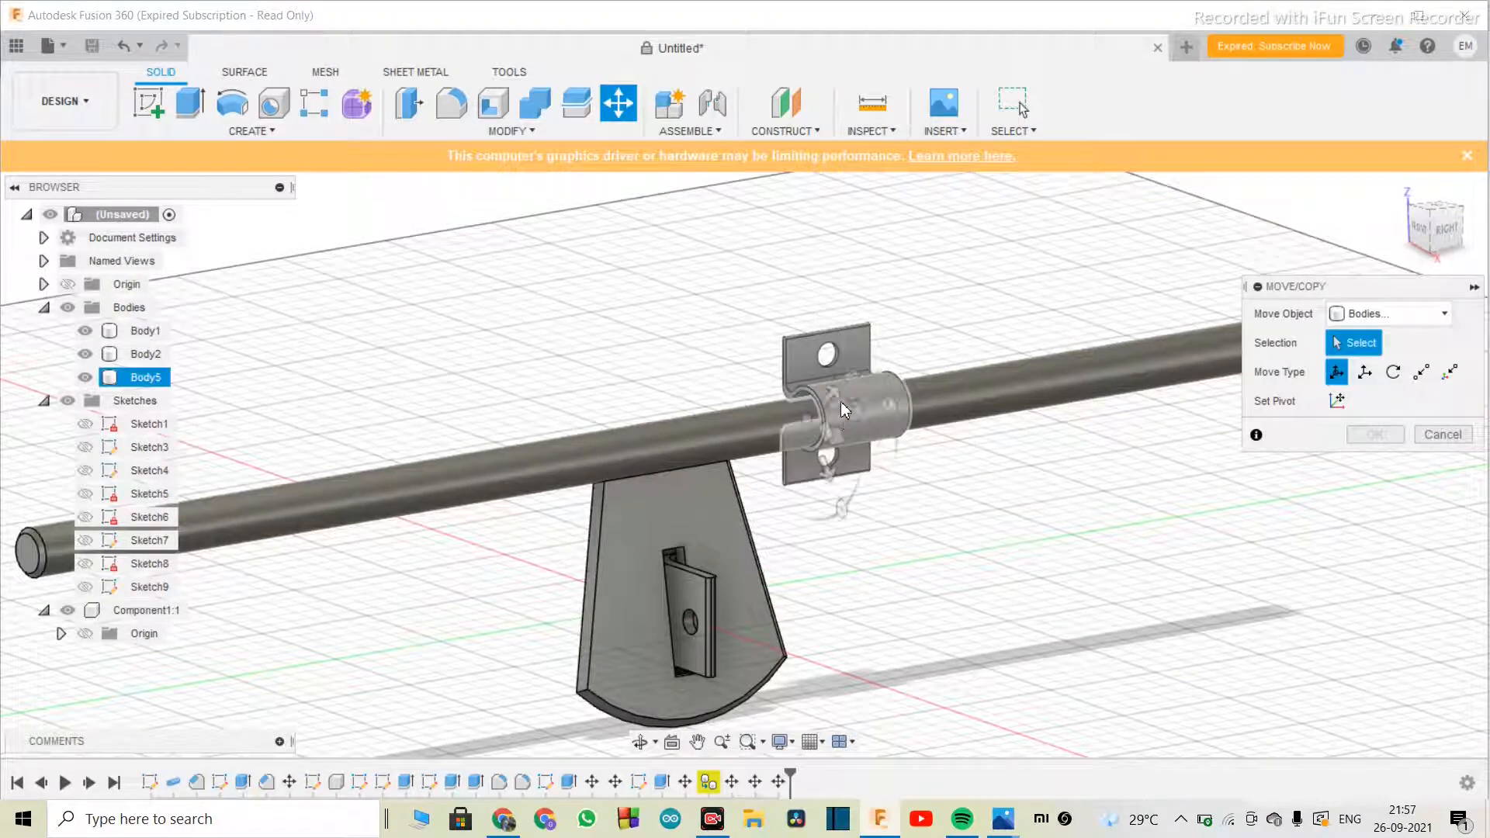
{"action": "left_click_drag", "start_coordinate": [843, 410], "coordinate": [909, 442]}
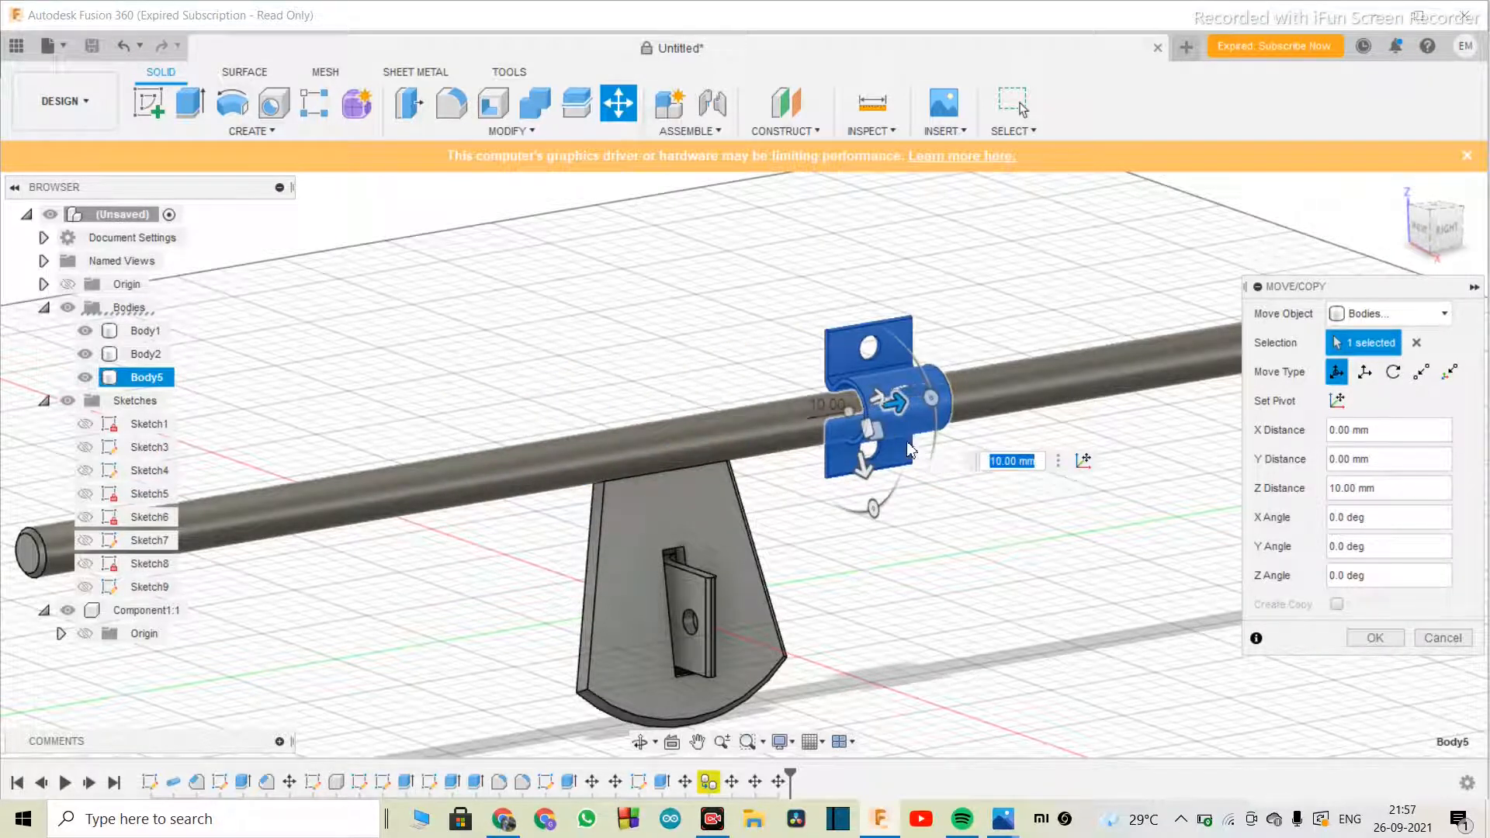
{"action": "type", "text": "0"}
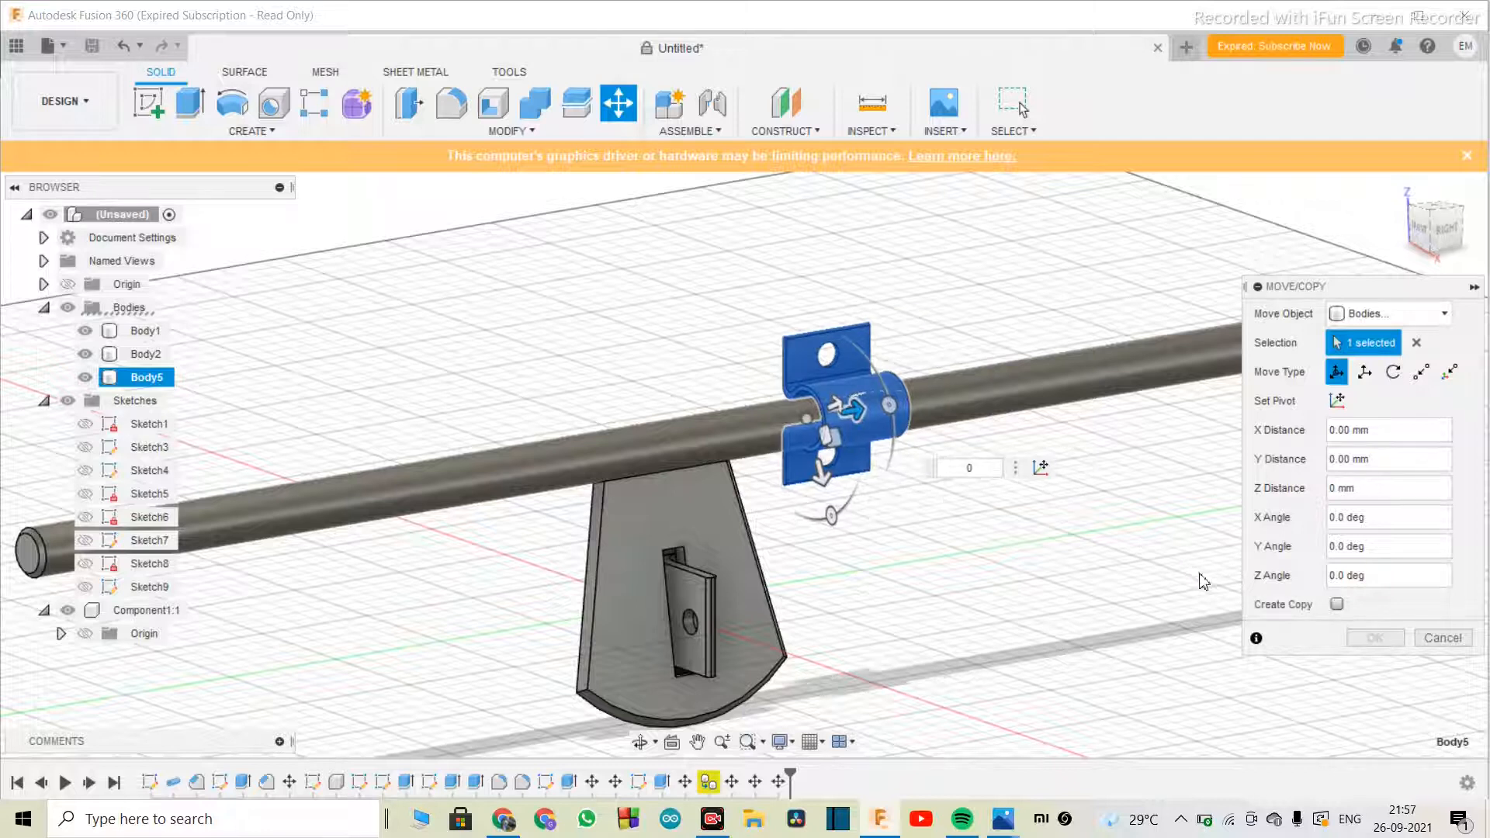
{"action": "left_click_drag", "start_coordinate": [858, 416], "coordinate": [559, 454]}
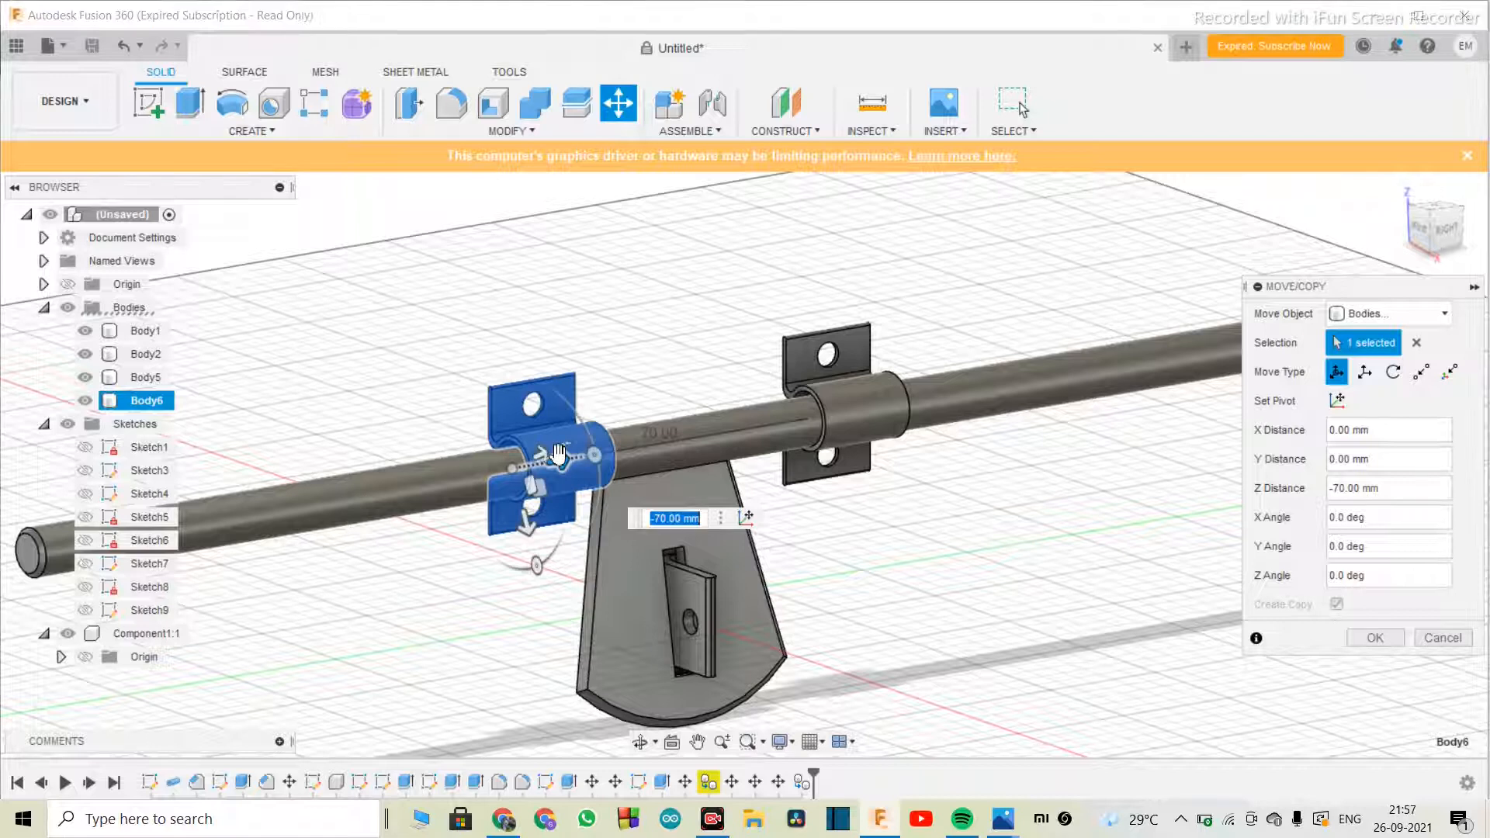
{"action": "left_click", "coordinate": [1368, 635]}
- Edit the copied bracket's move feature, shifting it further along the rod with a Y distance of -5 mm
{"action": "scroll", "coordinate": [1234, 555], "scroll_direction": "down", "scroll_amount": 3}
{"action": "scroll", "coordinate": [889, 432], "scroll_direction": "up", "scroll_amount": 5}
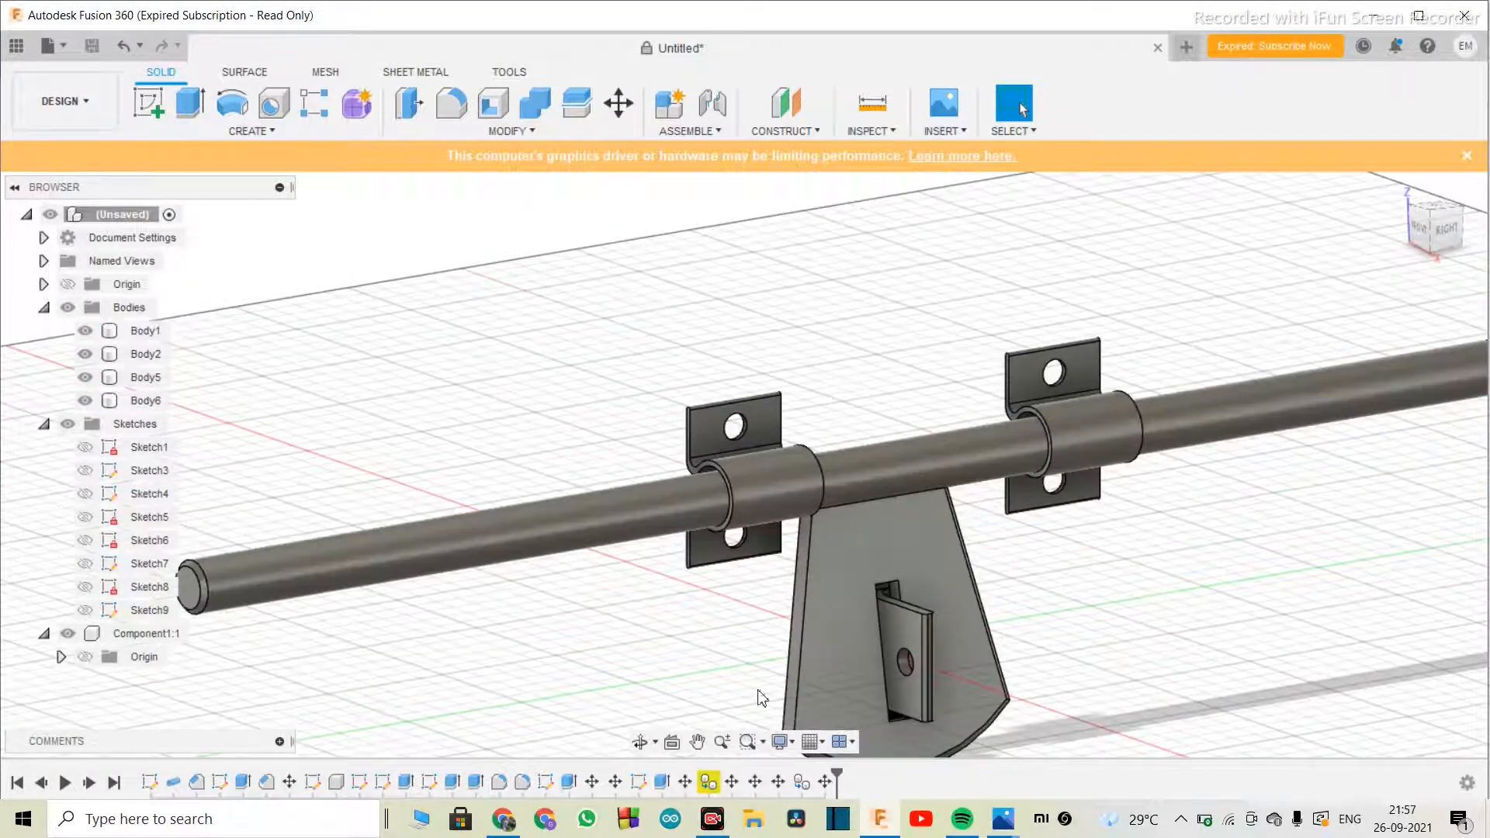
{"action": "left_click", "coordinate": [639, 742]}
{"action": "mouse_move", "coordinate": [689, 631]}
{"action": "left_mouse_down"}
{"action": "mouse_move", "coordinate": [626, 616]}
{"action": "mouse_move", "coordinate": [792, 619]}
{"action": "mouse_move", "coordinate": [795, 602]}
{"action": "mouse_move", "coordinate": [645, 598]}
{"action": "mouse_move", "coordinate": [684, 604]}
{"action": "left_mouse_up"}
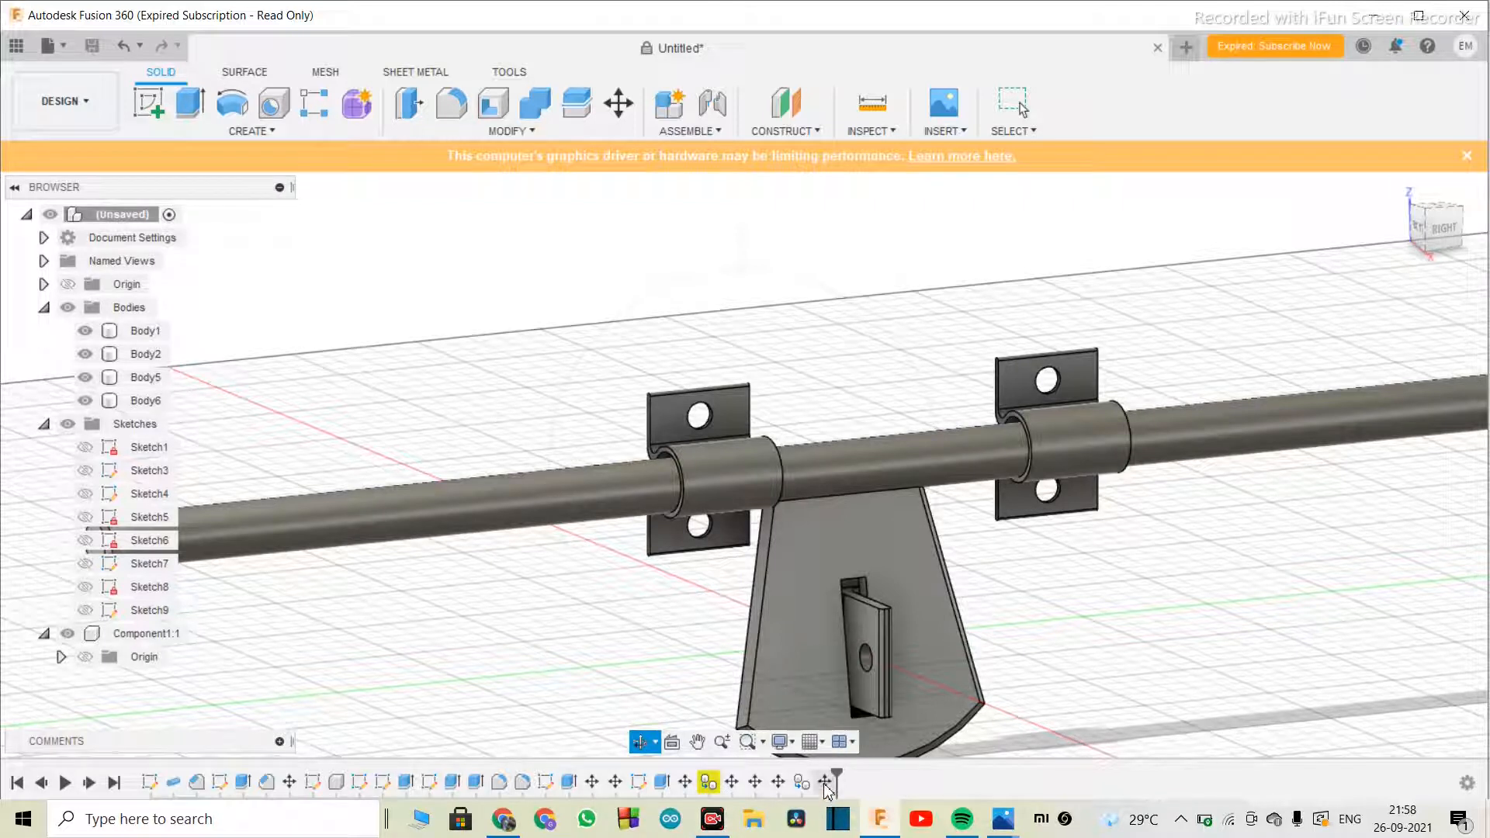
{"action": "right_click", "coordinate": [826, 782]}
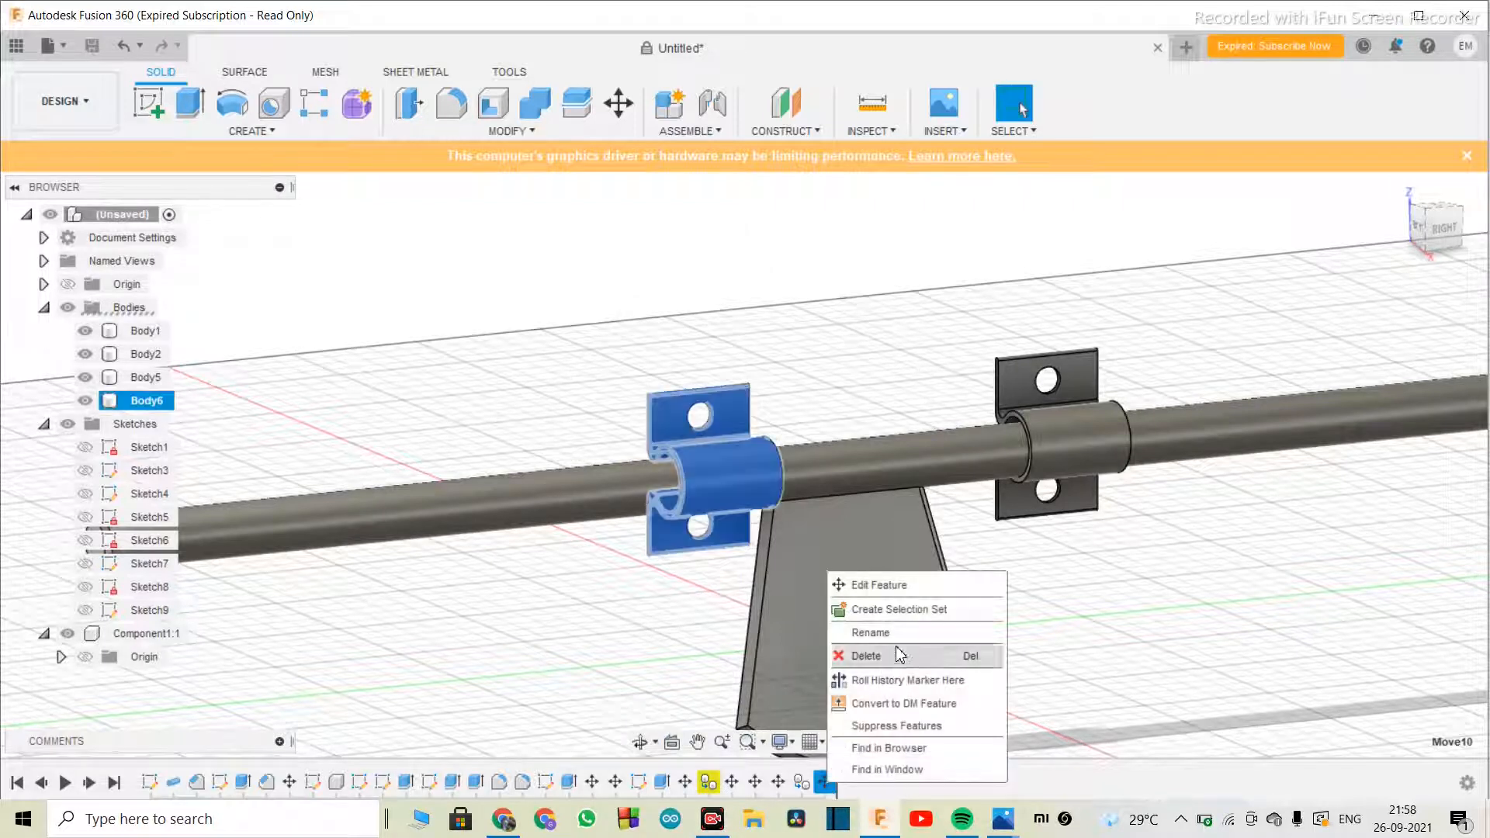
{"action": "left_click", "coordinate": [892, 588]}
{"action": "left_click_drag", "start_coordinate": [687, 546], "coordinate": [684, 553]}
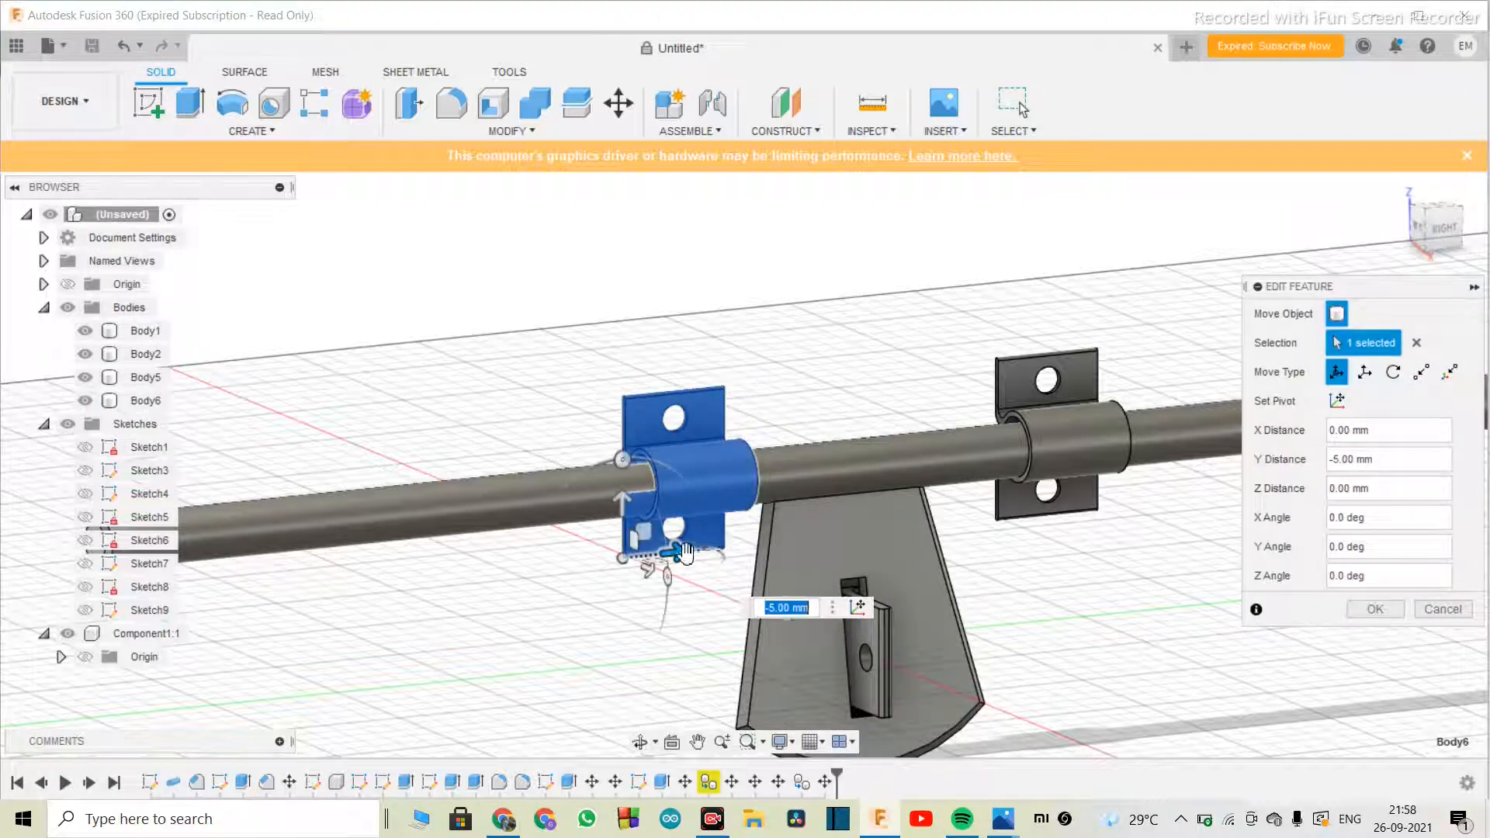
{"action": "left_click", "coordinate": [1390, 609]}
{"action": "scroll", "coordinate": [1170, 613], "scroll_direction": "down", "scroll_amount": 3}
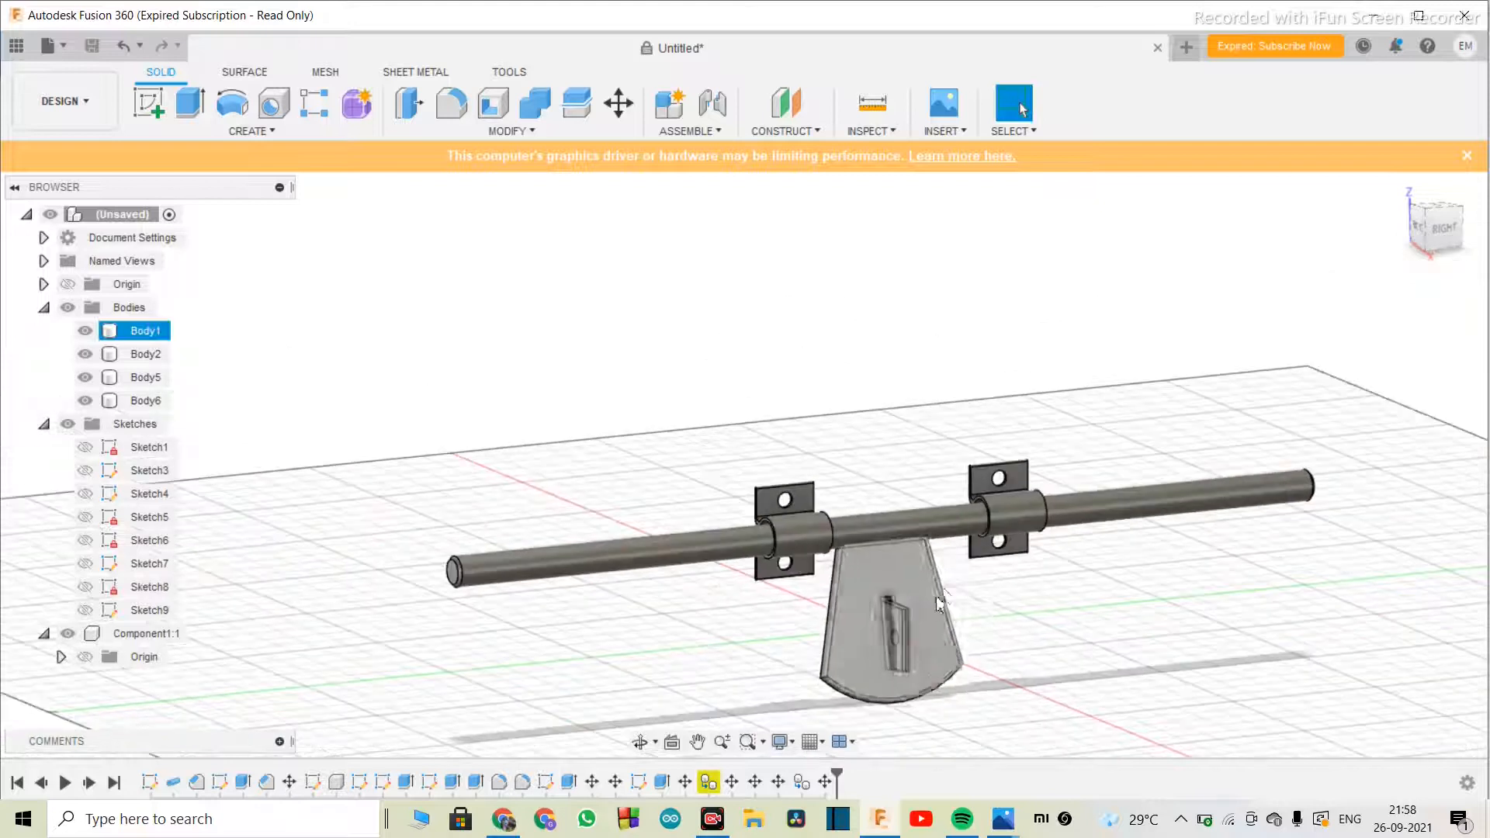
- Copy the bracket Body6 along the rod toward its free end with a Z distance of -100 mm
{"action": "left_click", "coordinate": [620, 105]}
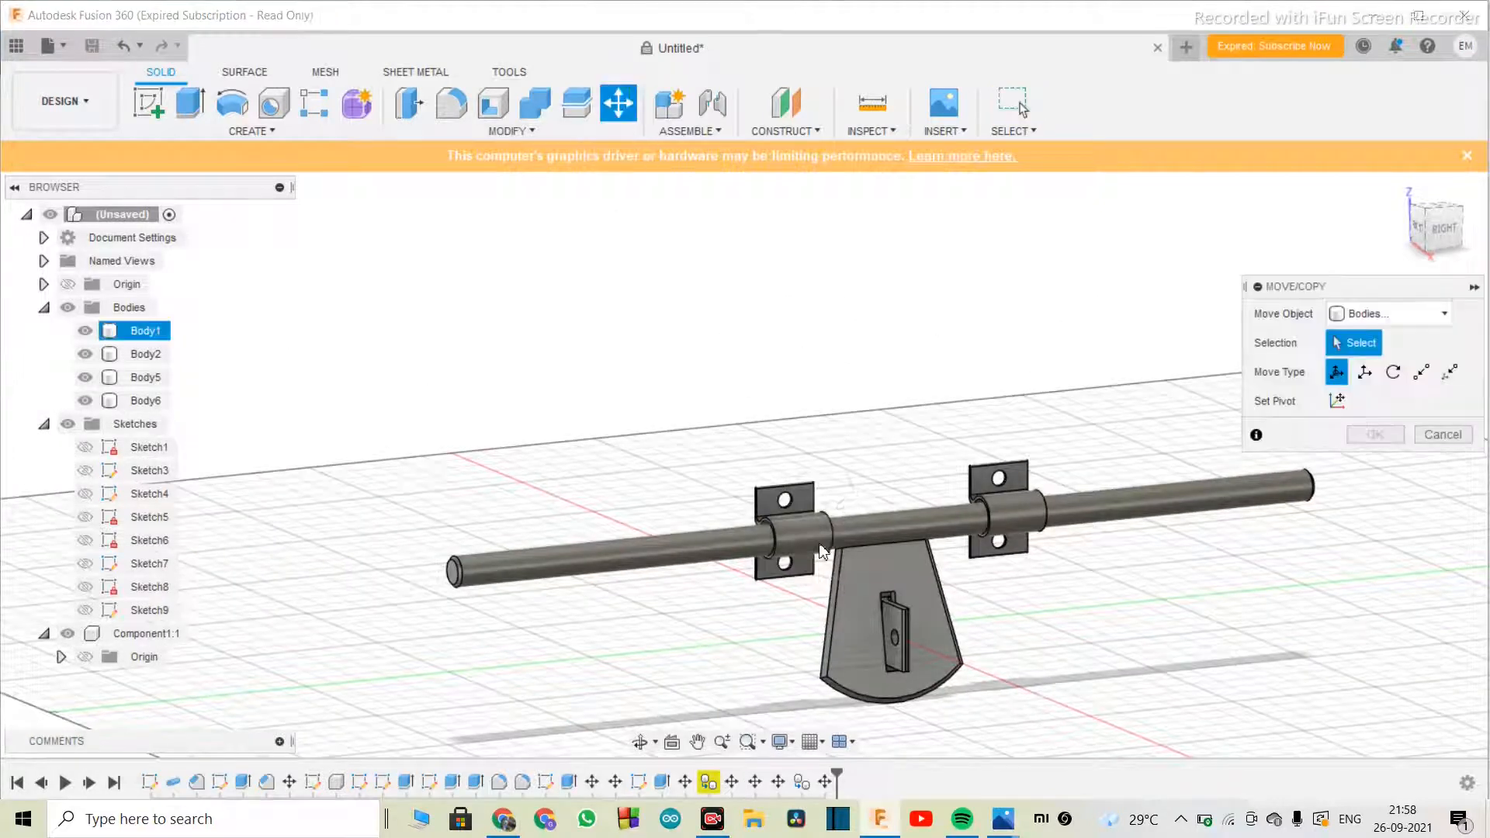
{"action": "left_click", "coordinate": [798, 538]}
{"action": "left_click_drag", "start_coordinate": [825, 532], "coordinate": [702, 548]}
{"action": "type", "text": "0"}
{"action": "key", "text": "Return"}
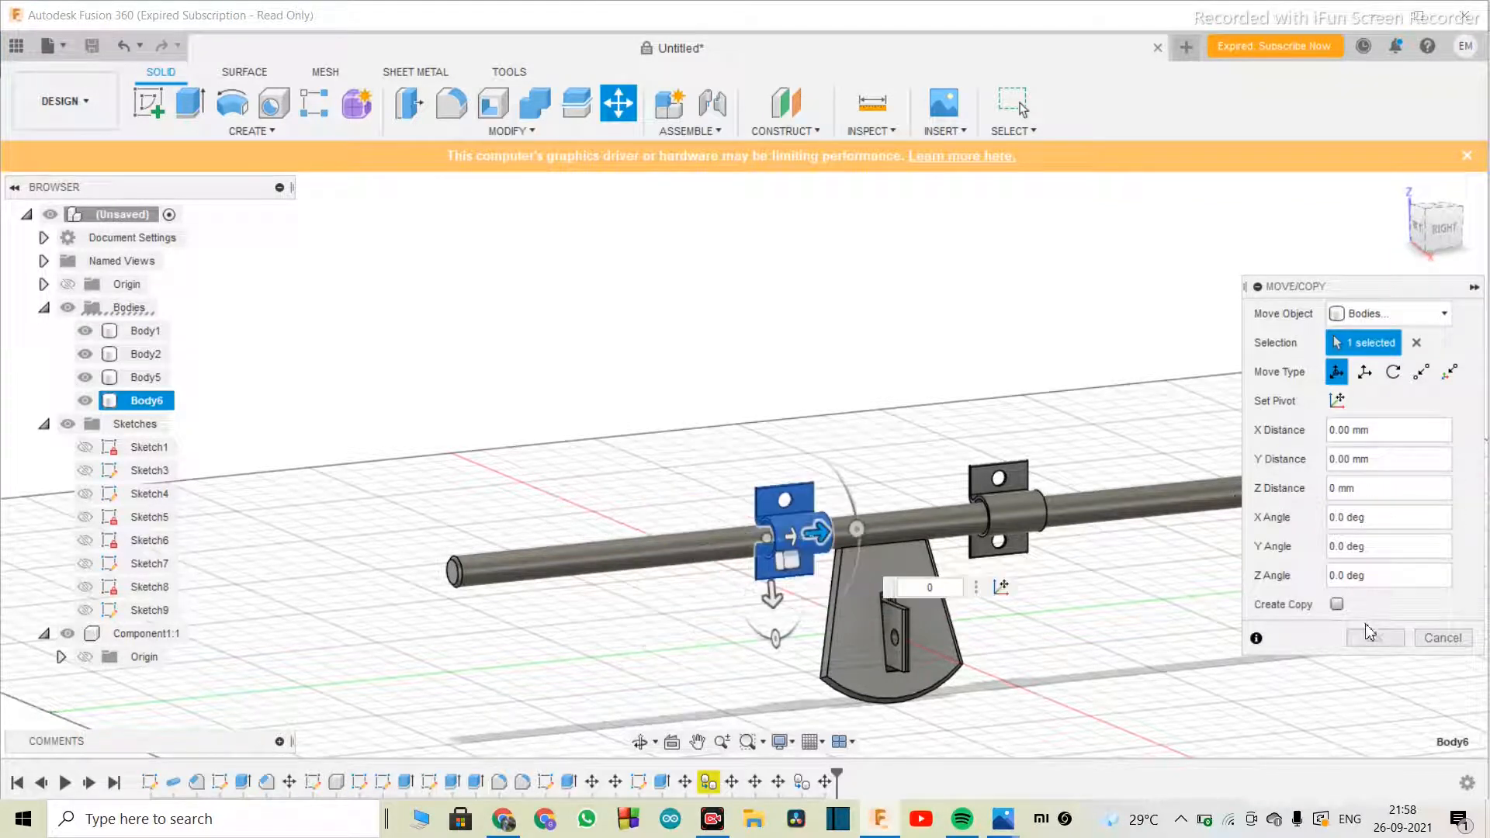
{"action": "left_click", "coordinate": [1336, 604]}
{"action": "left_click_drag", "start_coordinate": [822, 534], "coordinate": [567, 559]}
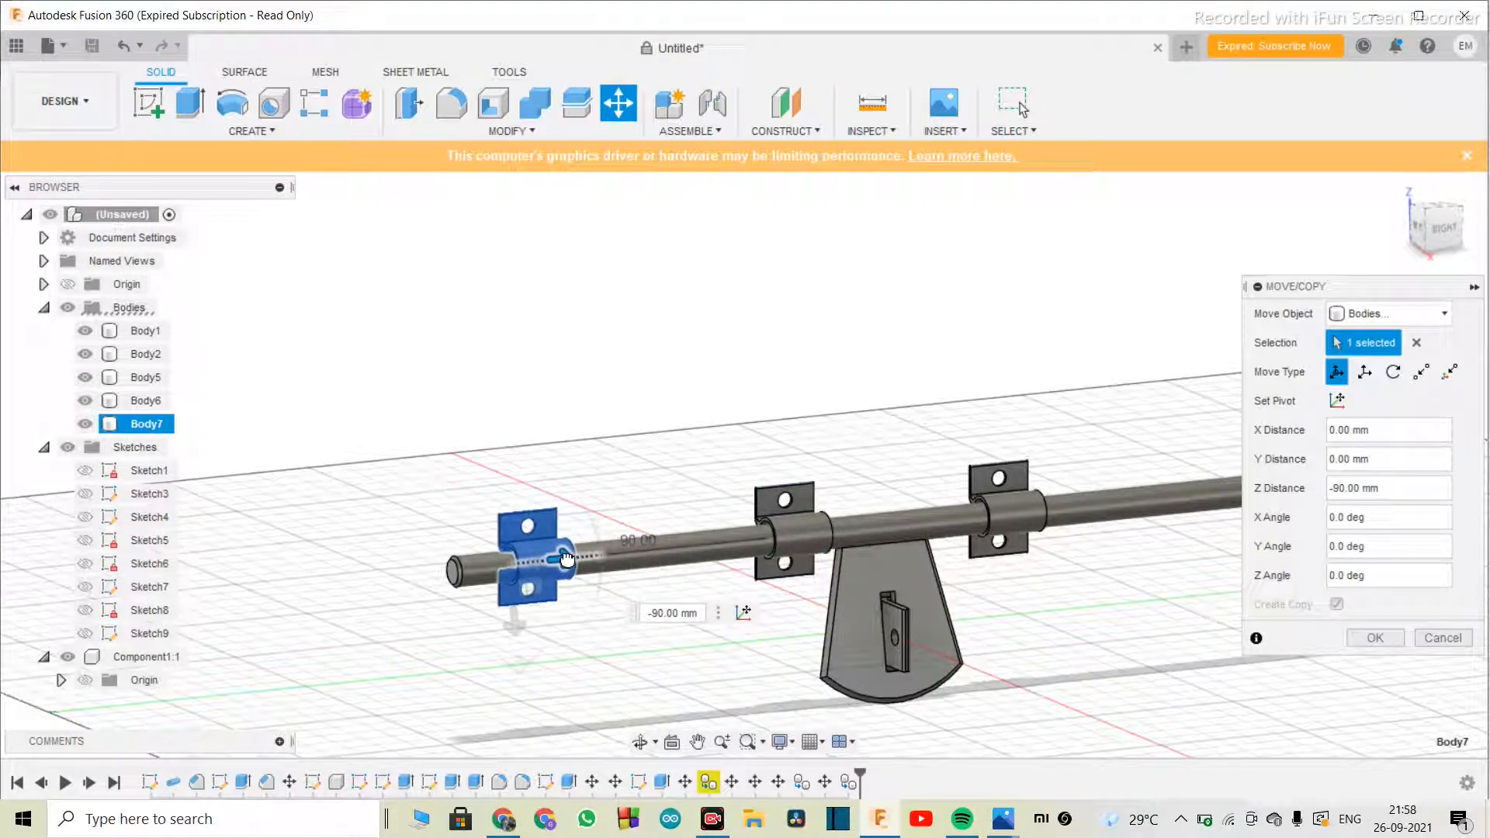
{"action": "left_click_drag", "start_coordinate": [561, 559], "coordinate": [548, 558]}
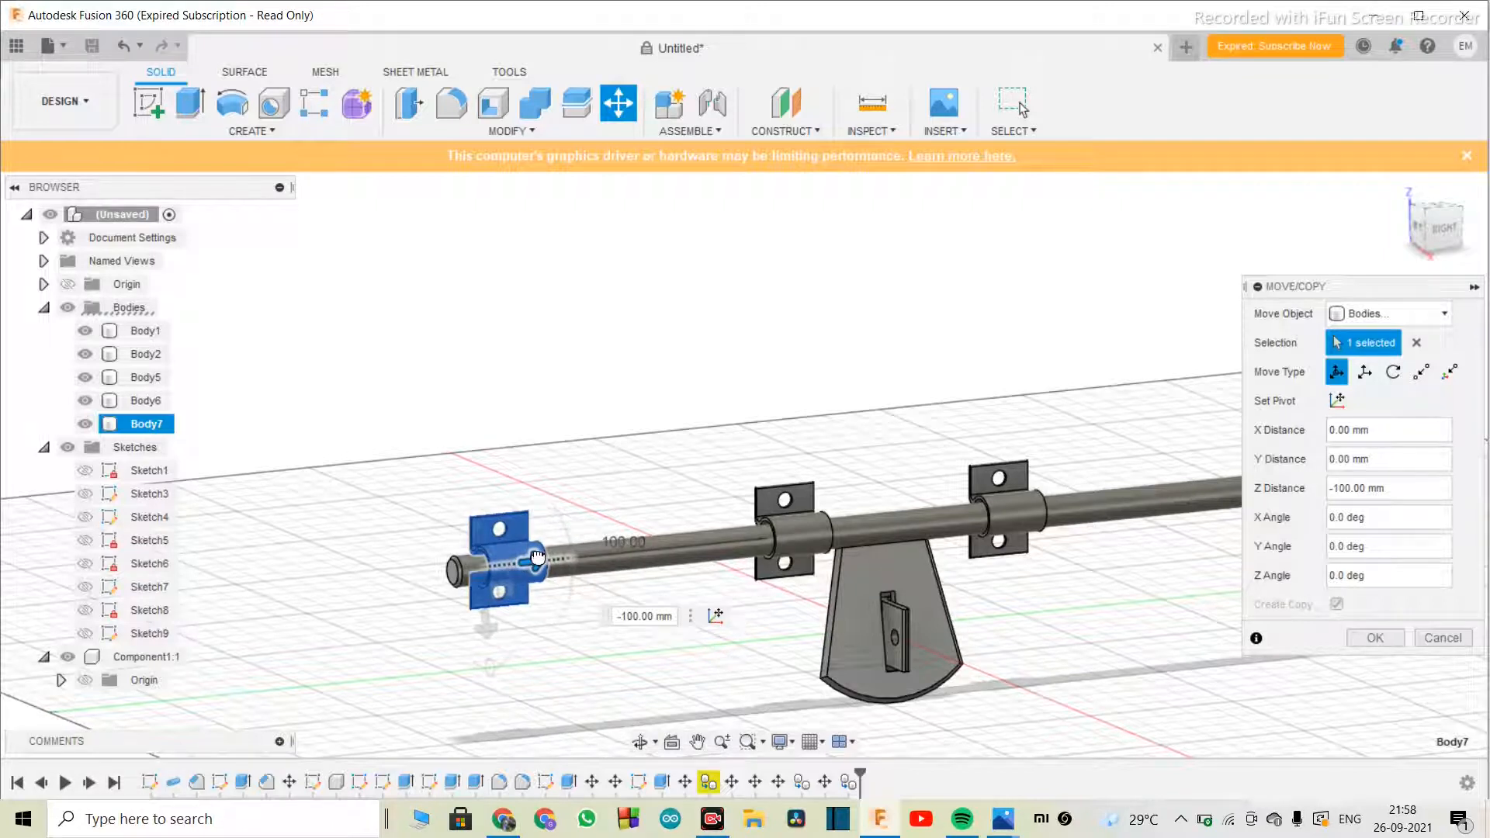
{"action": "left_click_drag", "start_coordinate": [537, 557], "coordinate": [539, 558]}
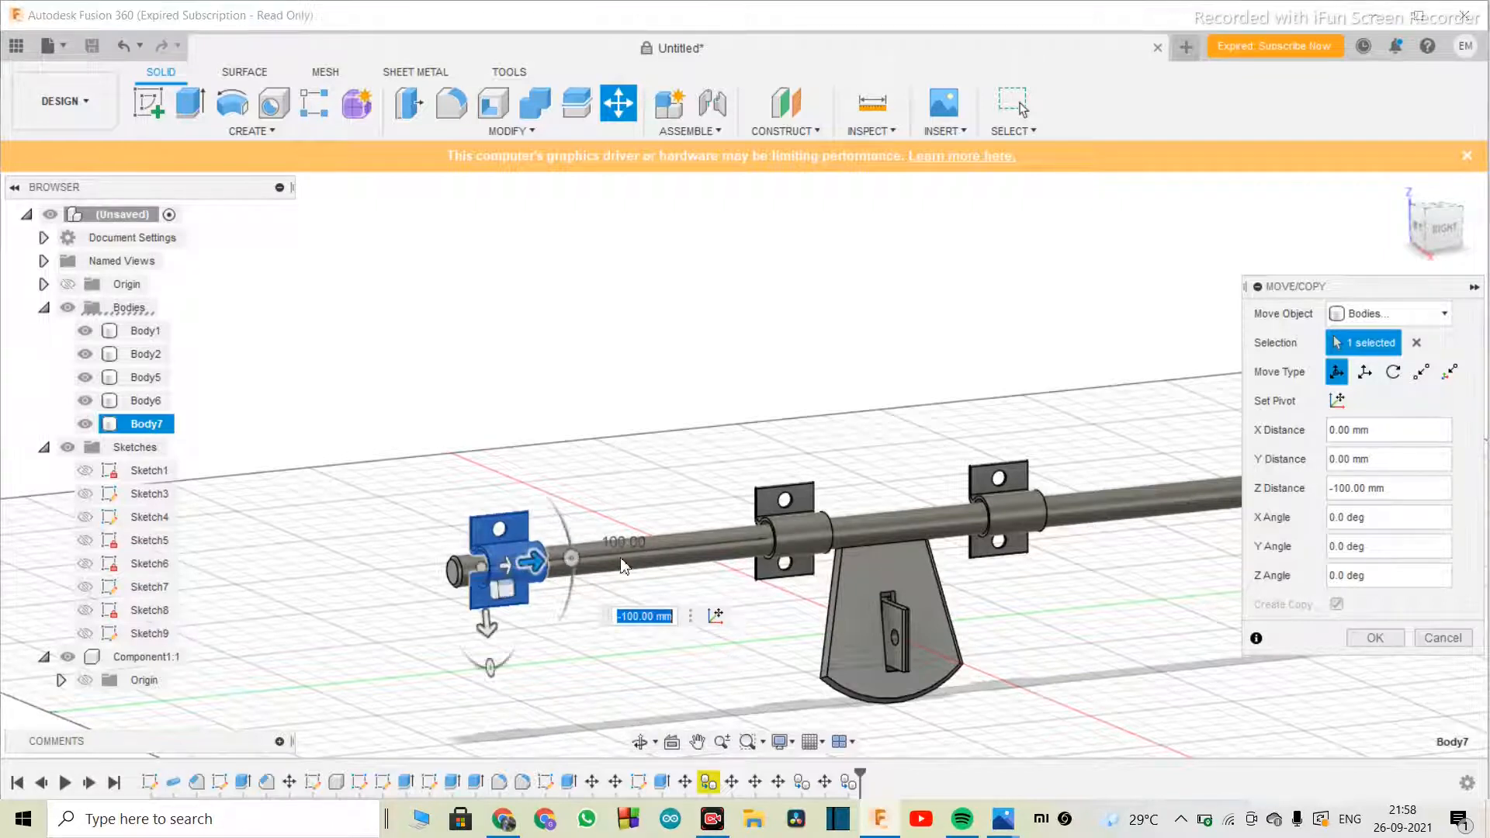
{"action": "left_click", "coordinate": [1374, 638]}
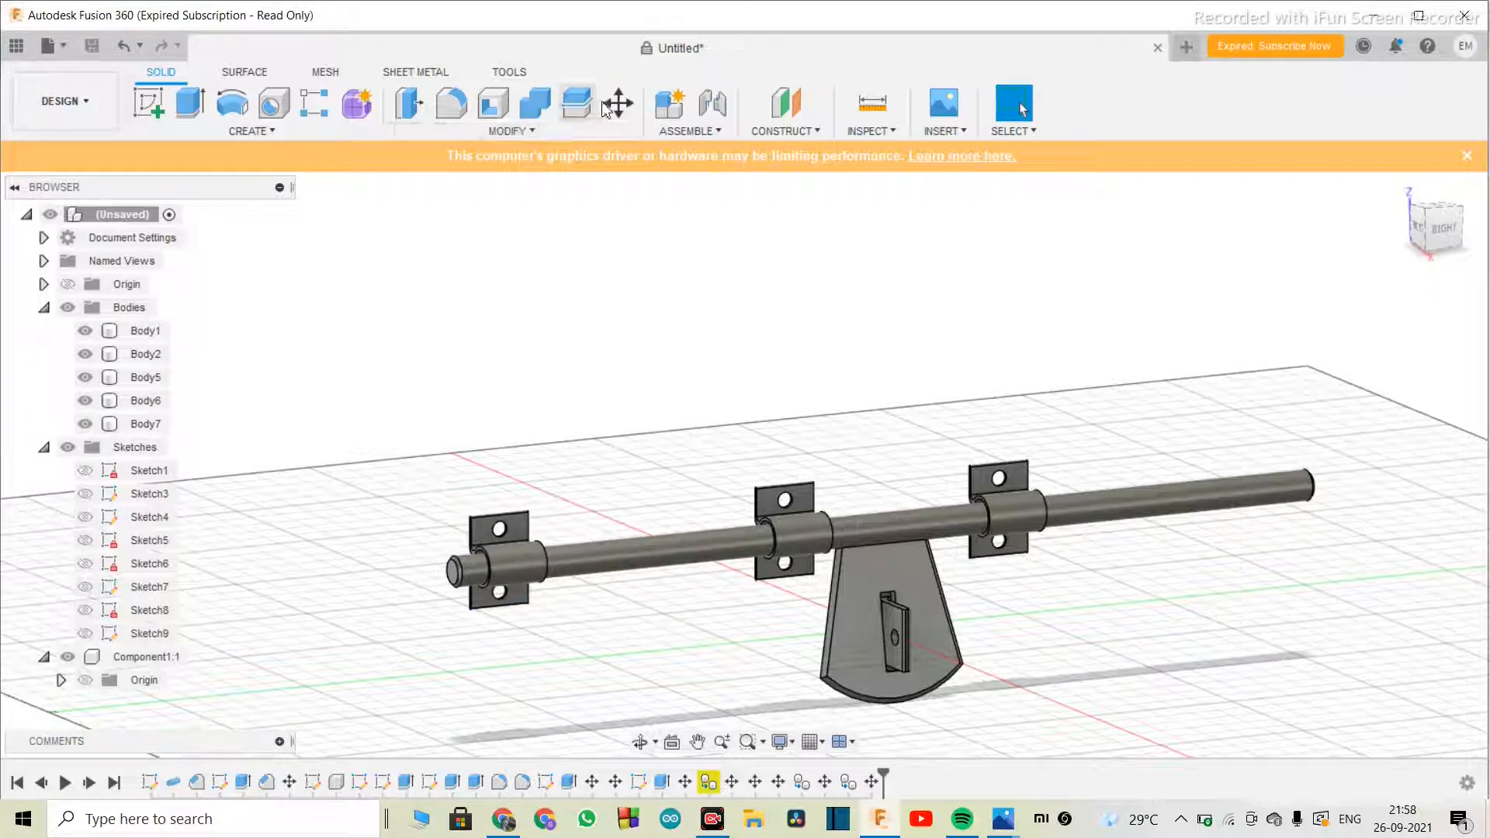
- Copy the bracket nearest the rod's end and place the copy just beyond that end, in line with the rod
{"action": "key", "text": "m"}
{"action": "left_click", "coordinate": [510, 570]}
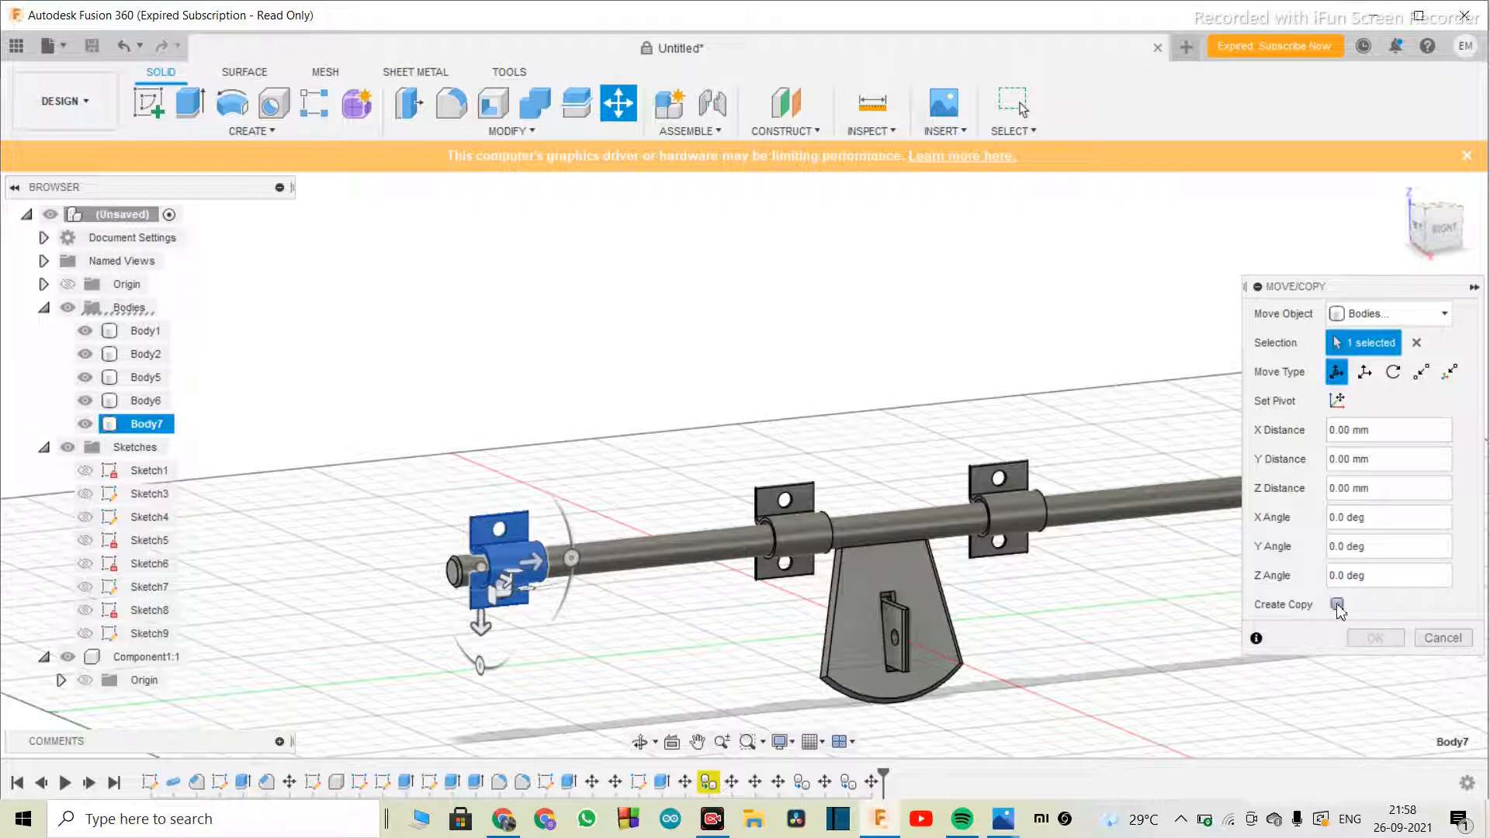
{"action": "left_click", "coordinate": [1337, 604]}
{"action": "left_click", "coordinate": [573, 556]}
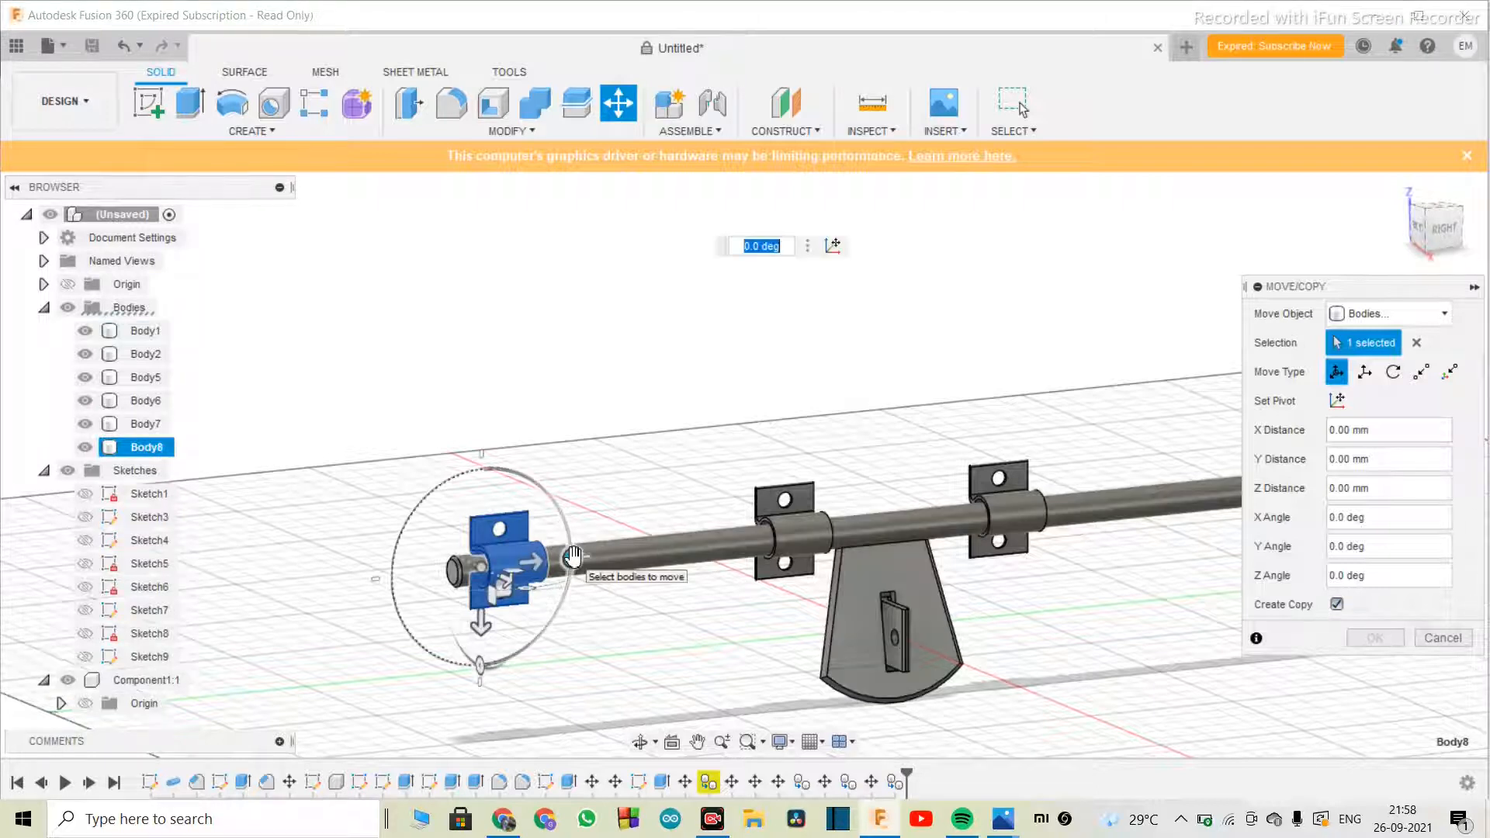
{"action": "left_click_drag", "start_coordinate": [532, 562], "coordinate": [392, 575]}
{"action": "left_click", "coordinate": [1374, 638]}
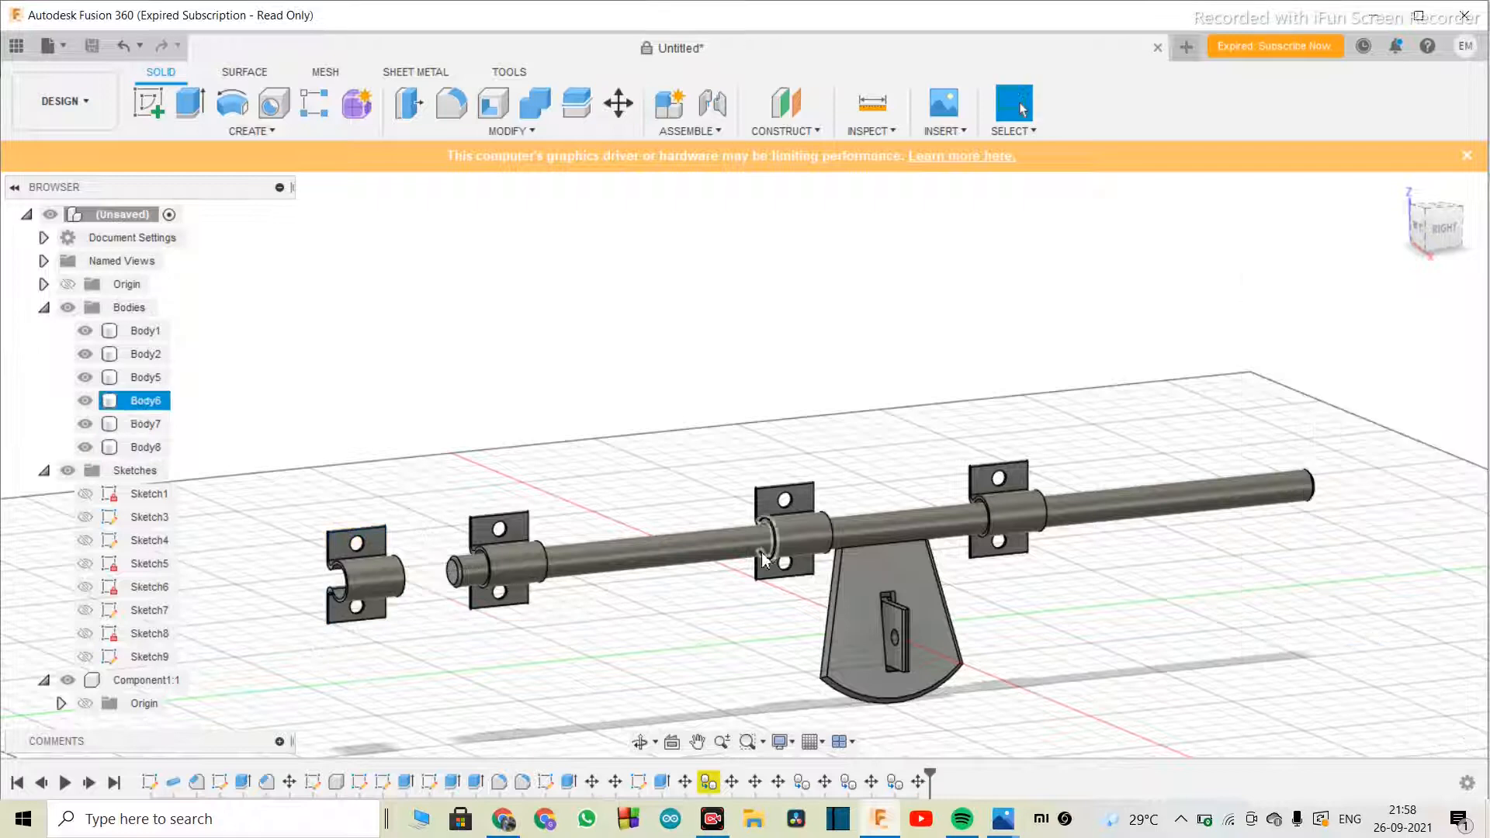
- Turn off the layout grid display
{"action": "scroll", "coordinate": [751, 629], "scroll_direction": "down", "scroll_amount": 3}
{"action": "scroll", "coordinate": [789, 639], "scroll_direction": "up", "scroll_amount": 3}
{"action": "scroll", "coordinate": [931, 691], "scroll_direction": "down", "scroll_amount": 1}
{"action": "scroll", "coordinate": [897, 701], "scroll_direction": "up", "scroll_amount": 2}
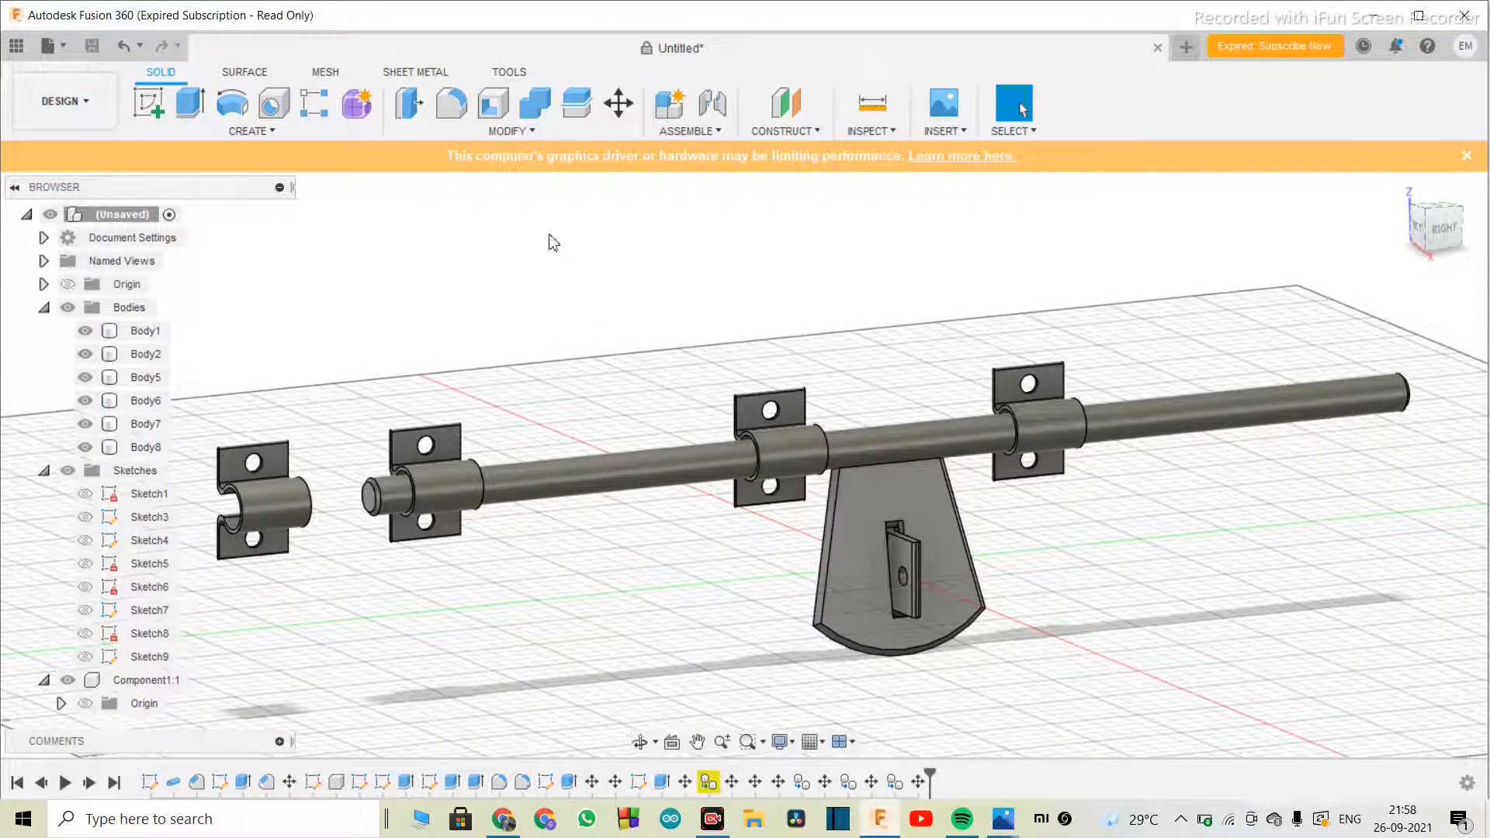
{"action": "left_click", "coordinate": [809, 741]}
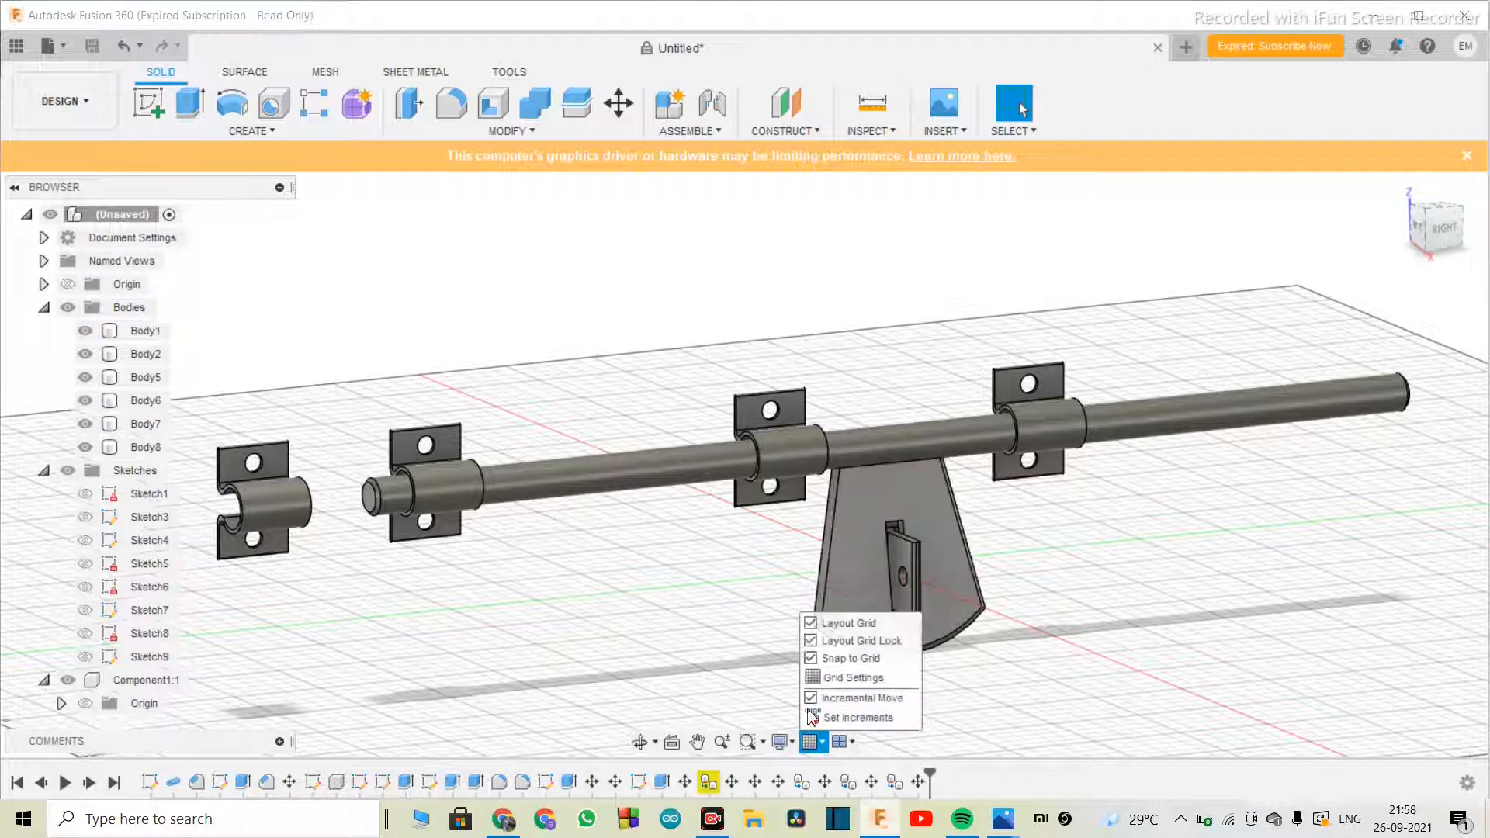
{"action": "left_click", "coordinate": [812, 624]}
- Examine the rod, plate and four clamp brackets from both sides
{"action": "scroll", "coordinate": [857, 568], "scroll_direction": "down", "scroll_amount": 2}
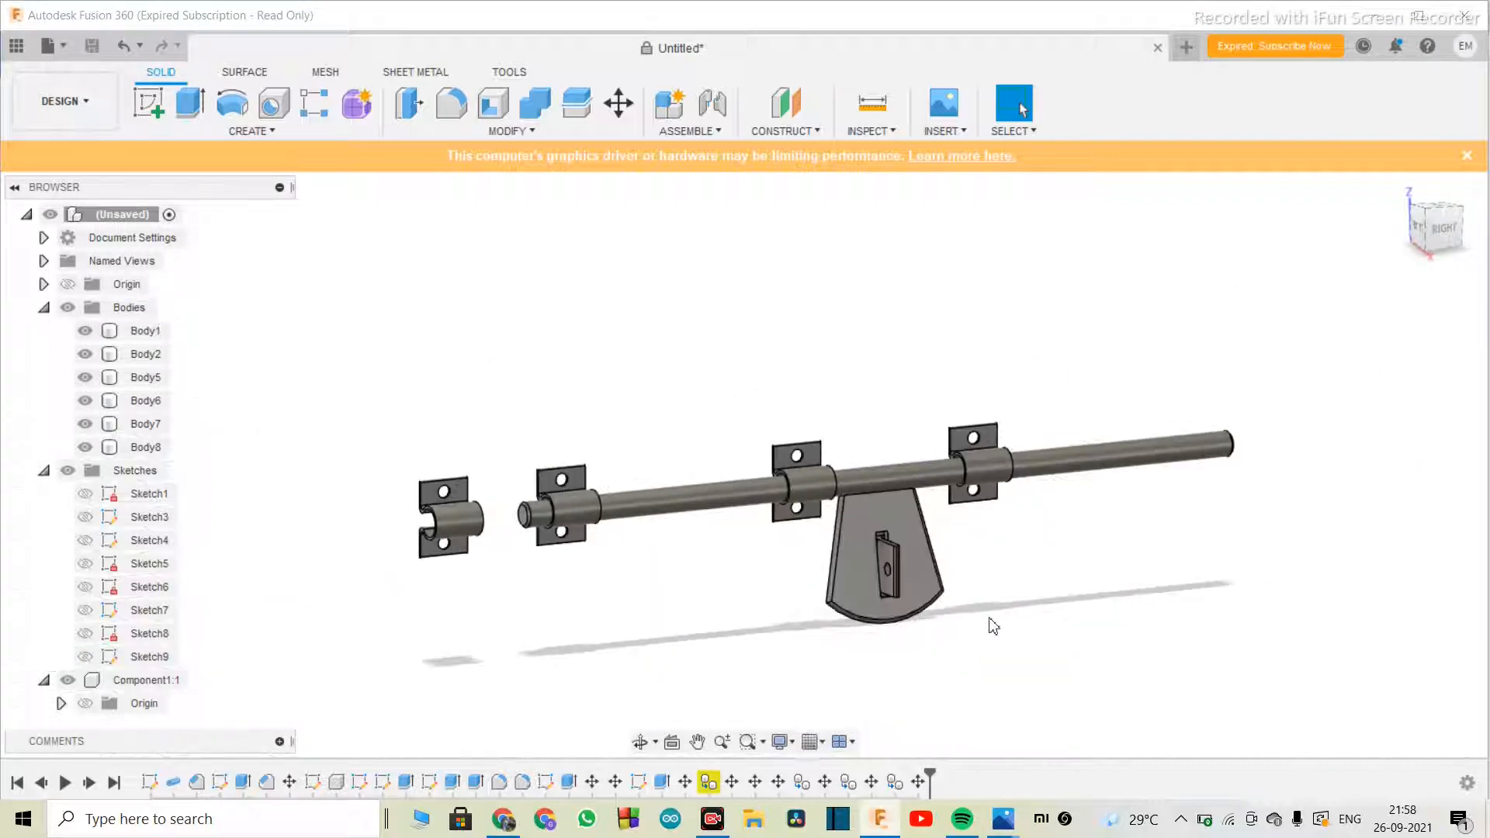
{"action": "scroll", "coordinate": [924, 659], "scroll_direction": "up", "scroll_amount": 1}
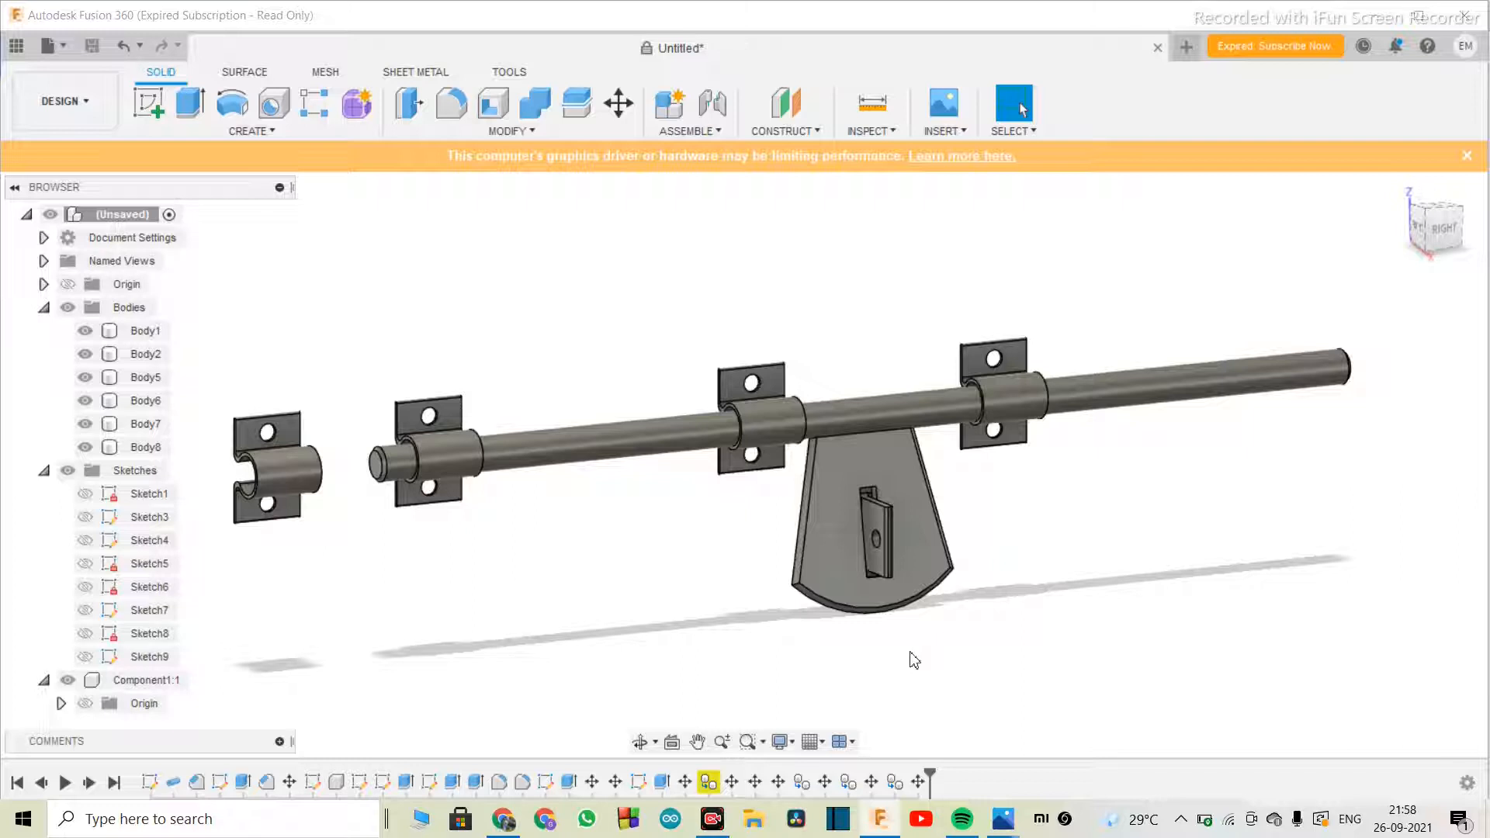
{"action": "scroll", "coordinate": [915, 660], "scroll_direction": "up", "scroll_amount": 1}
{"action": "scroll", "coordinate": [743, 635], "scroll_direction": "down", "scroll_amount": 2}
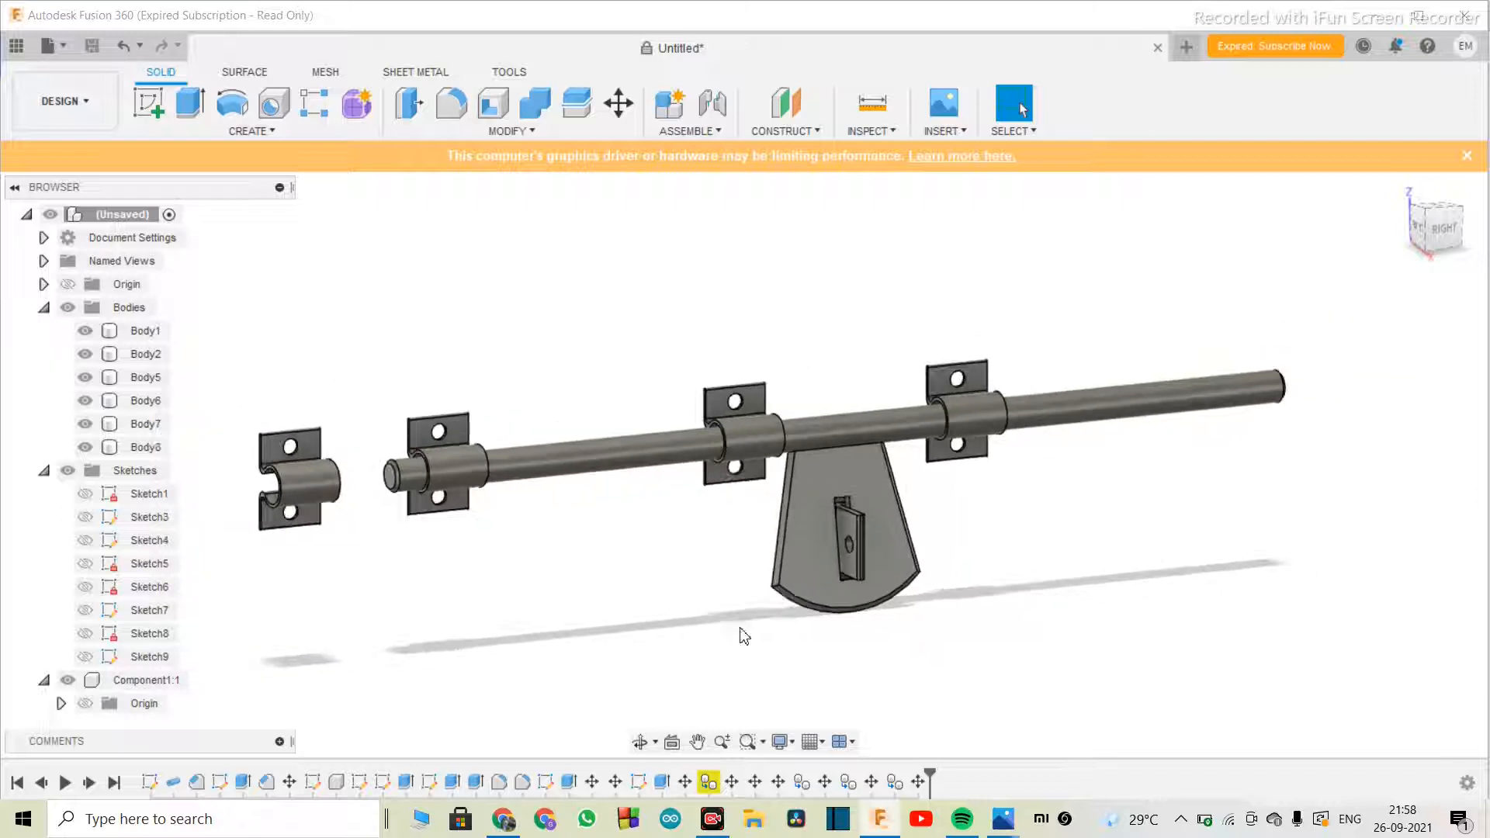
{"action": "left_click", "coordinate": [639, 743]}
{"action": "left_click_drag", "start_coordinate": [732, 549], "coordinate": [619, 541]}
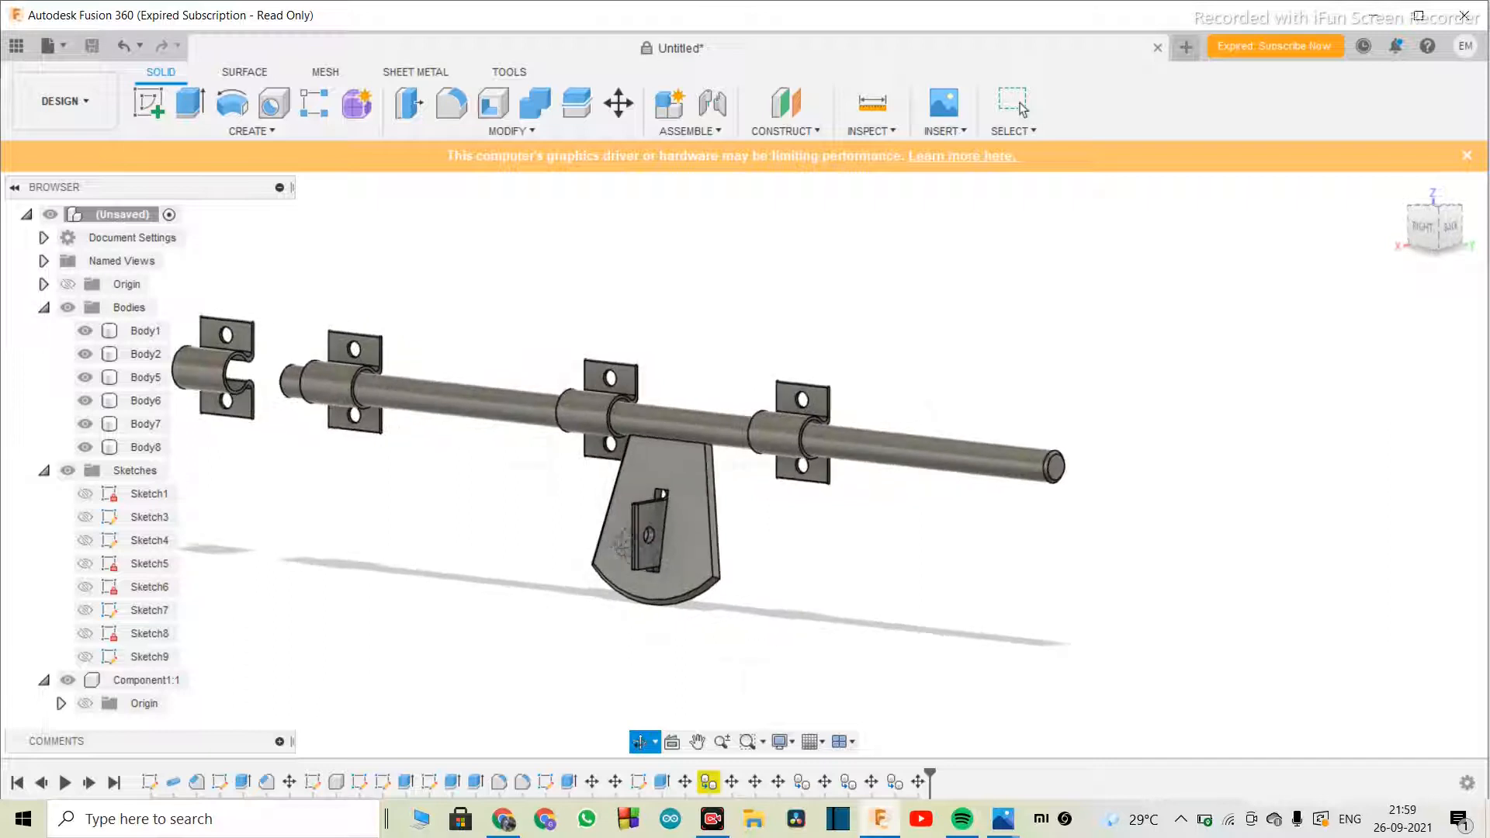
{"action": "key", "text": "Escape"}
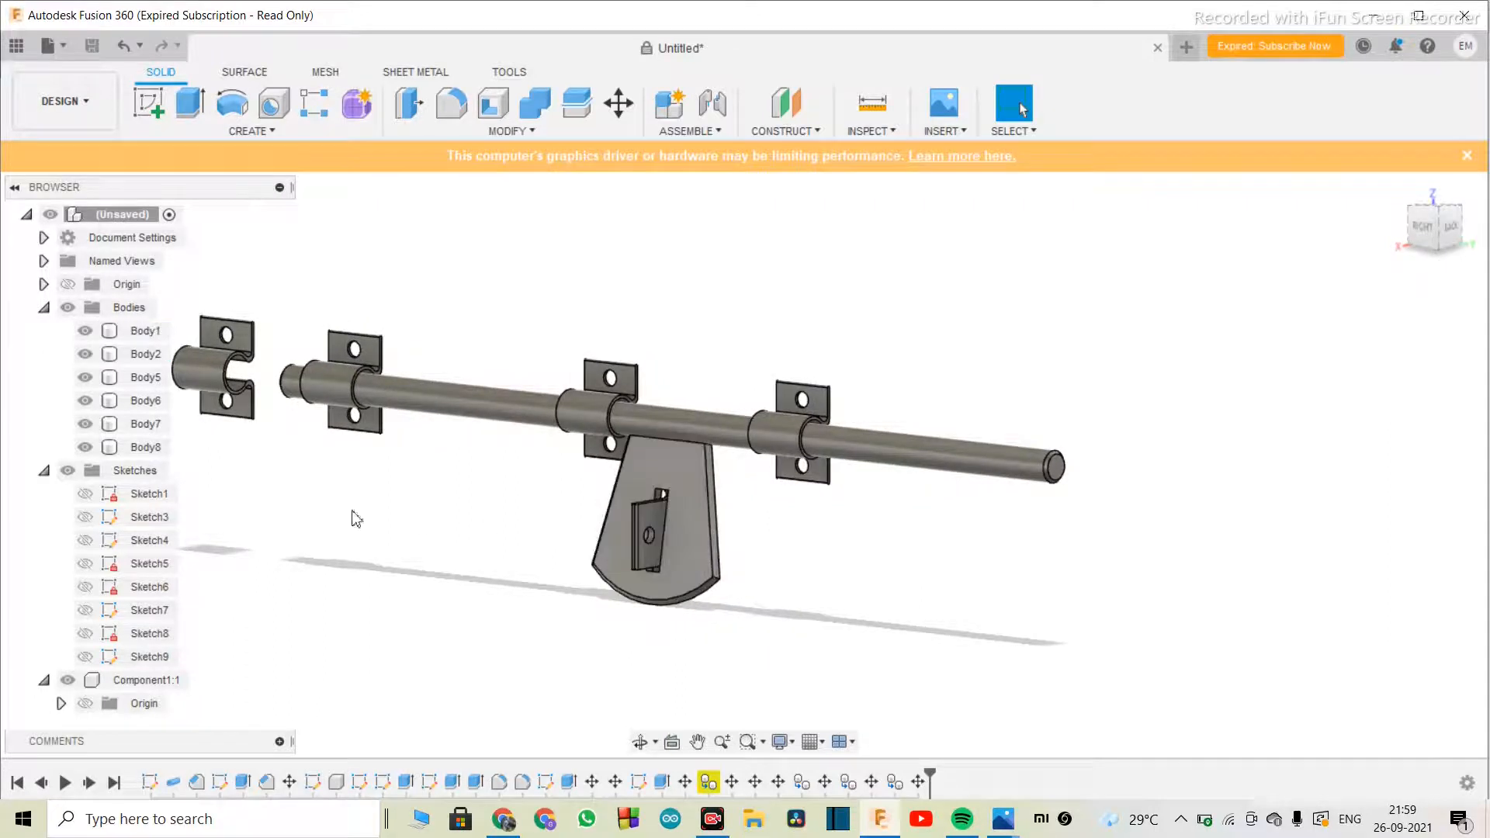
{"action": "left_click", "coordinate": [639, 743]}
{"action": "mouse_move", "coordinate": [684, 543]}
{"action": "left_mouse_down"}
{"action": "mouse_move", "coordinate": [777, 442]}
{"action": "mouse_move", "coordinate": [757, 466]}
{"action": "mouse_move", "coordinate": [829, 469]}
{"action": "left_mouse_up"}
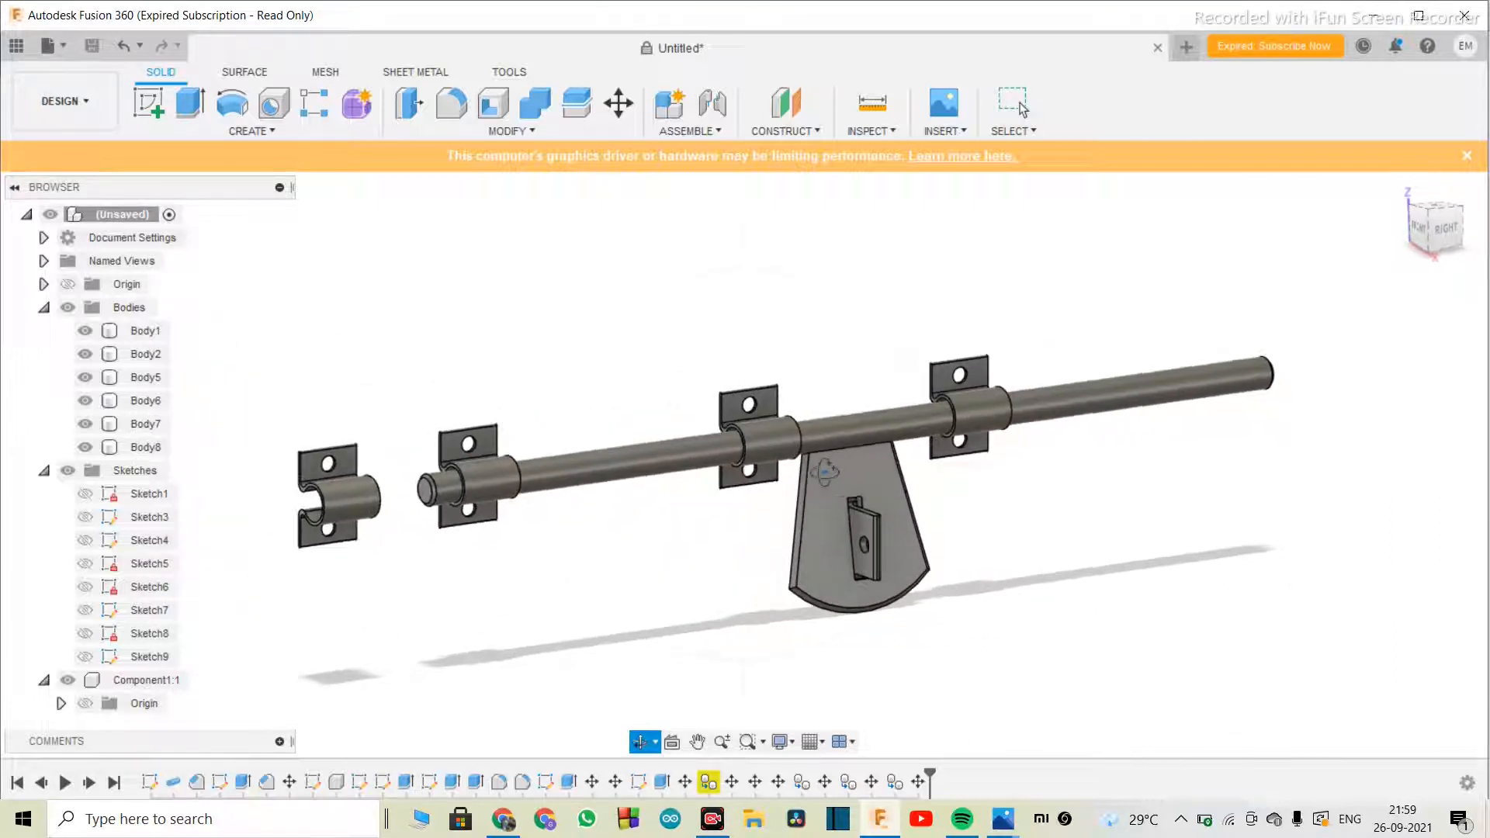
{"action": "key", "text": "Escape"}
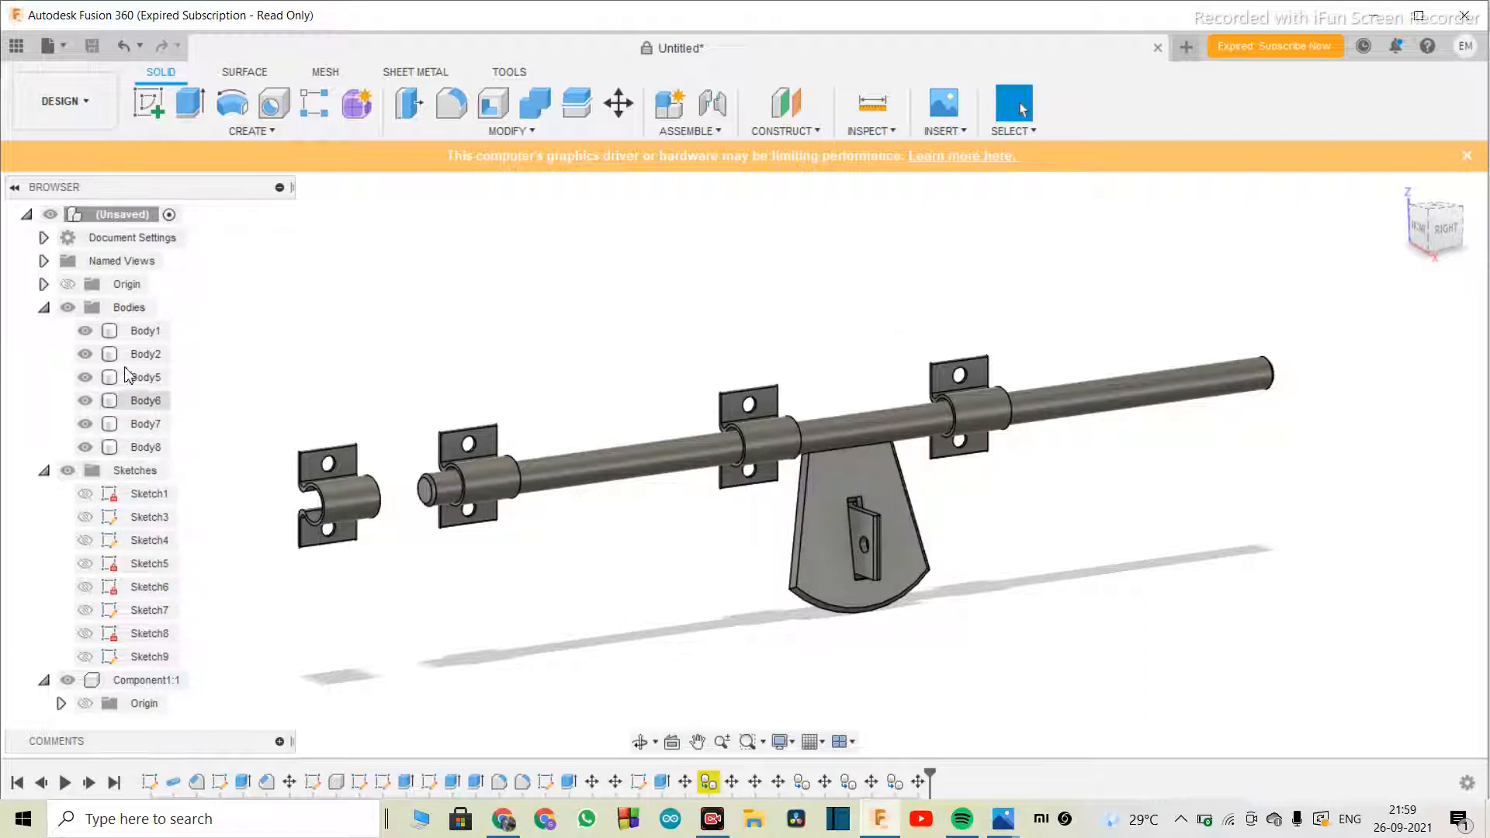
- Try rotating Body1, the rod with its plate, by a Y angle of -80 degrees
{"action": "left_click", "coordinate": [95, 334]}
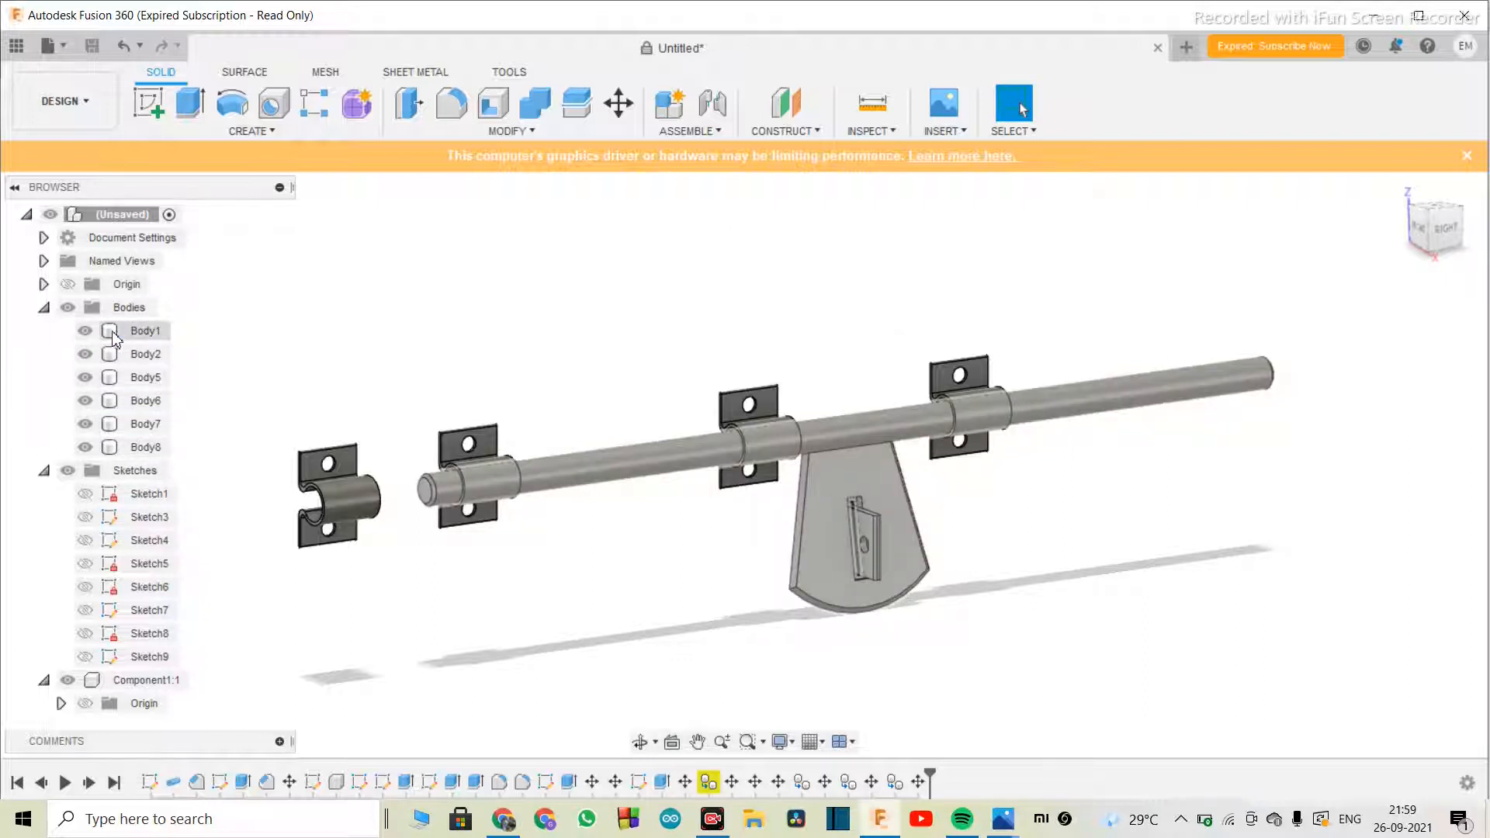
{"action": "left_click", "coordinate": [128, 335]}
{"action": "left_click", "coordinate": [609, 112]}
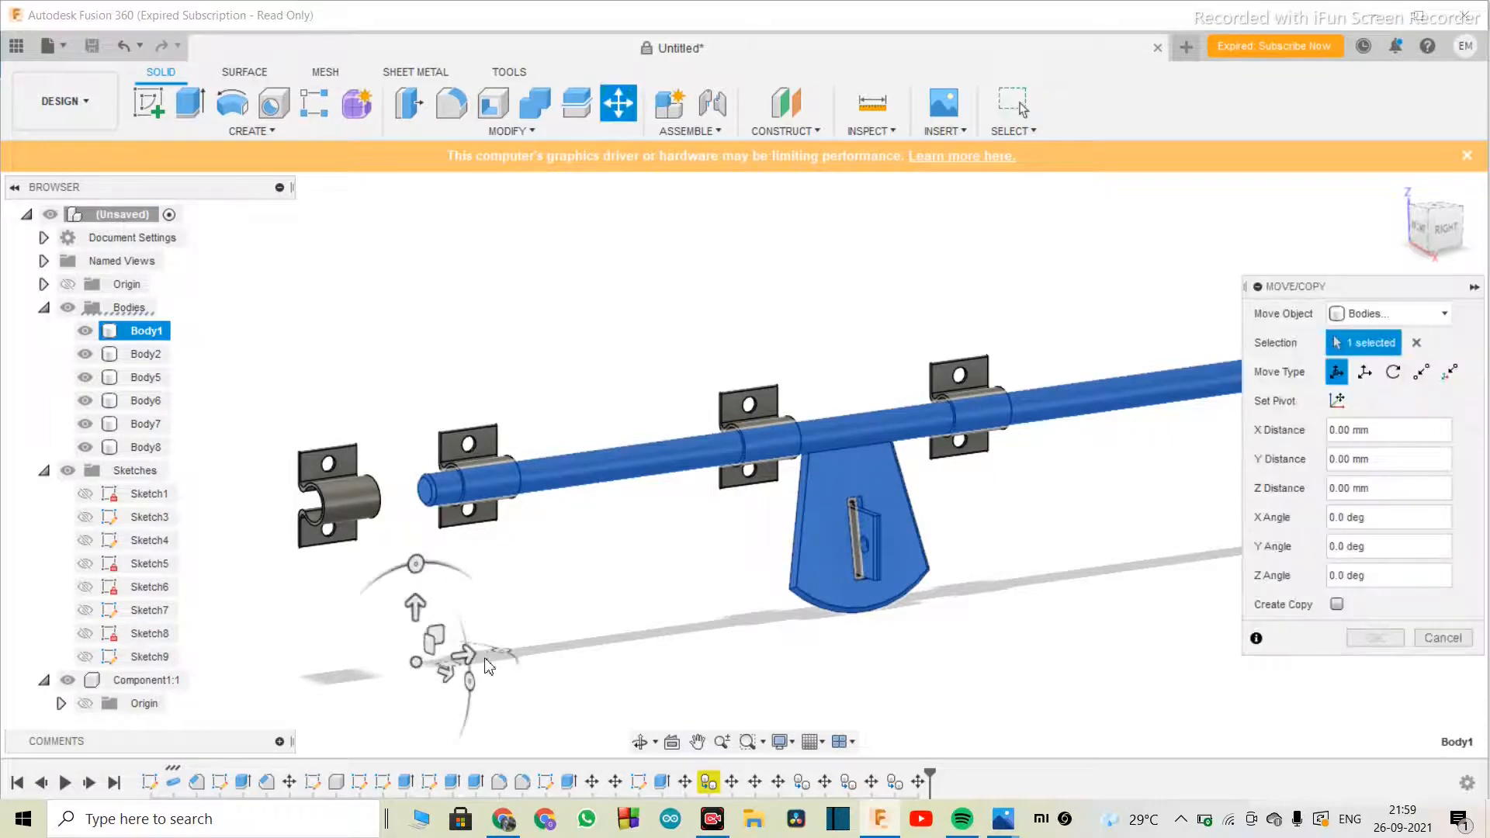
{"action": "left_click_drag", "start_coordinate": [469, 682], "coordinate": [412, 541]}
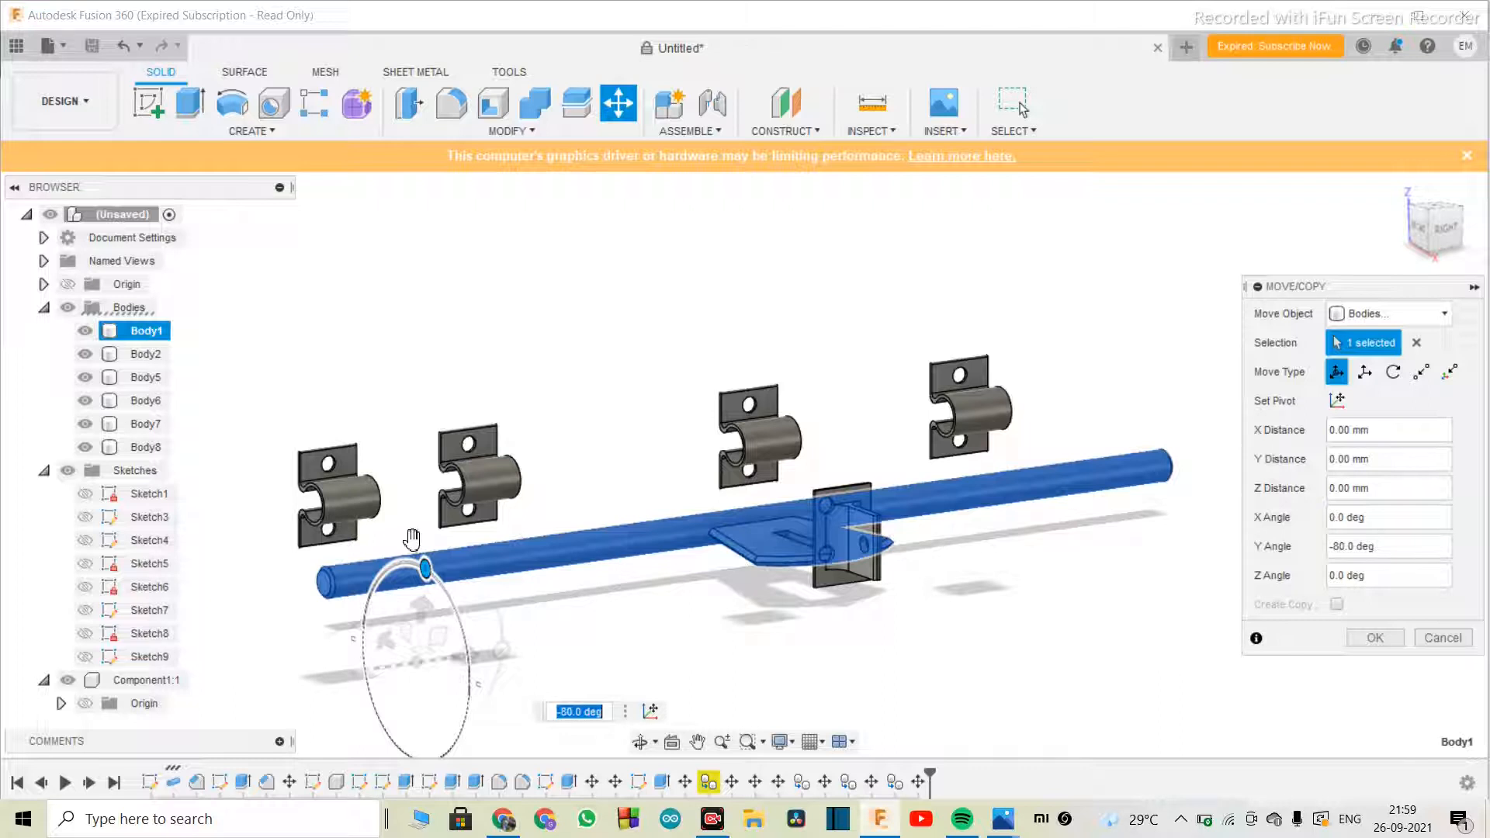
{"action": "key", "text": "Return"}
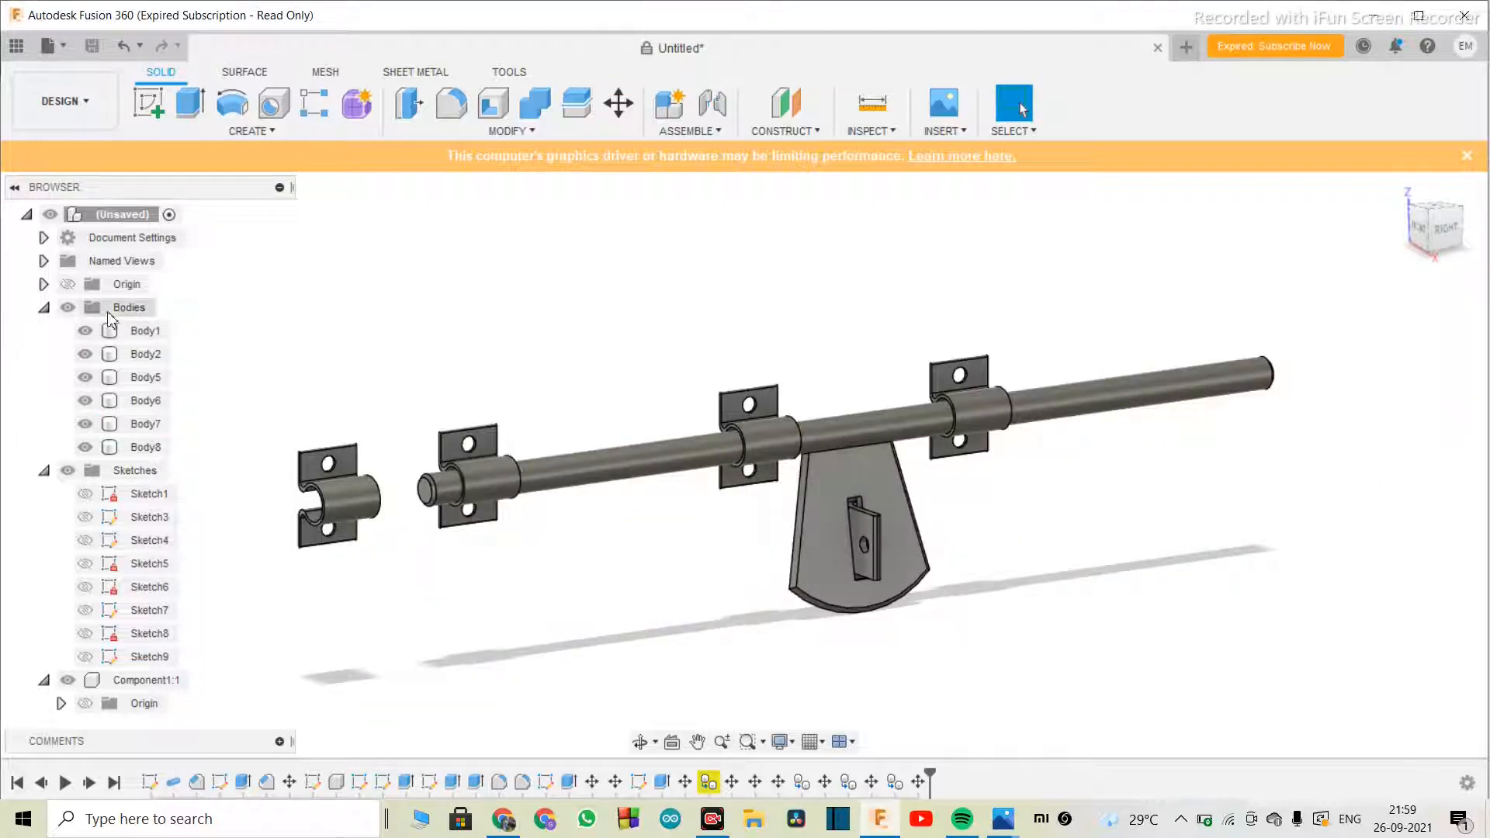
{"action": "left_click", "coordinate": [125, 330]}
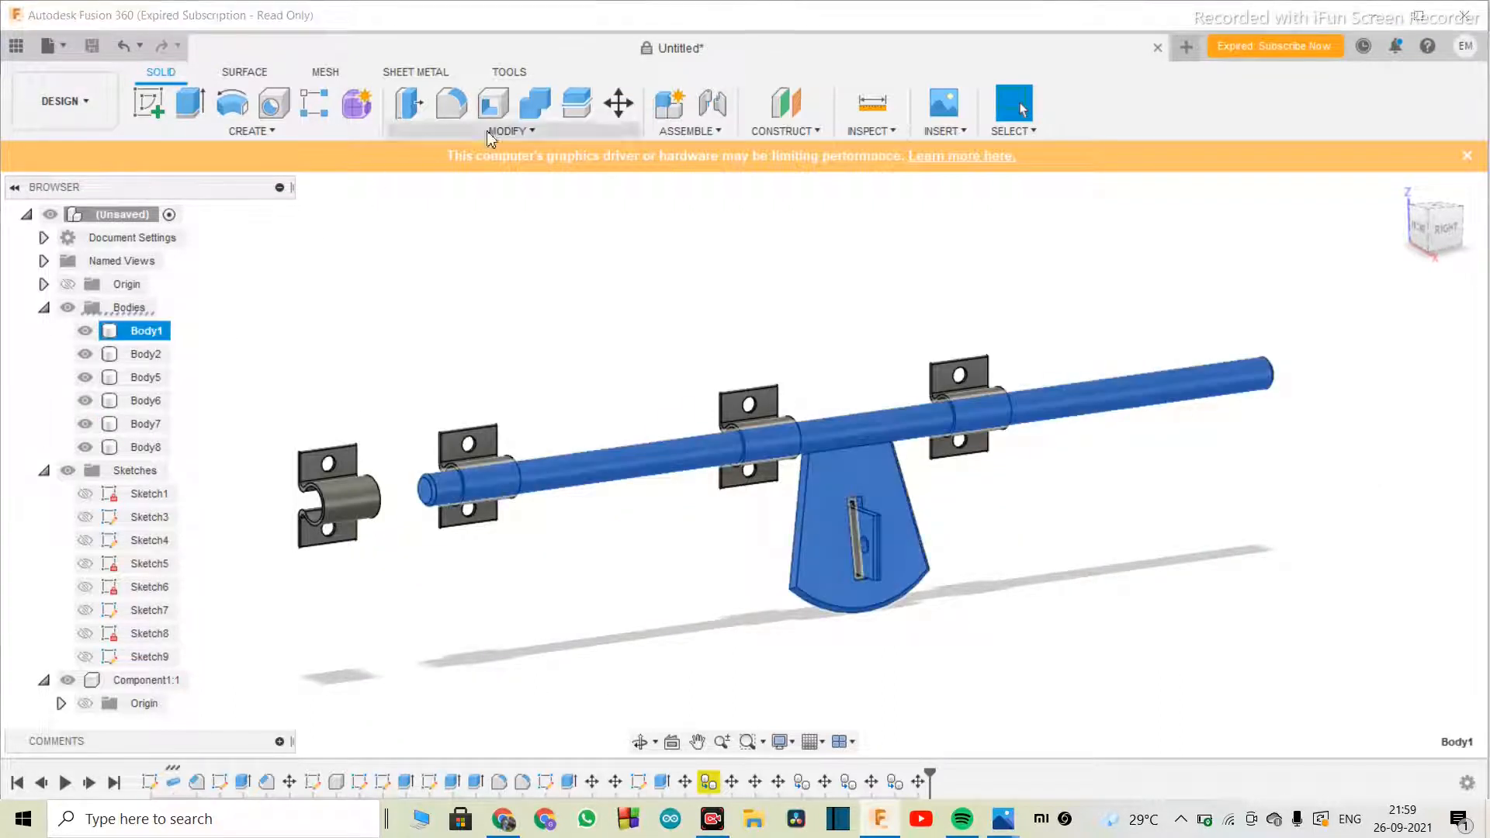
{"action": "left_click", "coordinate": [618, 110]}
{"action": "mouse_move", "coordinate": [466, 665]}
{"action": "left_mouse_down"}
{"action": "mouse_move", "coordinate": [329, 662]}
{"action": "mouse_move", "coordinate": [466, 655]}
{"action": "mouse_move", "coordinate": [341, 664]}
{"action": "mouse_move", "coordinate": [479, 642]}
{"action": "mouse_move", "coordinate": [482, 682]}
{"action": "mouse_move", "coordinate": [482, 642]}
{"action": "mouse_move", "coordinate": [487, 670]}
{"action": "left_mouse_up"}
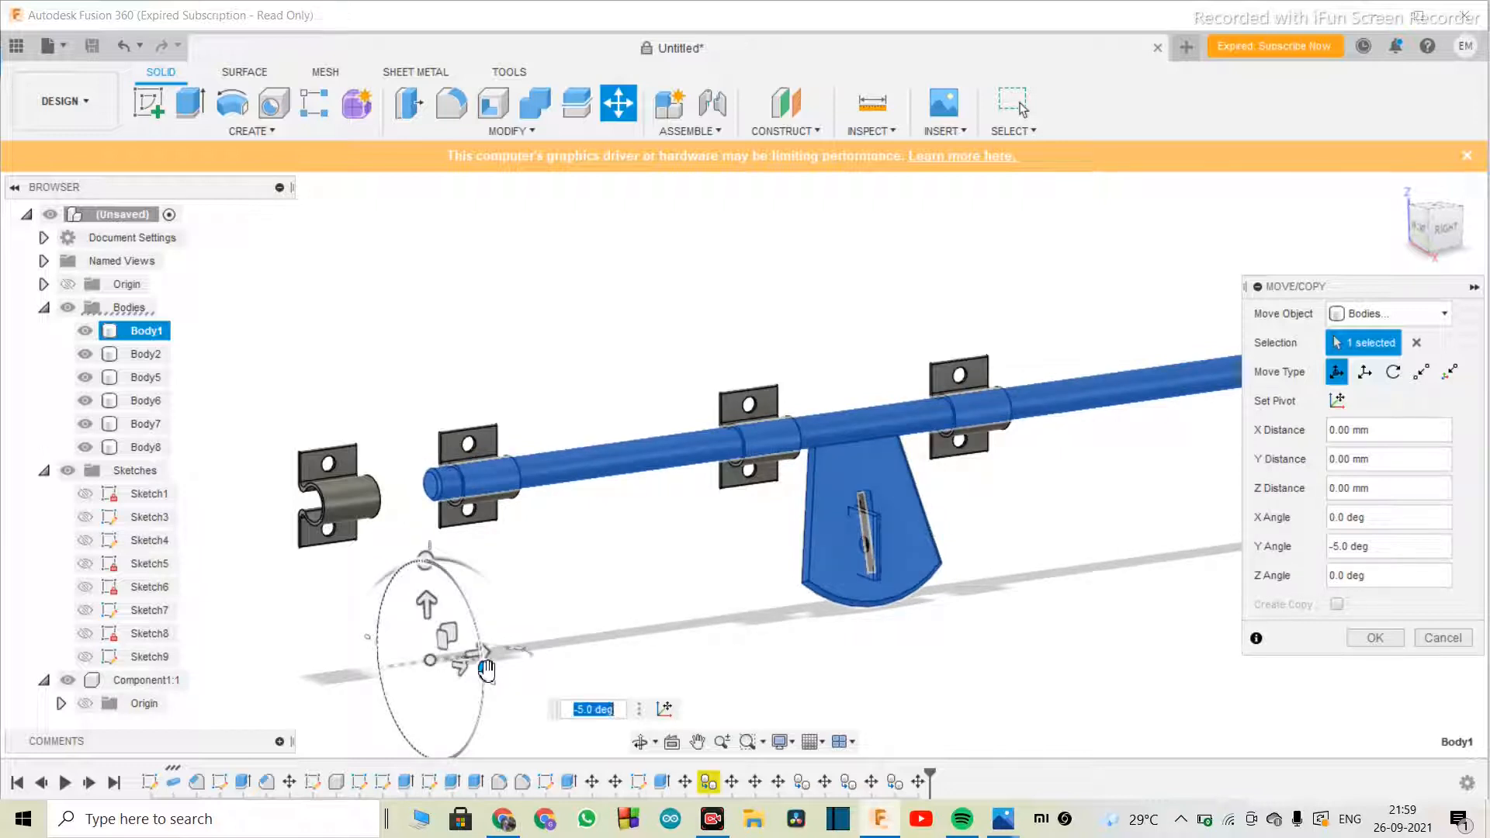
{"action": "key", "text": "Escape"}
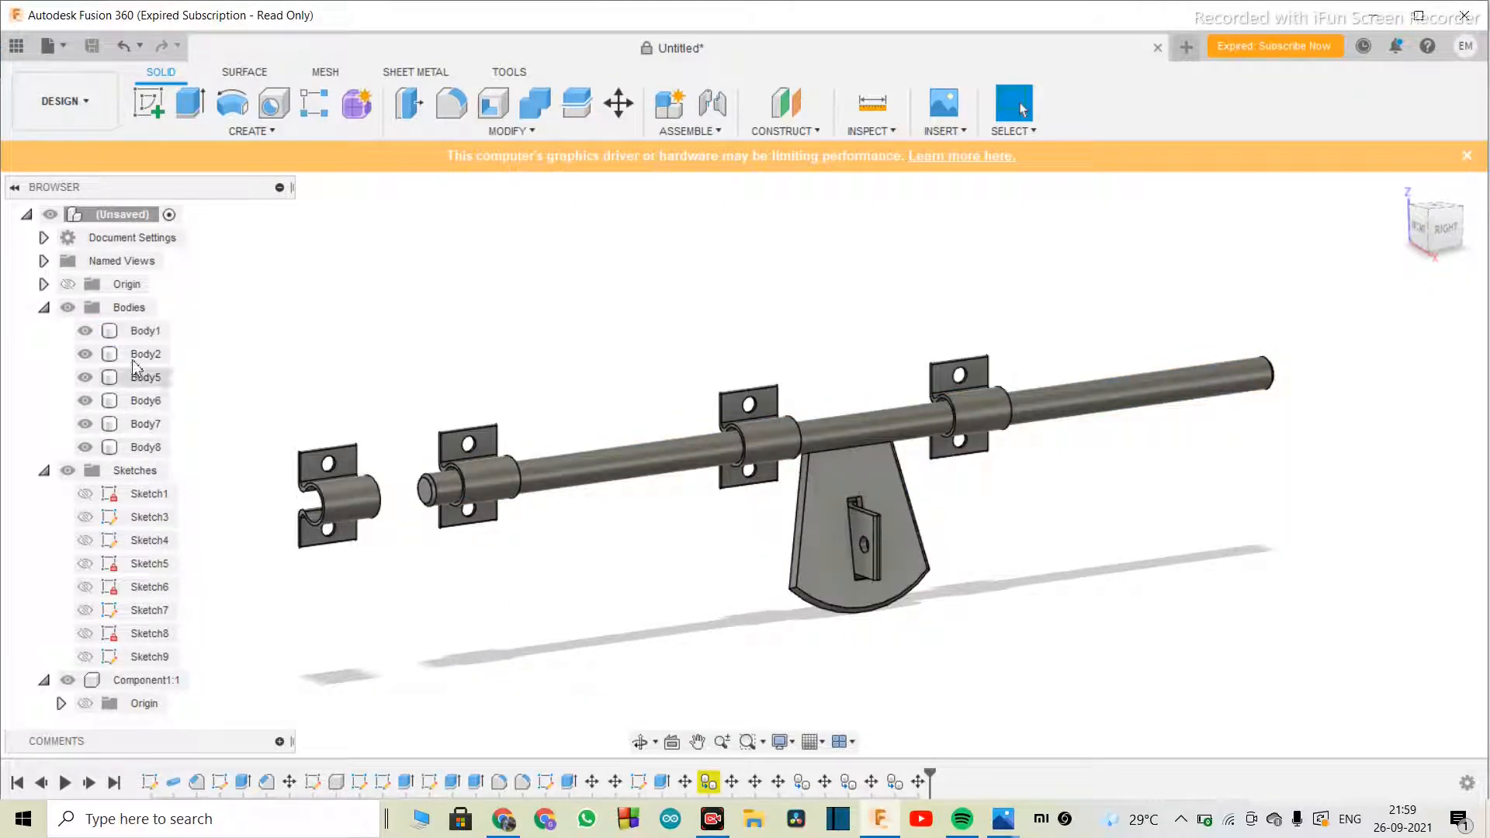
{"action": "left_click", "coordinate": [144, 330]}
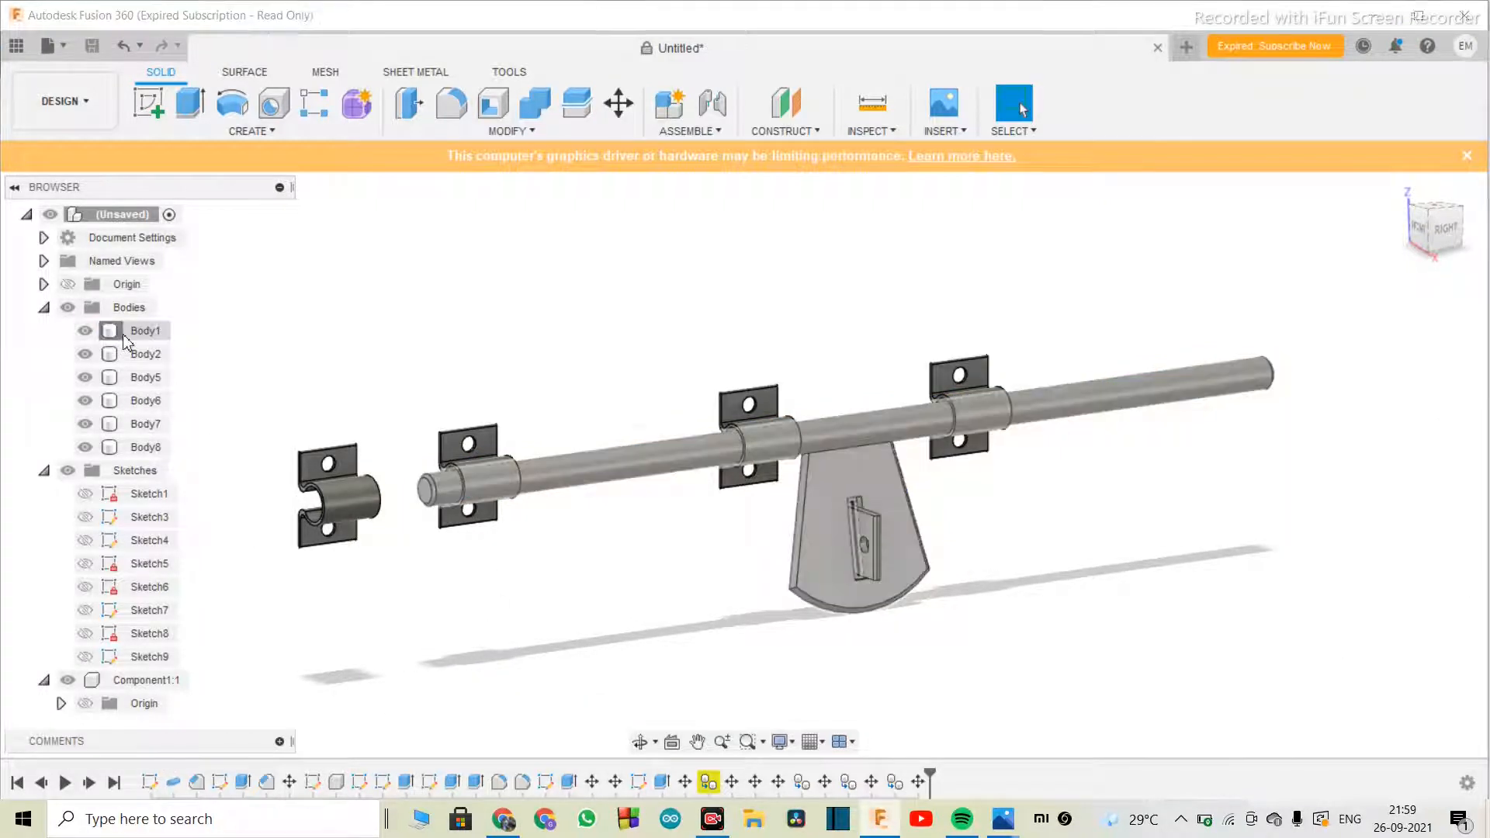
{"action": "left_click", "coordinate": [619, 105]}
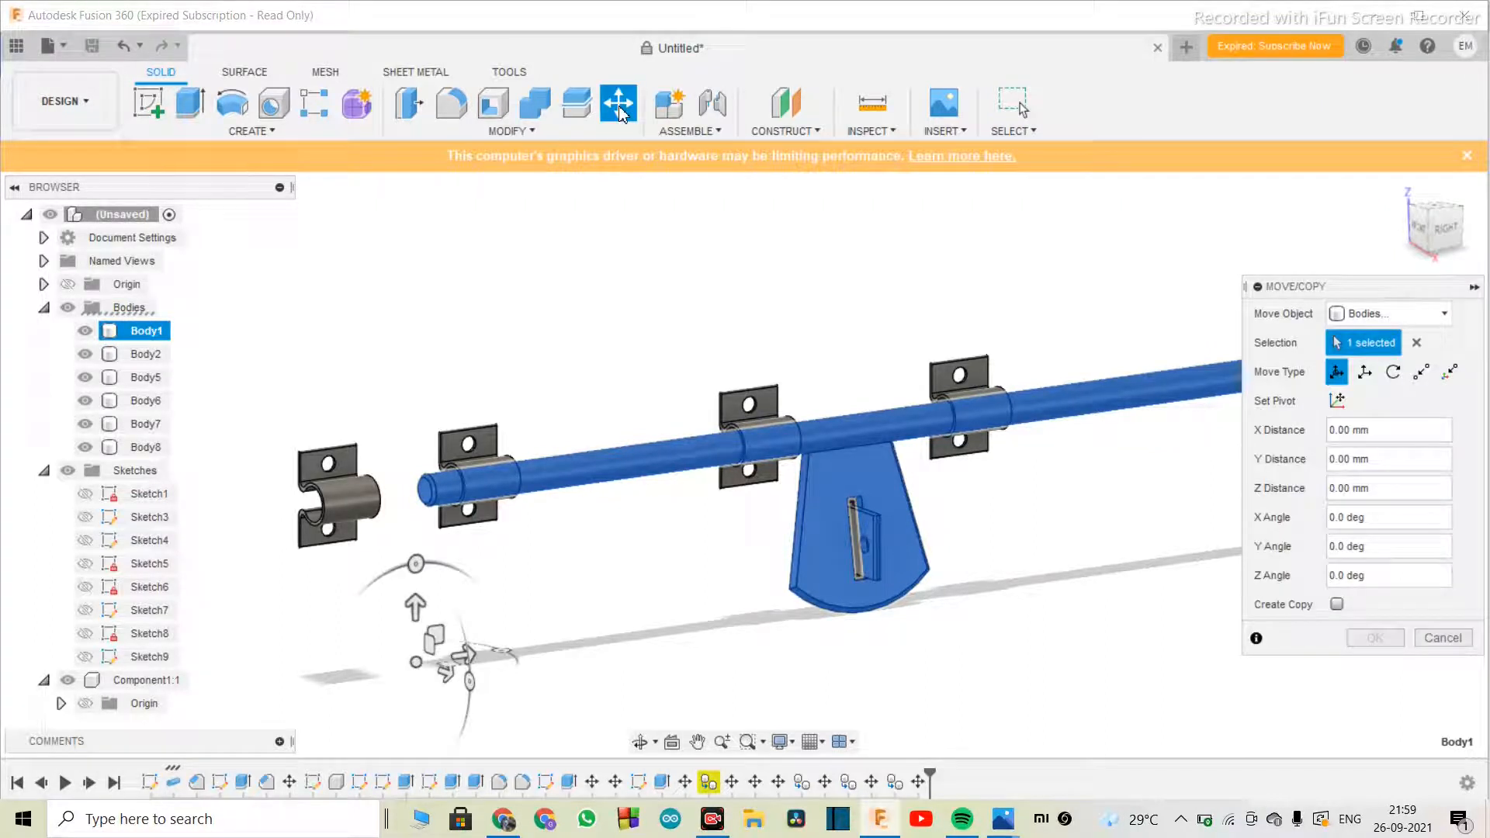
{"action": "left_click_drag", "start_coordinate": [421, 669], "coordinate": [425, 632]}
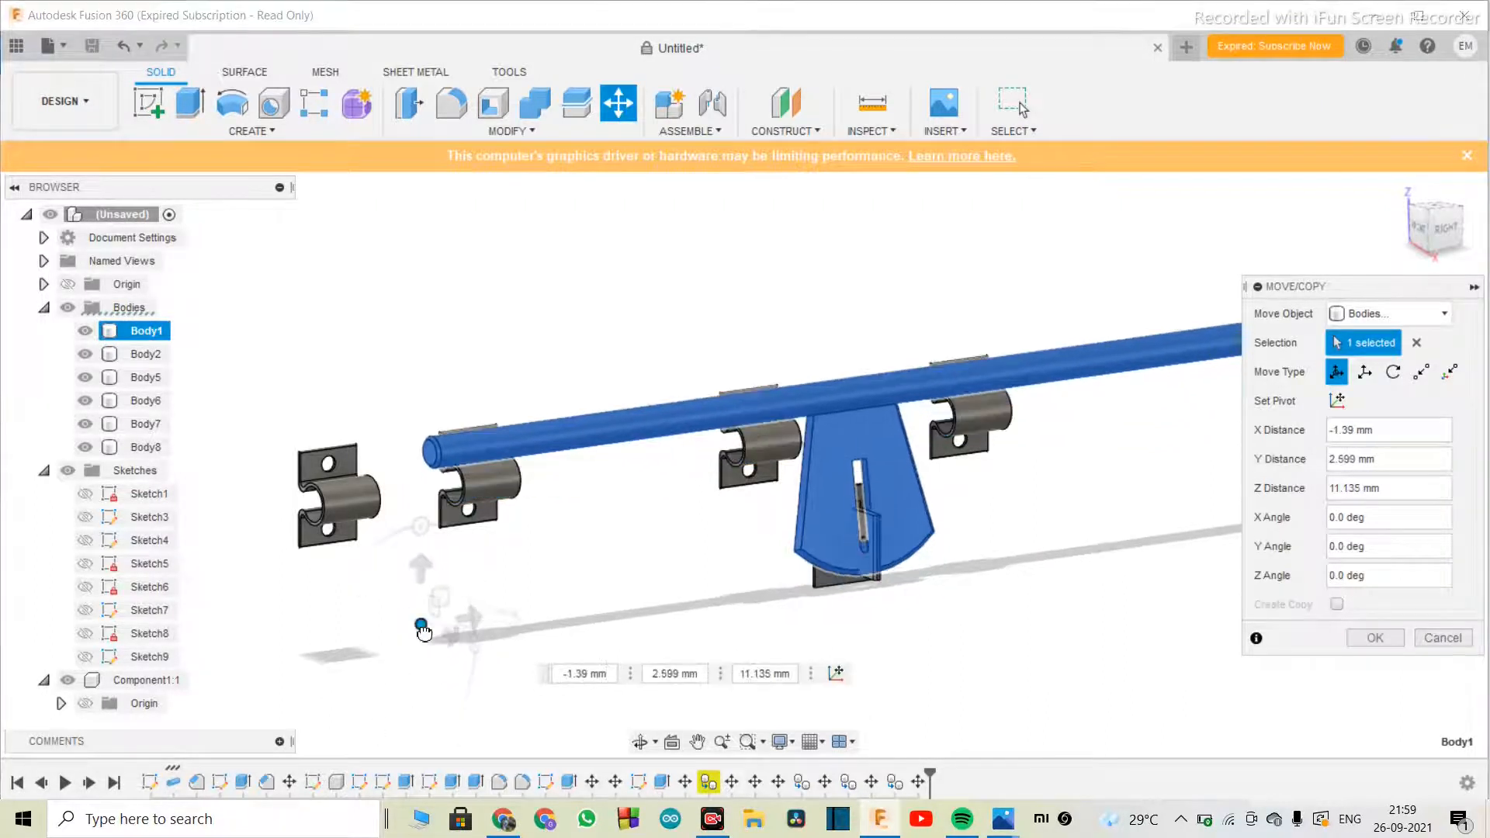
{"action": "key", "text": "Escape"}
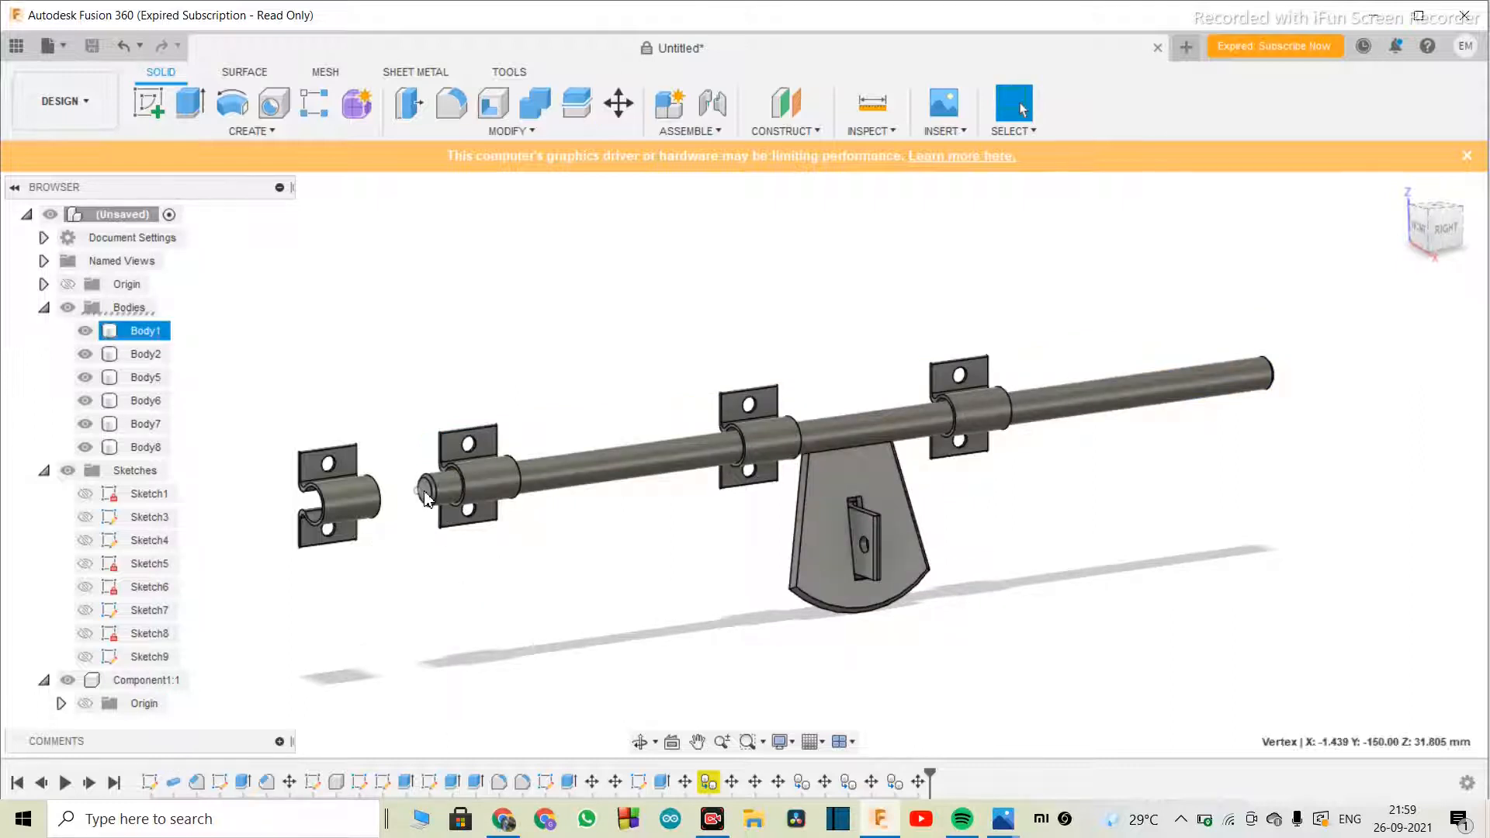
- Try rotating Body1, the rod with its plate, 55 degrees about the rod's axis and sliding it along that axis
{"action": "left_click", "coordinate": [619, 102]}
{"action": "left_click", "coordinate": [427, 493]}
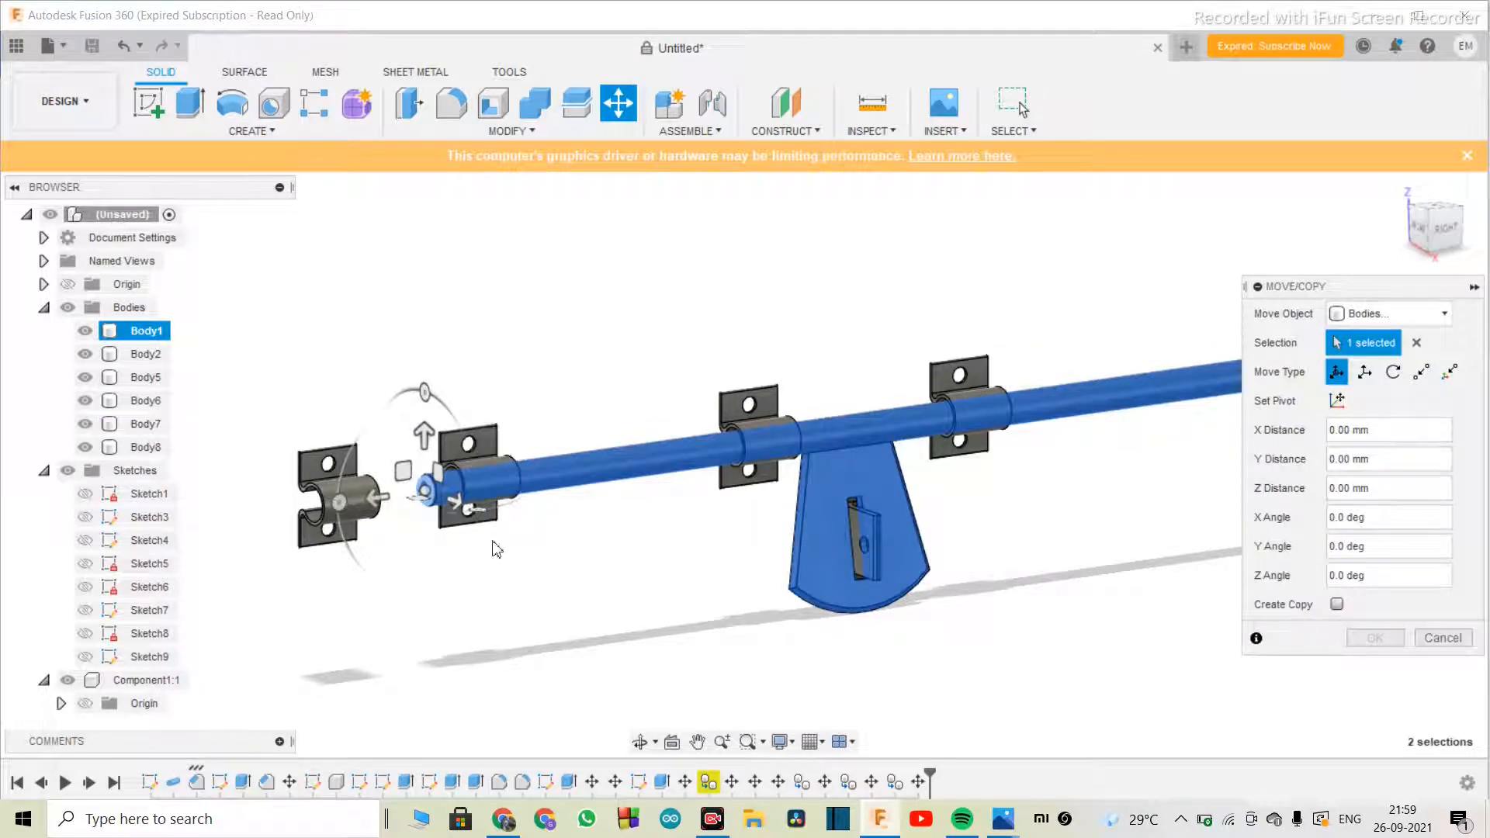
{"action": "left_click_drag", "start_coordinate": [424, 392], "coordinate": [377, 389]}
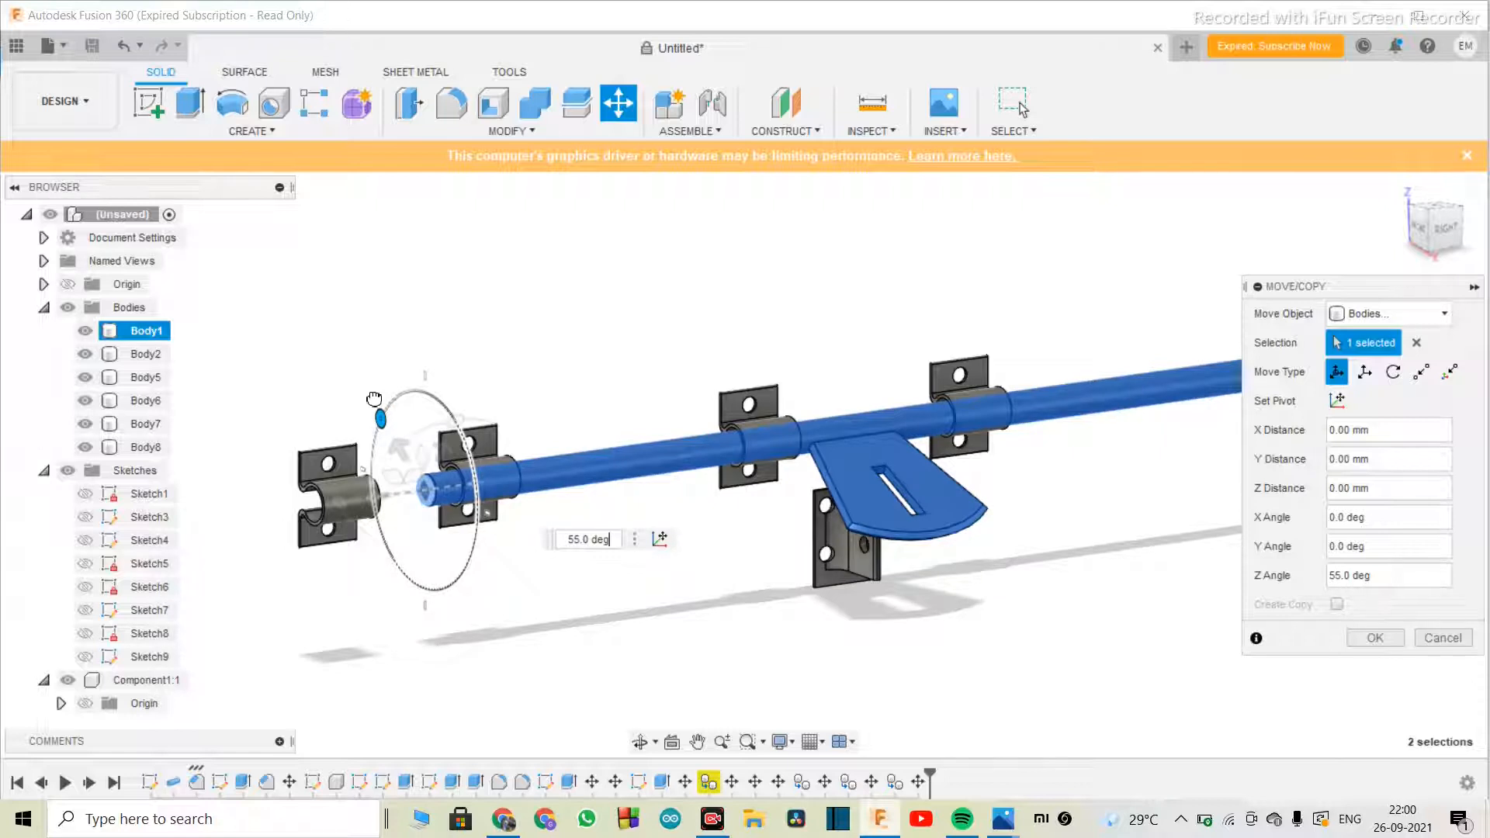
{"action": "left_click_drag", "start_coordinate": [357, 506], "coordinate": [400, 553]}
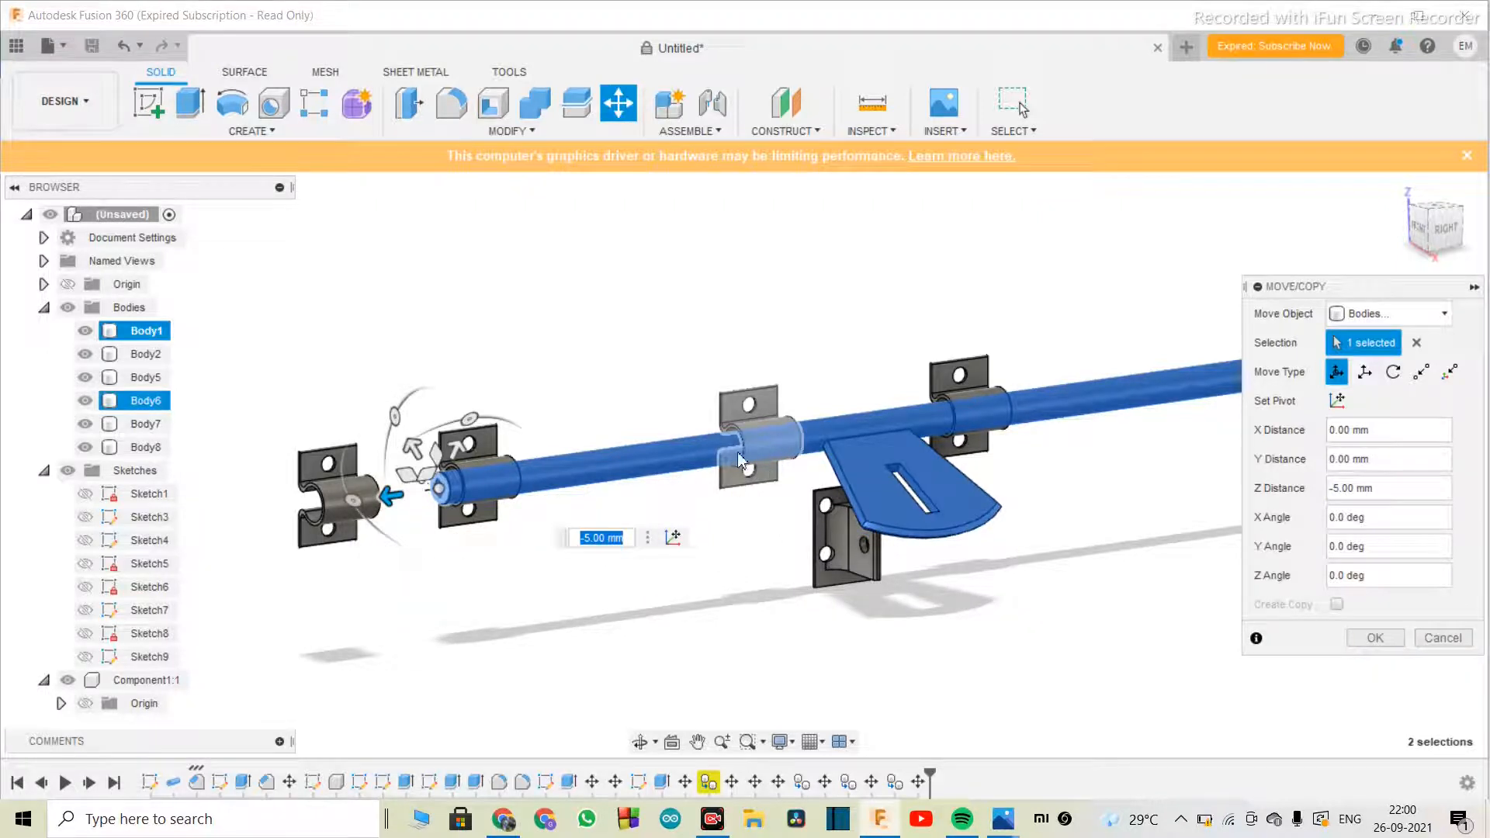
{"action": "mouse_move", "coordinate": [392, 495]}
{"action": "left_mouse_down"}
{"action": "mouse_move", "coordinate": [295, 512]}
{"action": "mouse_move", "coordinate": [375, 513]}
{"action": "left_mouse_up"}
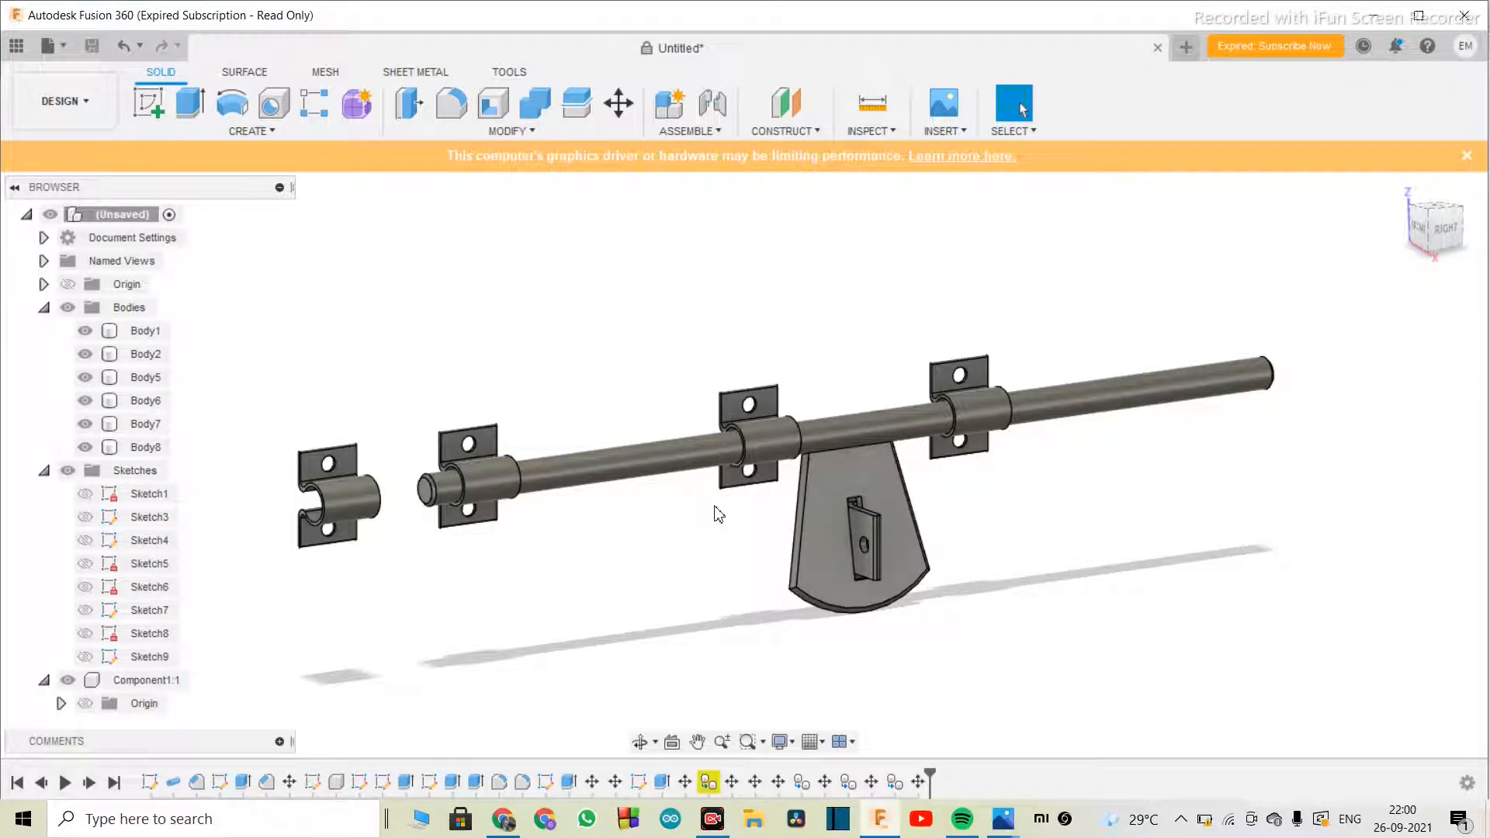
- Move the middle clamp bracket 25 mm along the rod, away from the slotted plate and toward the detached bracket
{"action": "left_click", "coordinate": [800, 384]}
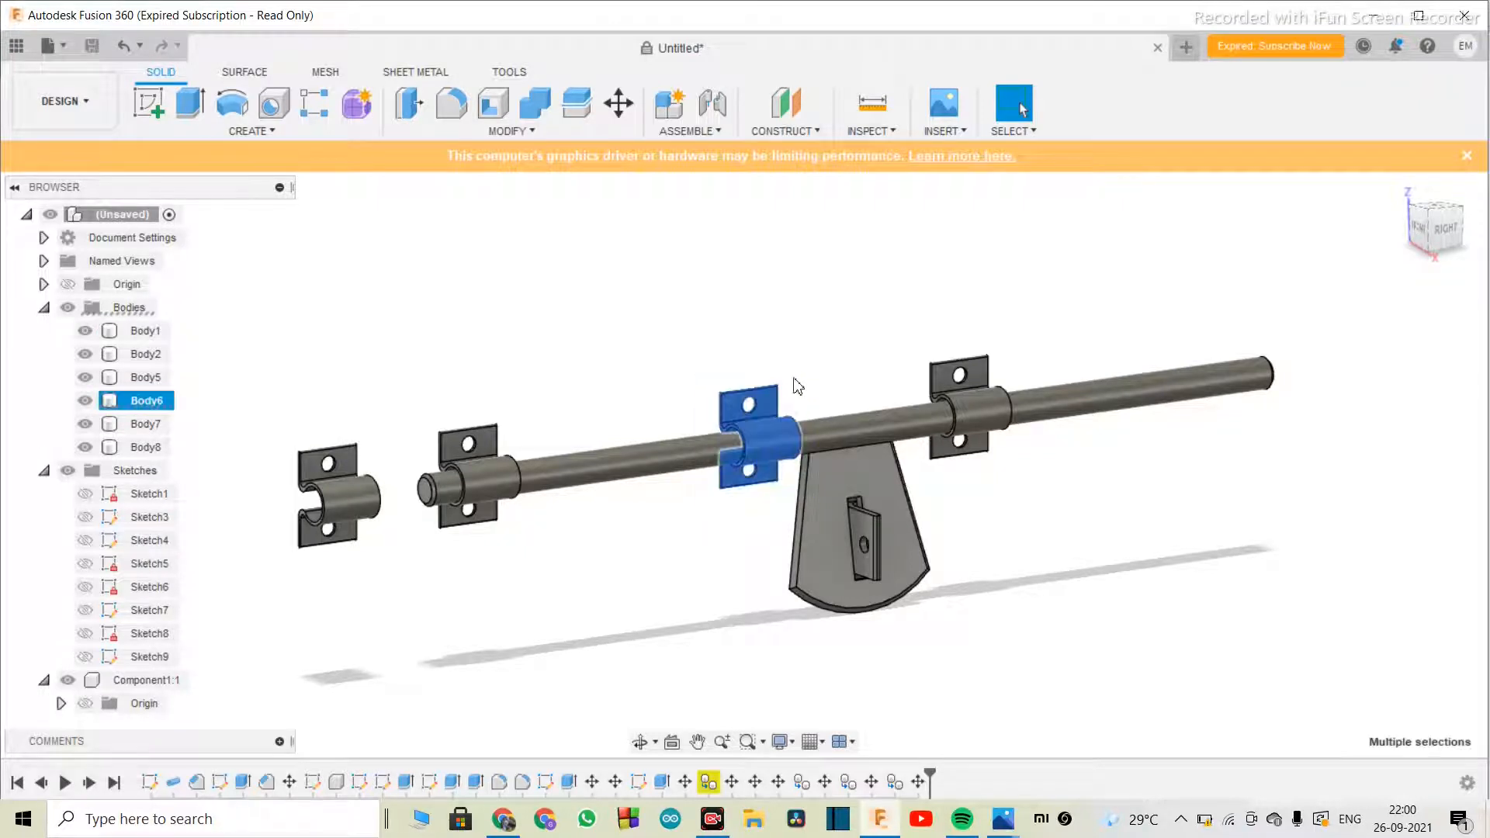
{"action": "left_click", "coordinate": [619, 102]}
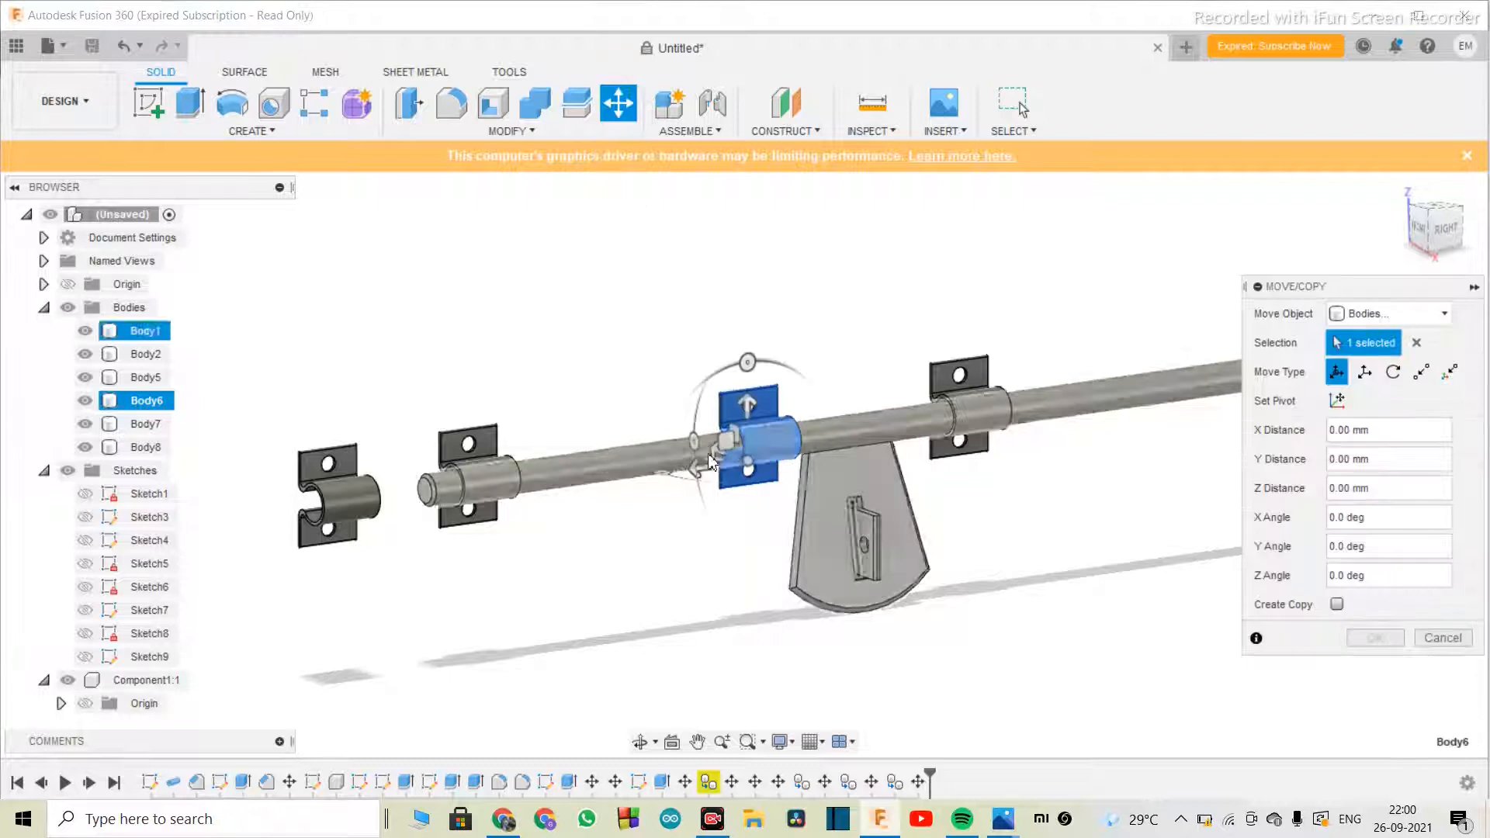
{"action": "left_click_drag", "start_coordinate": [702, 466], "coordinate": [627, 469]}
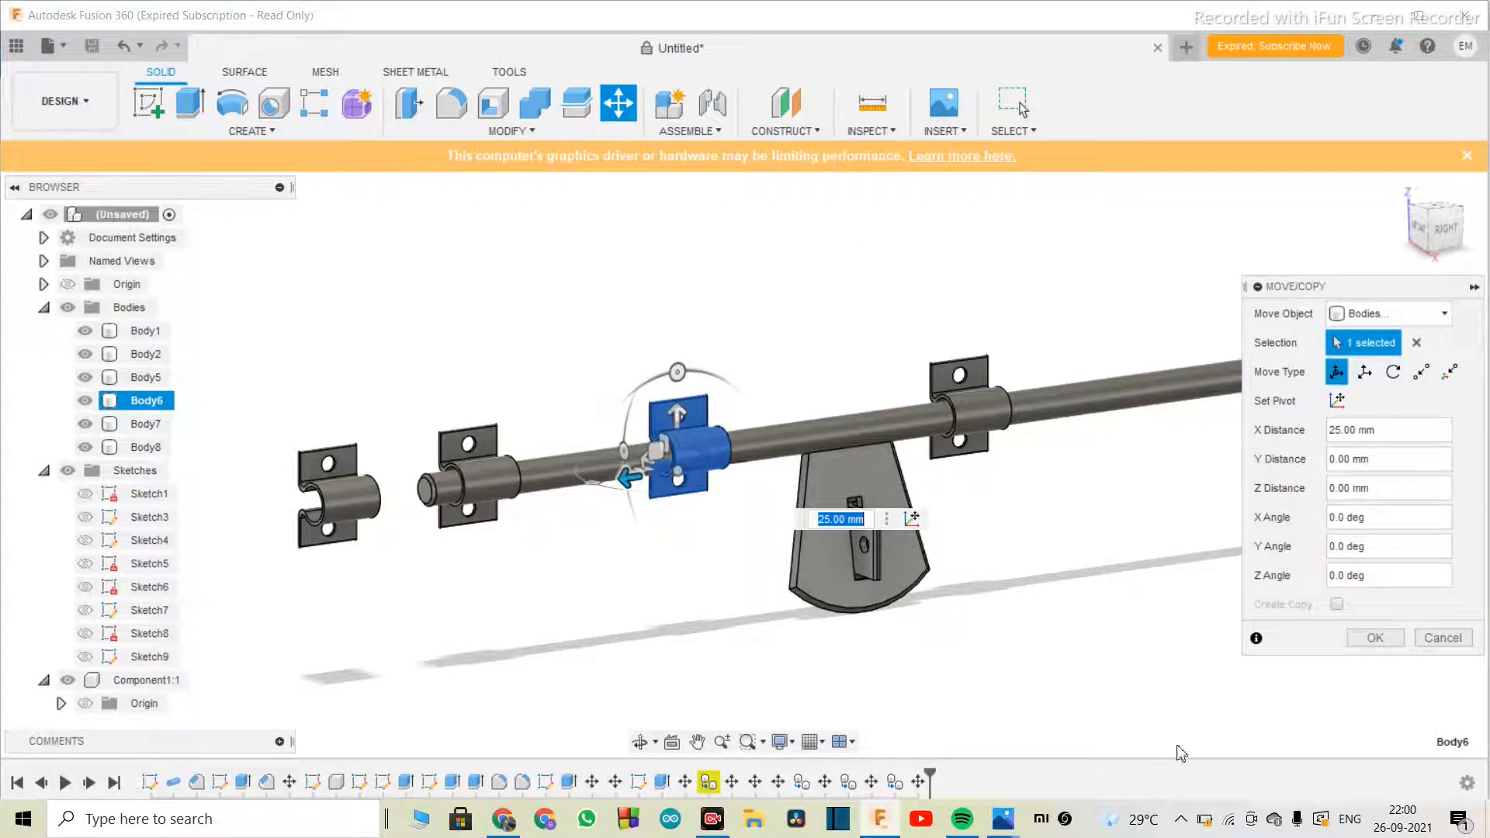
{"action": "left_click", "coordinate": [1367, 642]}
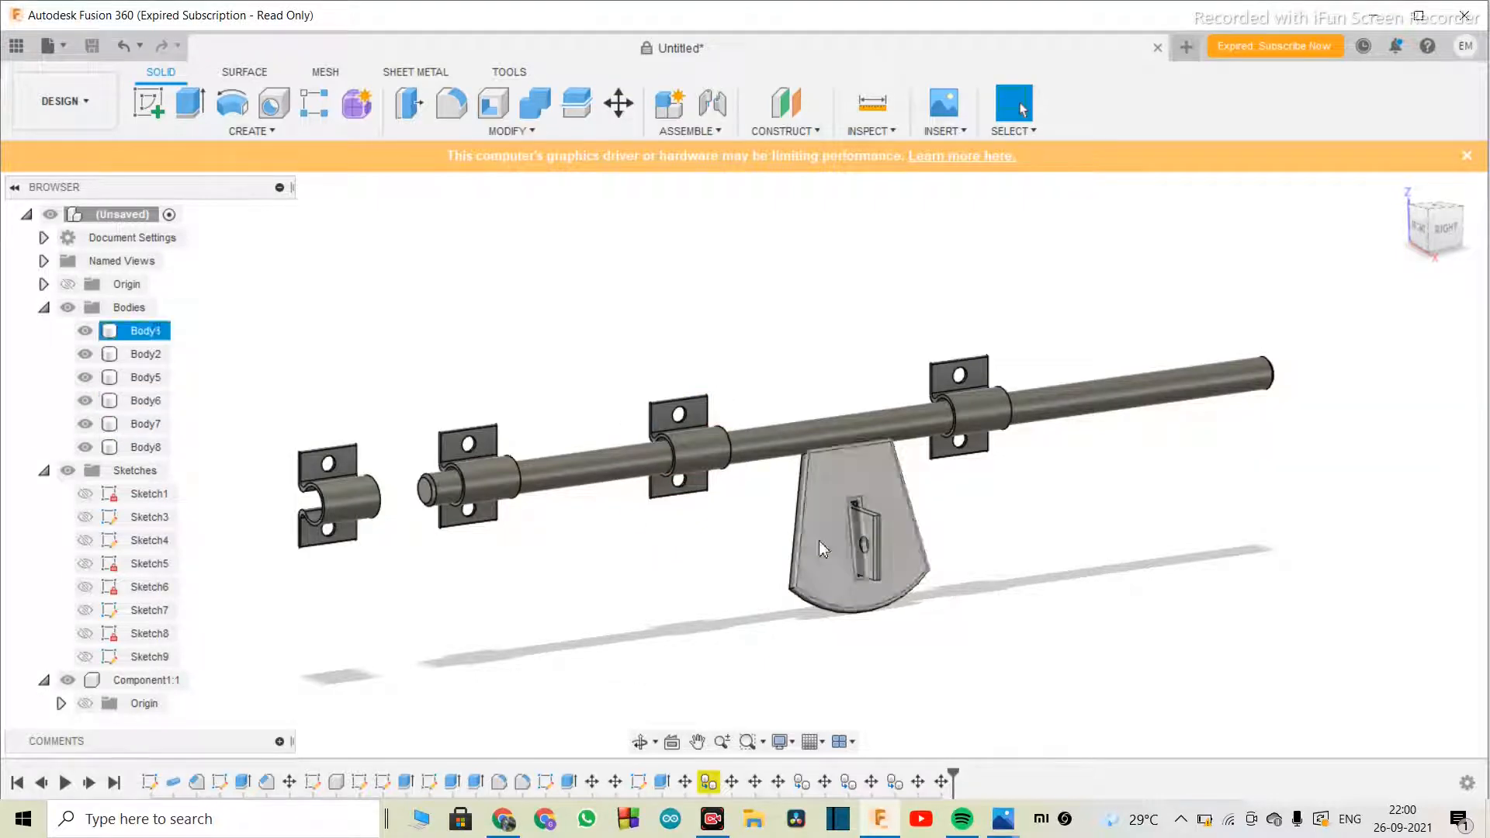
- Rotate Body1 about the rod's axis so the slotted plate swings up and clear of the staple bracket
{"action": "left_click", "coordinate": [419, 495]}
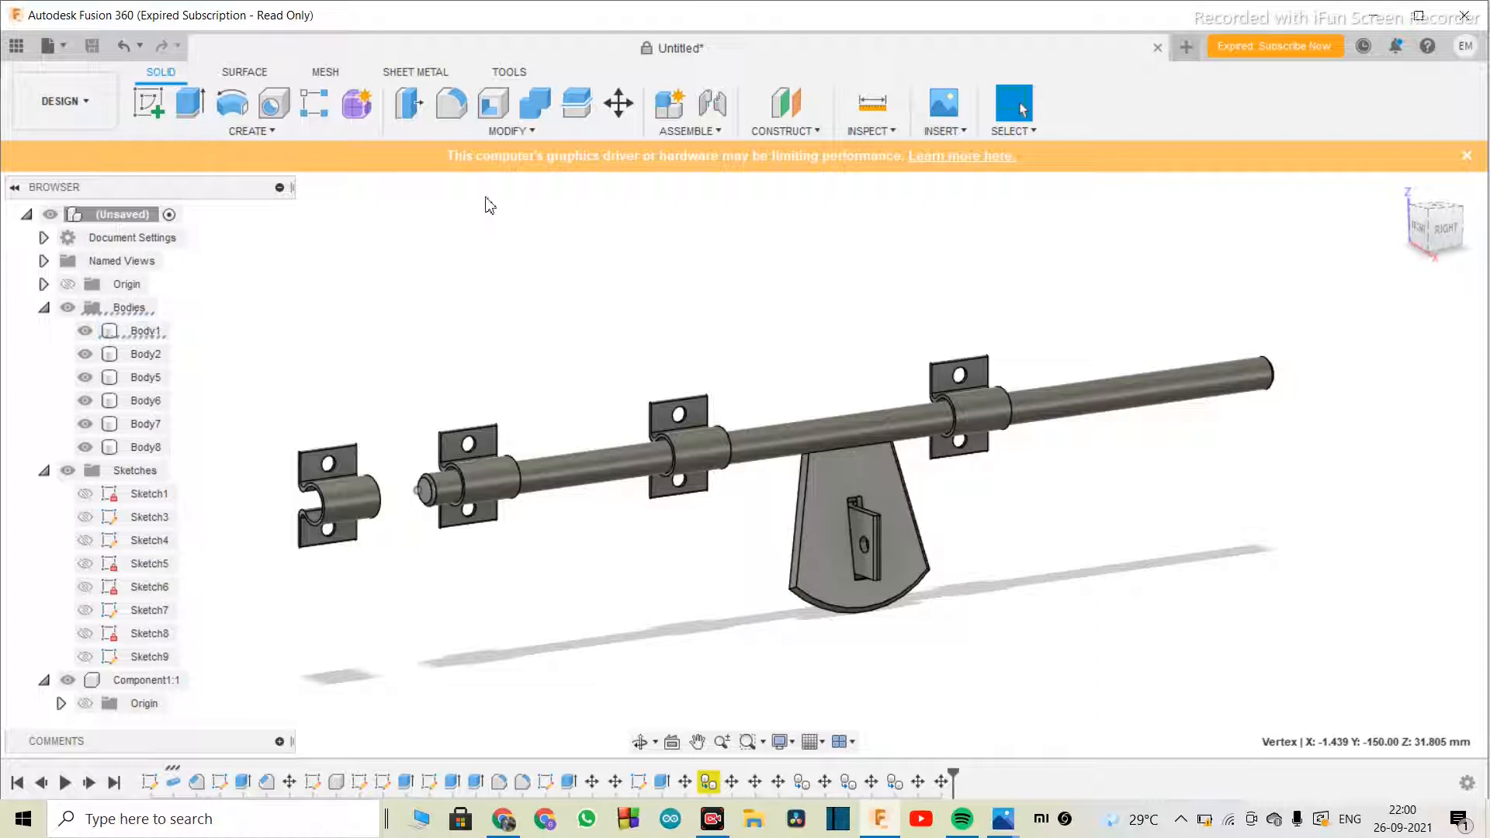
{"action": "left_click", "coordinate": [618, 103]}
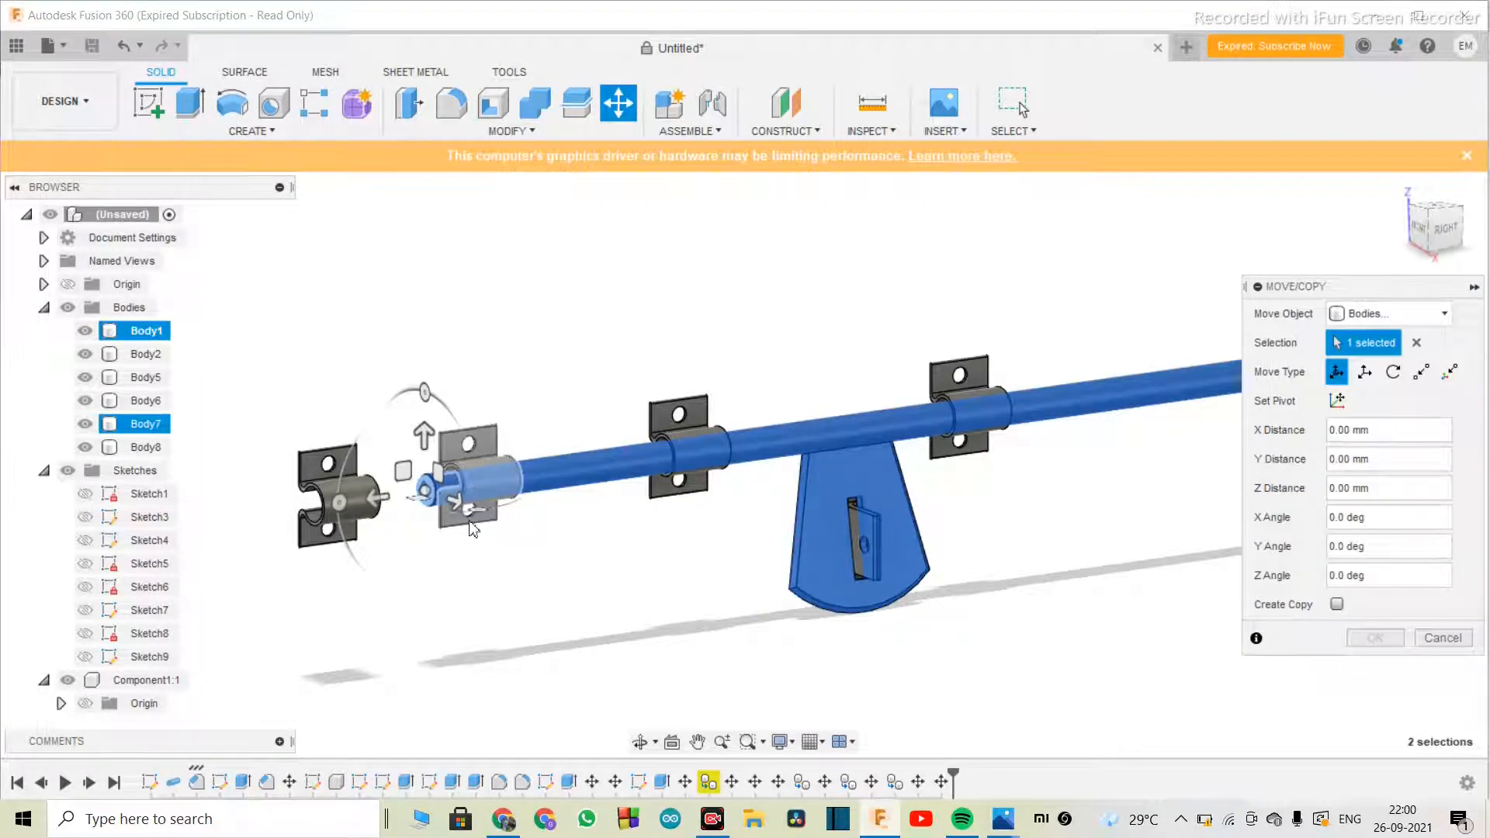
{"action": "left_click_drag", "start_coordinate": [425, 392], "coordinate": [326, 304]}
{"action": "mouse_move", "coordinate": [375, 498]}
{"action": "left_mouse_down"}
{"action": "mouse_move", "coordinate": [291, 510]}
{"action": "mouse_move", "coordinate": [427, 503]}
{"action": "mouse_move", "coordinate": [365, 512]}
{"action": "mouse_move", "coordinate": [404, 517]}
{"action": "mouse_move", "coordinate": [378, 522]}
{"action": "left_mouse_up"}
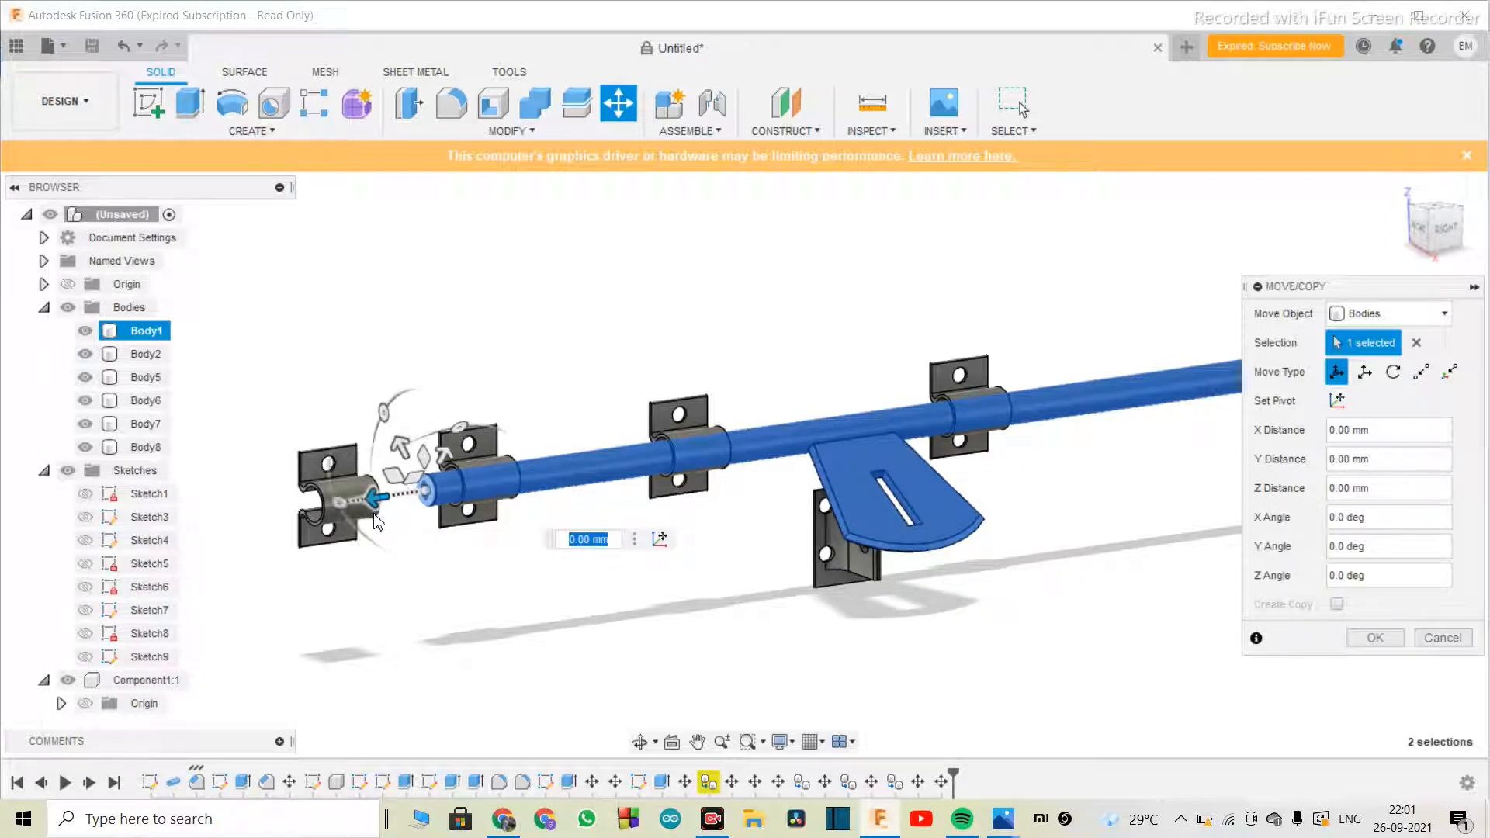
{"action": "left_click", "coordinate": [1374, 638]}
- Examine the latch with its raised plate, rod and clamp brackets from both sides
{"action": "left_click", "coordinate": [641, 742]}
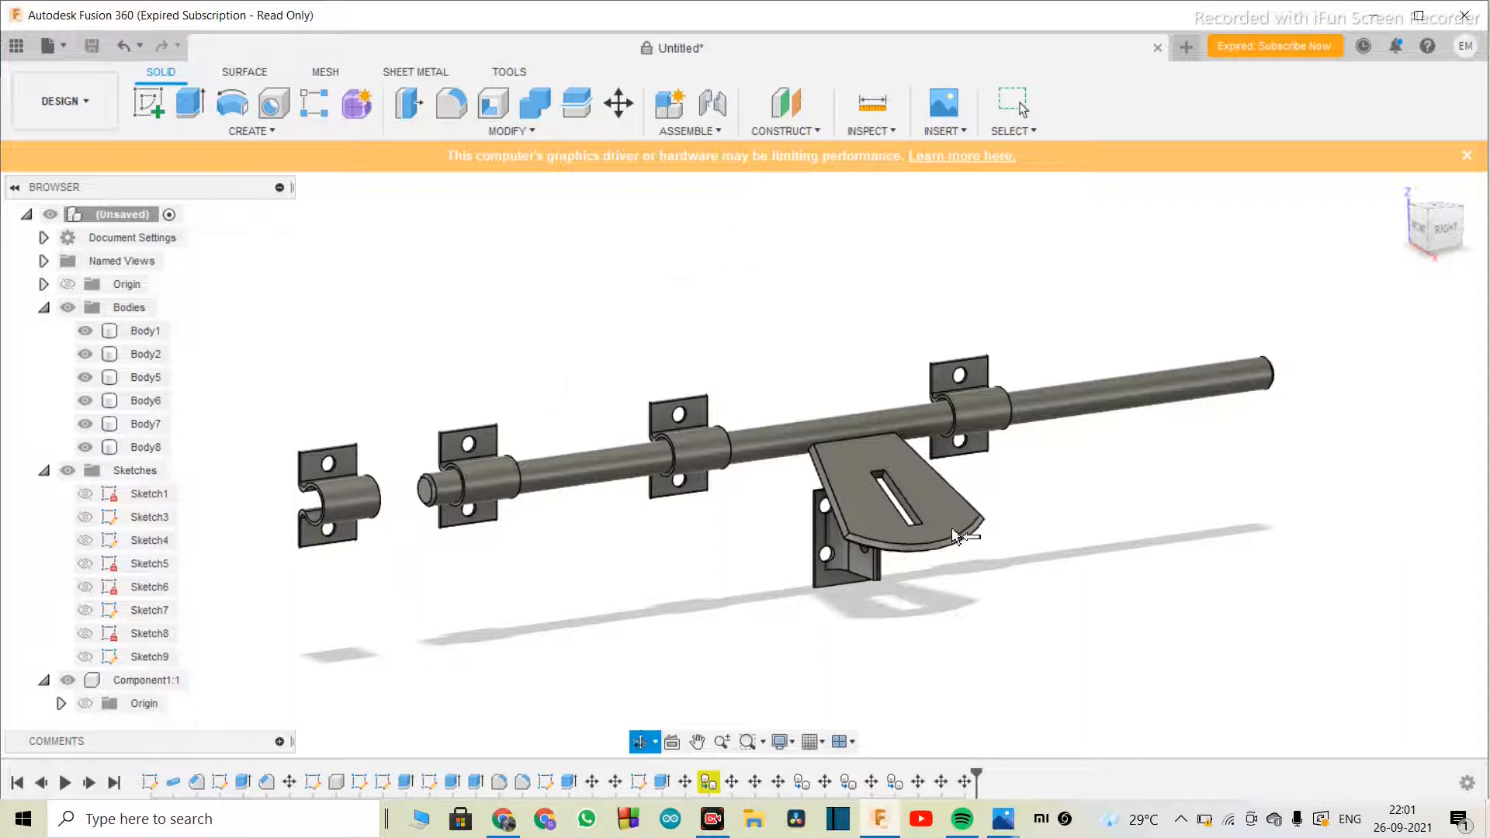
{"action": "key", "text": "Escape"}
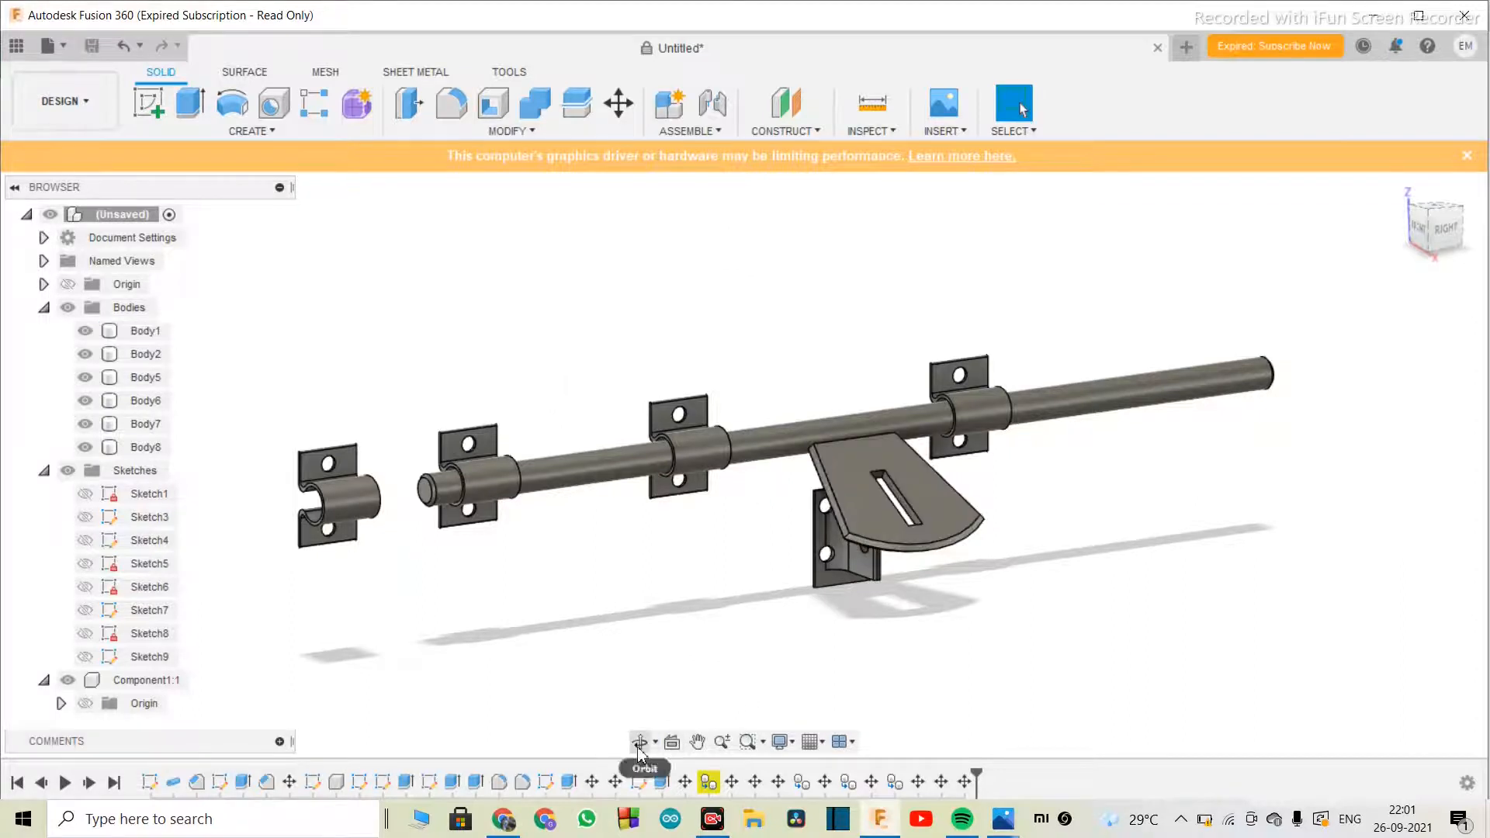
{"action": "left_click", "coordinate": [640, 742]}
{"action": "left_click_drag", "start_coordinate": [745, 435], "coordinate": [687, 458]}
{"action": "scroll", "coordinate": [636, 474], "scroll_direction": "up", "scroll_amount": 3}
{"action": "scroll", "coordinate": [657, 473], "scroll_direction": "down", "scroll_amount": 3}
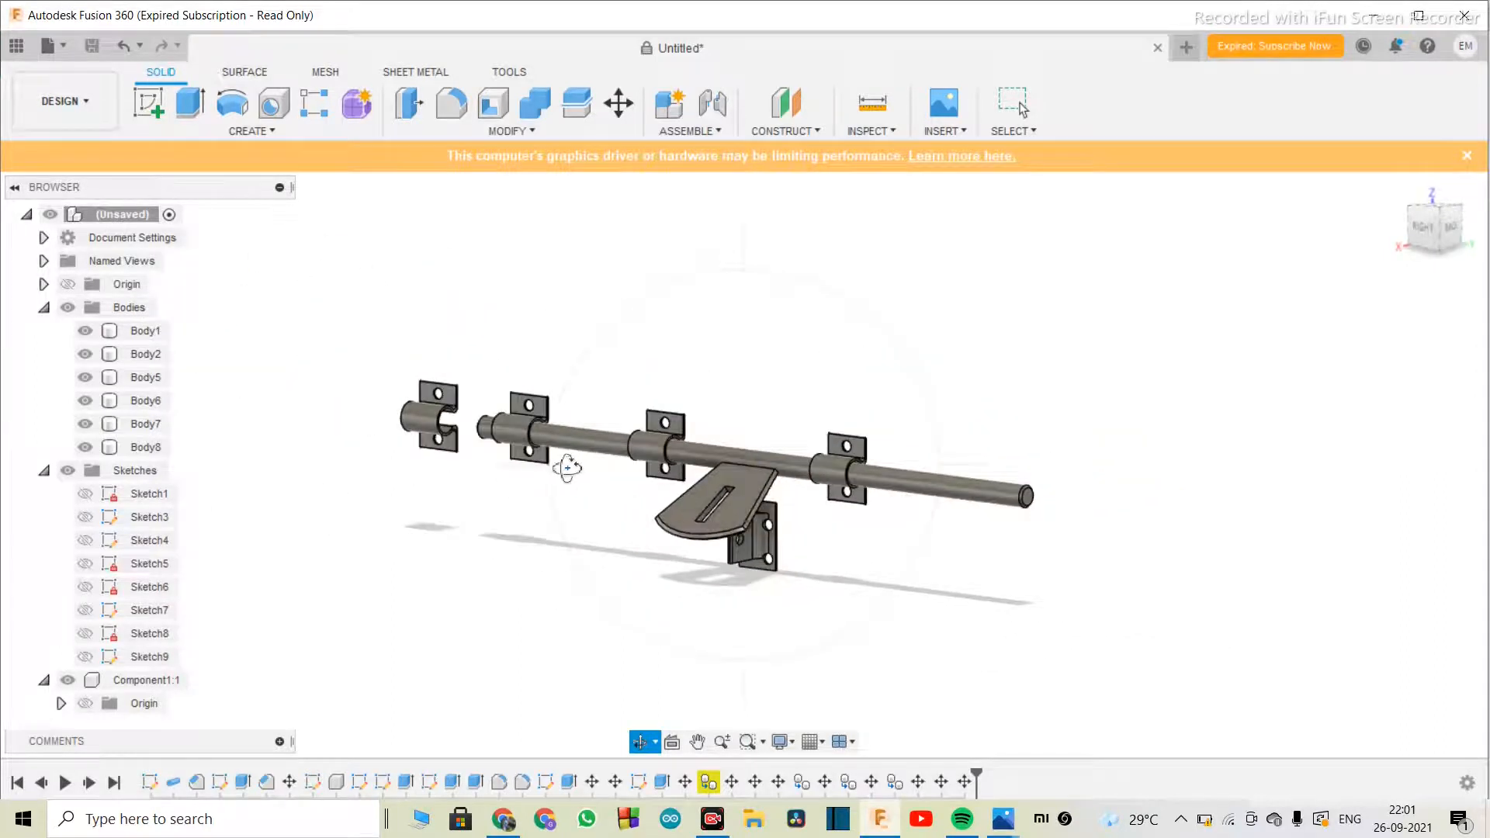
{"action": "scroll", "coordinate": [568, 467], "scroll_direction": "up", "scroll_amount": 5}
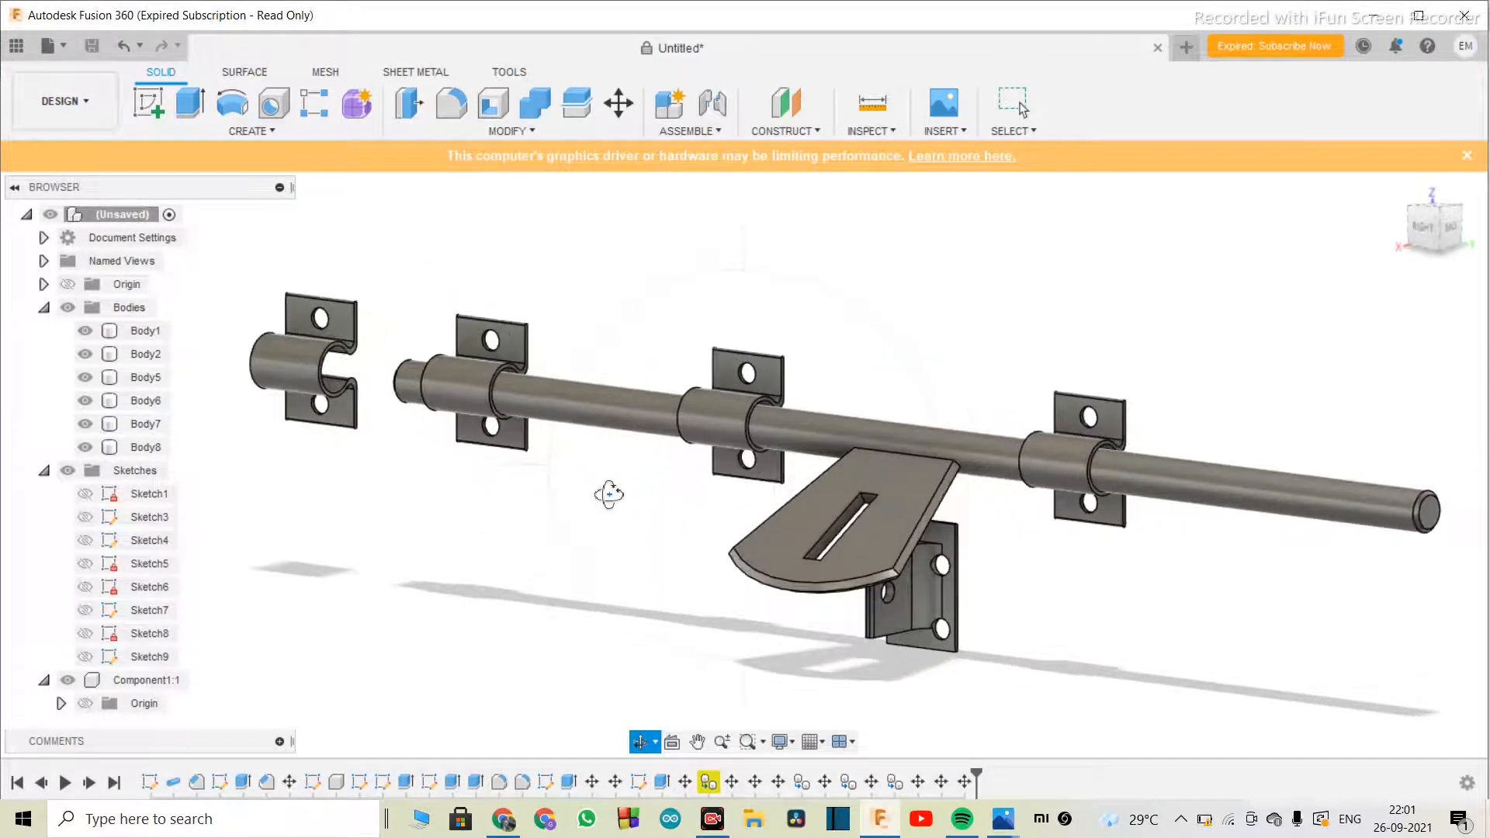
{"action": "scroll", "coordinate": [609, 494], "scroll_direction": "up", "scroll_amount": 2}
{"action": "scroll", "coordinate": [609, 495], "scroll_direction": "down", "scroll_amount": 2}
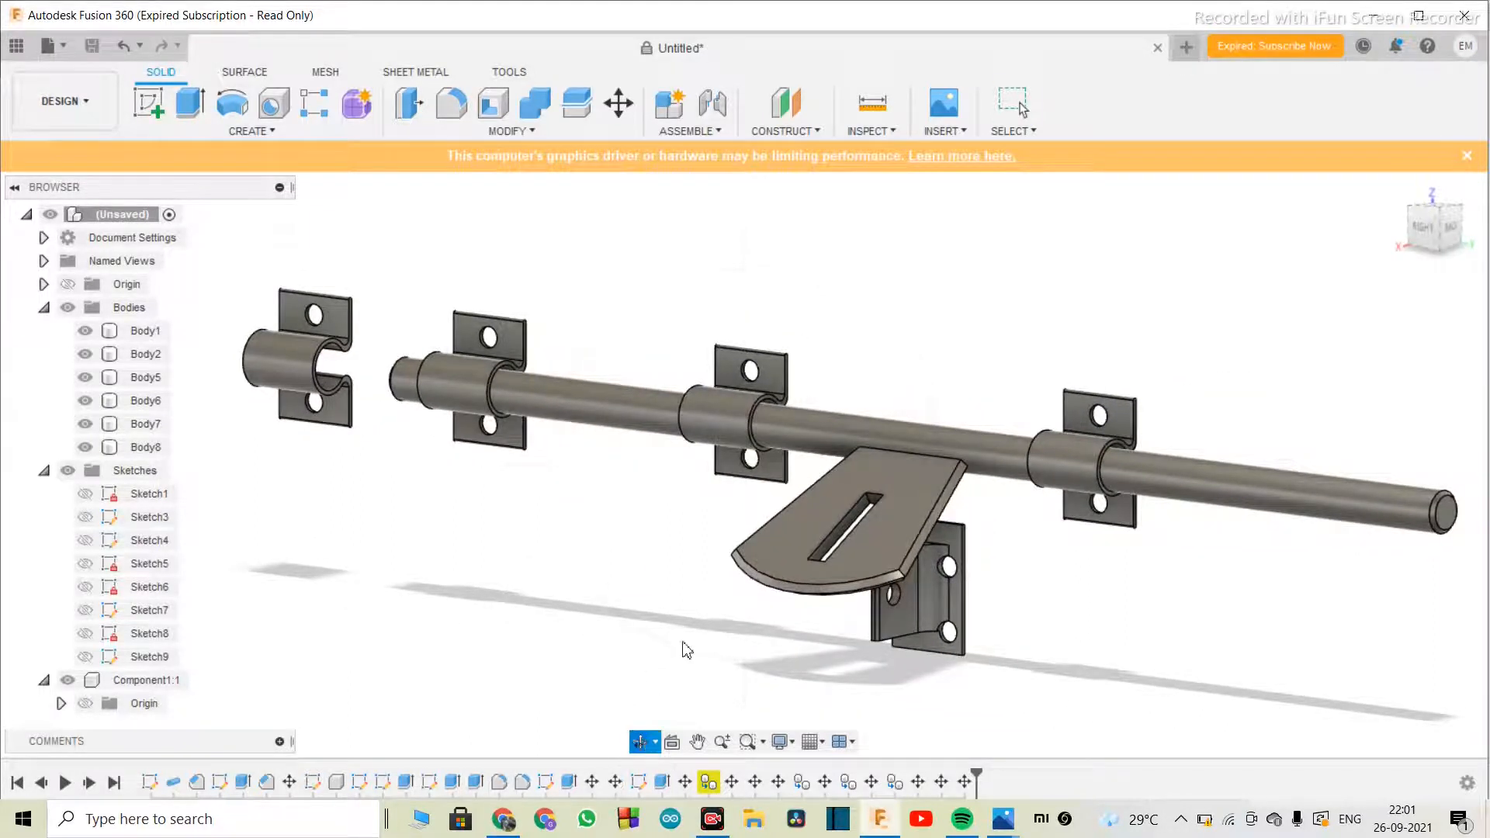
{"action": "left_click", "coordinate": [1022, 107]}
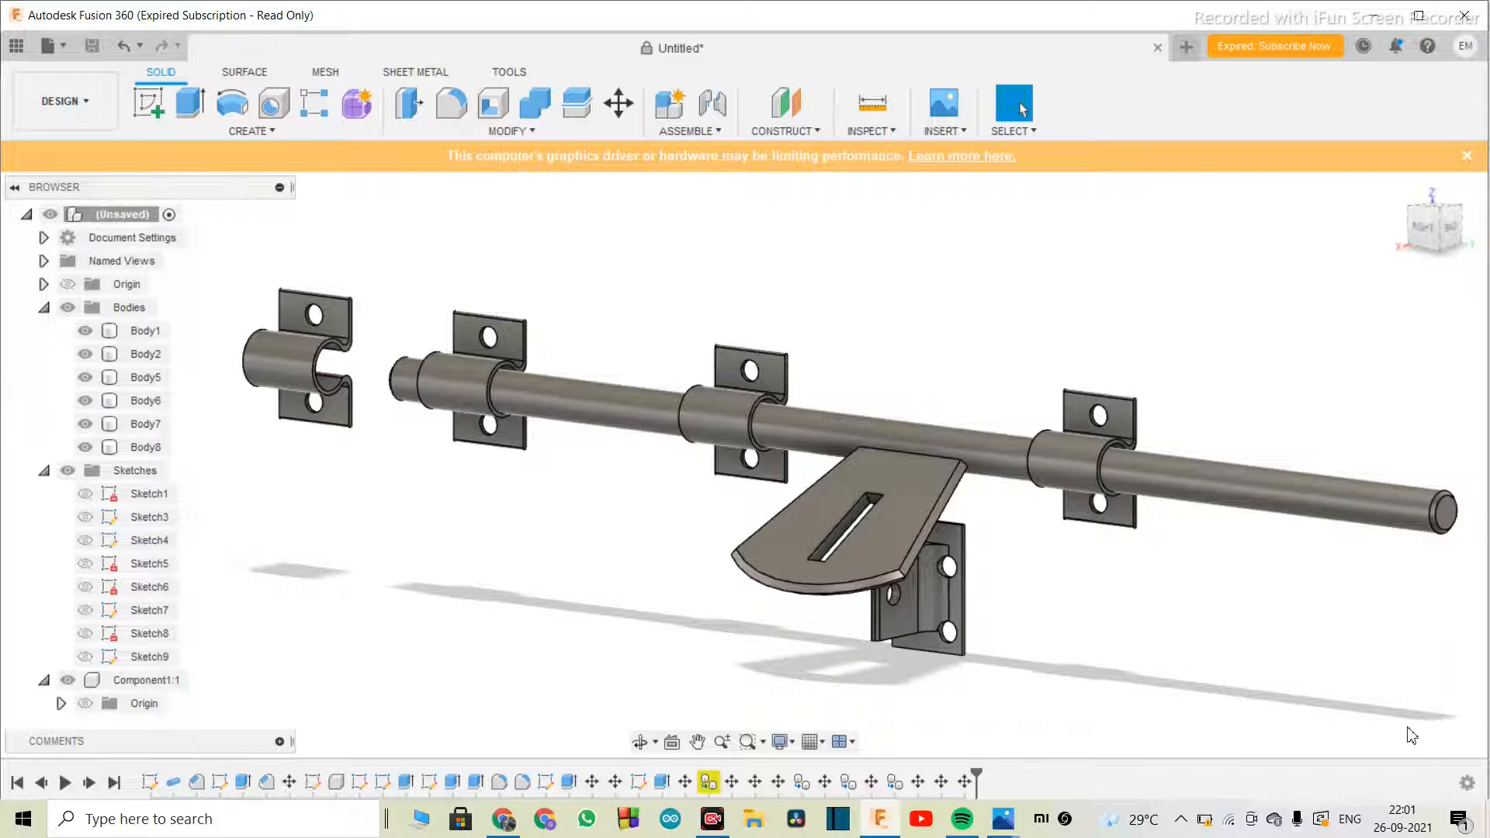
{"action": "left_click", "coordinate": [639, 741]}
{"action": "left_click_drag", "start_coordinate": [709, 613], "coordinate": [1428, 307]}
{"action": "scroll", "coordinate": [878, 590], "scroll_direction": "down", "scroll_amount": 3}
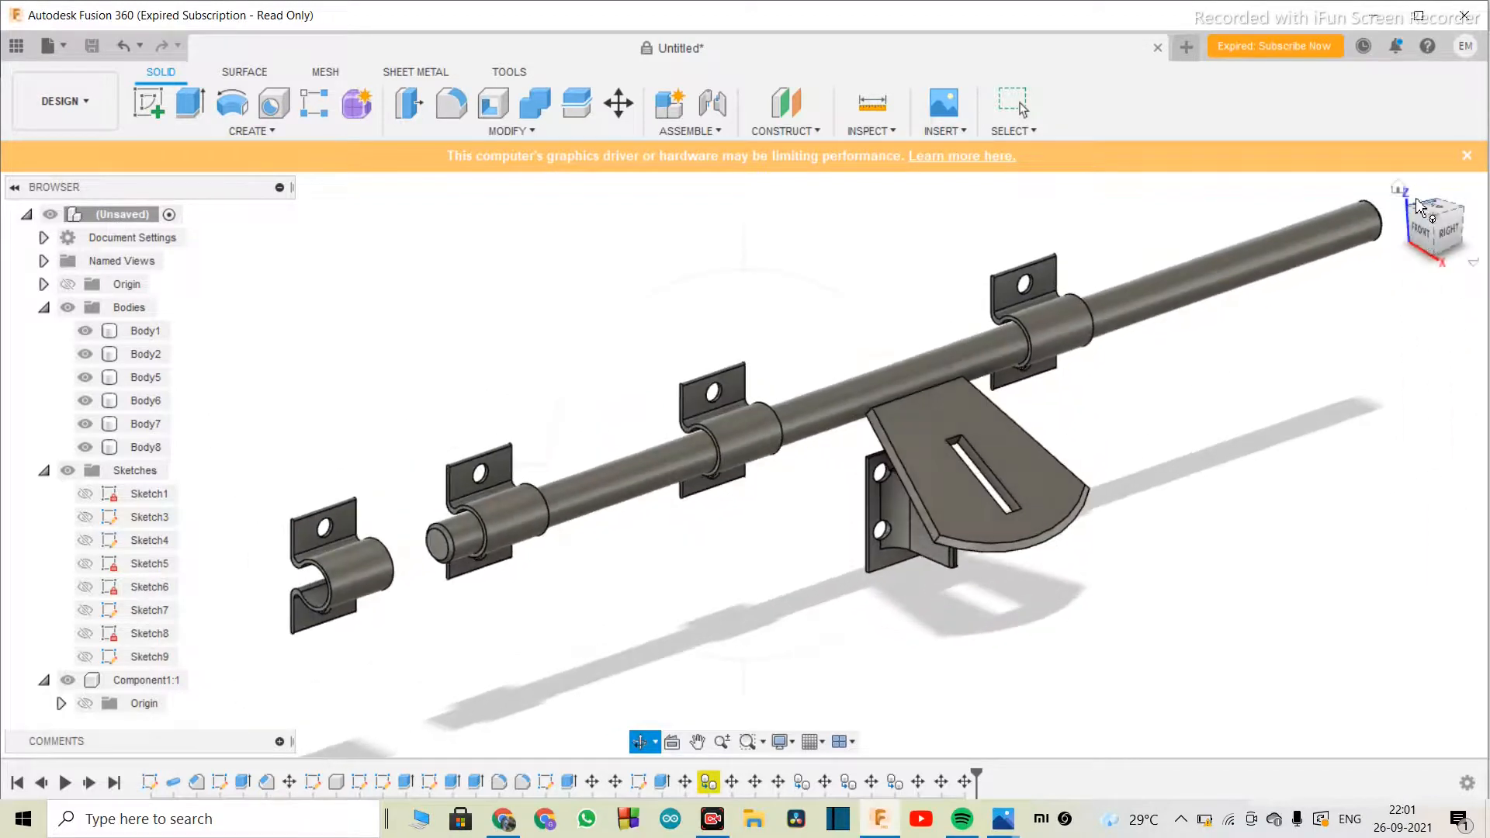
{"action": "key", "text": "Escape"}
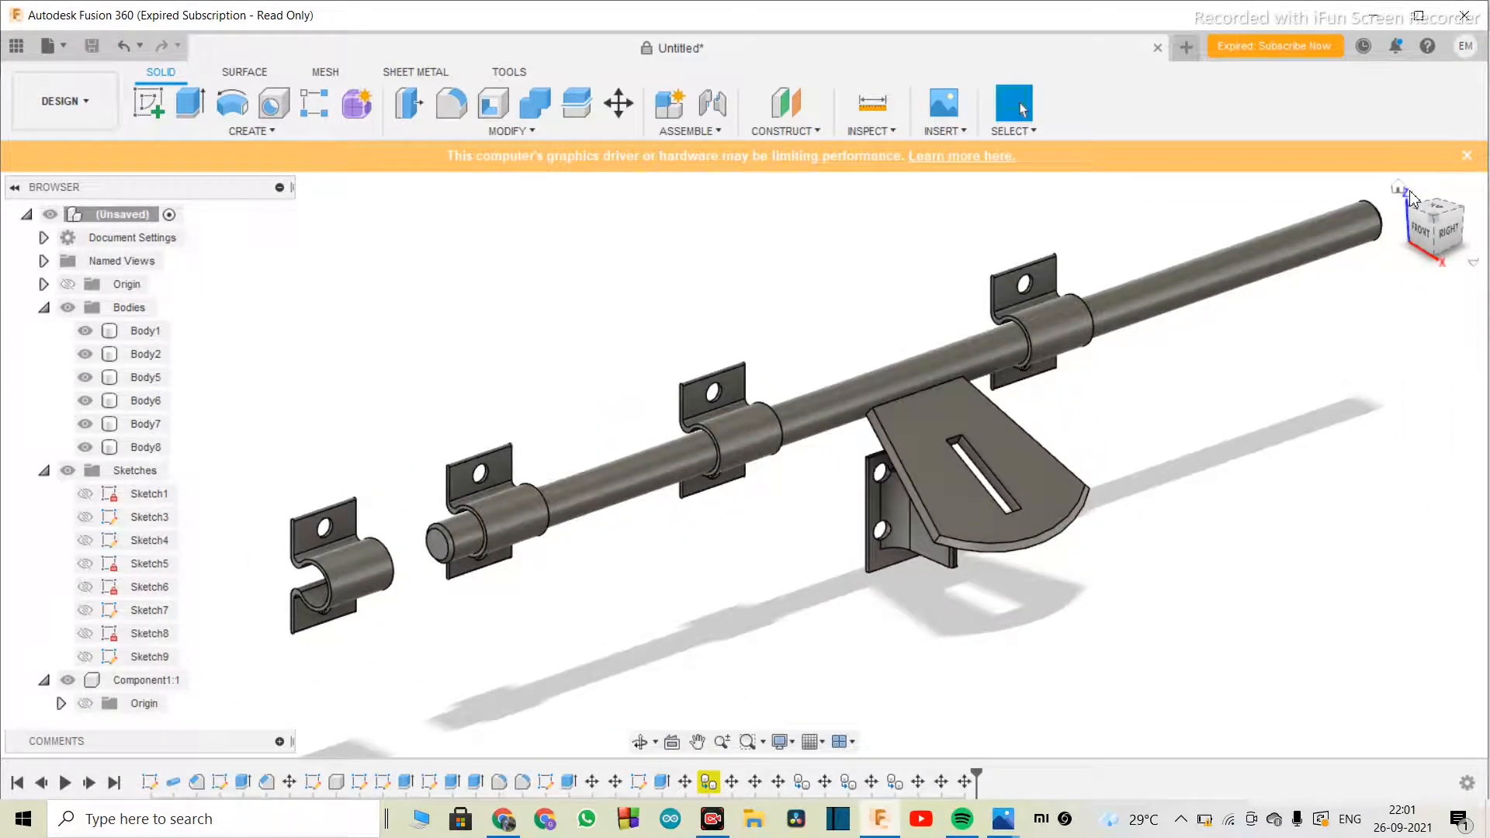
- Restore the home view of the latch and play back the model's design history
{"action": "left_click", "coordinate": [1398, 189]}
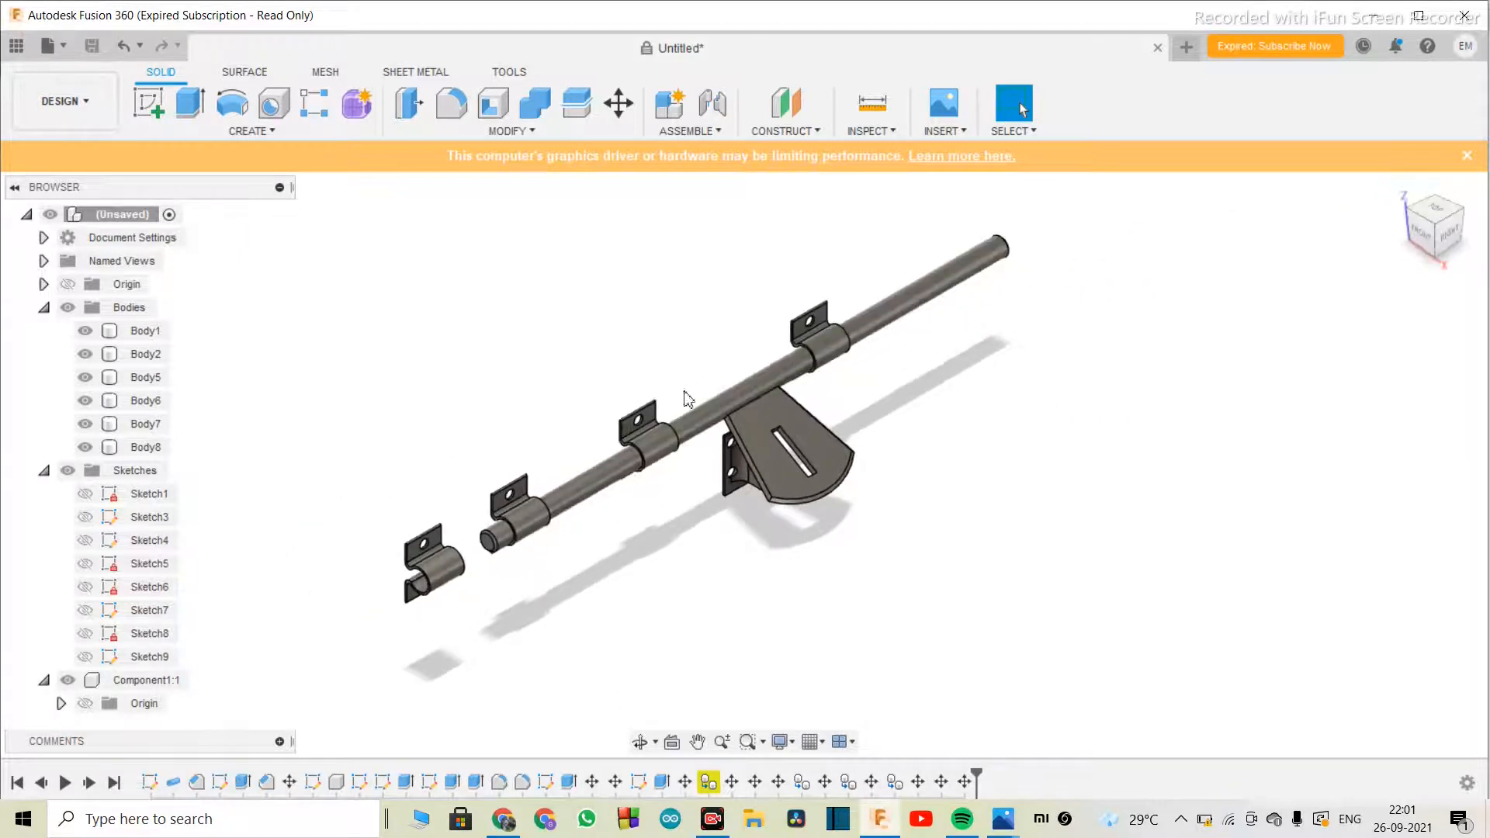
{"action": "scroll", "coordinate": [618, 436], "scroll_direction": "up", "scroll_amount": 1}
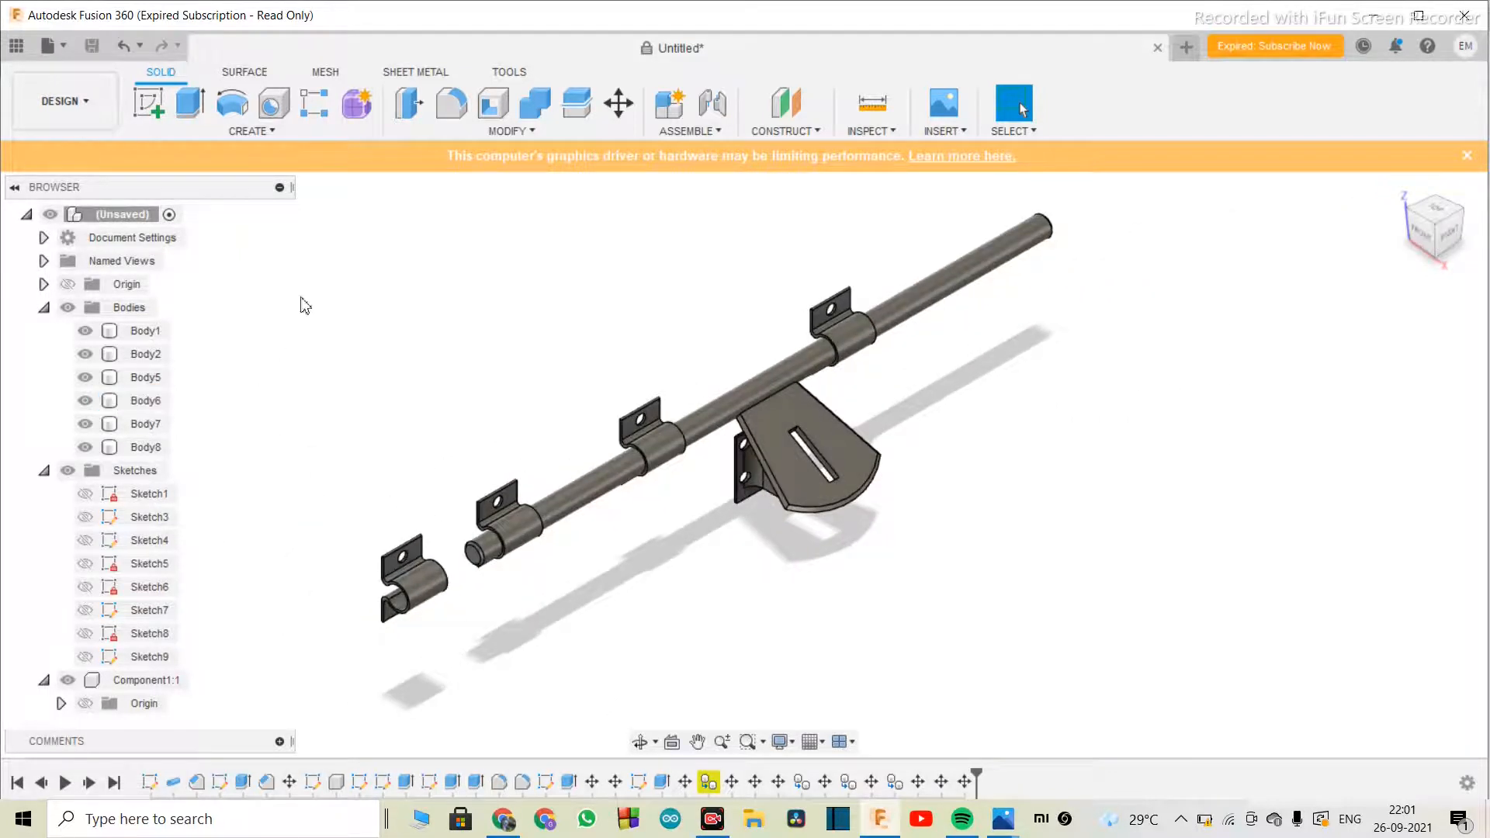
{"action": "scroll", "coordinate": [316, 277], "scroll_direction": "up", "scroll_amount": 2}
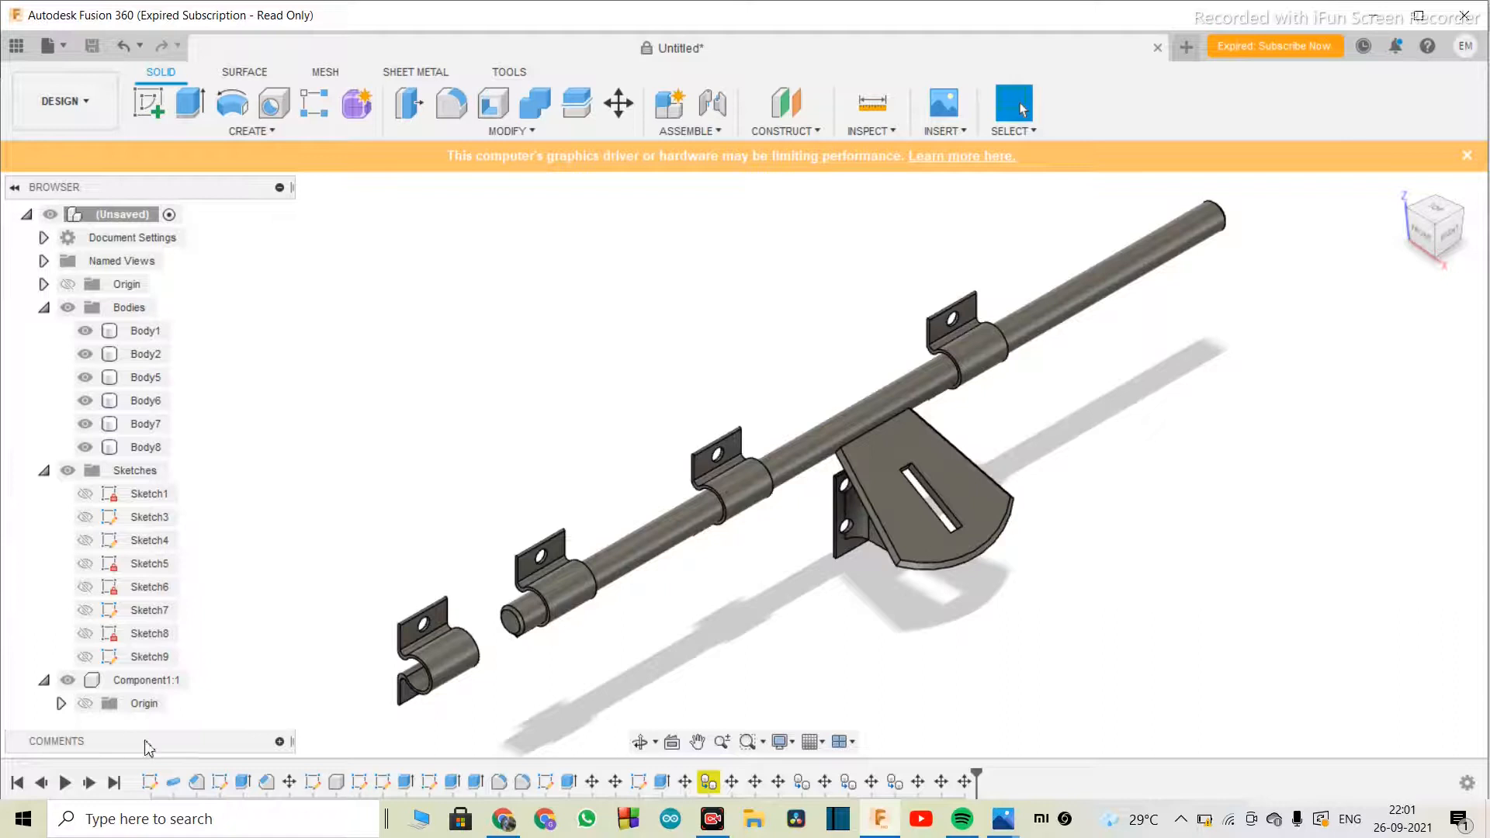
{"action": "left_click", "coordinate": [66, 783]}
{"action": "scroll", "coordinate": [878, 522], "scroll_direction": "down", "scroll_amount": 3}
{"action": "scroll", "coordinate": [878, 522], "scroll_direction": "up", "scroll_amount": 4}
{"action": "scroll", "coordinate": [879, 522], "scroll_direction": "down", "scroll_amount": 2}
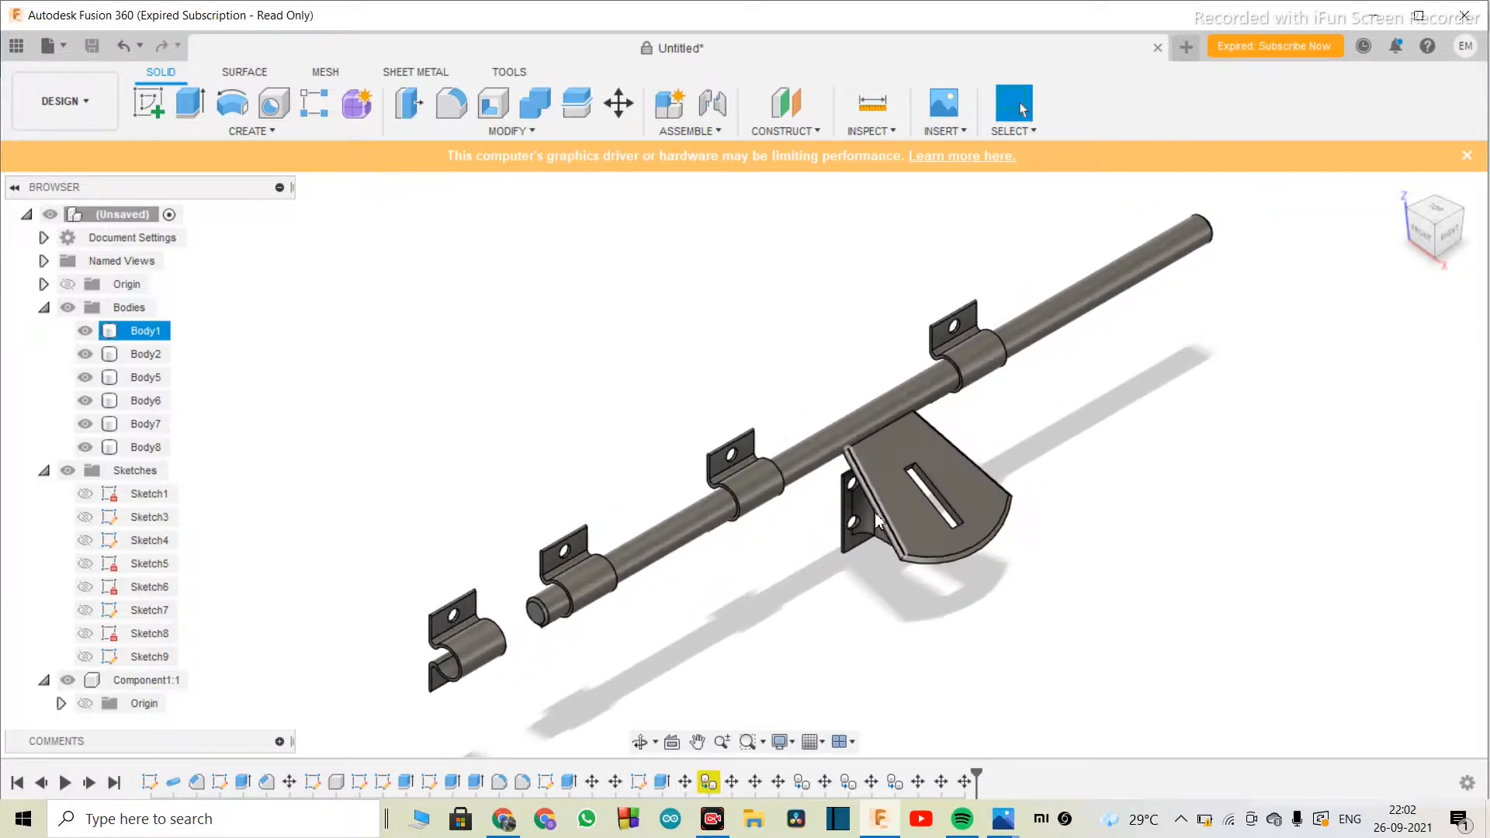
{"action": "scroll", "coordinate": [878, 522], "scroll_direction": "up", "scroll_amount": 3}
{"action": "scroll", "coordinate": [880, 524], "scroll_direction": "down", "scroll_amount": 1}
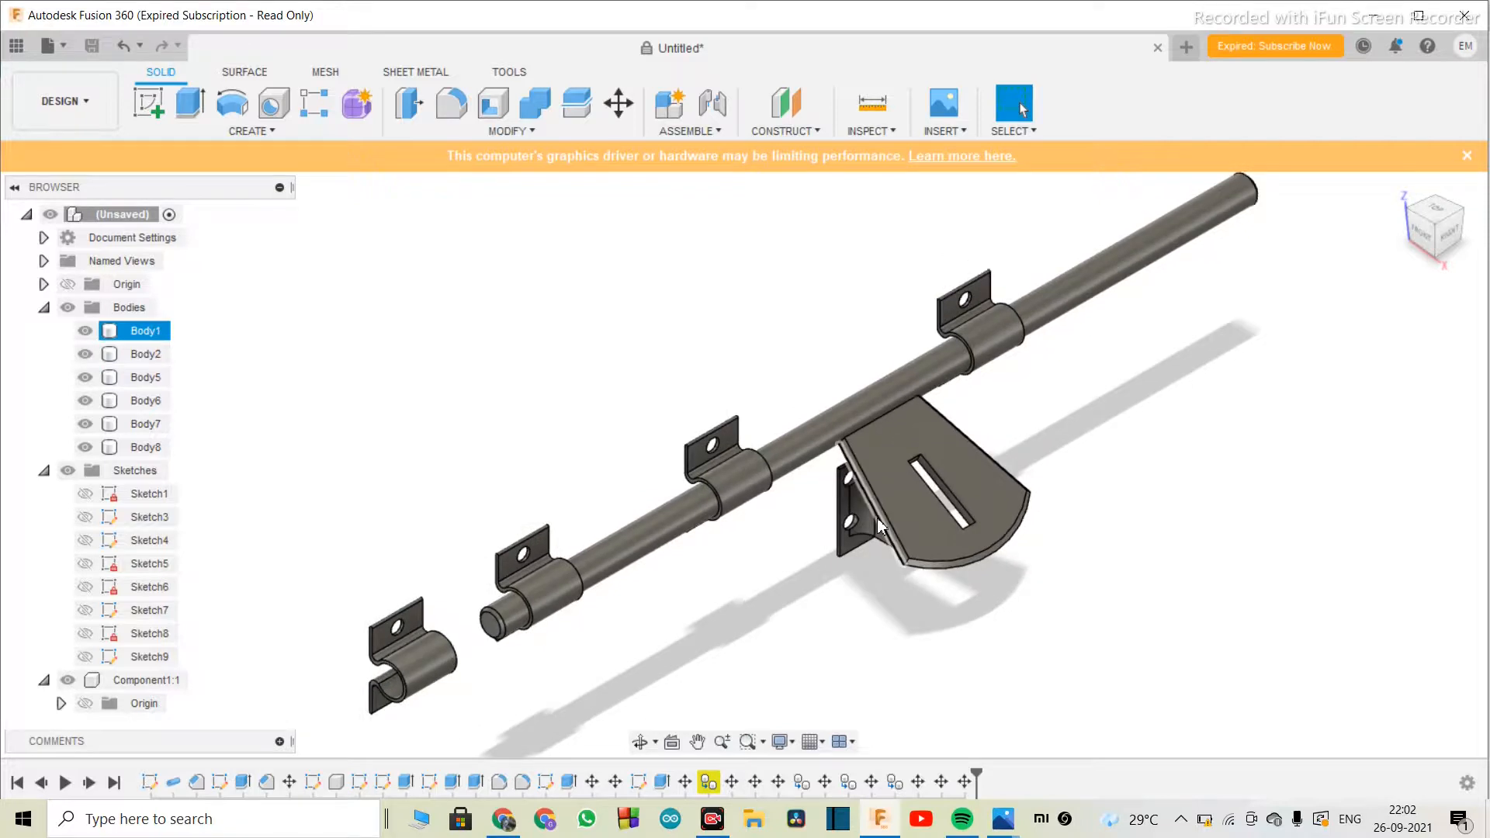
{"action": "scroll", "coordinate": [880, 525], "scroll_direction": "down", "scroll_amount": 1}
{"action": "scroll", "coordinate": [879, 525], "scroll_direction": "up", "scroll_amount": 2}
{"action": "scroll", "coordinate": [880, 525], "scroll_direction": "down", "scroll_amount": 2}
{"action": "scroll", "coordinate": [1038, 553], "scroll_direction": "up", "scroll_amount": 2}
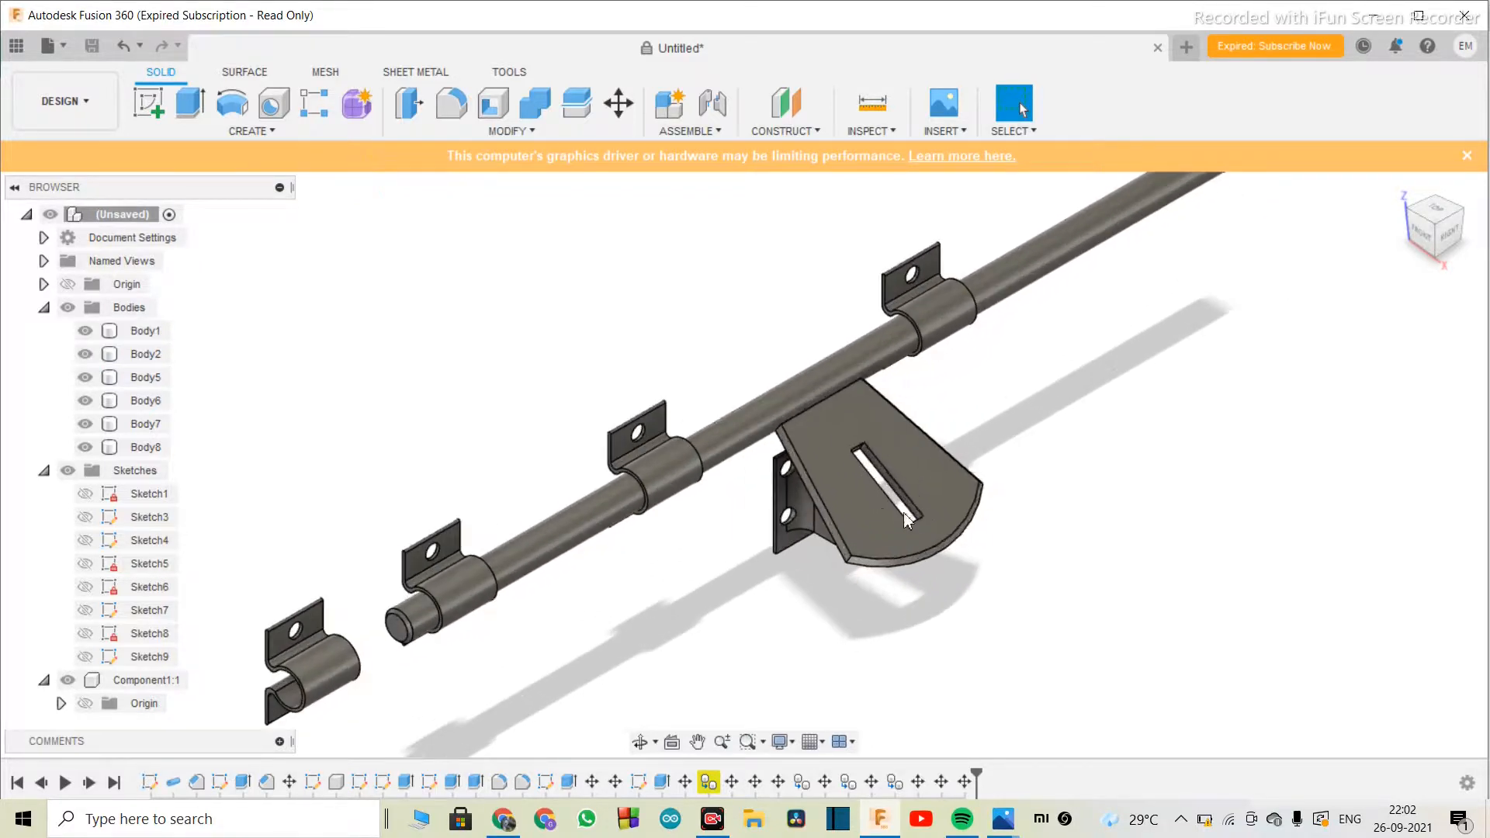
{"action": "scroll", "coordinate": [1043, 632], "scroll_direction": "down", "scroll_amount": 3}
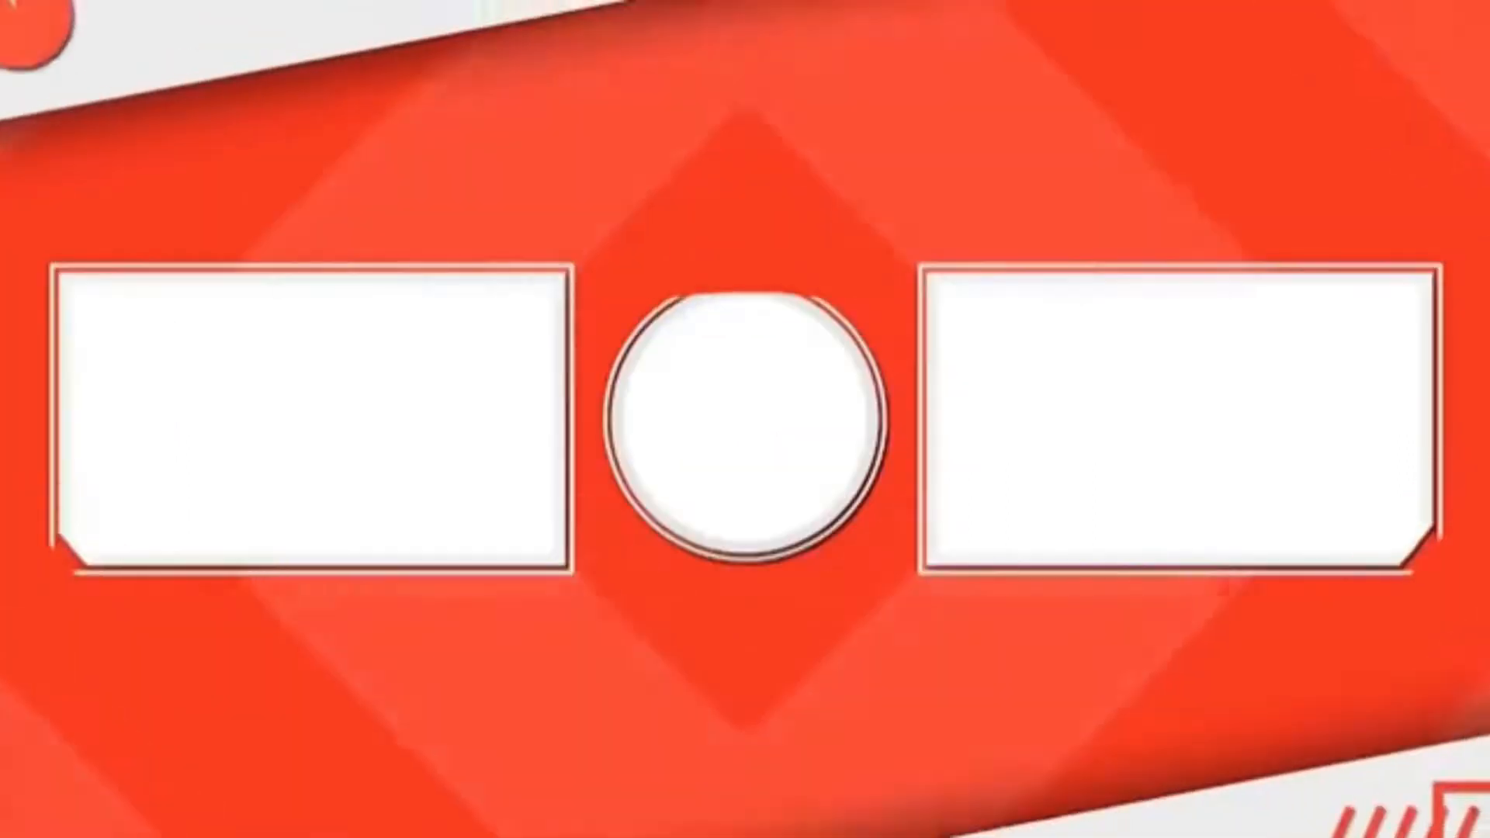